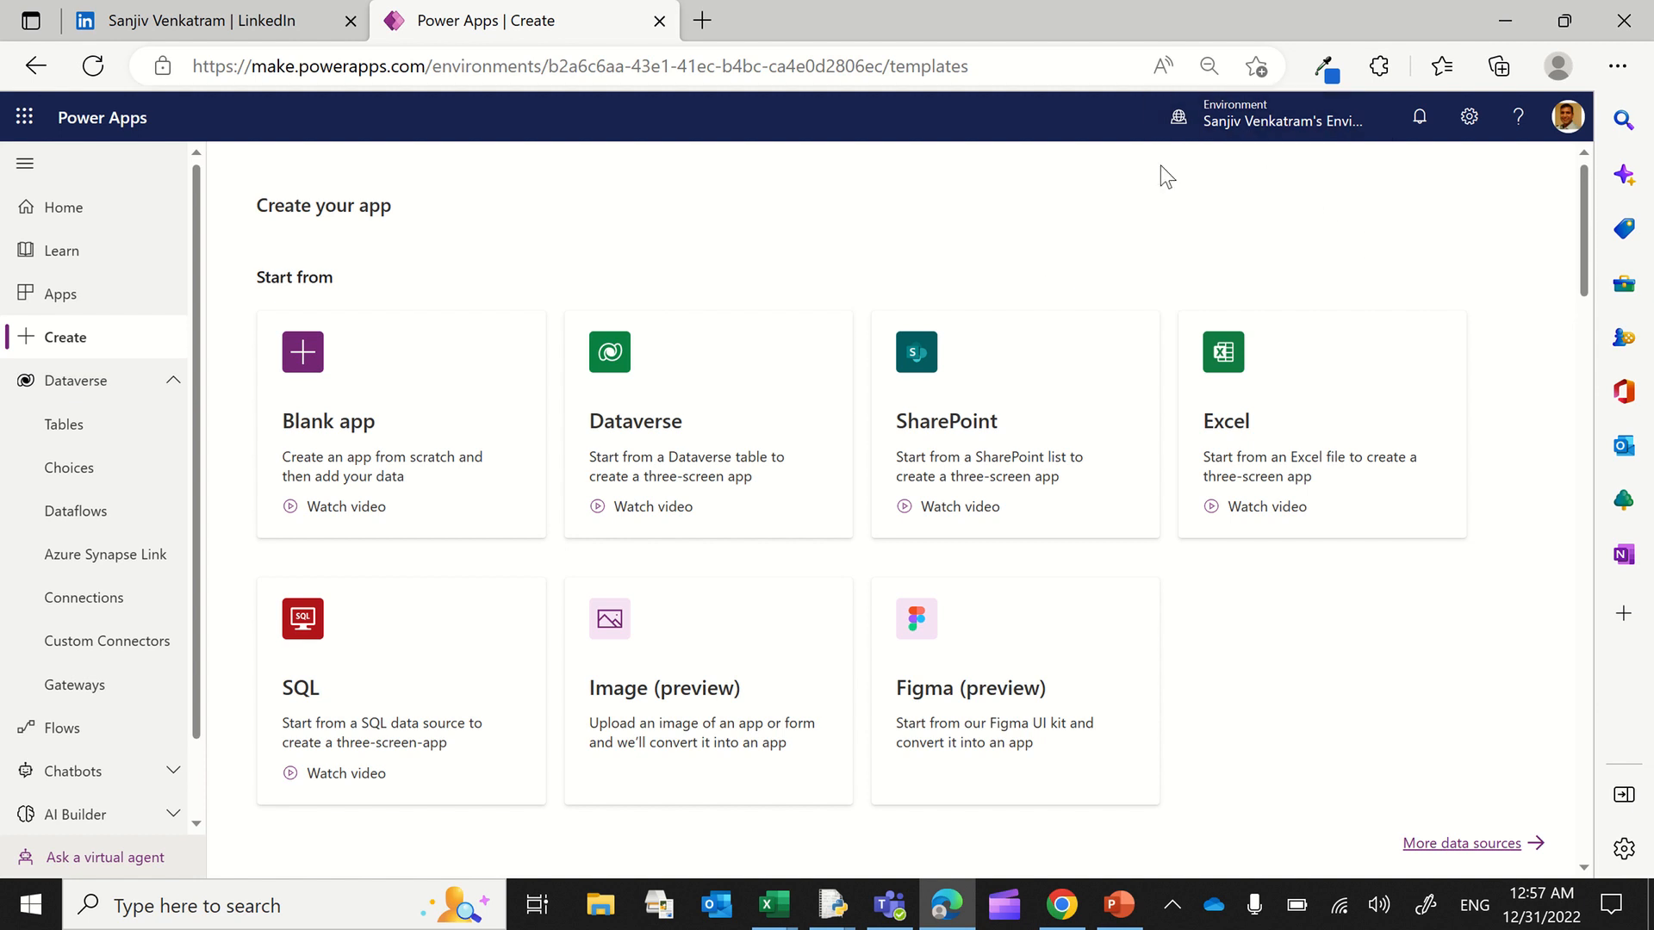
# Step: Create a custom Dataverse table named MasterCountry with the plural name MasterCountries, keeping Name as its primary column
pyautogui.click(87, 431)
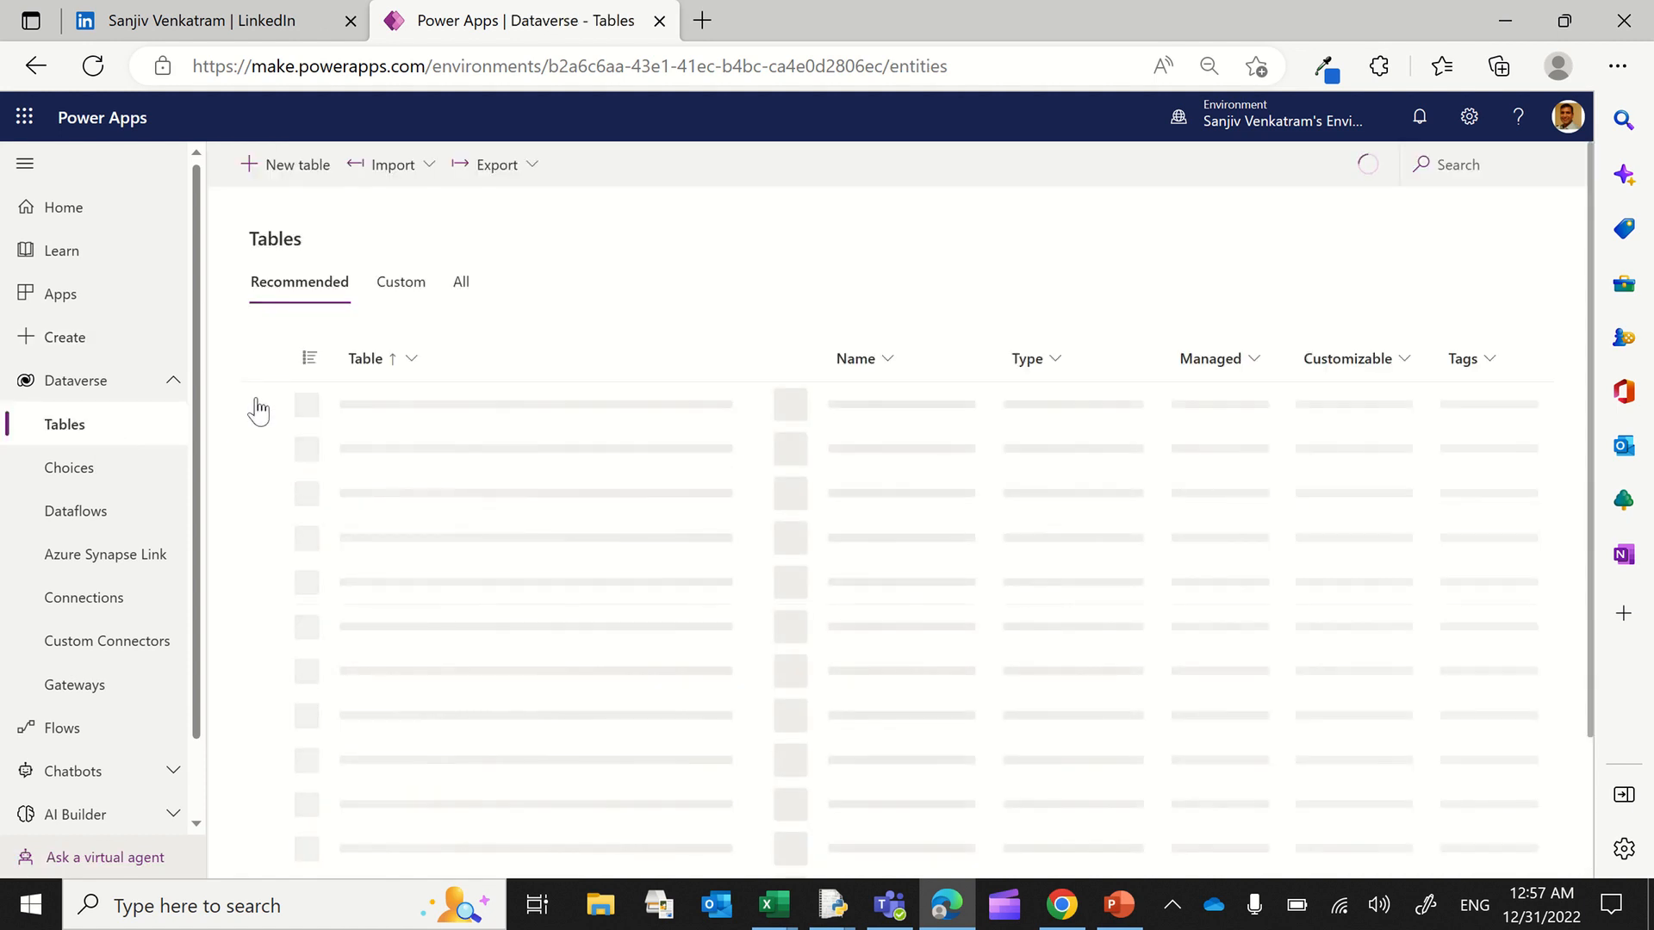
pyautogui.click(406, 295)
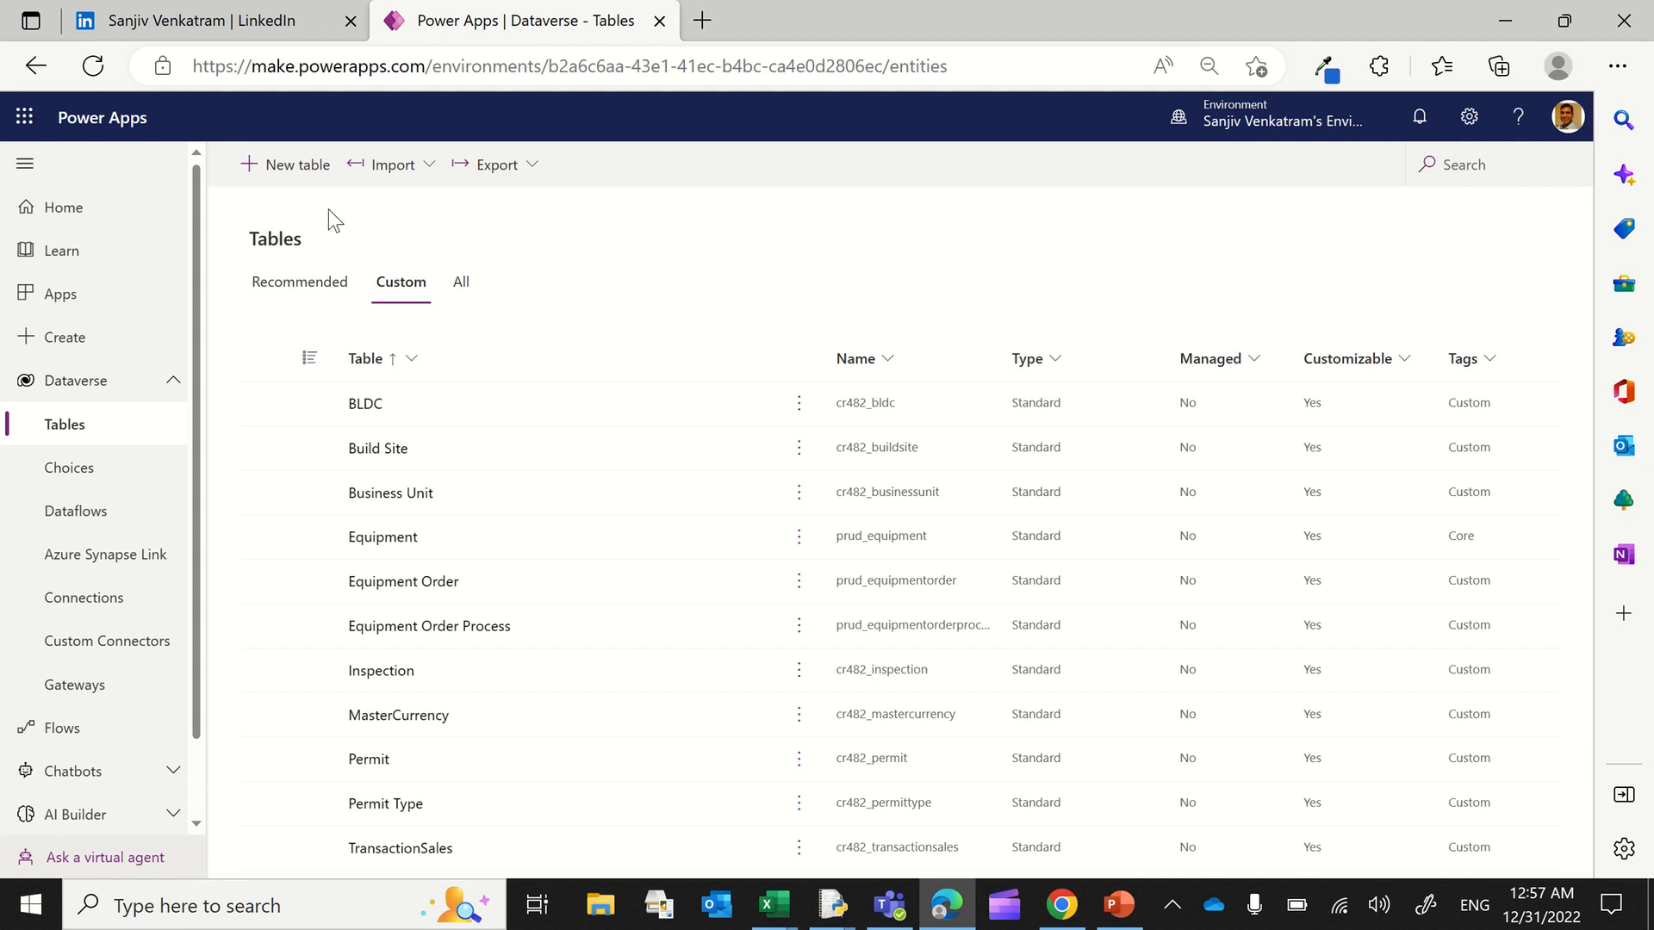
pyautogui.click(297, 177)
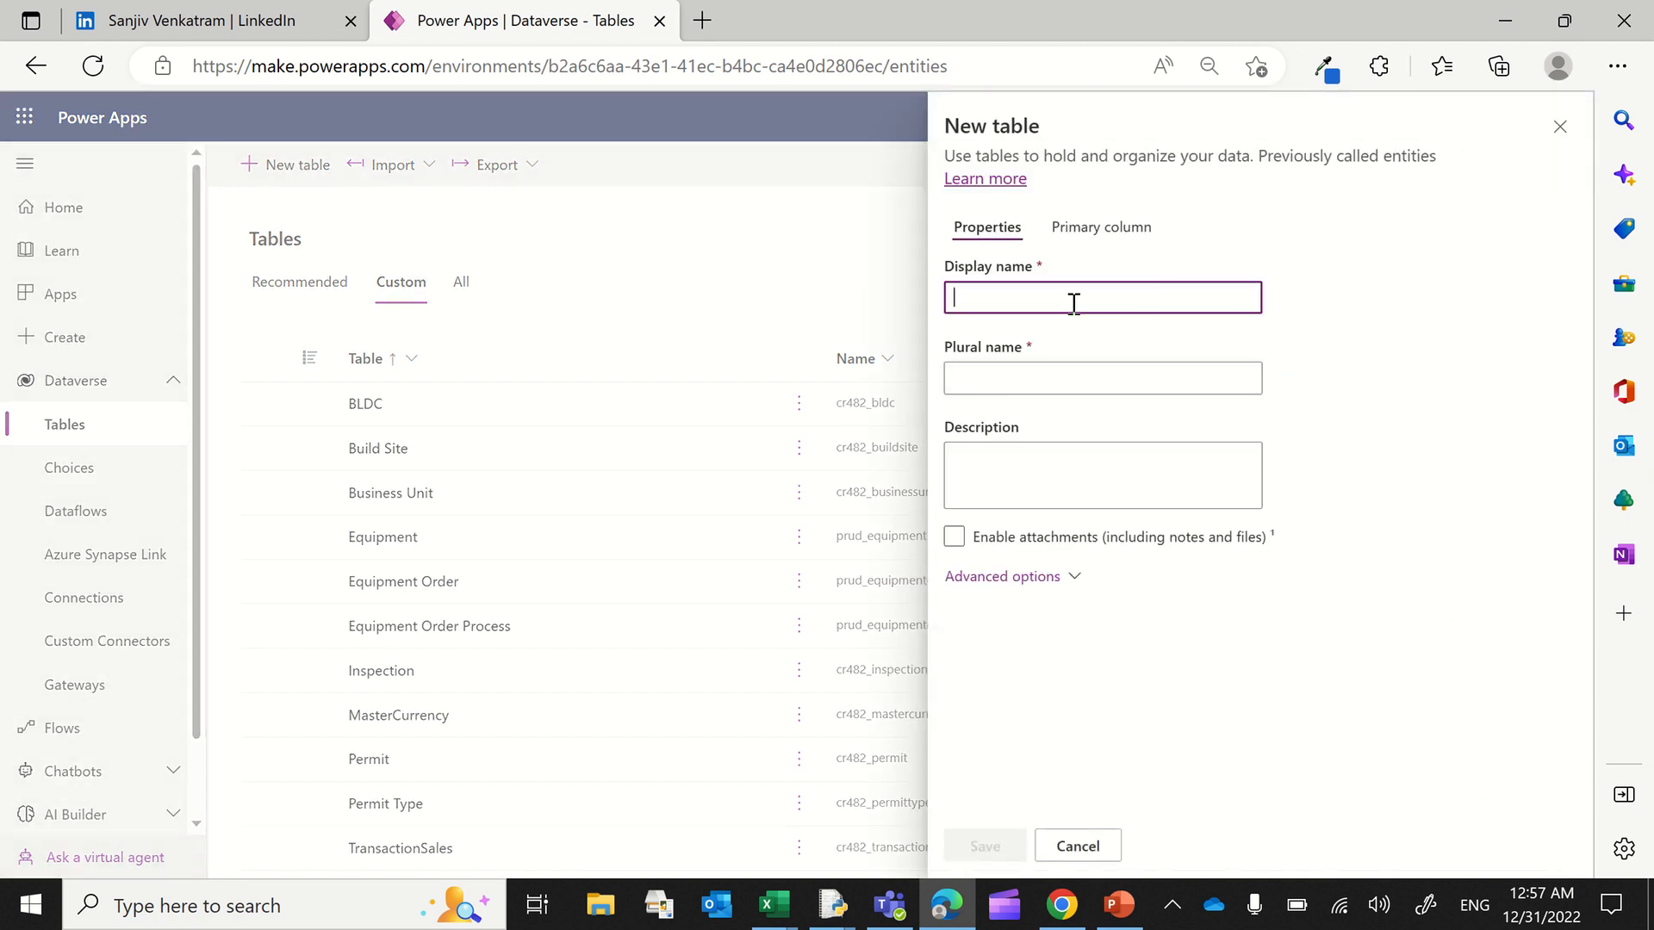
pyautogui.write('MasterCountry')
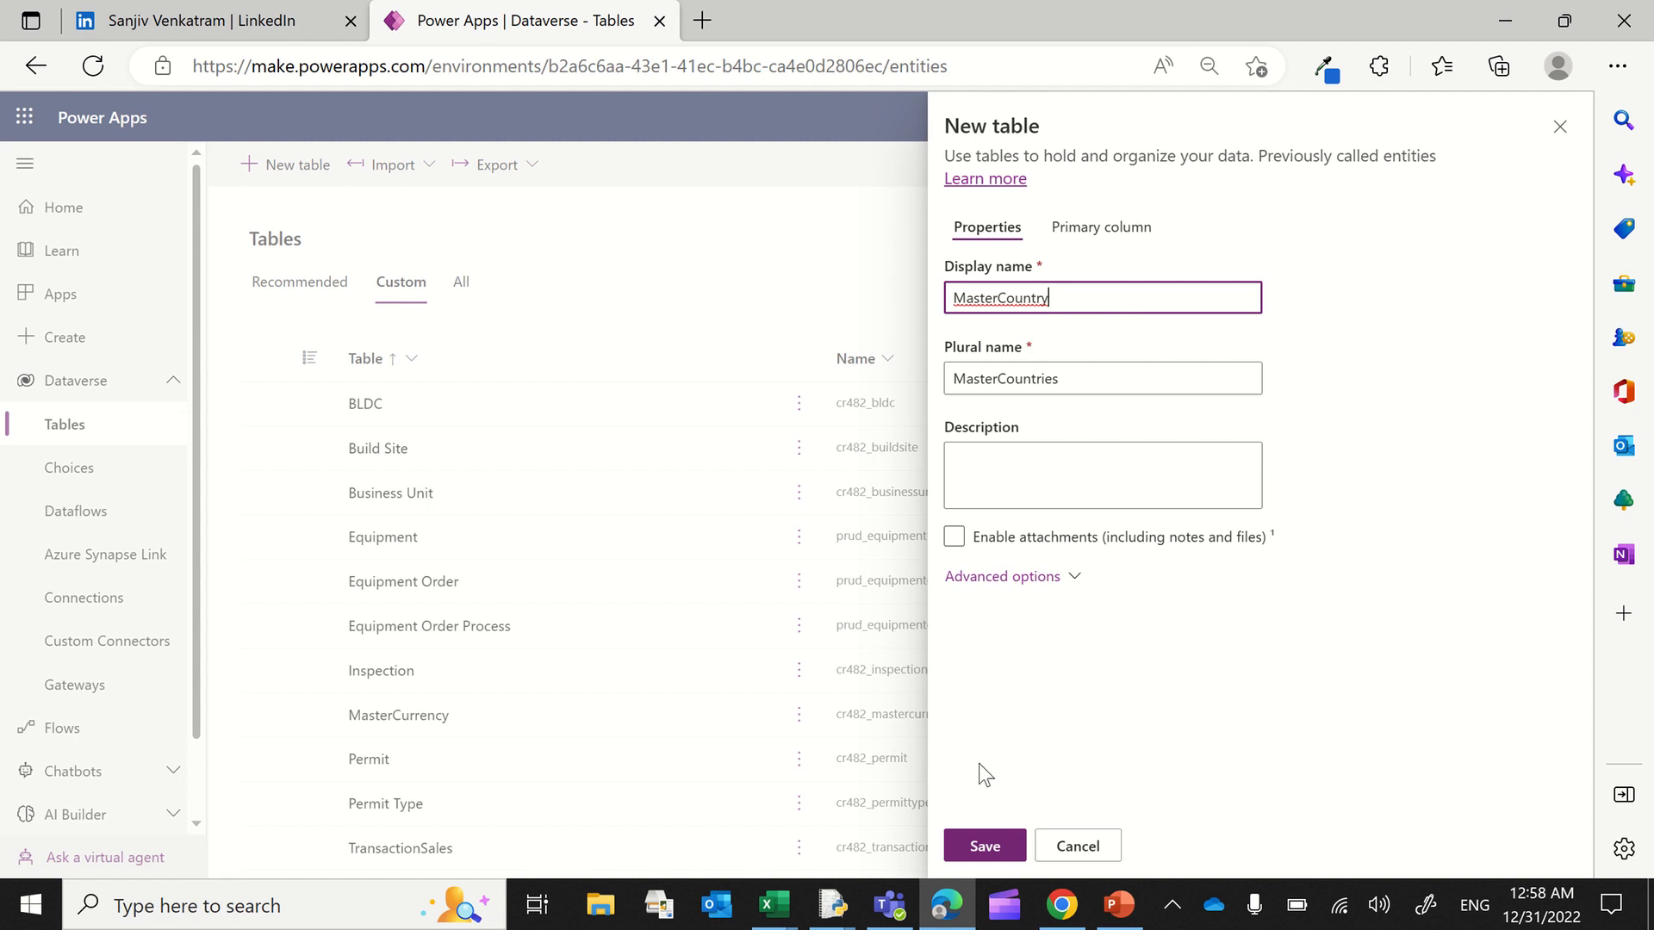
pyautogui.click(1099, 233)
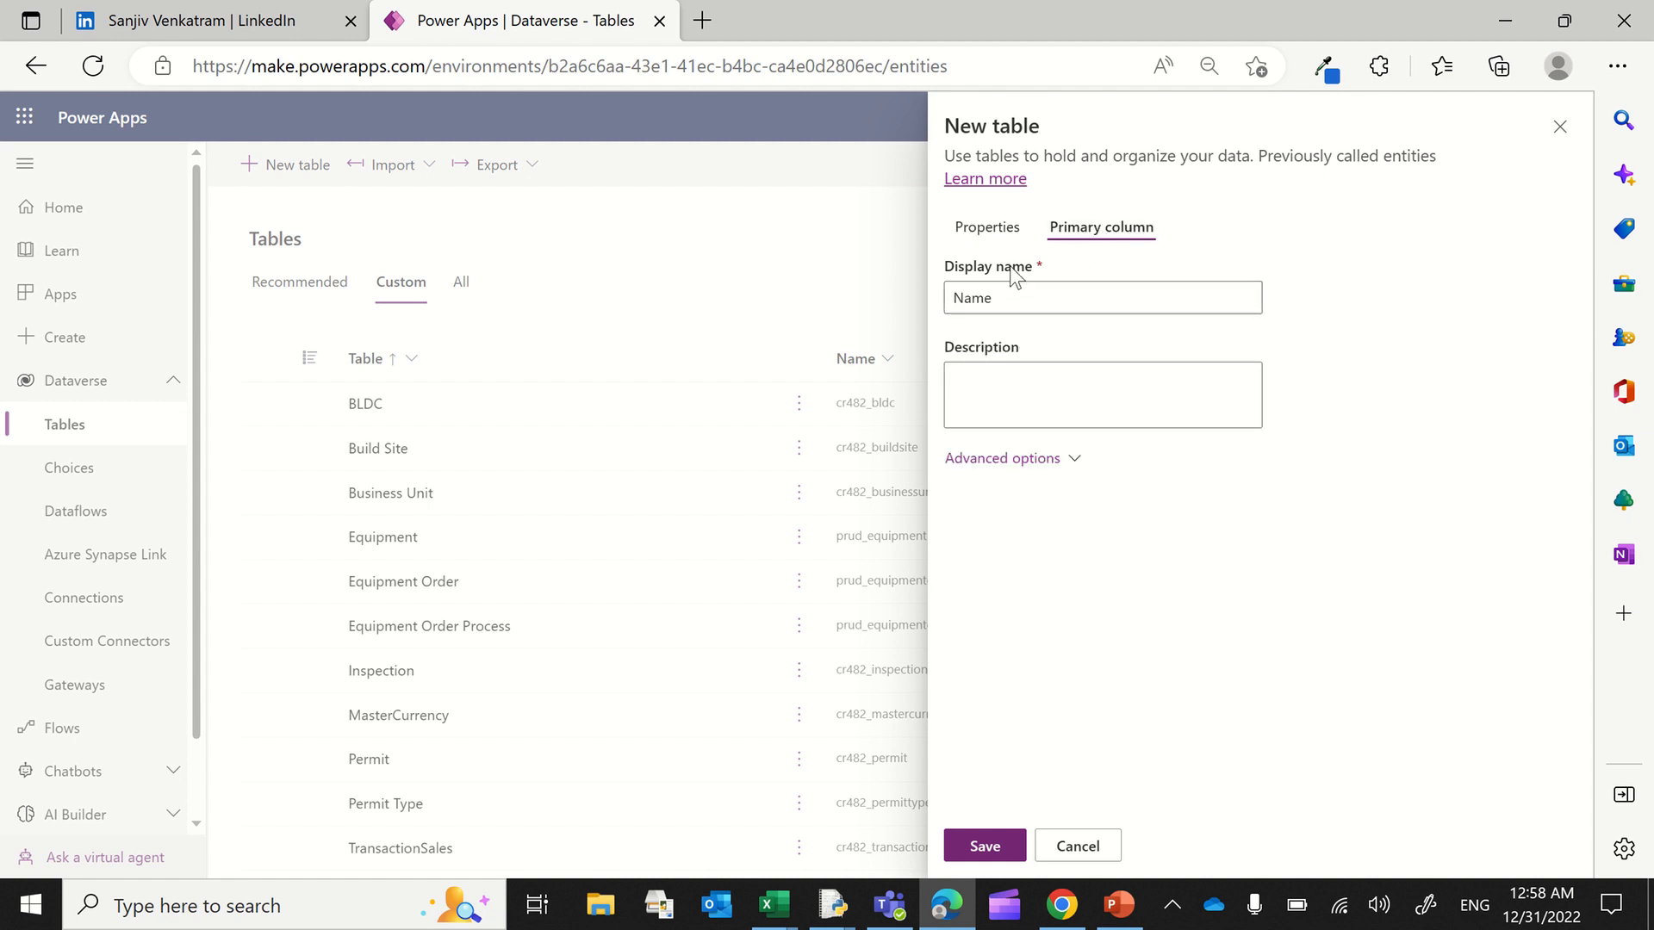
pyautogui.click(988, 229)
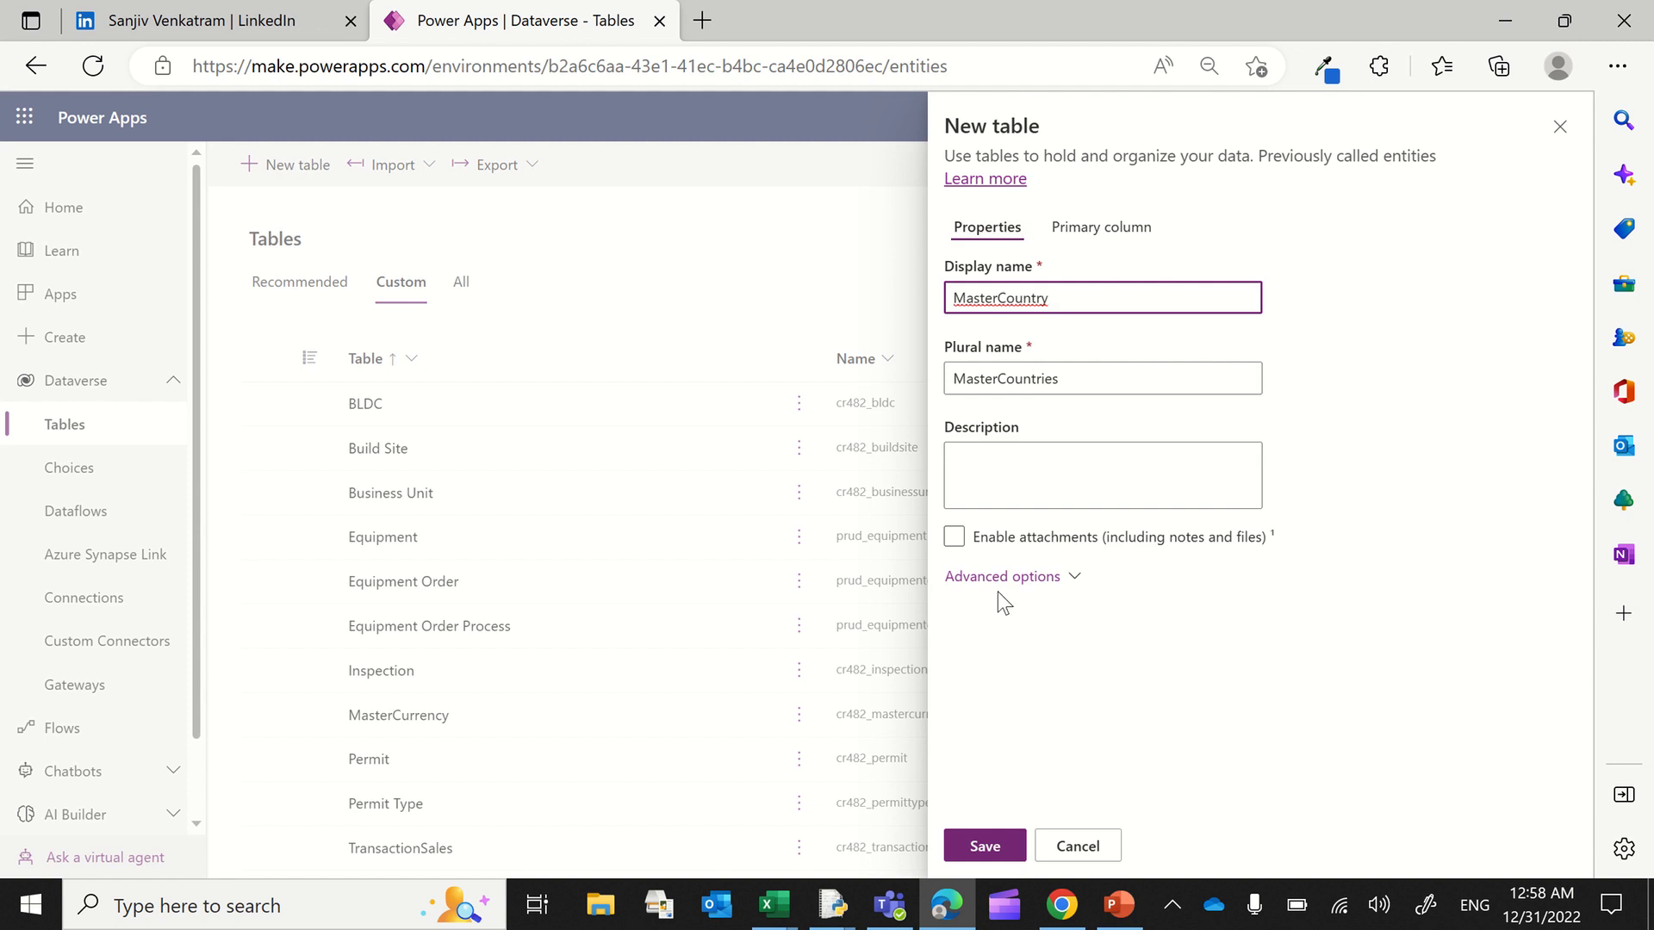
pyautogui.click(984, 846)
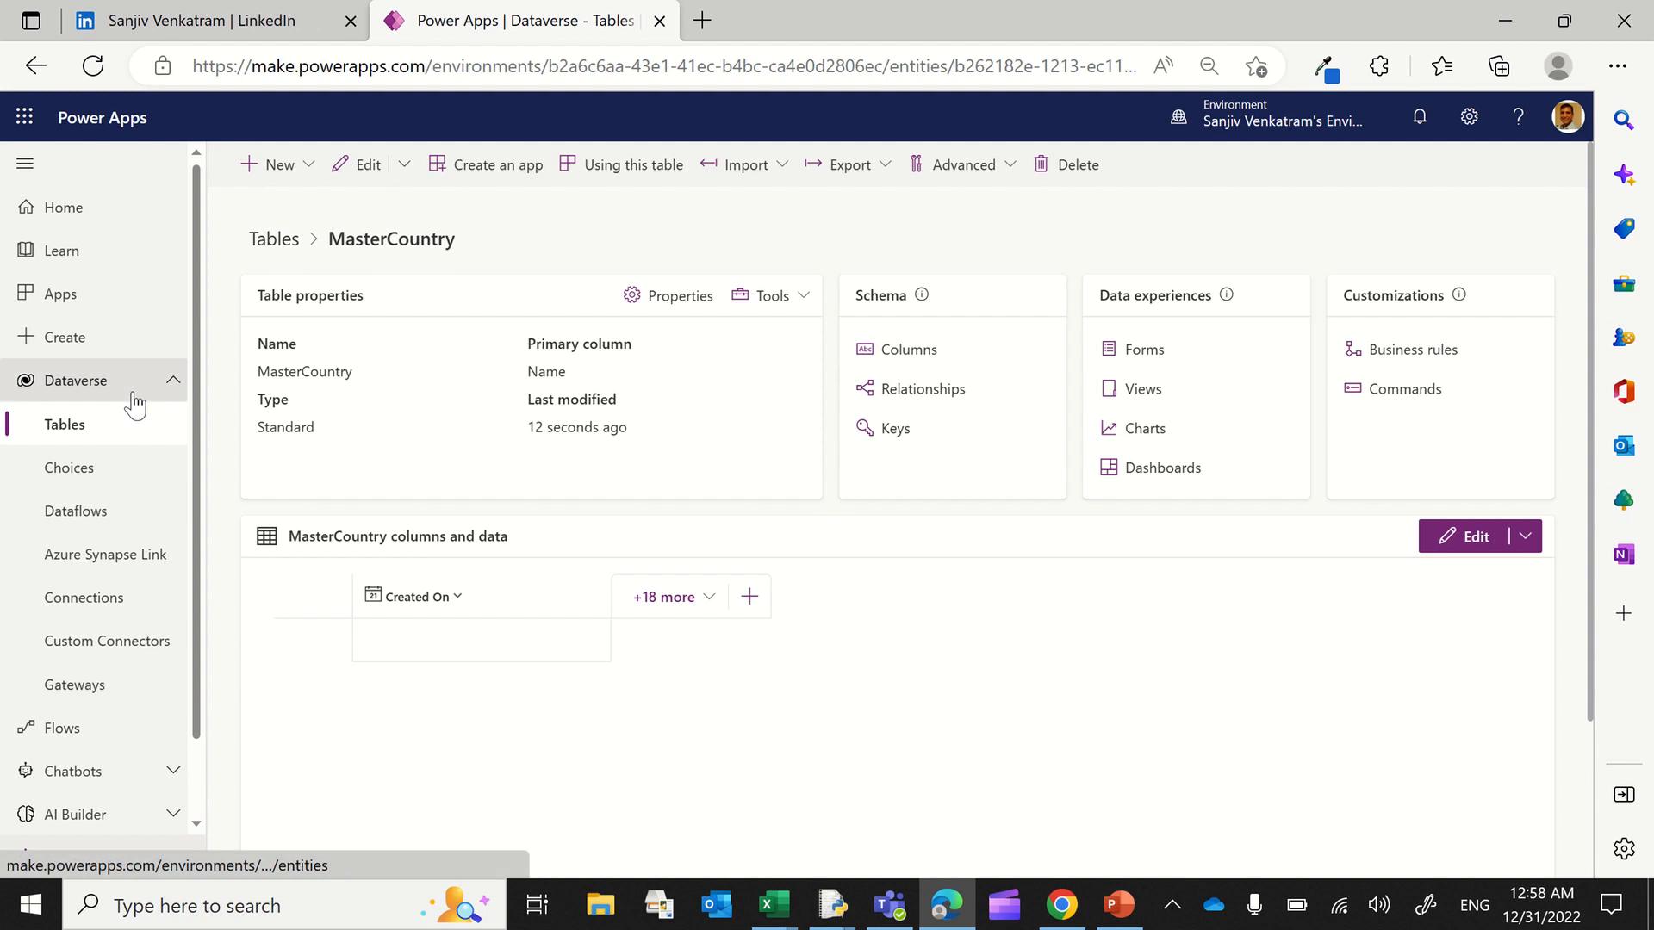
# Step: Start another new custom Dataverse table with the display name TransactionSalesOrder
pyautogui.click(105, 437)
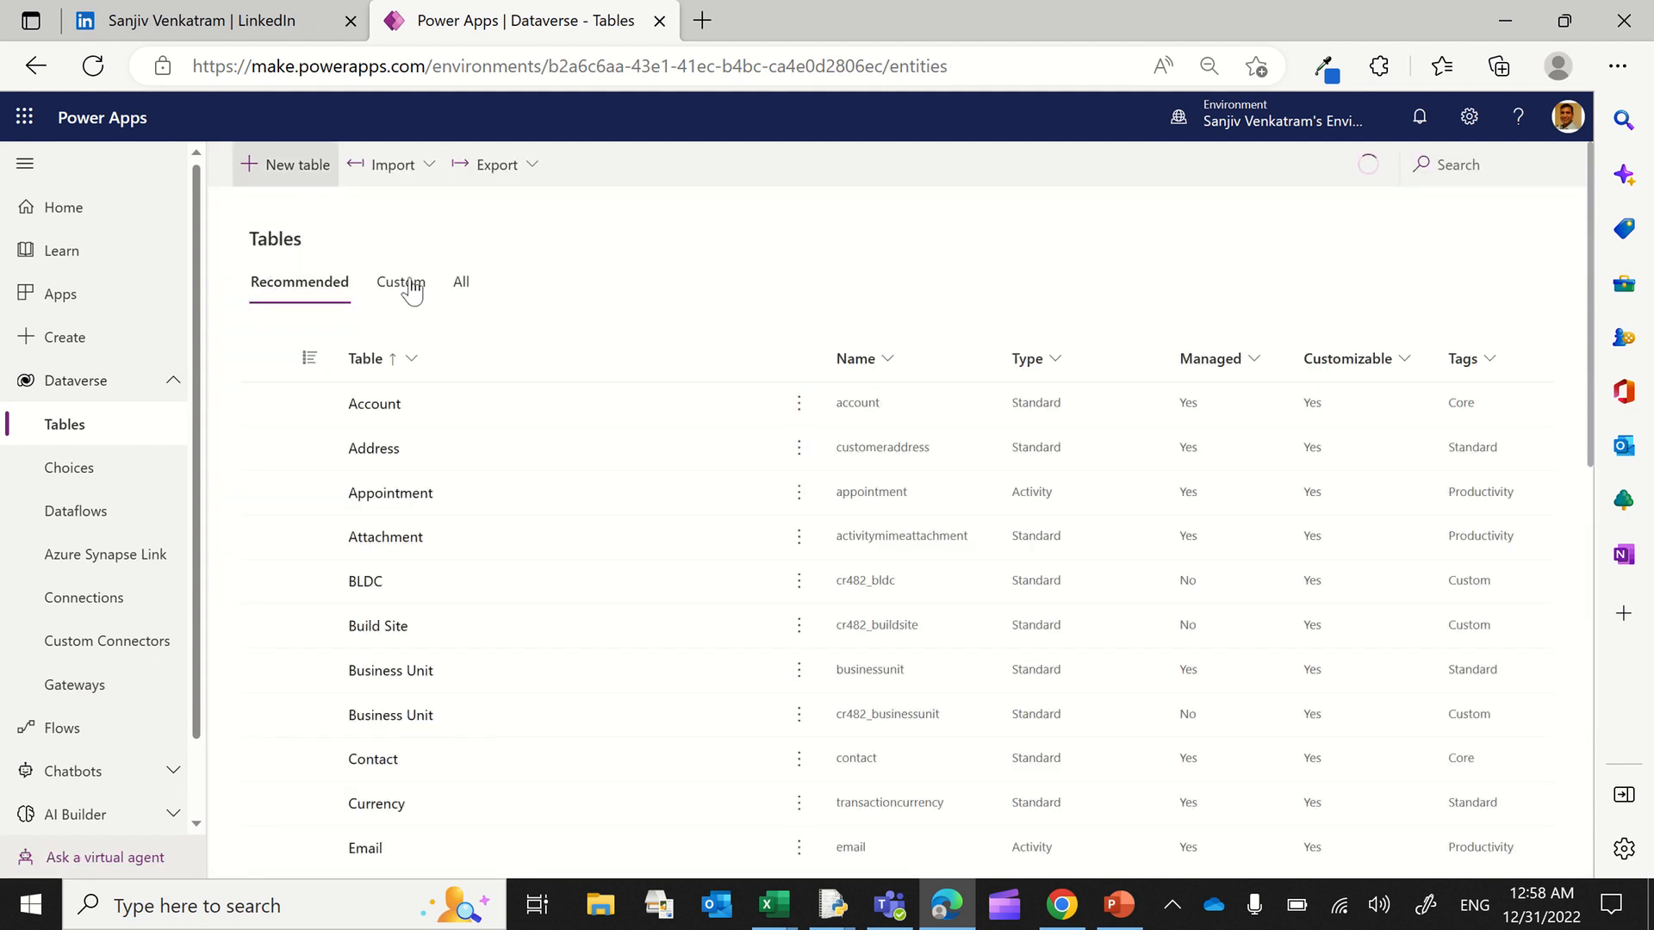
pyautogui.click(404, 287)
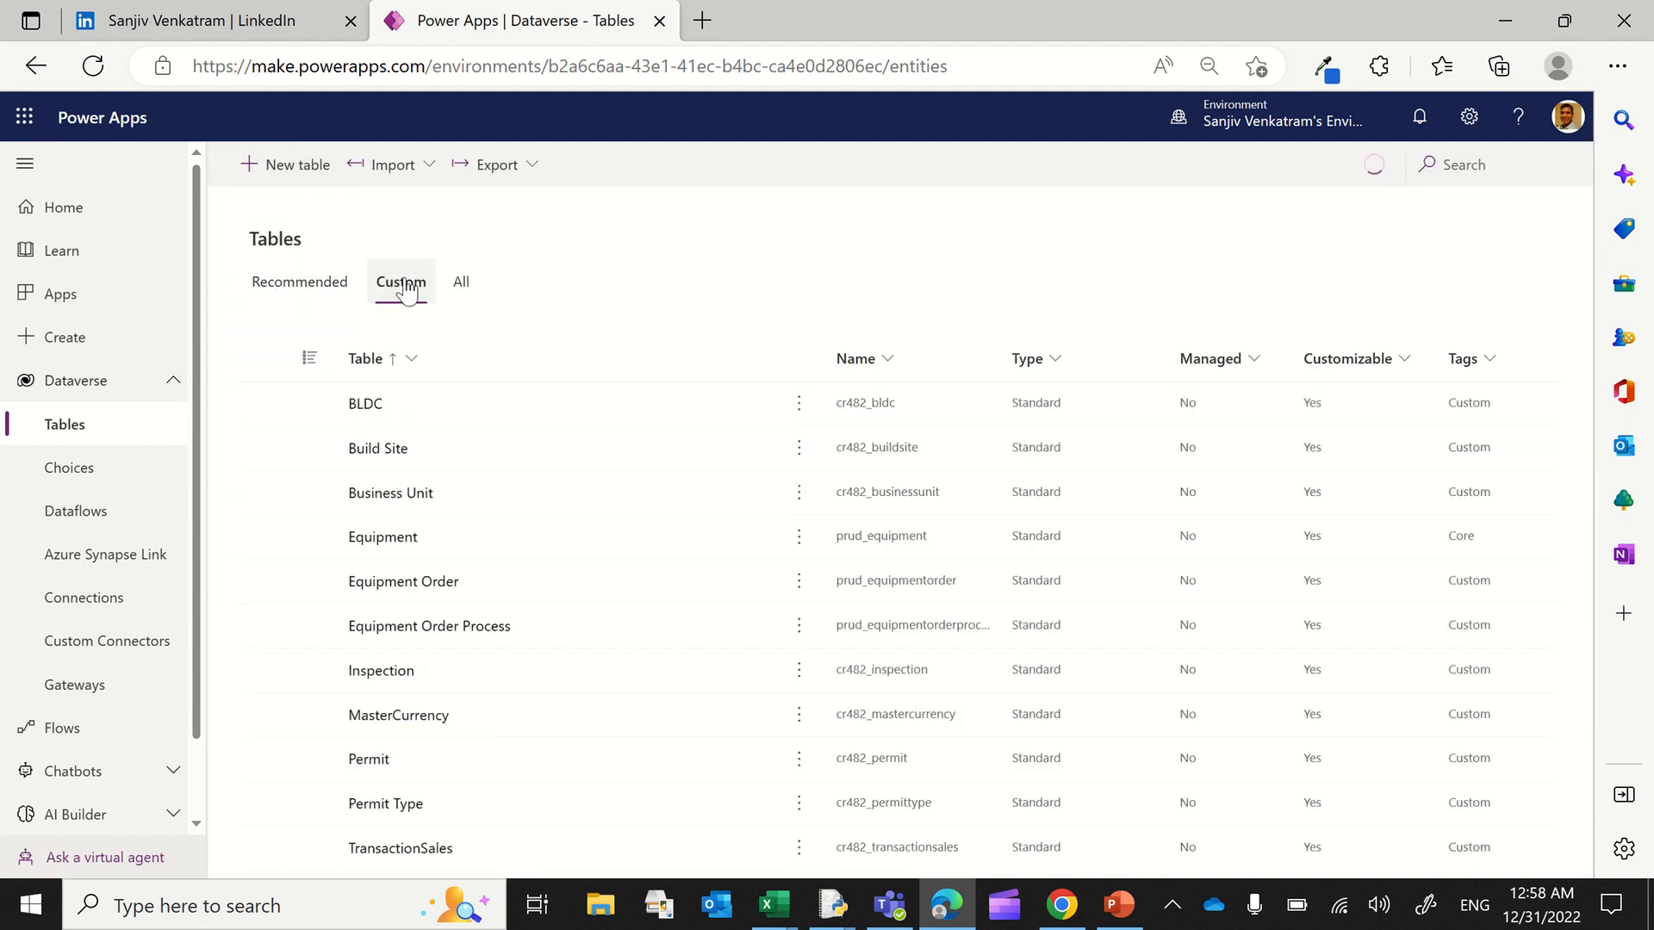
pyautogui.click(302, 181)
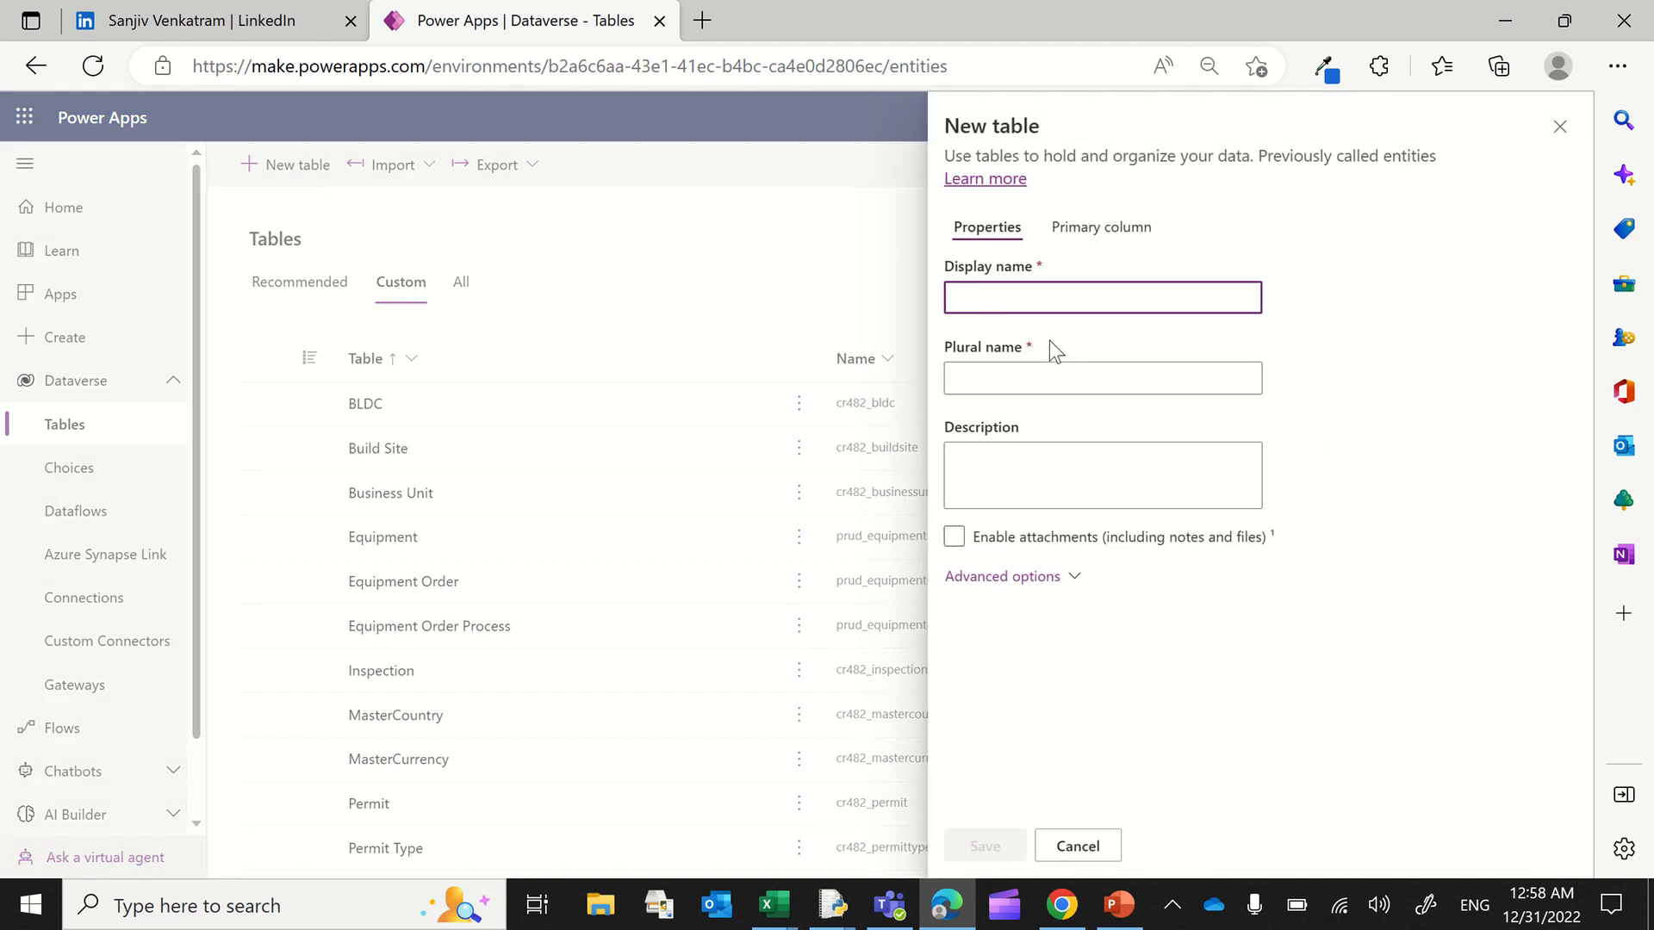
pyautogui.write('Tra')
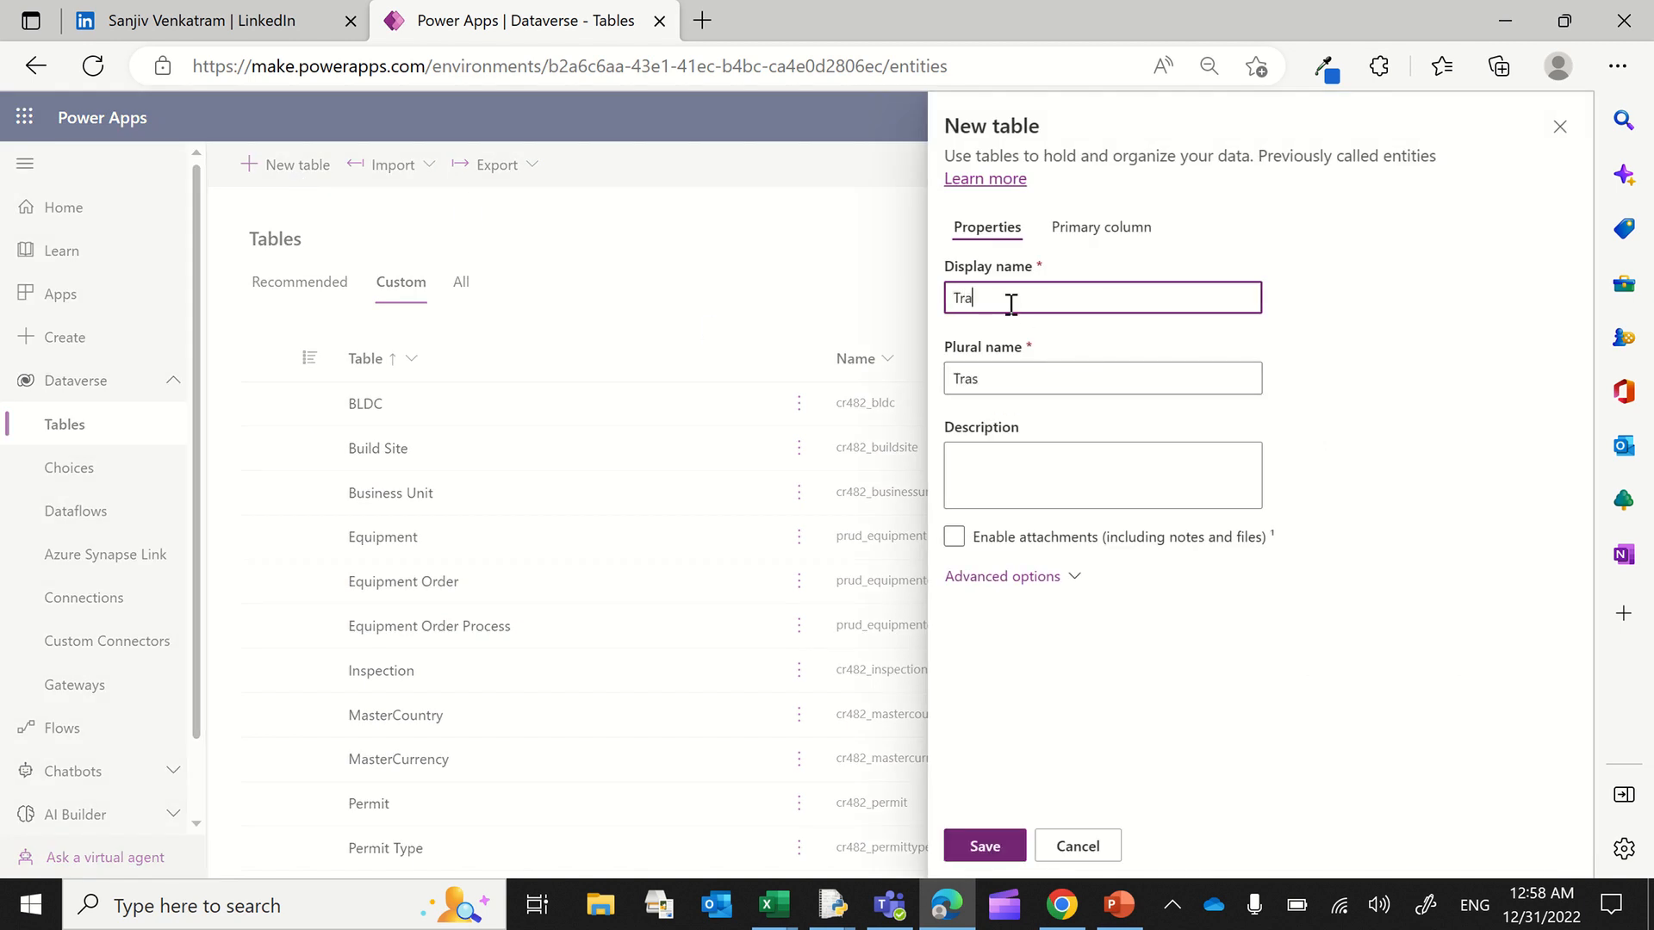
pyautogui.write('s')
pyautogui.press('BackSpace')
pyautogui.write('n')
pyautogui.press('BackSpace')
pyautogui.write('nsactionSalesOrder')
# Step: Name the new table's primary column SalesOrderNumber and save the table
pyautogui.click(1103, 229)
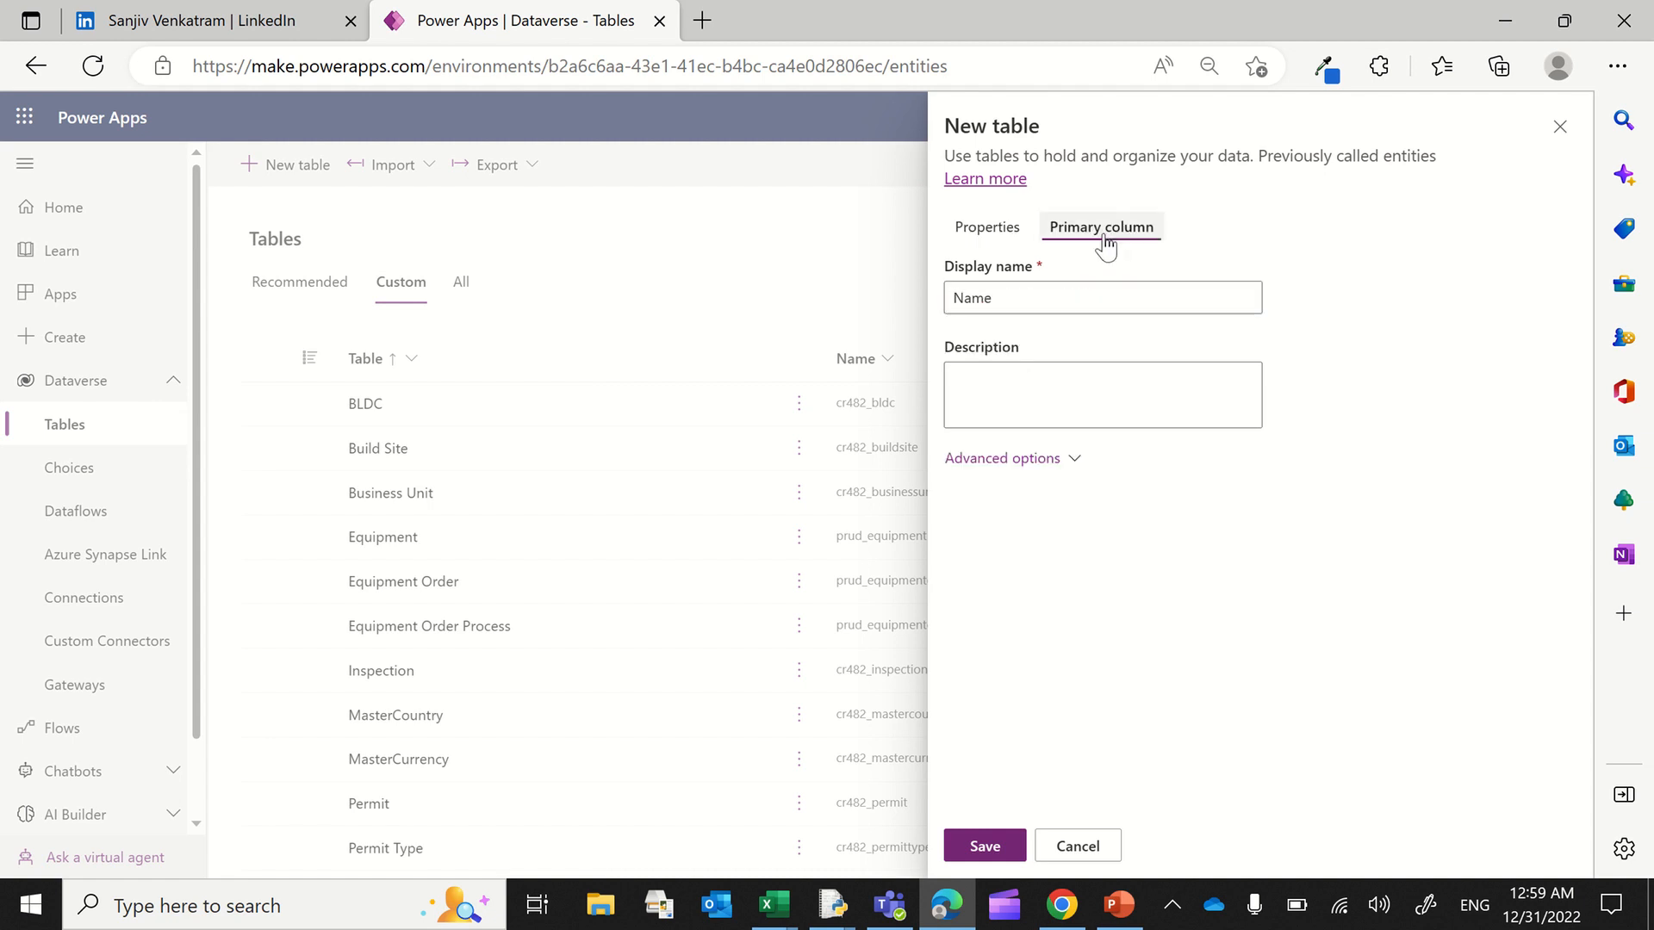
pyautogui.doubleClick(1047, 297)
pyautogui.write('Sale')
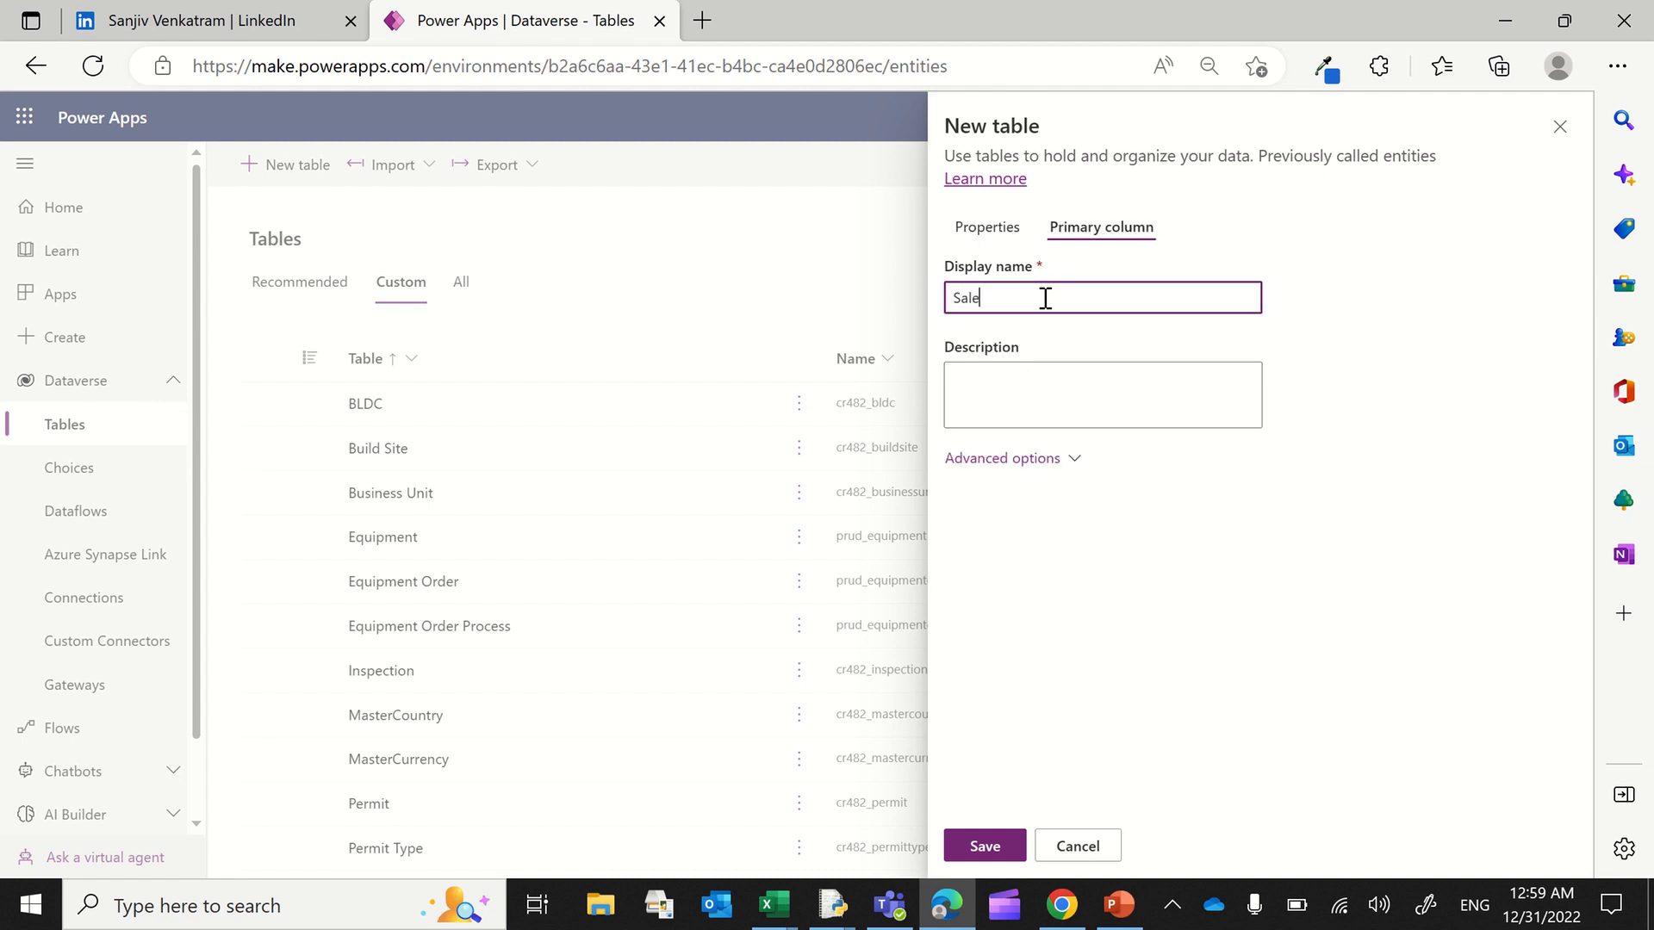
pyautogui.write('sOrderNumber')
pyautogui.click(987, 844)
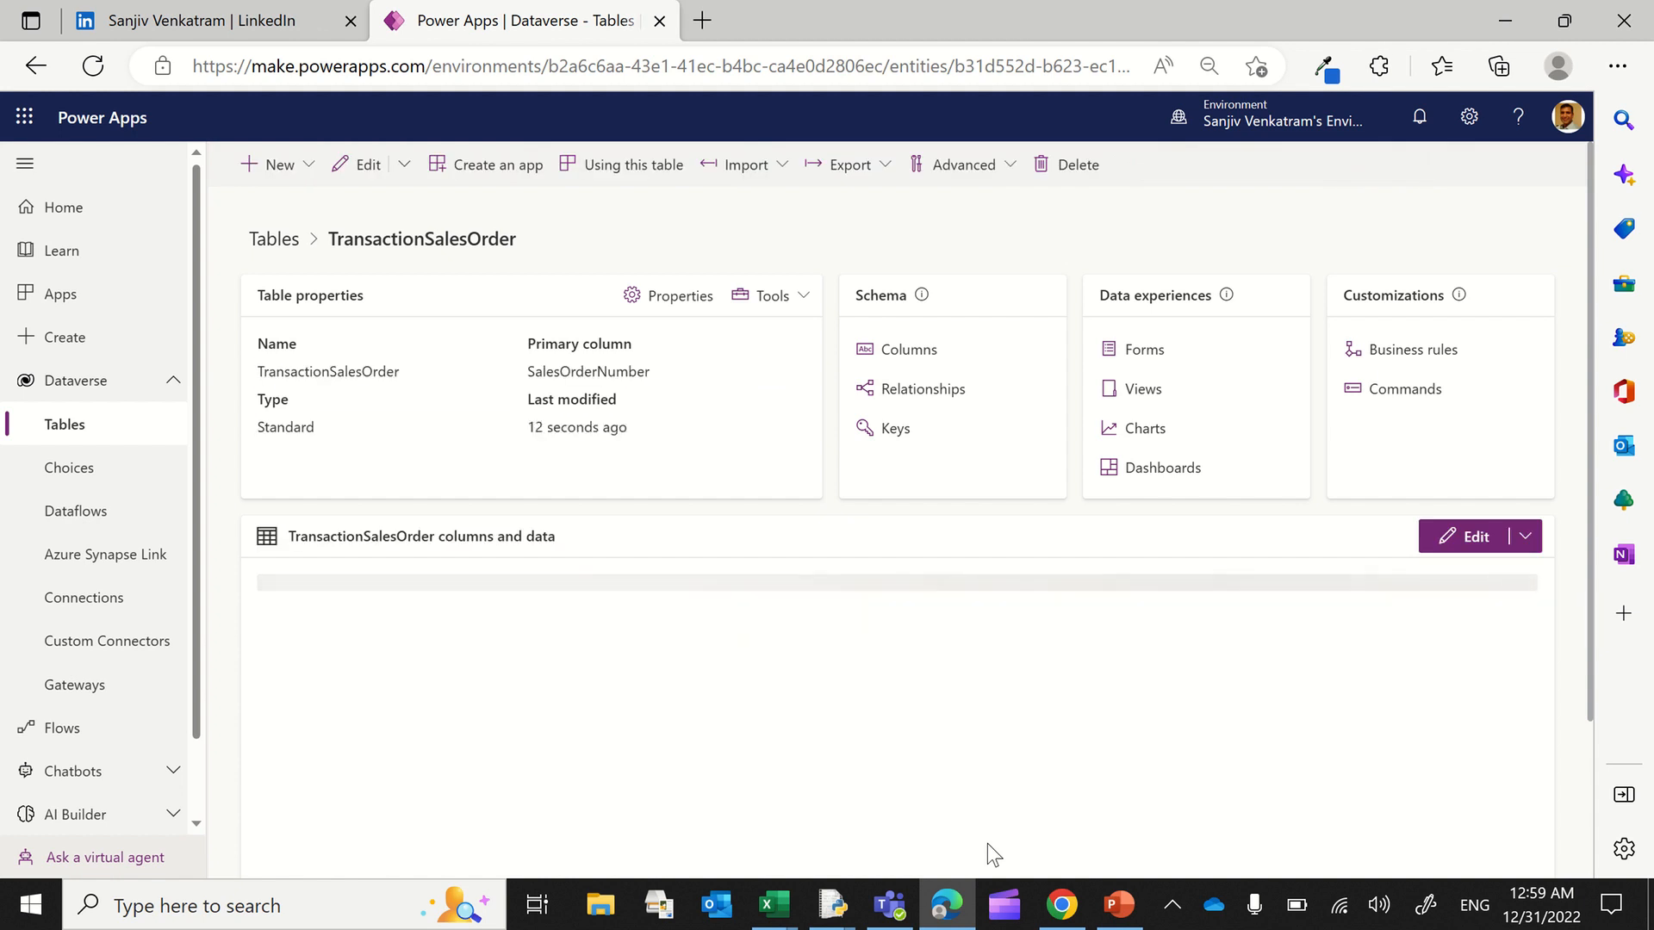
# Step: Change the SalesOrderNumber column of TransactionSalesOrder to the Autonumber data type with the Custom autonumber type
pyautogui.click(910, 354)
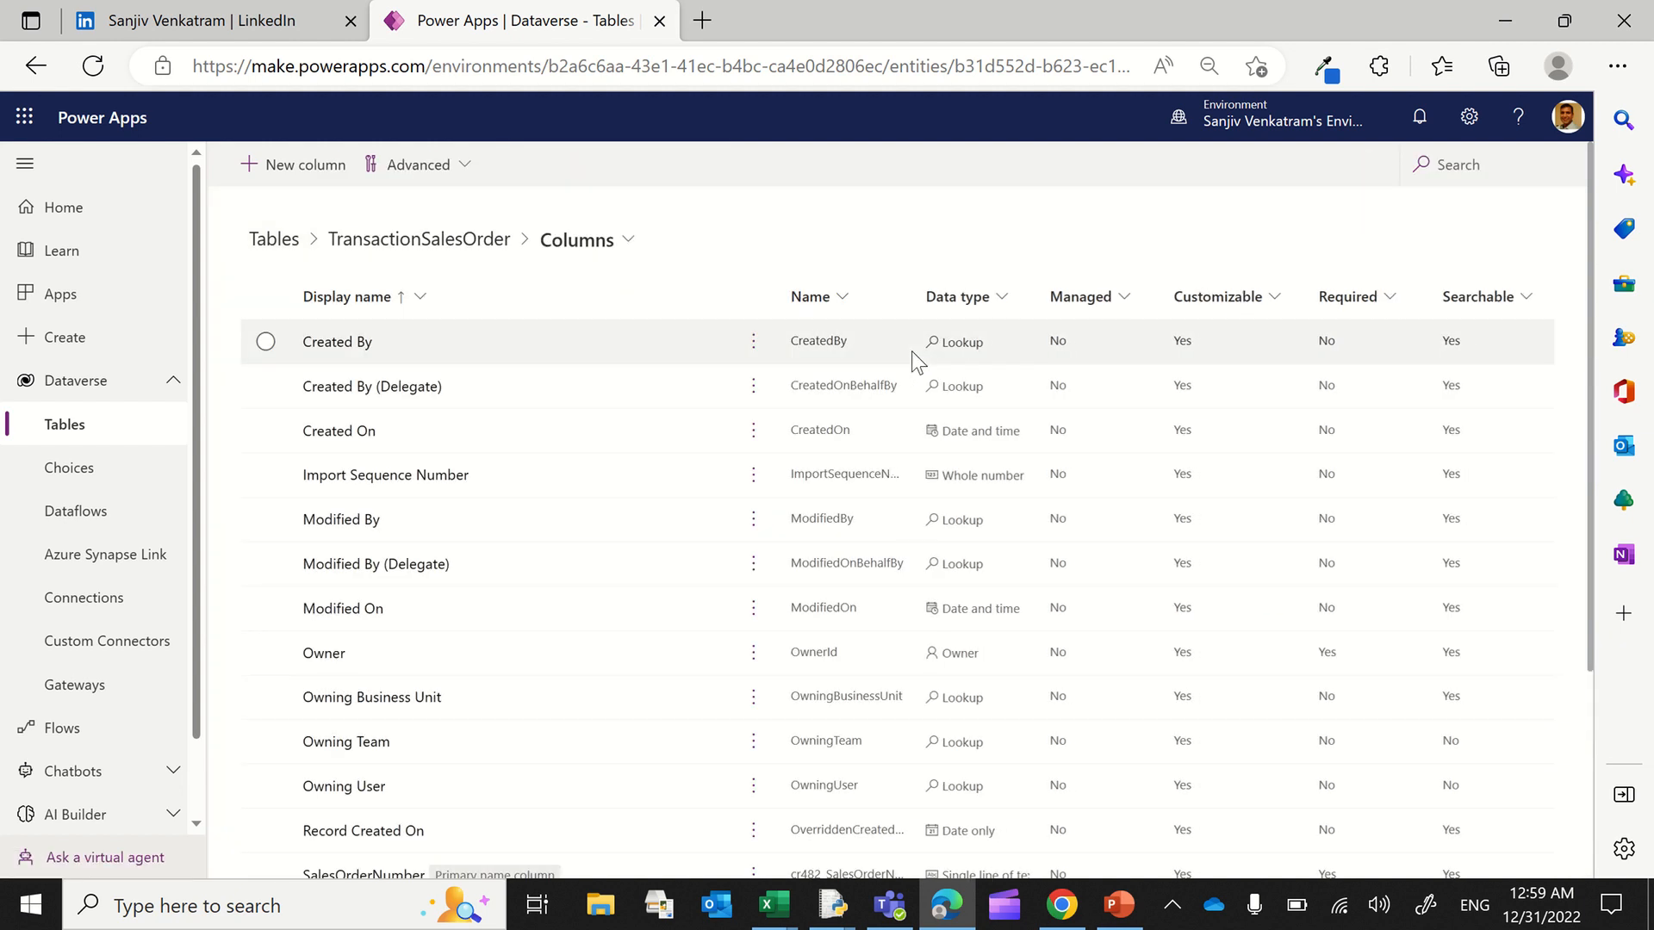
pyautogui.scroll(-3, 495, 586)
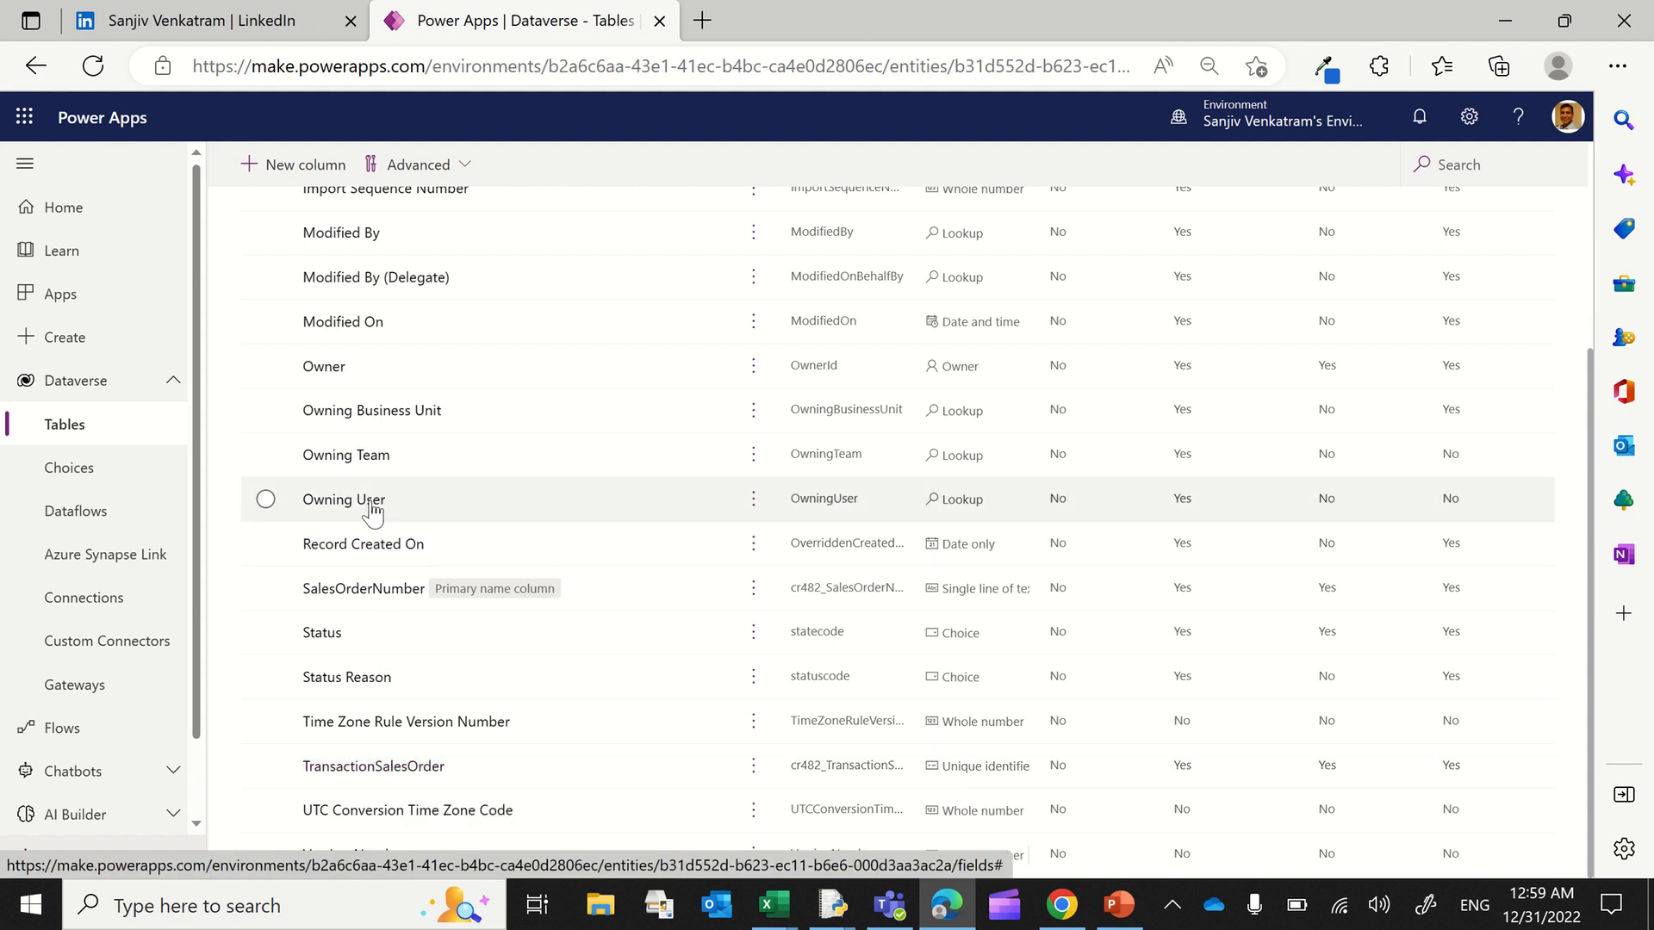
pyautogui.click(363, 596)
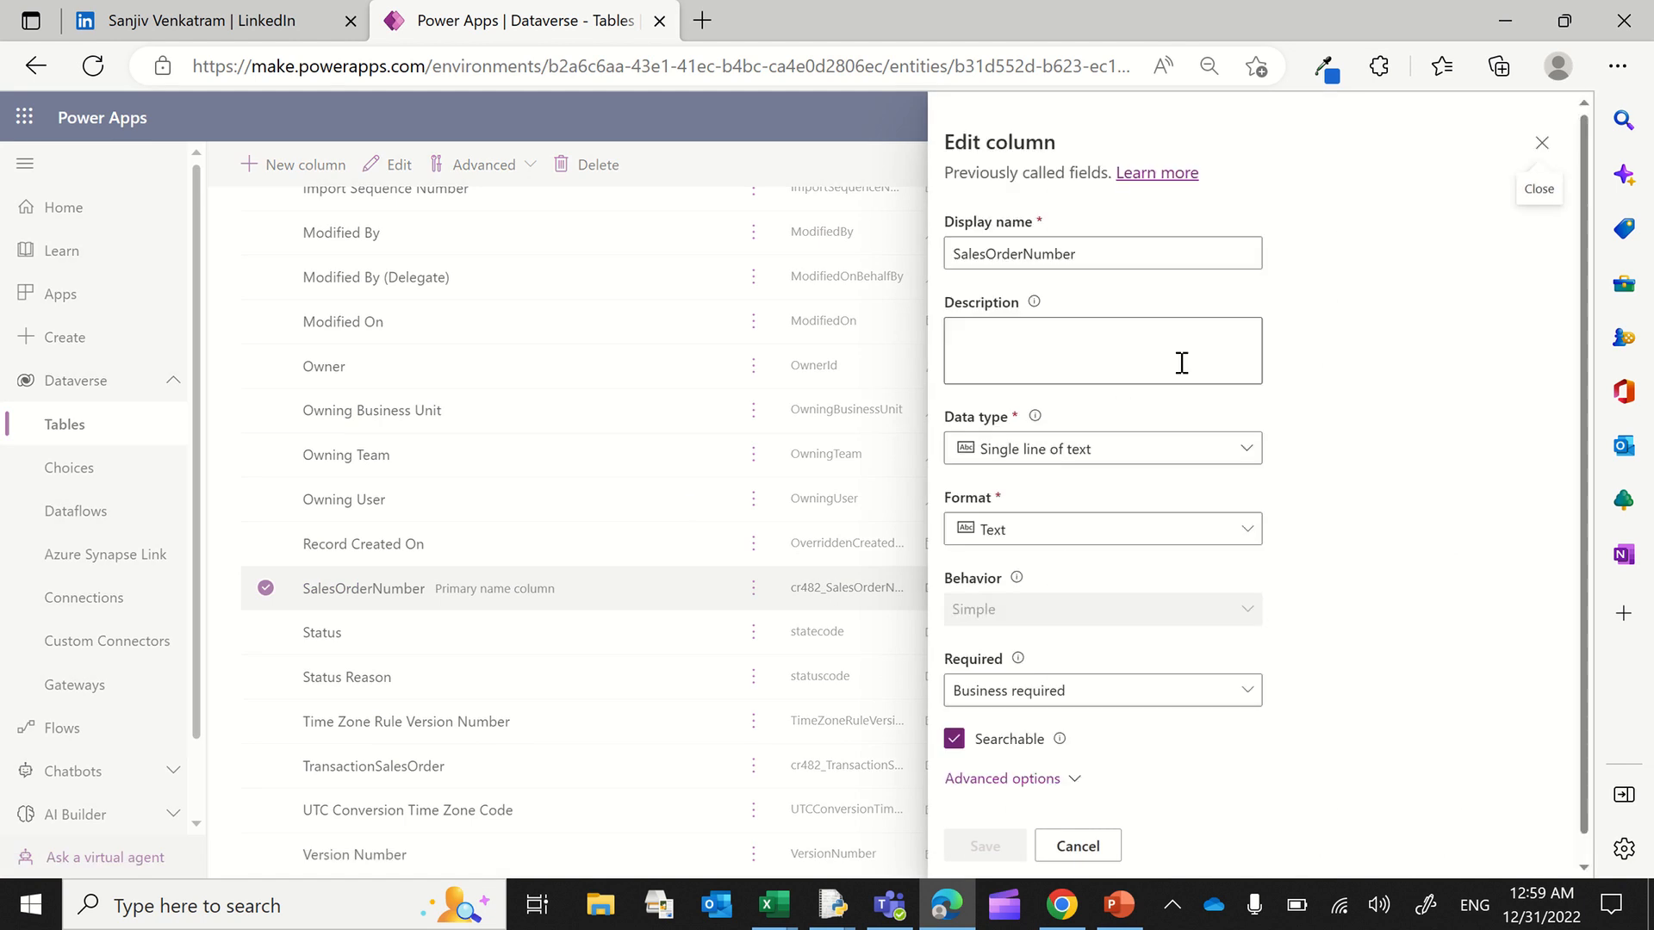
pyautogui.click(1155, 455)
pyautogui.click(1089, 522)
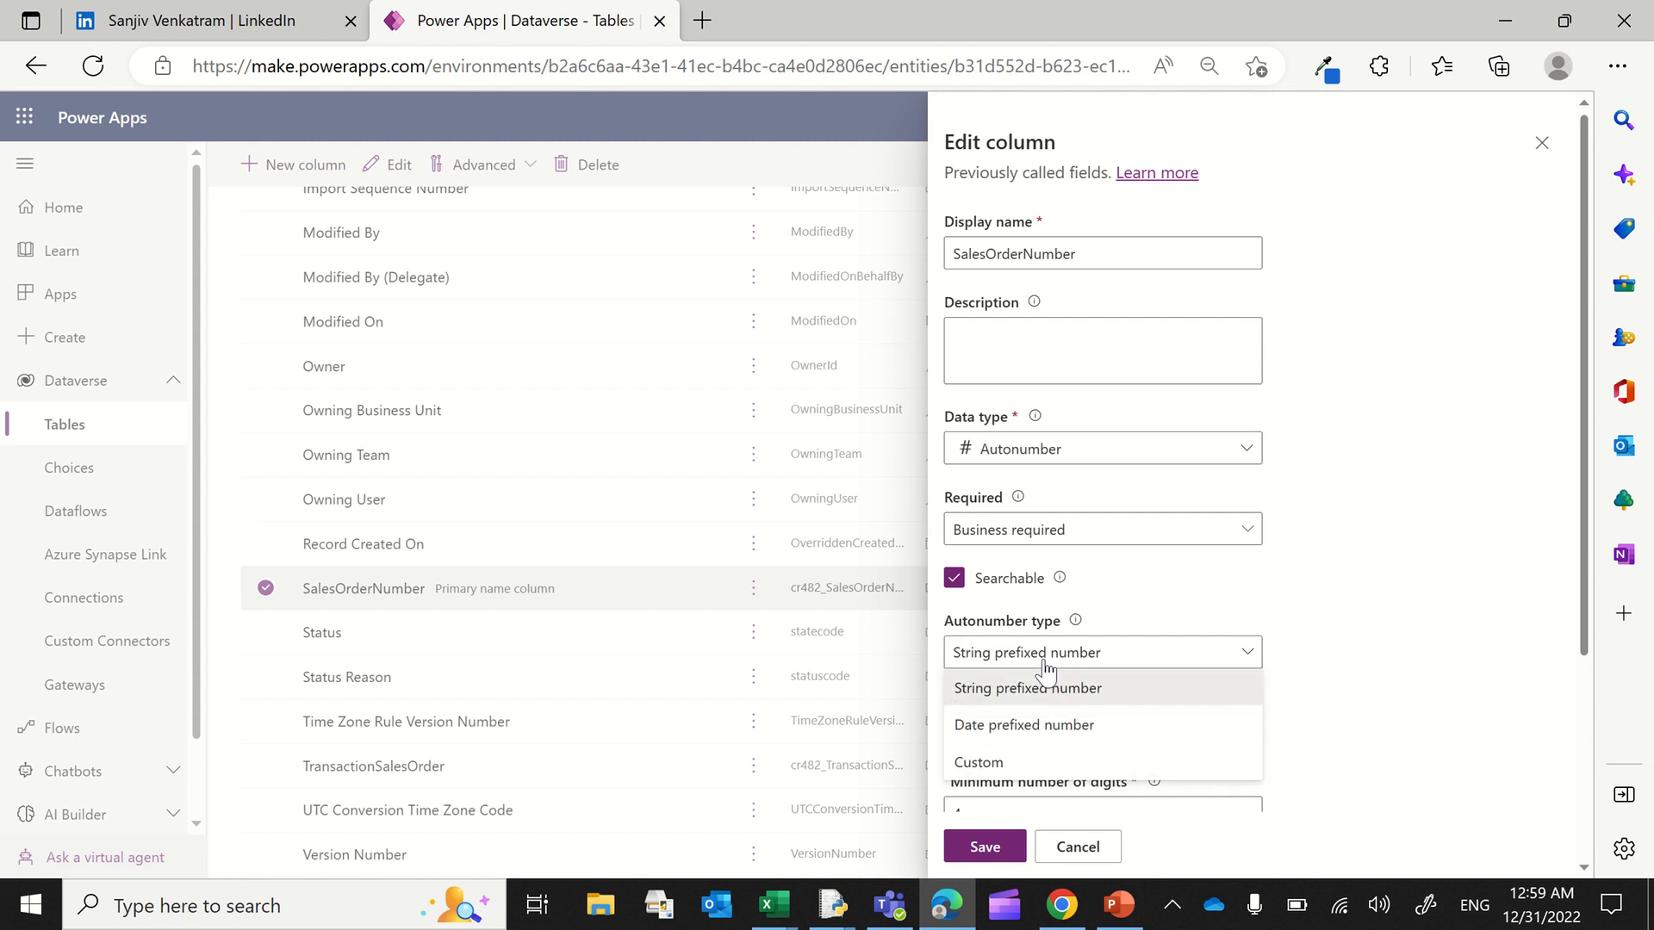
pyautogui.click(1011, 760)
# Step: Set the seed value of the SalesOrderNumber autonumber to 1
pyautogui.scroll(-2, 991, 769)
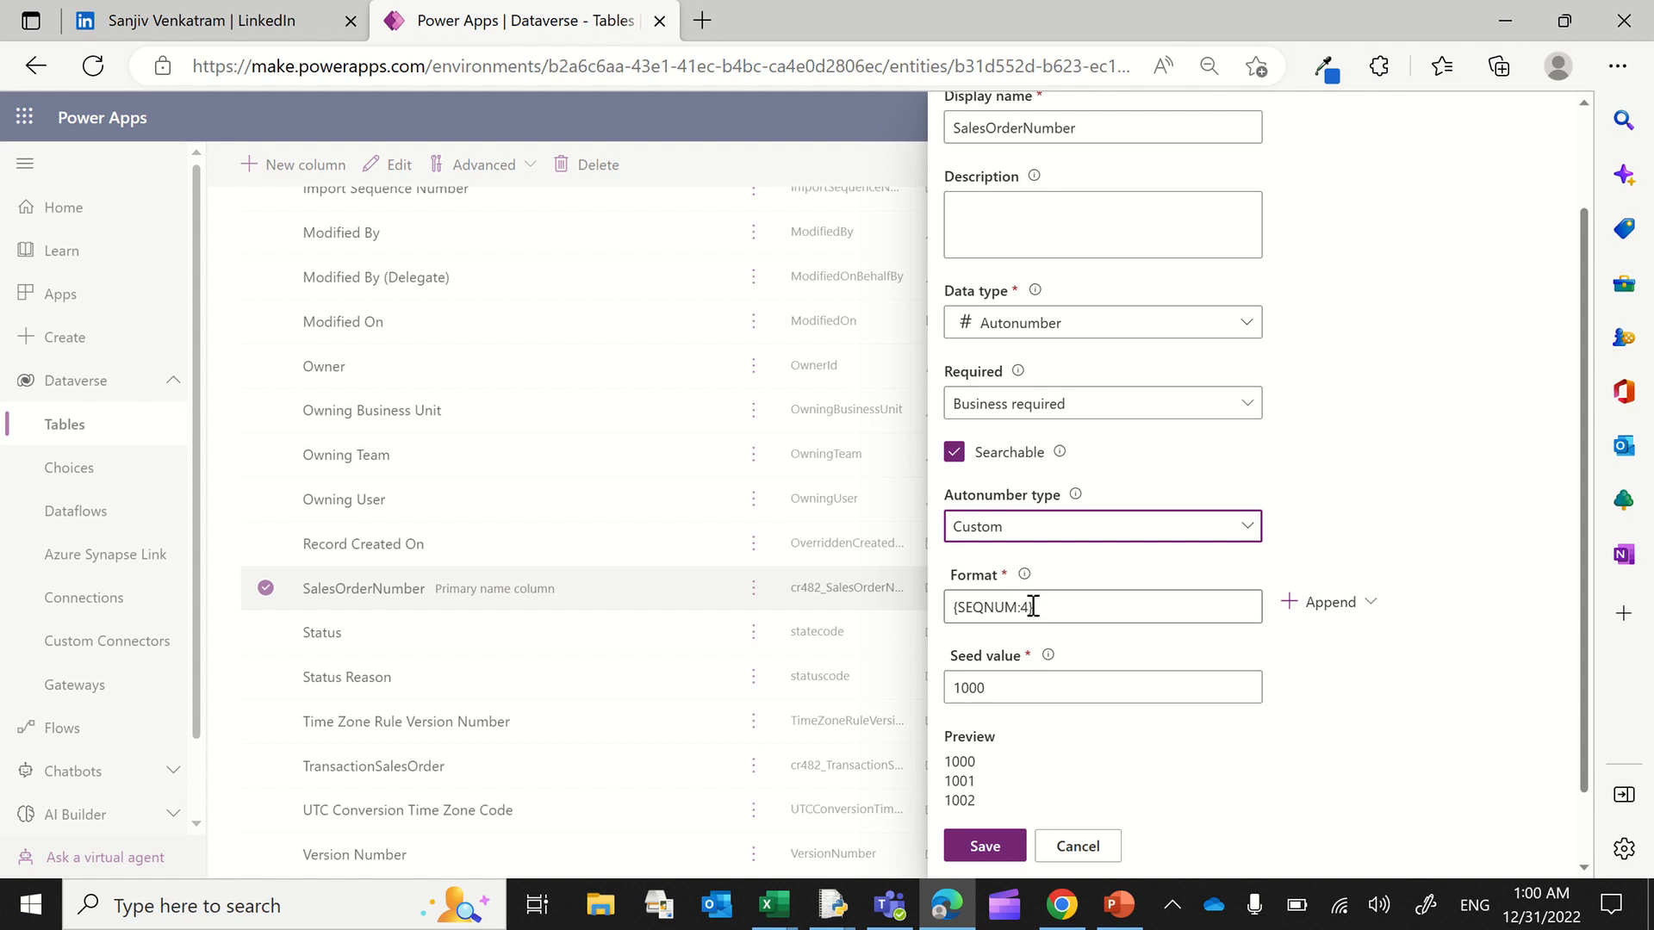
pyautogui.click(1023, 687)
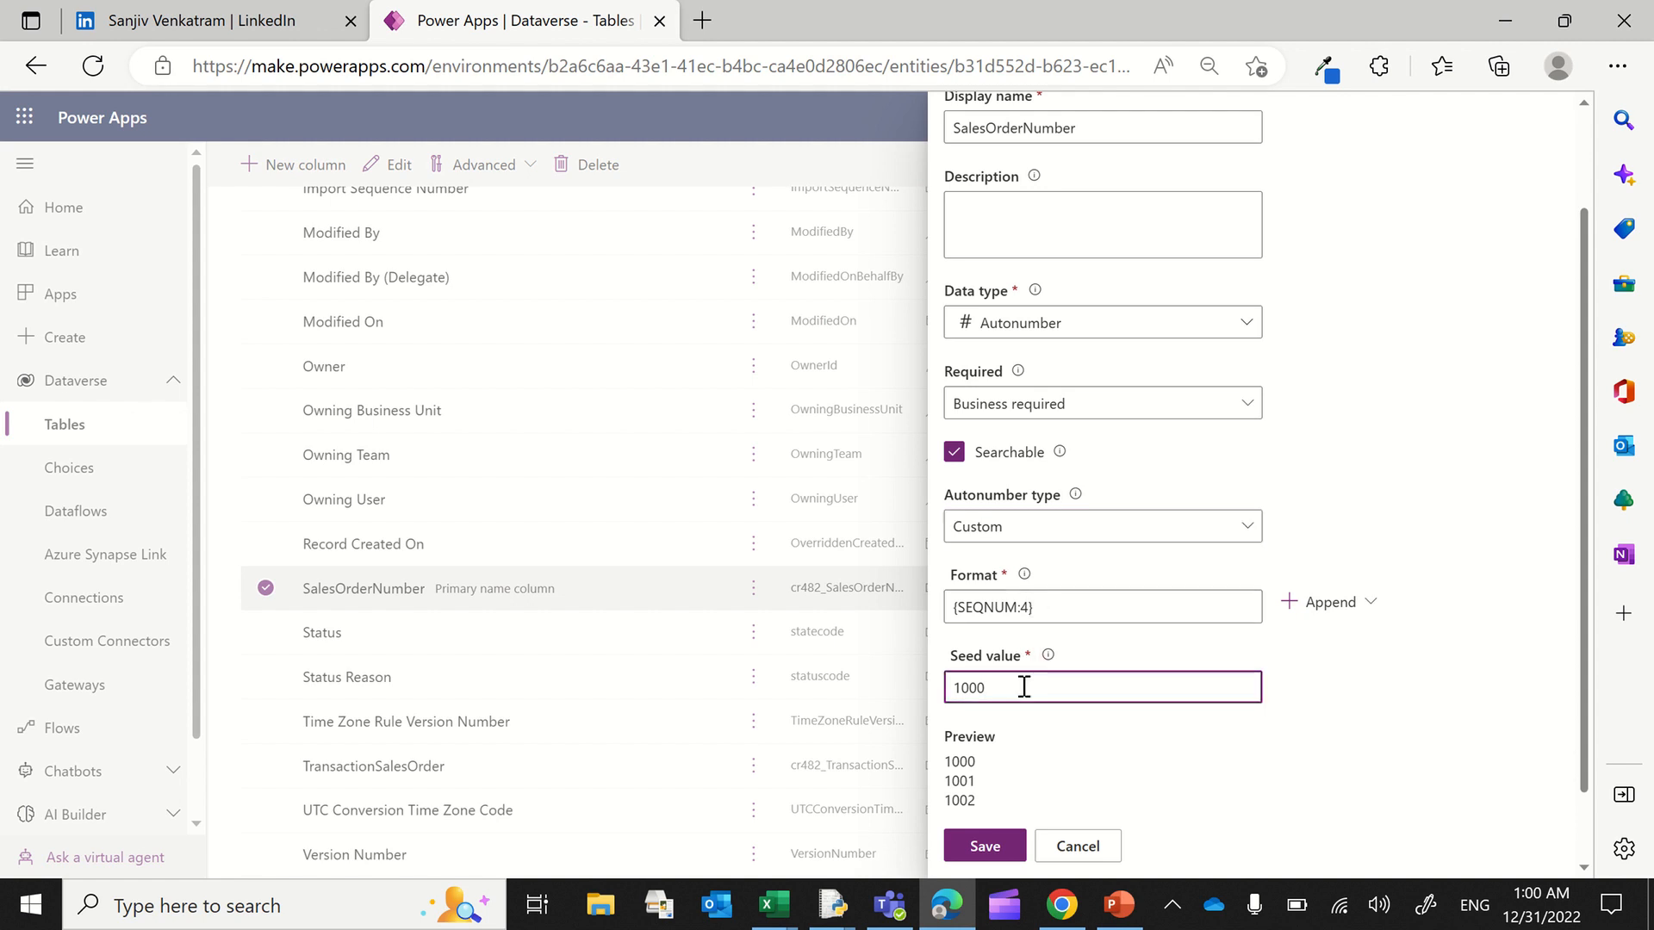
pyautogui.press('BackSpace')
pyautogui.press('BackSpace')
pyautogui.press('BackSpace')
# Step: Set the autonumber format to "SalesOrder {SEQNUM:4}" and save the SalesOrderNumber column
pyautogui.click(951, 608)
pyautogui.write('Sales')
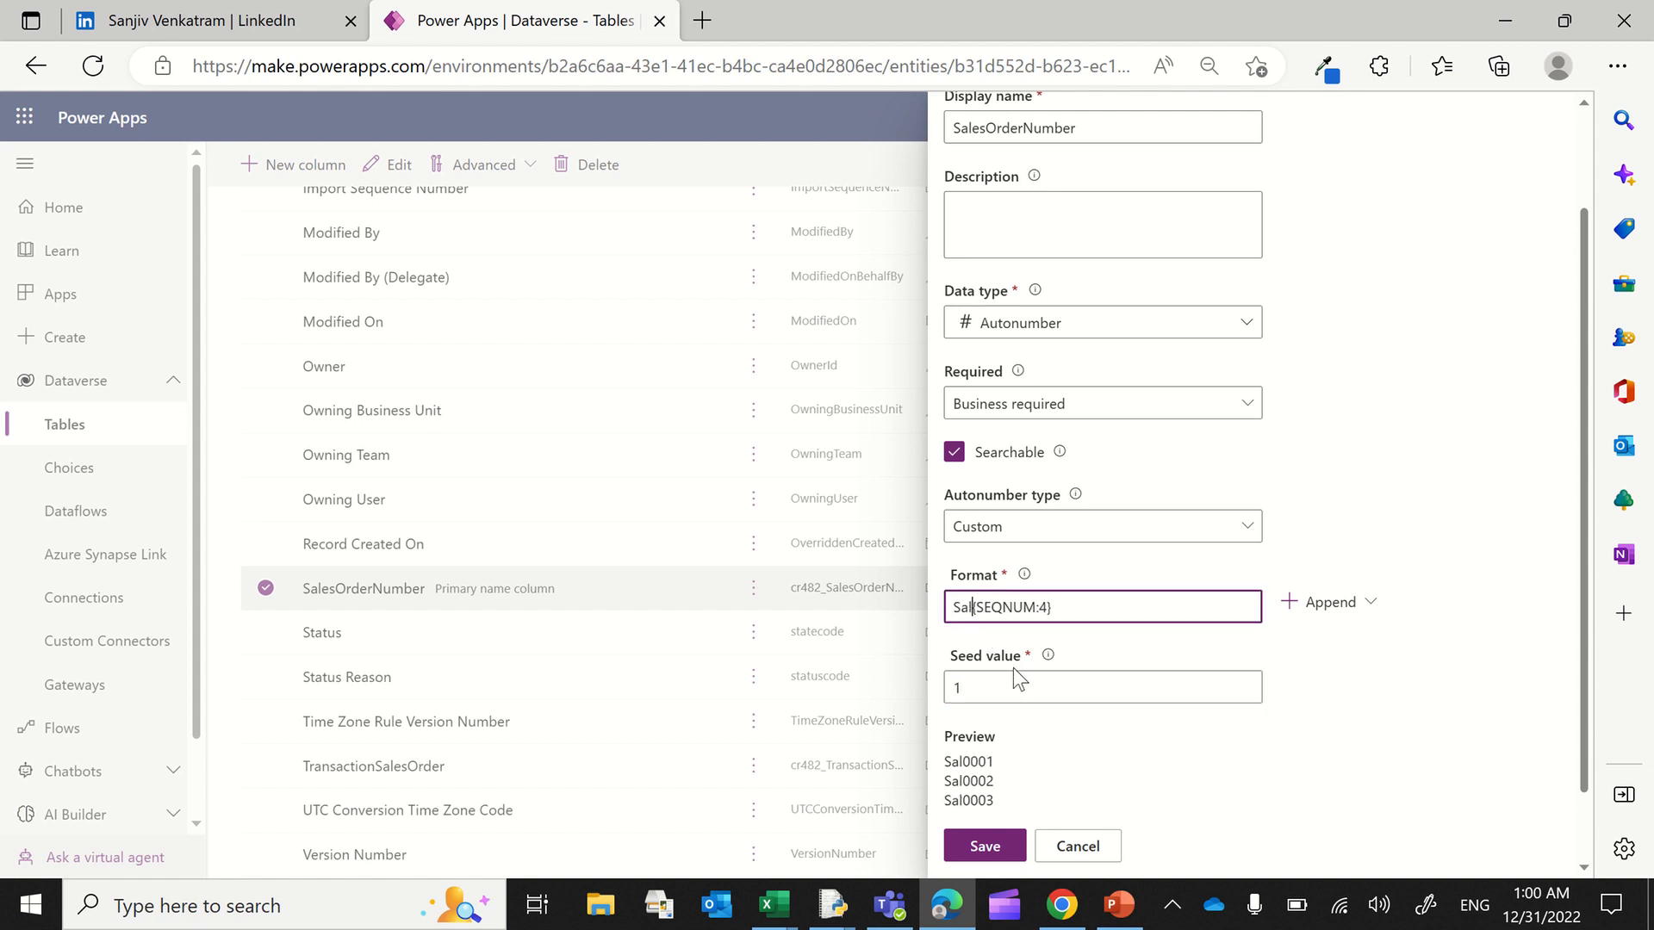
pyautogui.press('BackSpace')
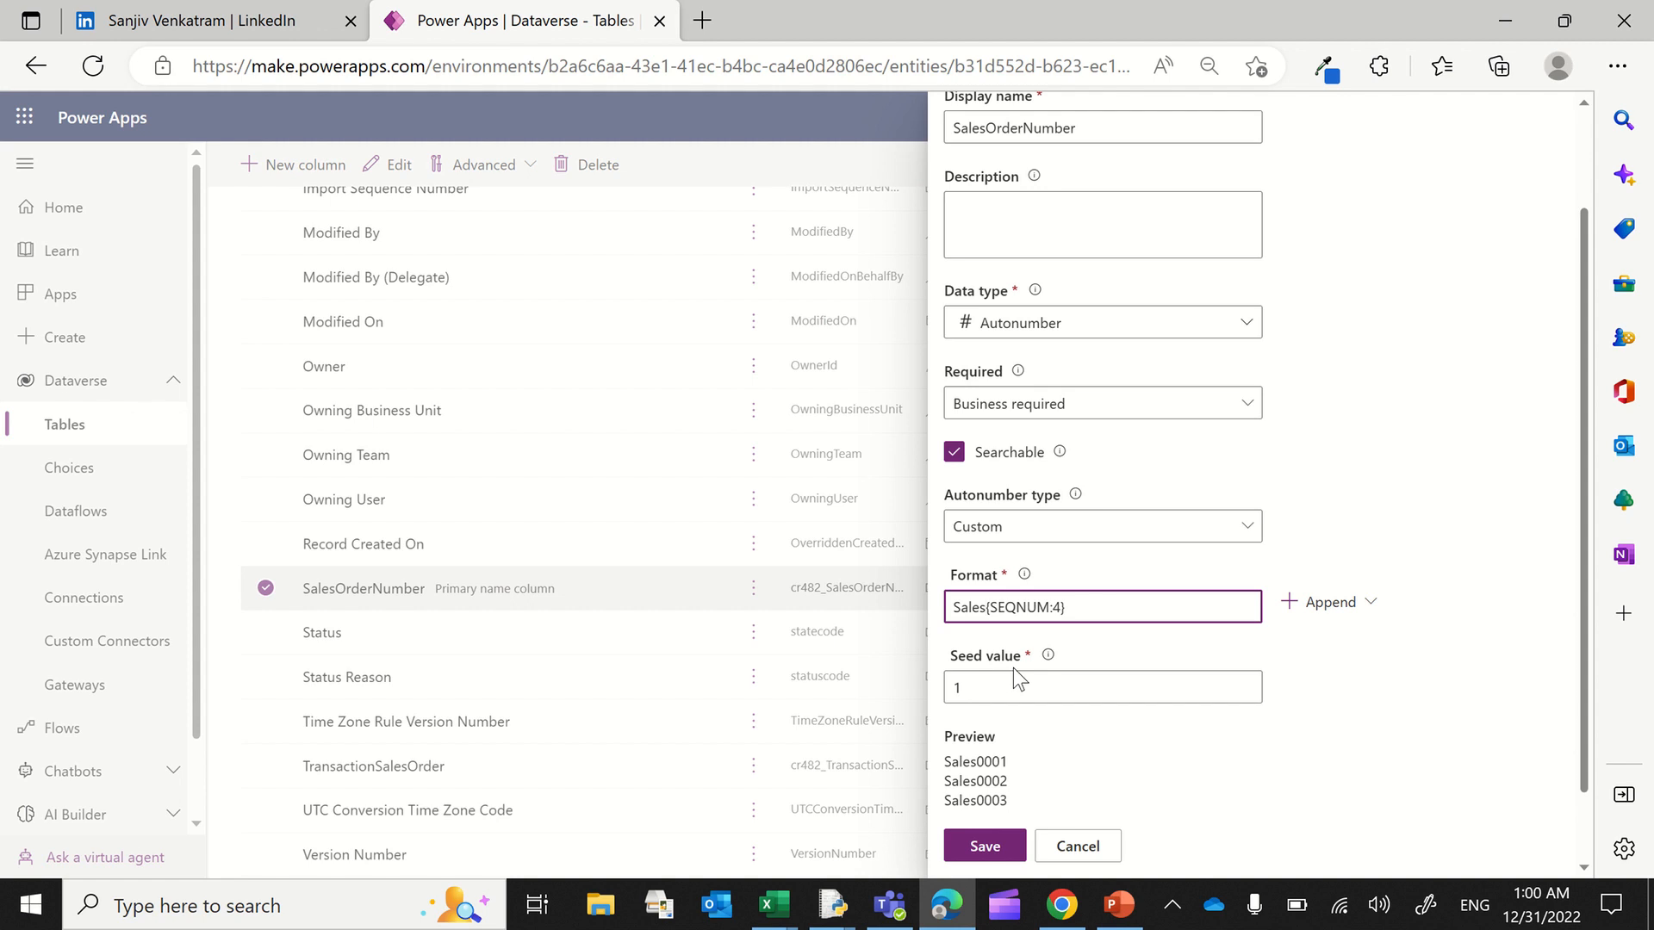
pyautogui.write('Order')
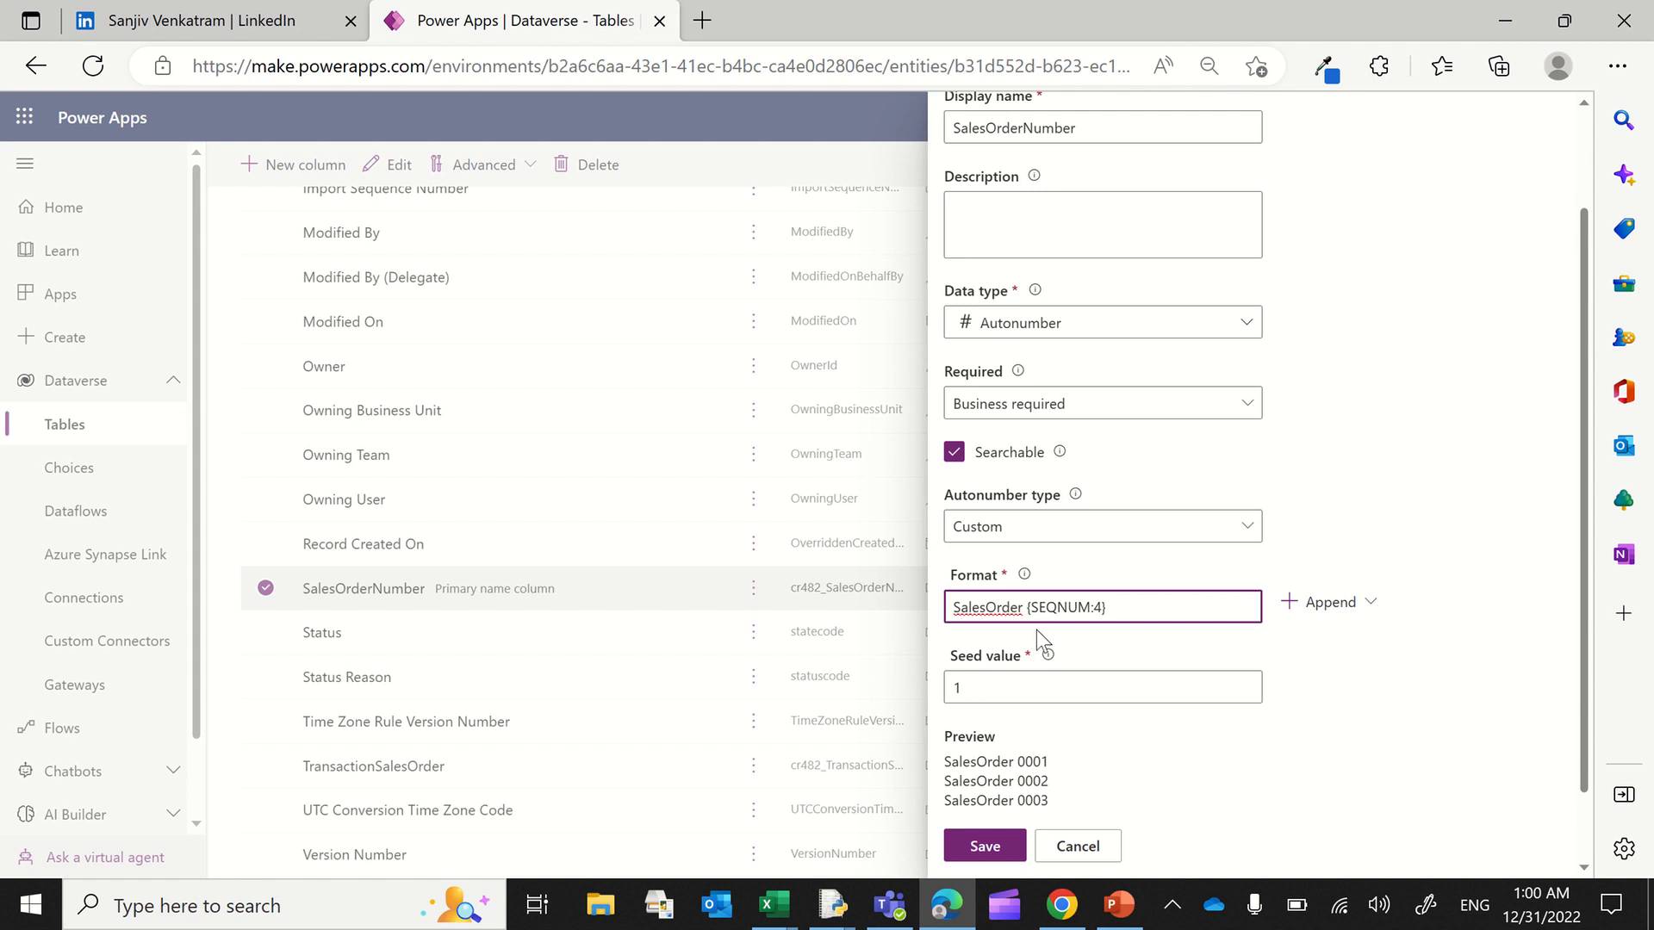
pyautogui.click(1057, 633)
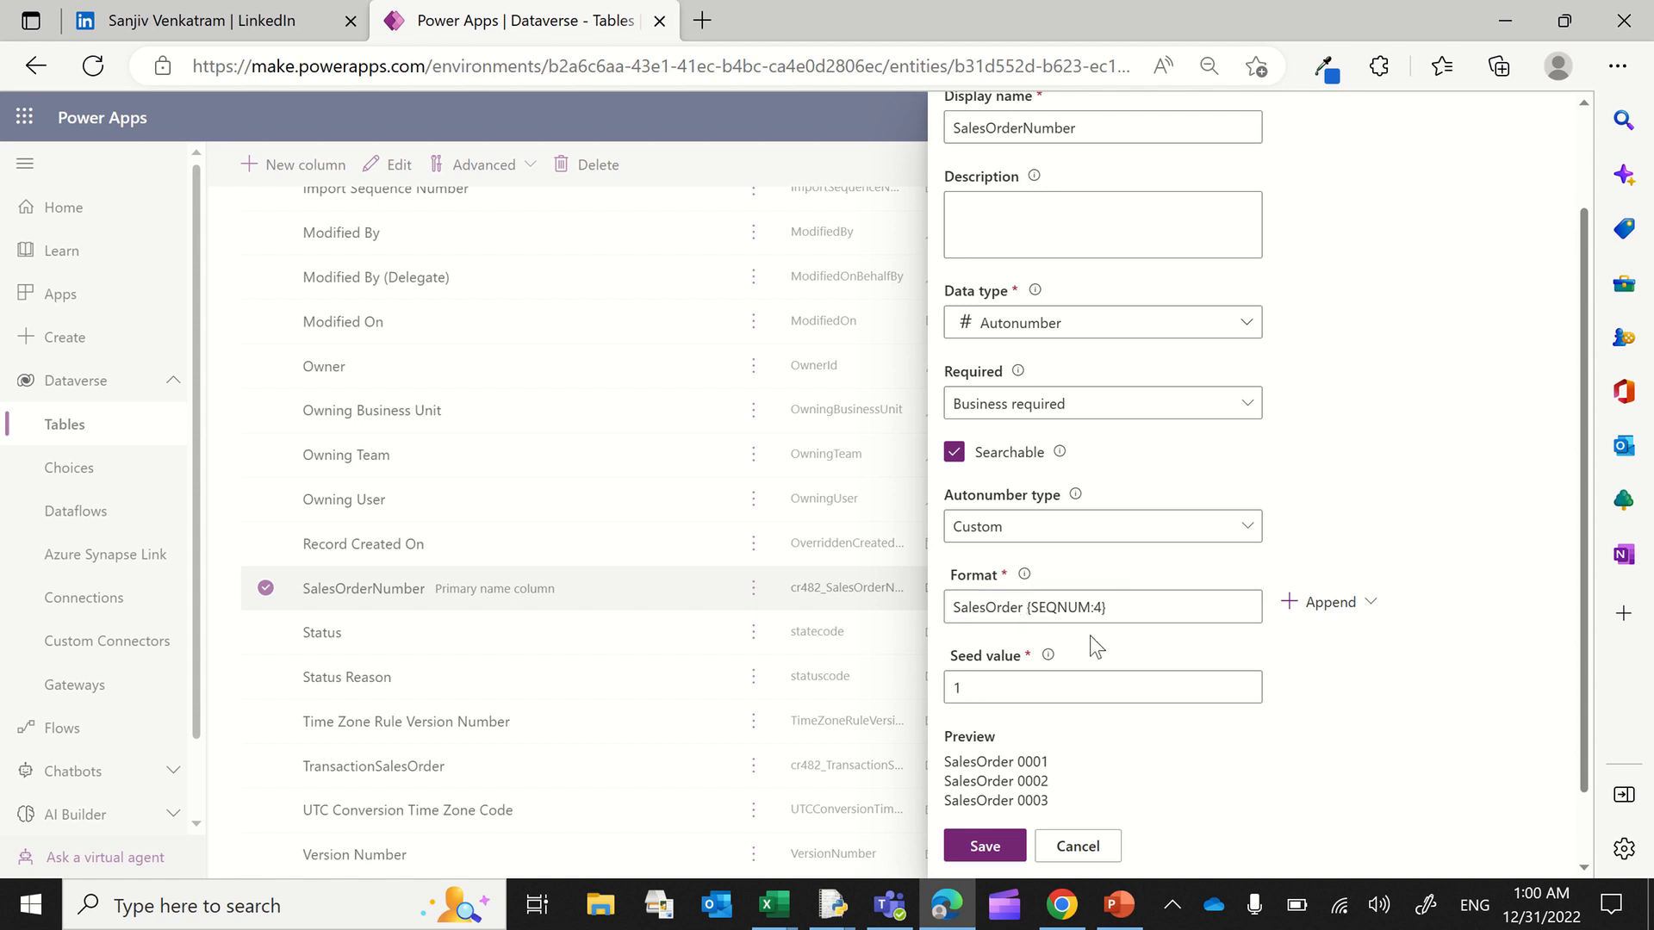
pyautogui.click(984, 847)
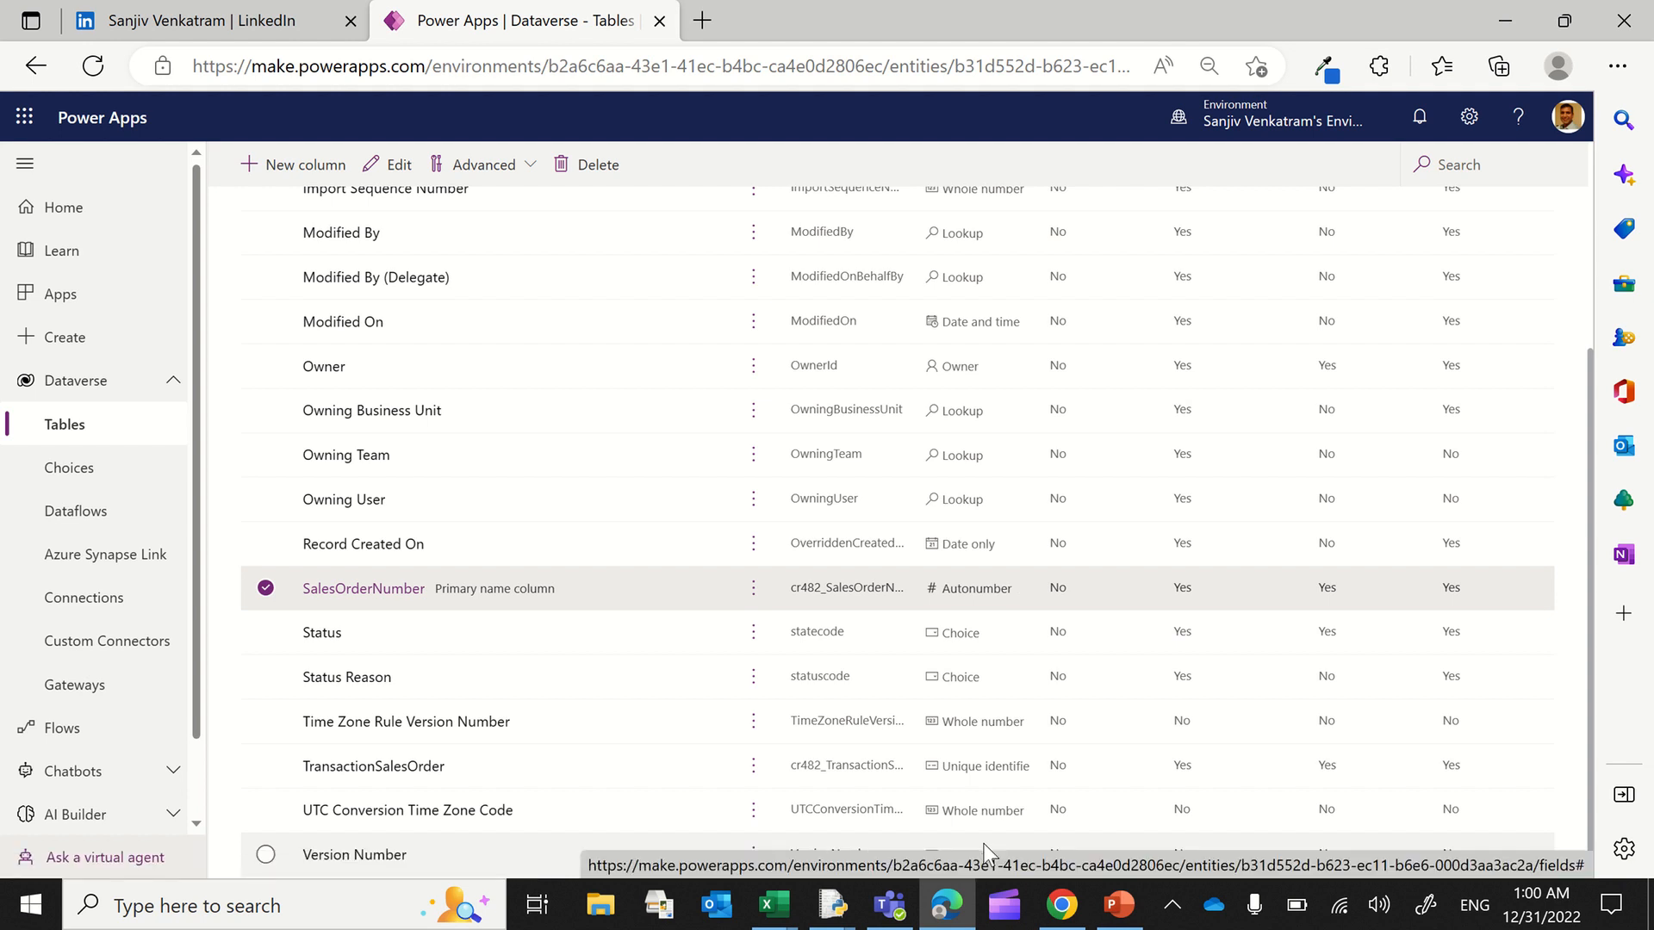
# Step: Start a new column named Country in TransactionSalesOrder with the Lookup data type
pyautogui.scroll(4, 989, 546)
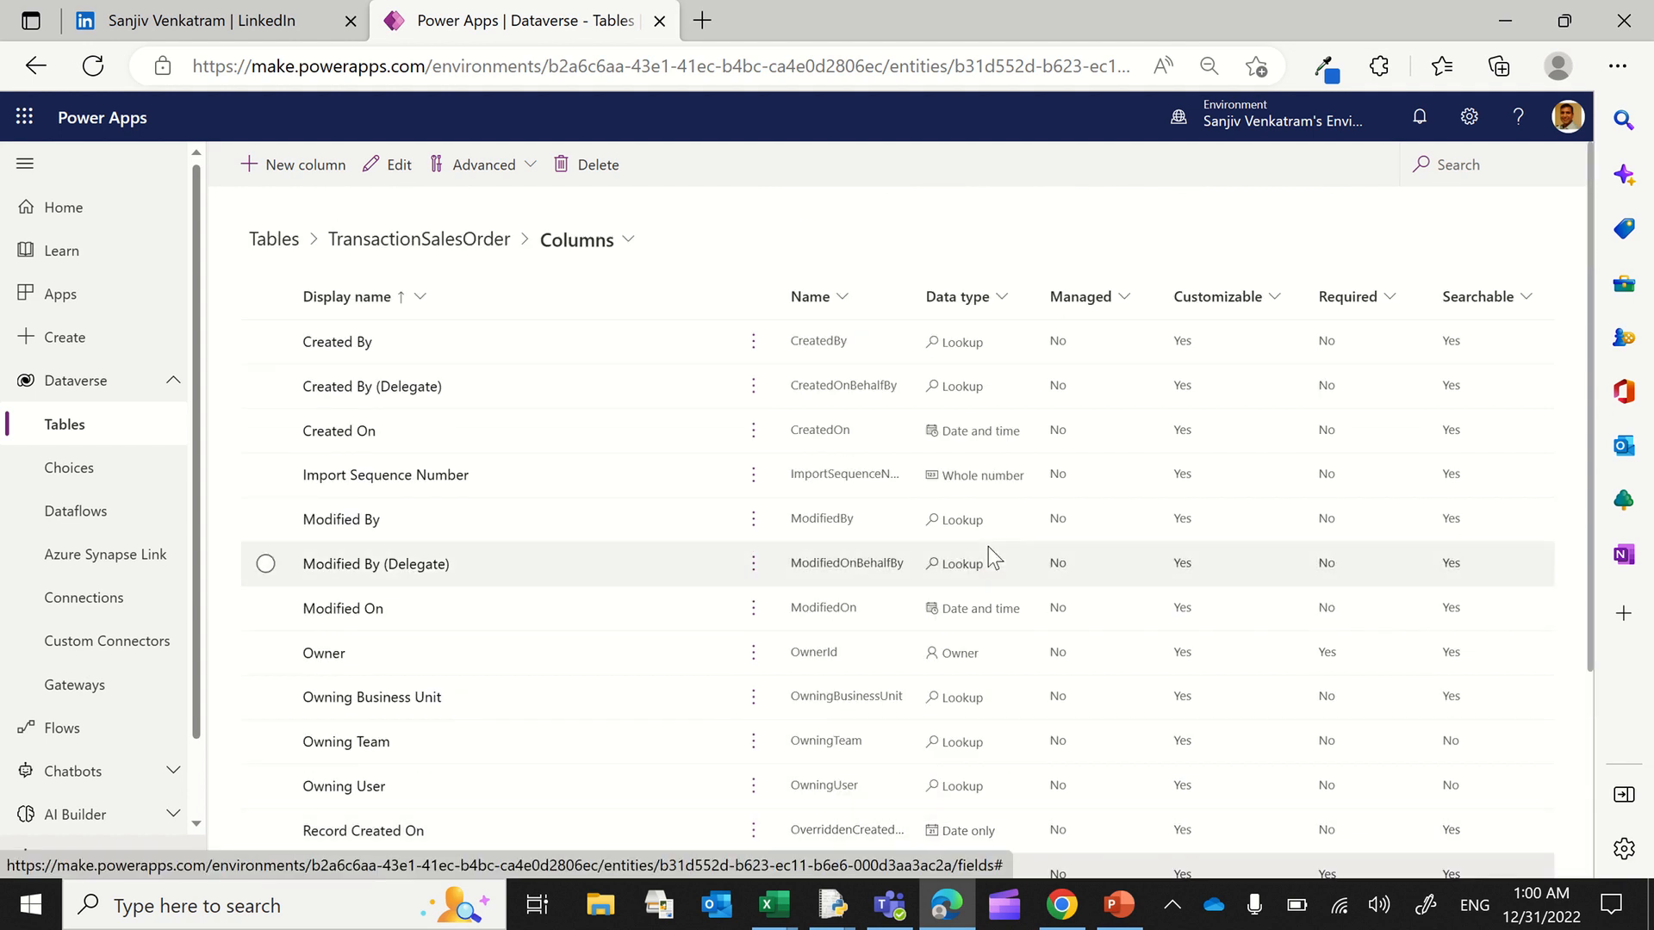
pyautogui.click(268, 163)
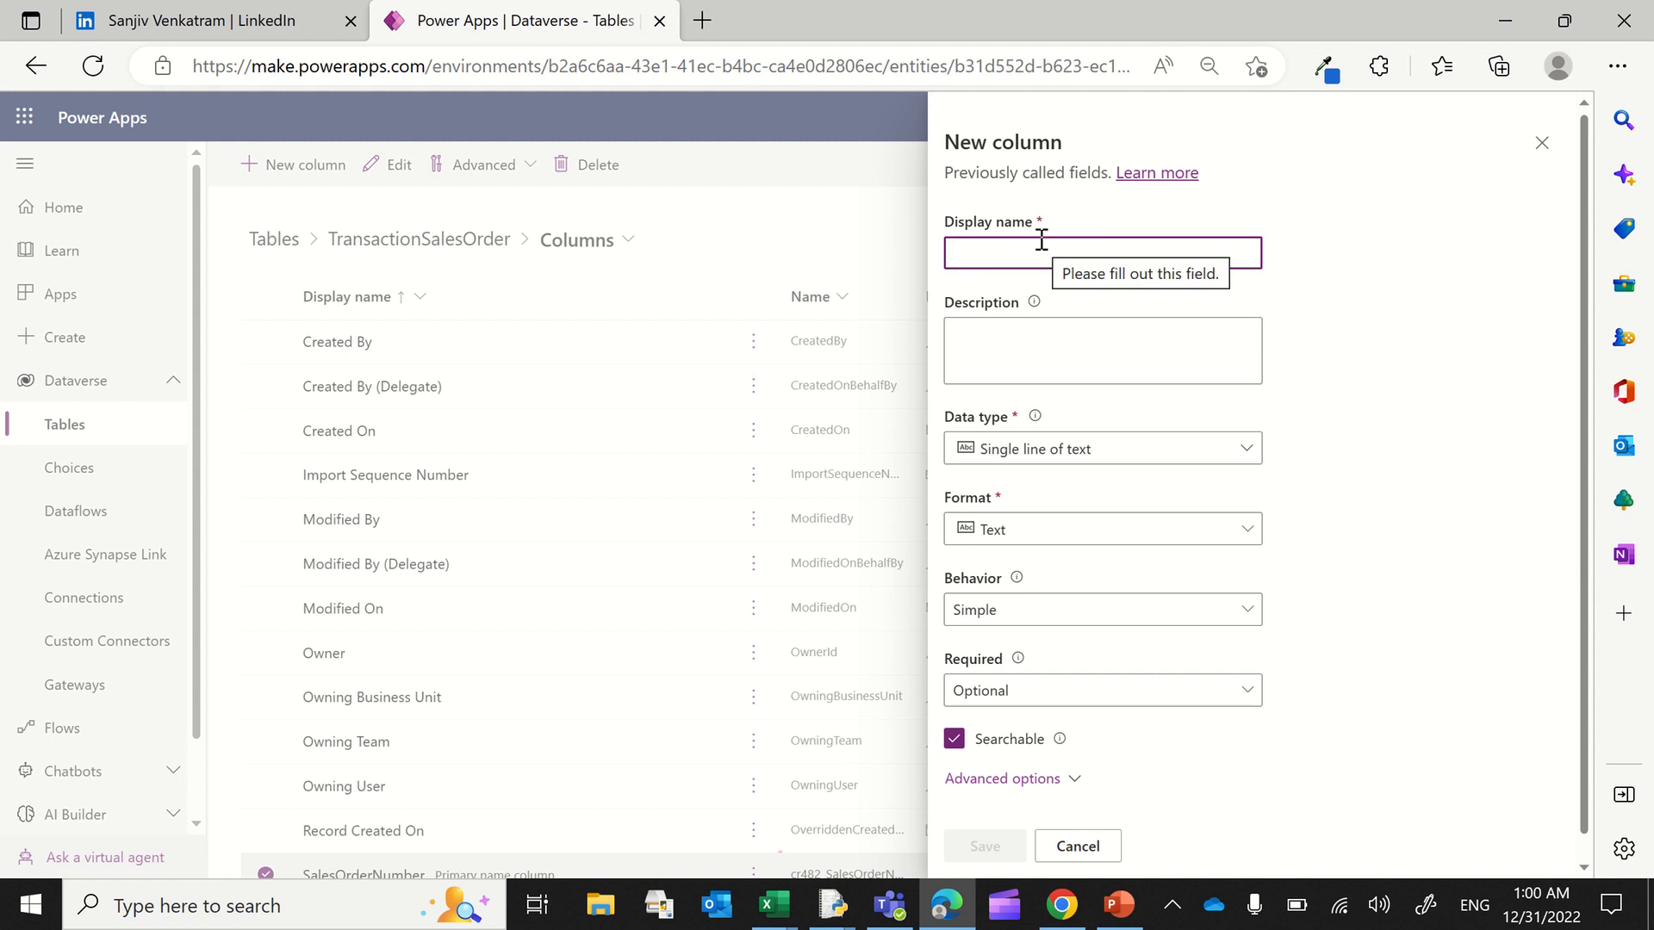
pyautogui.write('co')
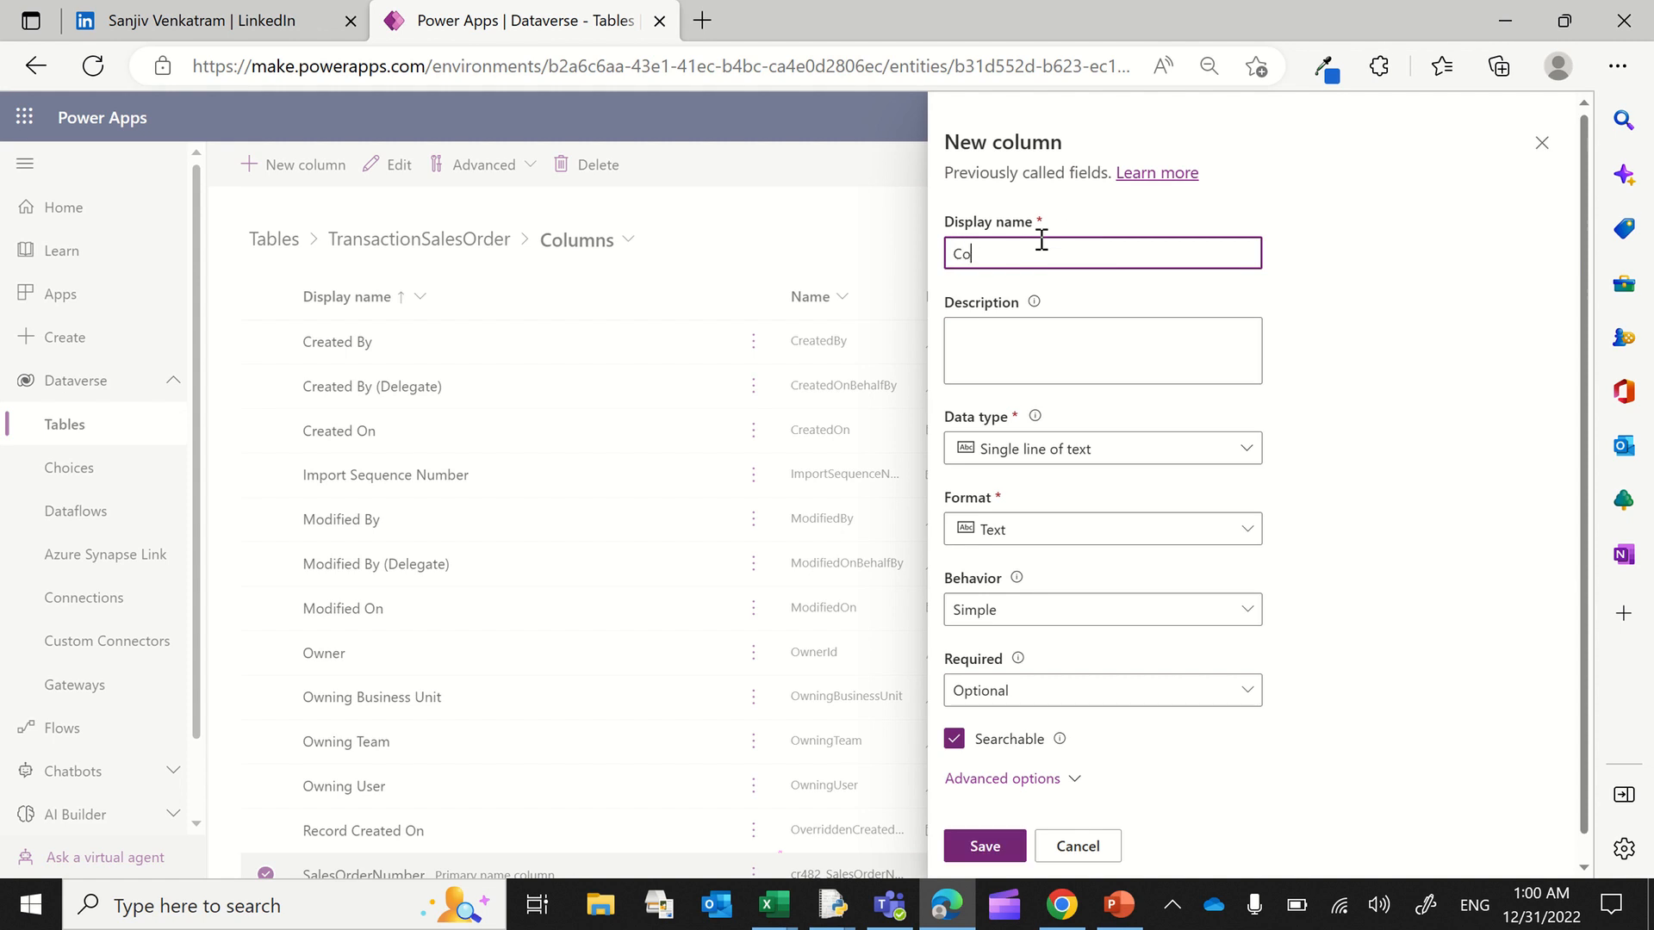
pyautogui.write('untry')
pyautogui.click(1019, 452)
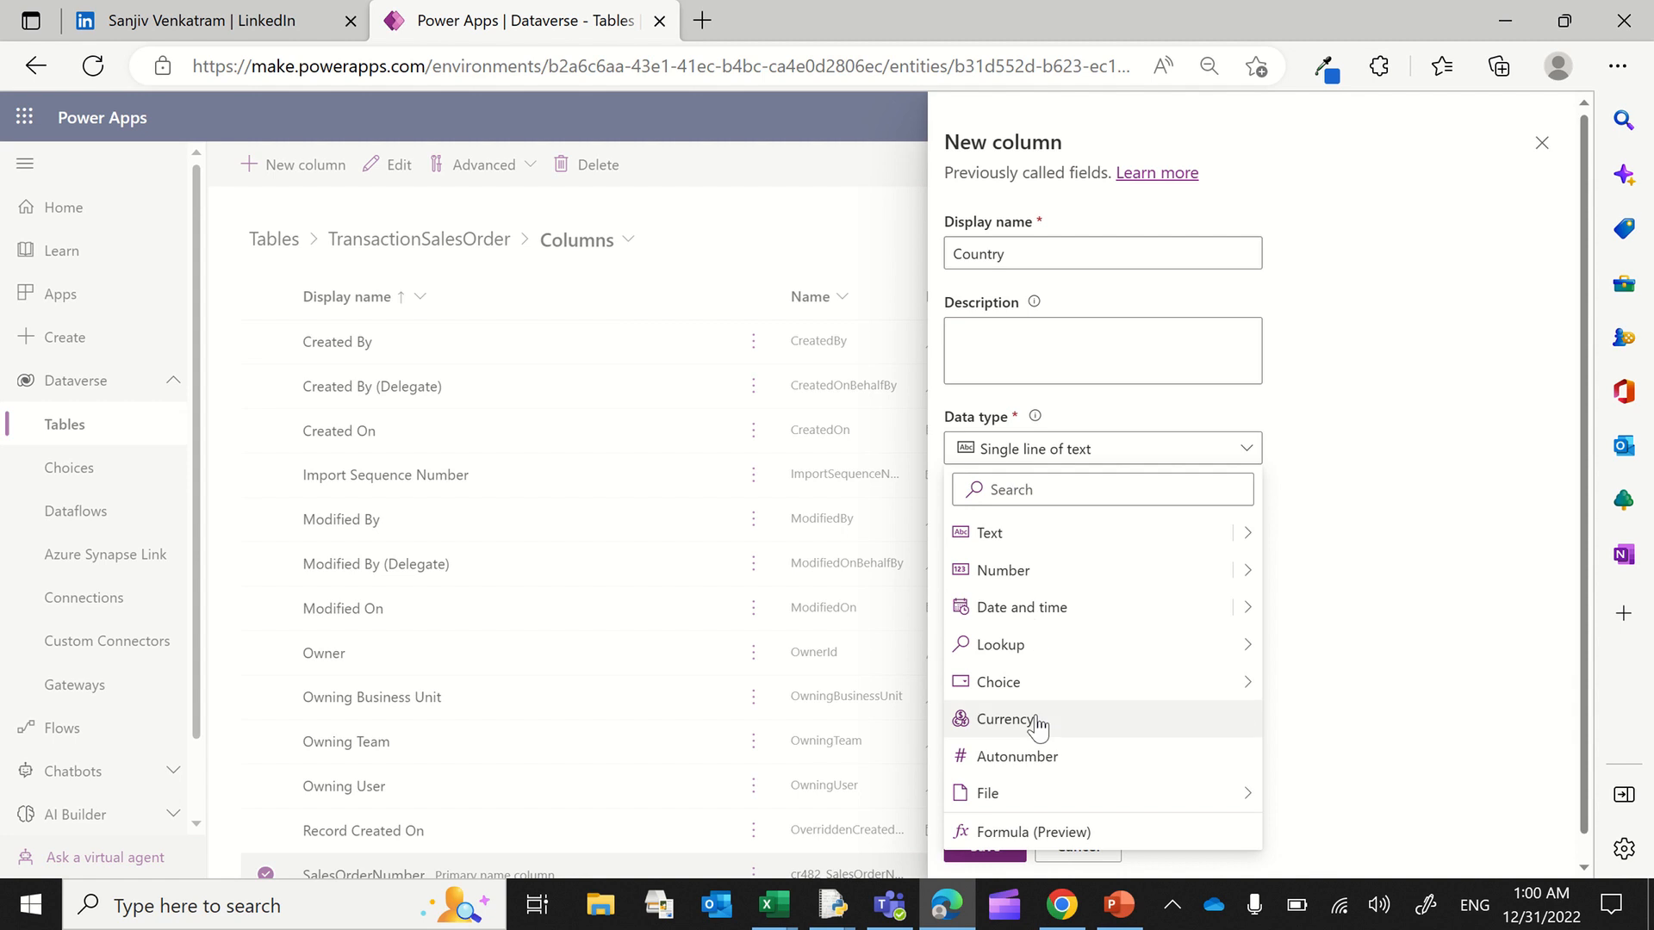
pyautogui.moveTo(1030, 657)
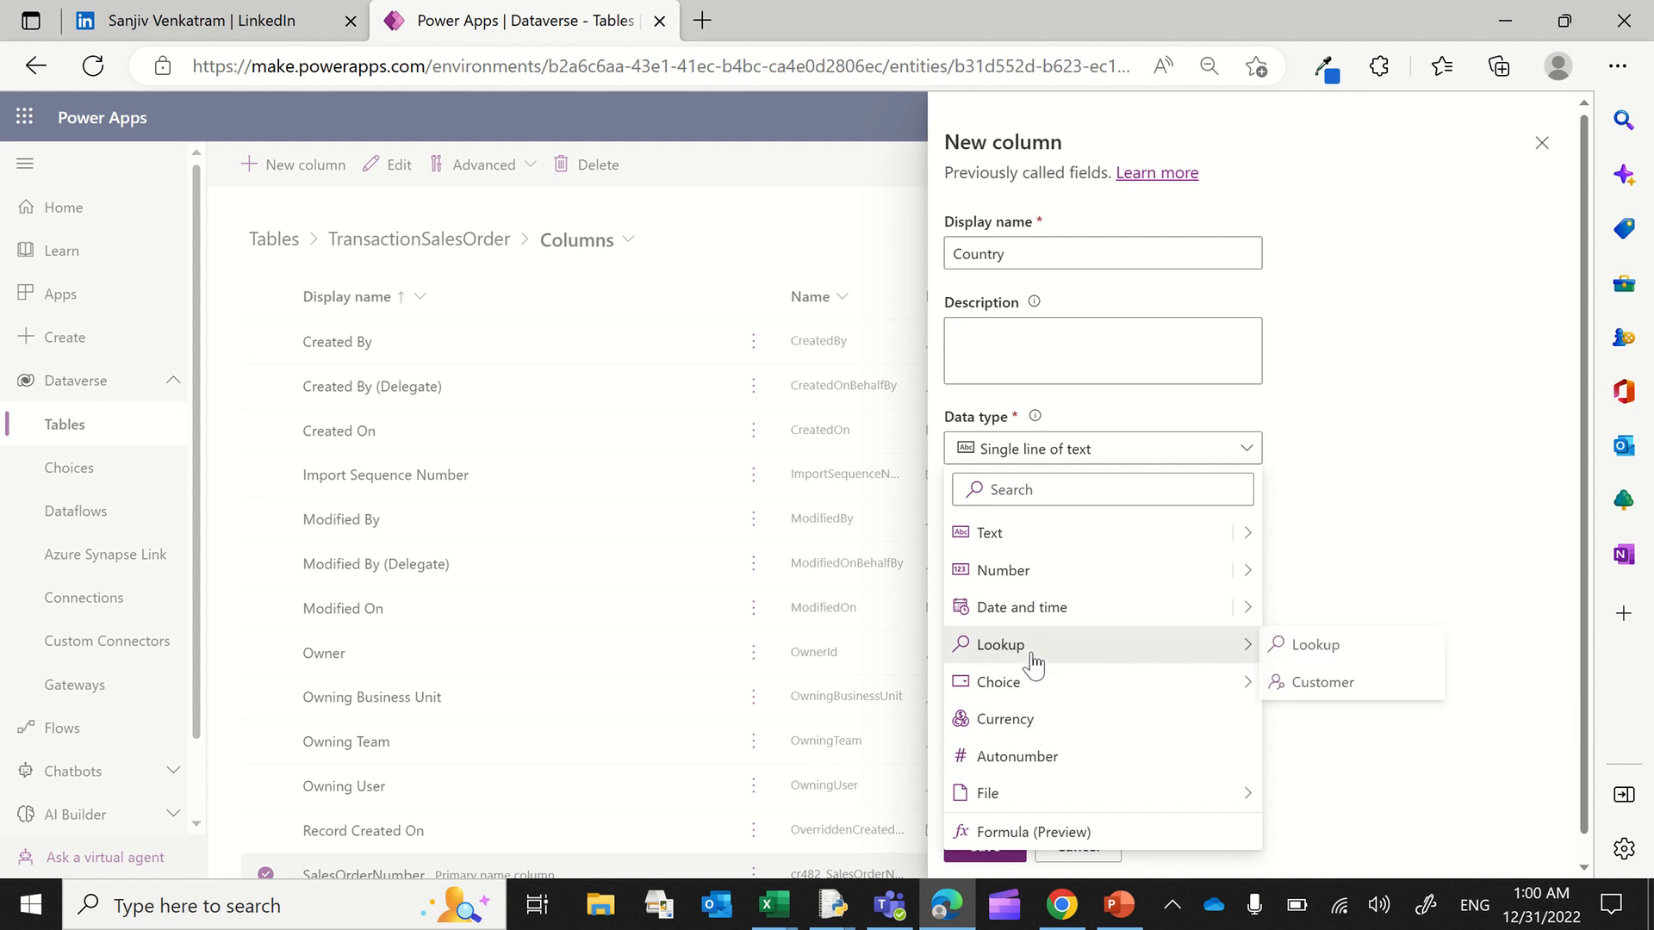
pyautogui.click(1311, 646)
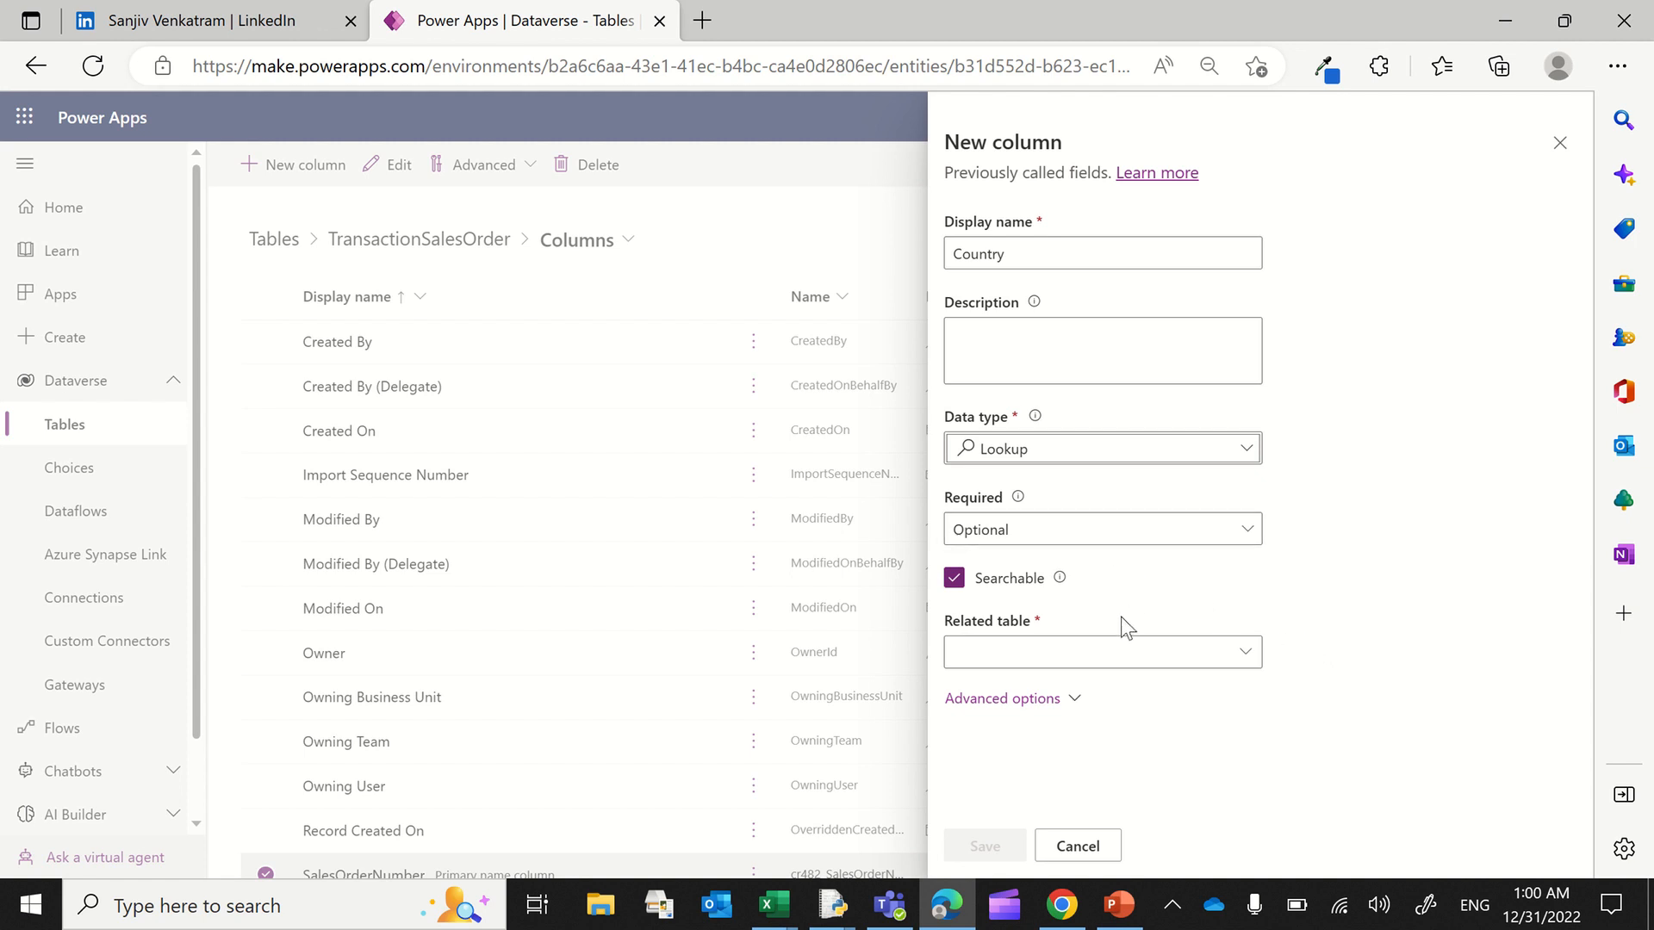
# Step: Set MasterCountry as the related table of the Country lookup column
pyautogui.click(1110, 654)
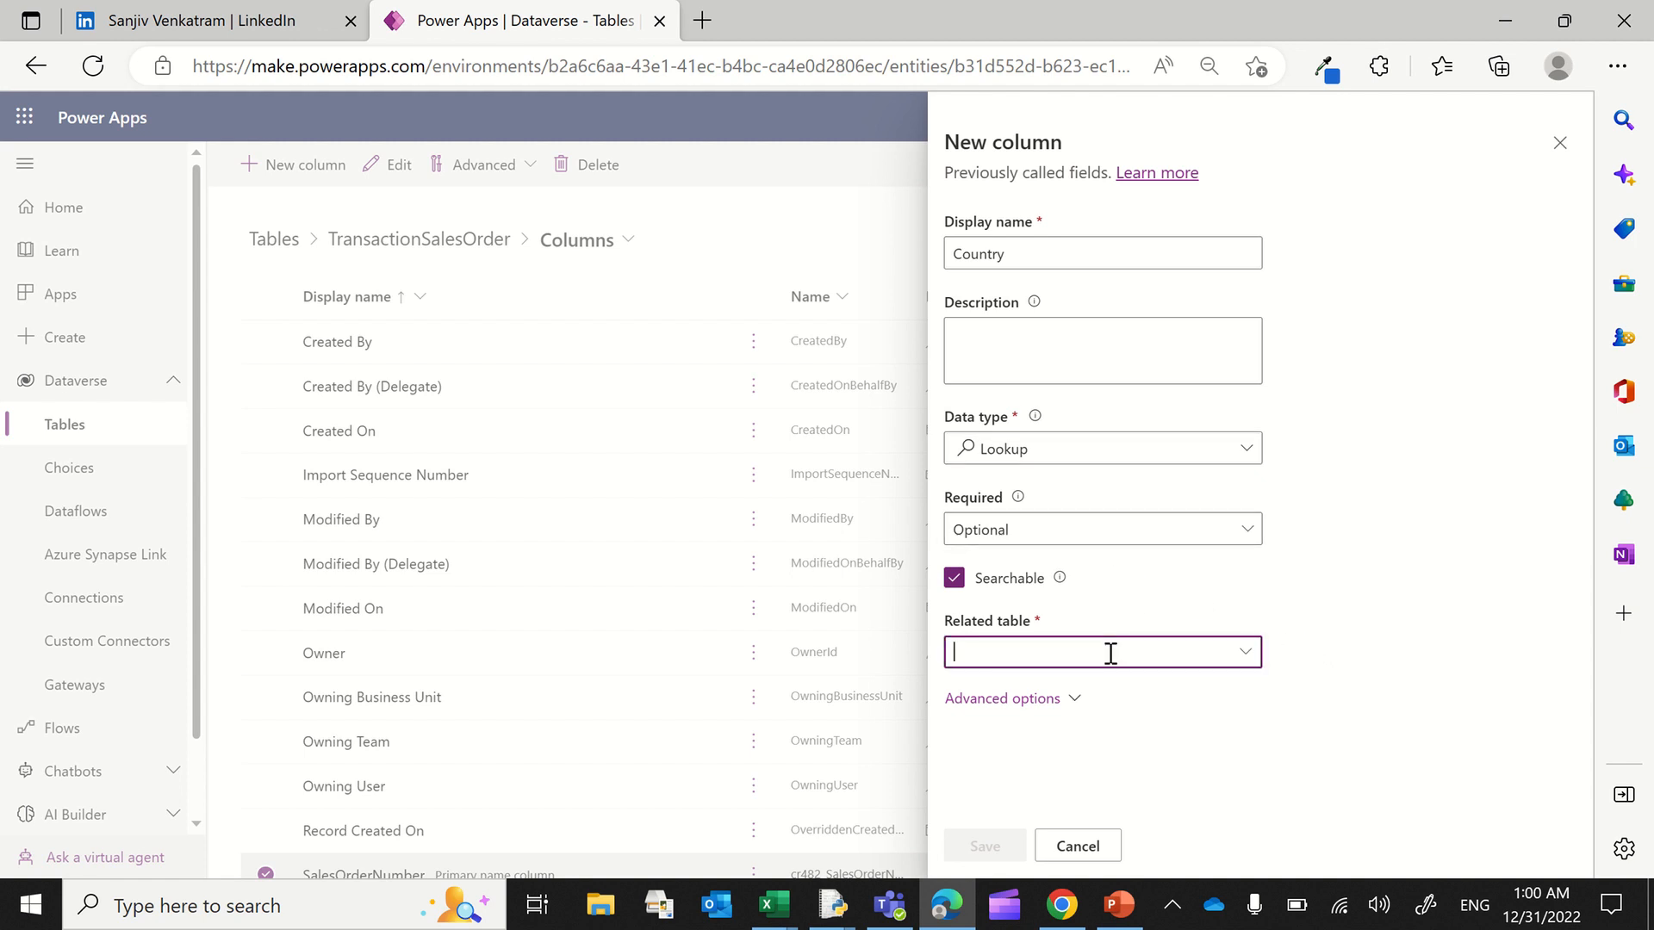
pyautogui.click(1244, 652)
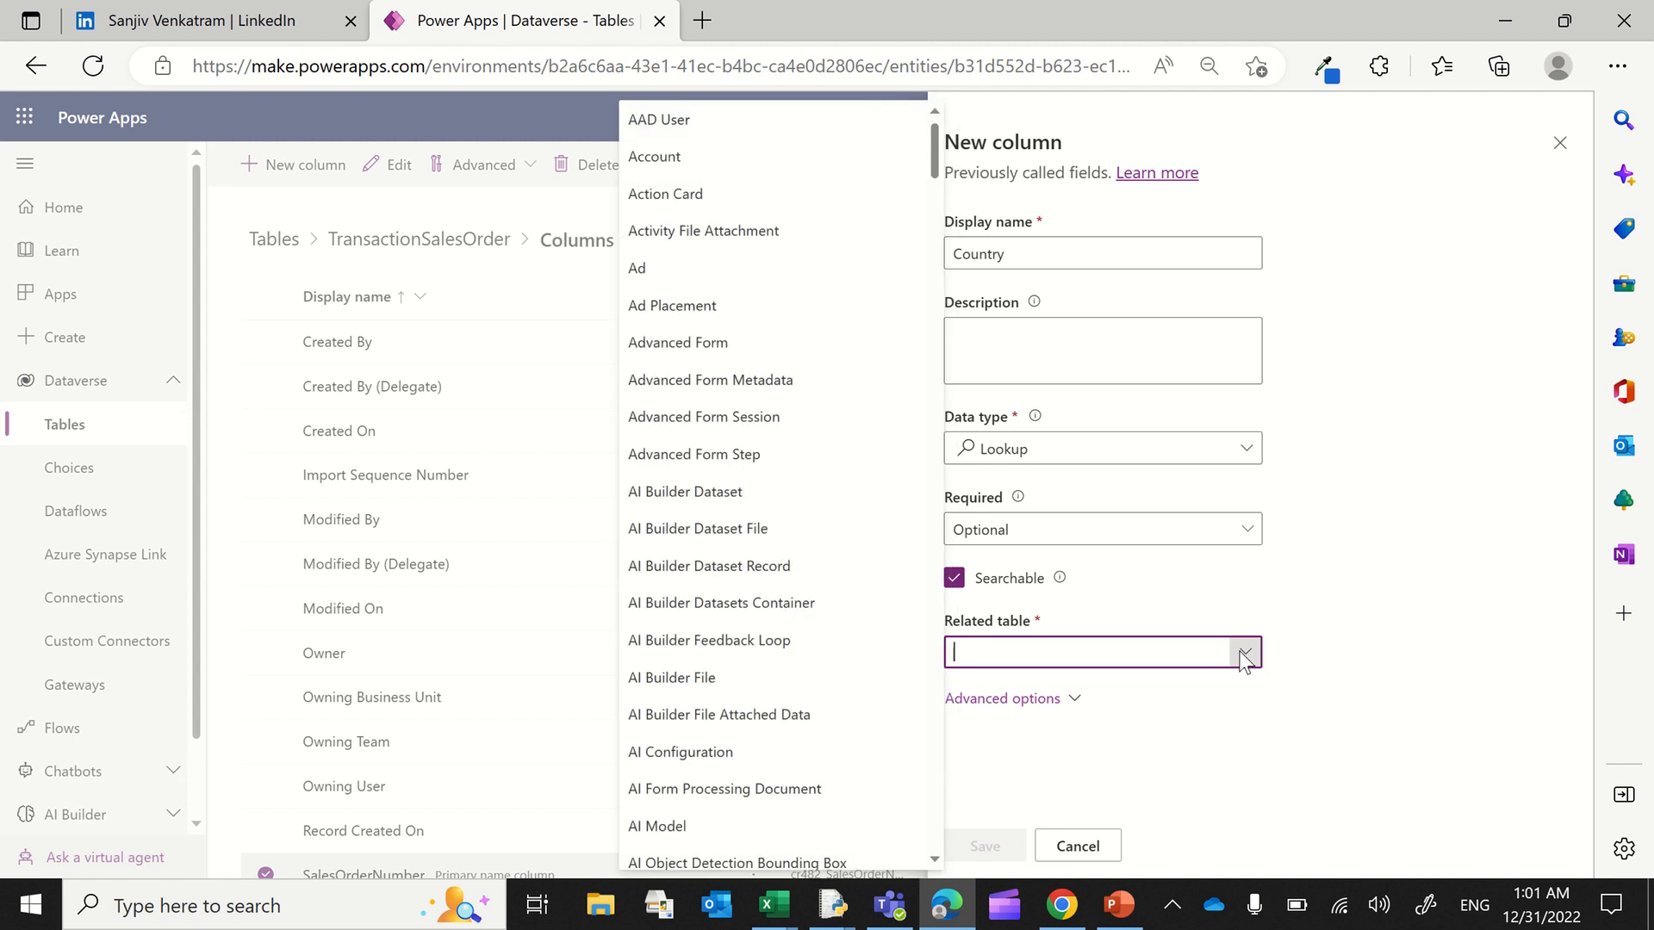
pyautogui.write('master')
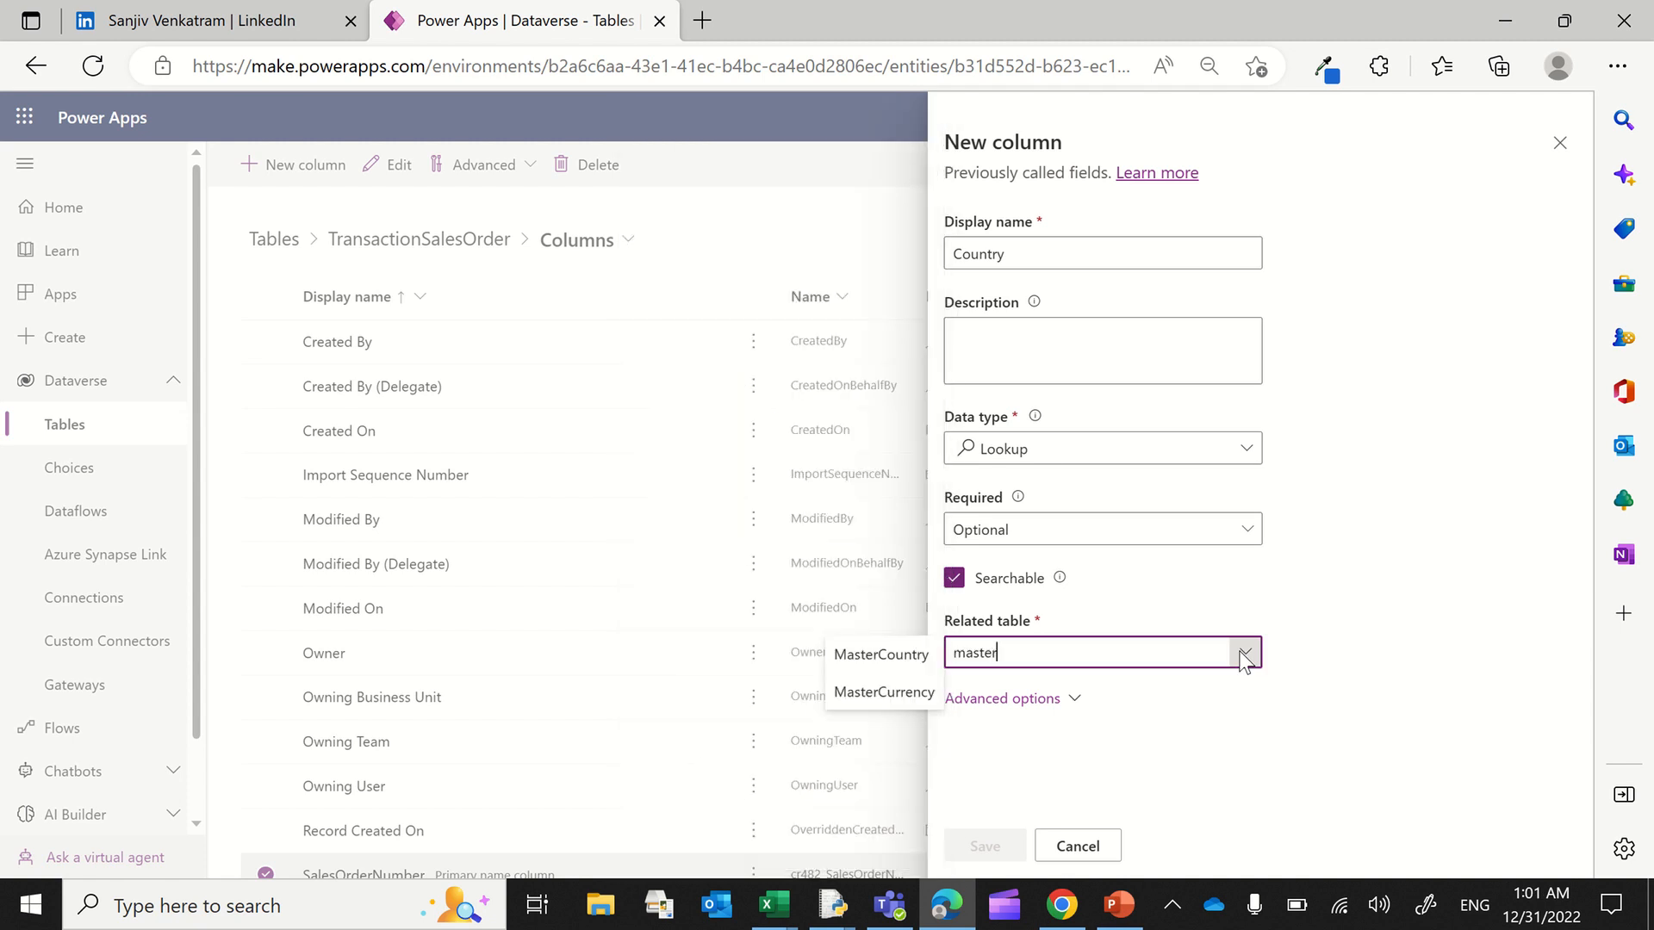
pyautogui.click(880, 653)
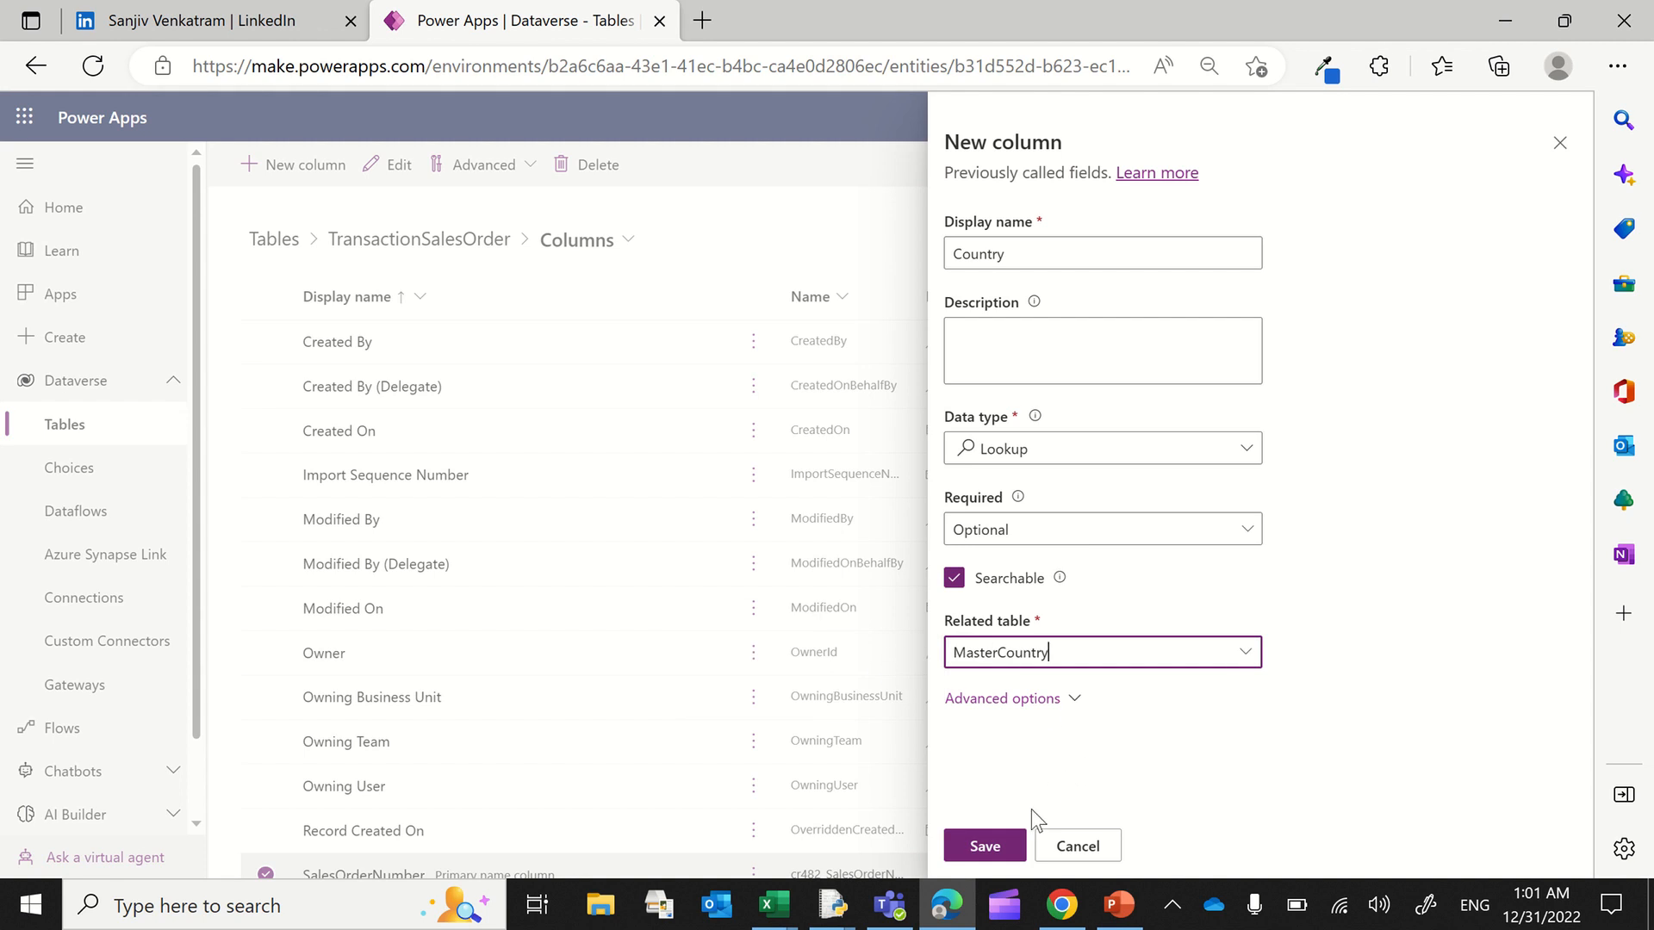
# Step: Save the Country lookup column in the TransactionSalesOrder table
pyautogui.click(982, 845)
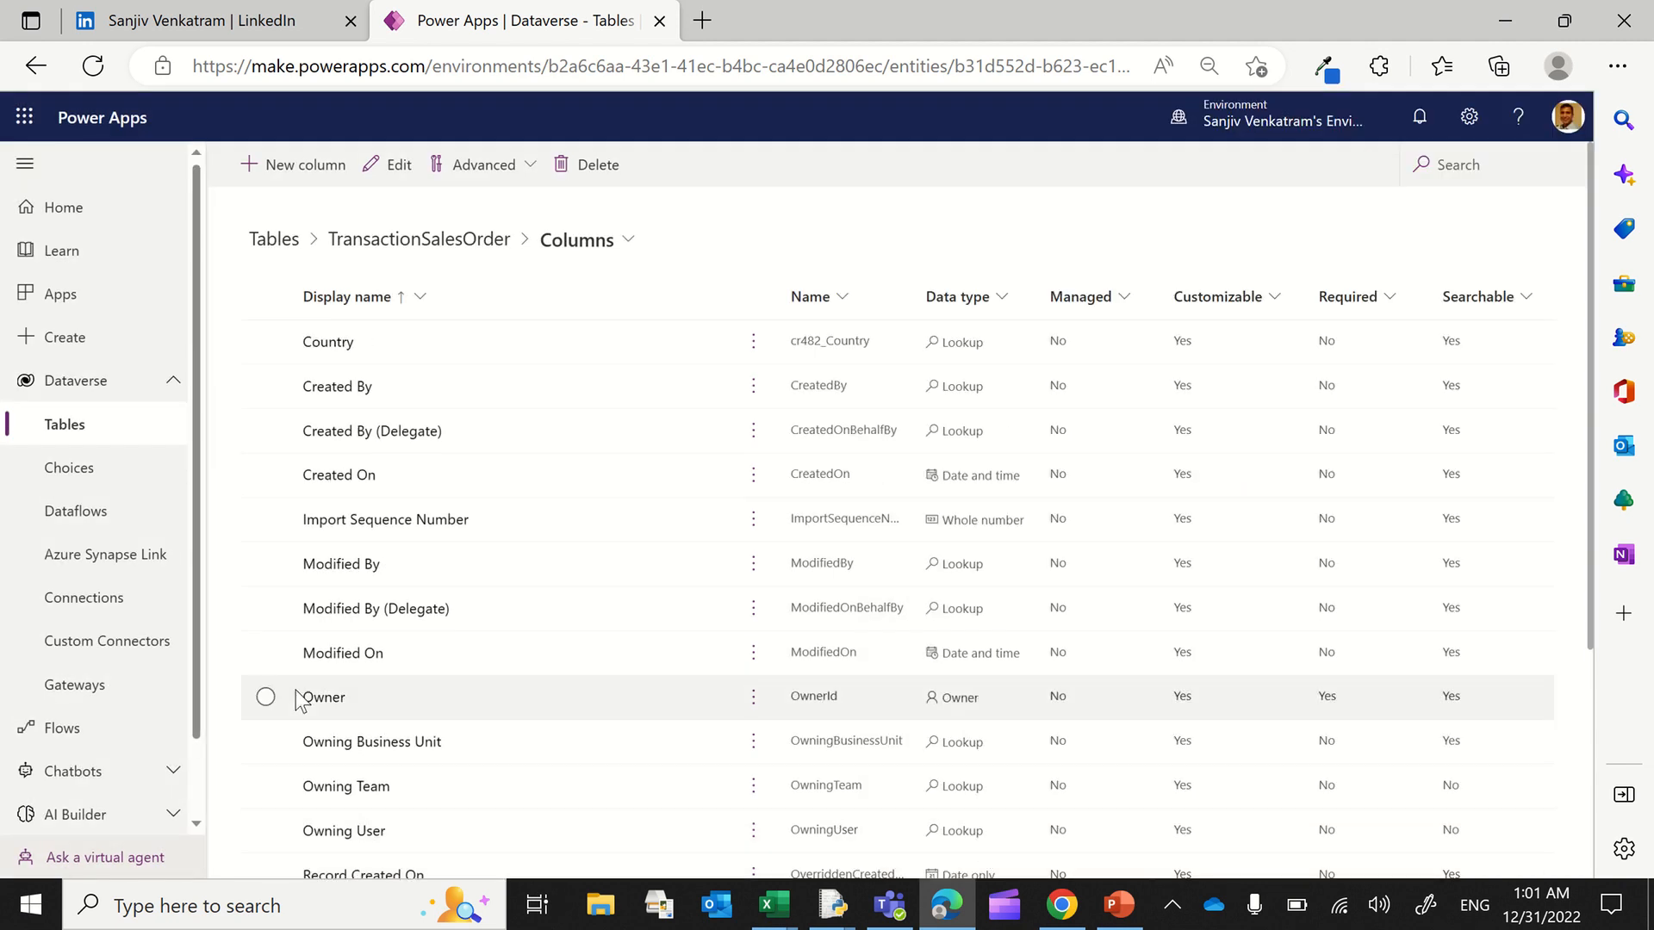
# Step: Find the Products global choice in the Dataverse choices, examine its labels and values, and close it without changes
pyautogui.click(91, 480)
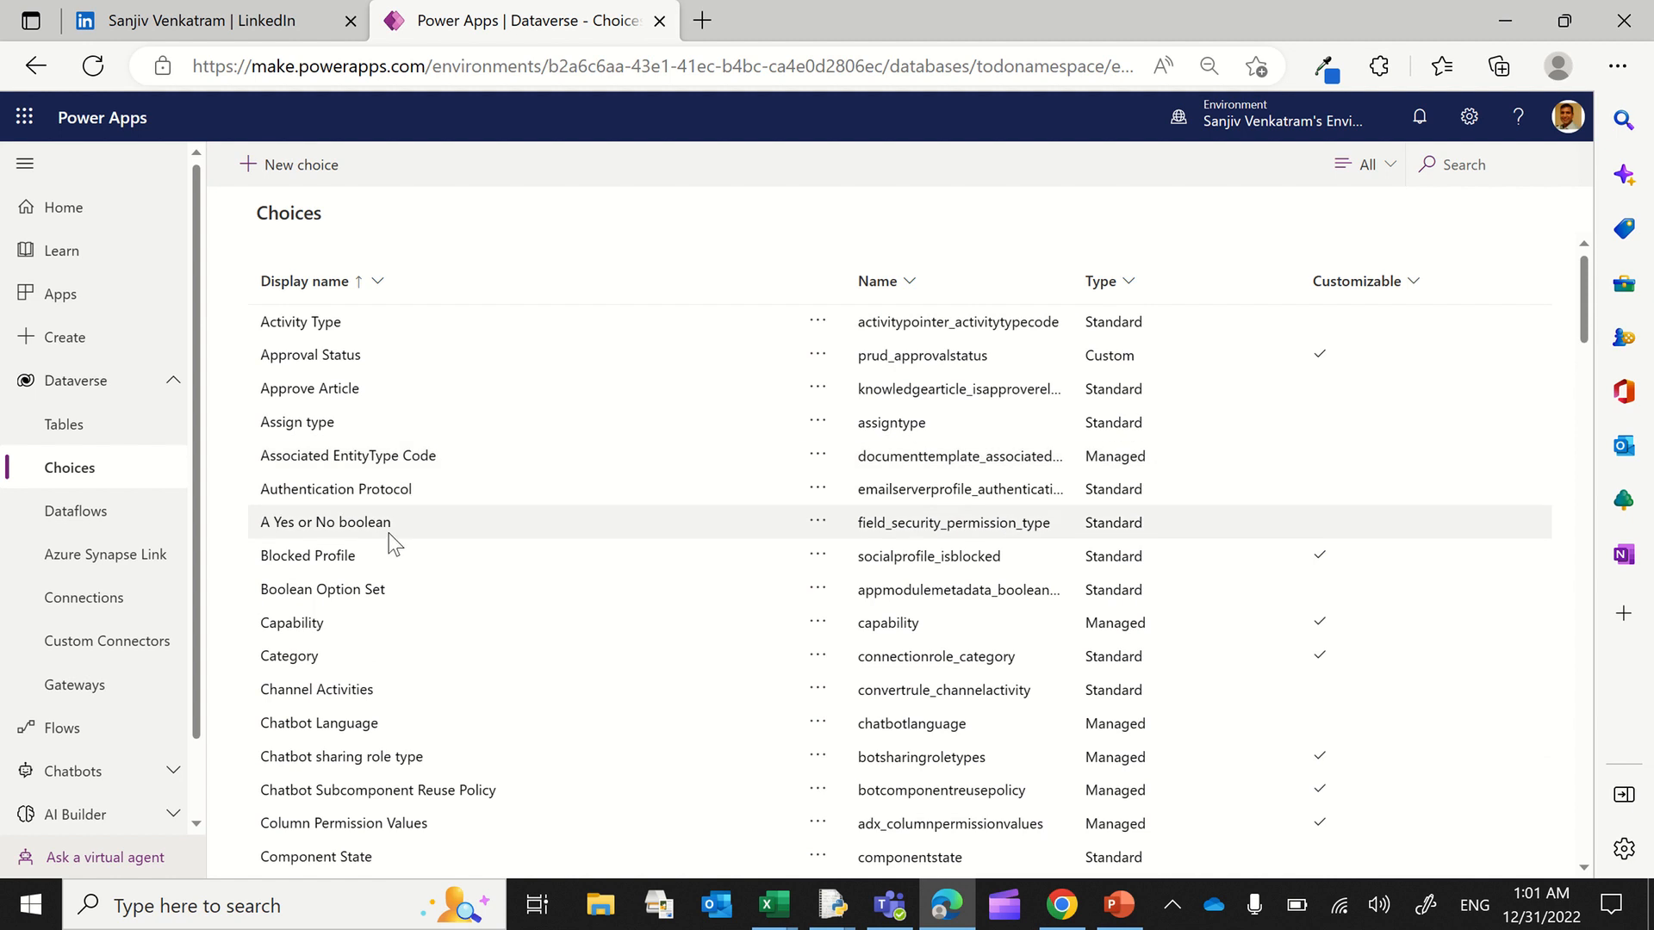
pyautogui.scroll(-9, 375, 607)
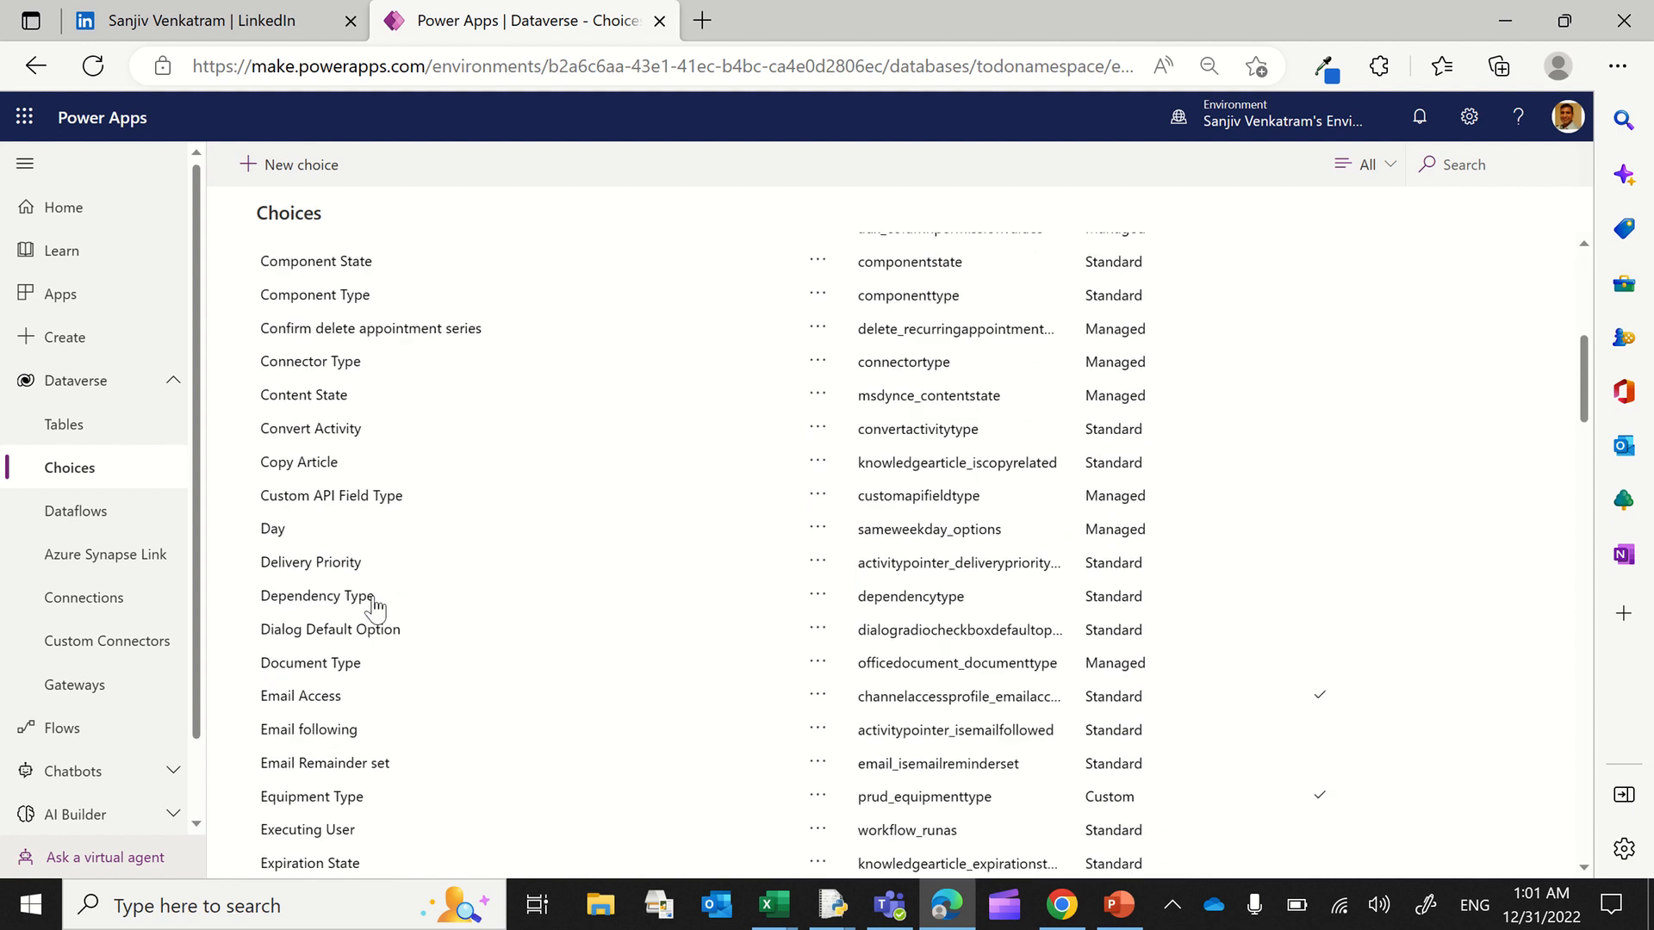
pyautogui.scroll(-8, 375, 607)
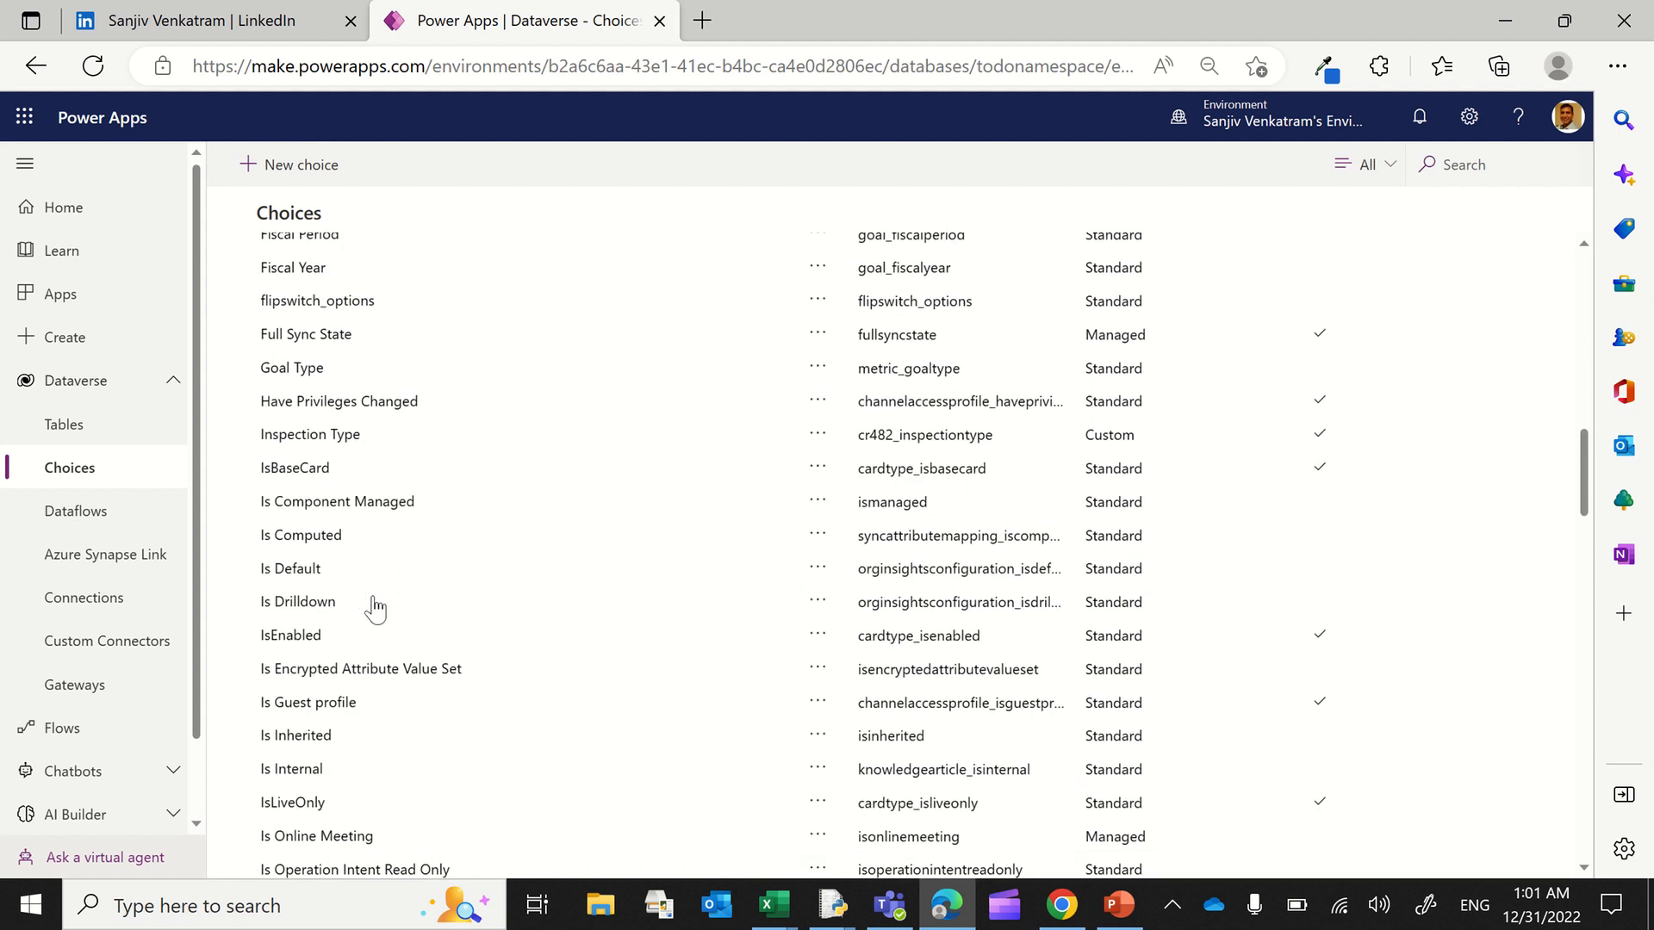
pyautogui.scroll(-7, 375, 607)
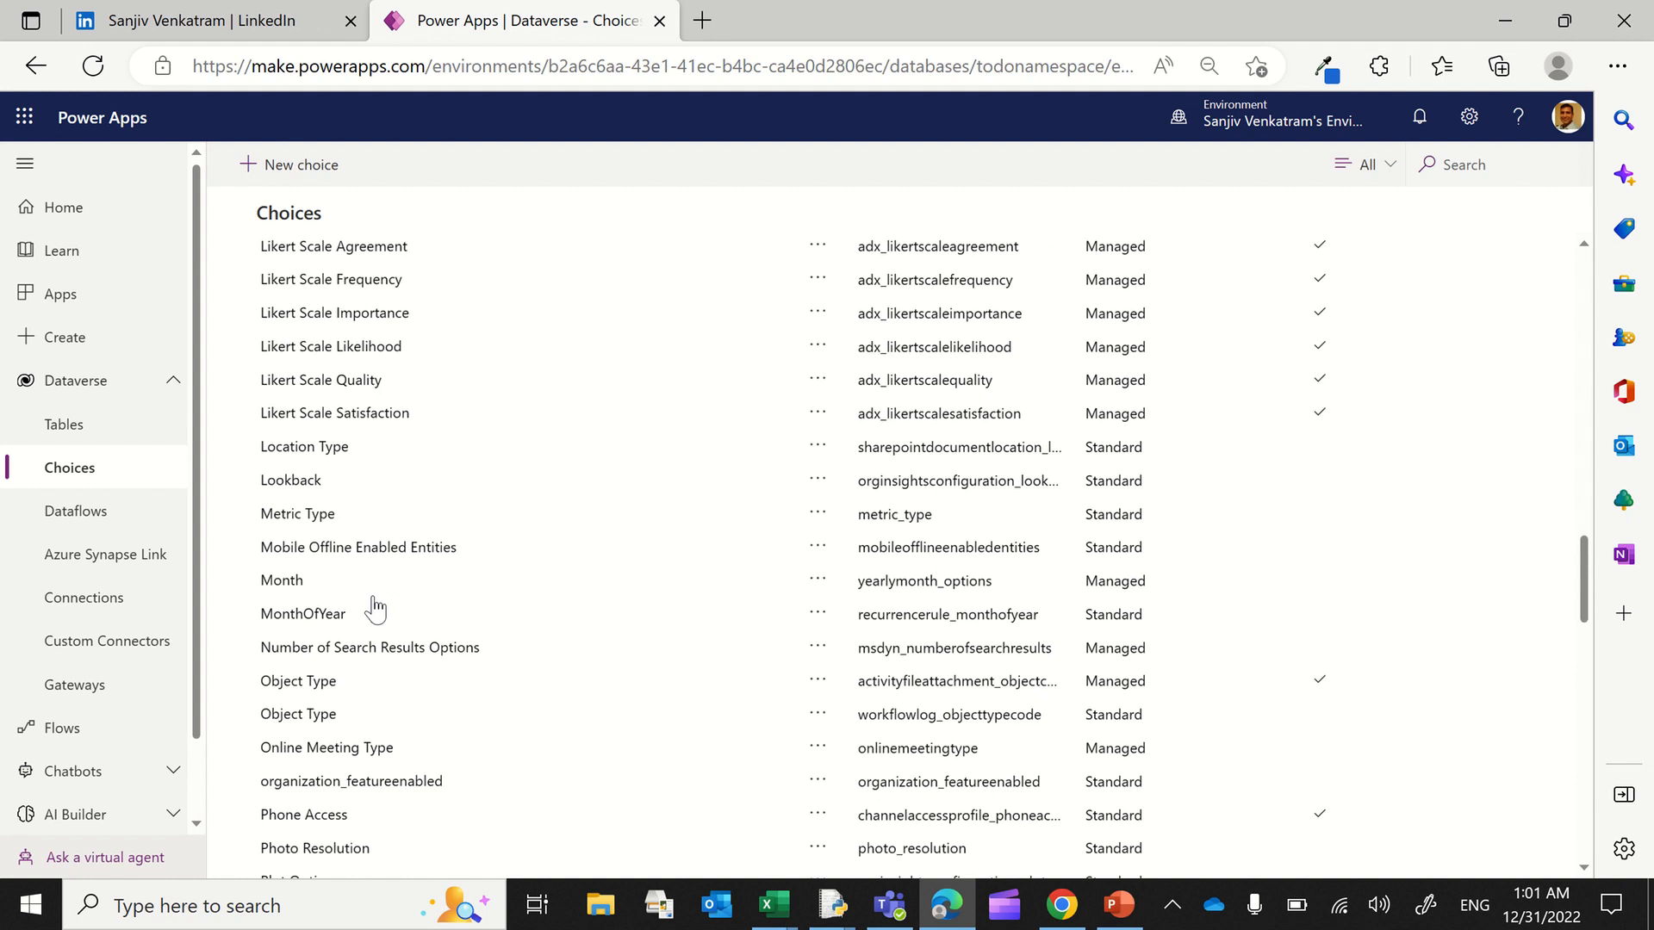
pyautogui.scroll(-2, 323, 693)
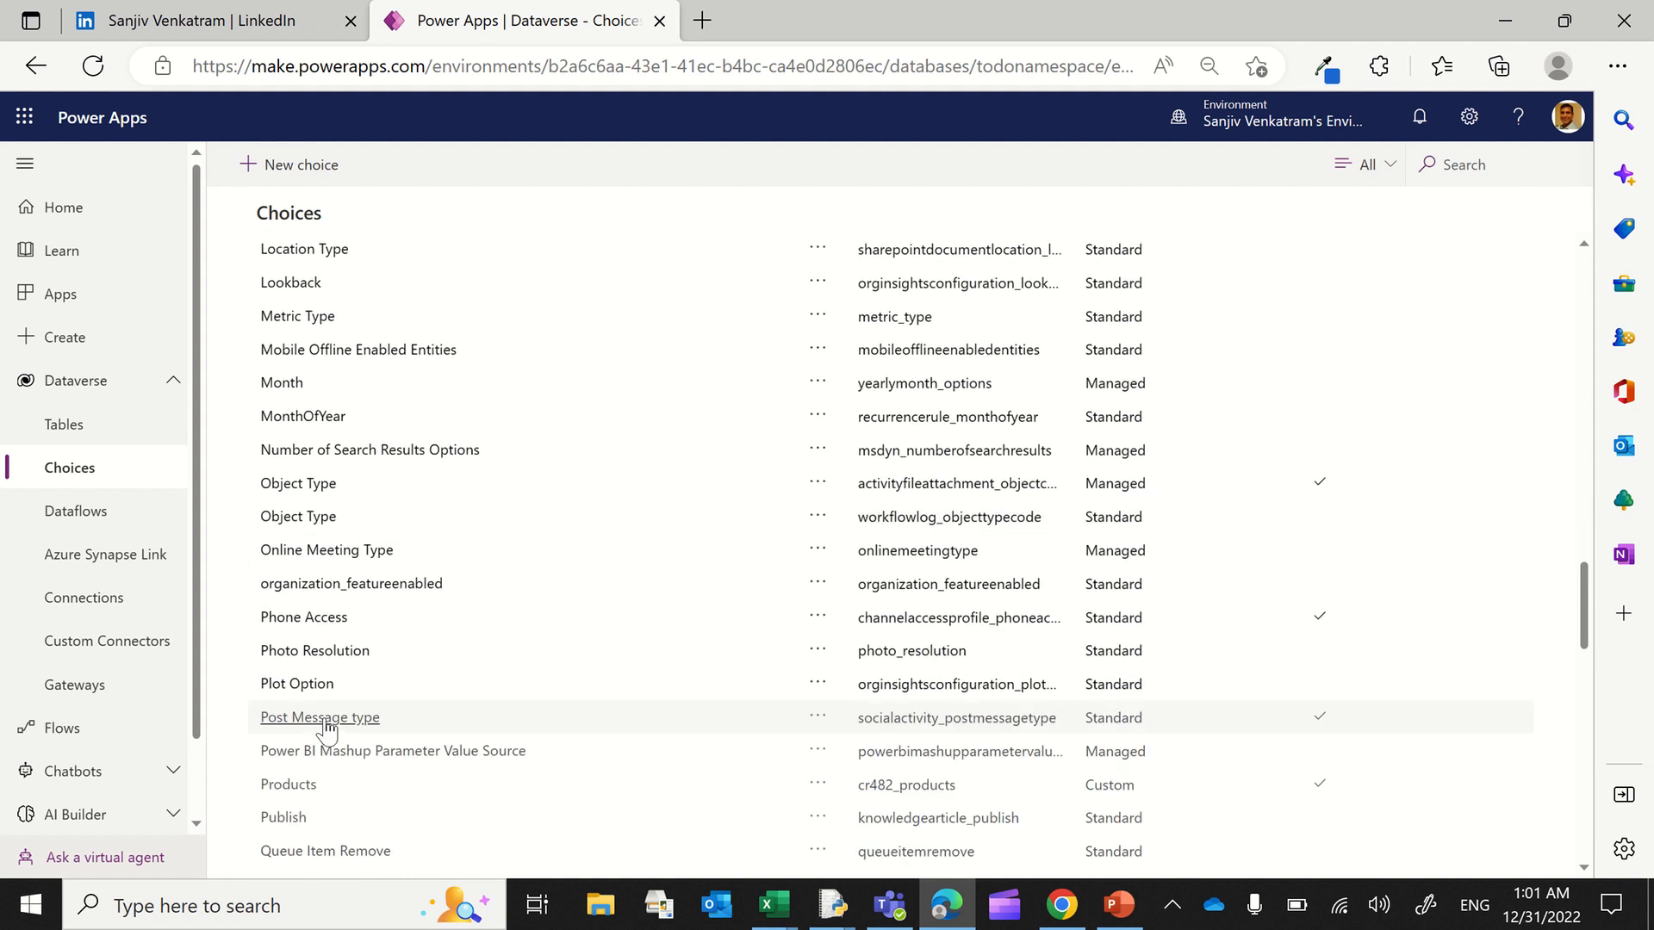
pyautogui.click(288, 784)
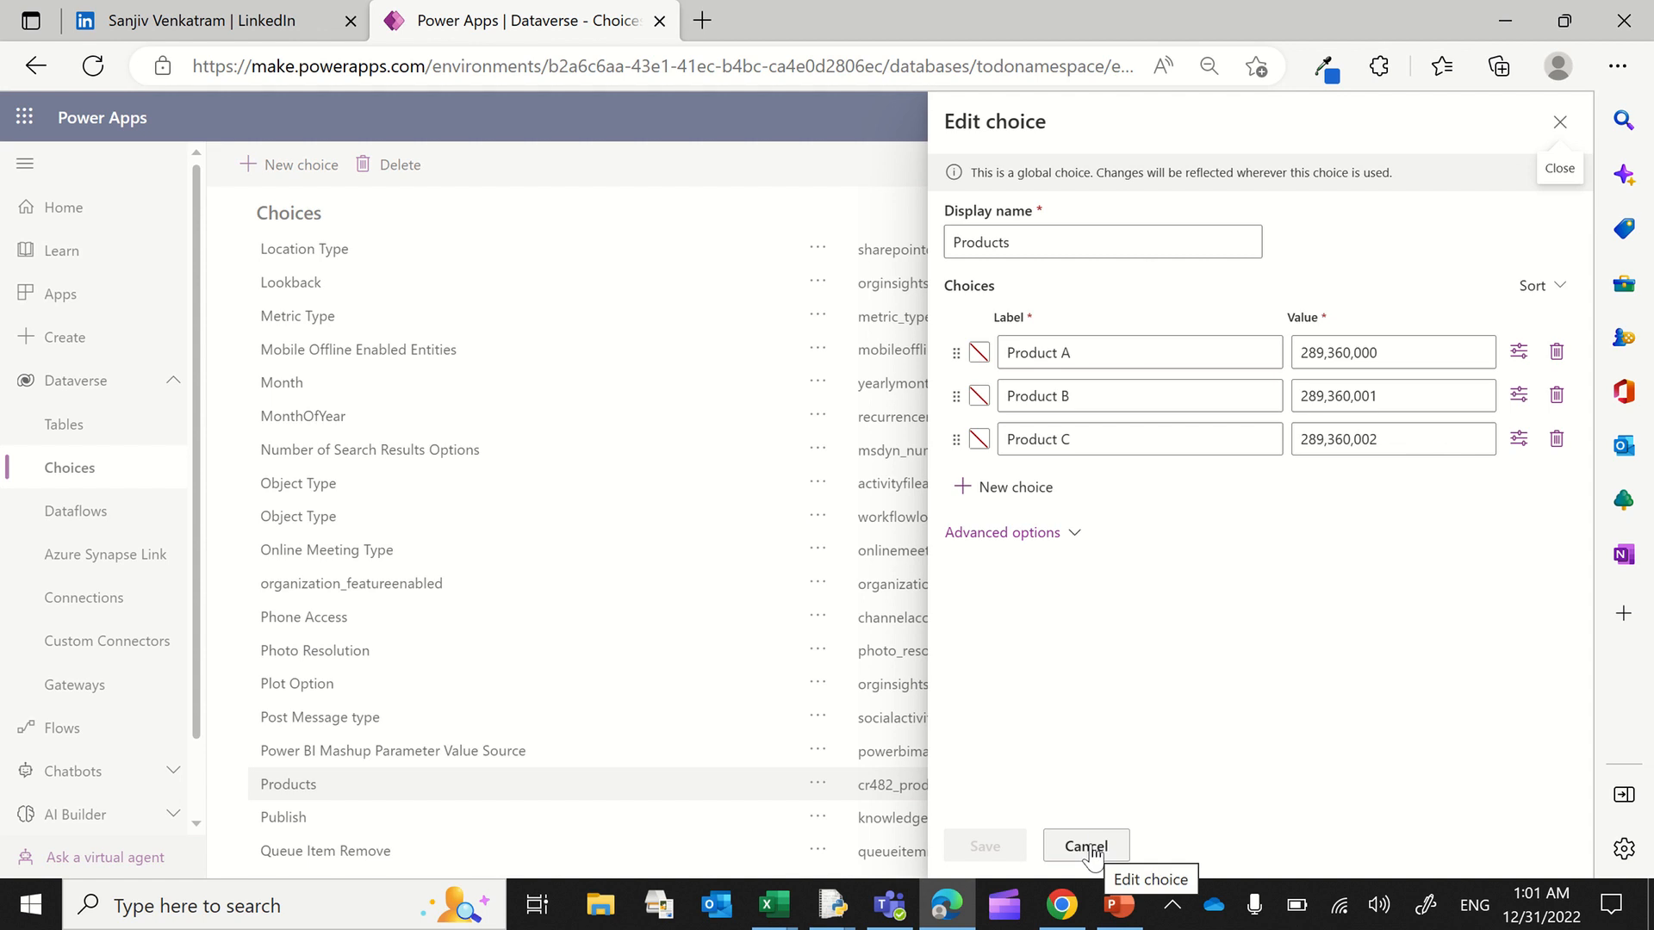
pyautogui.click(1089, 845)
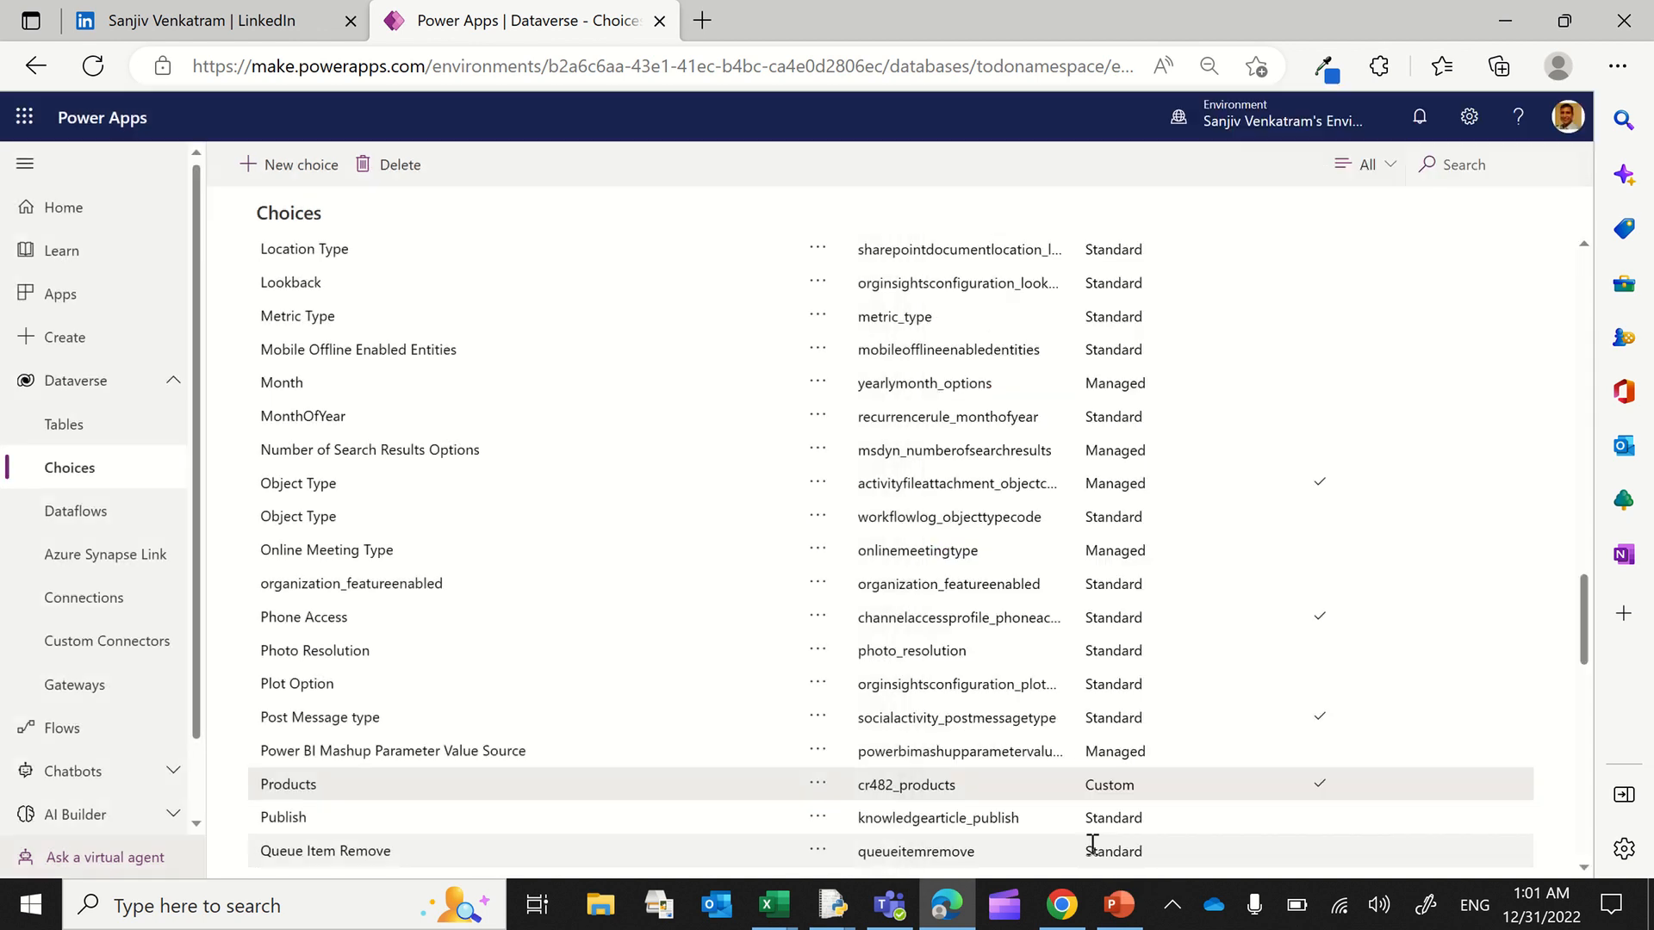
# Step: Open the TransactionSalesOrder table from the list of custom tables
pyautogui.click(86, 431)
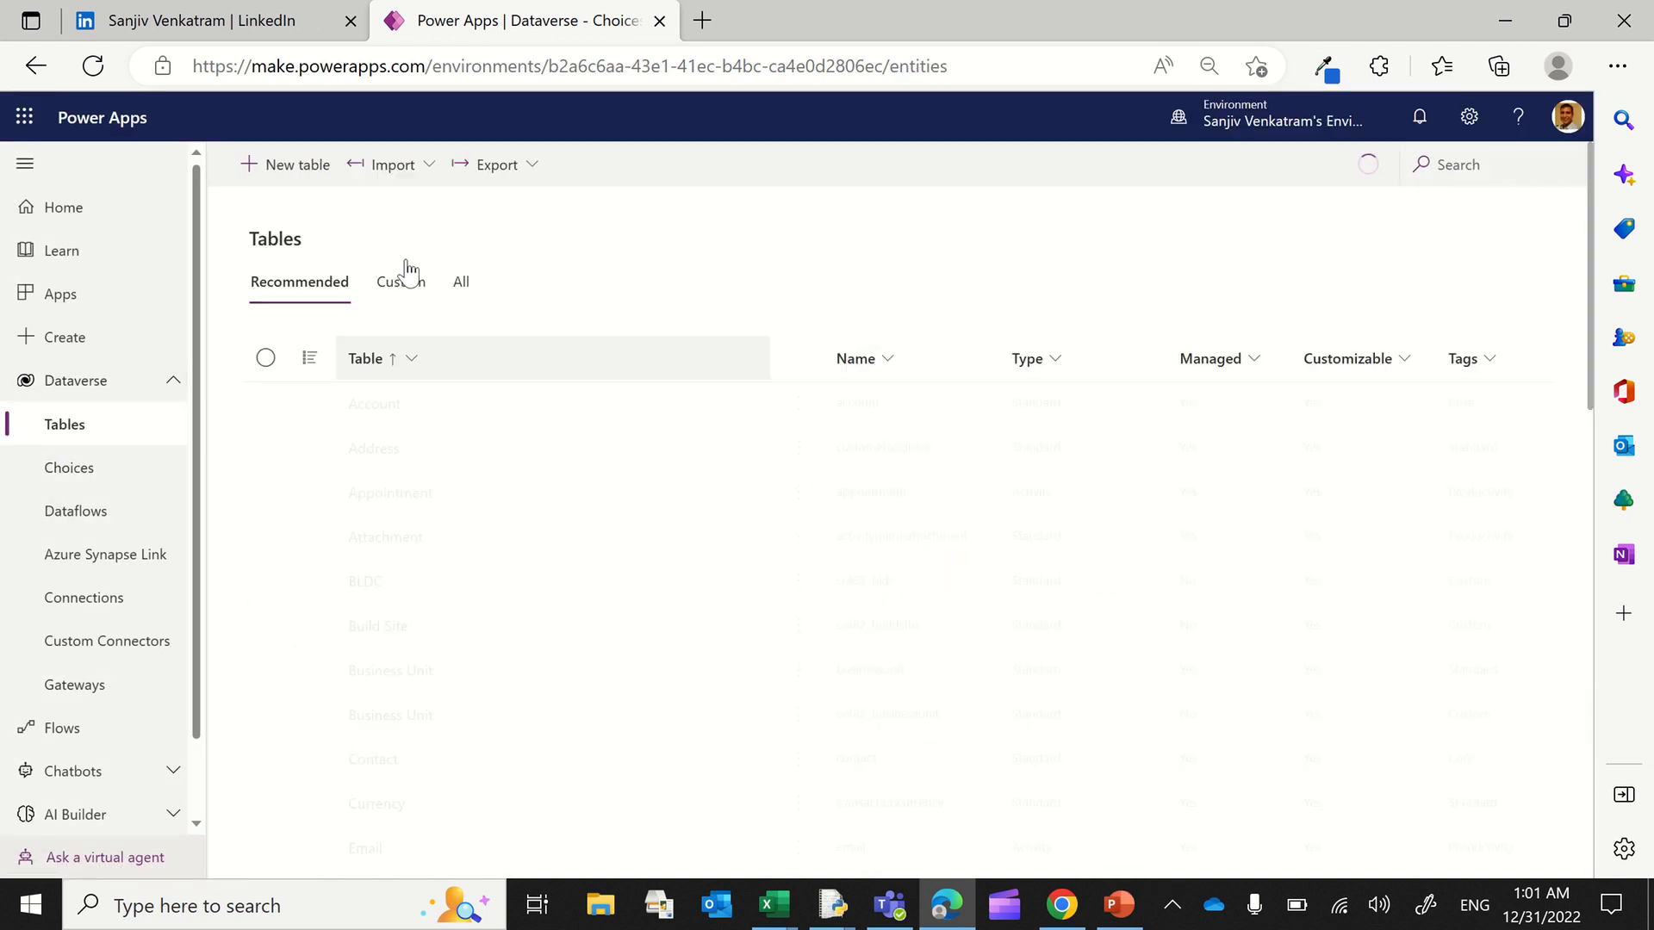
pyautogui.click(414, 296)
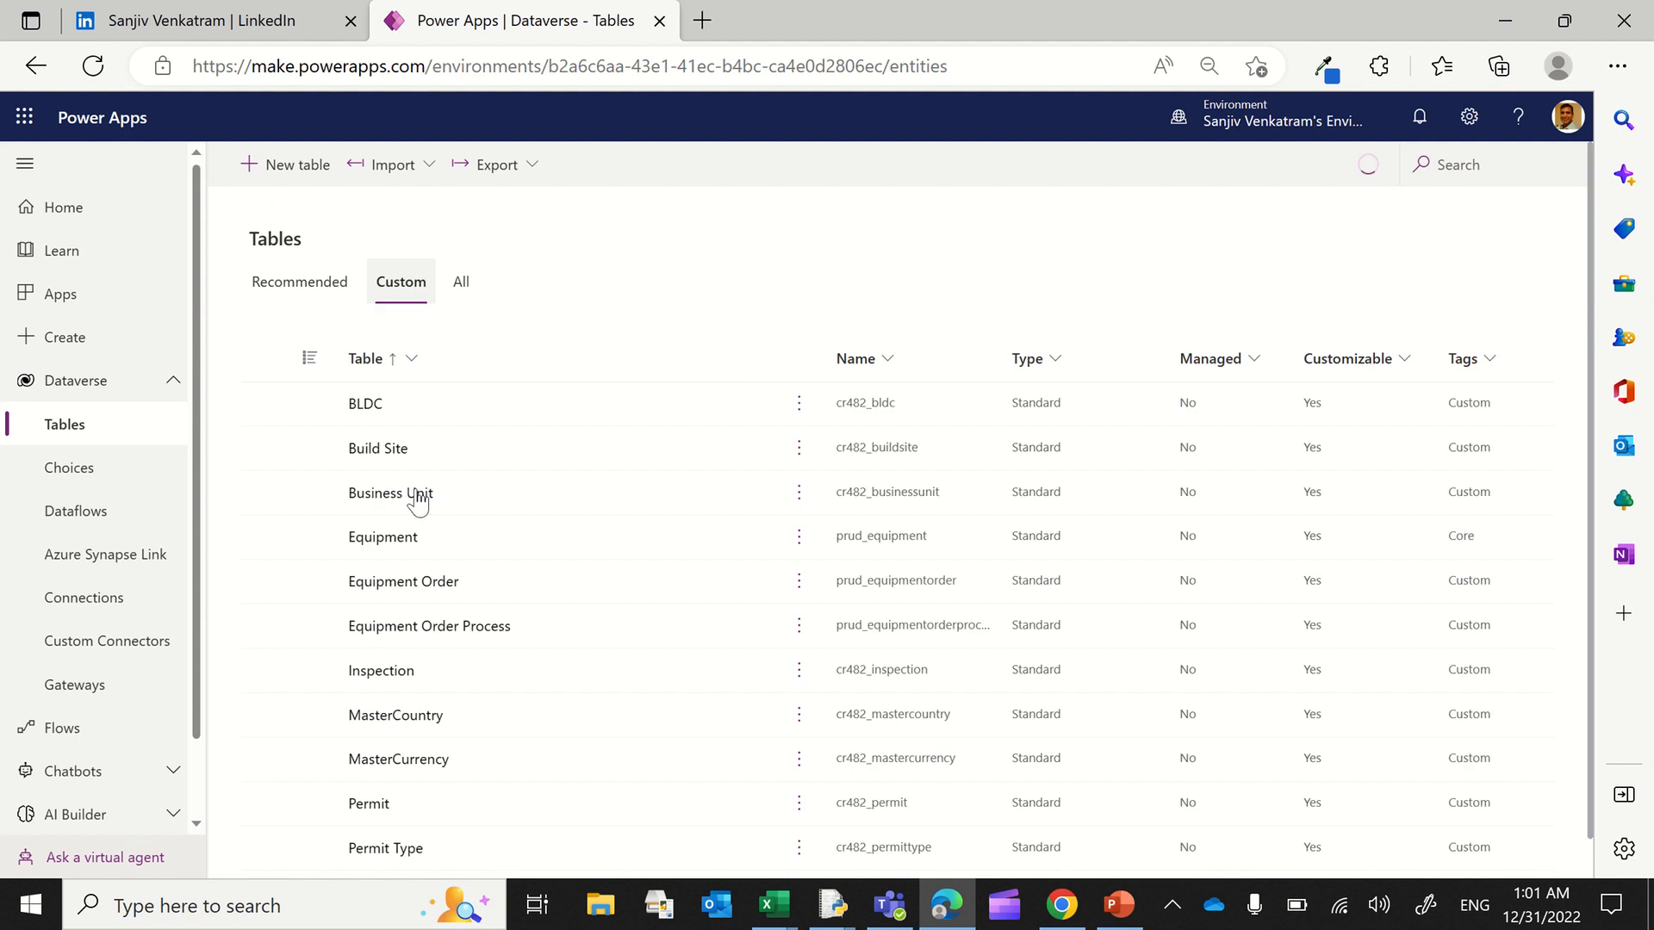
pyautogui.scroll(-1, 450, 720)
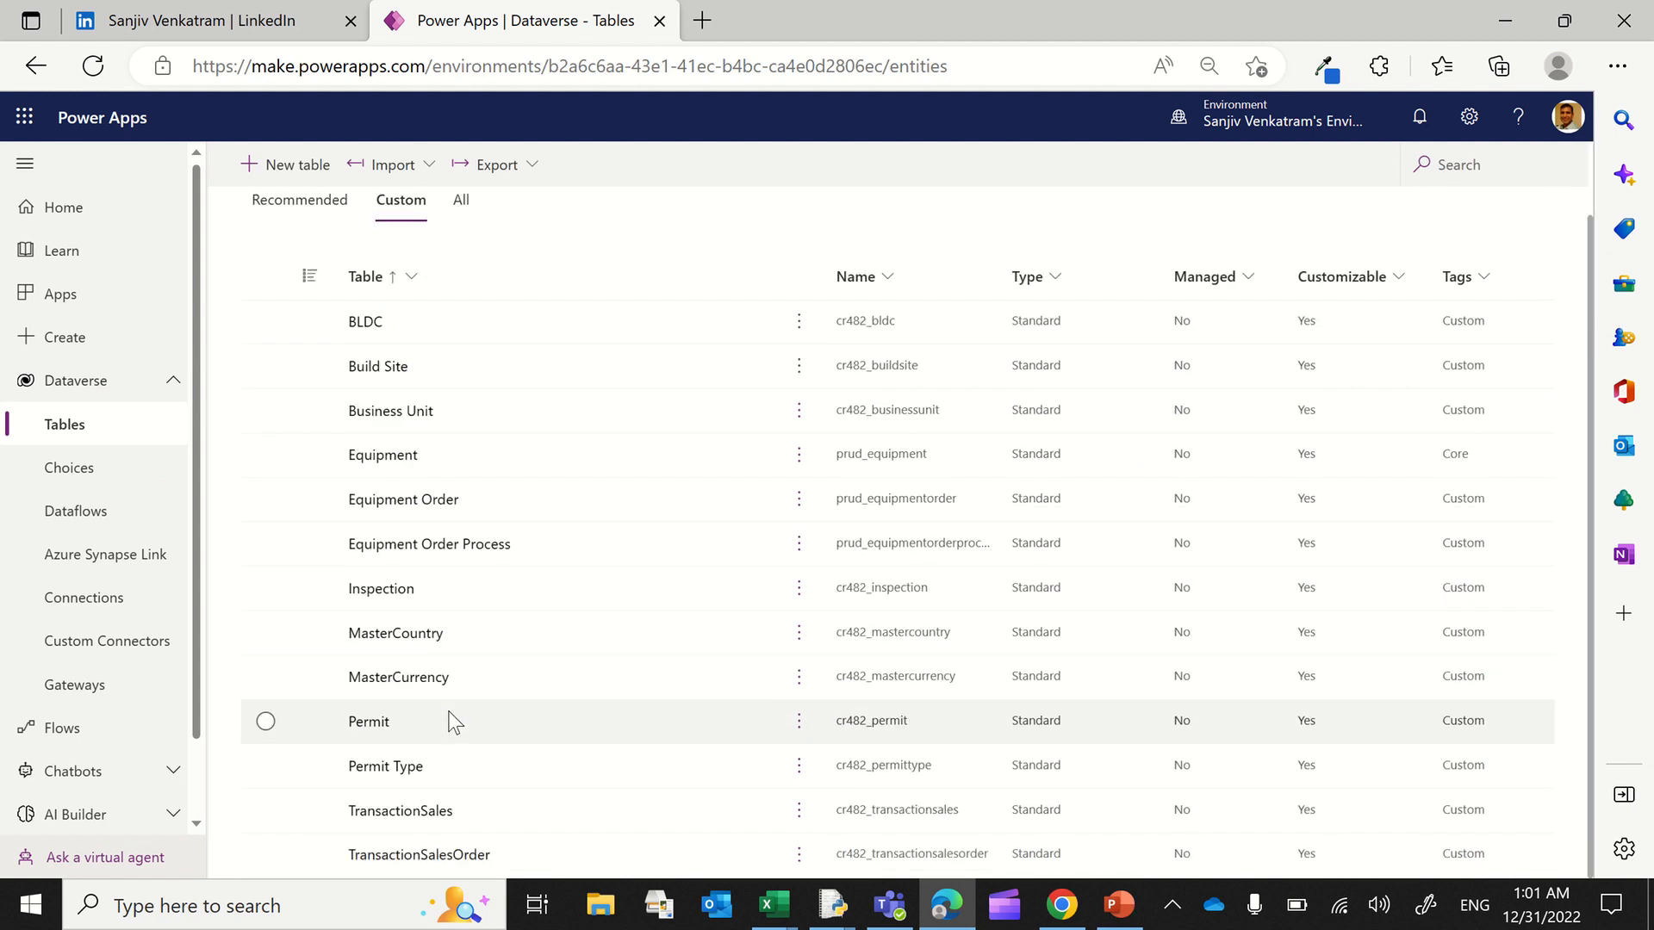
pyautogui.click(412, 855)
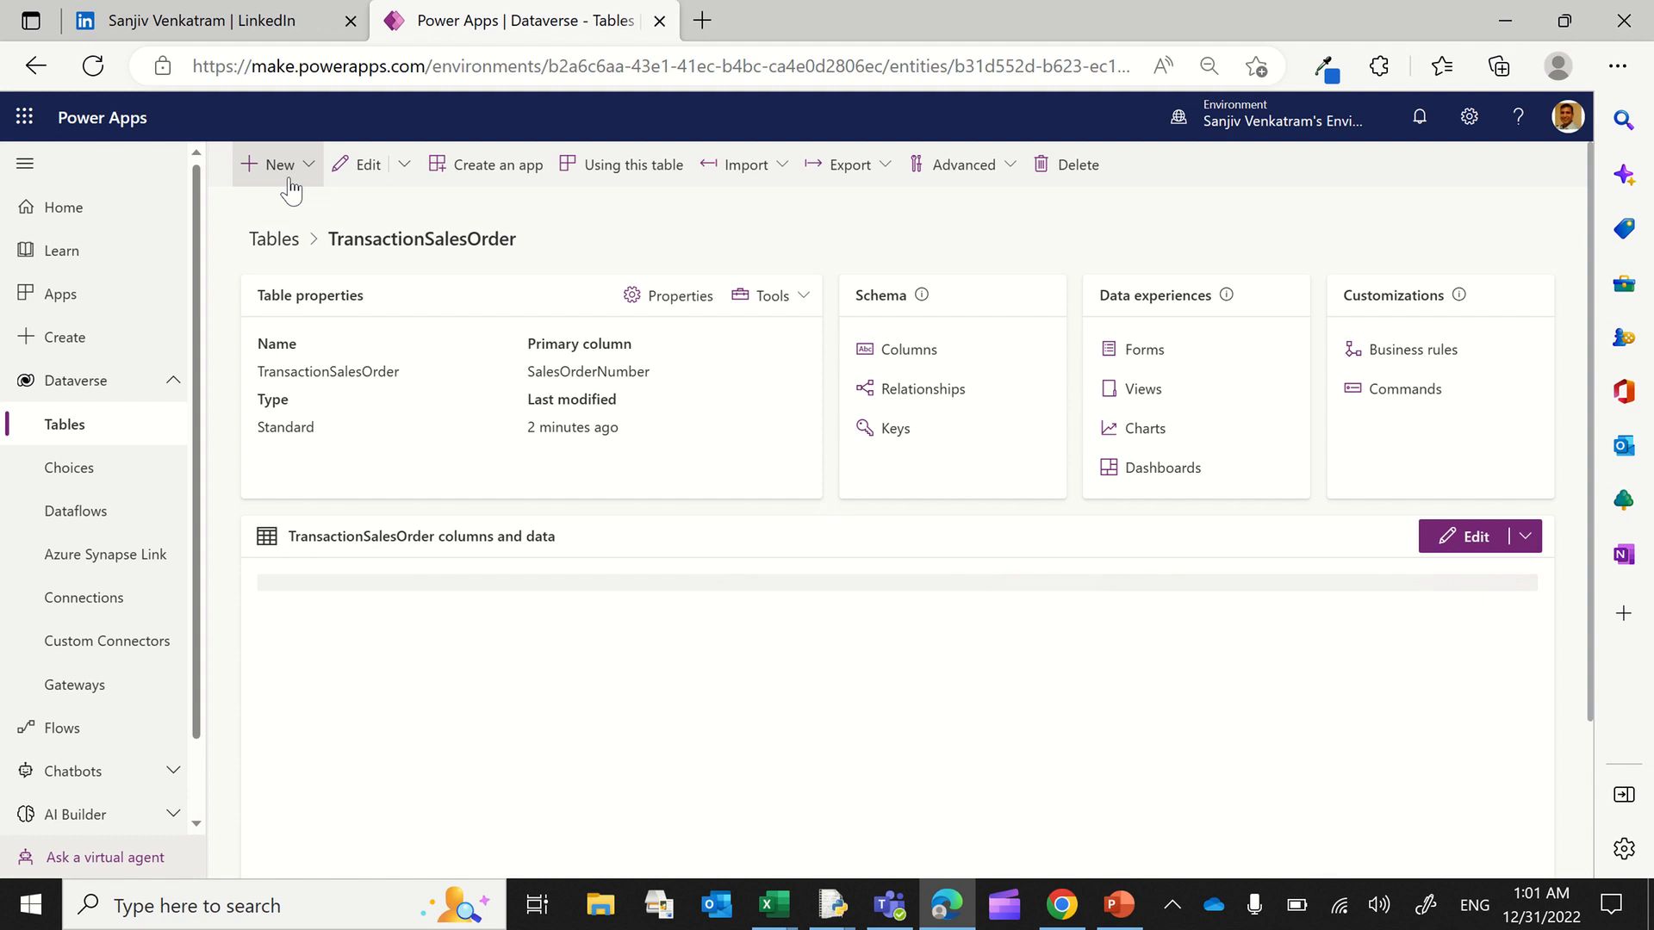
# Step: Start a new column named Product in TransactionSalesOrder with the Choice data type
pyautogui.click(290, 177)
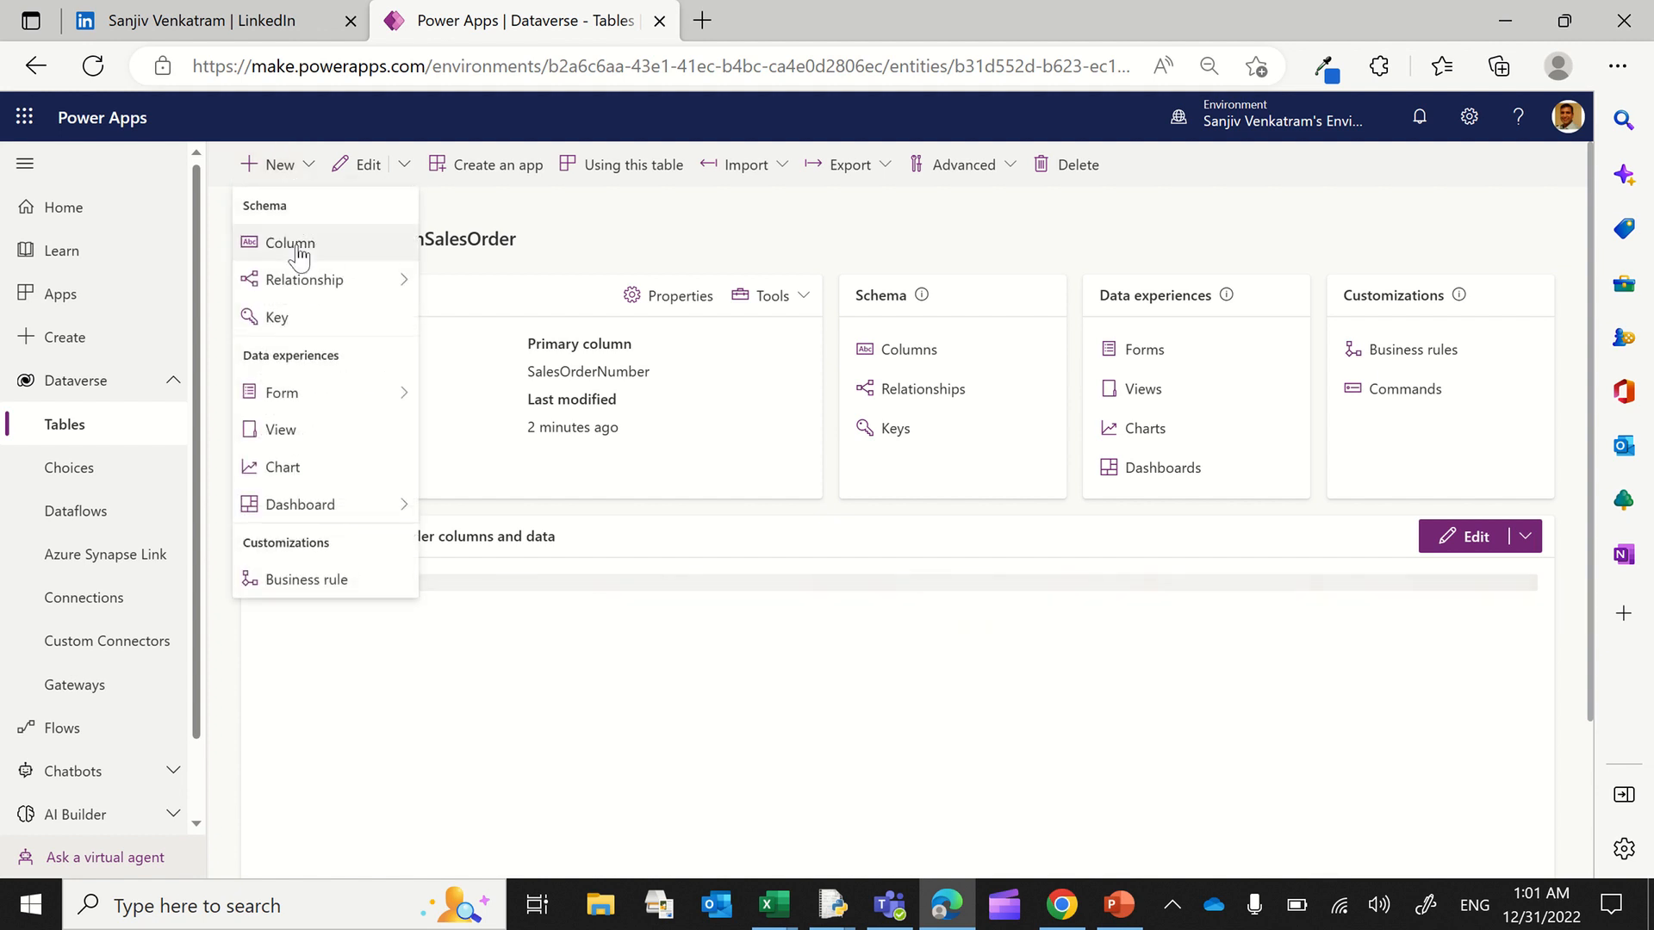
pyautogui.click(294, 237)
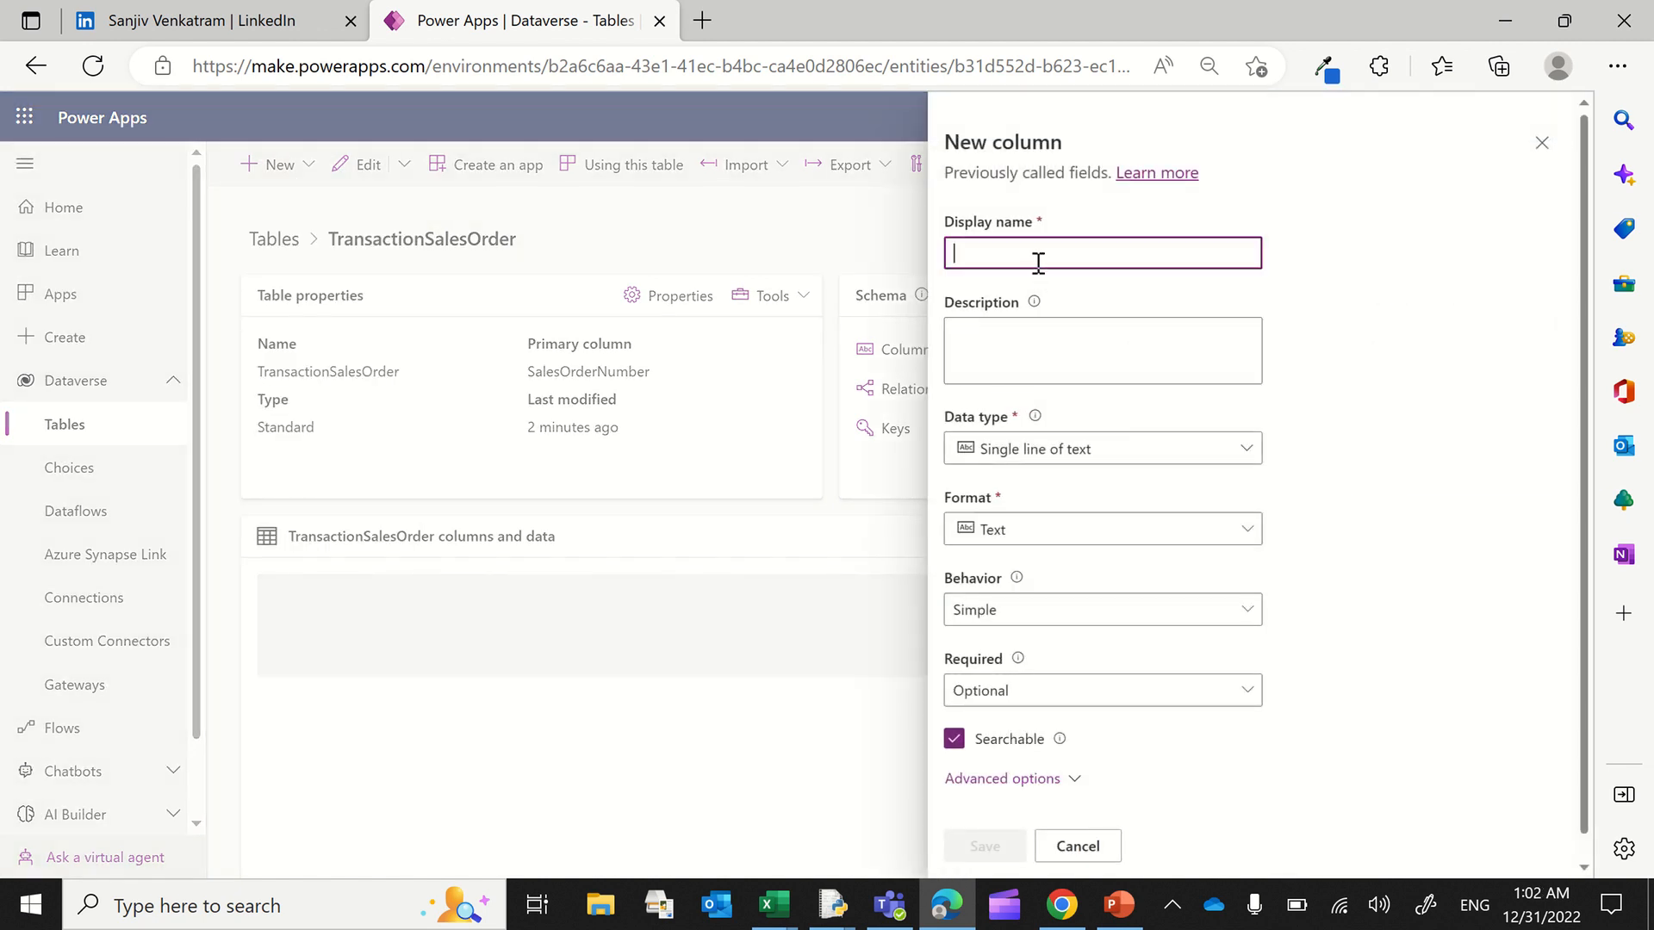
pyautogui.write('Product')
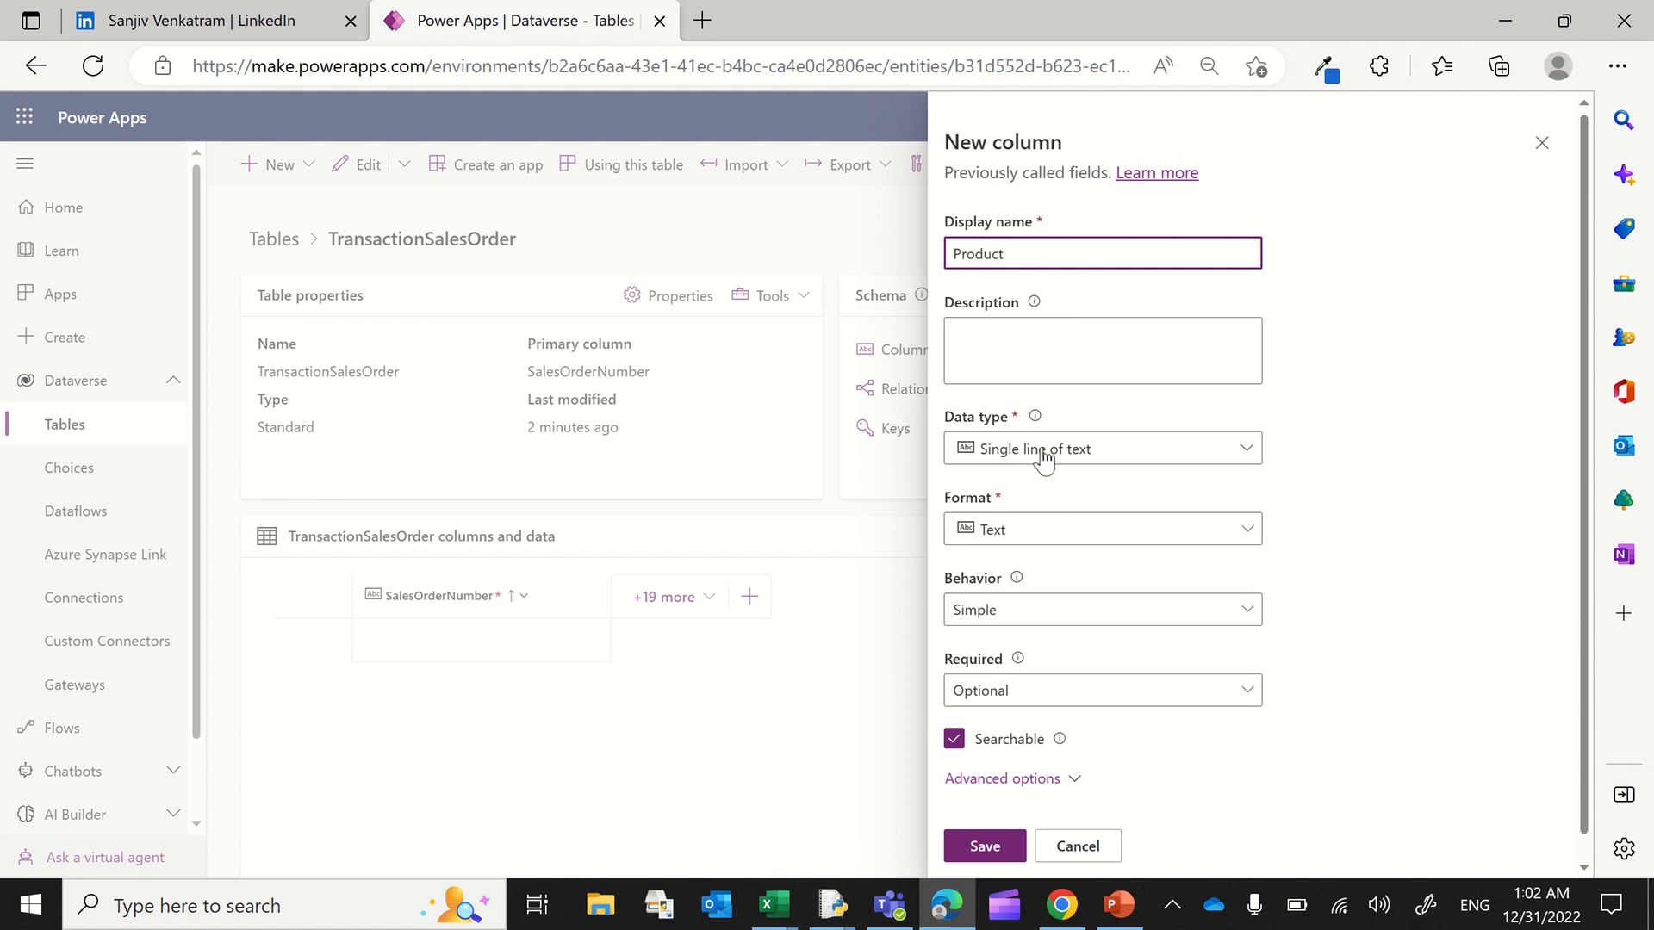
pyautogui.click(1042, 452)
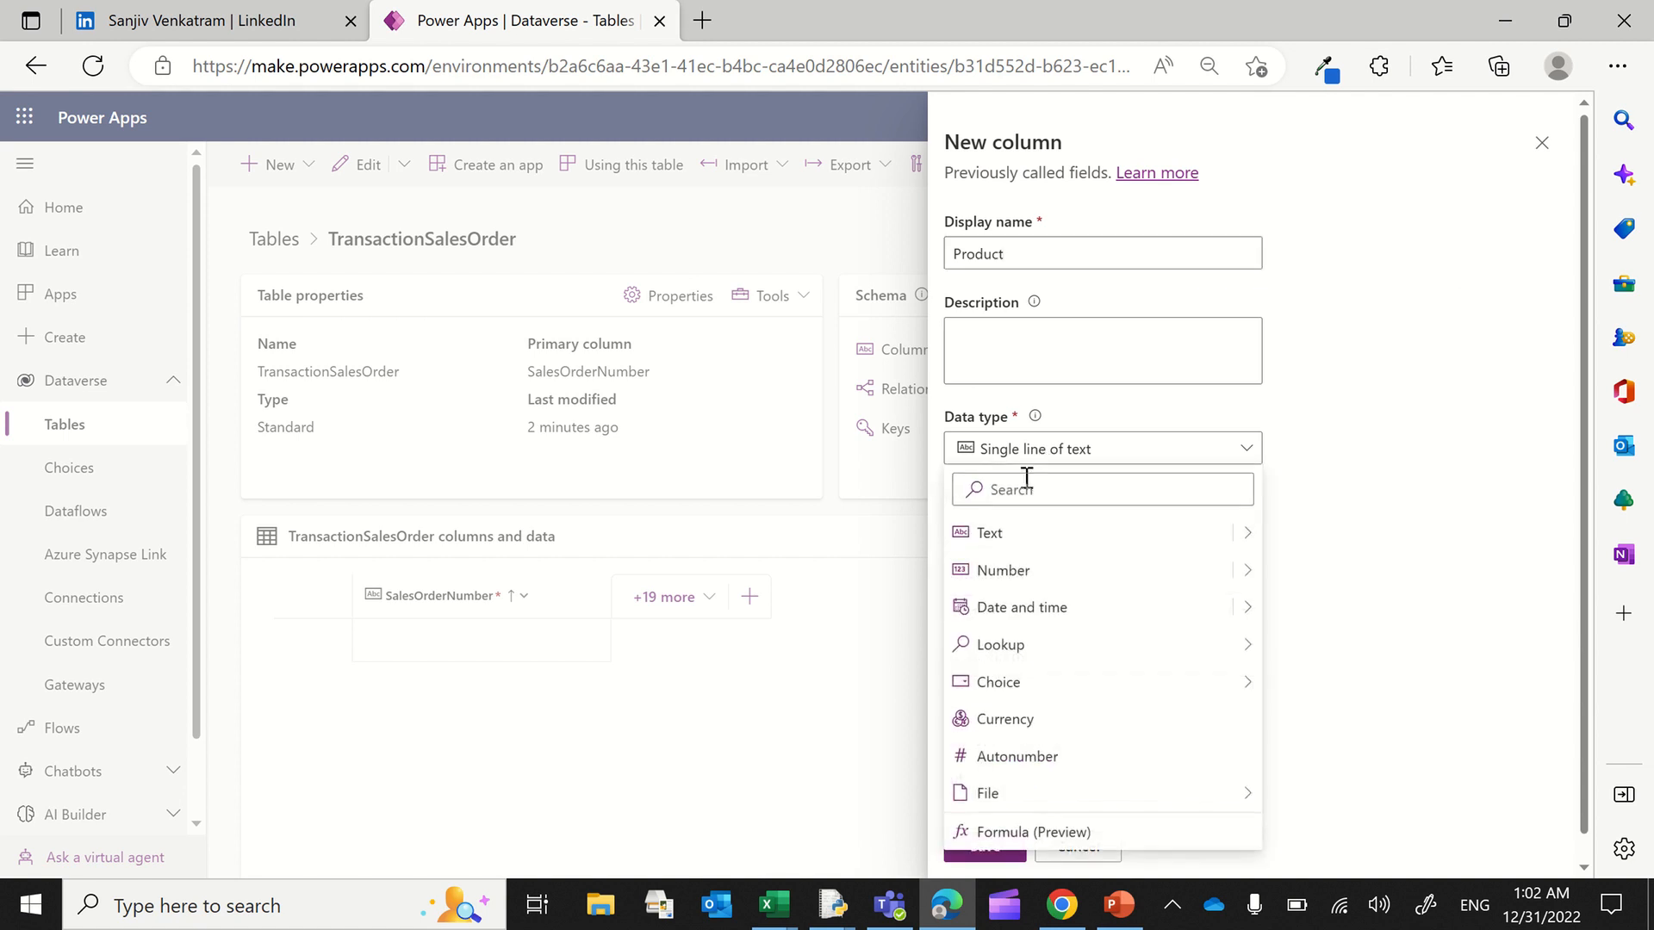
pyautogui.moveTo(1066, 680)
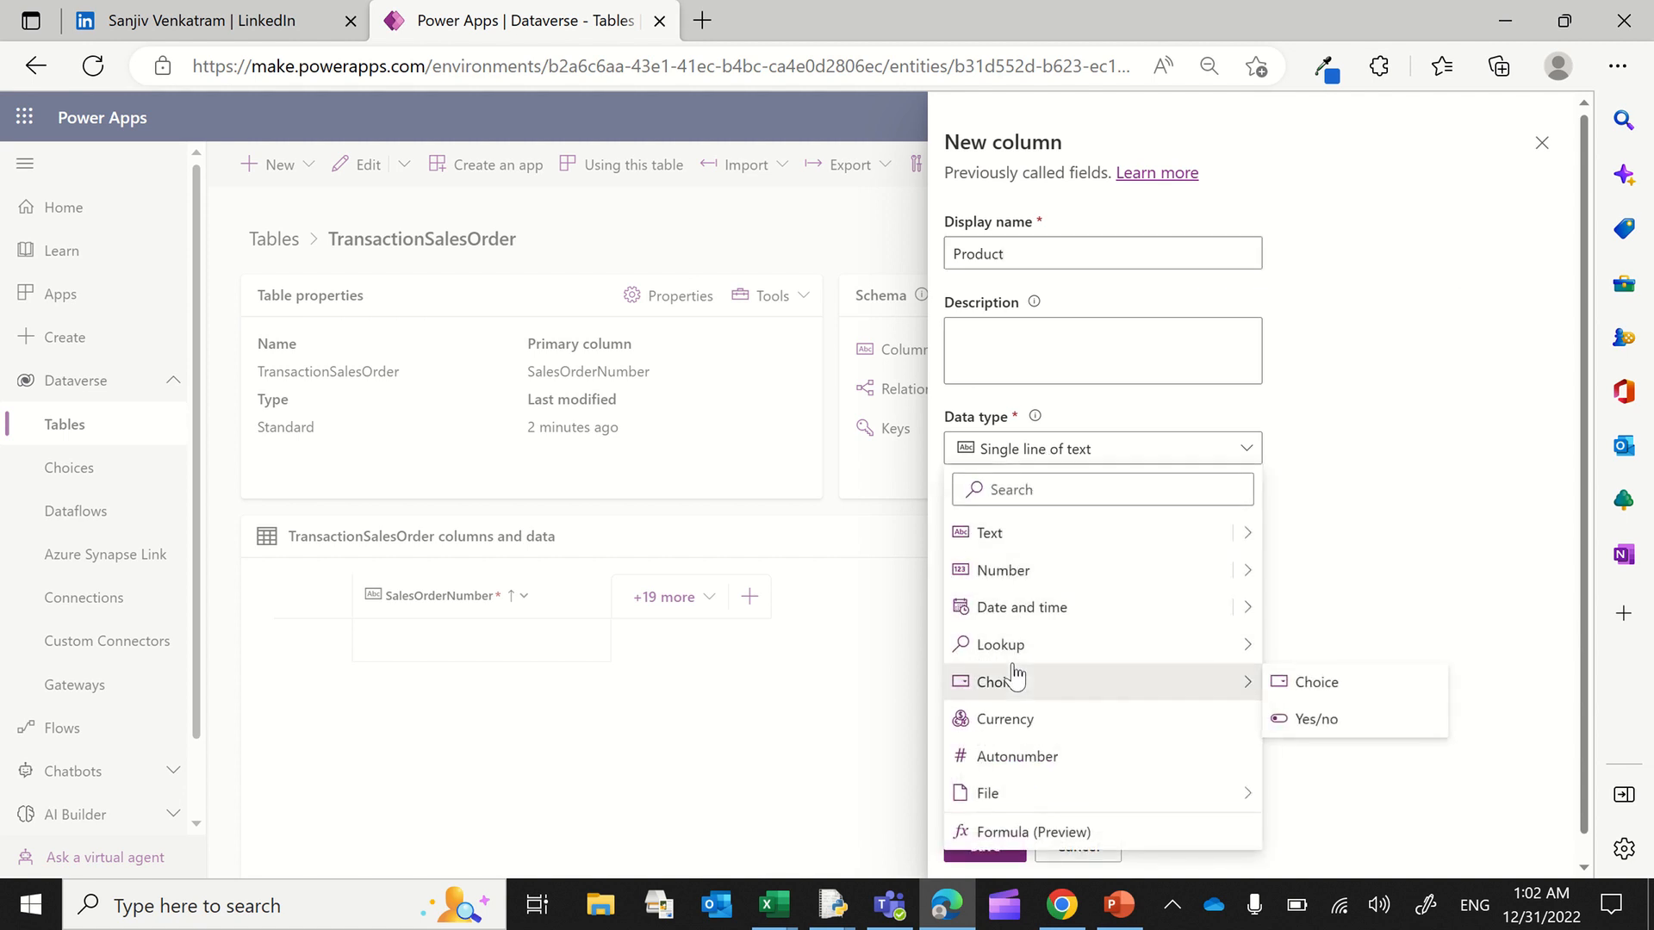
pyautogui.click(1336, 685)
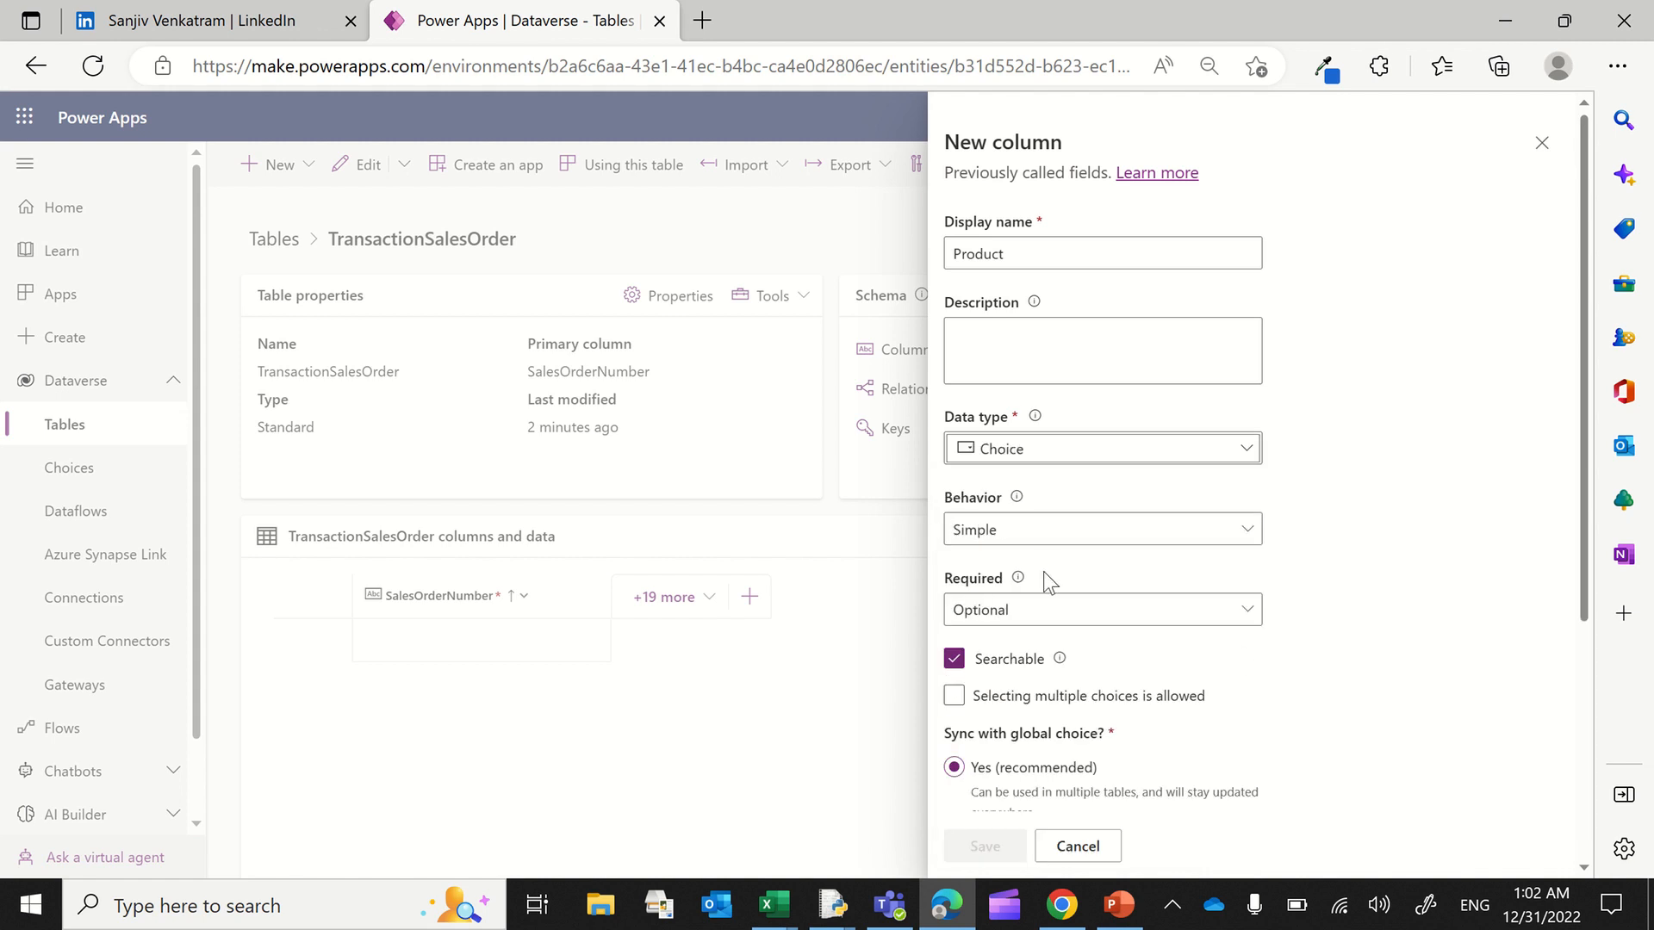
# Step: Sync the Product column with the Products global choice, set Product A as its default choice, and save it
pyautogui.scroll(-4, 1038, 674)
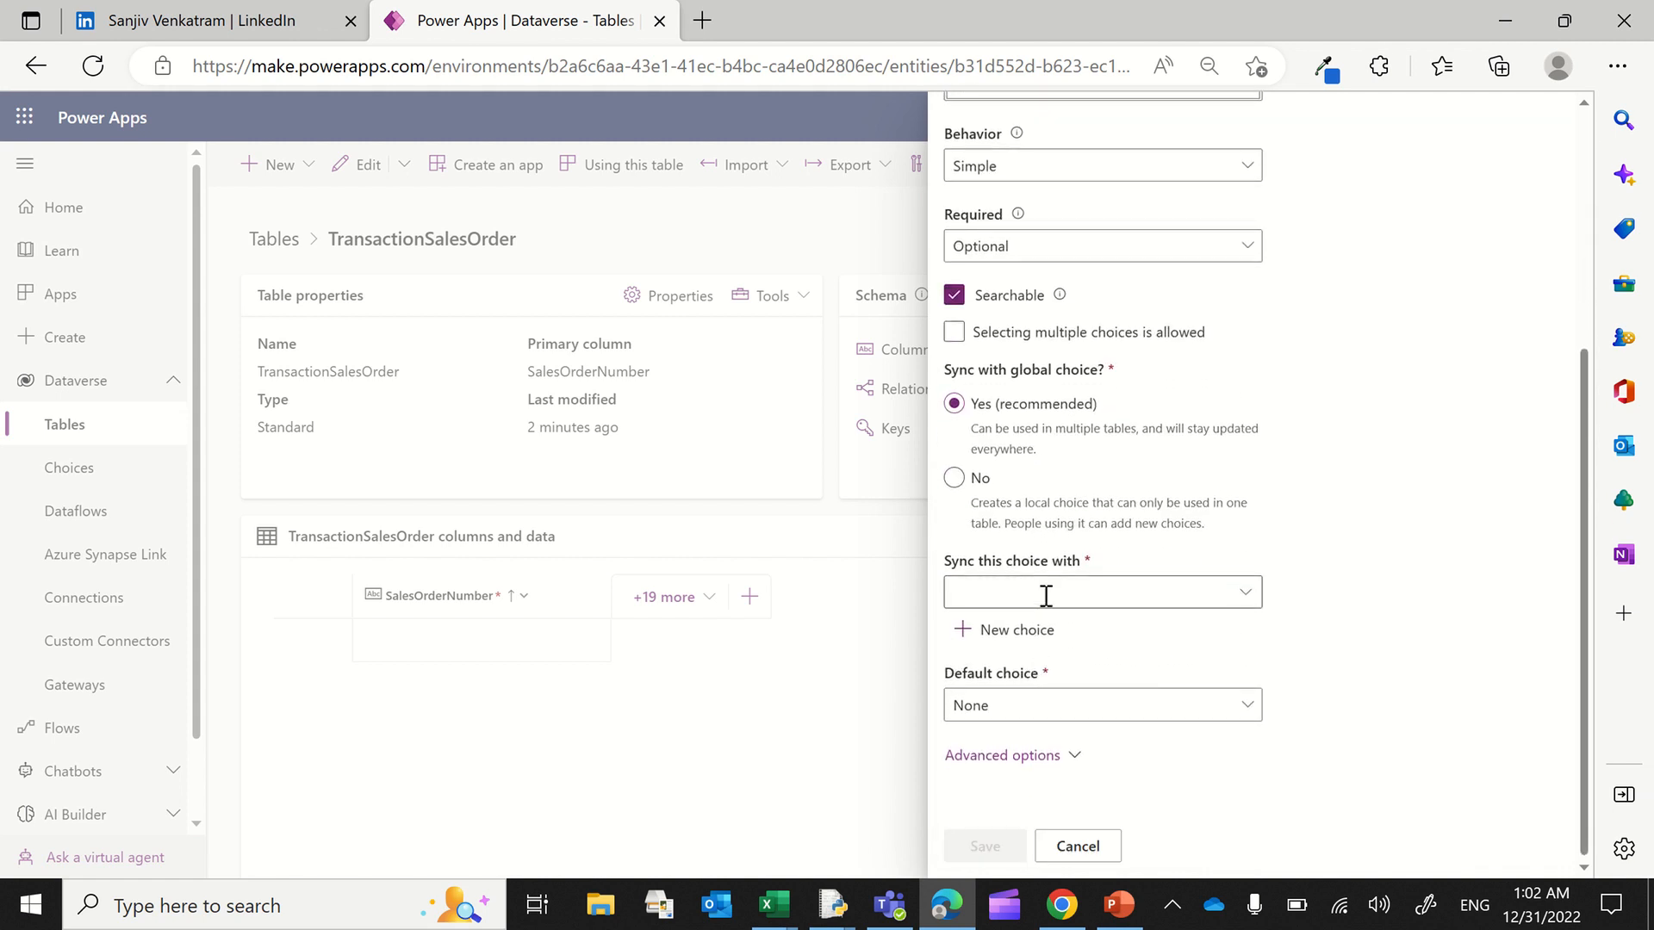
pyautogui.click(1244, 593)
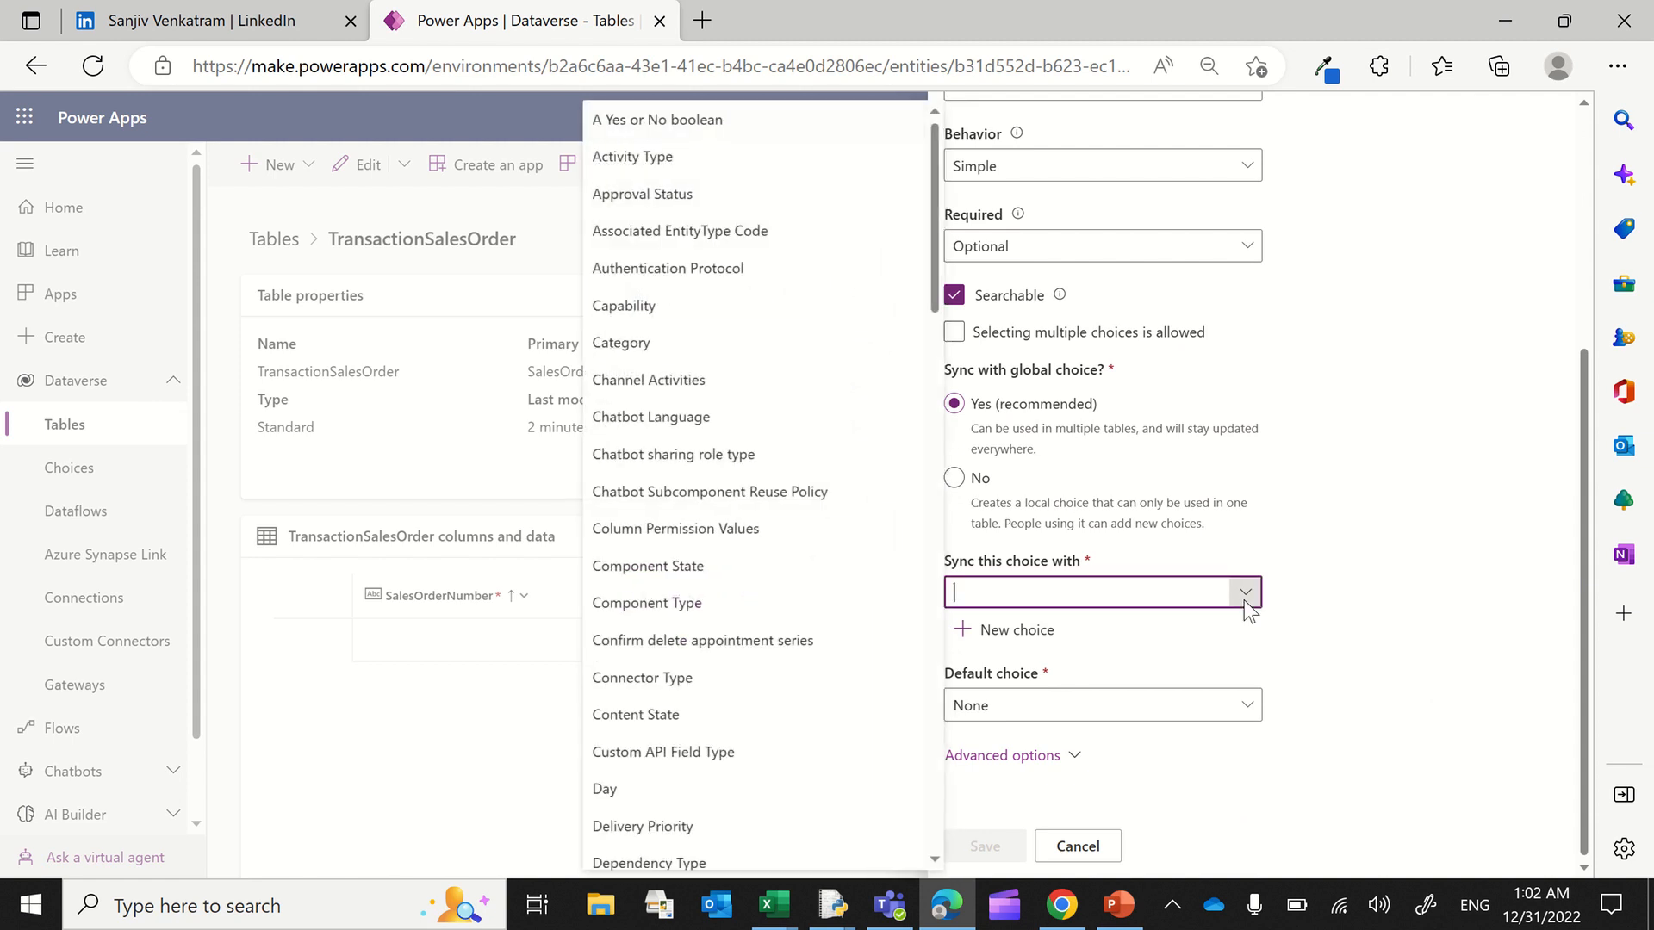
pyautogui.write('Pro')
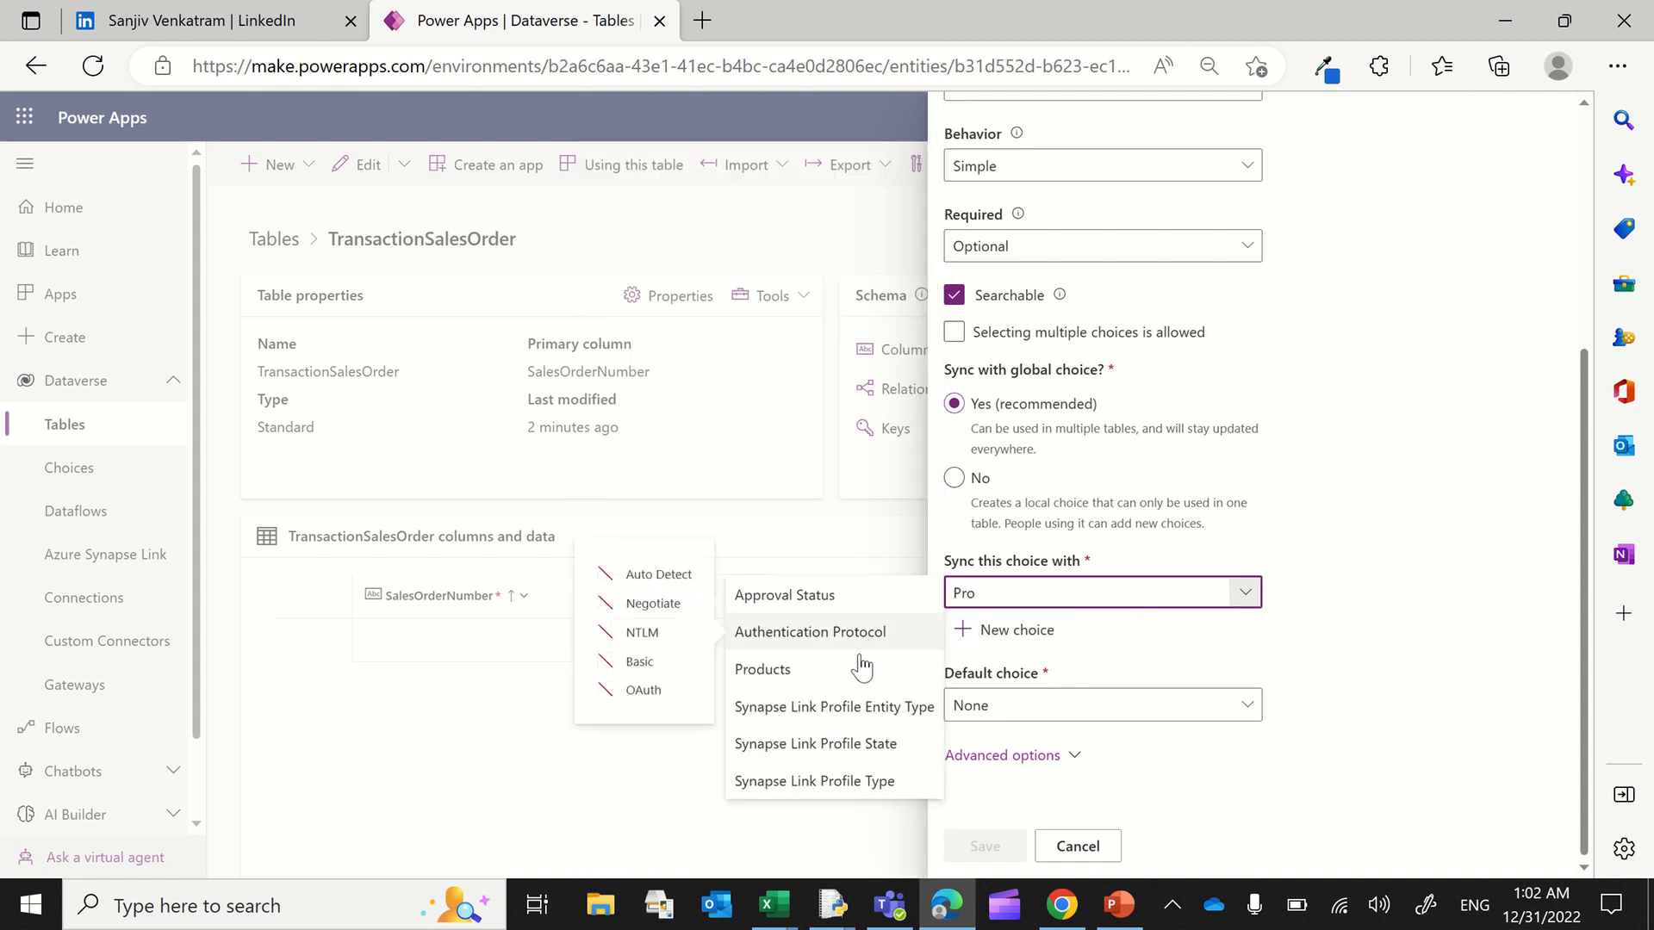
pyautogui.click(835, 670)
pyautogui.click(988, 708)
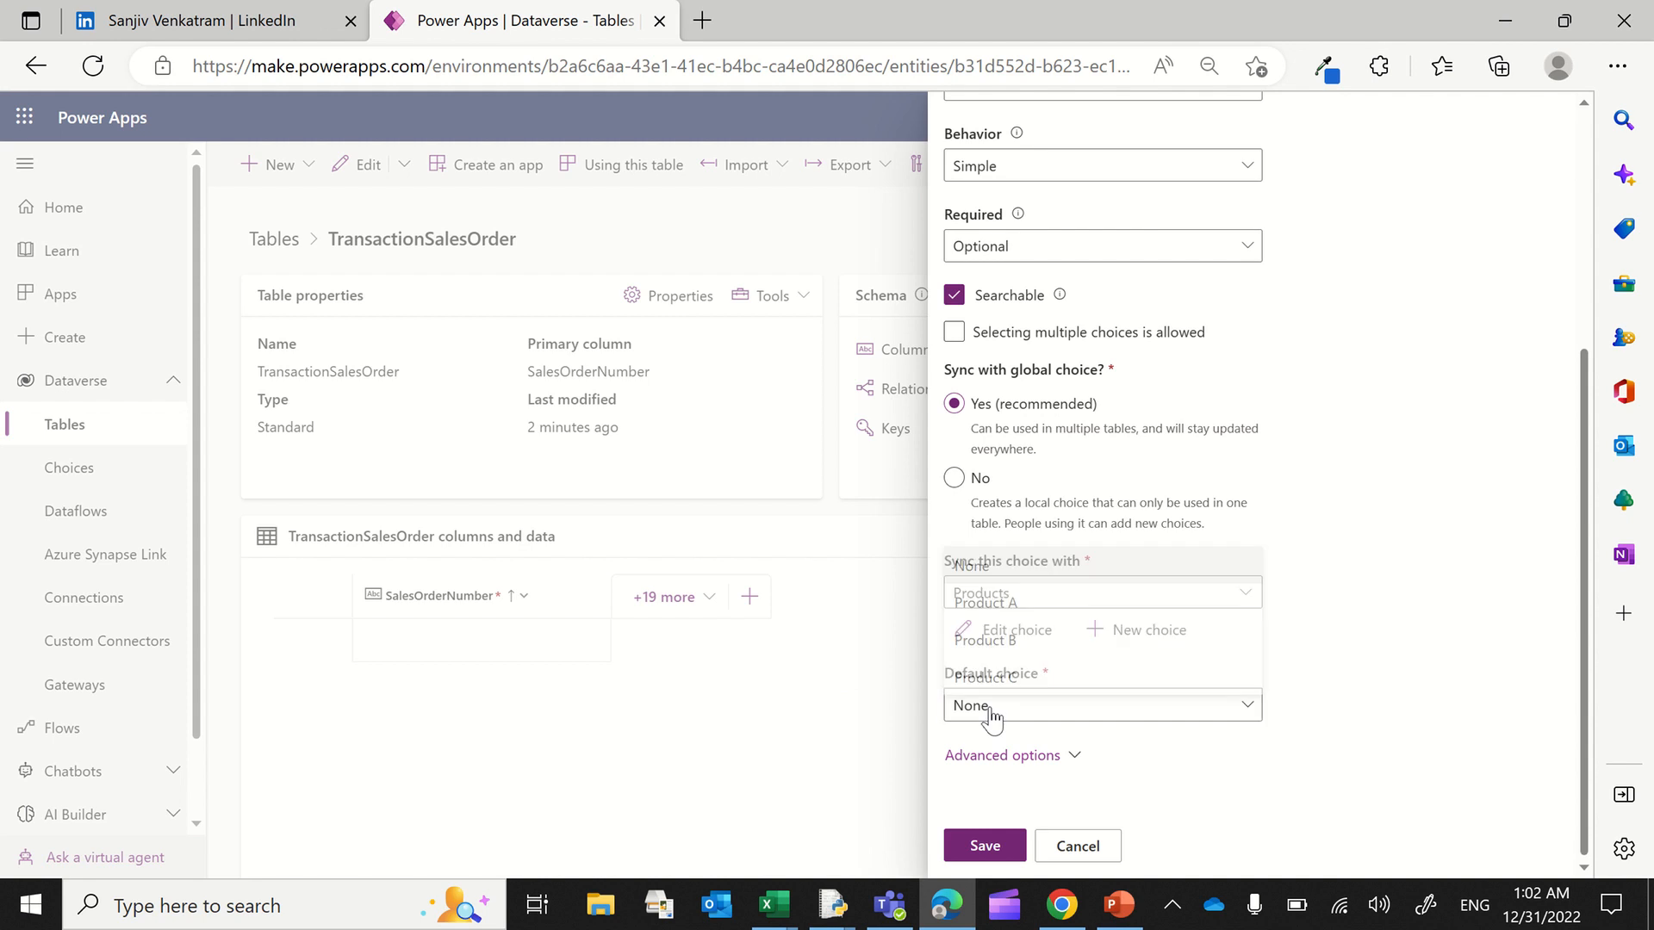
pyautogui.click(1040, 611)
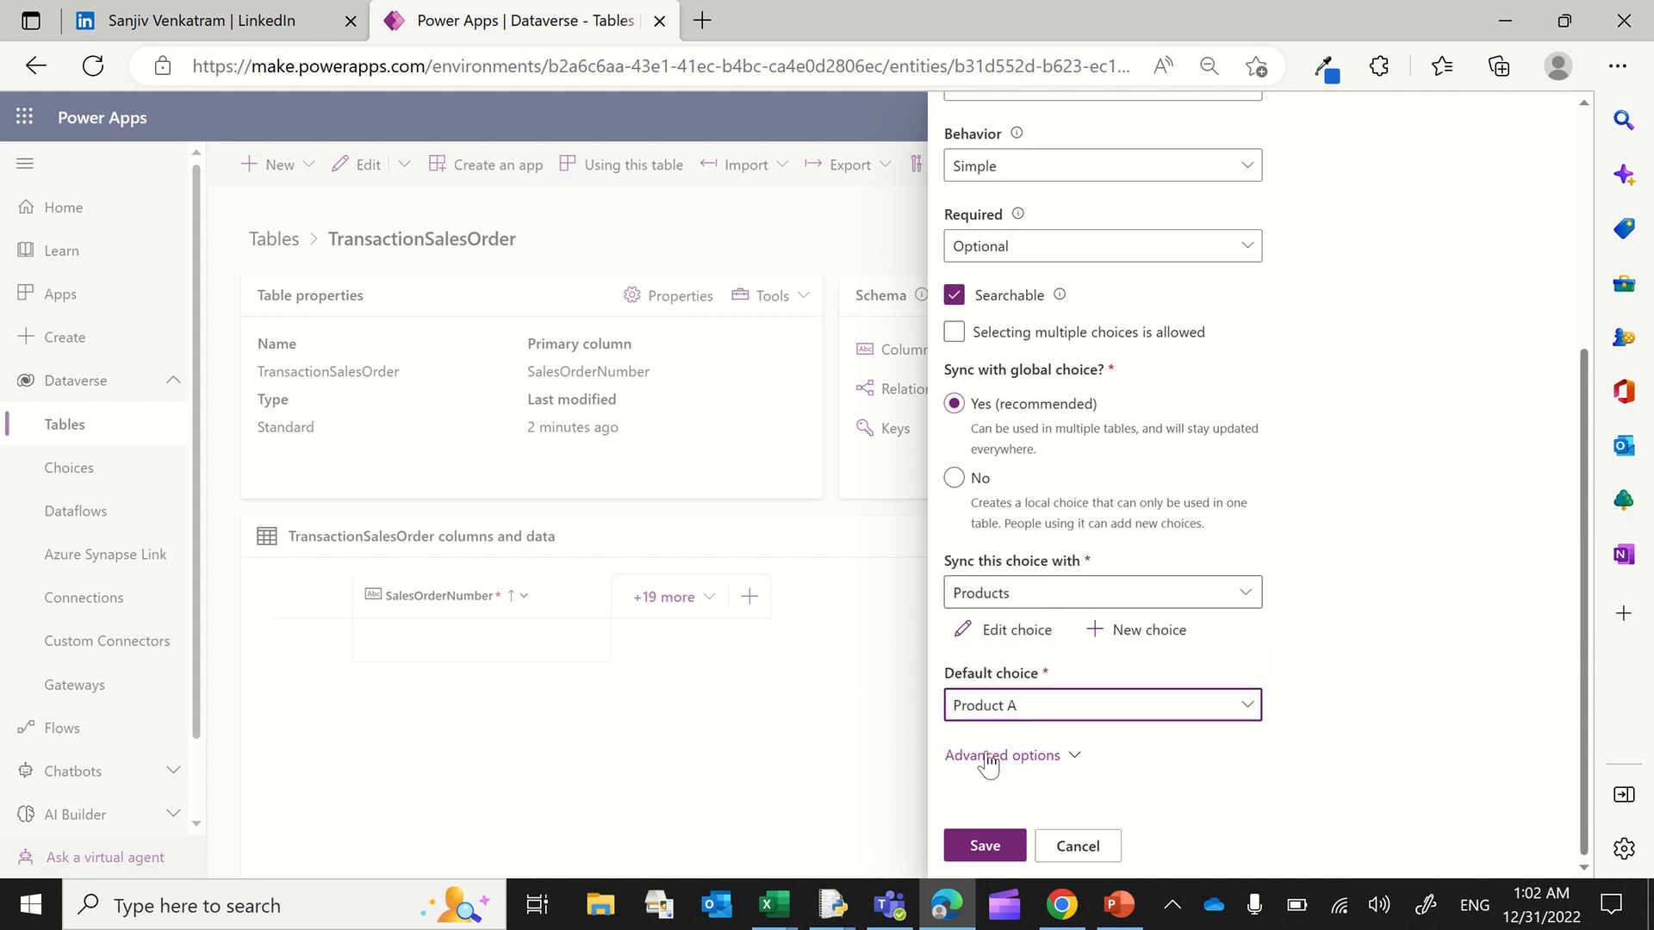
pyautogui.click(984, 845)
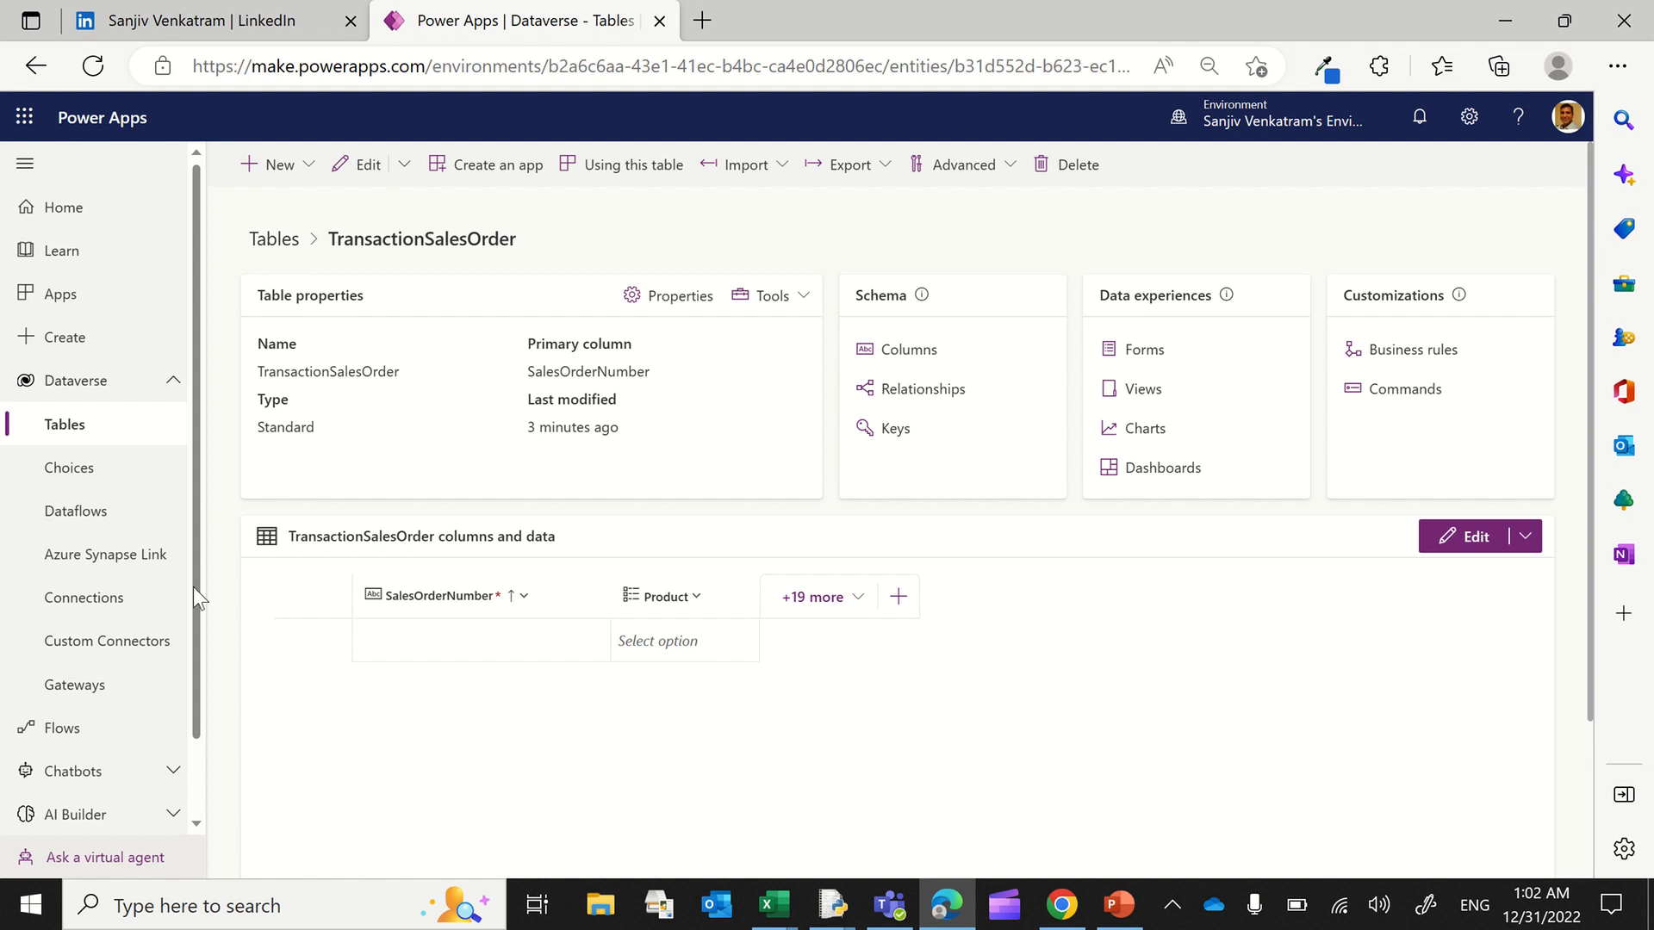
# Step: Create a blank canvas app named SimplePowerAppsonDataverse in Tablet format and skip the welcome dialog
pyautogui.click(120, 311)
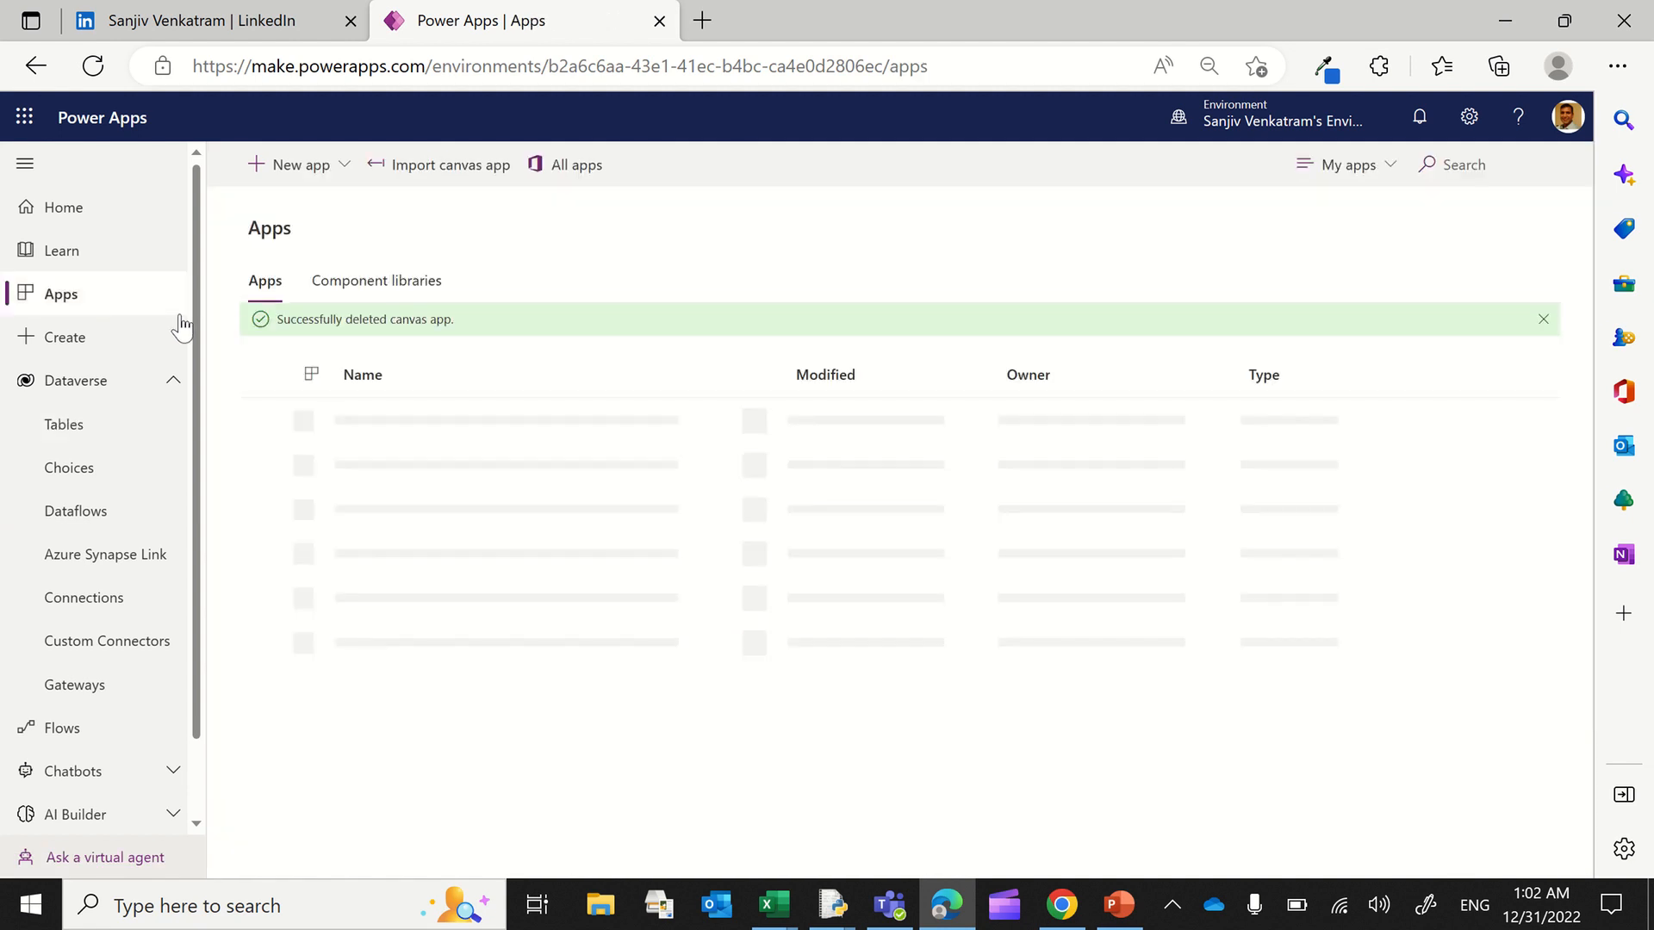
pyautogui.click(345, 176)
pyautogui.click(303, 206)
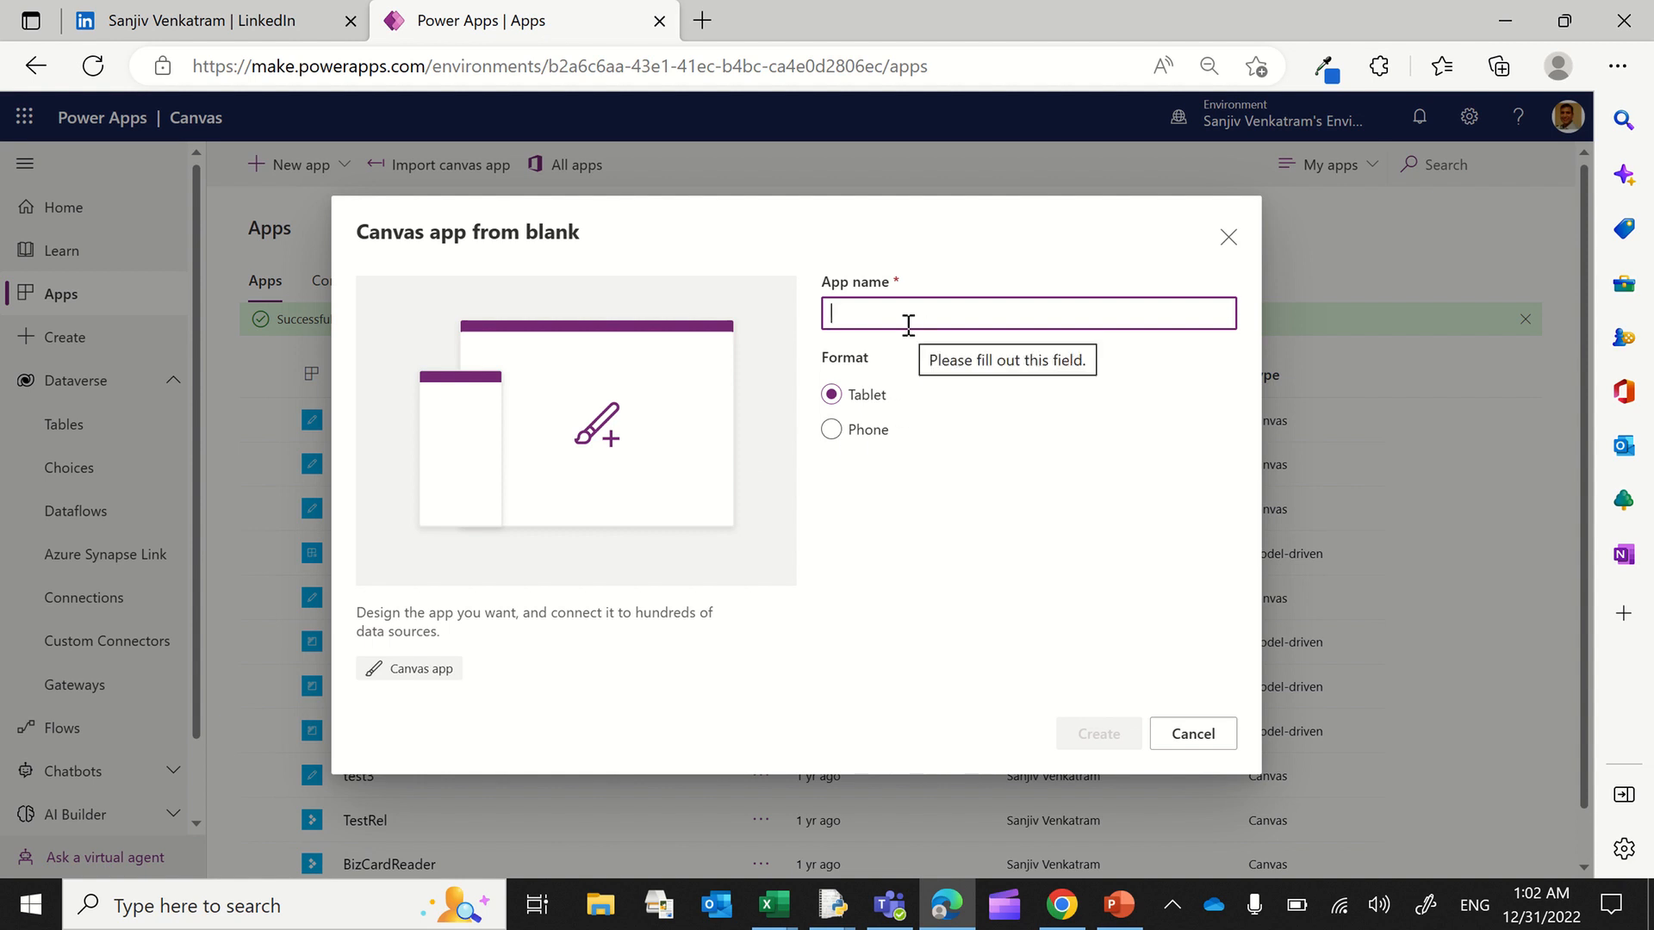
pyautogui.write('Simp')
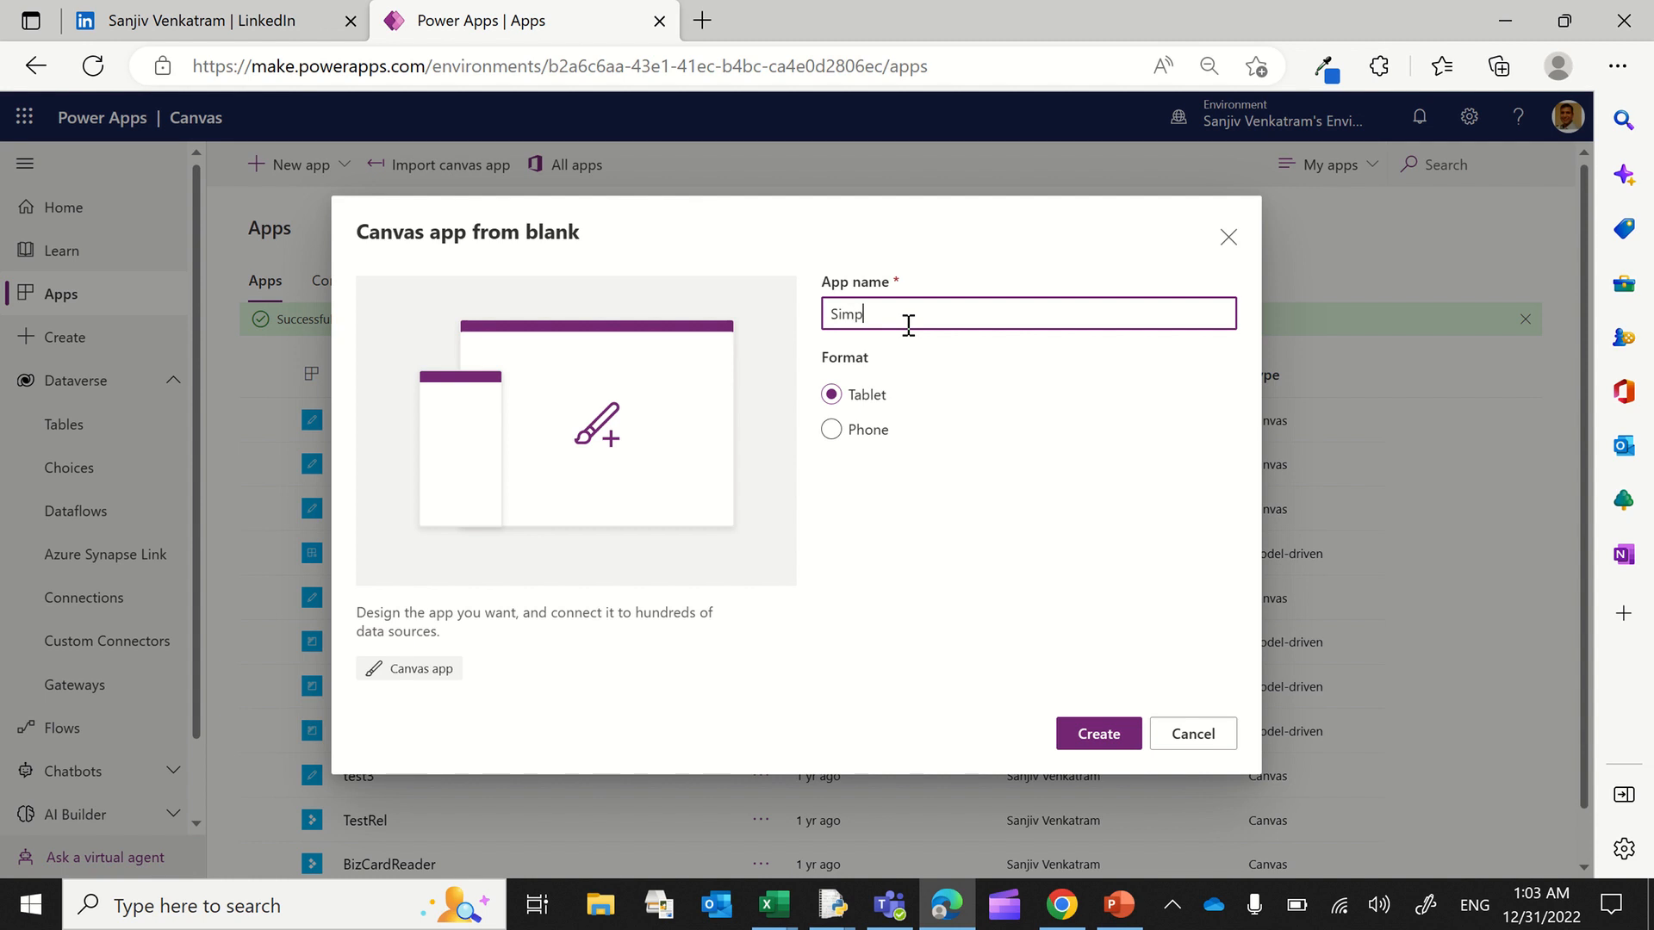
pyautogui.write('lePowerAppsonDataverse')
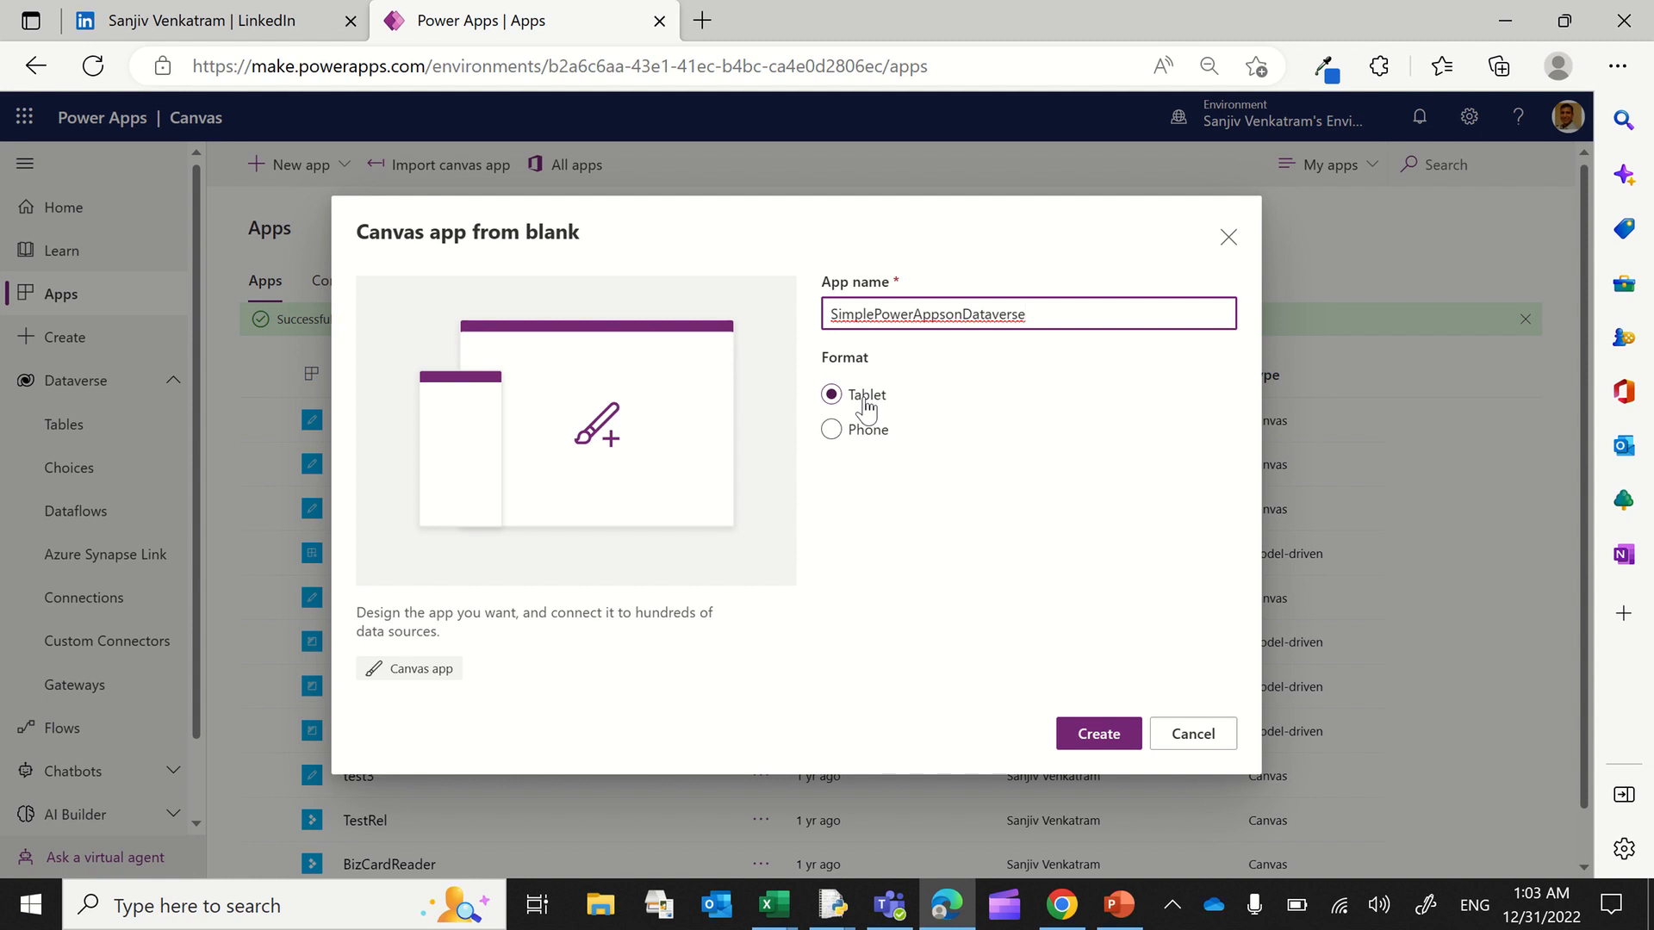
pyautogui.click(1093, 734)
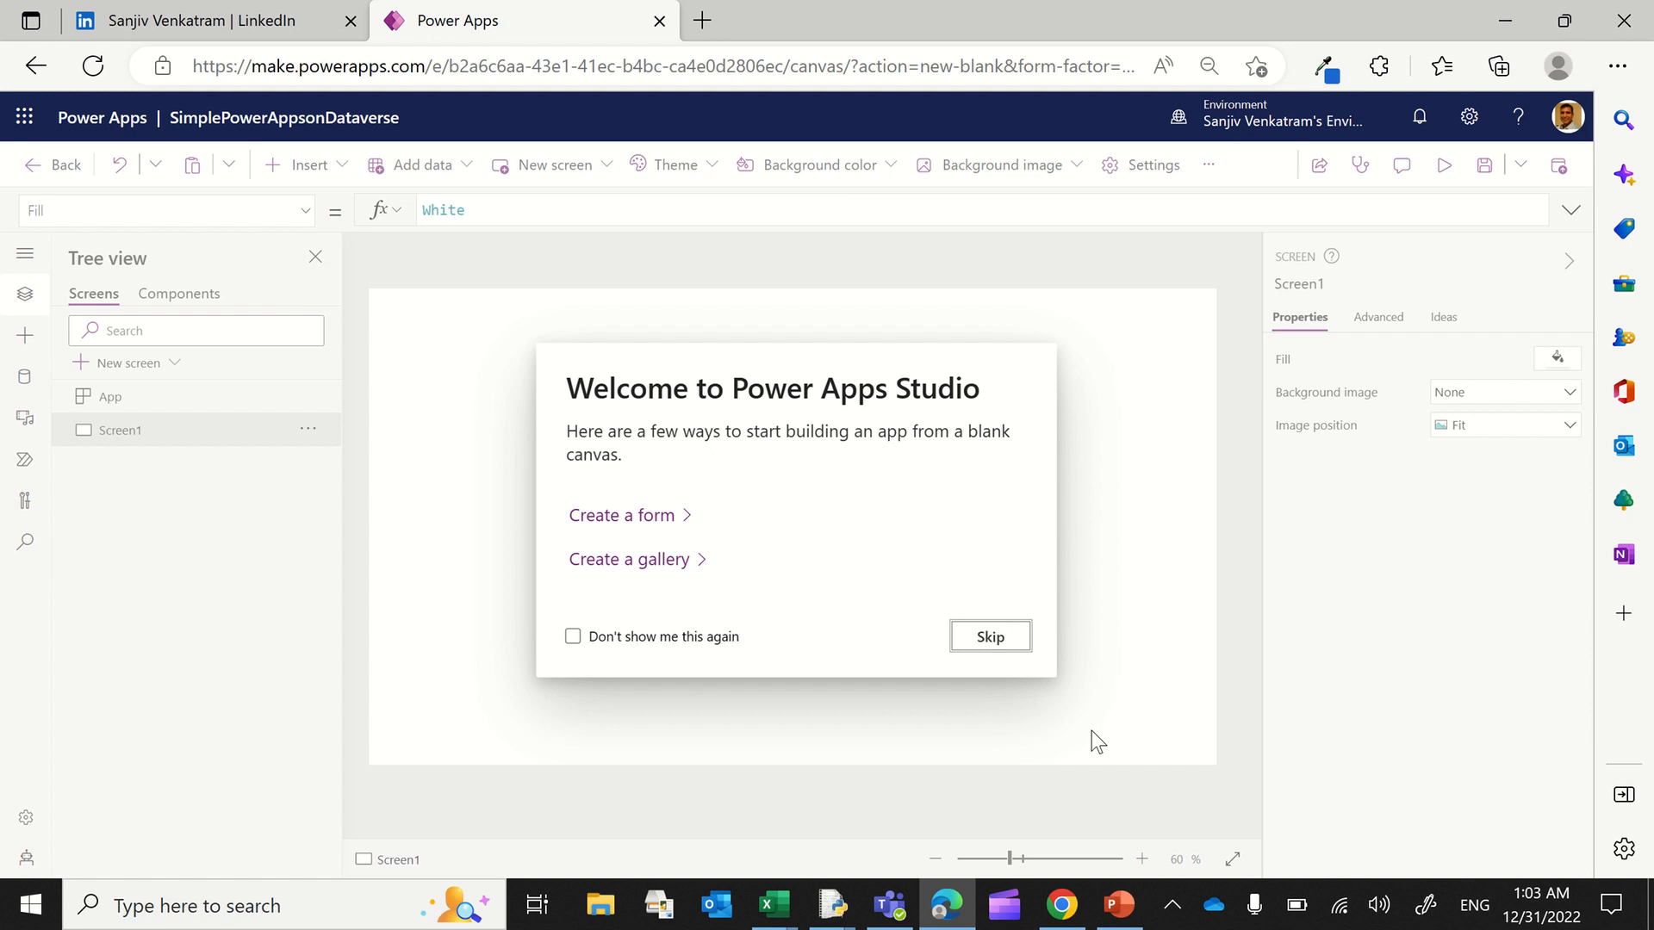
pyautogui.click(997, 636)
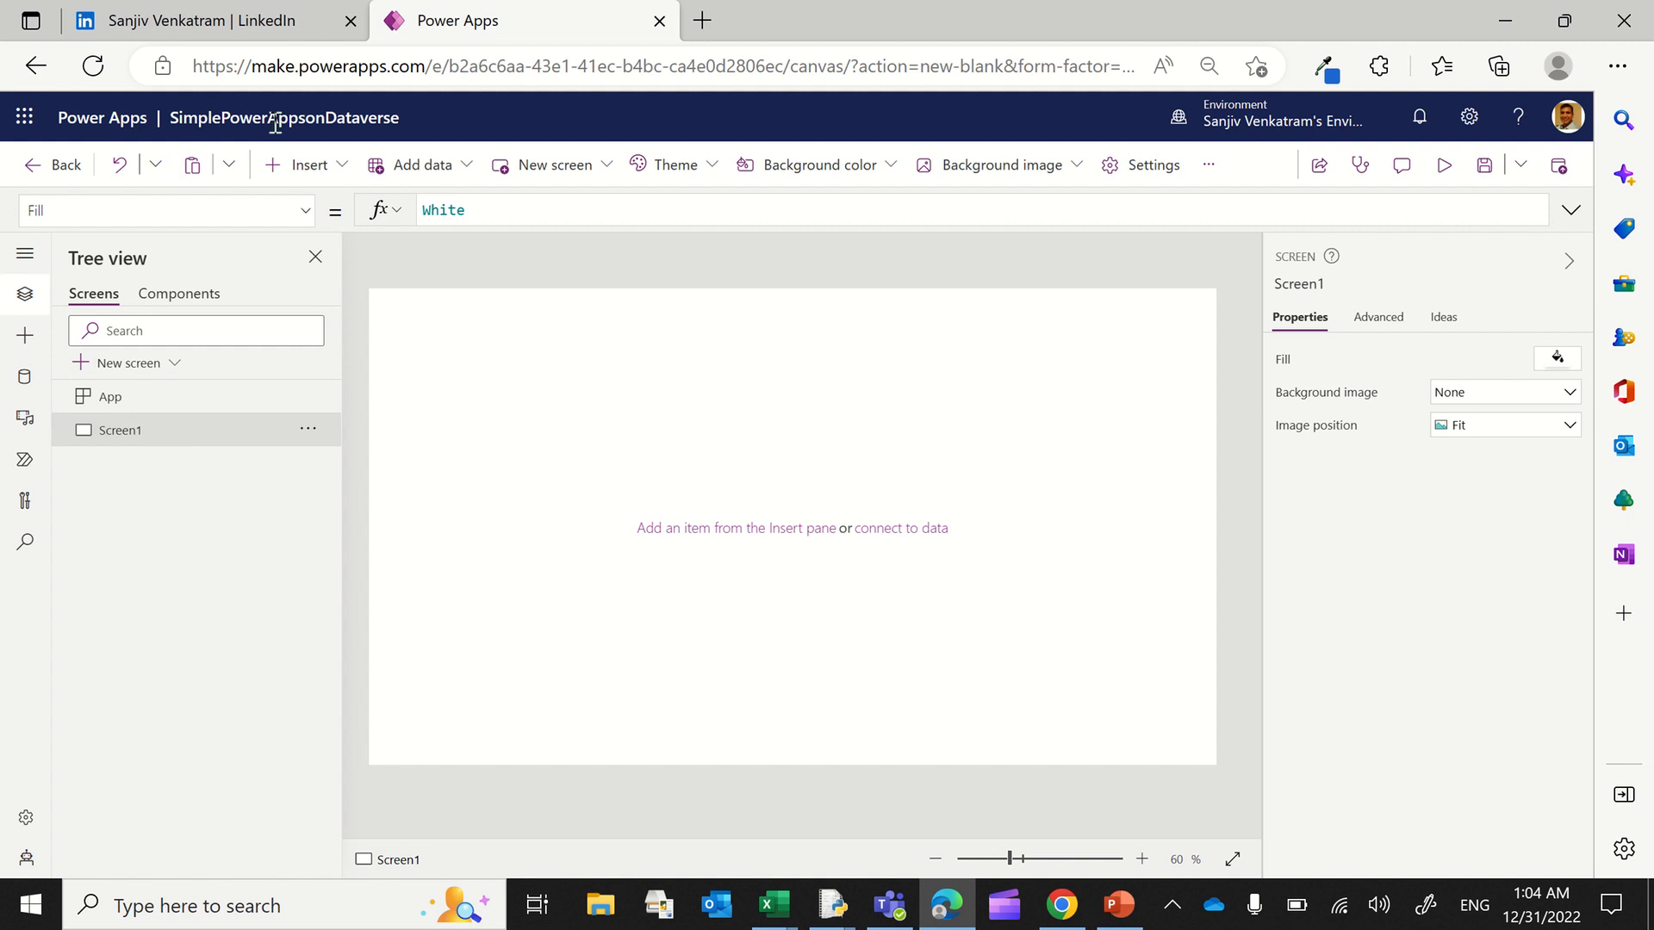
# Step: Insert a text label at the top of Screen1, spanning the full width at about 1366 by 91
pyautogui.click(305, 164)
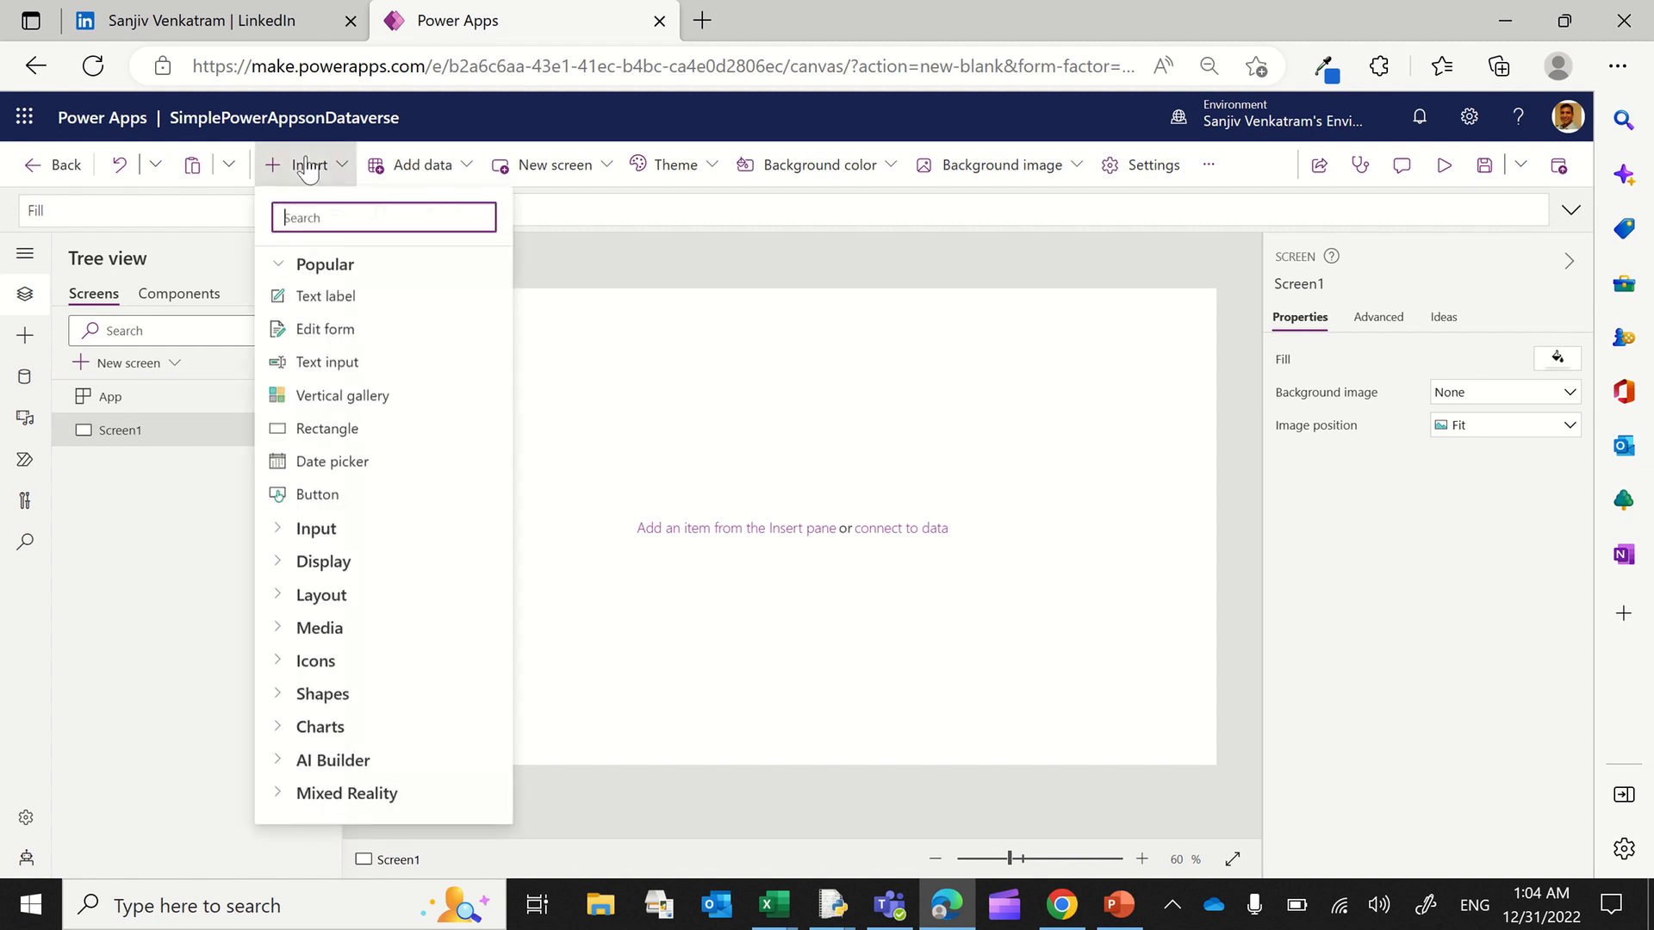
pyautogui.click(361, 301)
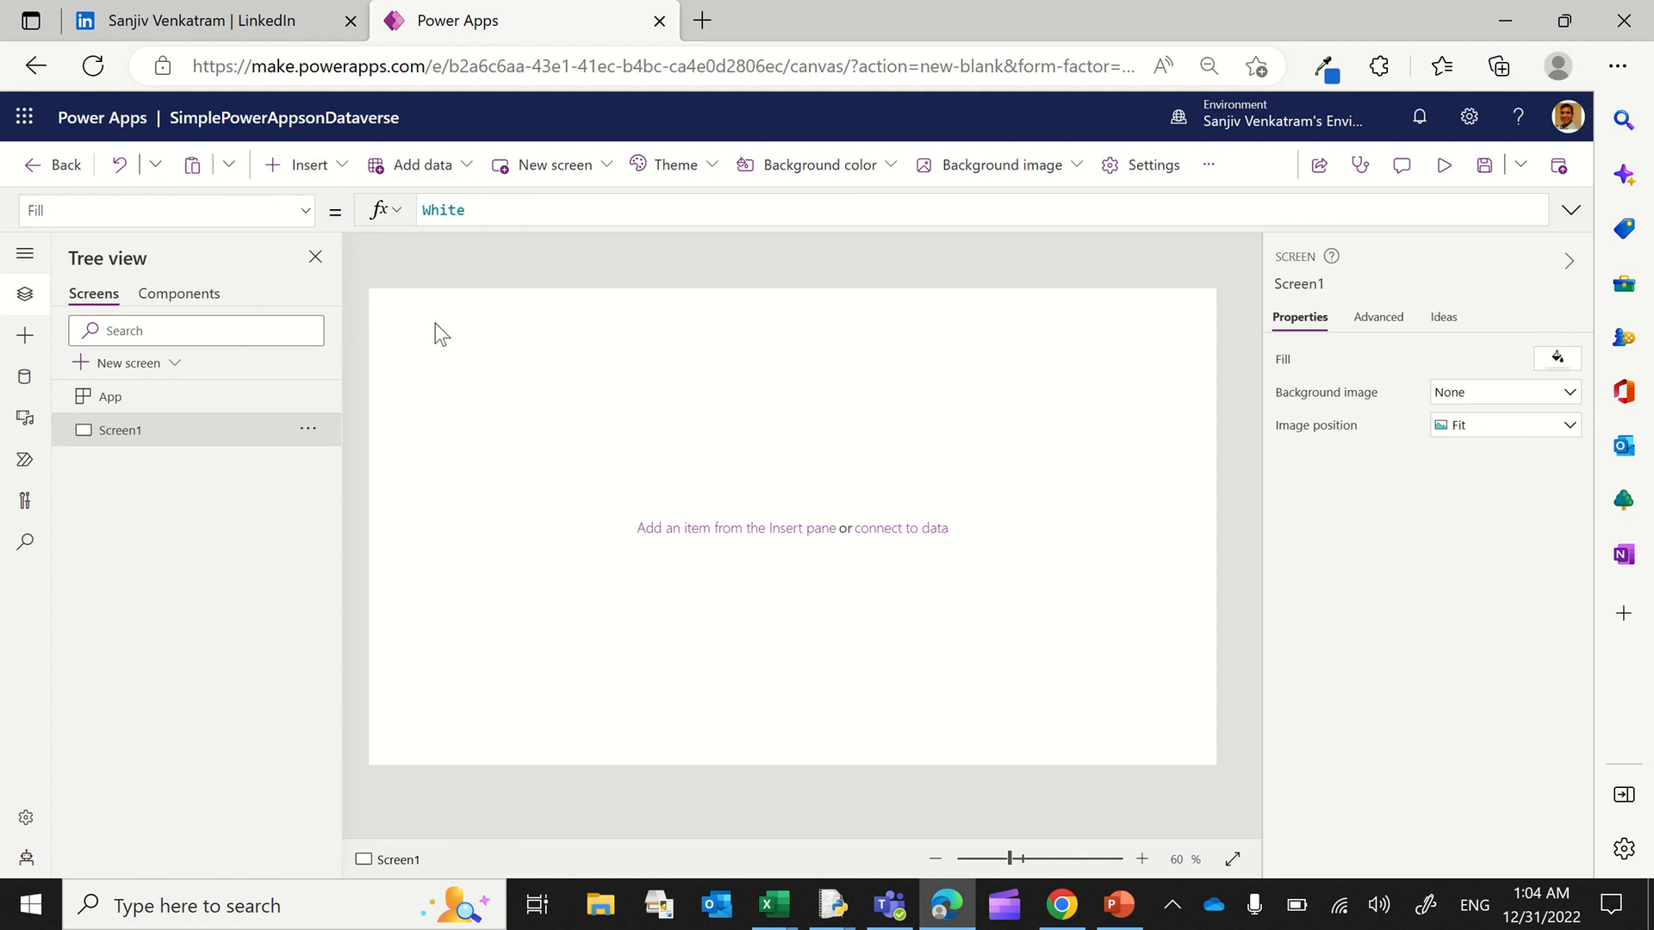
pyautogui.moveTo(433, 324); pyautogui.dragTo(1238, 343)
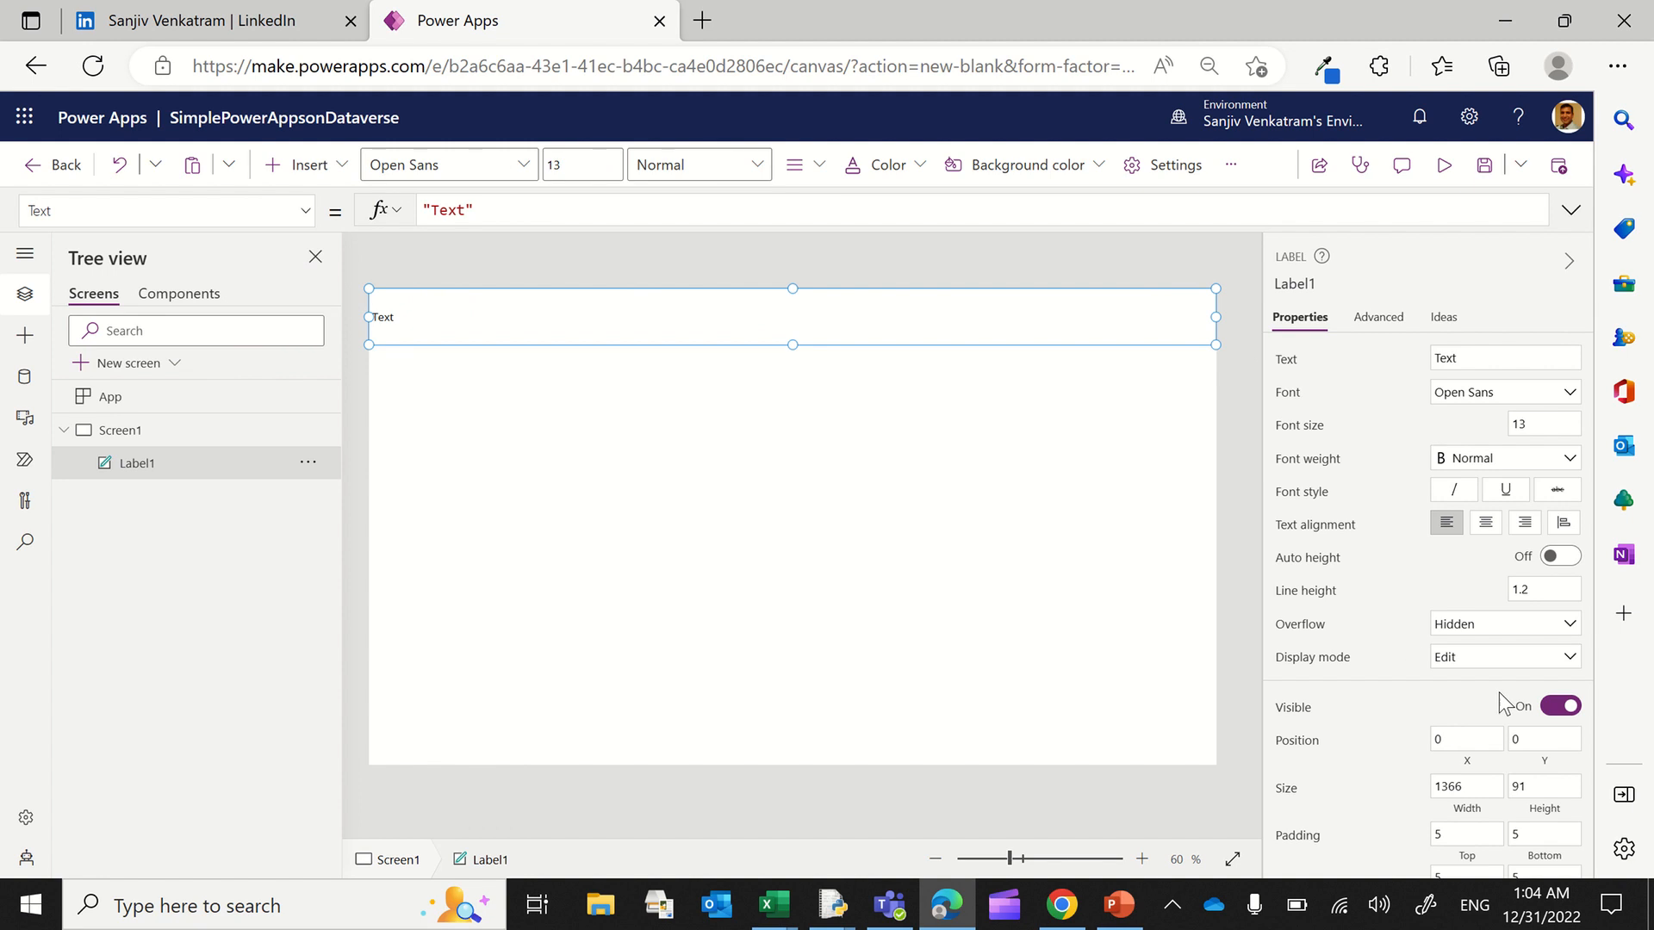
# Step: Set the label's height to 100
pyautogui.doubleClick(1543, 786)
pyautogui.write('100')
pyautogui.scroll(-1, 1463, 738)
pyautogui.scroll(1, 1464, 738)
pyautogui.scroll(1, 1463, 738)
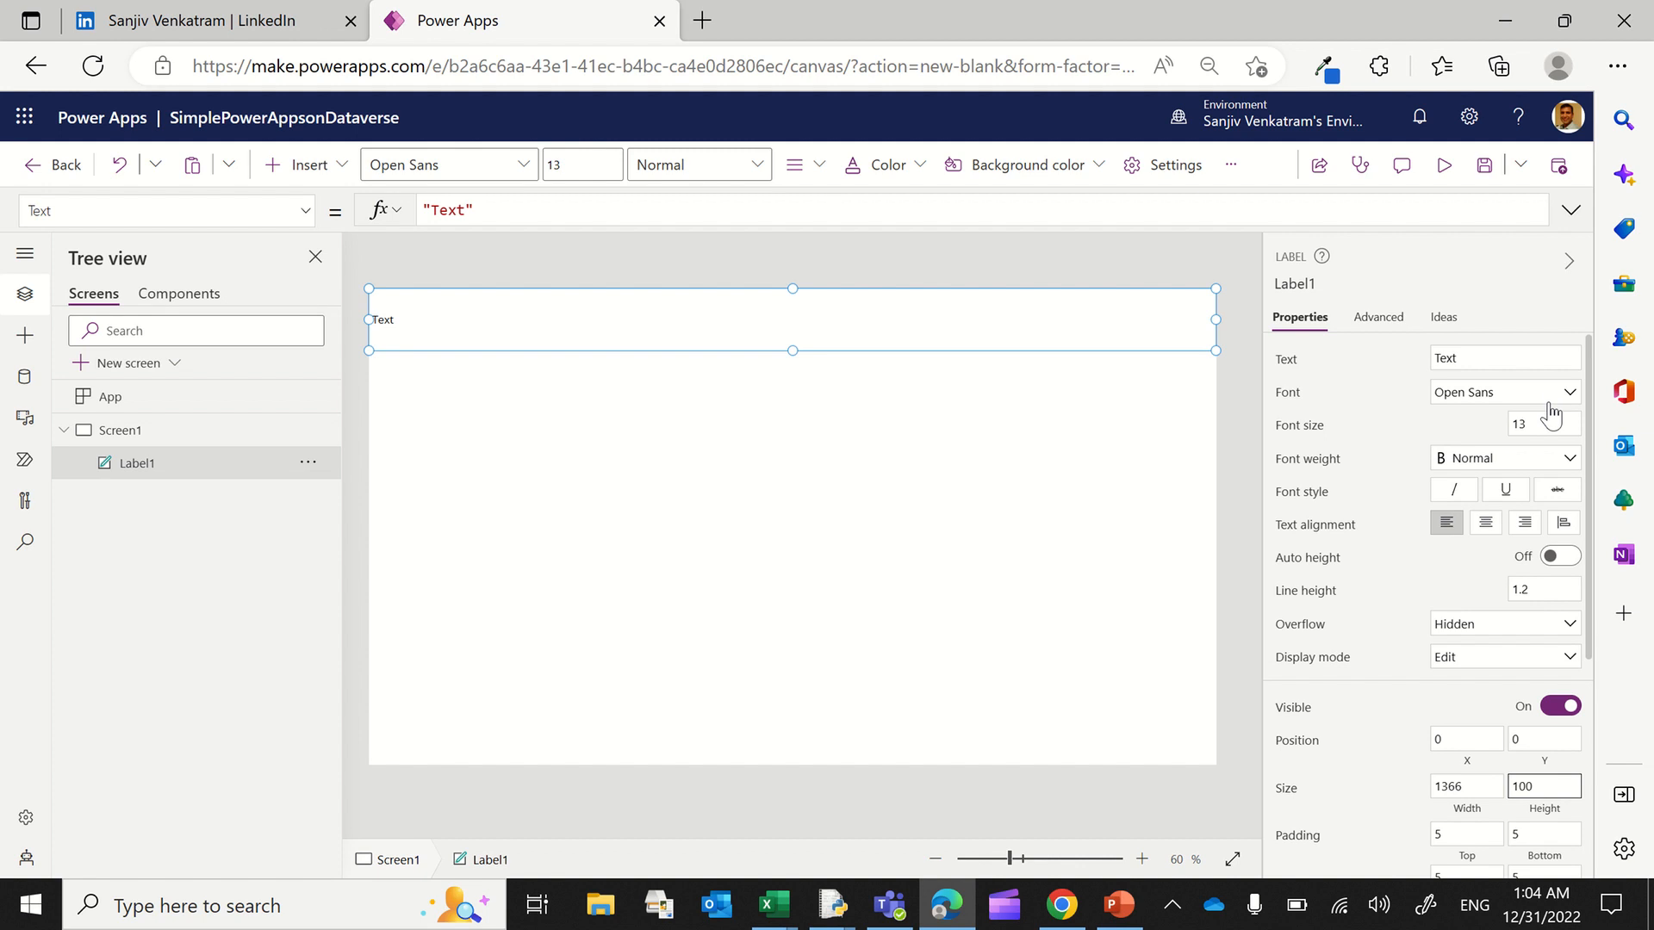
# Step: Set the top label's font size to 28 and centre its text
pyautogui.doubleClick(1542, 420)
pyautogui.write('245')
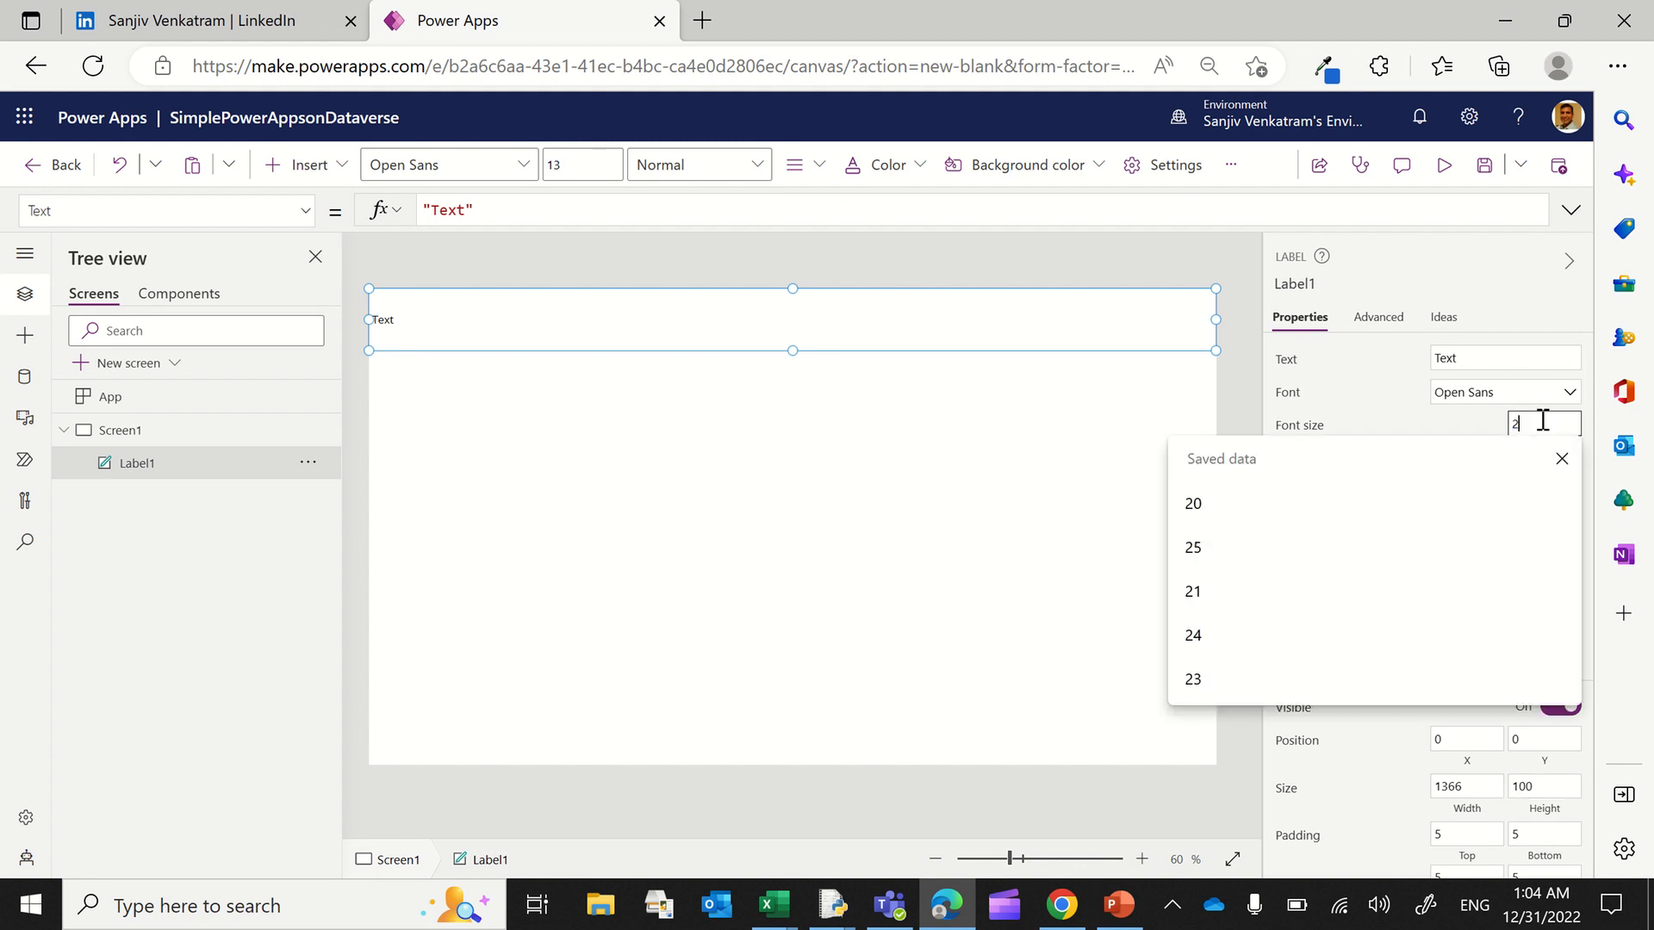
pyautogui.press('BackSpace')
pyautogui.press('BackSpace')
pyautogui.press('BackSpace')
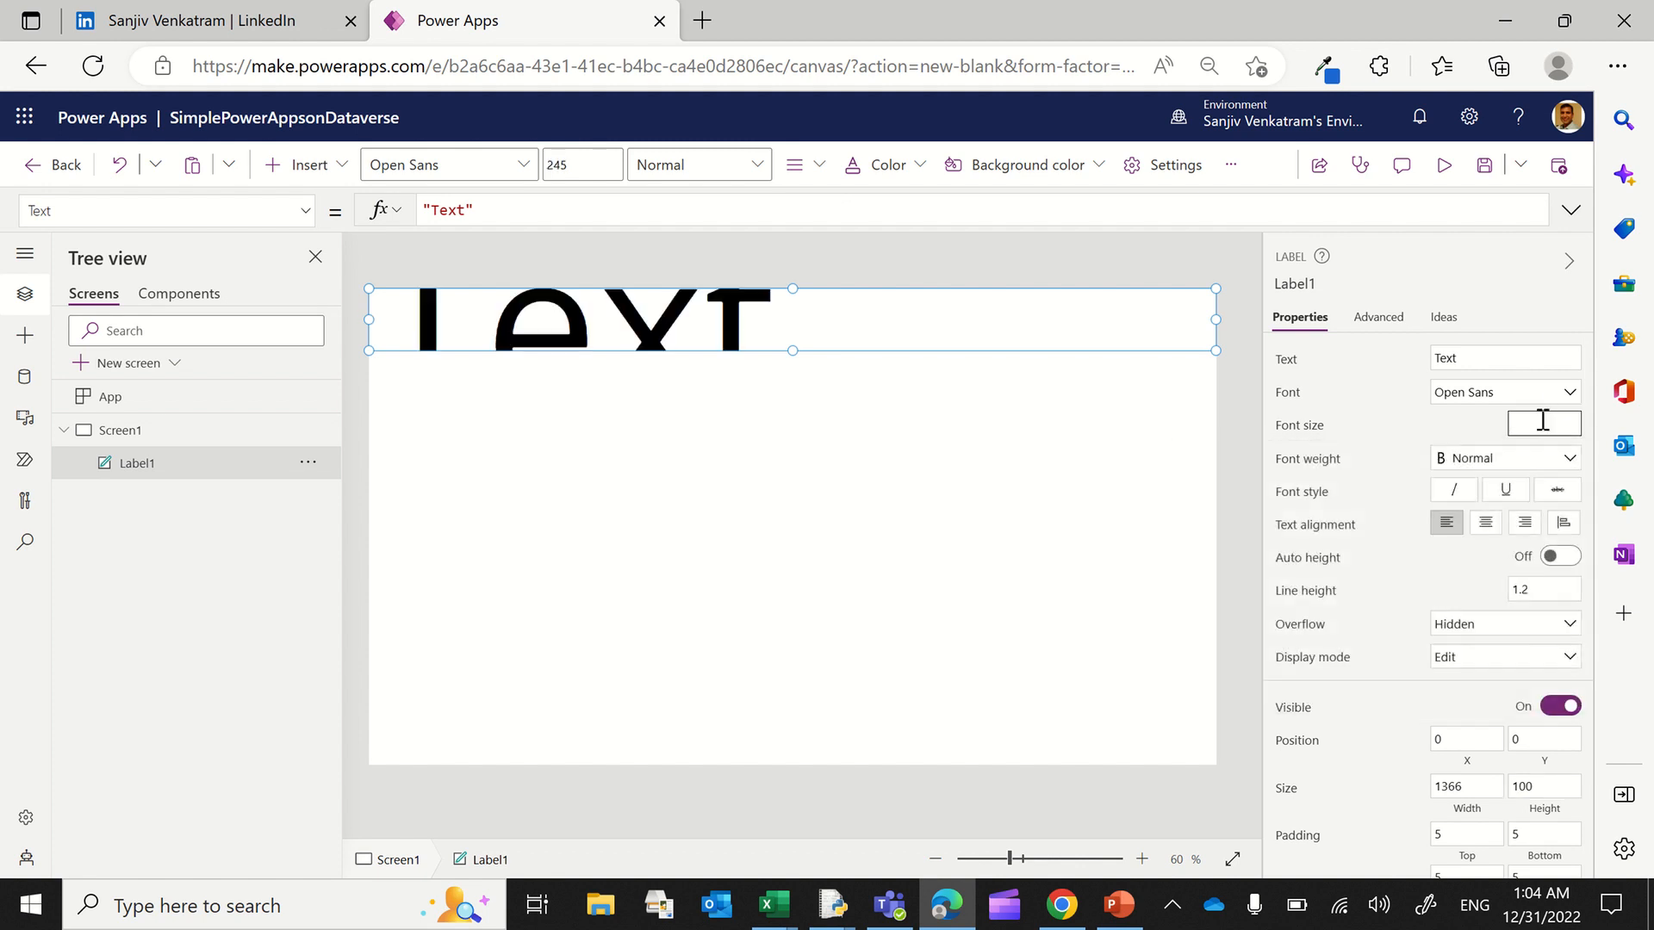
pyautogui.write('28')
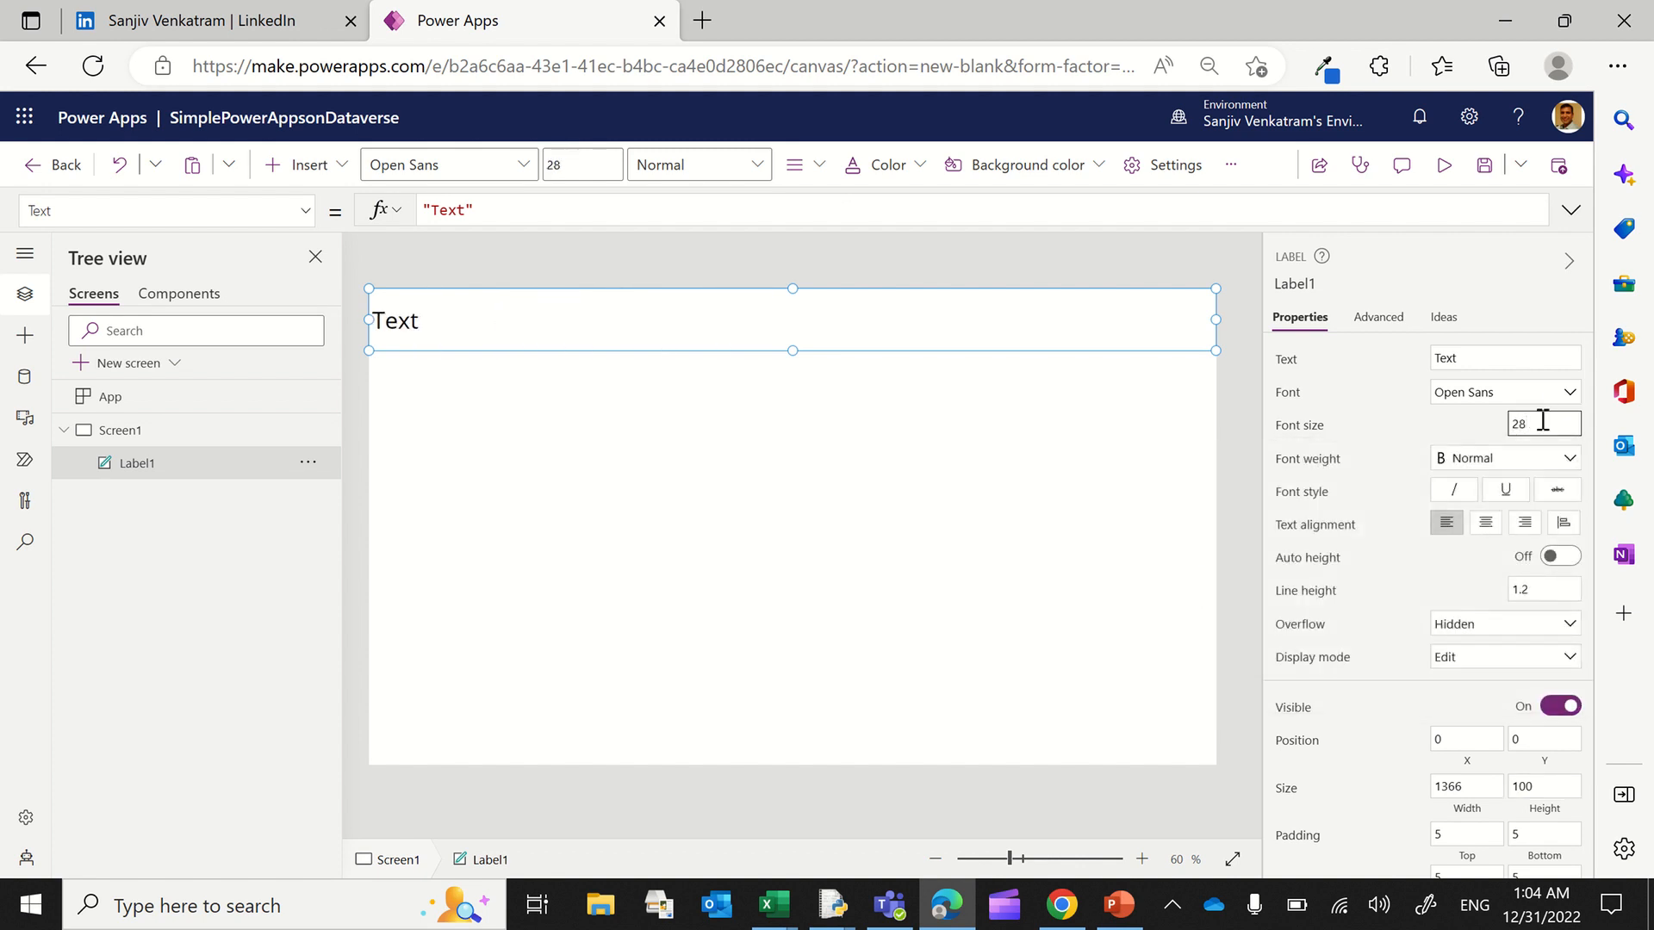
pyautogui.click(1486, 523)
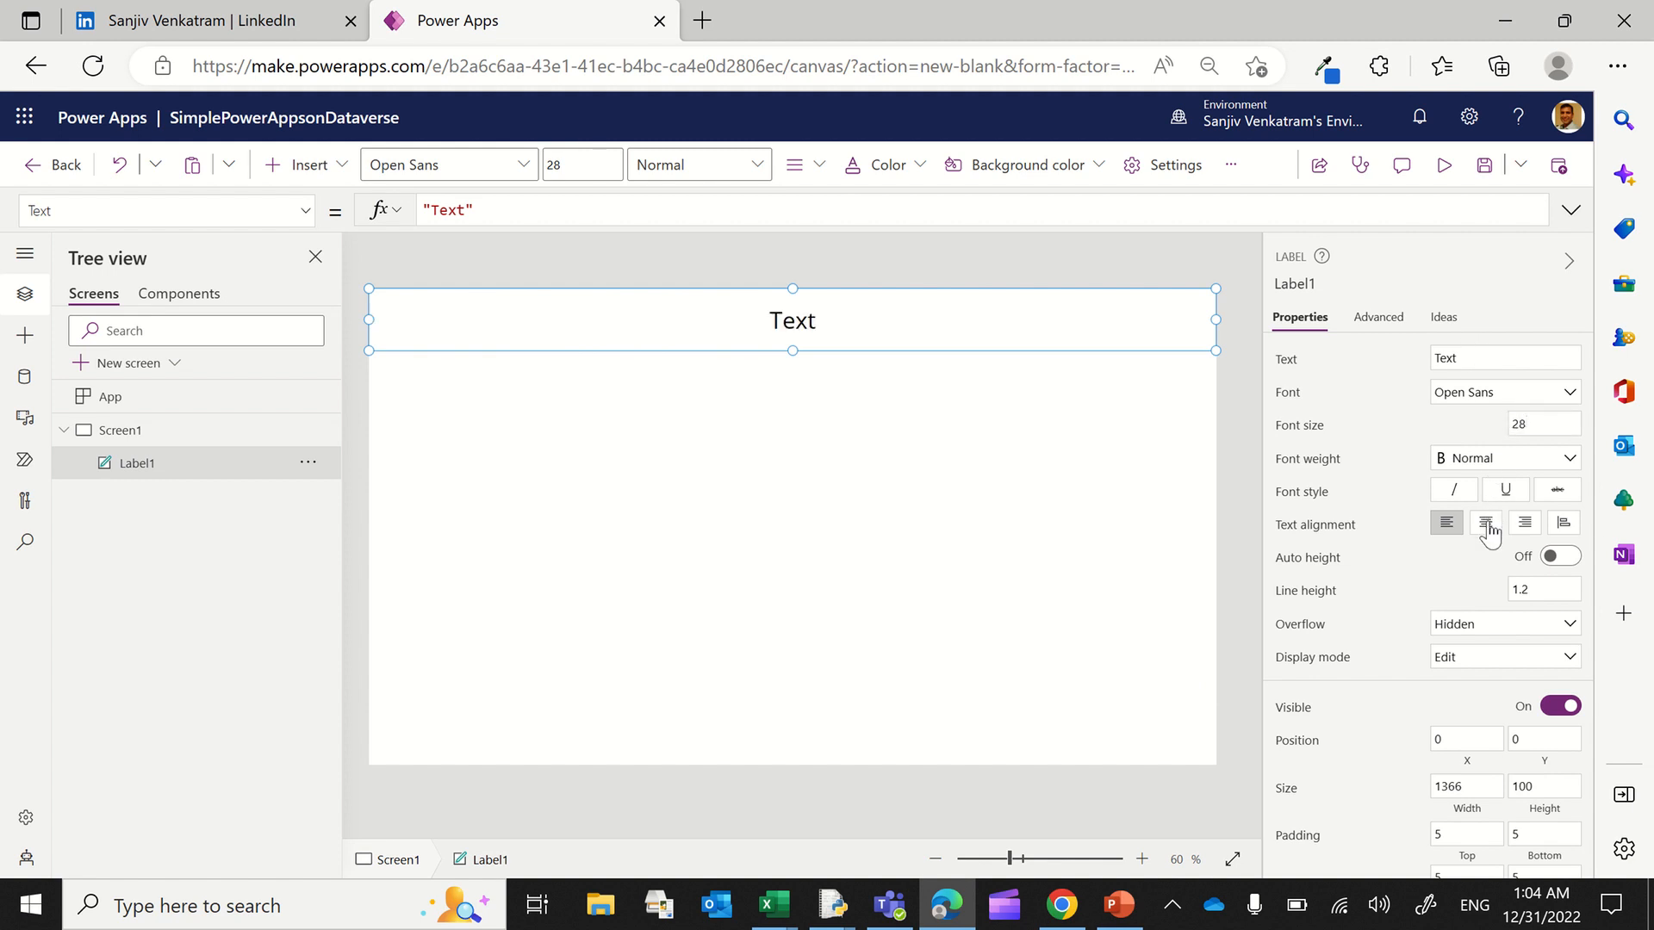
# Step: Change the top label's text to "My First Simple Application"
pyautogui.click(1487, 359)
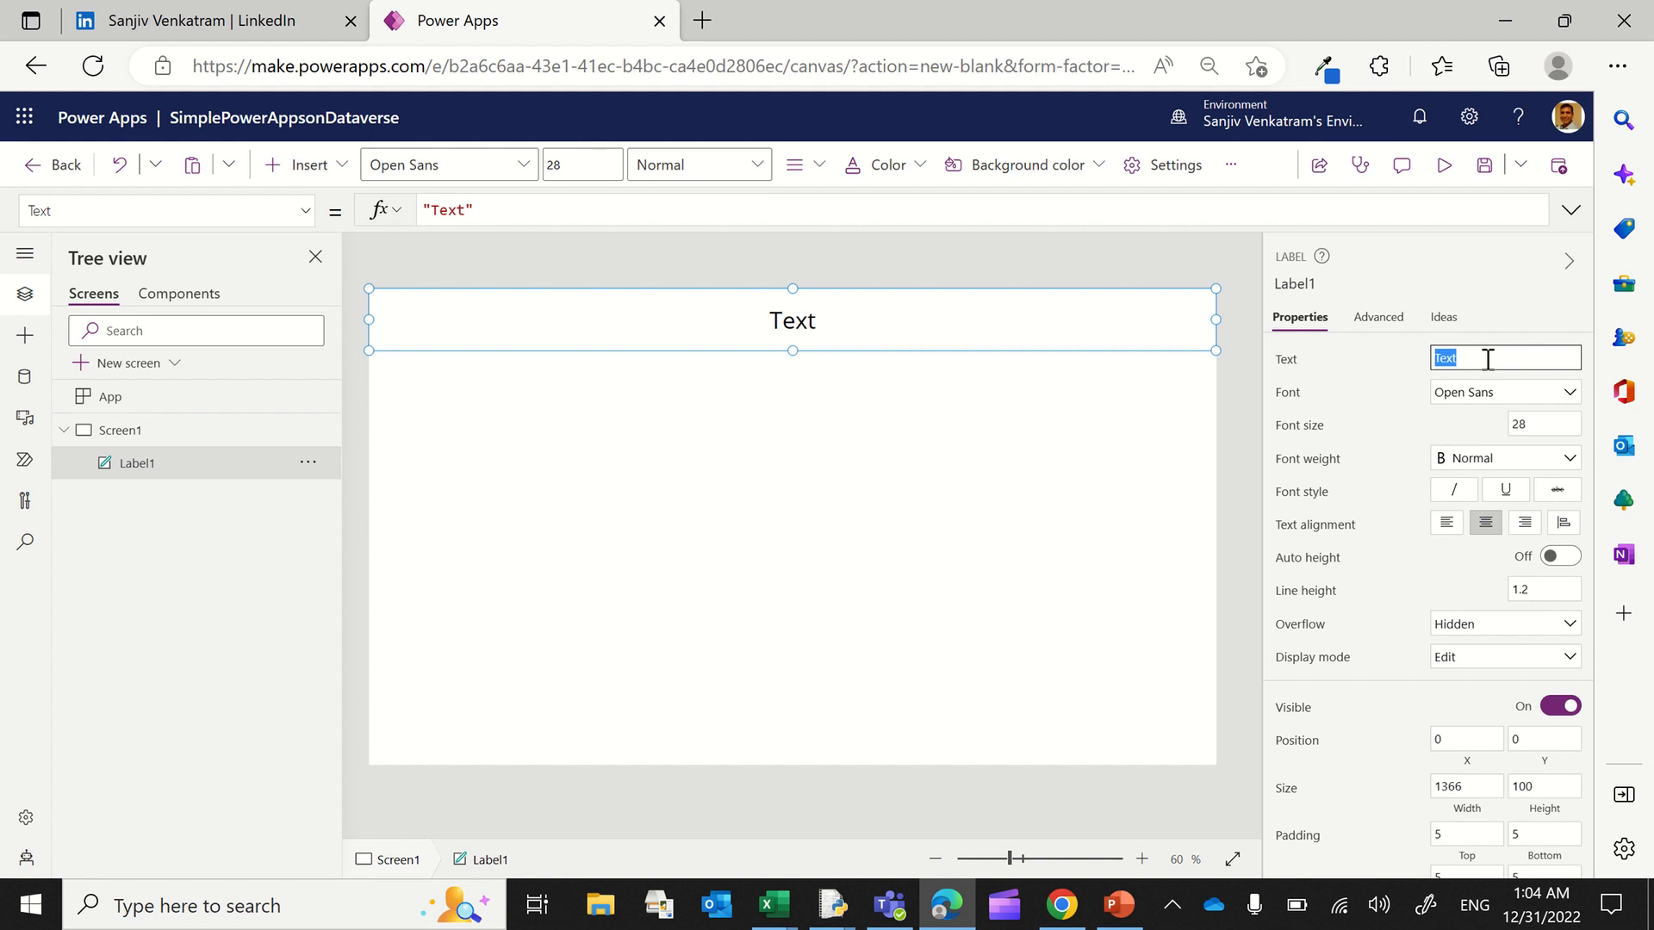
pyautogui.write('My First Simple Application')
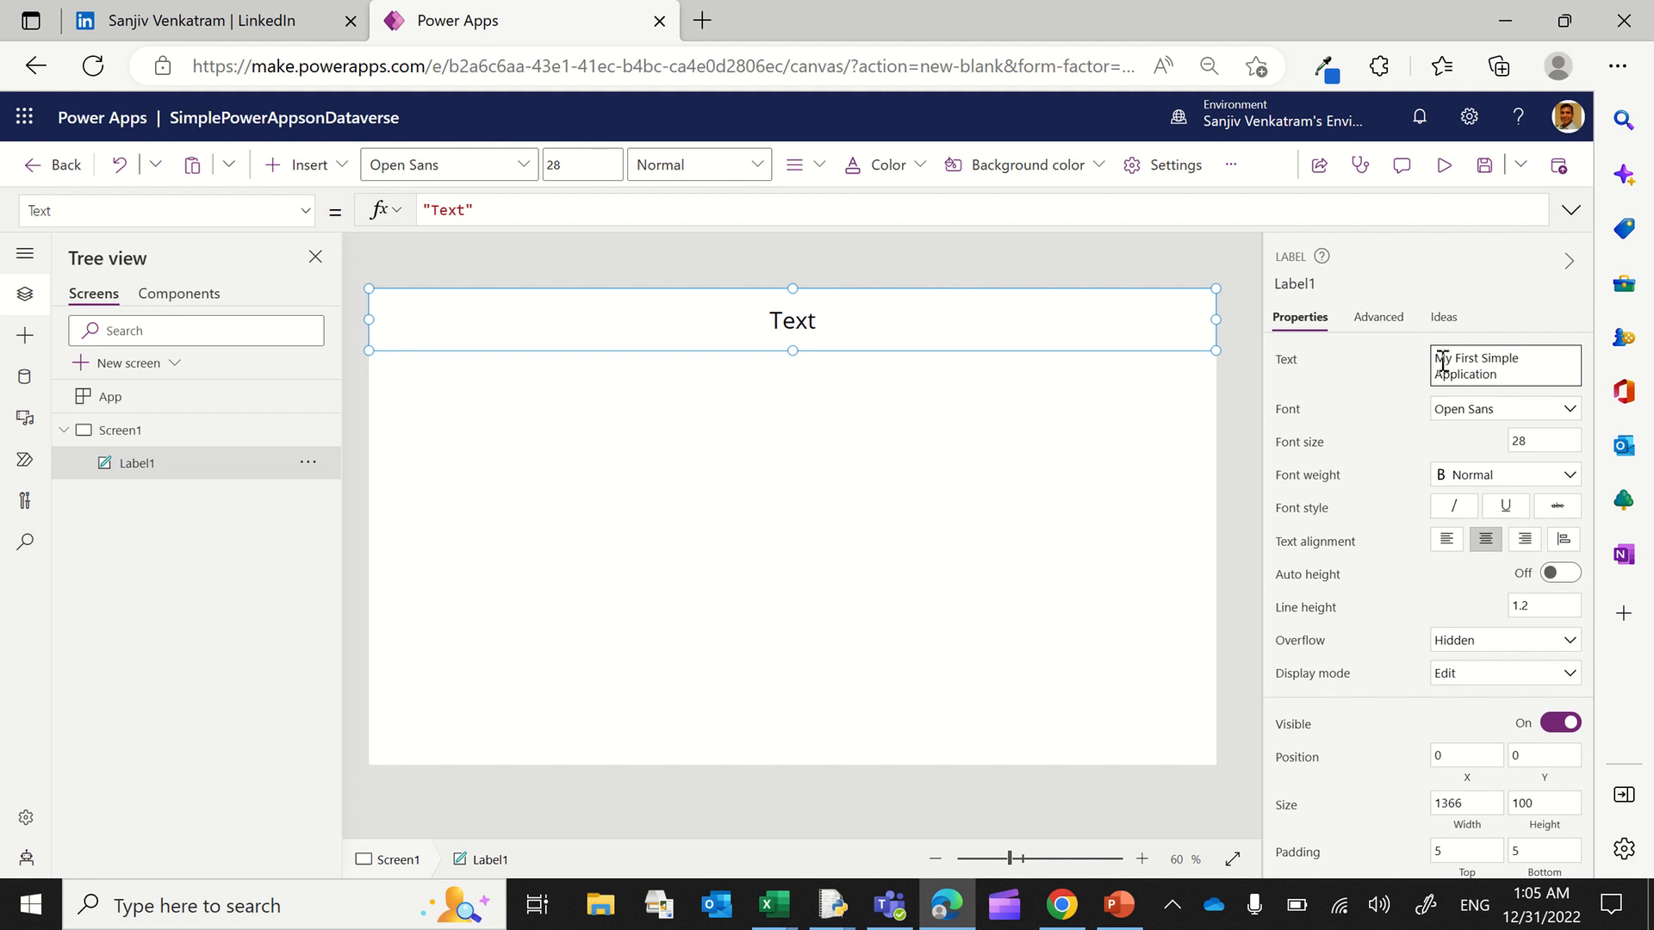
pyautogui.click(1406, 377)
# Step: Give the header label a dark blue fill from the theme colours and make its text white
pyautogui.scroll(-5, 1405, 478)
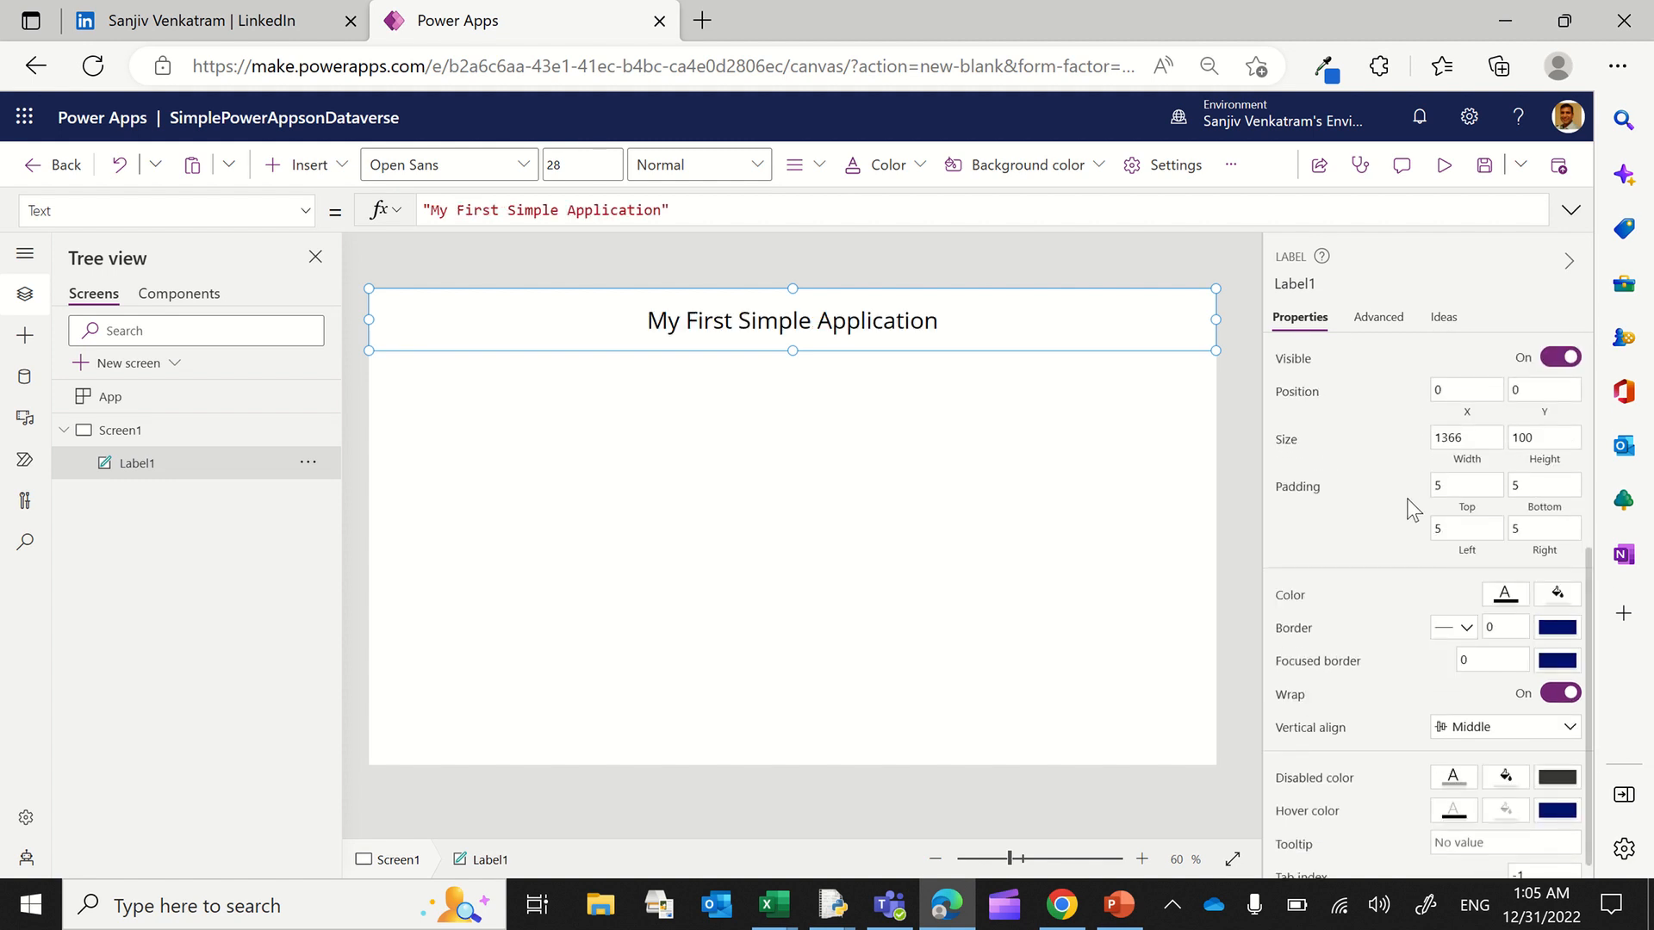
pyautogui.click(1557, 592)
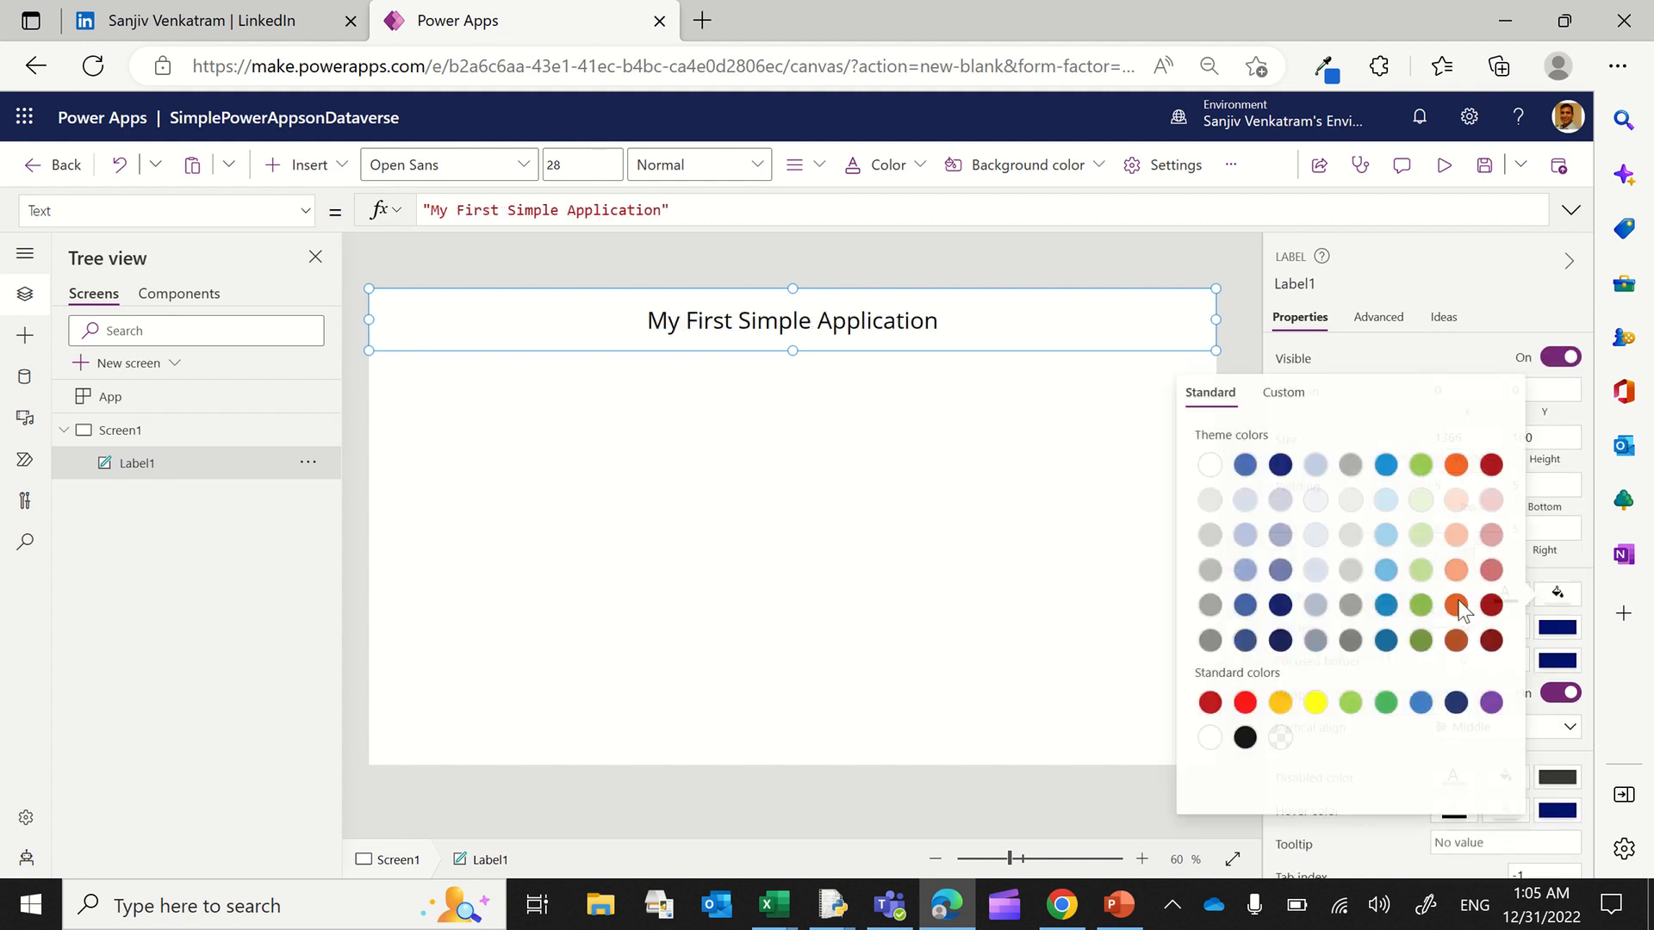
pyautogui.click(1243, 641)
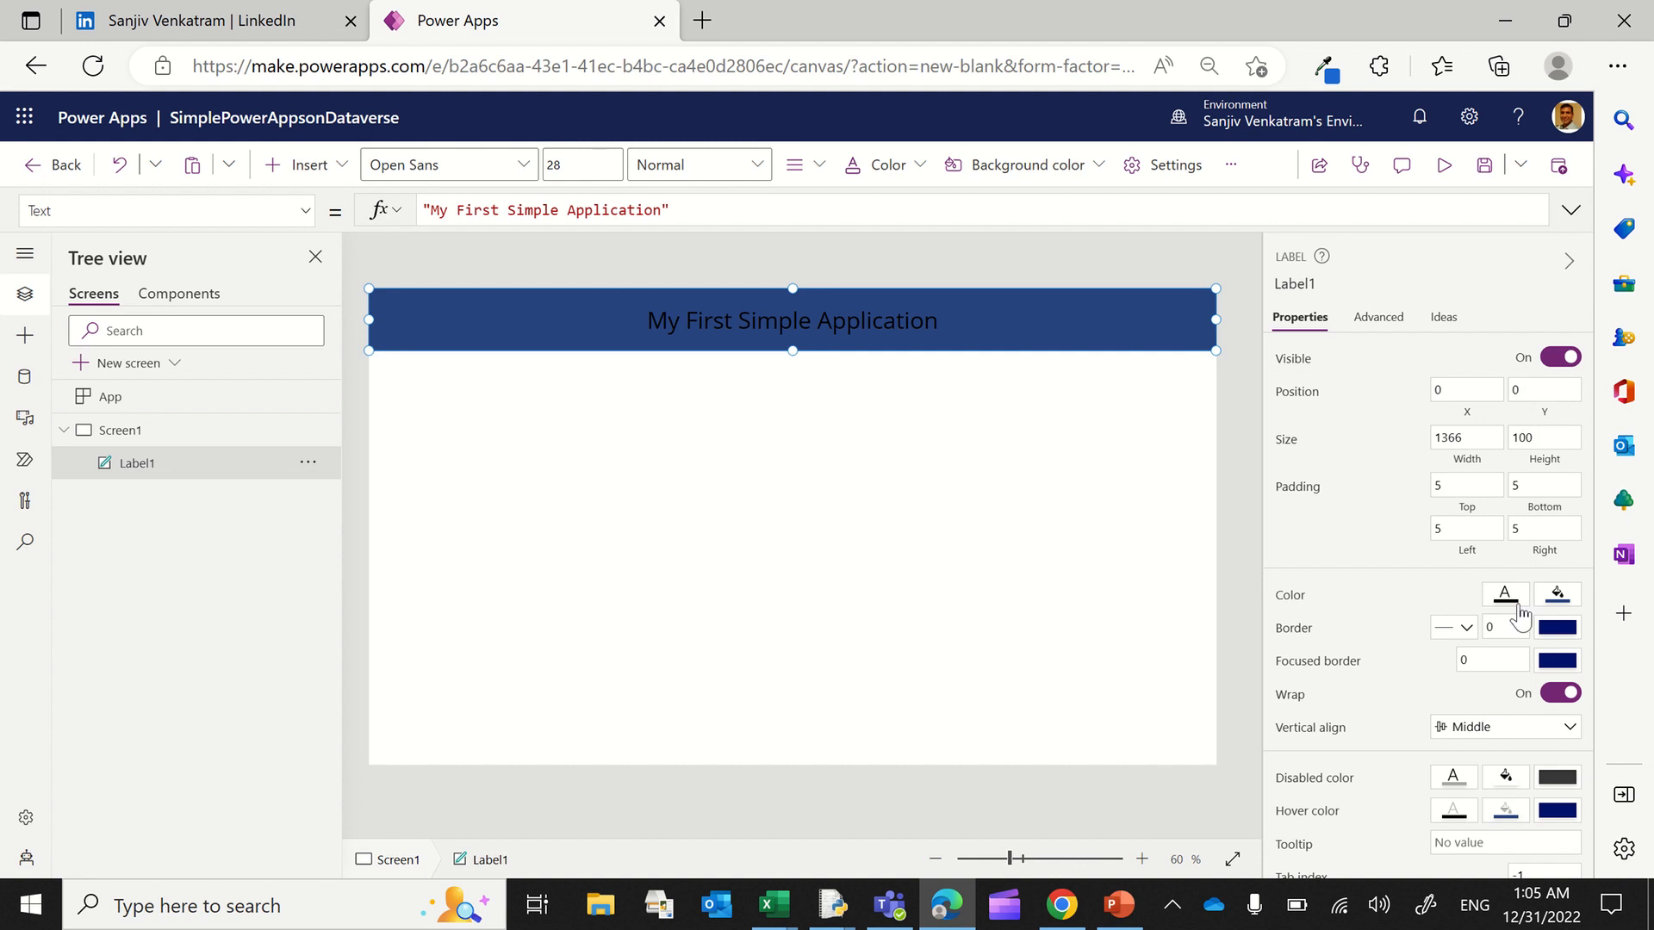
pyautogui.click(1507, 596)
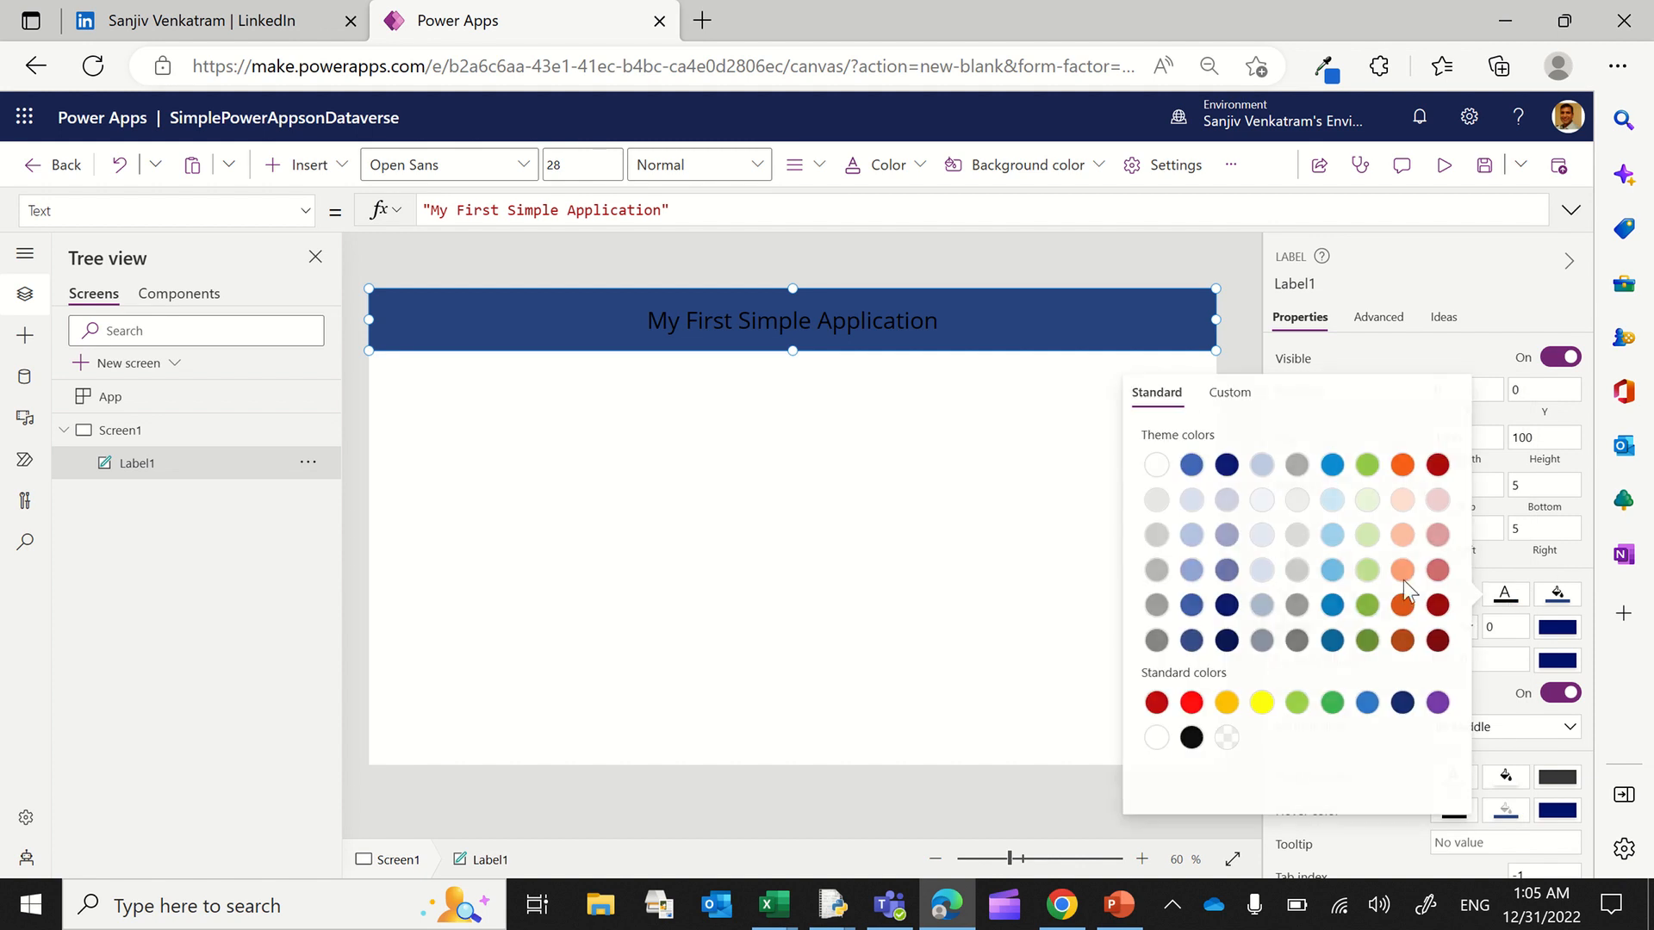
pyautogui.click(1155, 466)
pyautogui.click(956, 422)
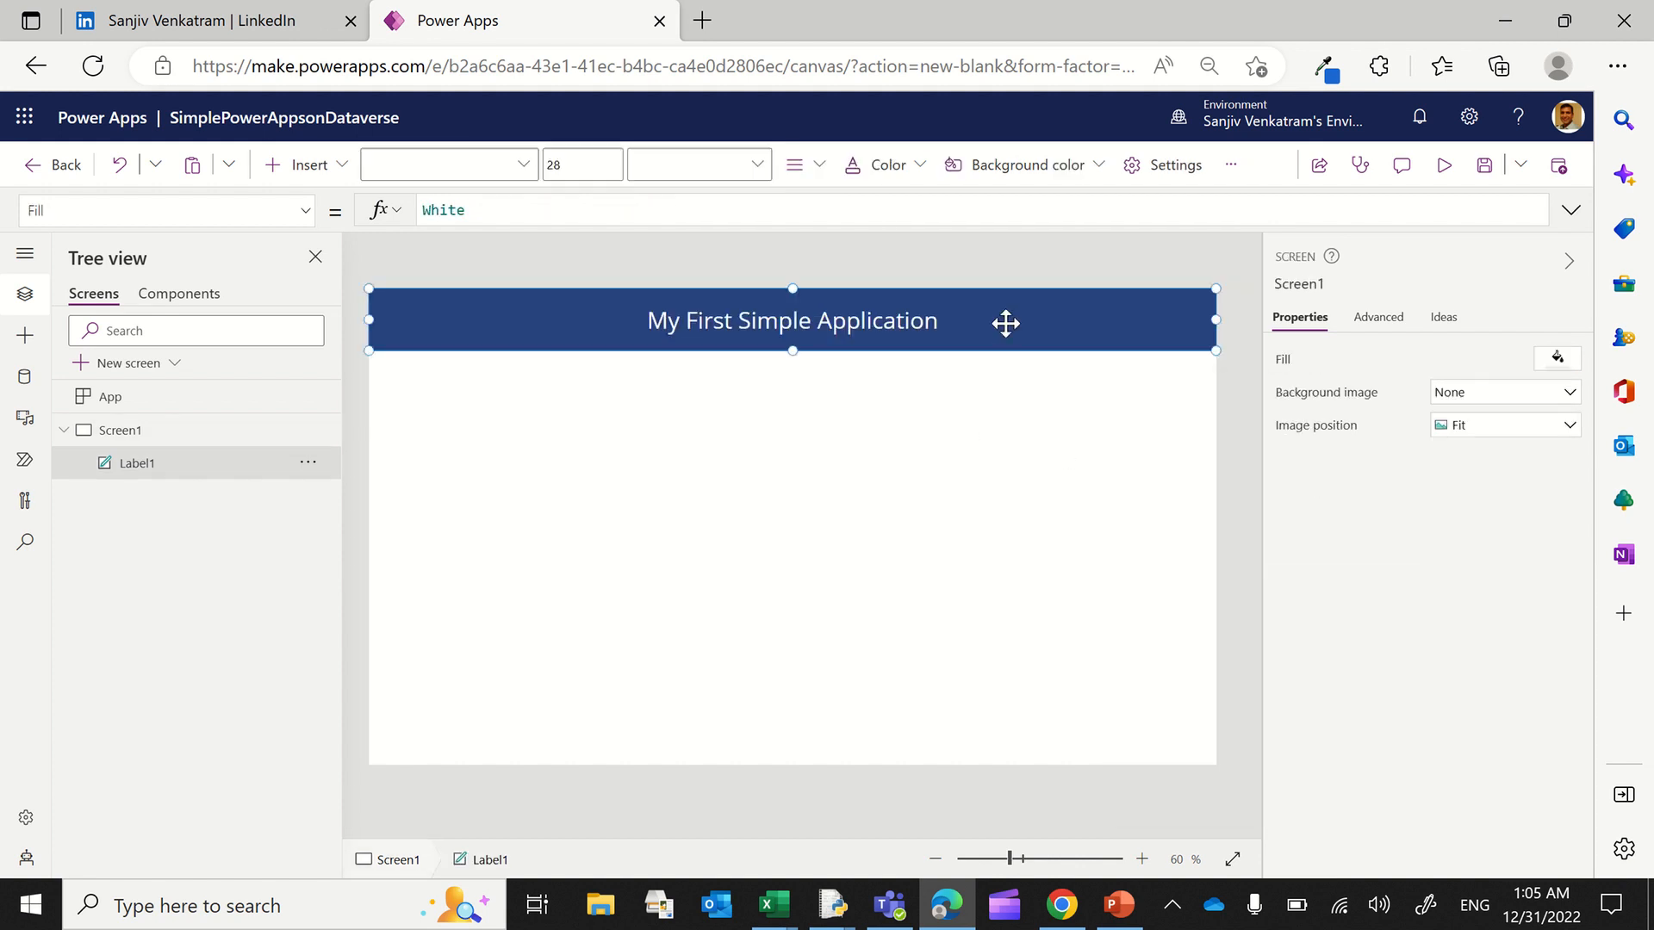
# Step: Duplicate the header label and place the copy at full width along the bottom edge of the screen
pyautogui.click(1005, 323)
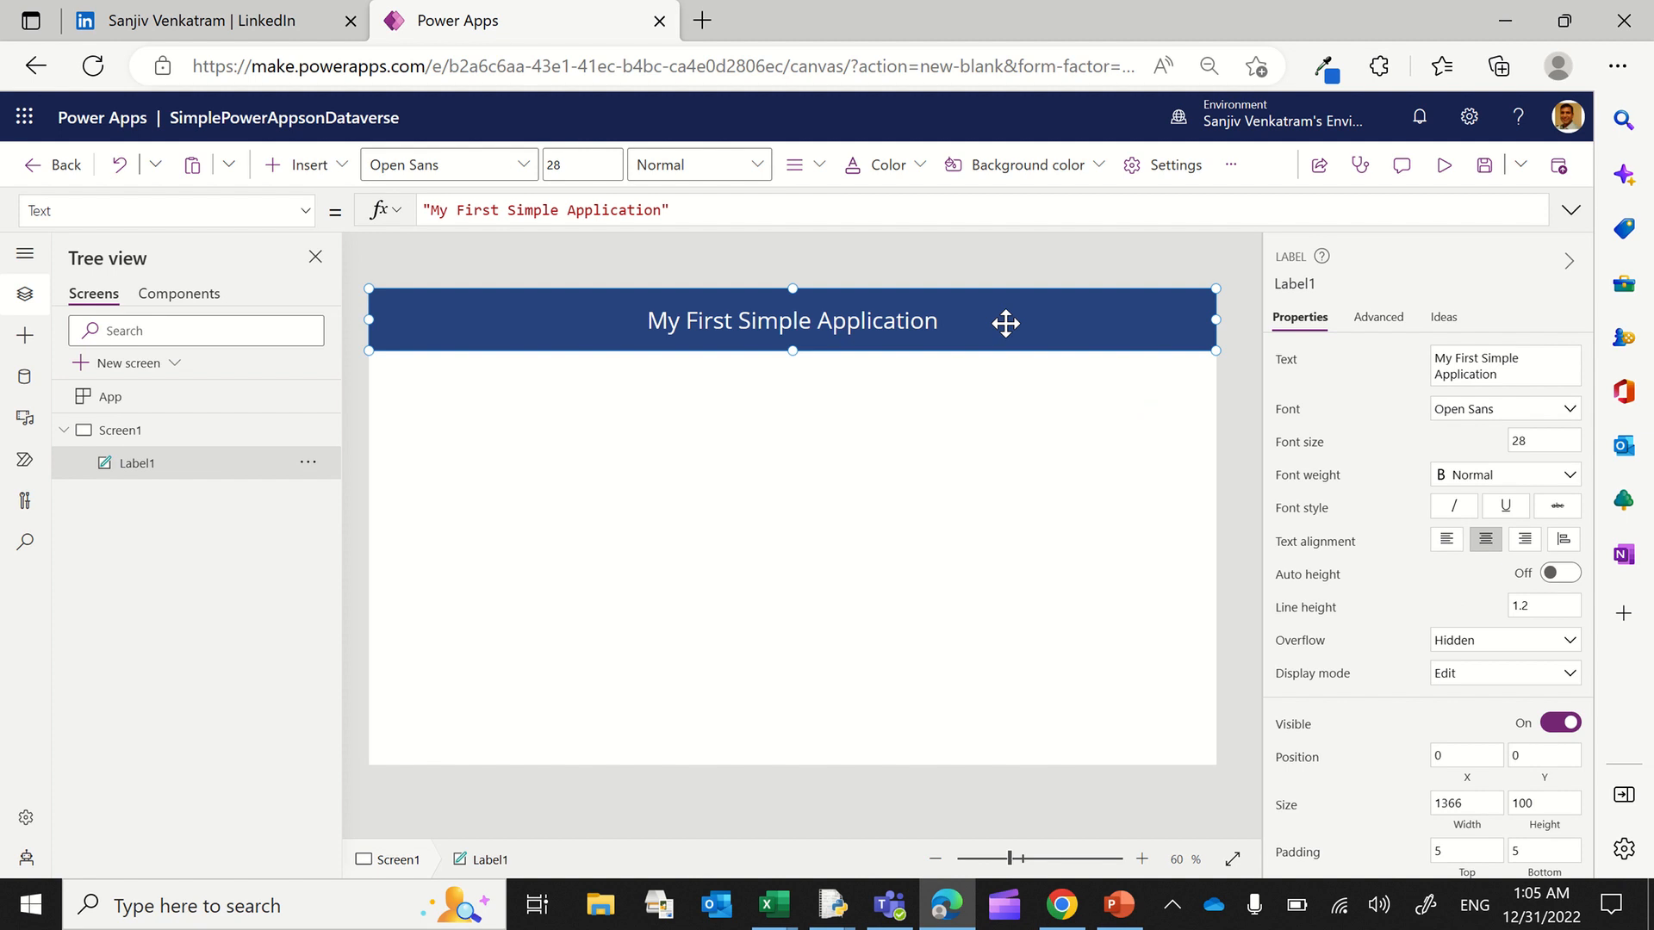
pyautogui.hotkey('ctrl', 'c')
pyautogui.hotkey('ctrl', 'v')
pyautogui.moveTo(1012, 325); pyautogui.dragTo(954, 869)
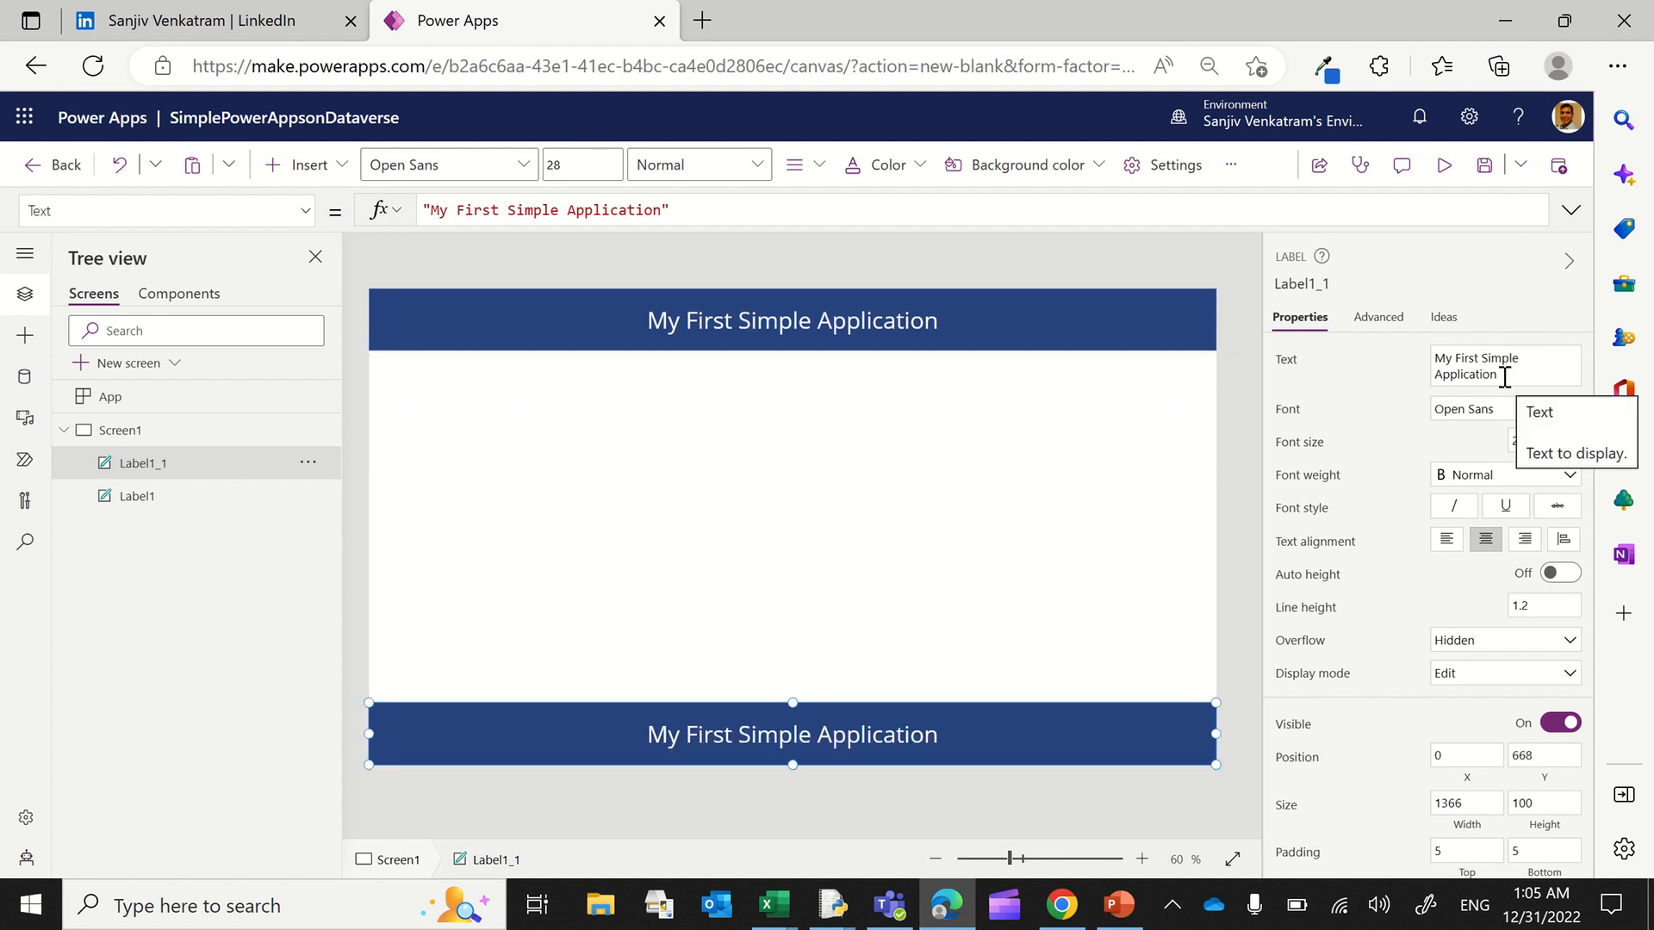
# Step: Clear the text of the copied bottom label and set its font size to 17
pyautogui.moveTo(1504, 376); pyautogui.dragTo(1349, 331)
pyautogui.press('BackSpace')
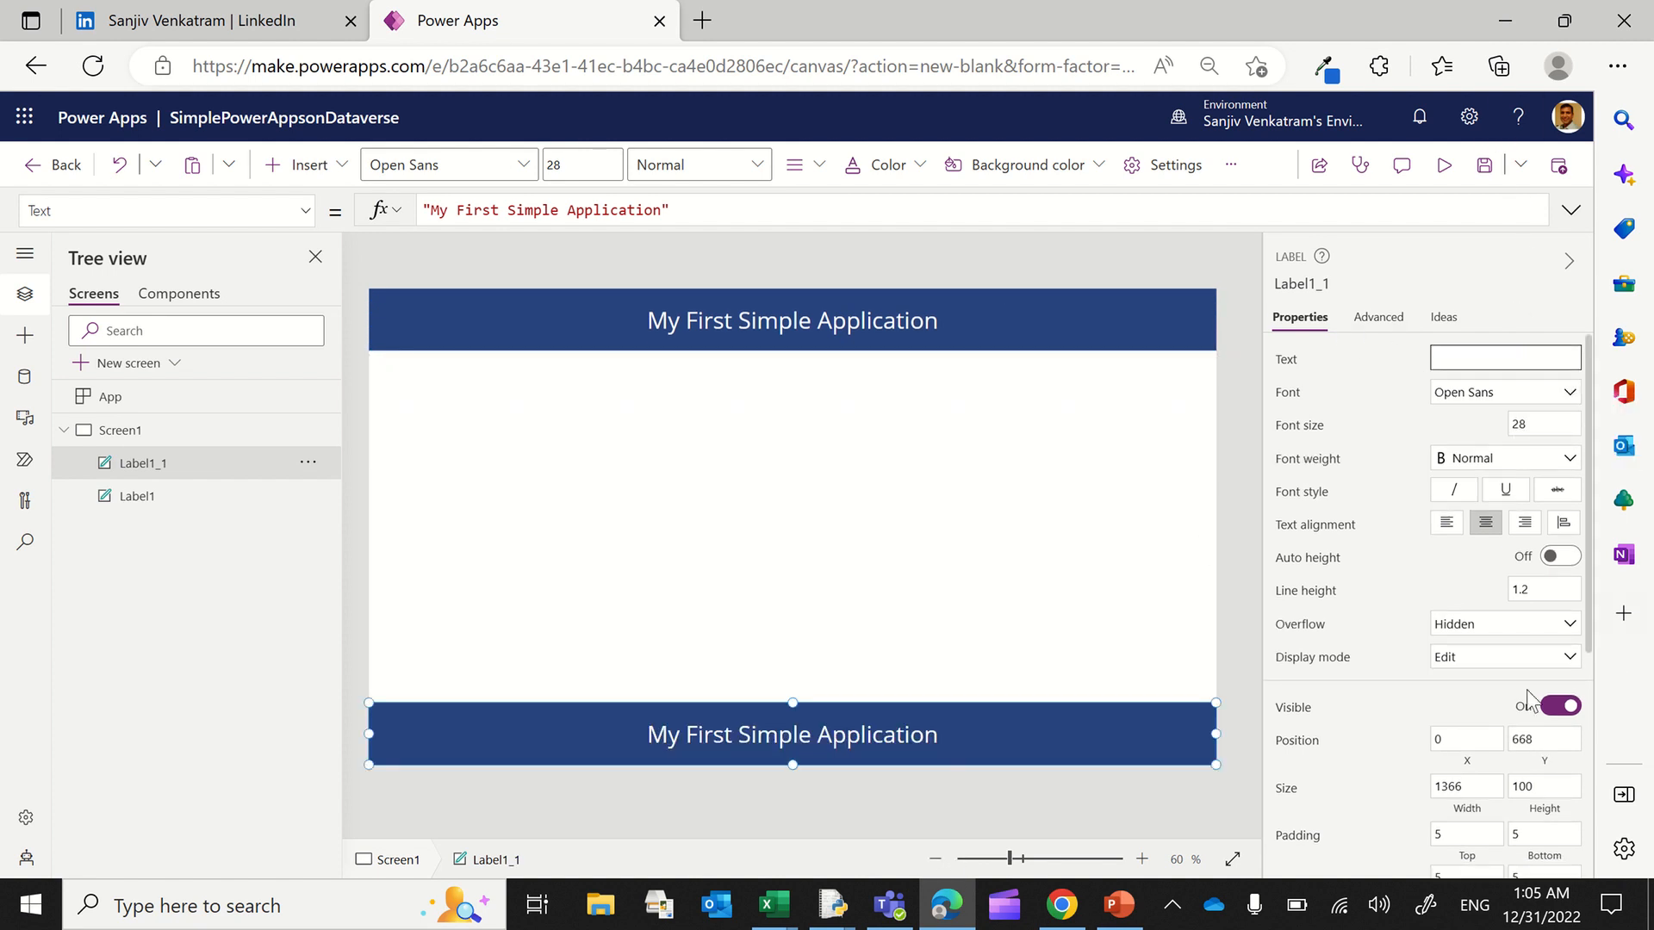
pyautogui.scroll(-3, 1510, 694)
pyautogui.scroll(3, 1511, 680)
pyautogui.doubleClick(1524, 422)
pyautogui.write('1')
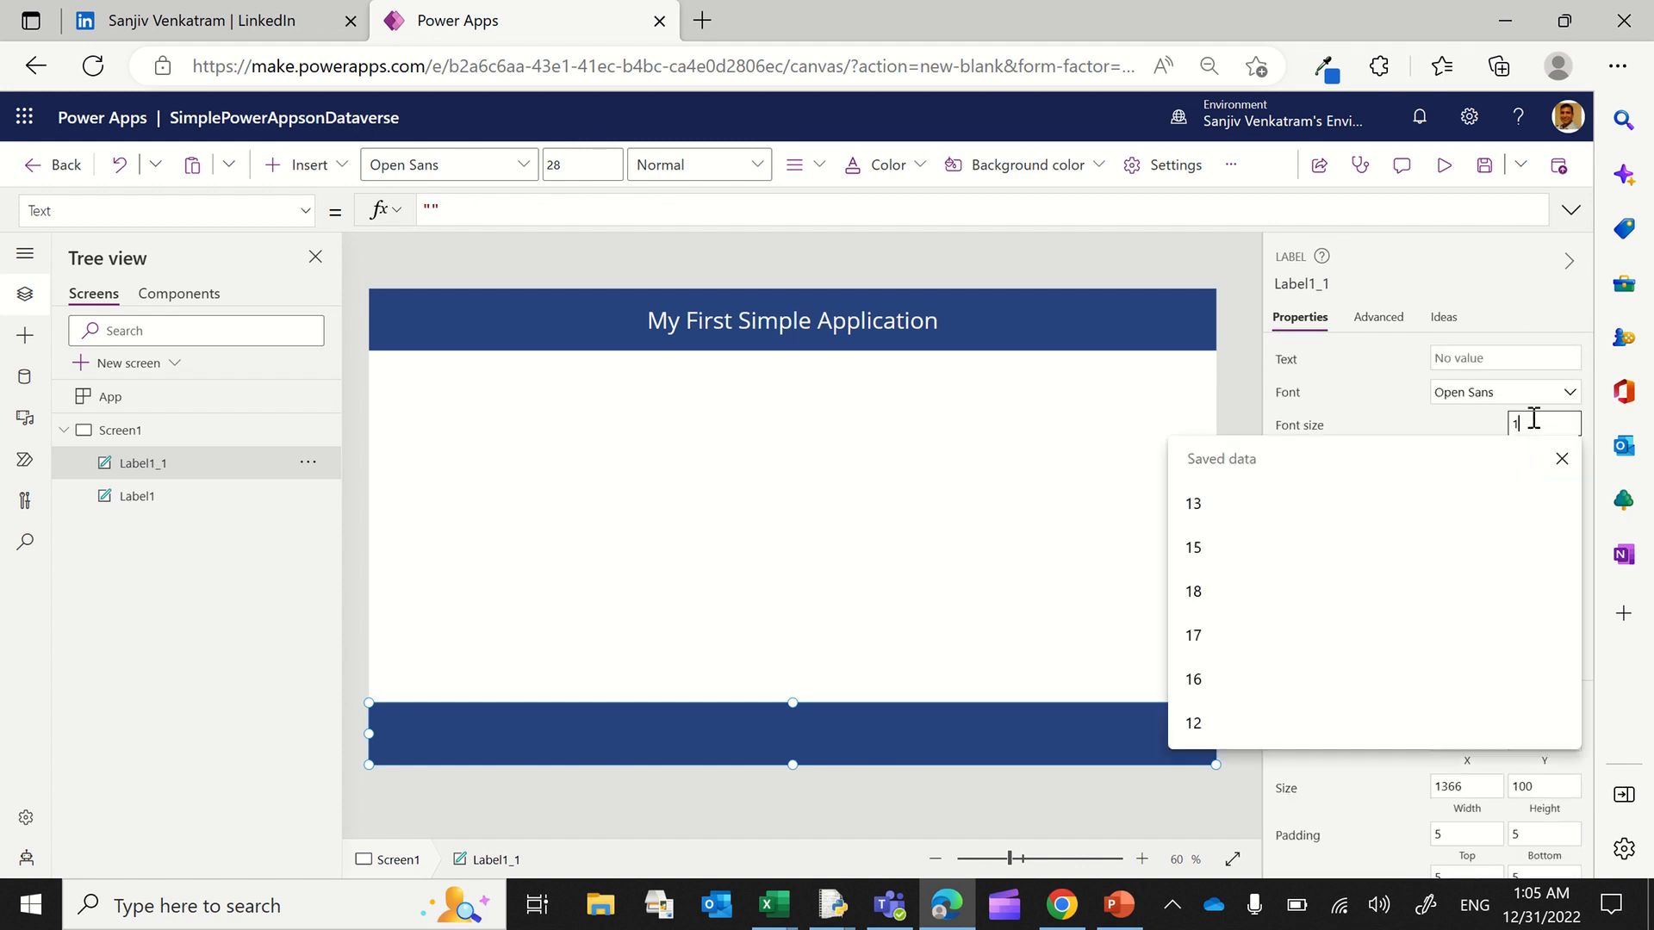
pyautogui.write('7')
# Step: Fill the bottom label with the darkest grey in the theme colours
pyautogui.scroll(-3, 1503, 637)
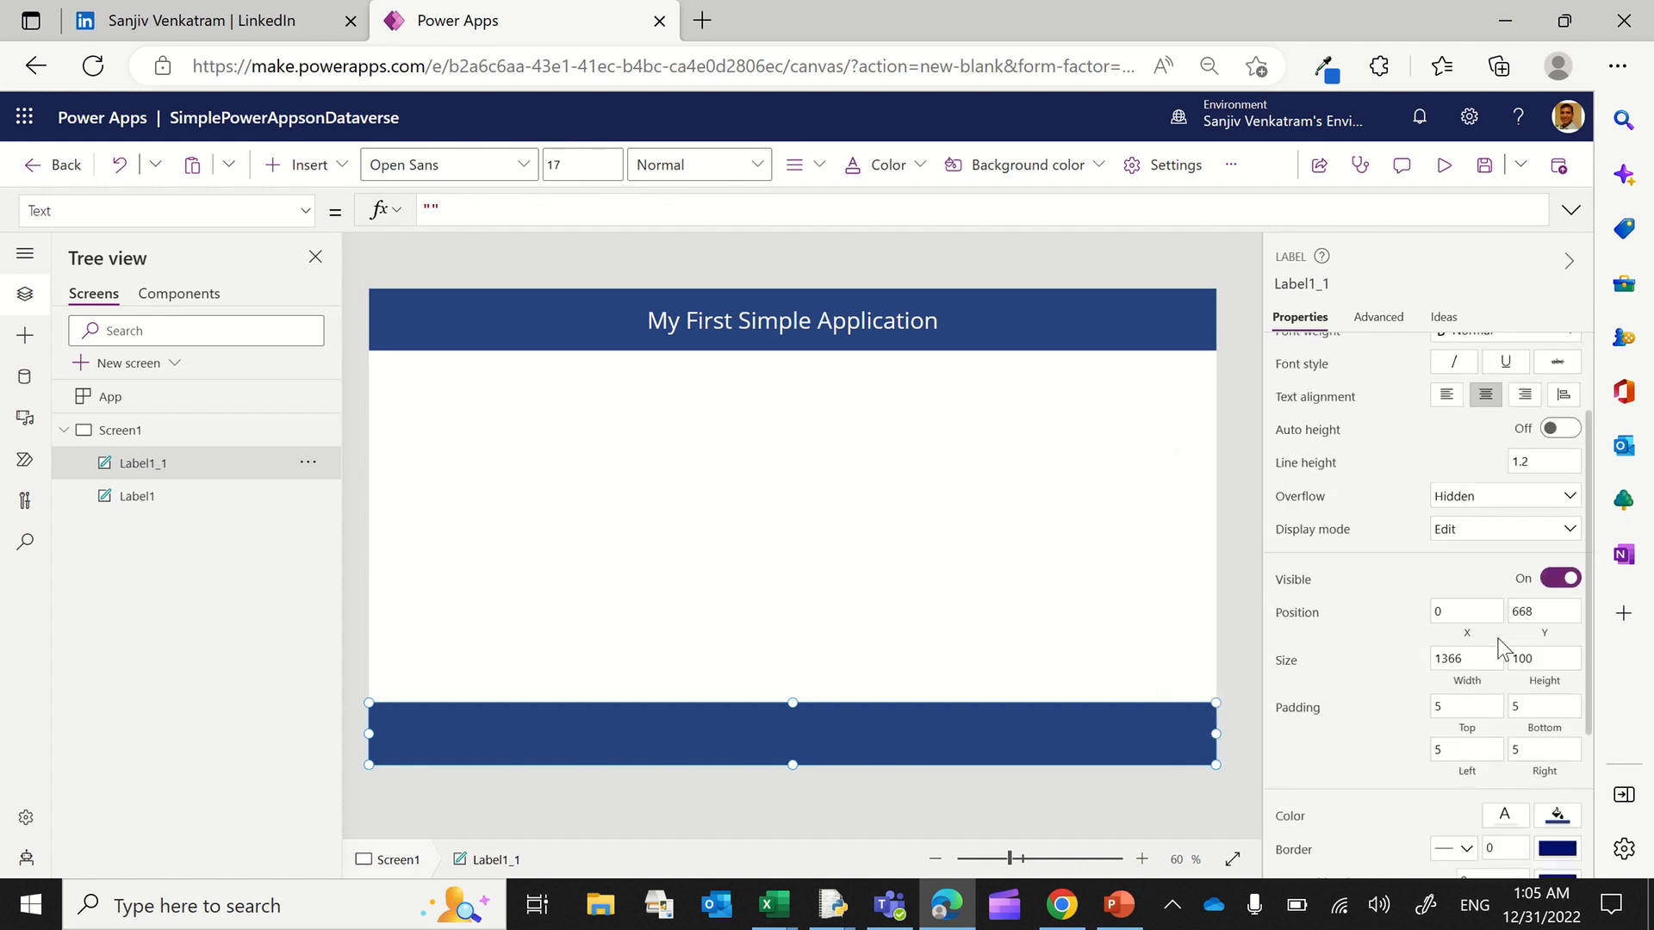
pyautogui.click(1555, 809)
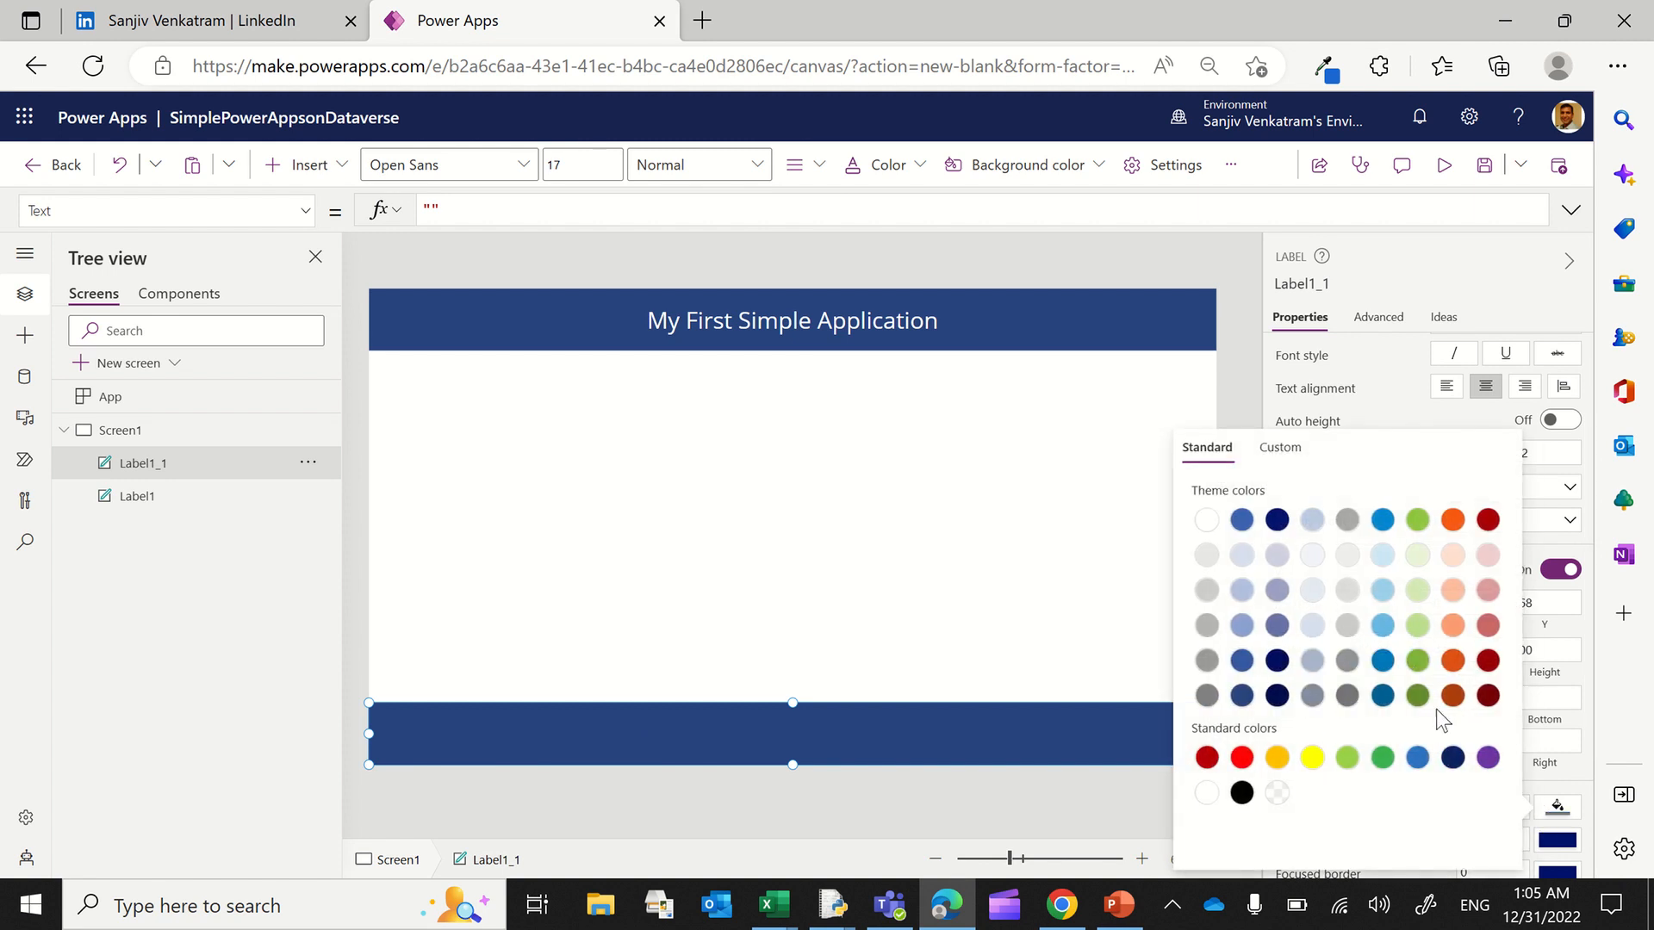
pyautogui.click(1347, 696)
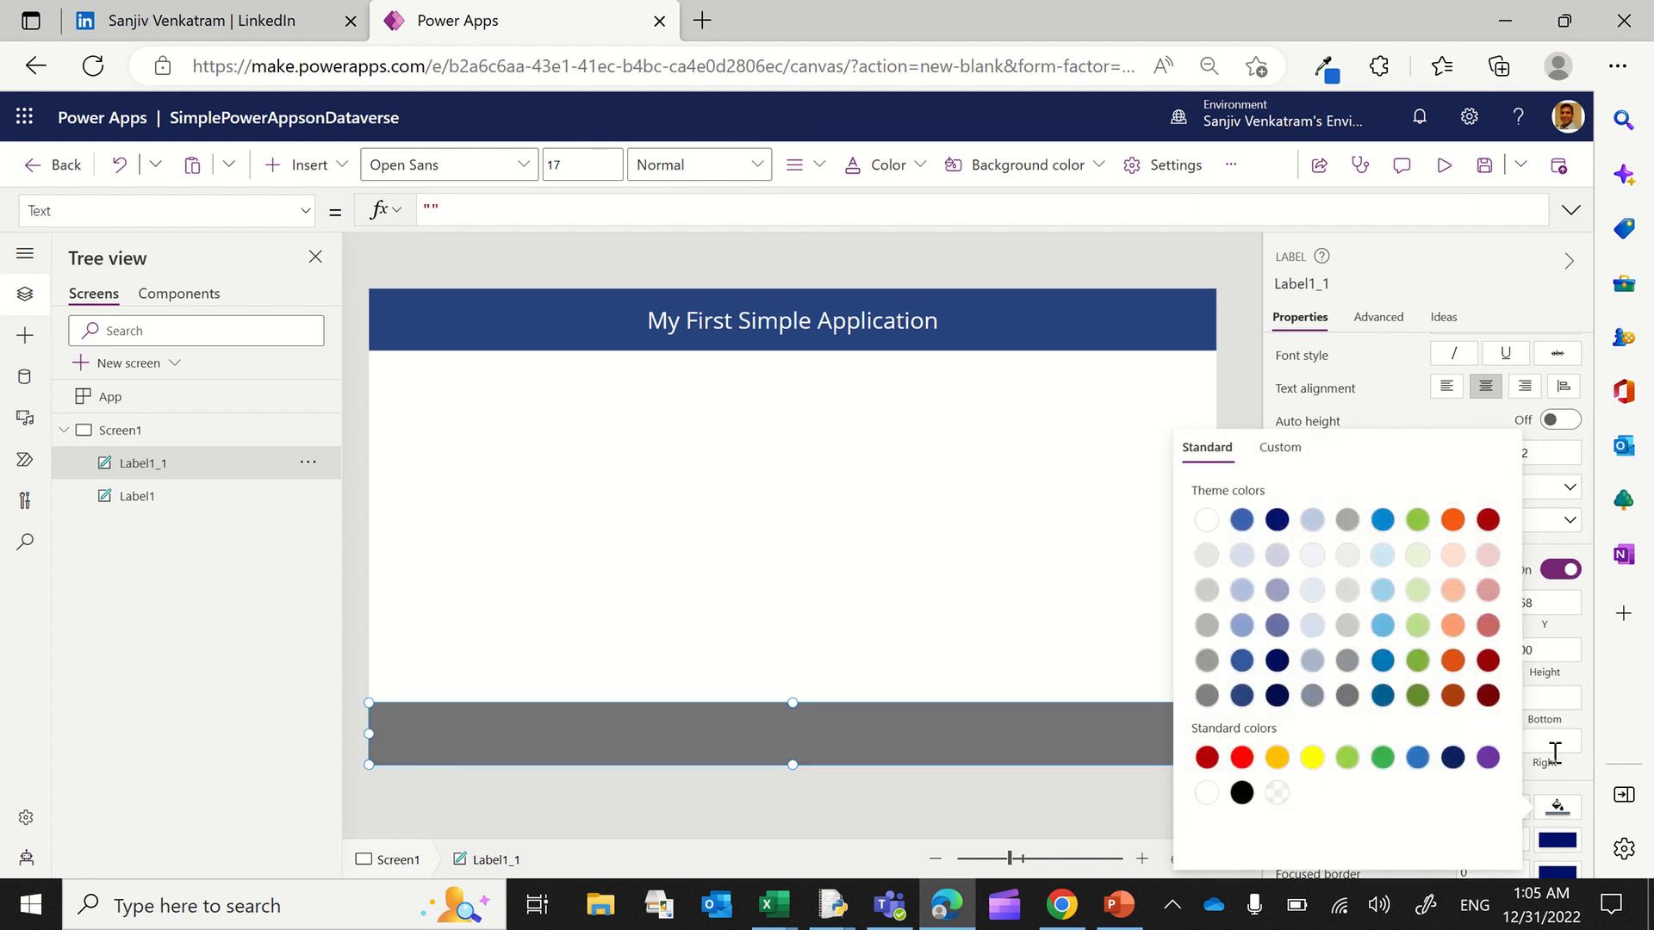
# Step: Set the footer label's height to 45 and move it down flush with the bottom edge of Screen1
pyautogui.click(1546, 646)
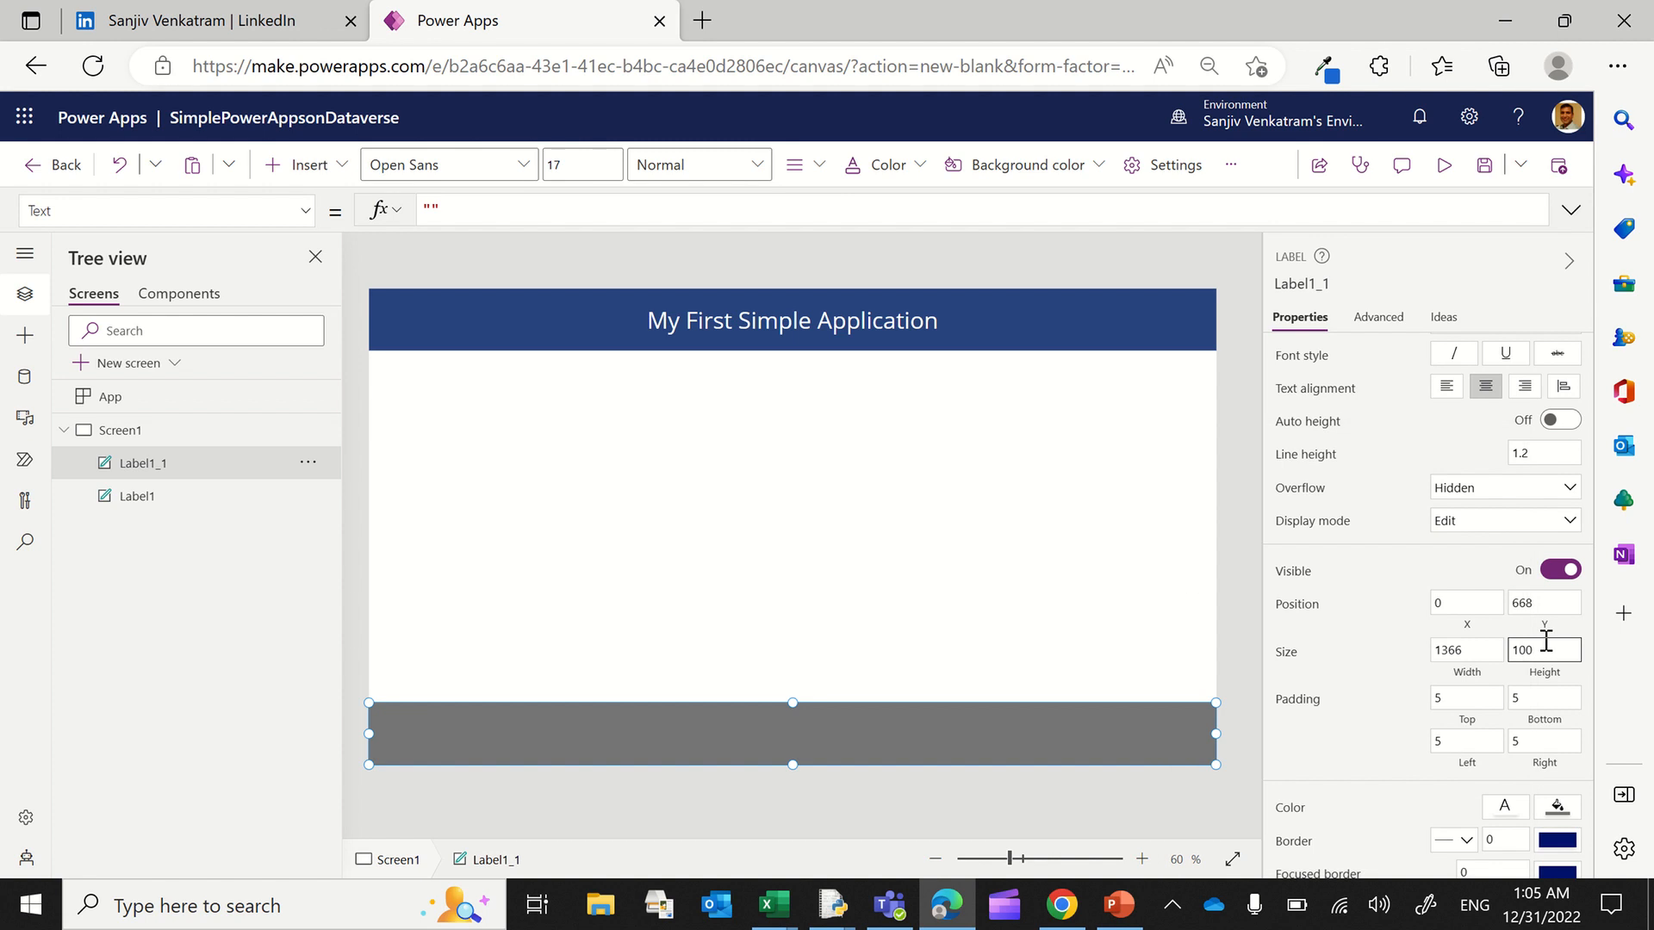
pyautogui.doubleClick(1546, 641)
pyautogui.write('45')
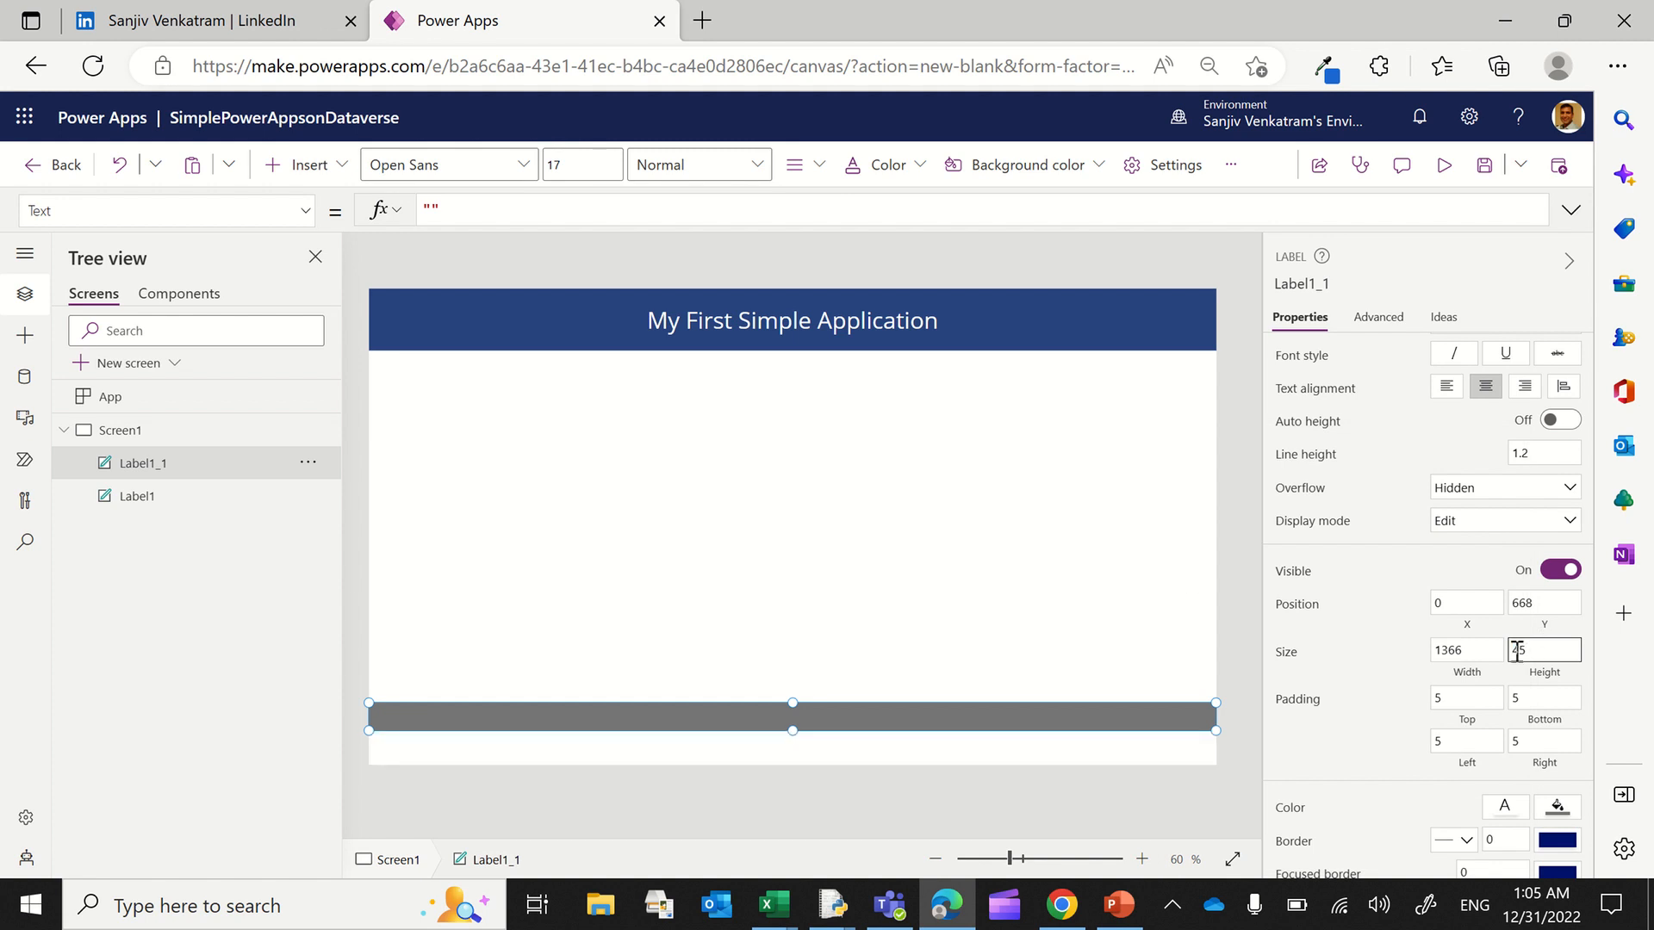
pyautogui.moveTo(1014, 723); pyautogui.dragTo(1015, 762)
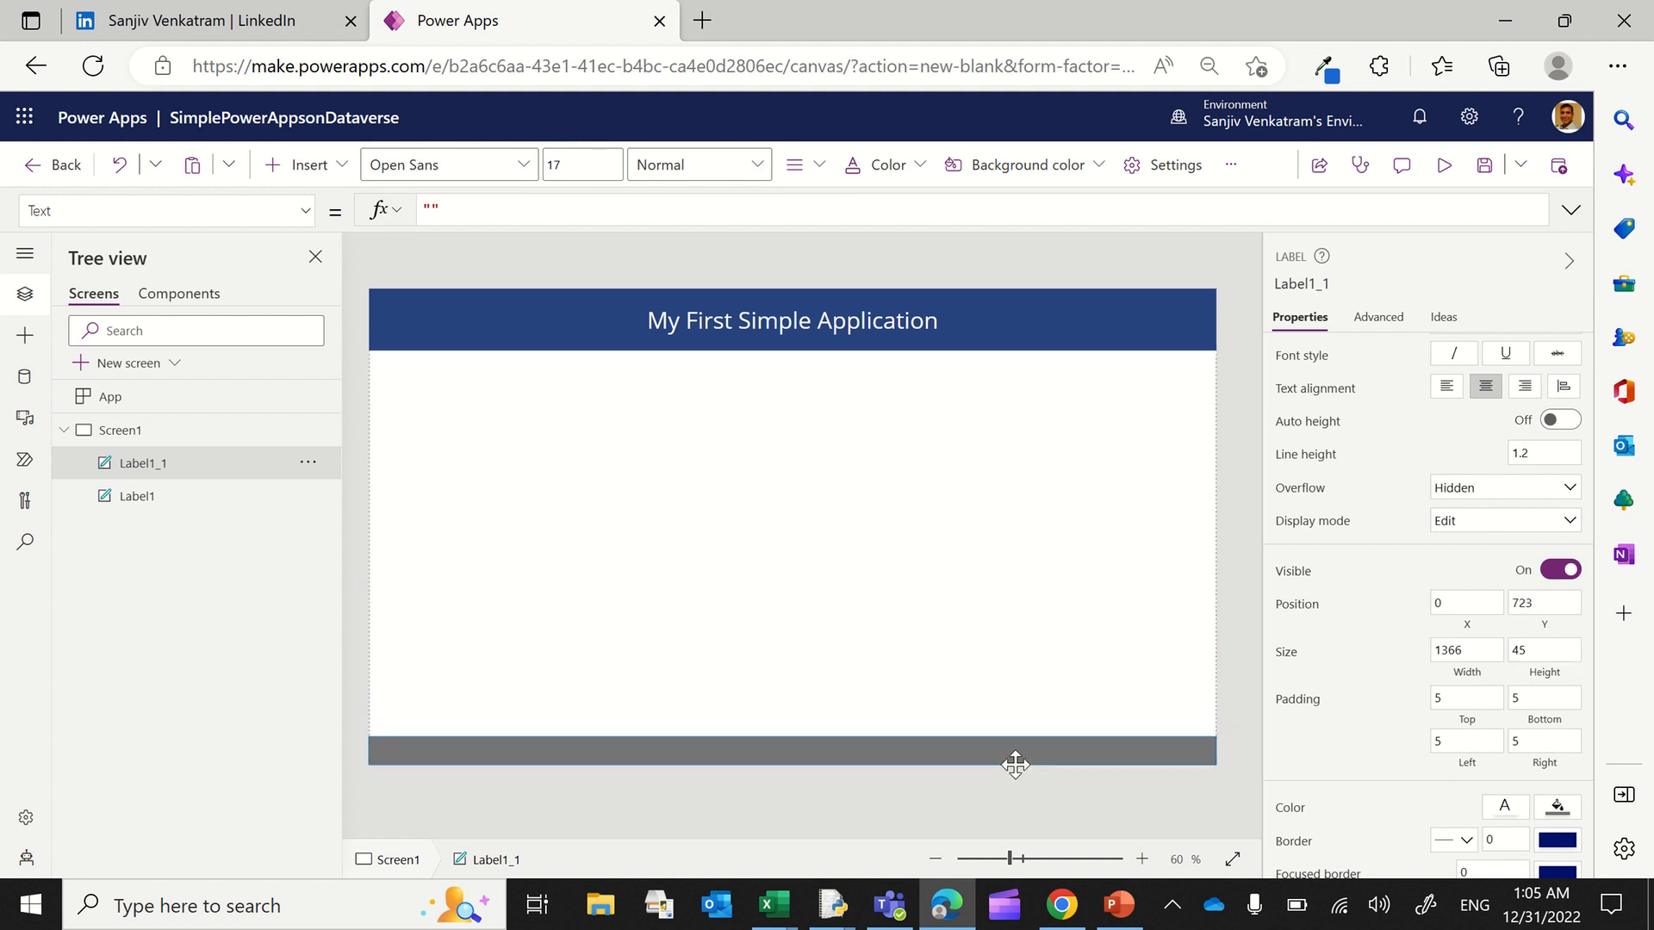
pyautogui.click(923, 654)
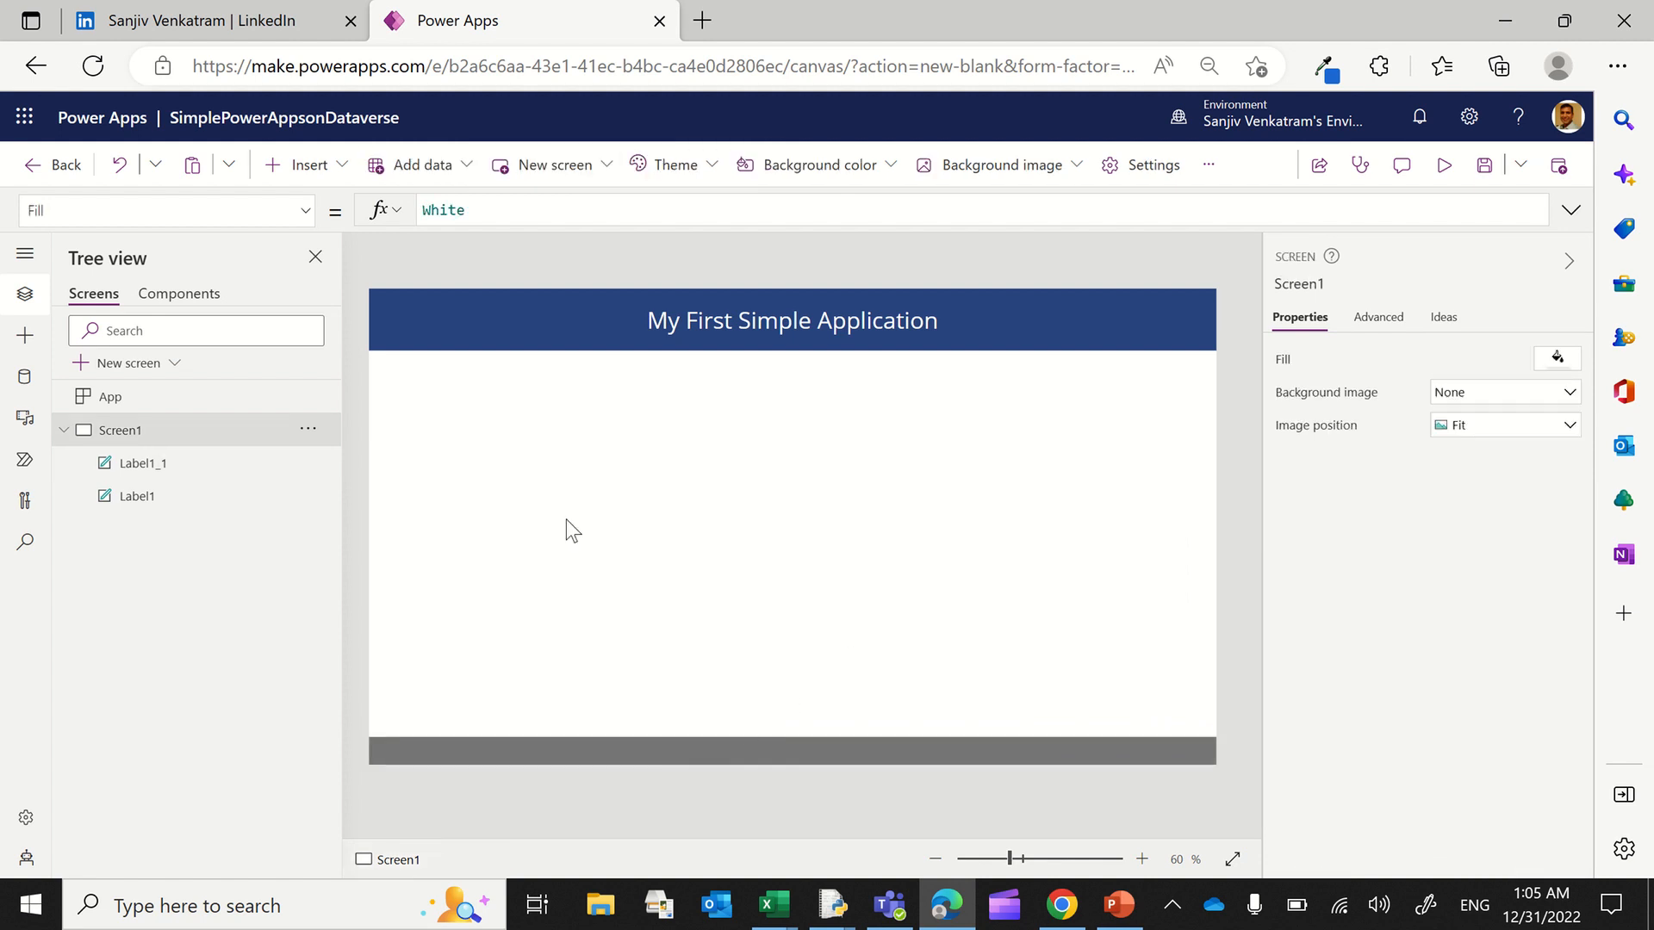
# Step: Insert a timer control and place it over the left end of the grey footer, at X 0, Y 728
pyautogui.click(326, 175)
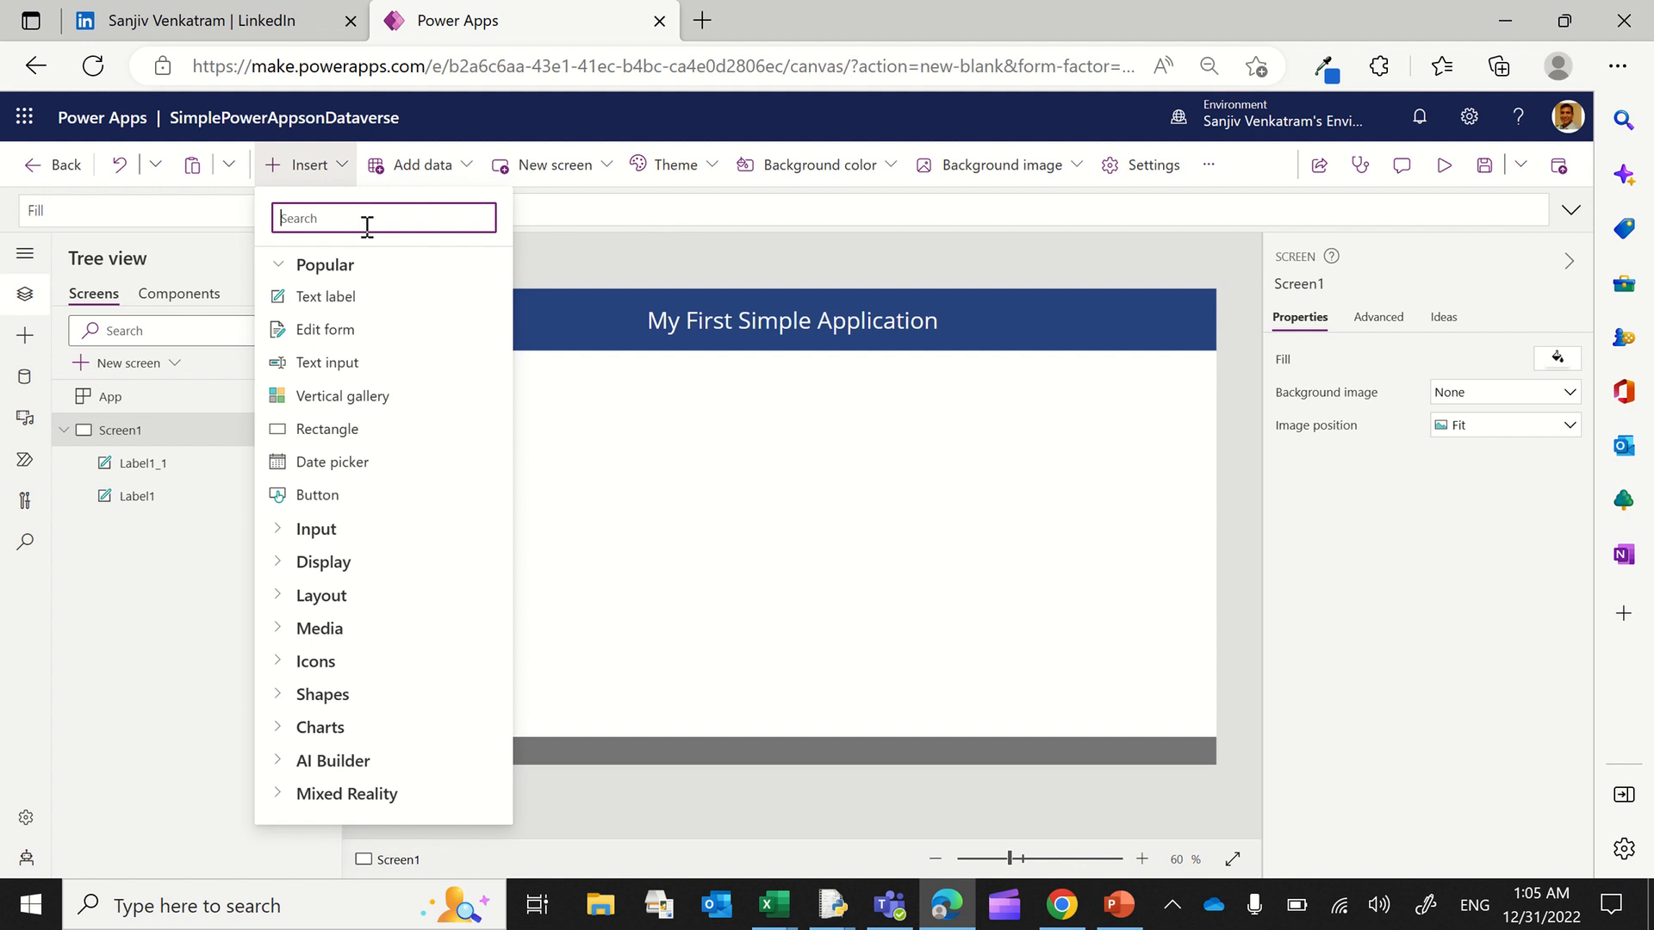
pyautogui.write('timer')
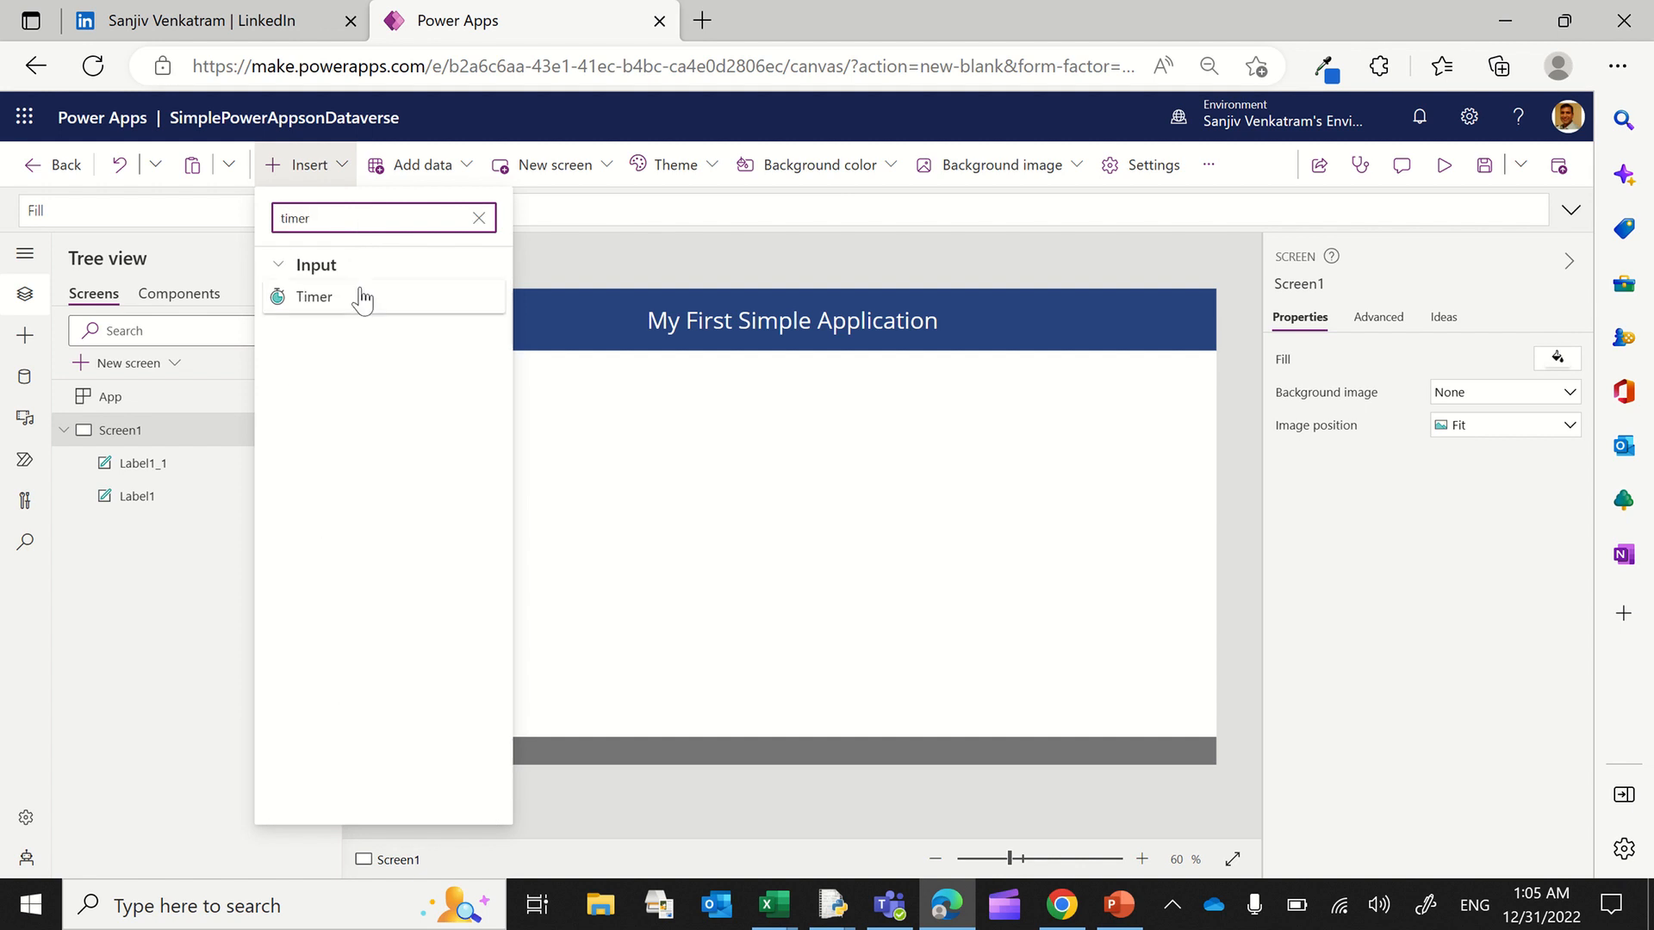
pyautogui.click(360, 294)
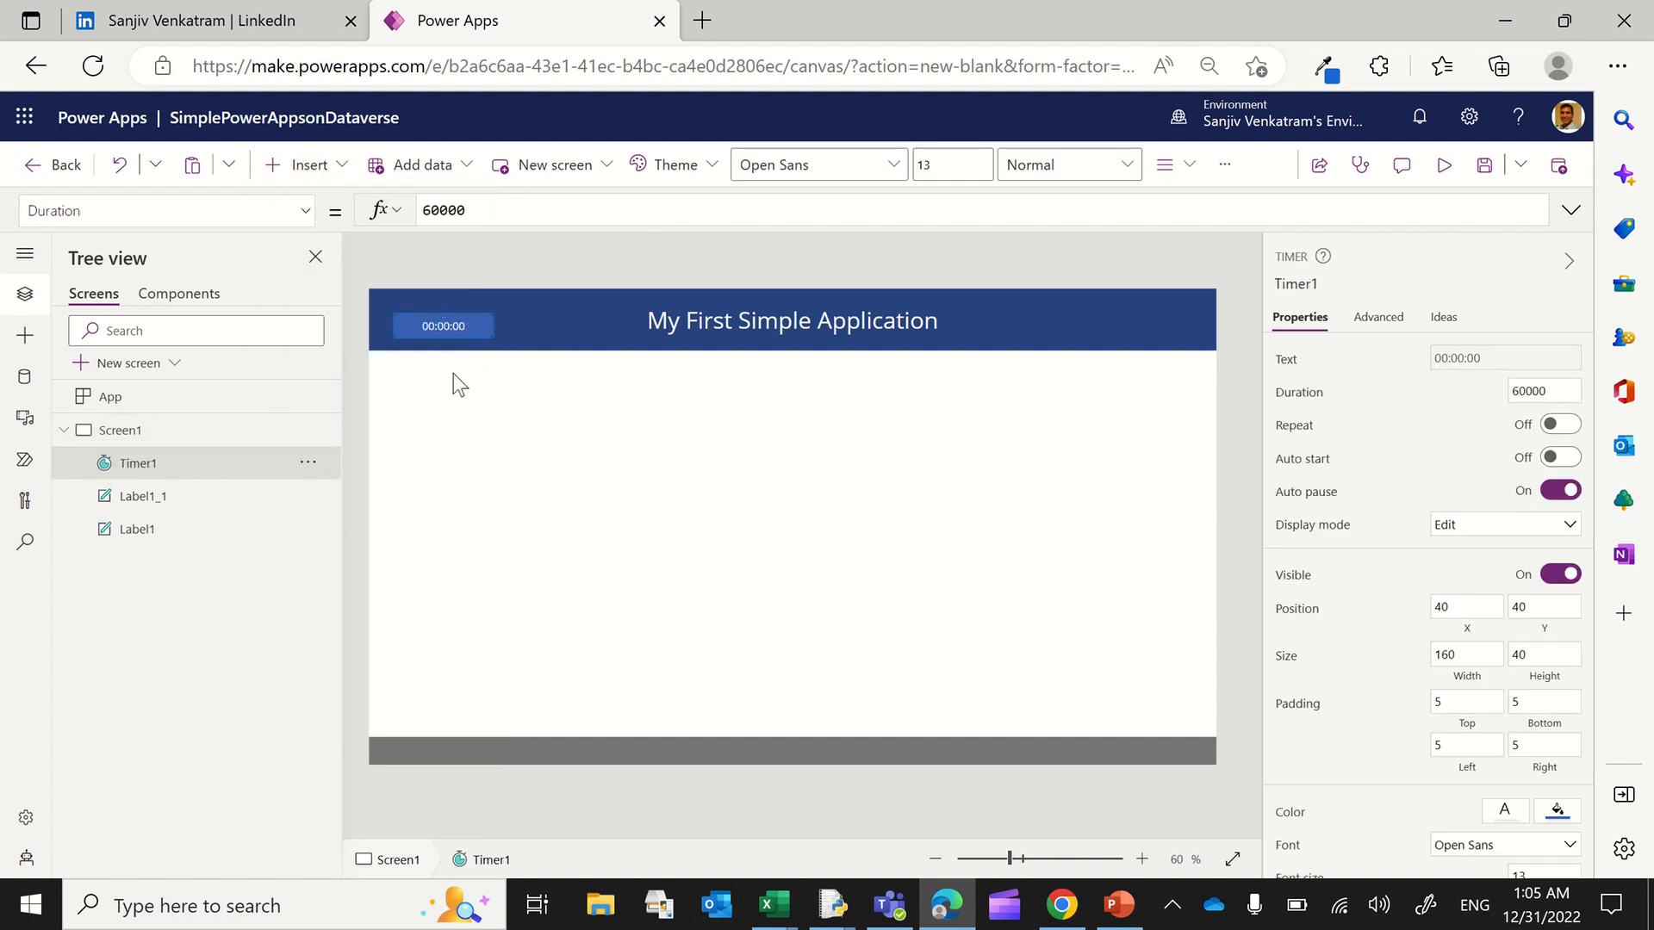
pyautogui.moveTo(454, 337); pyautogui.dragTo(438, 766)
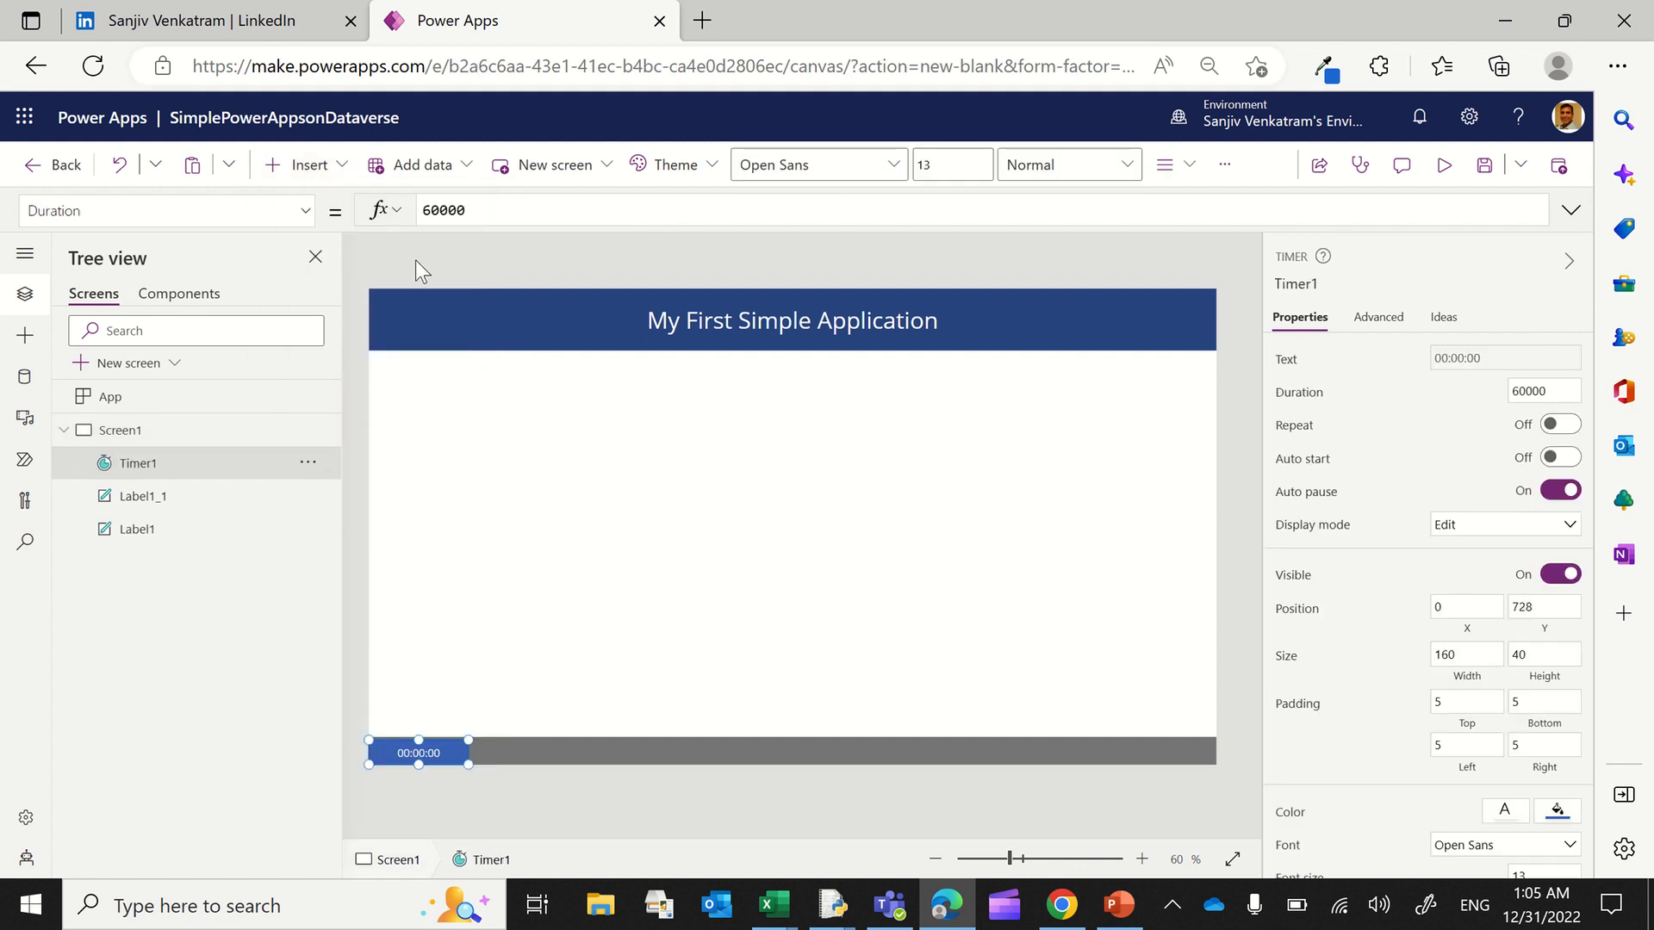
# Step: Set the timer's Duration to 1000 and its OnTimerEnd formula to Set(tmr,Now())
pyautogui.doubleClick(434, 212)
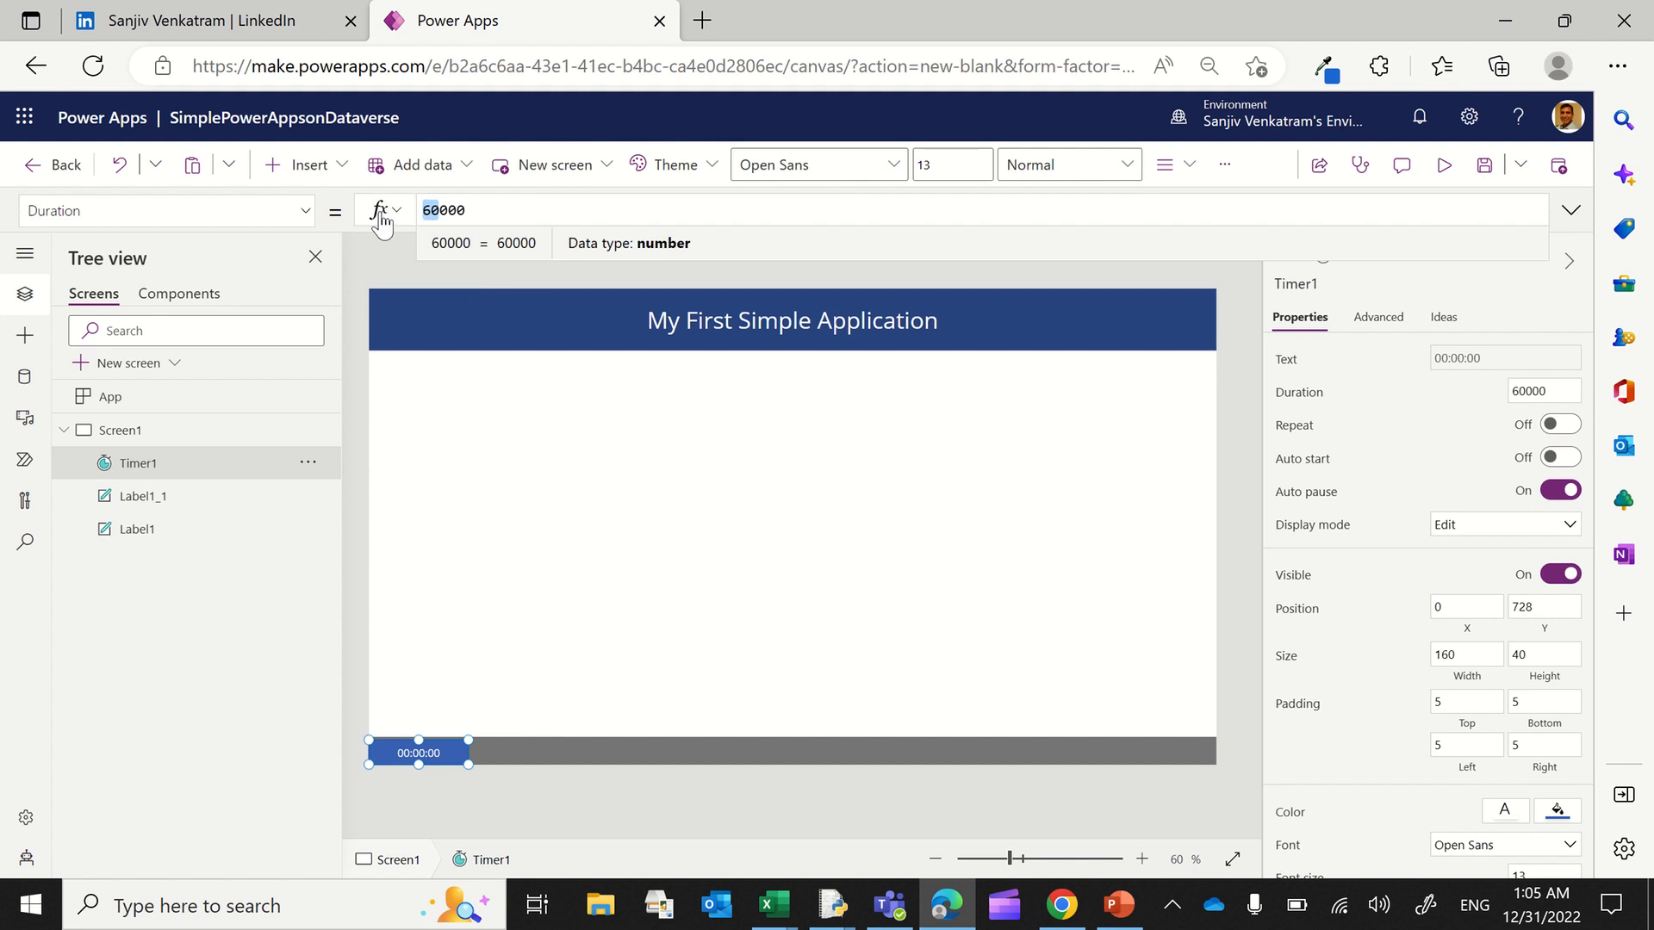
pyautogui.write('1000')
pyautogui.click(308, 212)
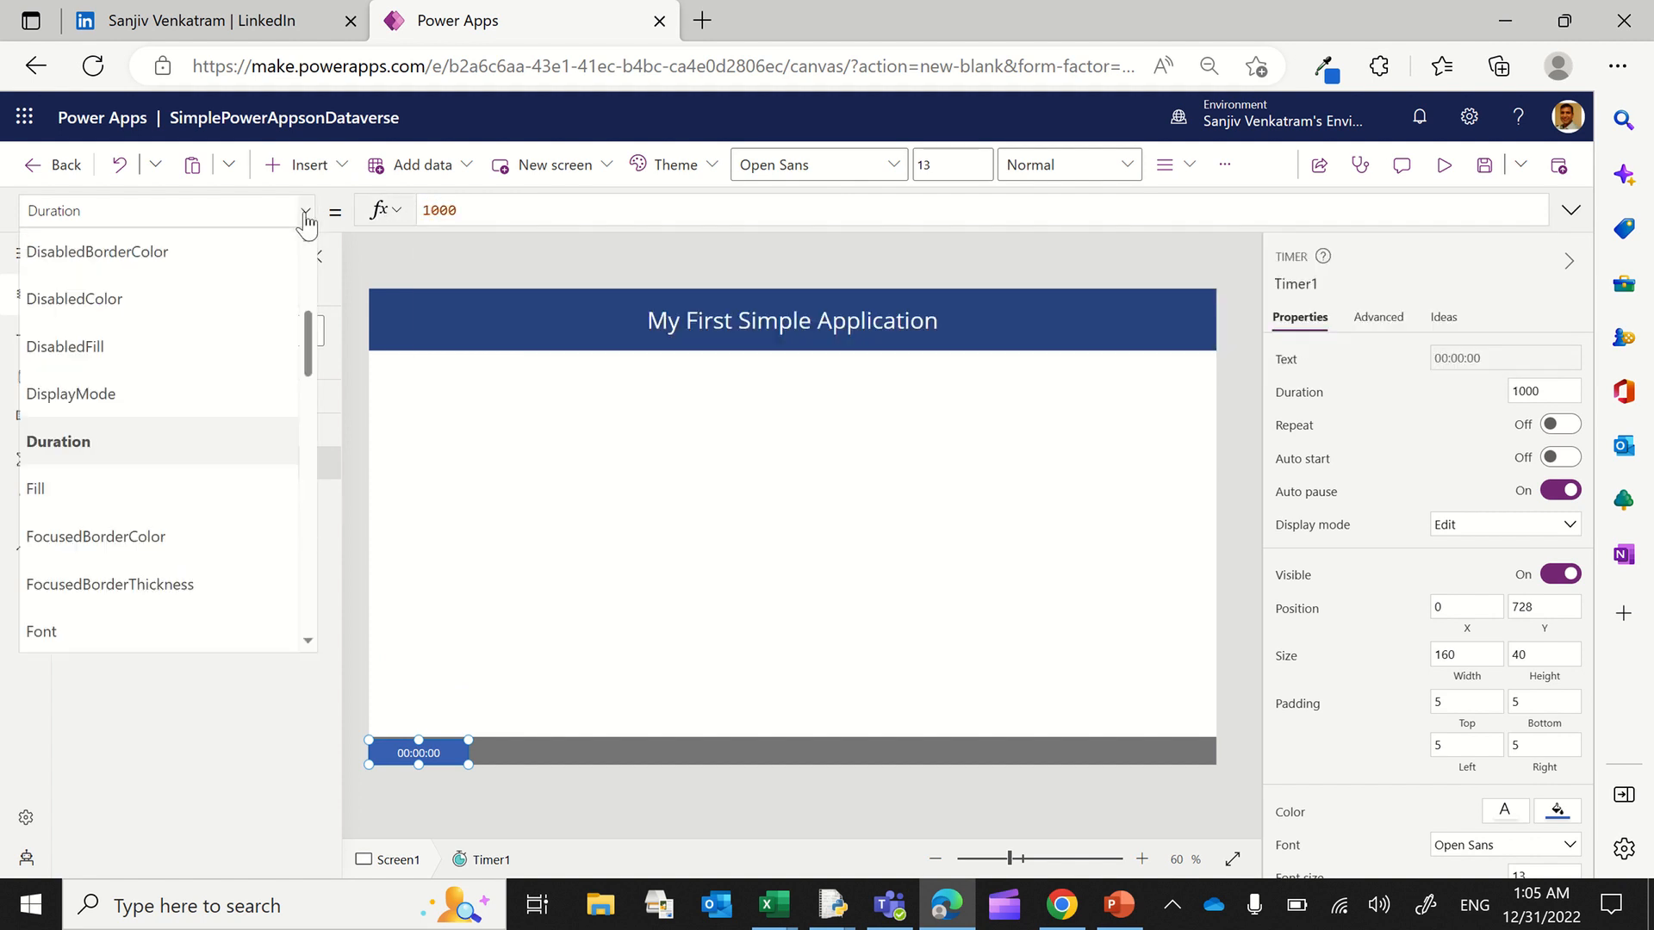
pyautogui.scroll(-6, 202, 436)
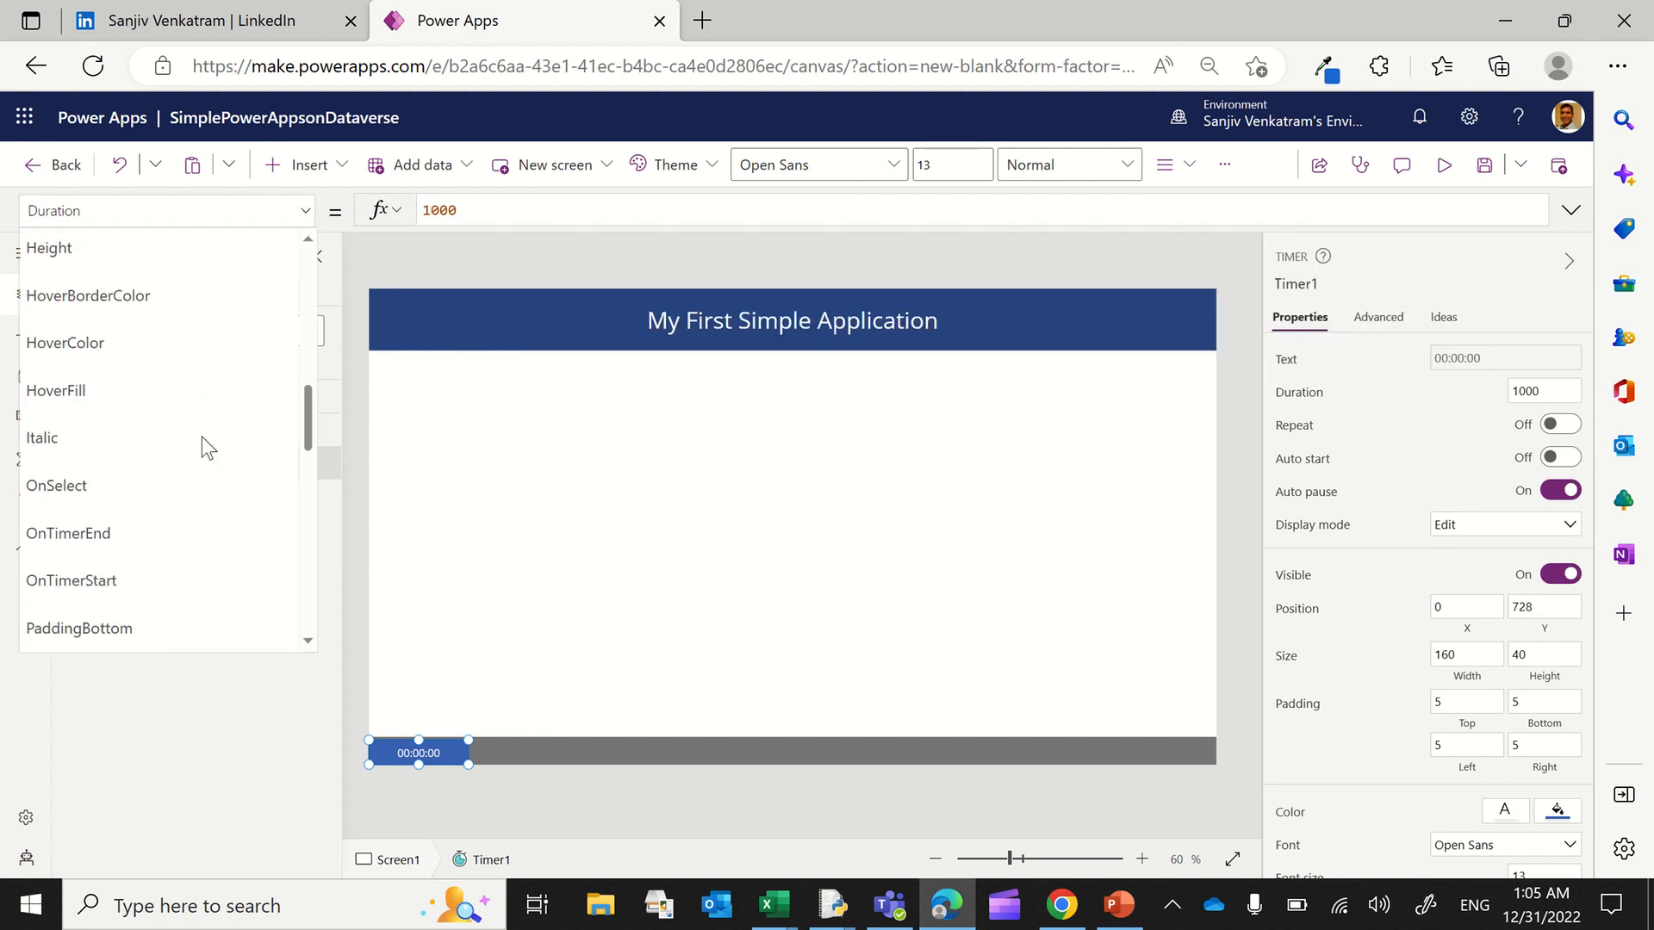
pyautogui.click(127, 444)
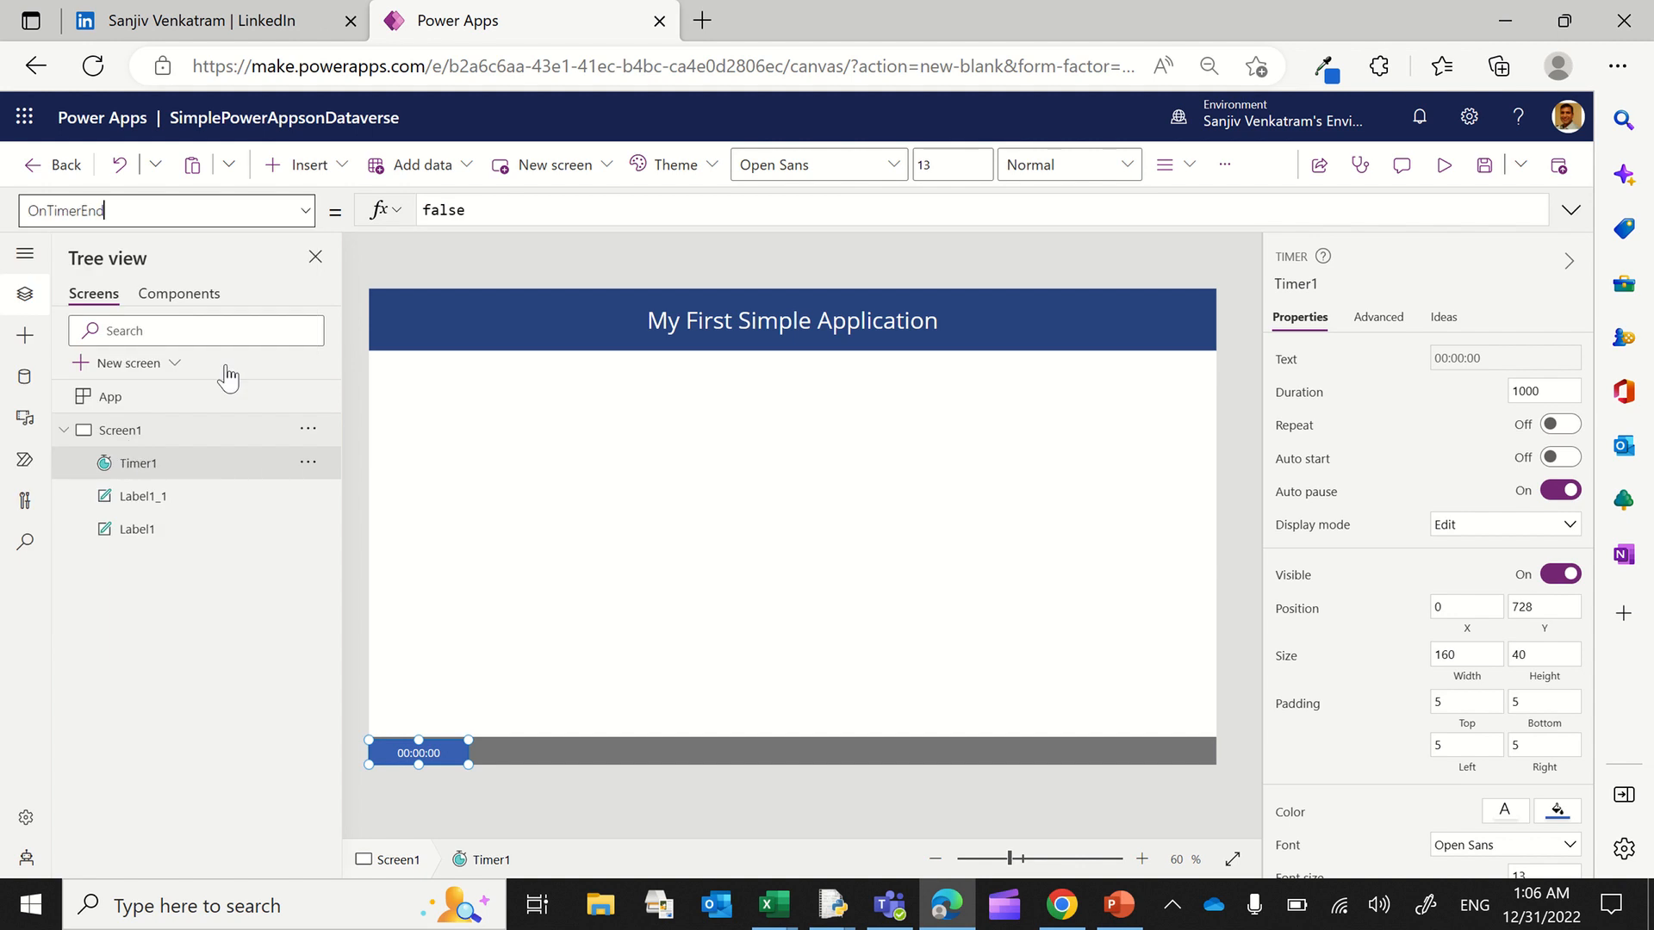
pyautogui.doubleClick(520, 209)
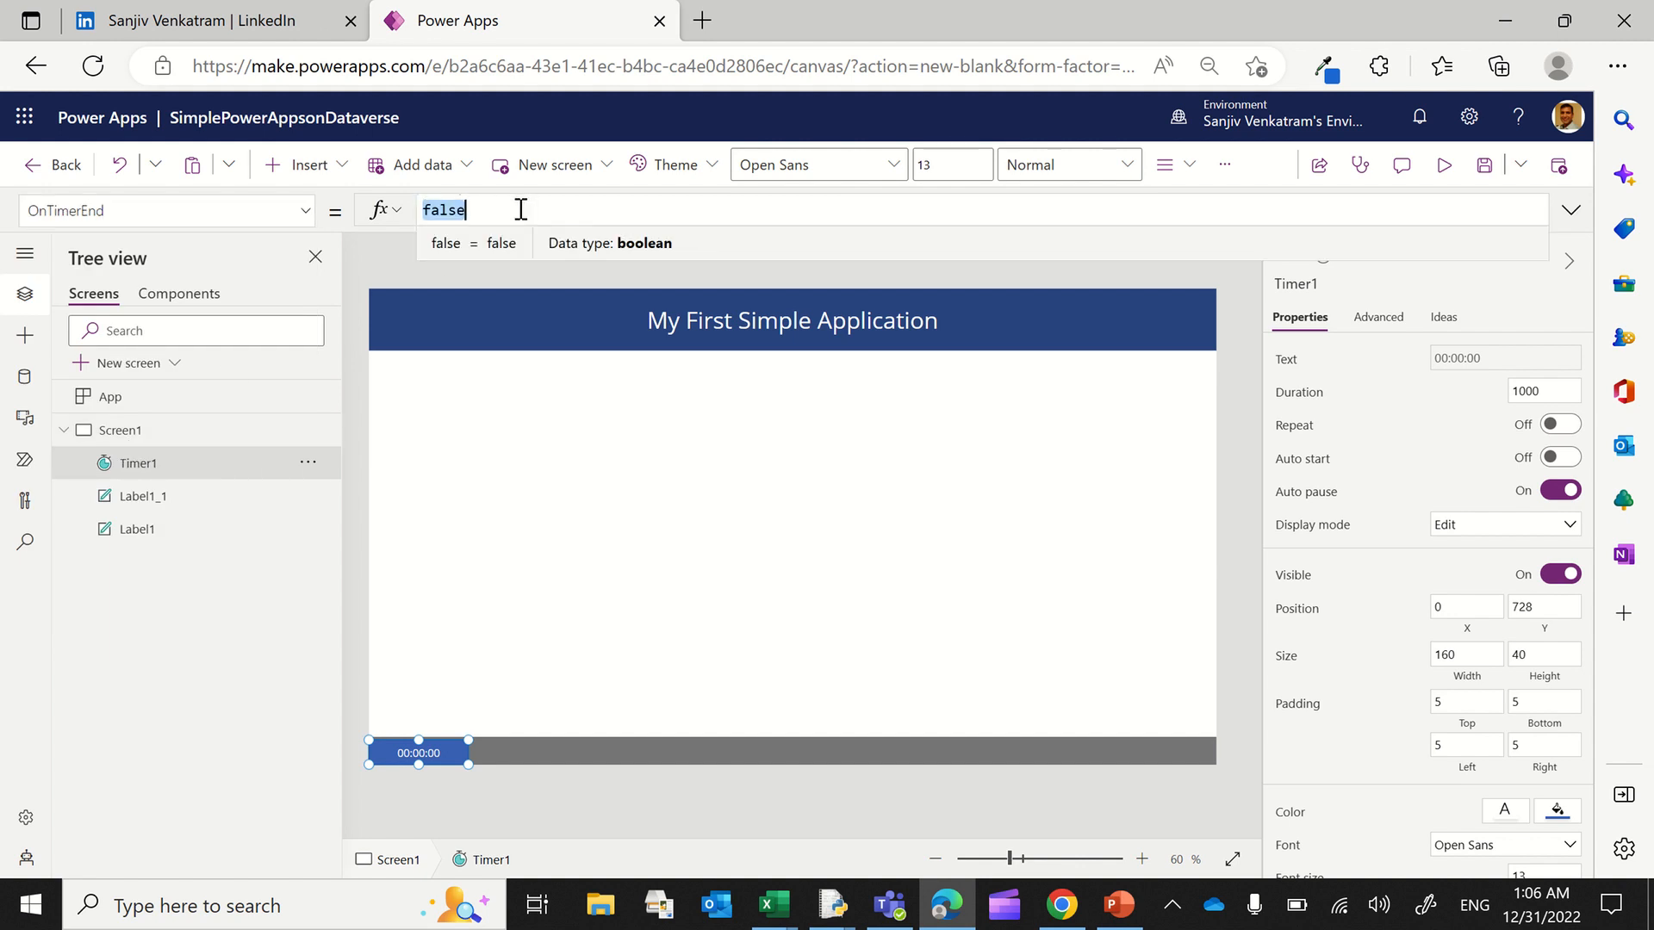
pyautogui.write('Set(')
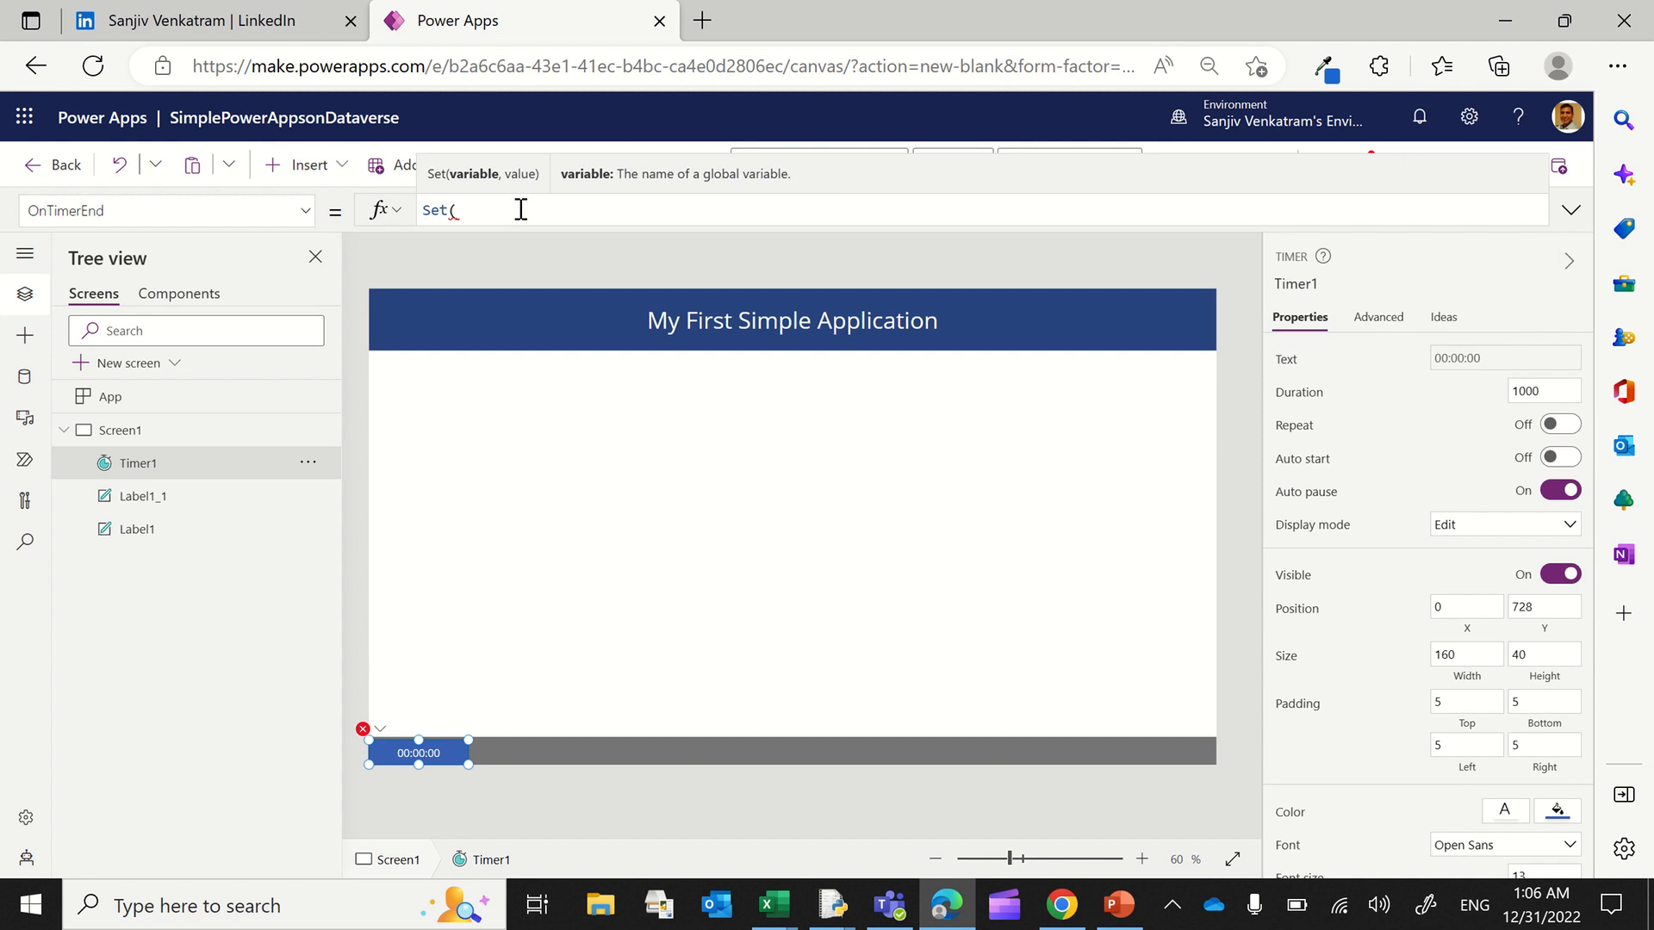
pyautogui.write('tmr,N')
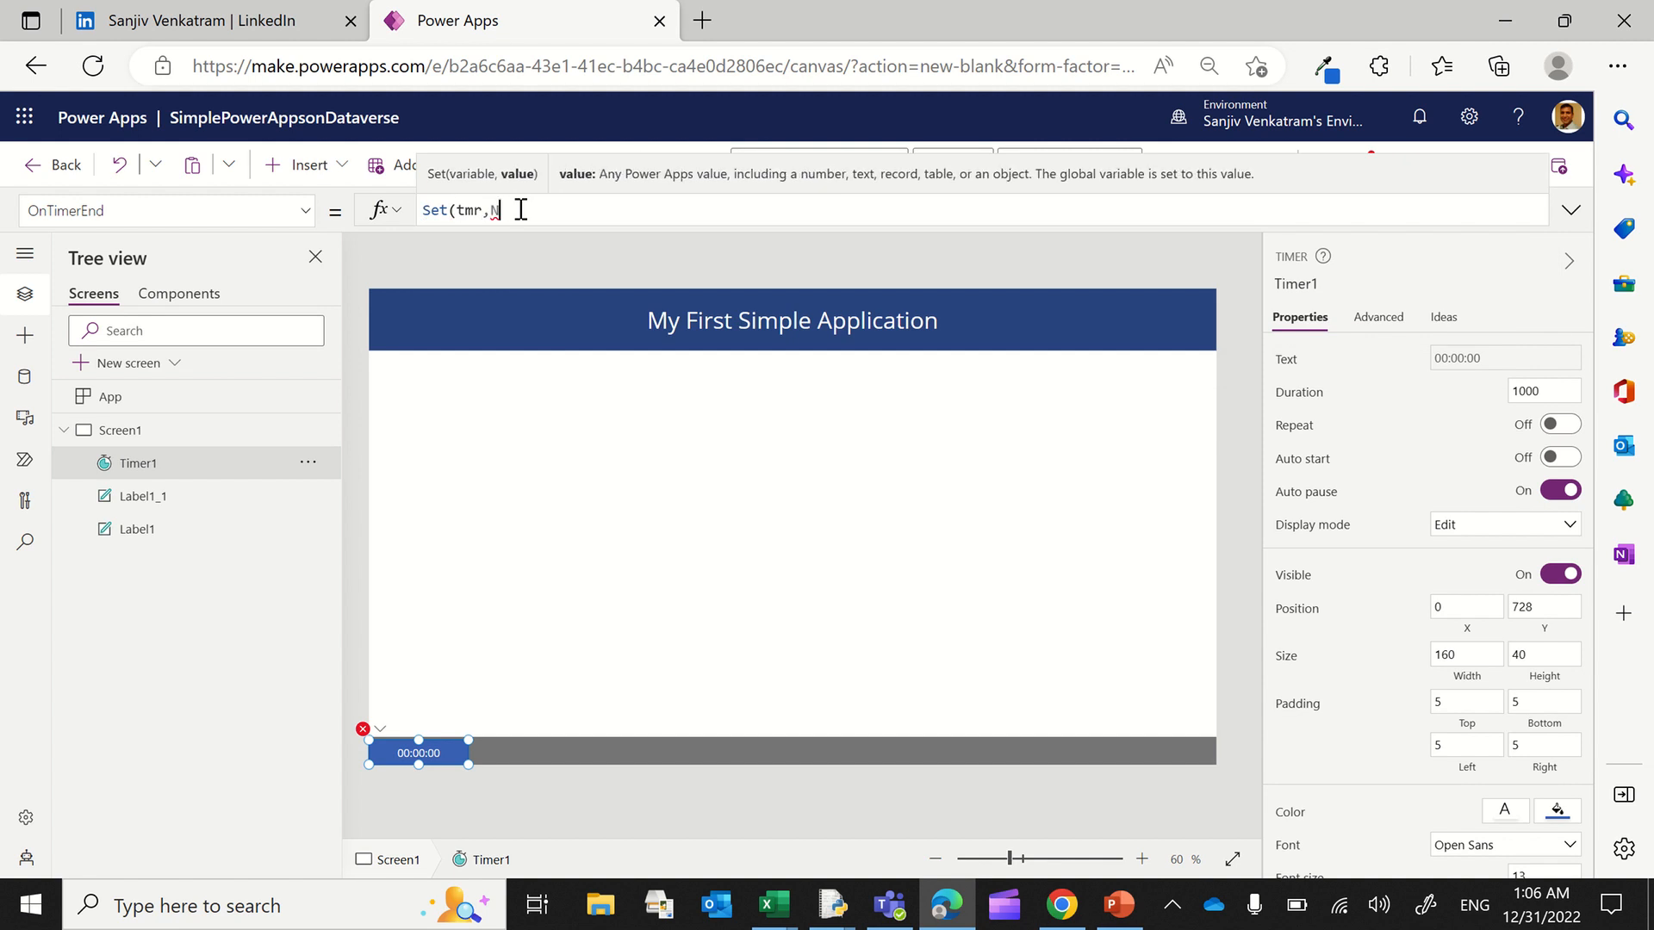
pyautogui.write('ow')
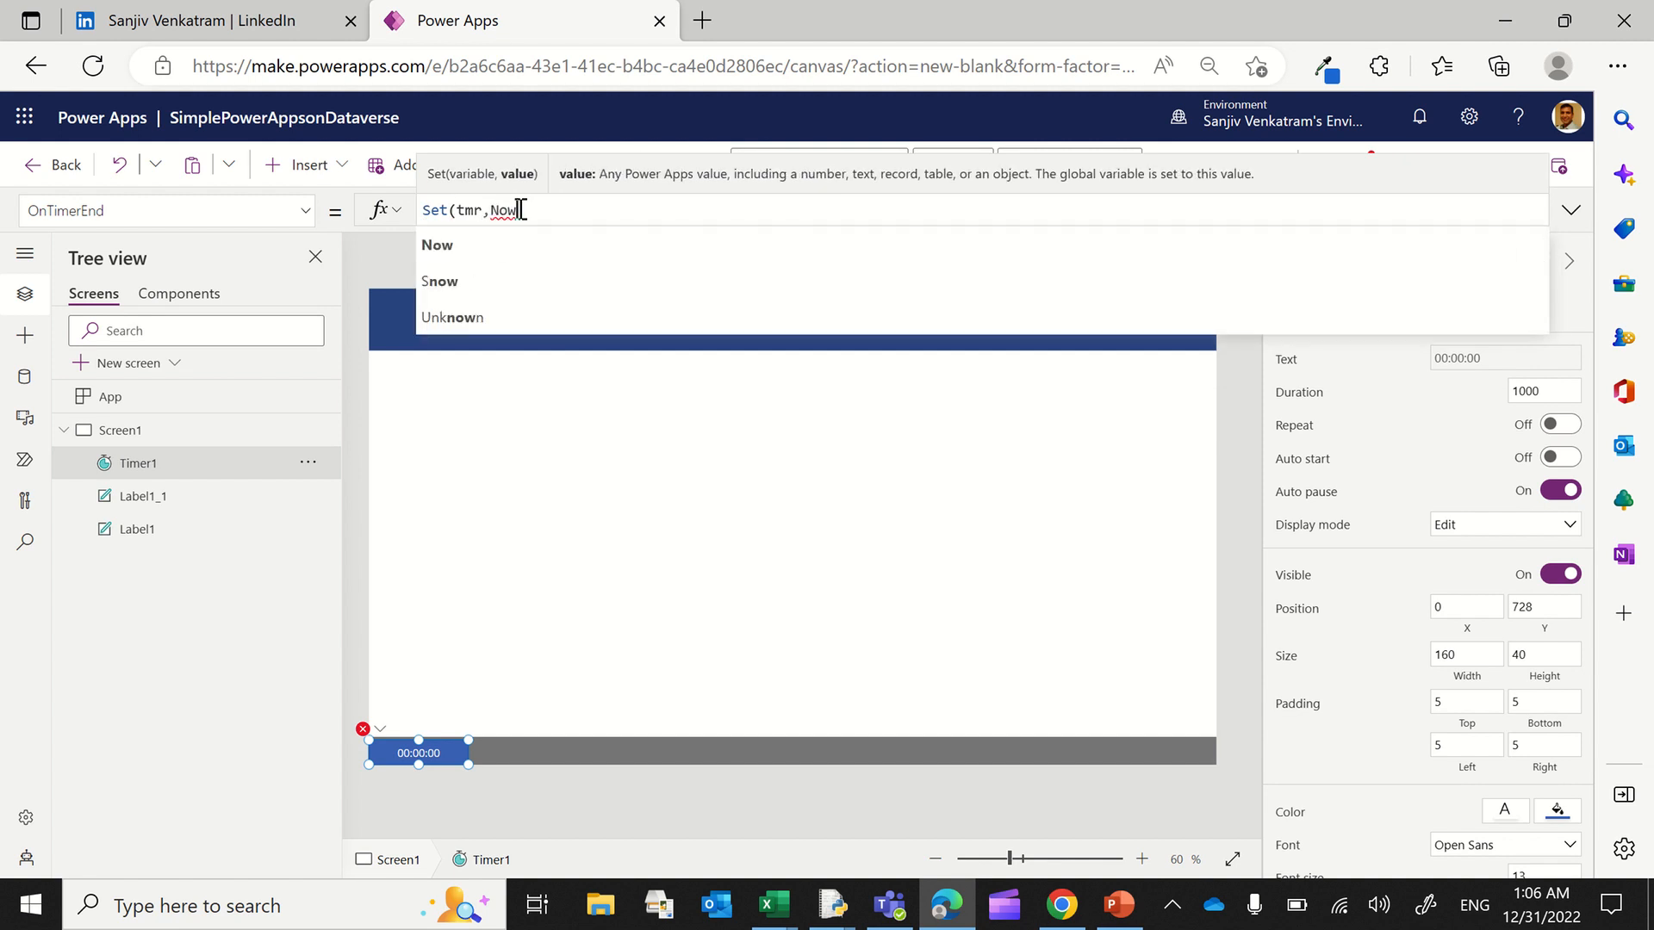
pyautogui.write('())')
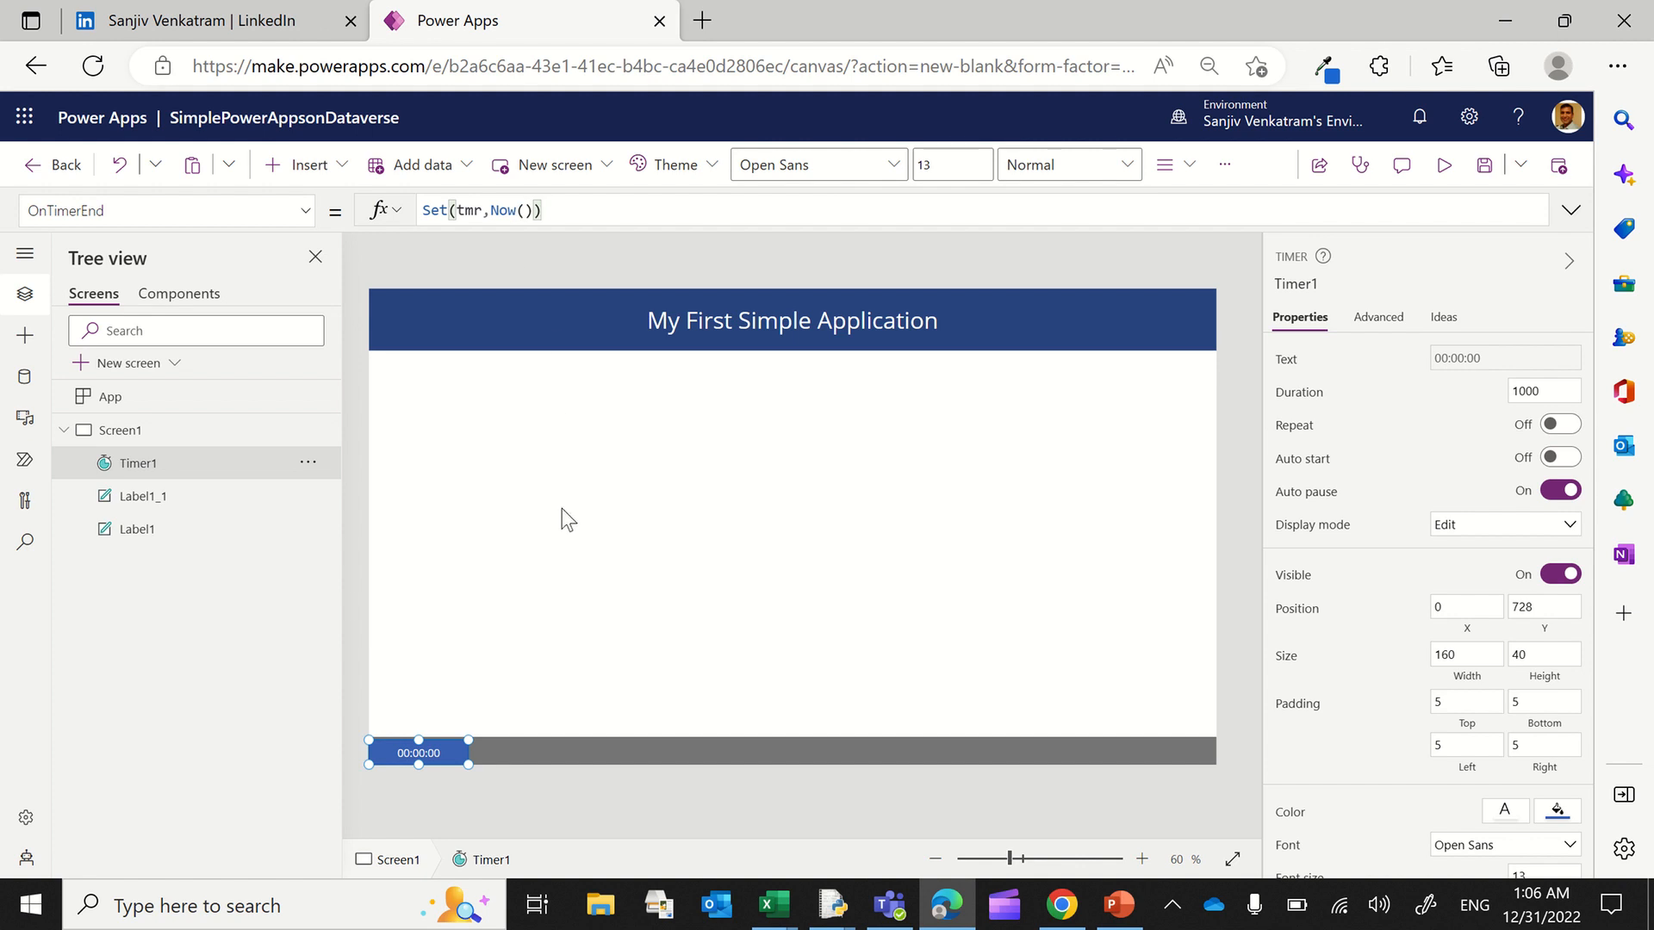
# Step: Set the grey footer label's Text formula to User().Email&" "&tmr
pyautogui.click(497, 635)
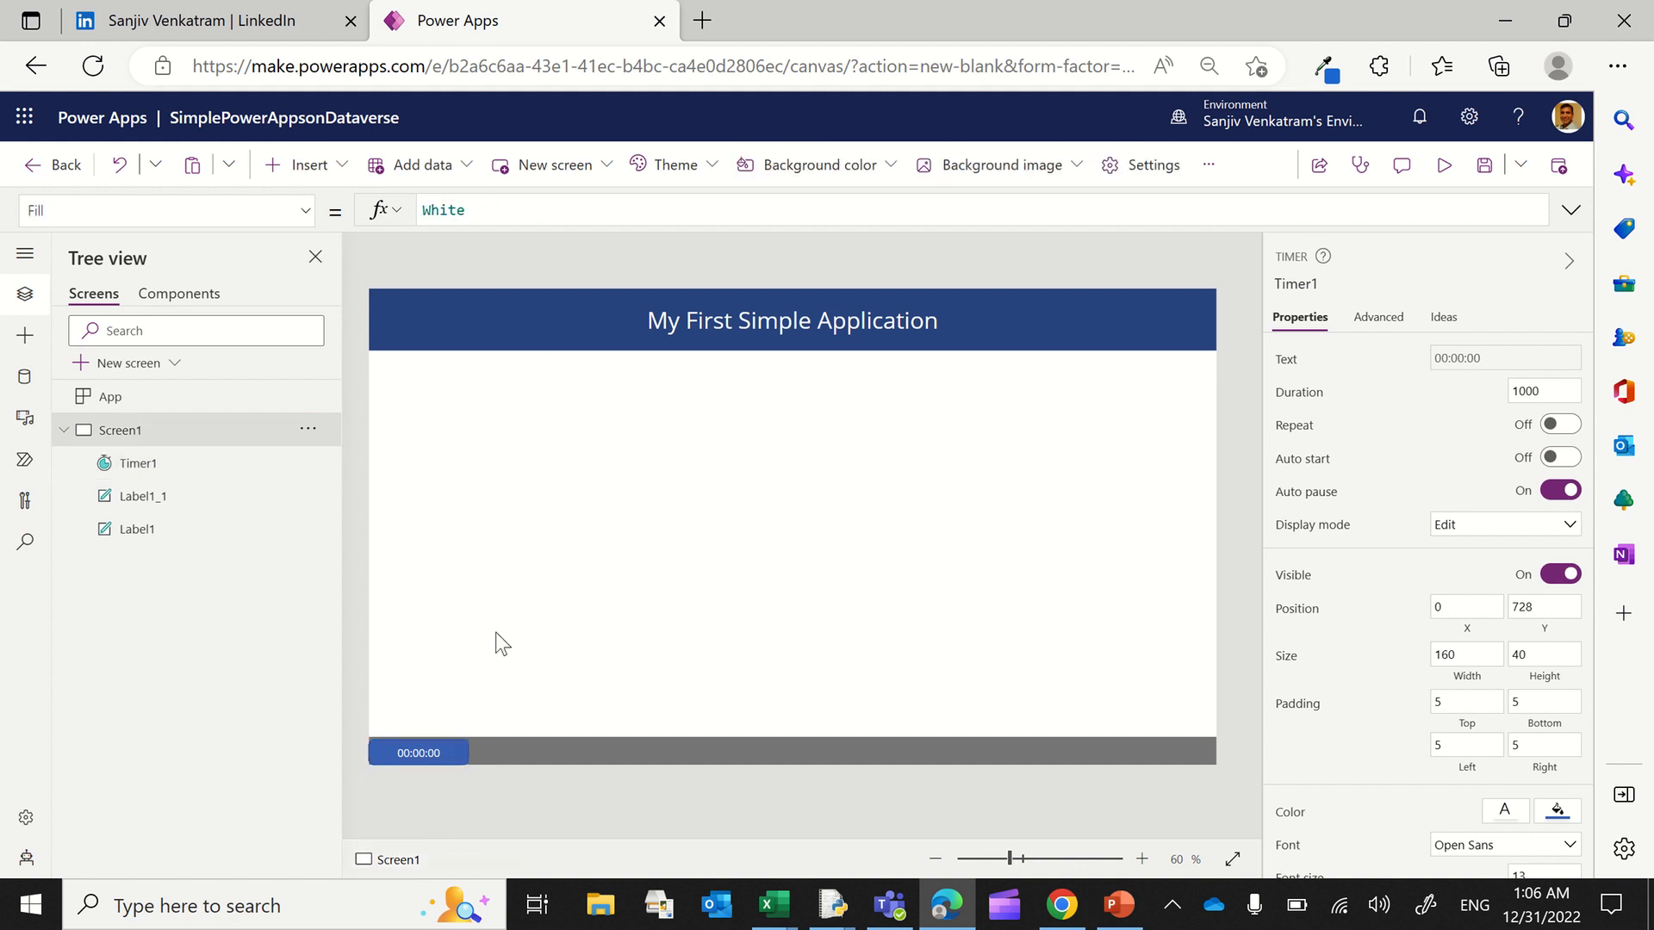
pyautogui.click(509, 751)
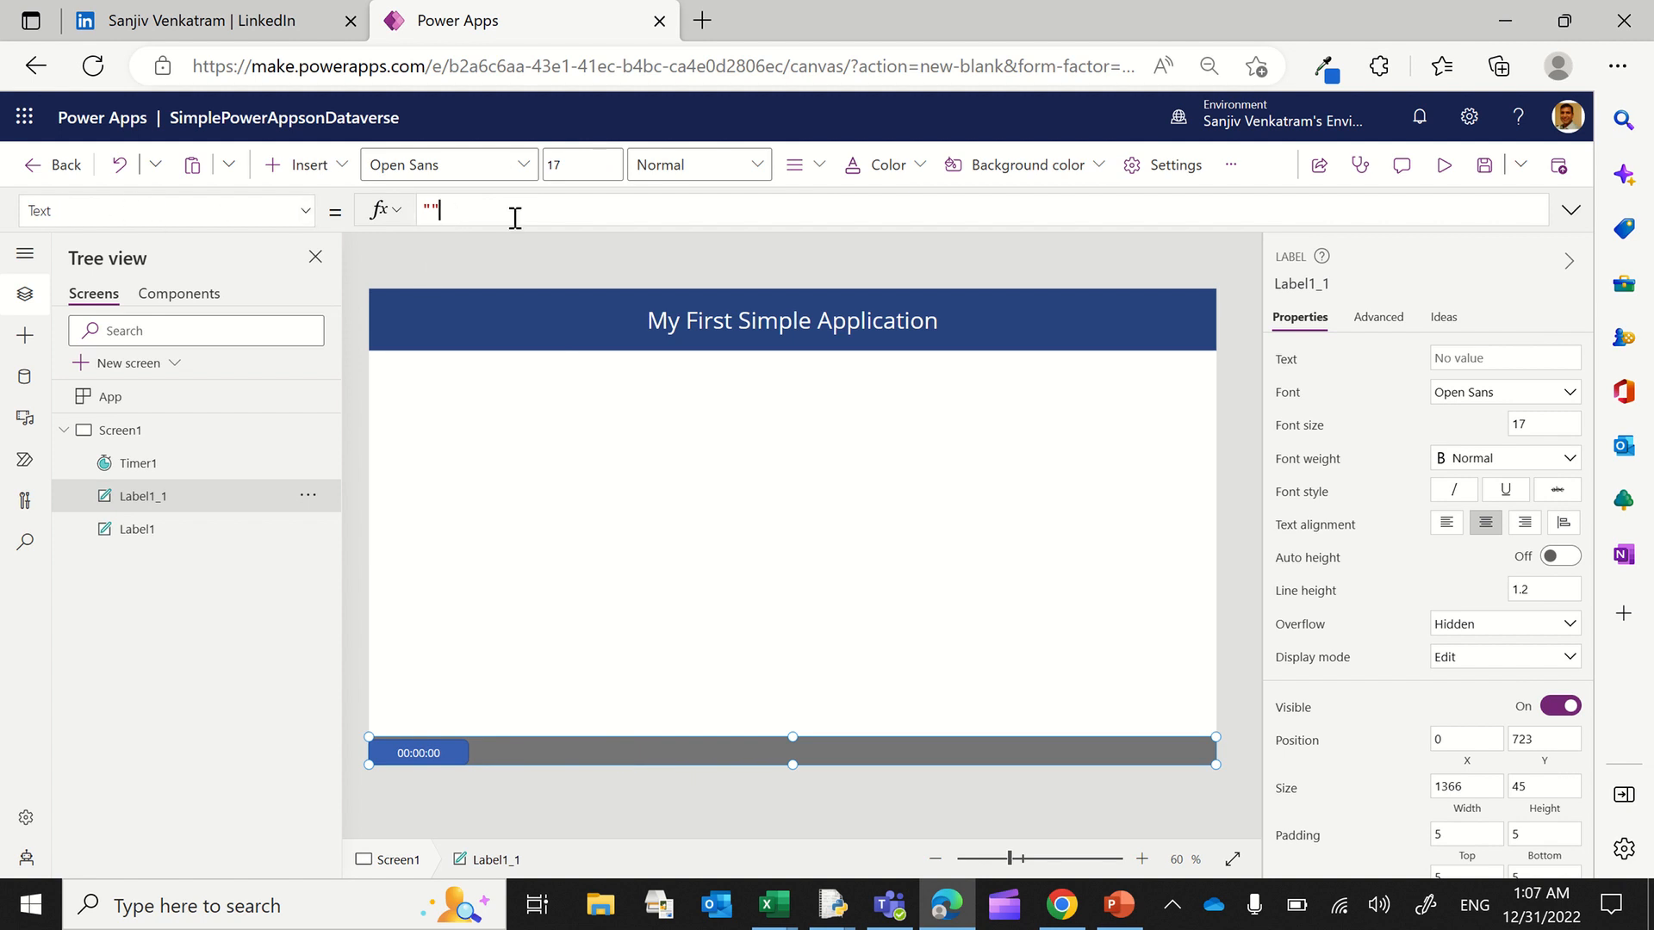
pyautogui.press('BackSpace')
pyautogui.press('BackSpace')
pyautogui.write('User')
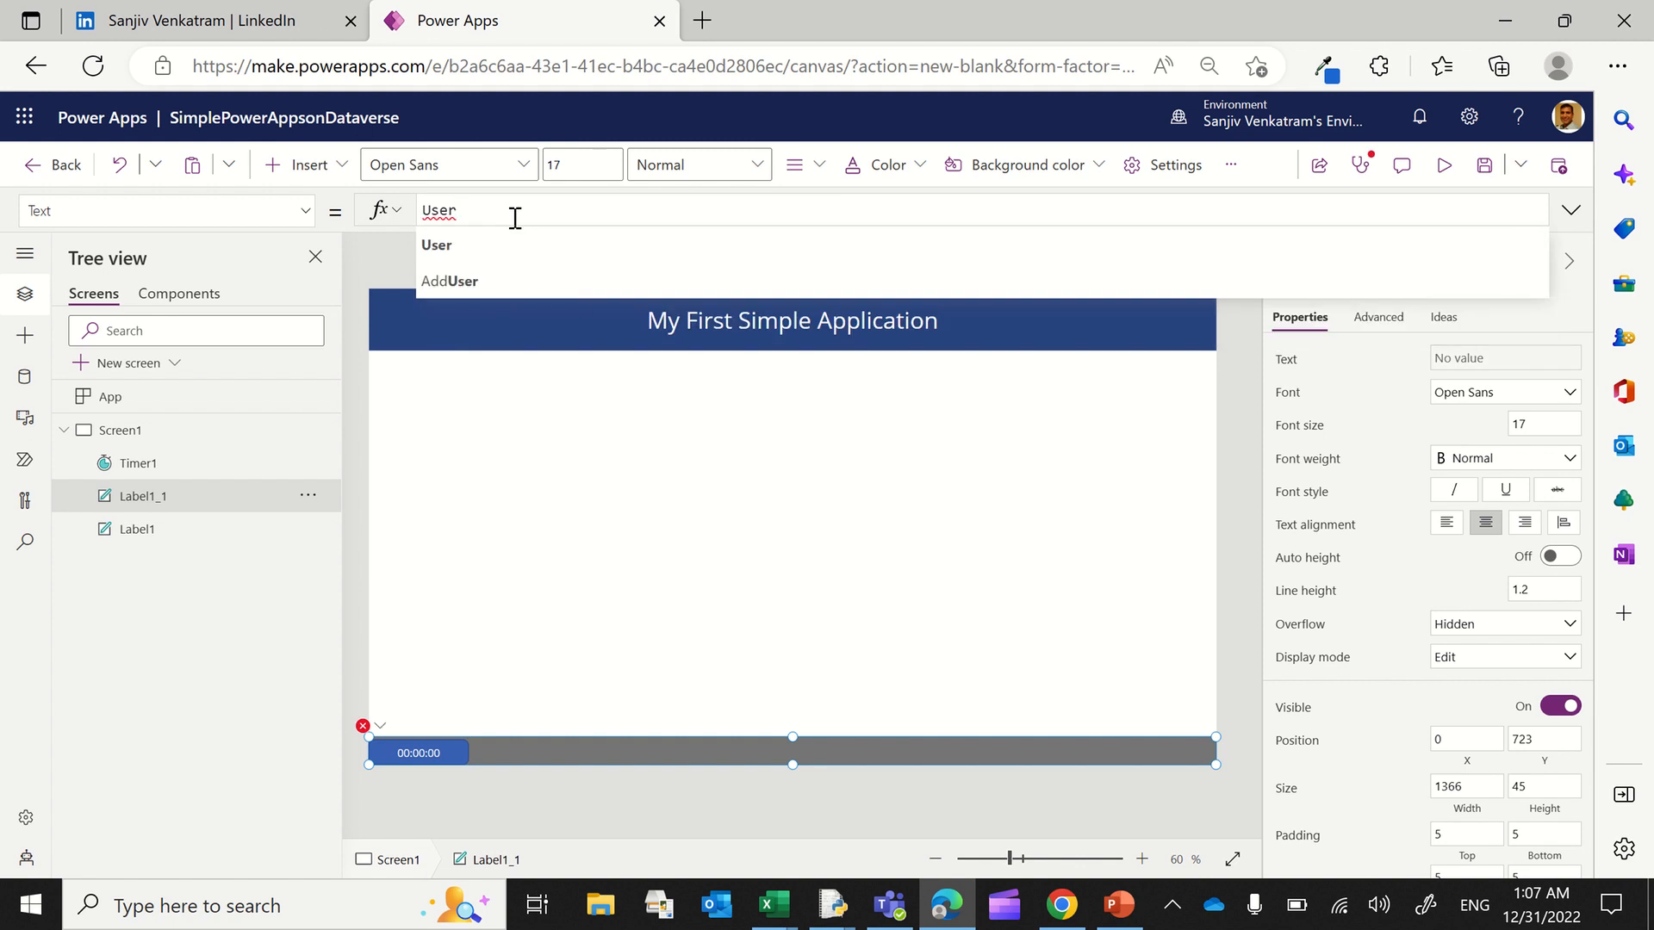
pyautogui.write('()')
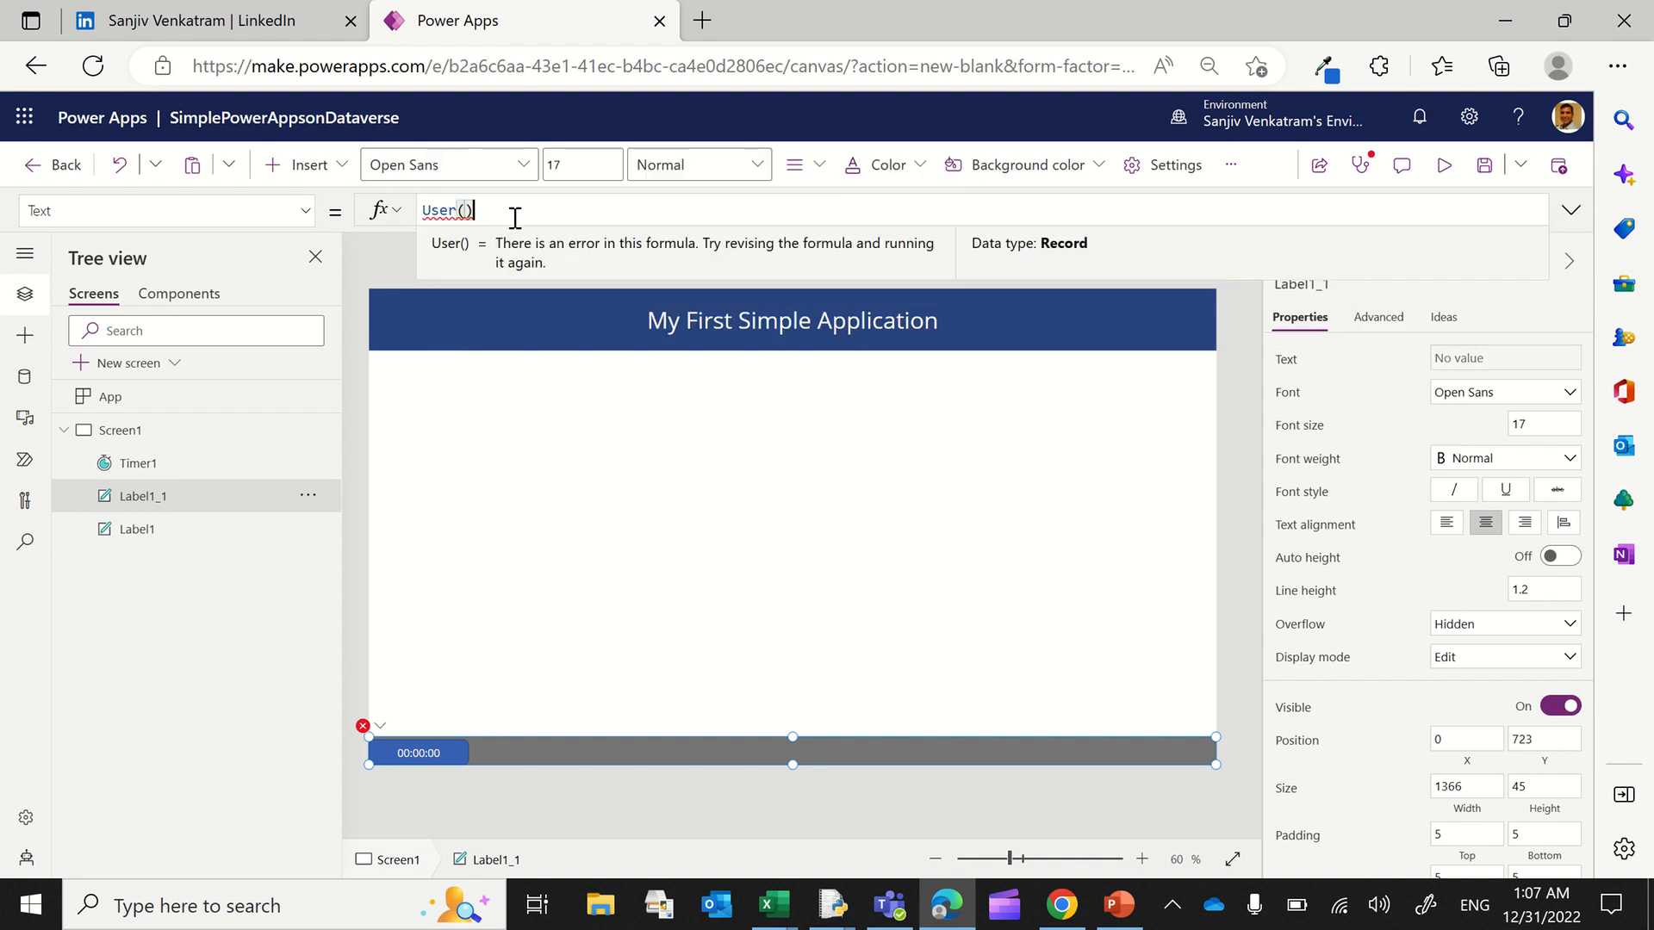
pyautogui.write('.')
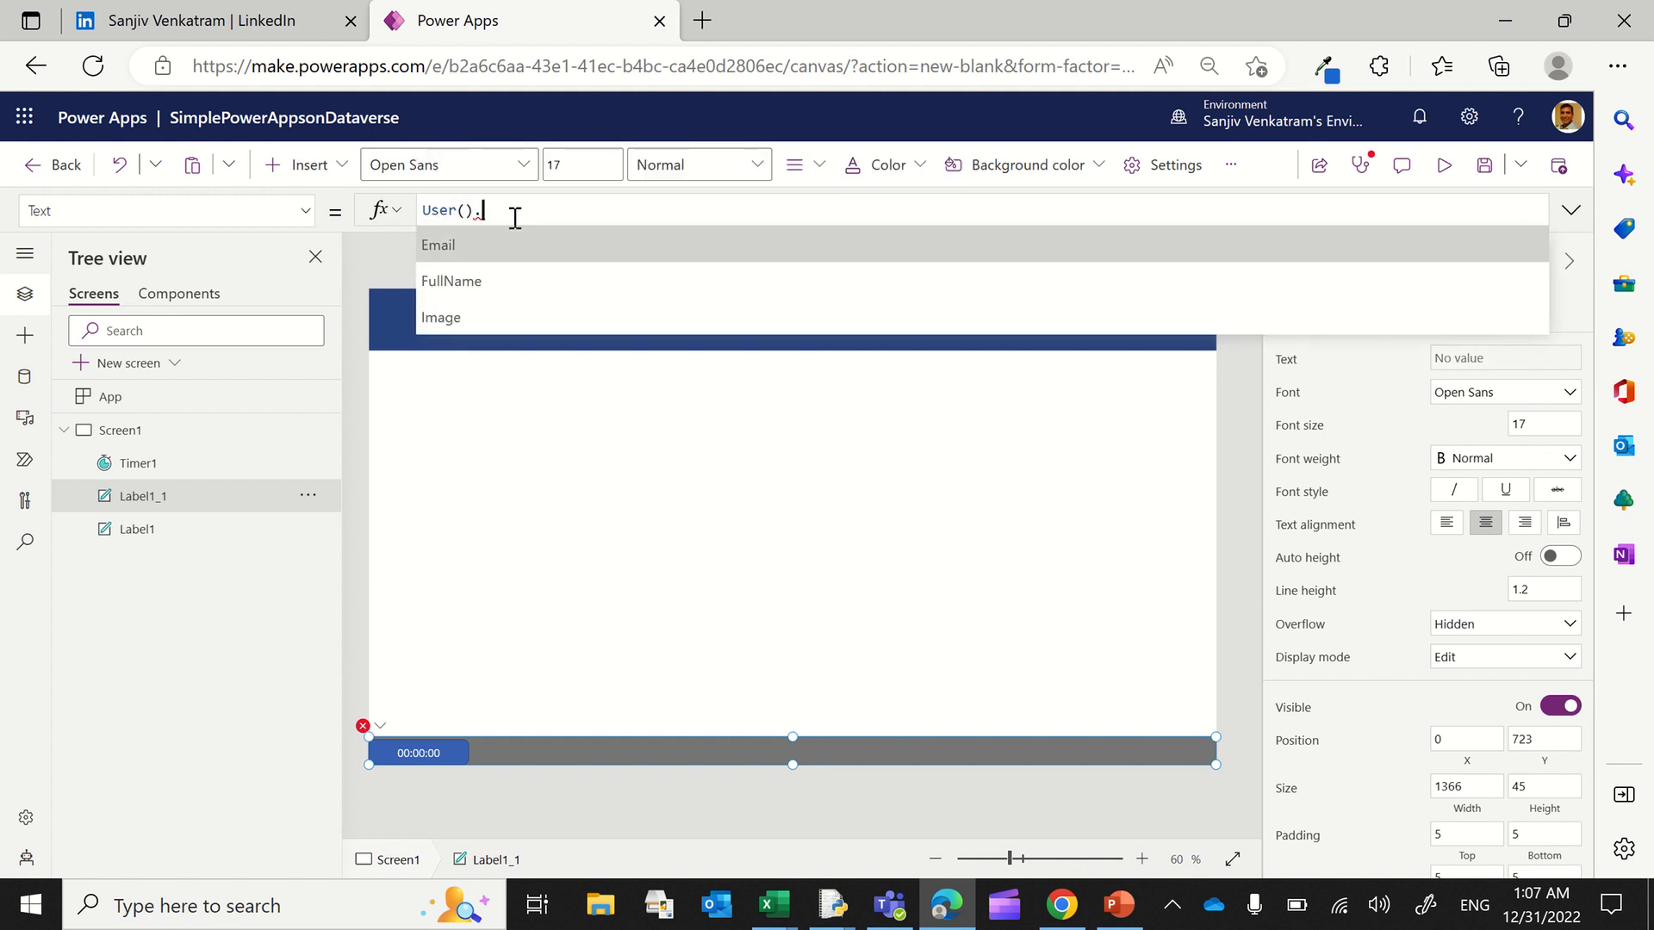
pyautogui.press('Tab')
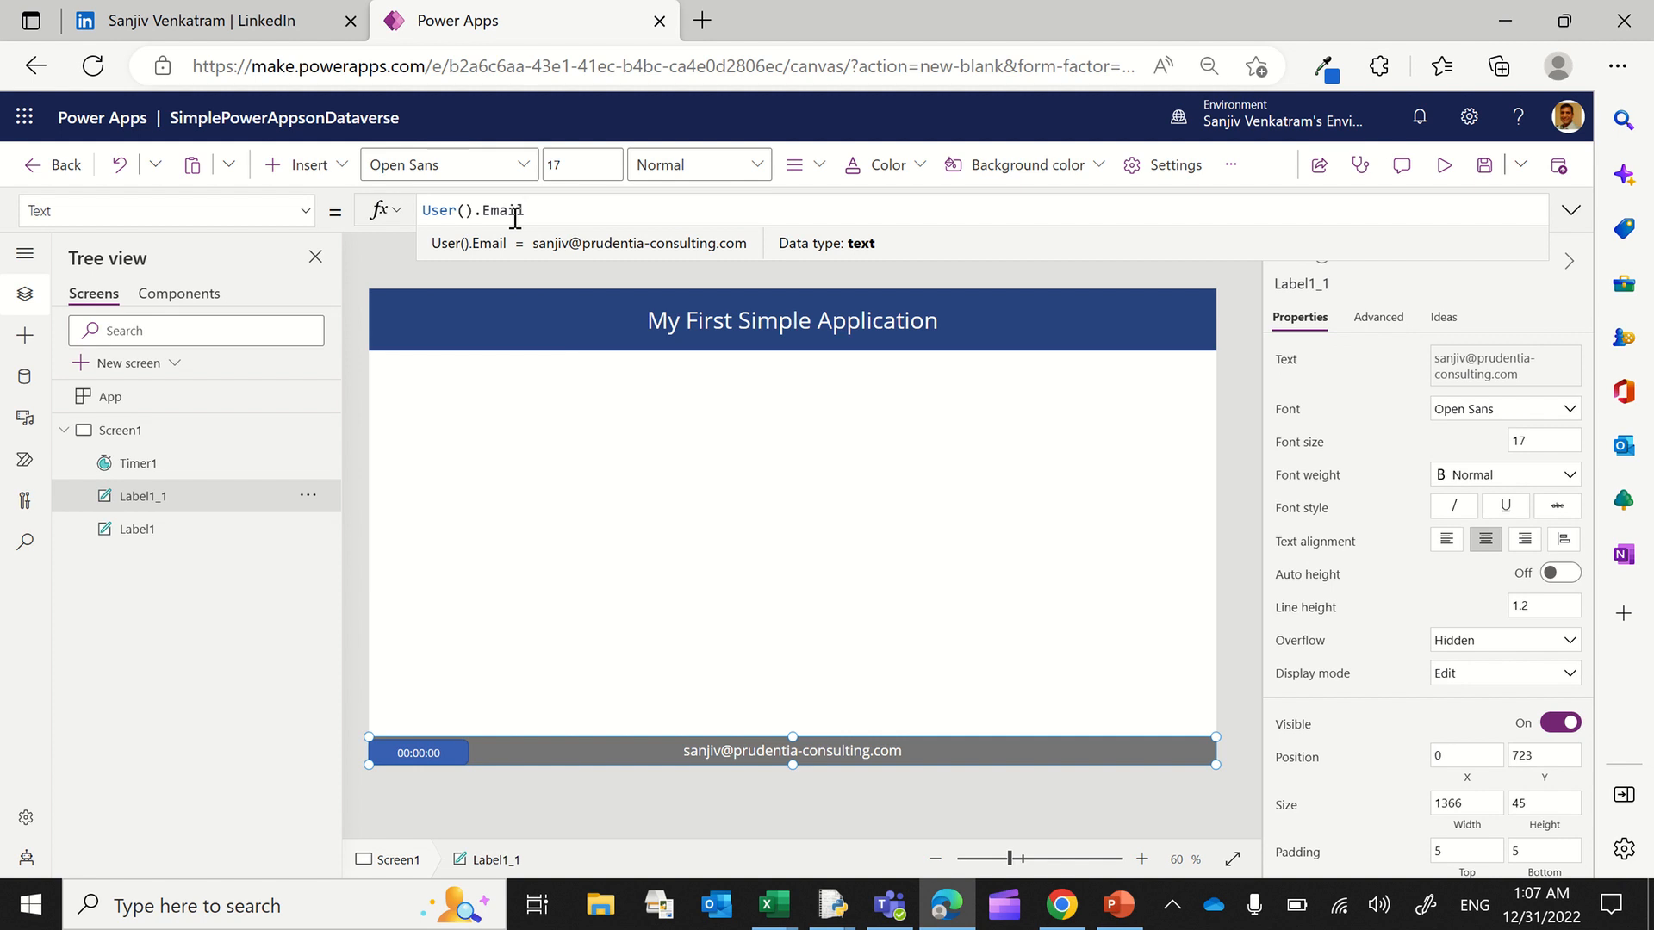
pyautogui.write('&" ')
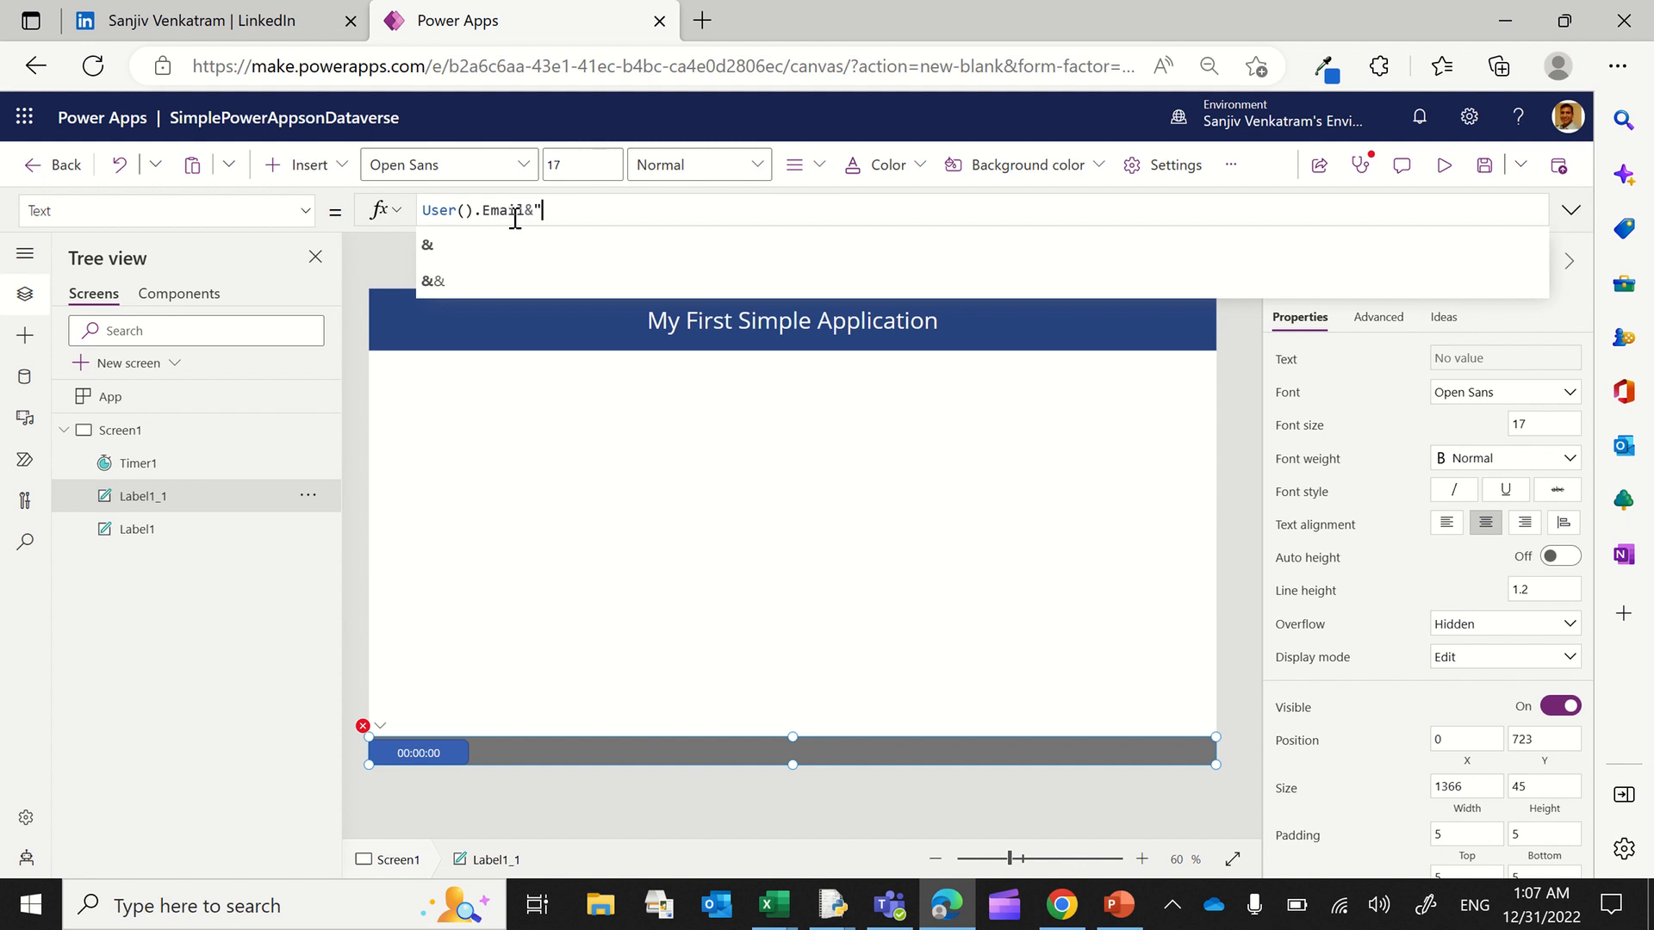
pyautogui.write('"&')
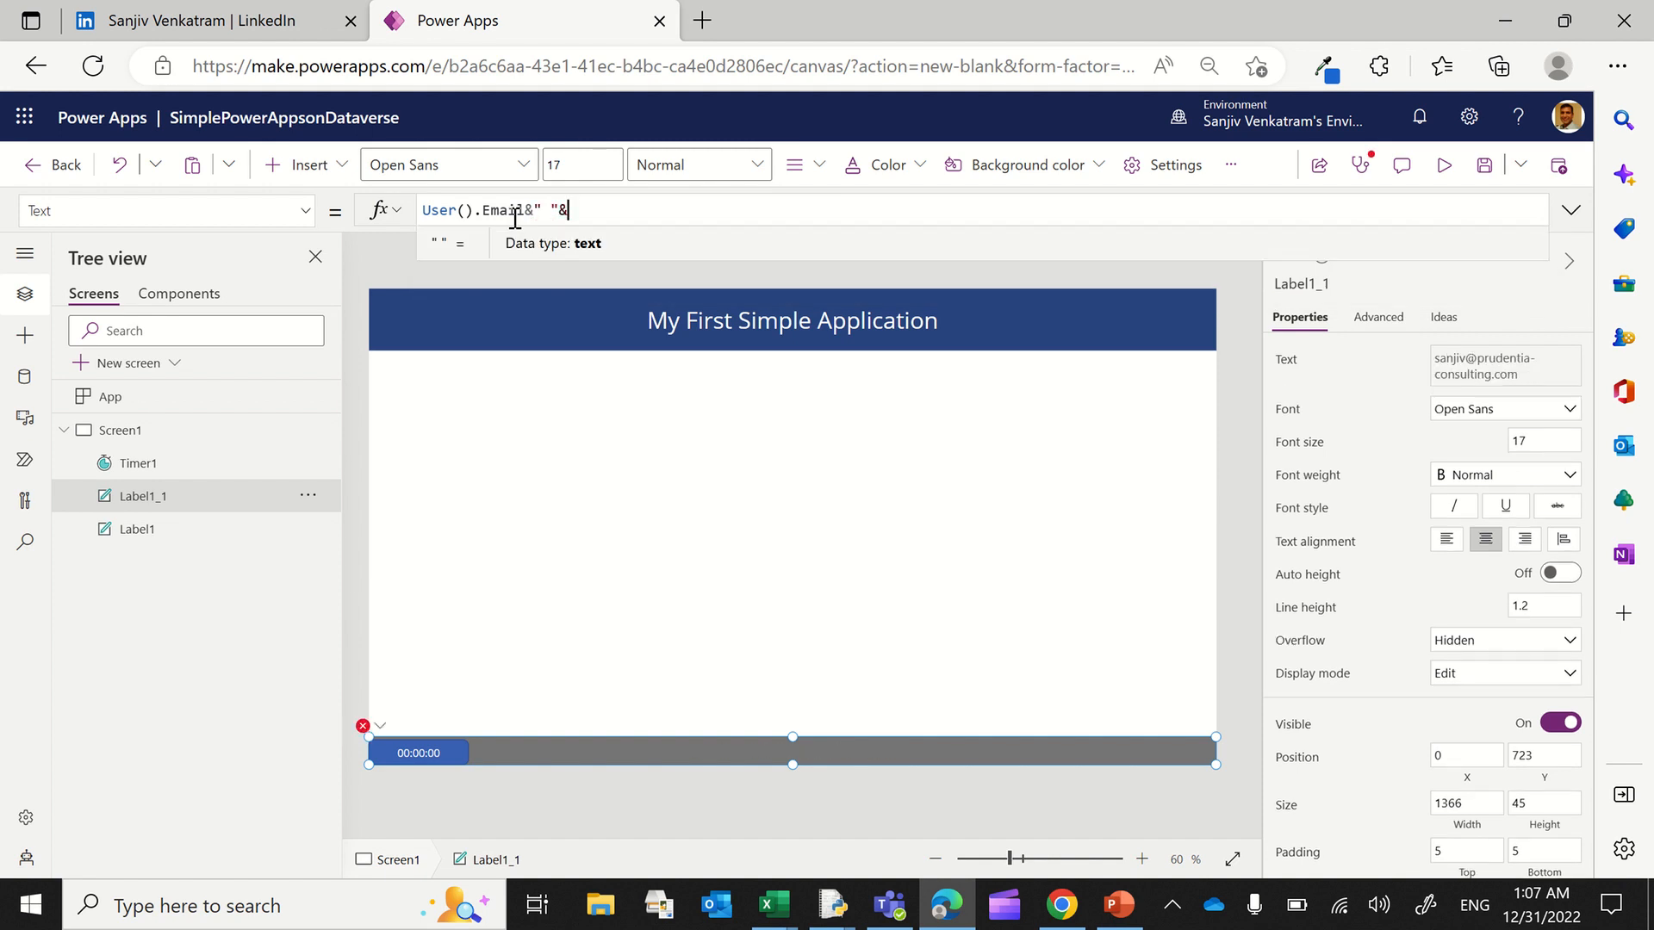
pyautogui.write('tmr')
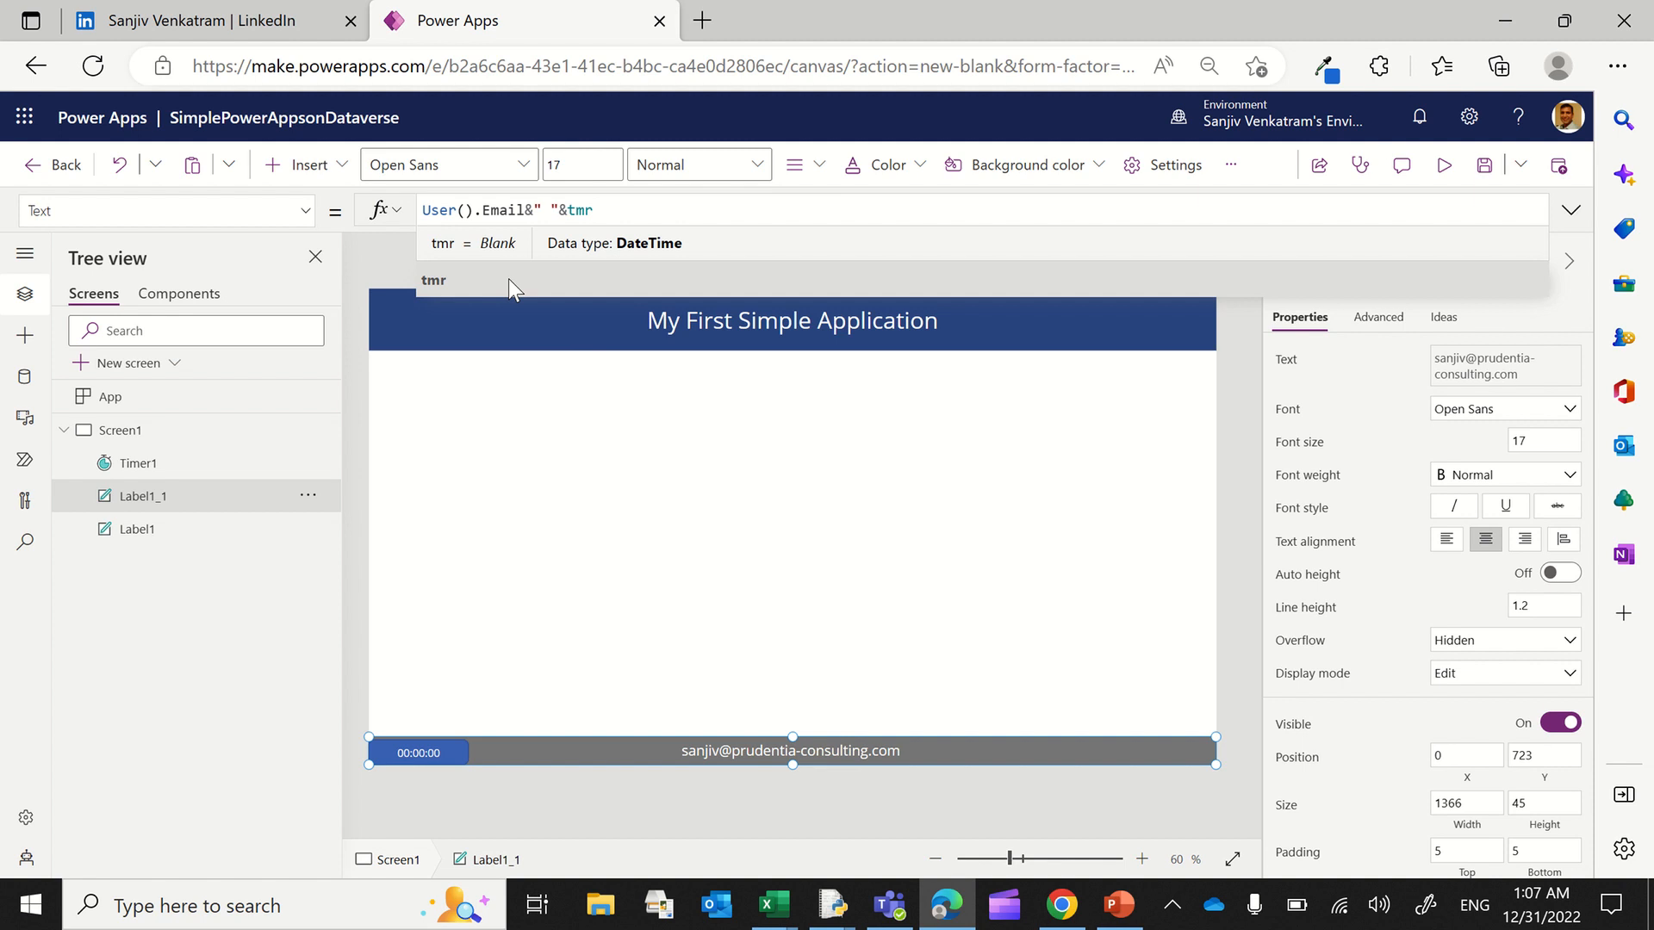
pyautogui.click(508, 279)
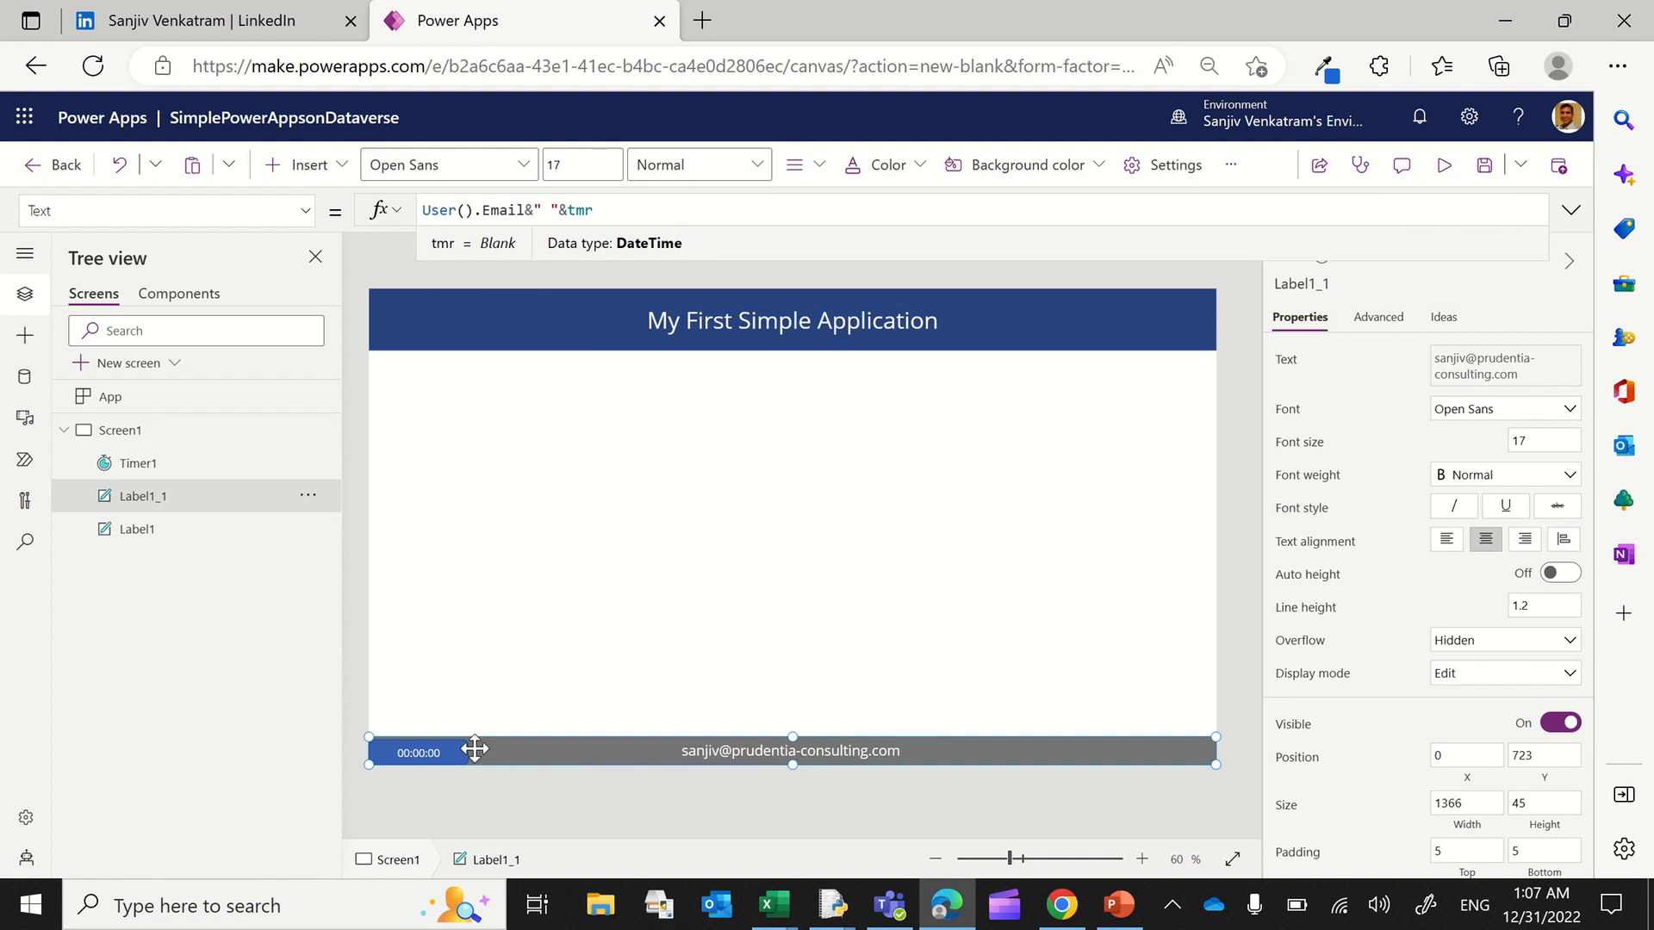
# Step: Turn on Auto start and Repeat for the timer in the footer and turn off its Visible setting
pyautogui.click(458, 673)
pyautogui.click(422, 757)
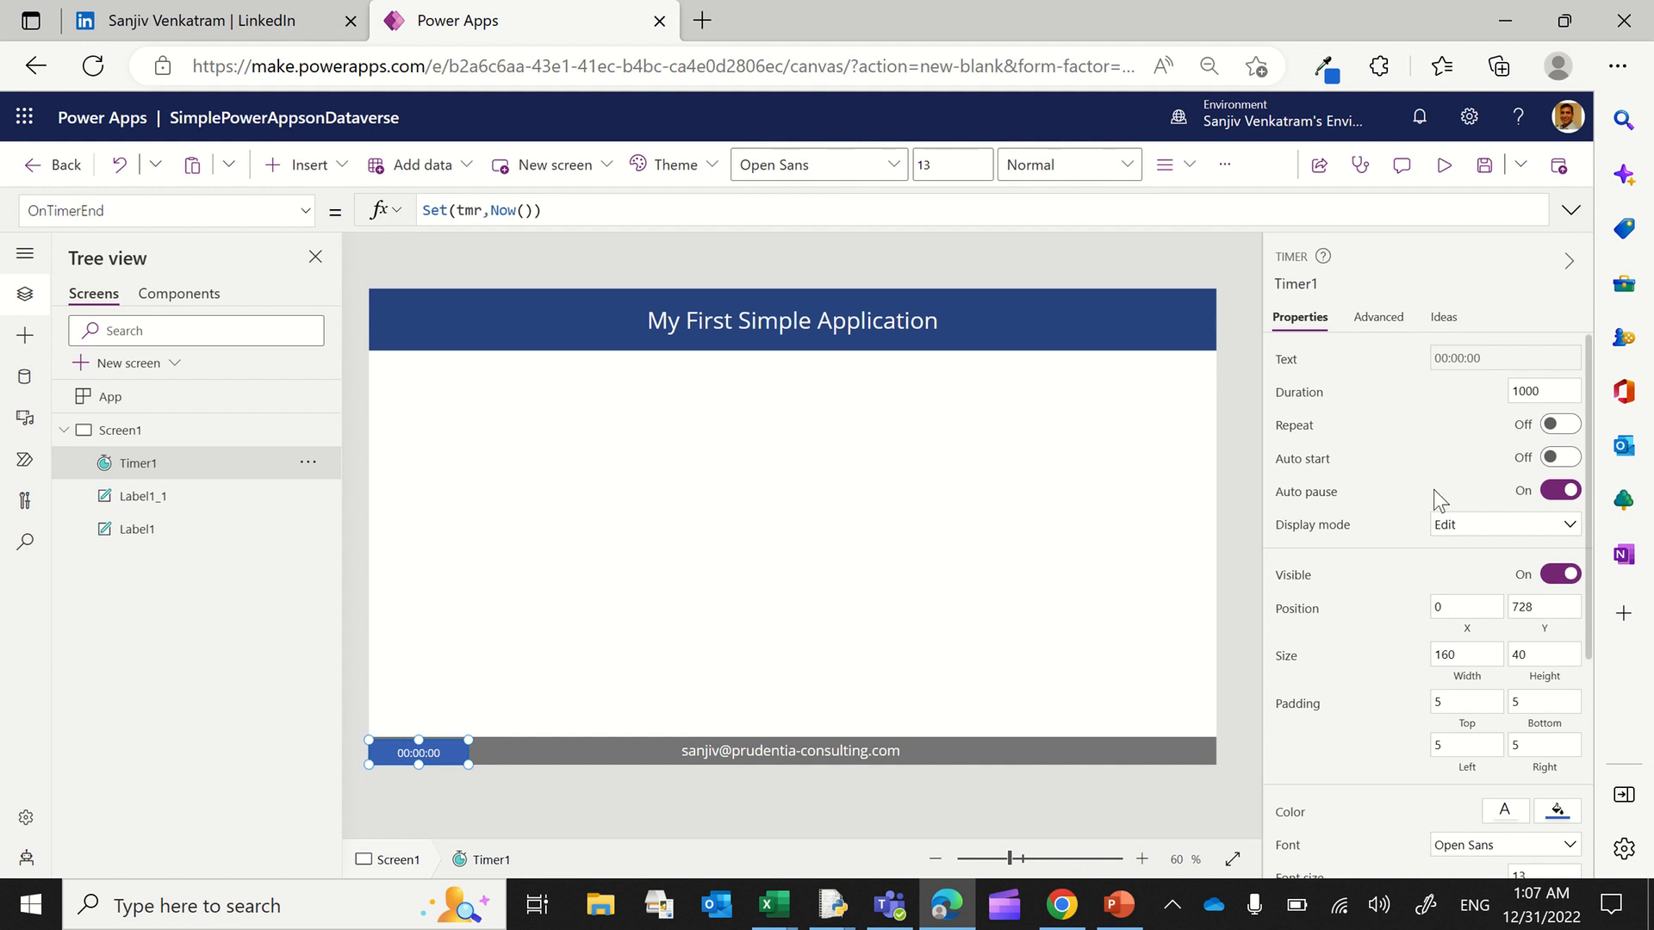
pyautogui.click(1560, 456)
pyautogui.click(1568, 428)
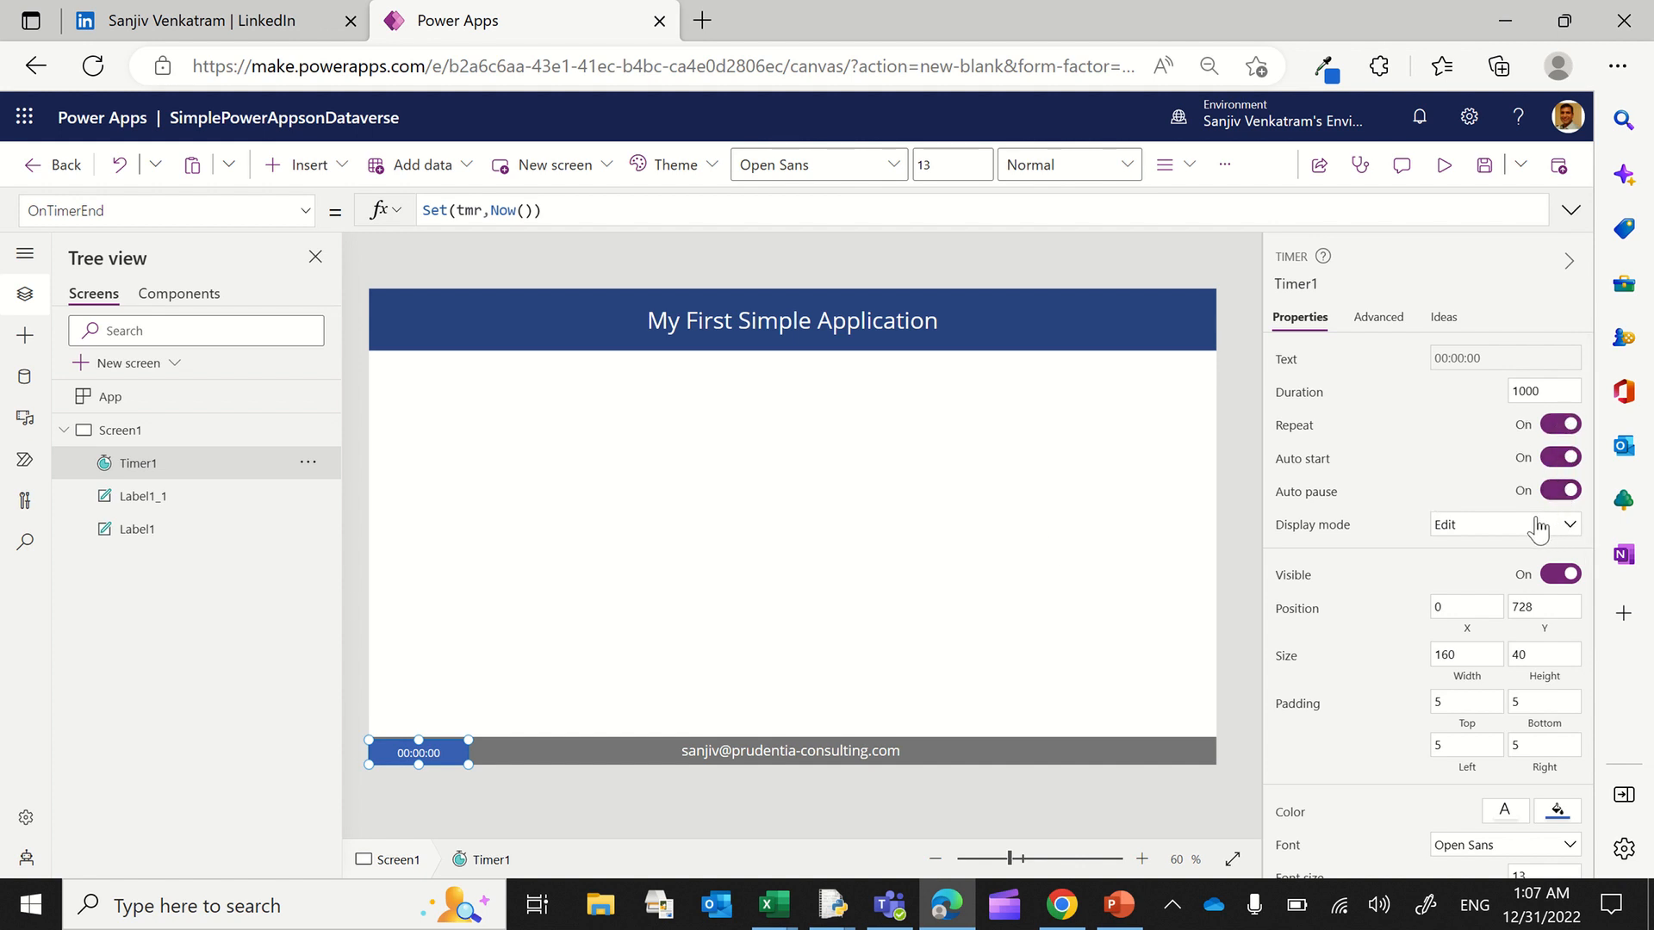
pyautogui.click(1560, 573)
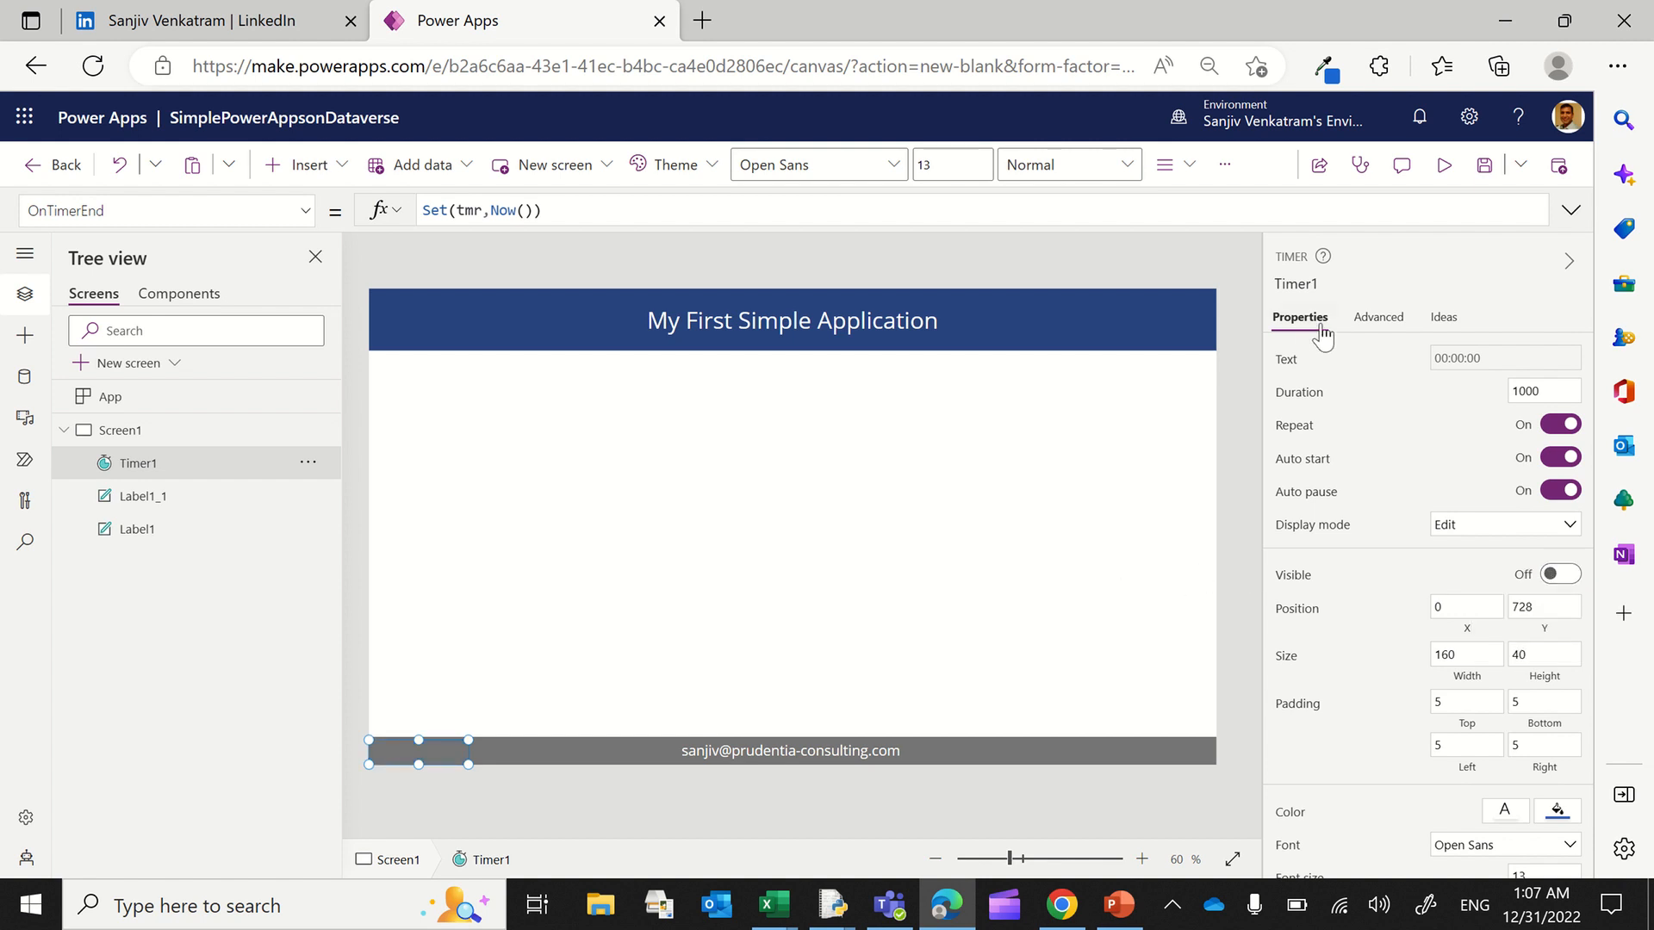
# Step: Preview the app to check the e-mail and time in the footer, and return to editing the screen
pyautogui.click(1443, 164)
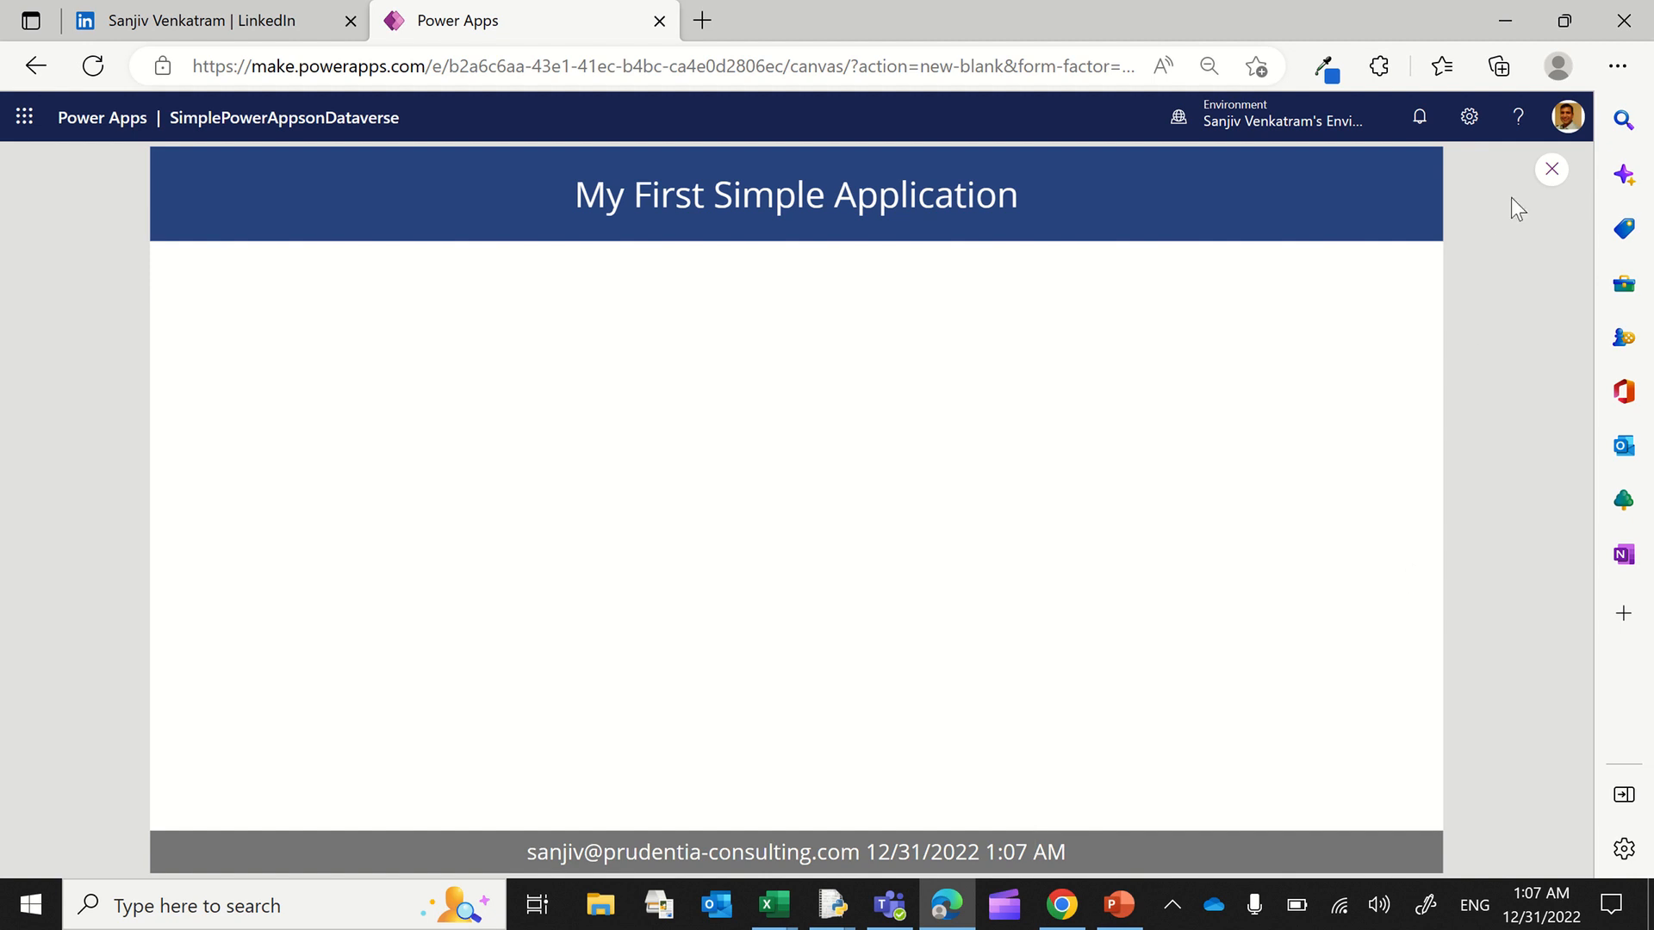
pyautogui.click(1550, 171)
pyautogui.click(999, 593)
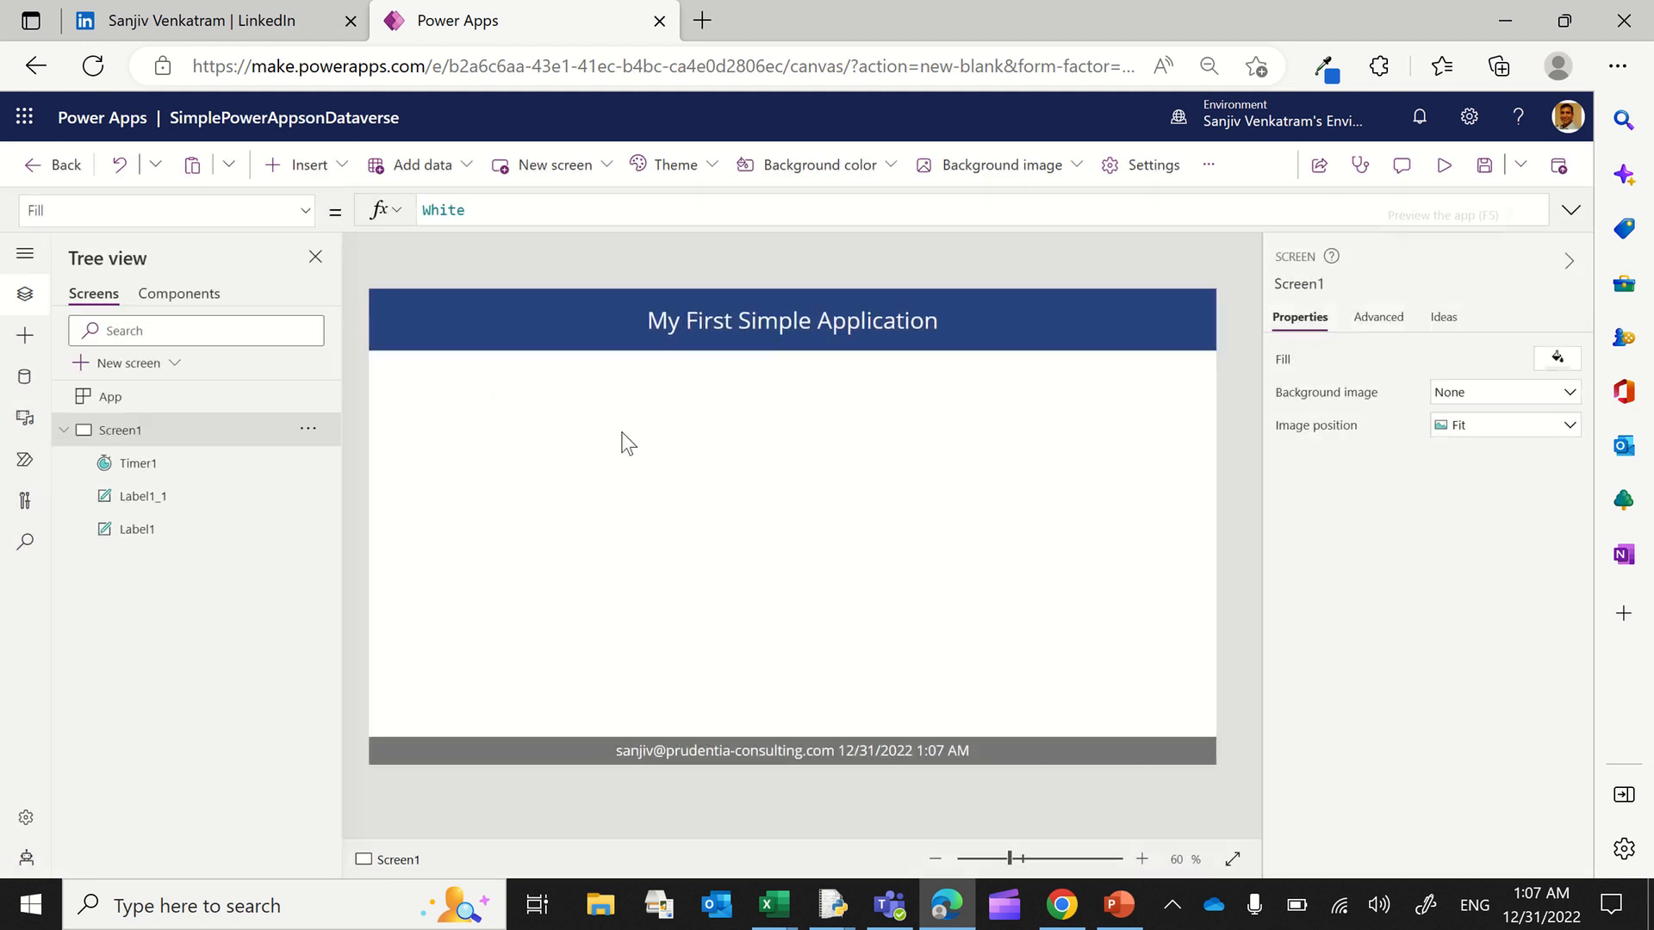
# Step: Insert an image control and place it at the right end of the blue header, at X 1266, Y 0
pyautogui.click(340, 166)
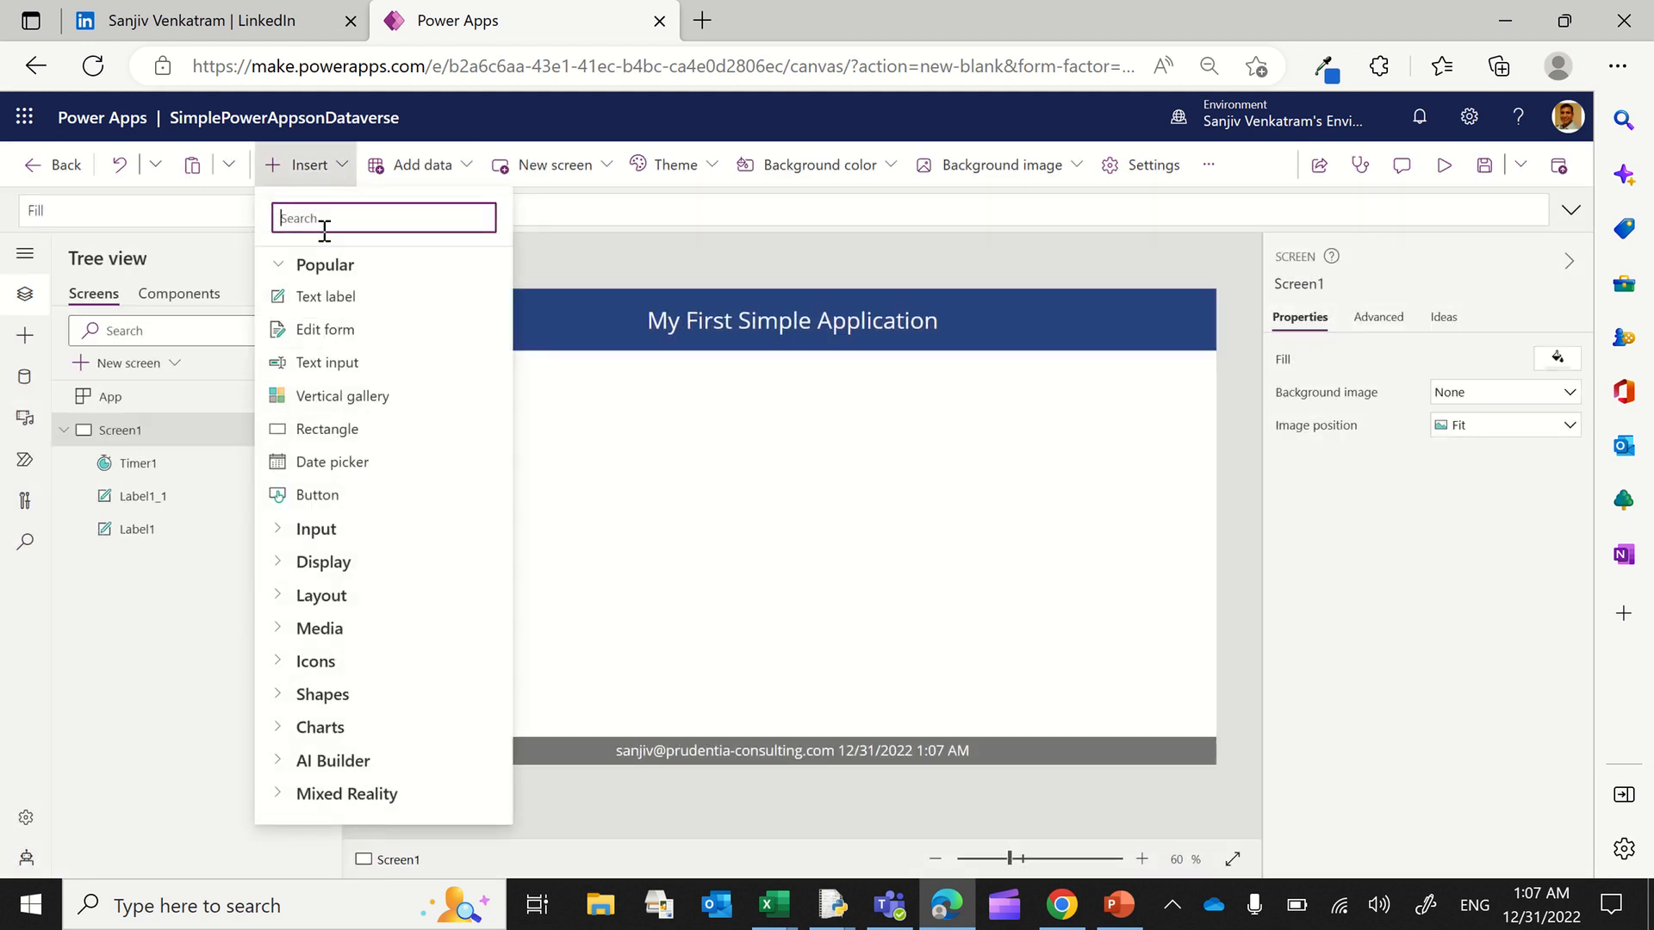
pyautogui.write('image')
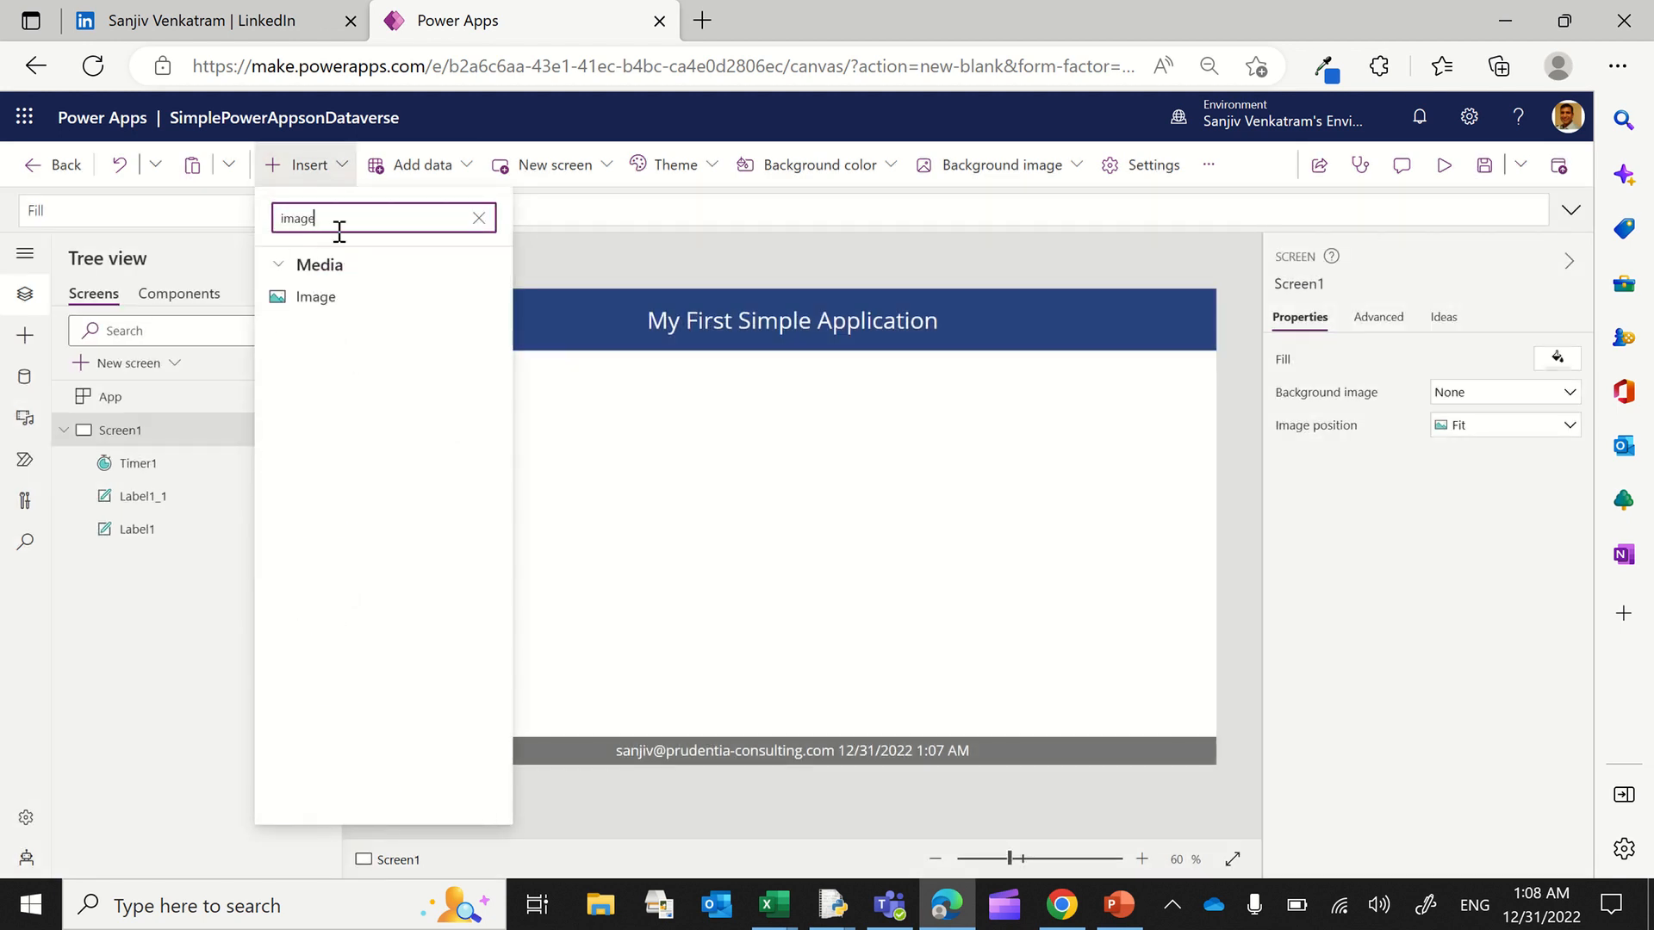
pyautogui.click(338, 293)
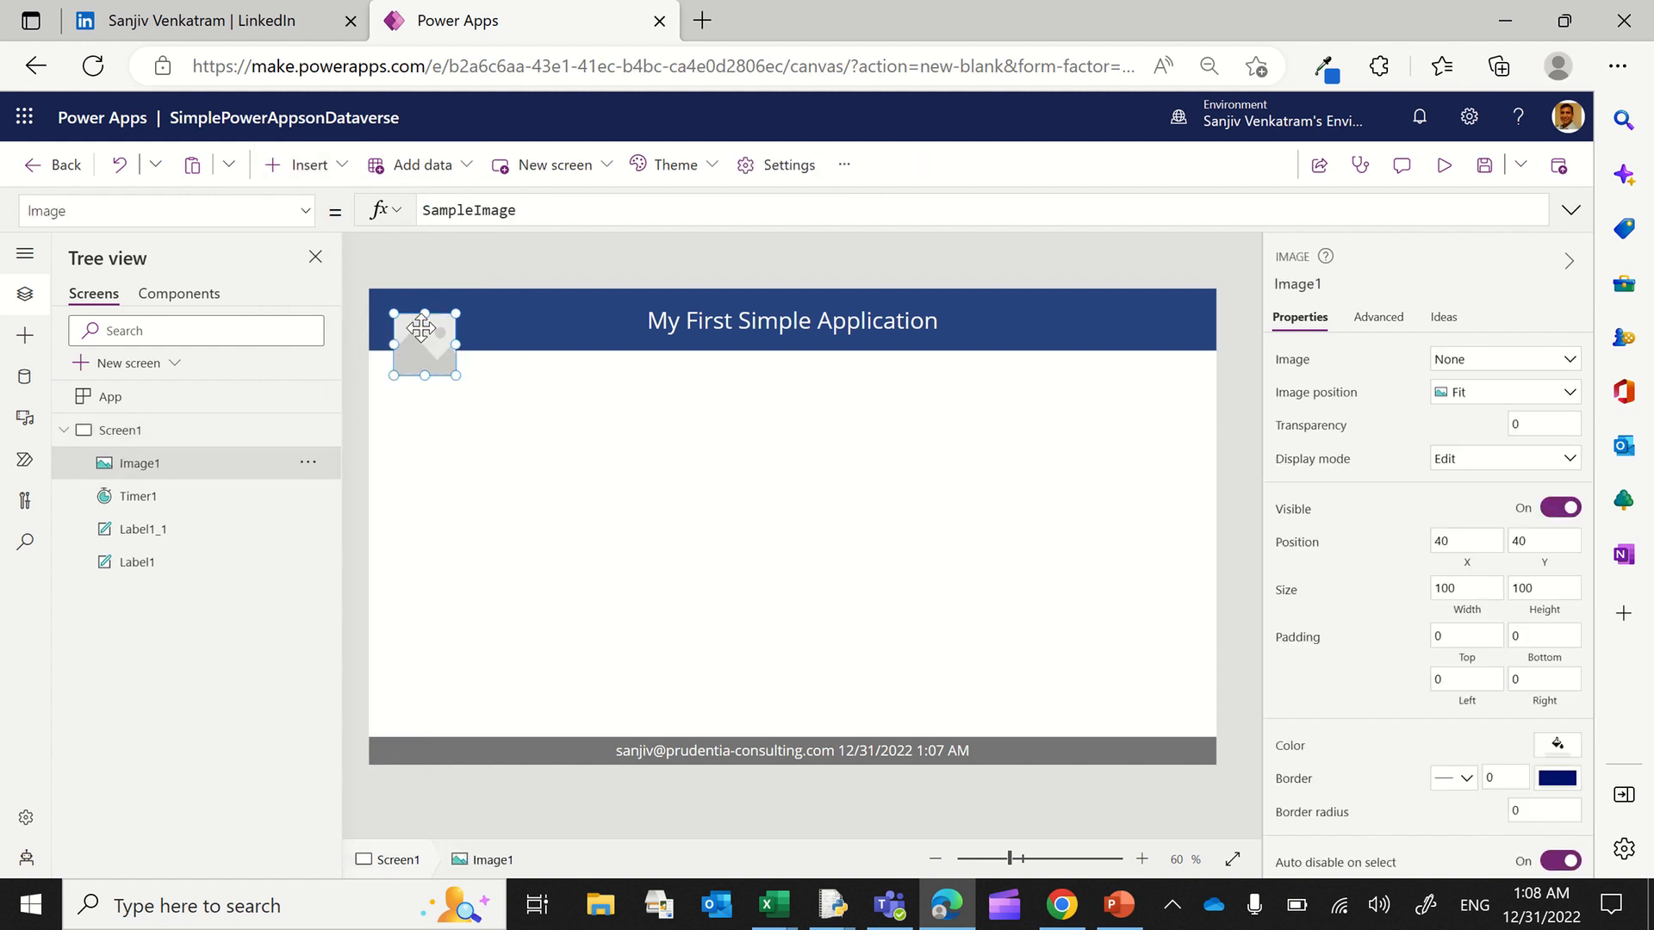
pyautogui.moveTo(426, 345); pyautogui.dragTo(1185, 320)
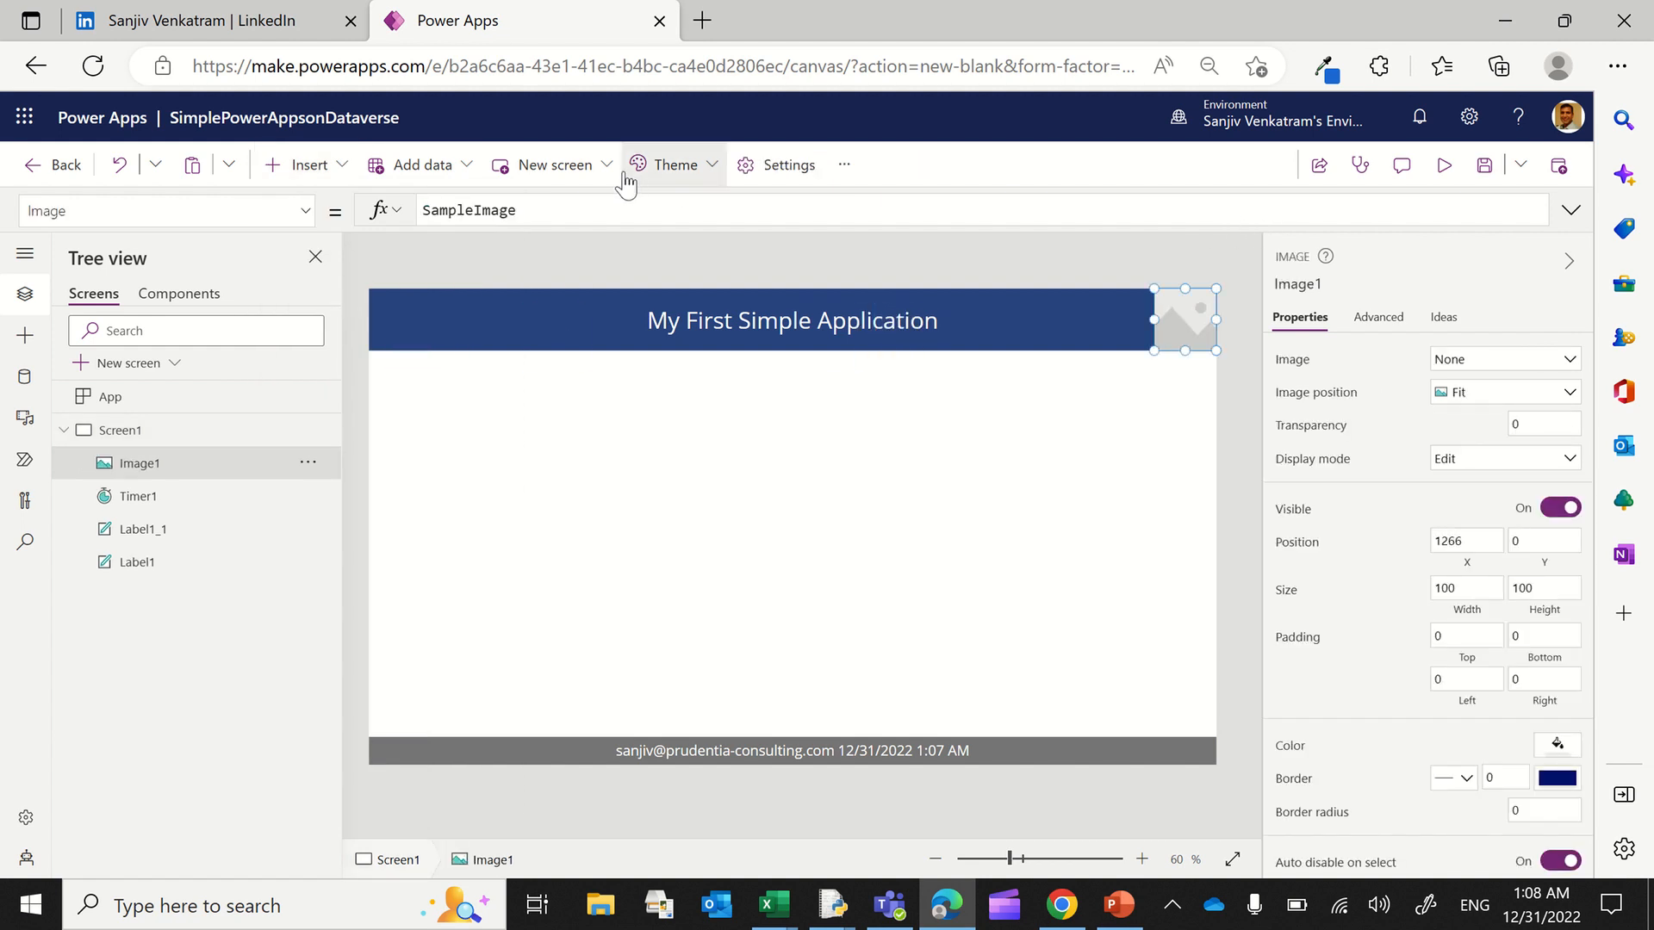
# Step: Set the header image control's Image formula to User().Image
pyautogui.click(604, 208)
pyautogui.write('User()')
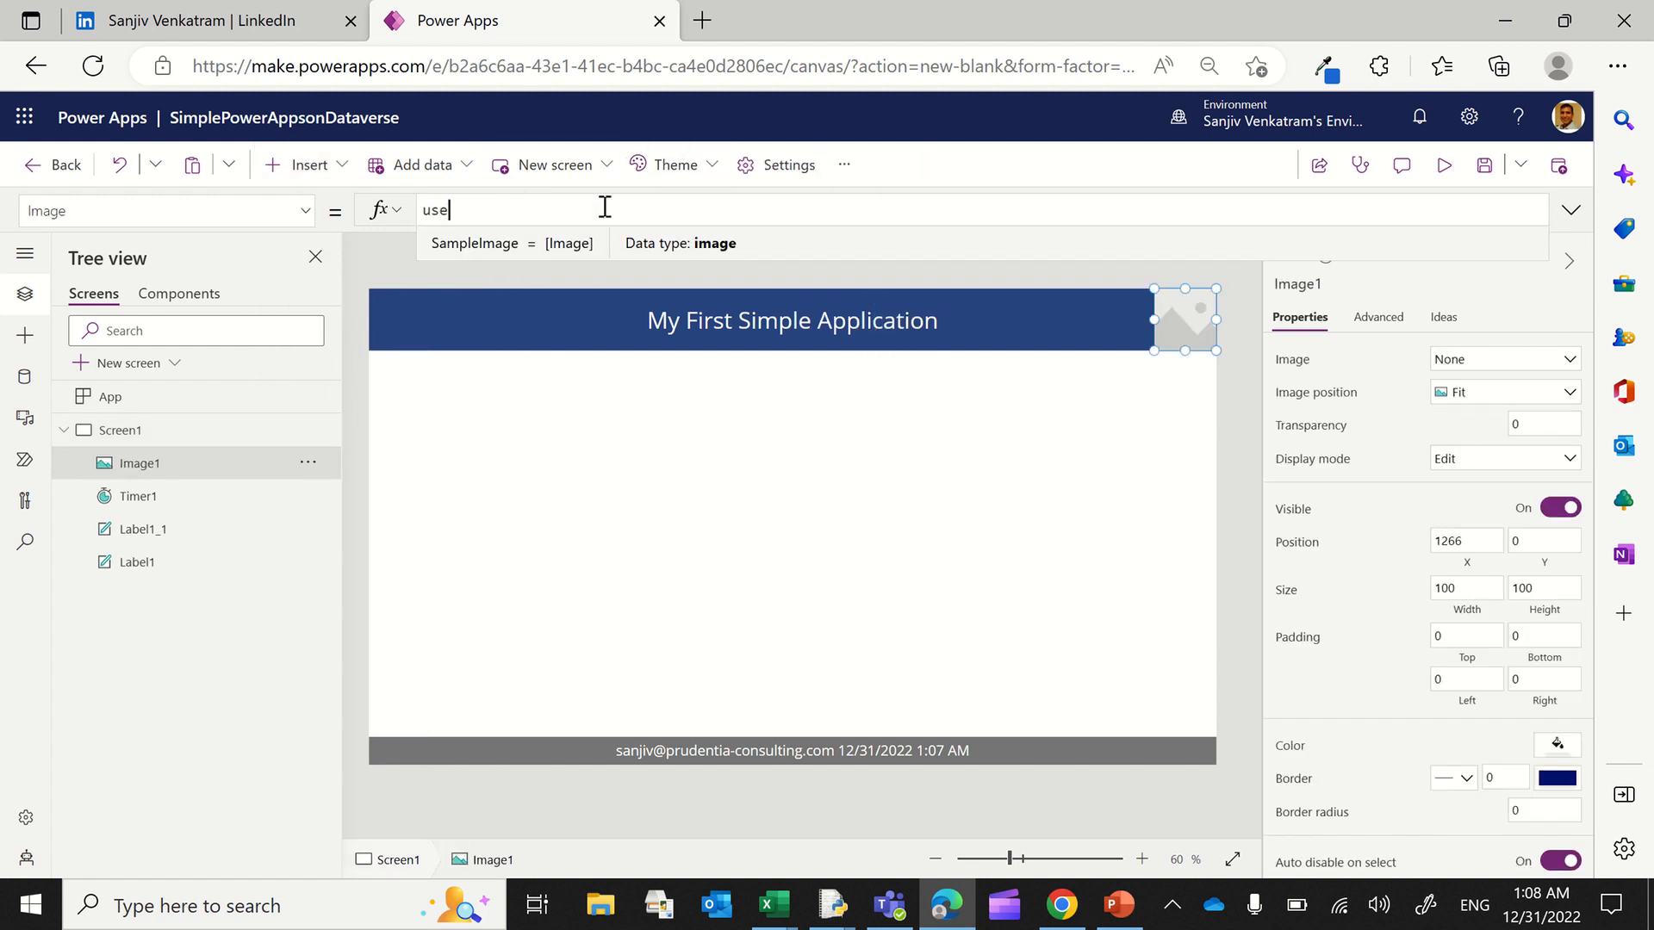
pyautogui.write('.')
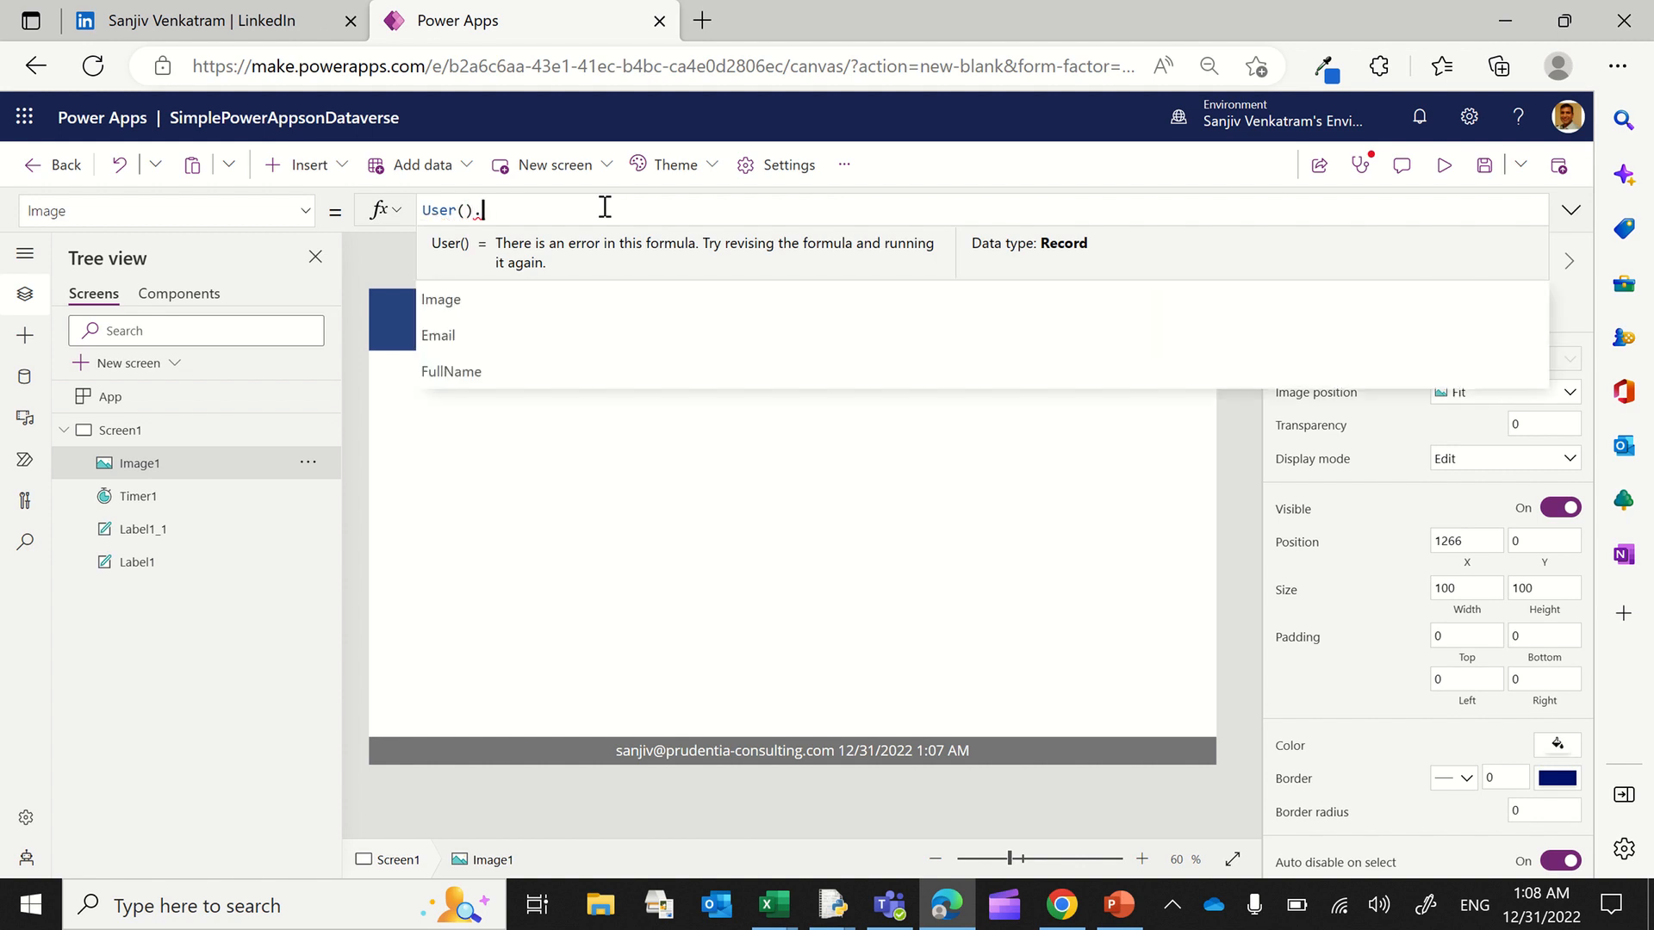
pyautogui.press('Tab')
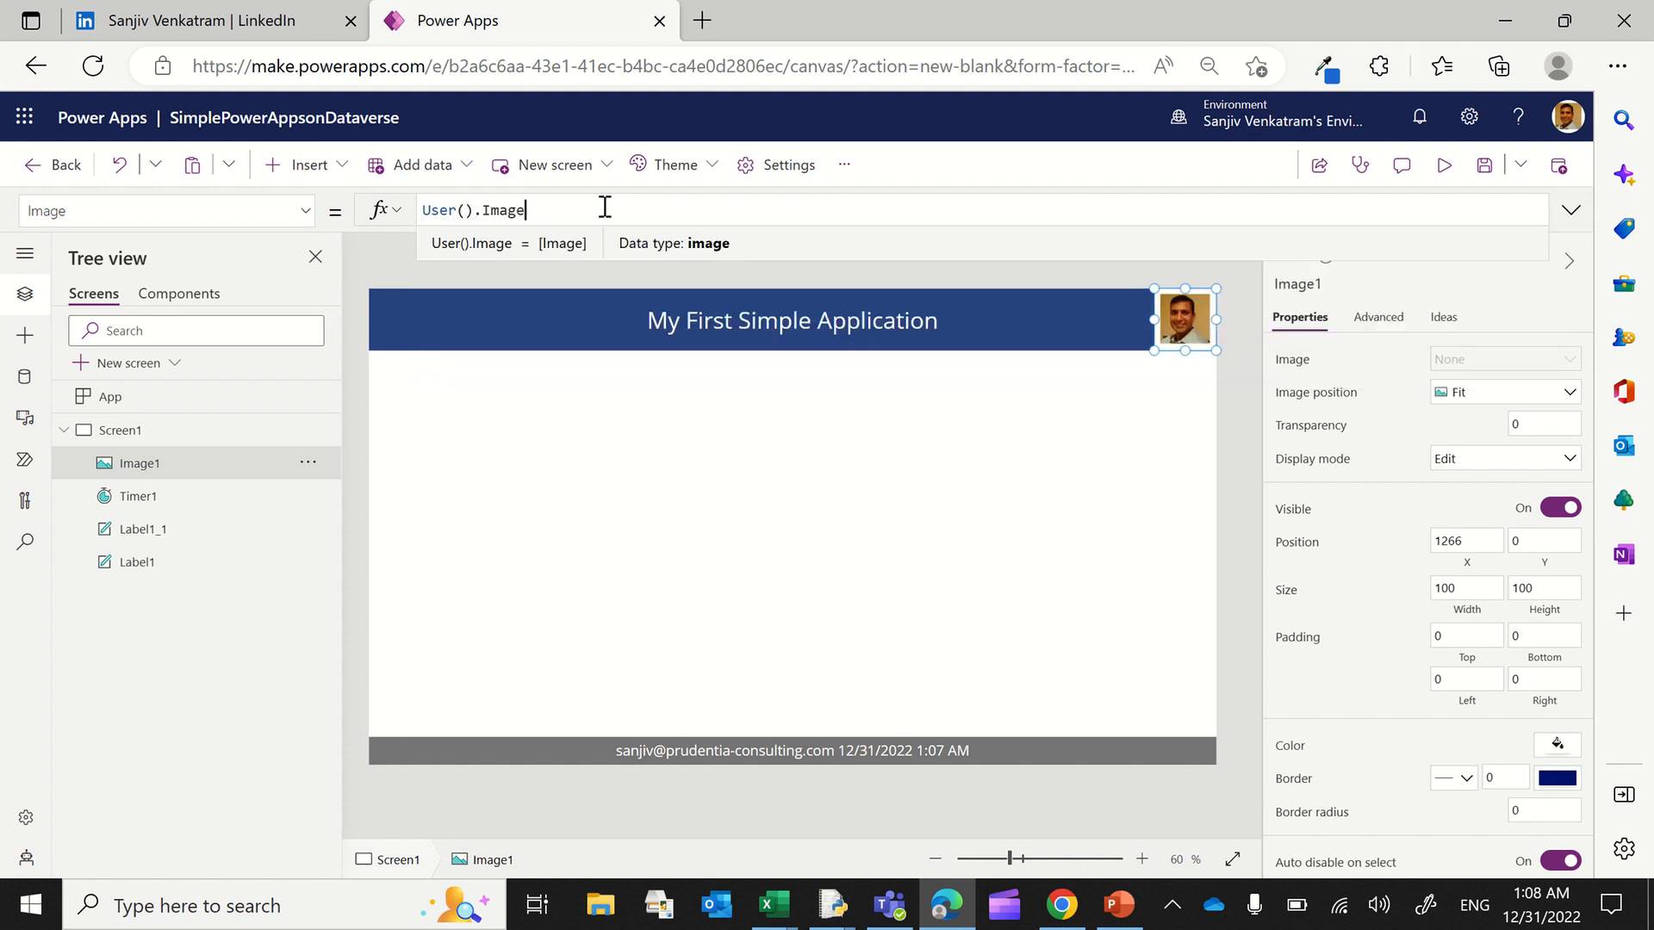
pyautogui.click(792, 424)
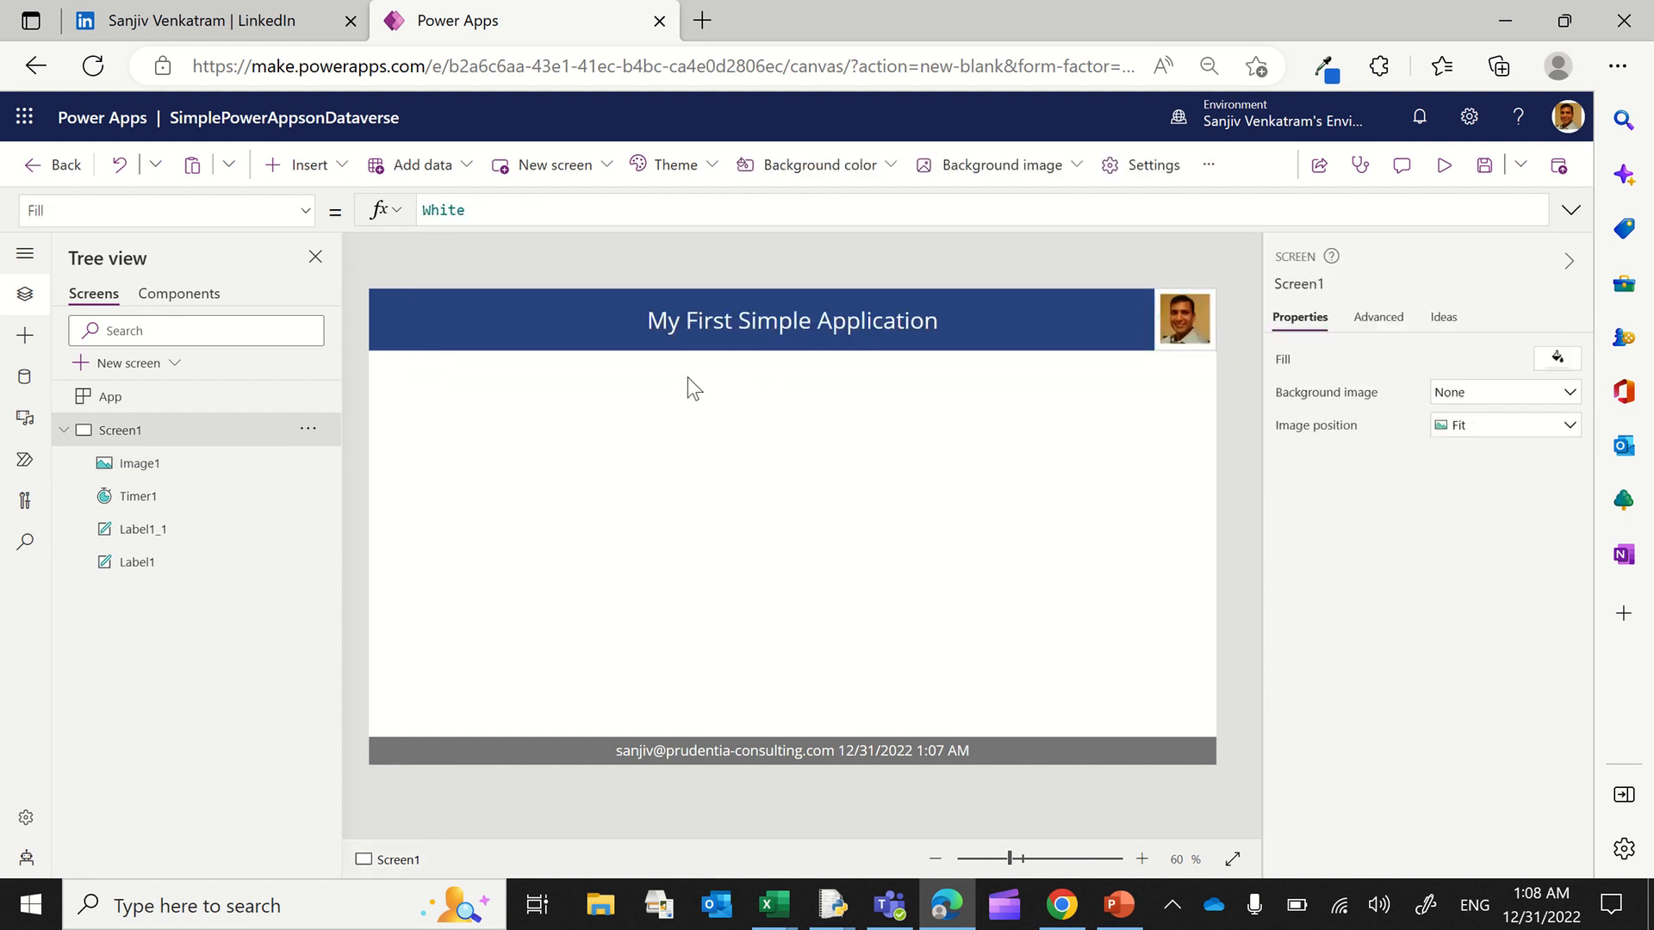
# Step: Duplicate the header label, place the copy just below the header at about Y 128, and clear its text
pyautogui.click(612, 334)
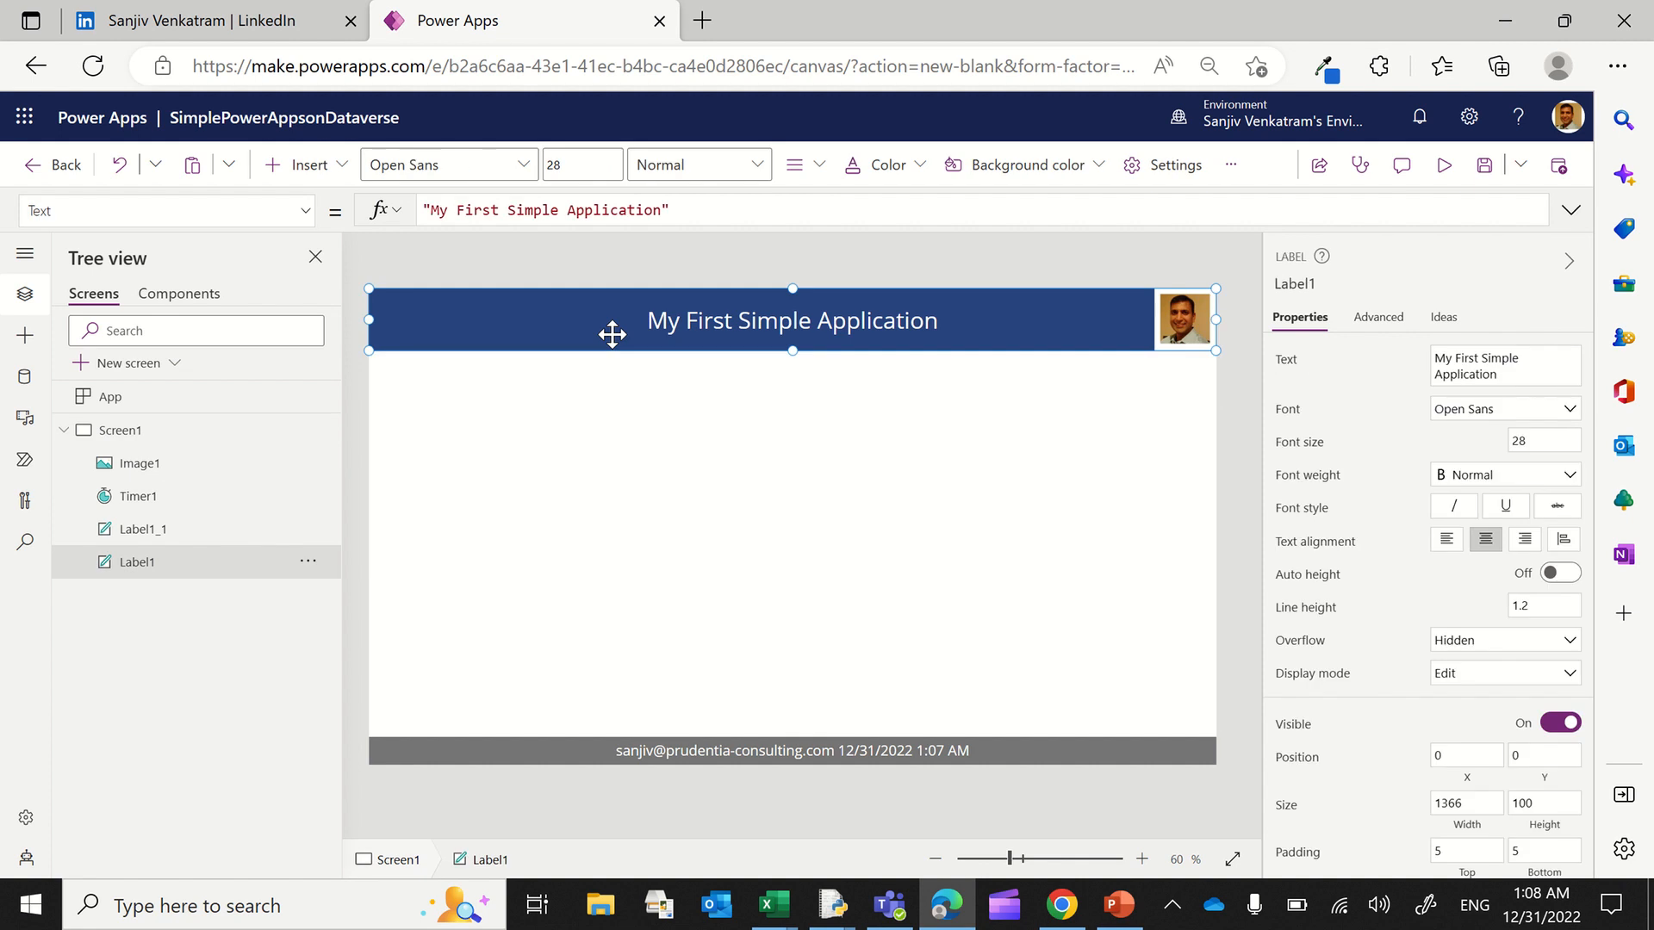
pyautogui.hotkey('ctrl', 'c')
pyautogui.hotkey('ctrl', 'v')
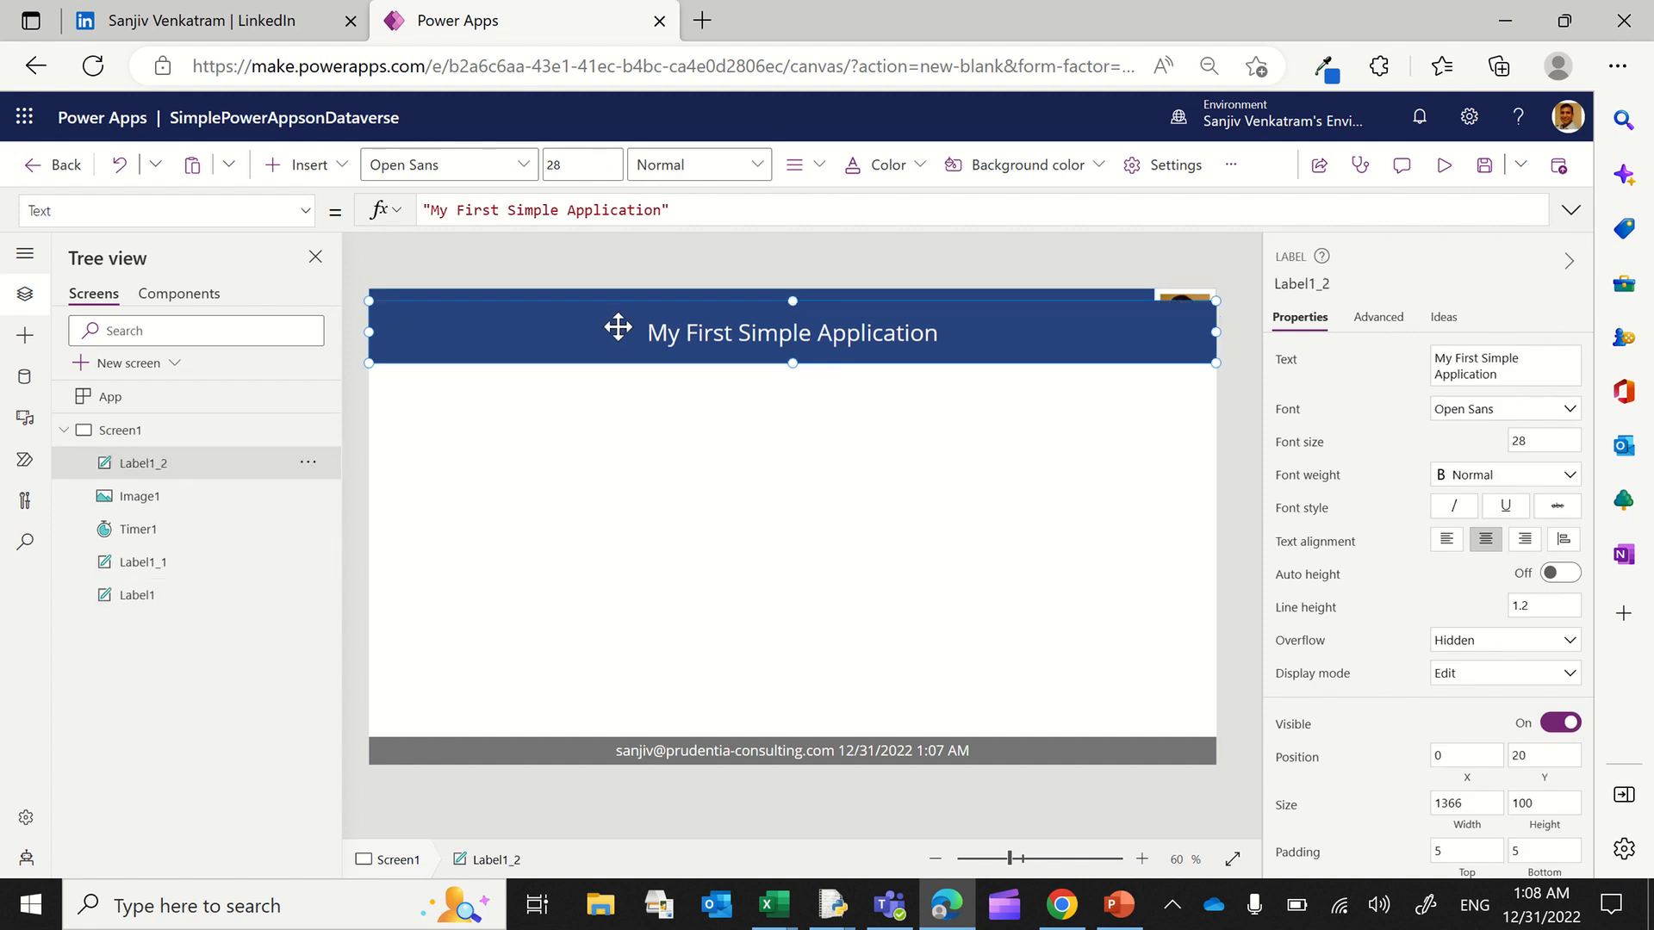
pyautogui.moveTo(612, 334); pyautogui.dragTo(614, 394)
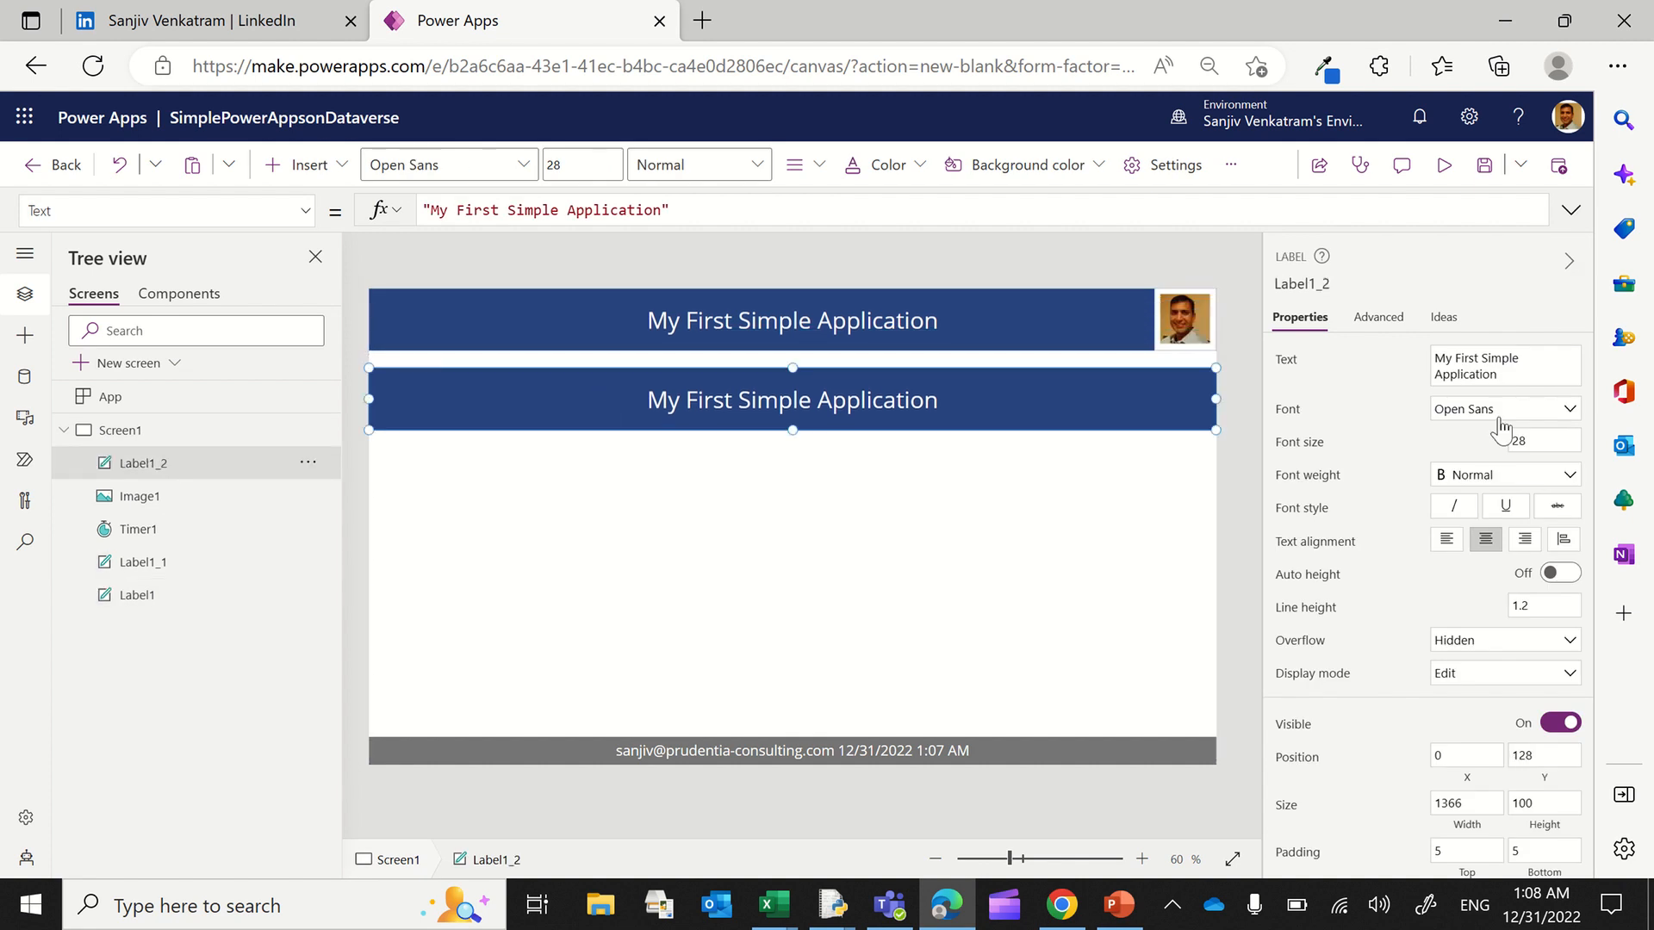
pyautogui.click(1510, 373)
pyautogui.press('BackSpace')
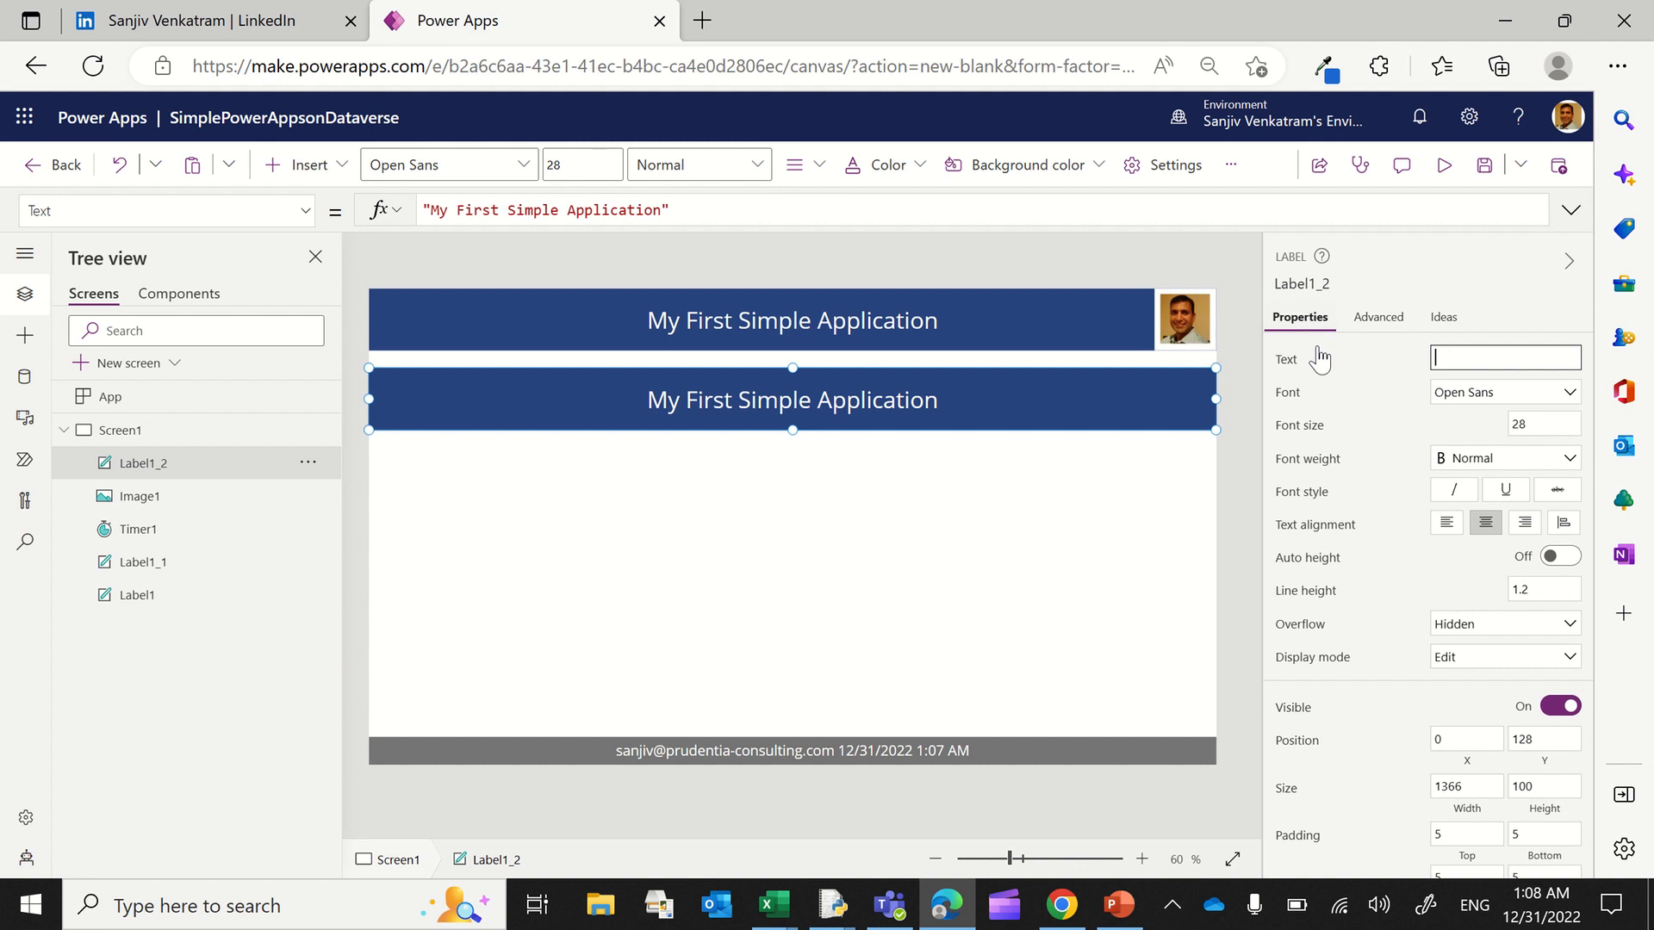
# Step: Set the copied label's height to 4 and its Y position to 103 to form a thin divider under the header
pyautogui.click(1546, 785)
pyautogui.write('3')
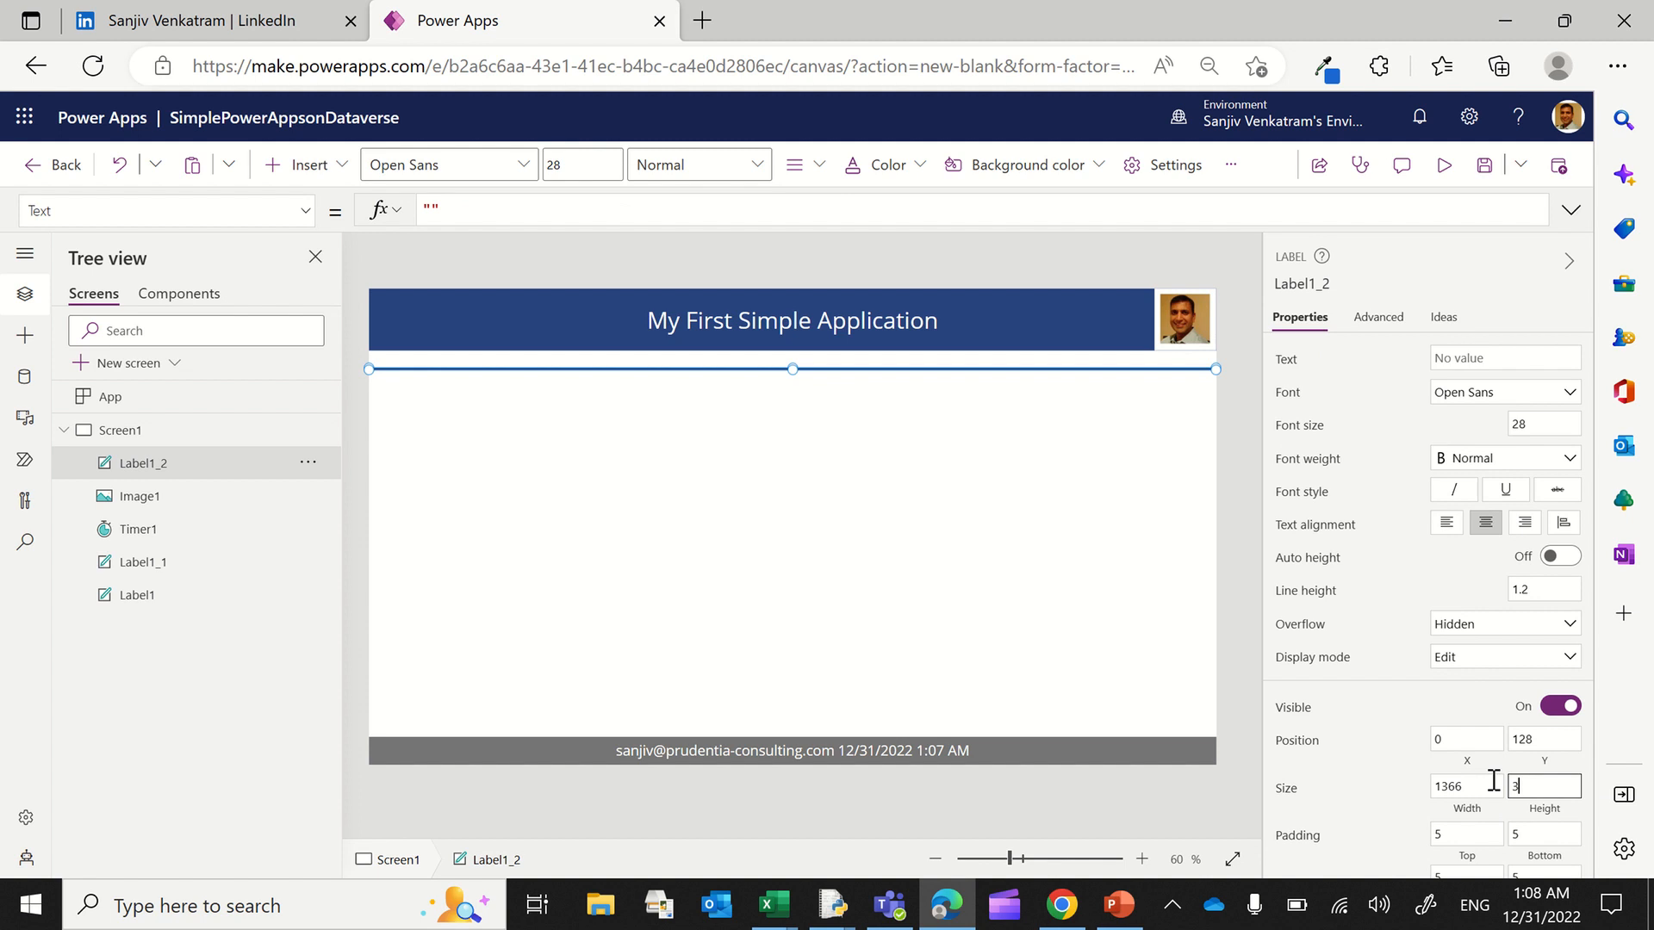
pyautogui.click(1538, 740)
pyautogui.write('103')
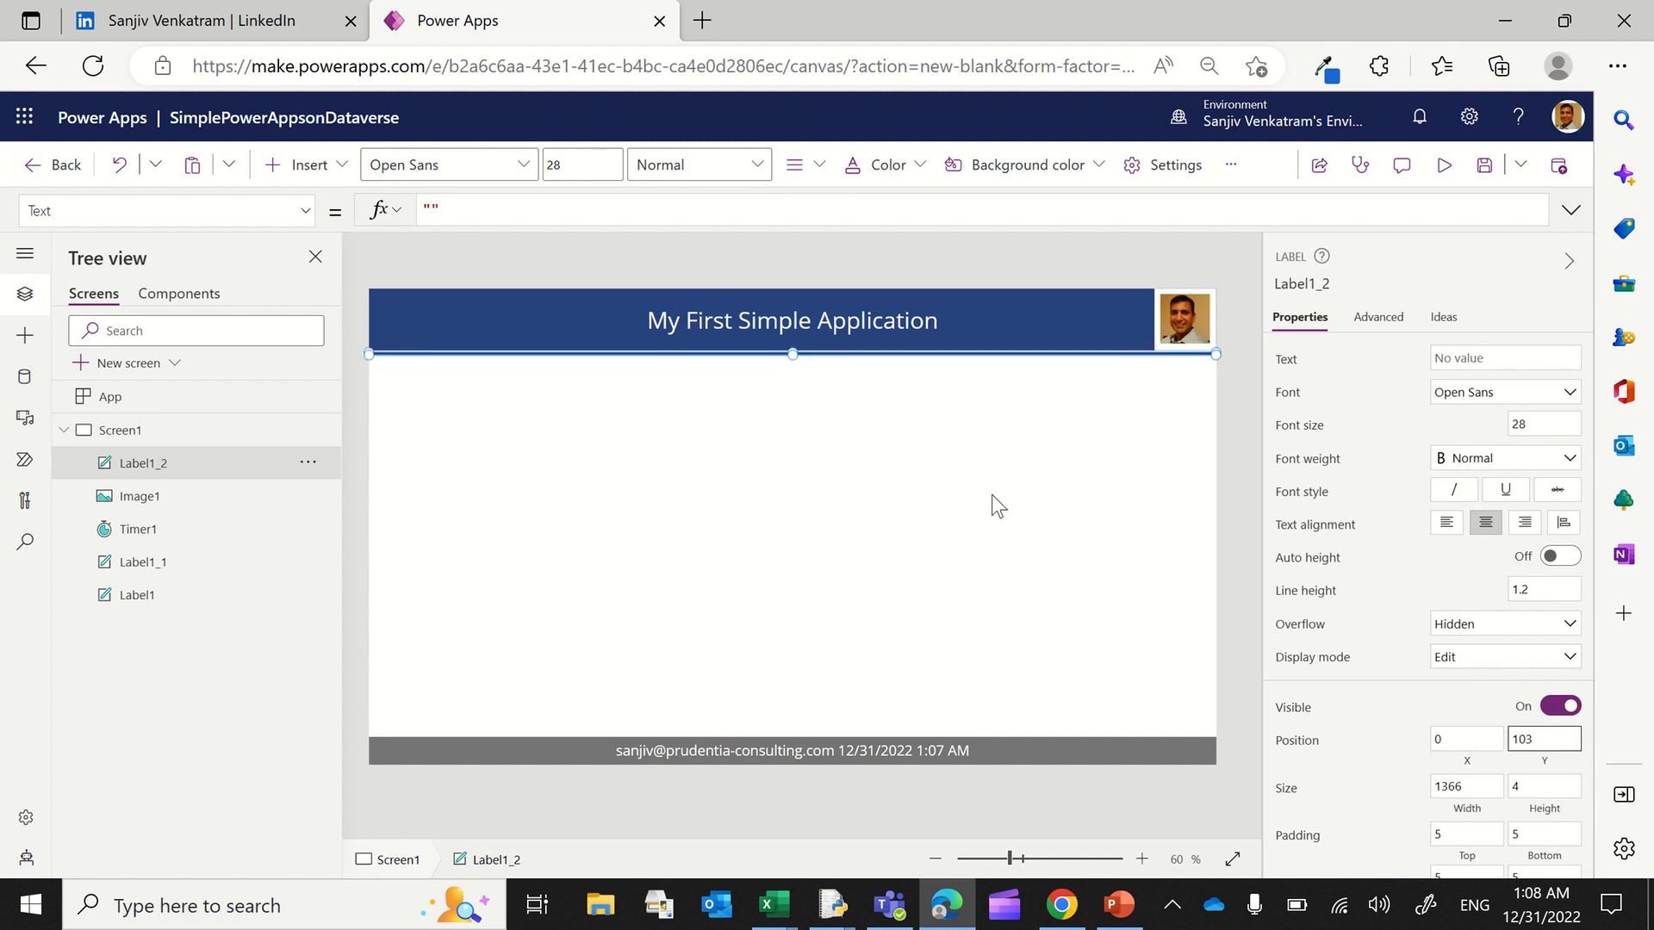
pyautogui.click(902, 479)
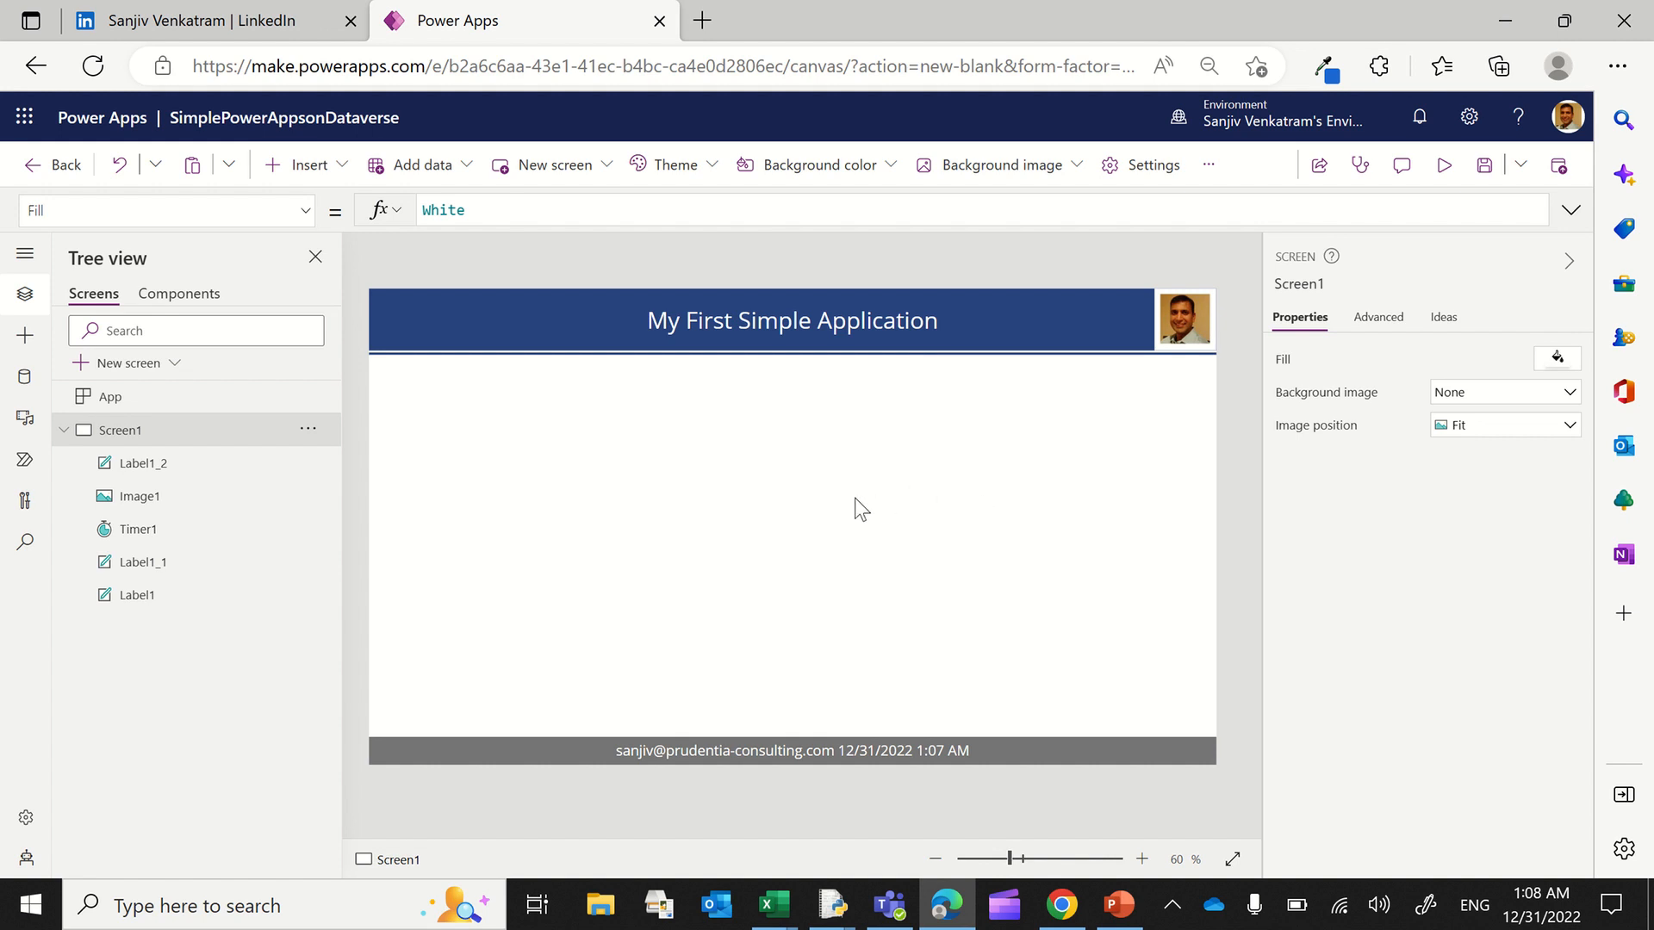
# Step: Rename Screen1 as Scn_login
pyautogui.doubleClick(186, 439)
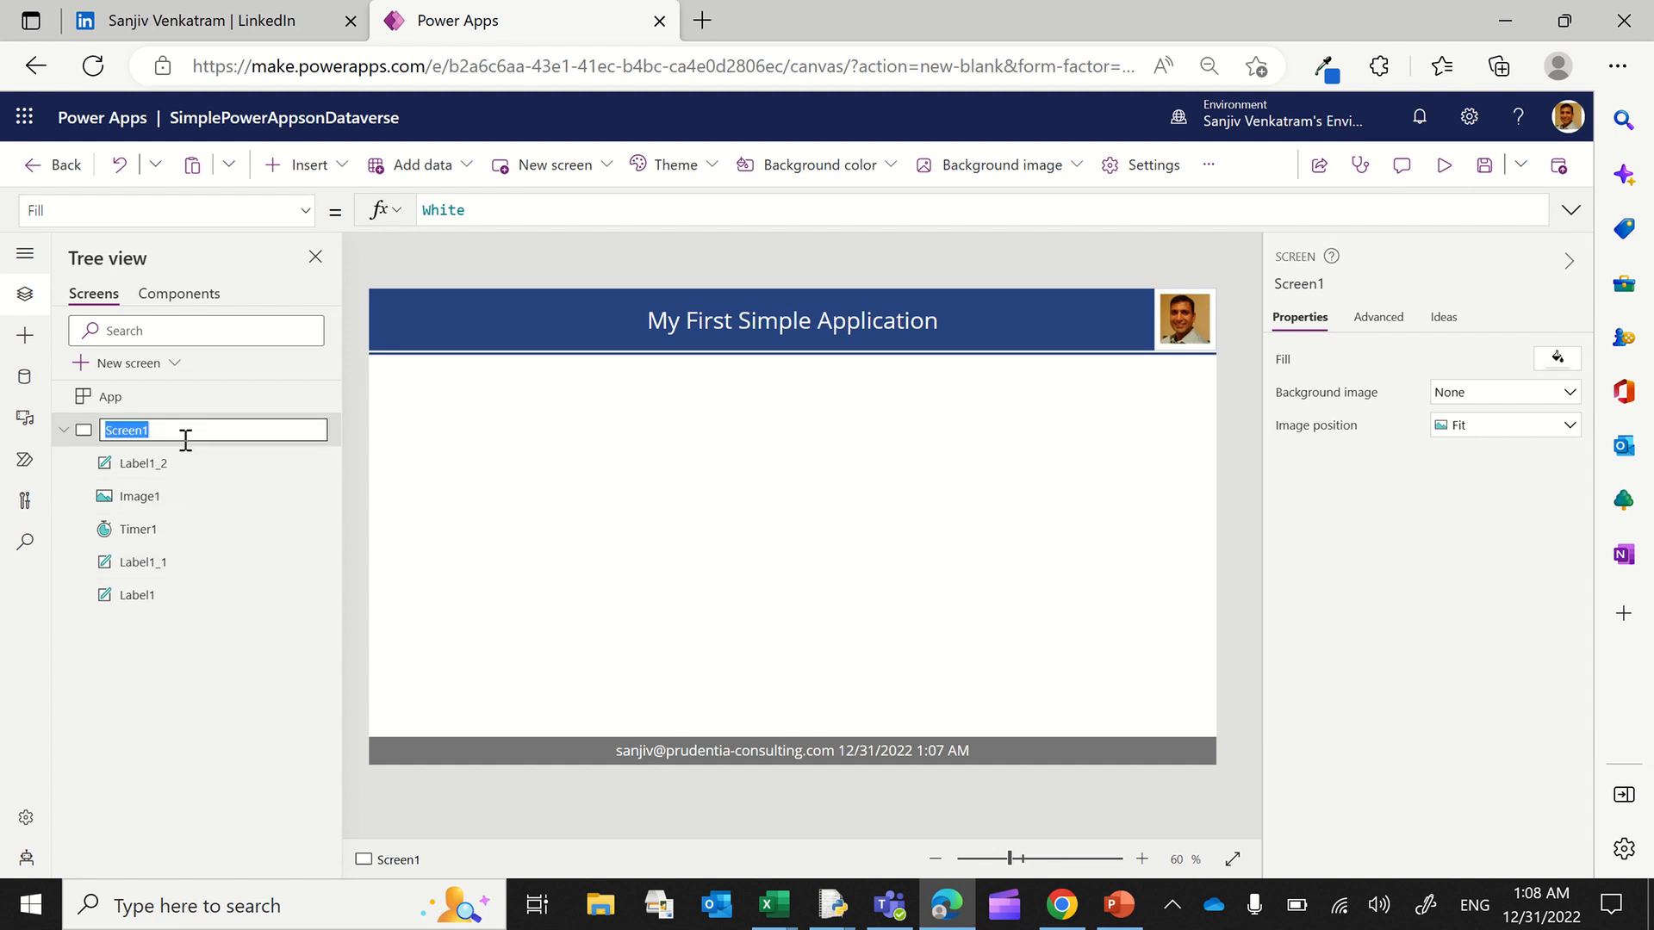
pyautogui.write('Scn_login')
pyautogui.press('Return')
# Step: Rename the thin divider label Label1_2 as lbl_top_divider
pyautogui.click(175, 473)
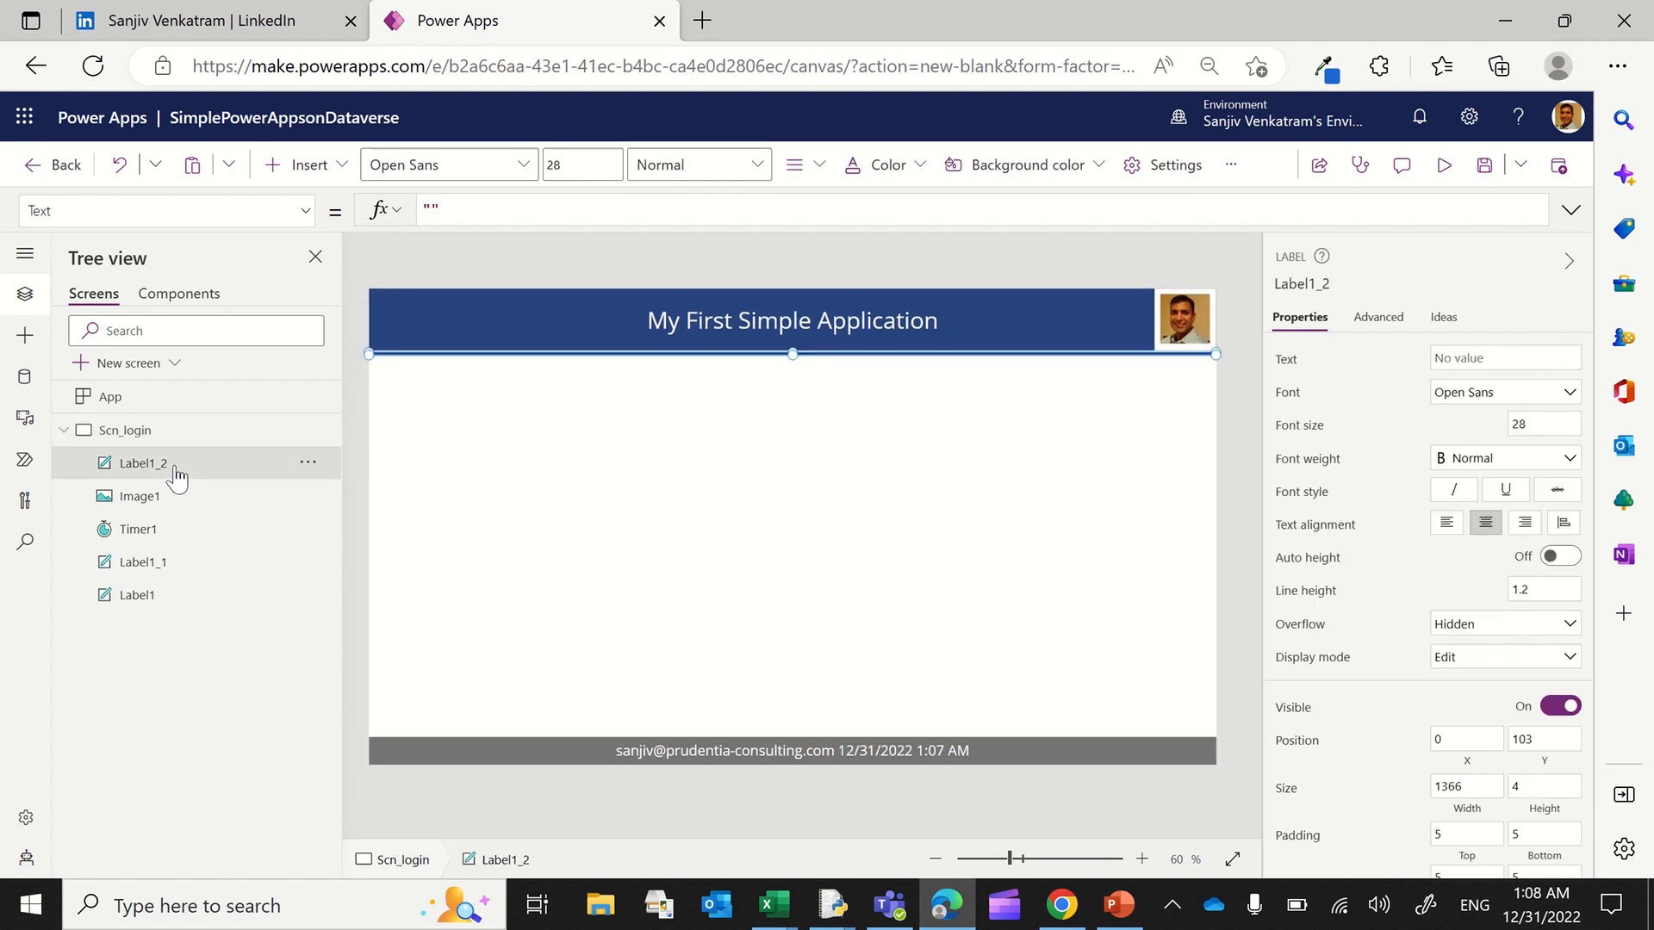
pyautogui.doubleClick(176, 467)
pyautogui.write('T')
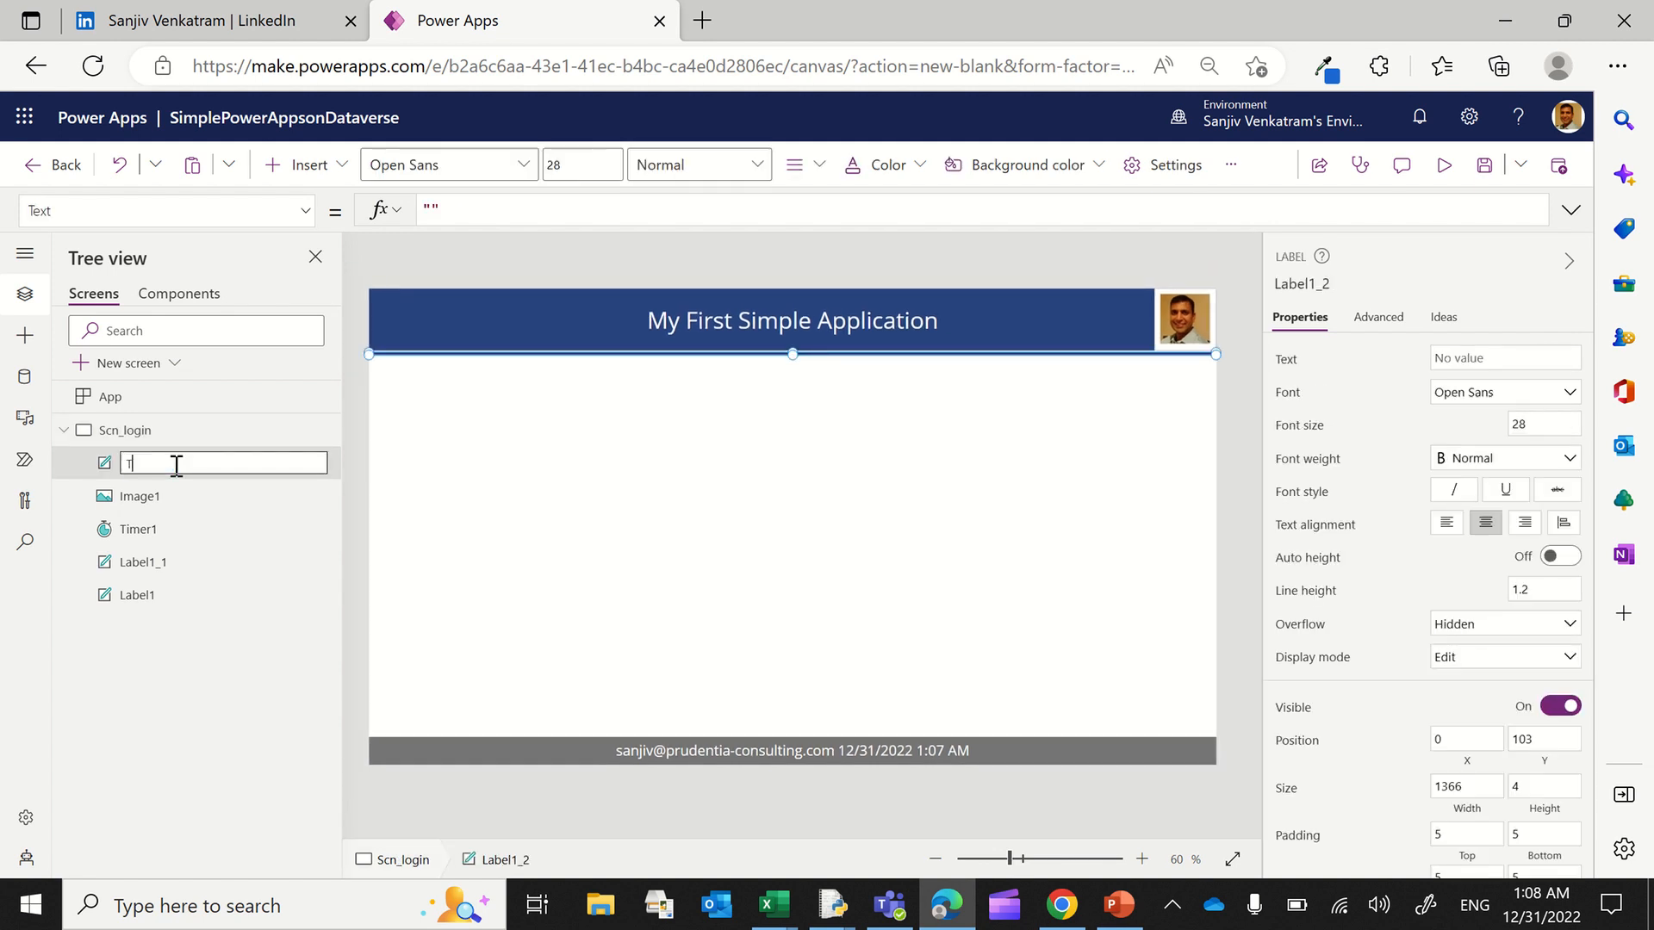
pyautogui.write('o')
pyautogui.press('BackSpace')
pyautogui.press('BackSpace')
pyautogui.write('lbl_top_divider')
pyautogui.press('Return')
# Step: Rename the user picture control Image1 as img_user_sl
pyautogui.doubleClick(163, 497)
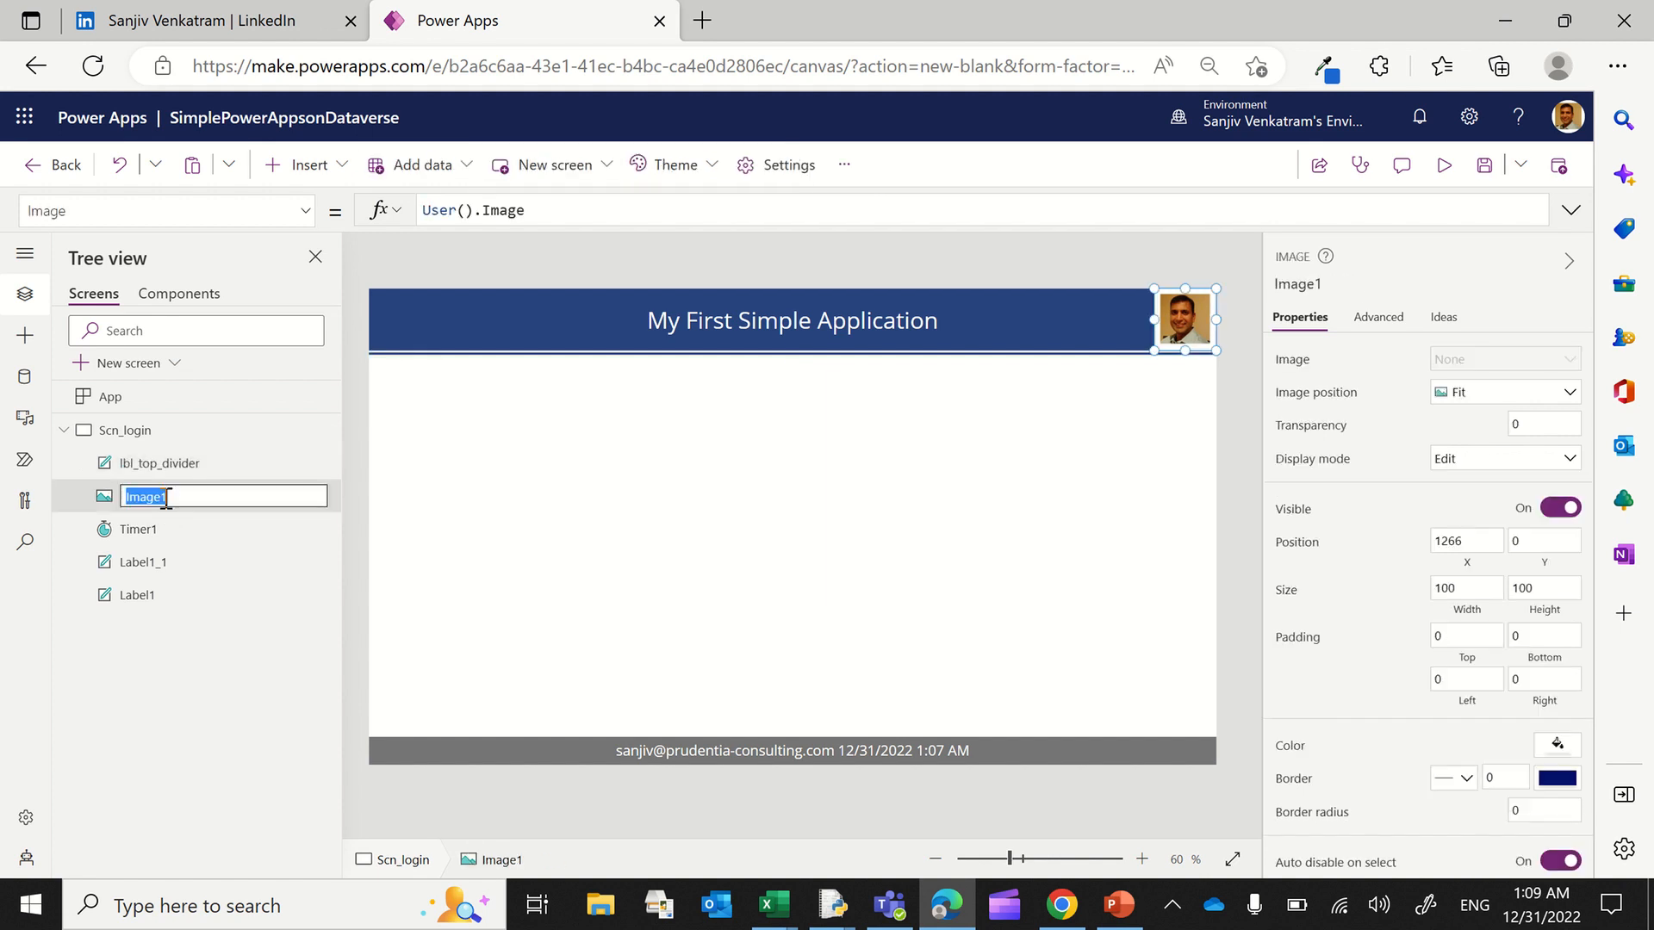
pyautogui.write('img_user')
pyautogui.write('_sl')
pyautogui.press('Return')
# Step: Rename the thin divider label lbl_top_divider as lbl_top_divider_sl
pyautogui.click(224, 469)
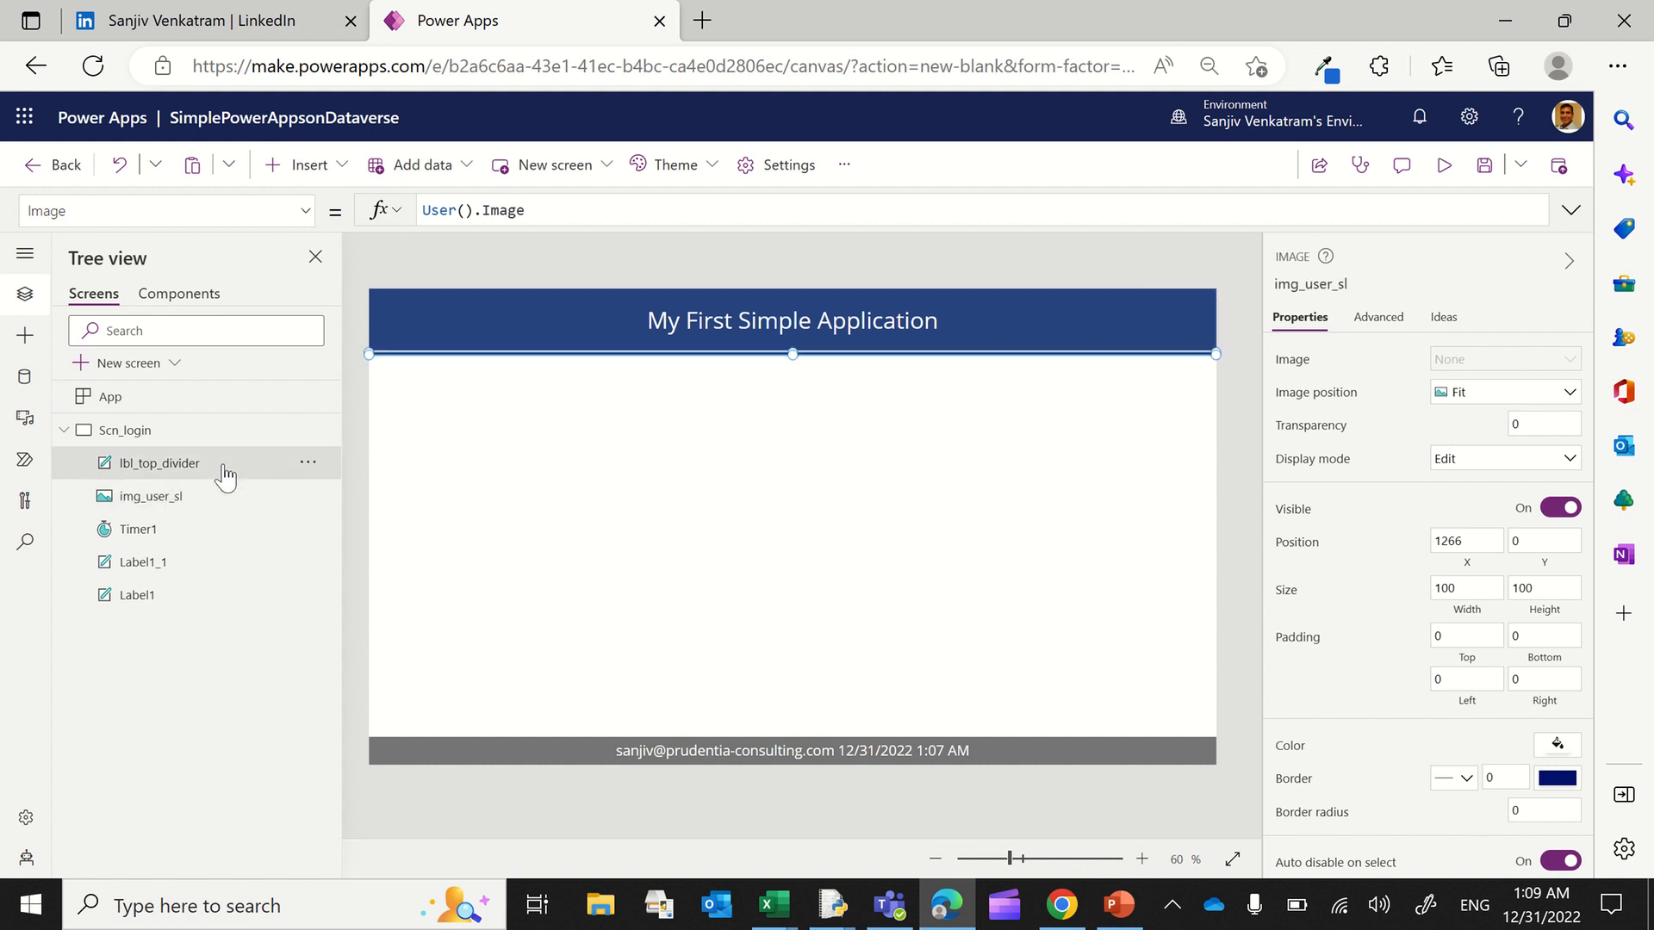
pyautogui.doubleClick(223, 465)
pyautogui.click(239, 463)
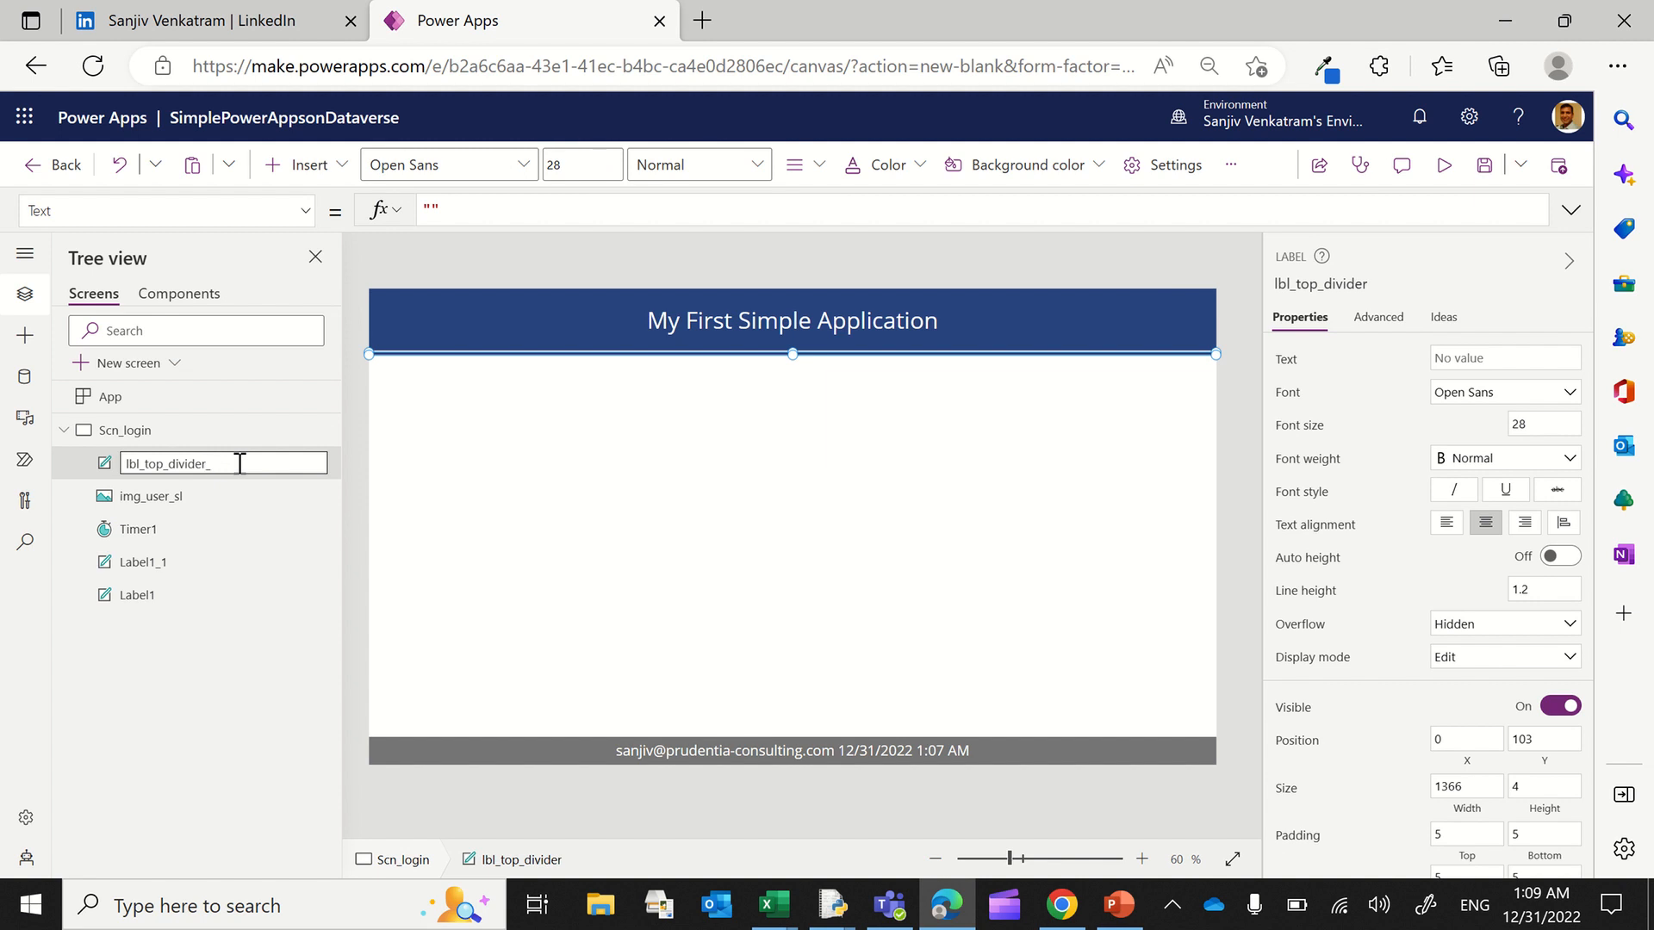
pyautogui.write('_sl')
pyautogui.press('Return')
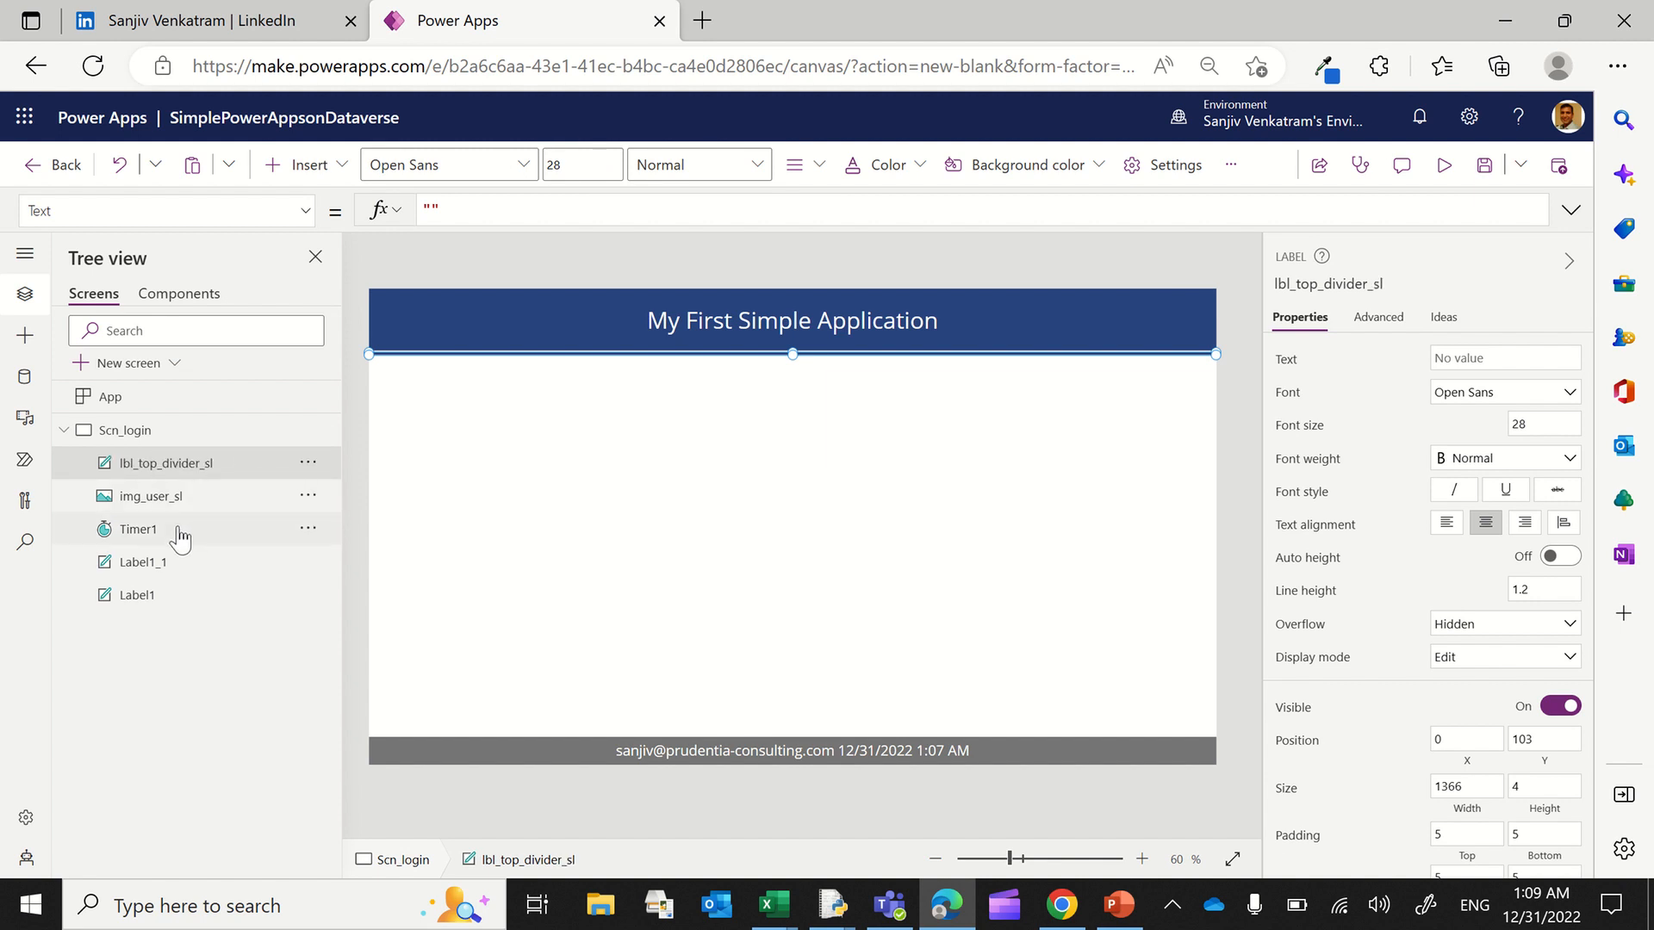
# Step: Rename the timer control Timer1 as tmr_sl
pyautogui.click(179, 533)
pyautogui.doubleClick(204, 528)
pyautogui.click(204, 528)
pyautogui.press('BackSpace')
pyautogui.press('BackSpace')
pyautogui.press('BackSpace')
pyautogui.press('BackSpace')
pyautogui.press('BackSpace')
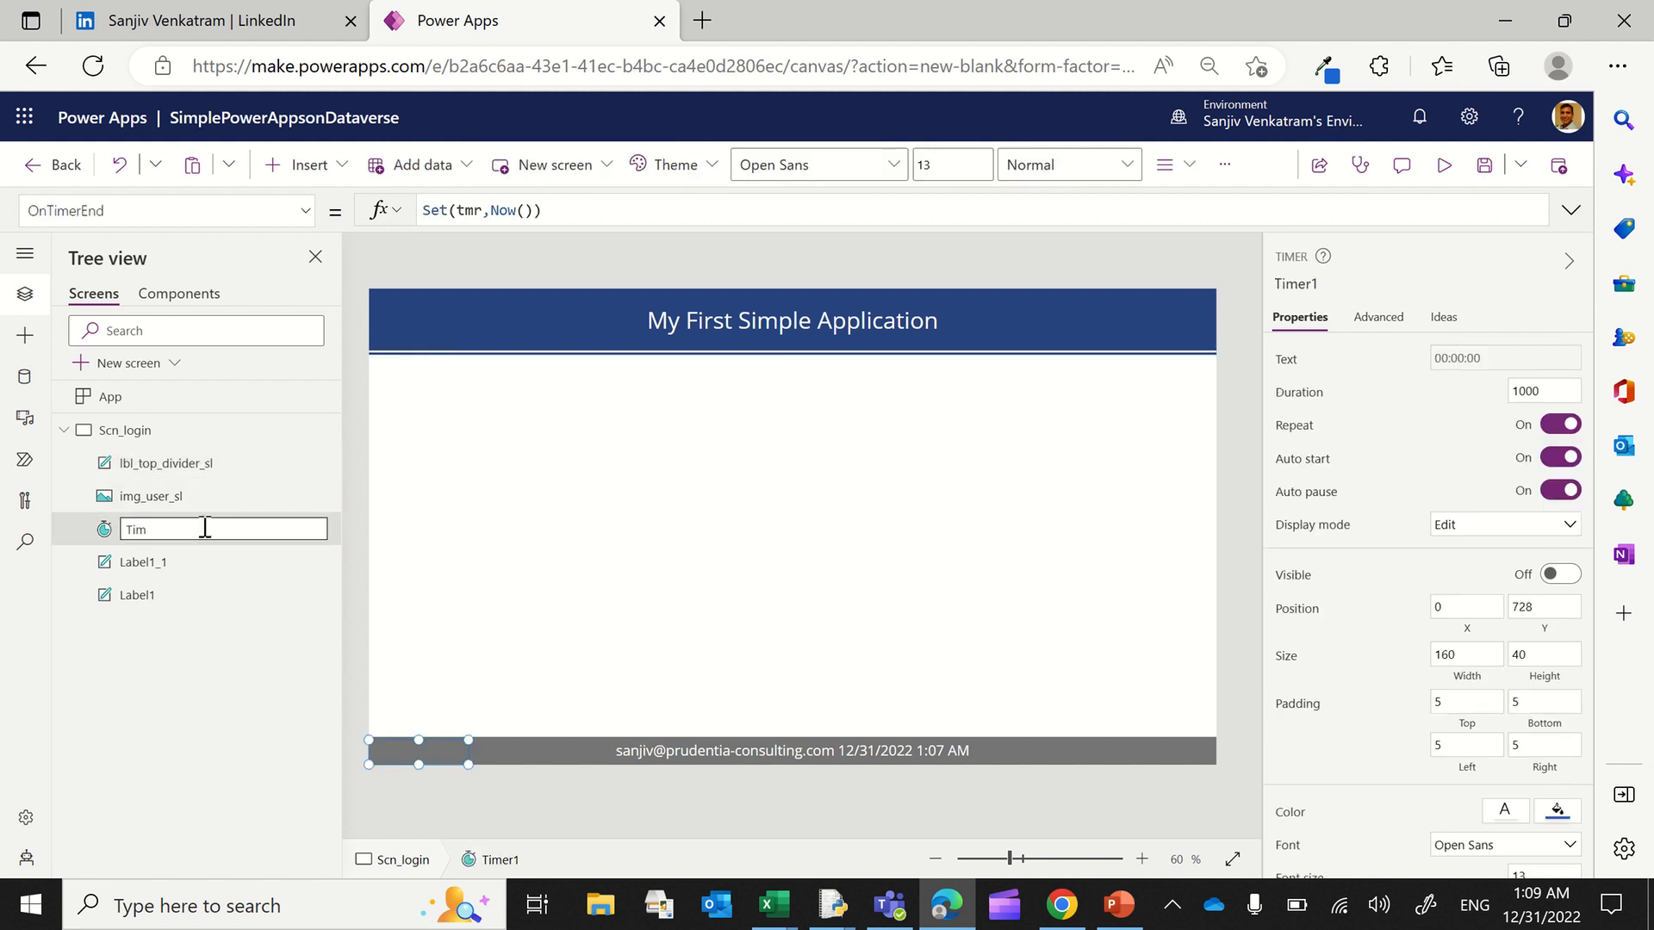
pyautogui.write('tmr_sl')
pyautogui.press('Return')
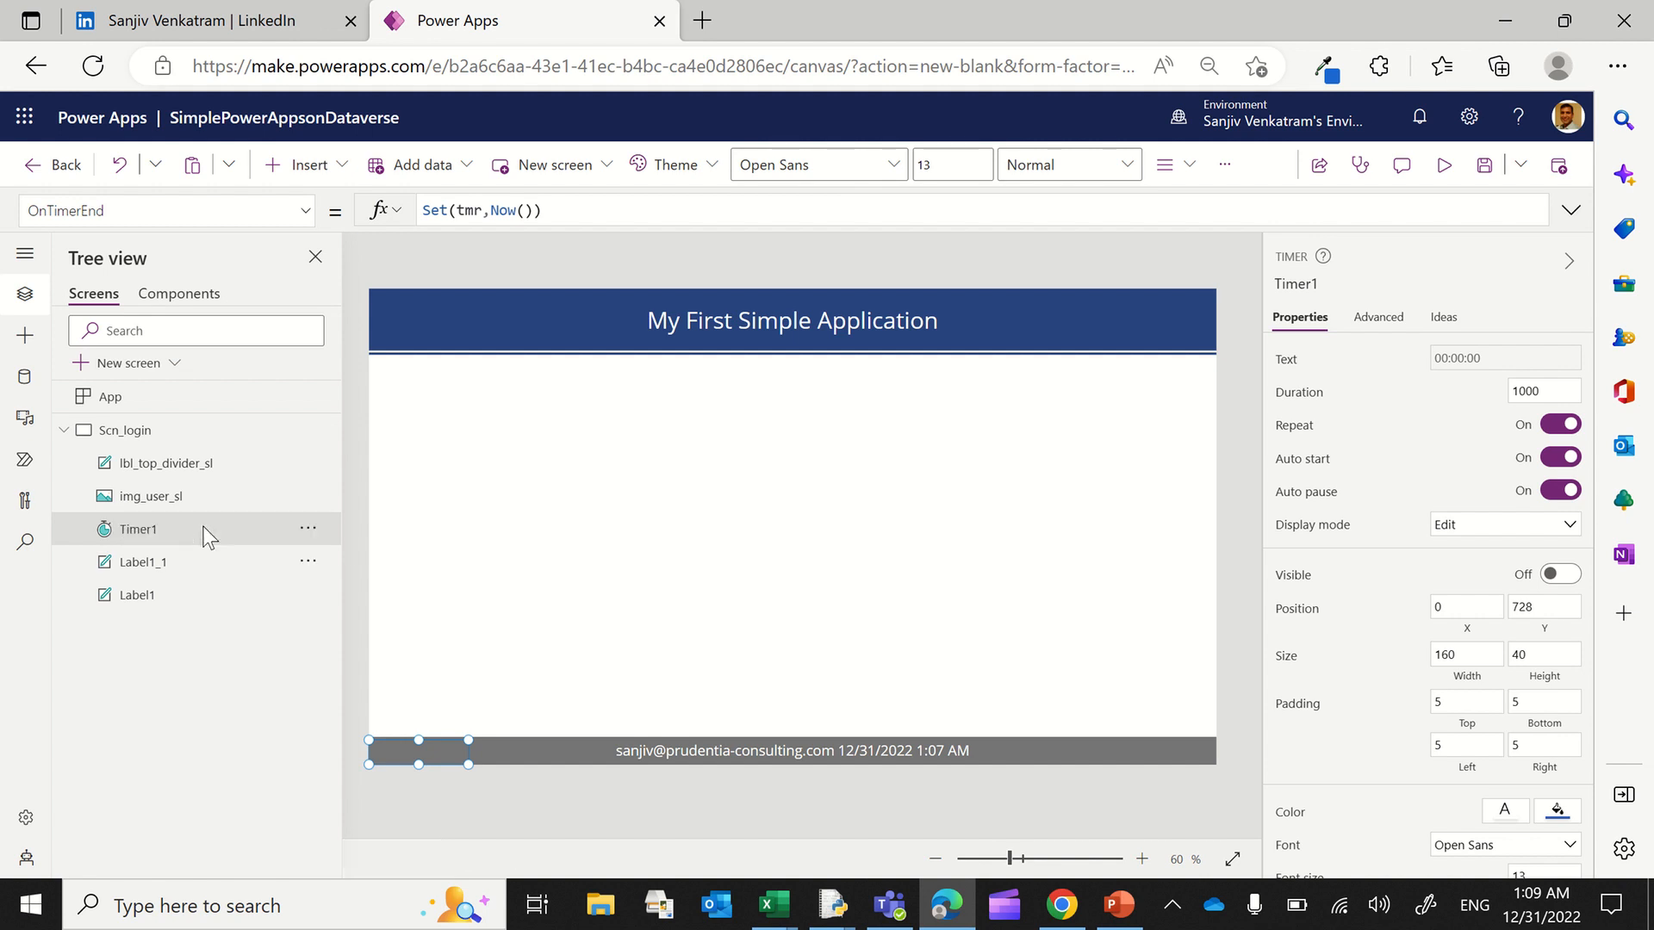
# Step: Rename the footer label Label1_1 as lbl_footer_sl
pyautogui.doubleClick(178, 561)
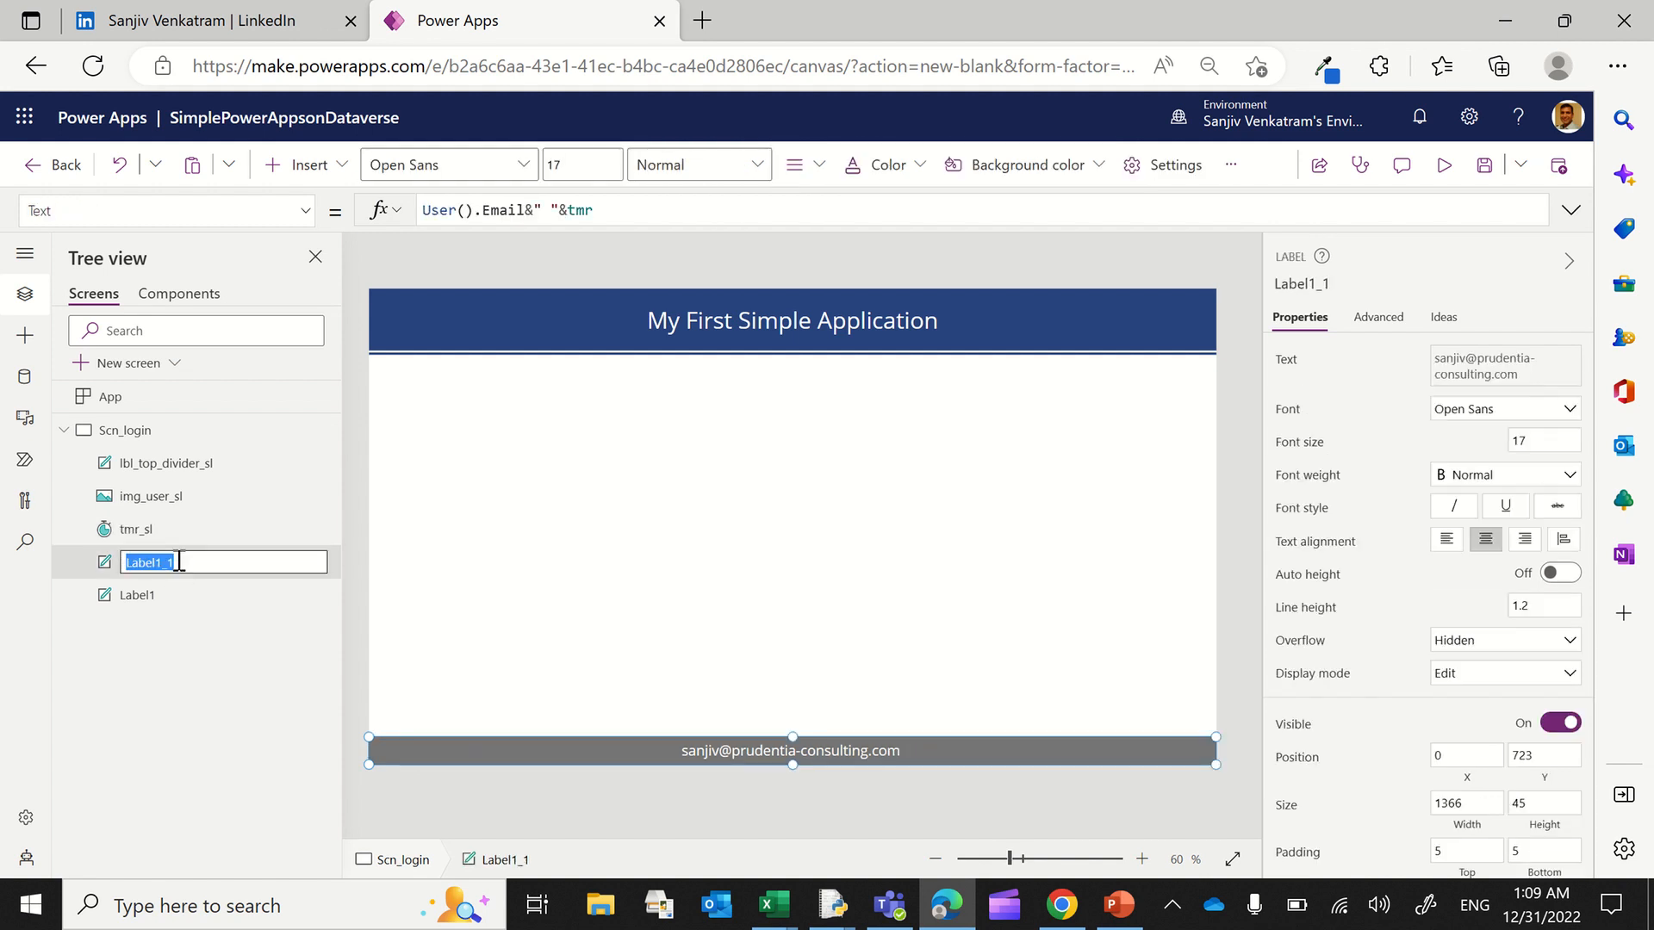
pyautogui.click(225, 564)
pyautogui.press('BackSpace')
pyautogui.press('BackSpace')
pyautogui.press('BackSpace')
pyautogui.press('BackSpace')
pyautogui.press('BackSpace')
pyautogui.press('BackSpace')
pyautogui.write('lbl_footer_sl')
pyautogui.press('Return')
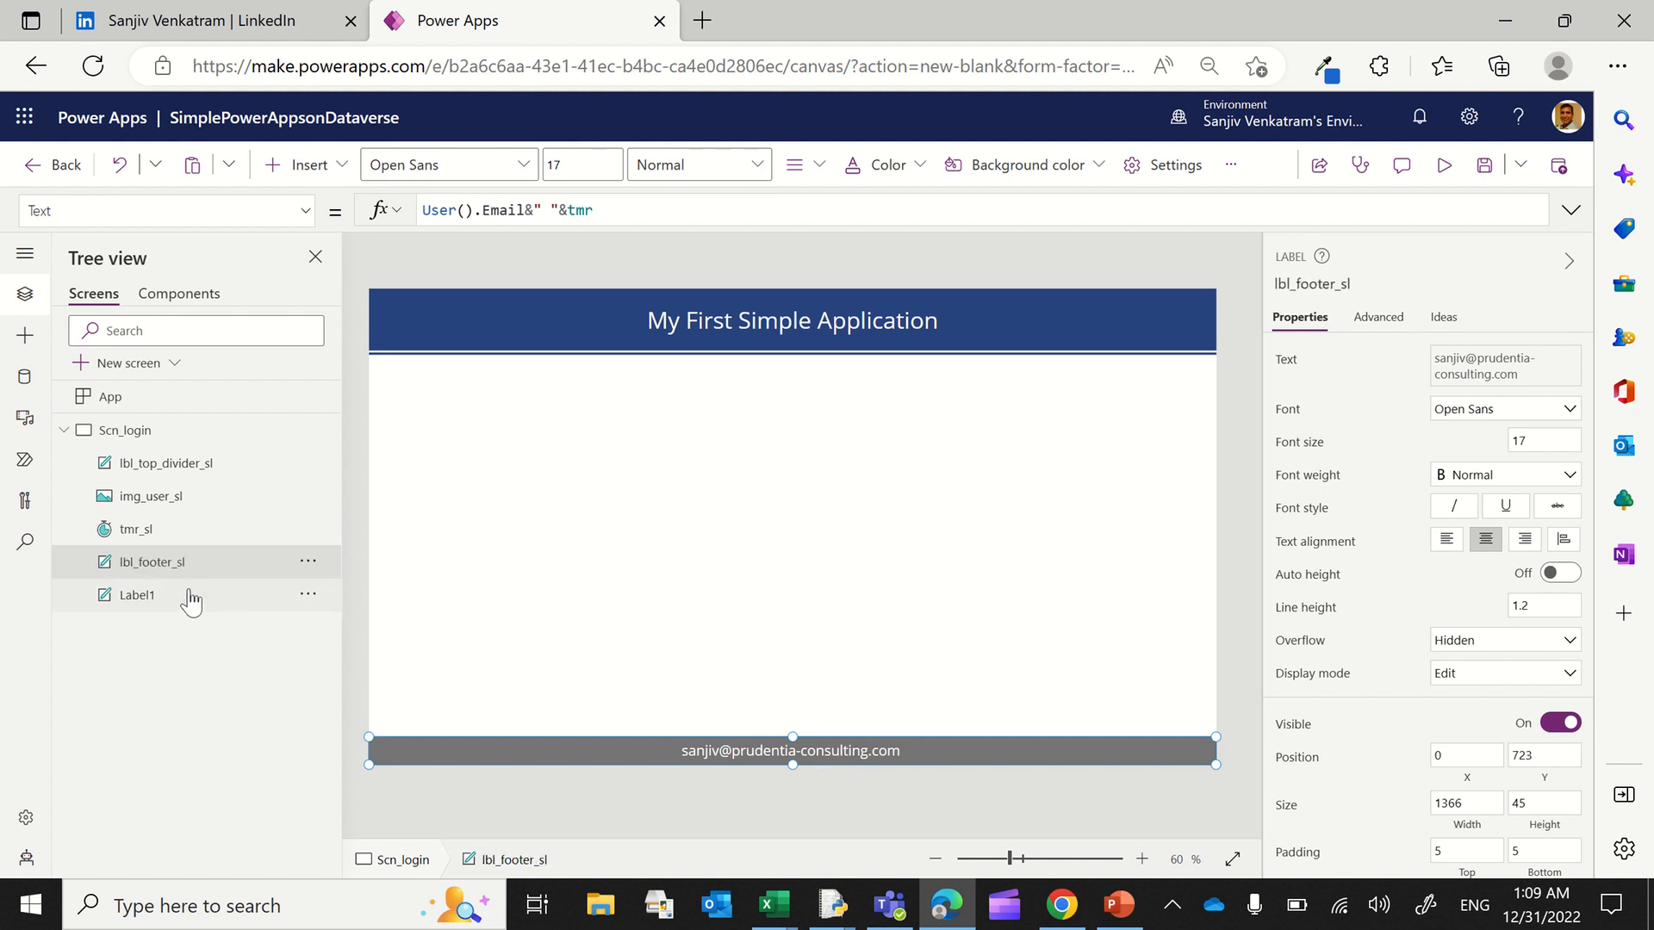
# Step: Rename the header label Label1 as lbl_header_sl
pyautogui.click(190, 593)
pyautogui.doubleClick(190, 592)
pyautogui.click(211, 594)
pyautogui.press('BackSpace')
pyautogui.press('BackSpace')
pyautogui.press('BackSpace')
pyautogui.press('BackSpace')
pyautogui.press('BackSpace')
pyautogui.press('BackSpace')
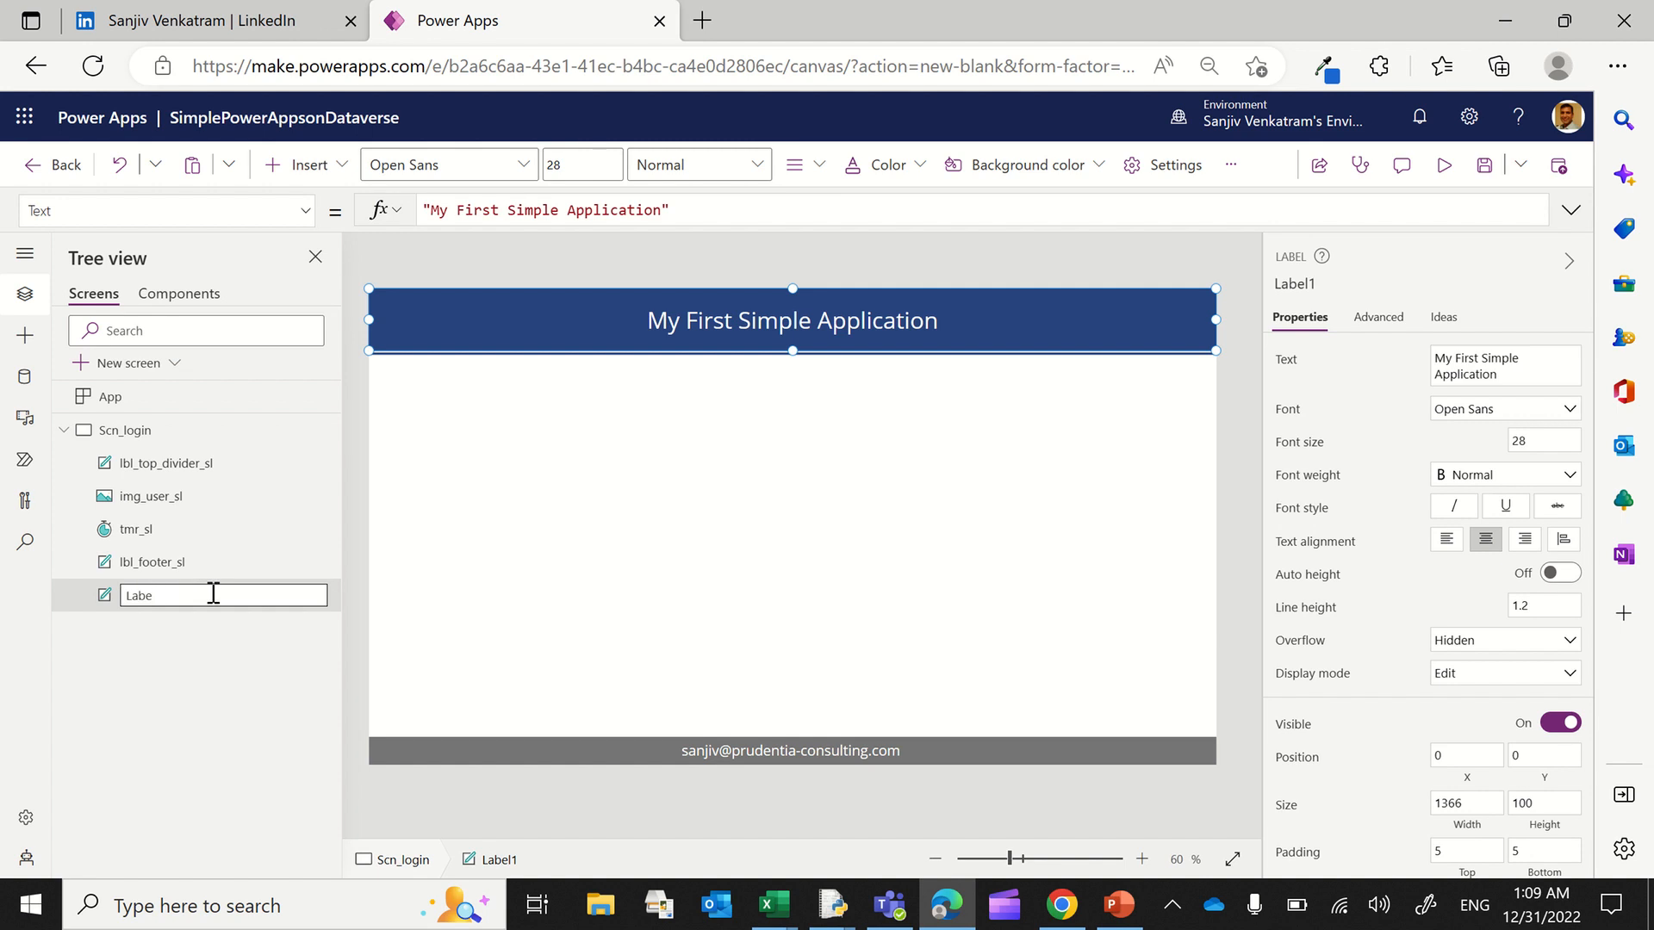
pyautogui.write('lbl_header_sl')
pyautogui.press('Return')
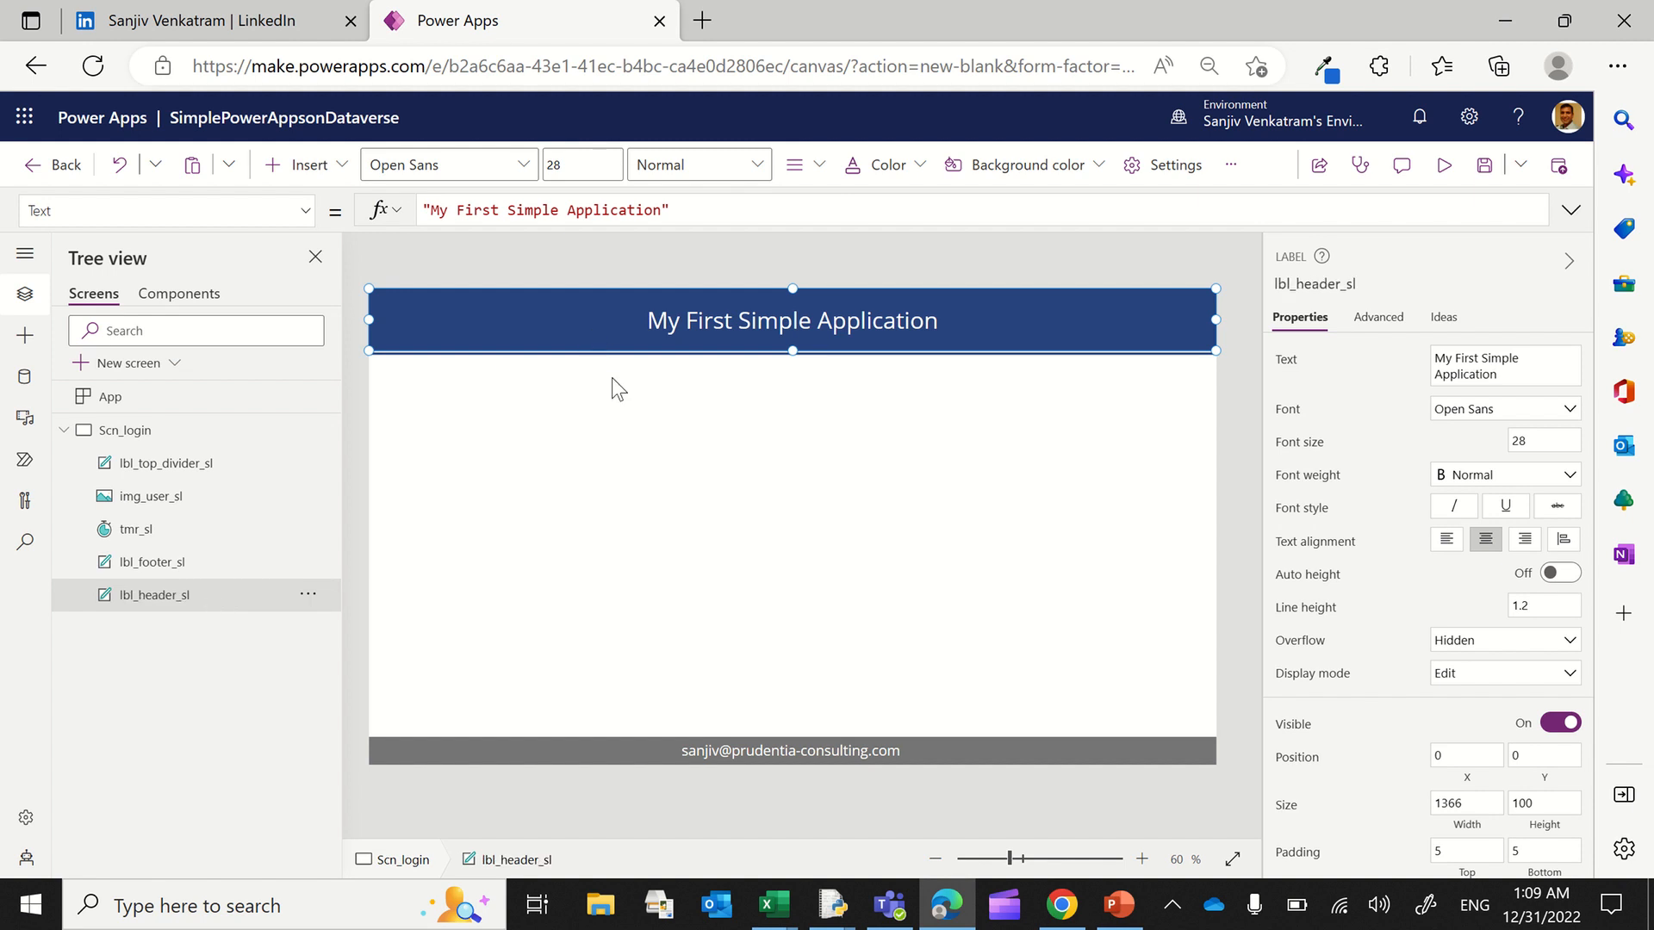
# Step: Insert a button in the body of Scn_login at about X 384, Y 336 and enlarge it to about 208 by 83
pyautogui.click(607, 408)
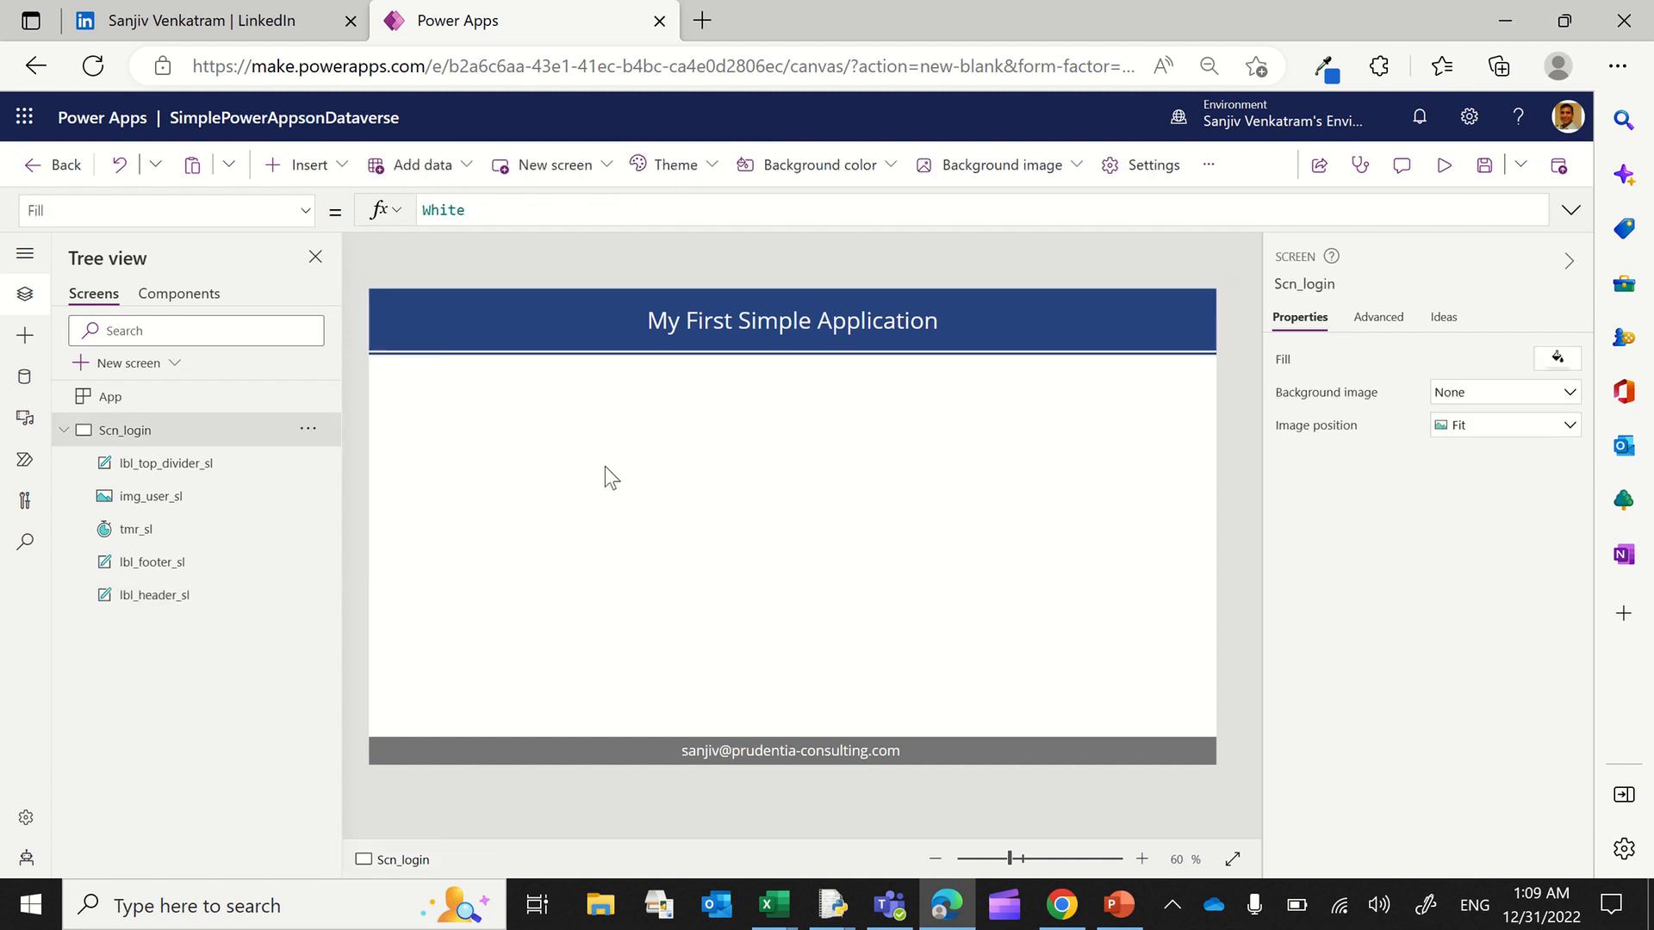
pyautogui.click(335, 165)
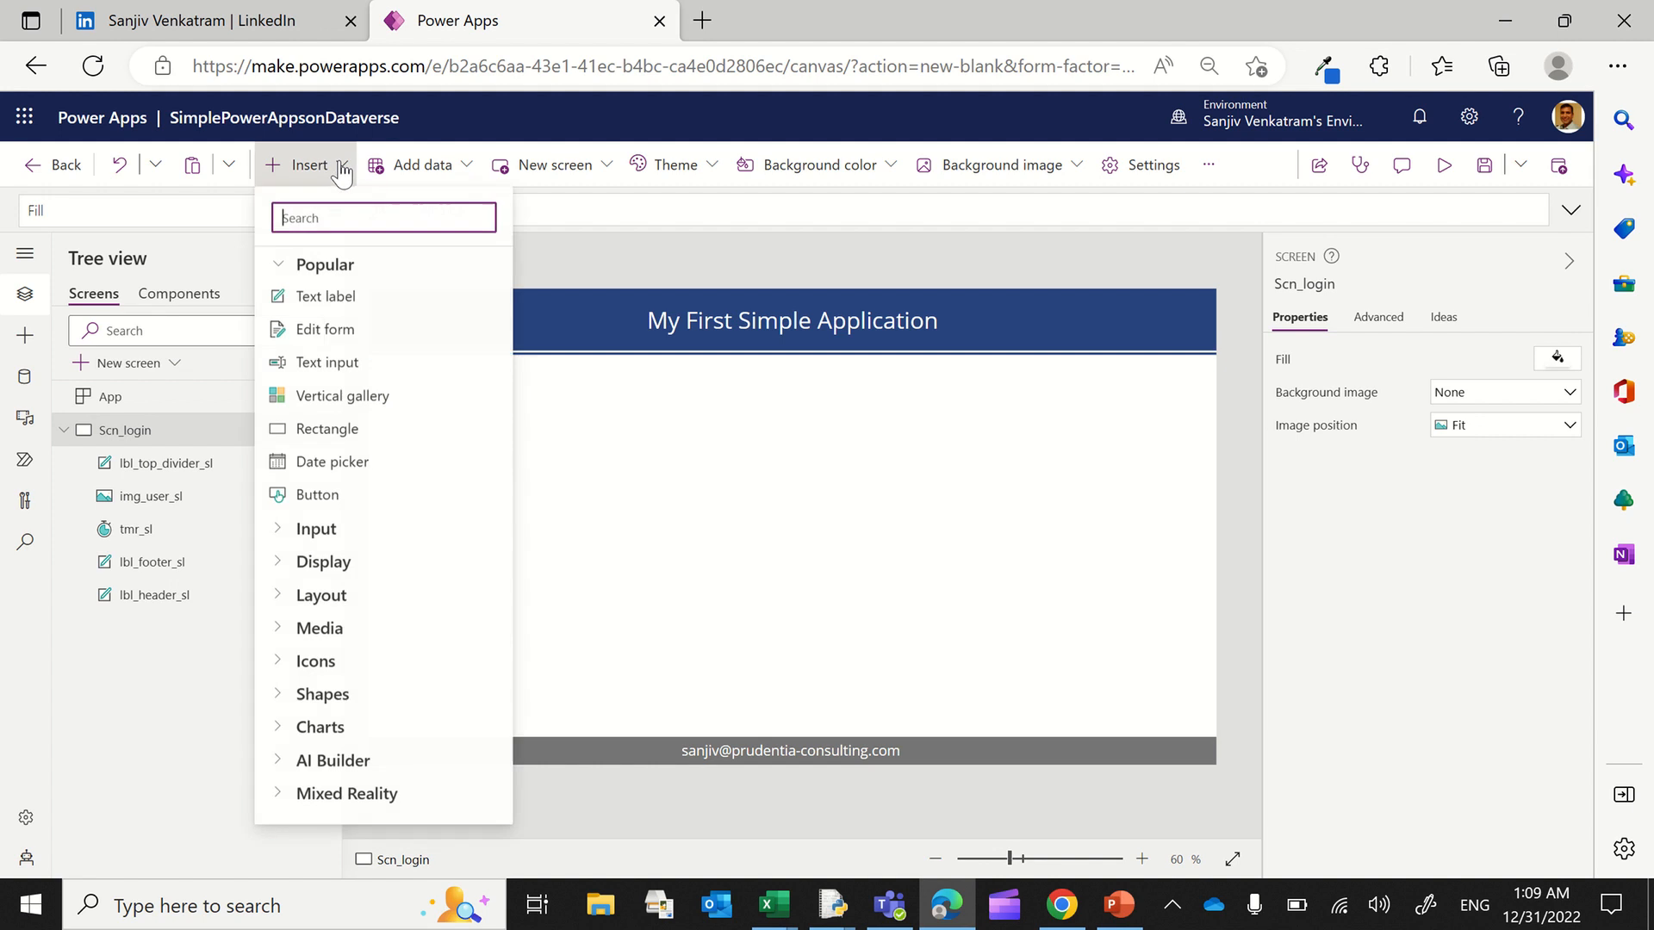
pyautogui.click(355, 508)
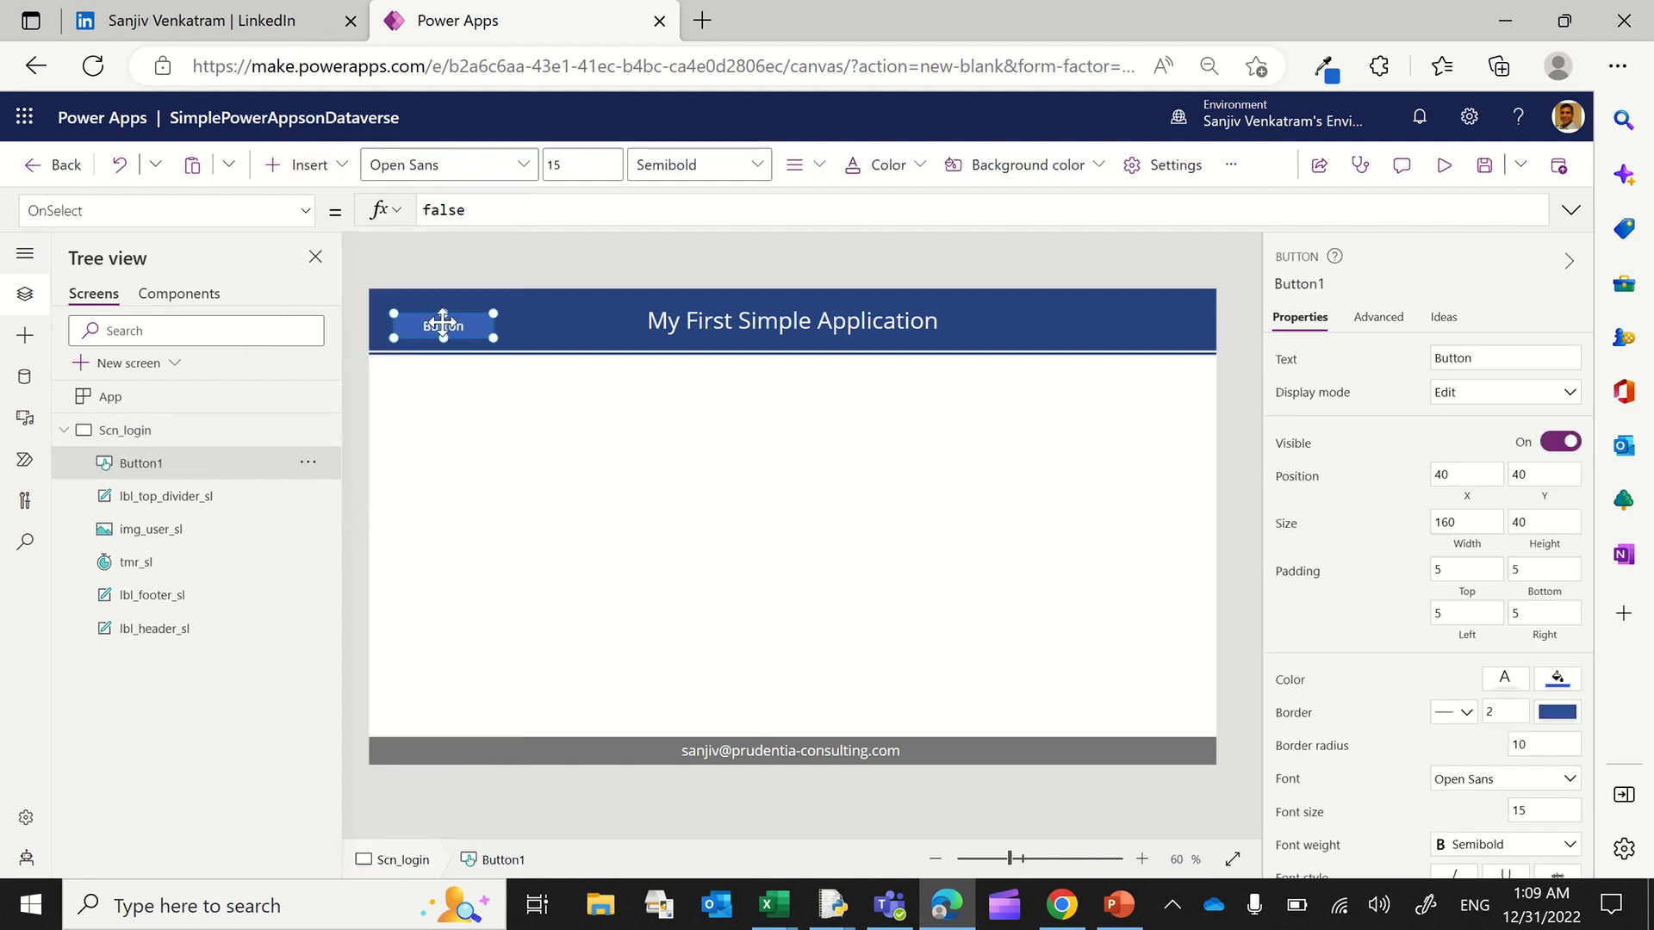
pyautogui.moveTo(447, 325); pyautogui.dragTo(664, 487)
pyautogui.moveTo(662, 509); pyautogui.dragTo(662, 509)
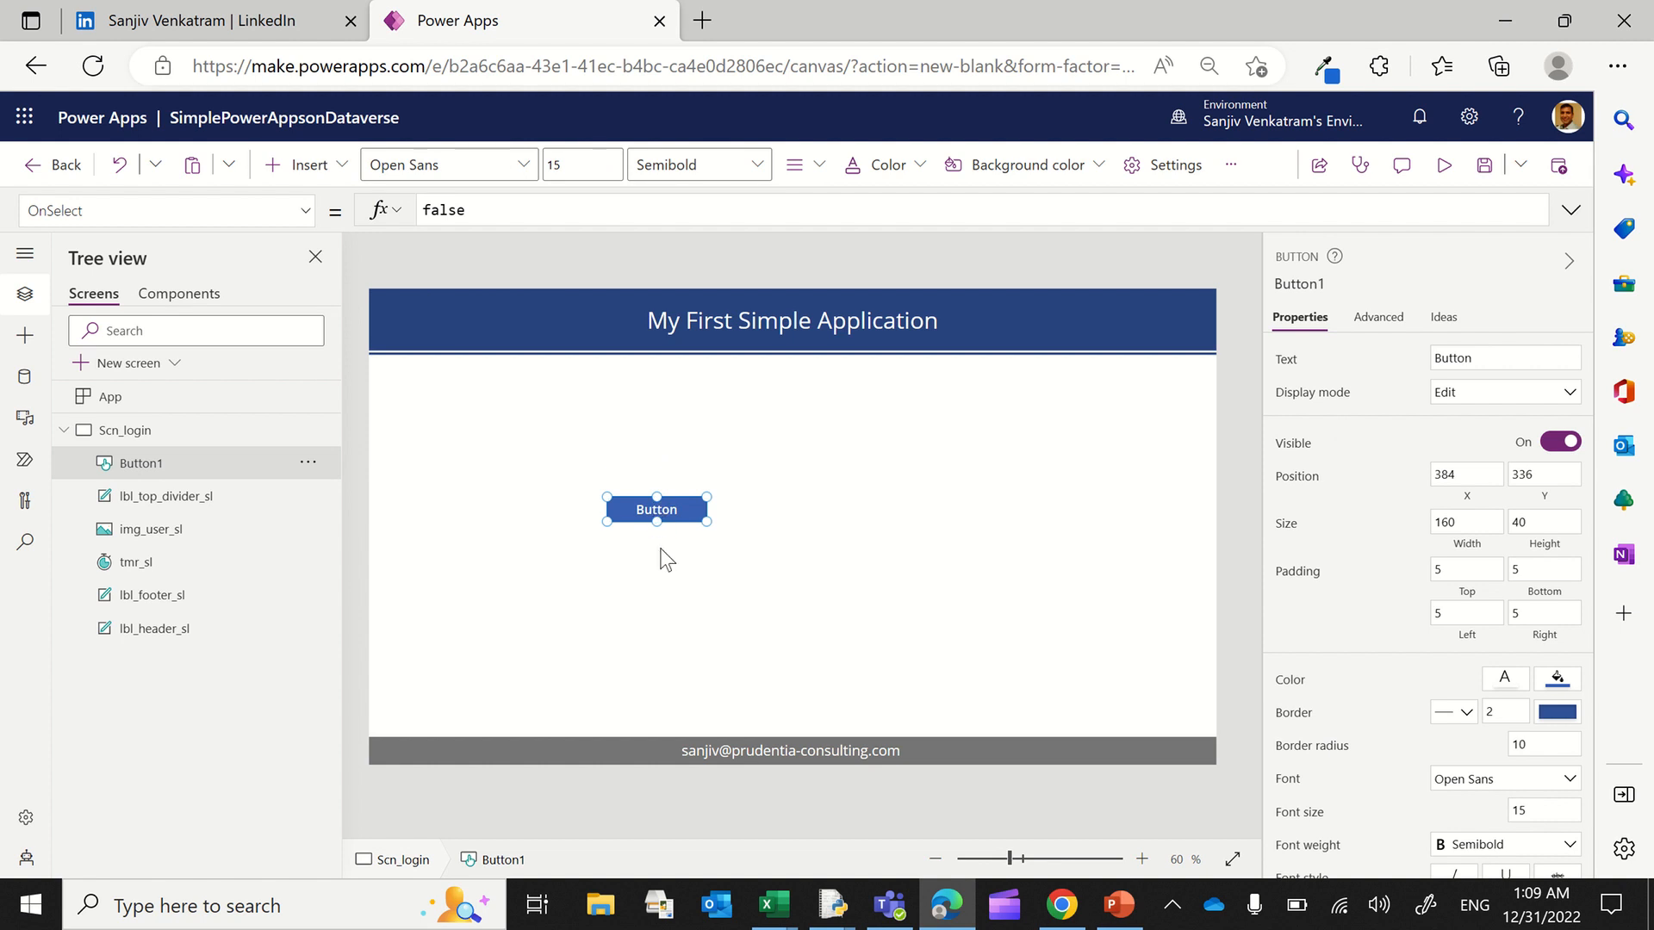
pyautogui.rightClick(667, 556)
pyautogui.click(657, 515)
pyautogui.moveTo(656, 521); pyautogui.dragTo(738, 522)
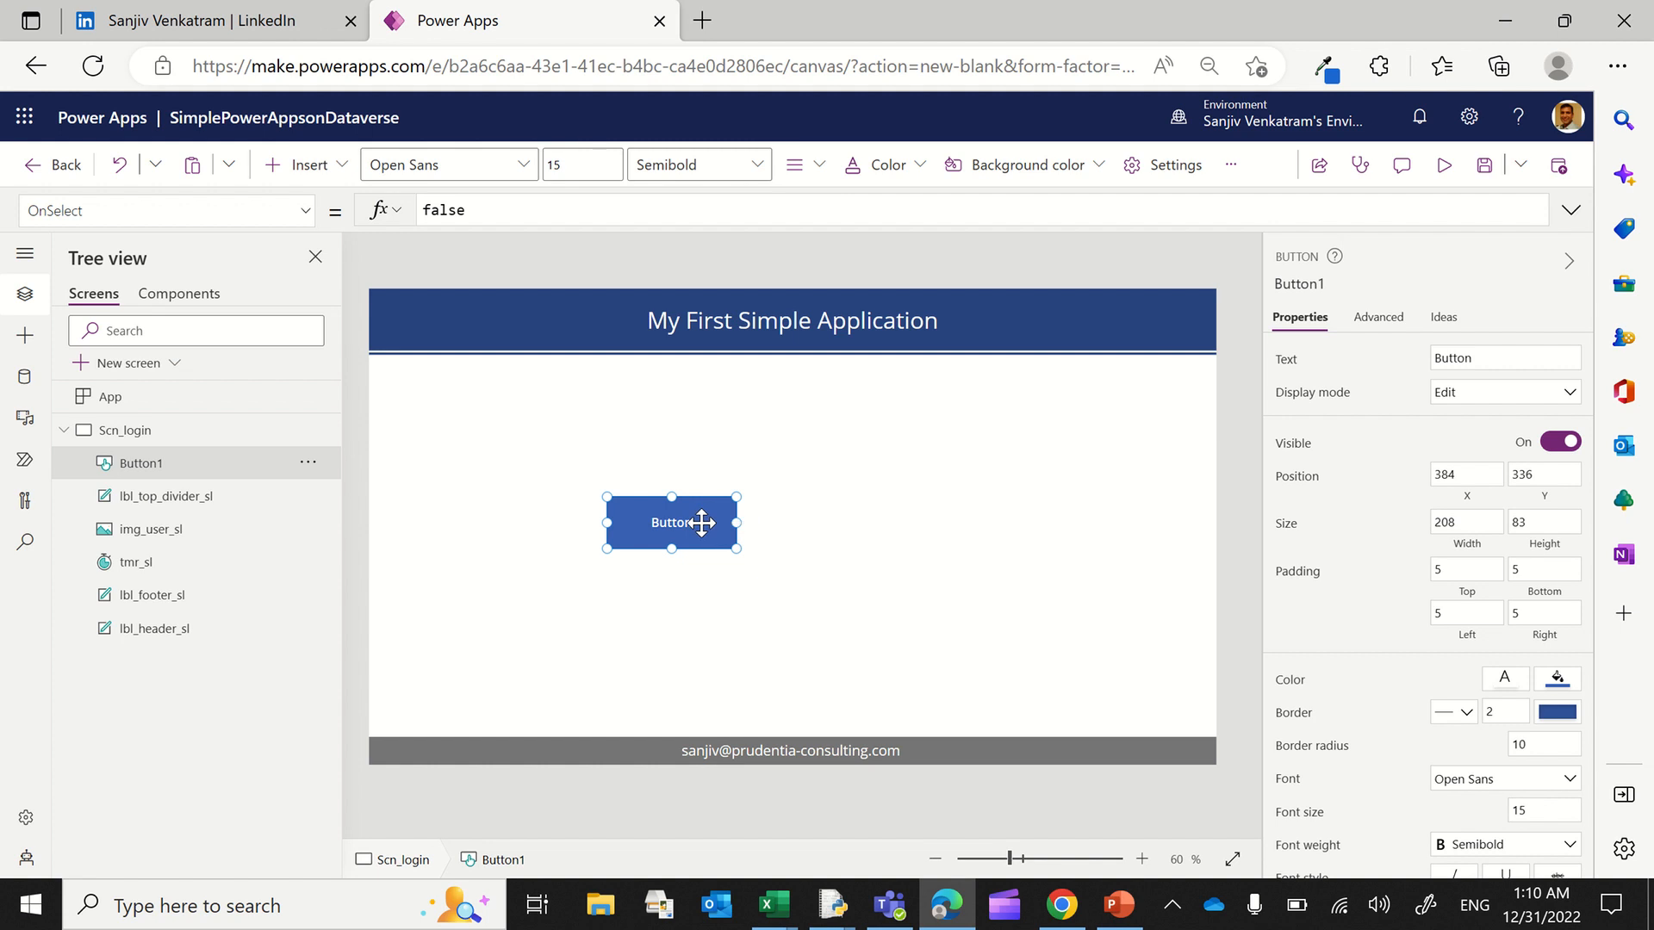
# Step: Duplicate the button, placing the copy at about X 784, Y 336 and the original at about X 452, Y 336
pyautogui.hotkey('ctrl', 'v')
pyautogui.moveTo(683, 528); pyautogui.dragTo(931, 518)
pyautogui.moveTo(688, 520); pyautogui.dragTo(730, 522)
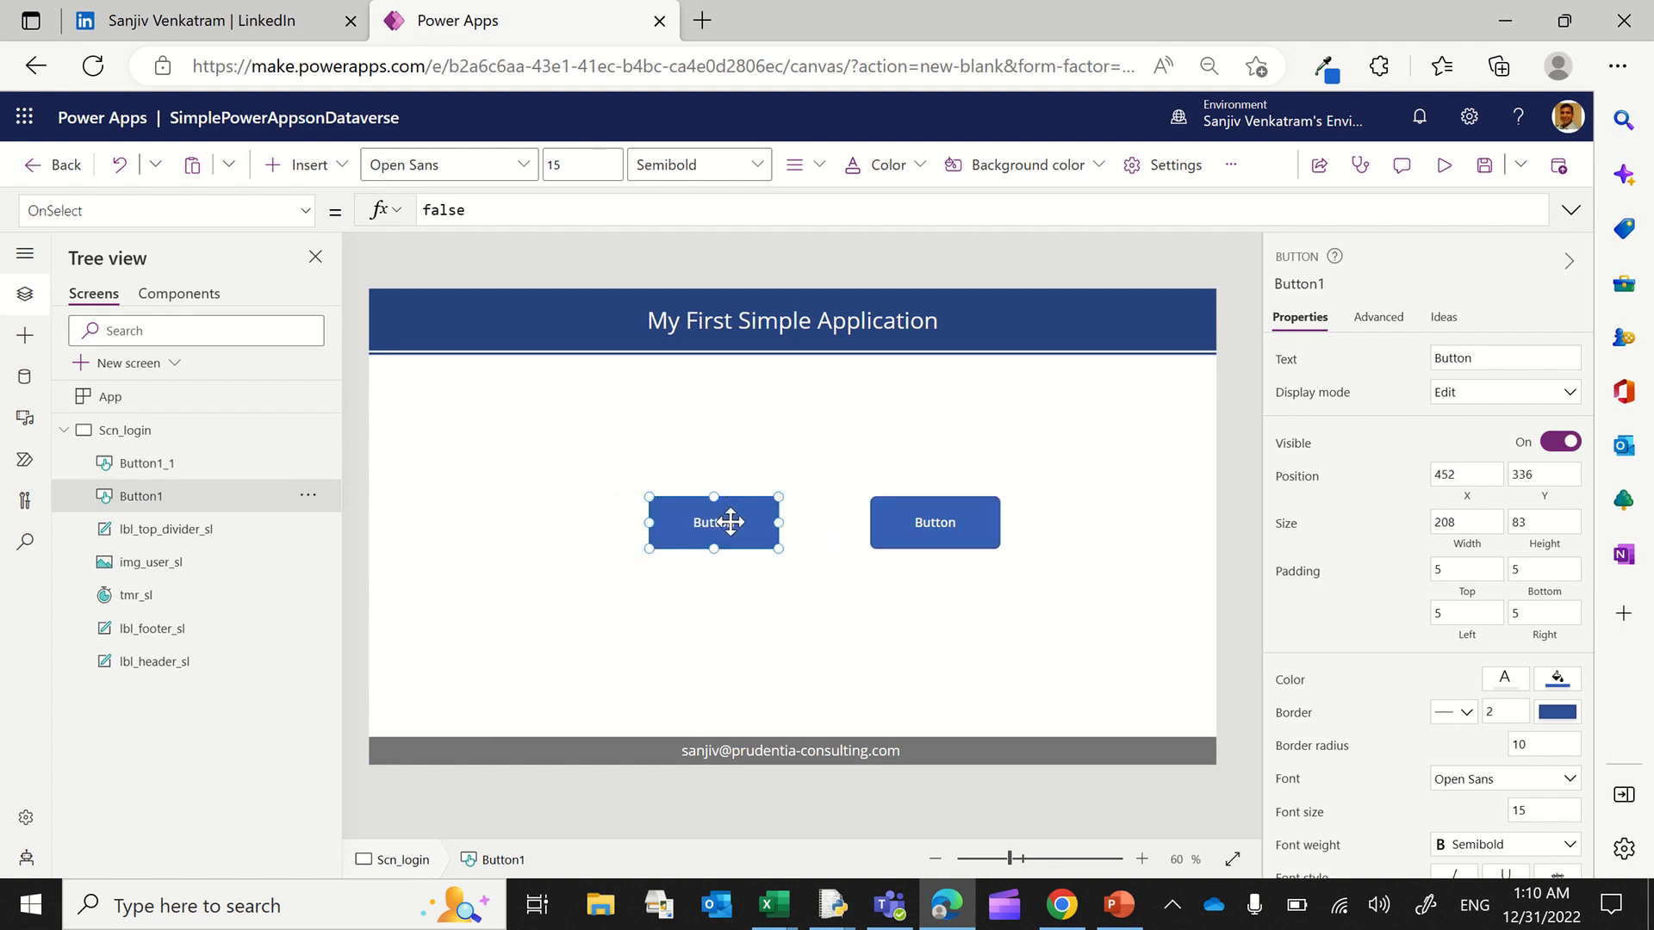
pyautogui.moveTo(891, 505); pyautogui.dragTo(871, 509)
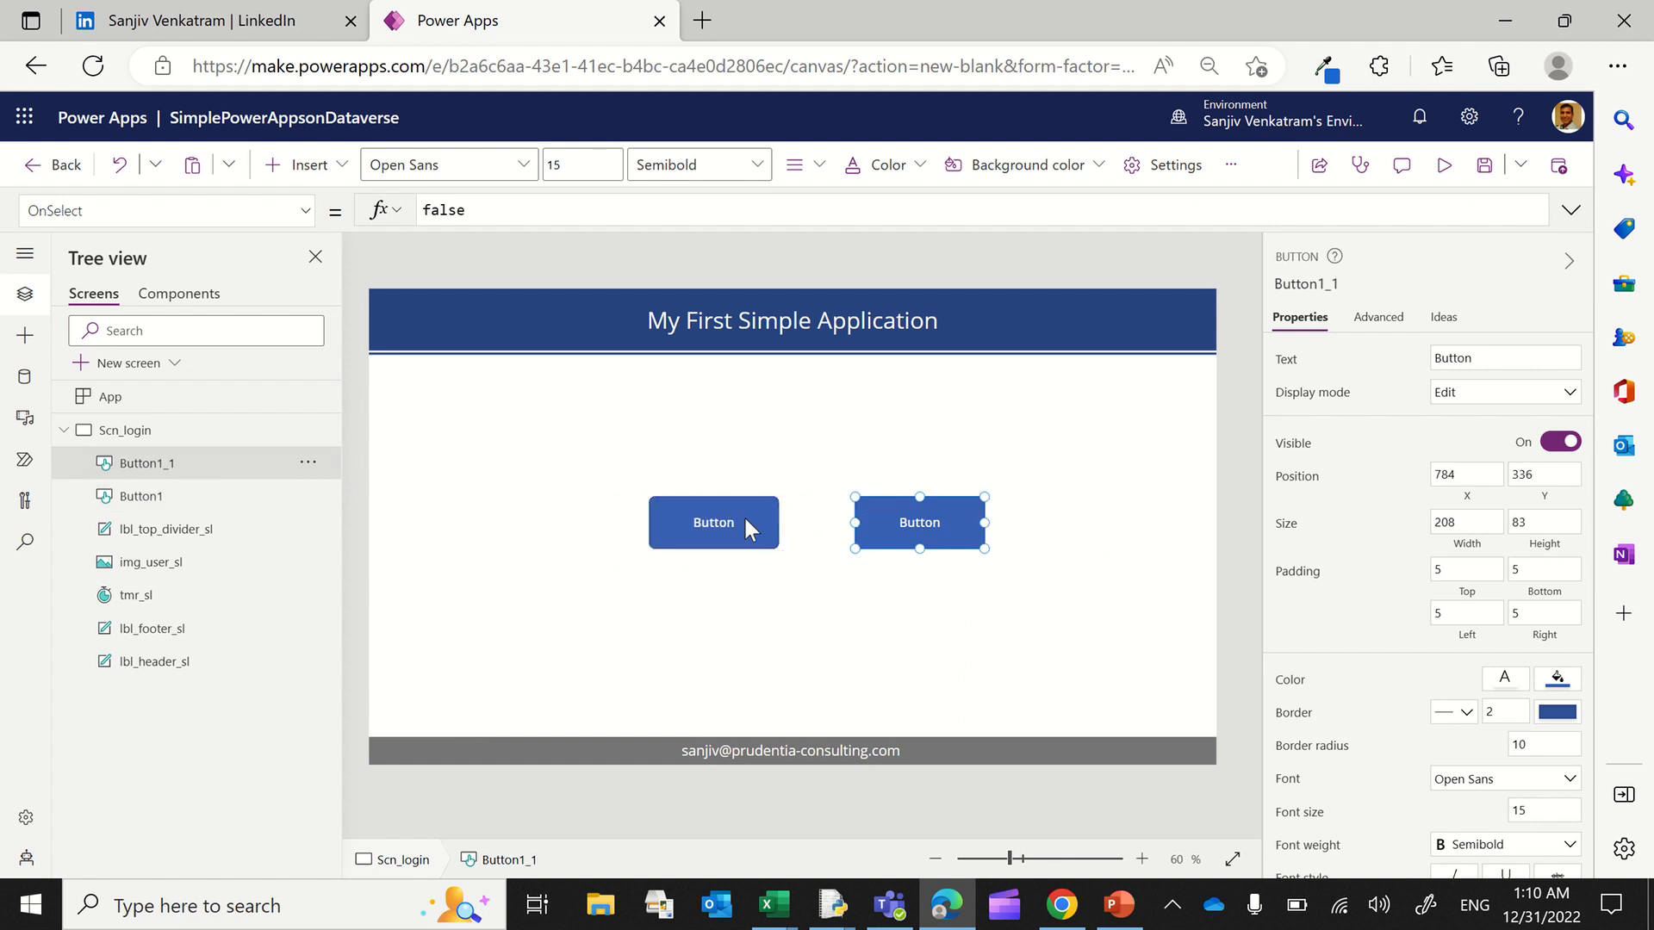
# Step: Clear the OnSelect formula of the first button, Button1
pyautogui.click(746, 520)
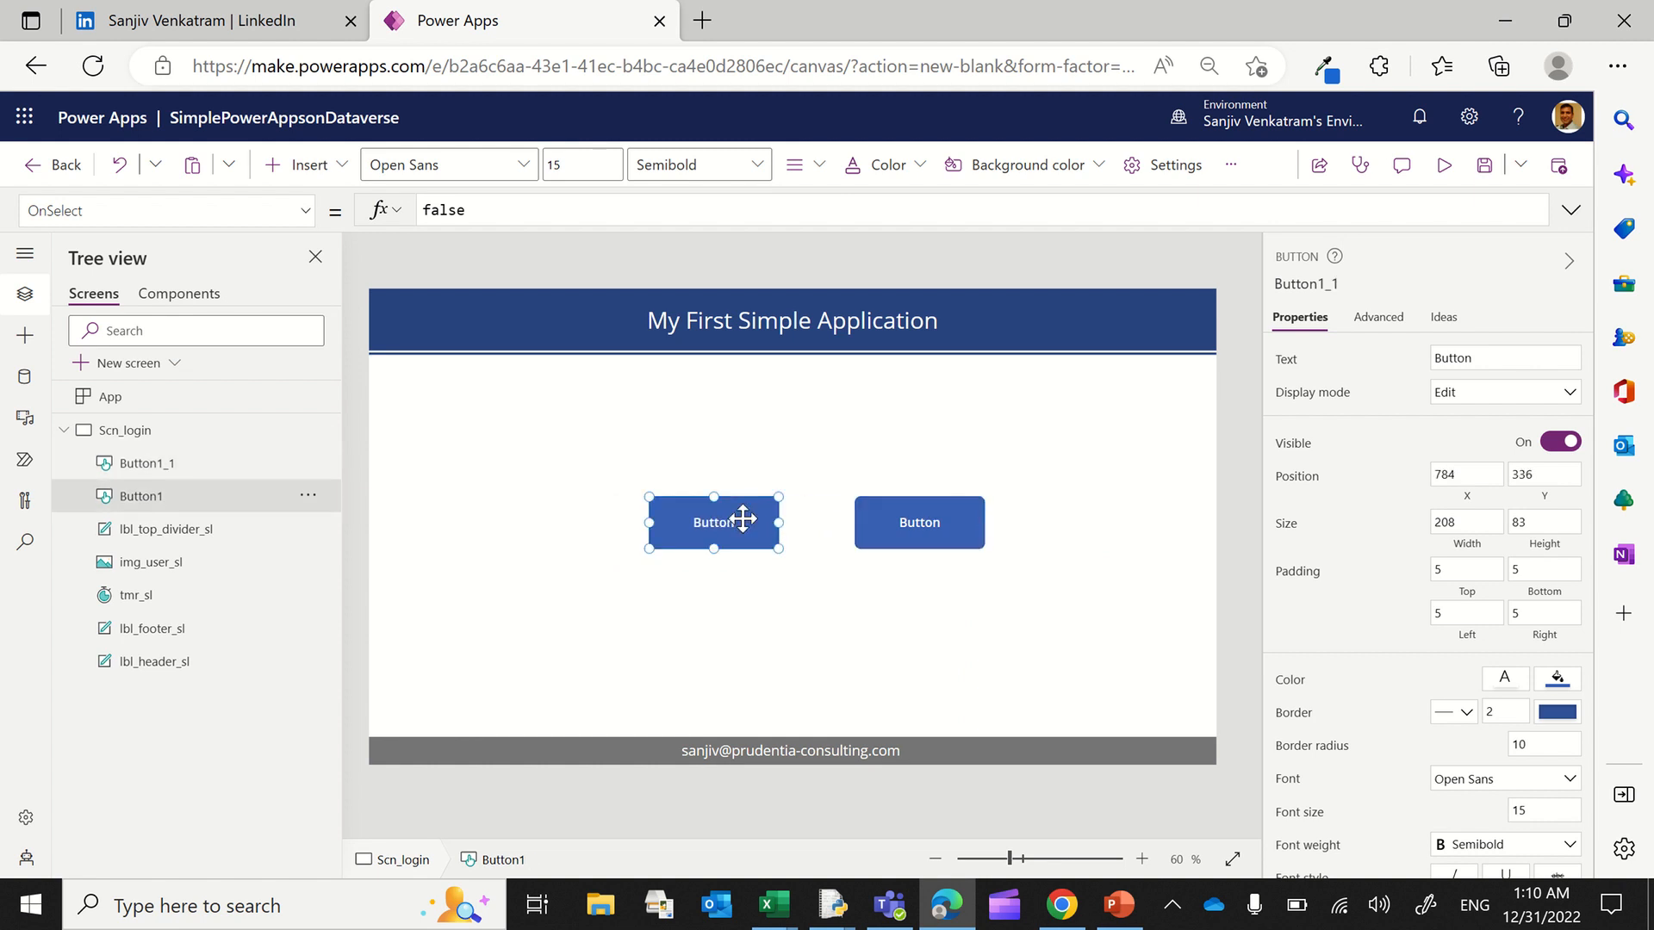
pyautogui.doubleClick(490, 201)
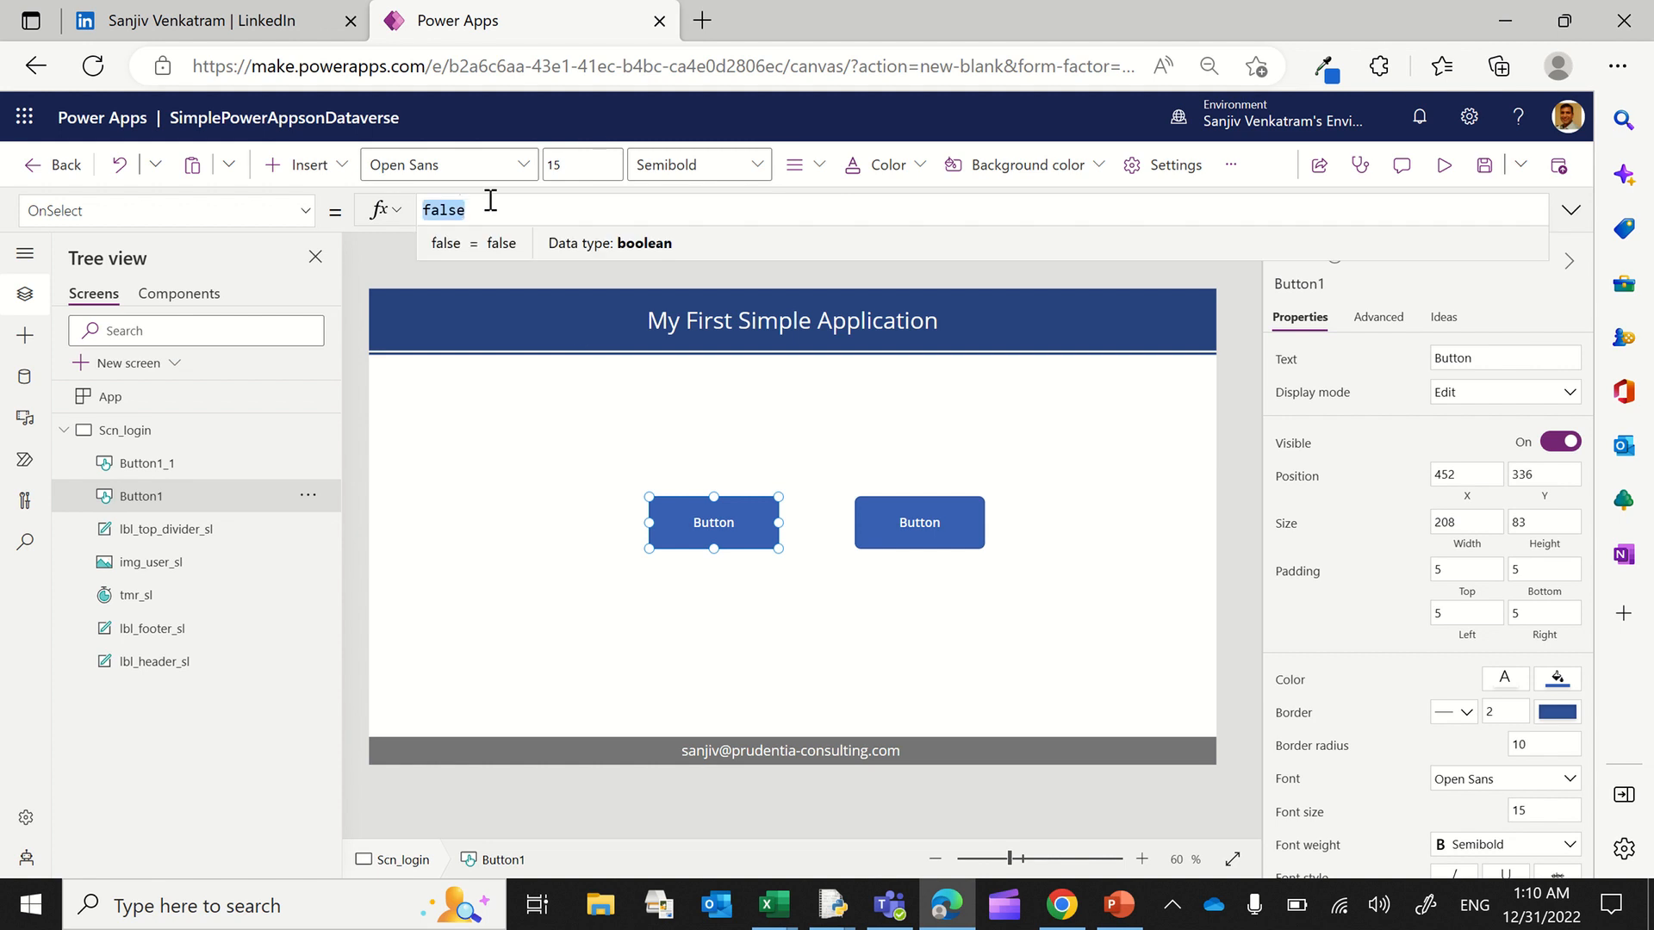
pyautogui.write('na')
pyautogui.press('BackSpace')
pyautogui.press('BackSpace')
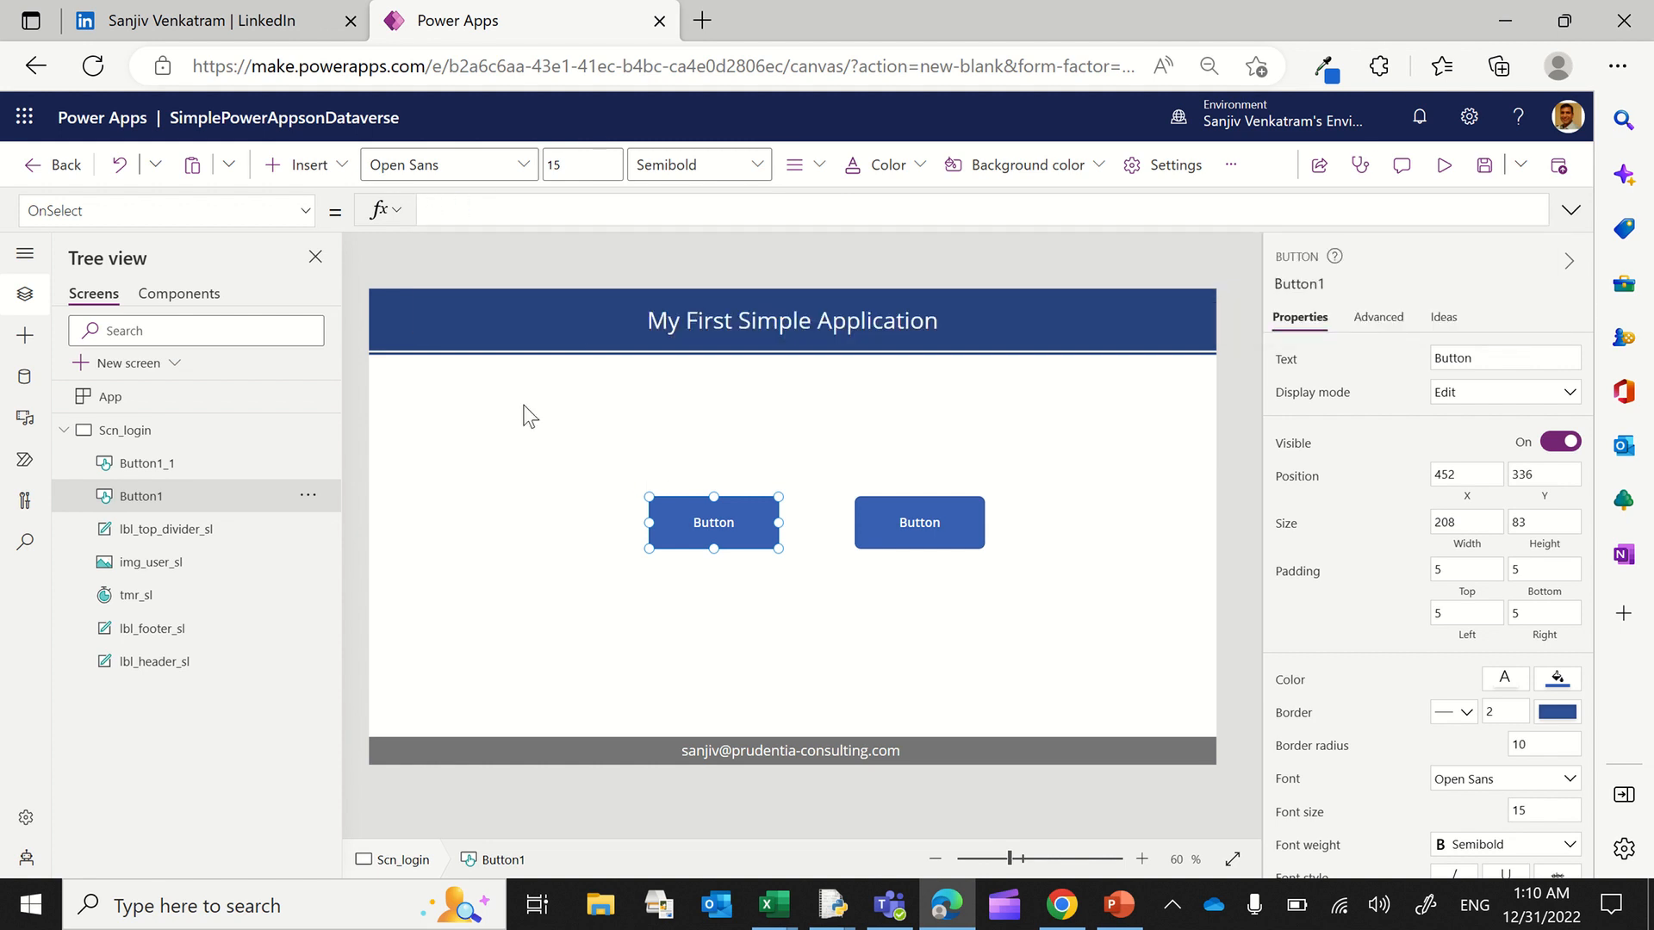
# Step: Set the text of the first button, Button1, to "Enter Master Data"
pyautogui.click(526, 425)
pyautogui.click(664, 515)
pyautogui.click(1485, 360)
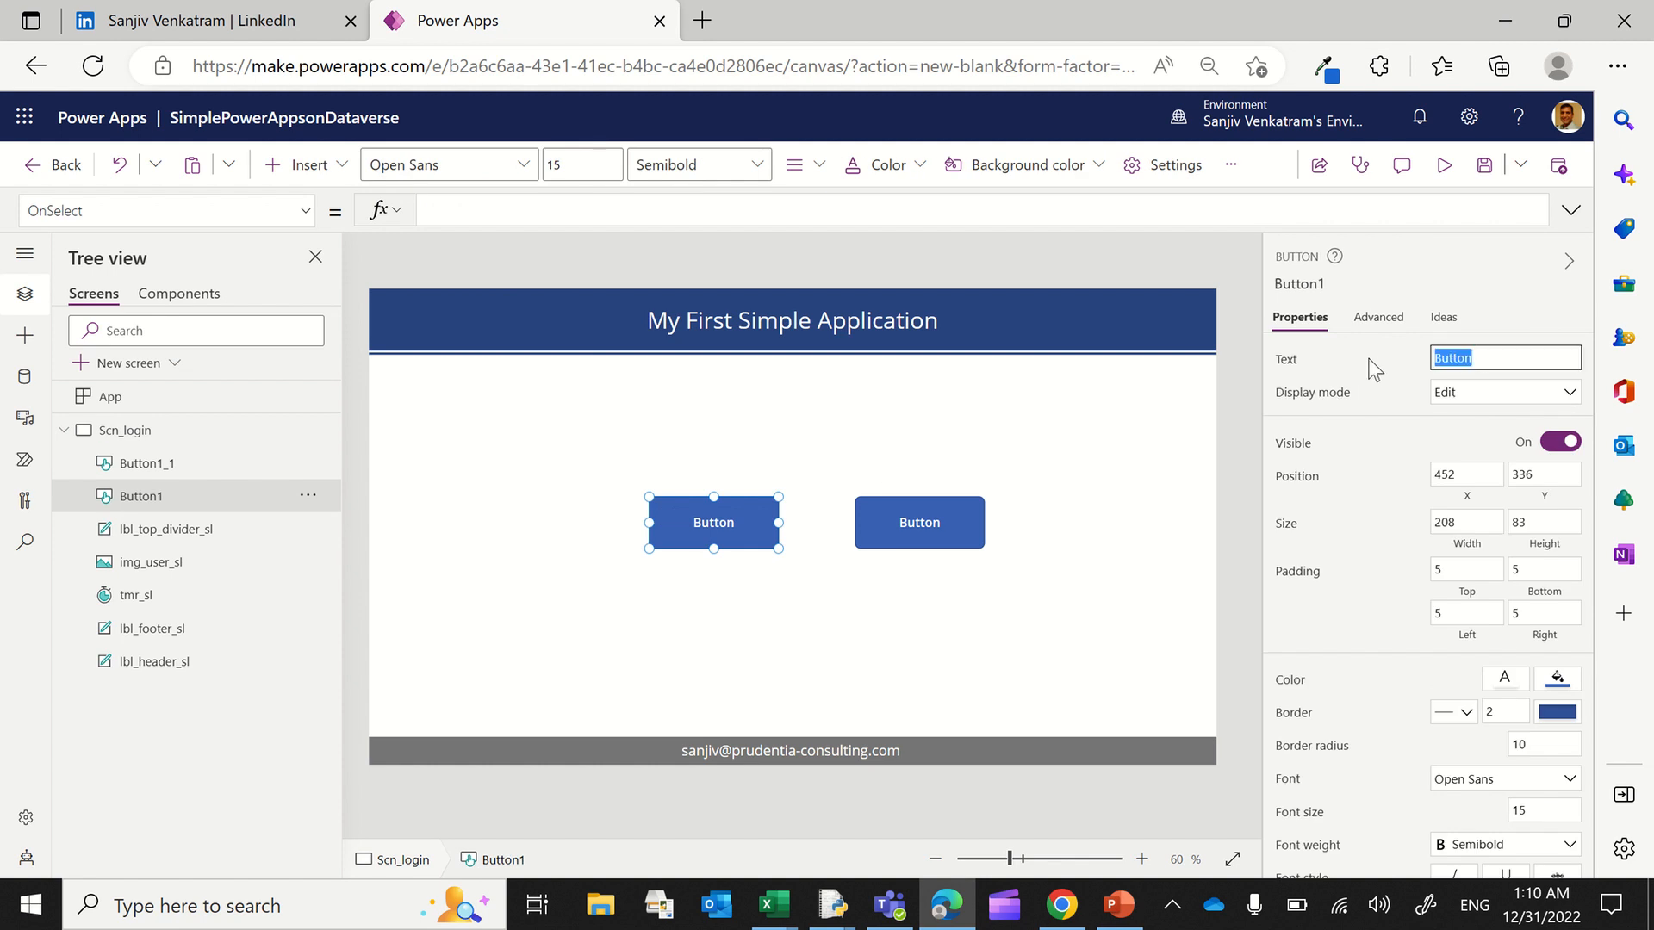
pyautogui.write('Enter Master Data')
pyautogui.click(1065, 553)
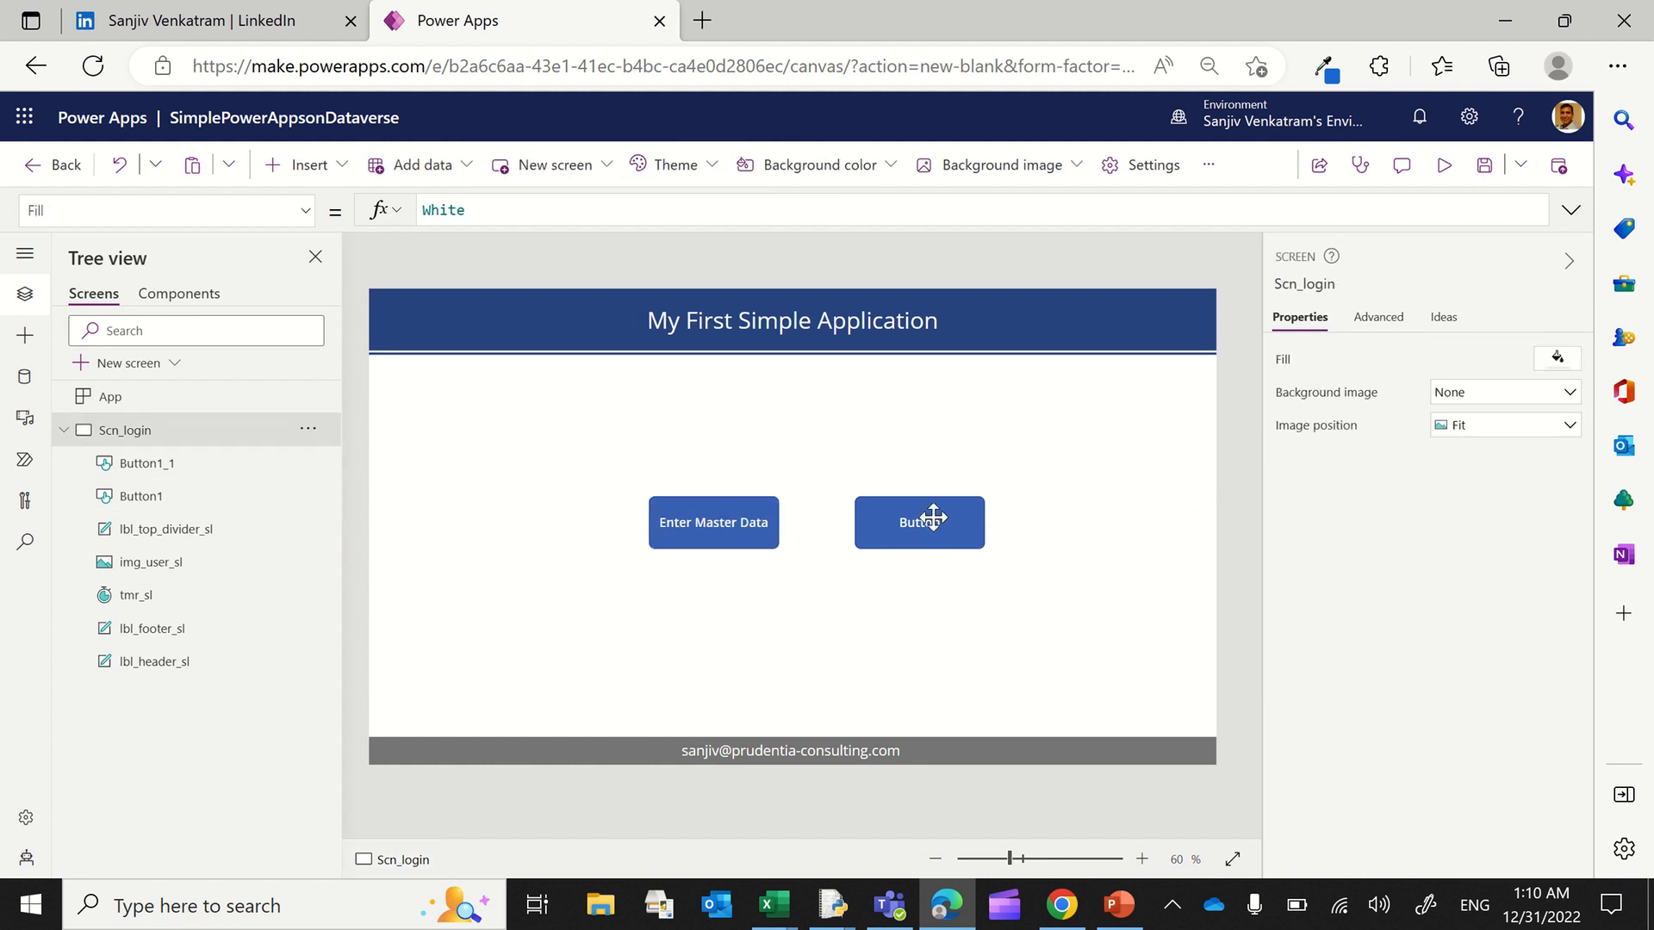
# Step: Set the text of the second button, Button1_1, to "Enter Sales Transactions"
pyautogui.click(933, 517)
pyautogui.click(1493, 354)
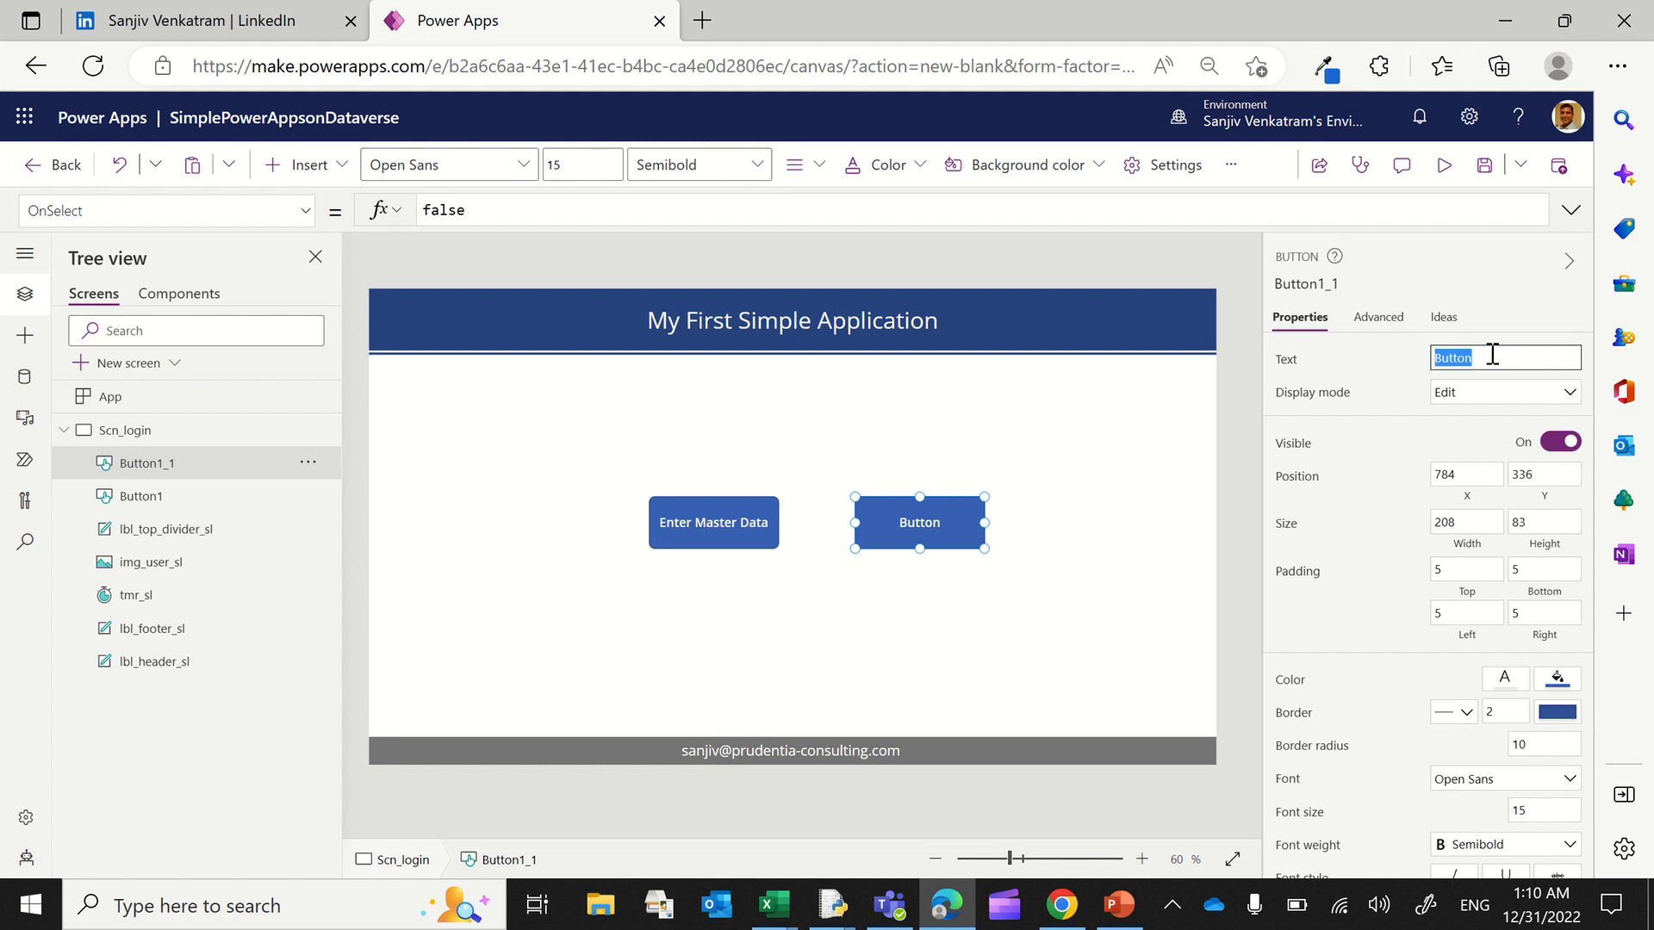
pyautogui.write('Enter Sales Transactions')
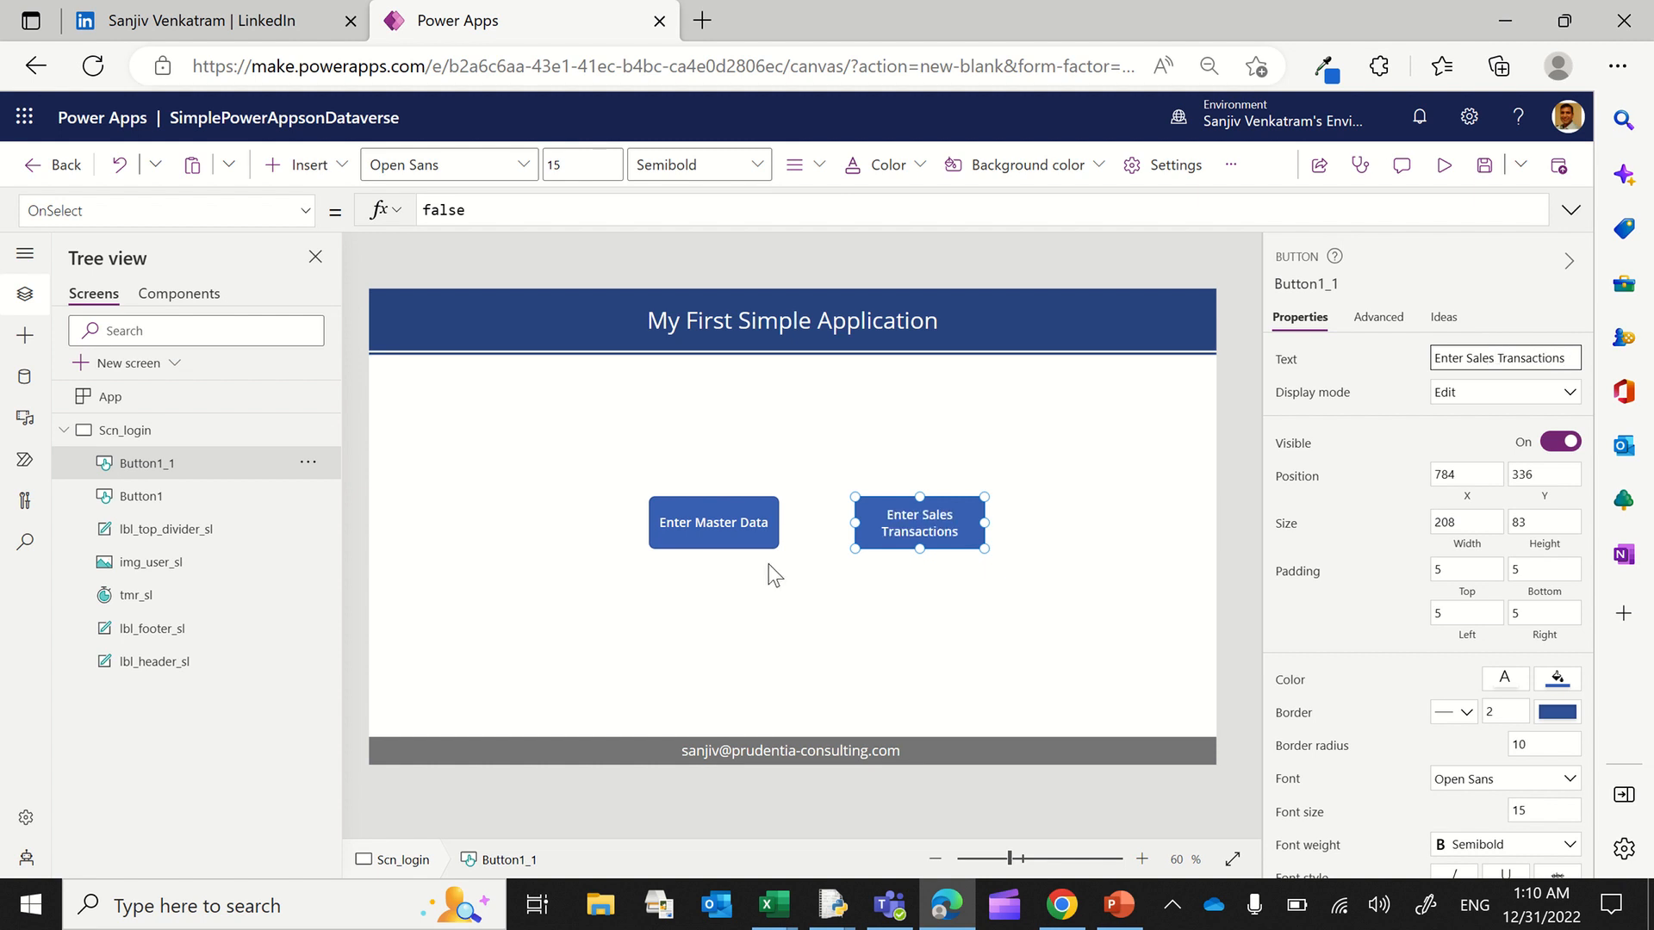
# Step: Extend the first button's text to "Enter Master Data - Countries" and move the button to about X 368, Y 336
pyautogui.click(710, 525)
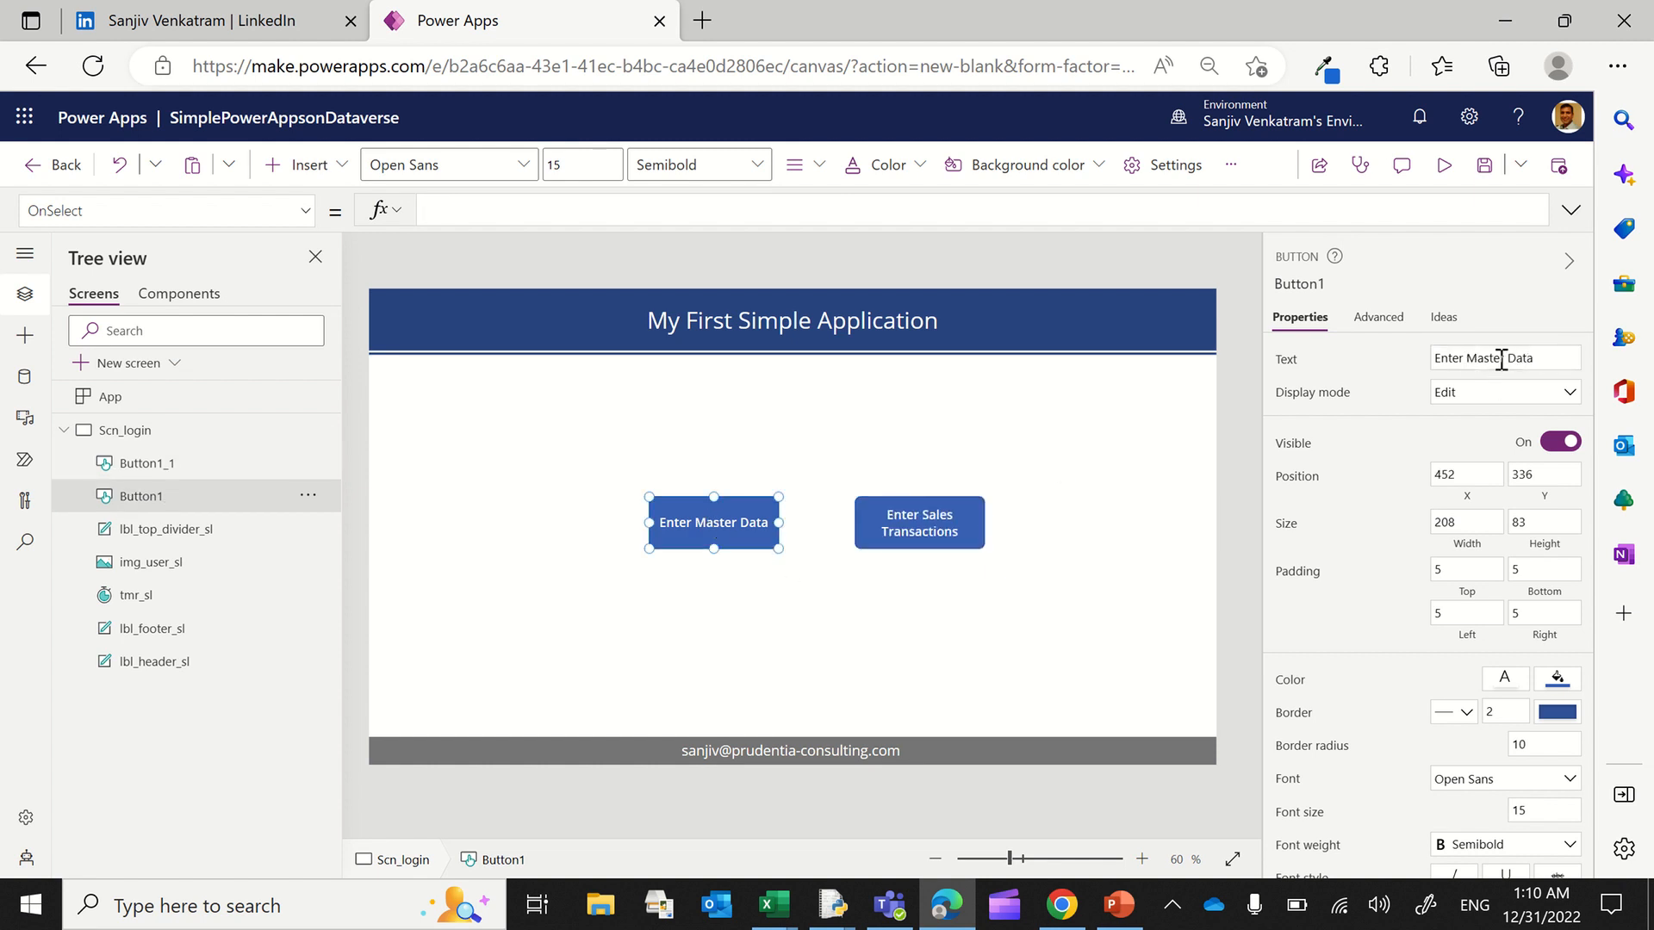
pyautogui.click(1538, 357)
pyautogui.write('Countries')
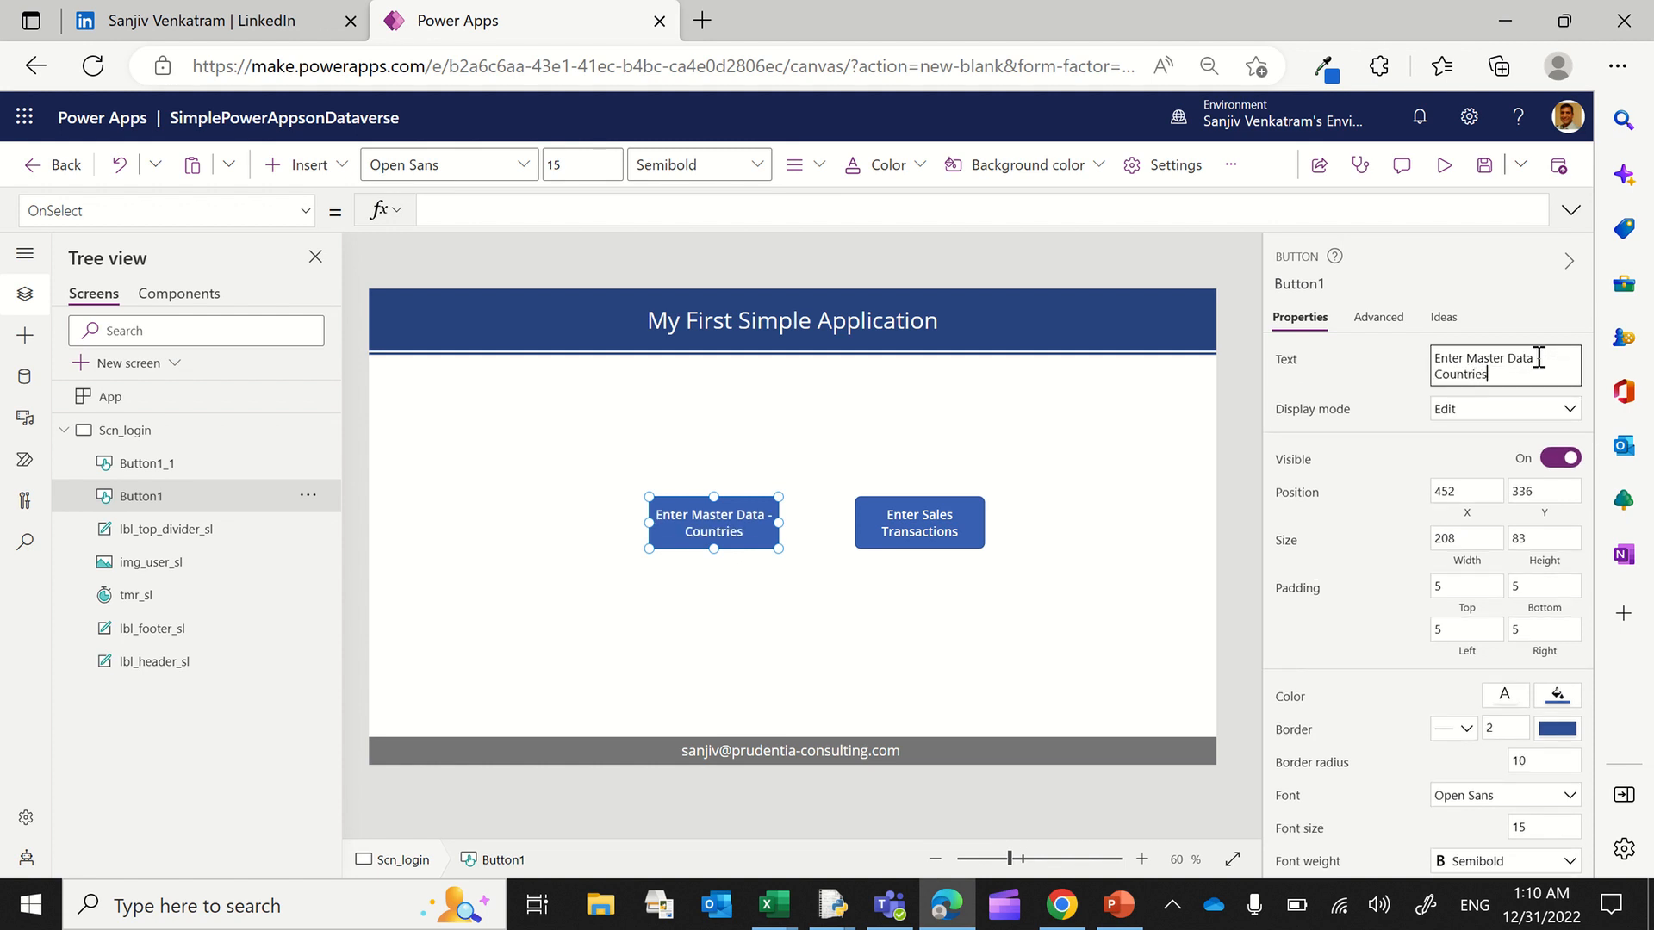
pyautogui.click(1061, 637)
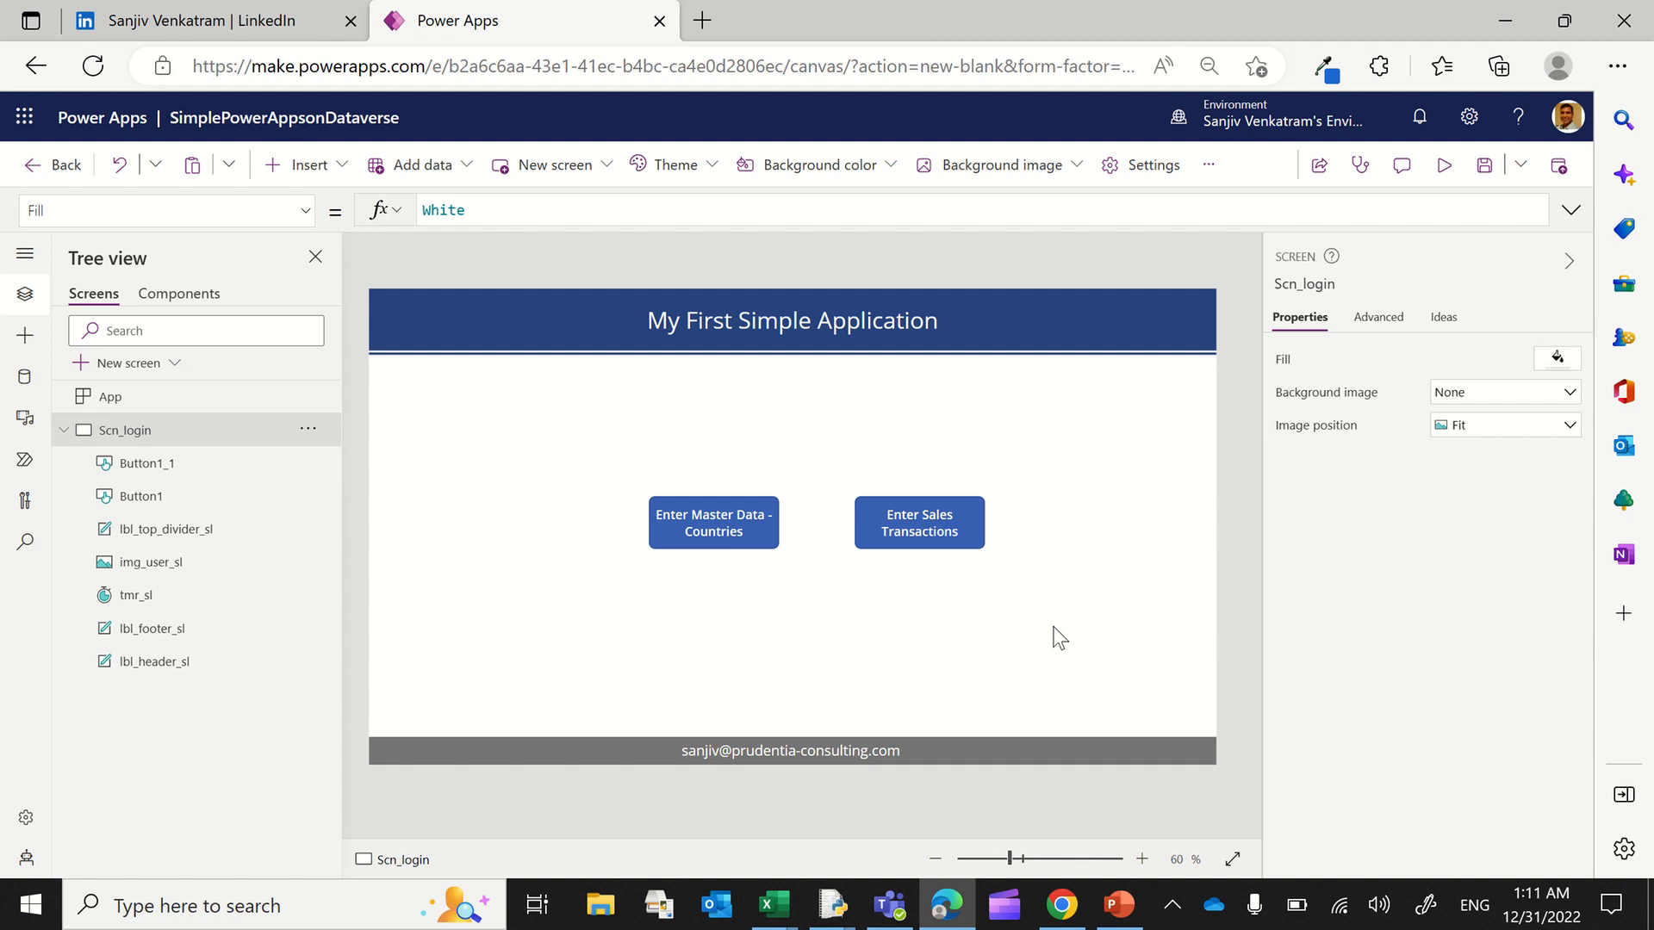
pyautogui.moveTo(725, 536); pyautogui.dragTo(677, 514)
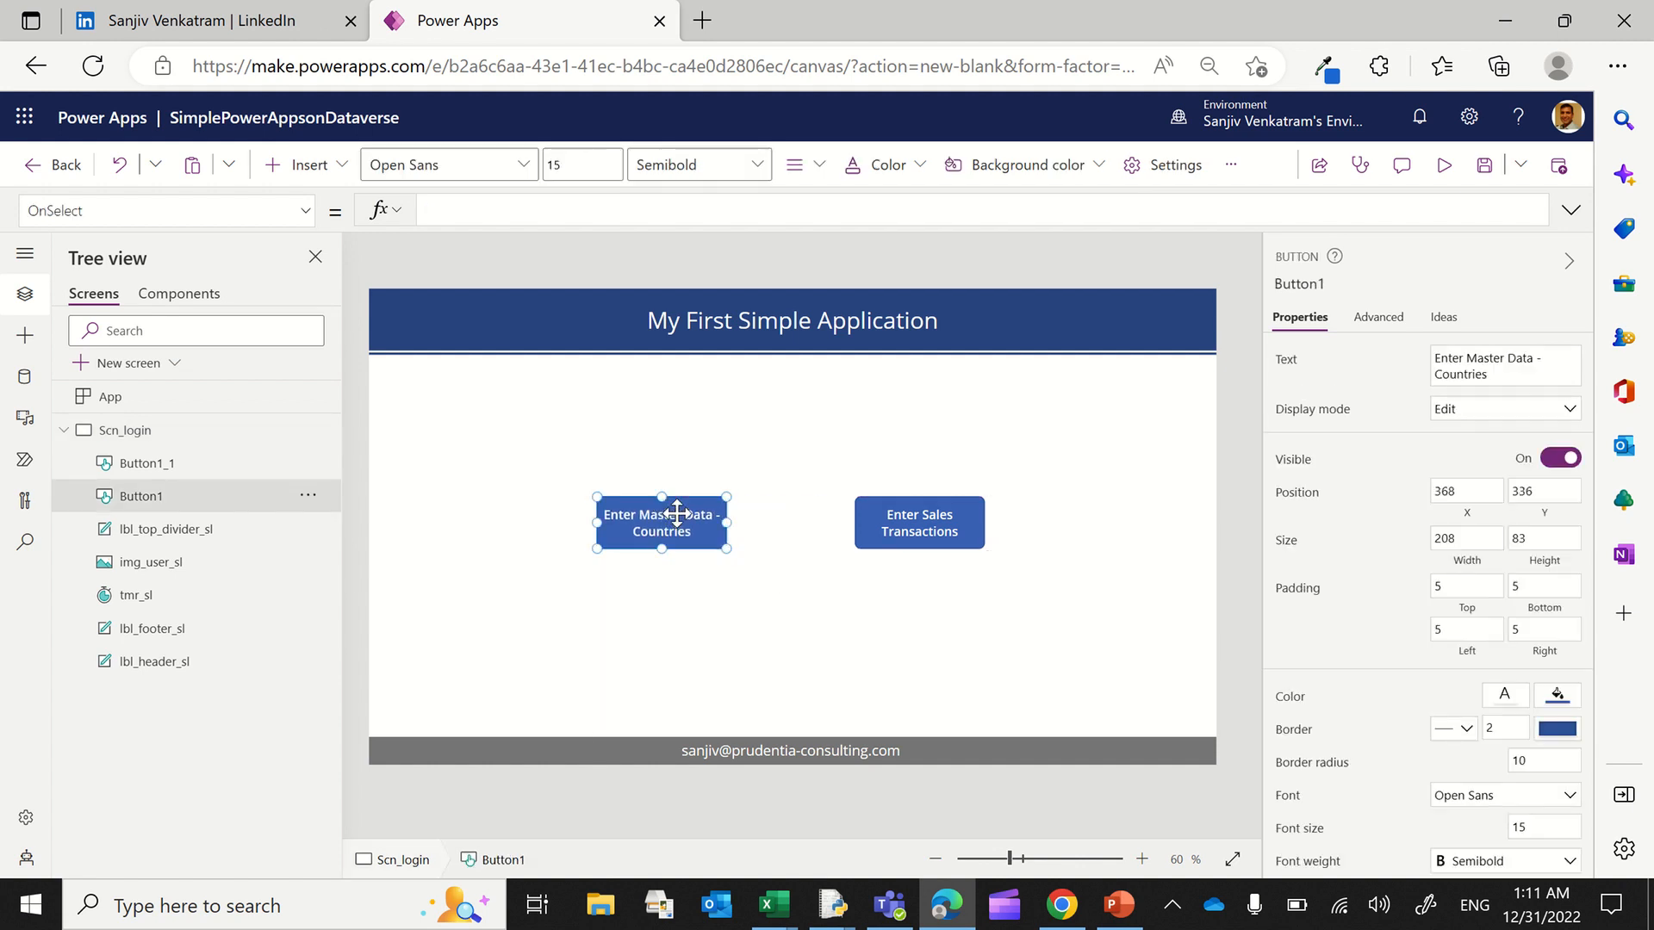
pyautogui.click(871, 599)
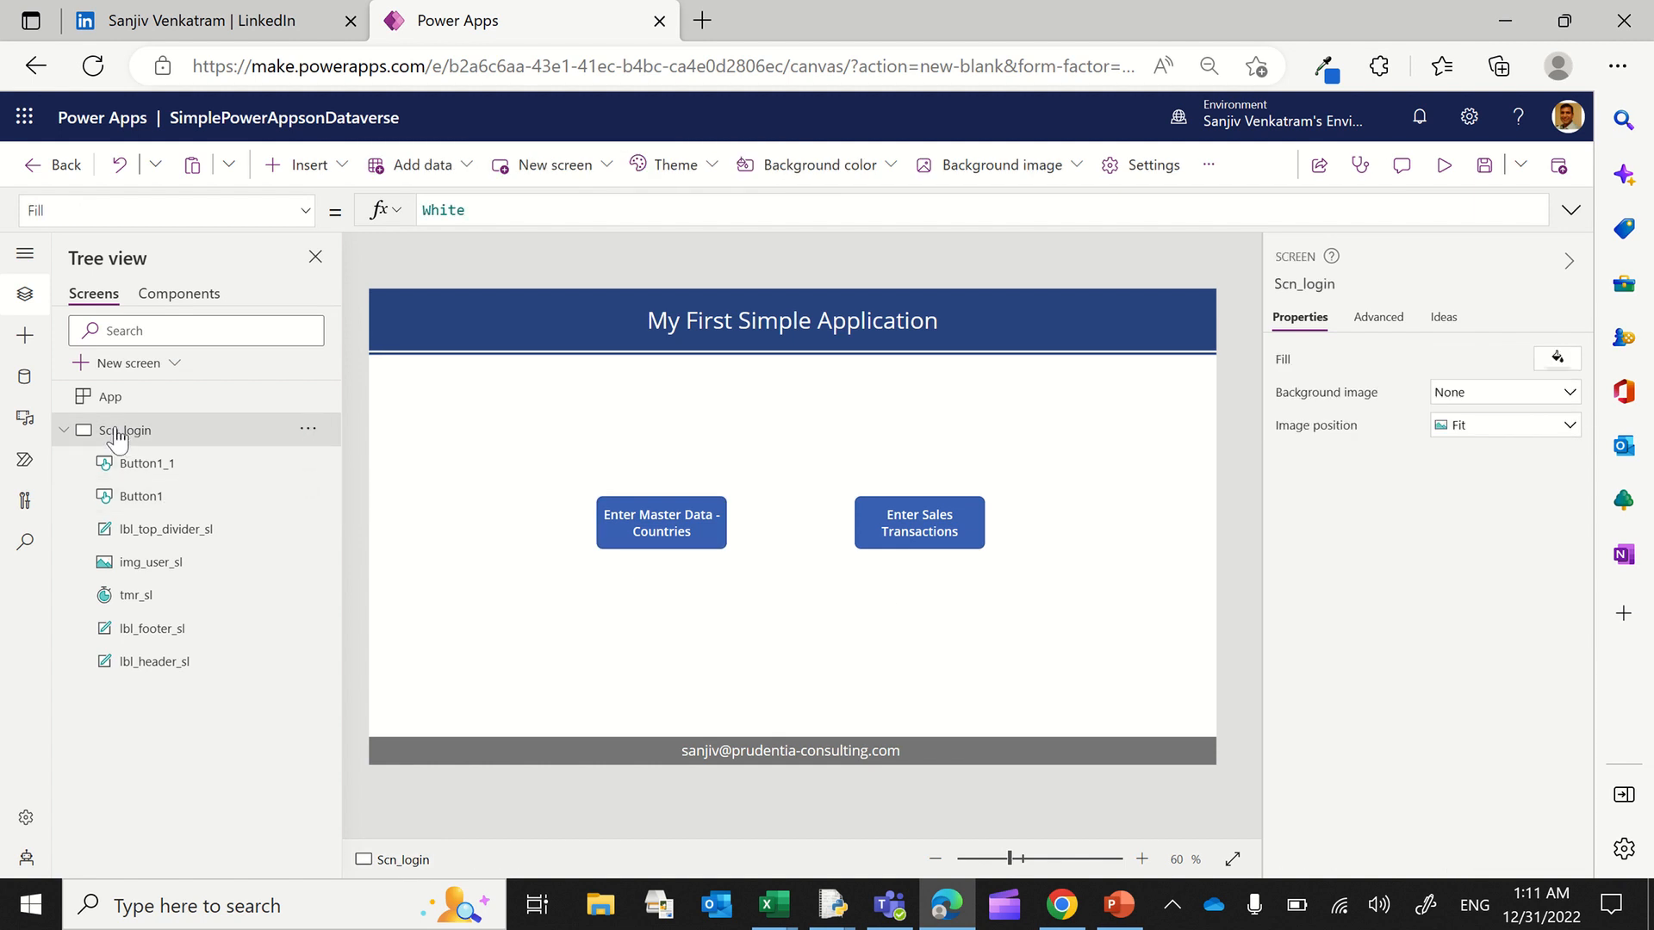
# Step: Duplicate the Scn_login screen and rename the copy as Scn_Master
pyautogui.click(67, 430)
pyautogui.click(308, 428)
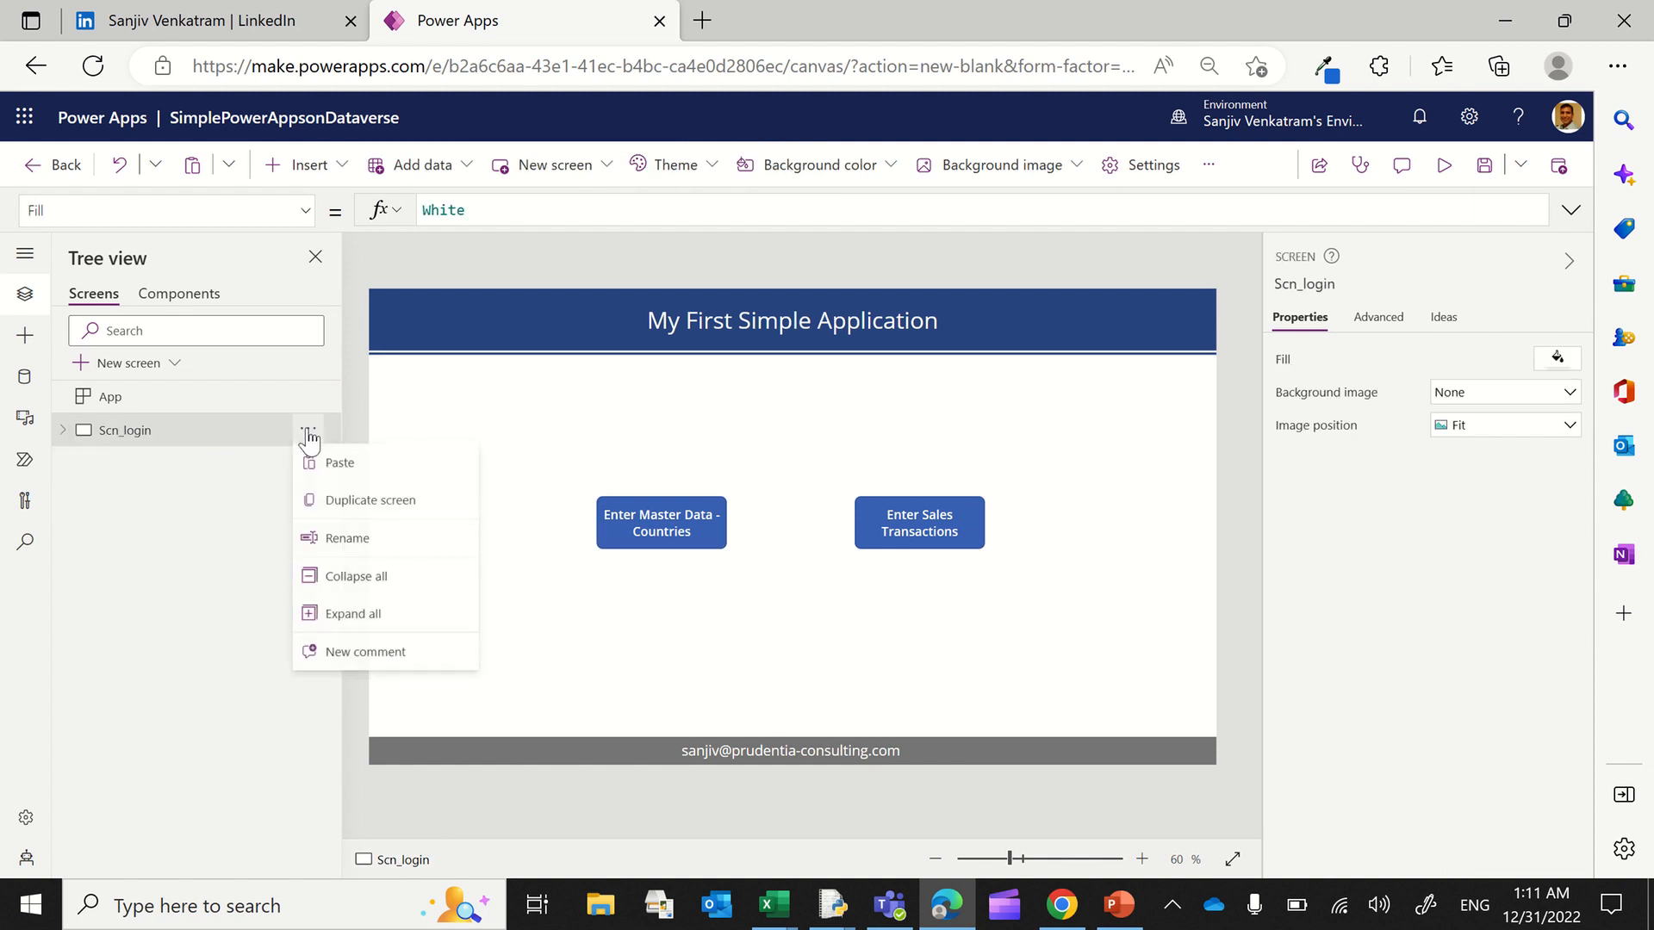
pyautogui.click(334, 502)
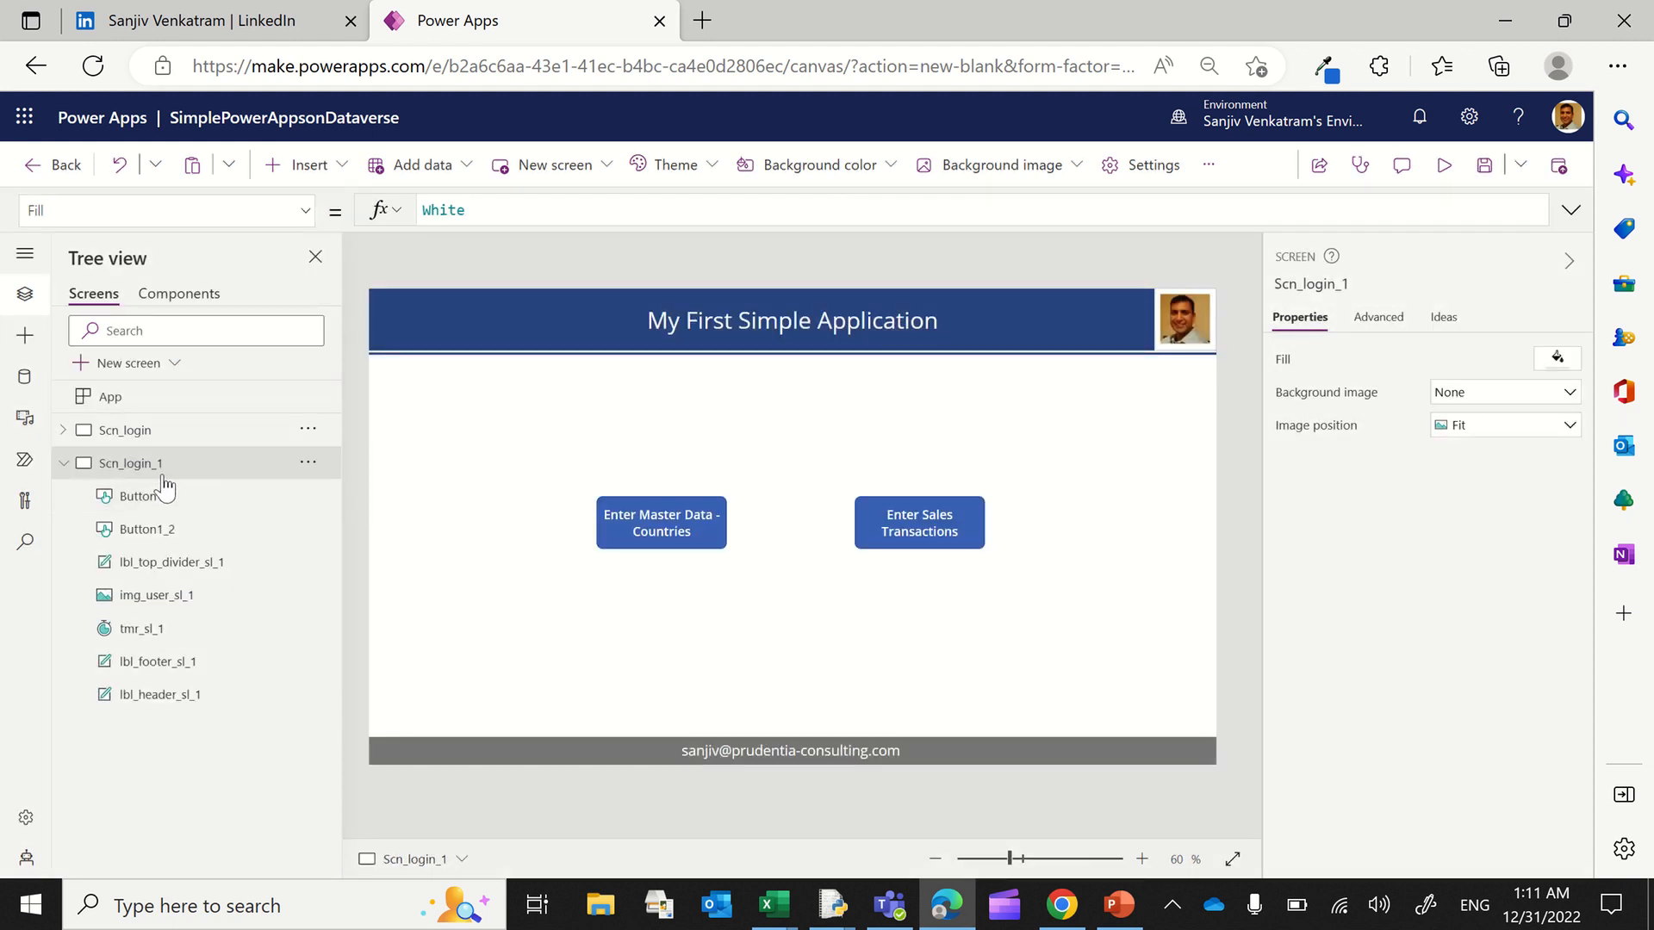
pyautogui.doubleClick(162, 465)
pyautogui.click(199, 465)
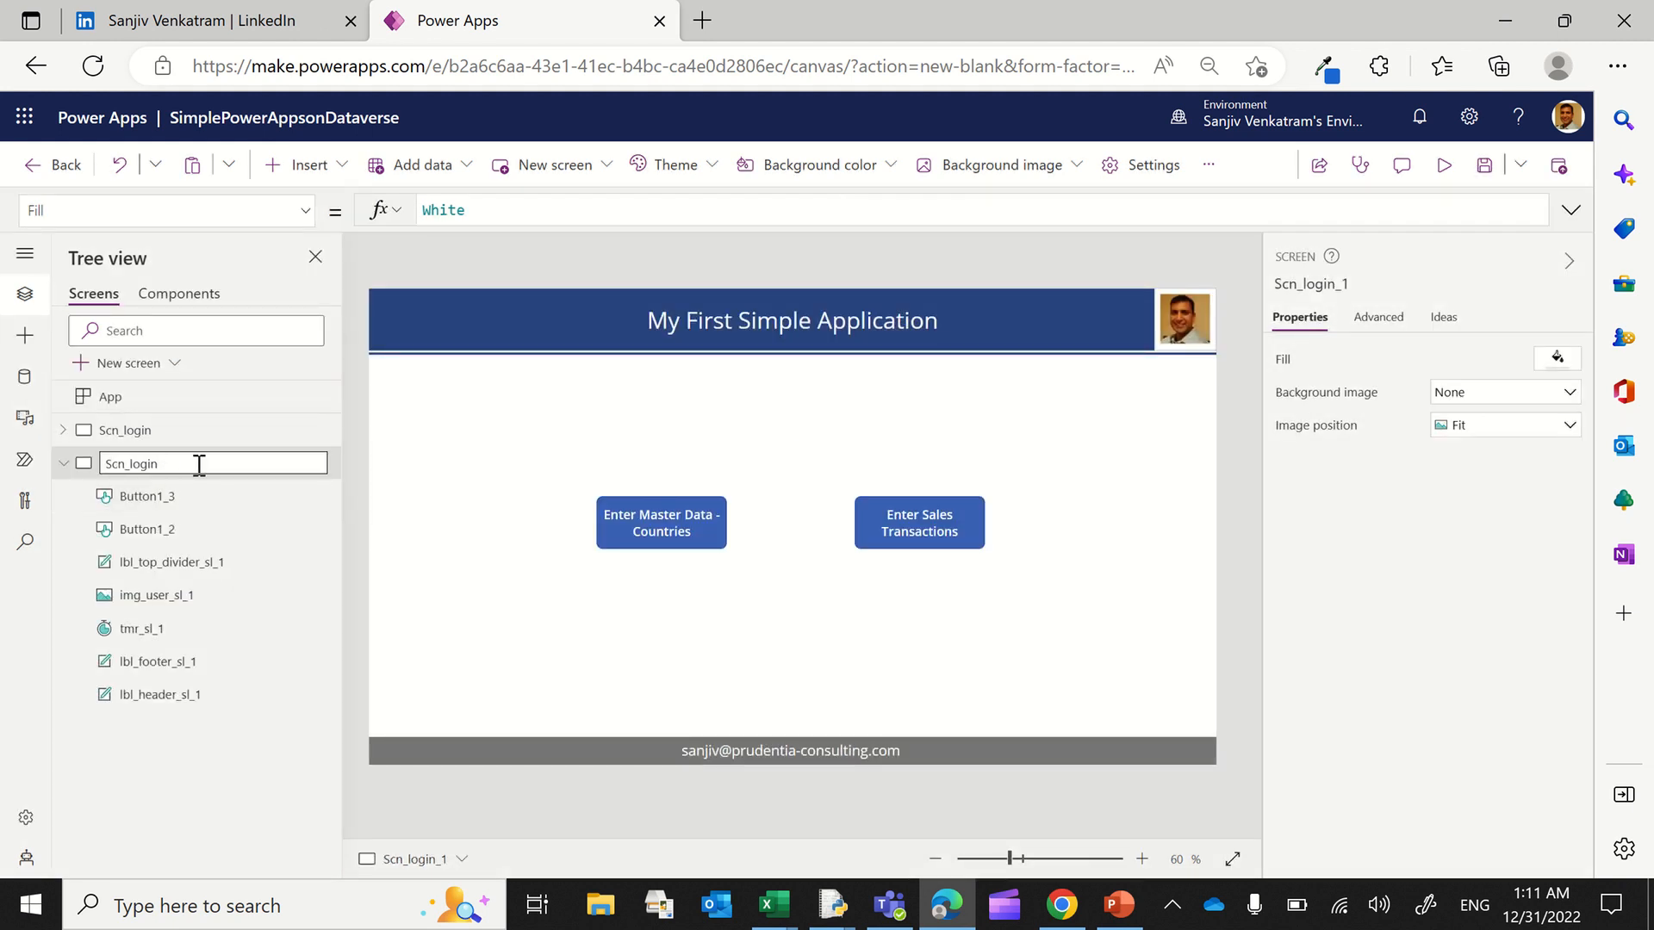
pyautogui.write('Master')
pyautogui.press('Return')
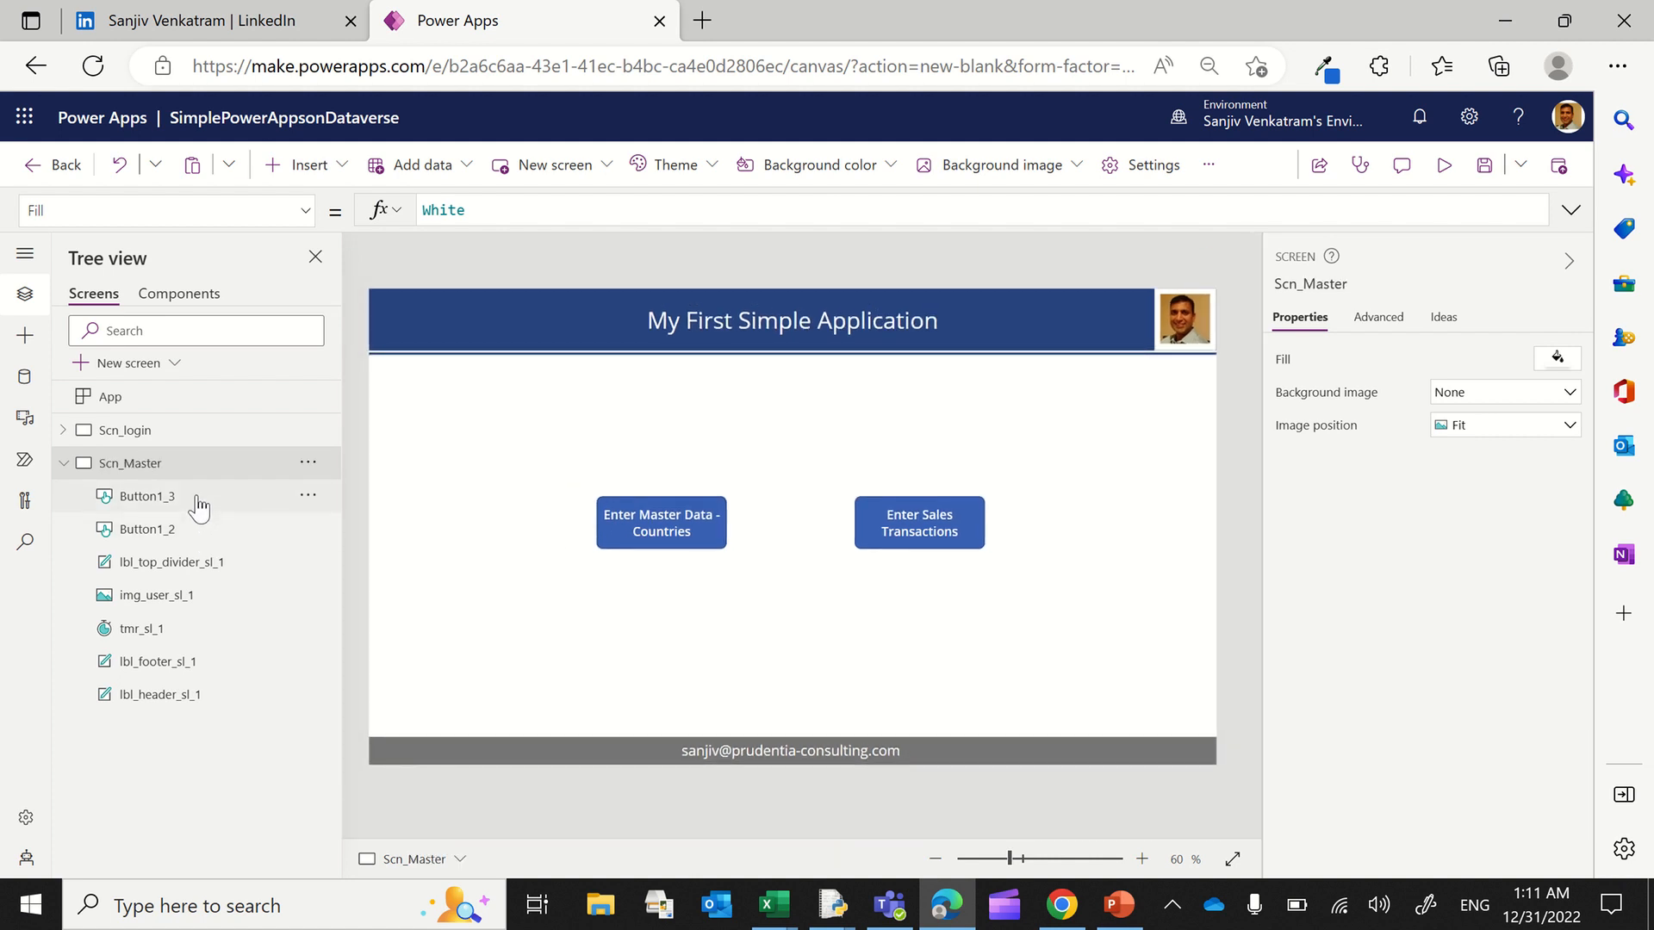
# Step: On Scn_Master, move the master data button to about X 195, Y 150 and the sales transactions button to about X 525, Y 150
pyautogui.click(210, 570)
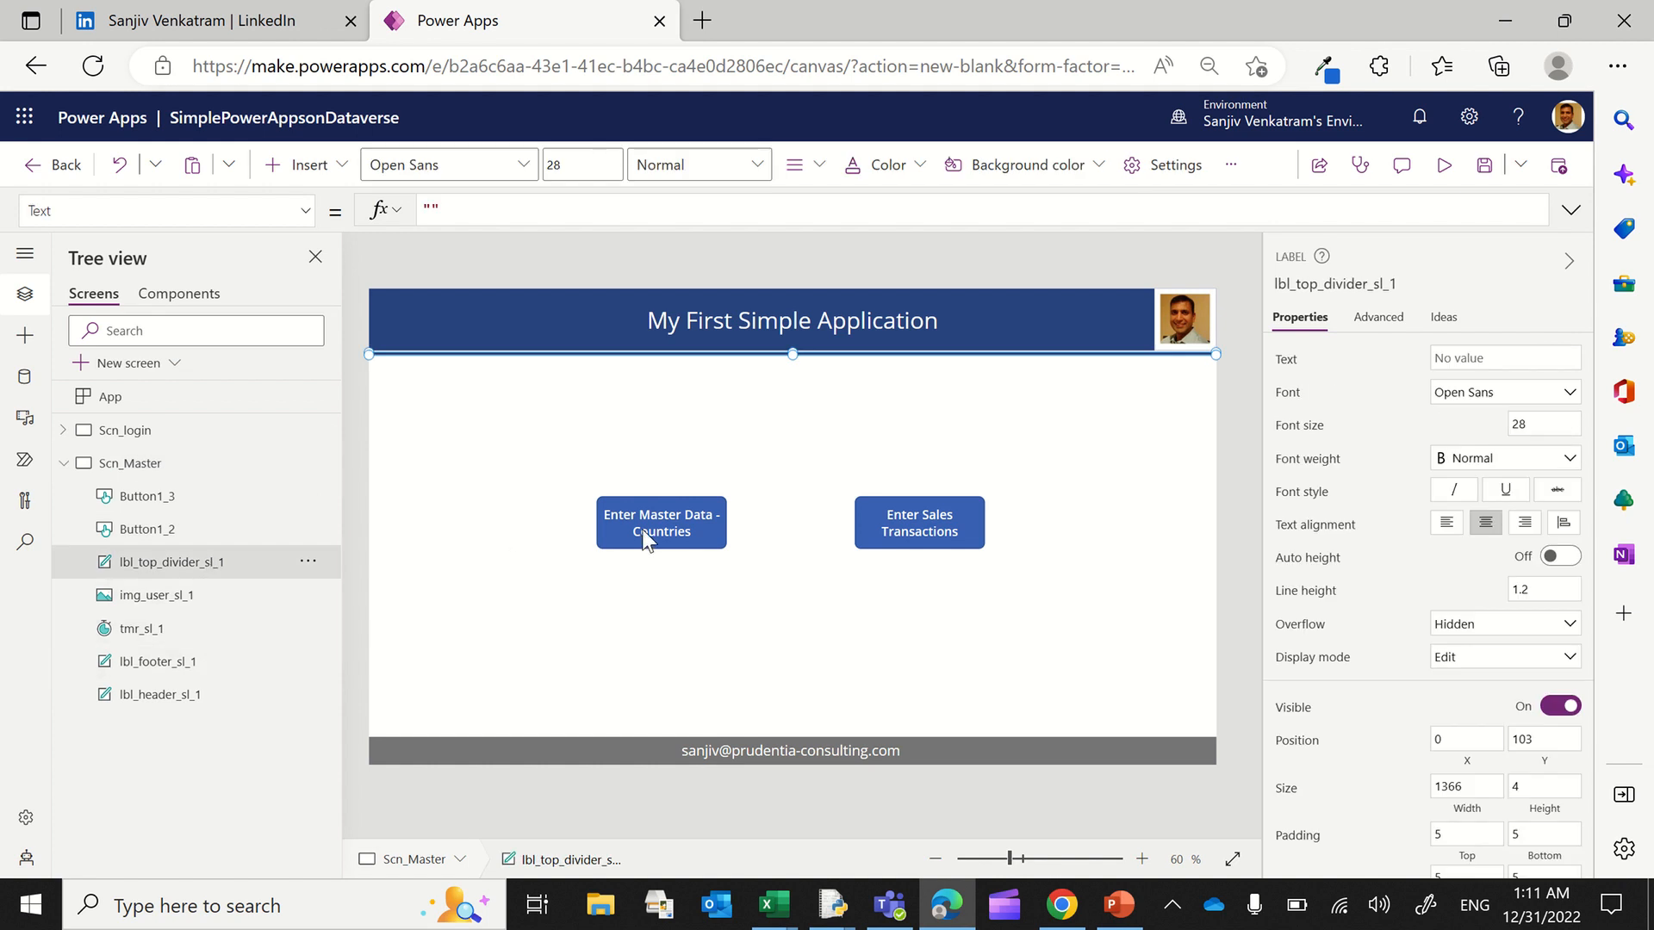
pyautogui.moveTo(644, 538); pyautogui.dragTo(550, 394)
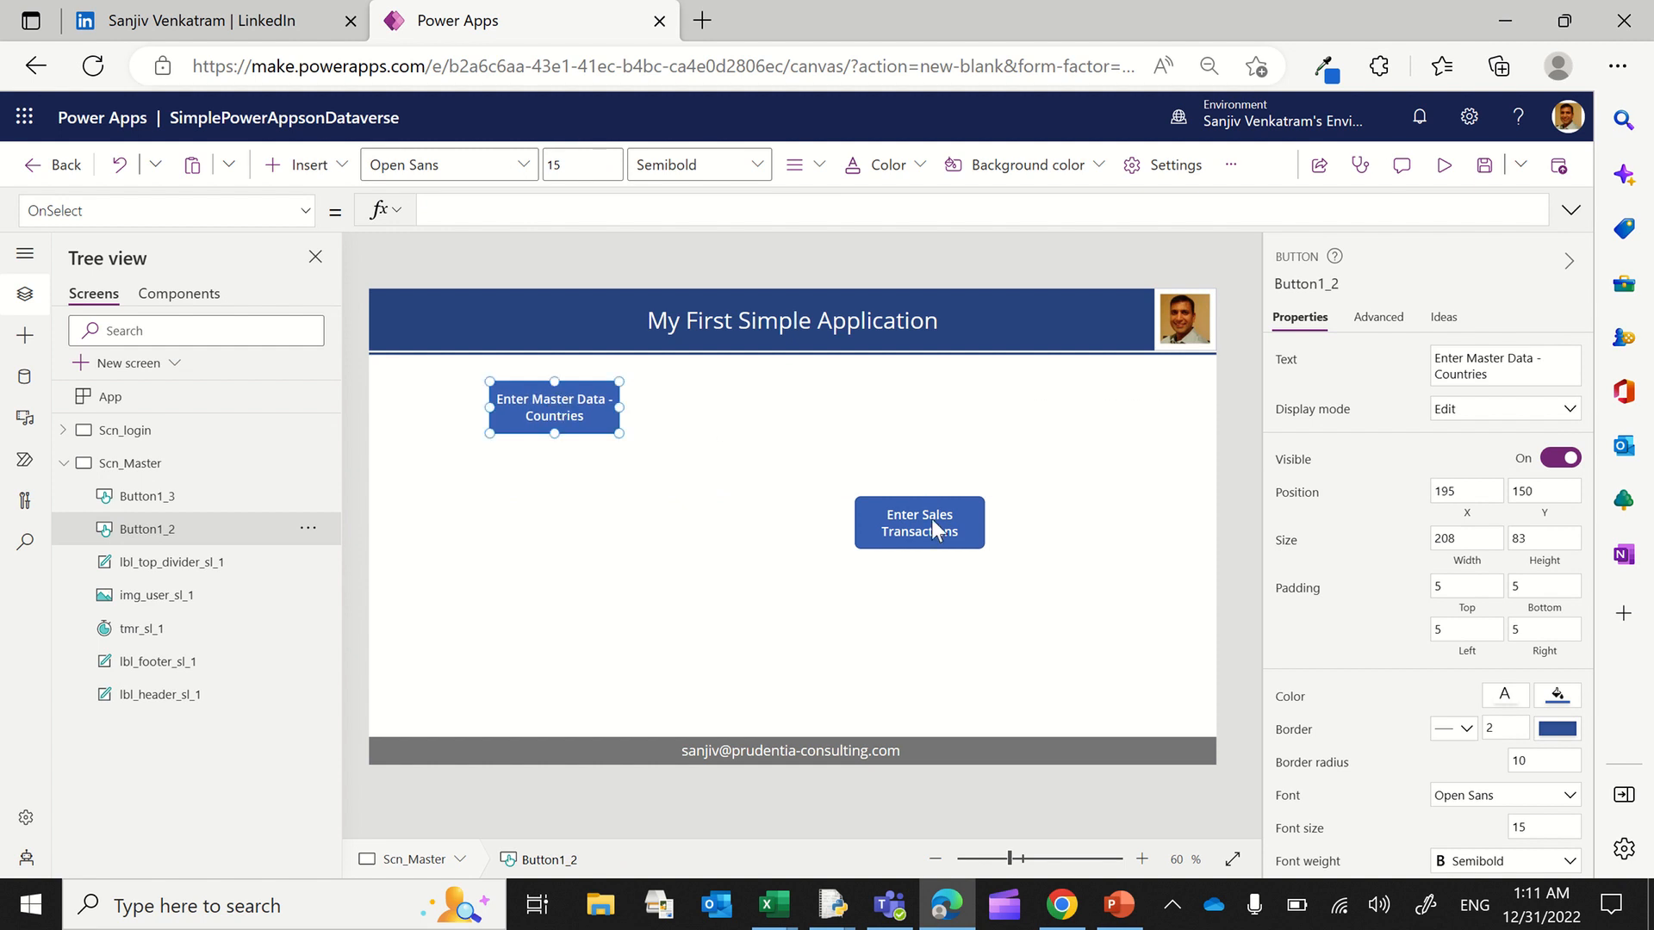
pyautogui.moveTo(932, 527); pyautogui.dragTo(720, 403)
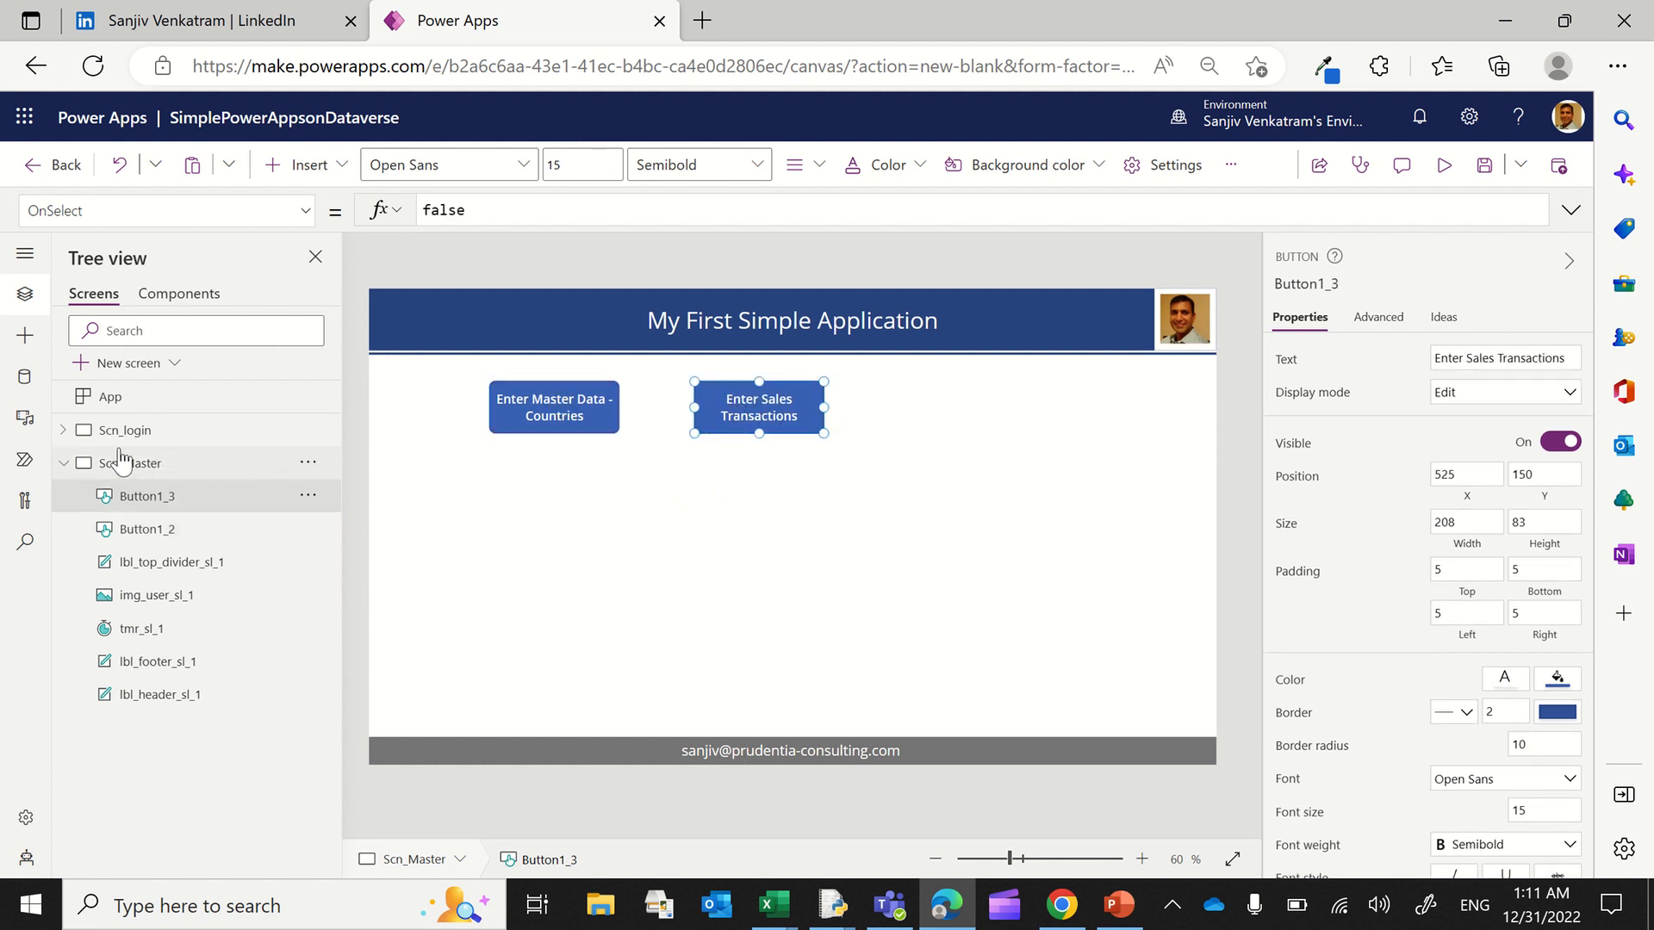
# Step: Rename the sales transactions button Button1_1 on Scn_login as btn_sales_sl
pyautogui.click(64, 430)
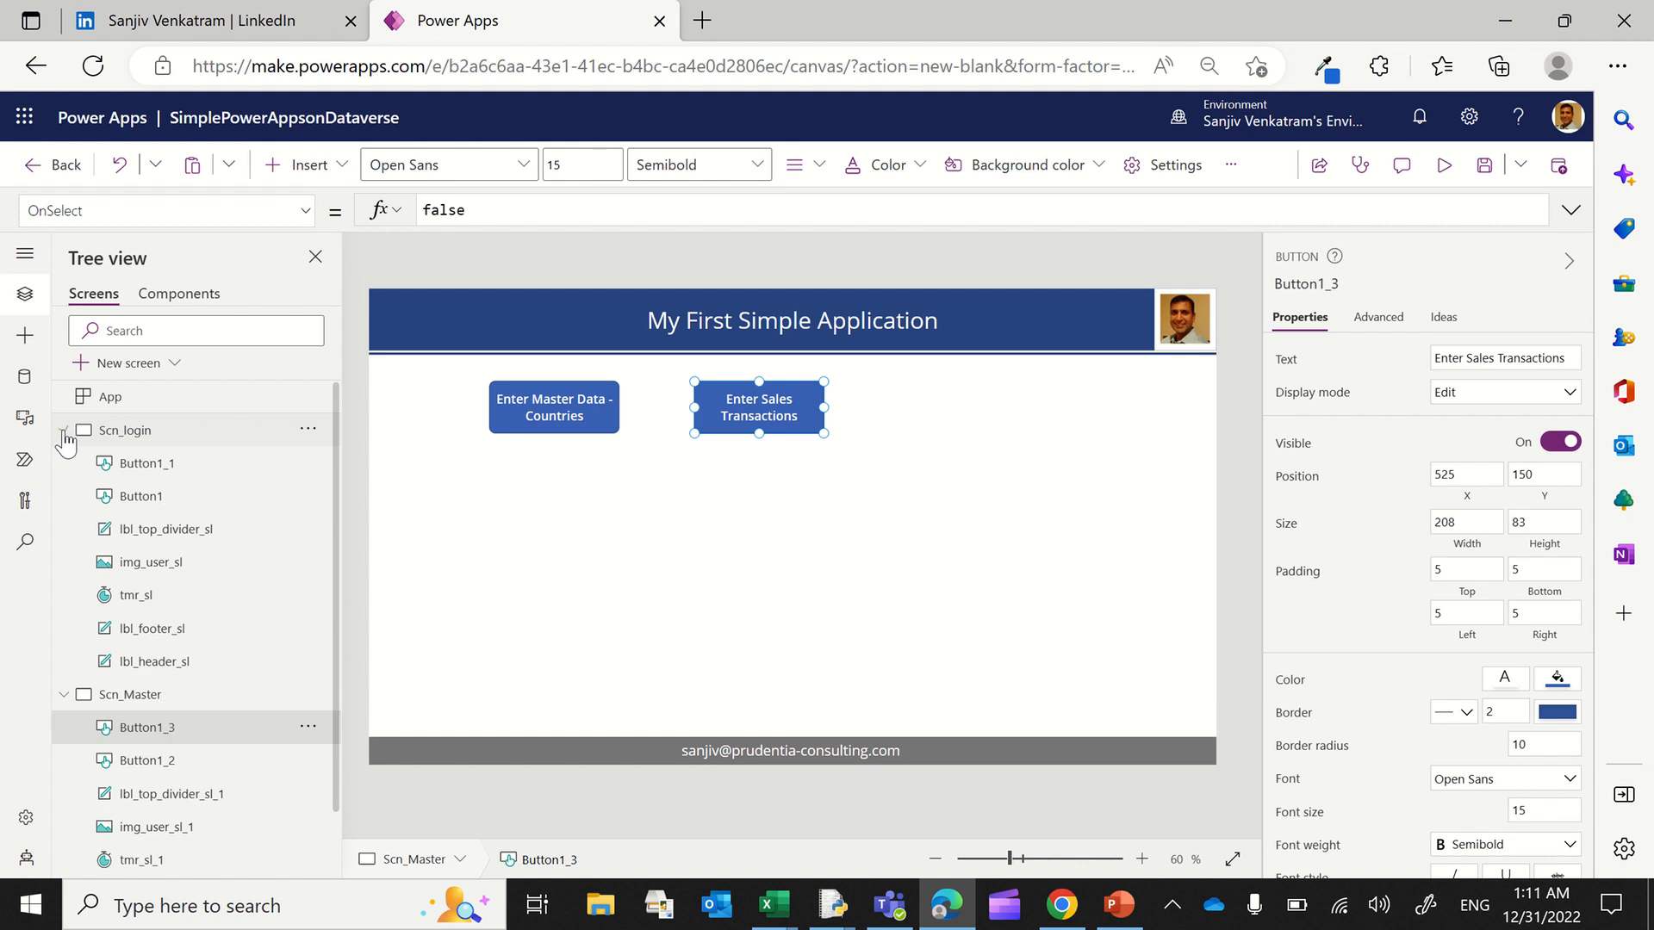
pyautogui.click(197, 474)
pyautogui.doubleClick(195, 465)
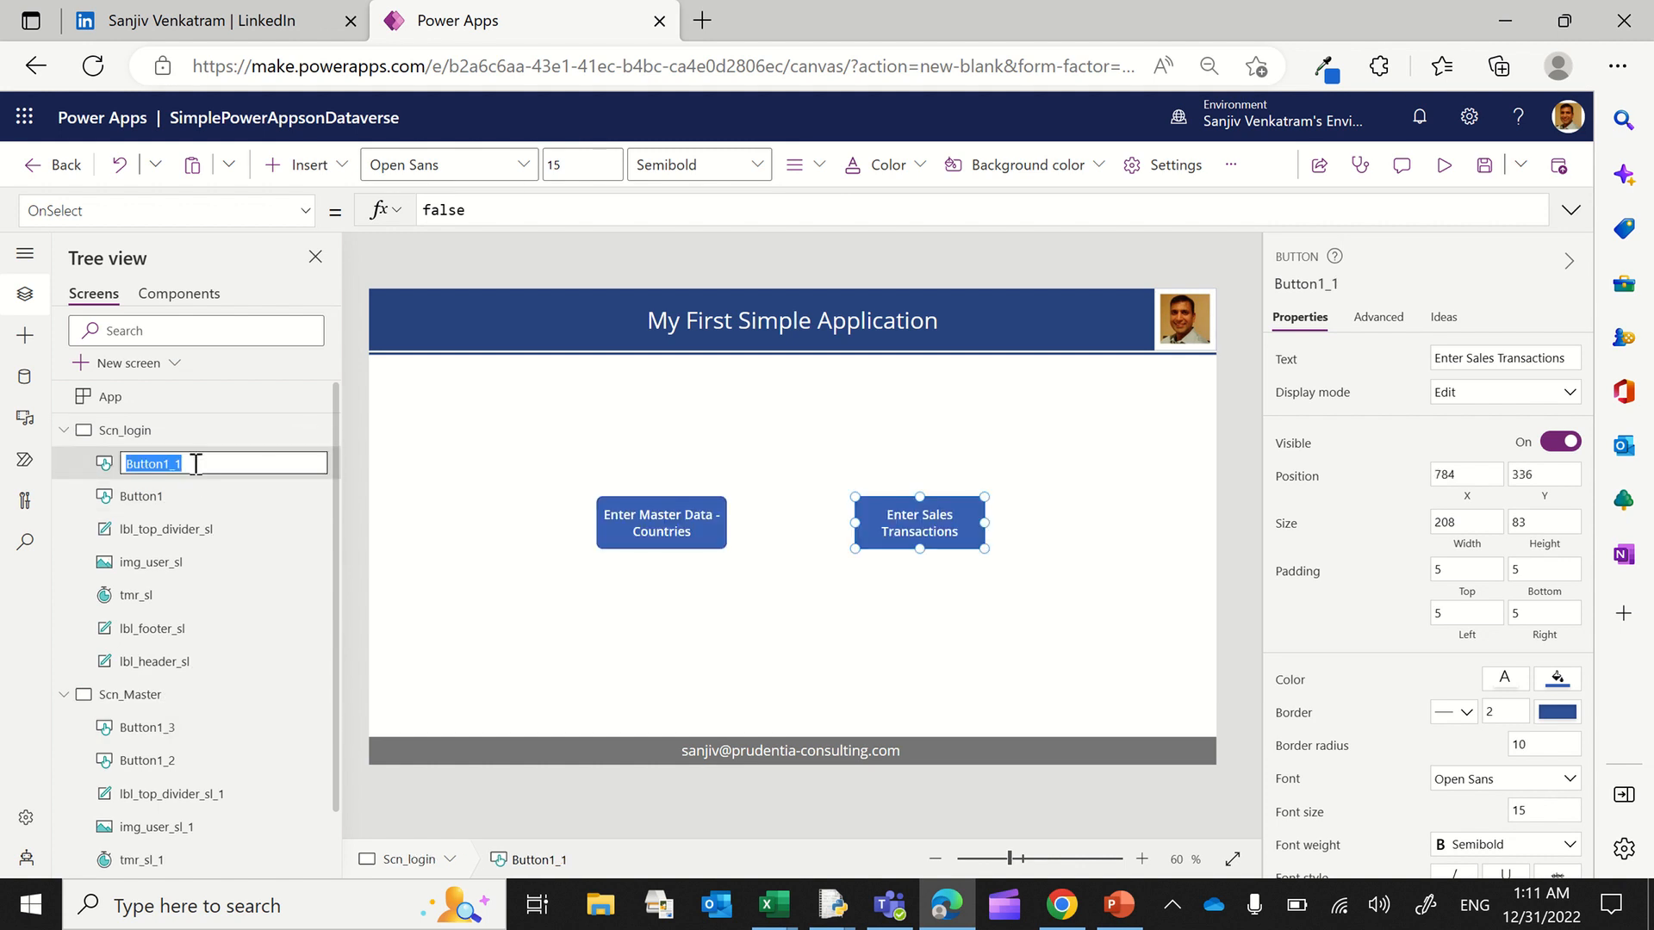
pyautogui.write('btn_sales_sl')
pyautogui.press('Return')
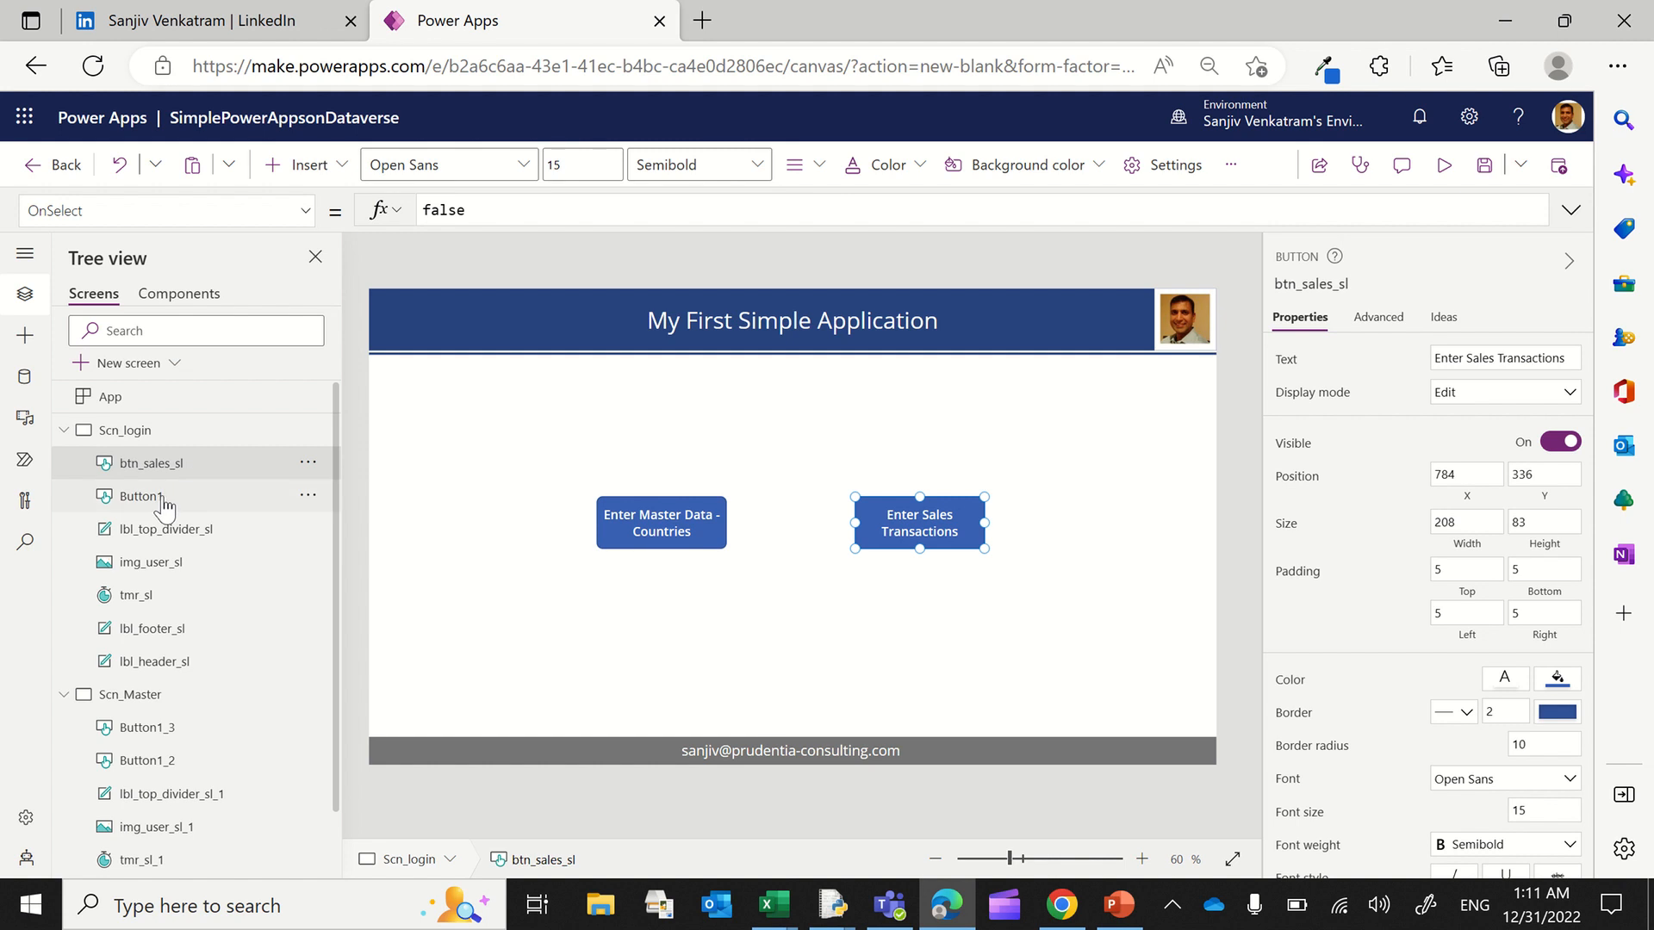
# Step: Rename the master data button Button1 on Scn_login as btn_master_sl
pyautogui.doubleClick(164, 496)
pyautogui.write('btn_')
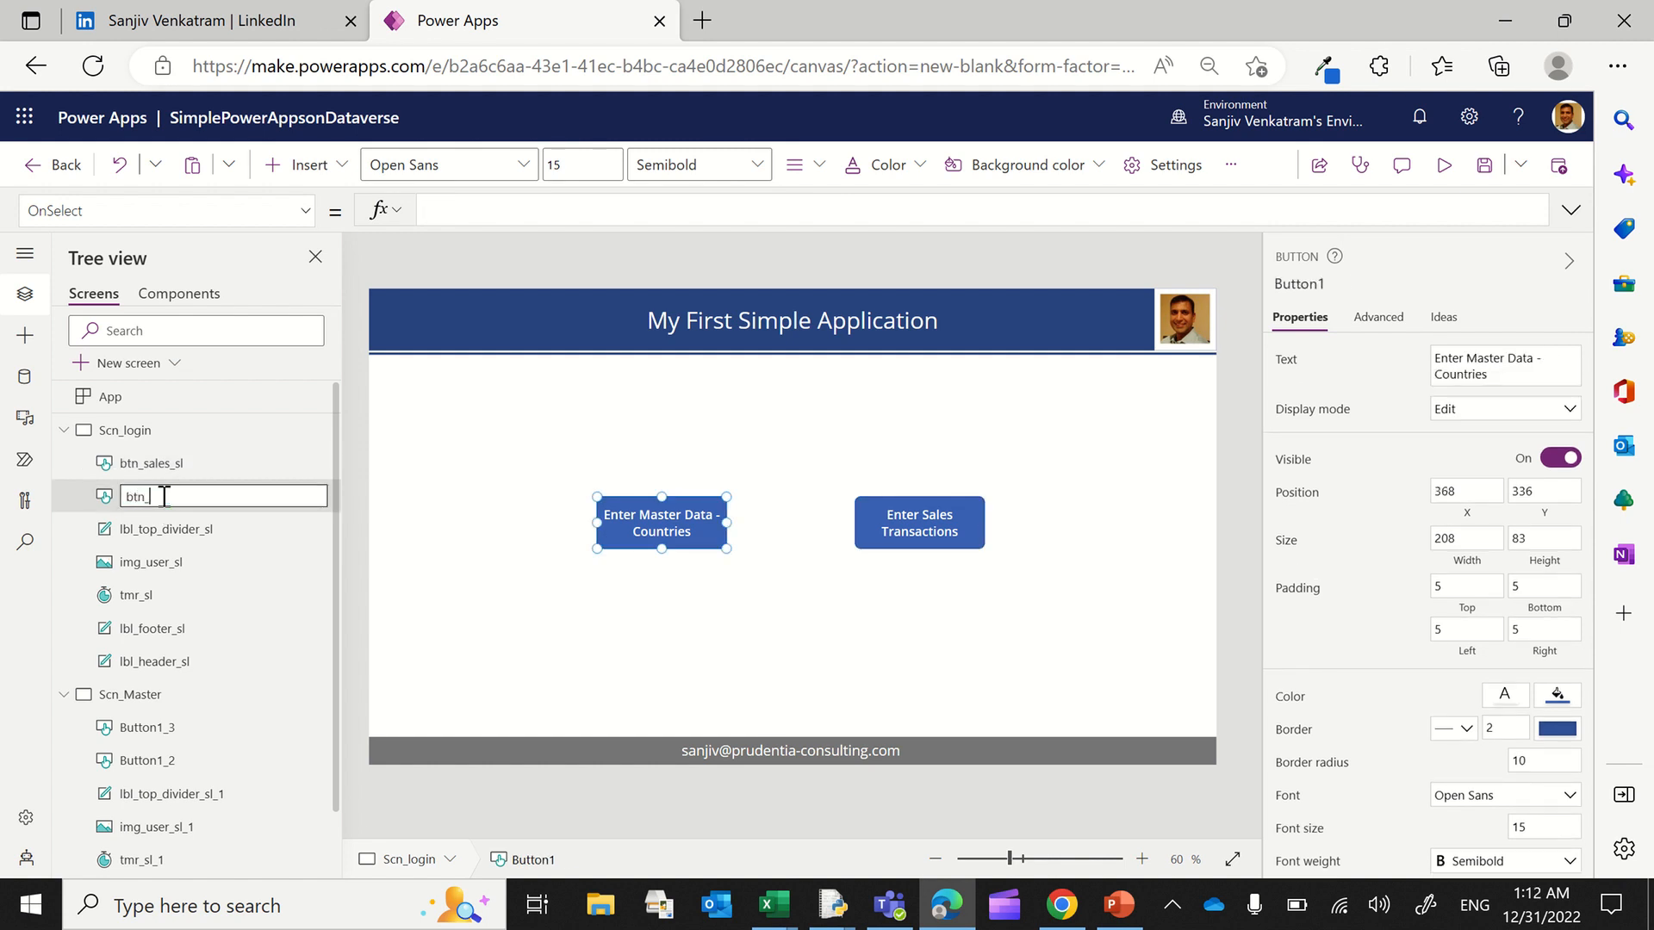
pyautogui.write('master_sl')
pyautogui.press('Return')
pyautogui.click(65, 432)
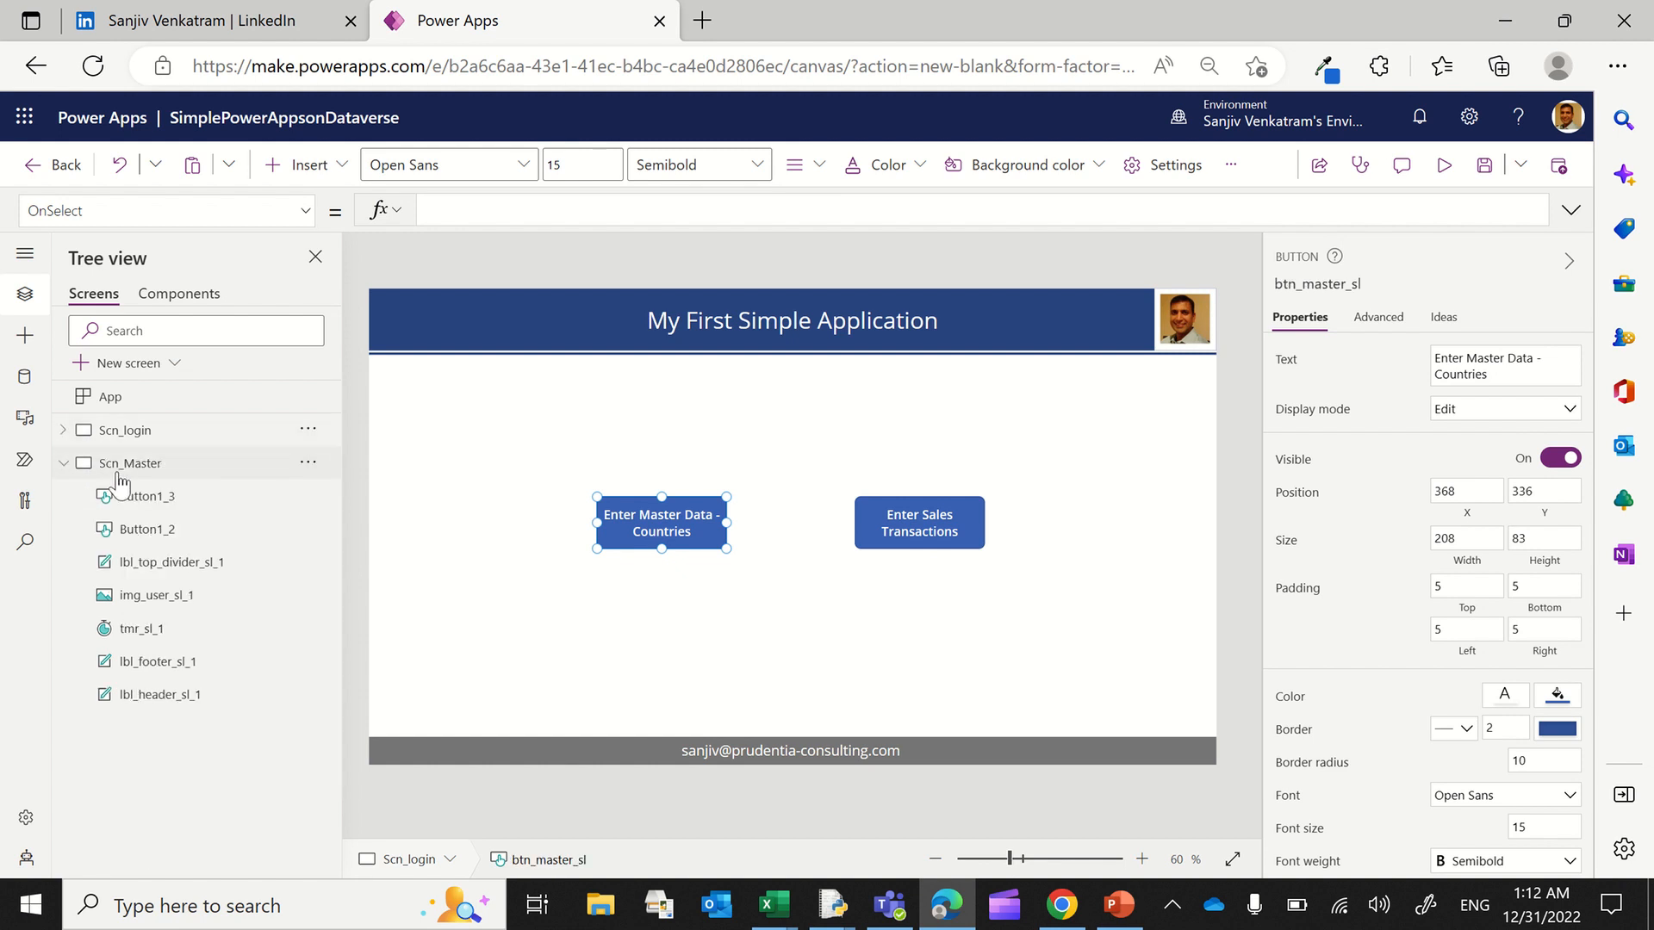
# Step: With Scn_Master selected, add the Dataverse table MasterCountries to the app as a data source
pyautogui.click(145, 469)
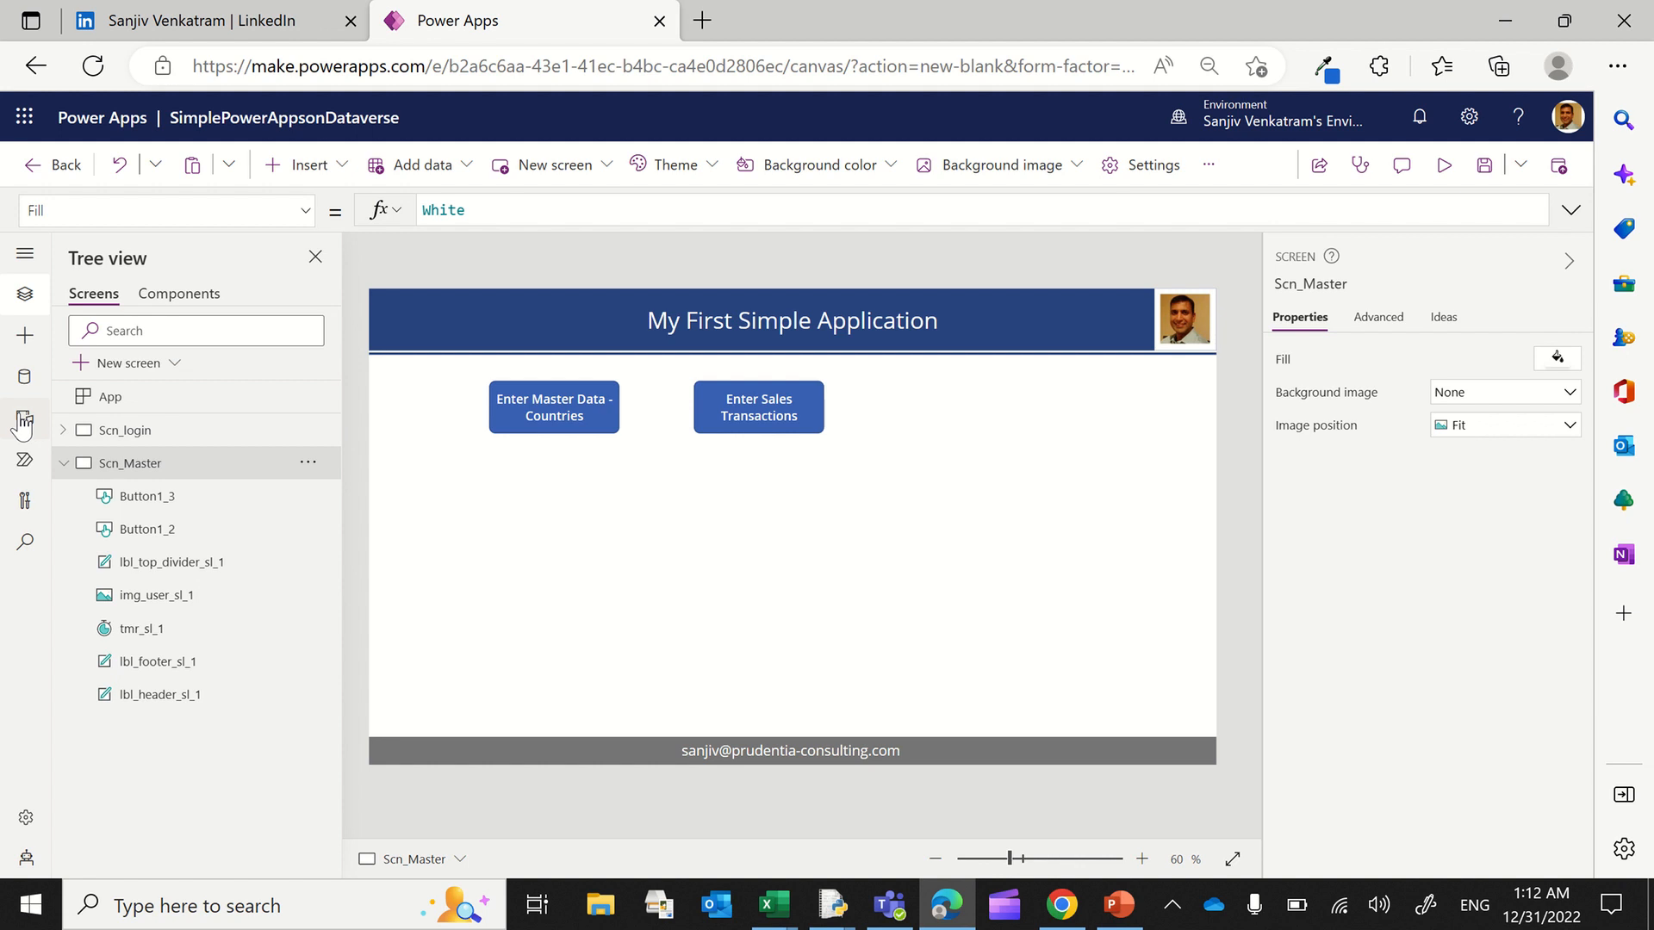
pyautogui.click(41, 379)
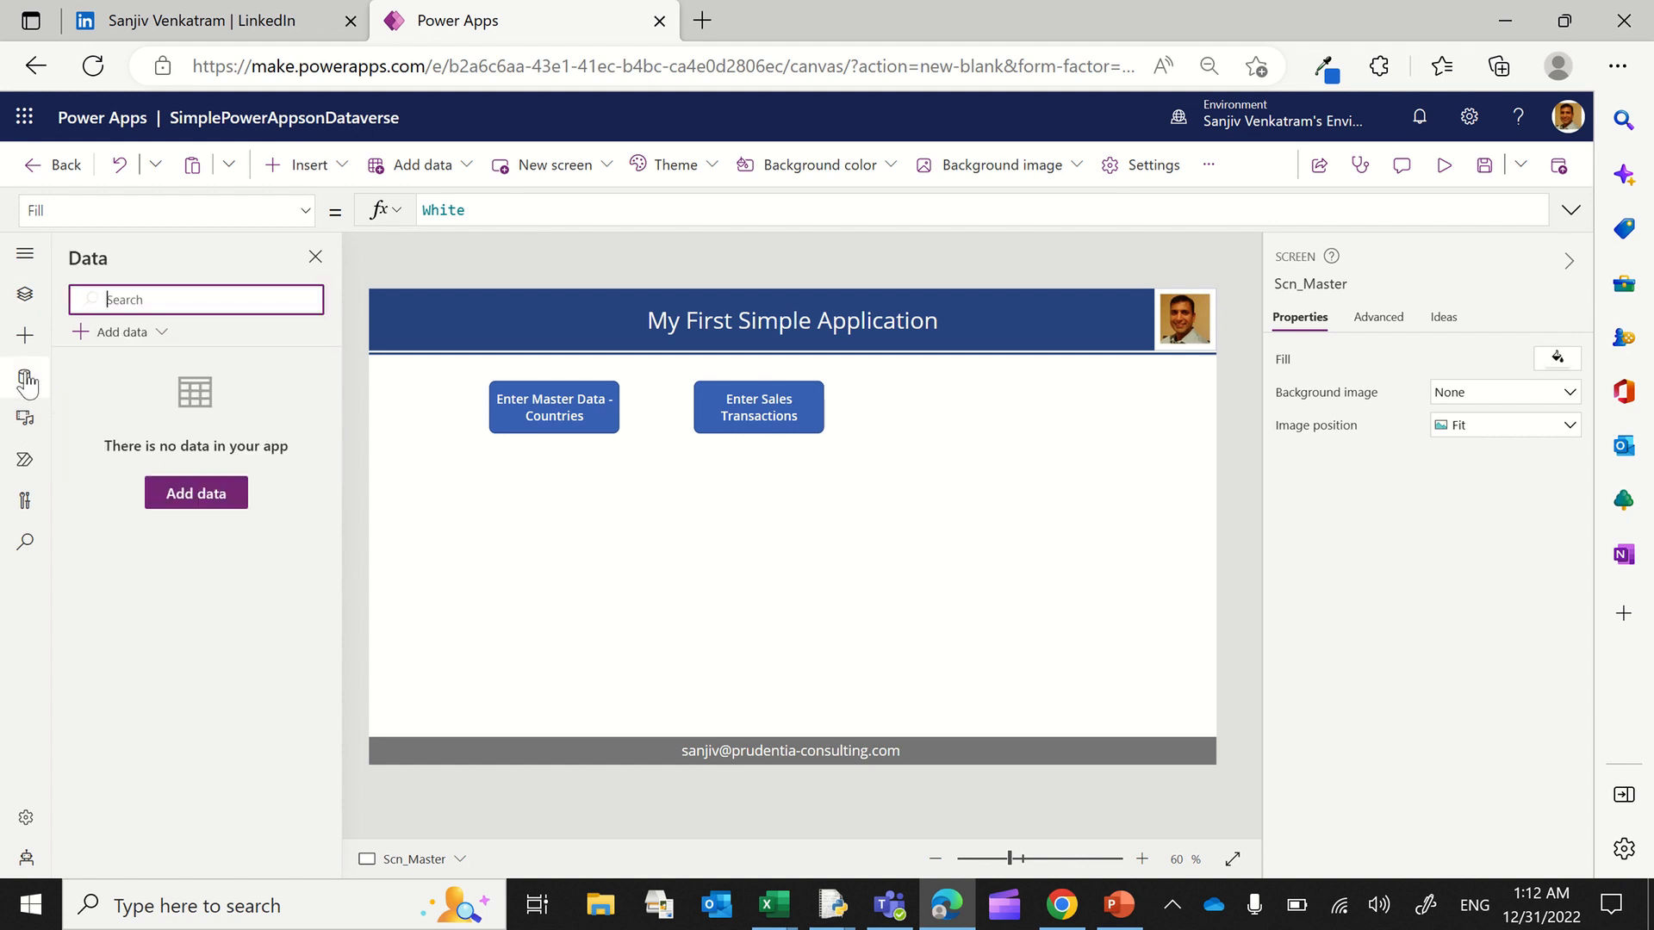
pyautogui.click(120, 333)
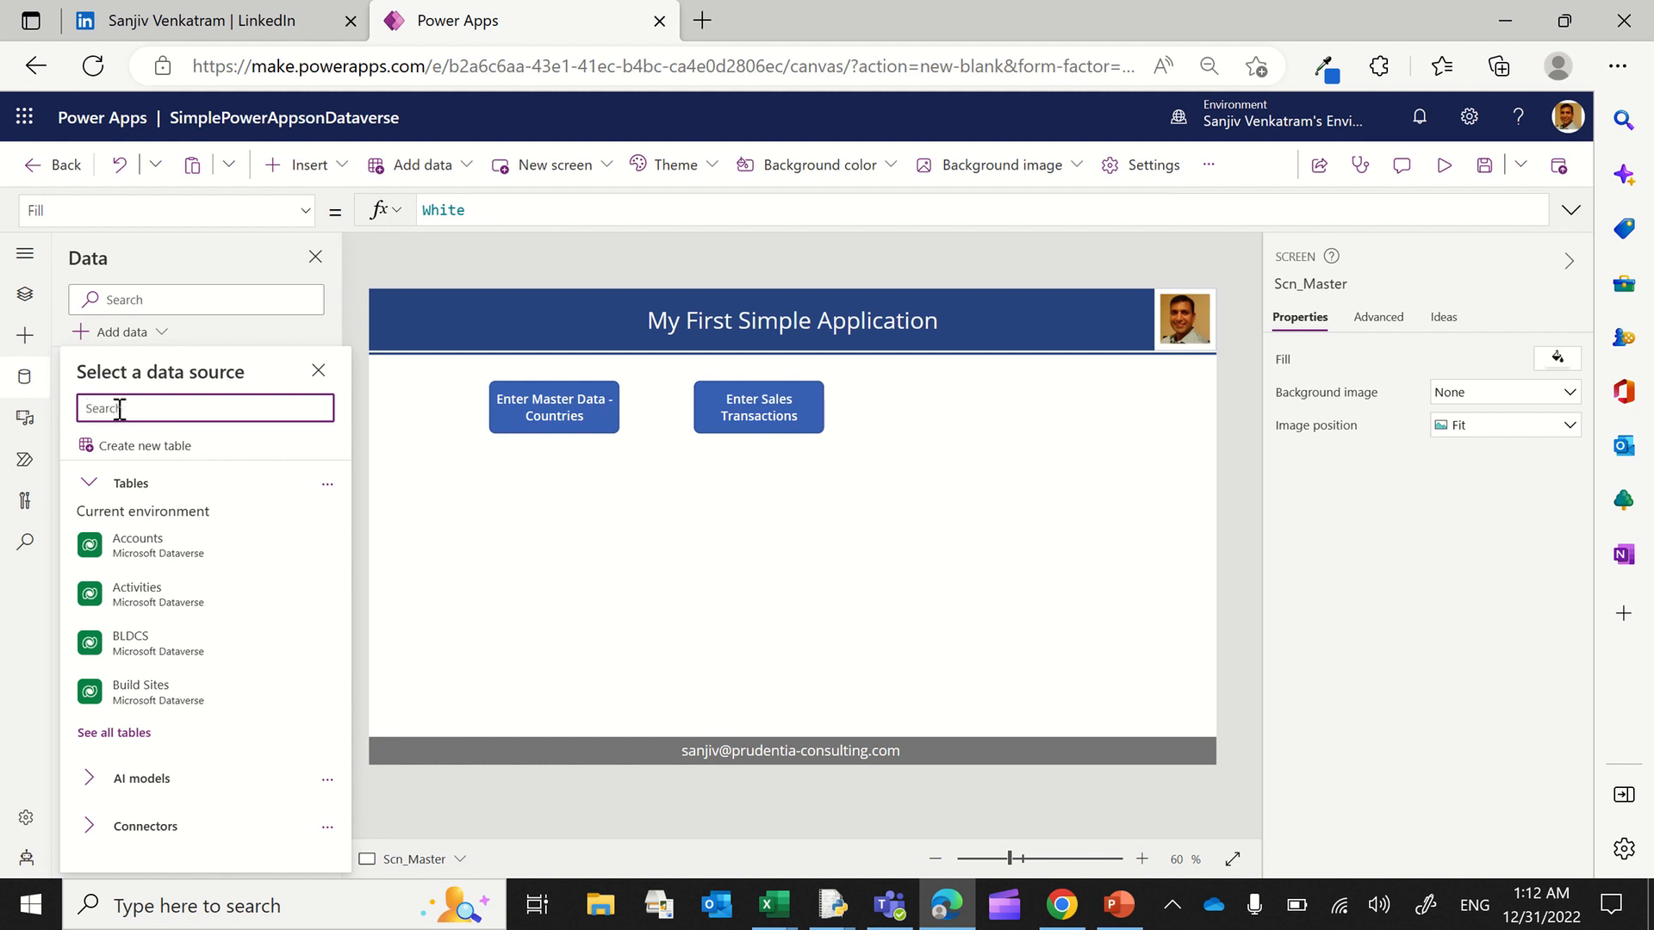
pyautogui.write('master')
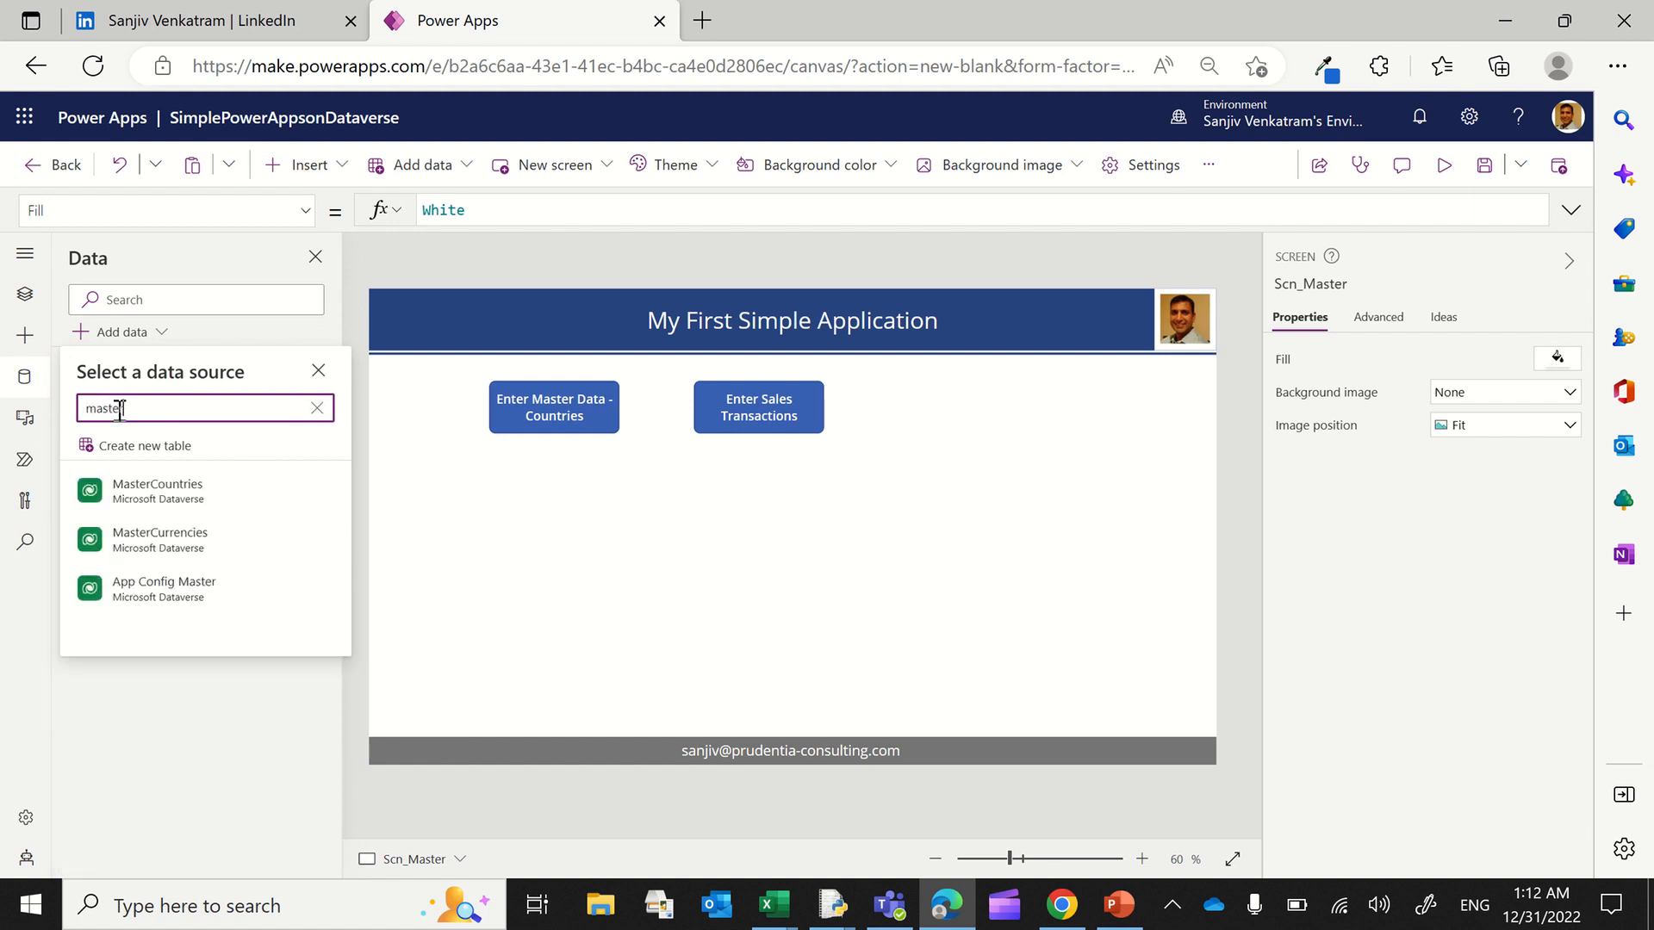
pyautogui.click(183, 491)
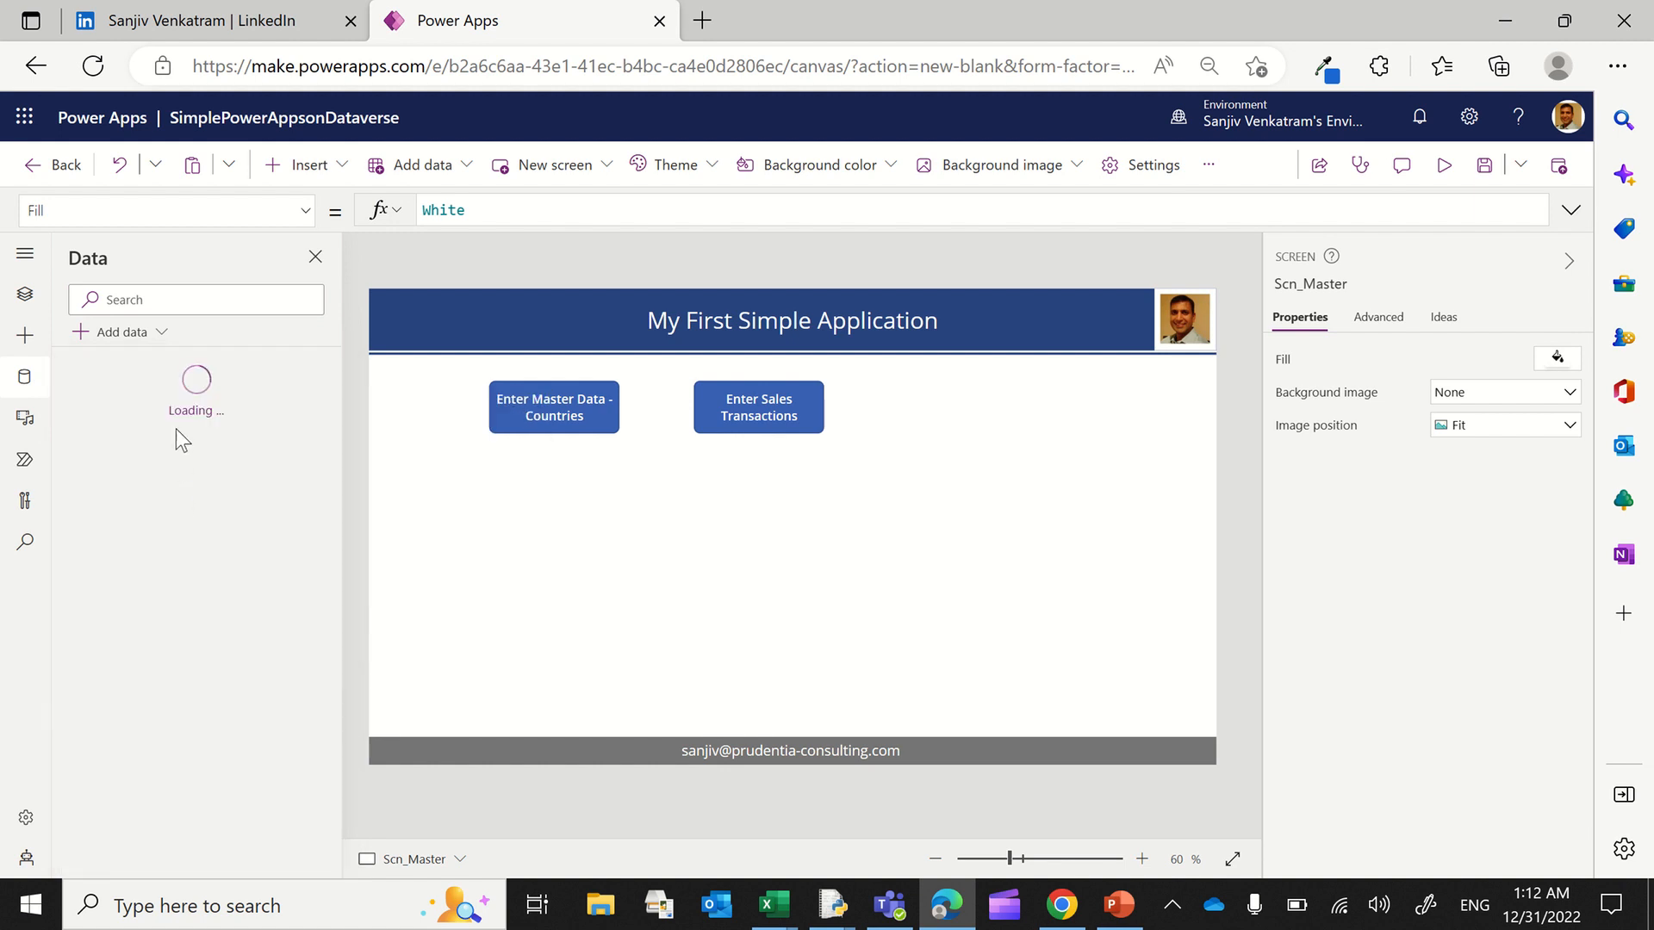
# Step: Add the Dataverse table TransactionSalesOrders to the app as a second data source
pyautogui.click(141, 342)
pyautogui.write('mas')
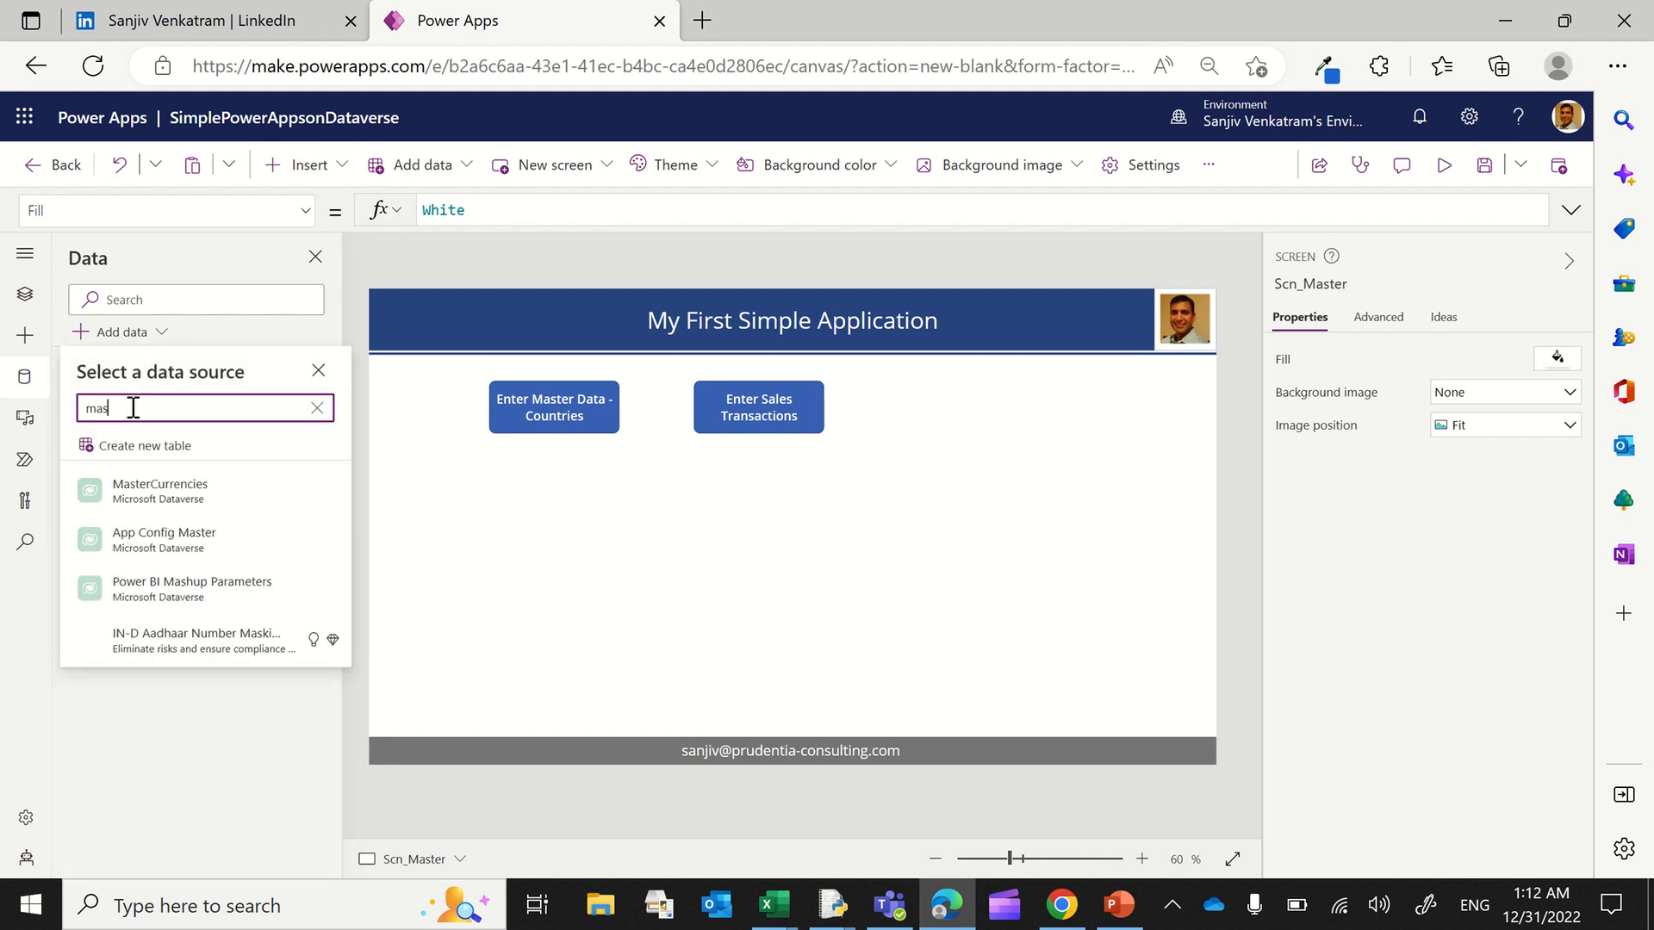
pyautogui.write('tertr')
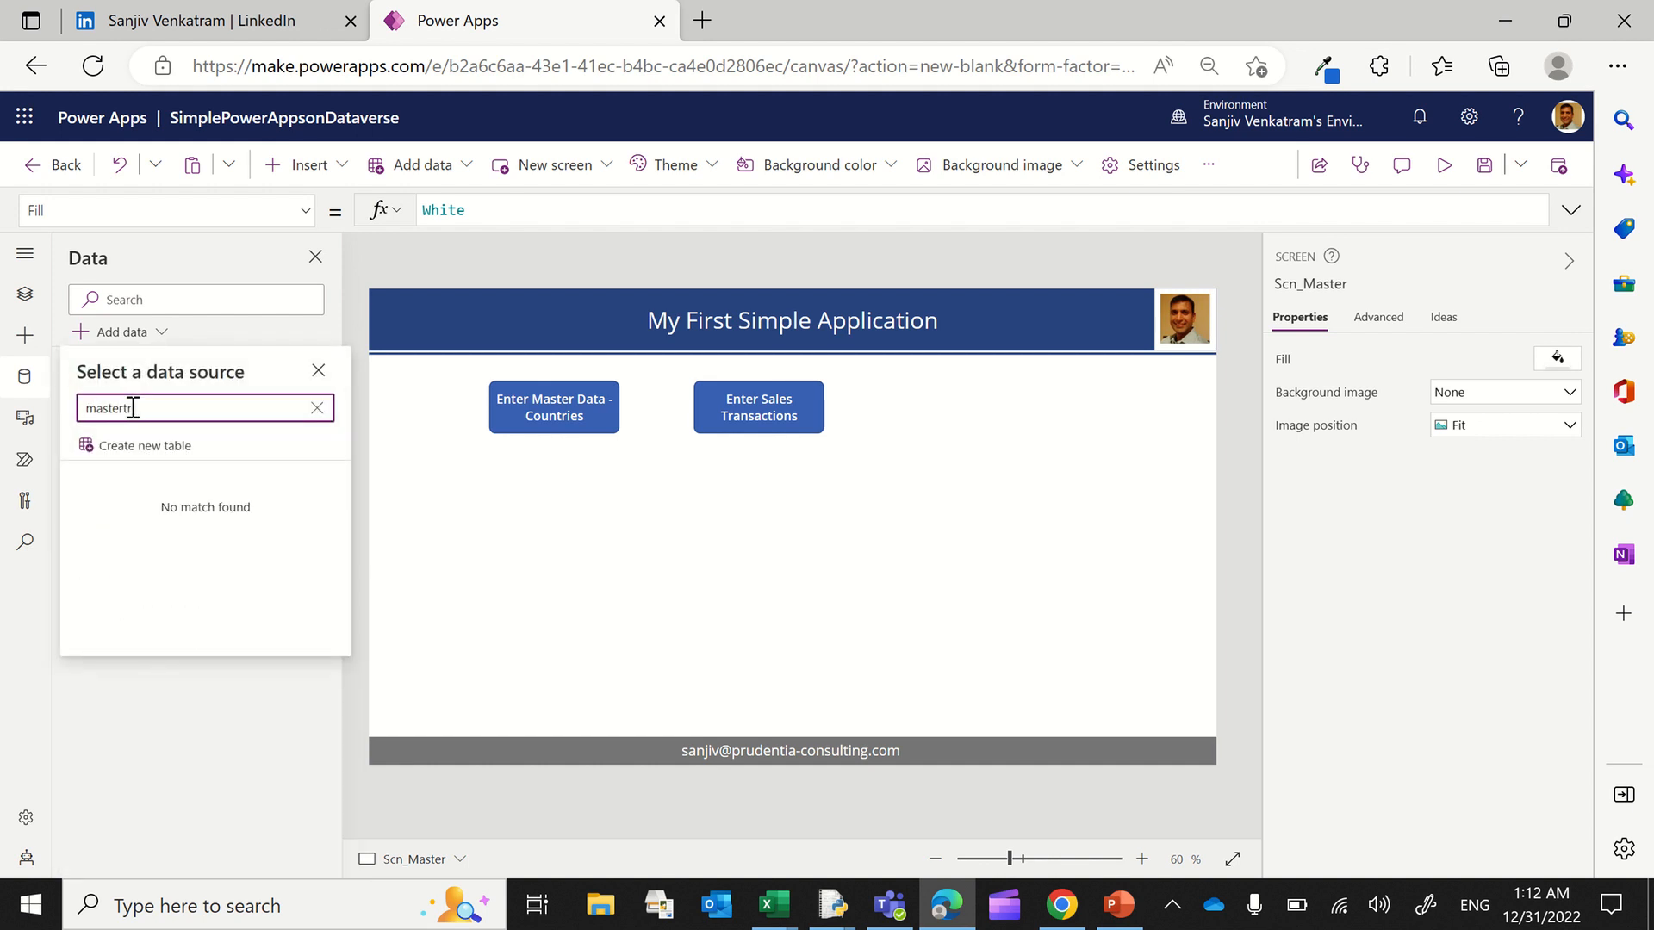
pyautogui.press('BackSpace')
pyautogui.press('BackSpace')
pyautogui.press('BackSpace')
pyautogui.press('BackSpace')
pyautogui.press('BackSpace')
pyautogui.press('BackSpace')
pyautogui.press('BackSpace')
pyautogui.press('BackSpace')
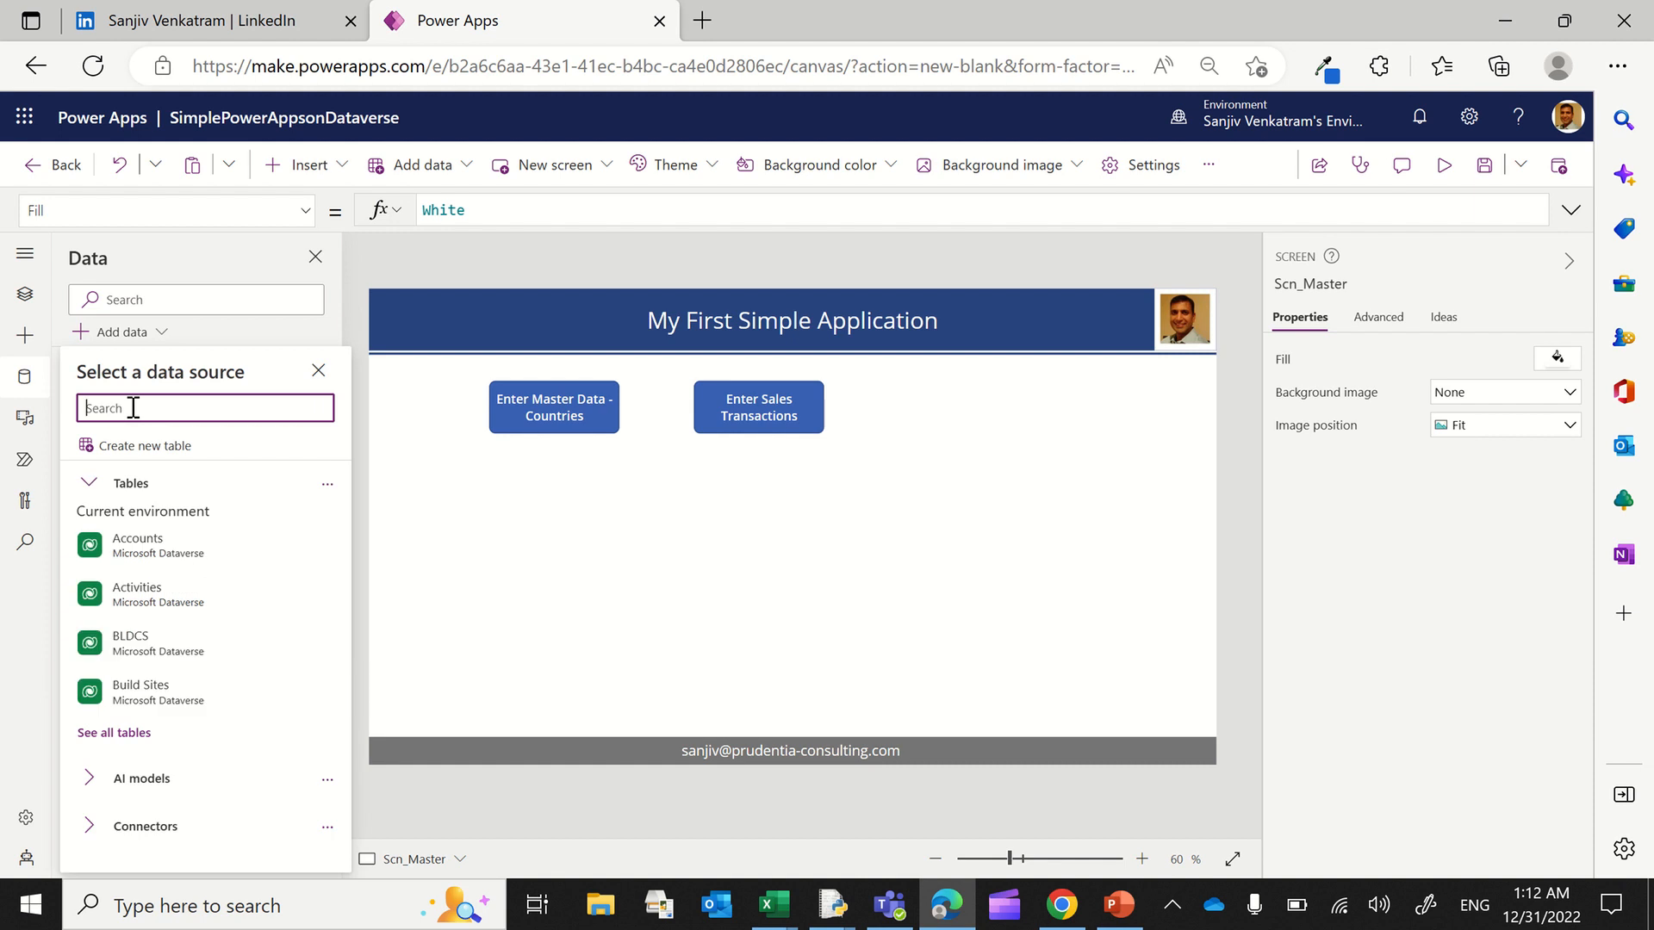
pyautogui.write('trans')
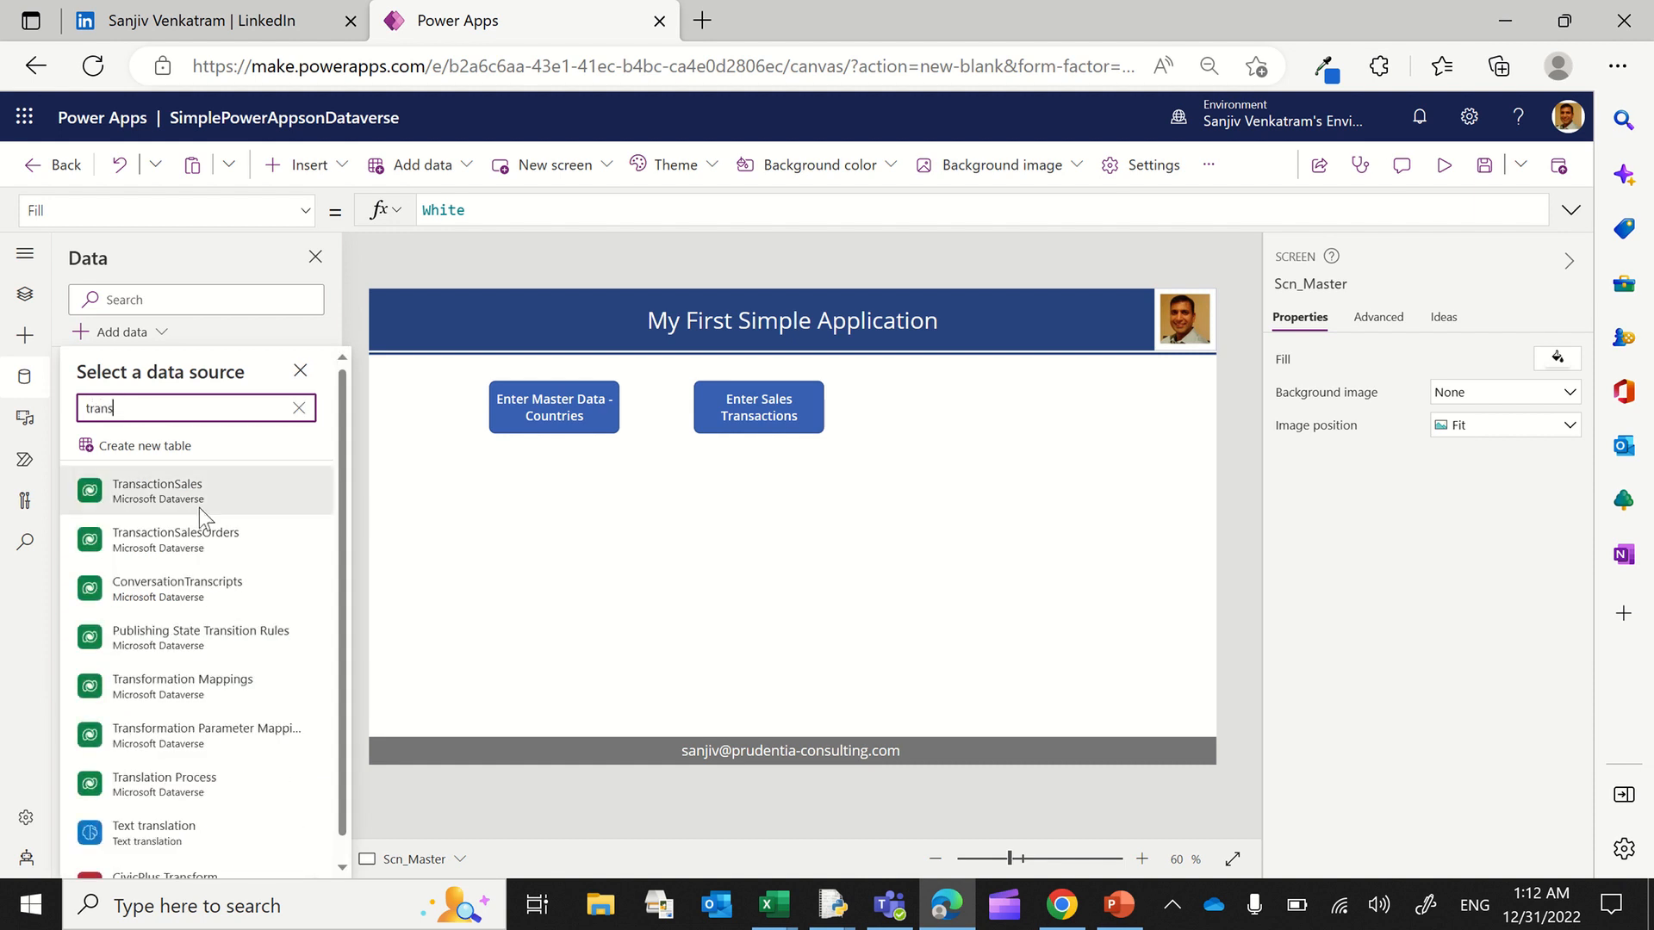
pyautogui.click(189, 532)
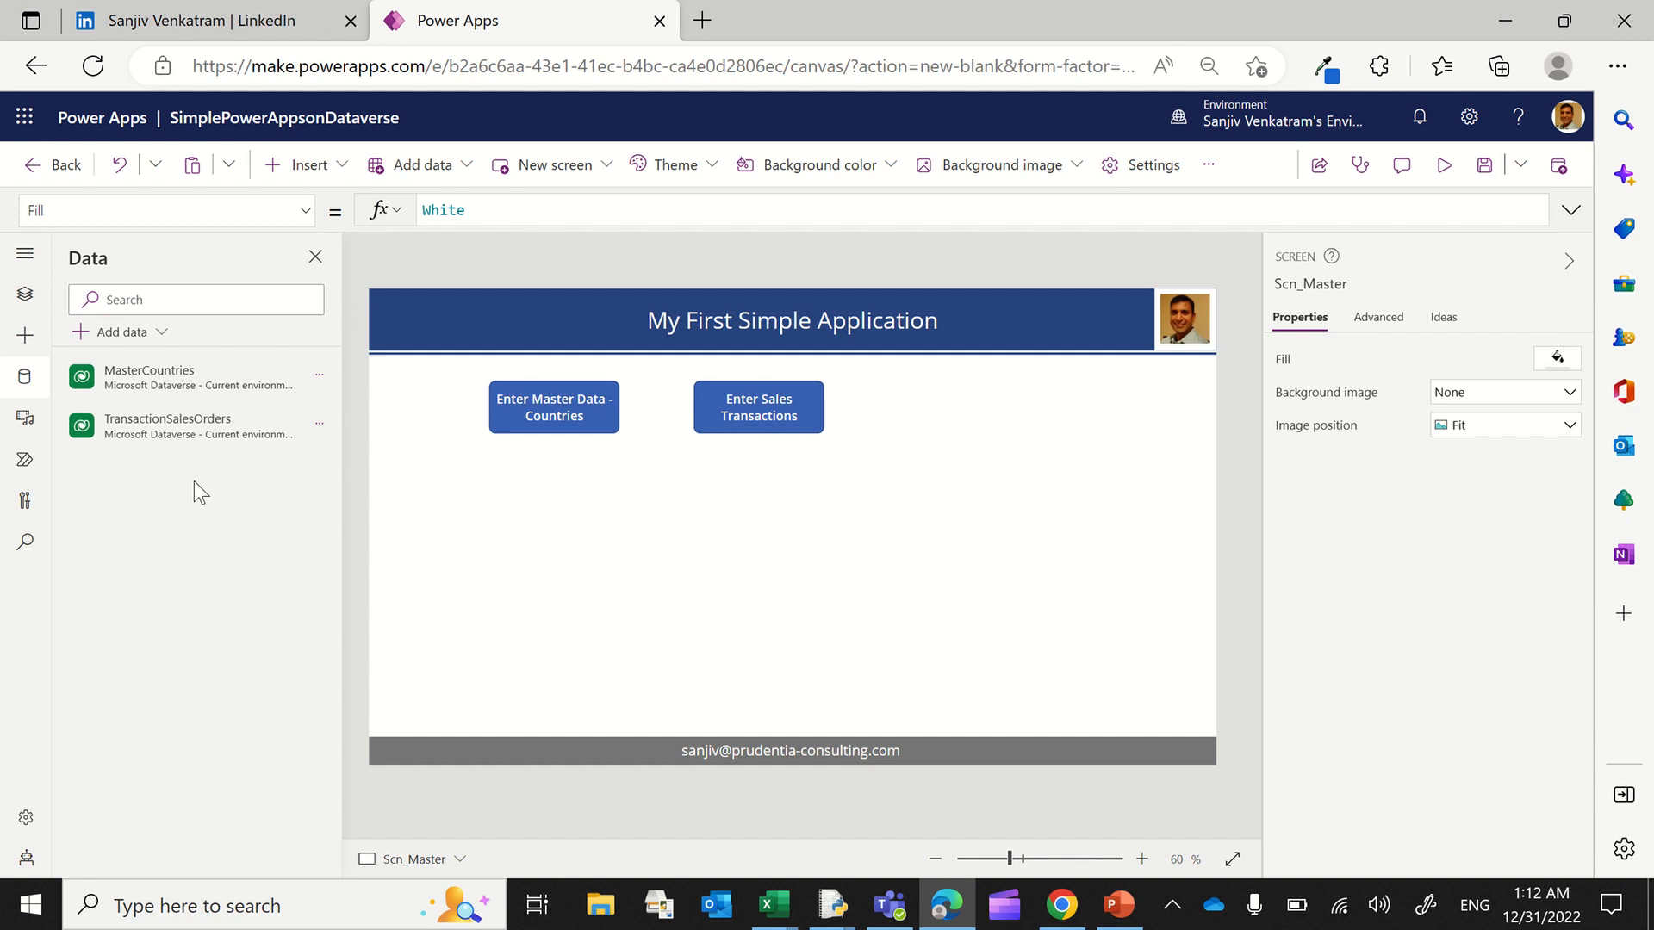
# Step: Insert an edit form on Scn_Master and fit it to about X 679, Y 285 with a size of about 686 by 438
pyautogui.click(25, 294)
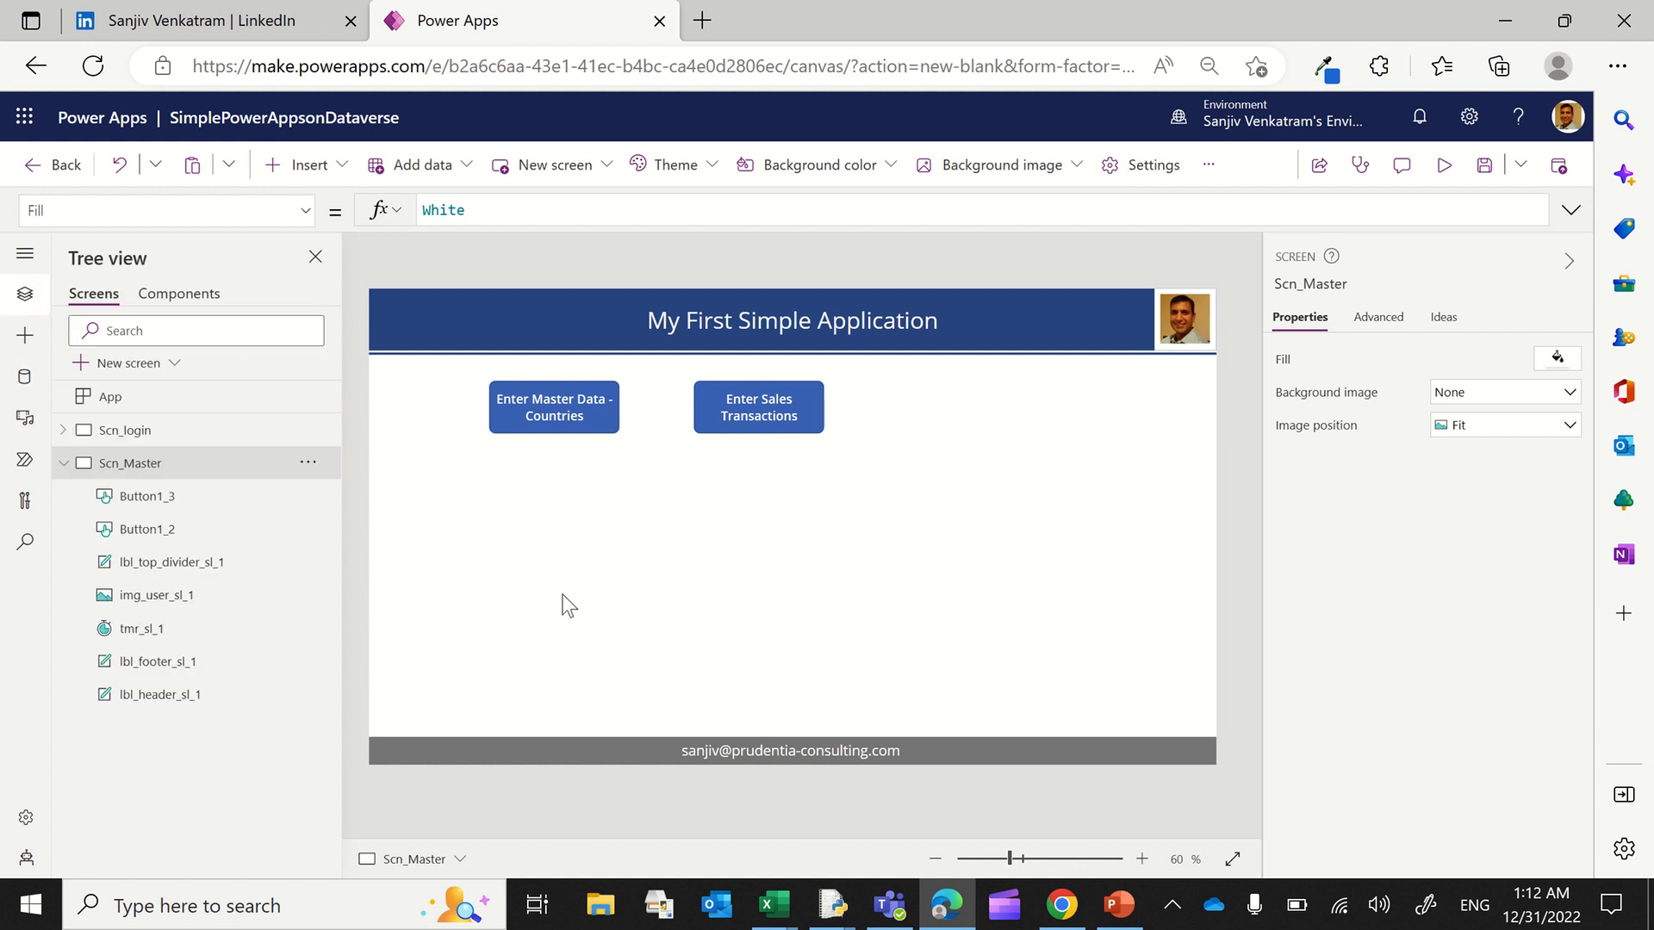
pyautogui.click(340, 177)
pyautogui.click(338, 329)
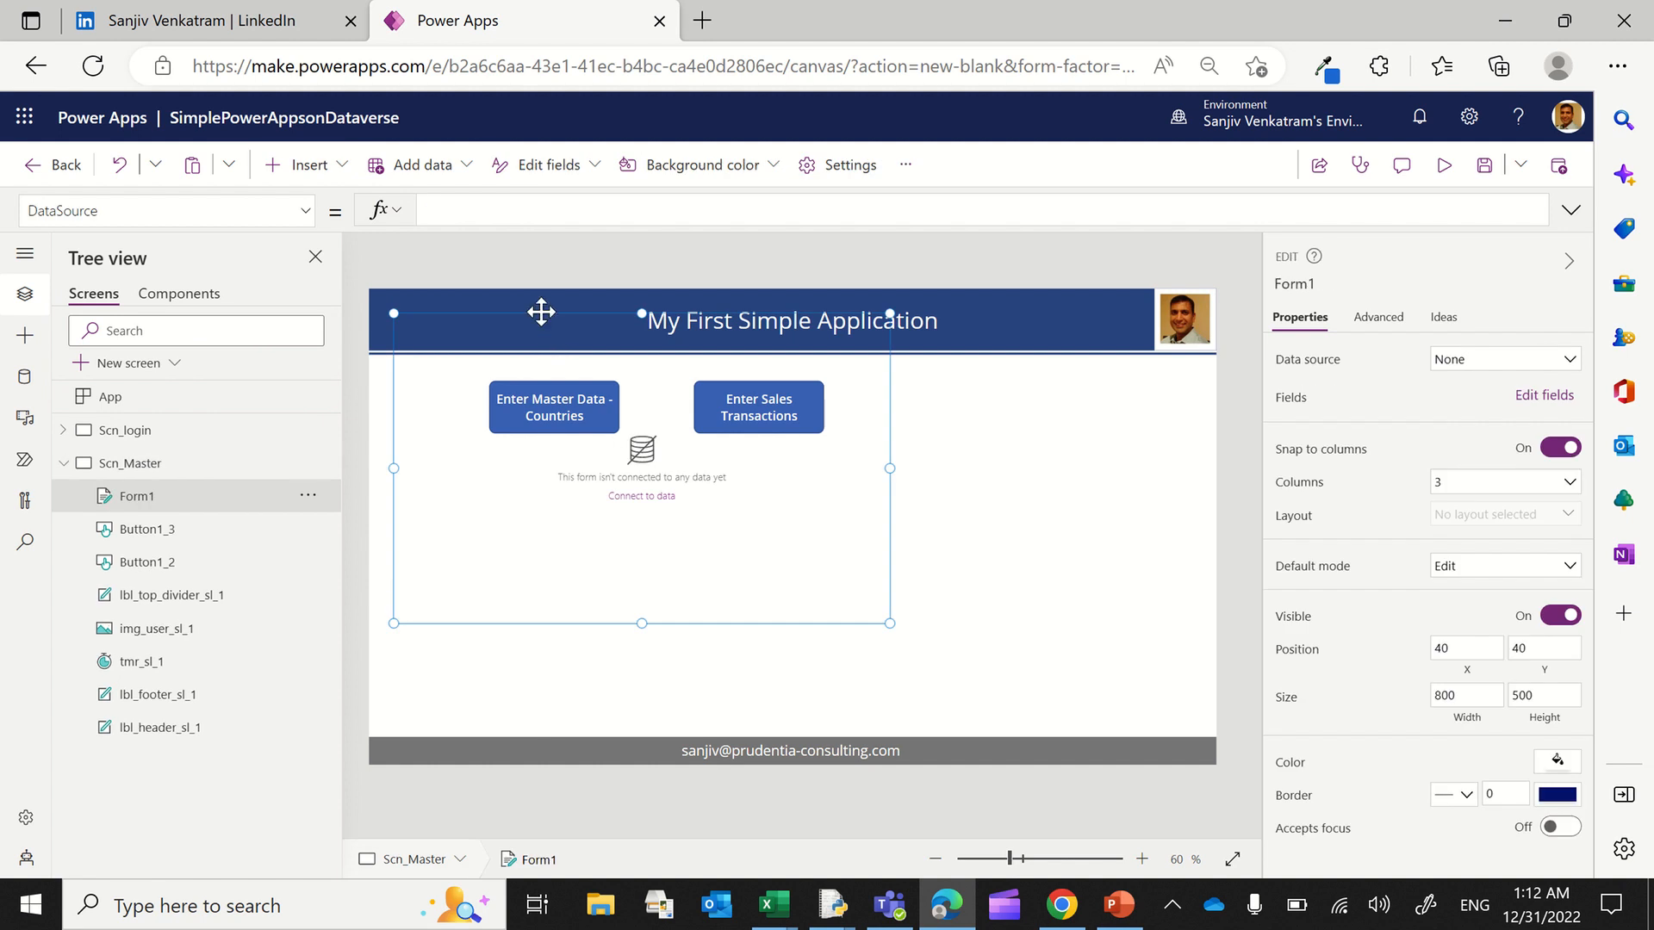
pyautogui.moveTo(808, 413); pyautogui.dragTo(940, 422)
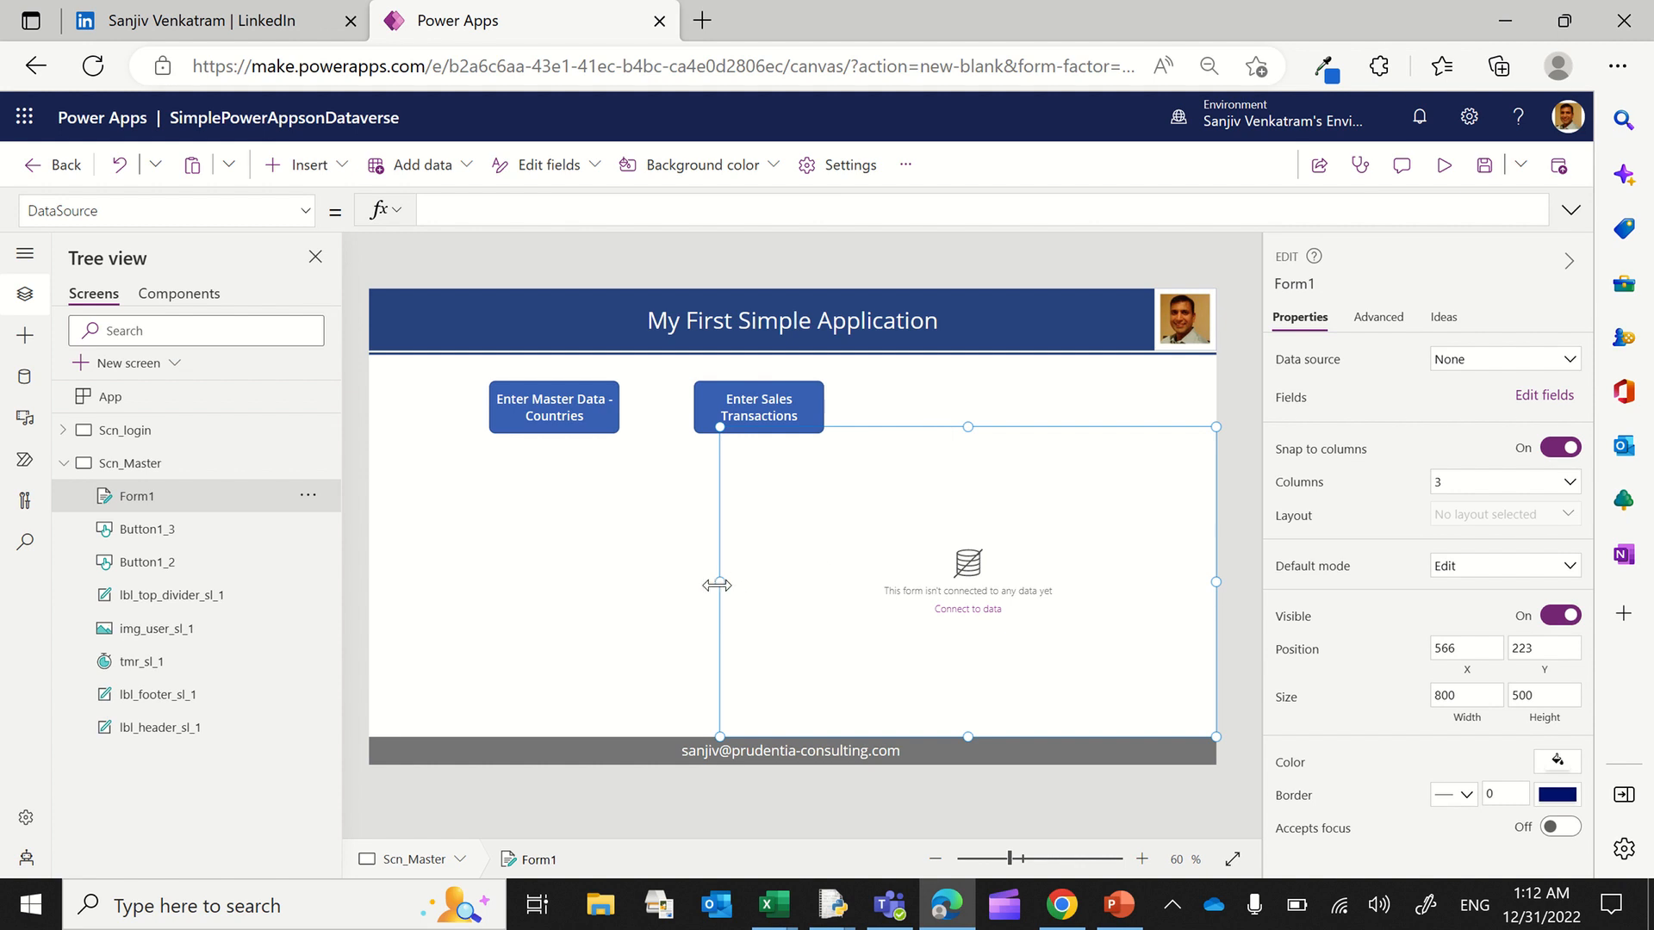
pyautogui.moveTo(717, 585); pyautogui.dragTo(790, 579)
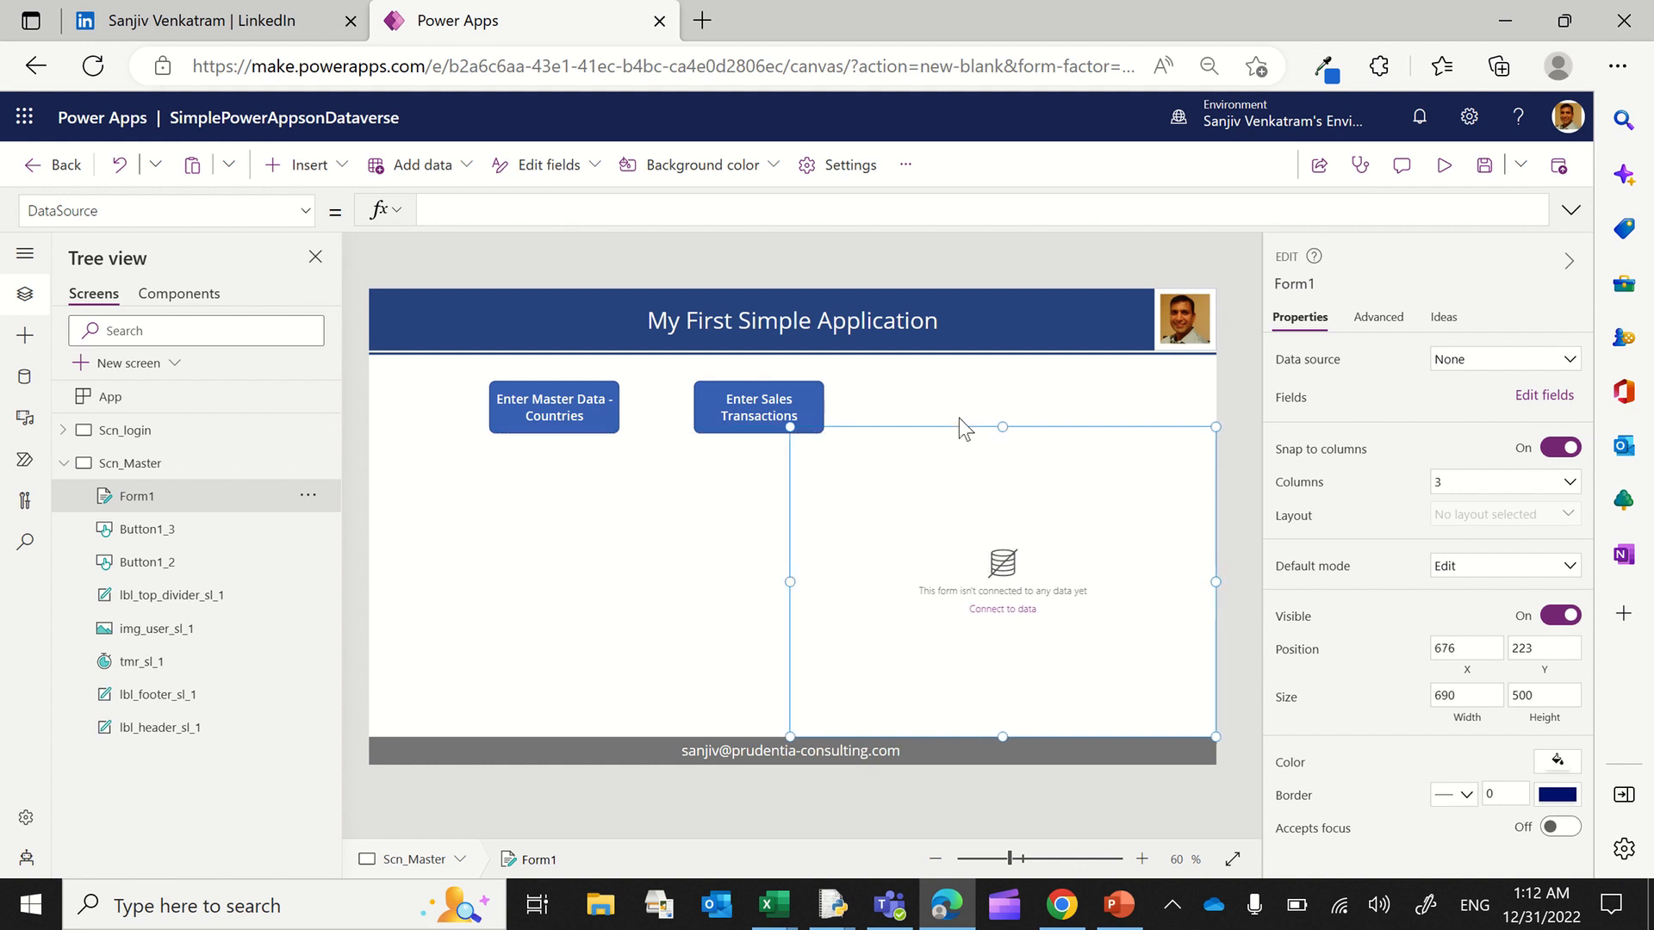
pyautogui.moveTo(1003, 428); pyautogui.dragTo(1006, 466)
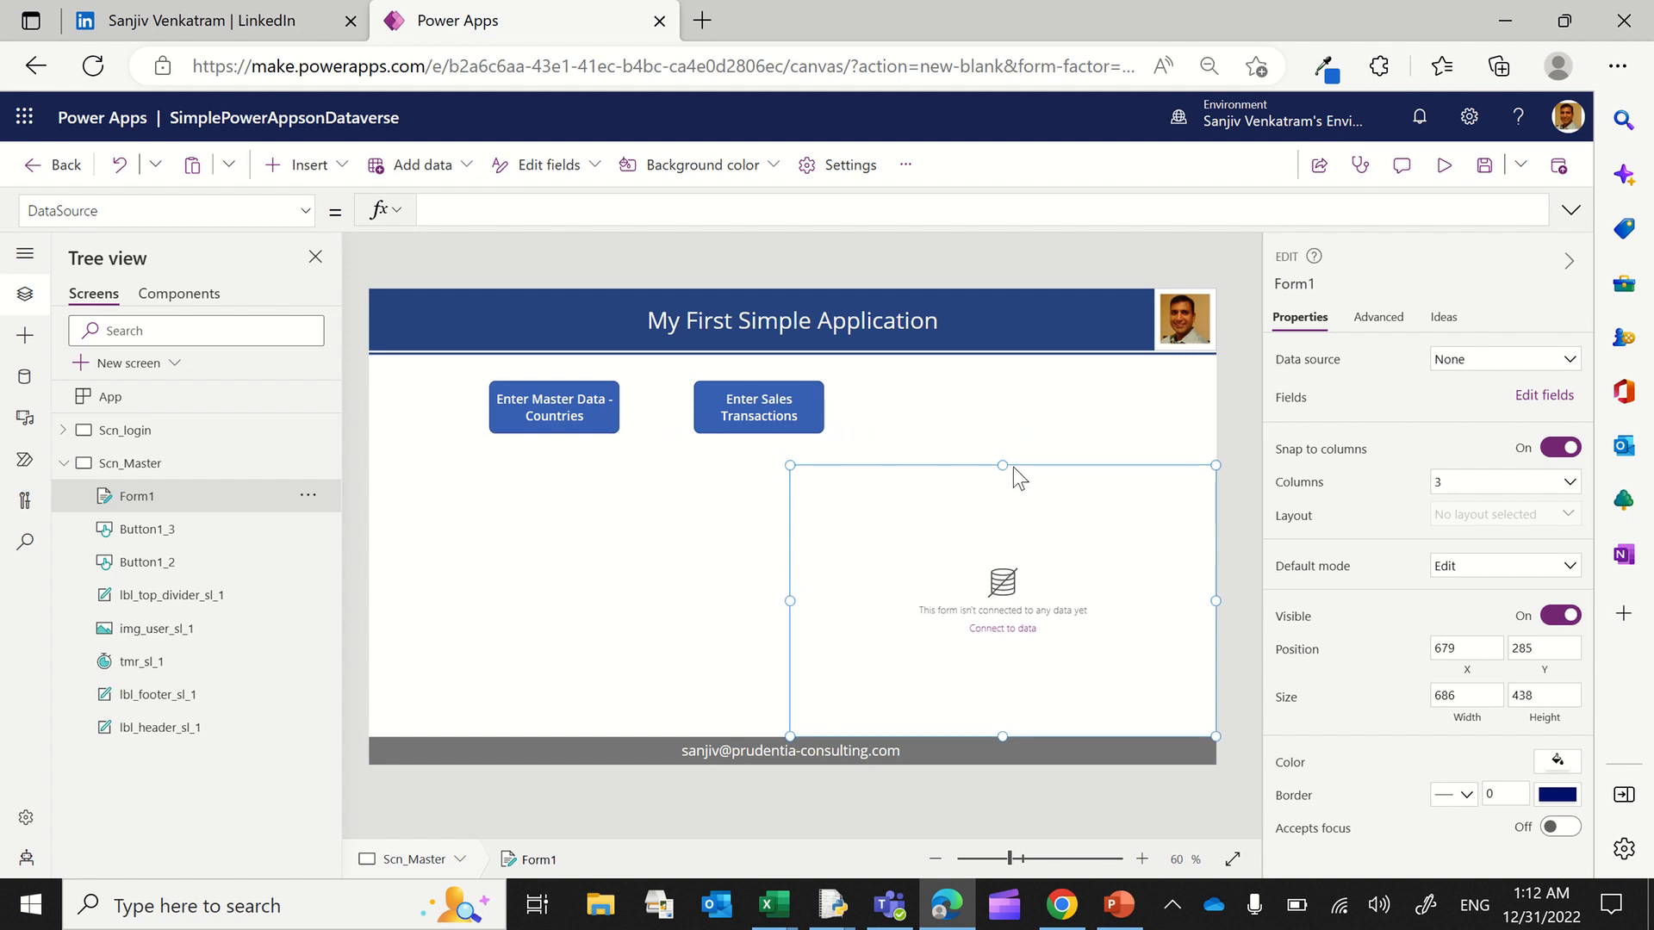
# Step: Set the edit form to 1 column and connect it to the MasterCountries data source
pyautogui.click(1479, 487)
pyautogui.click(1453, 518)
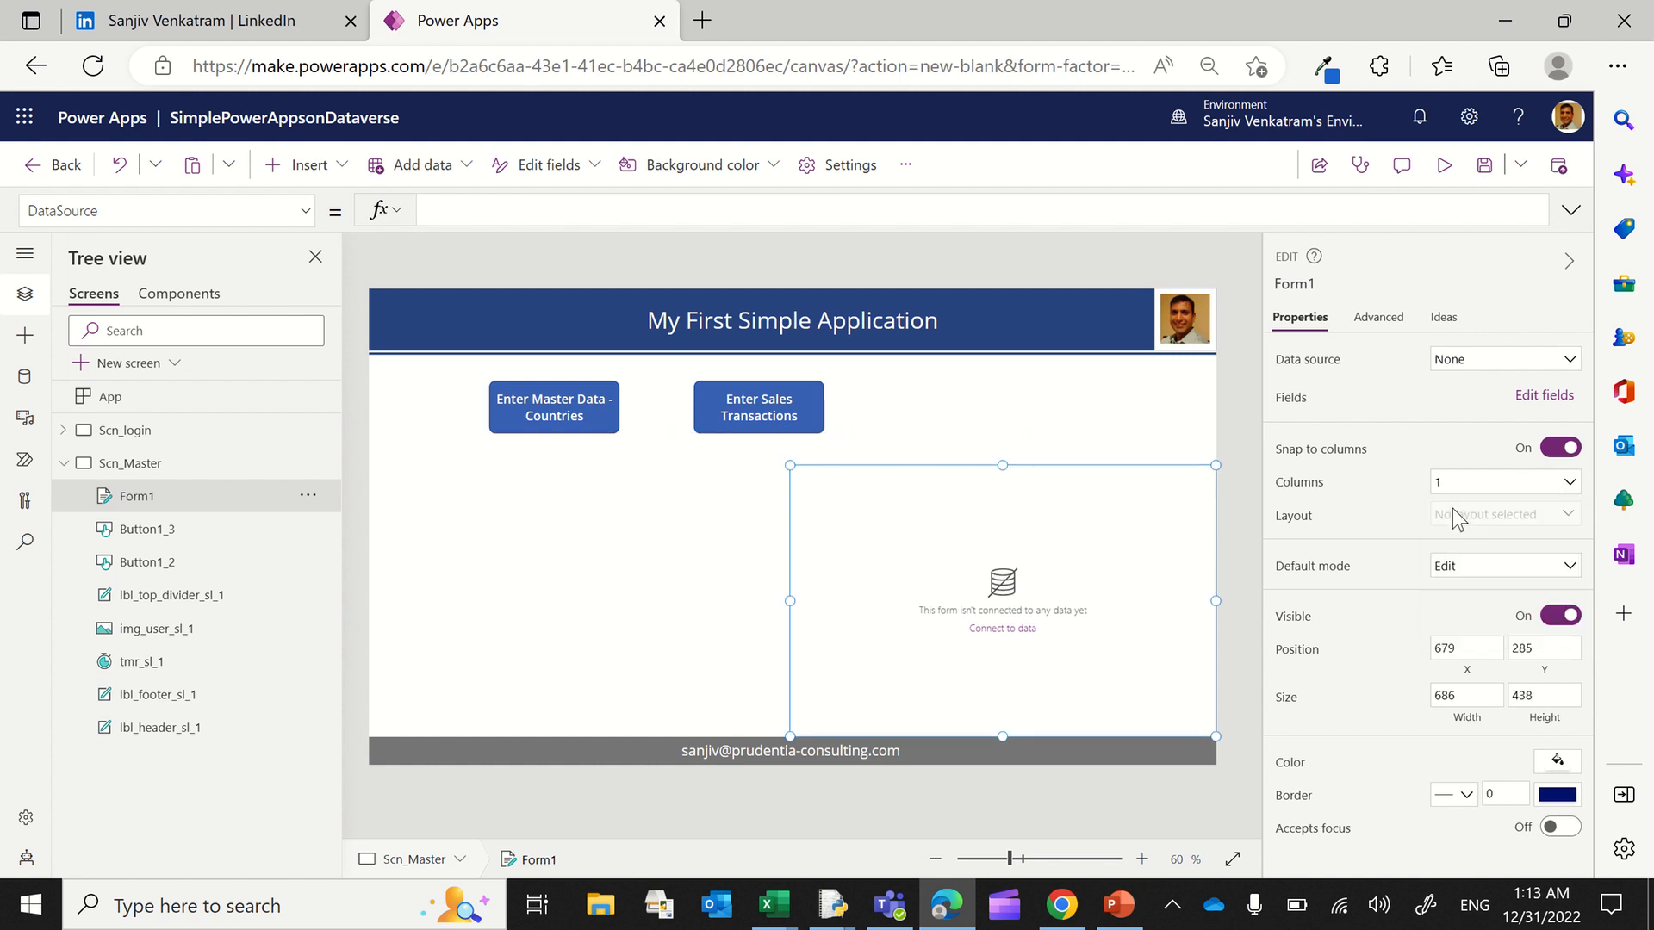
pyautogui.click(1471, 363)
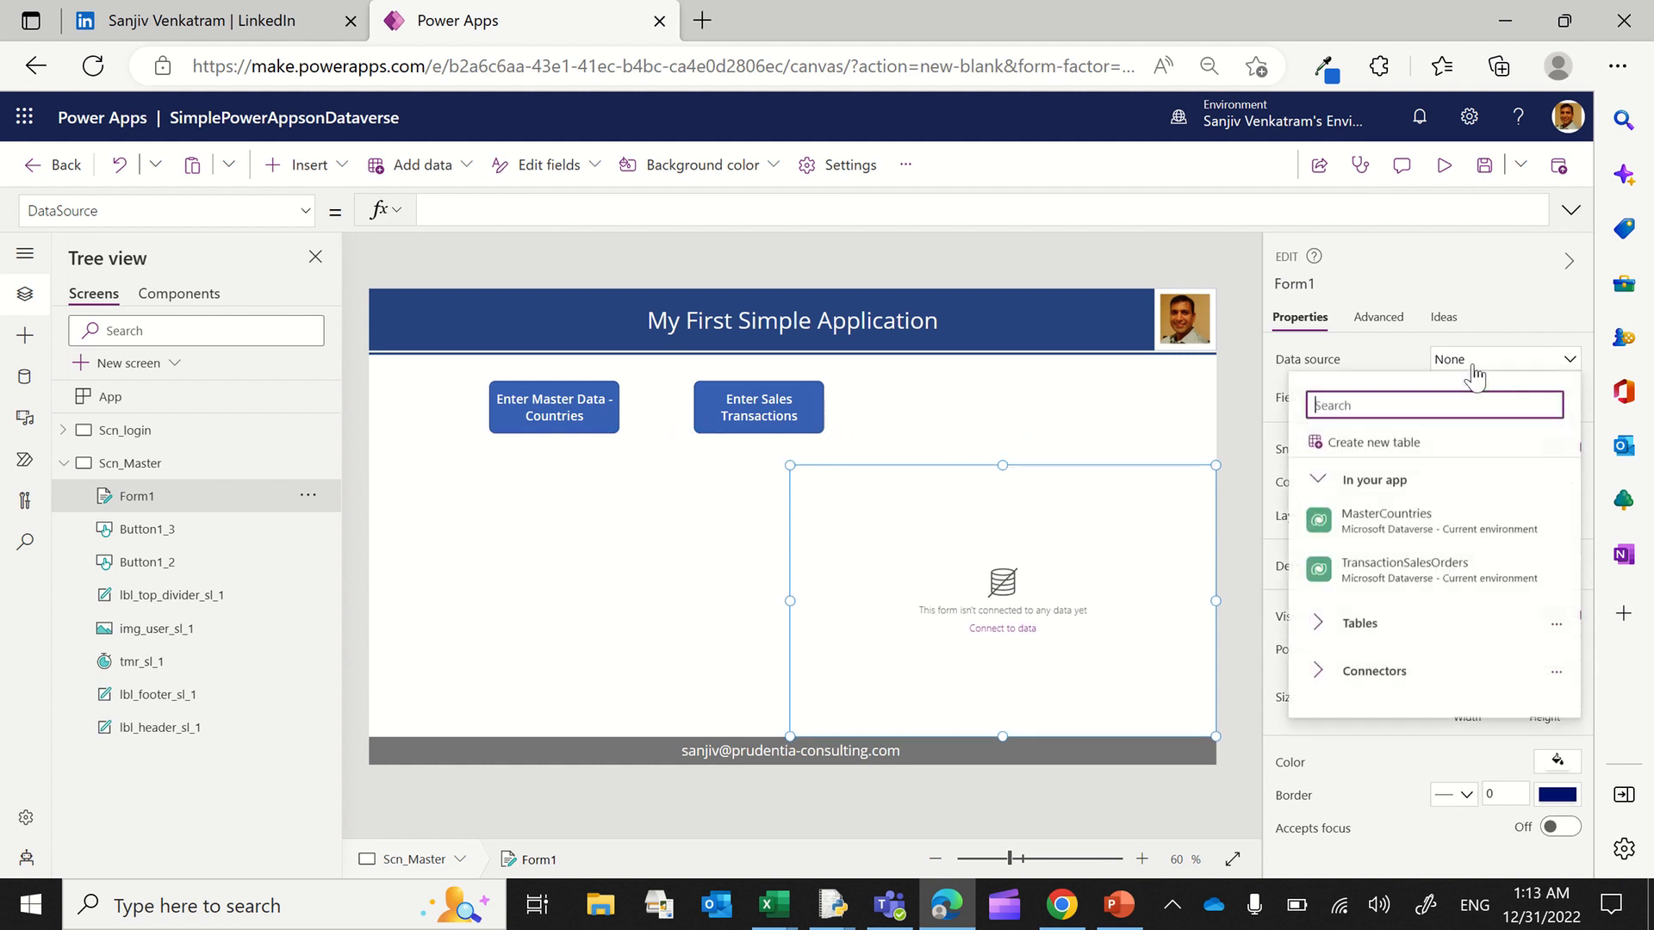
pyautogui.click(1402, 520)
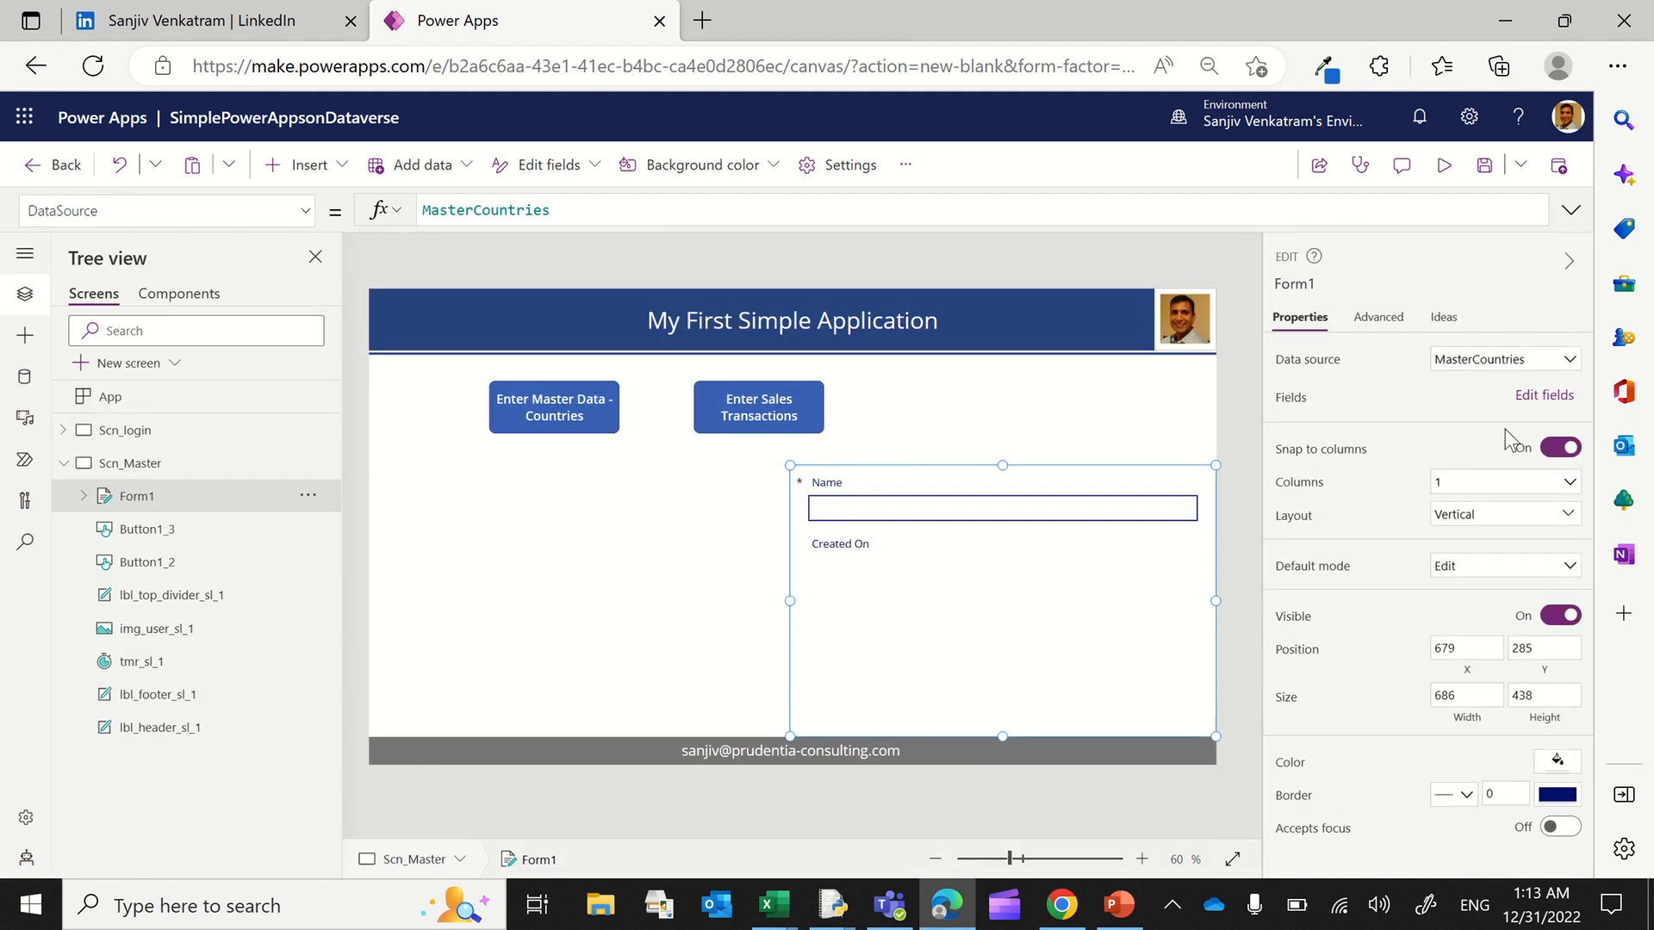
# Step: Remove the Created On field from the edit form
pyautogui.click(1529, 396)
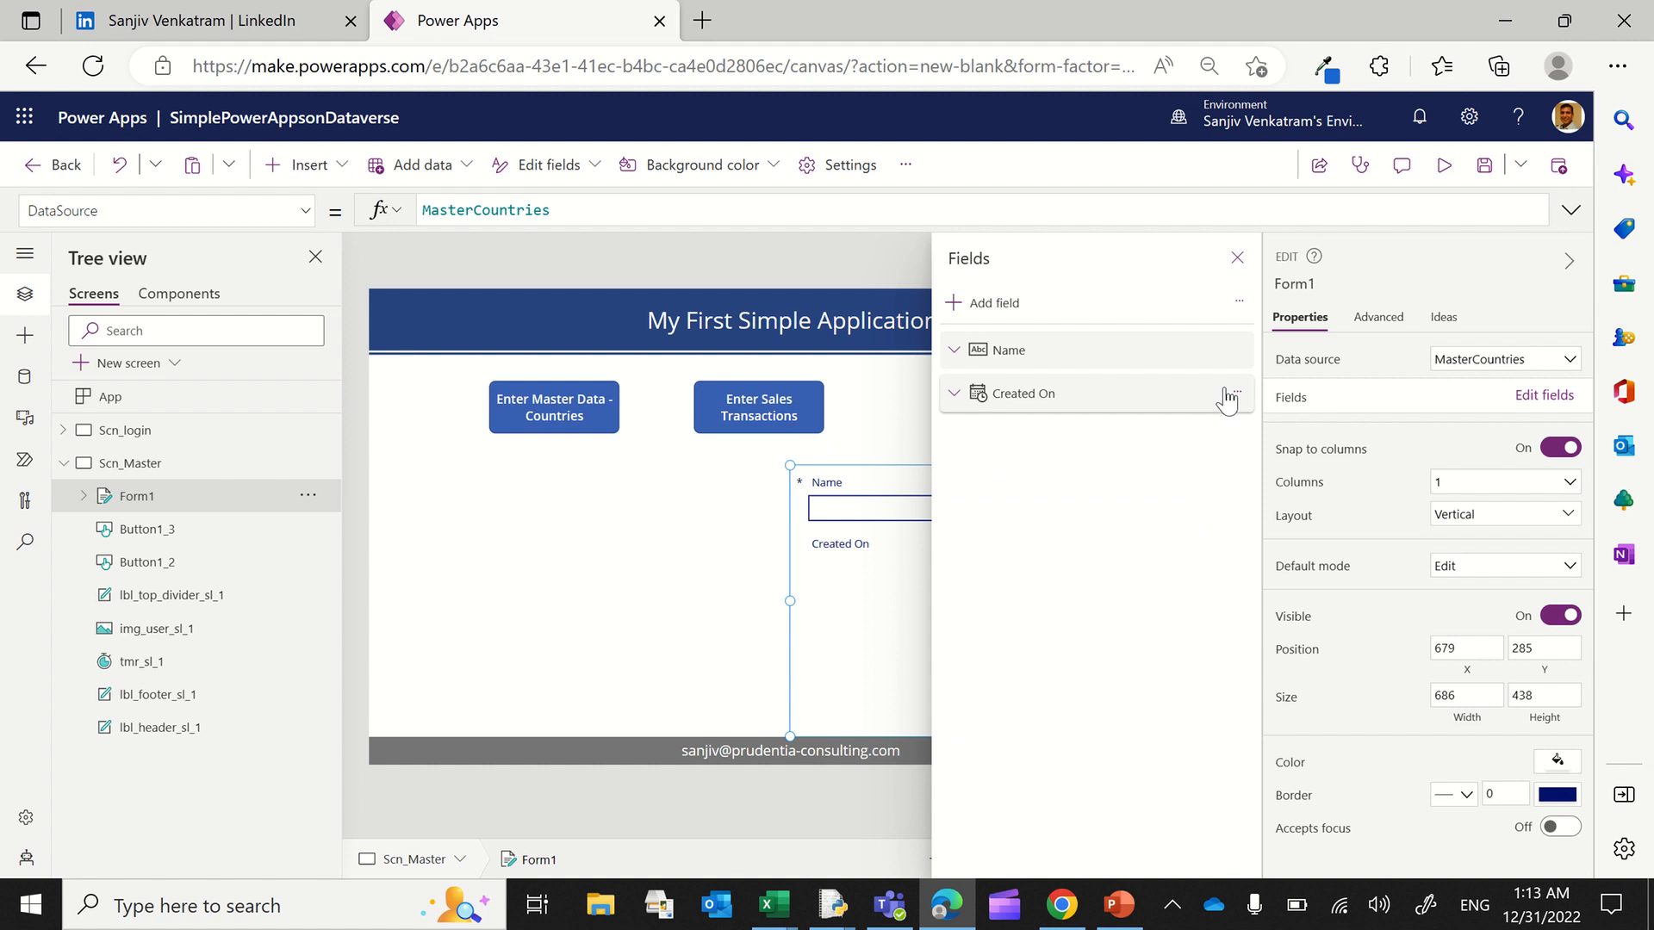
pyautogui.click(1237, 392)
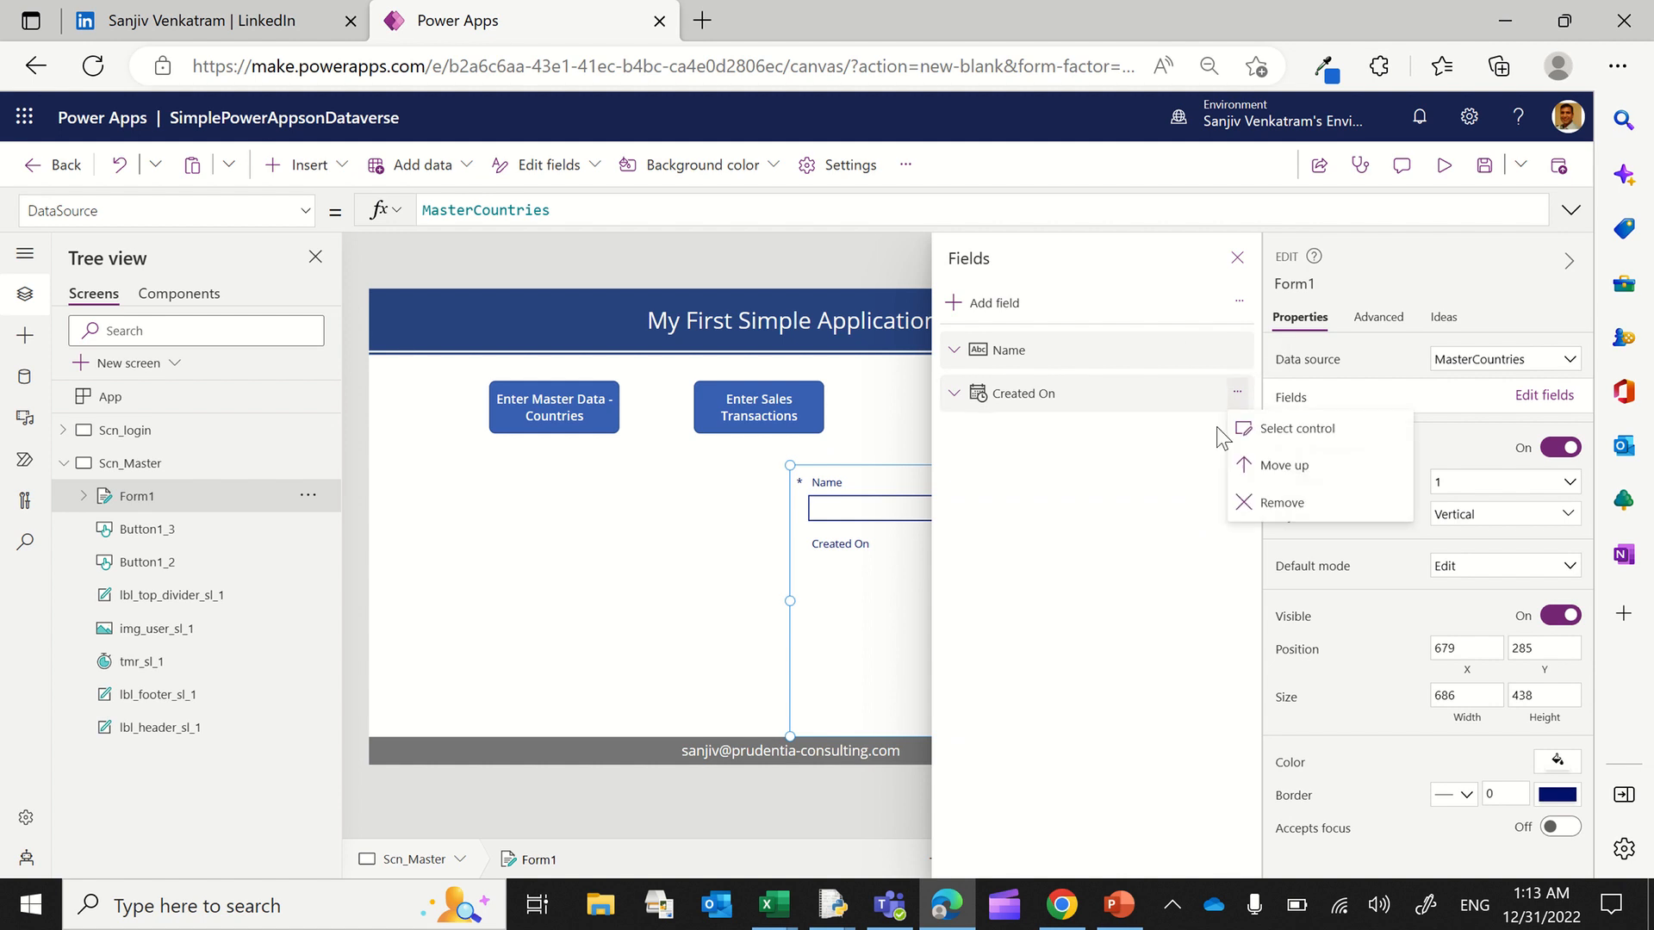
pyautogui.click(1266, 502)
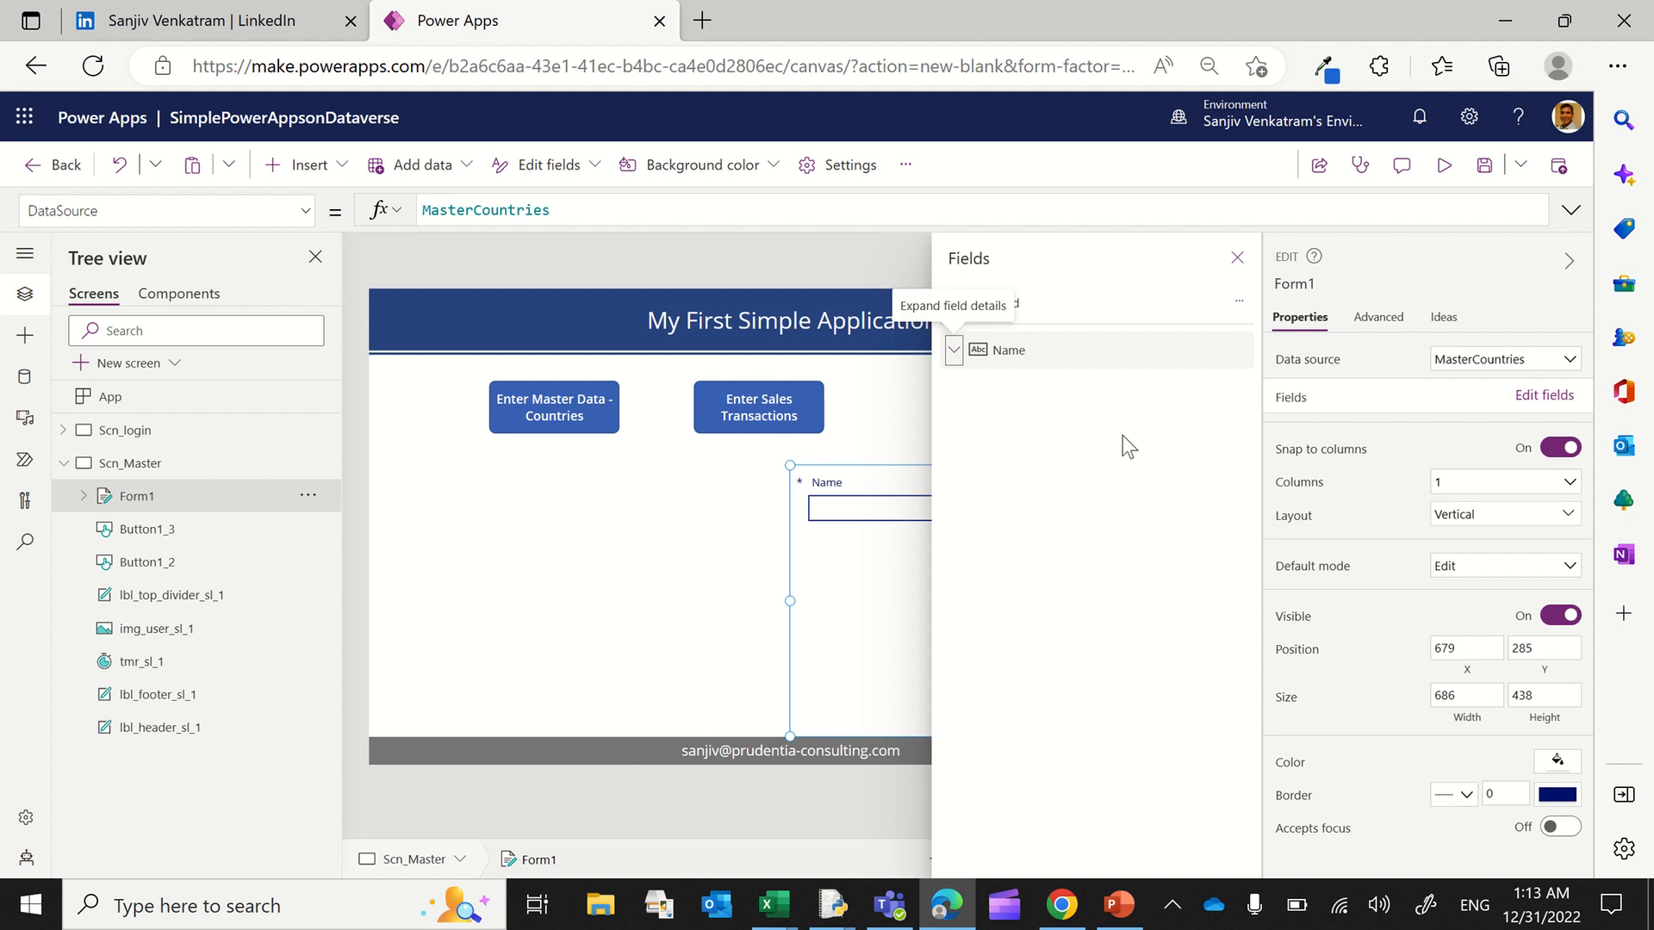
pyautogui.click(1236, 258)
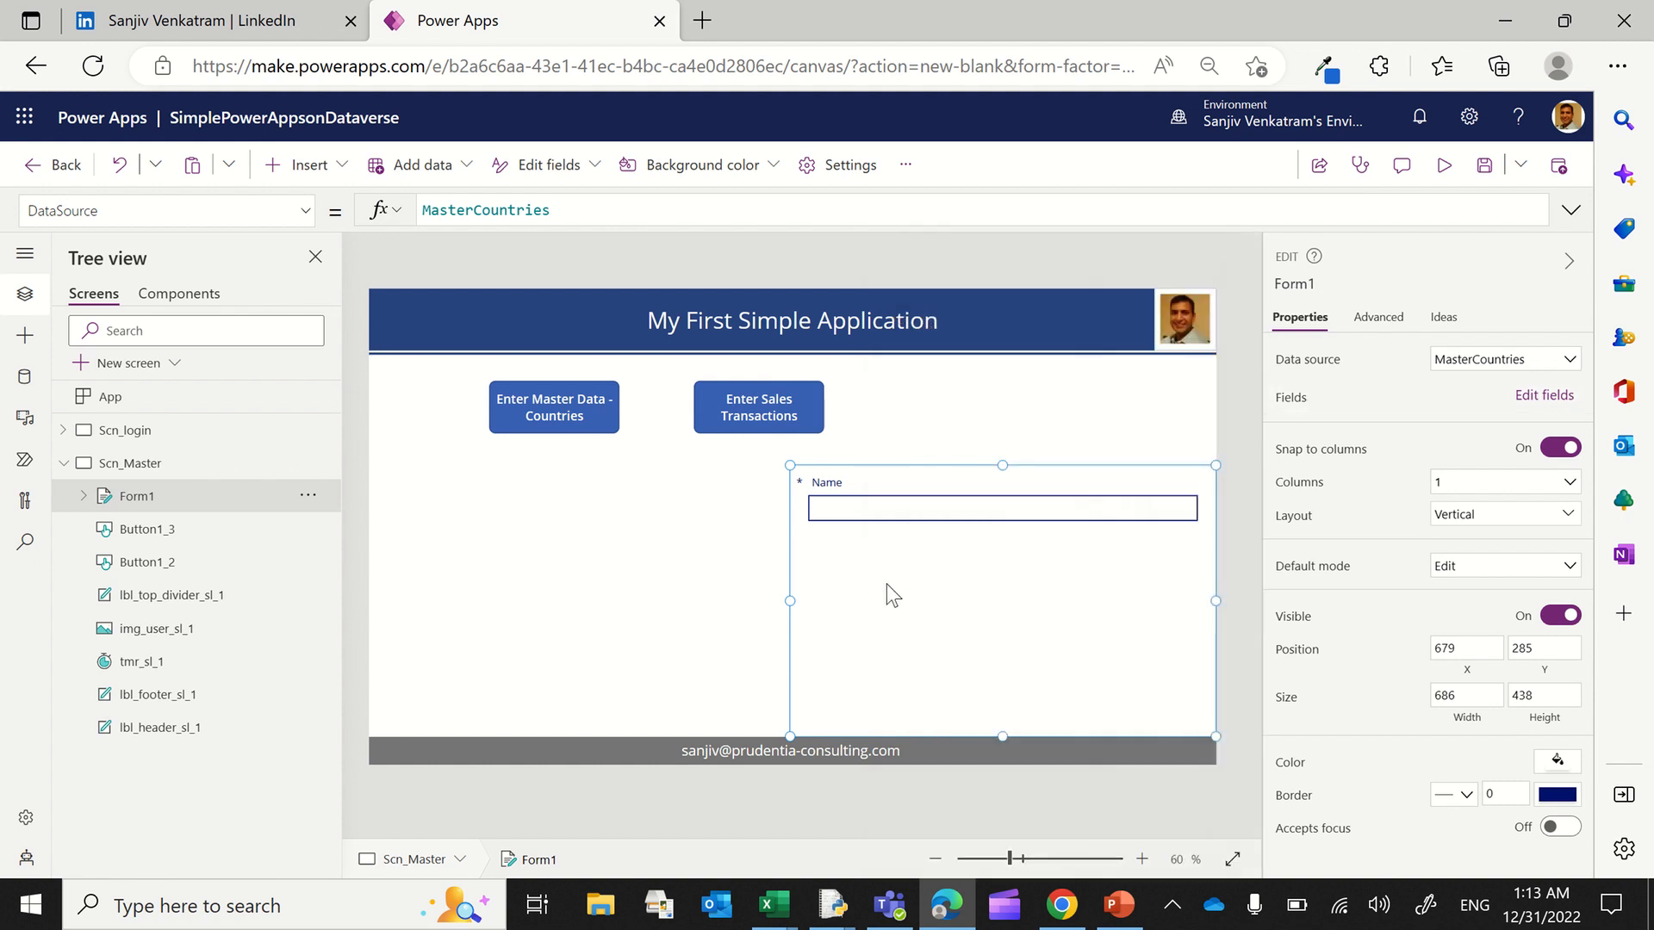
# Step: Insert a Data table (preview) control on Scn_Master
pyautogui.click(721, 583)
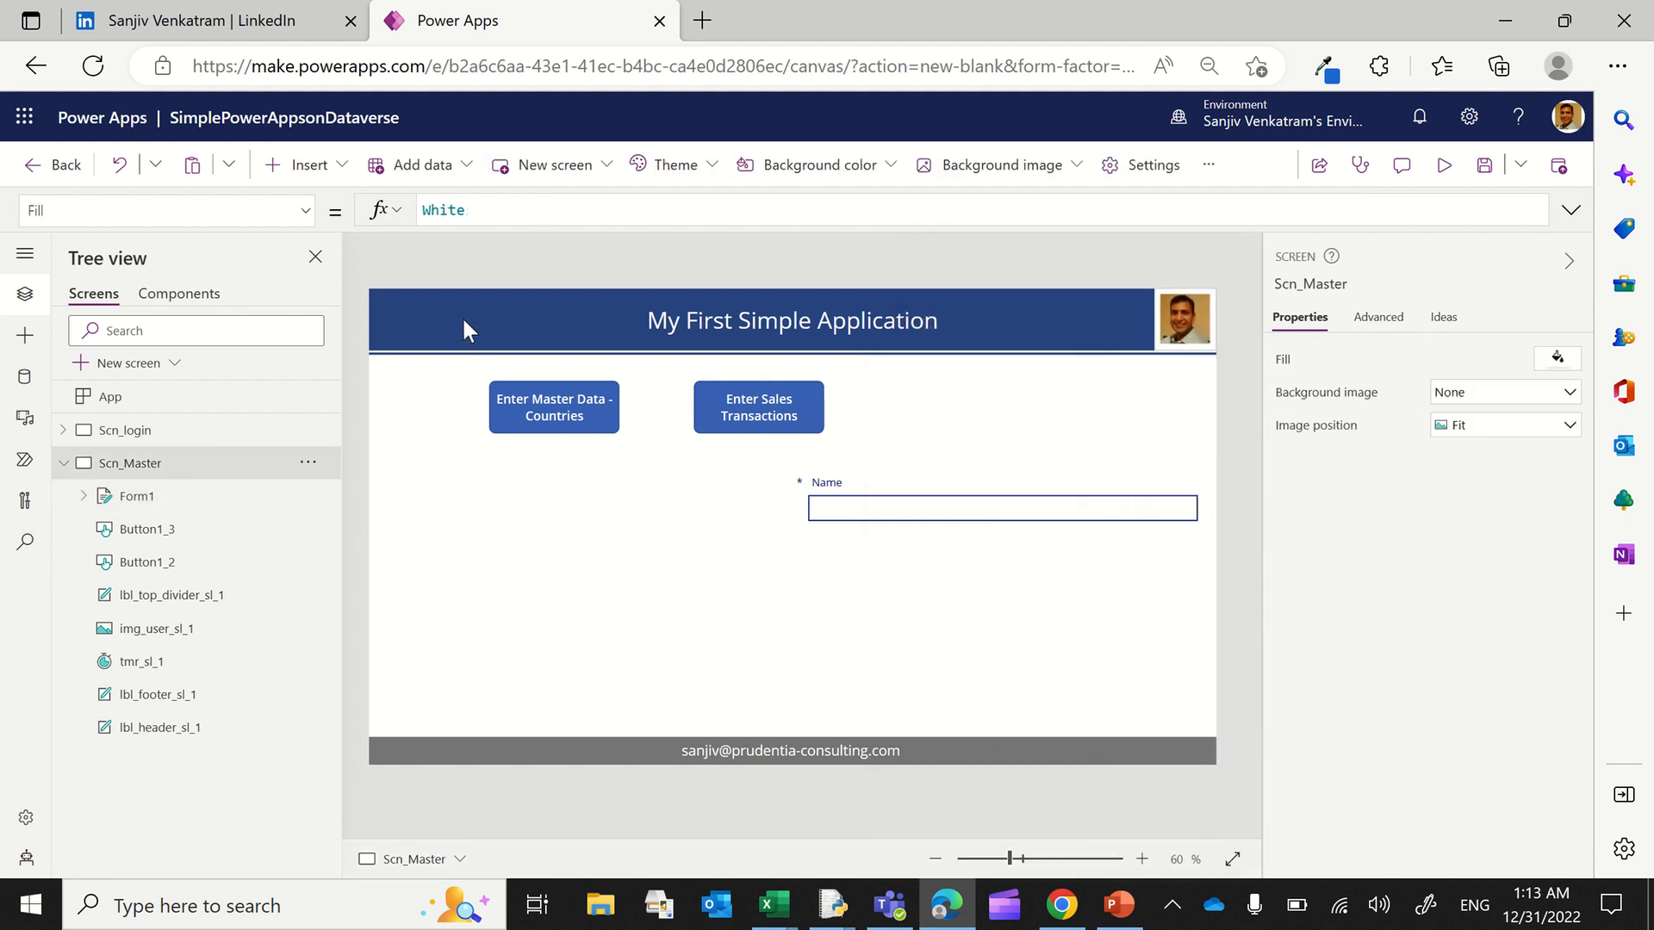
pyautogui.click(465, 169)
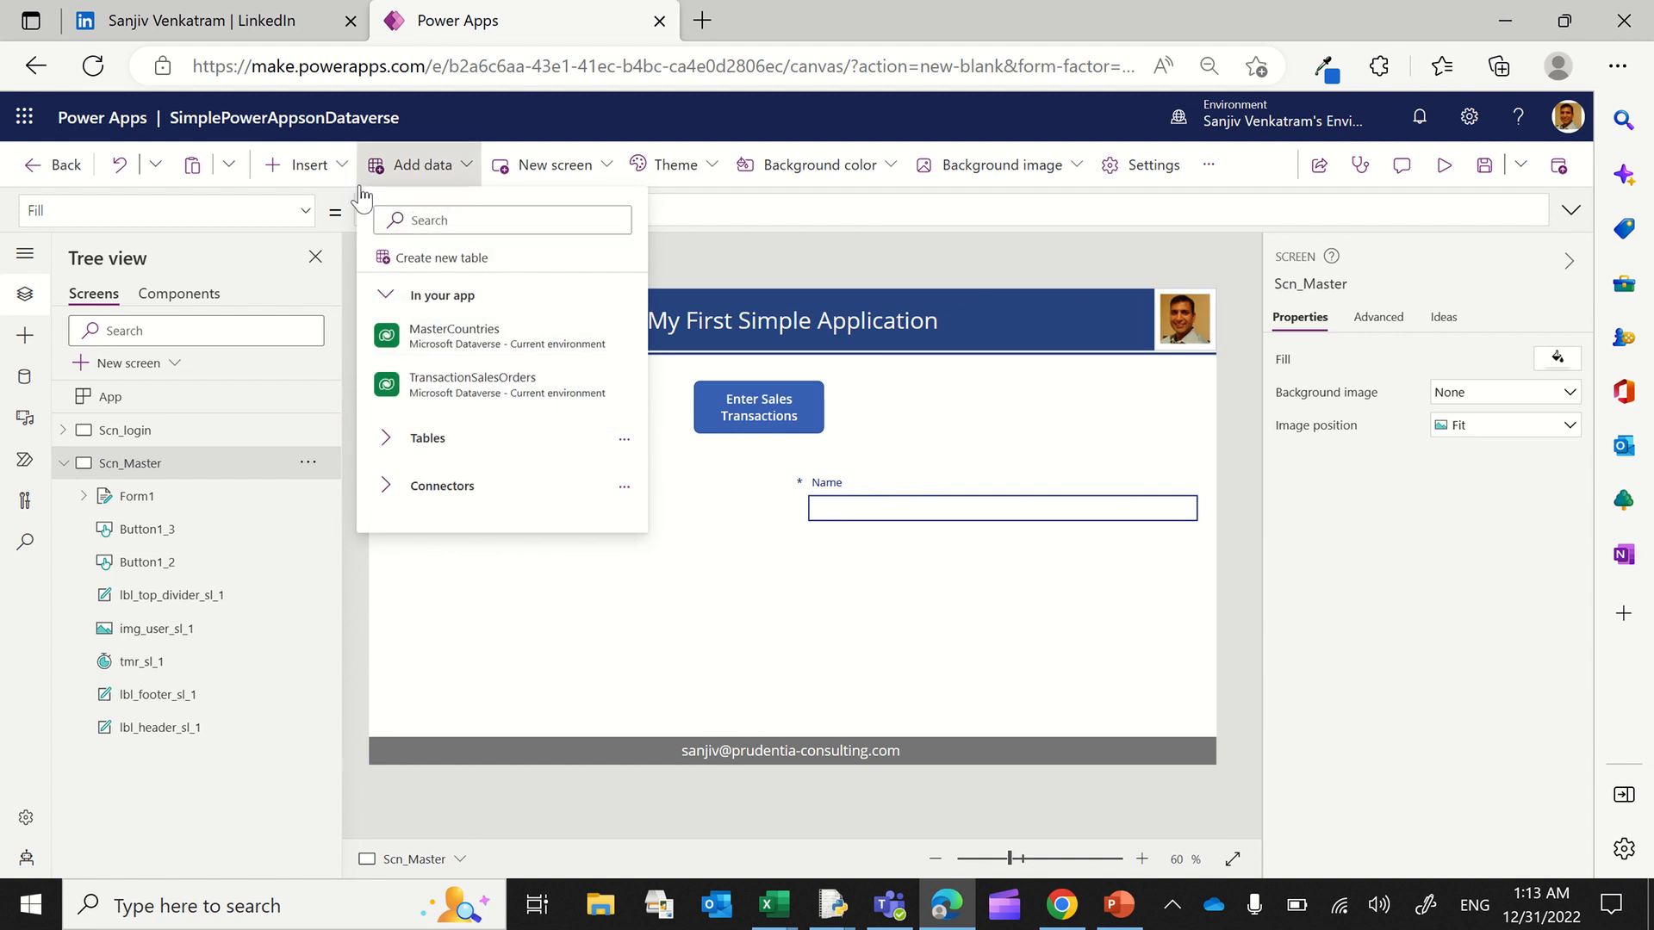
pyautogui.click(324, 179)
pyautogui.click(324, 181)
pyautogui.write('data')
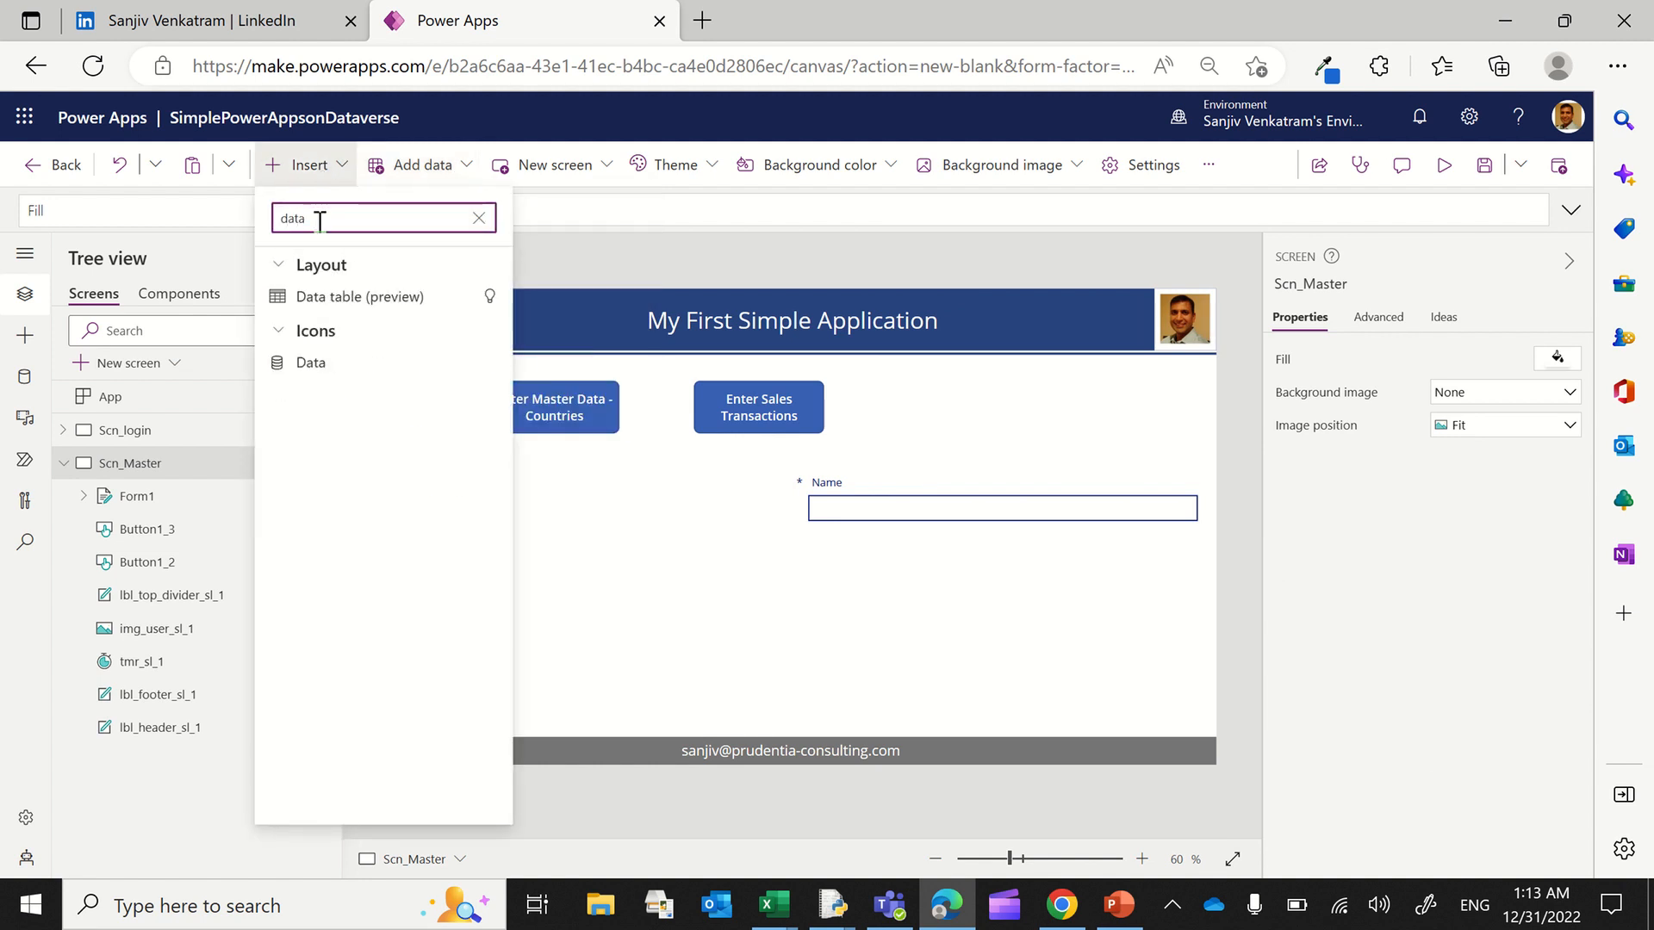
pyautogui.click(370, 298)
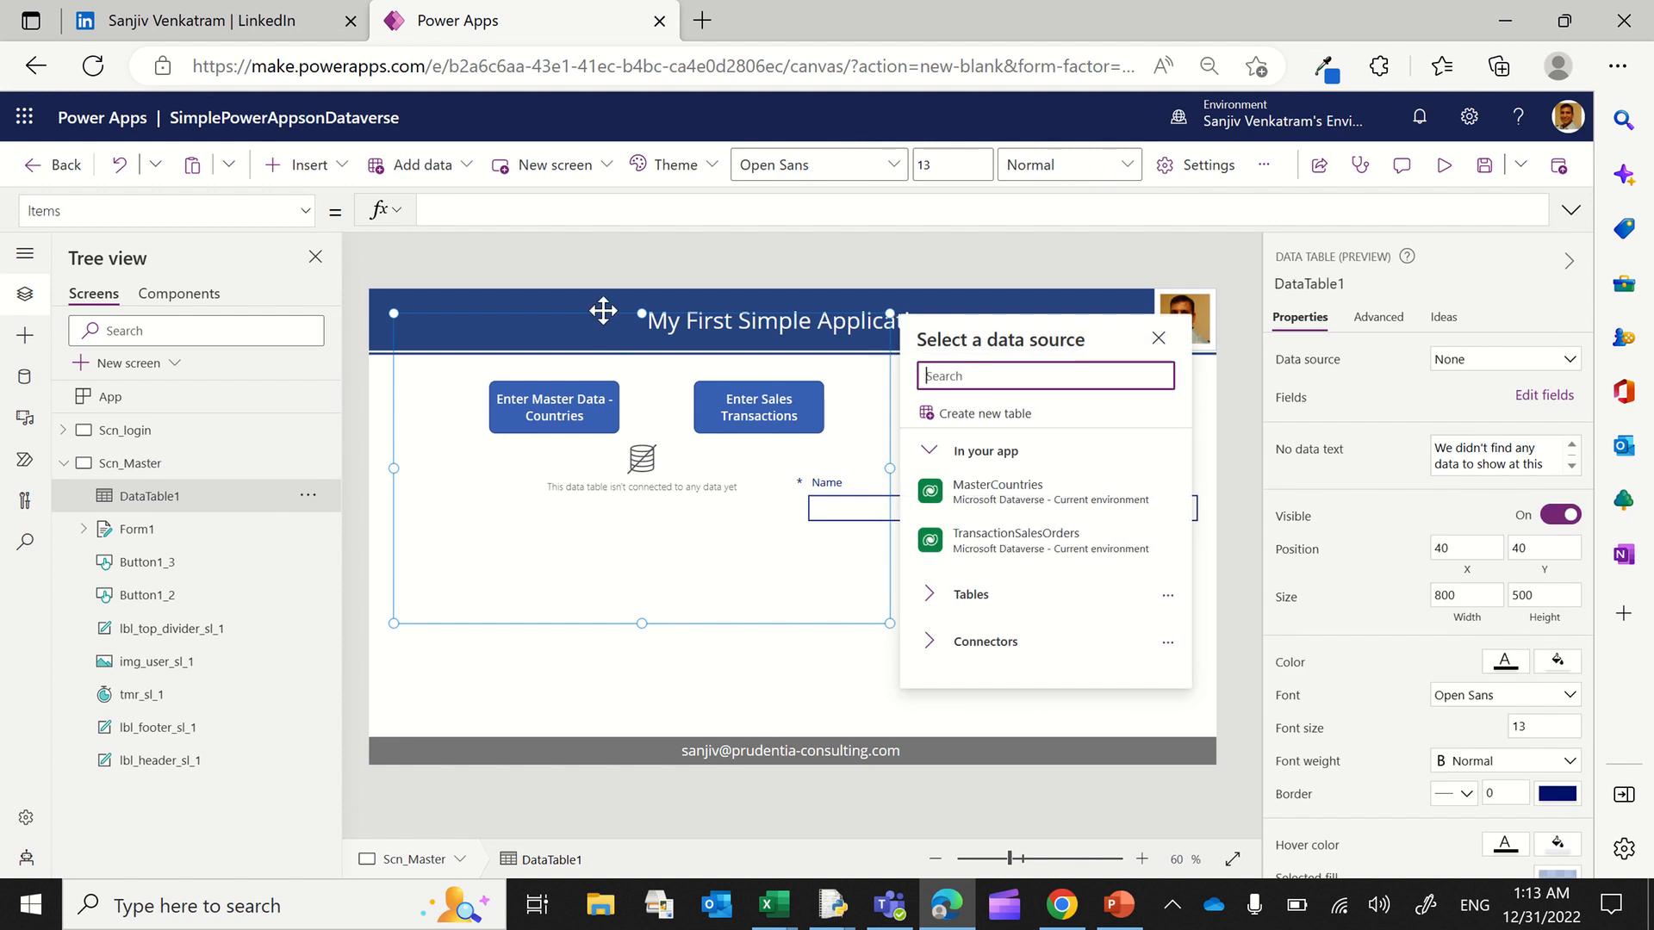
# Step: Fit the data table to about X 0, Y 285 at about 679 by 483 and connect it to MasterCountries
pyautogui.moveTo(603, 311); pyautogui.dragTo(513, 505)
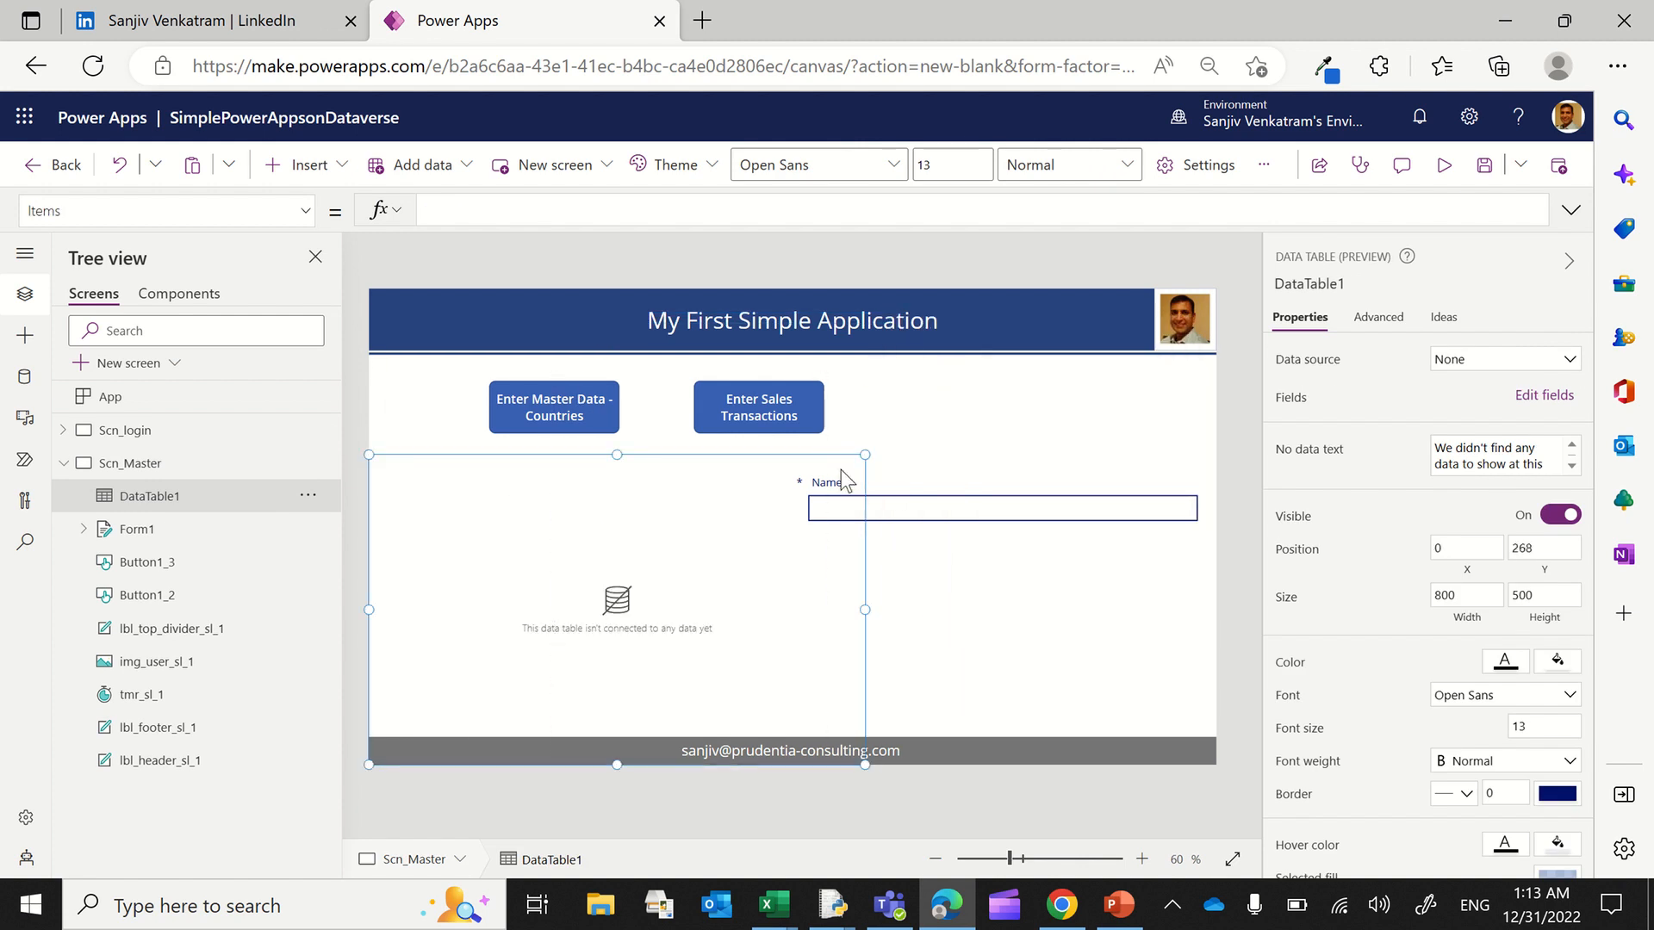
pyautogui.moveTo(864, 457); pyautogui.dragTo(790, 475)
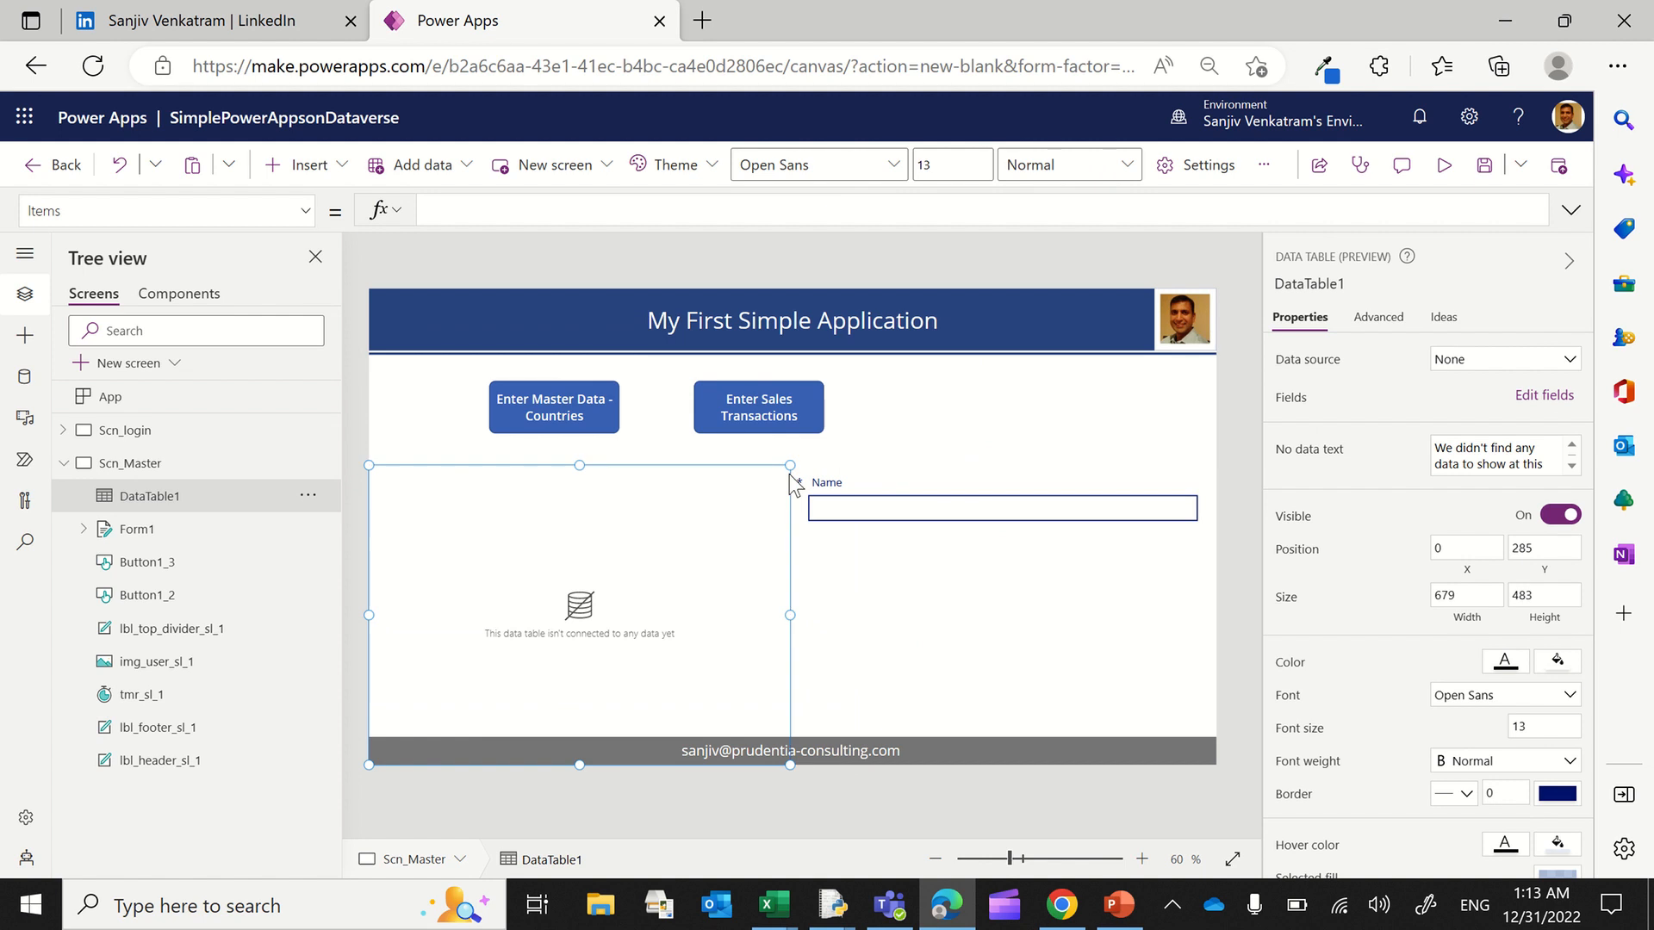
pyautogui.click(1477, 366)
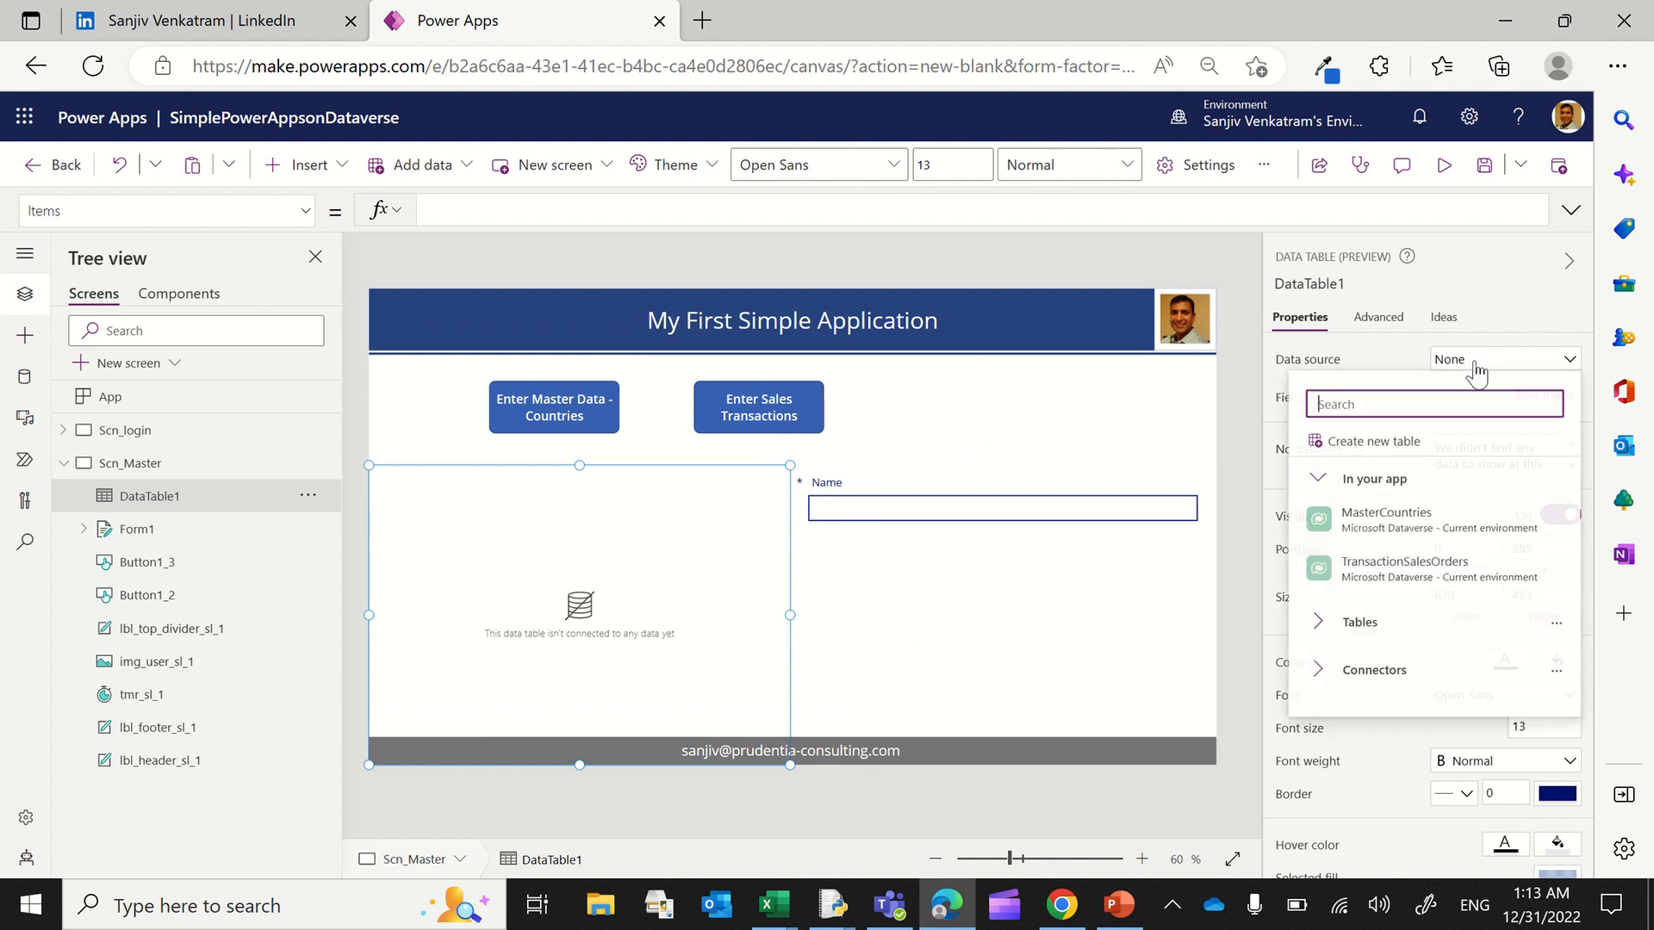
pyautogui.click(1415, 535)
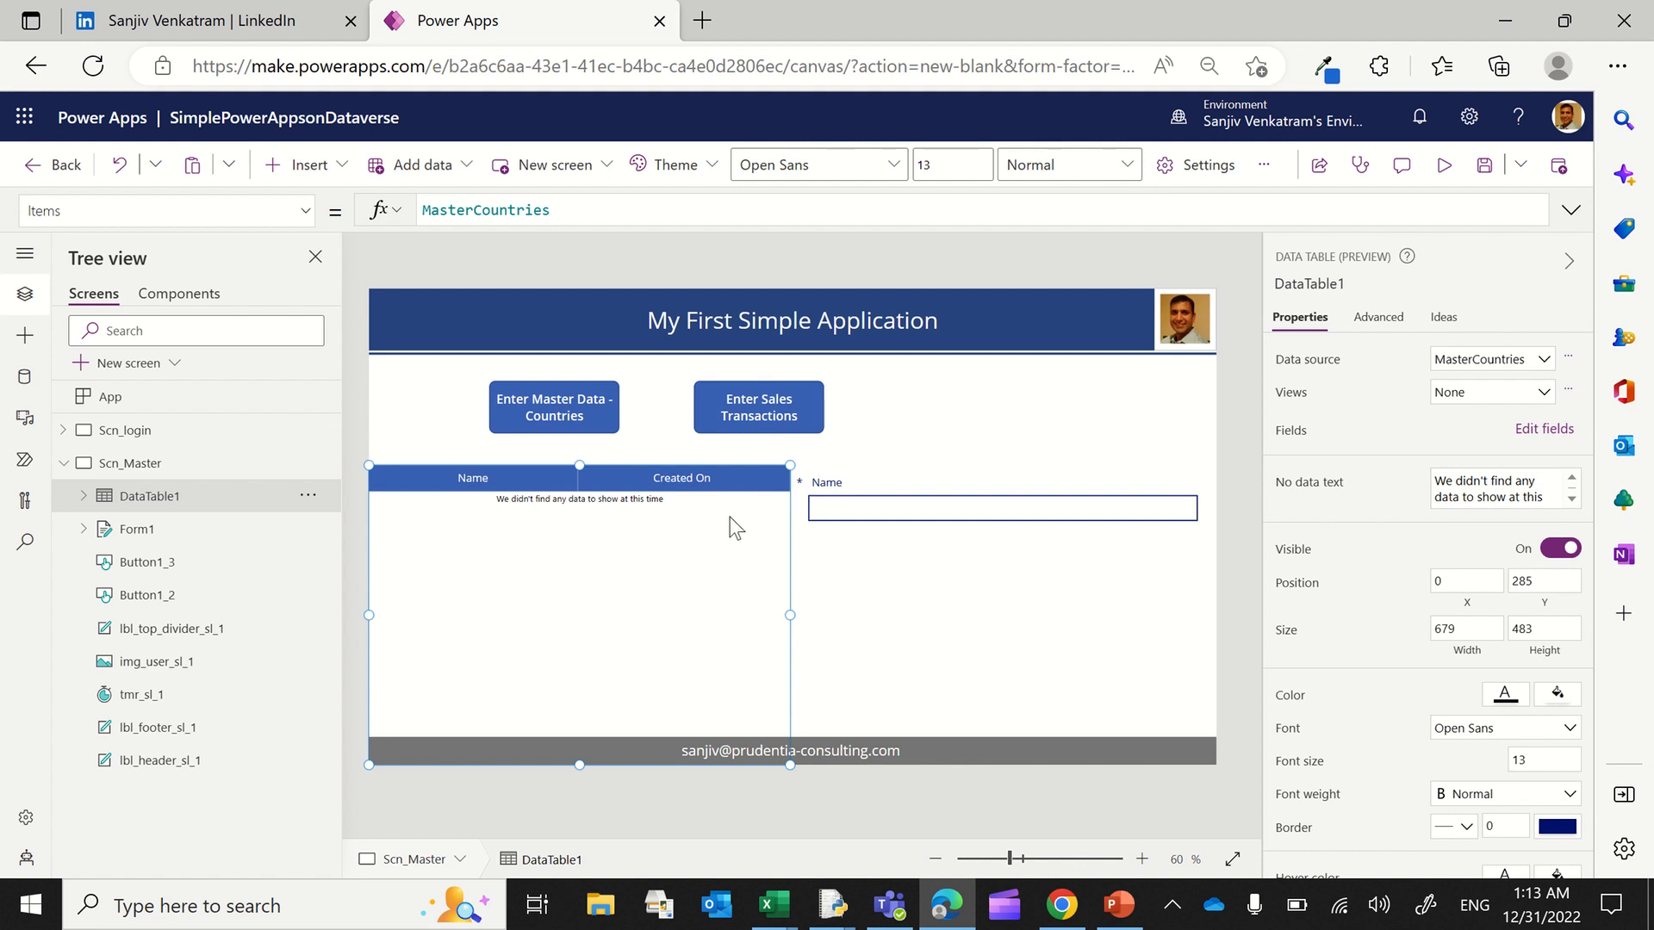
# Step: Duplicate the Enter Sales Transactions button twice and place the copies beside it in the button row
pyautogui.click(581, 422)
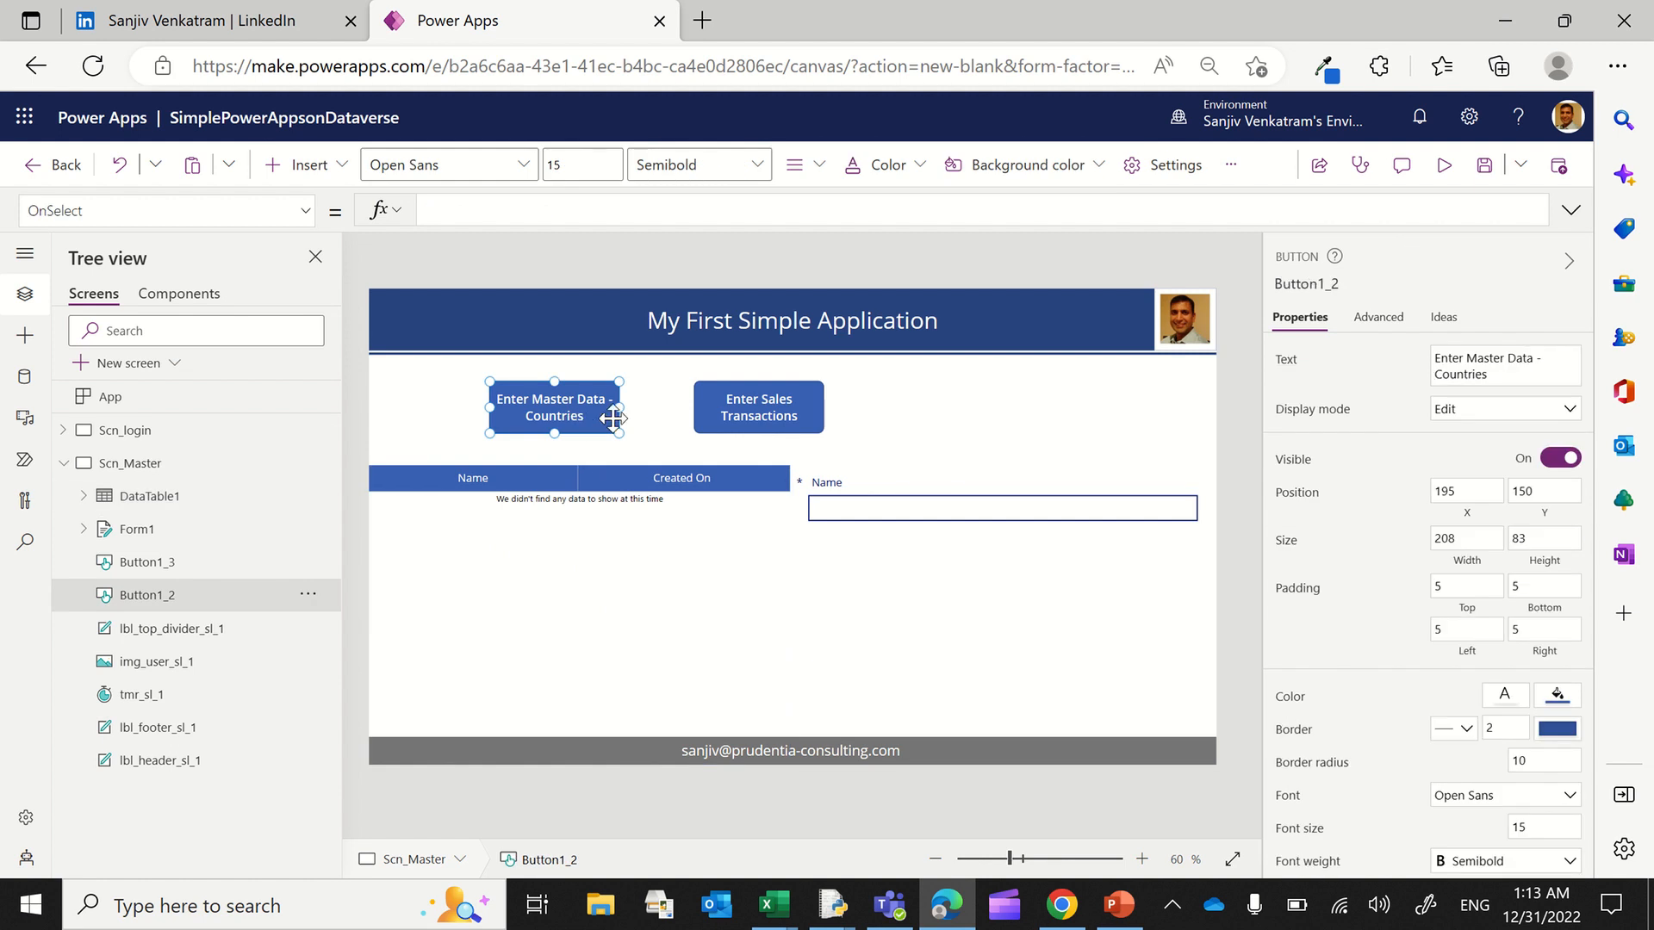
pyautogui.click(715, 414)
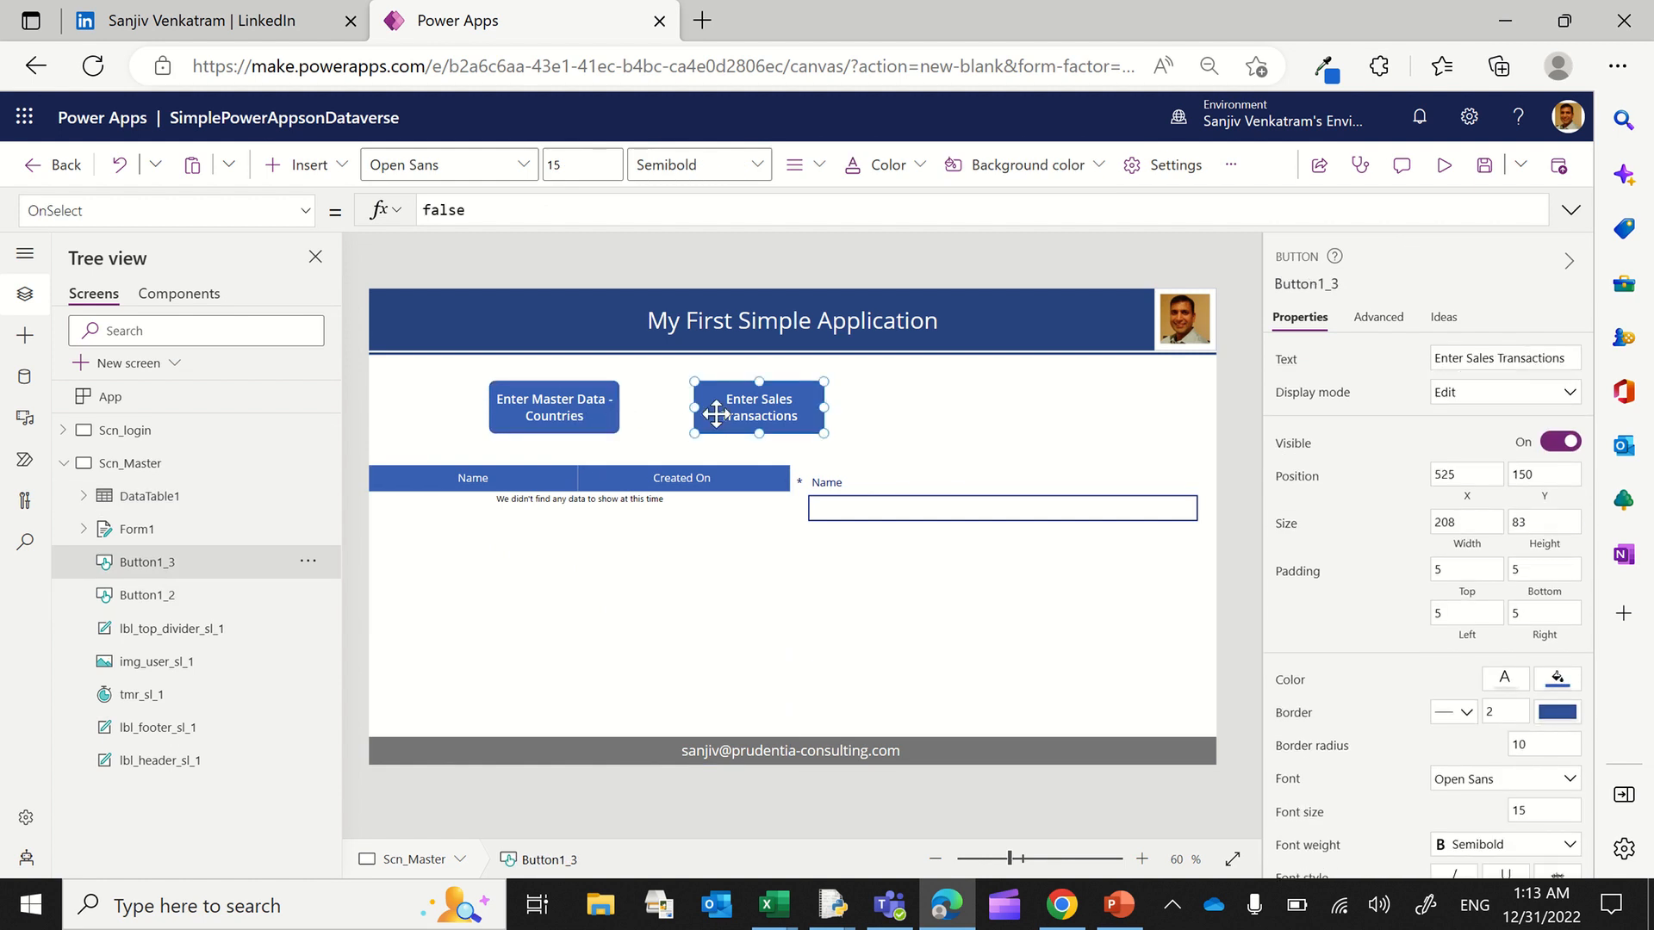
pyautogui.hotkey('ctrl', 'c')
pyautogui.hotkey('ctrl', 'v')
pyautogui.moveTo(771, 409); pyautogui.dragTo(1081, 405)
pyautogui.hotkey('ctrl', 'v')
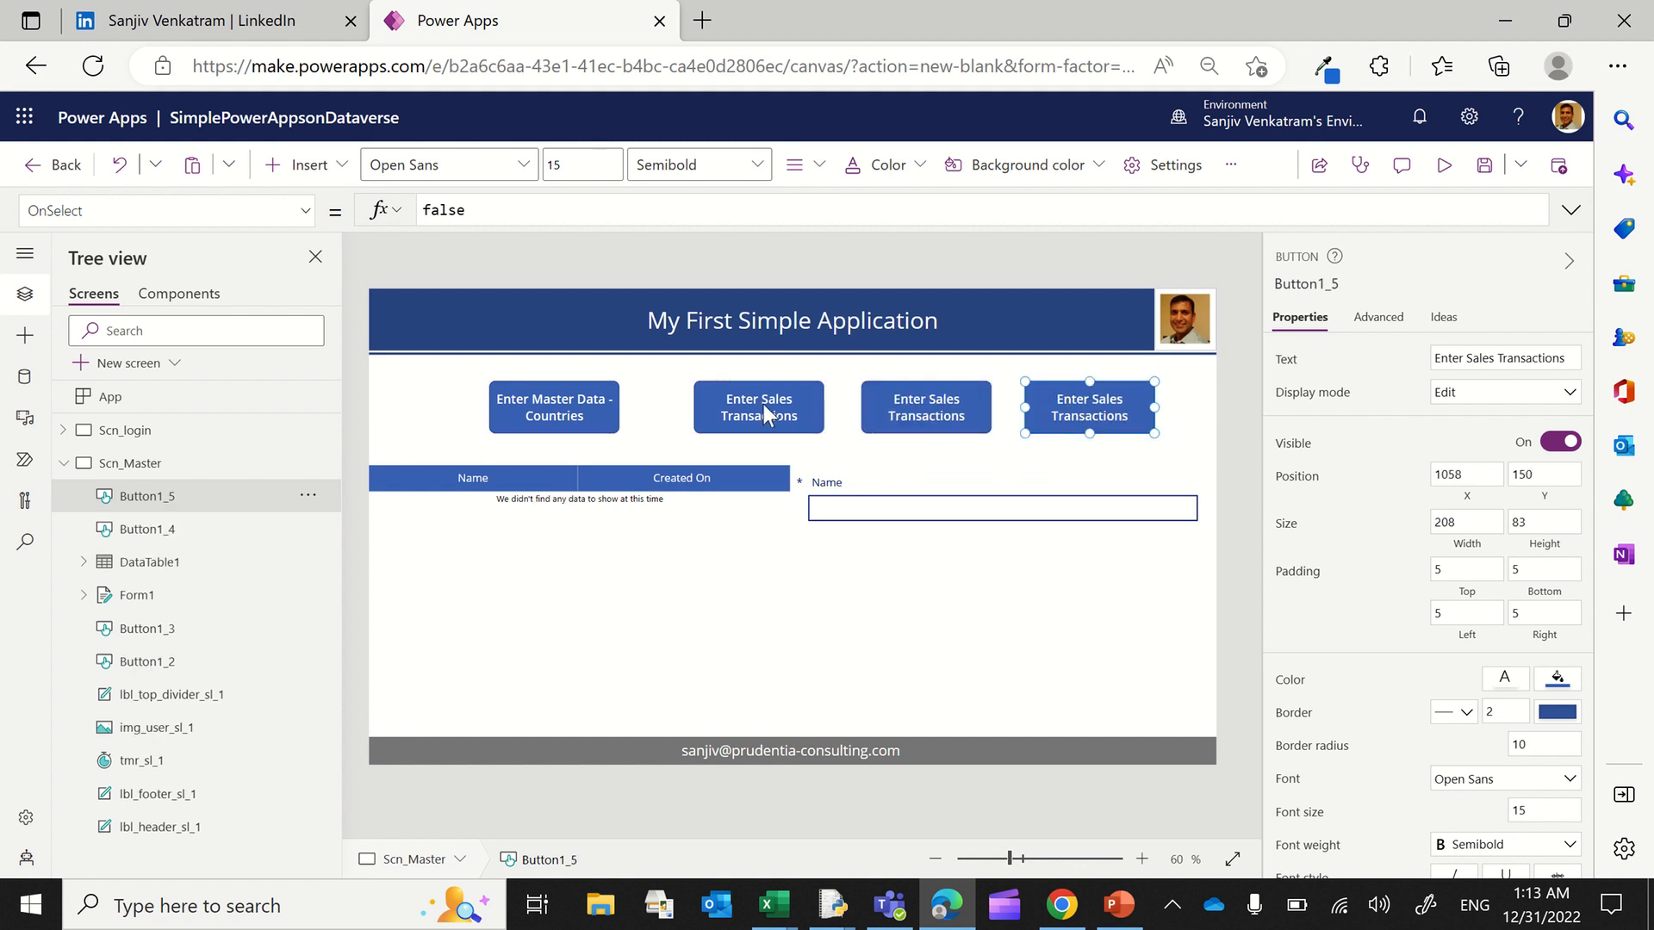
# Step: Adjust the spacing between the buttons in the row, placing the Enter Master Data - Countries button at about X 206, Y 154
pyautogui.moveTo(763, 405); pyautogui.dragTo(743, 405)
pyautogui.moveTo(902, 414); pyautogui.dragTo(885, 402)
pyautogui.moveTo(732, 404); pyautogui.dragTo(724, 402)
pyautogui.moveTo(584, 413); pyautogui.dragTo(592, 410)
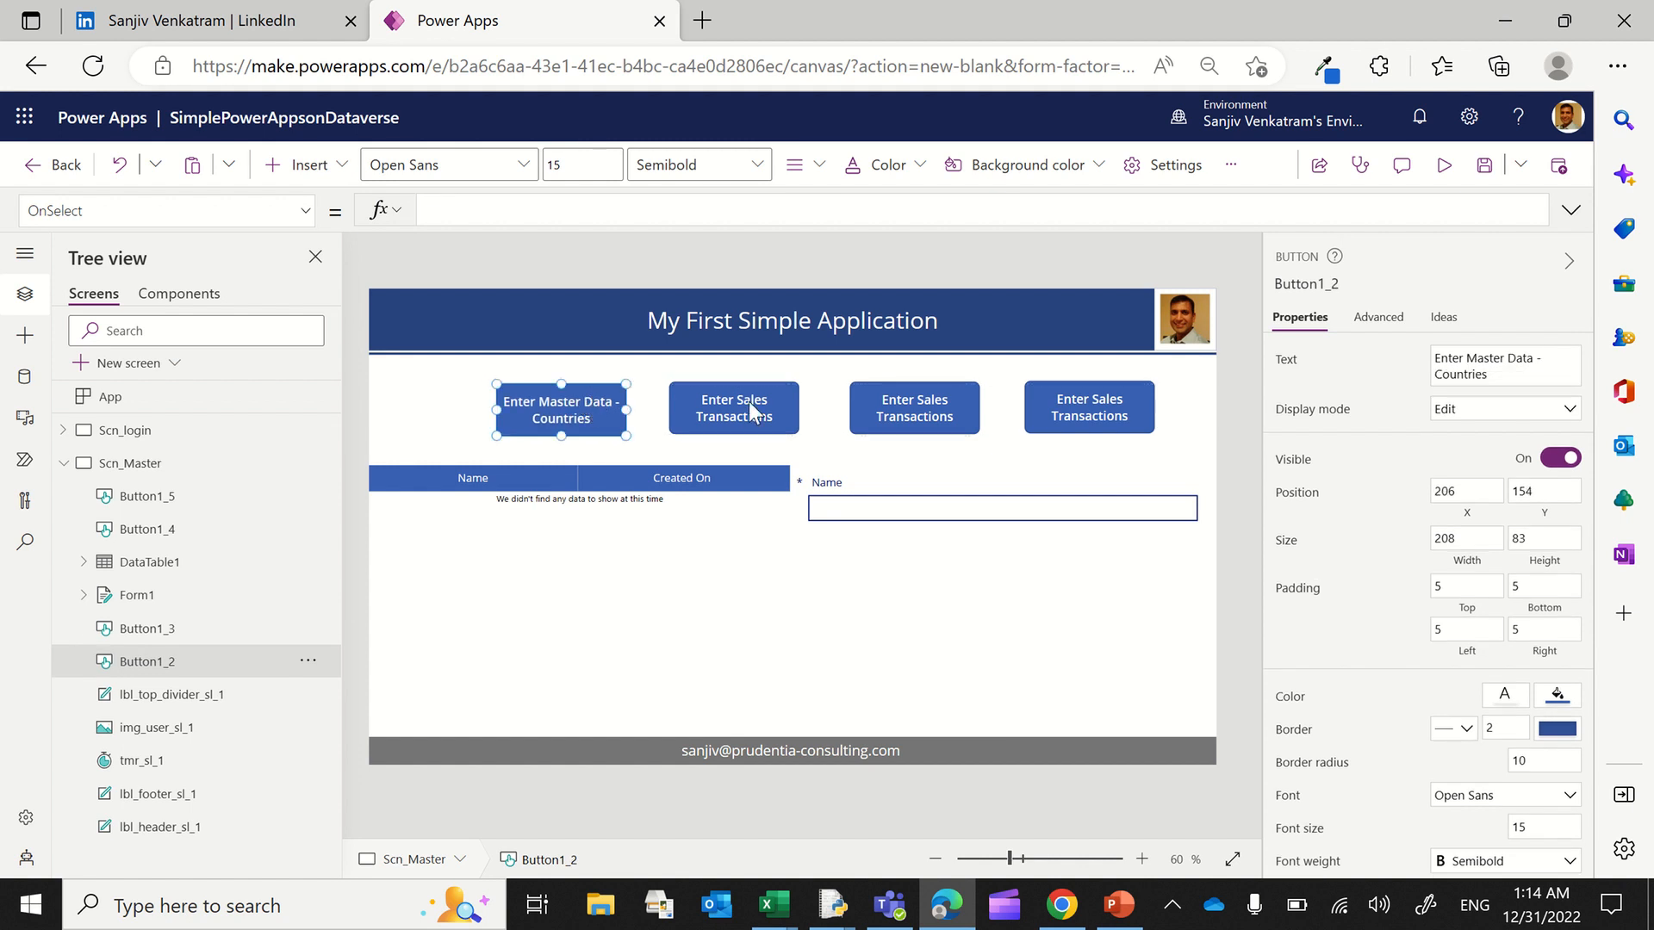
# Step: Move all four buttons together to the left so the first one sits at about X 139, Y 153
pyautogui.keyDown('shift'); pyautogui.click(747, 401); pyautogui.keyUp('shift')
pyautogui.keyDown('shift'); pyautogui.click(911, 412); pyautogui.keyUp('shift')
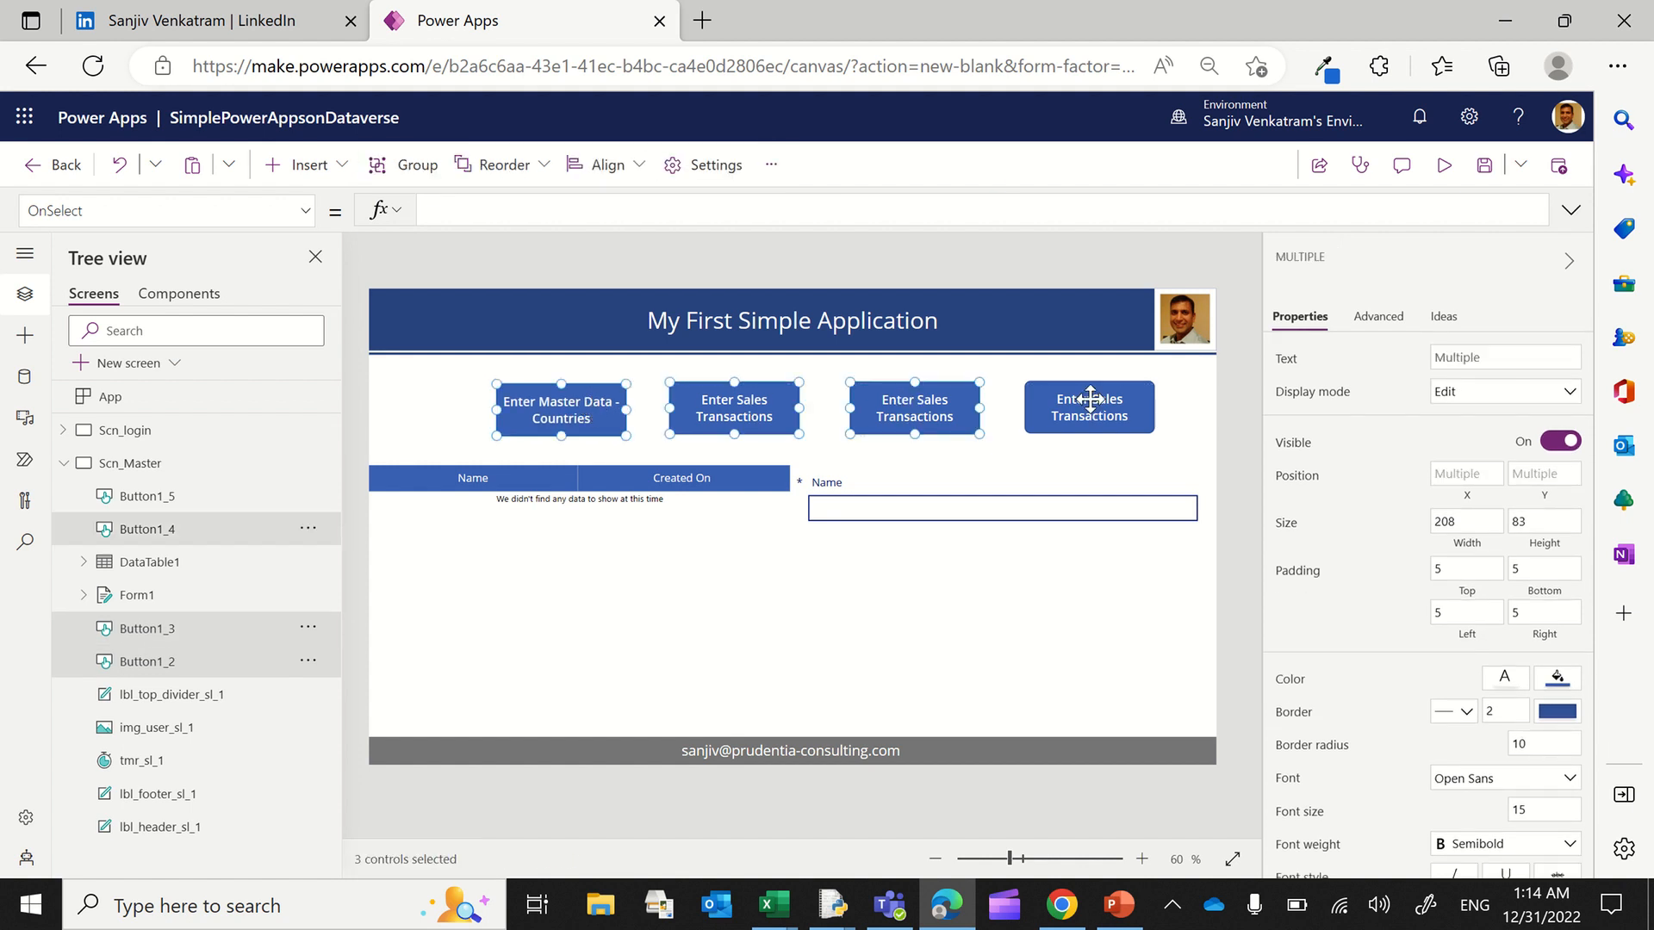
pyautogui.keyDown('shift'); pyautogui.click(1088, 400); pyautogui.keyUp('shift')
pyautogui.moveTo(1089, 400); pyautogui.dragTo(1048, 394)
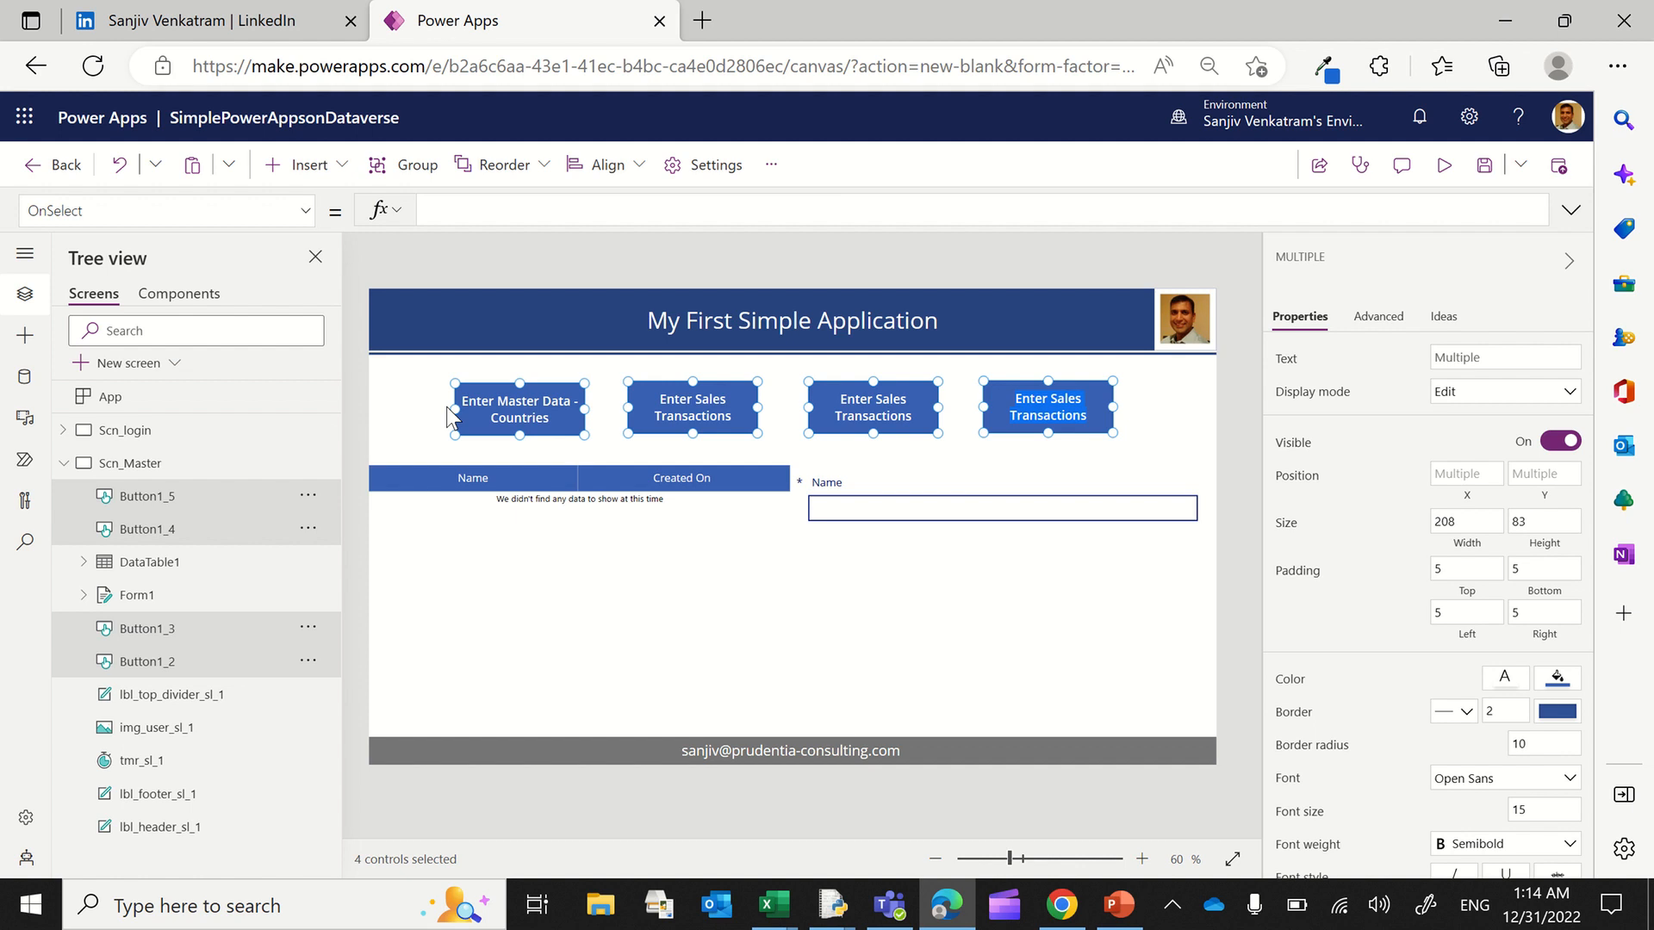
pyautogui.click(415, 433)
# Step: Change the text of the Enter Master Data - Countries button to New Country
pyautogui.click(564, 414)
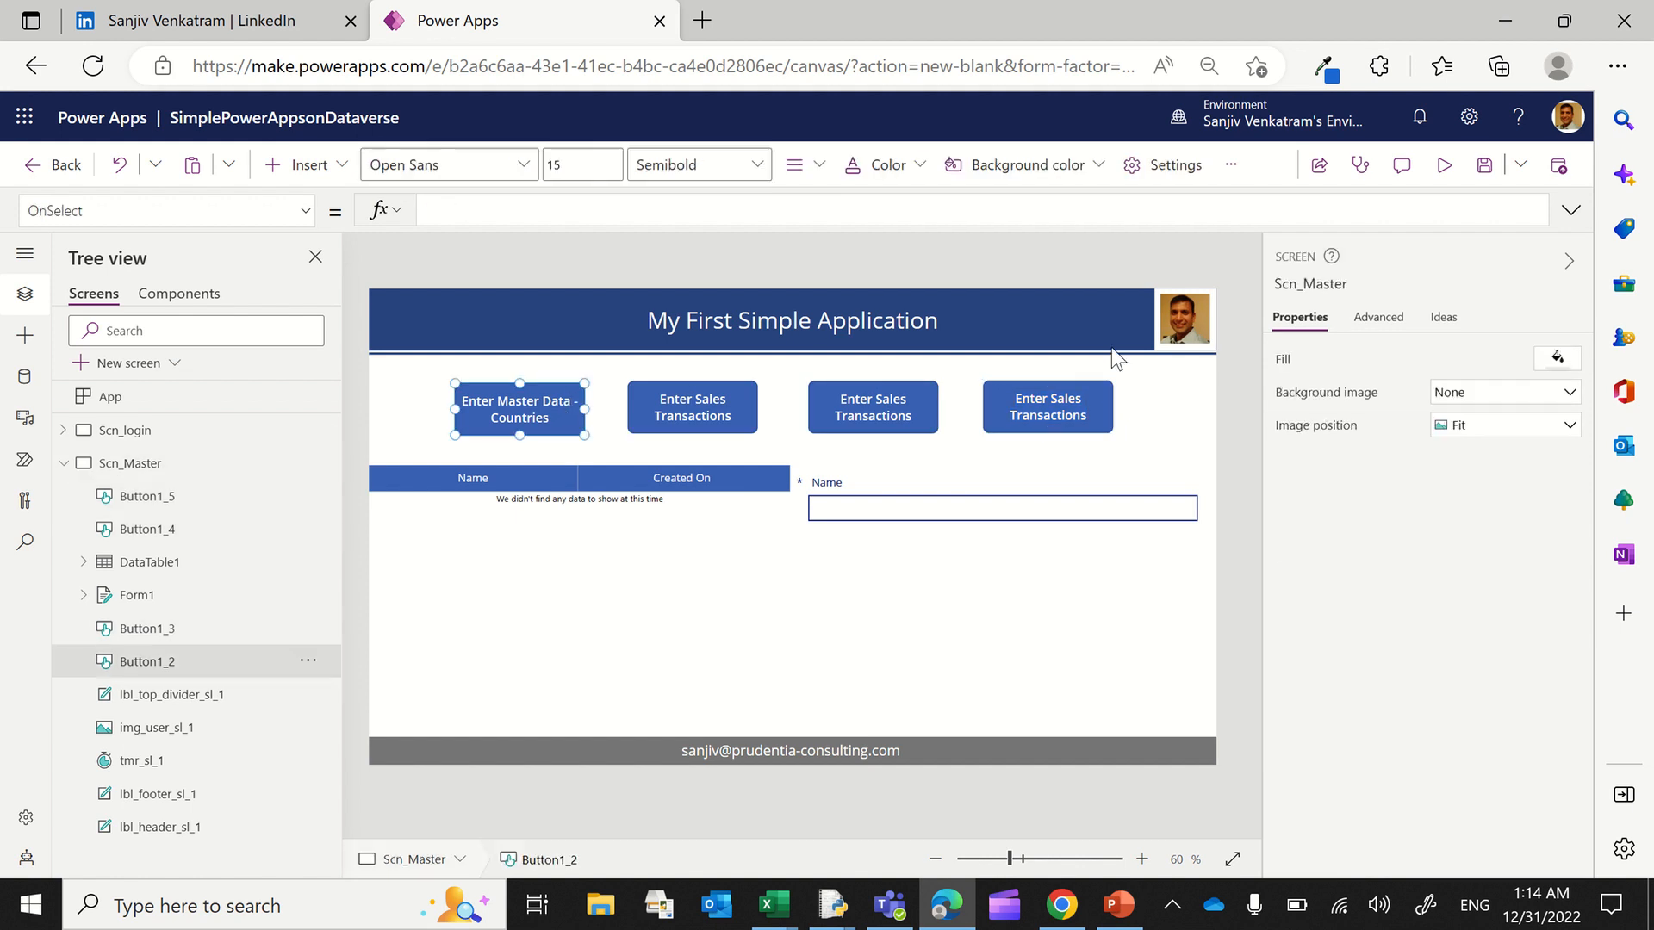
pyautogui.click(1513, 381)
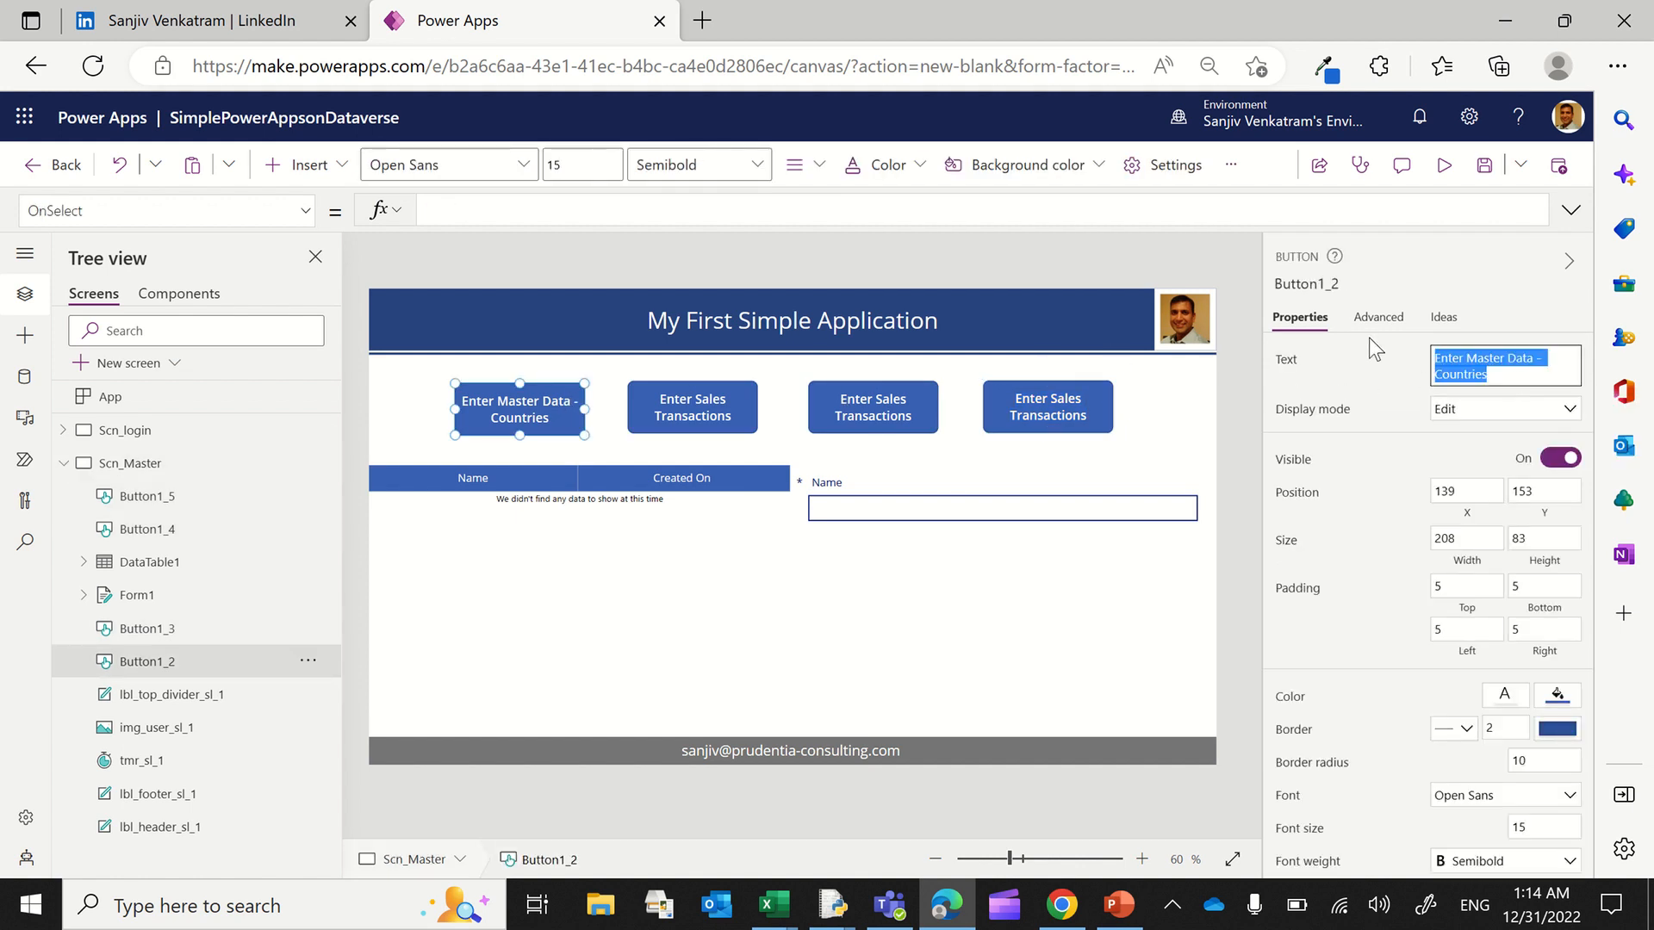
pyautogui.write('New Country')
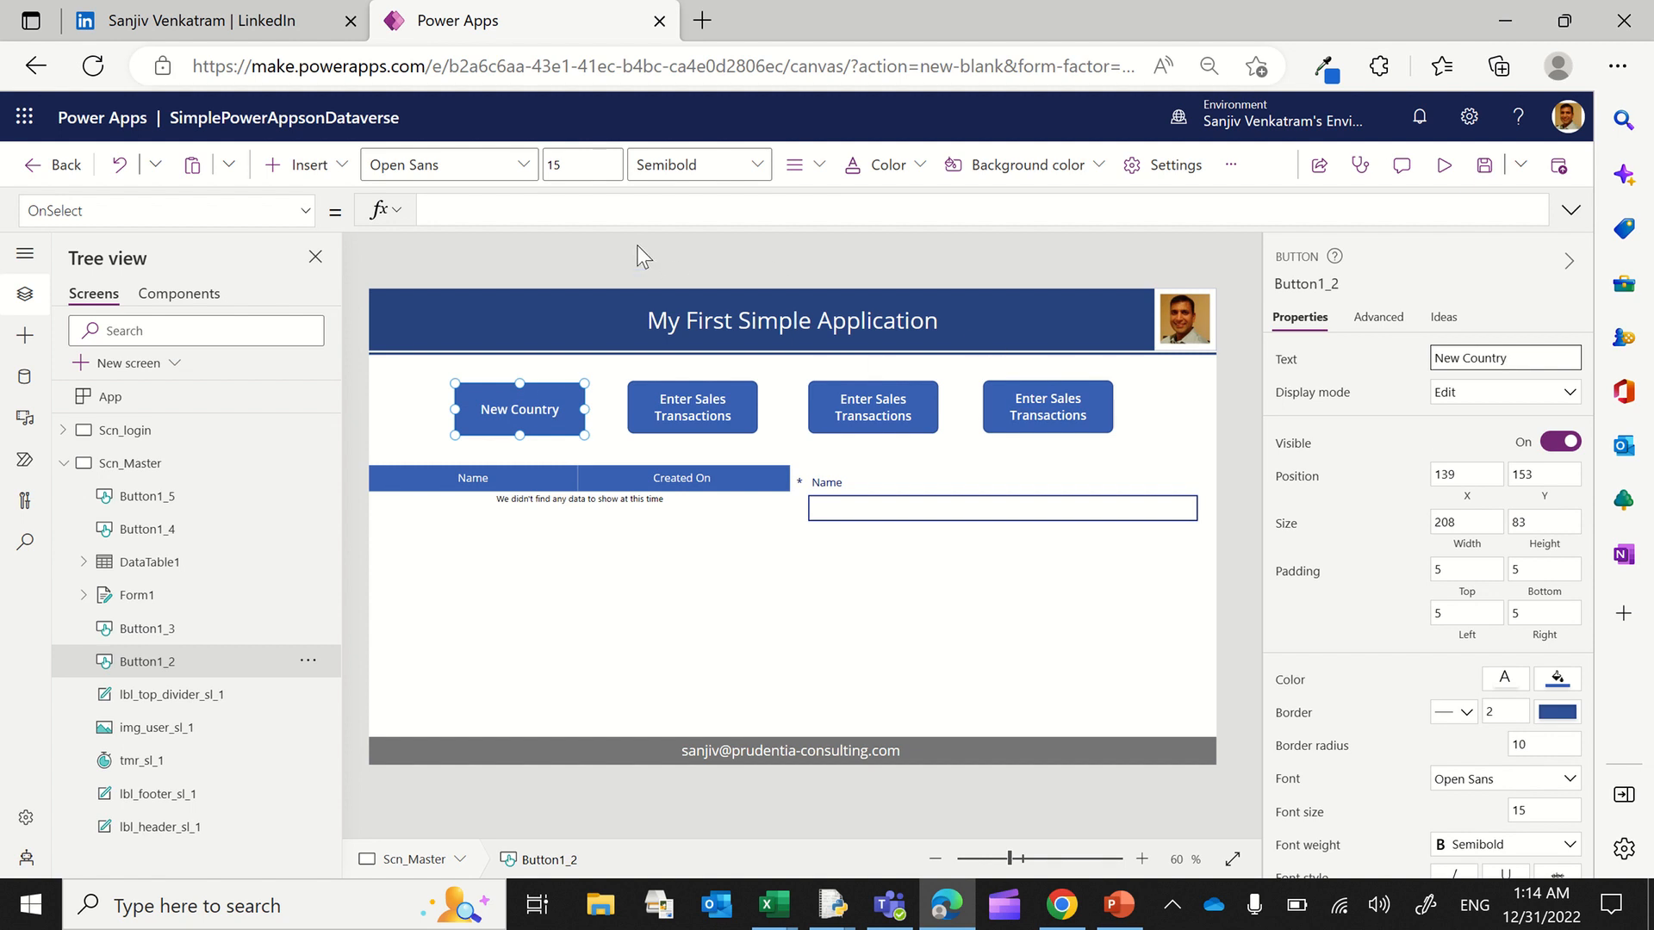
# Step: Set the New Country button's OnSelect formula to NewForm(Form1)
pyautogui.click(531, 211)
pyautogui.write('Newform')
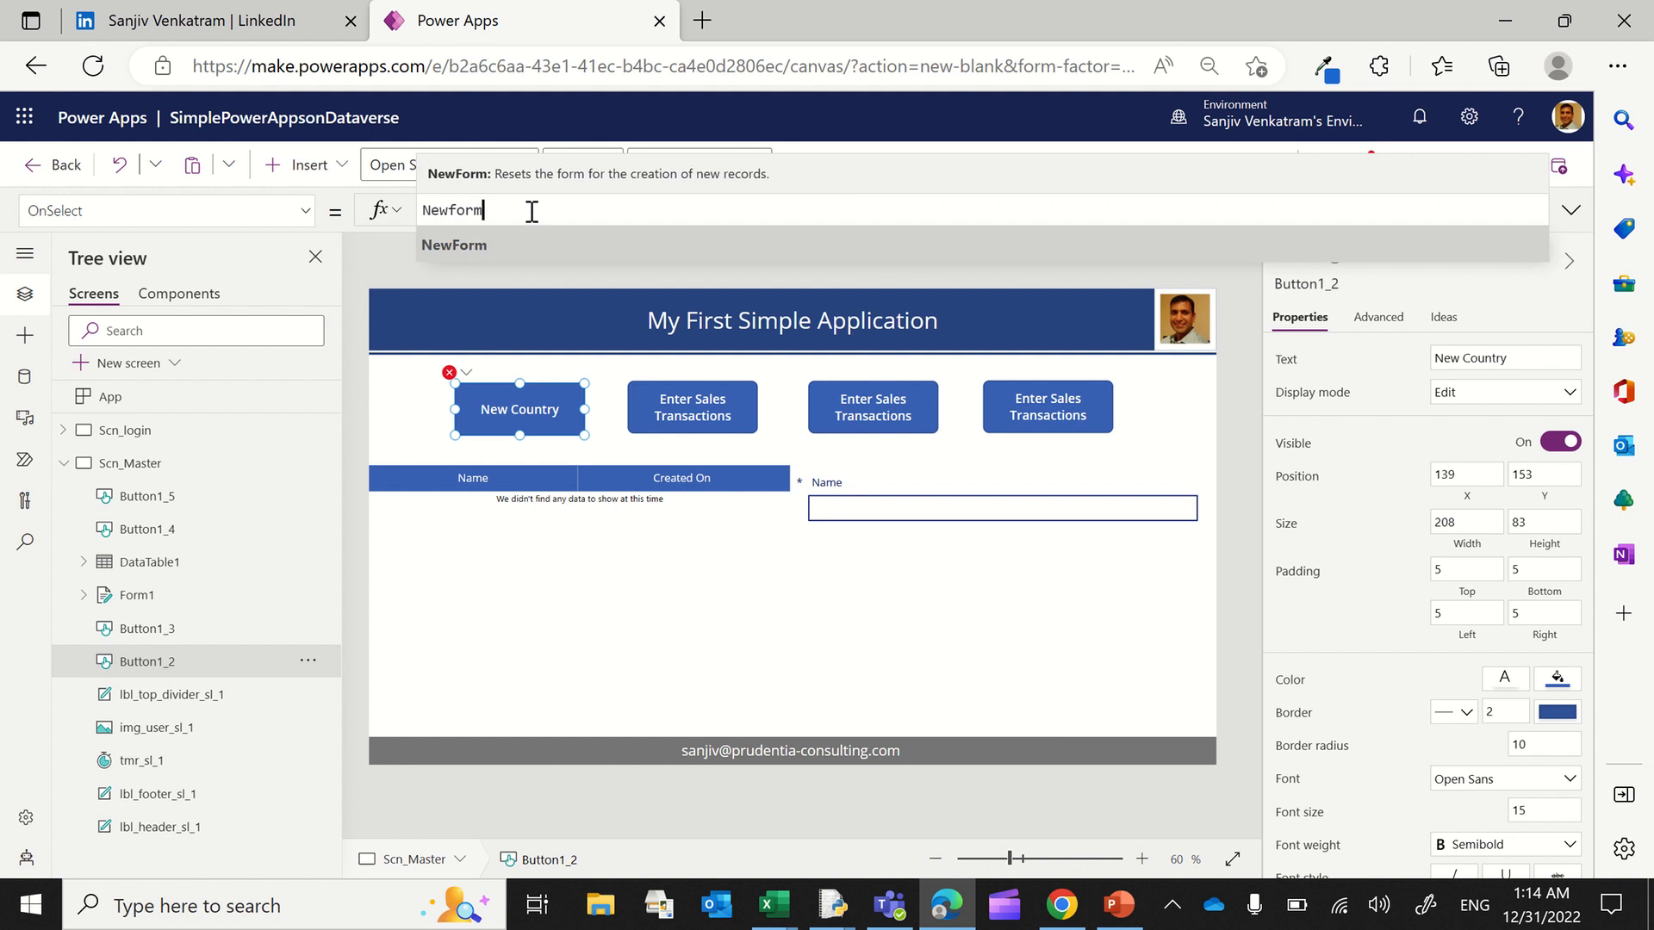
pyautogui.press('Tab')
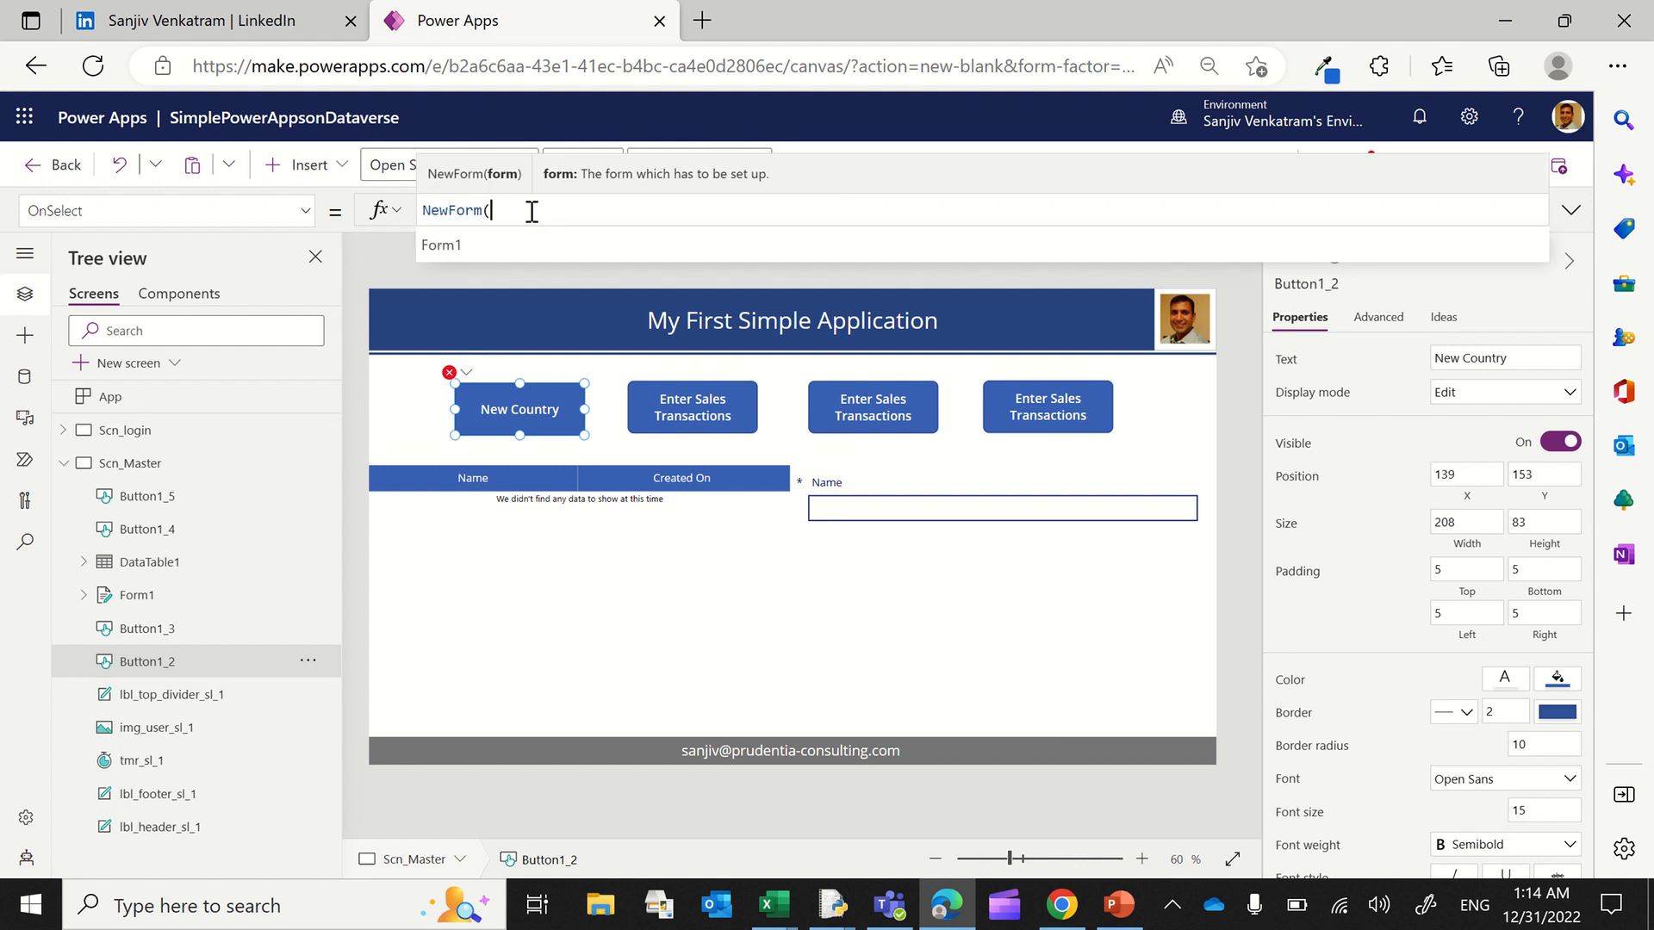
pyautogui.press('Tab')
pyautogui.write(')')
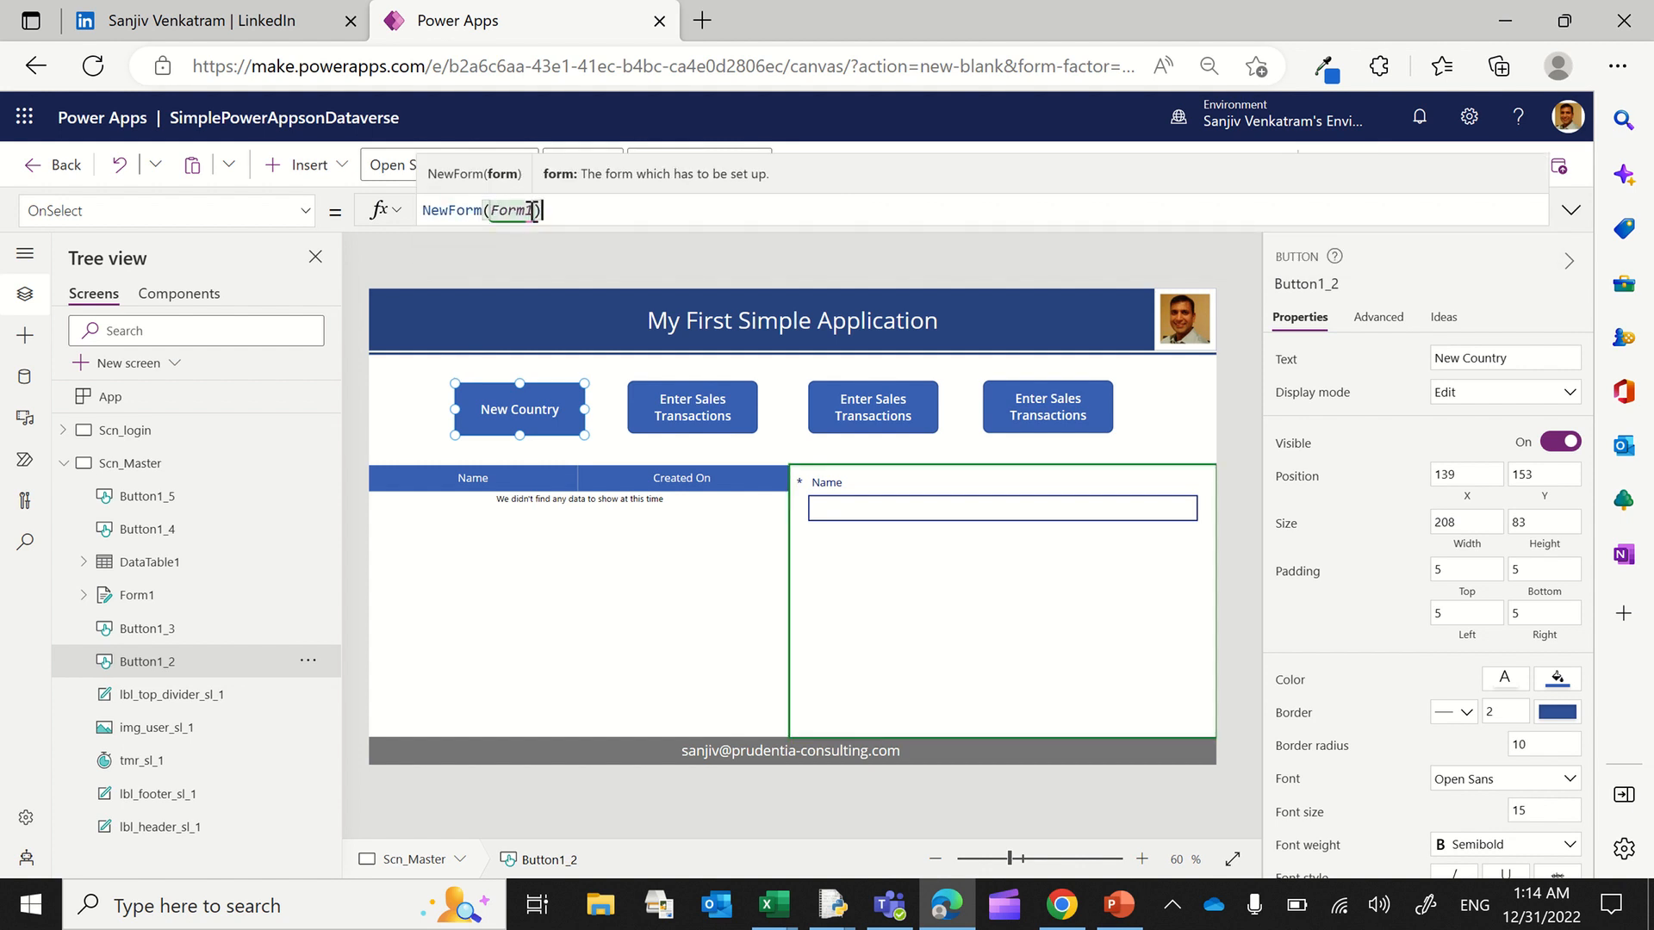
# Step: Change the text of the second button in the row to Save & View Data
pyautogui.click(665, 414)
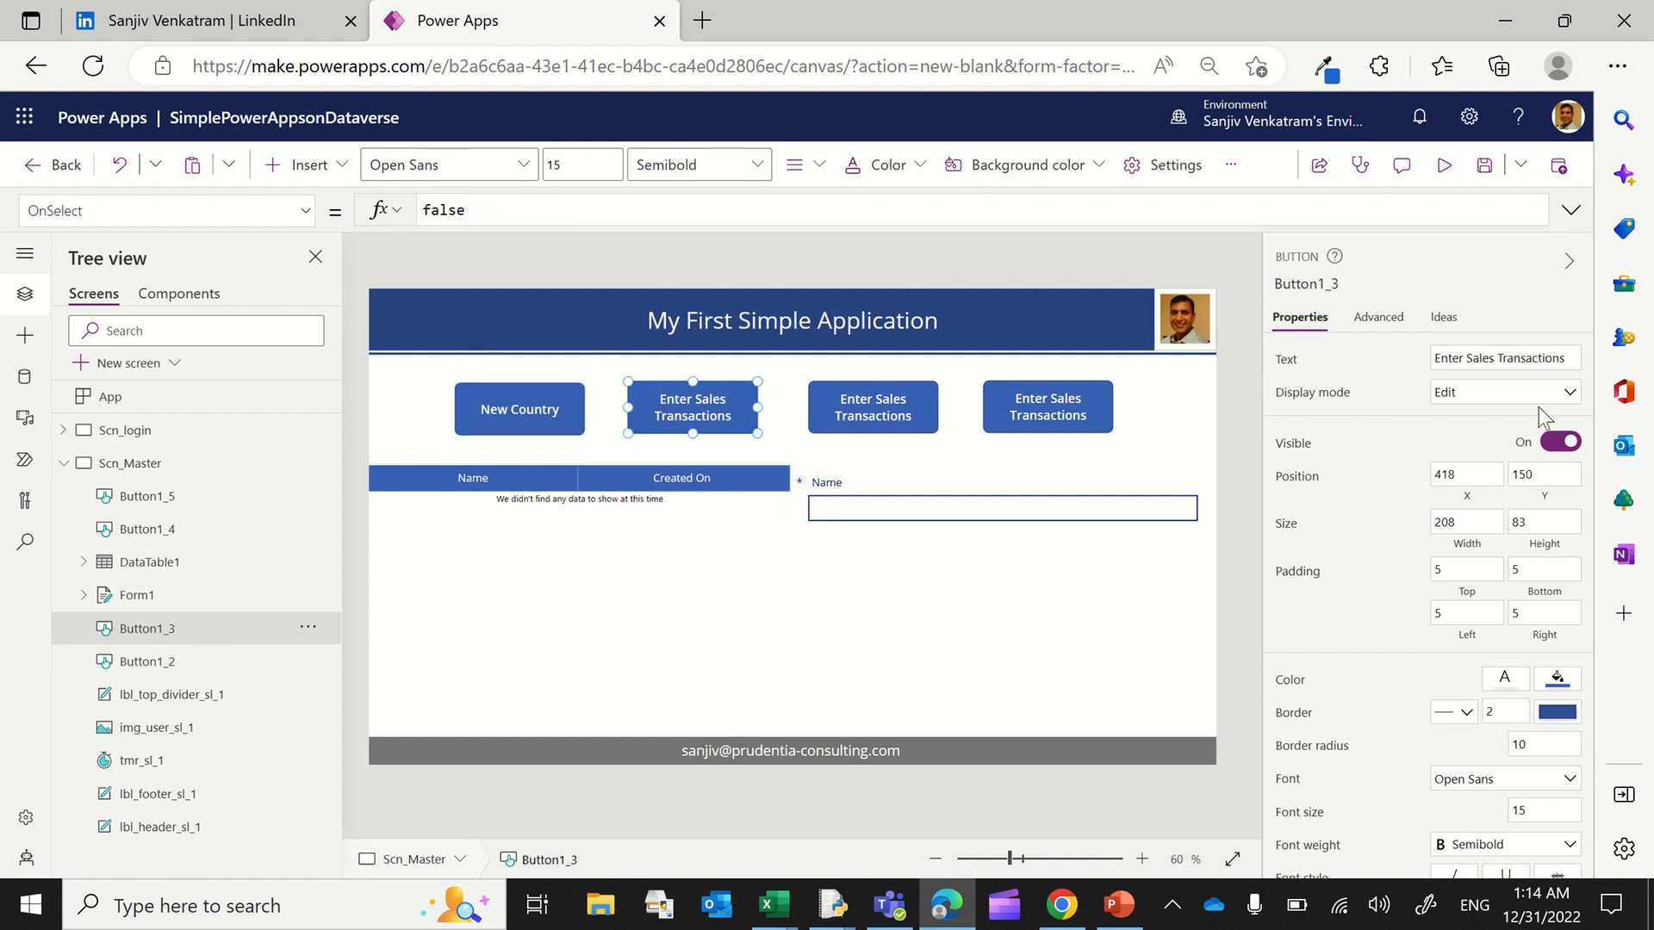
pyautogui.moveTo(1536, 367); pyautogui.dragTo(1290, 345)
pyautogui.write('Sanve')
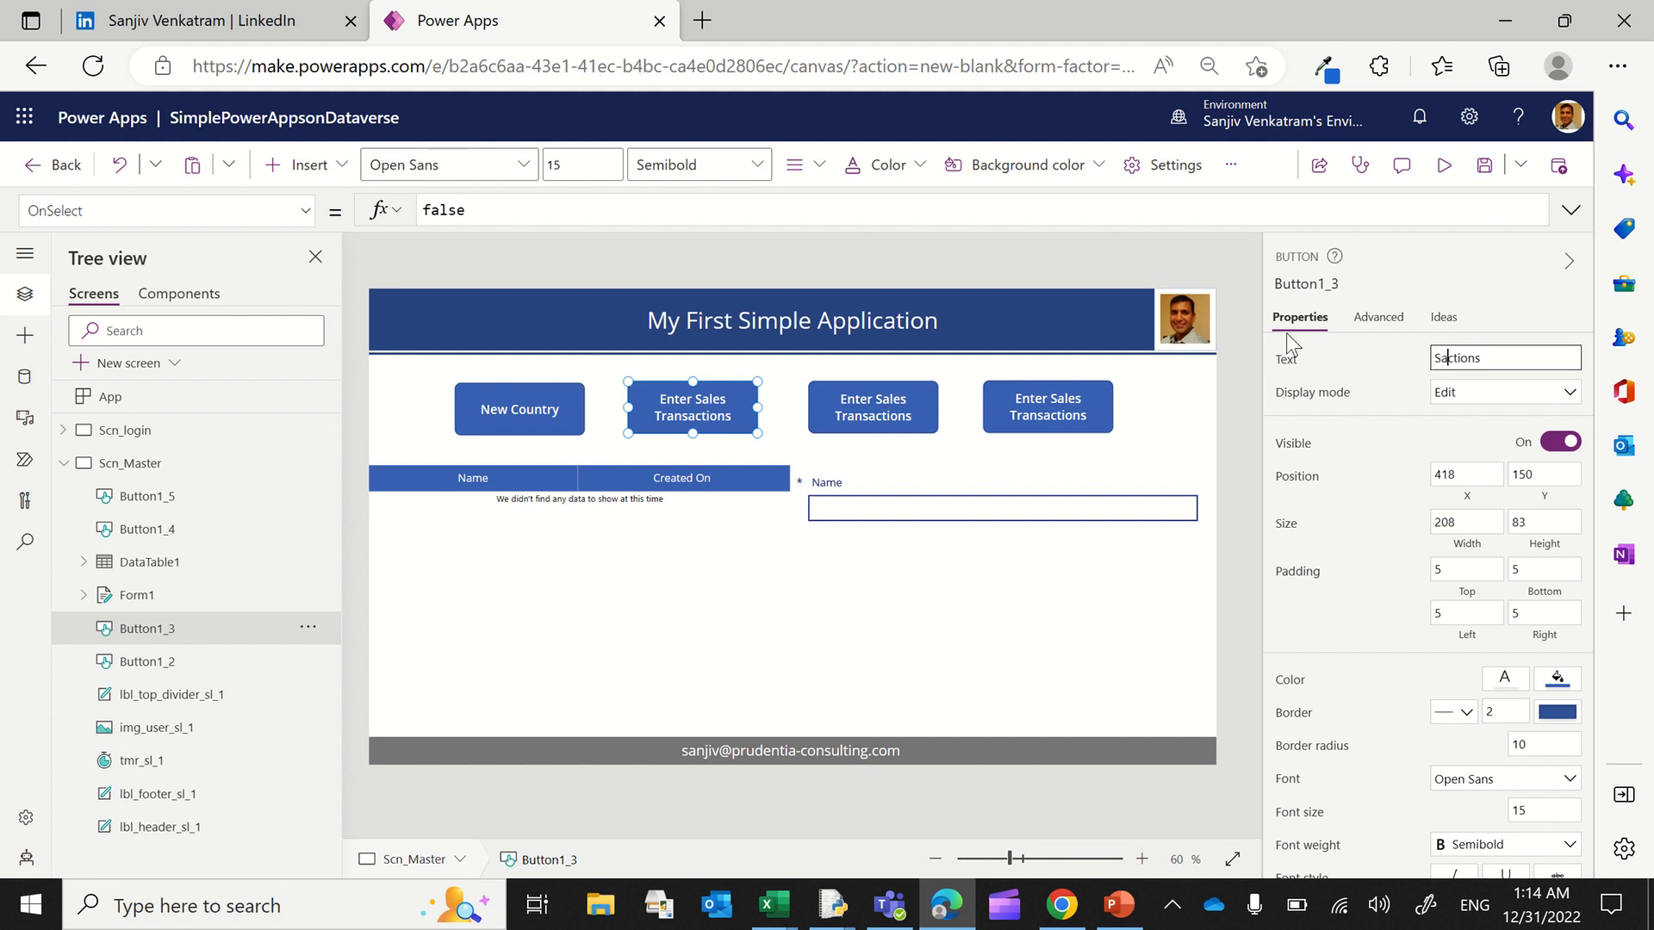
pyautogui.press('BackSpace')
pyautogui.press('BackSpace')
pyautogui.press('BackSpace')
pyautogui.write('ve & View')
pyautogui.press('Delete')
pyautogui.press('Delete')
pyautogui.press('Delete')
pyautogui.press('Delete')
pyautogui.press('Delete')
# Step: Set the Save & View Data button's OnSelect formula to SubmitForm(Form1);ResetForm(Form1);ViewForm(Form1)
pyautogui.click(518, 198)
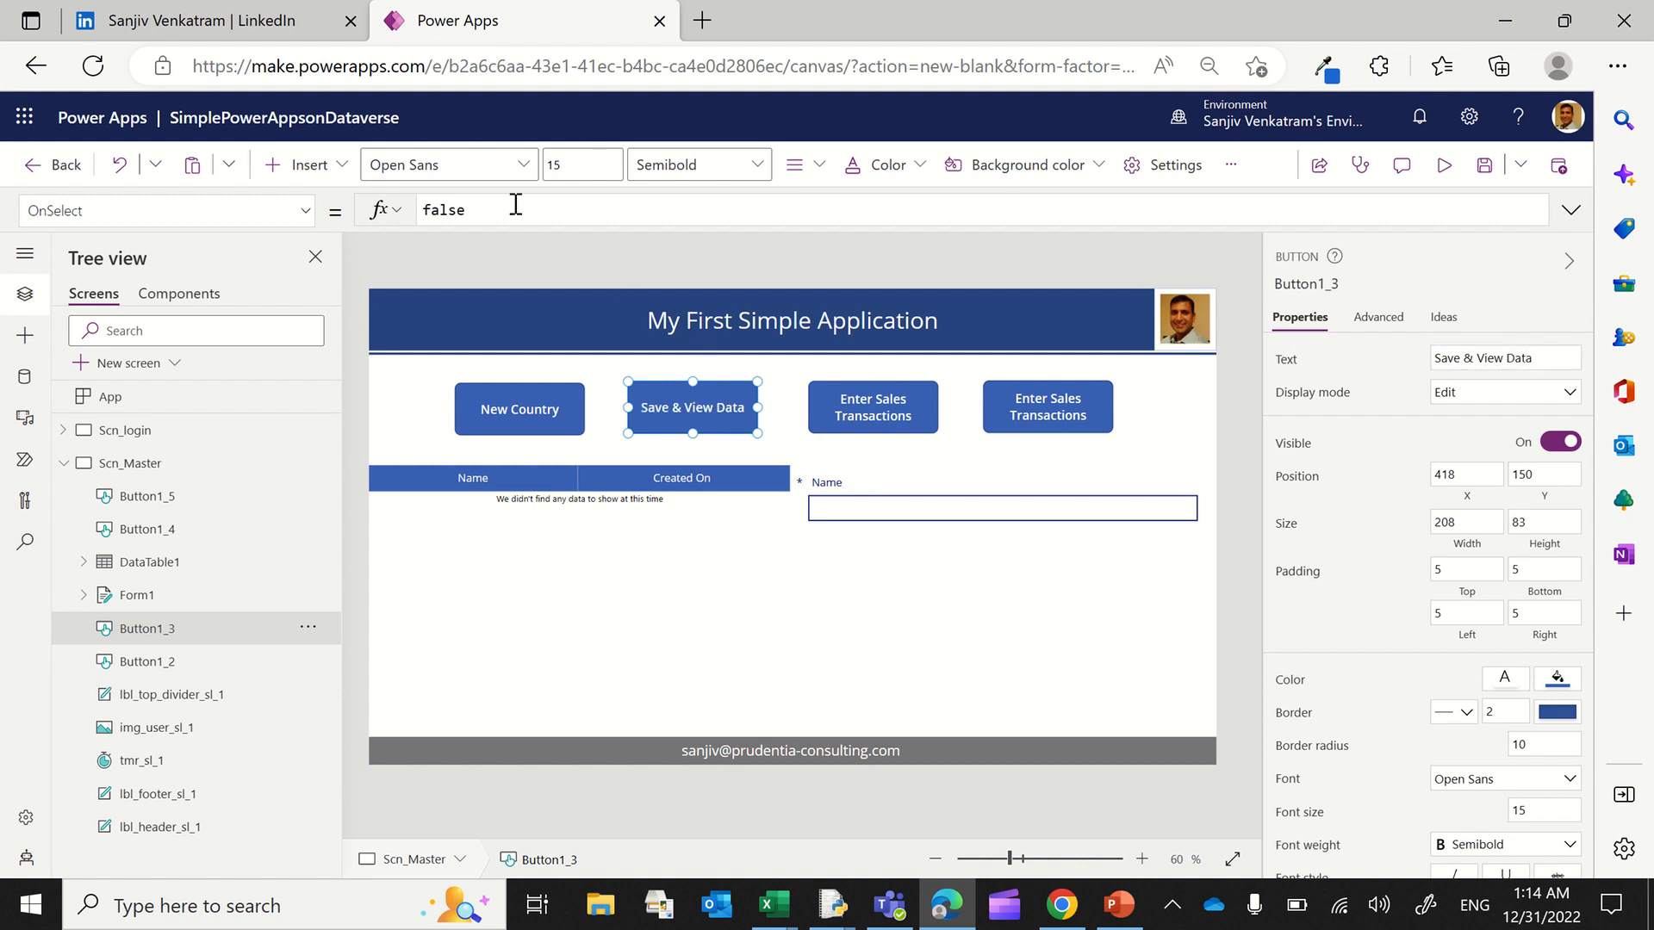
pyautogui.doubleClick(512, 206)
pyautogui.write('Sub')
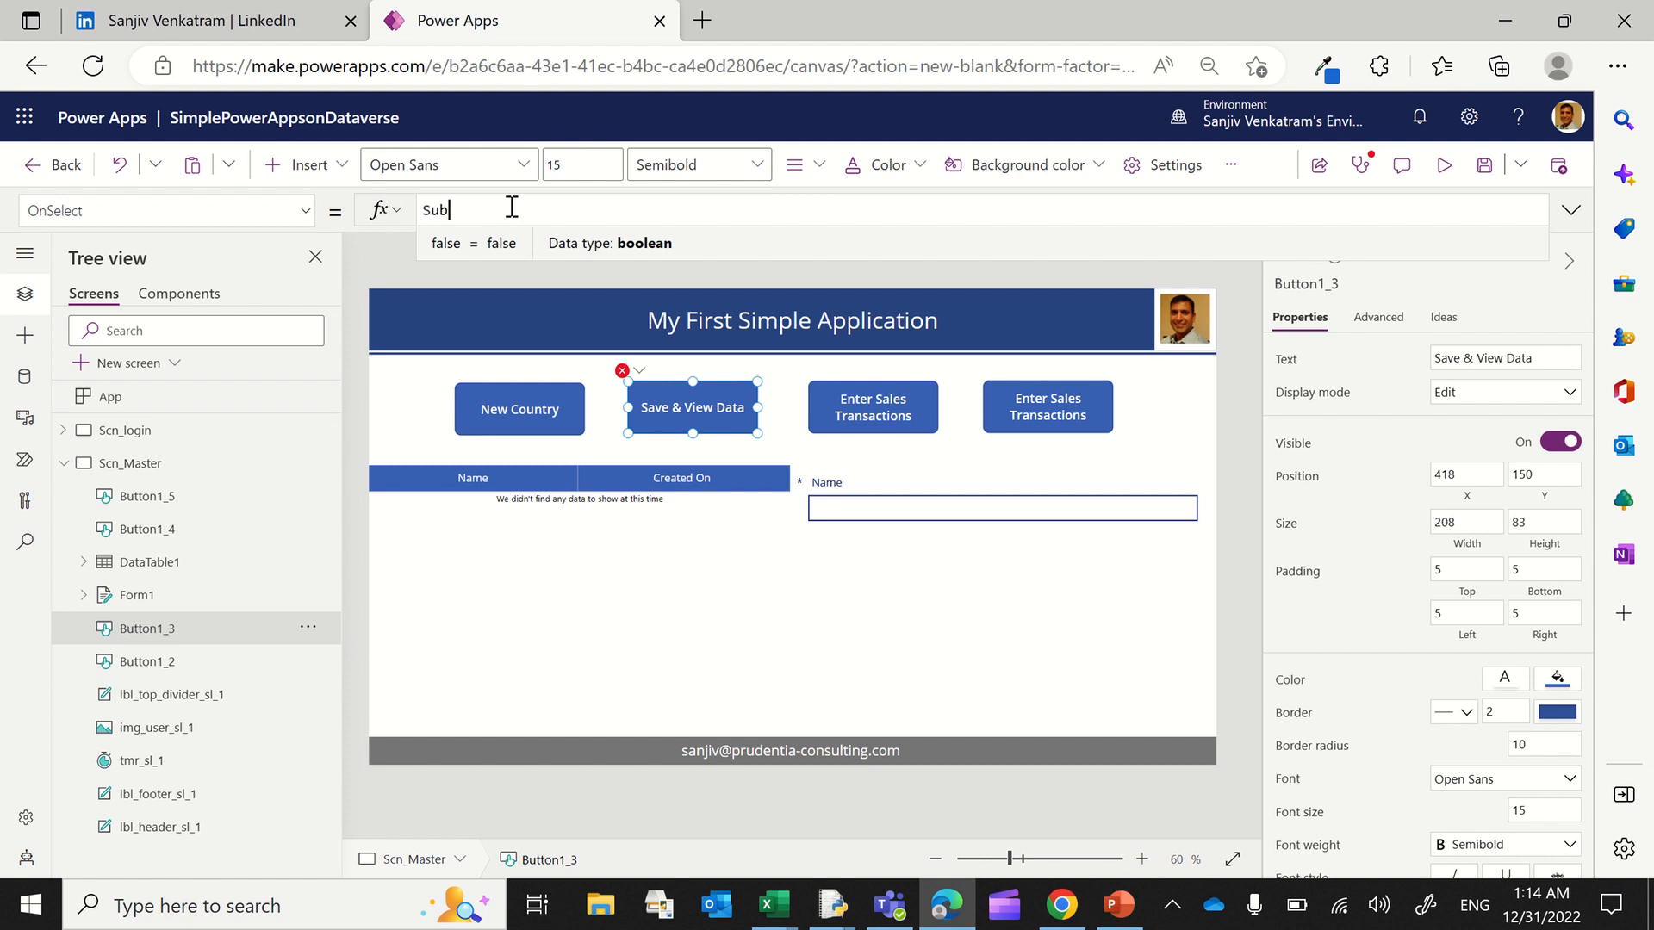
pyautogui.write('mitForm')
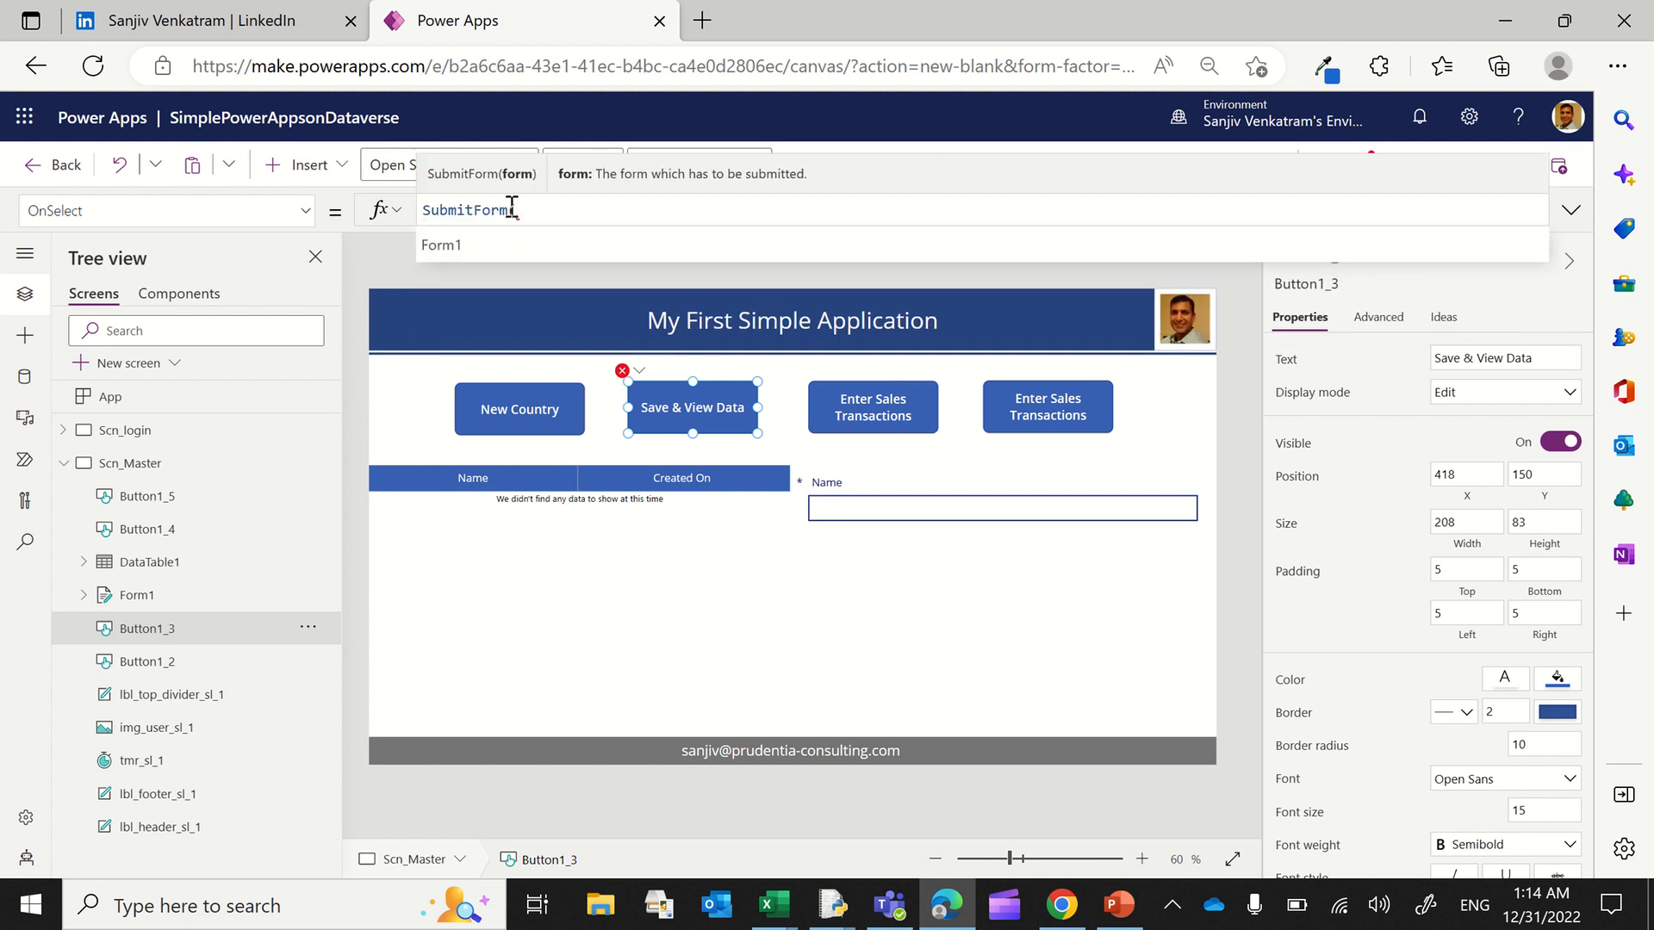
pyautogui.write('(Form1);')
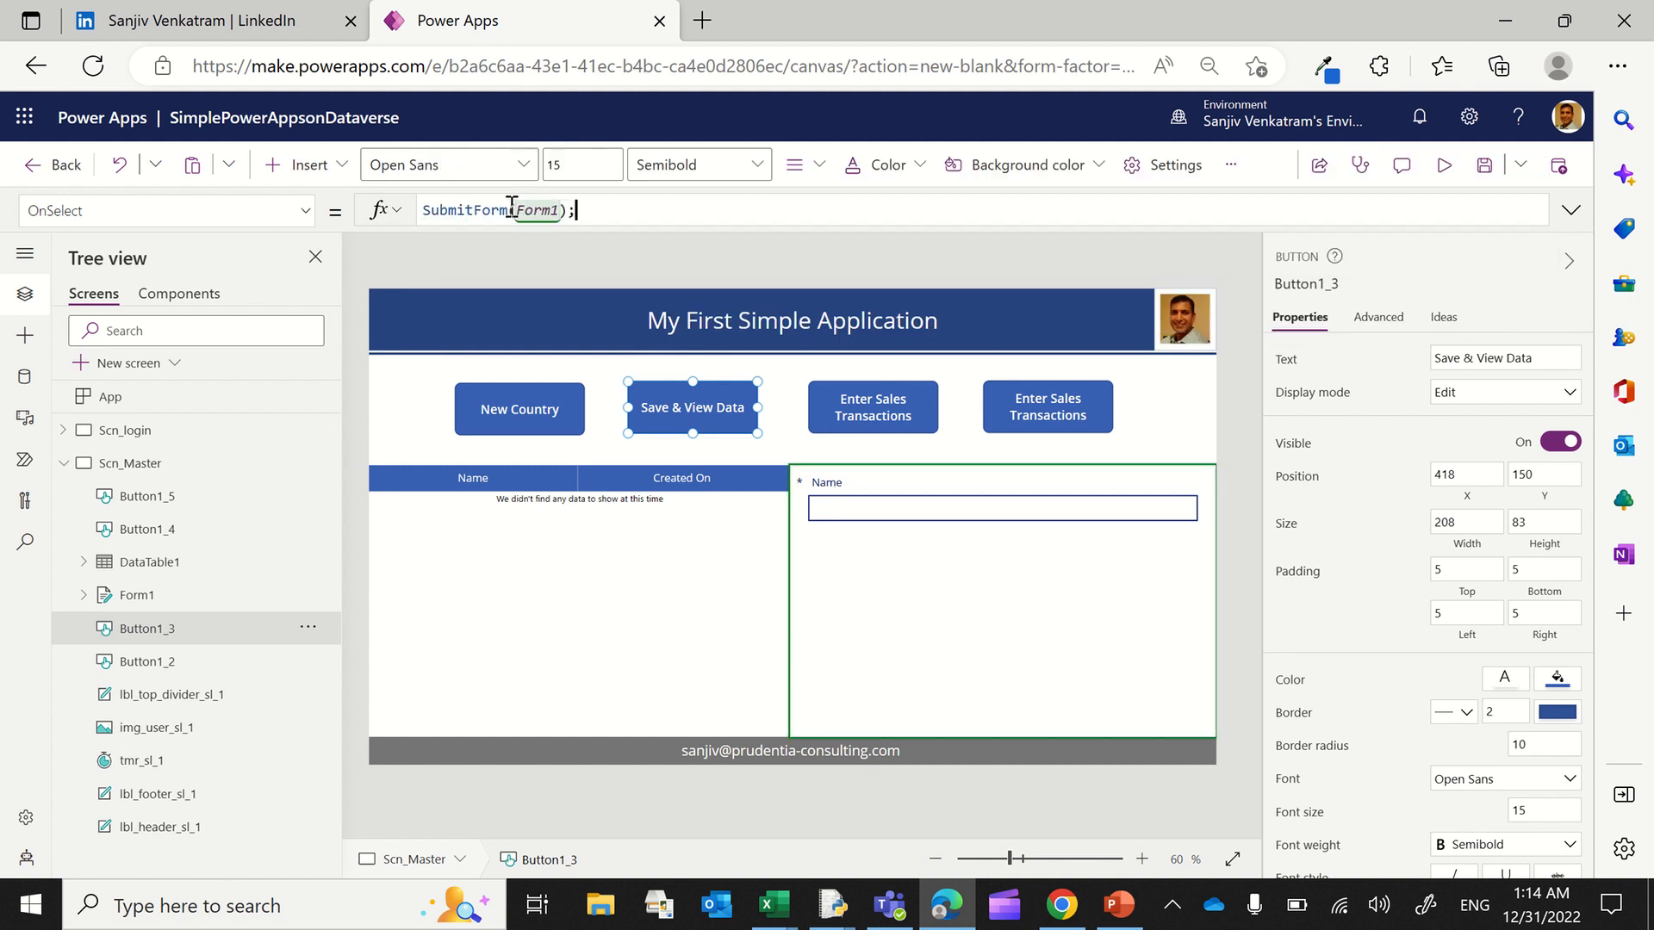
pyautogui.write('reset')
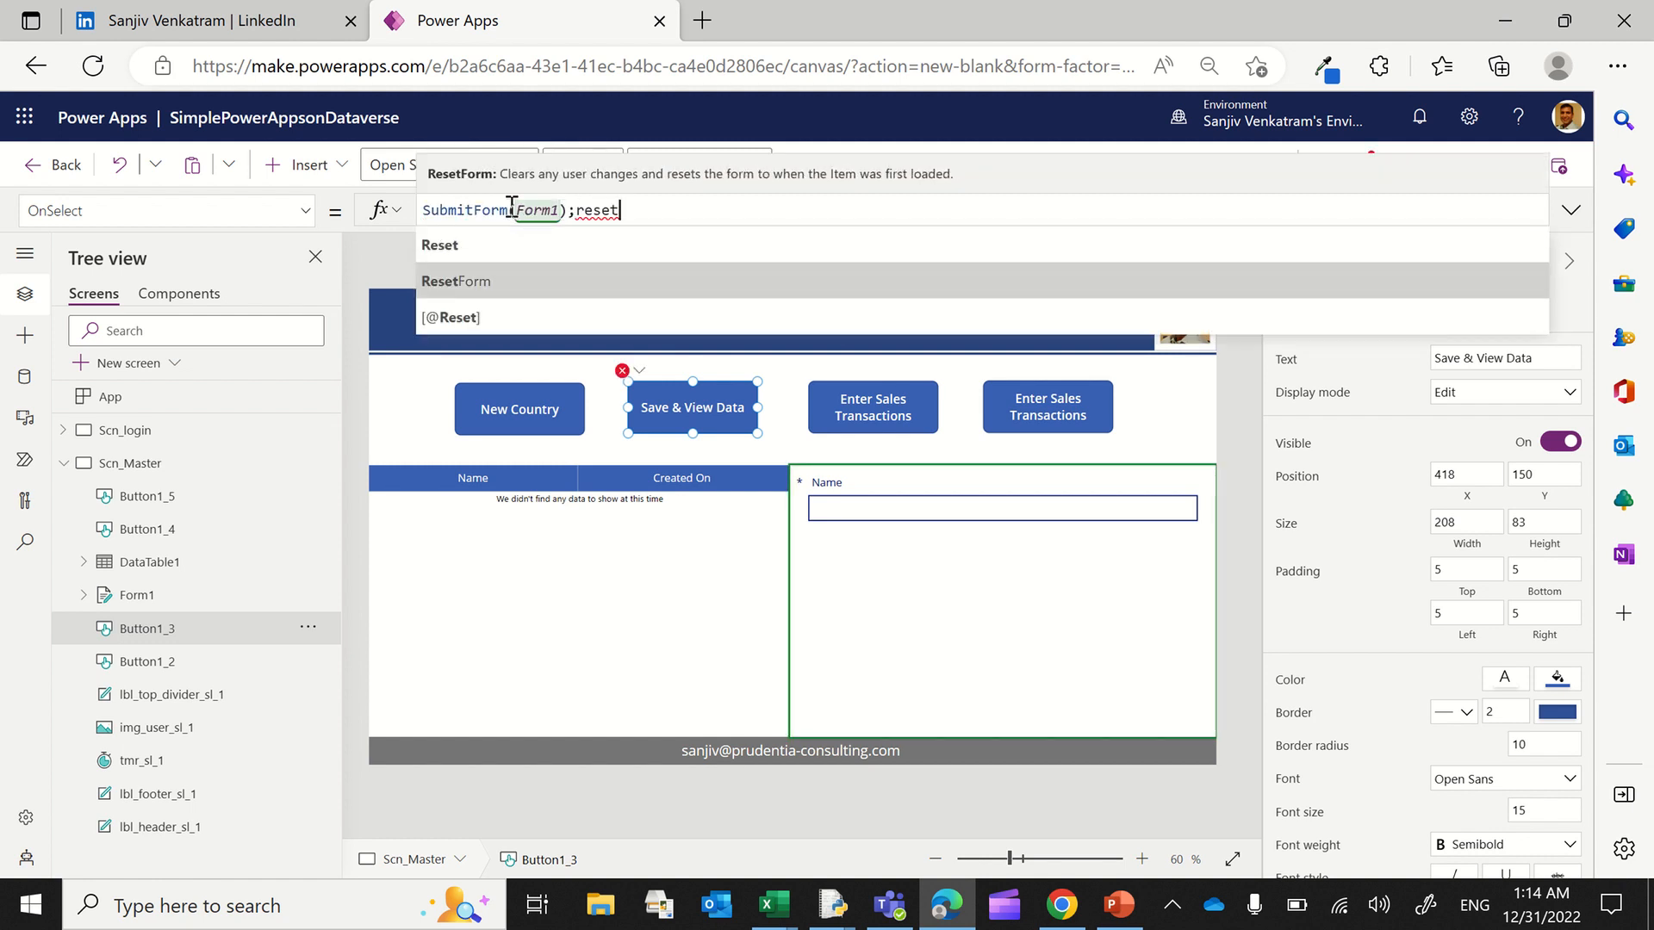
pyautogui.write('Form(form1')
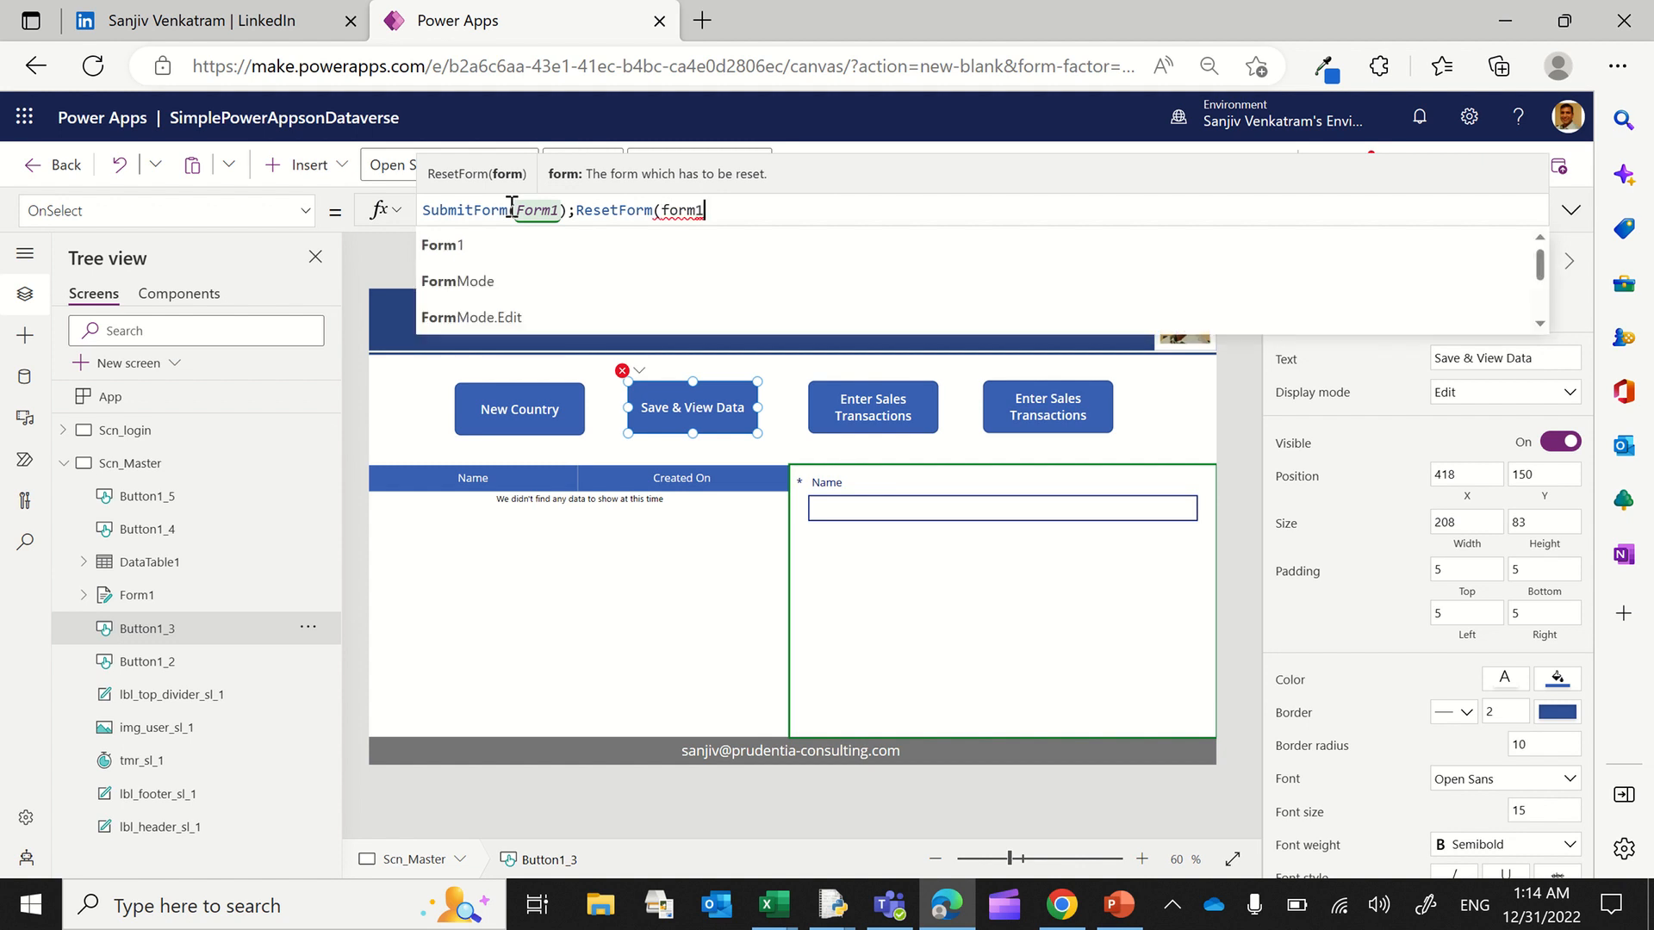
pyautogui.press('Down')
pyautogui.press('Return')
pyautogui.write(');View')
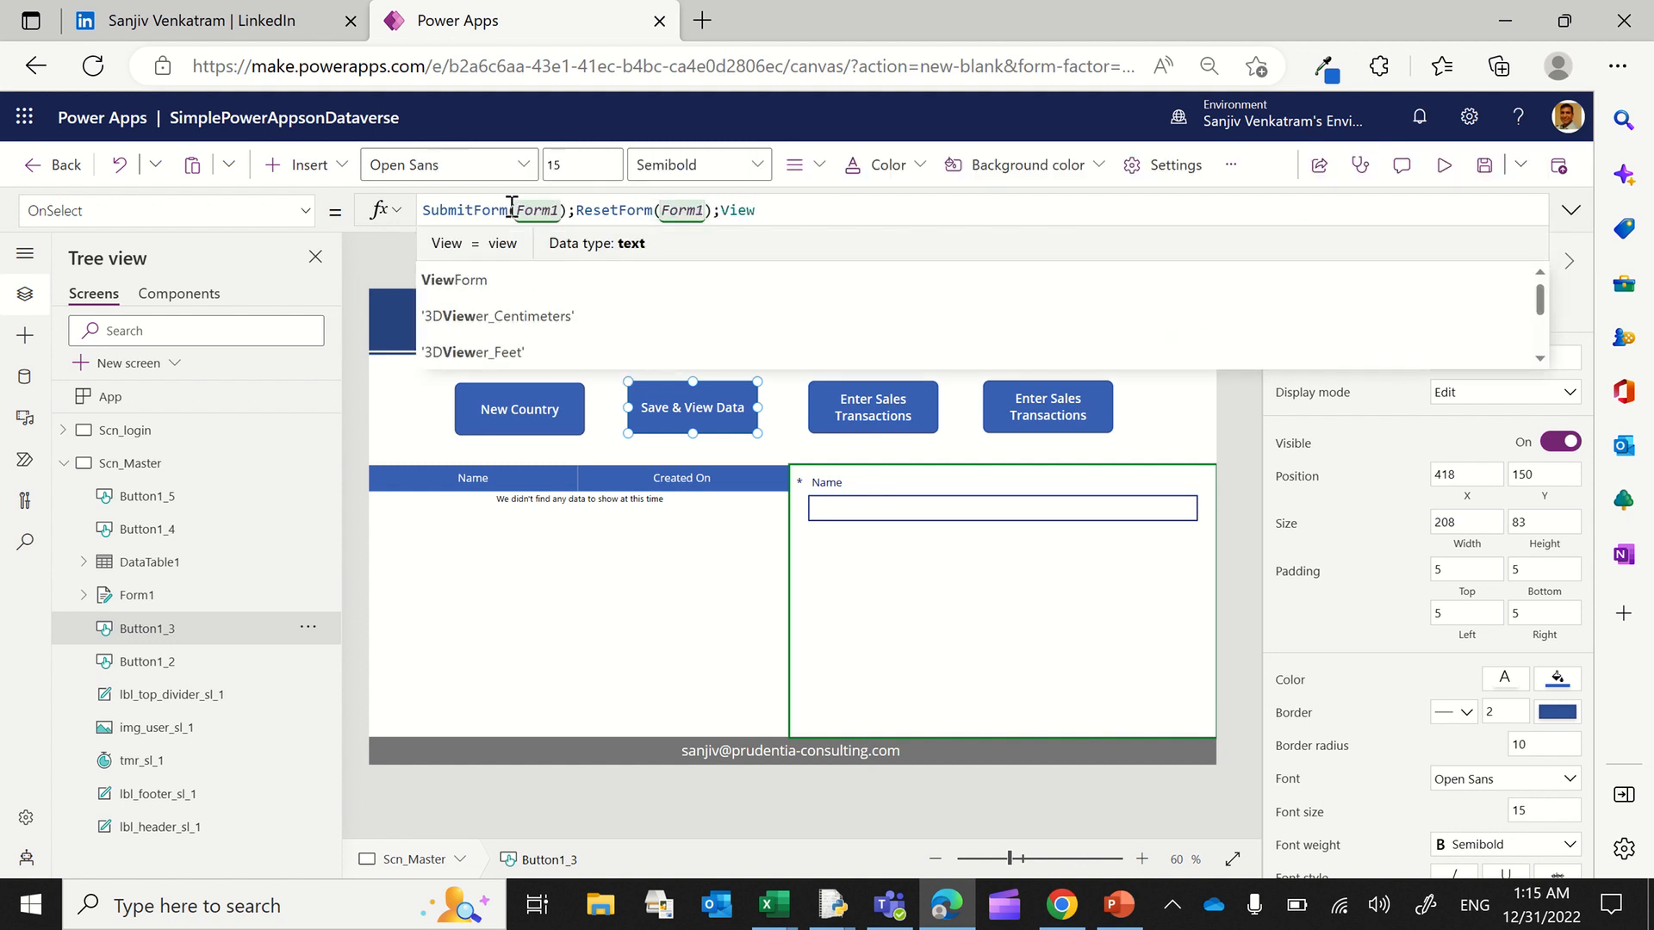
pyautogui.write('Form(')
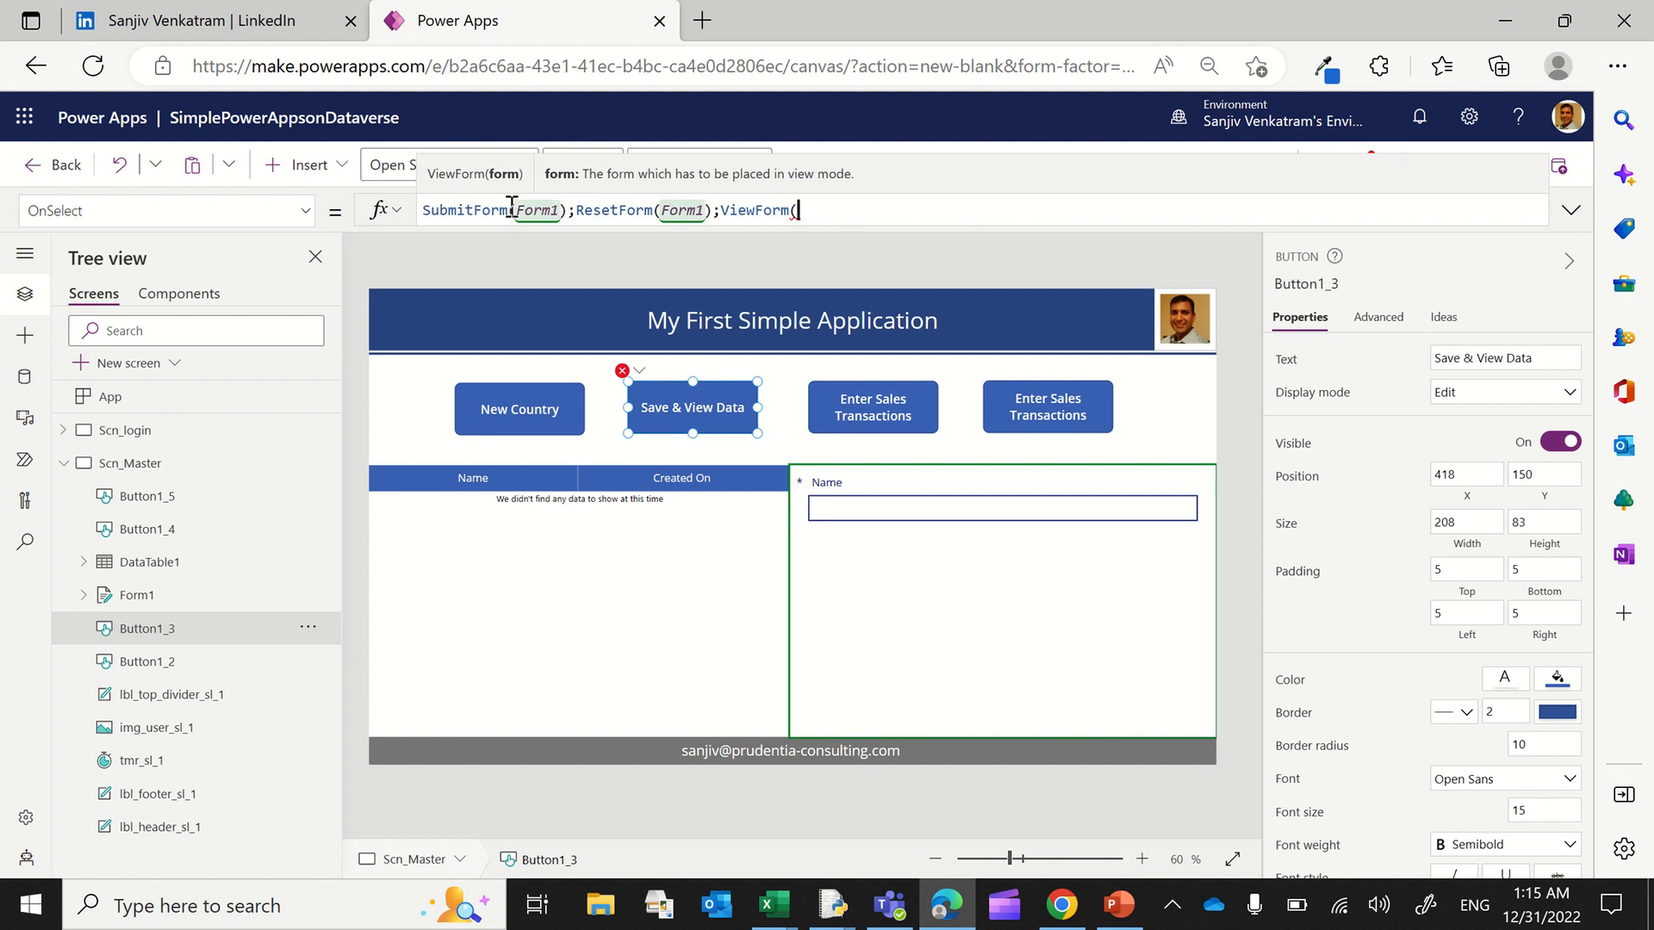
pyautogui.write('form1)')
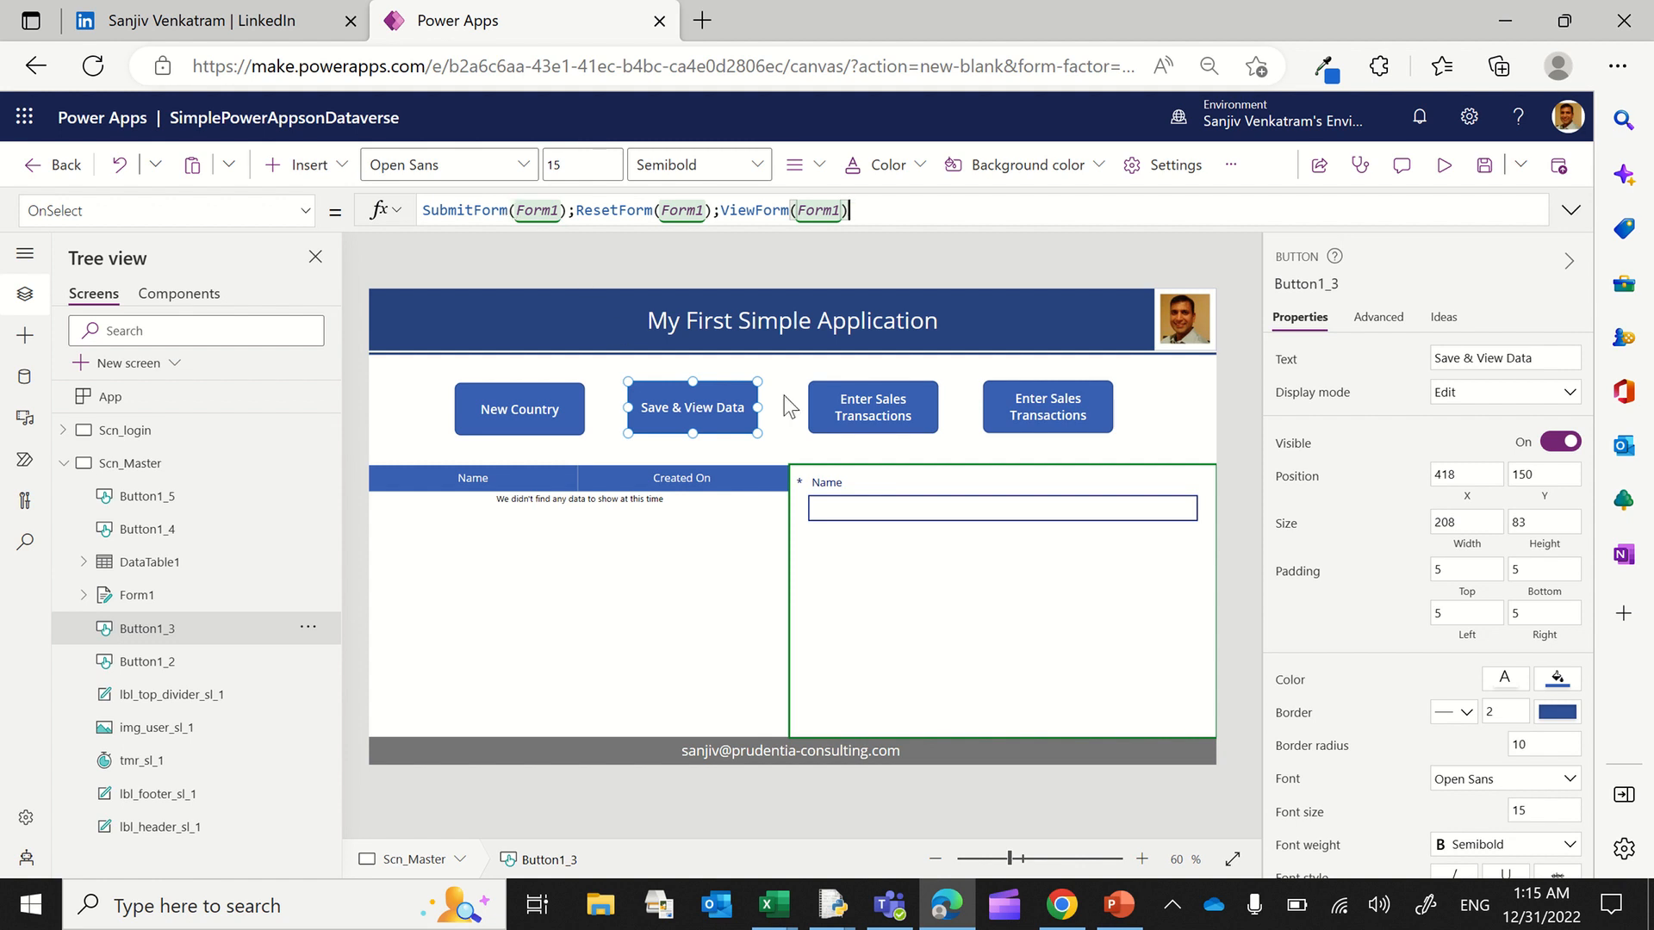
# Step: Change the text of the third button in the row to Edit Data
pyautogui.click(848, 406)
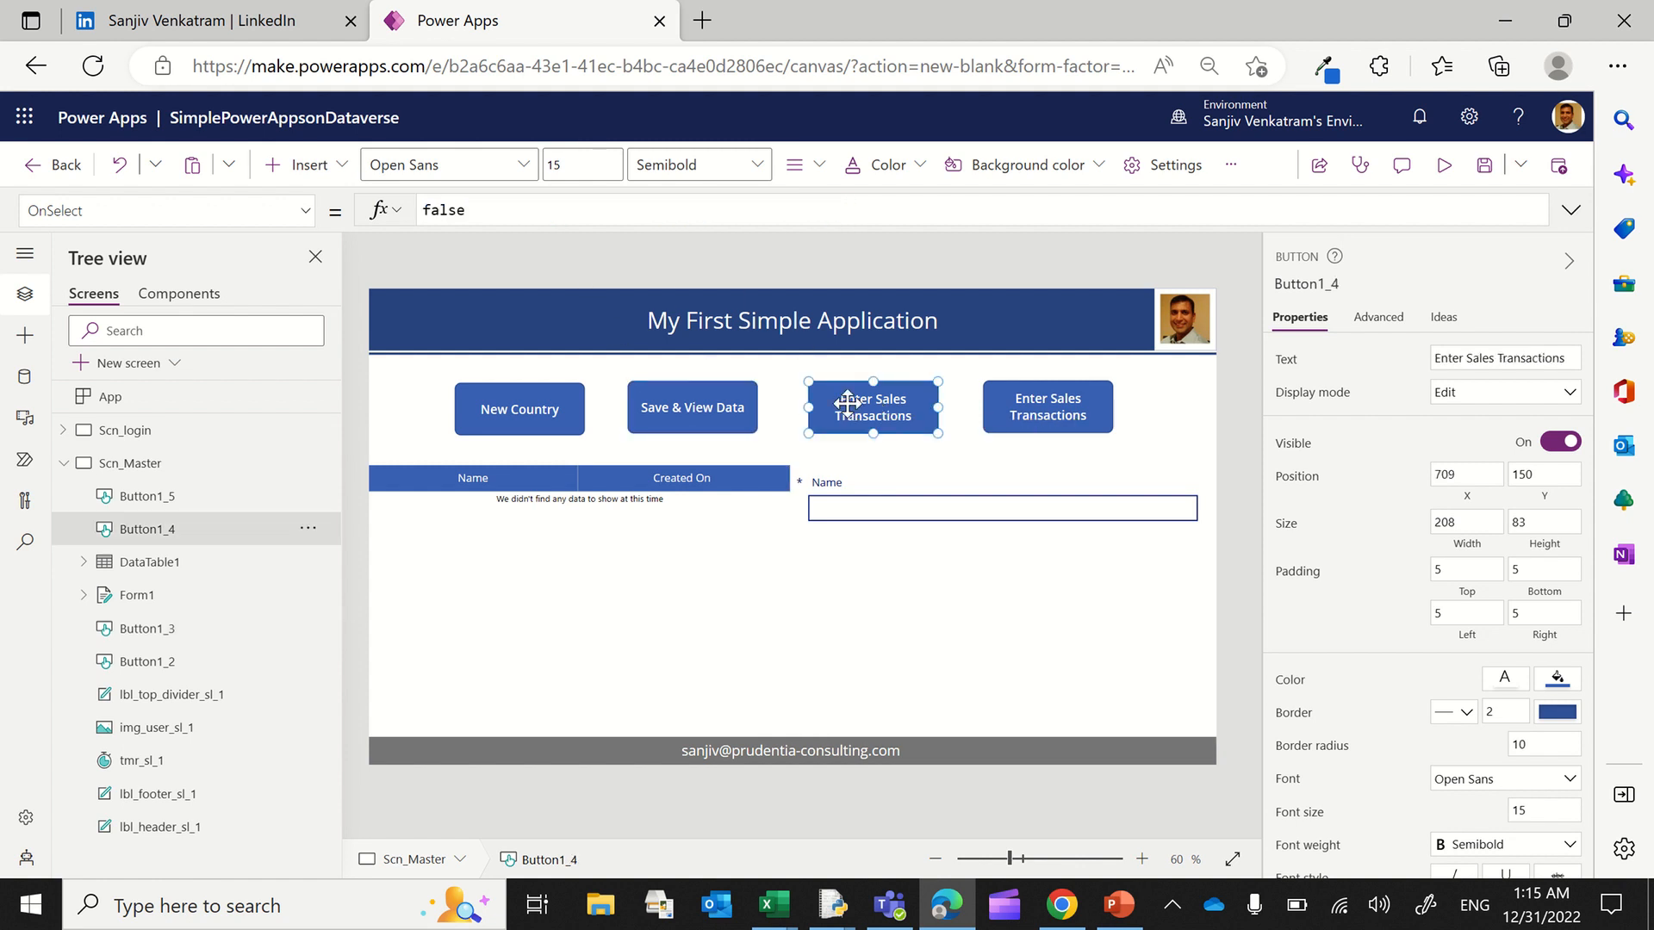
pyautogui.tripleClick(1577, 363)
pyautogui.write('Edit')
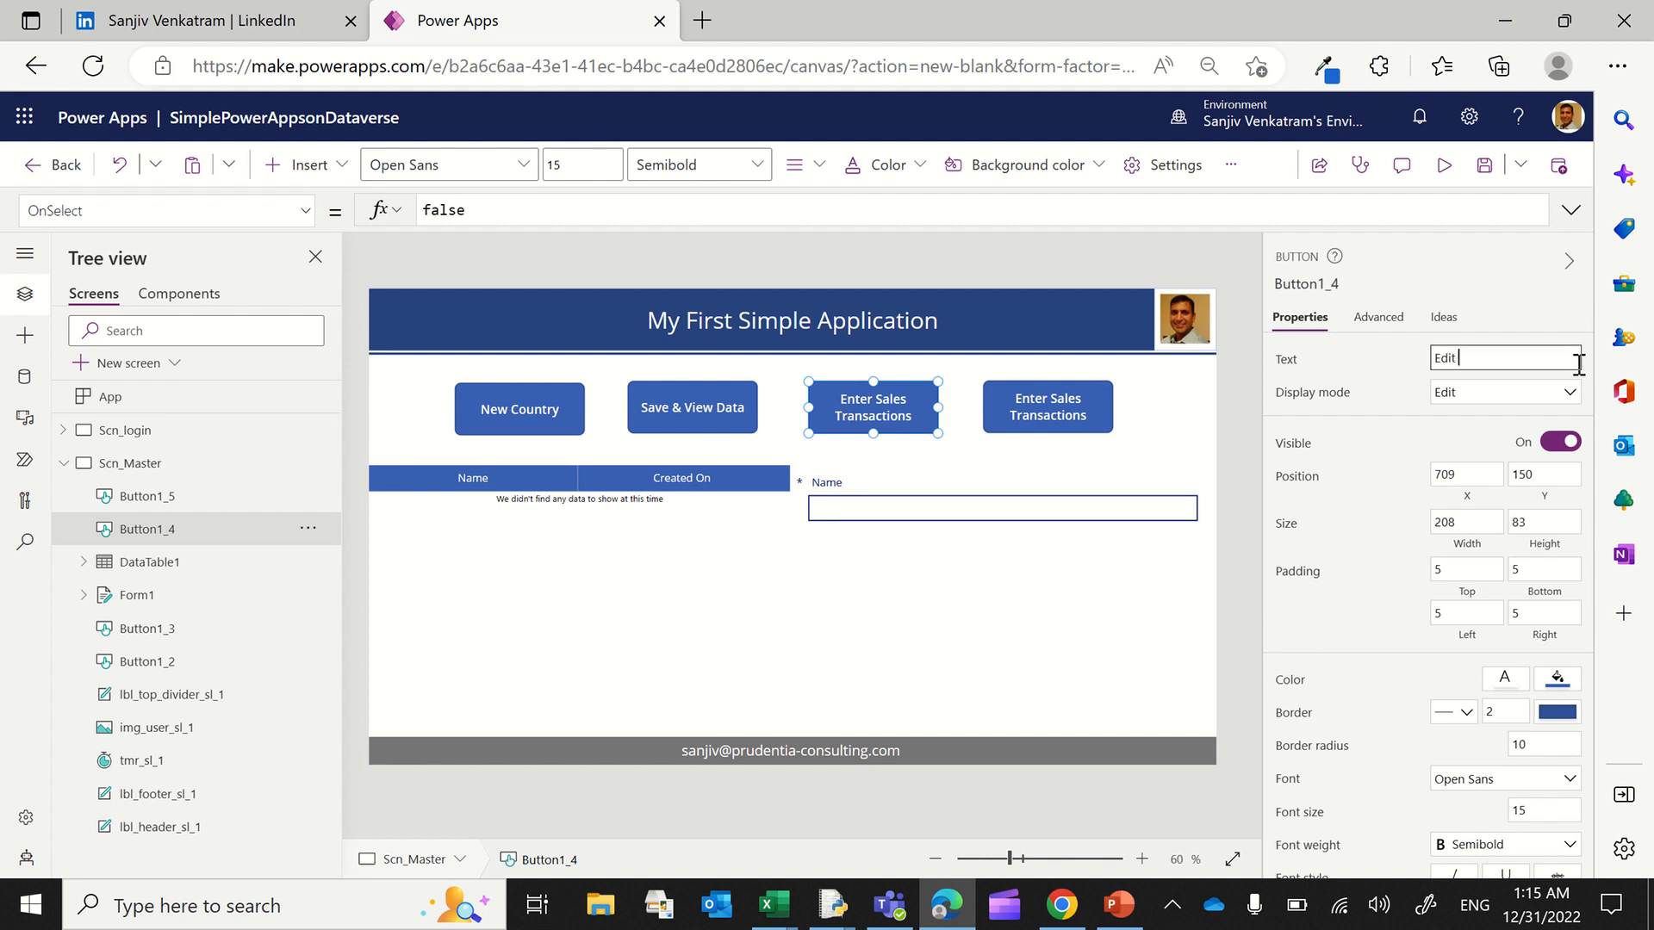
pyautogui.write(' Data')
# Step: Set the Edit Data button's OnSelect formula to EditForm(Form1)
pyautogui.tripleClick(545, 202)
pyautogui.write('EditForm(')
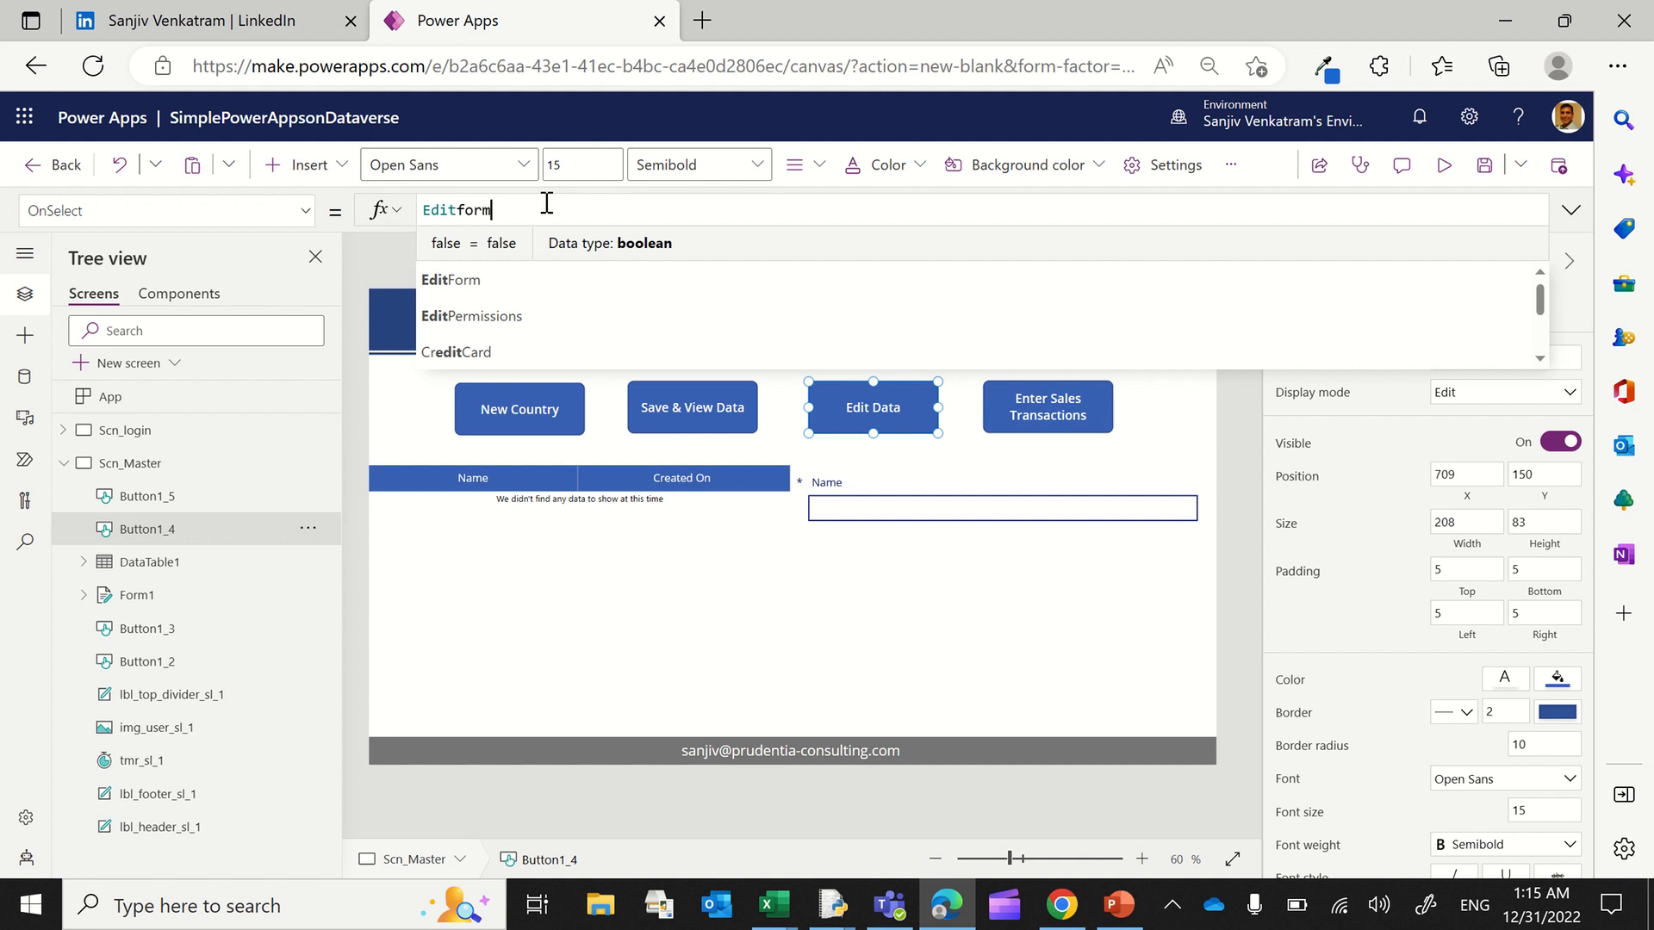
pyautogui.write('Form')
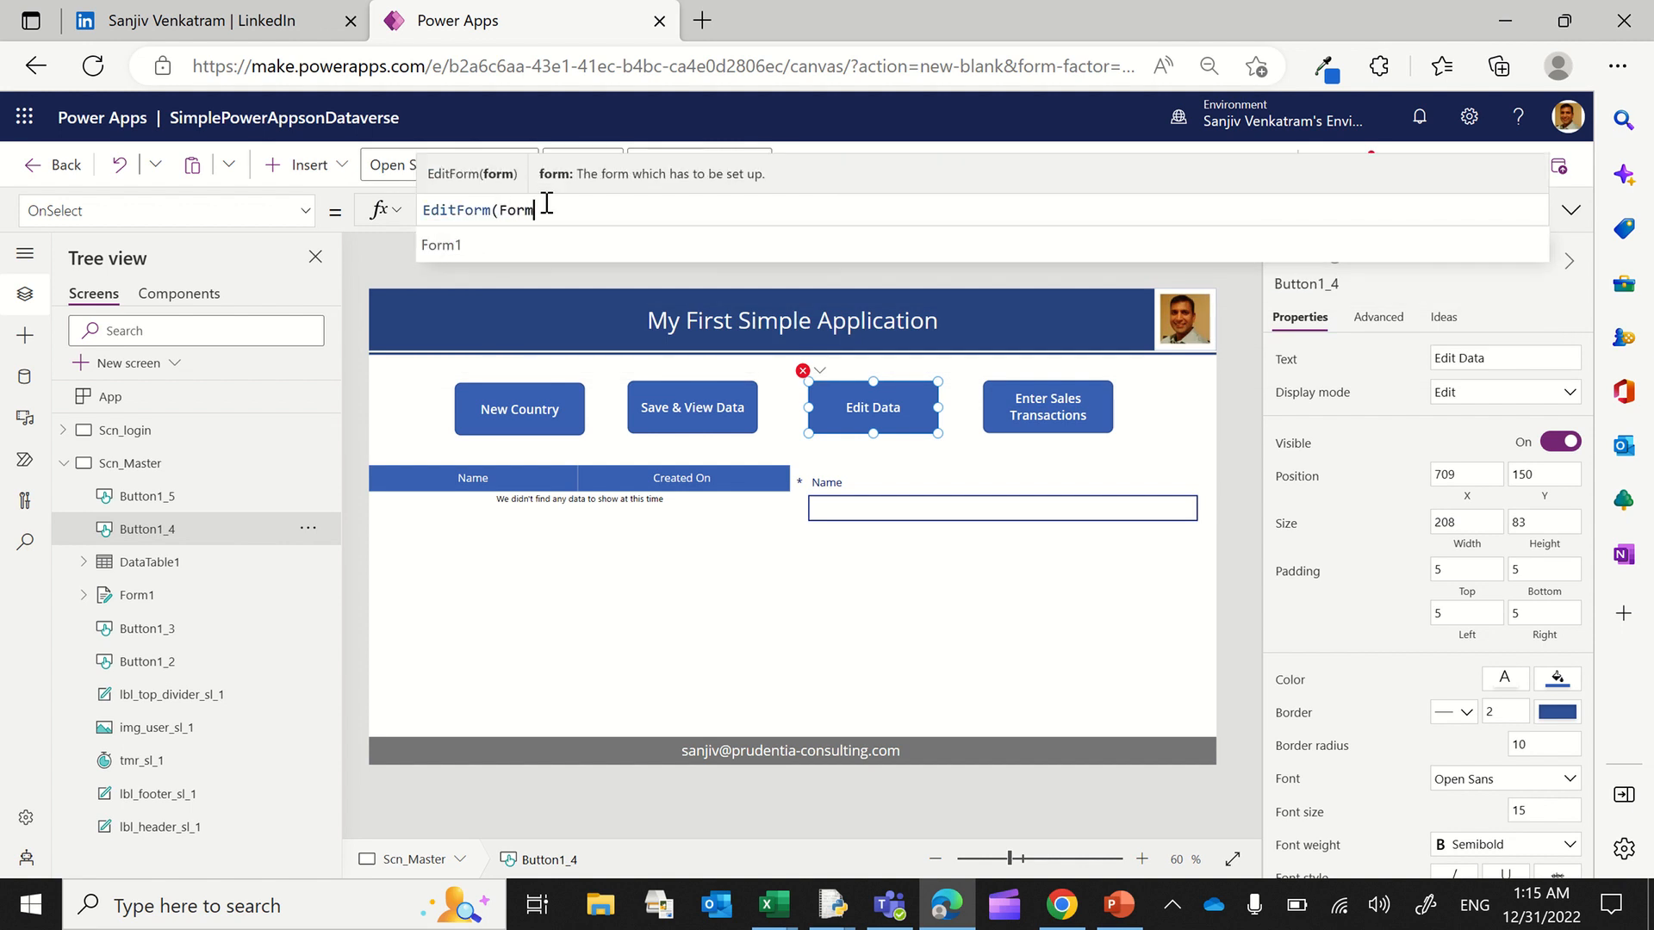
pyautogui.write('1')
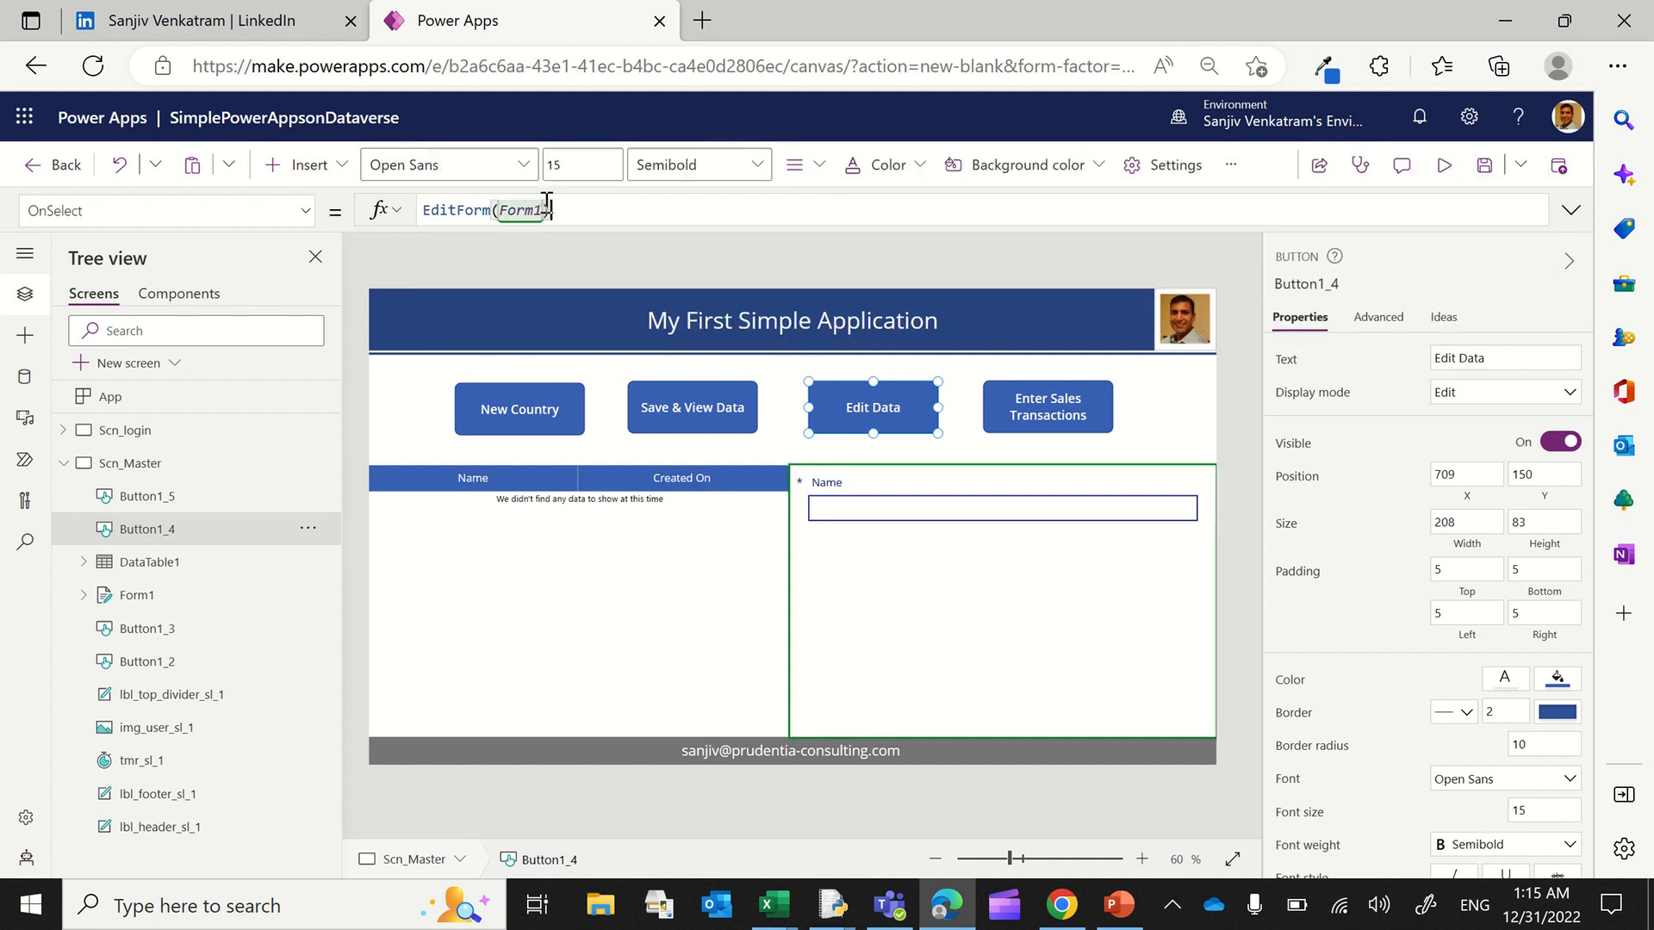
pyautogui.write(')')
# Step: Set the Enter Sales Transactions button's OnSelect formula to Remove(MasterCountries,DataTable1.Selected)
pyautogui.click(1023, 418)
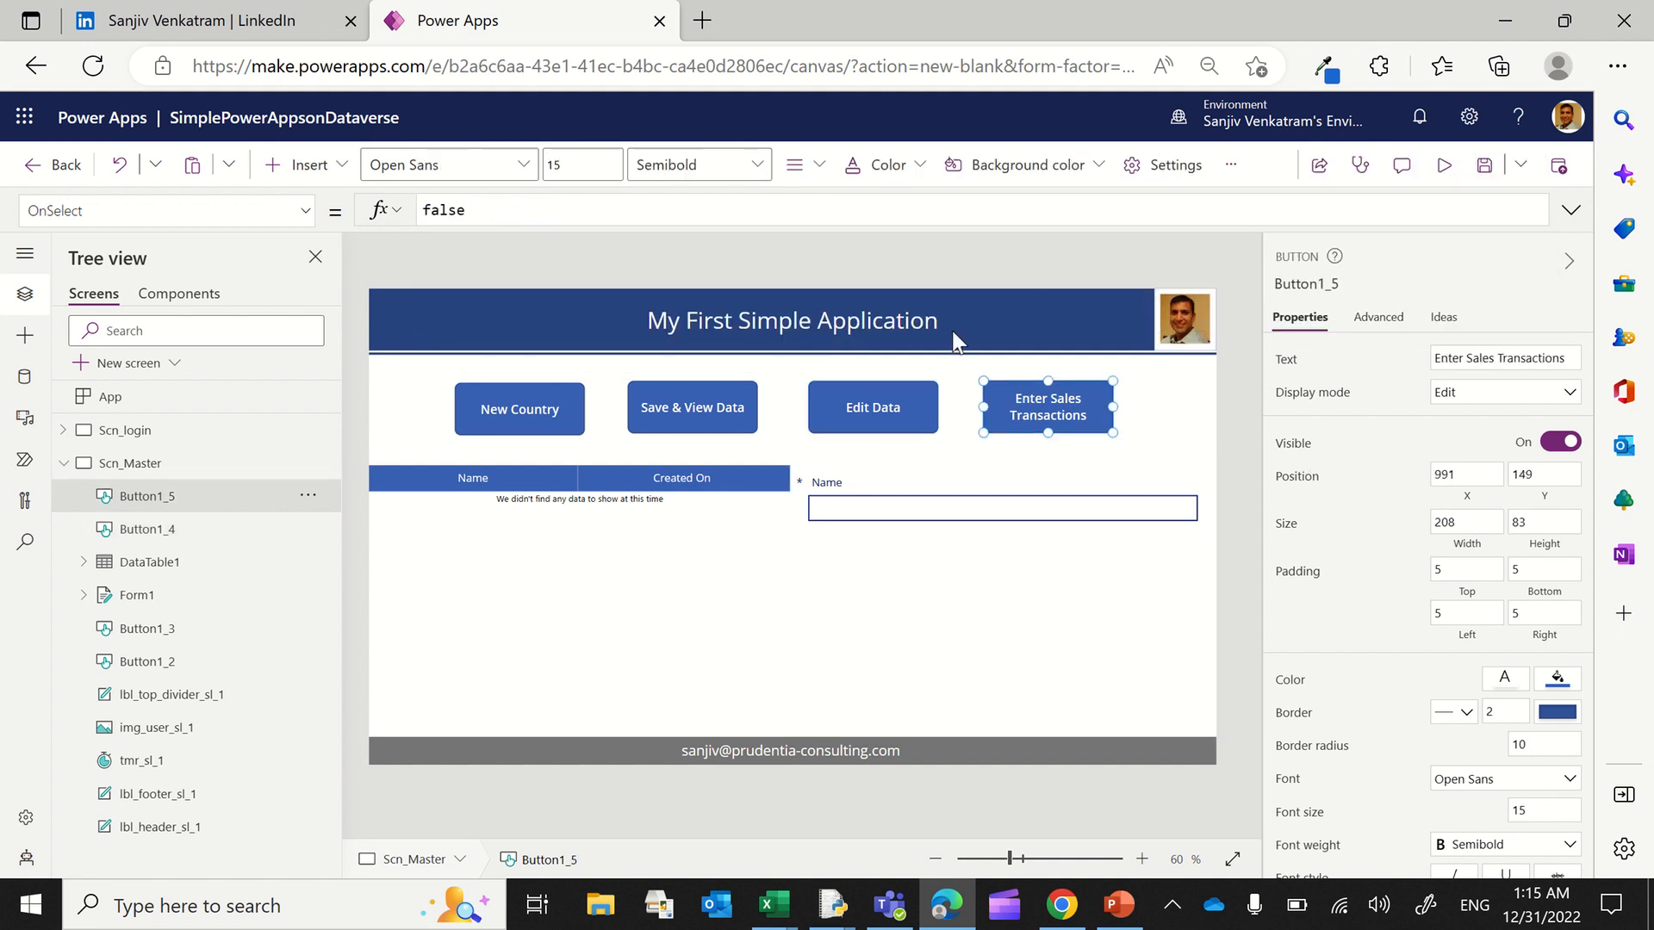
pyautogui.doubleClick(495, 213)
pyautogui.write('Remove(')
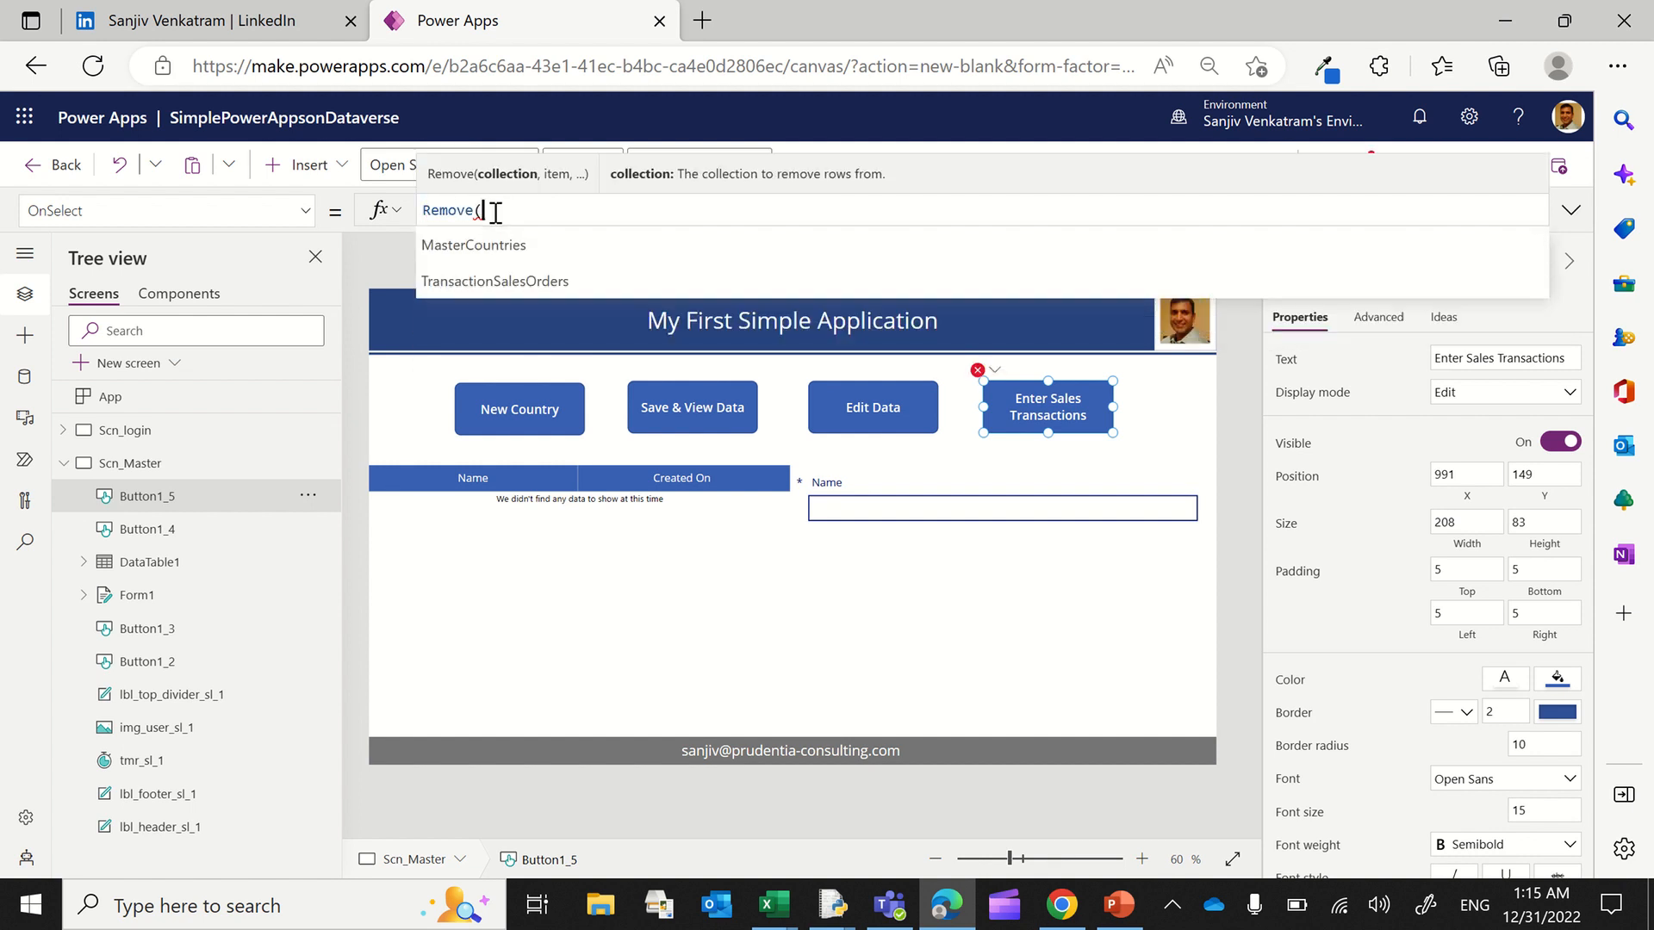
pyautogui.press('Down')
pyautogui.press('Down')
pyautogui.press('Up')
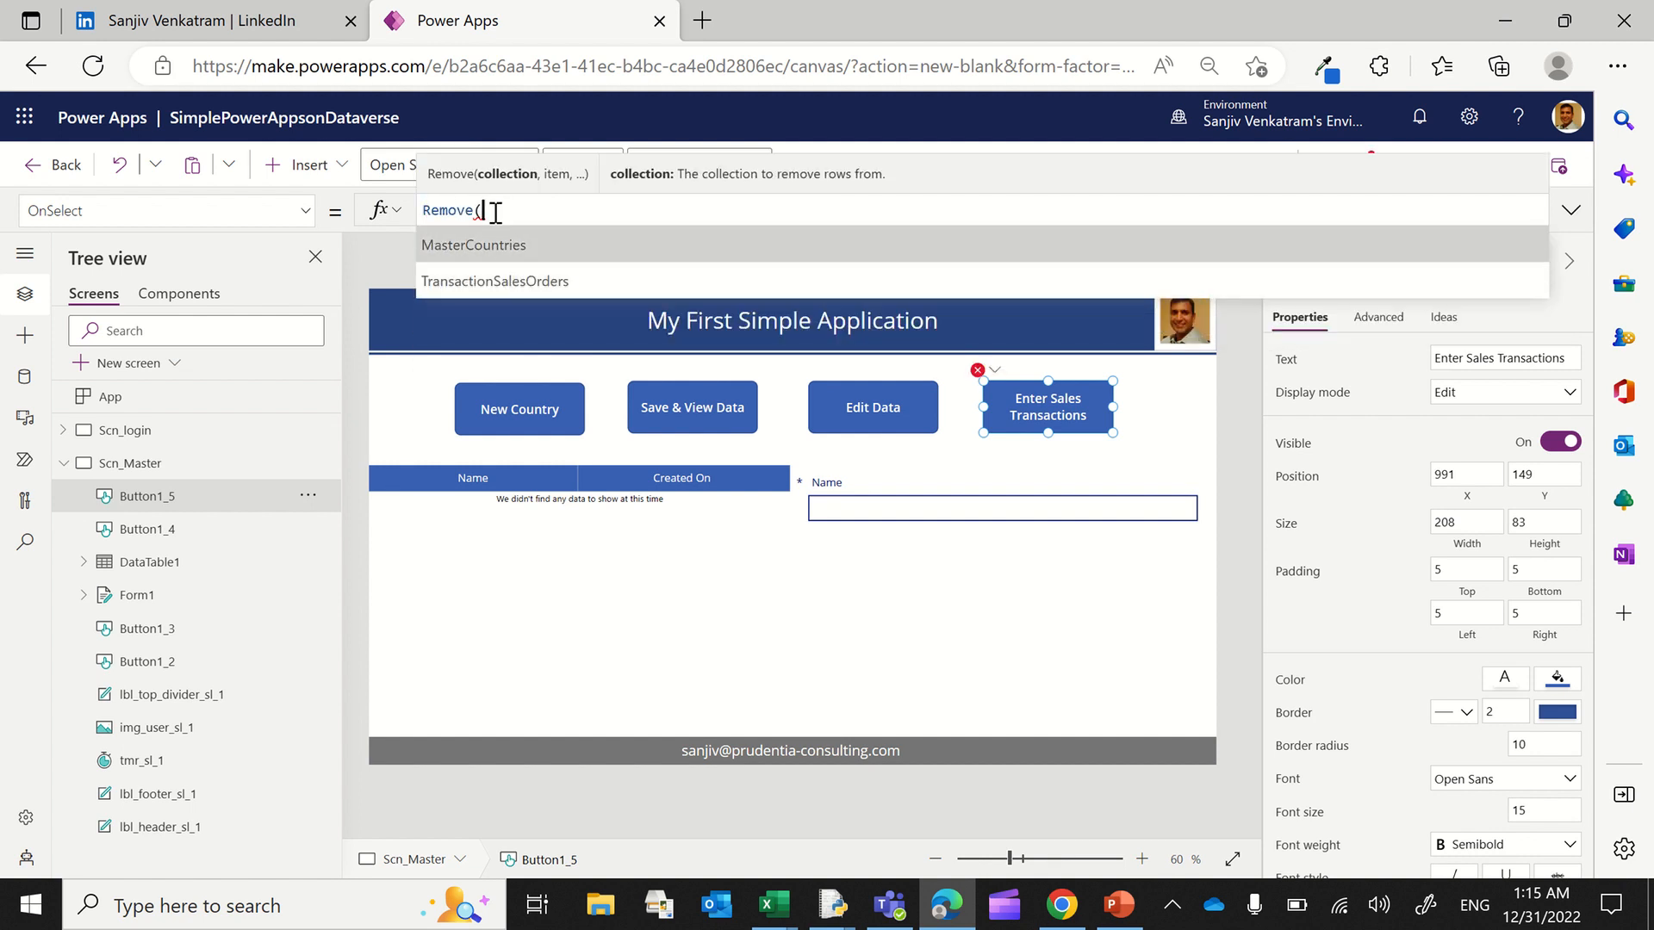
pyautogui.press('Tab')
pyautogui.write(',Dat')
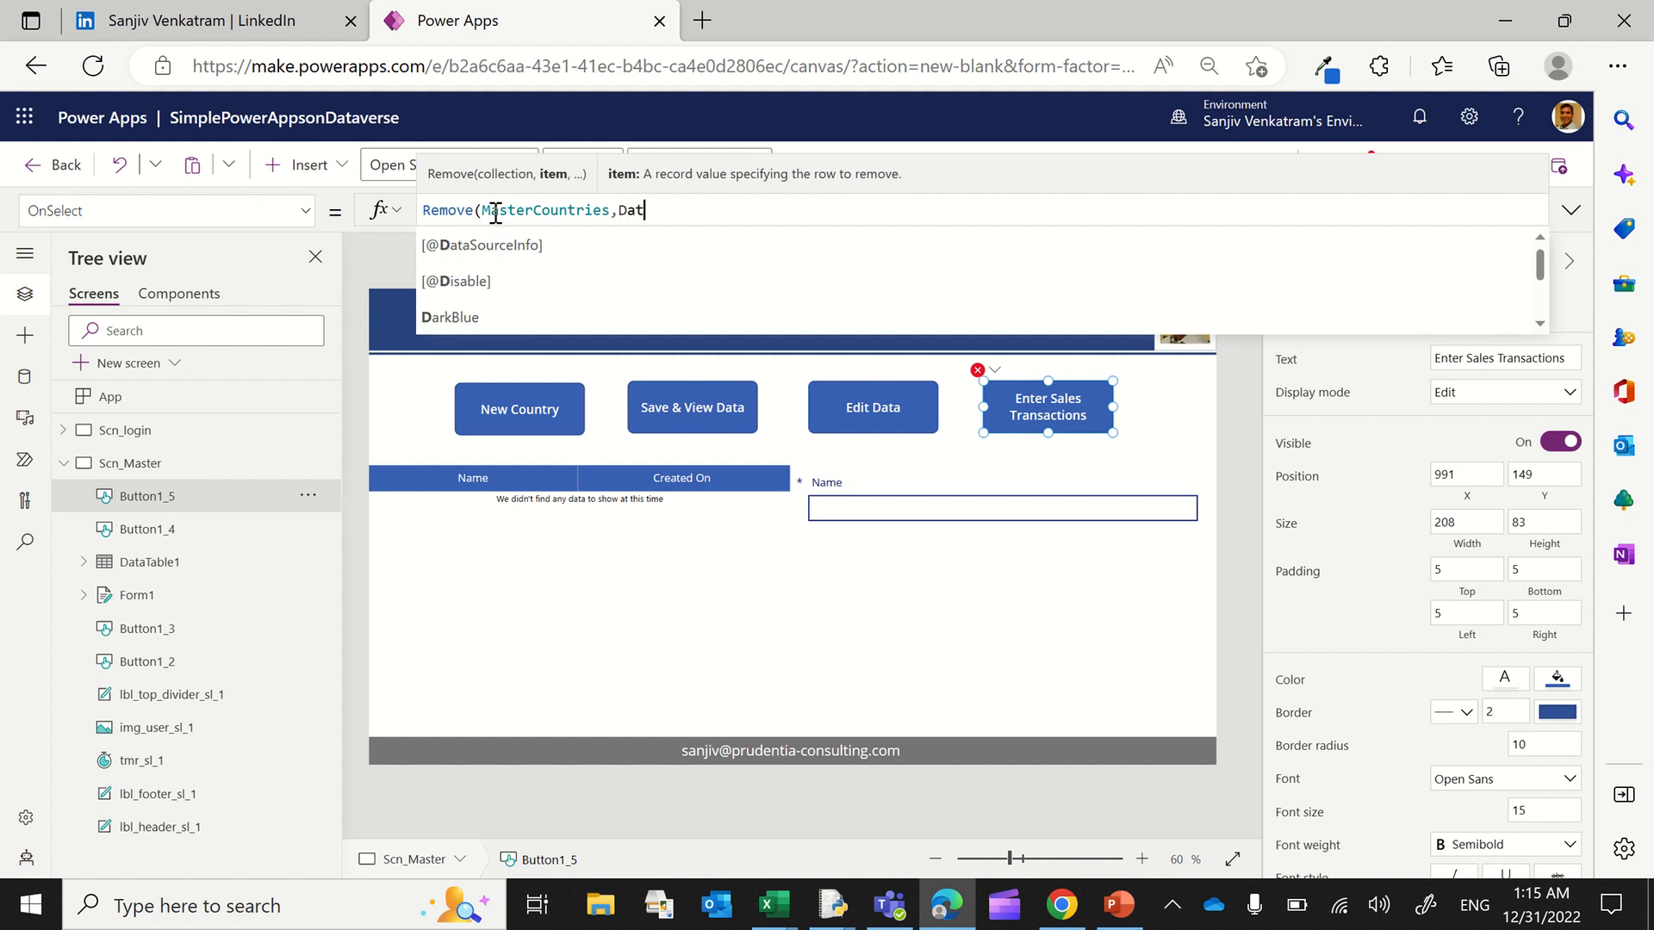
pyautogui.write('aTa')
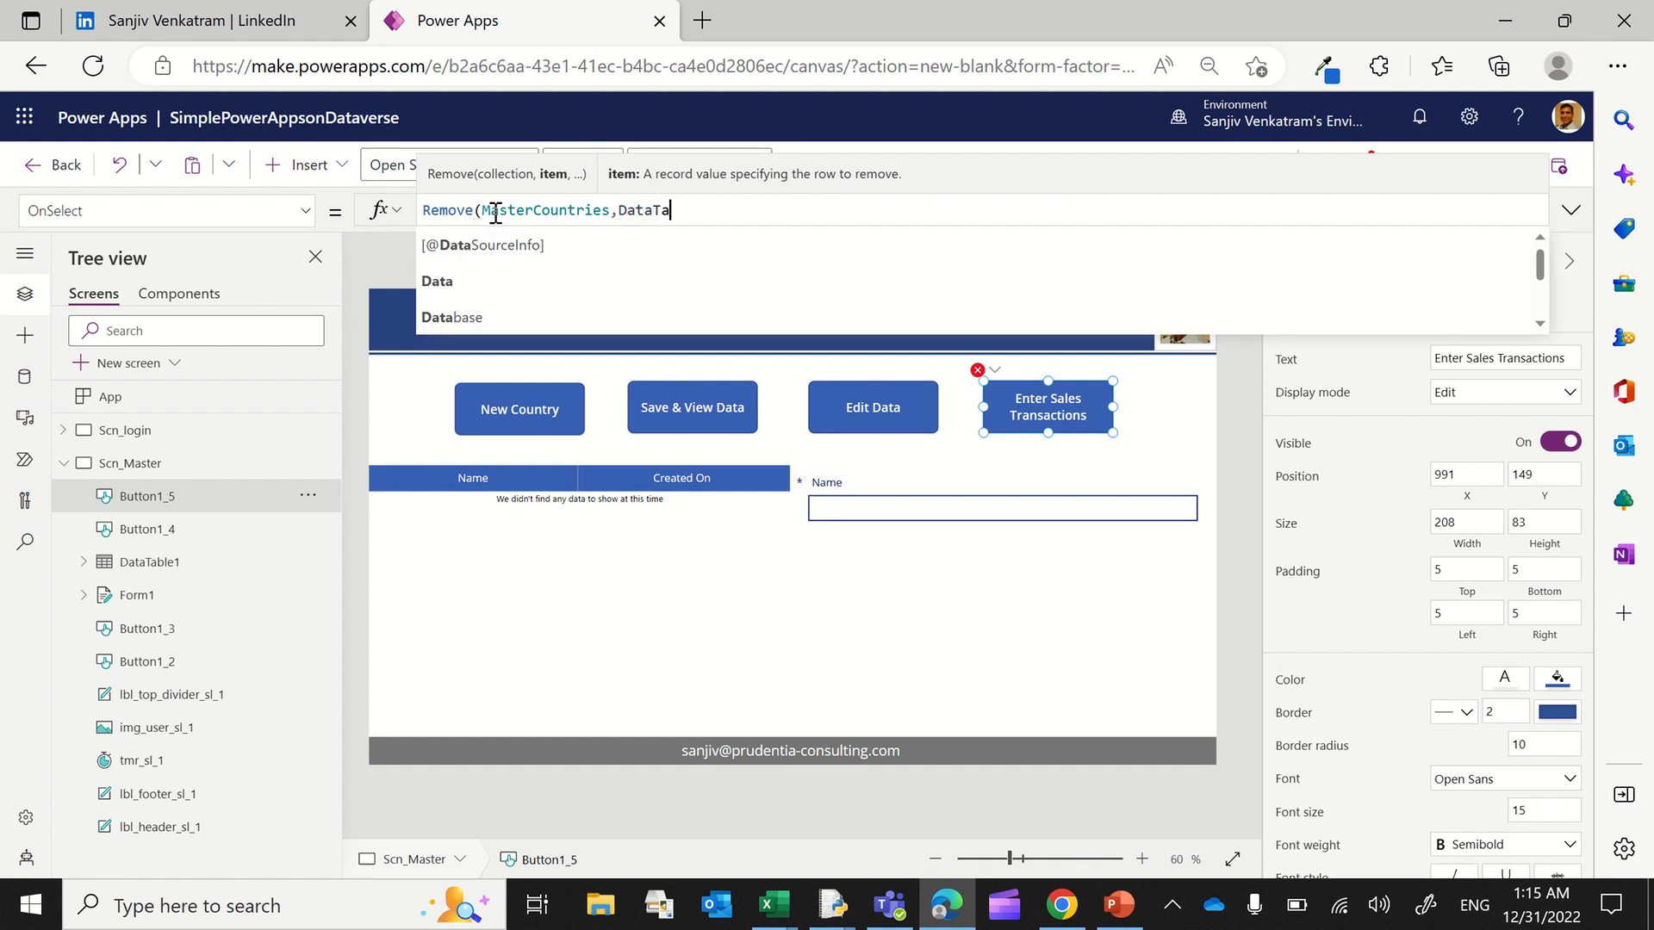
pyautogui.press('Tab')
pyautogui.write('.Sele')
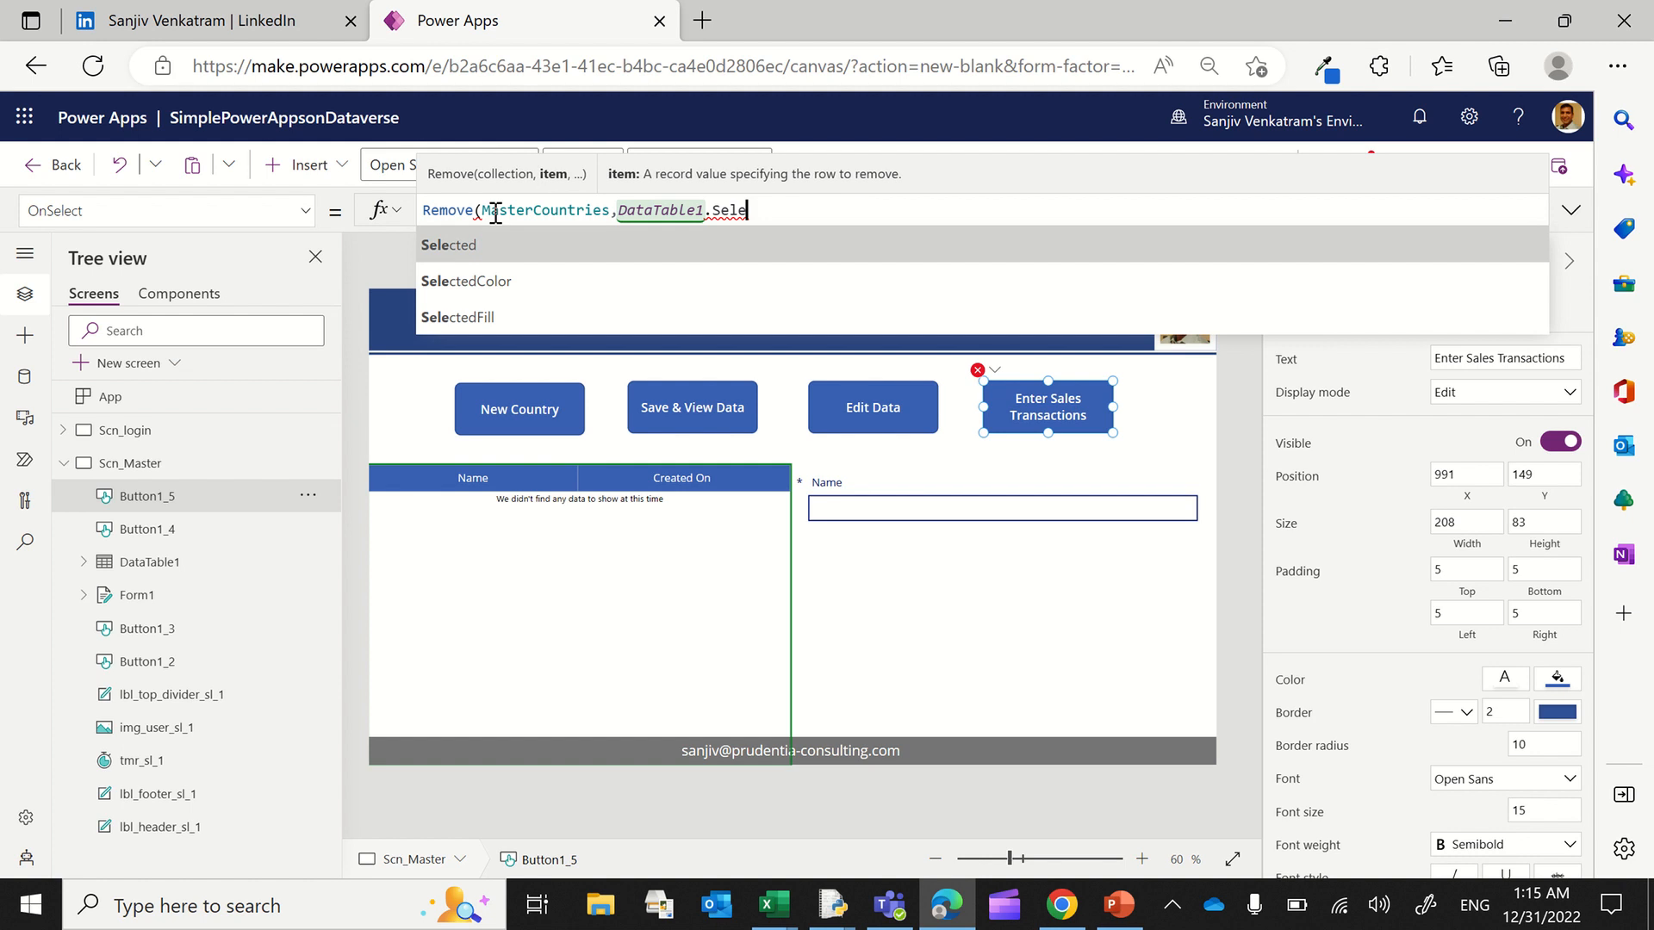
pyautogui.press('Tab')
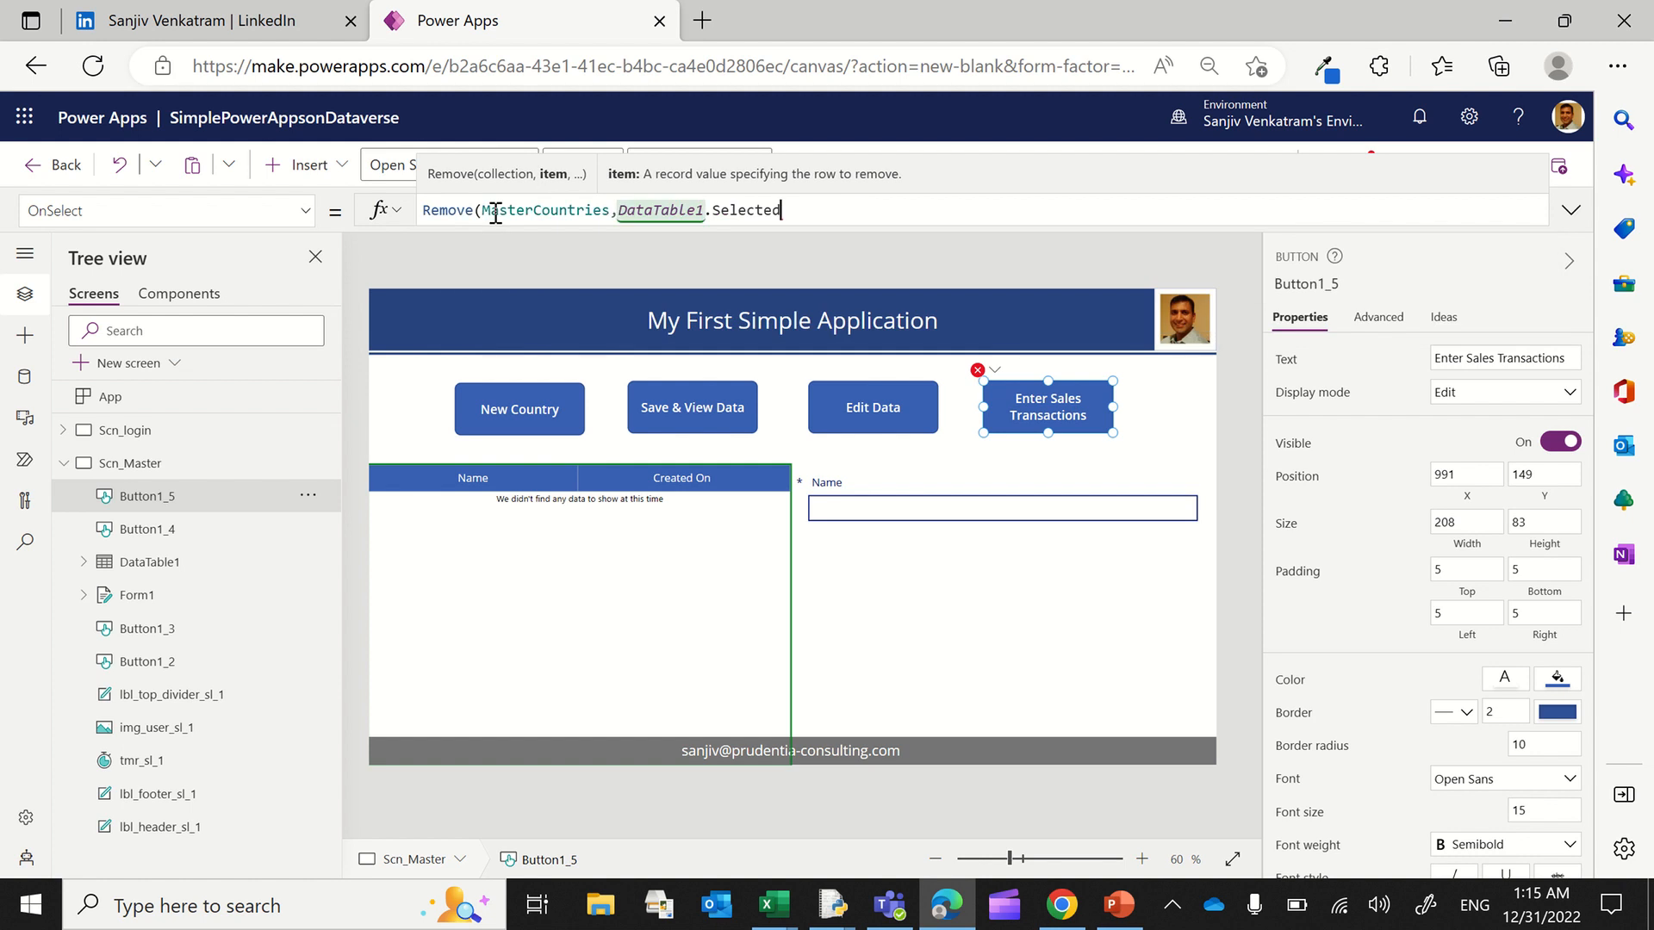
pyautogui.write(')')
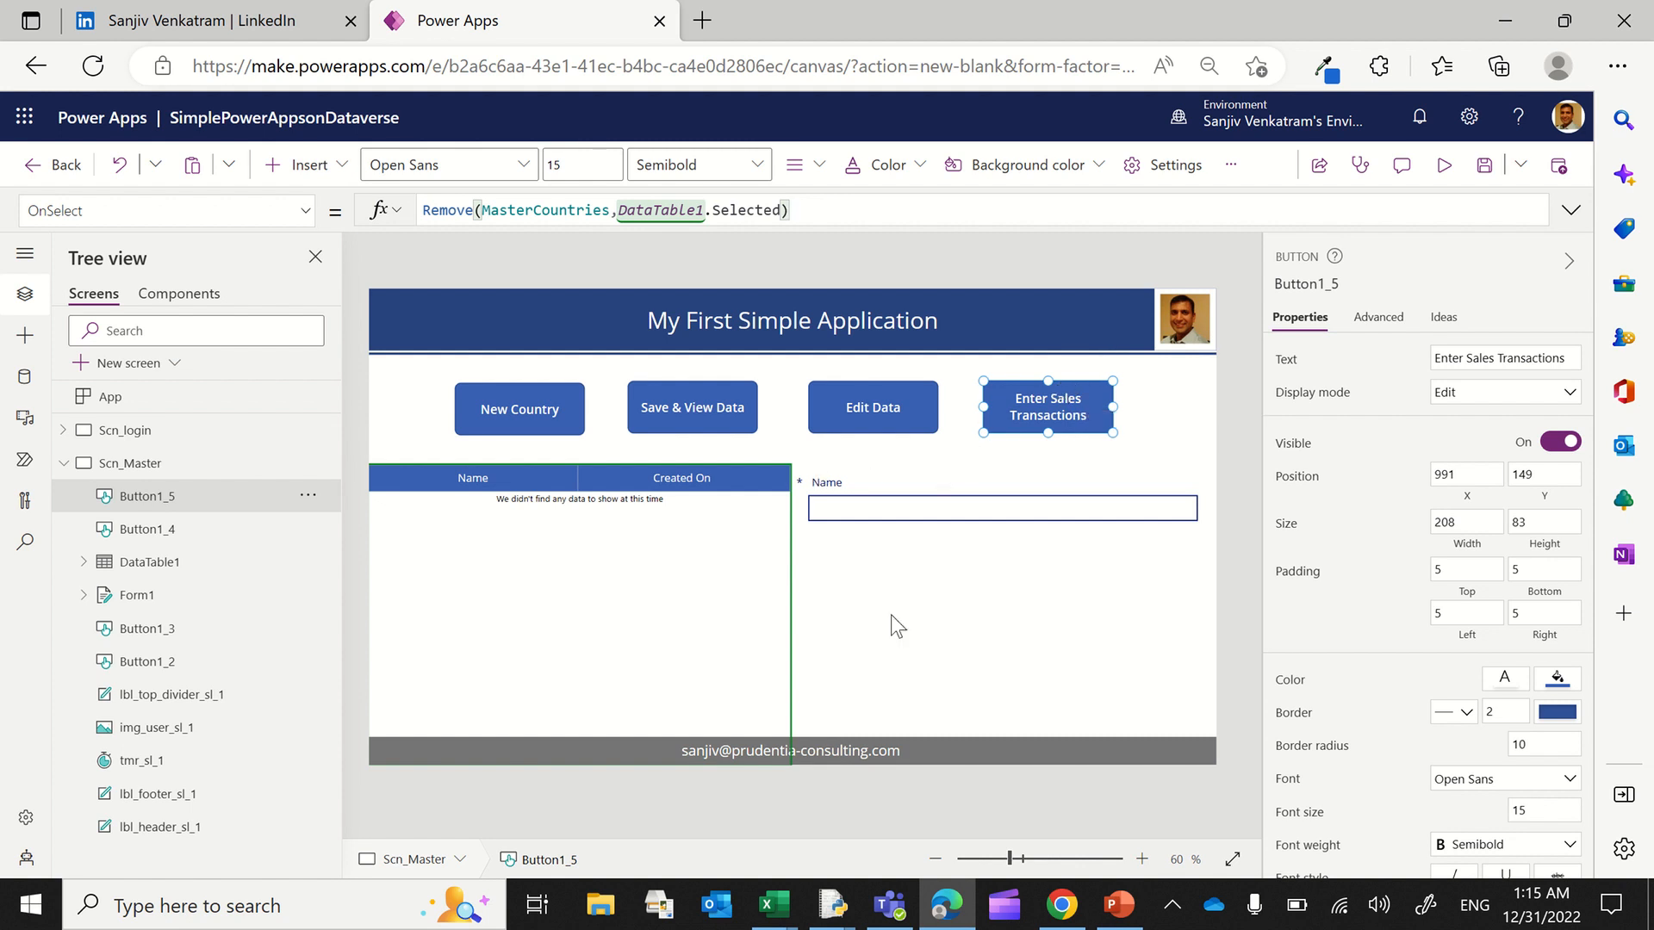
# Step: Set the Item property of Form1 to DataTable1.Selected
pyautogui.click(153, 607)
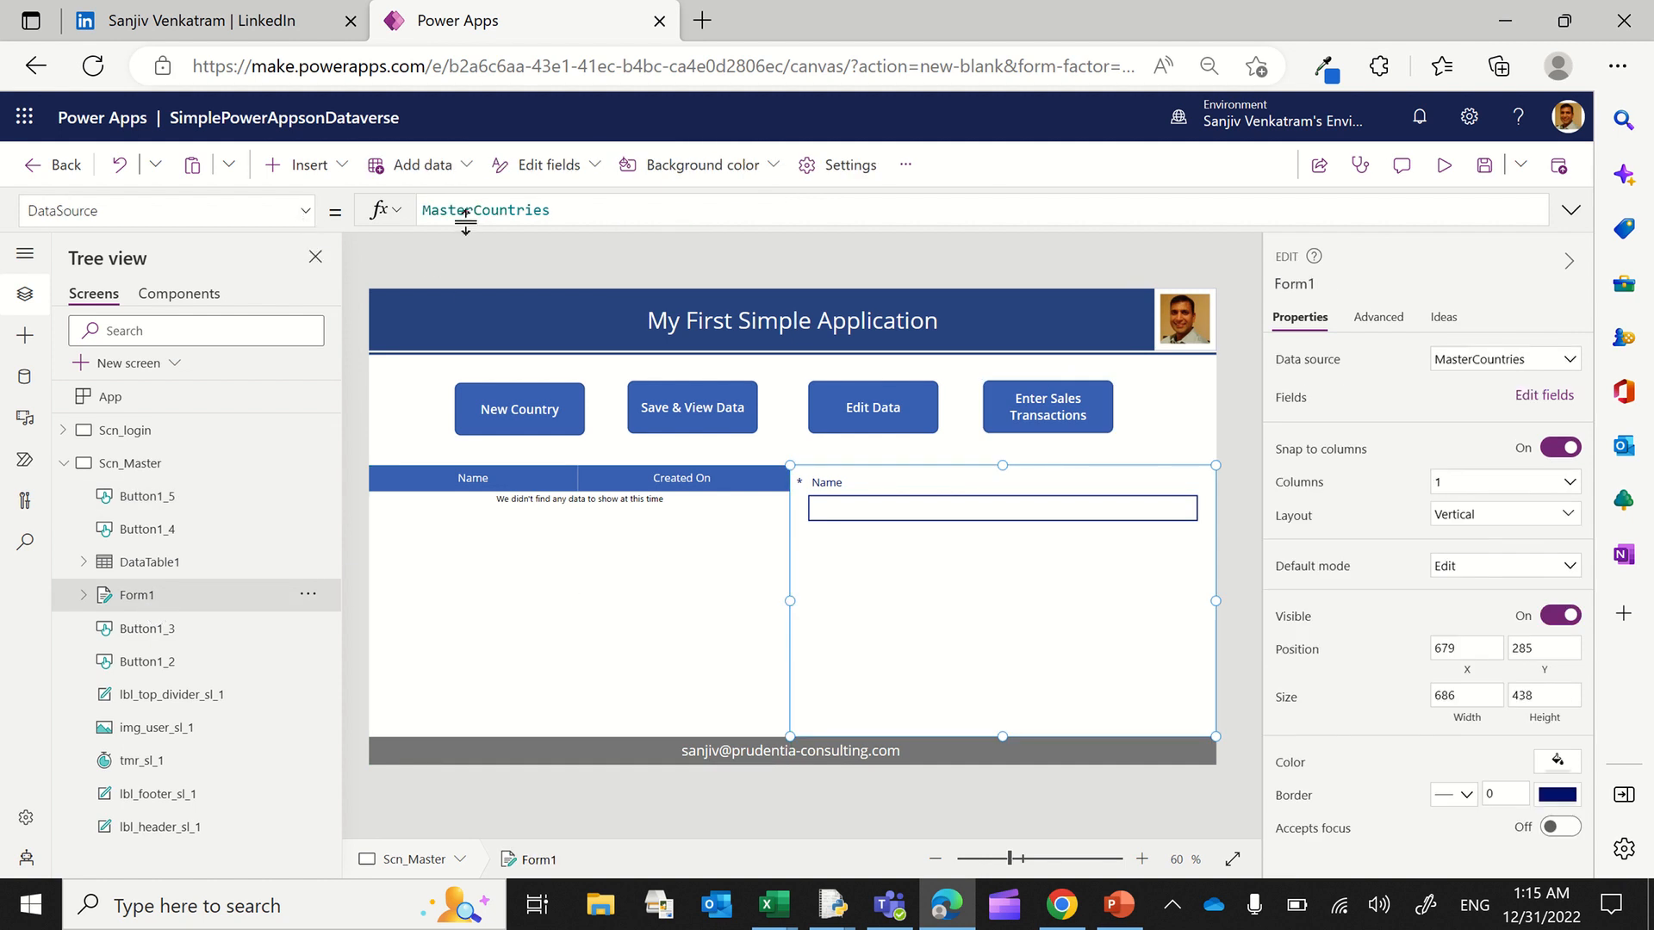
pyautogui.click(305, 212)
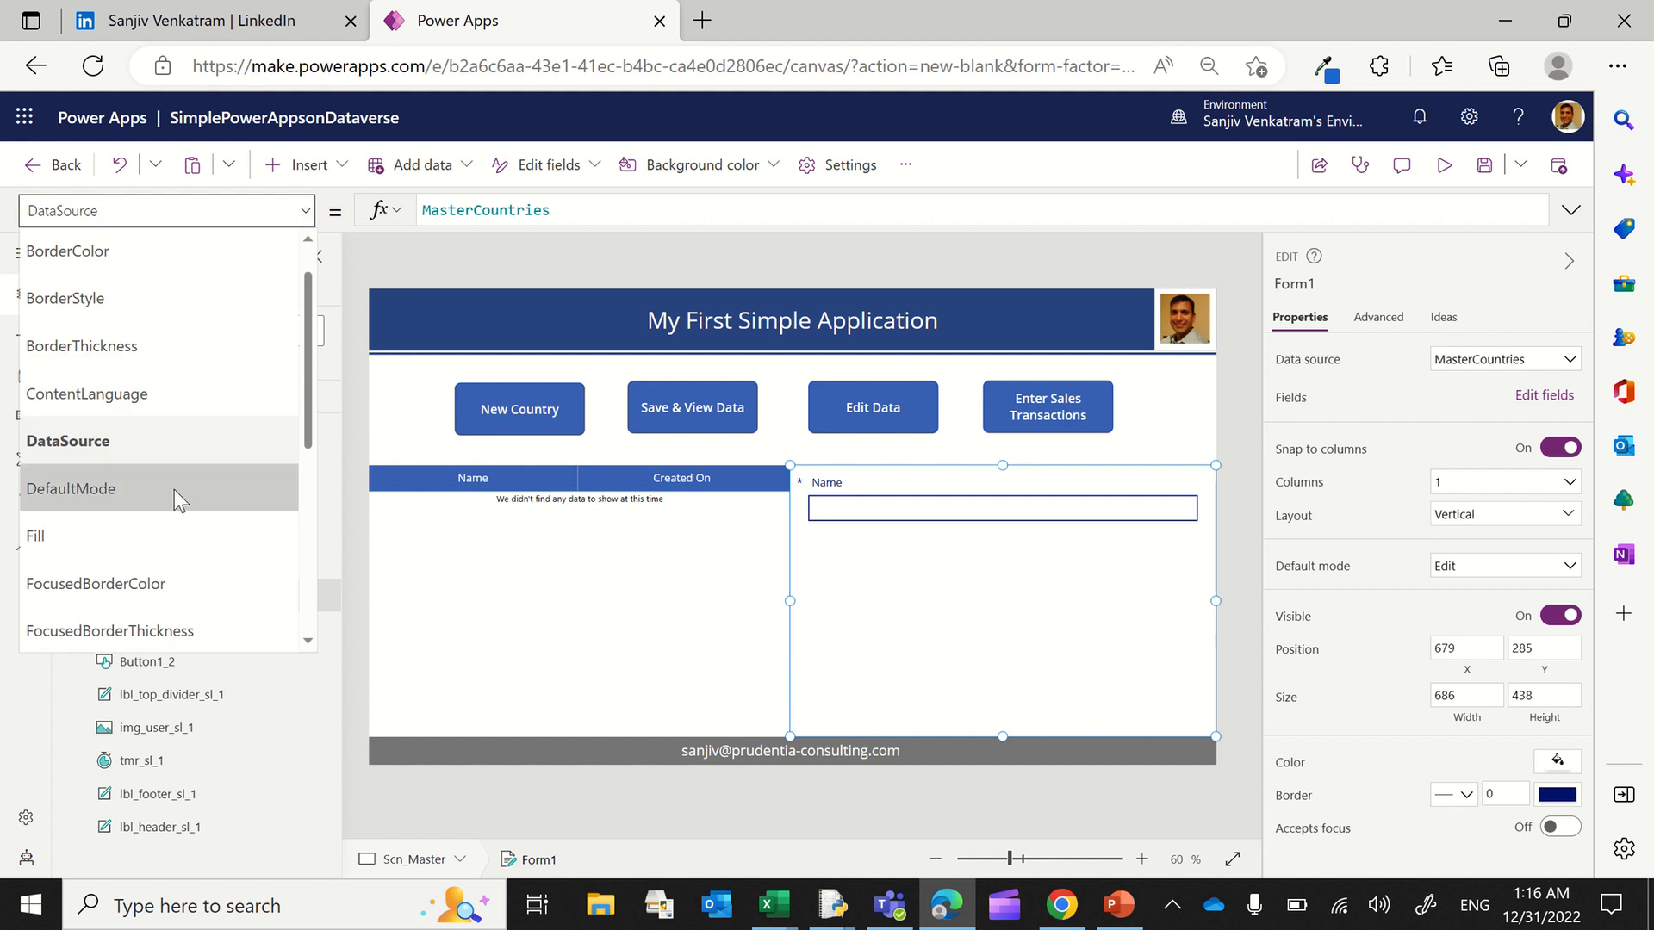
pyautogui.scroll(-3, 174, 489)
pyautogui.click(108, 483)
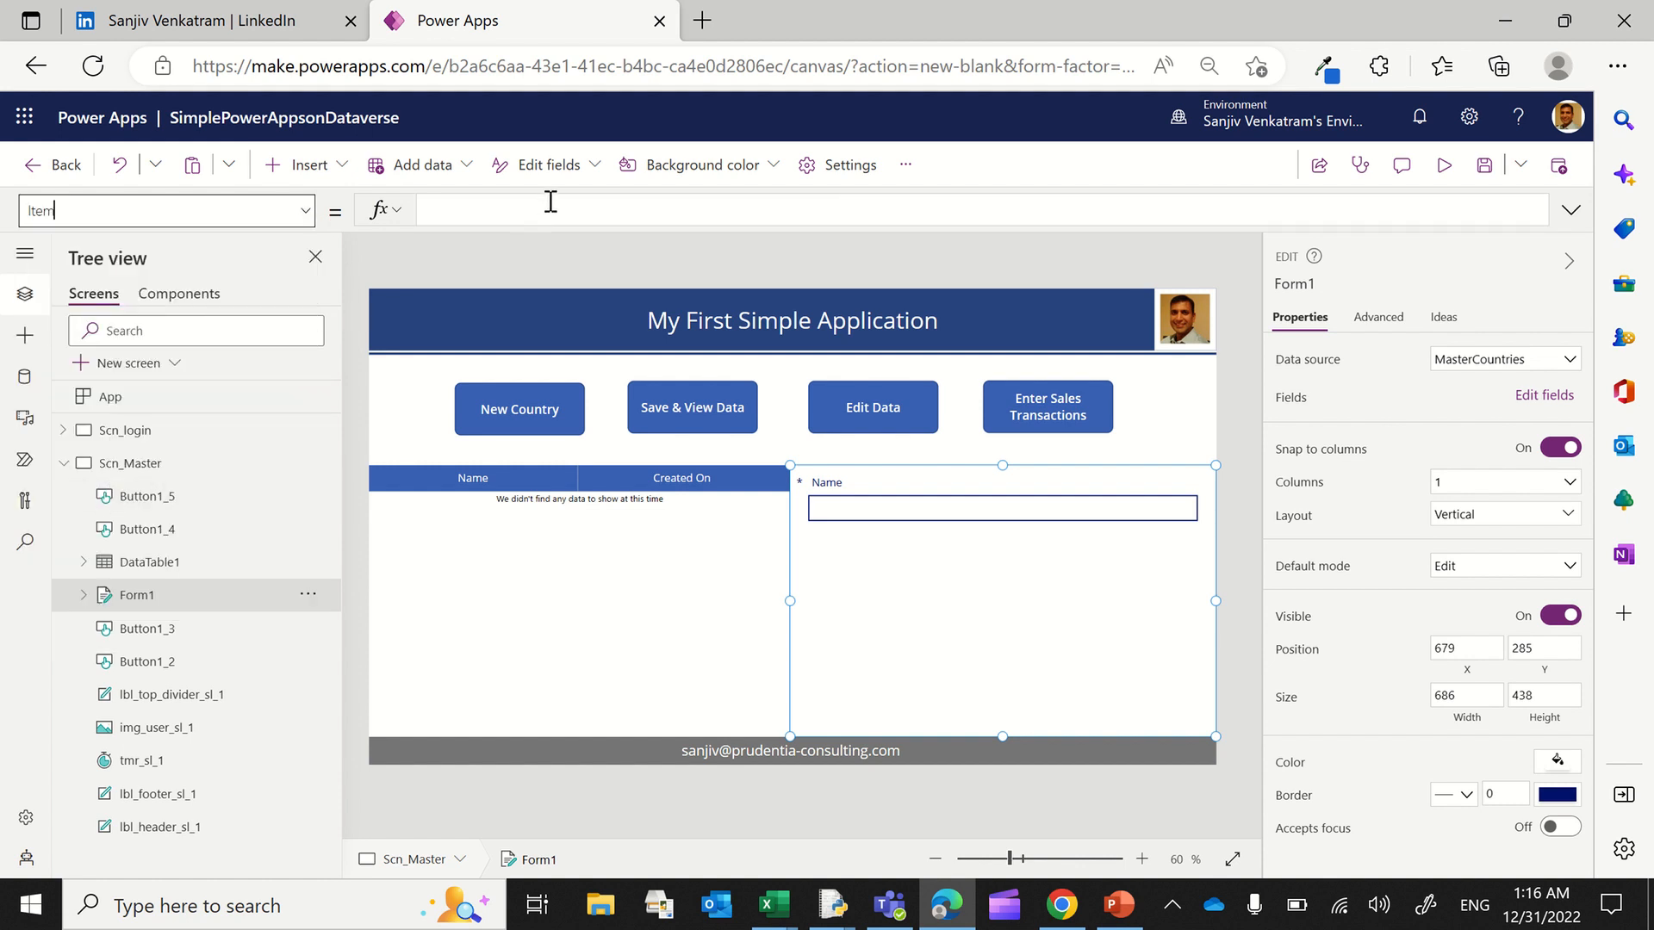
pyautogui.click(500, 211)
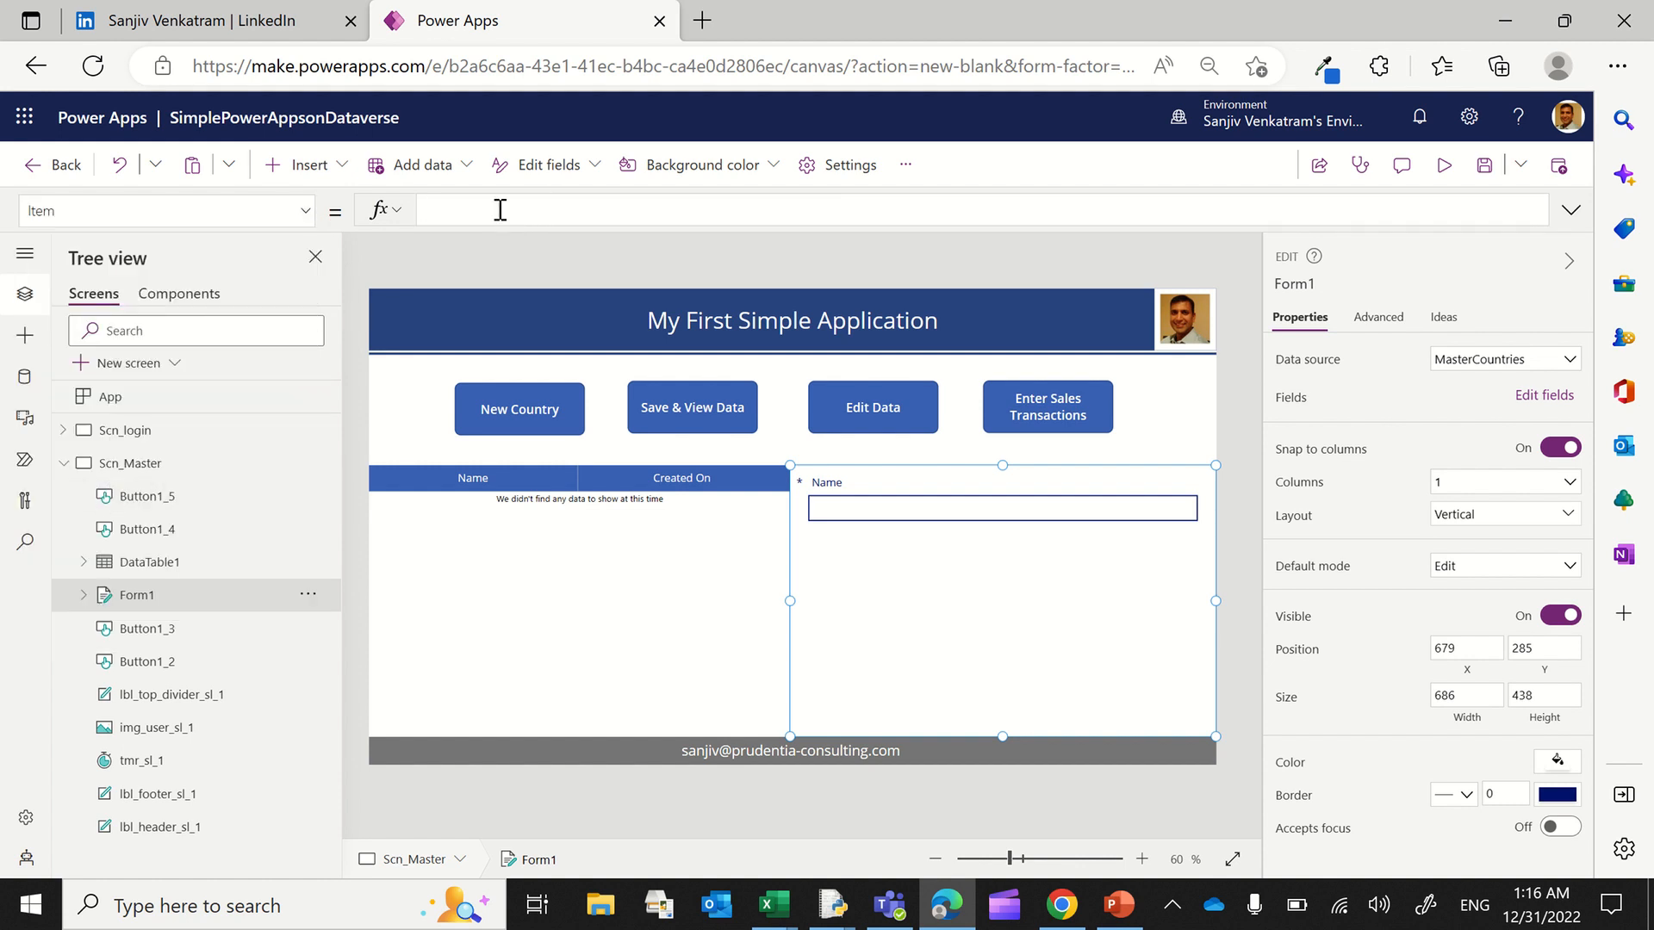
pyautogui.write('DataTable1')
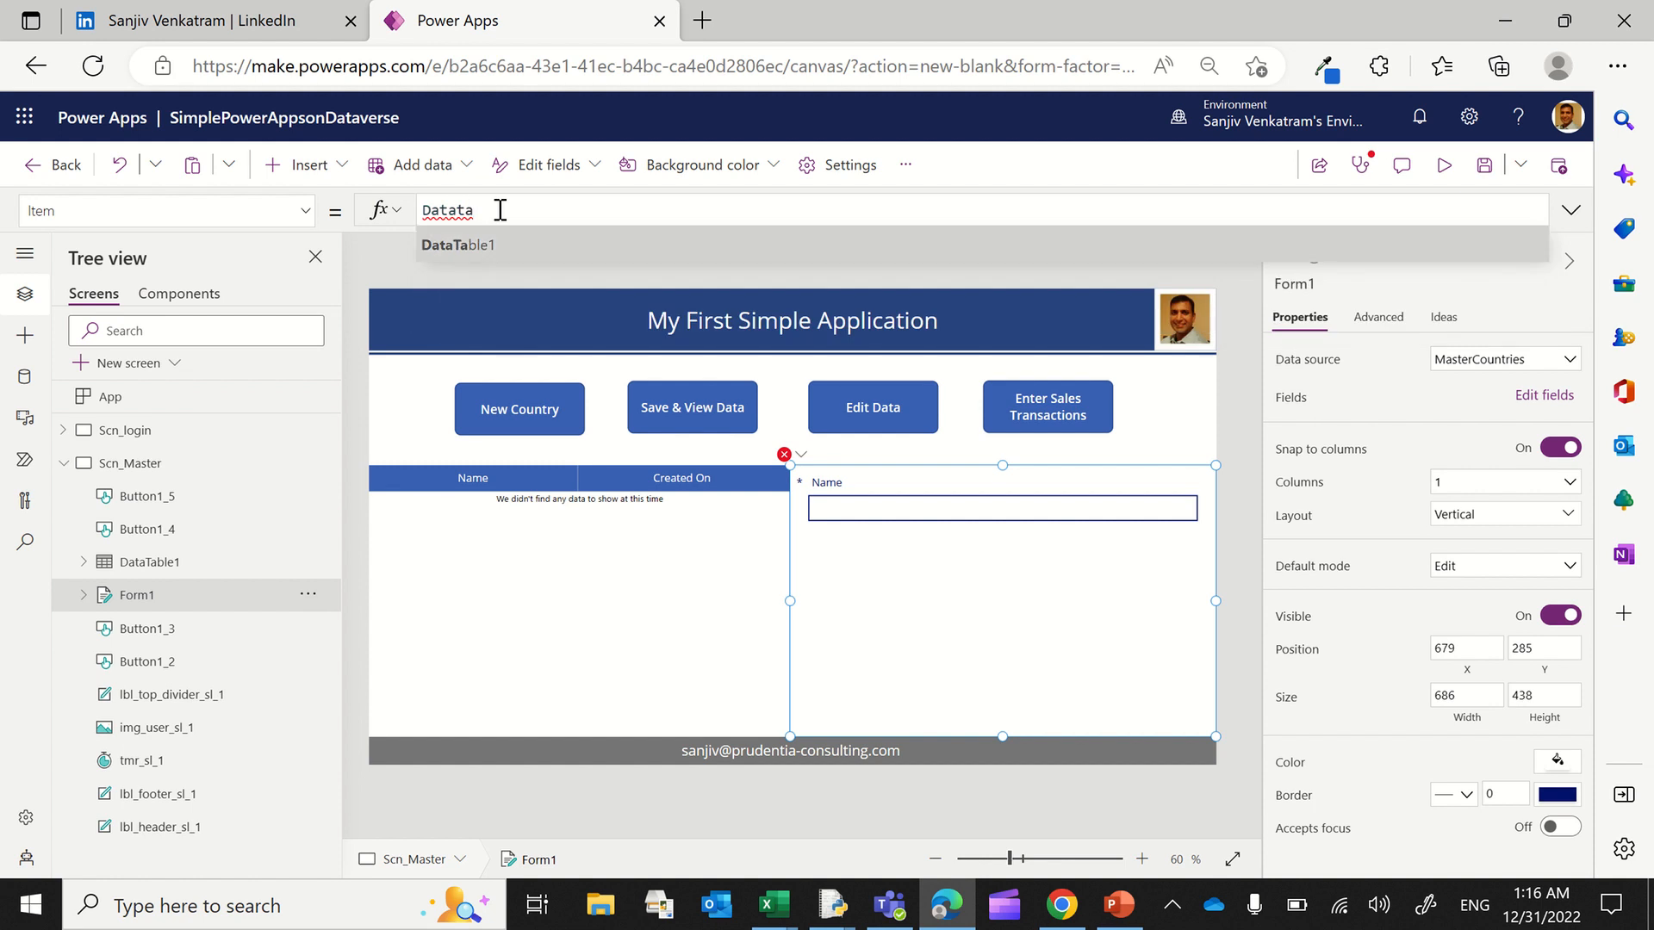
pyautogui.write('.')
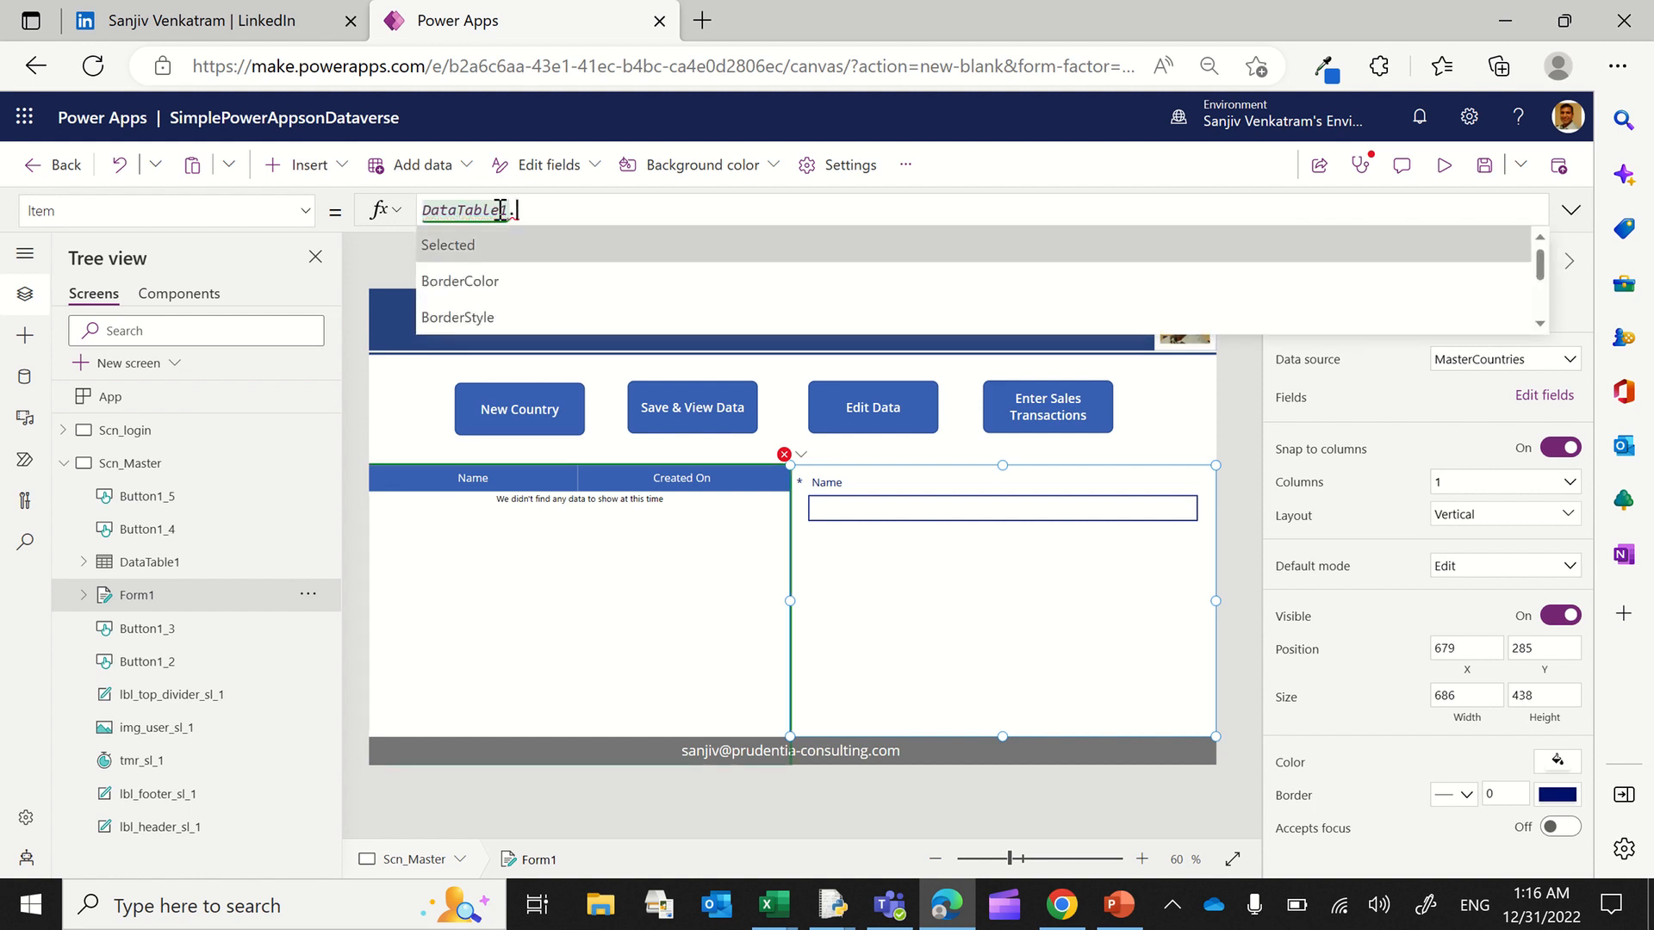
pyautogui.press('Tab')
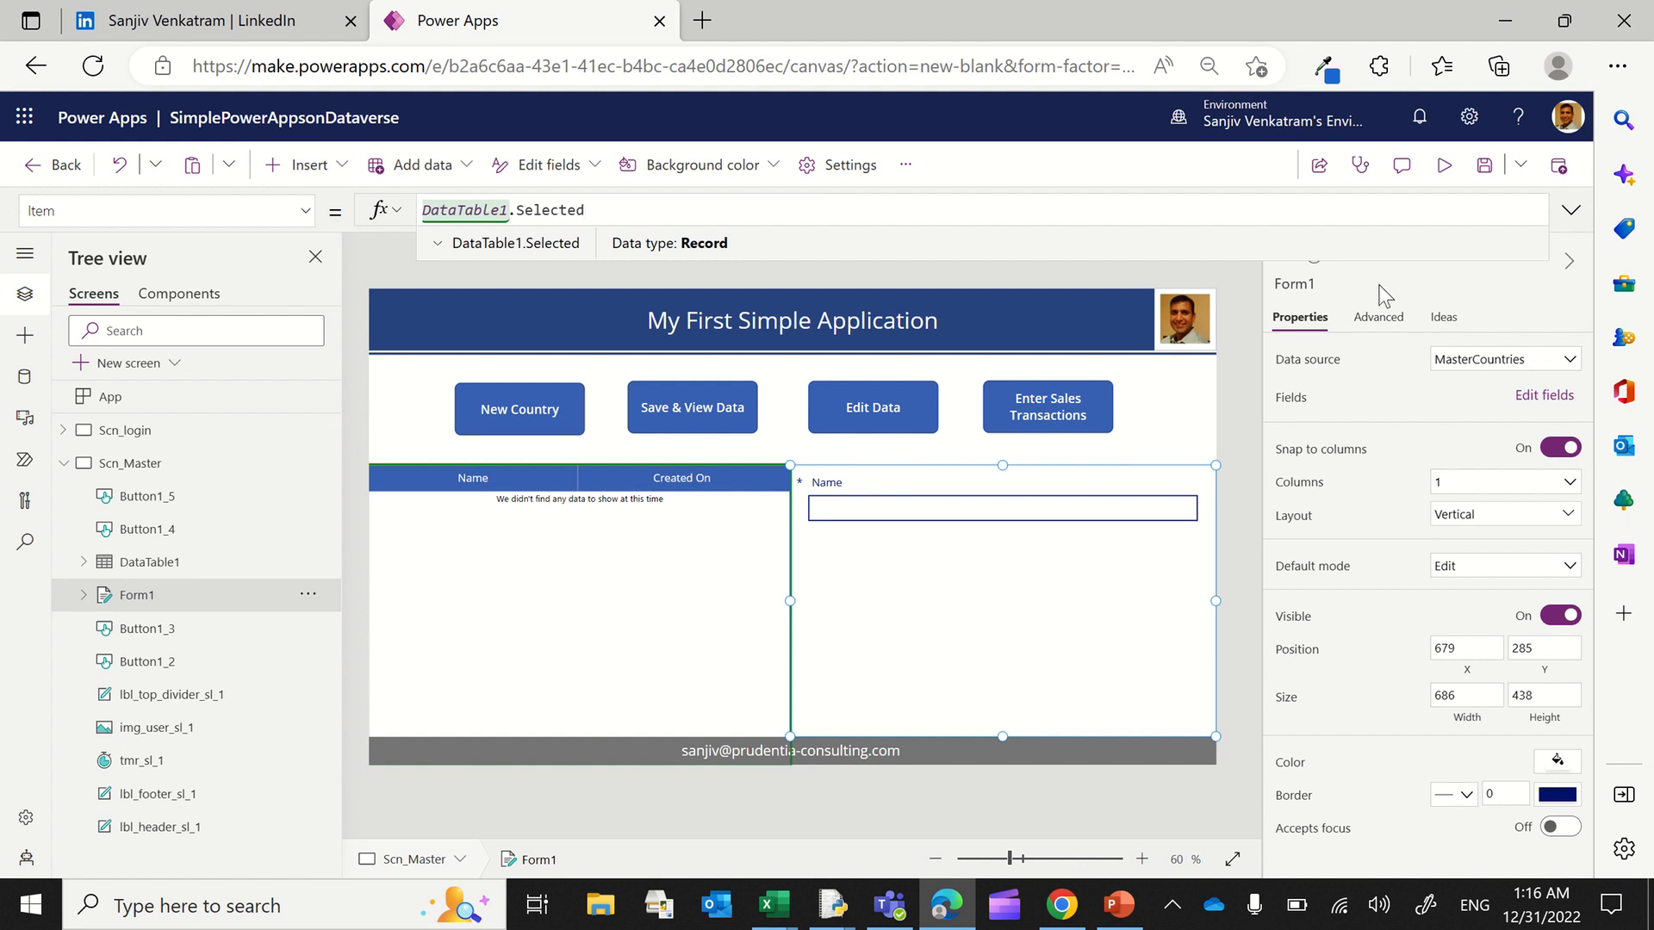
# Step: Rename the Enter Sales Transactions button control as btn_delete_sm
pyautogui.click(206, 506)
pyautogui.doubleClick(208, 498)
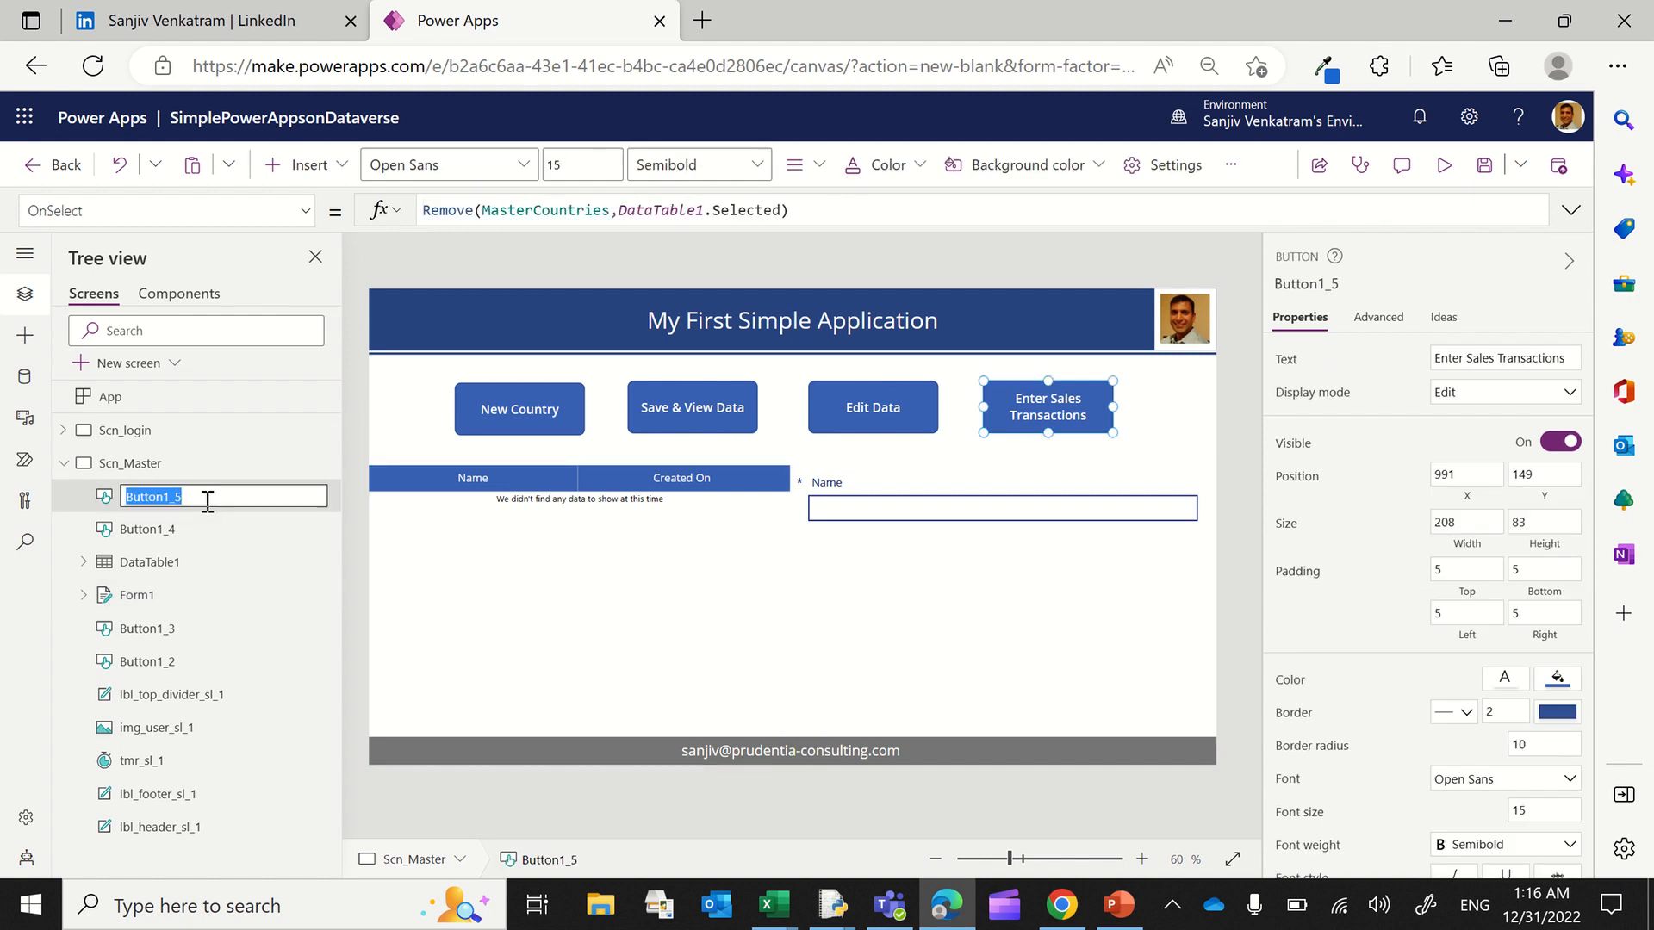
pyautogui.write('bt')
pyautogui.write('n_delete_sm')
pyautogui.press('Return')
# Step: Rename the Edit Data button control as btn_edit_sm
pyautogui.click(184, 534)
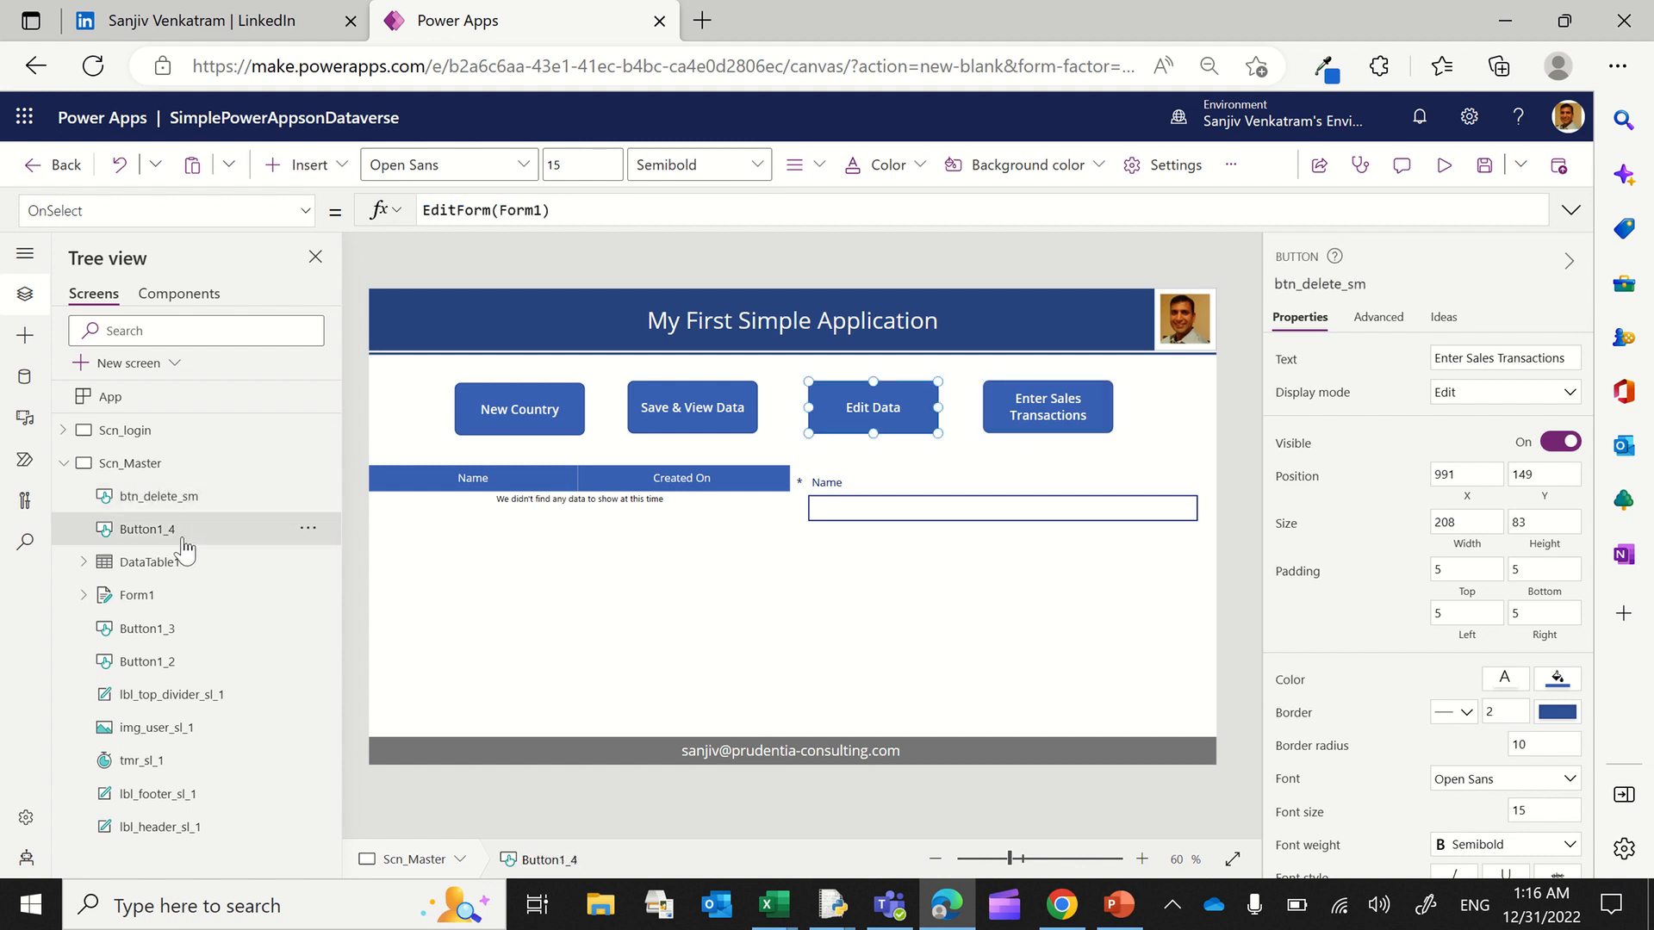
pyautogui.doubleClick(184, 533)
pyautogui.write('btn_edit_sm')
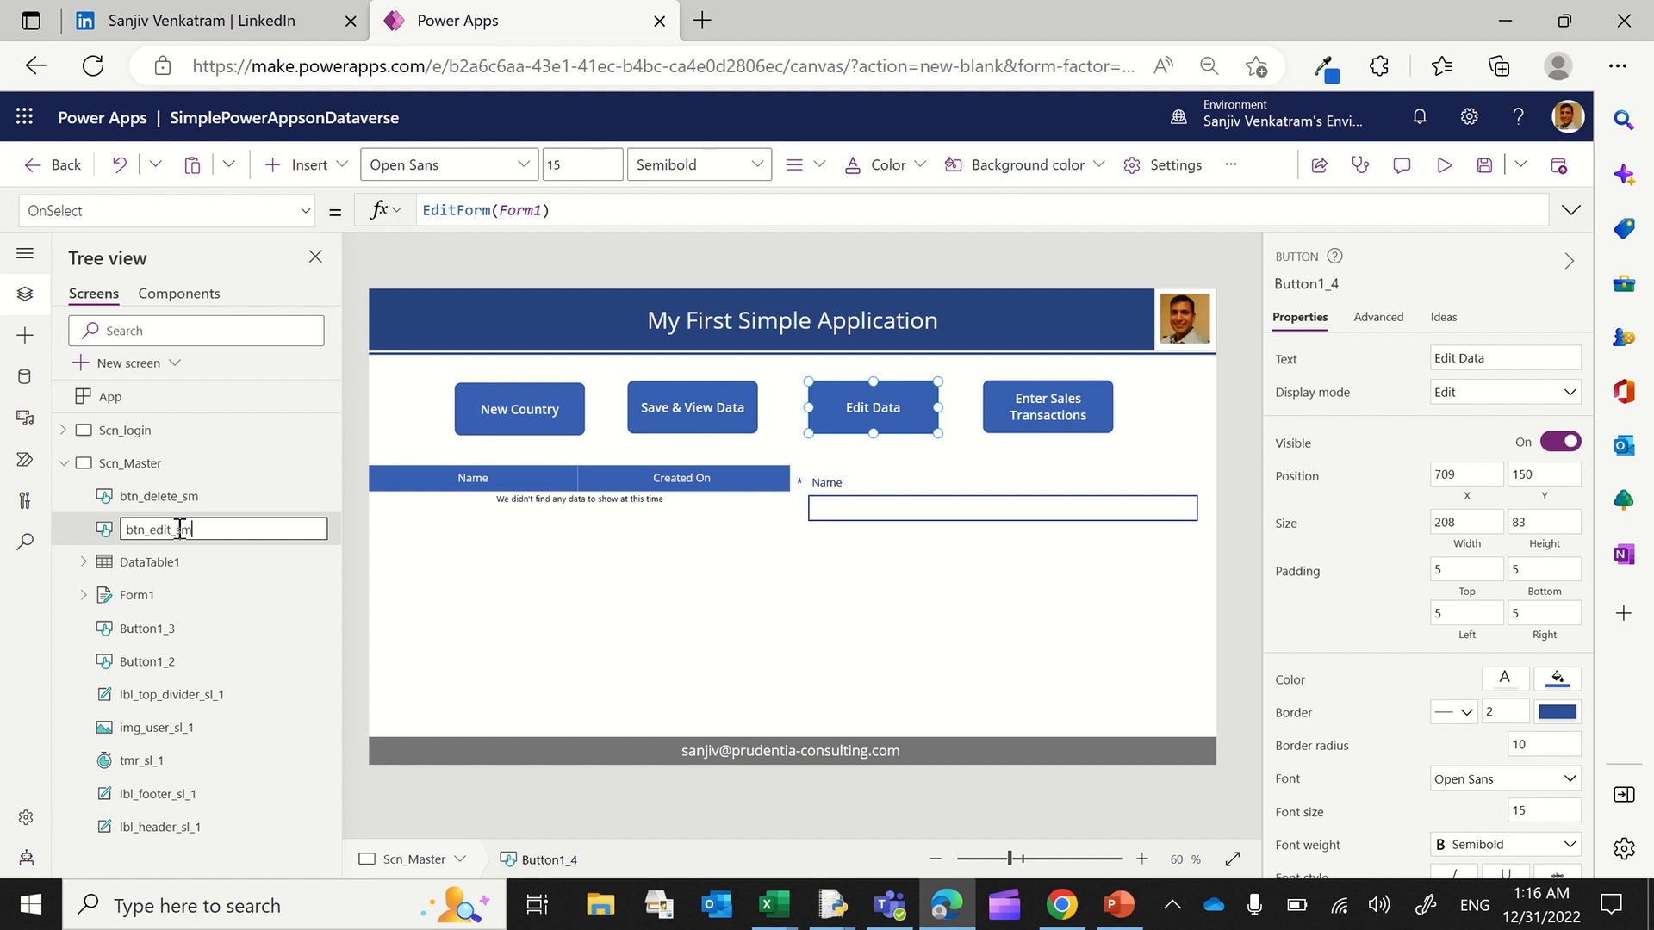
pyautogui.press('Return')
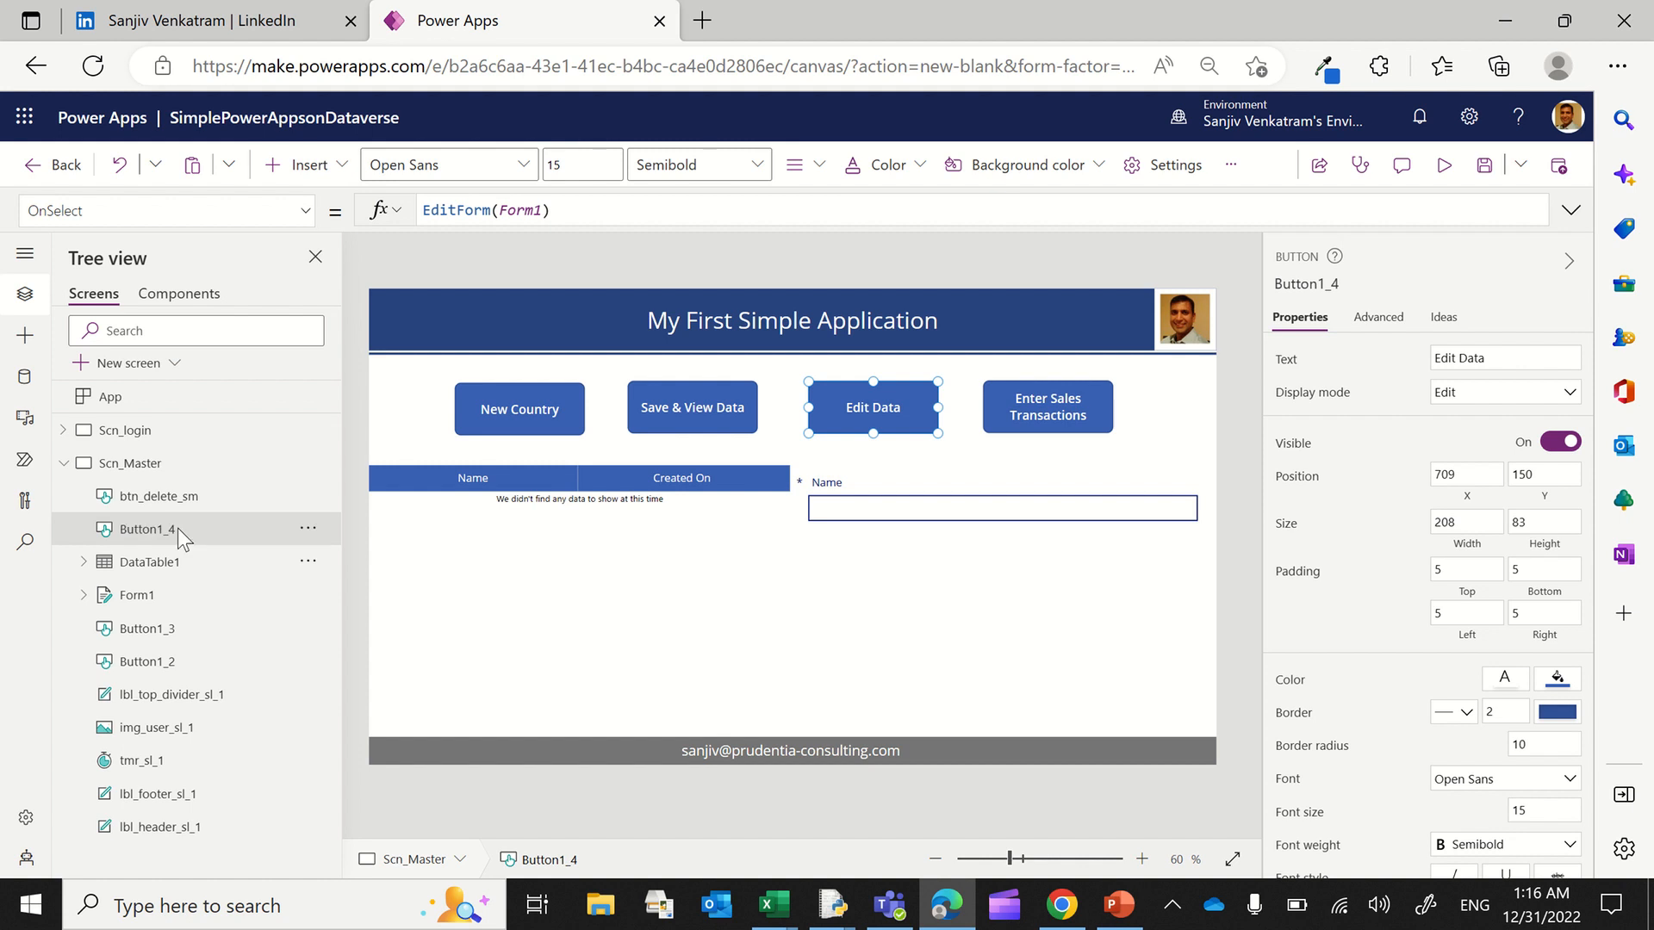
# Step: Rename the data table on Scn_Master as DataTableMaster
pyautogui.doubleClick(207, 561)
pyautogui.click(207, 563)
pyautogui.write('Master')
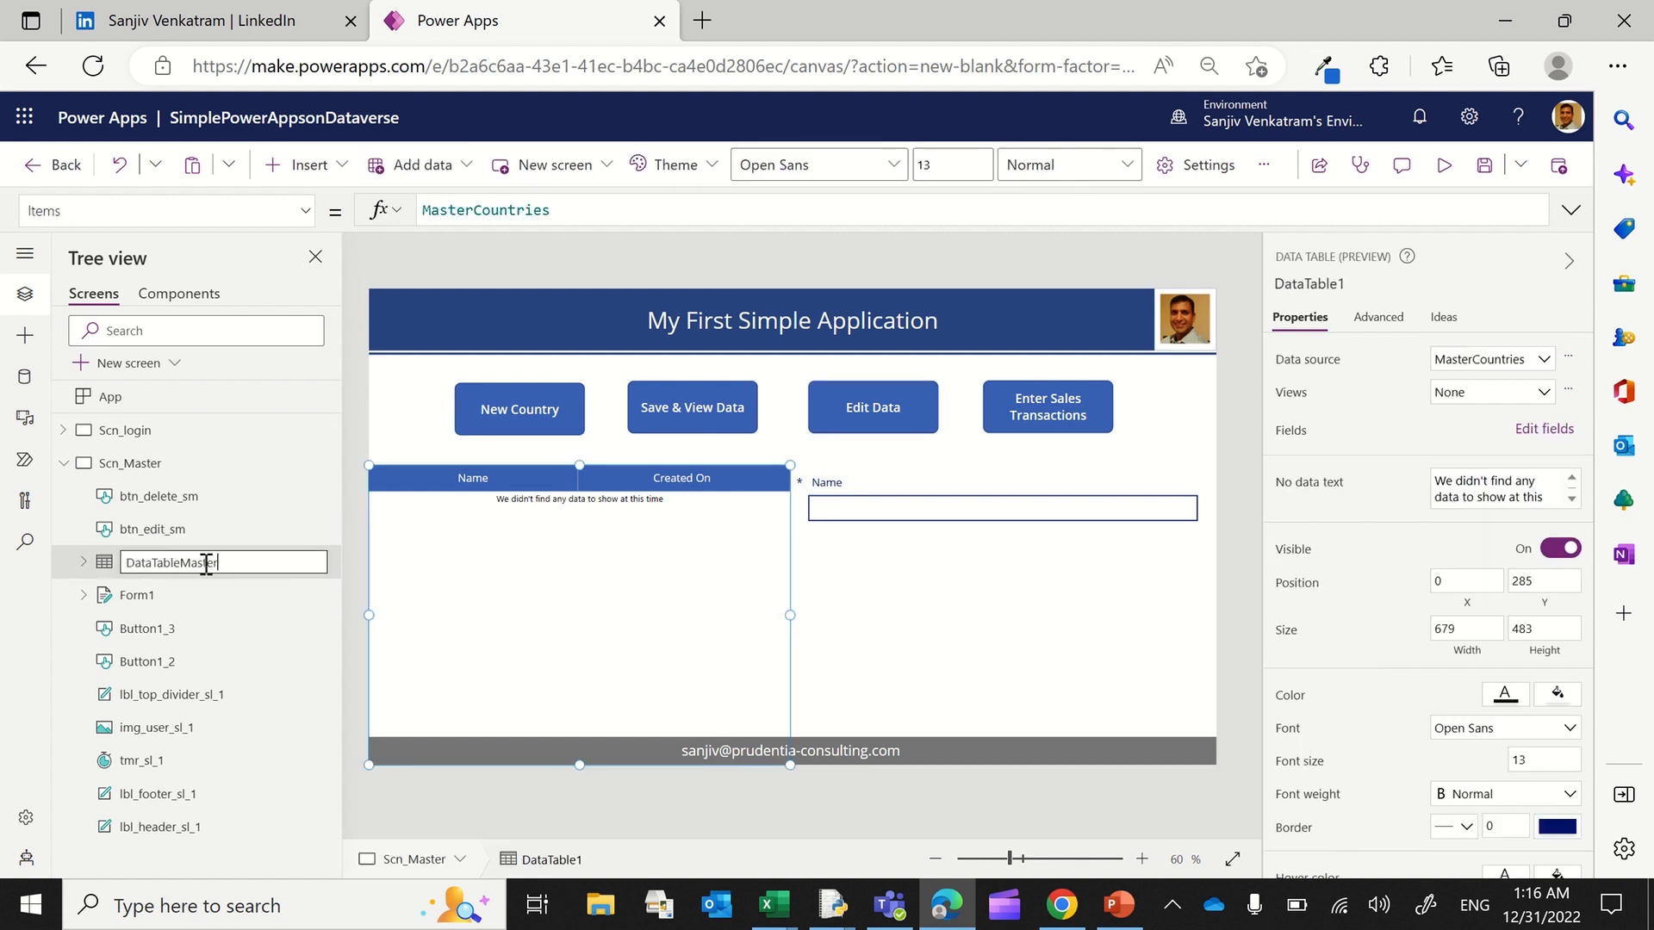
pyautogui.press('Return')
# Step: Rename the edit form on Scn_Master as FormMaster_sm
pyautogui.doubleClick(192, 594)
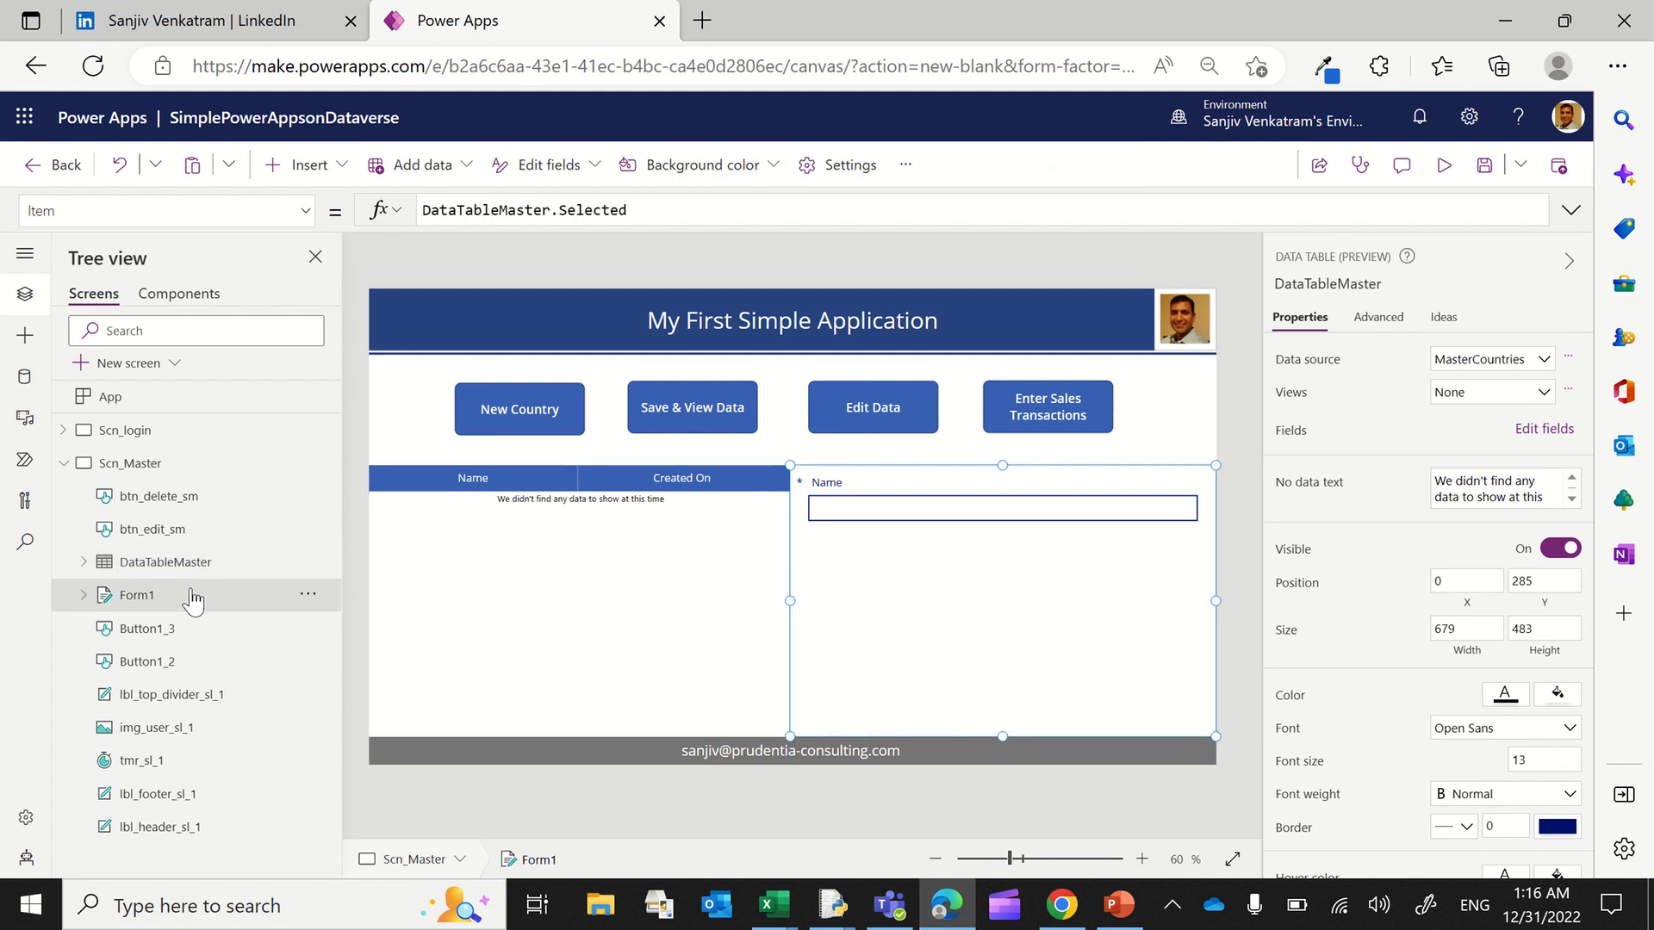
pyautogui.click(192, 589)
pyautogui.press('BackSpace')
pyautogui.write('Ma')
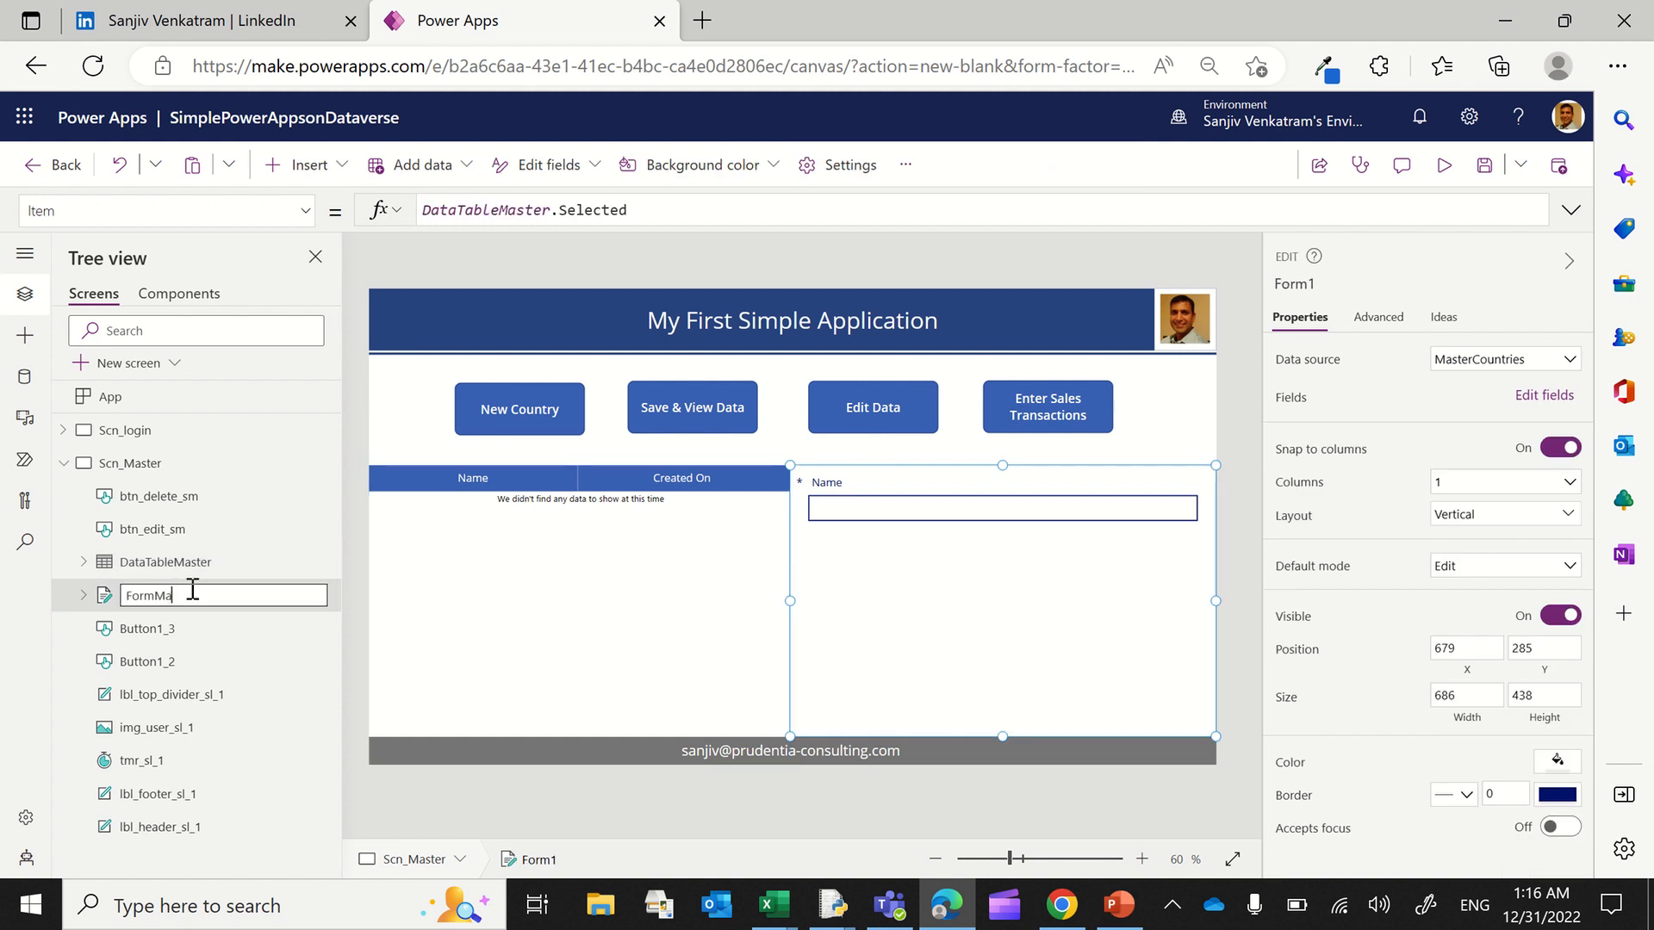
pyautogui.write('ster_sm')
pyautogui.press('Return')
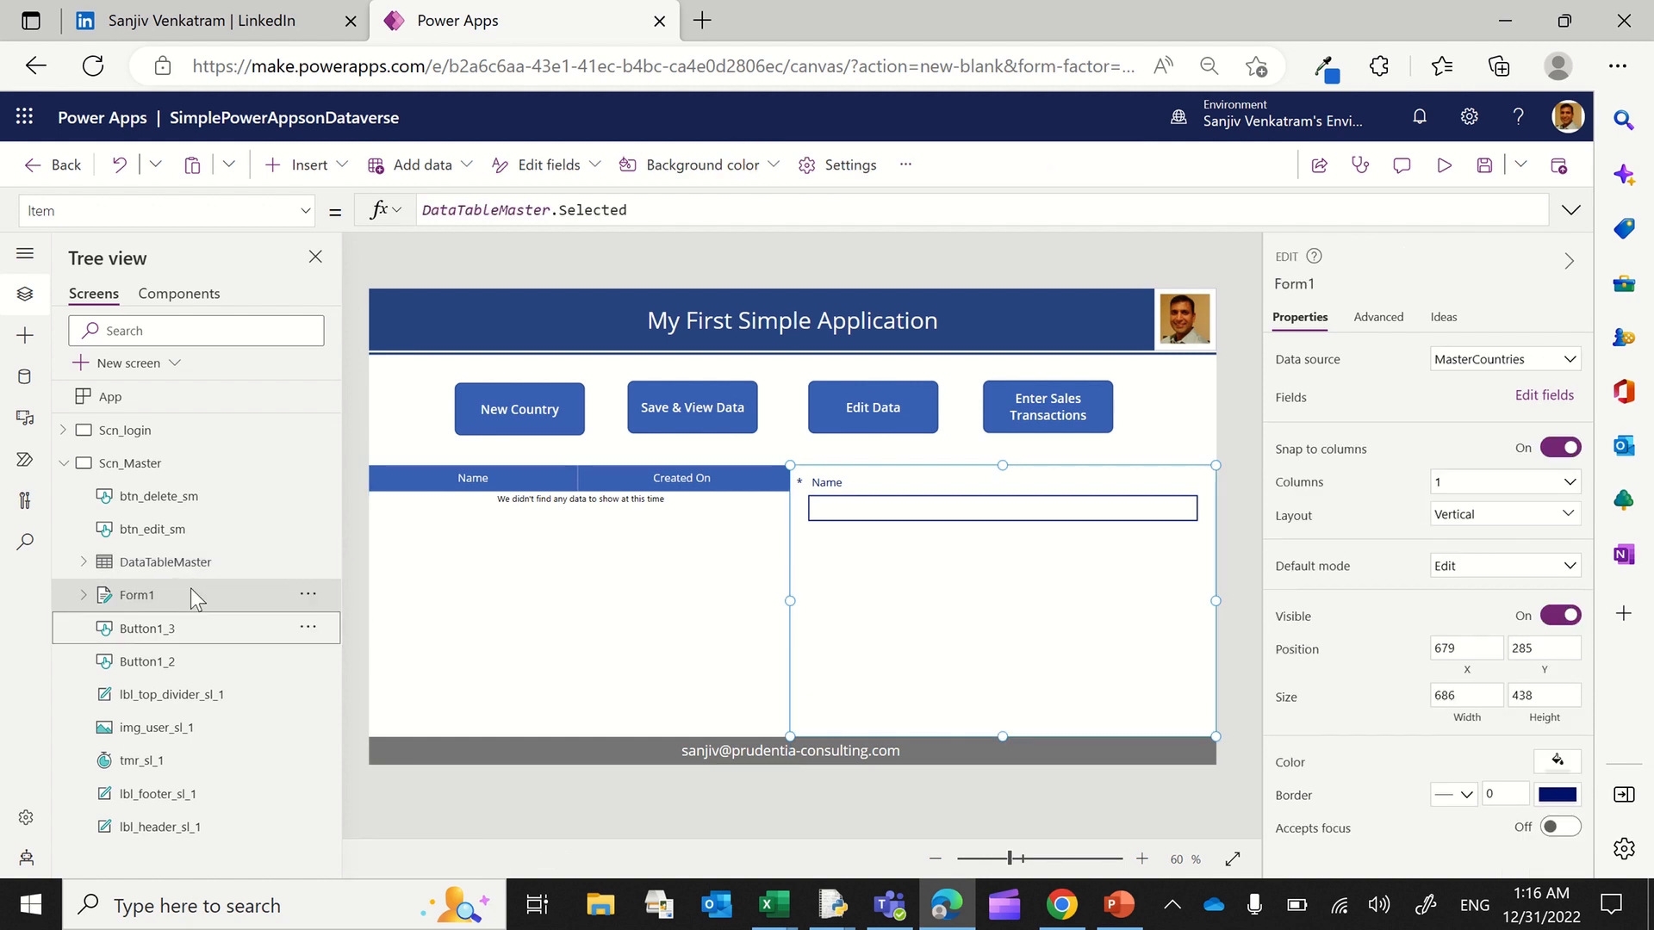
# Step: Open the name of the DataTableMaster control for editing
pyautogui.doubleClick(244, 564)
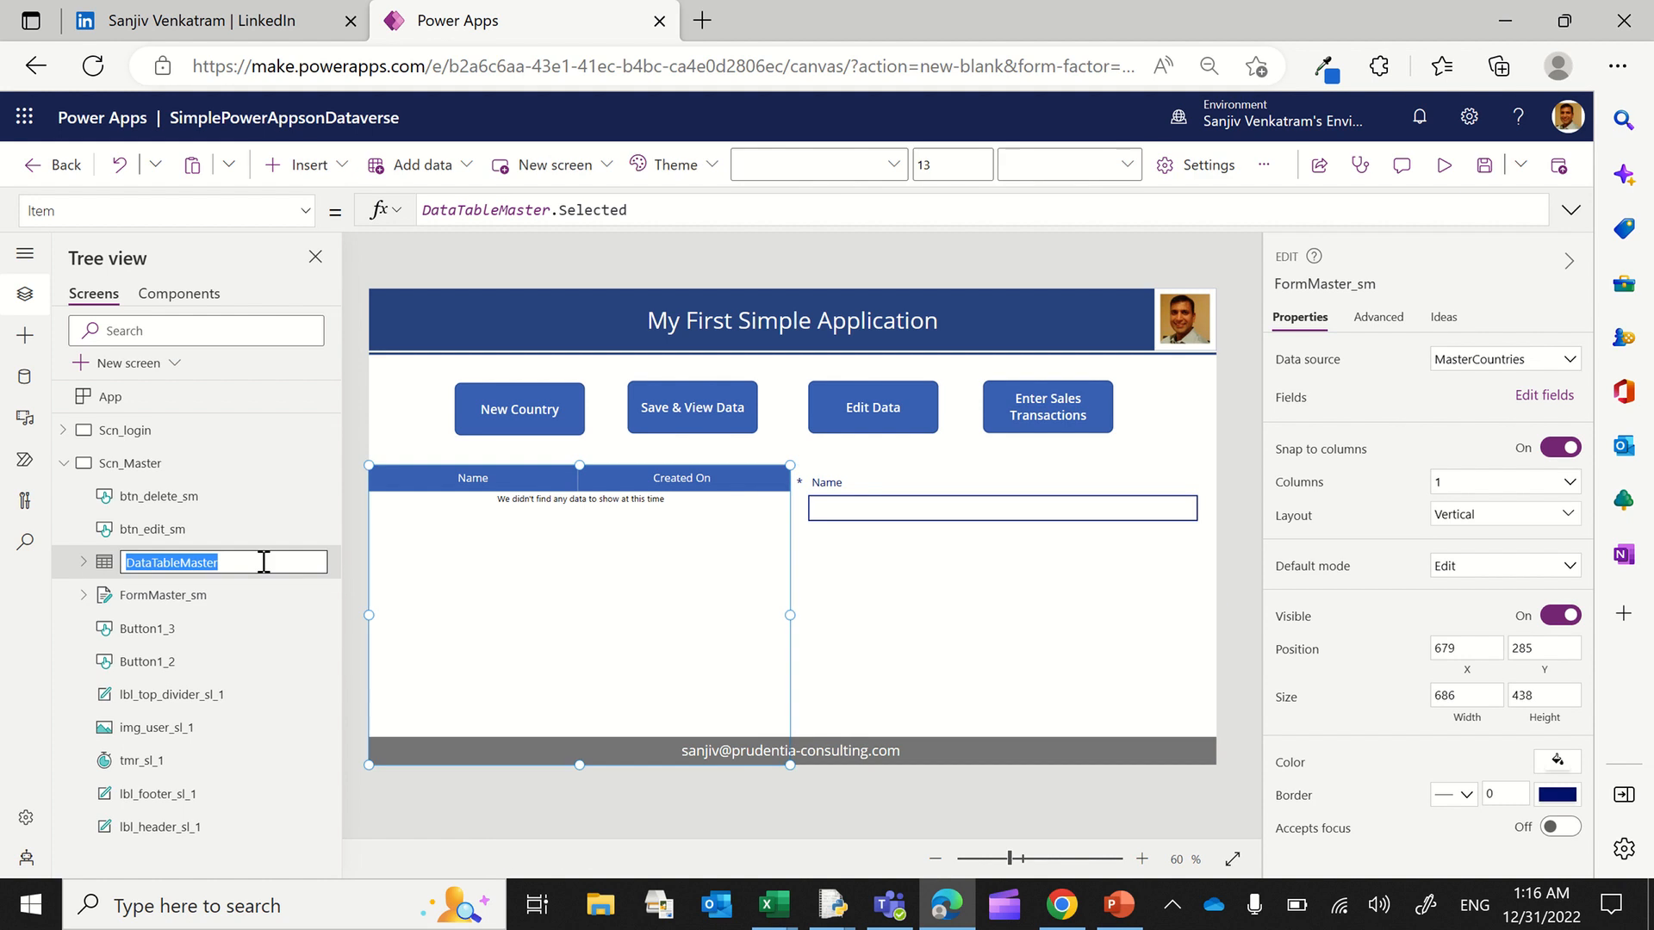
# Step: Rename the data table on the Scn_Master screen as DataTableMaster_sm
pyautogui.click(263, 561)
pyautogui.write('_sm')
pyautogui.press('Return')
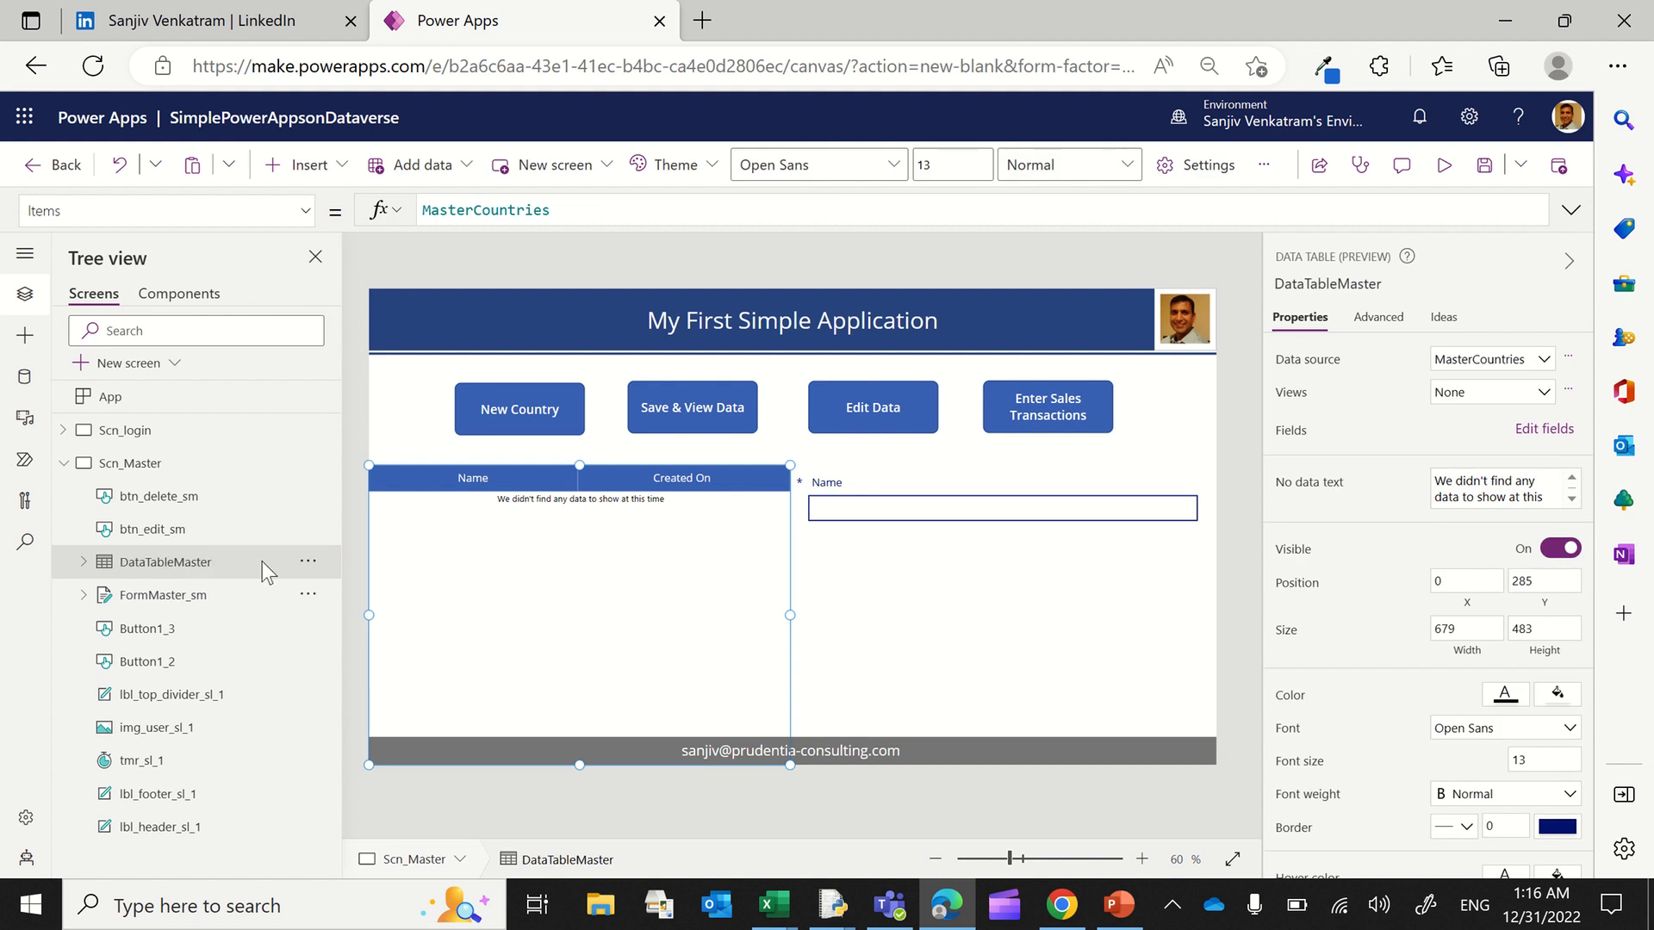
# Step: Rename the Save & View Data button as btn_save_sm and the New Country button as btn_new_sm
pyautogui.doubleClick(198, 629)
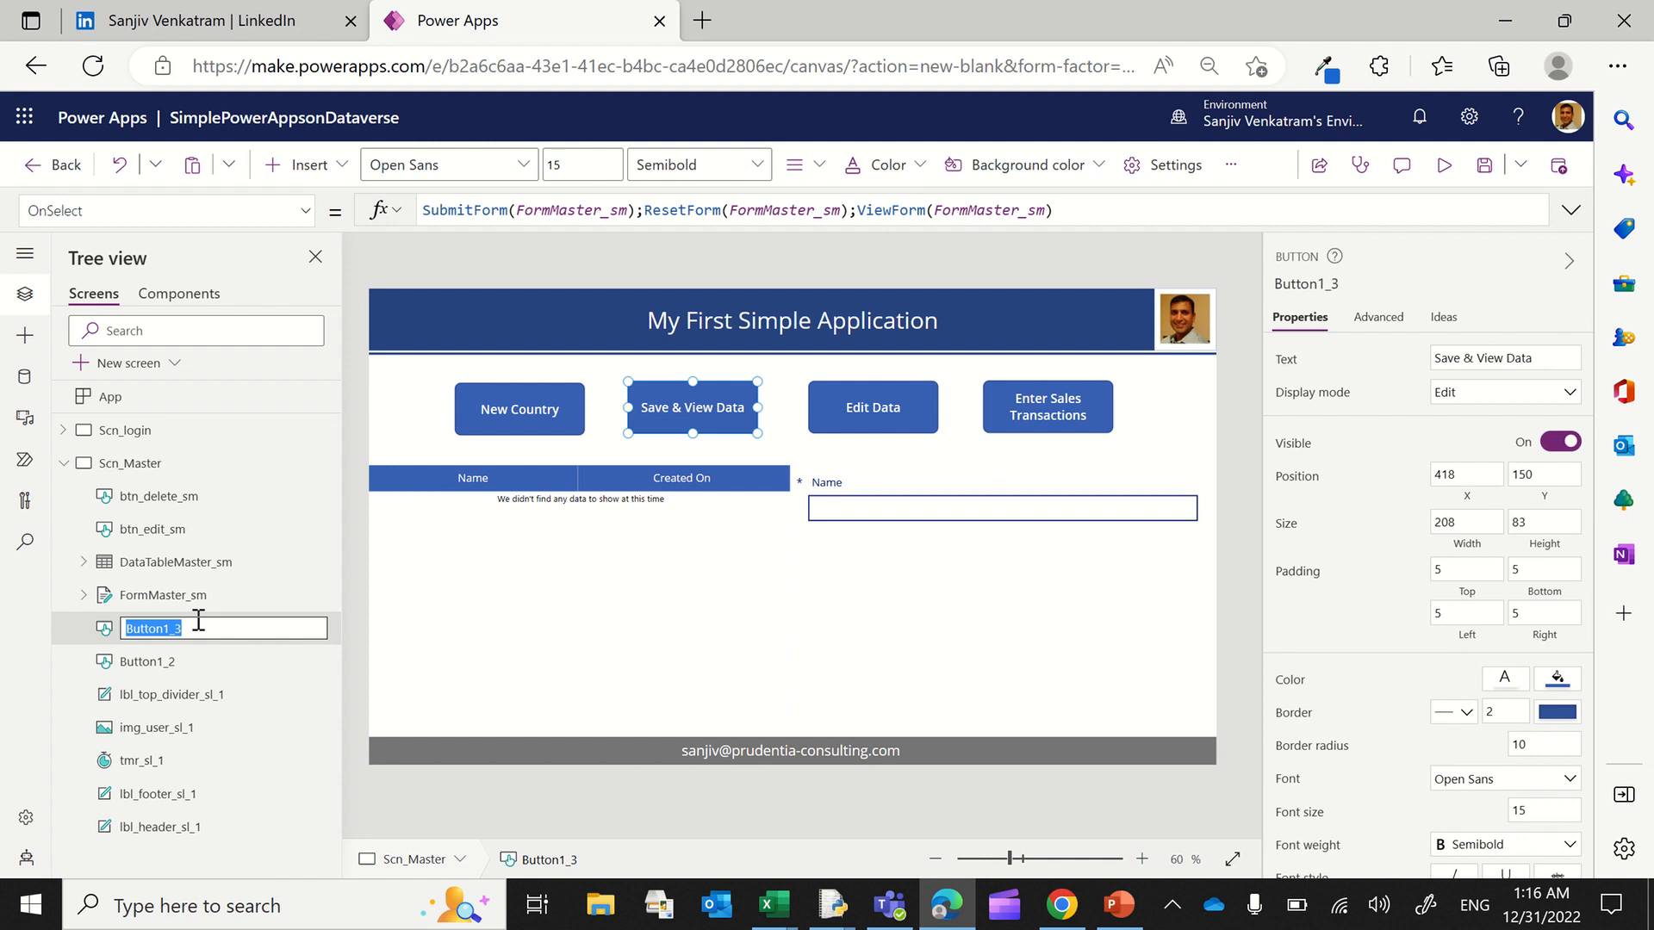
pyautogui.write('S')
pyautogui.write('tn_save_sm')
pyautogui.press('Return')
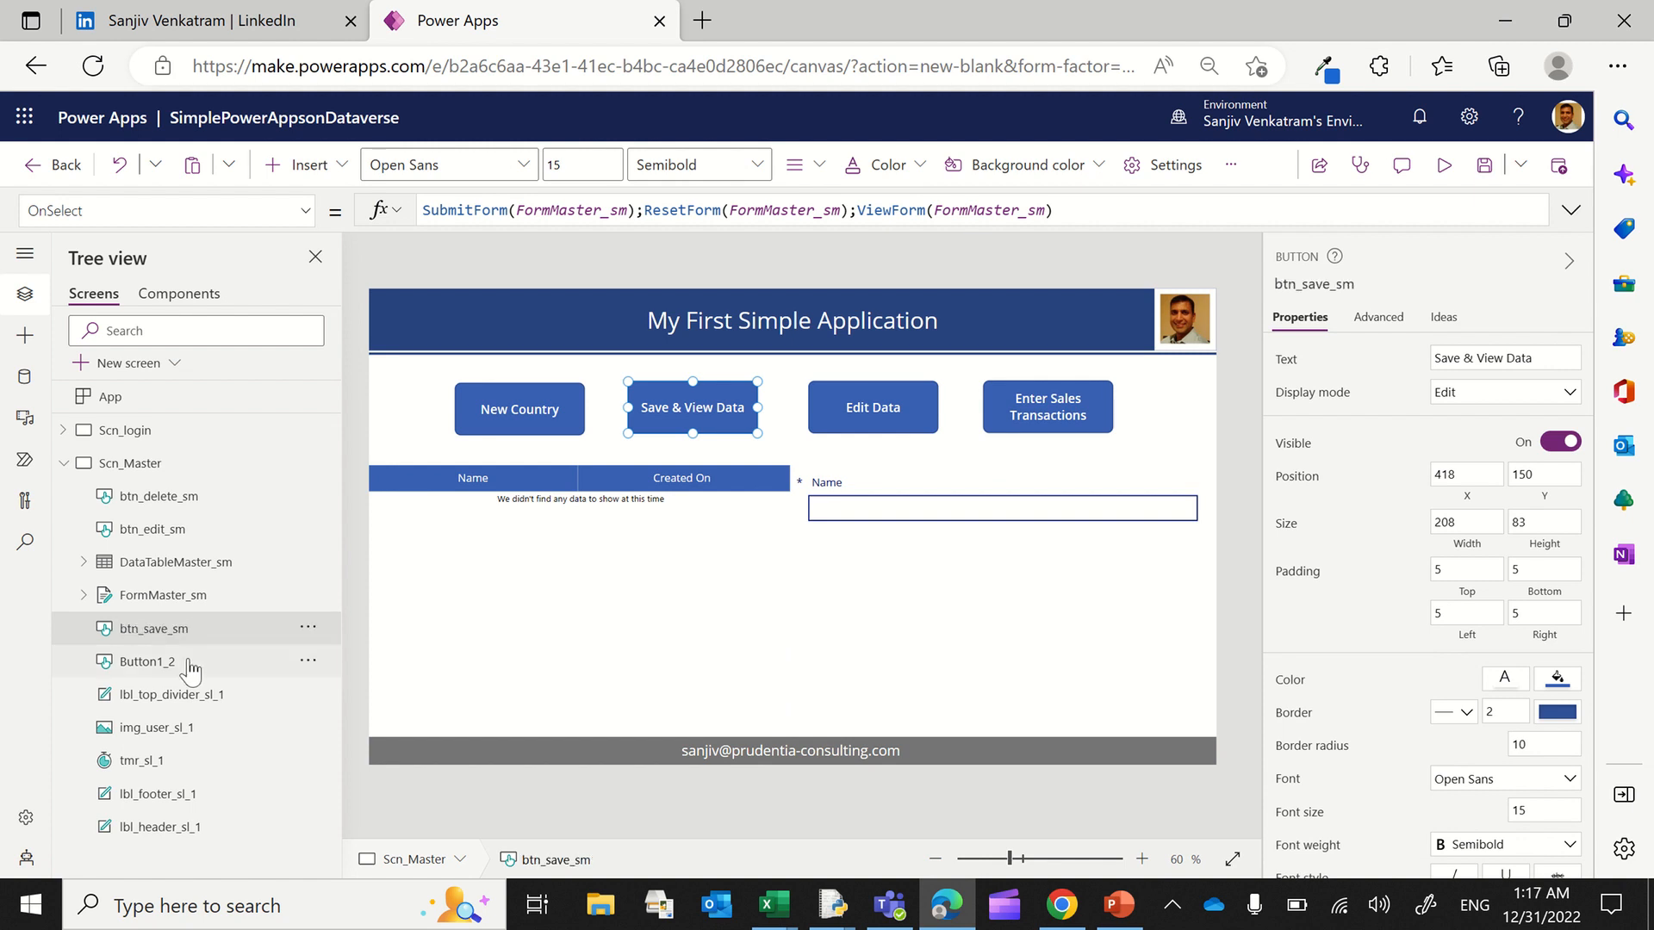
pyautogui.doubleClick(188, 662)
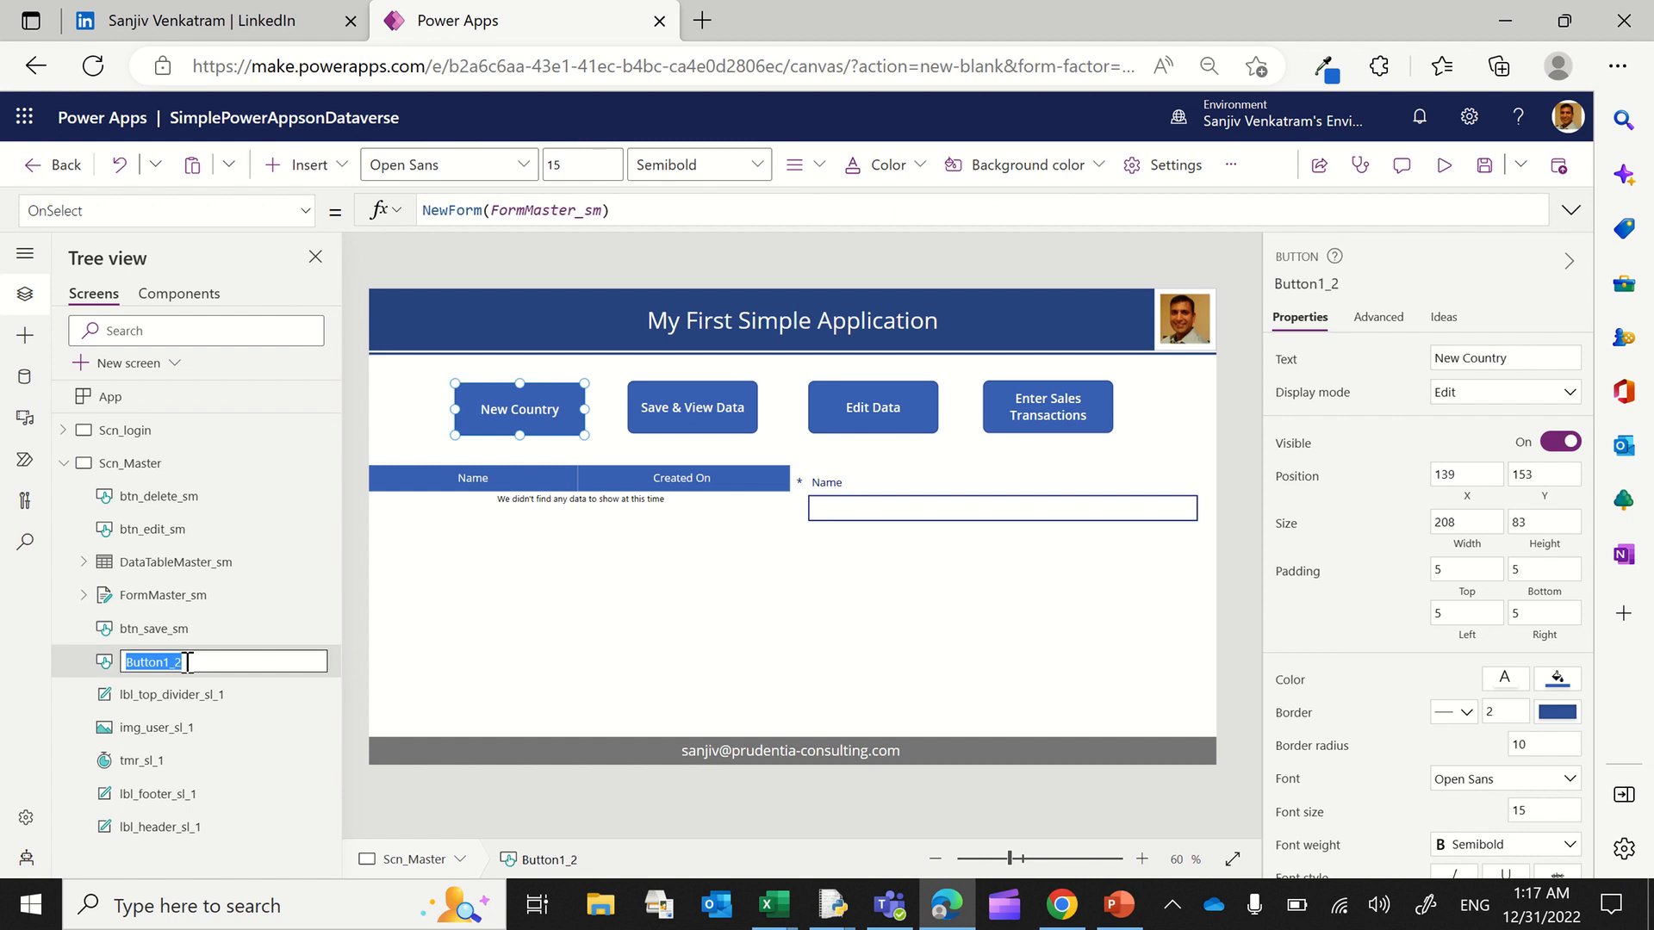
pyautogui.write('btn_new_sm')
pyautogui.press('Return')
# Step: Rename Scn_Master's top divider label as lbl_top_divider_sm and its user image as img_user_sm
pyautogui.doubleClick(203, 696)
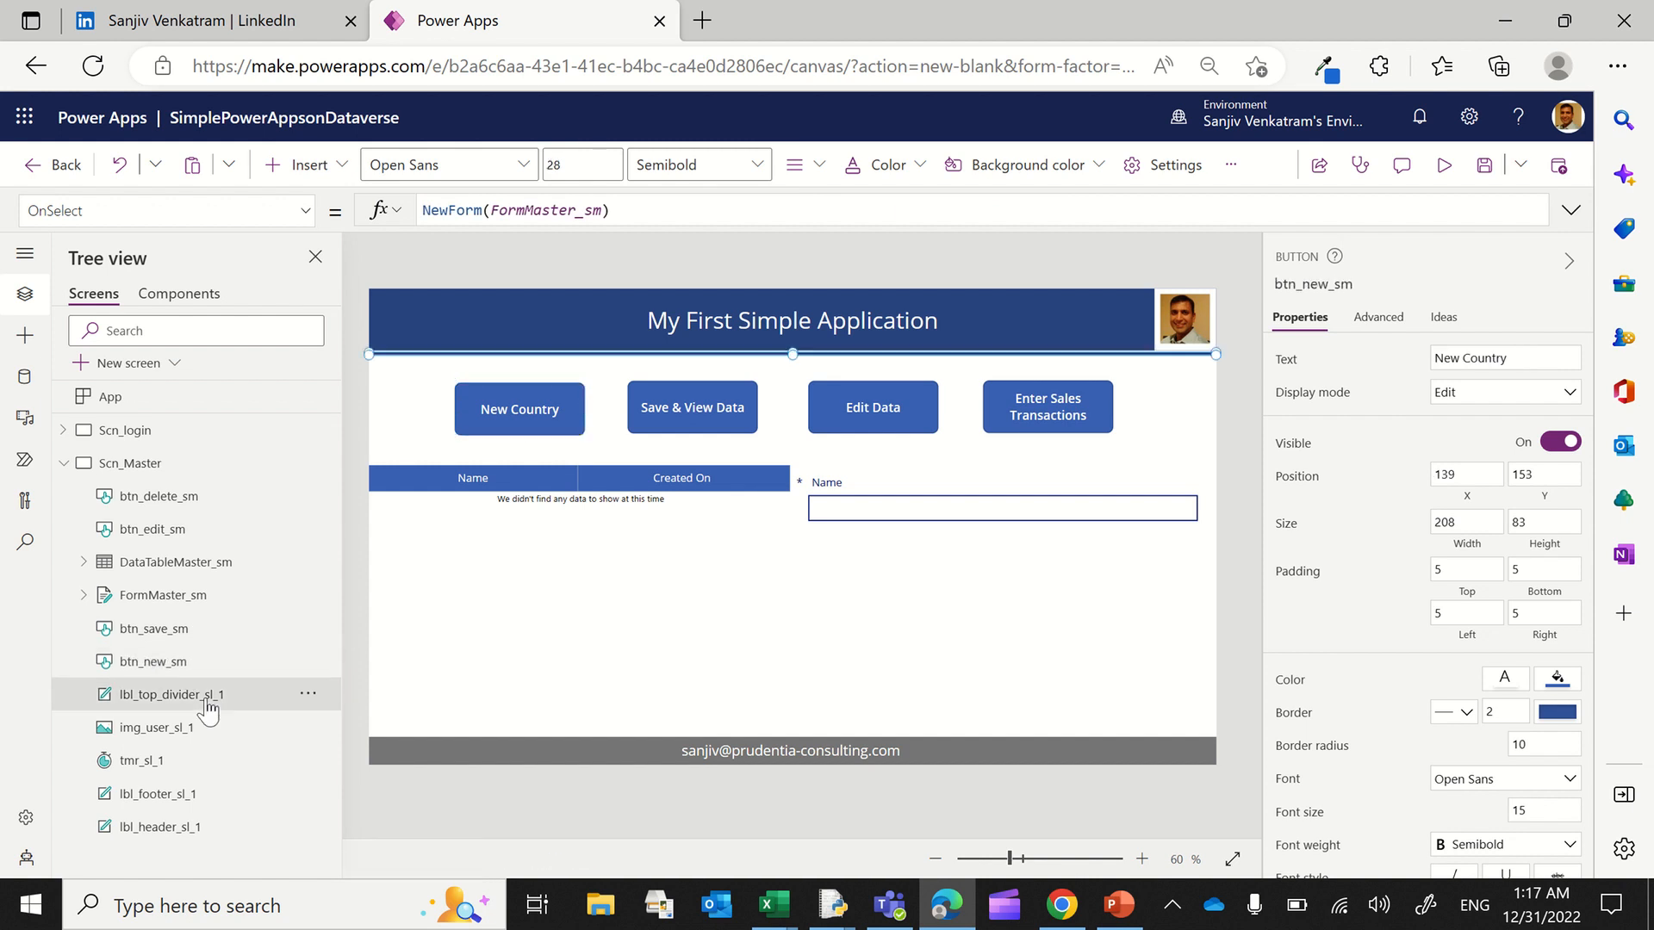
pyautogui.click(267, 702)
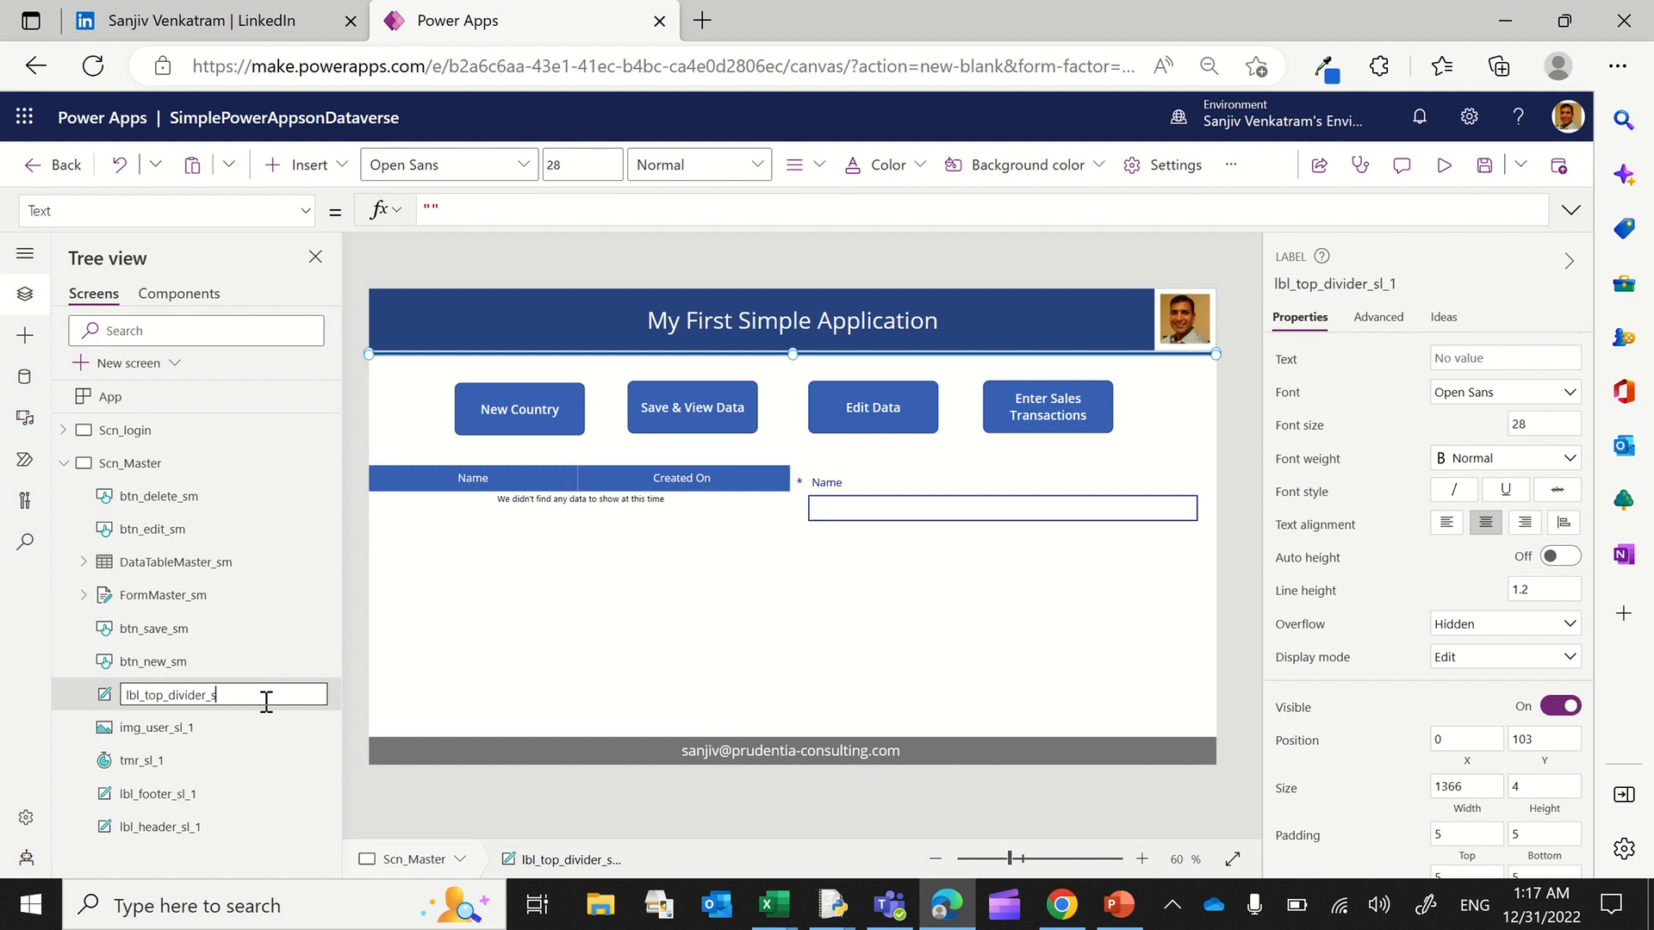
pyautogui.write('m')
pyautogui.press('Return')
pyautogui.doubleClick(207, 728)
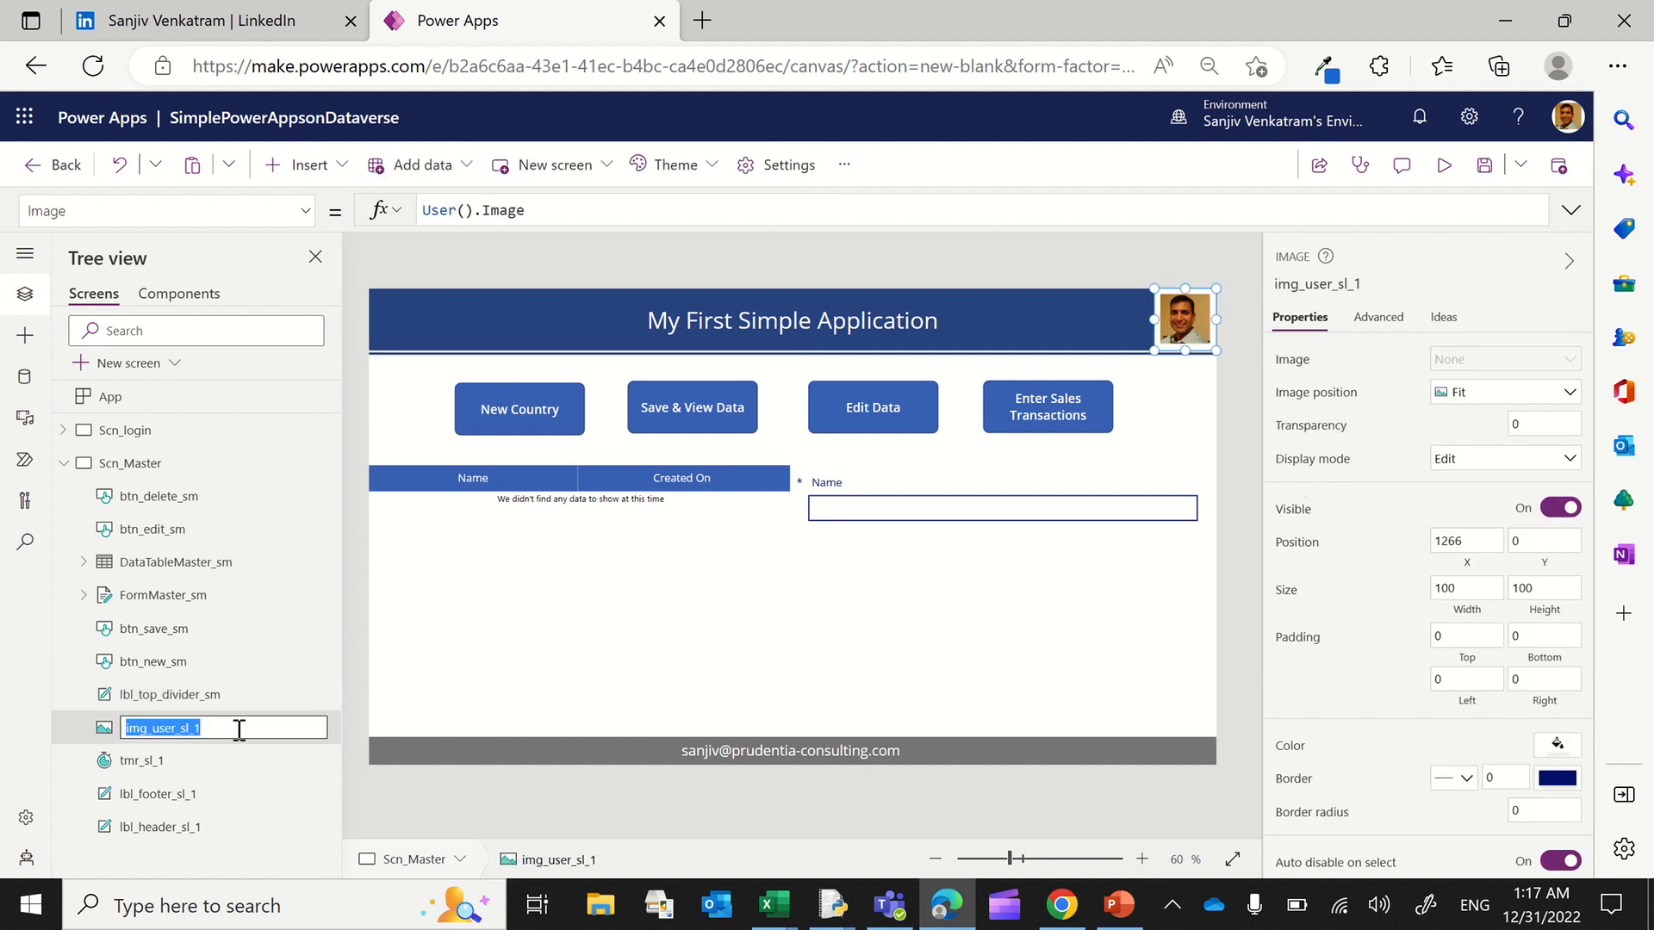
pyautogui.click(242, 729)
pyautogui.press('Return')
# Step: Rename the timer on Scn_Master as tmr_sm
pyautogui.doubleClick(211, 760)
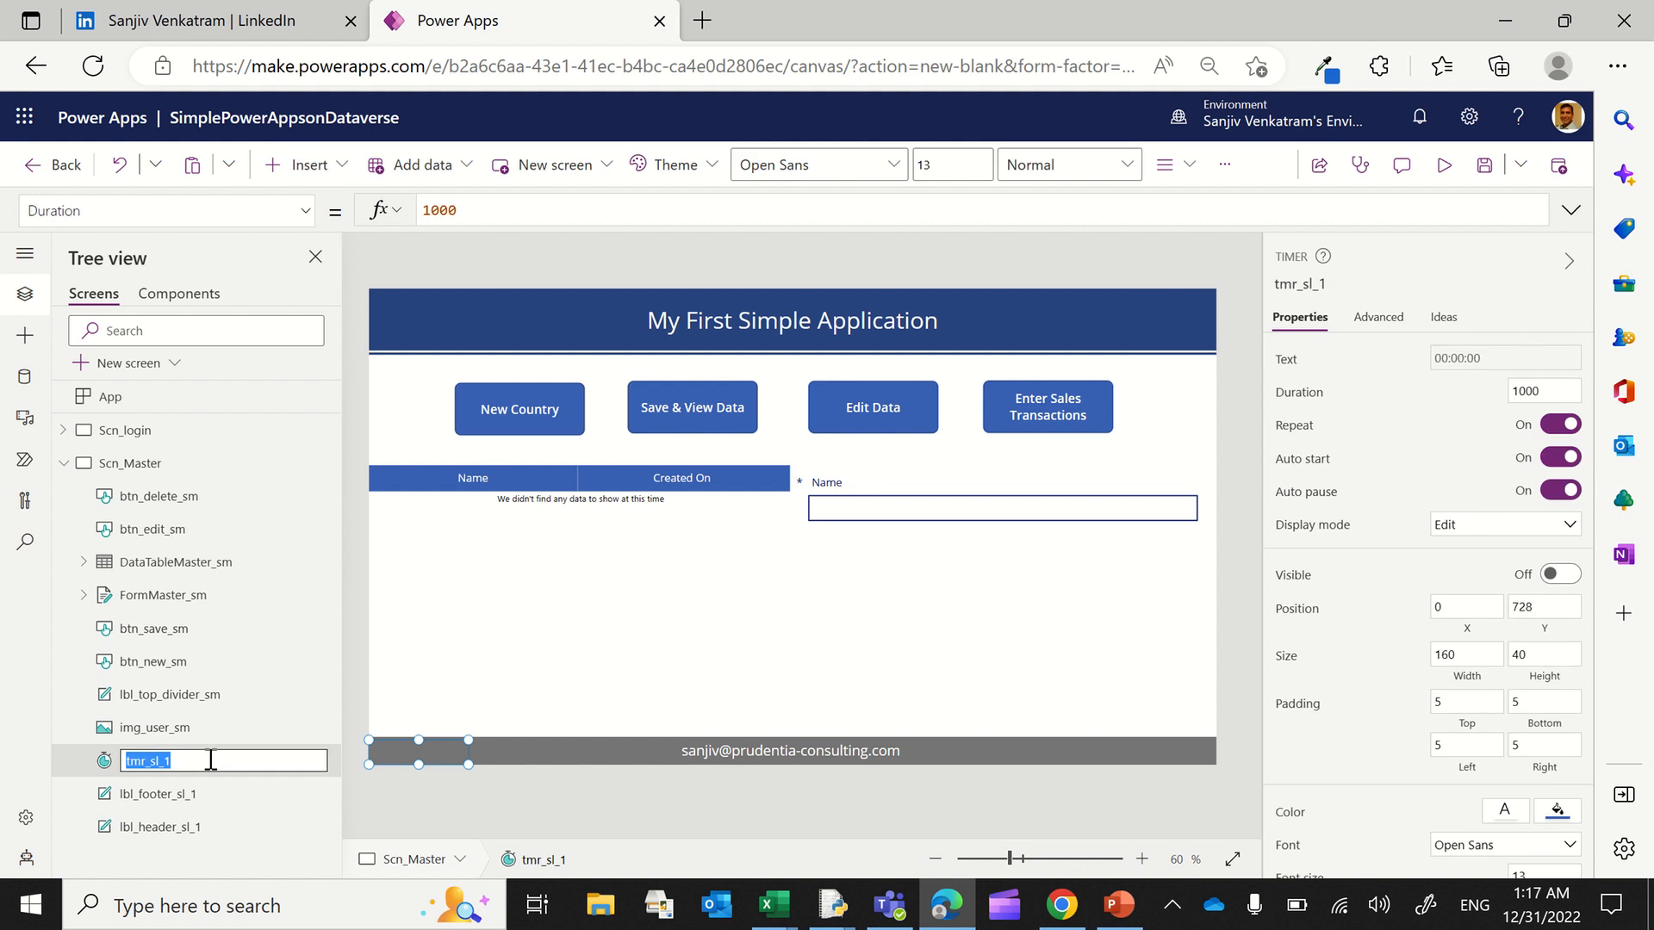
pyautogui.click(210, 761)
pyautogui.press('BackSpace')
pyautogui.press('Return')
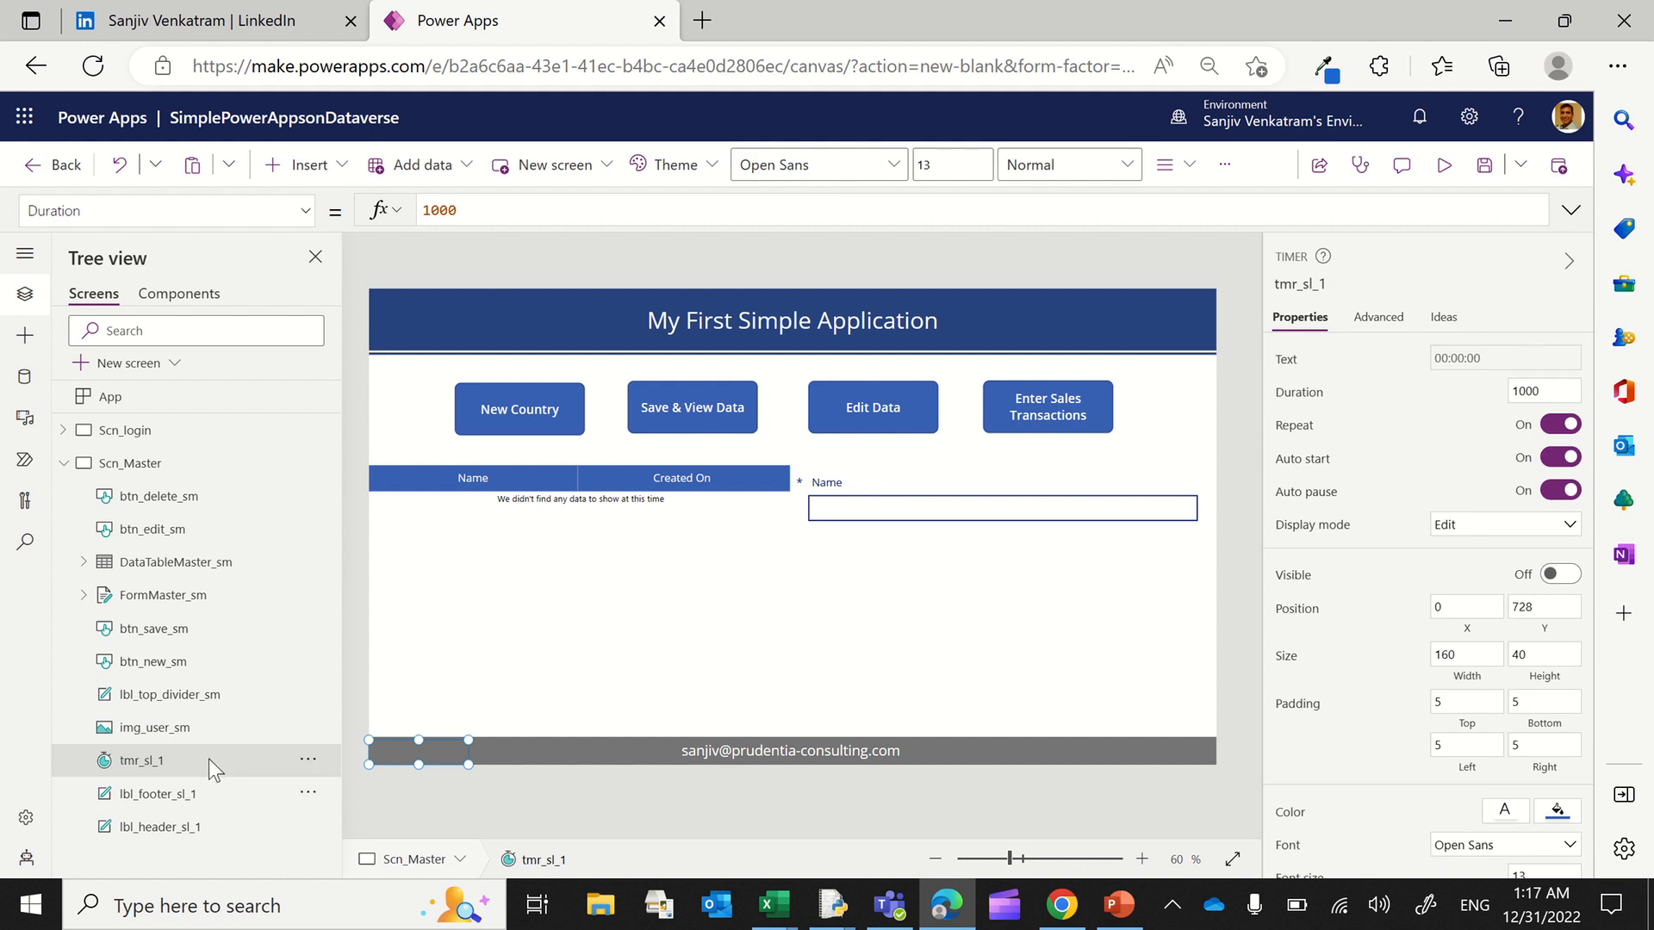
# Step: Rename Scn_Master's footer label as lbl_footer_sm and its header label as lbl_header_sm
pyautogui.doubleClick(237, 793)
pyautogui.click(237, 796)
pyautogui.press('BackSpace')
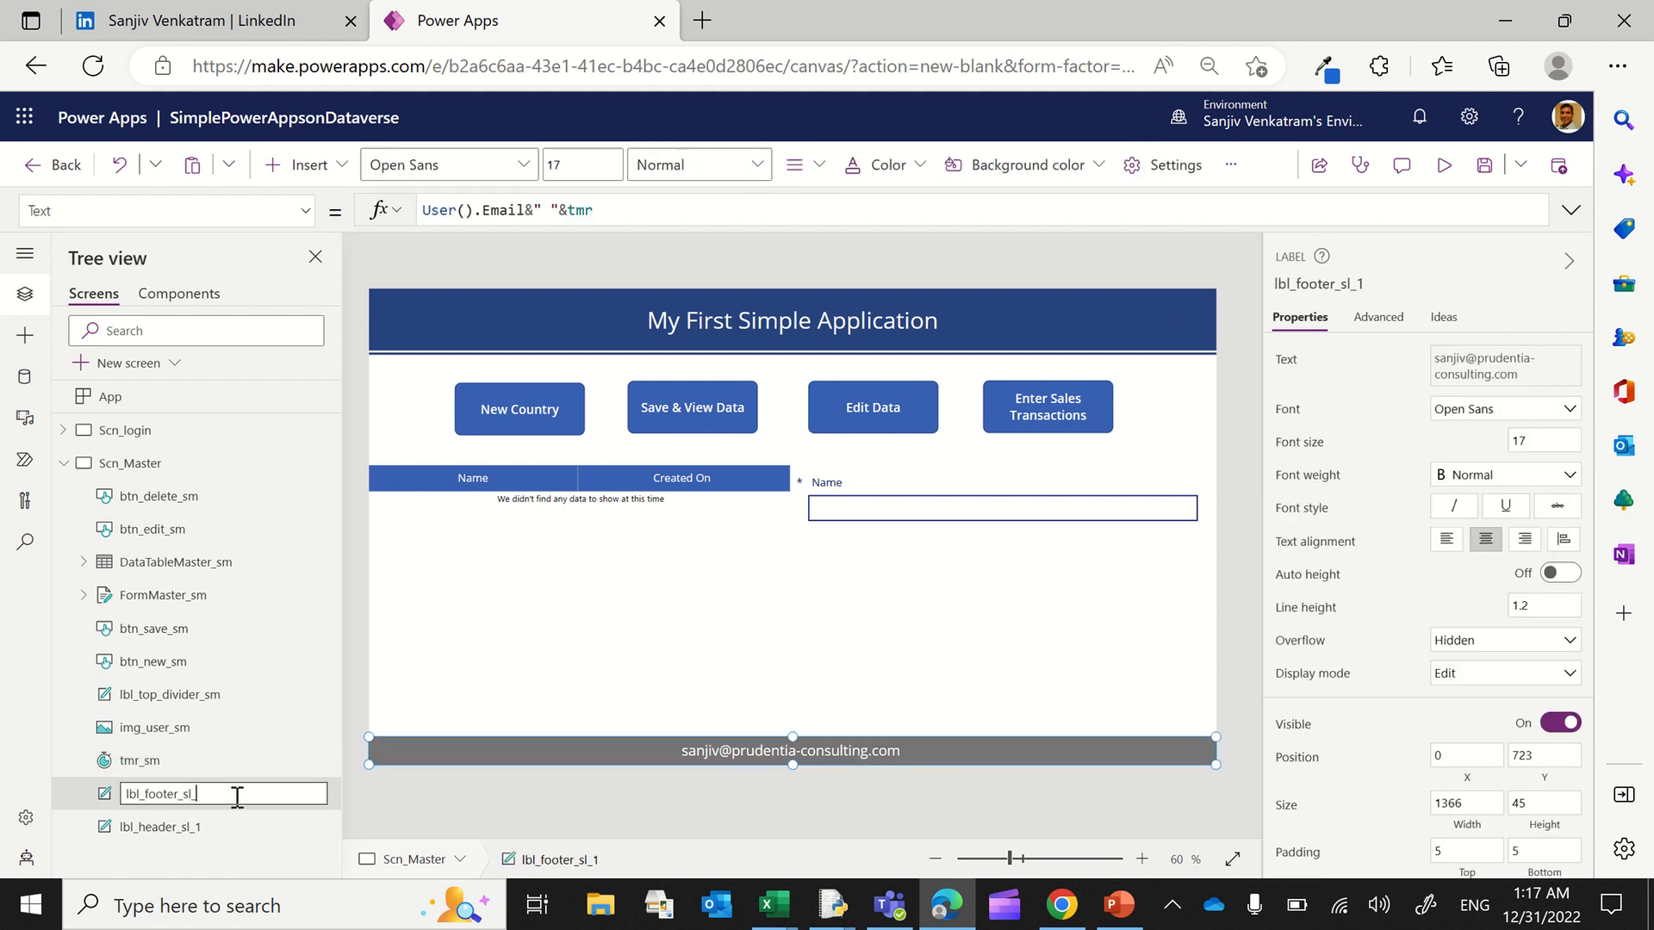
pyautogui.write('m')
pyautogui.press('Return')
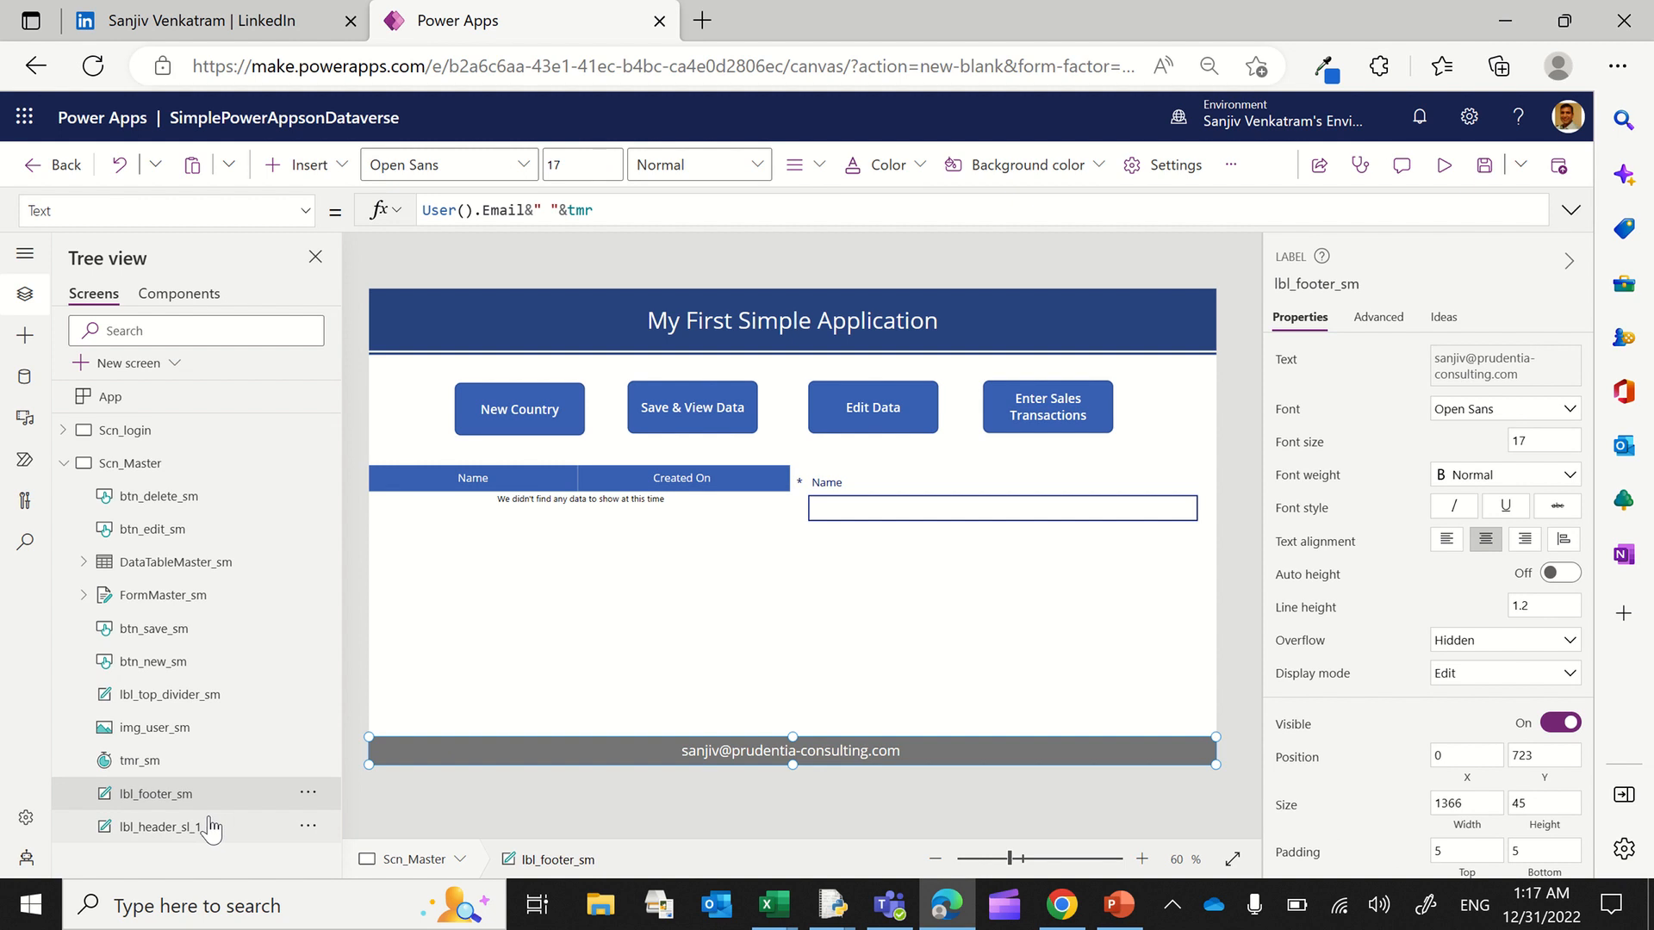
pyautogui.doubleClick(211, 825)
pyautogui.click(237, 828)
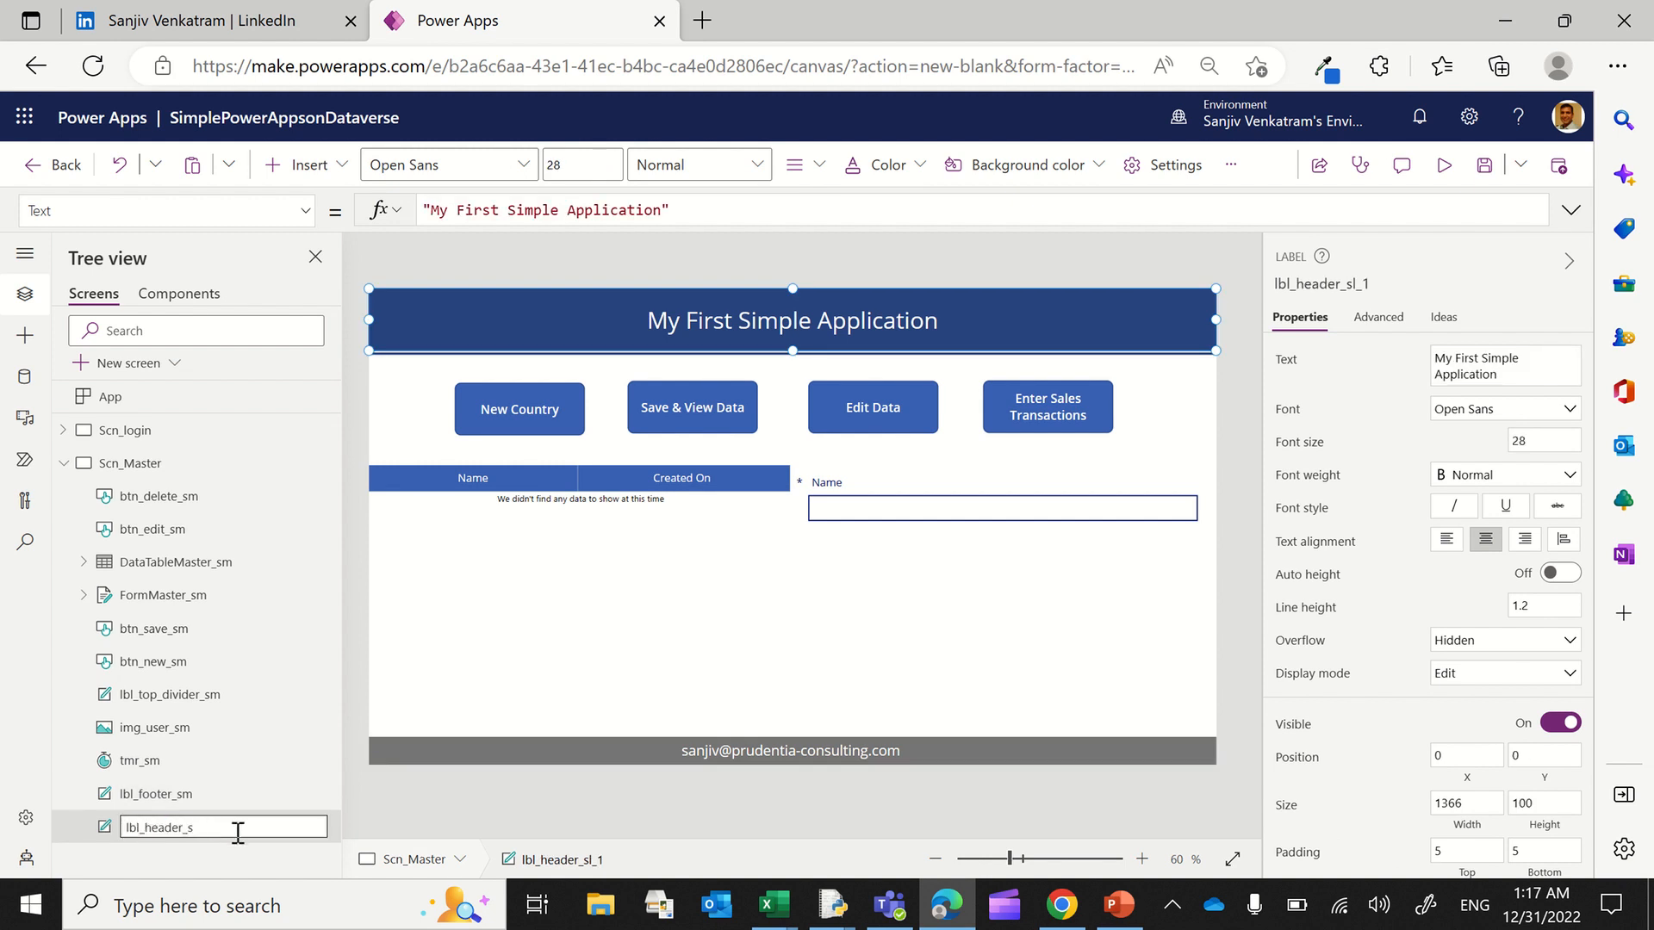
pyautogui.write('m')
pyautogui.press('Return')
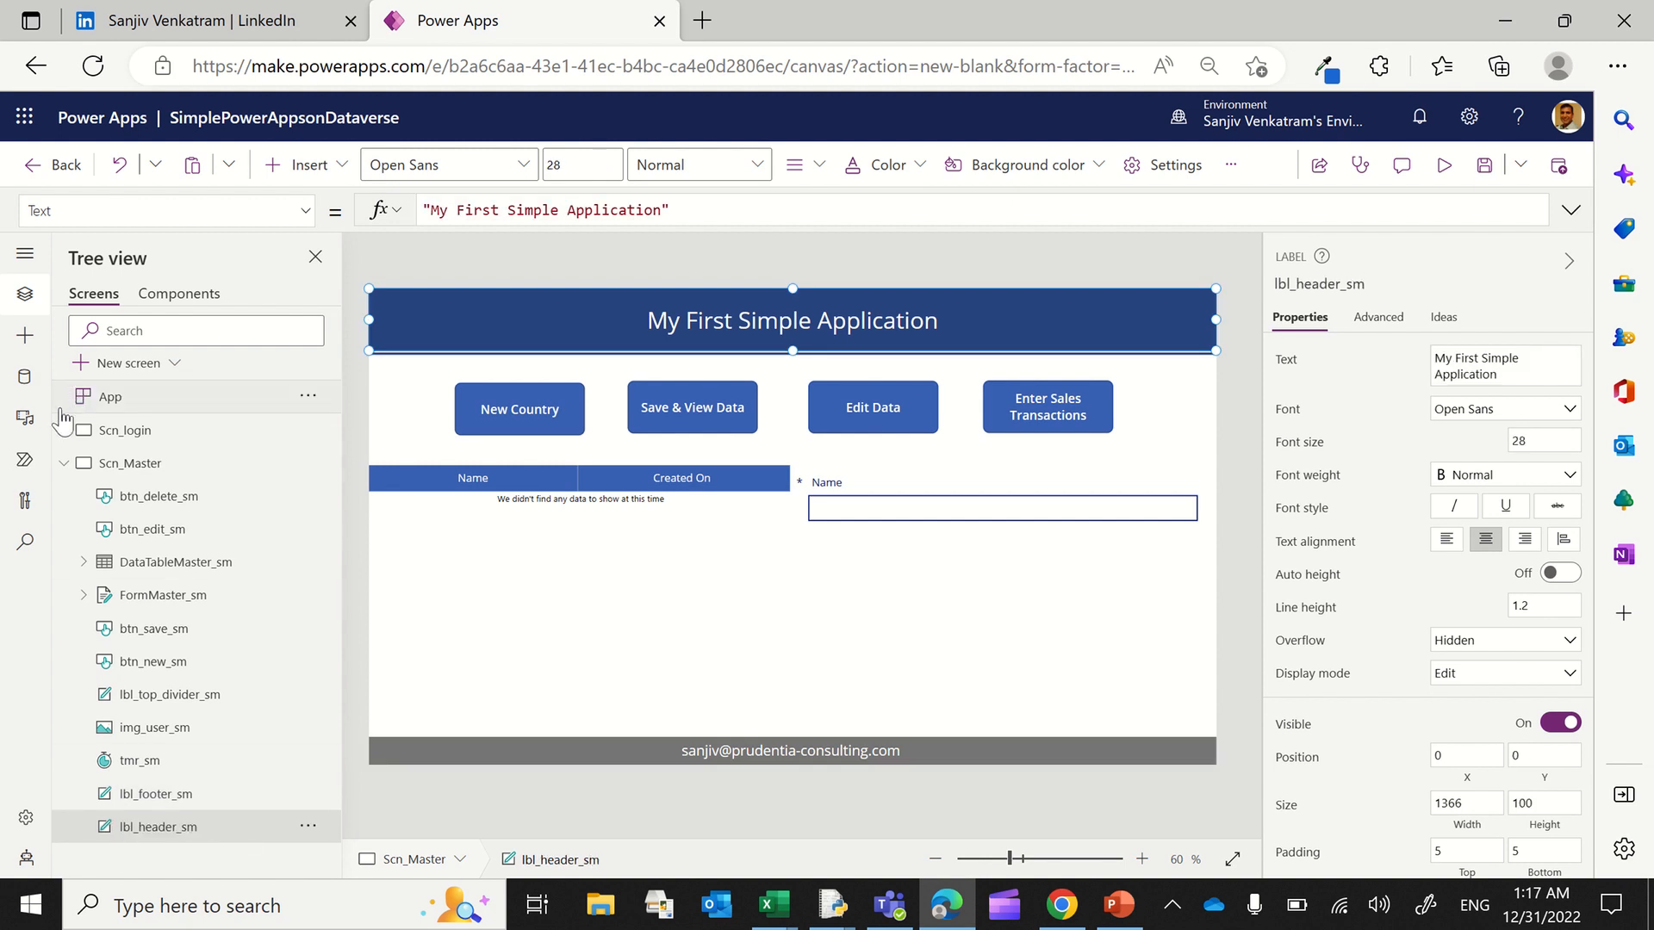
# Step: On Scn_login, set the OnSelect formula of the Enter Master Data - Countries button to Navigate(Scn_Master,ScreenTransition.Fade)
pyautogui.click(63, 429)
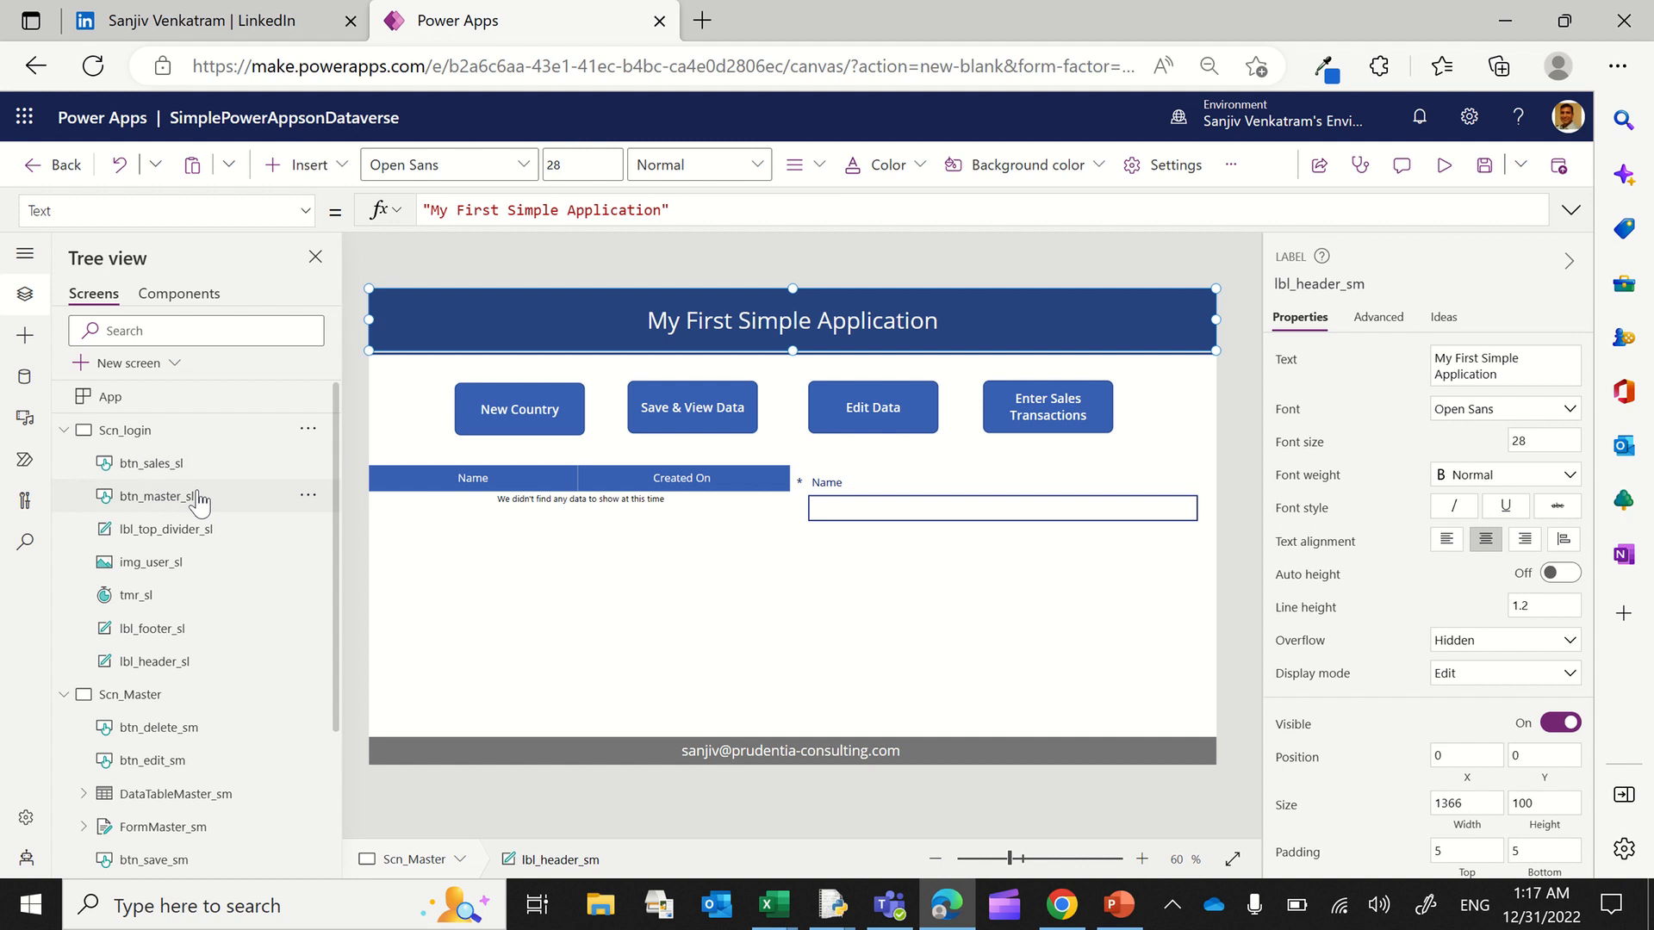
pyautogui.click(128, 430)
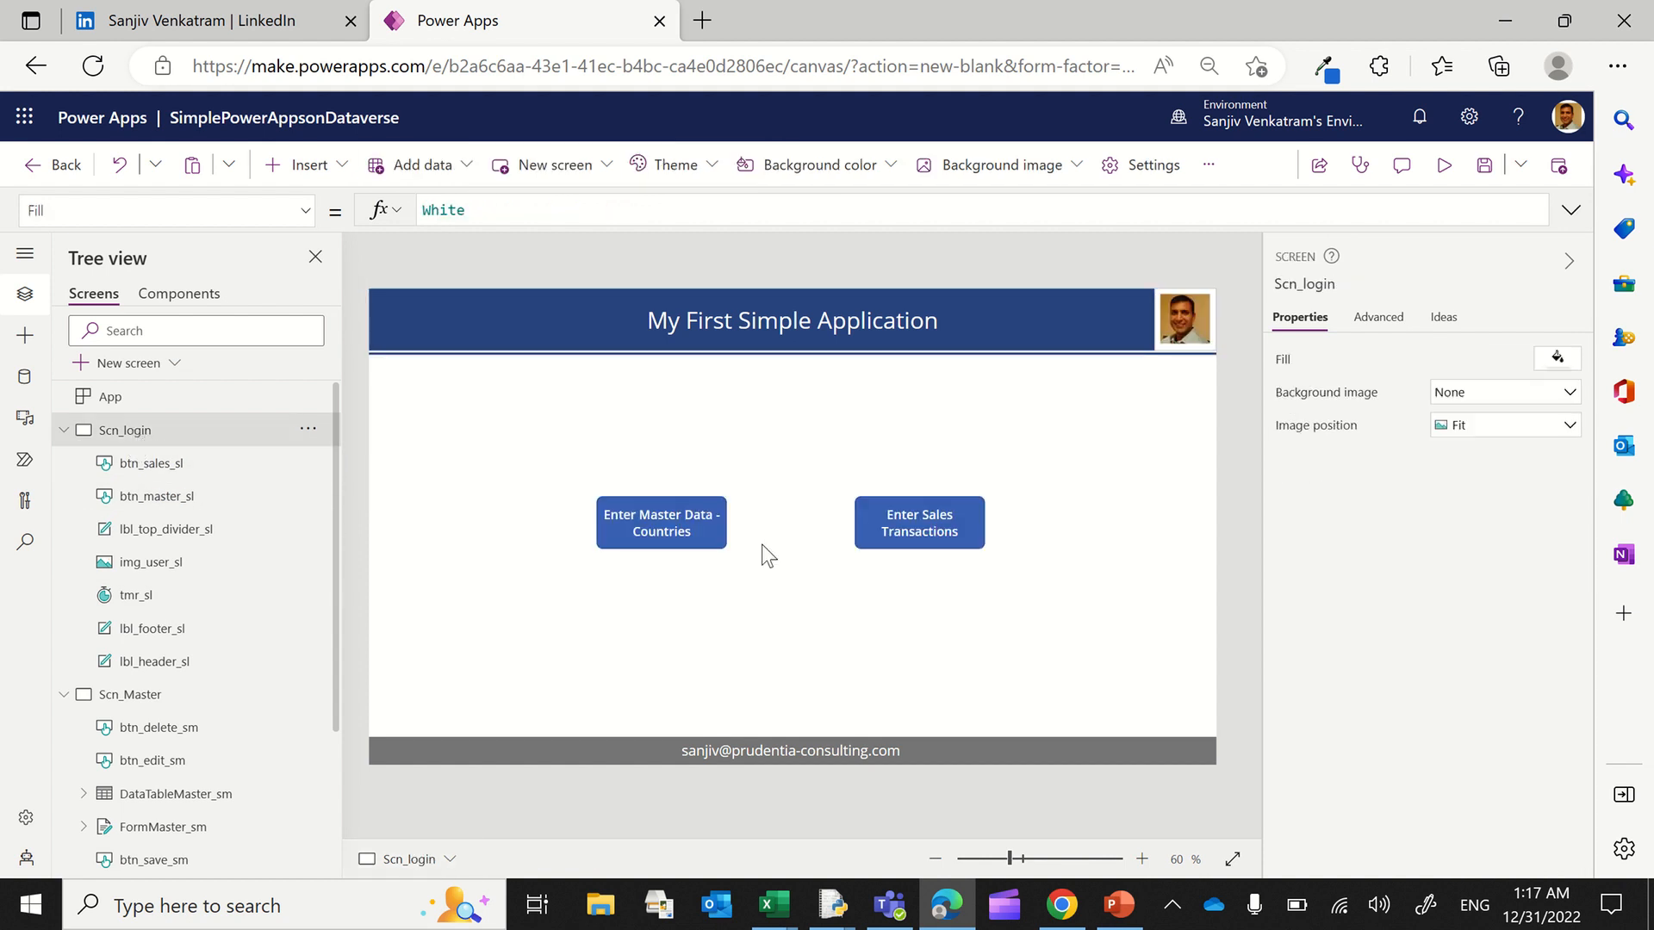
pyautogui.click(681, 532)
pyautogui.click(449, 207)
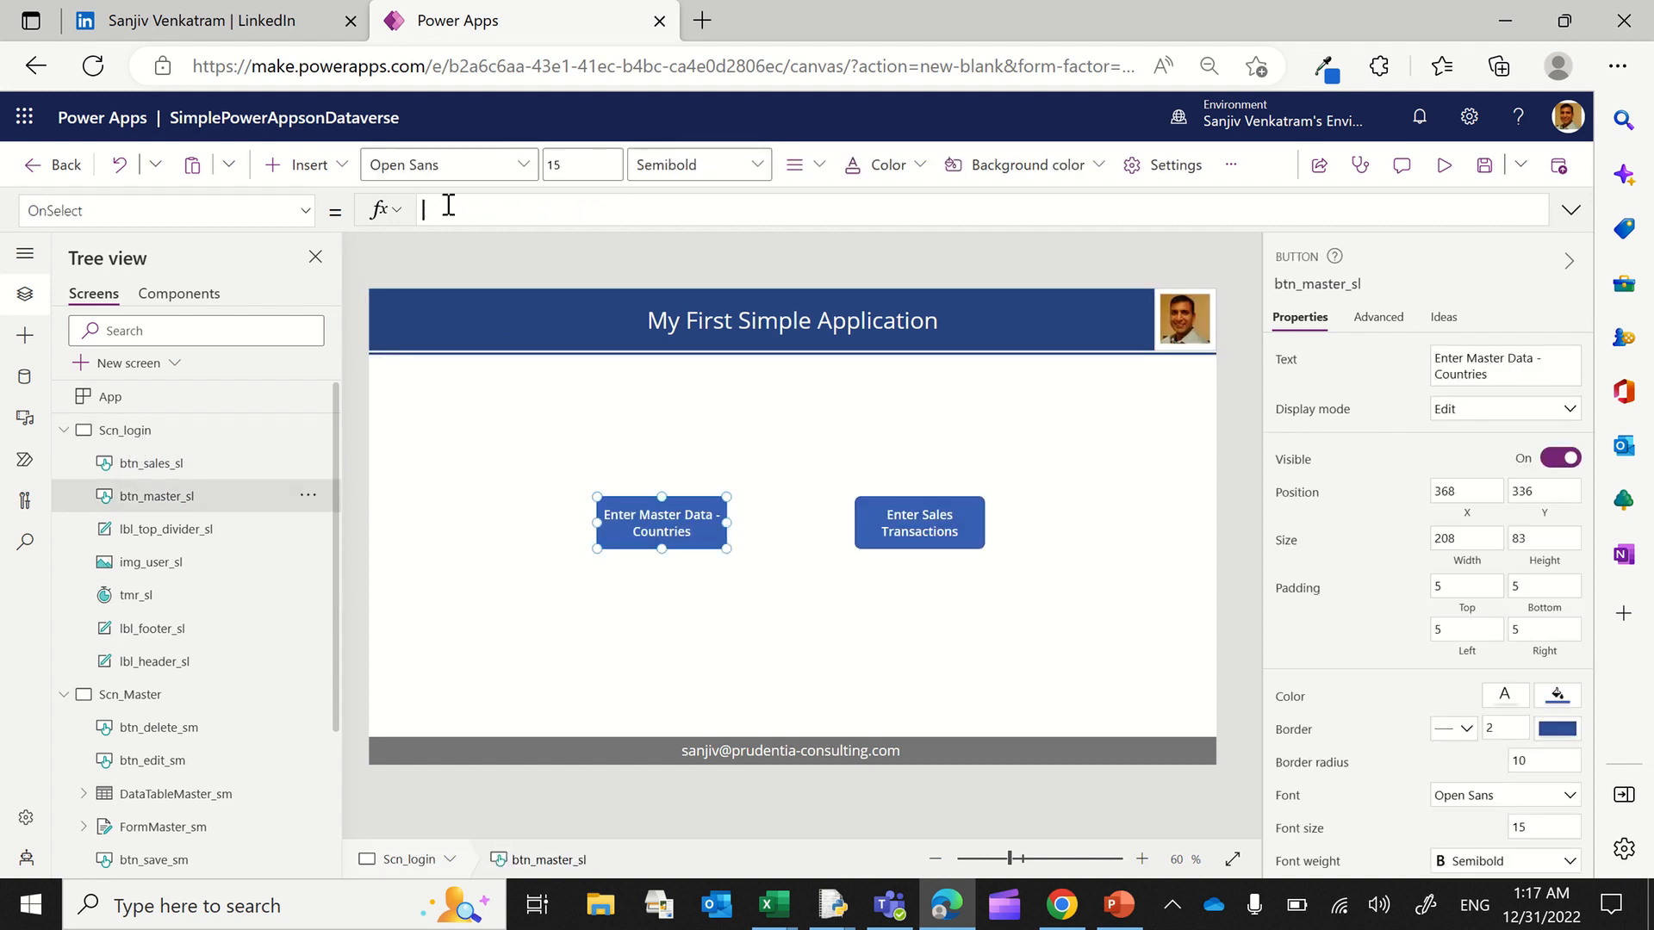
pyautogui.write('Navigate(')
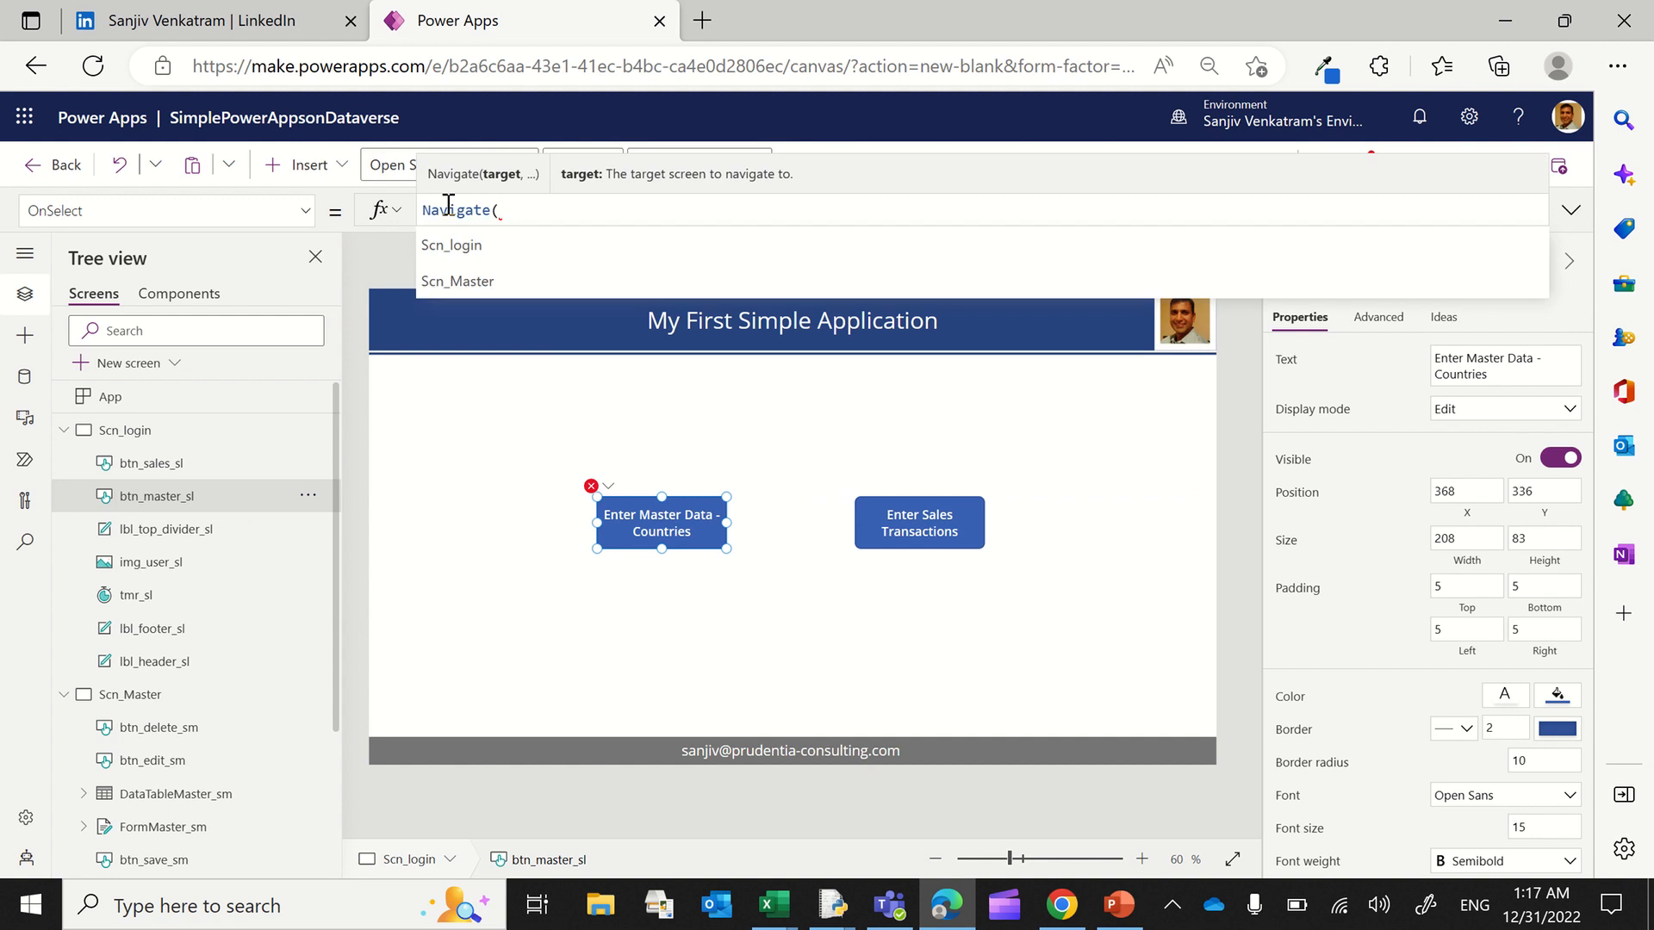
pyautogui.press('Down')
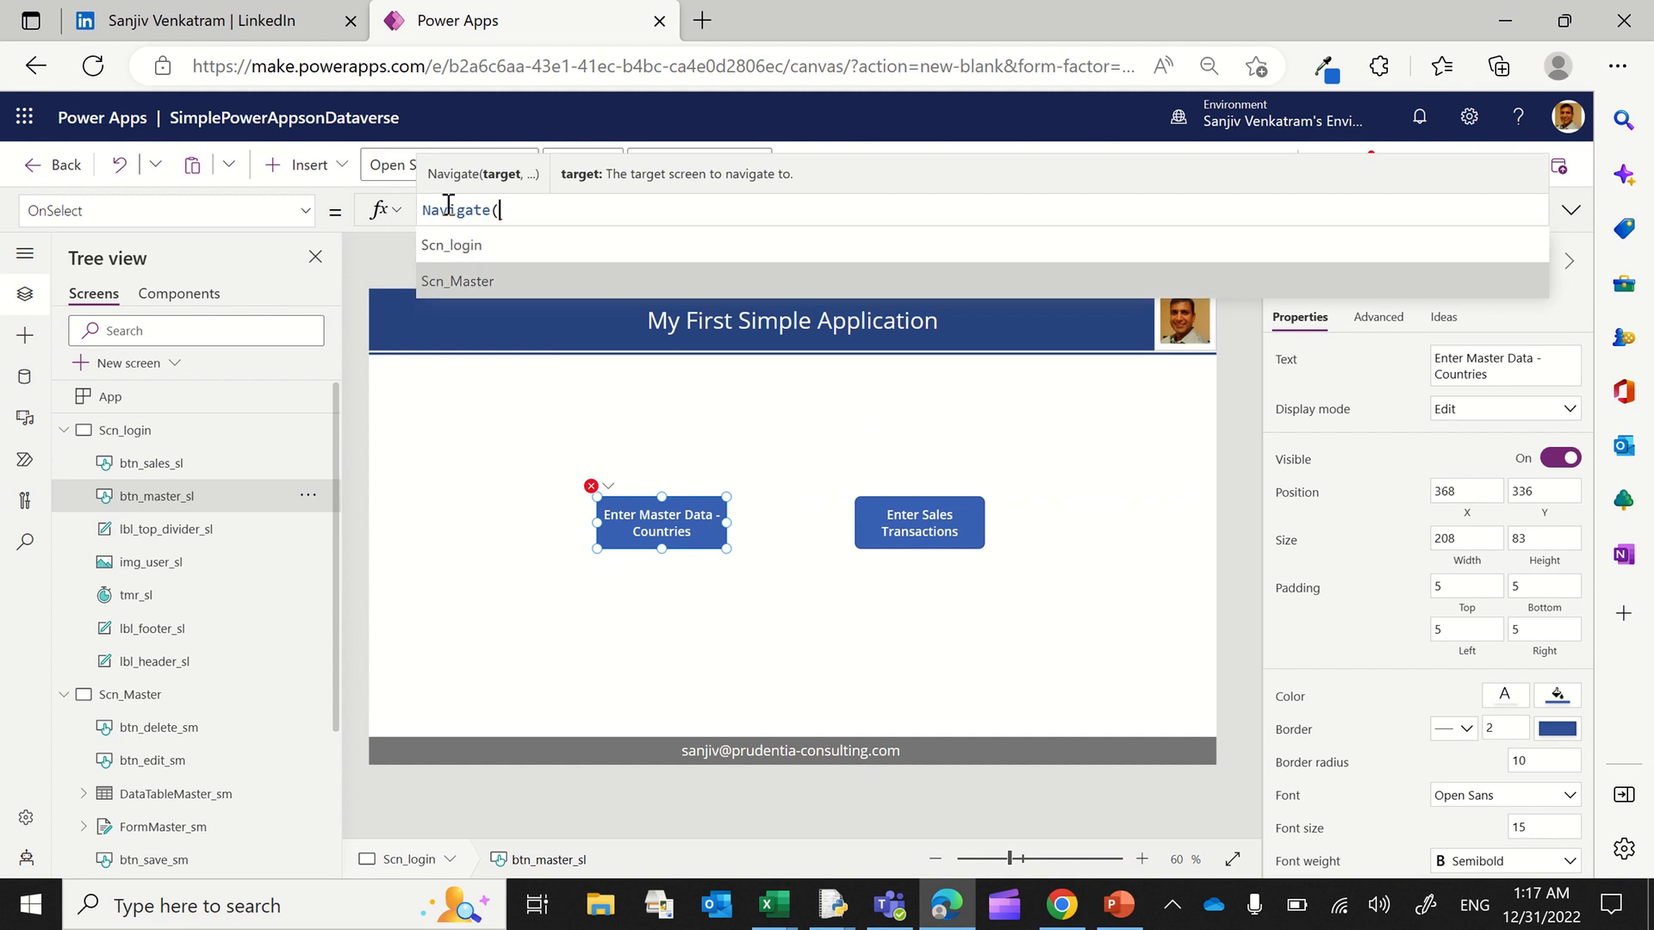
pyautogui.press('Tab')
pyautogui.write(',')
pyautogui.press('Down')
pyautogui.press('Down')
pyautogui.press('Down')
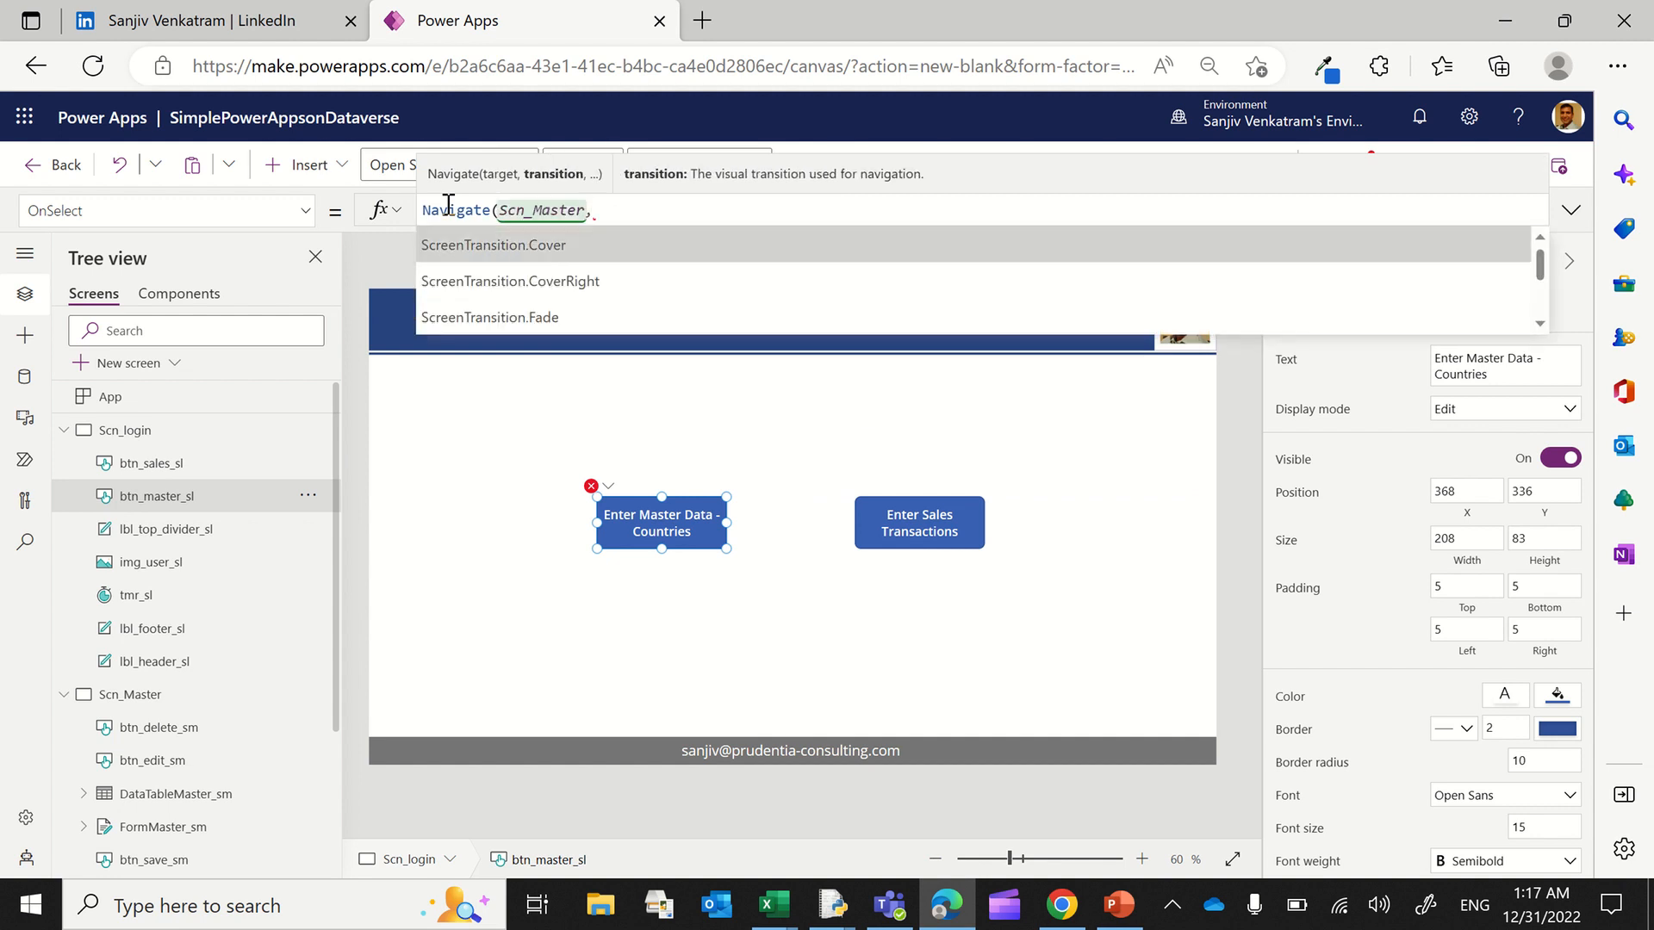
pyautogui.press('Tab')
pyautogui.write(')')
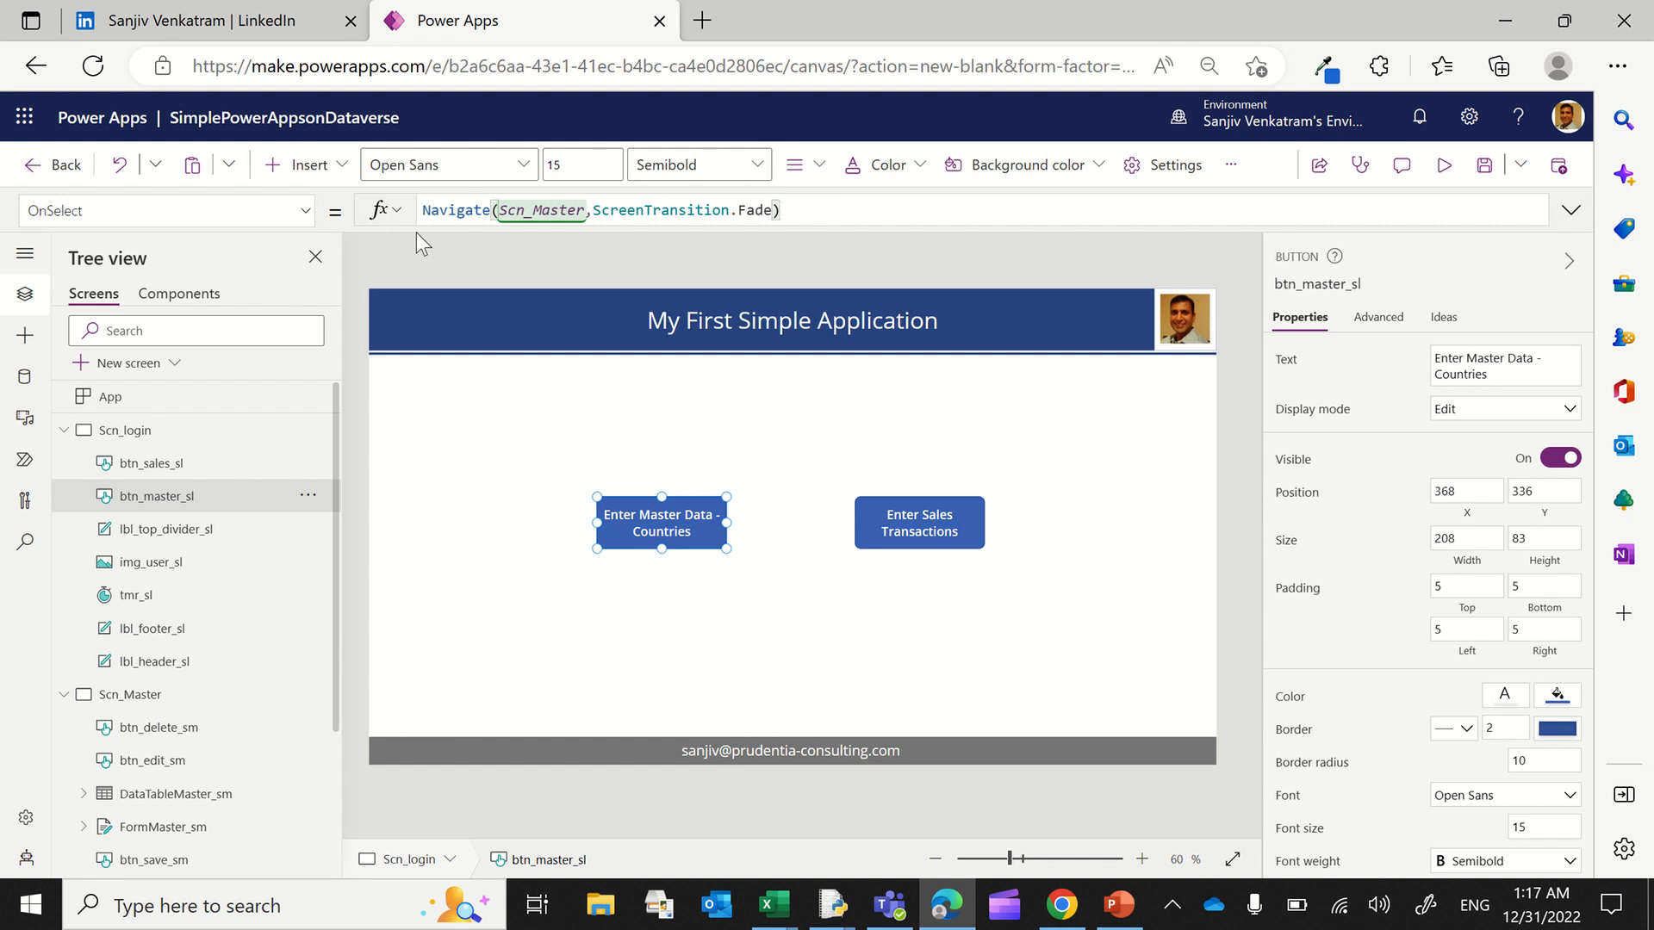
# Step: Insert a Home icon on the Scn_Master screen and set its color to white
pyautogui.click(68, 429)
pyautogui.click(155, 465)
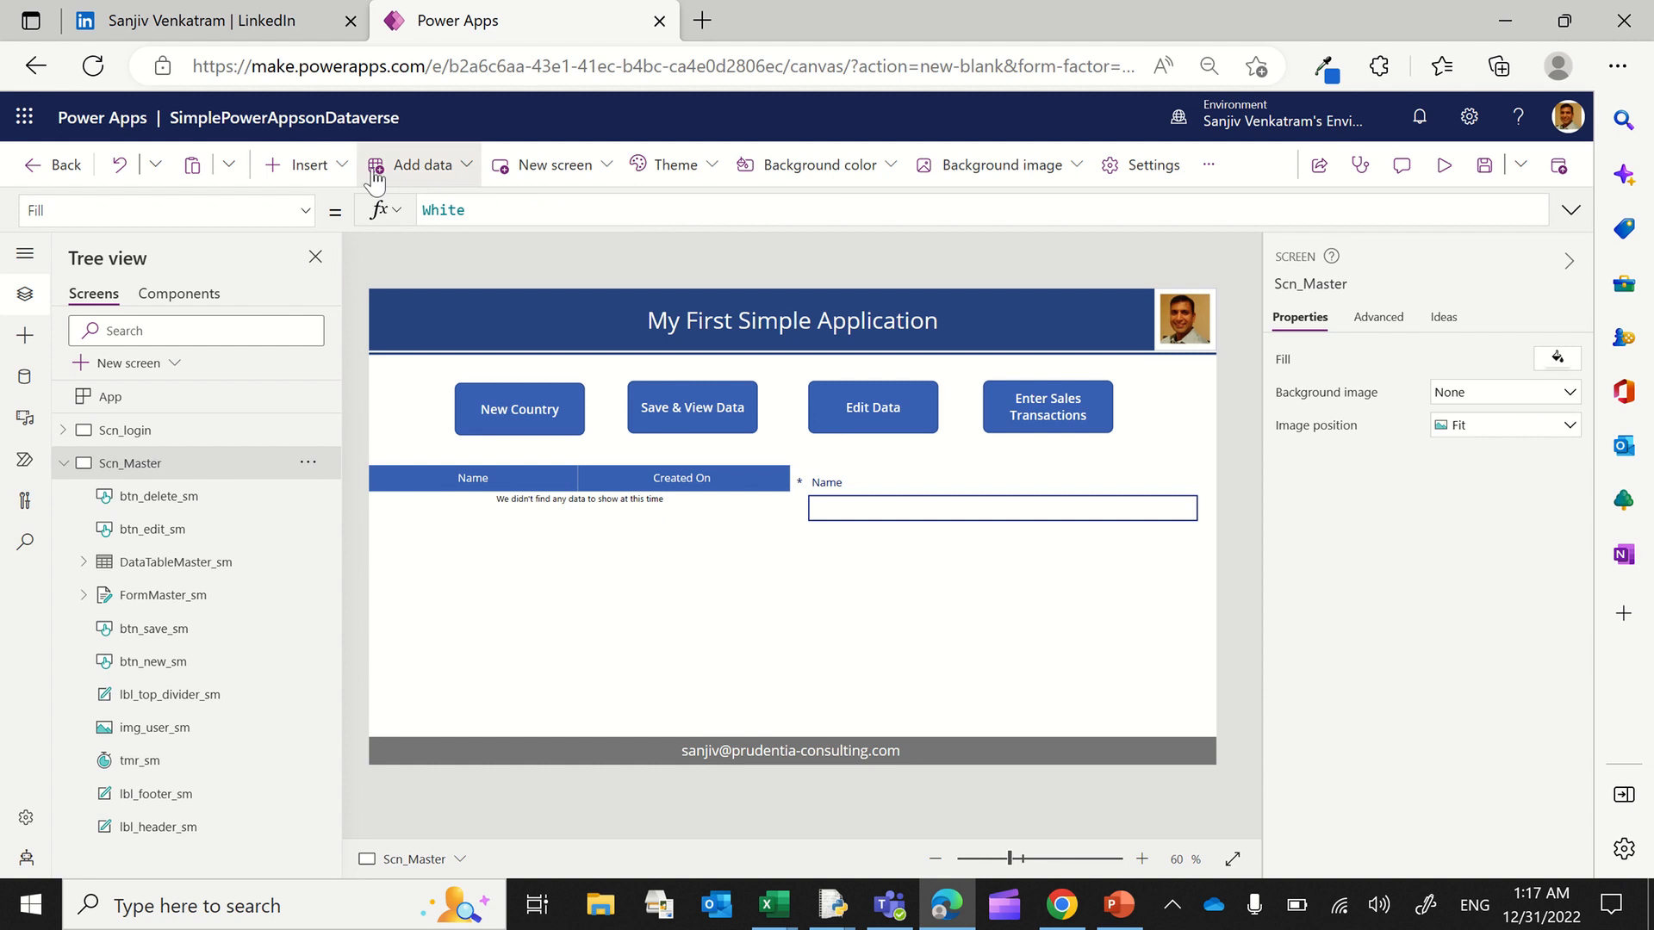
pyautogui.click(308, 164)
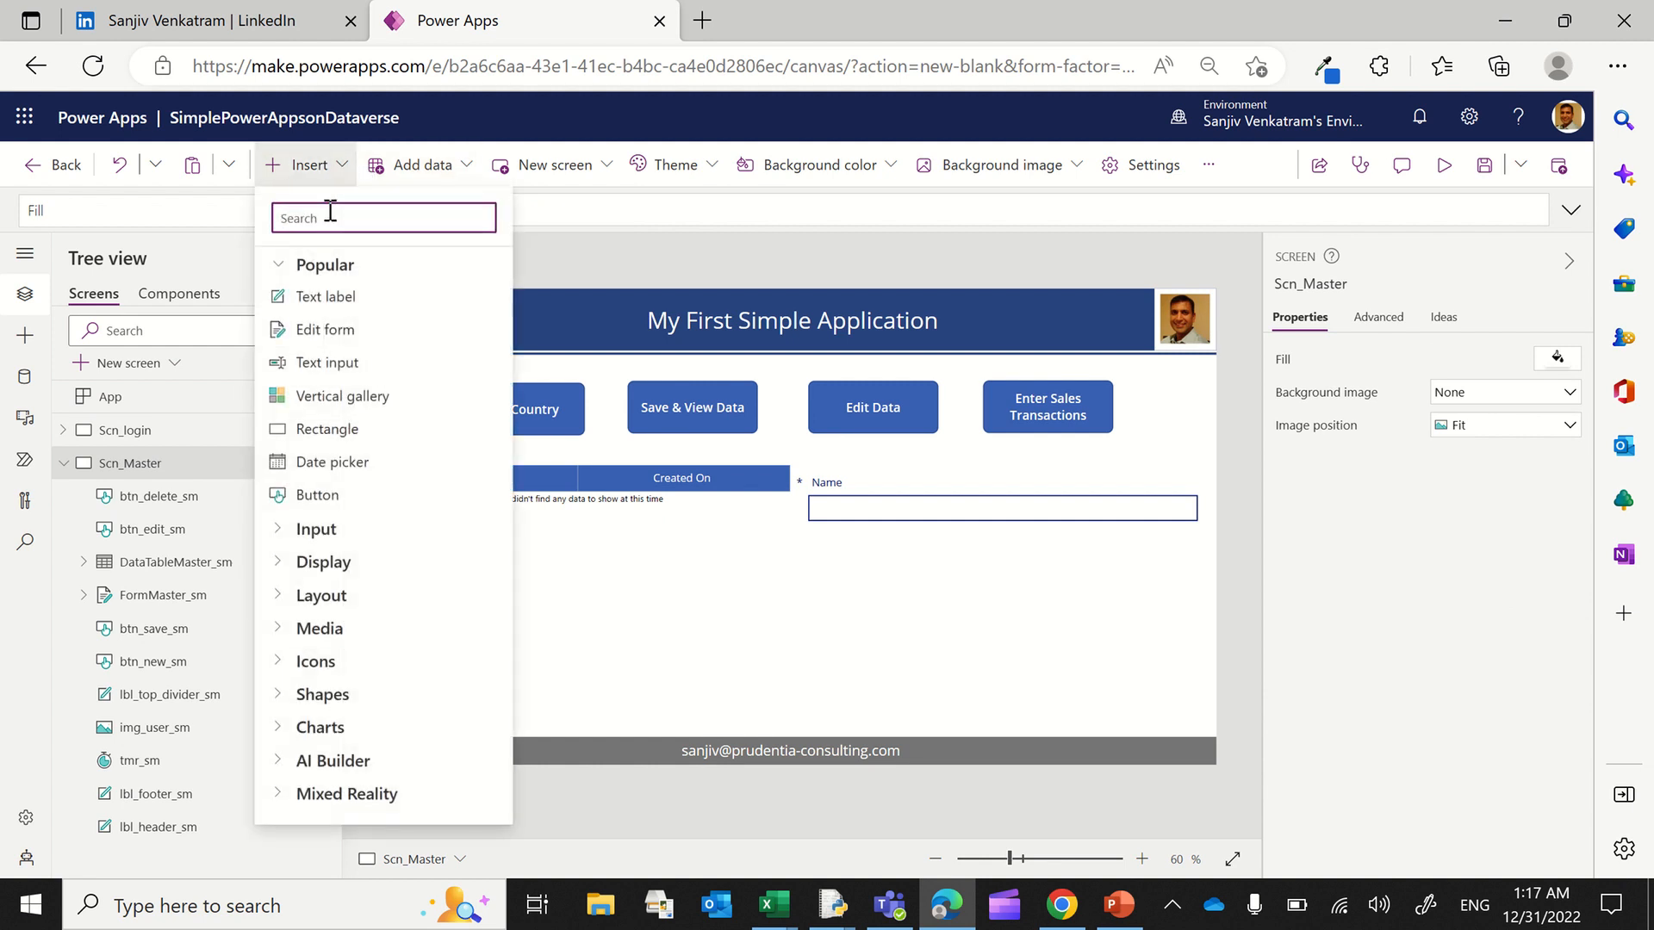
pyautogui.write('home')
pyautogui.click(344, 291)
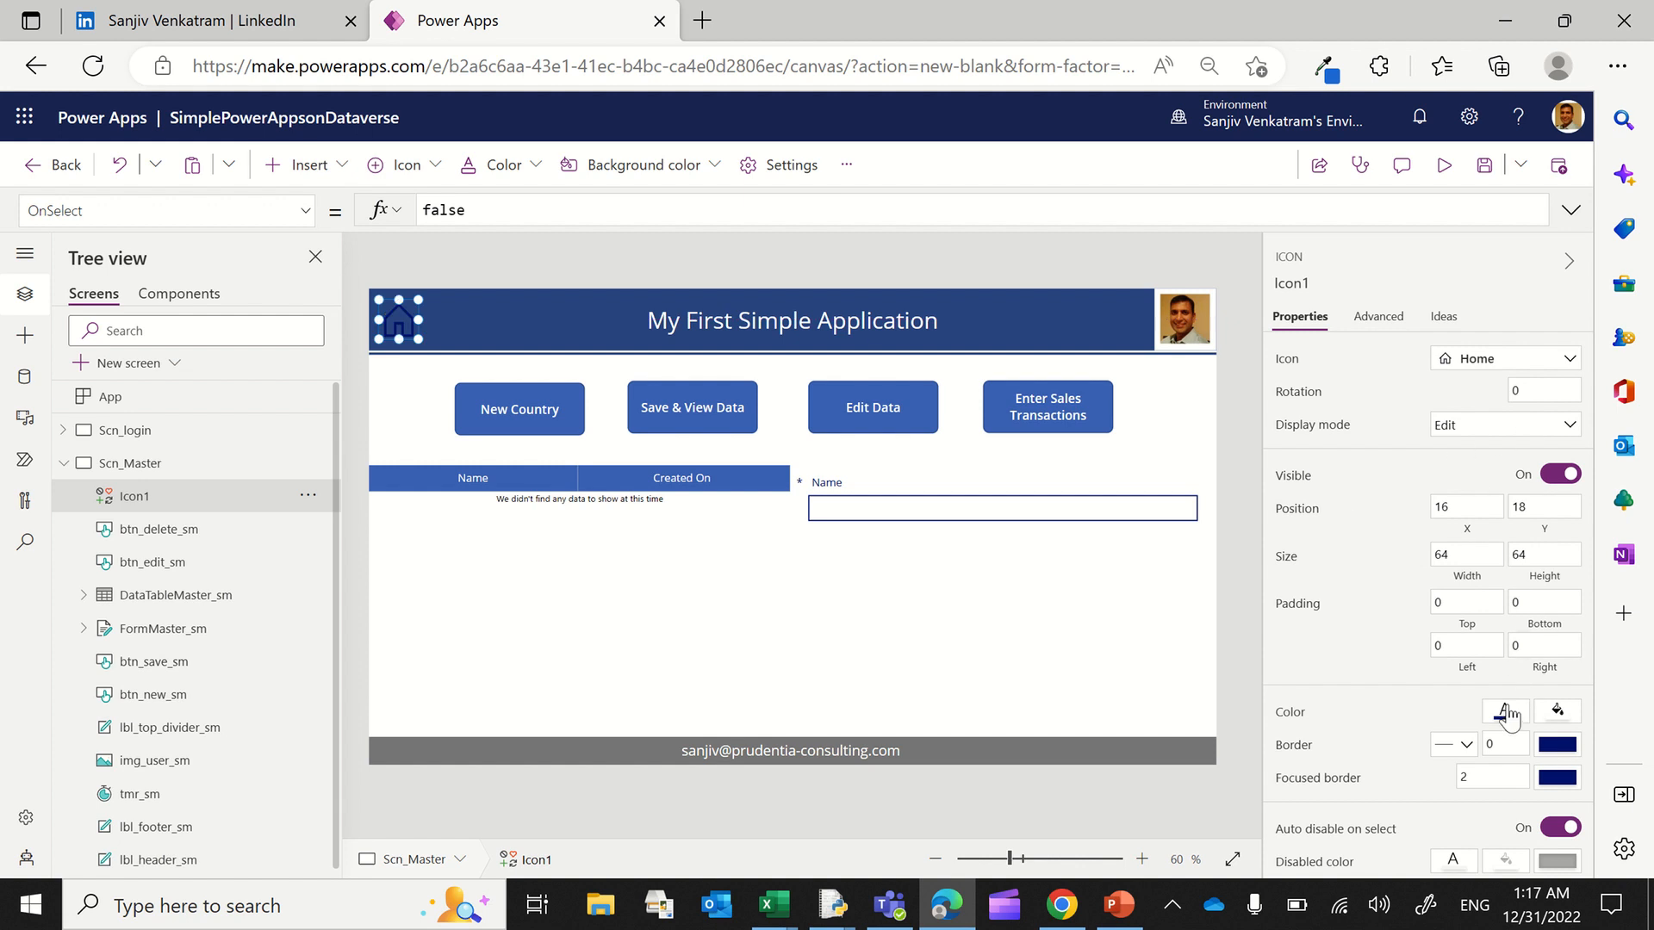
pyautogui.click(1505, 713)
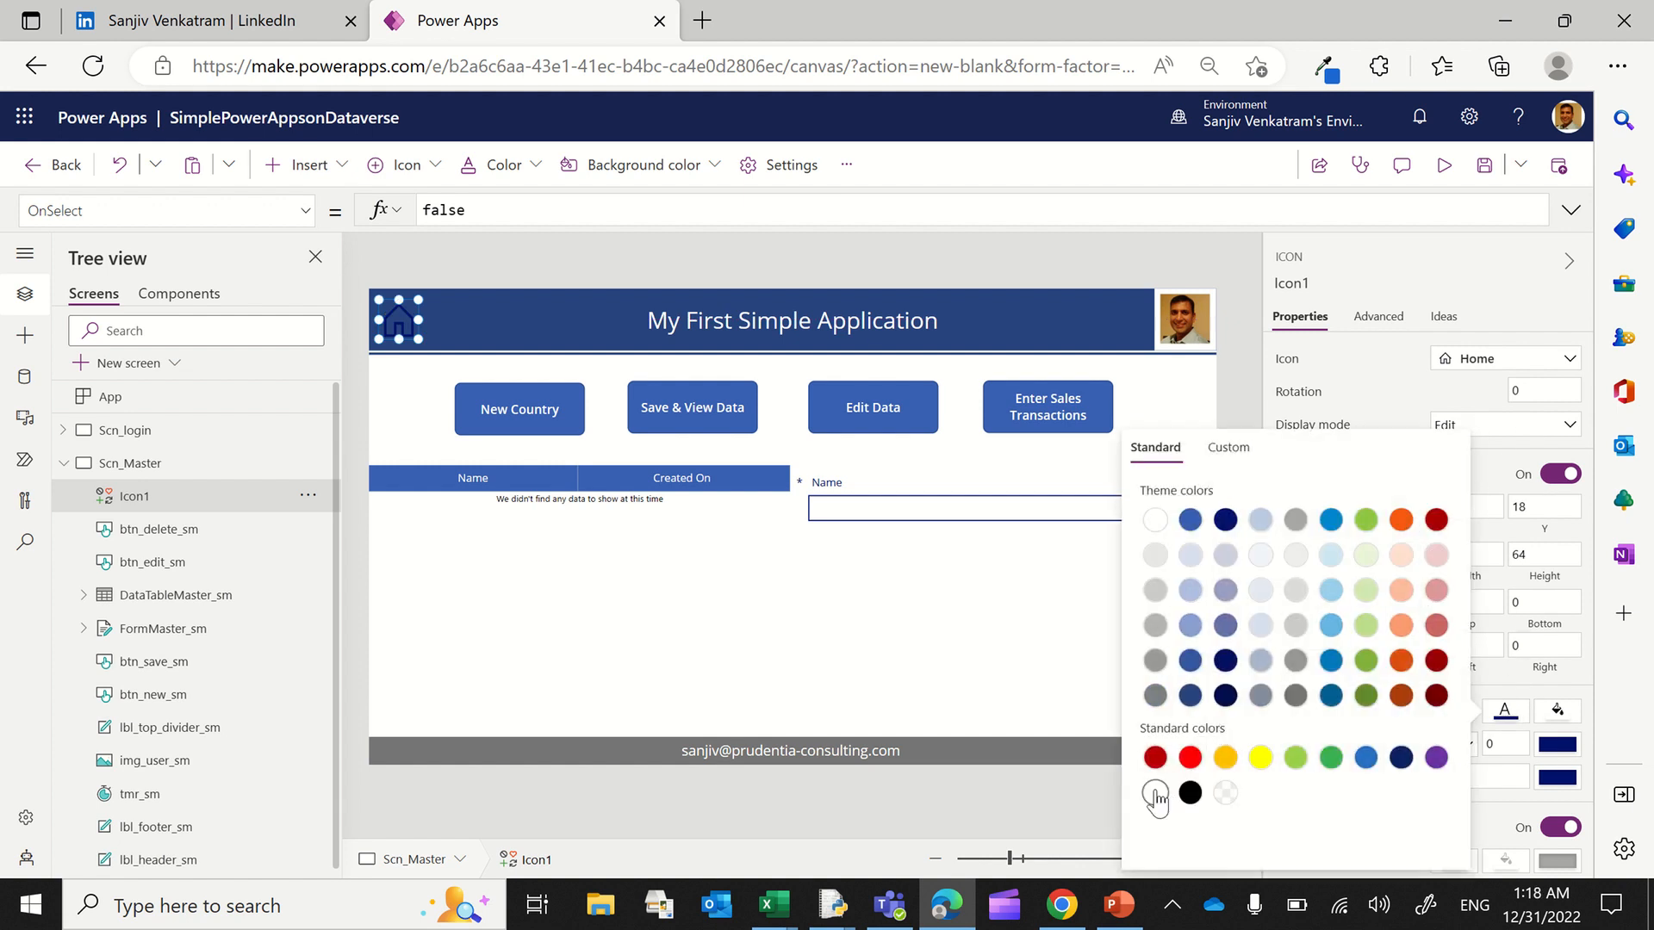
pyautogui.click(1155, 792)
# Step: Set the Home icon's top, bottom, left and right padding to 5
pyautogui.click(1460, 605)
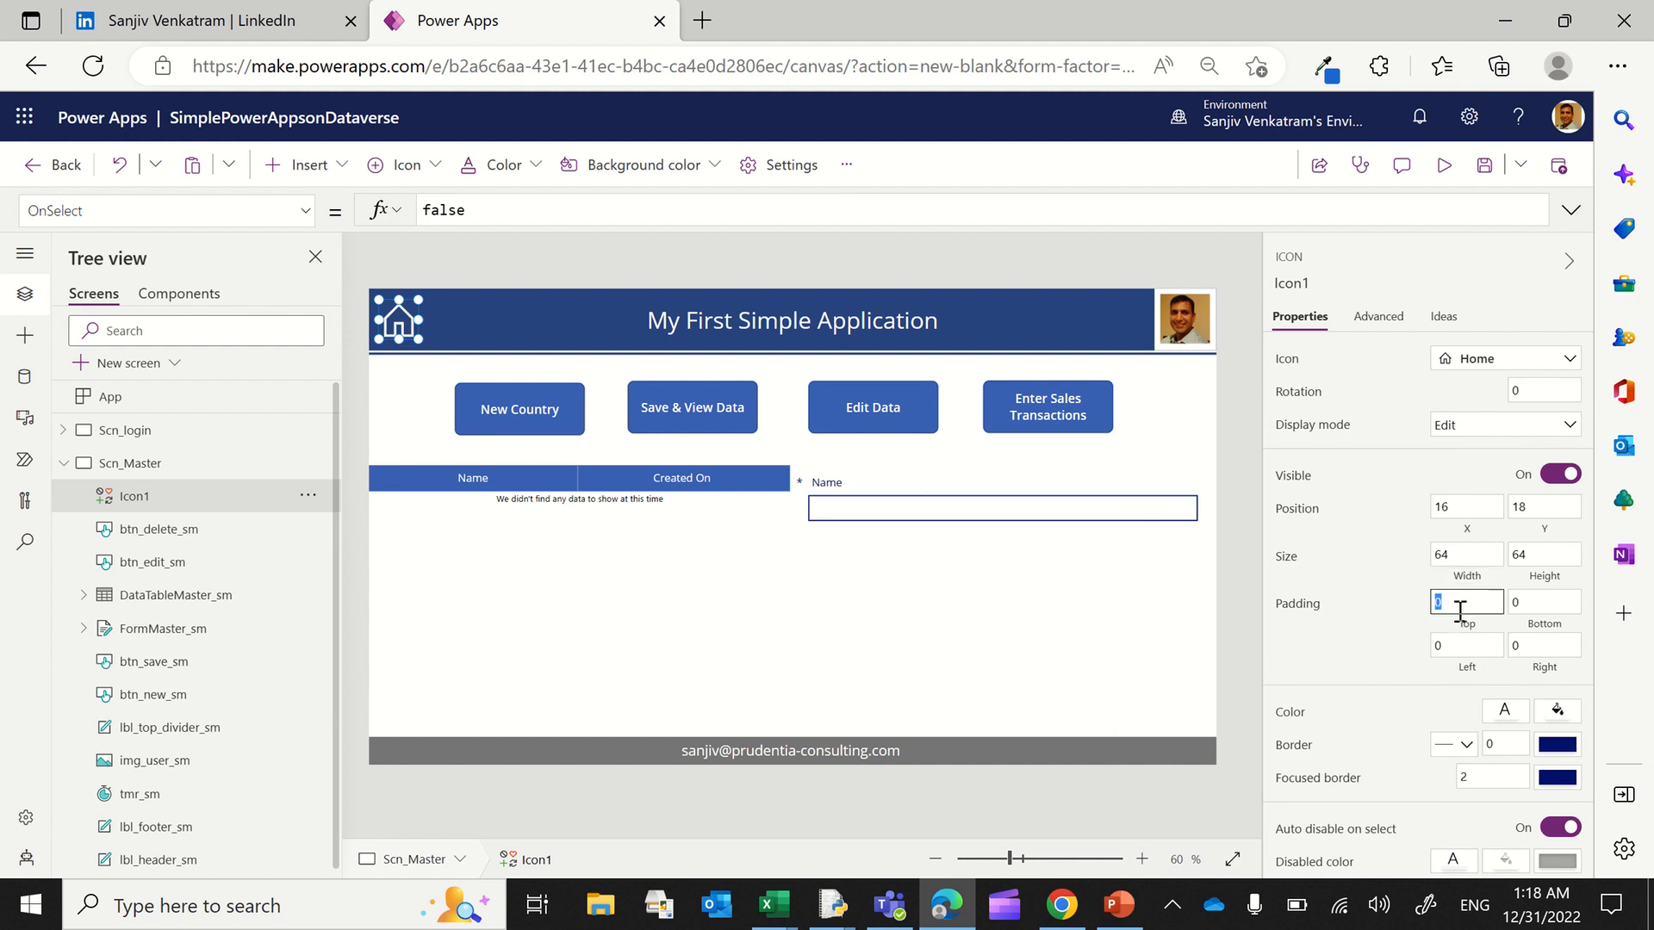
pyautogui.press('Tab')
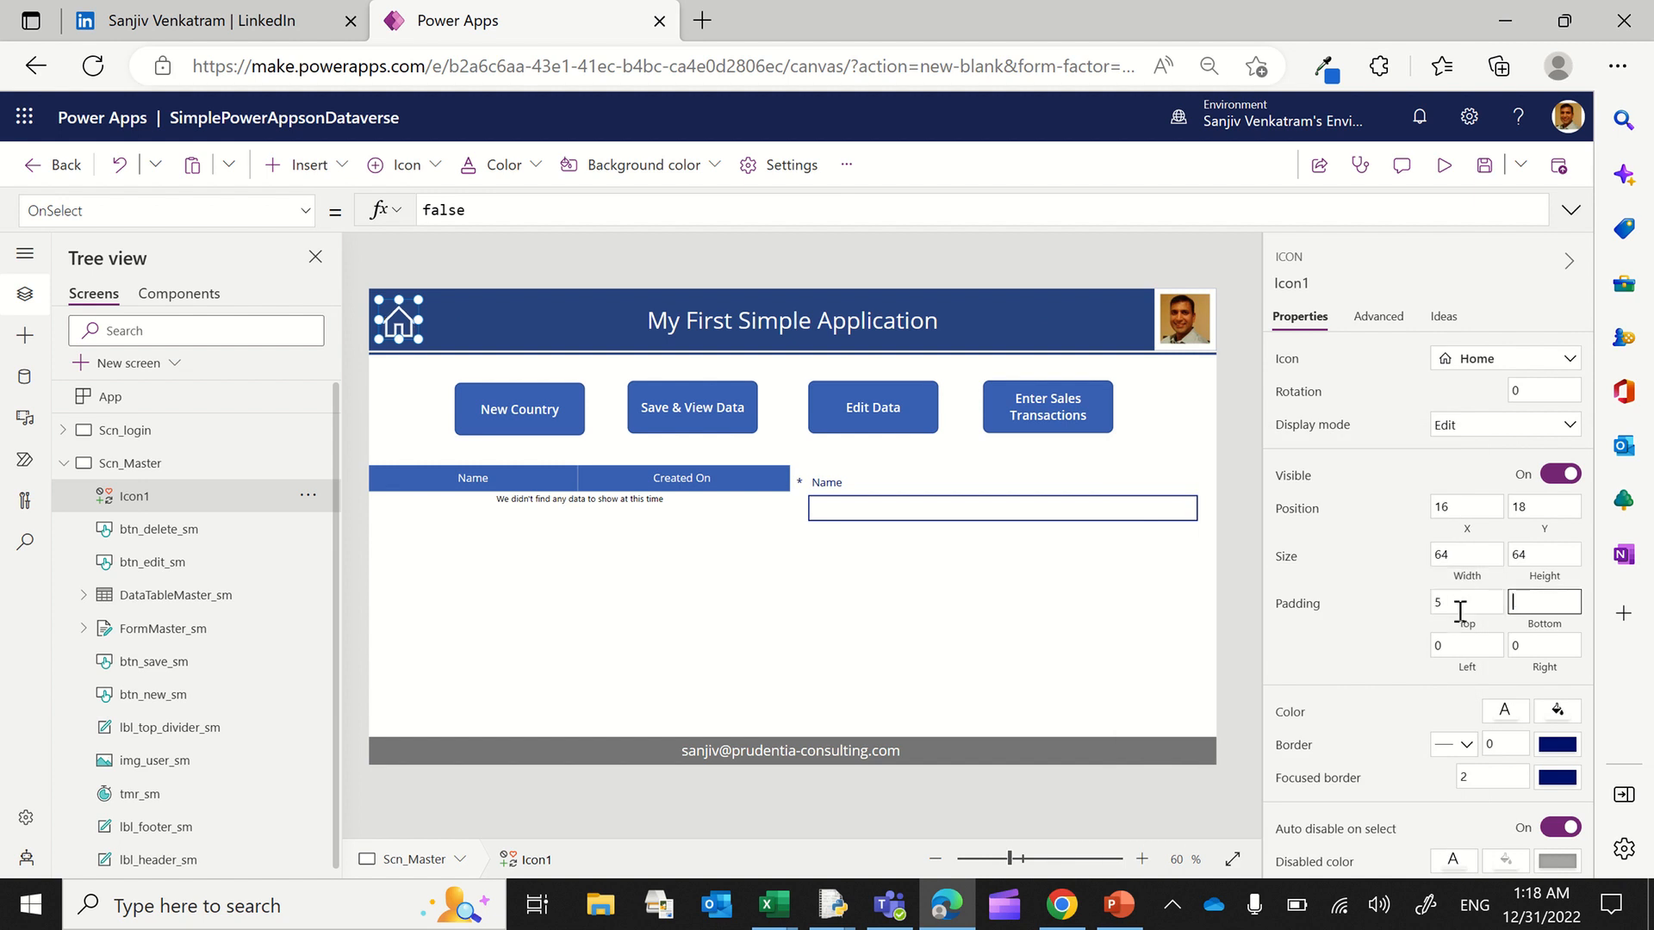
pyautogui.press('Tab')
pyautogui.press('Tab')
pyautogui.write('5')
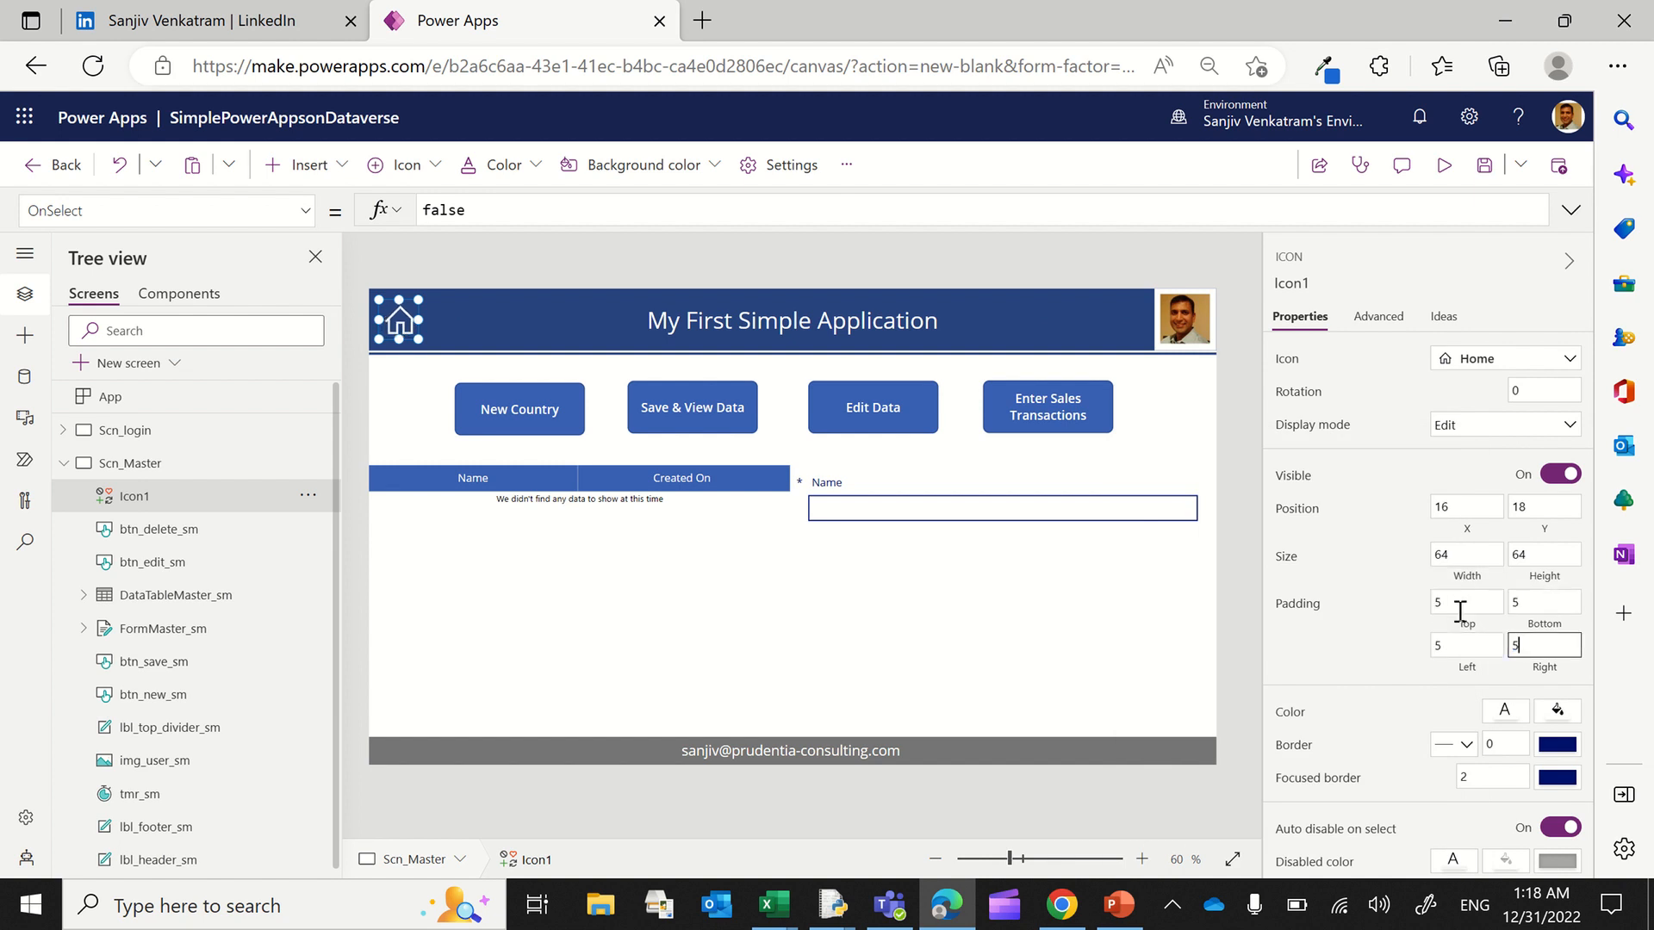
pyautogui.click(1387, 629)
# Step: Set the Home icon's OnSelect formula to Navigate(Scn_login,ScreenTransition.Fade)
pyautogui.doubleClick(529, 204)
pyautogui.write('Na')
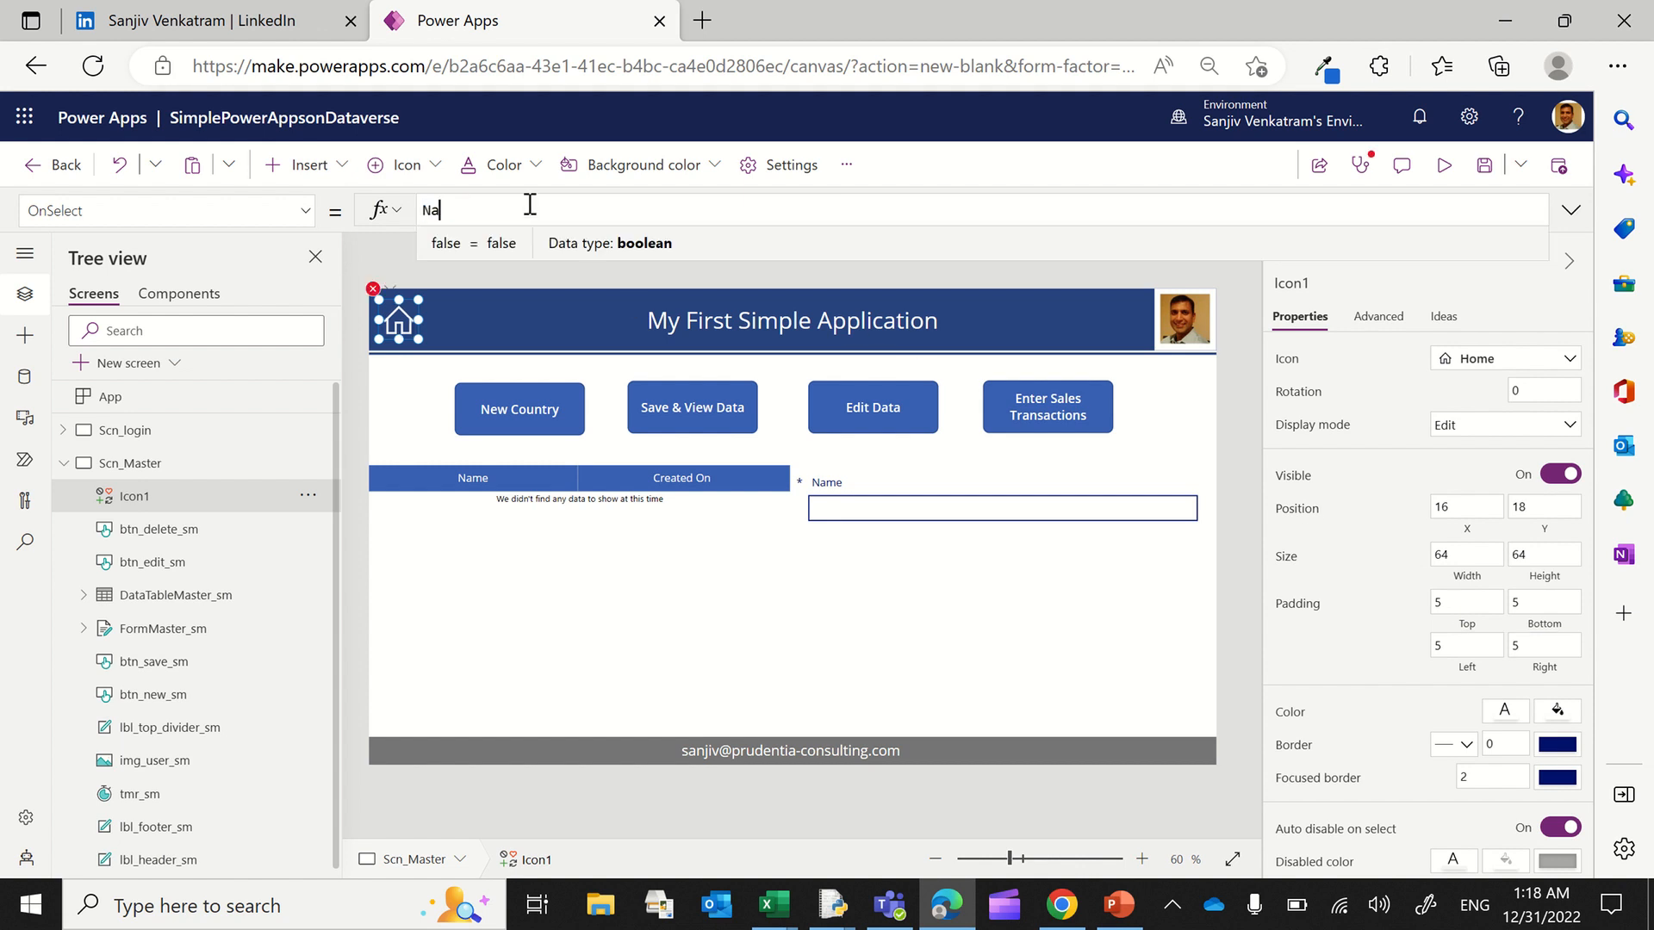
pyautogui.write('vigate(Scn_login,')
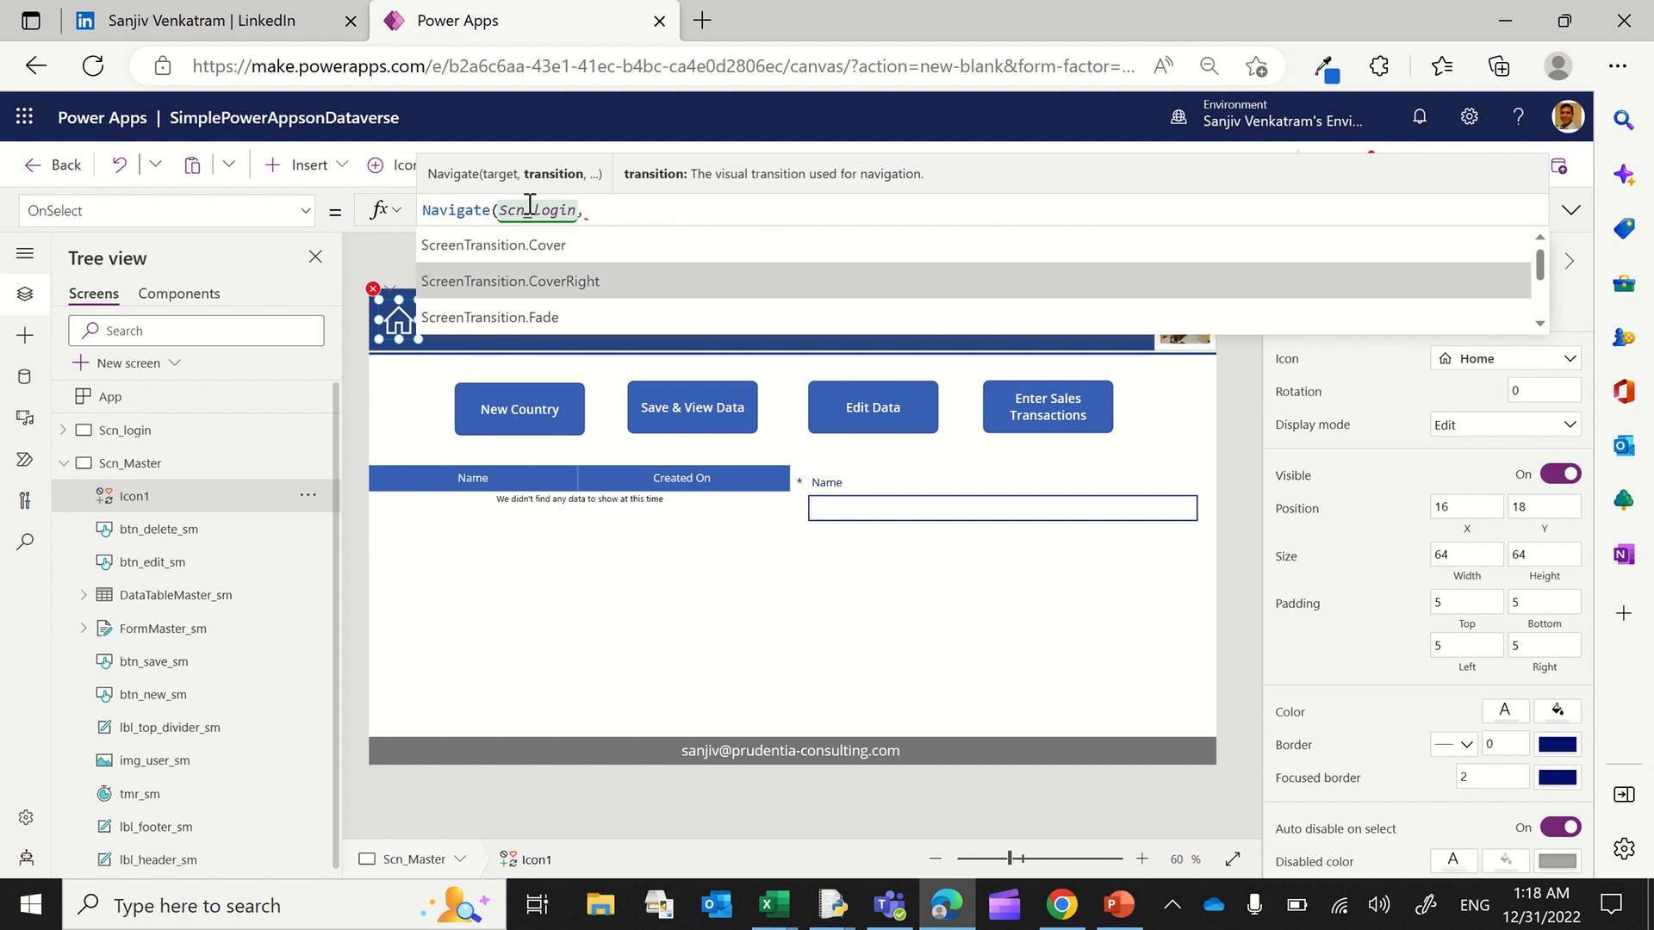
pyautogui.press('Down')
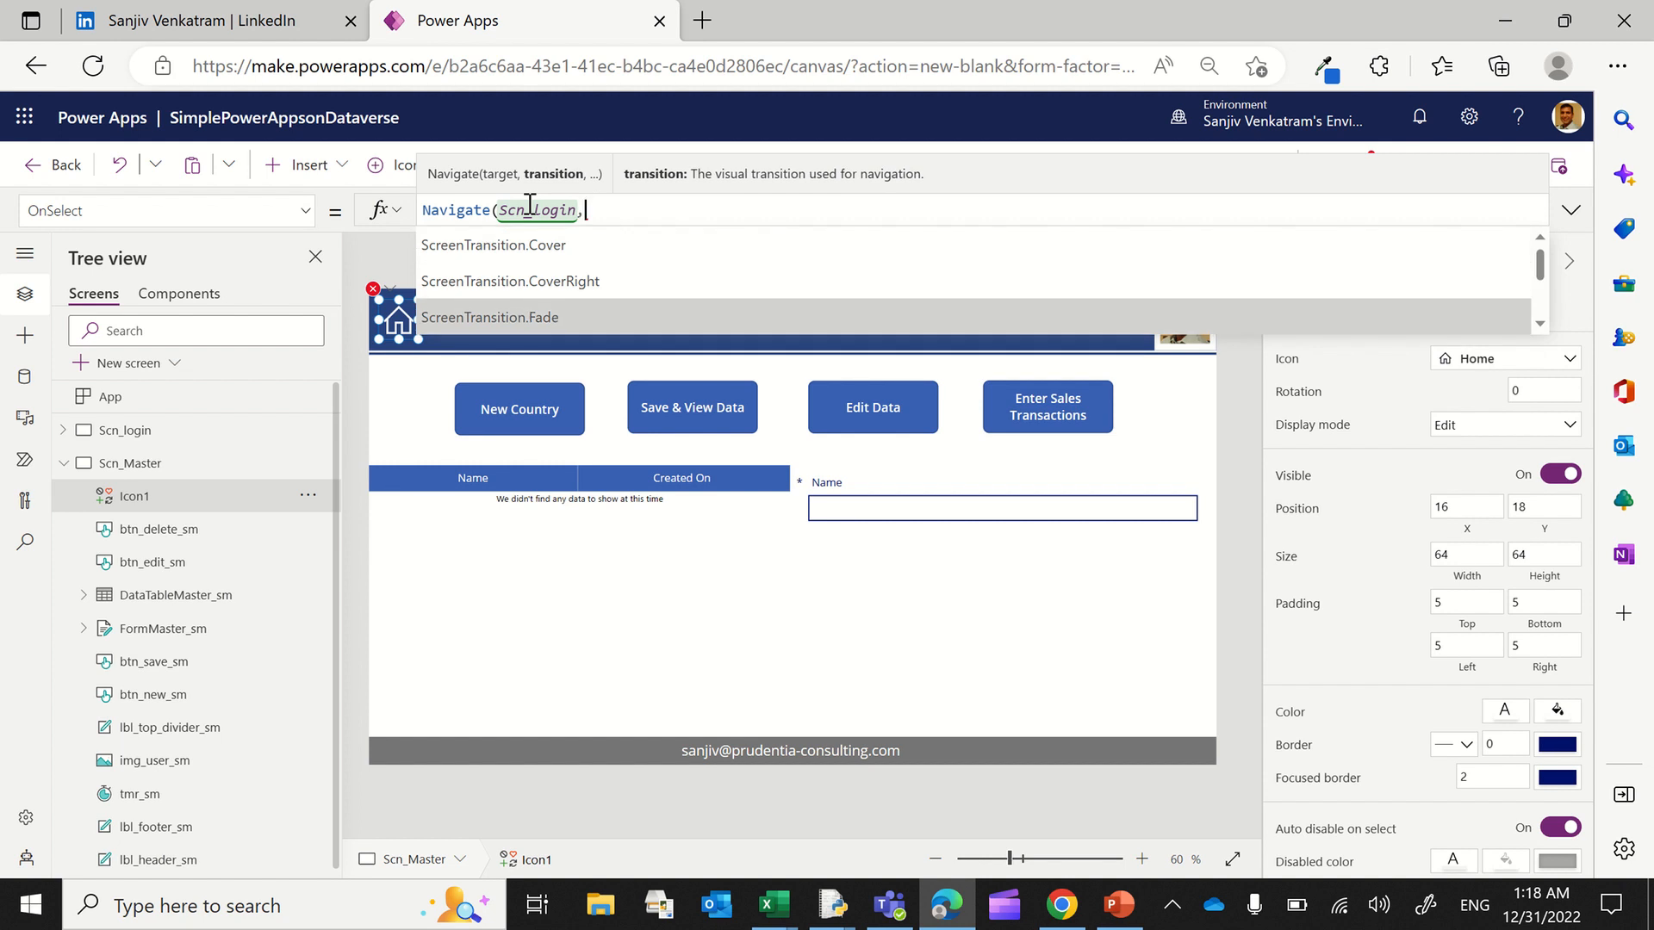
pyautogui.press('Tab')
pyautogui.write(')')
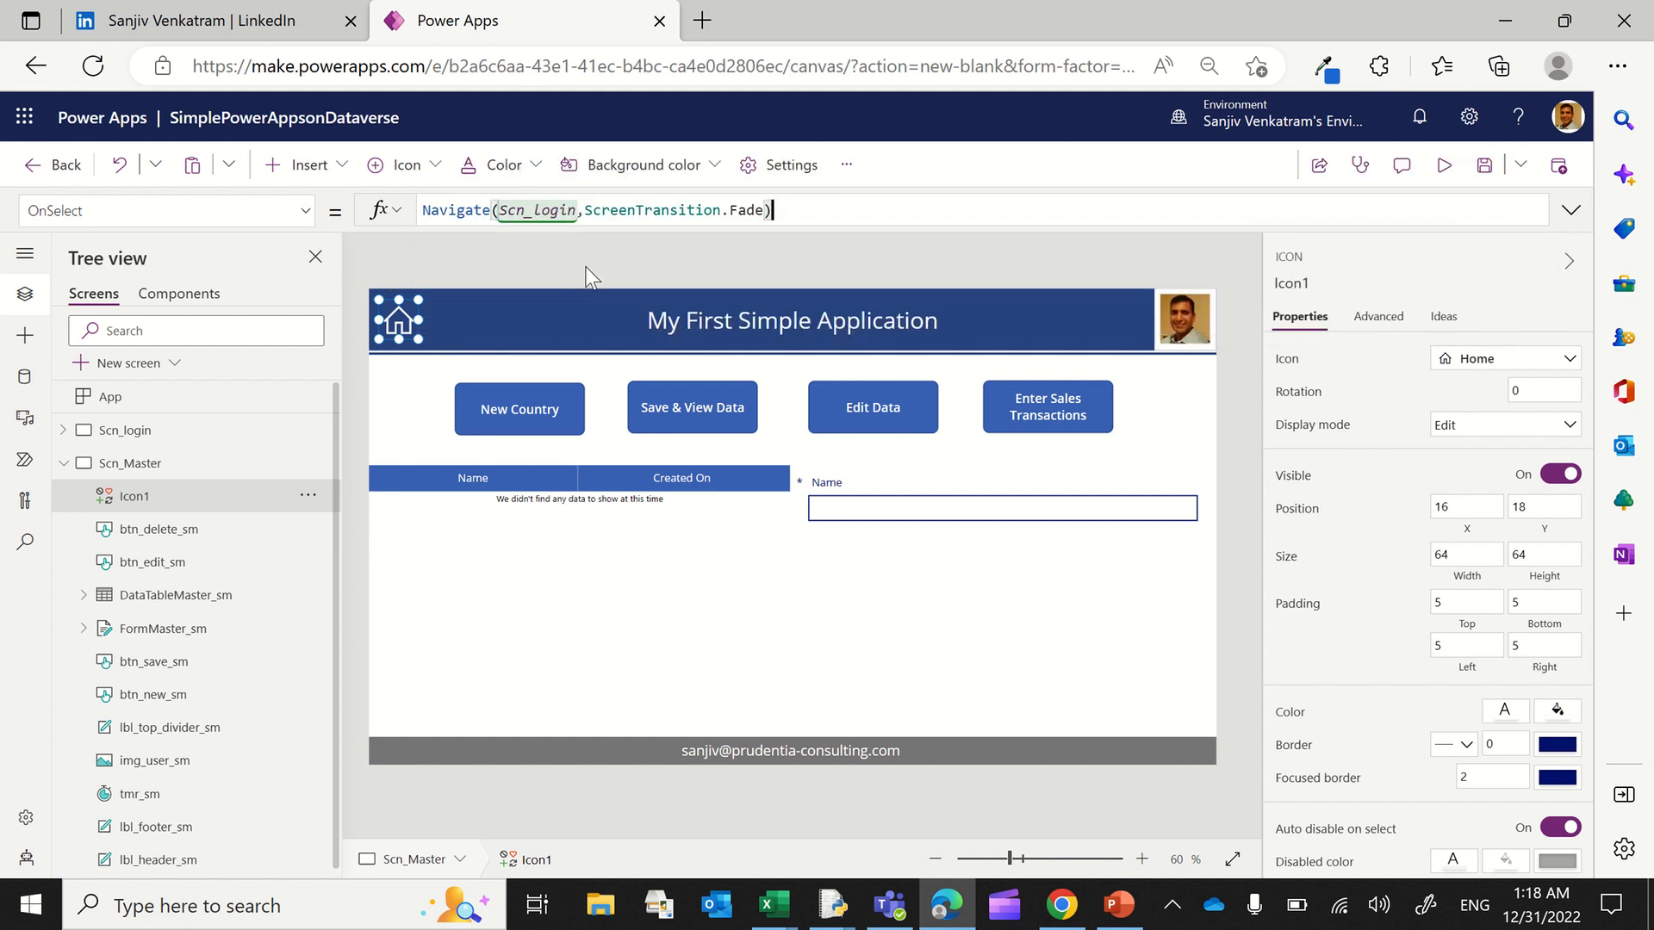
pyautogui.click(590, 278)
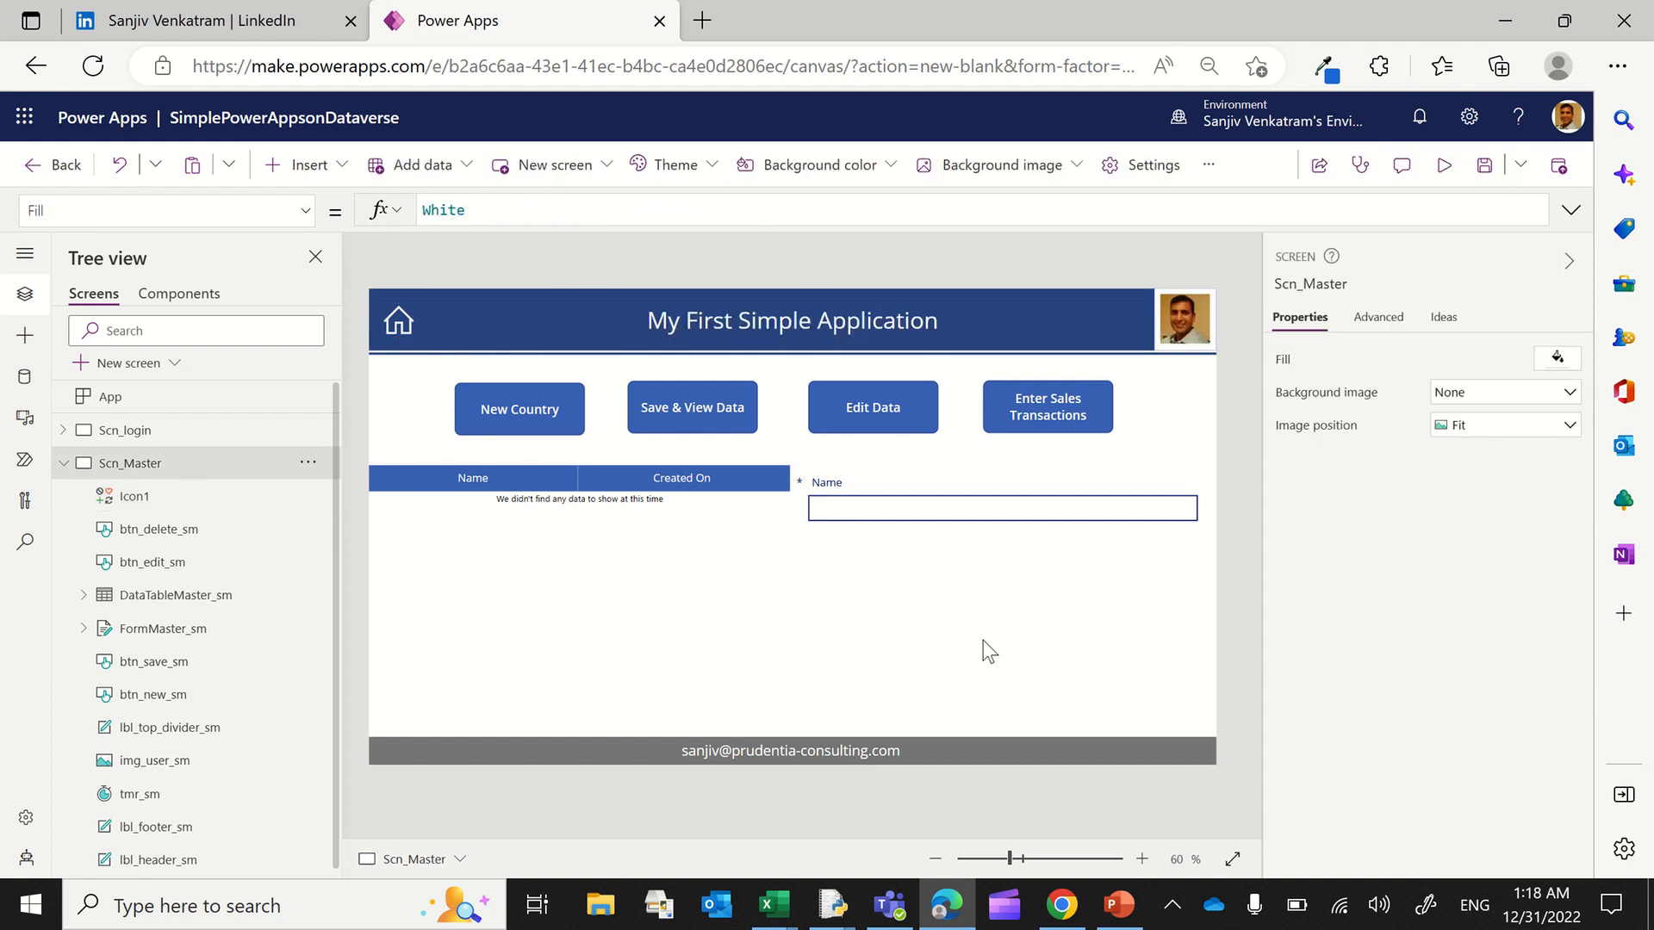
# Step: Preview the app, start a new country record and enter Singapore as its name
pyautogui.click(1444, 166)
pyautogui.click(346, 366)
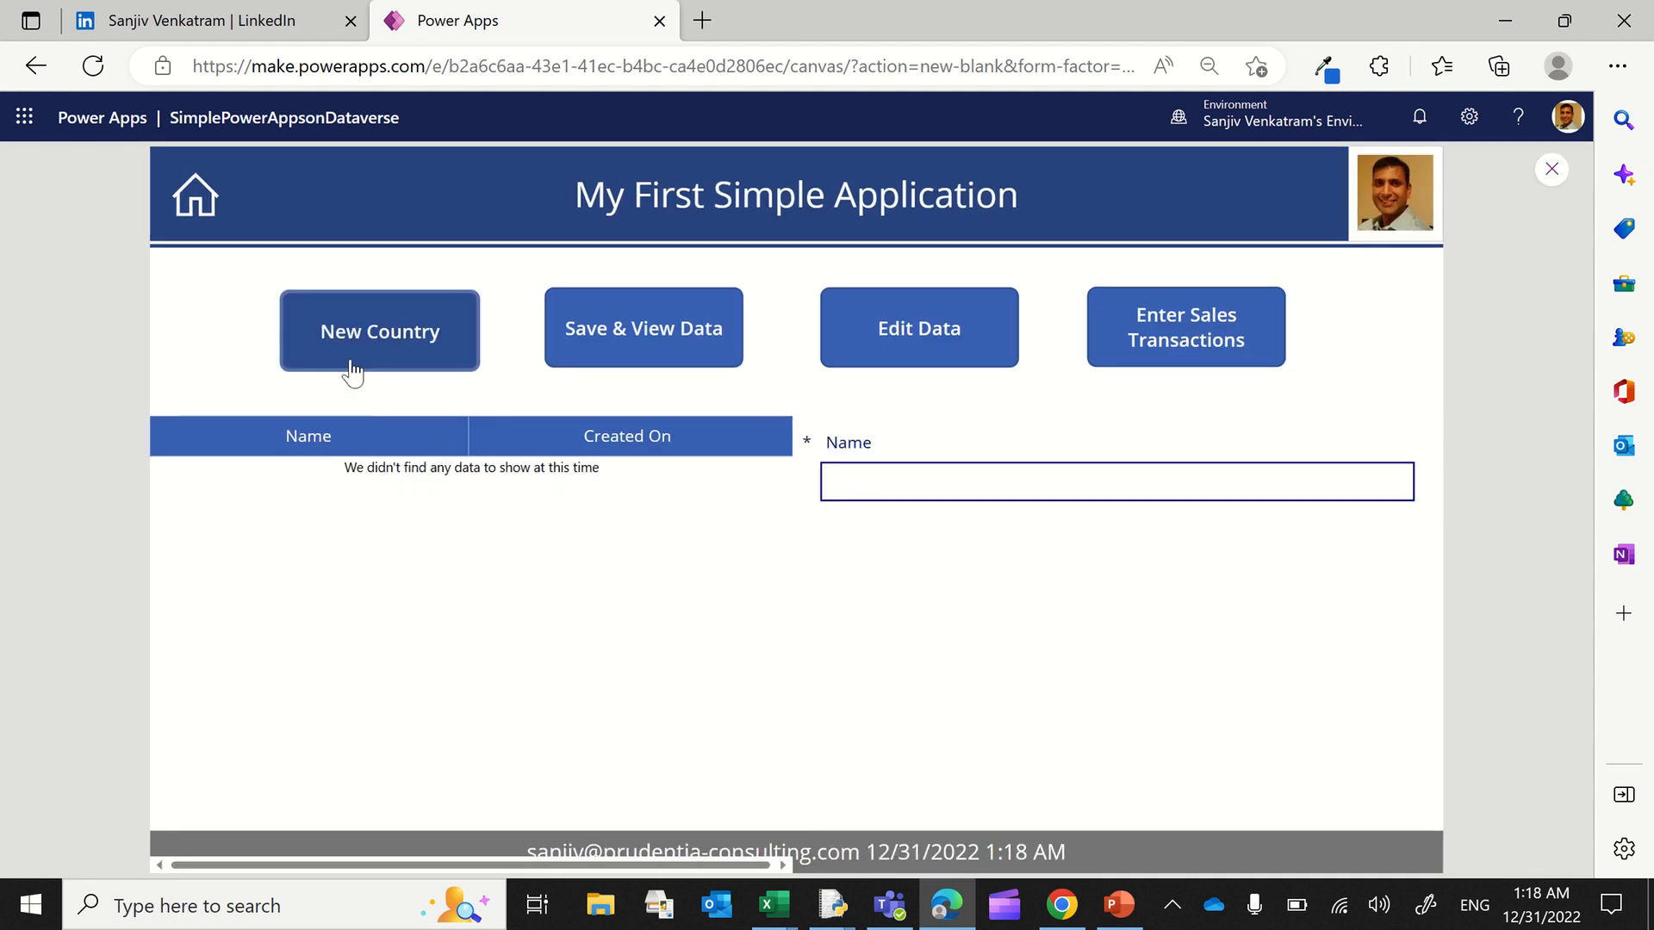
pyautogui.click(847, 483)
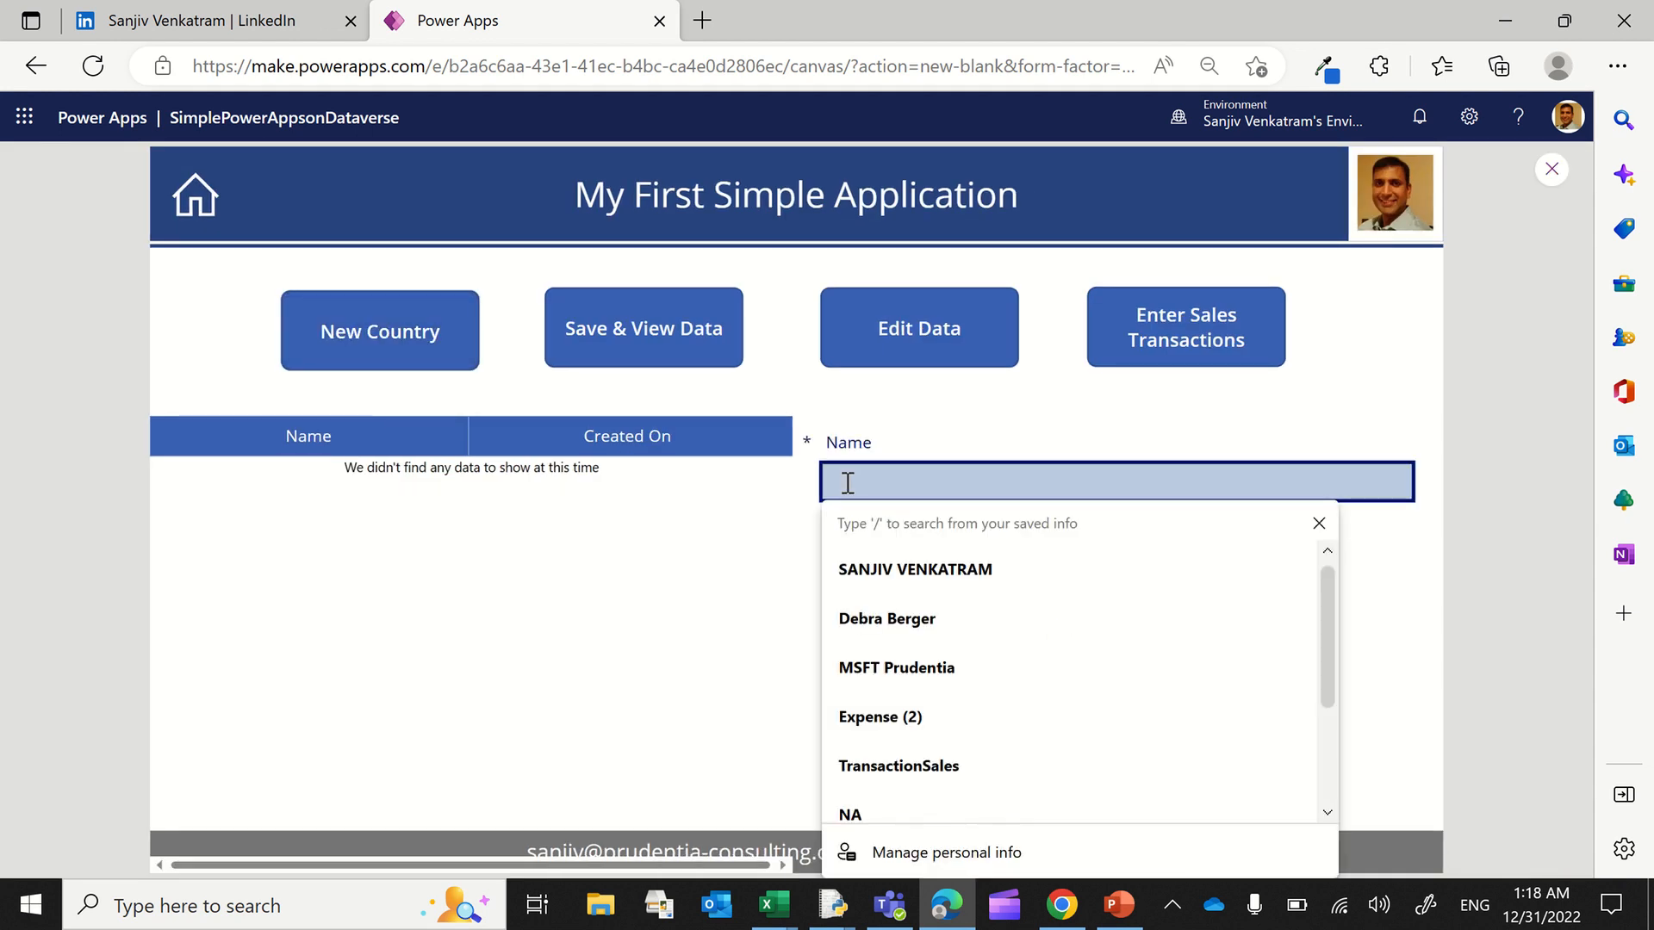
pyautogui.write('Singapore')
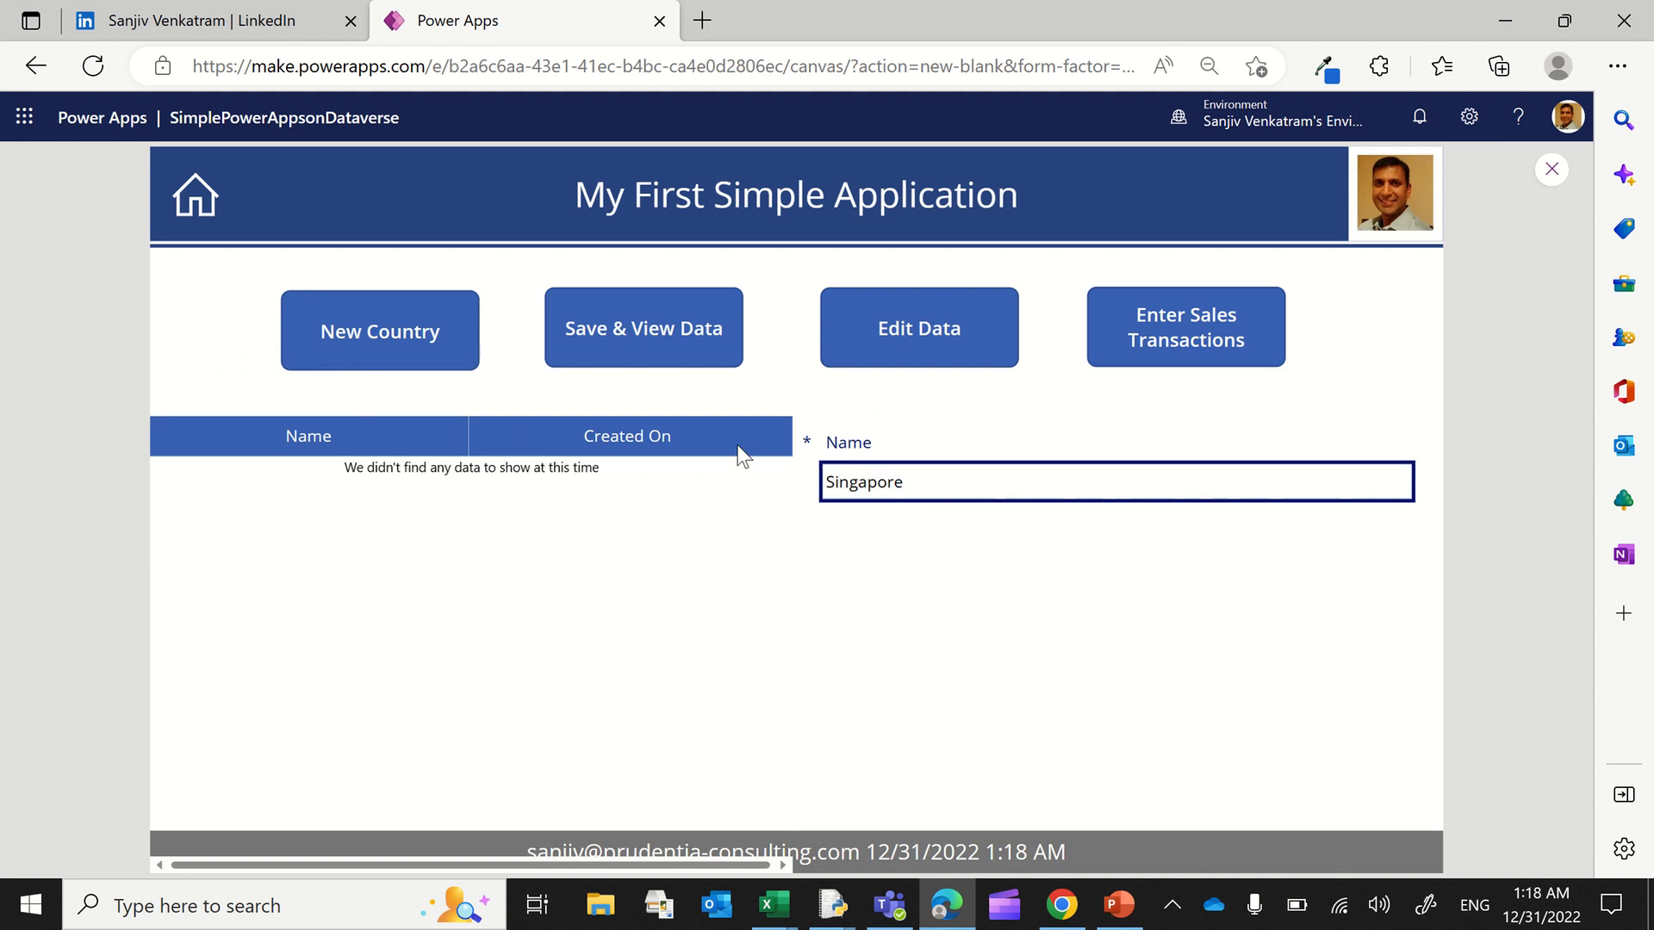
# Step: Save the Singapore record, and create and save another country record named Philippines
pyautogui.click(690, 357)
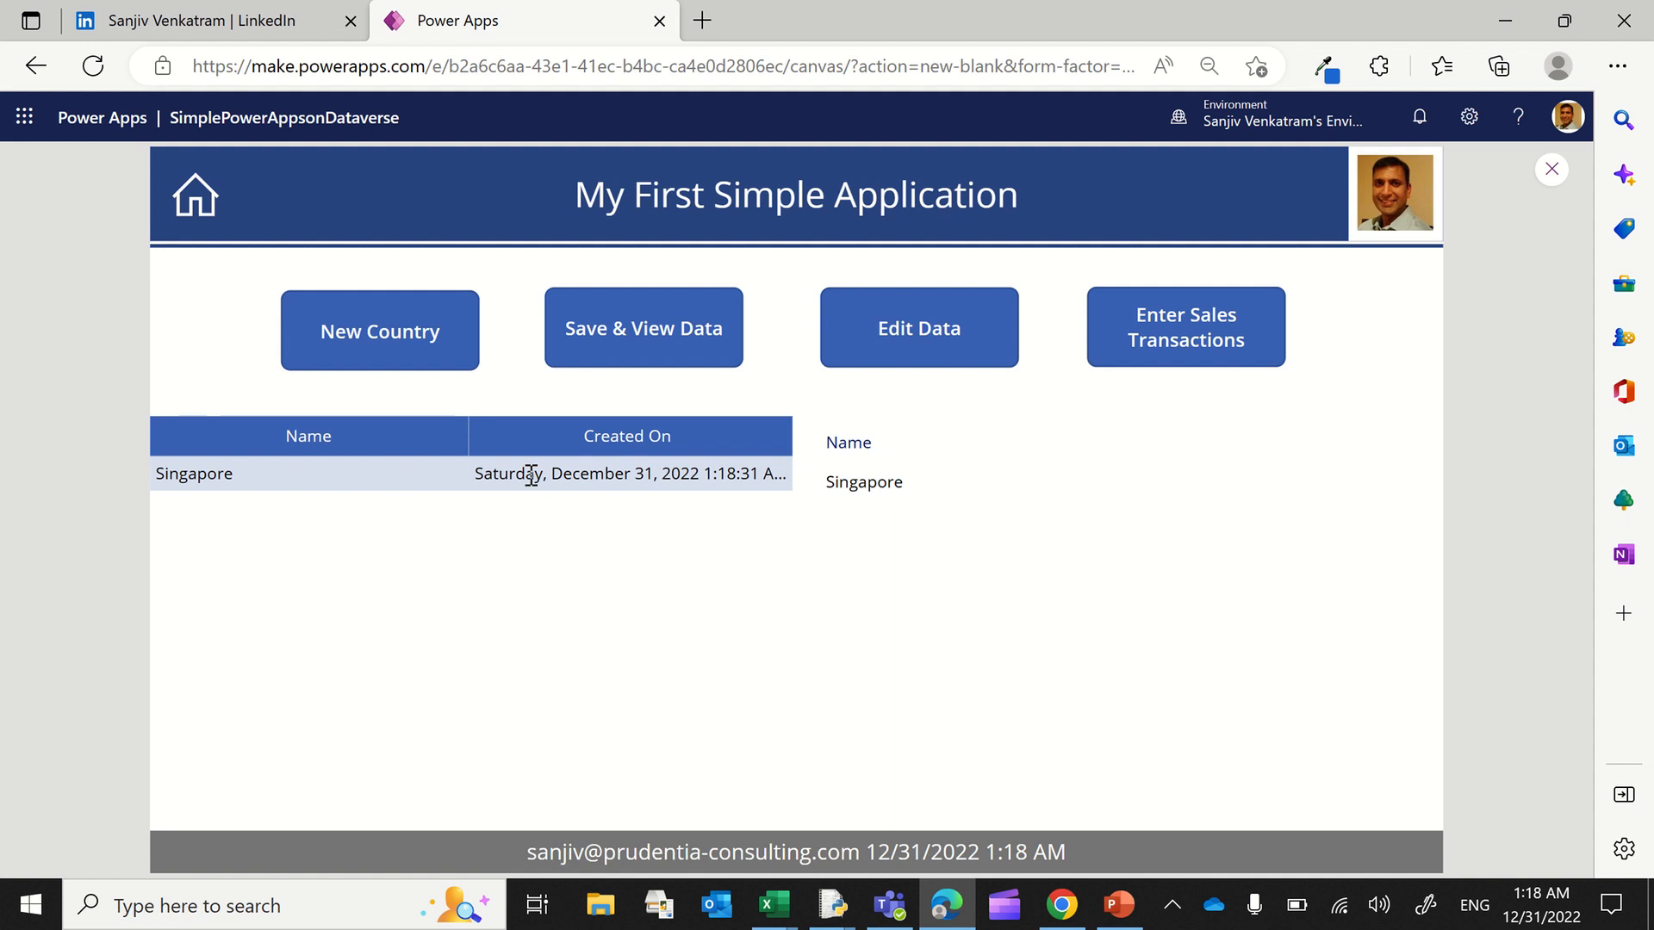
pyautogui.click(390, 353)
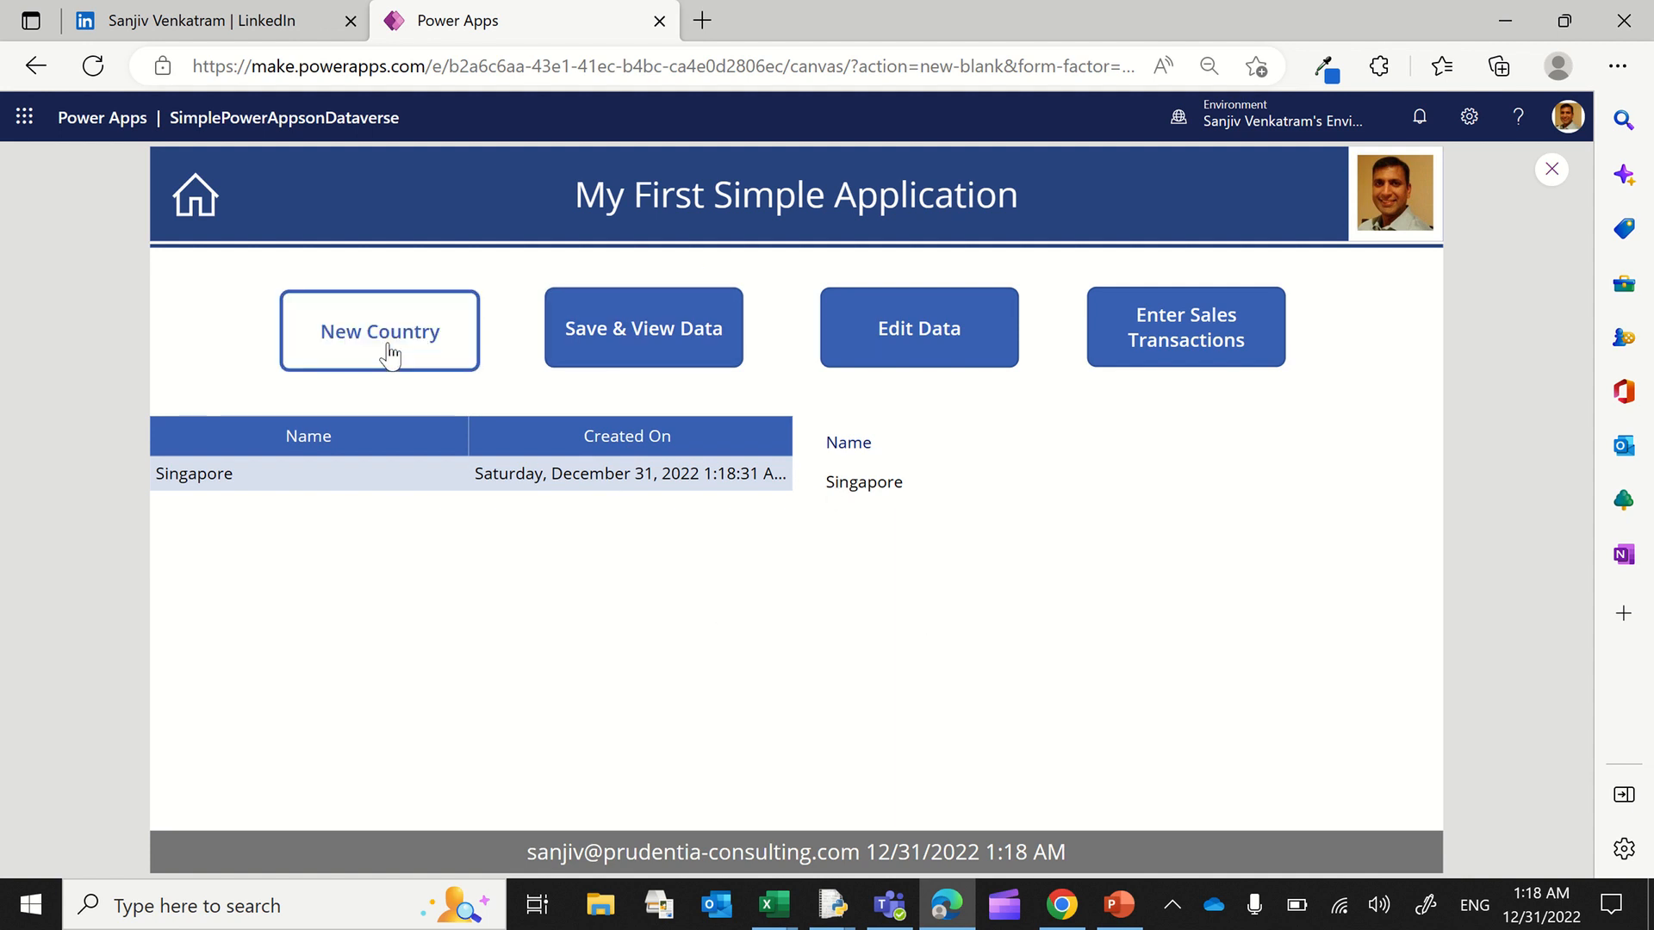
pyautogui.click(877, 487)
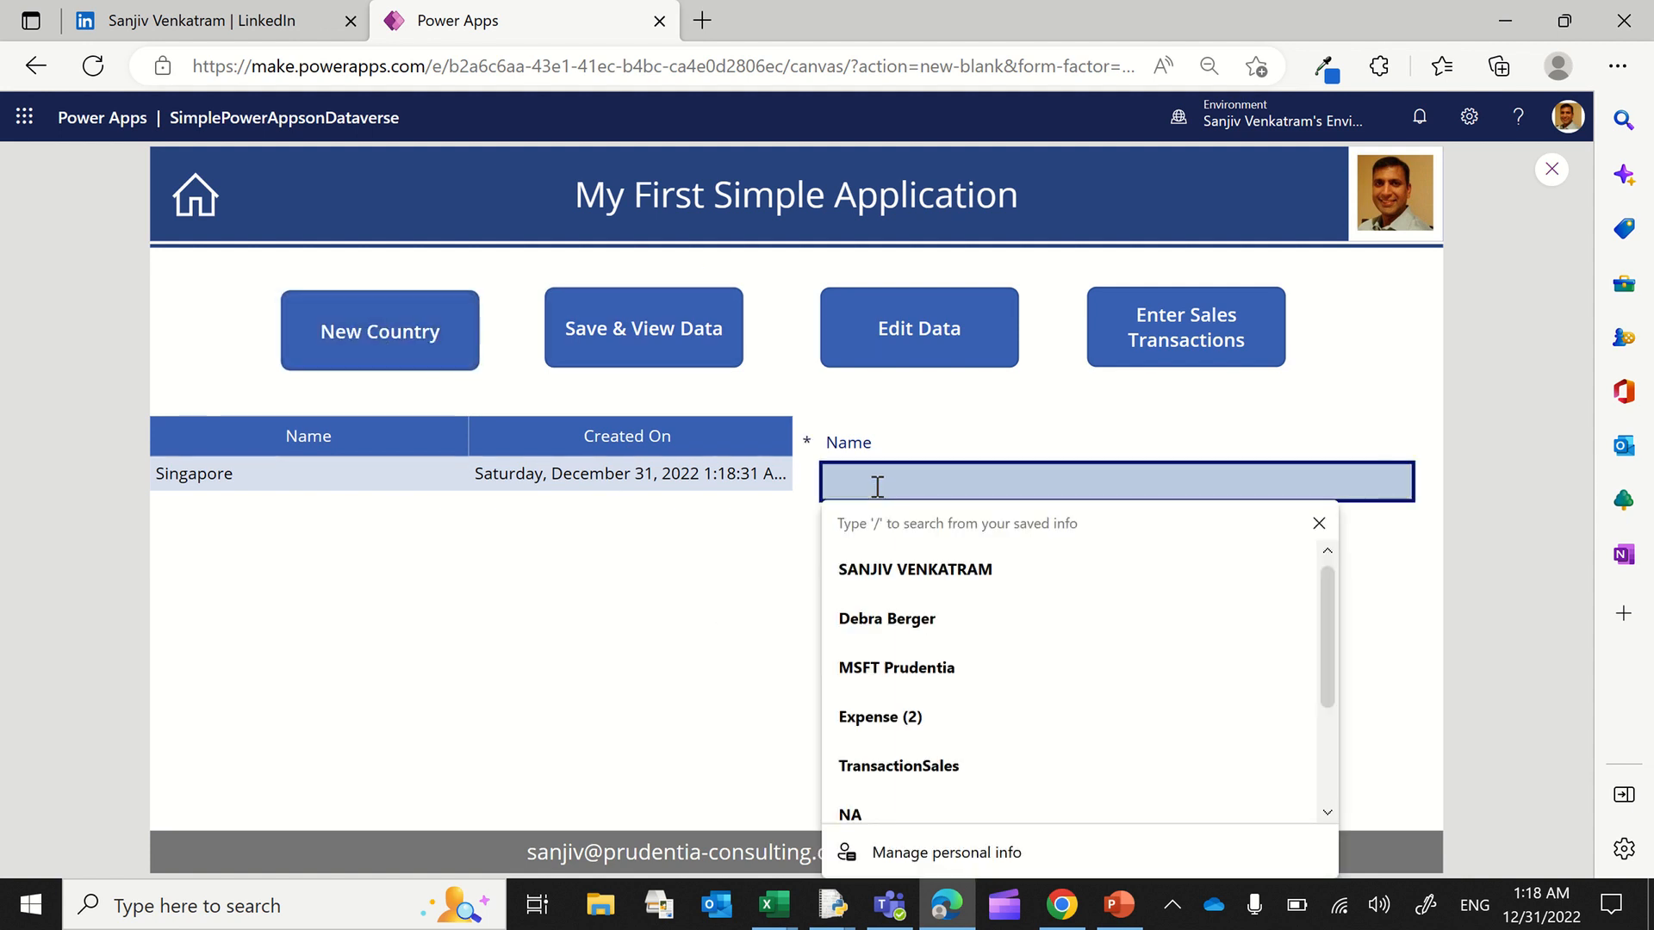
pyautogui.write('Philip')
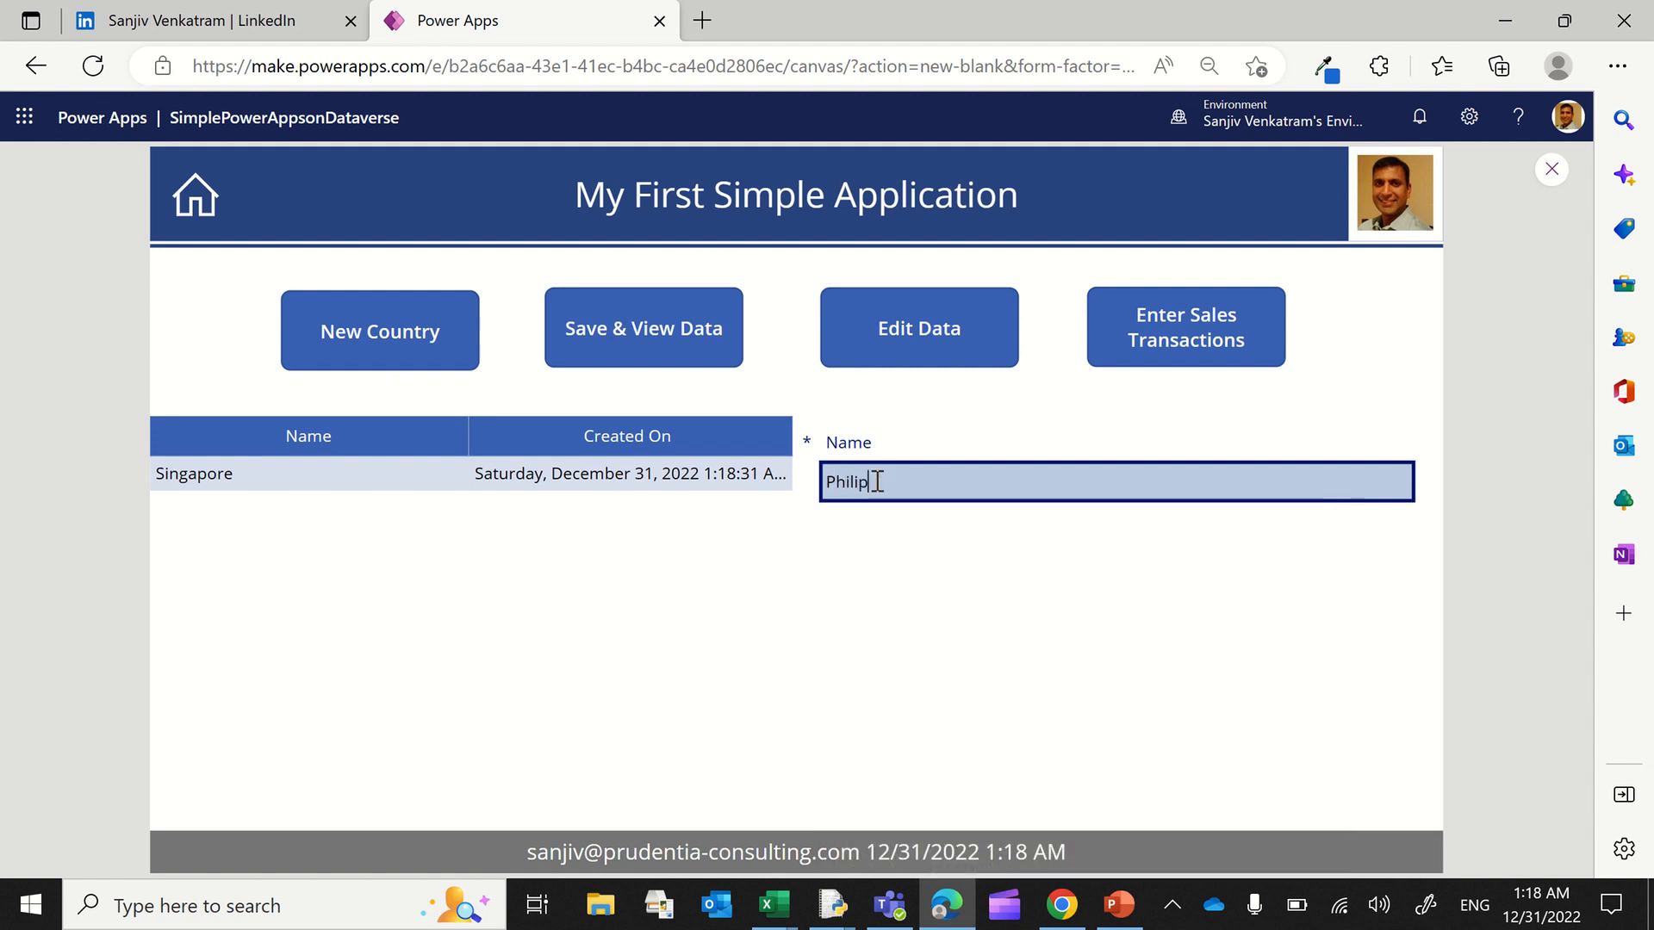
pyautogui.write('pines')
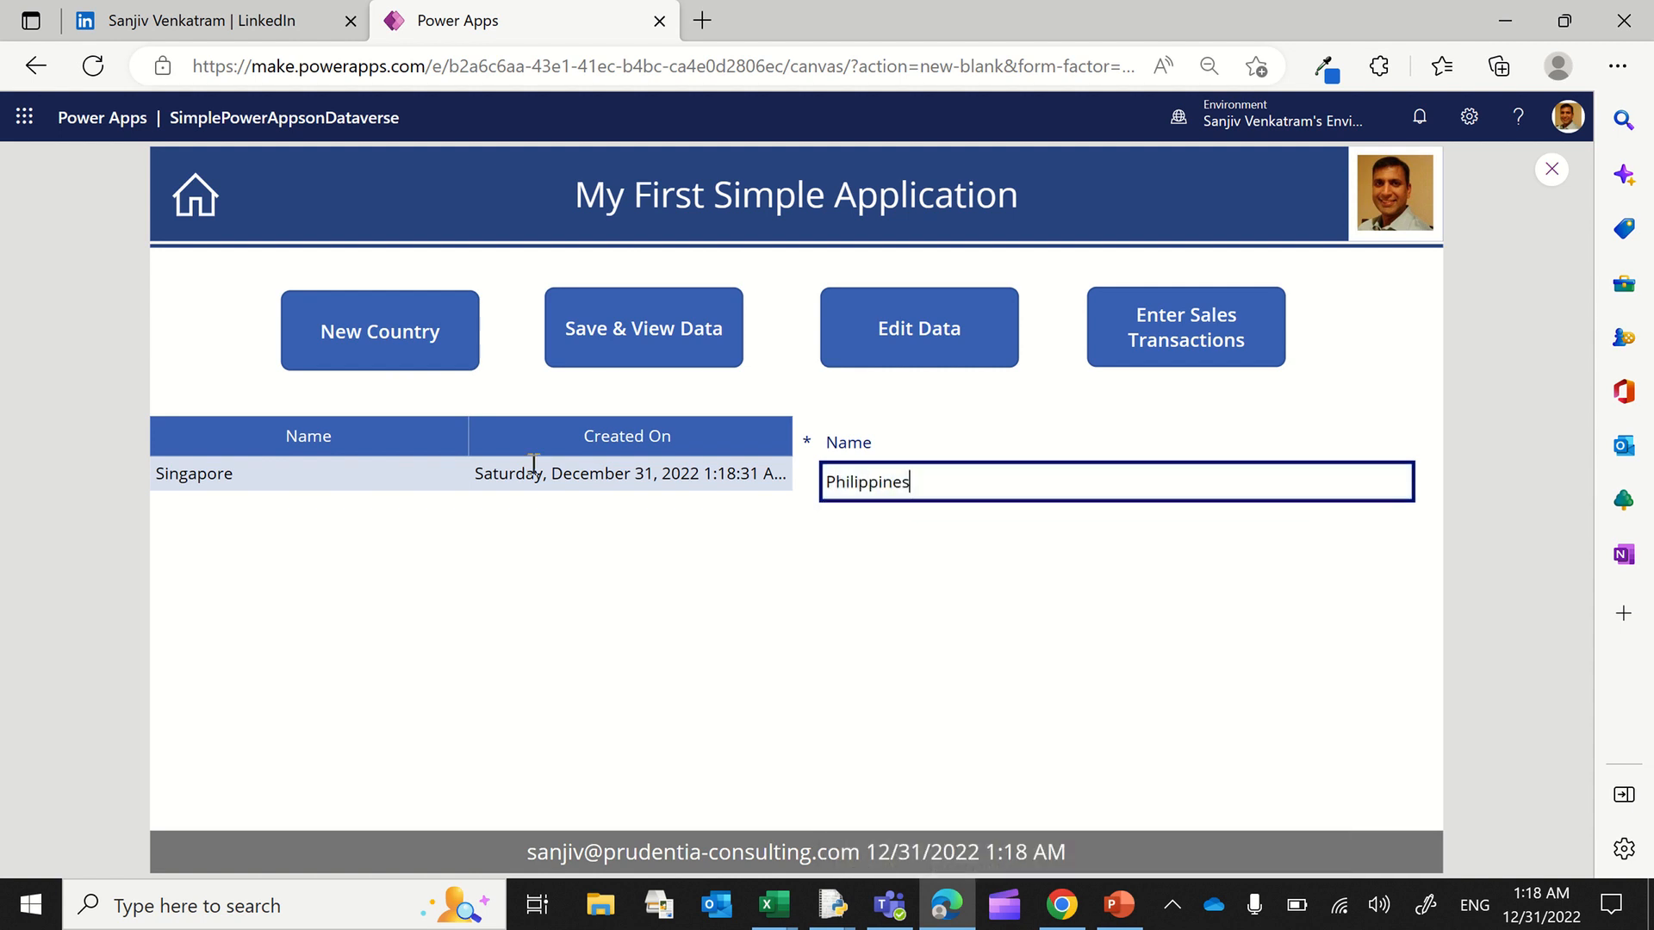
pyautogui.click(646, 334)
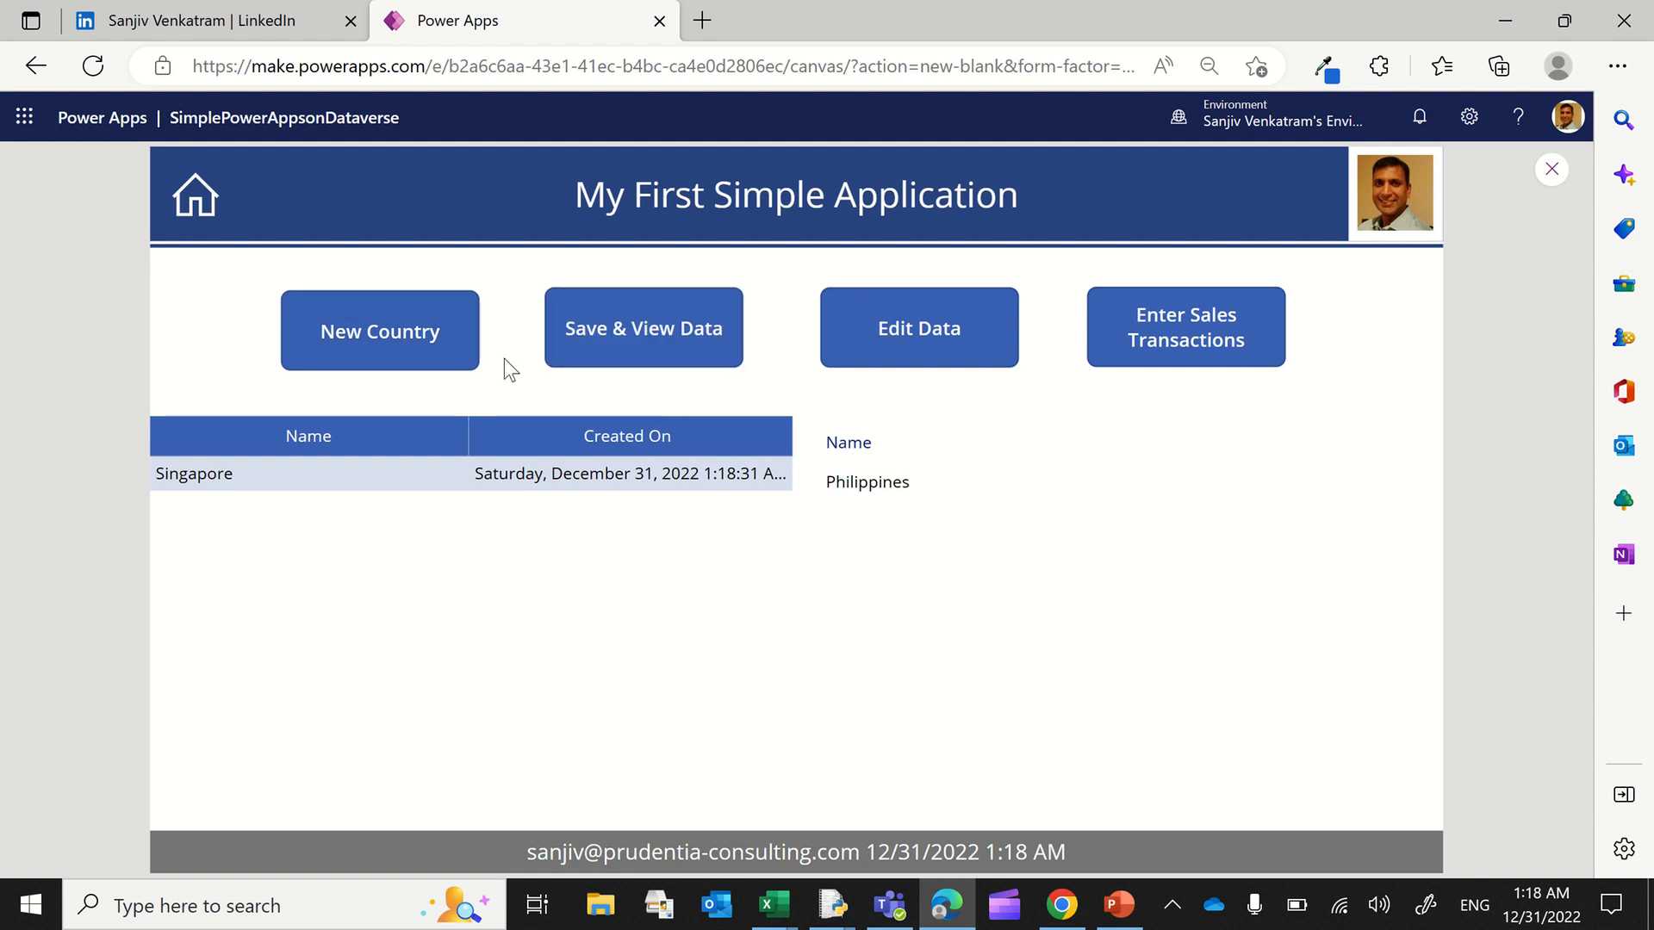
# Step: Create a new country record named Thailand and save it to the table
pyautogui.click(398, 369)
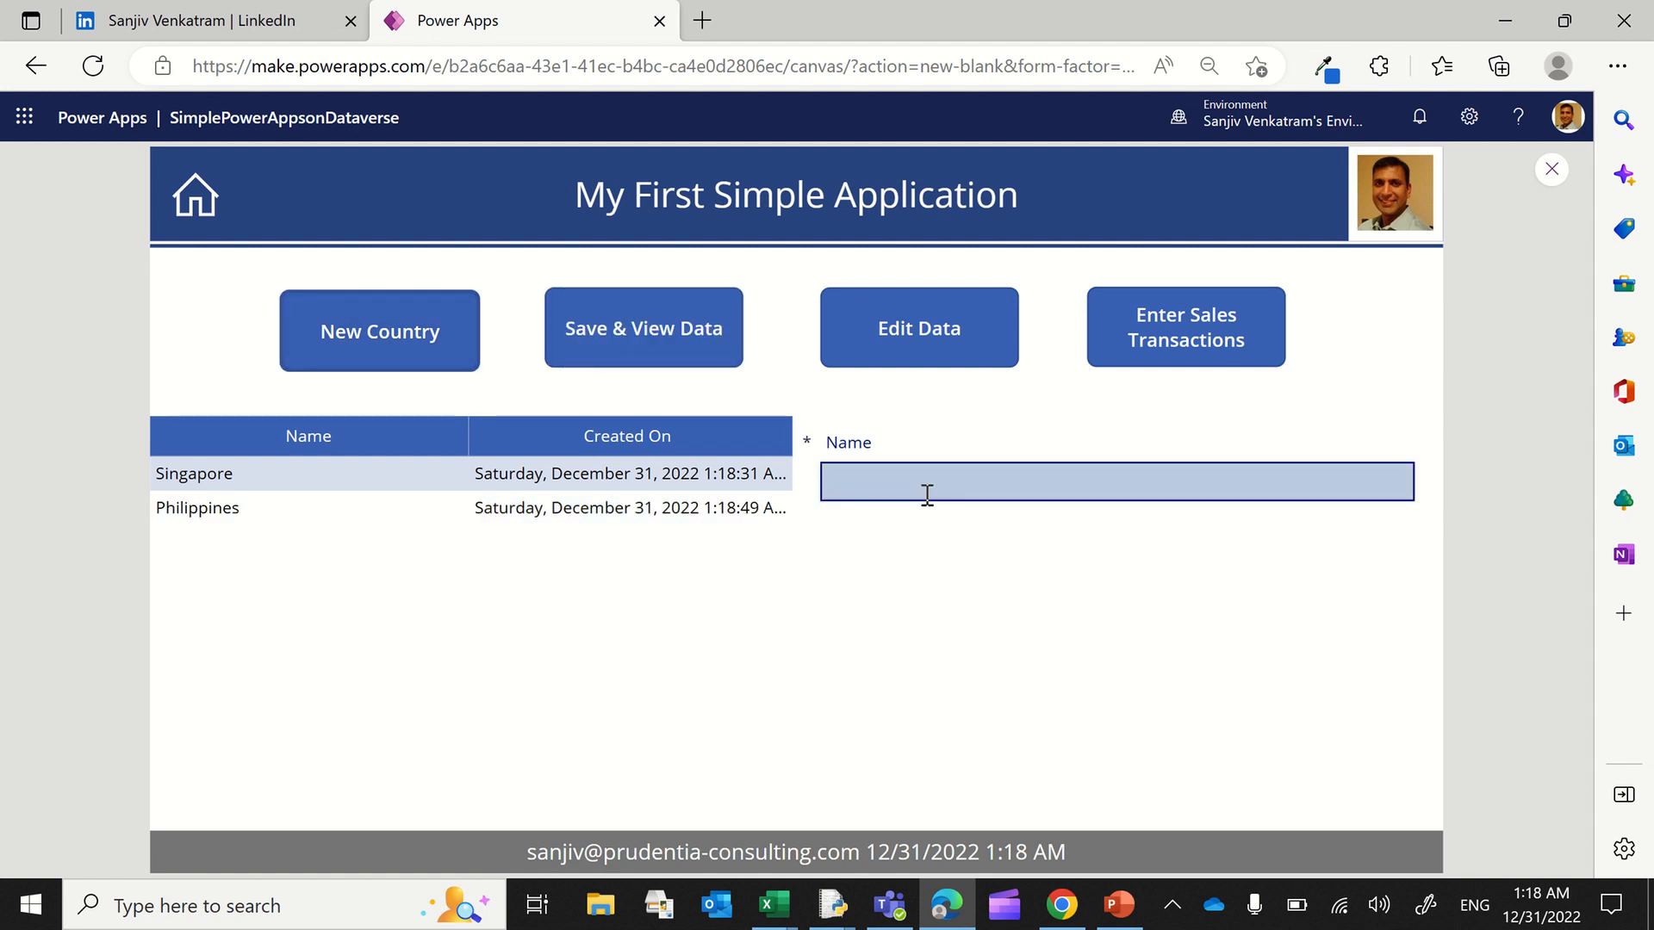
pyautogui.click(926, 495)
pyautogui.write('Thi')
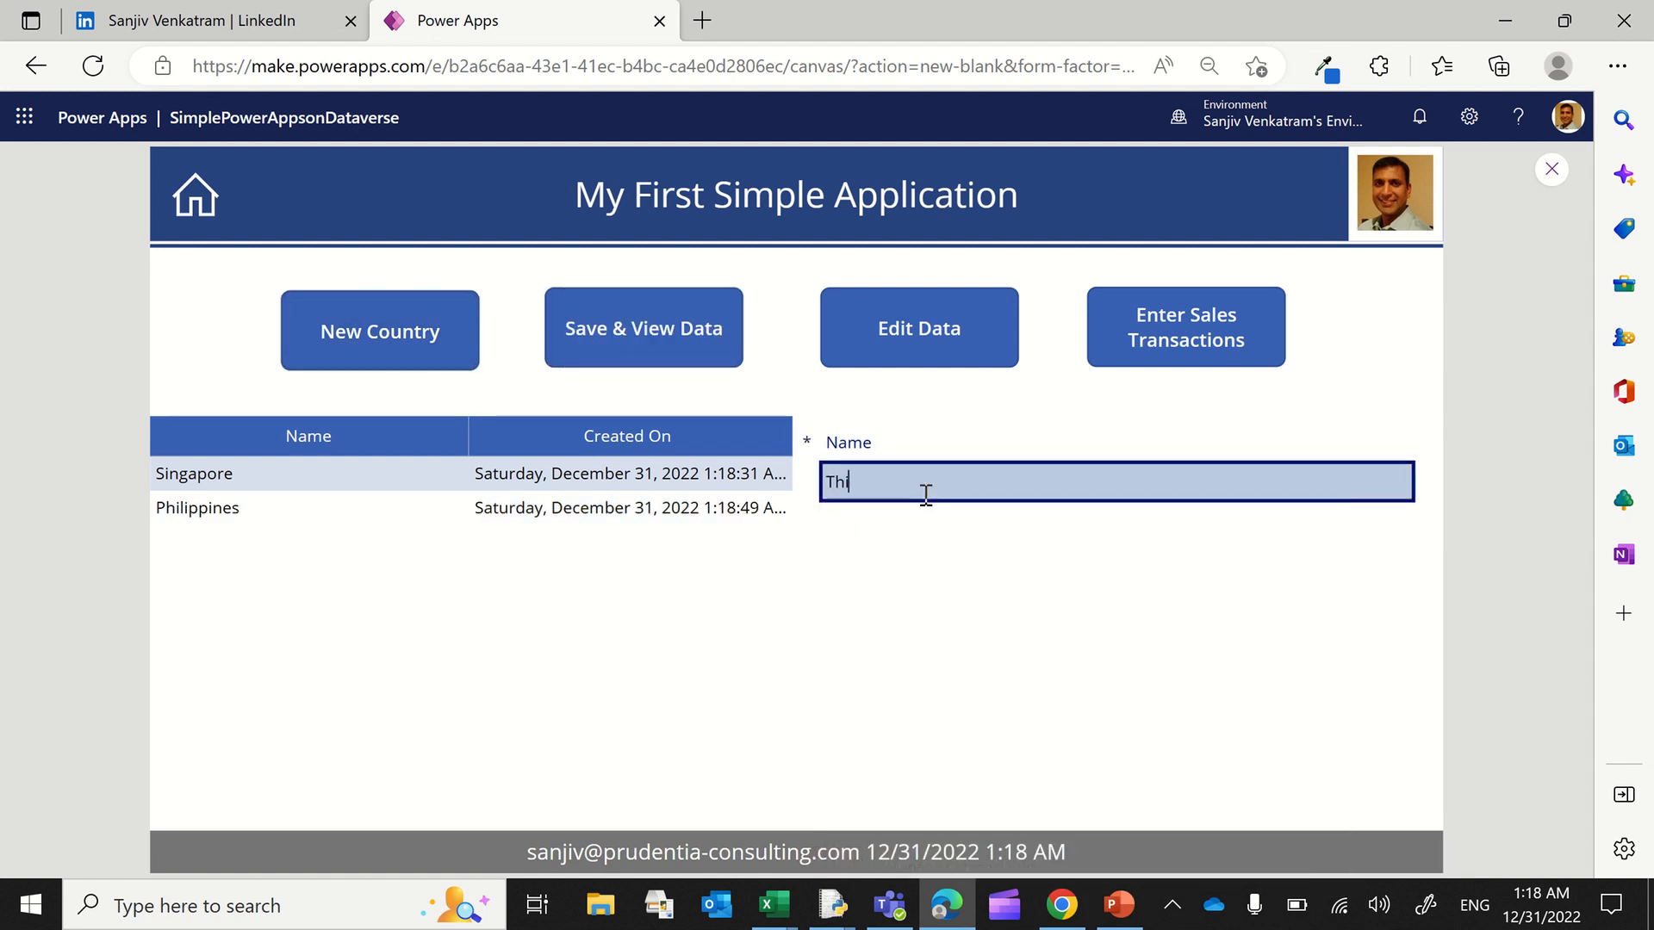
pyautogui.write('aailand')
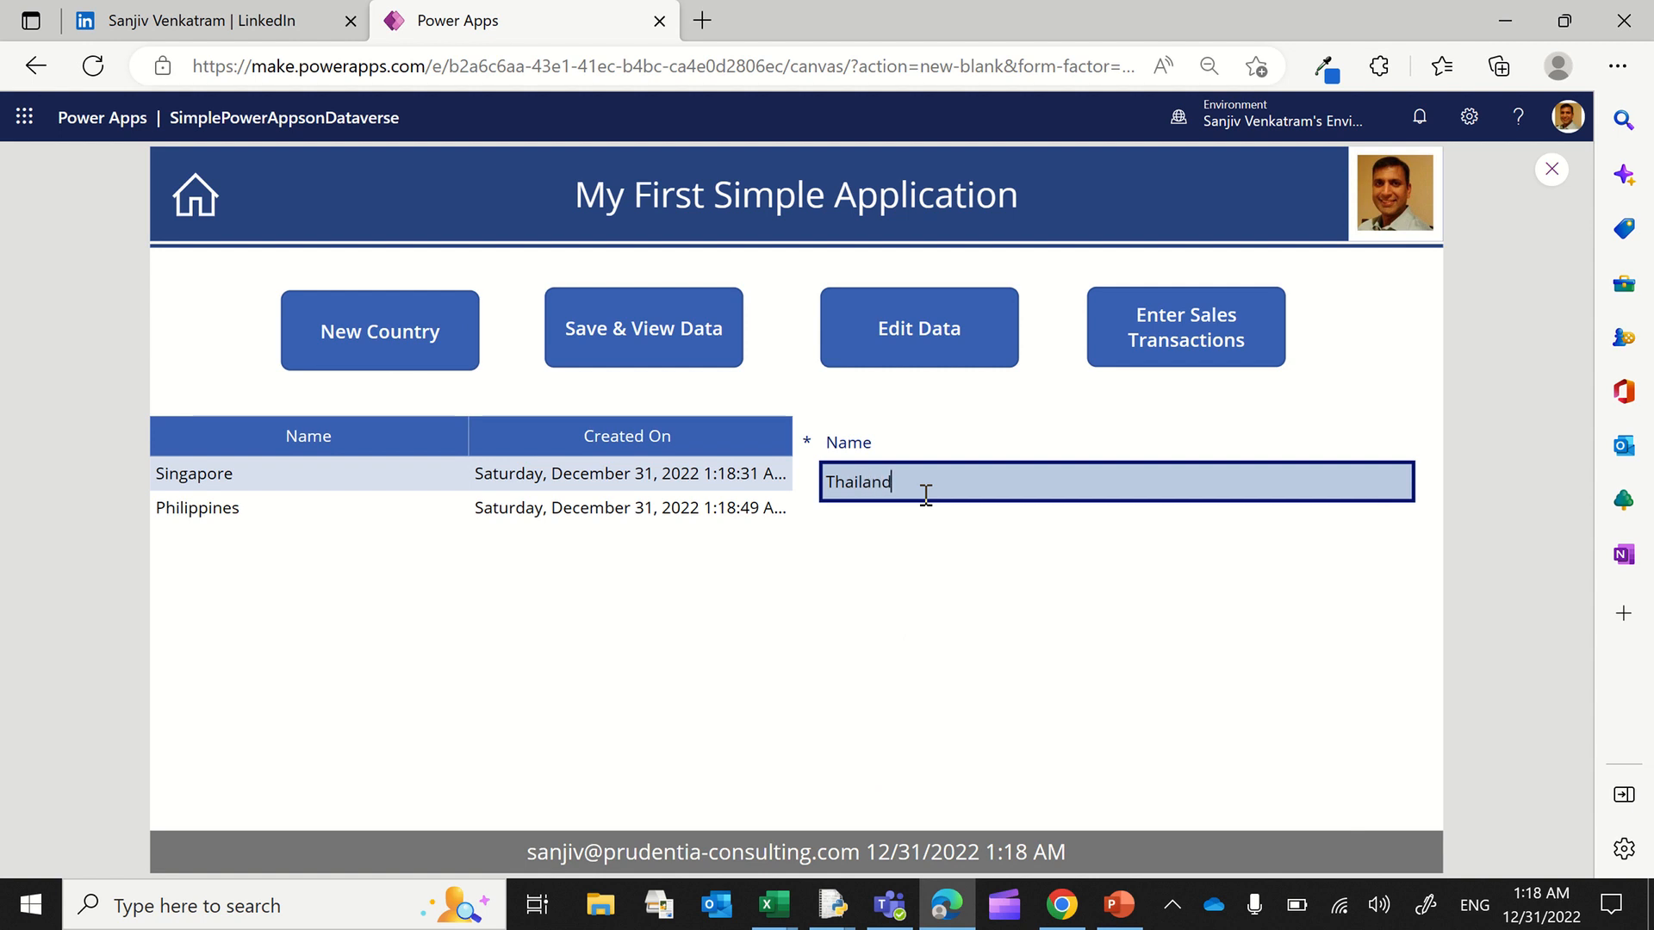
pyautogui.click(602, 330)
# Step: Add and save a fourth country record with the name Malaysia
pyautogui.click(421, 349)
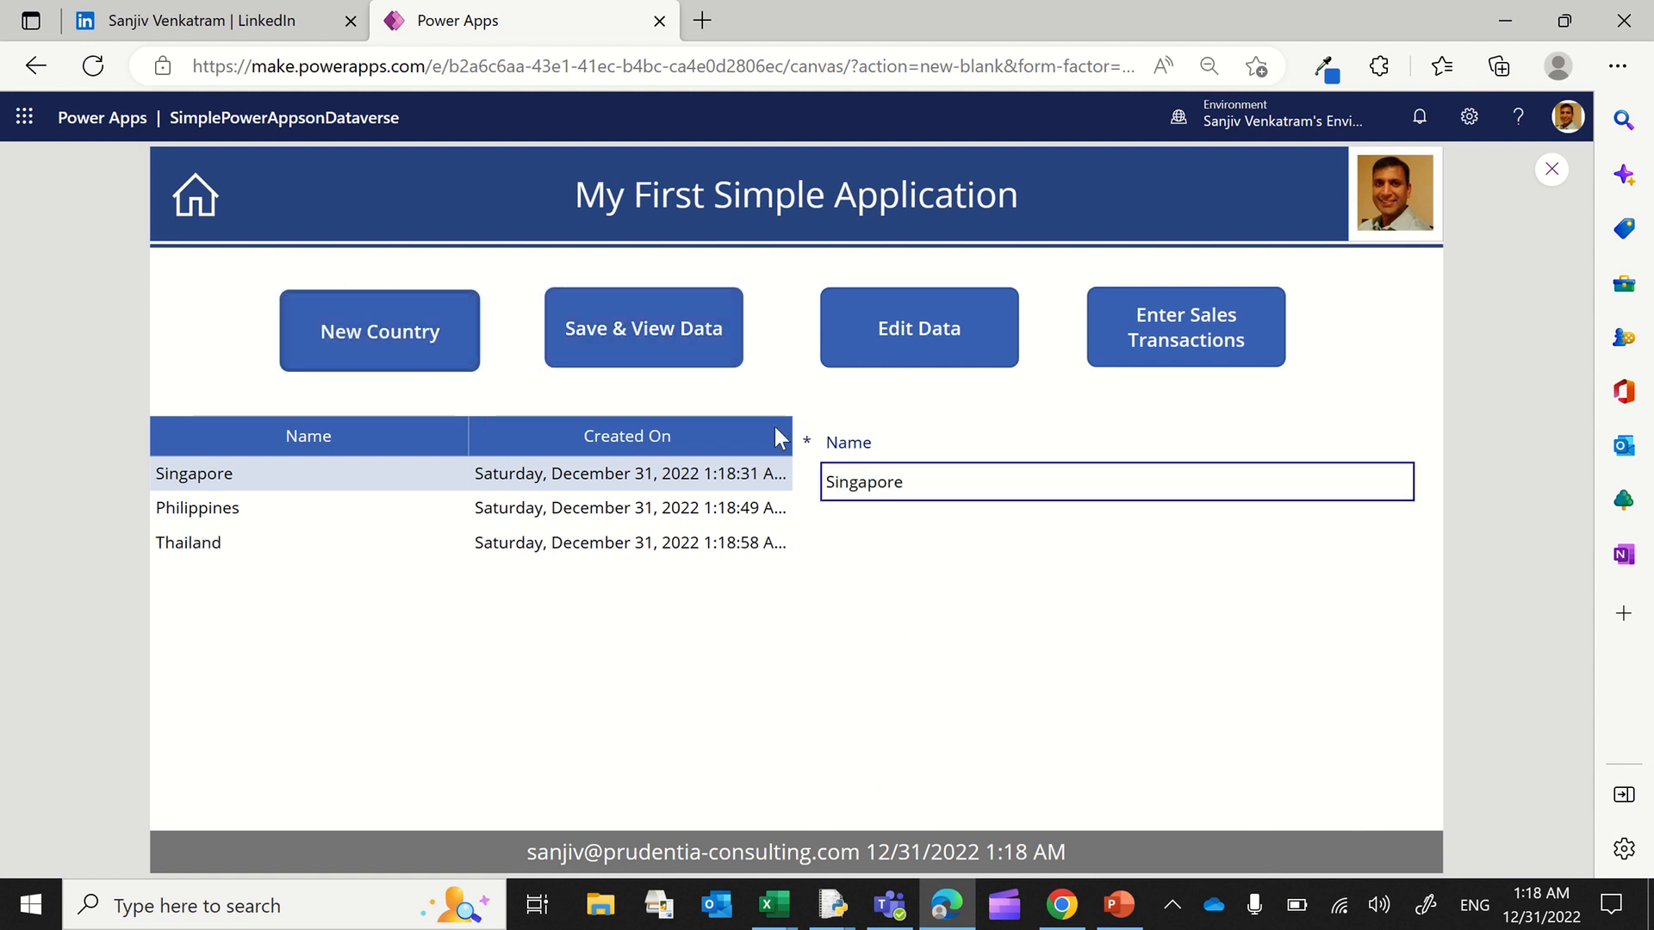
pyautogui.click(896, 495)
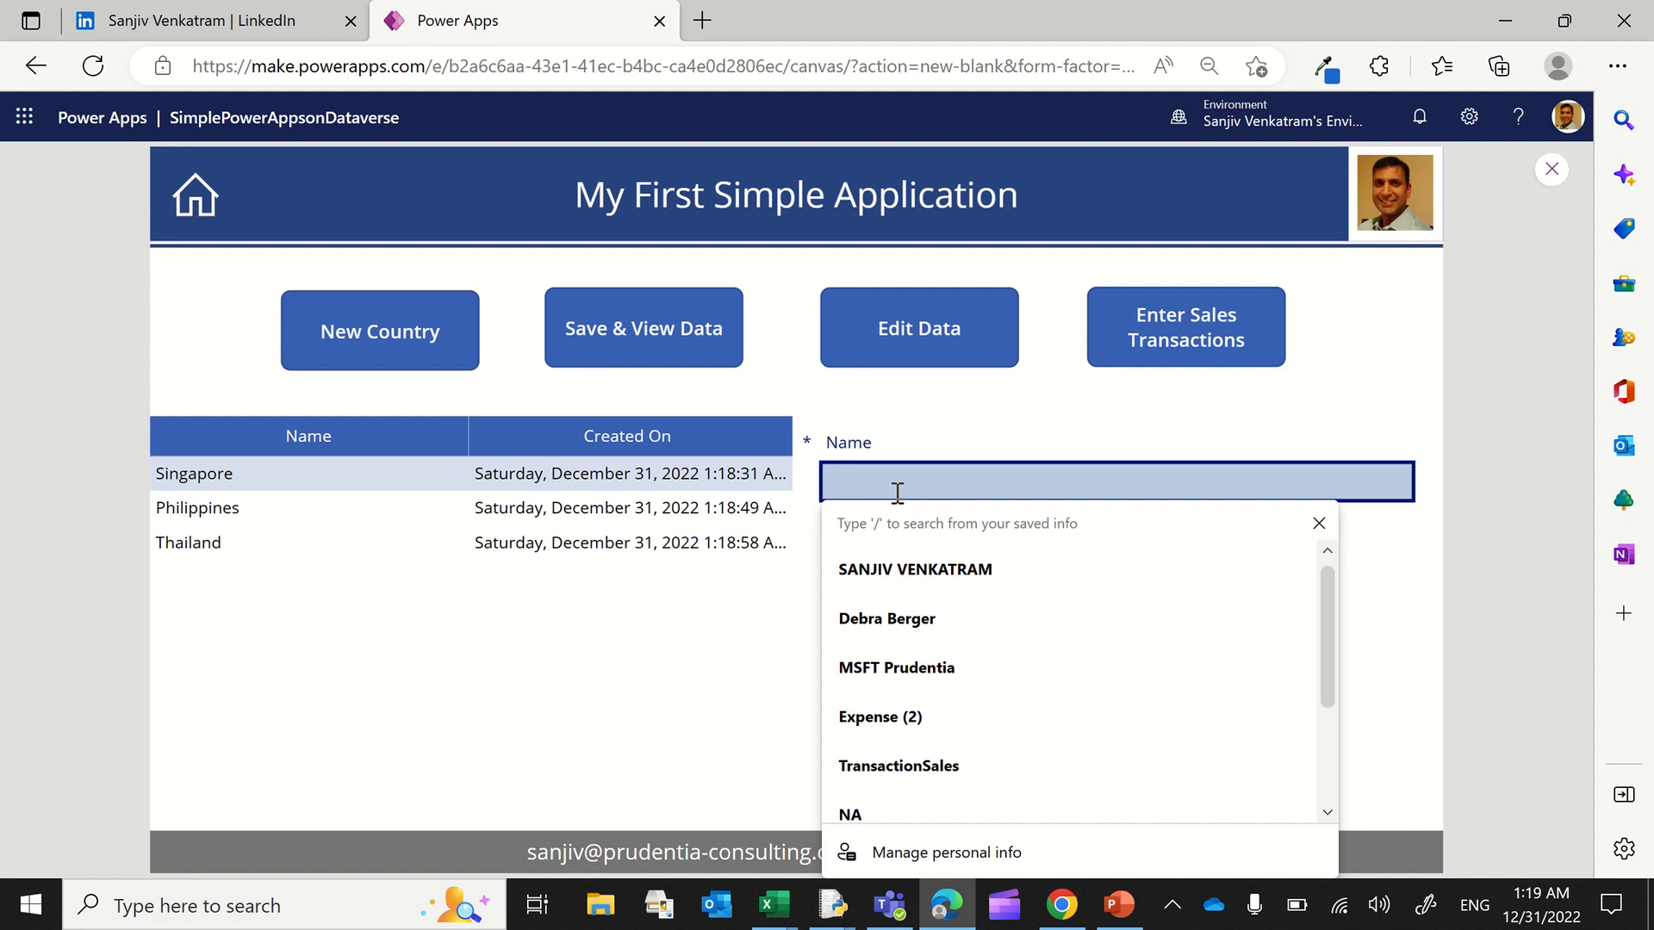
pyautogui.write('Malaysia')
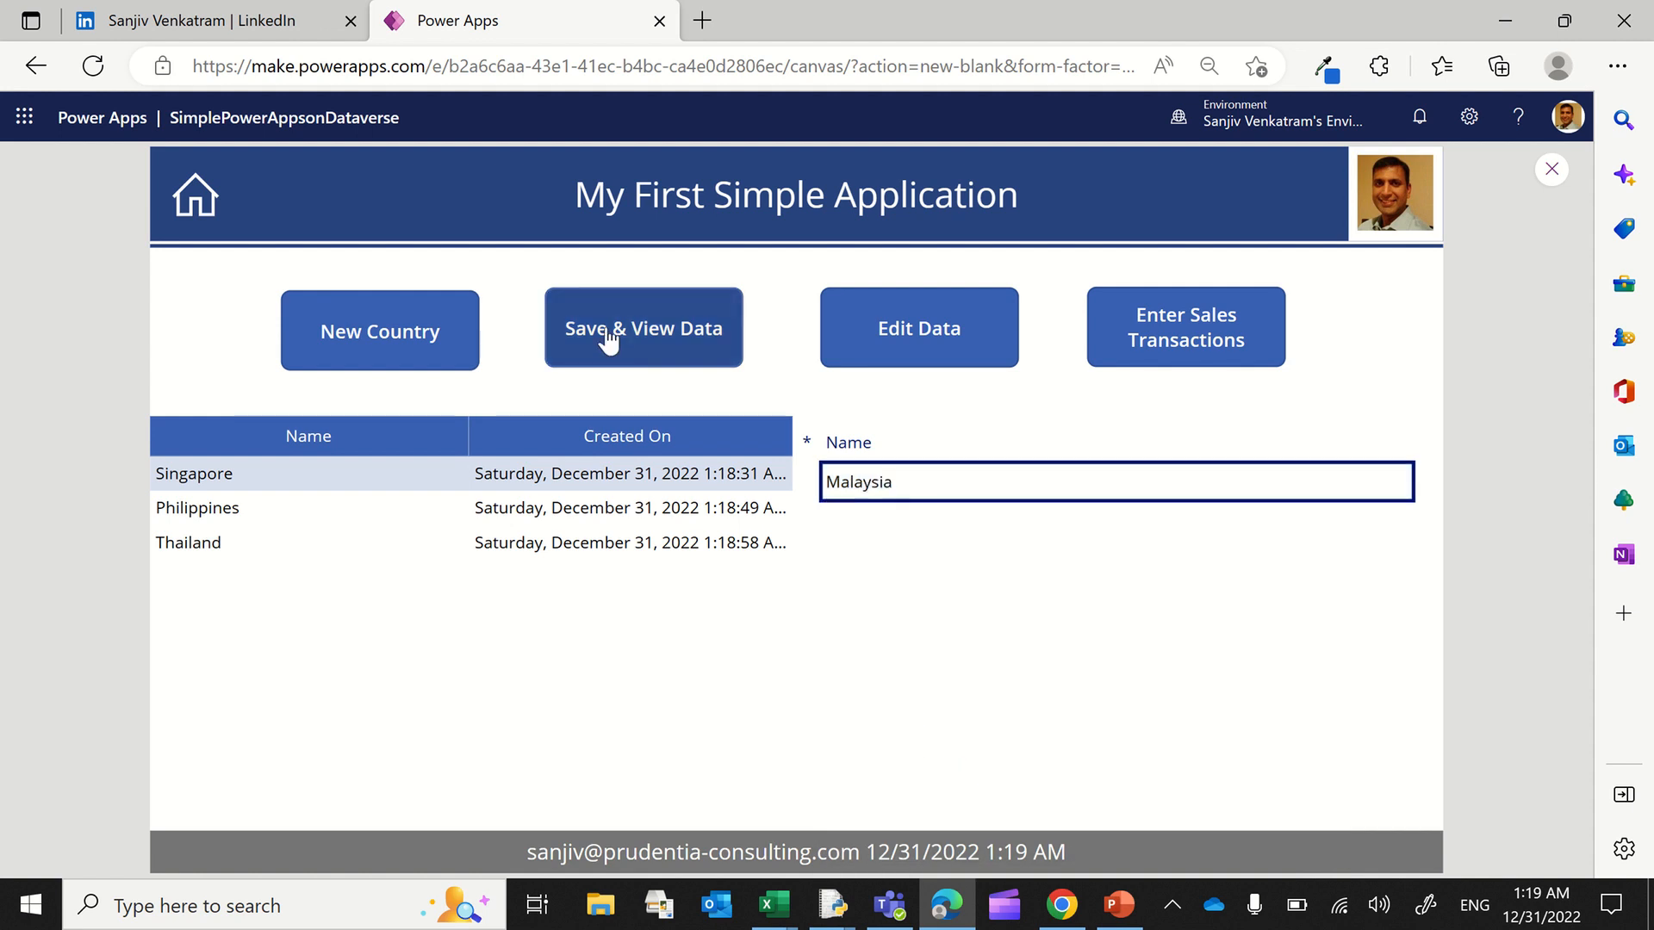
pyautogui.click(608, 339)
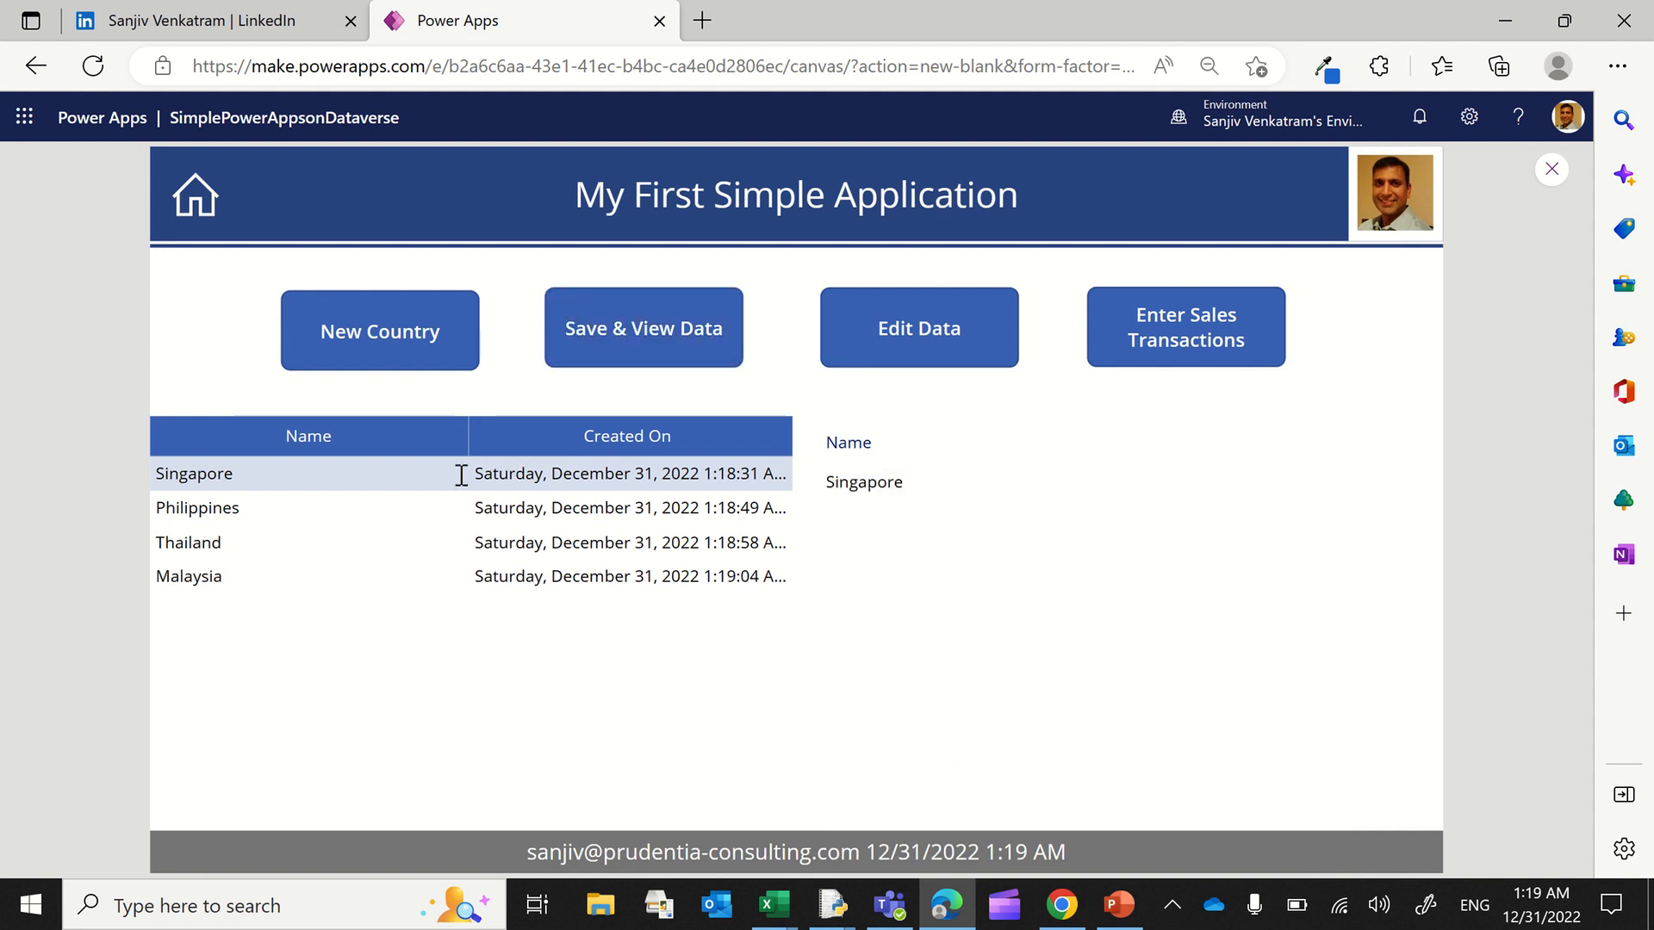
# Step: Edit the Malaysia record, change its name to Indonesia and save the change
pyautogui.click(361, 576)
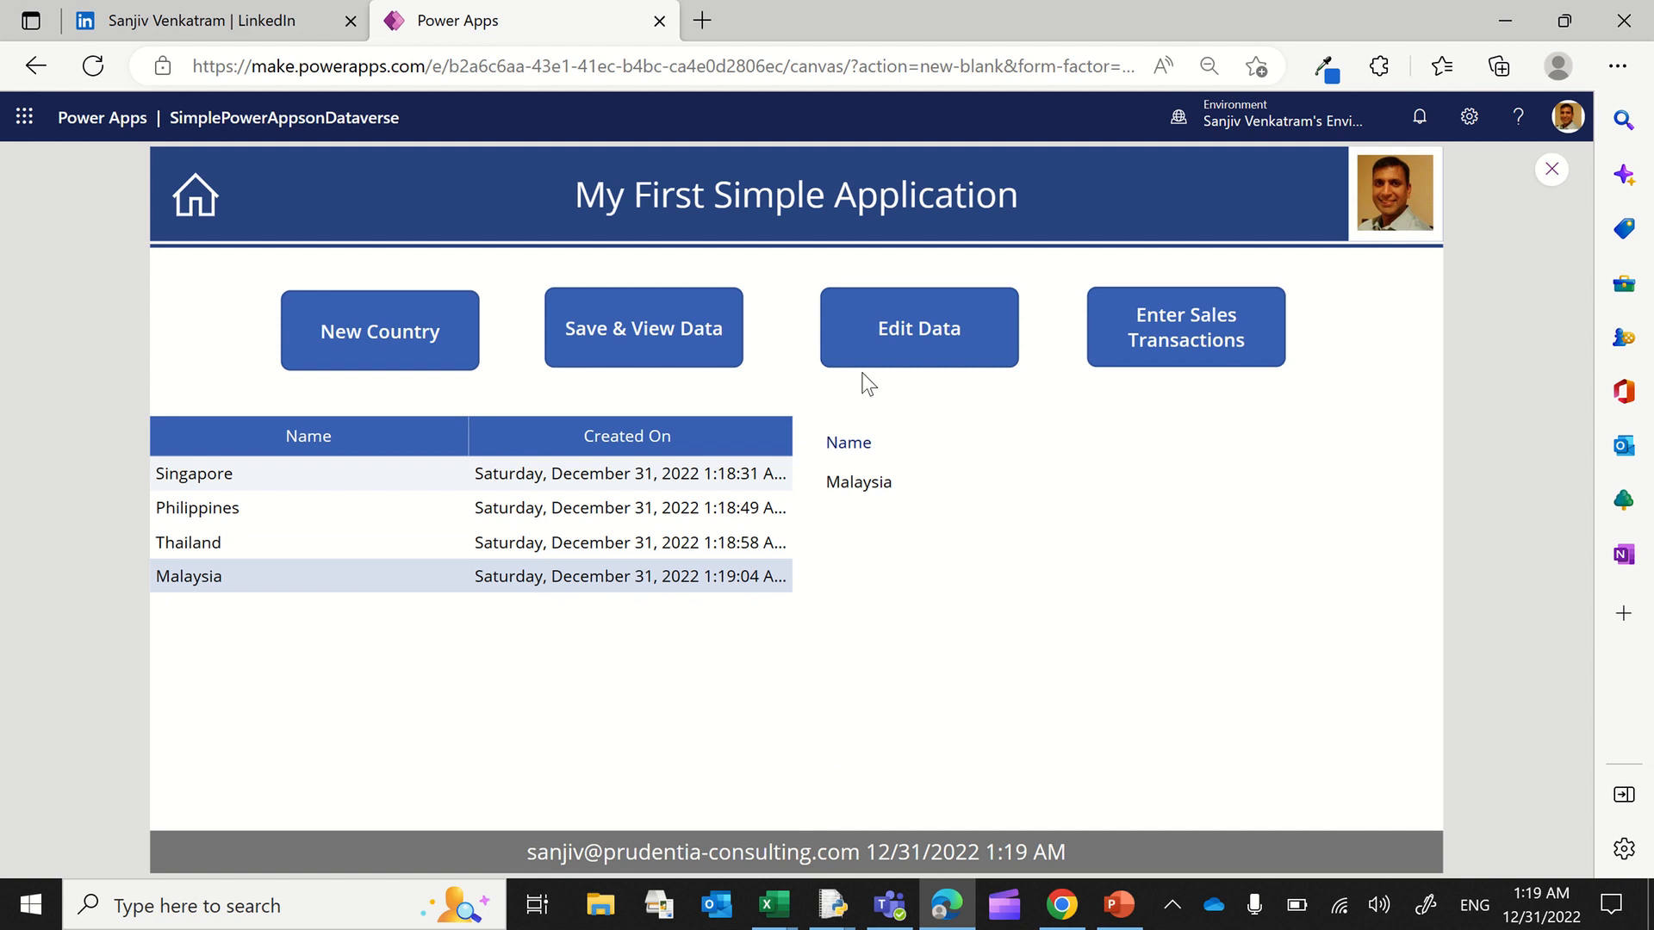
pyautogui.click(942, 355)
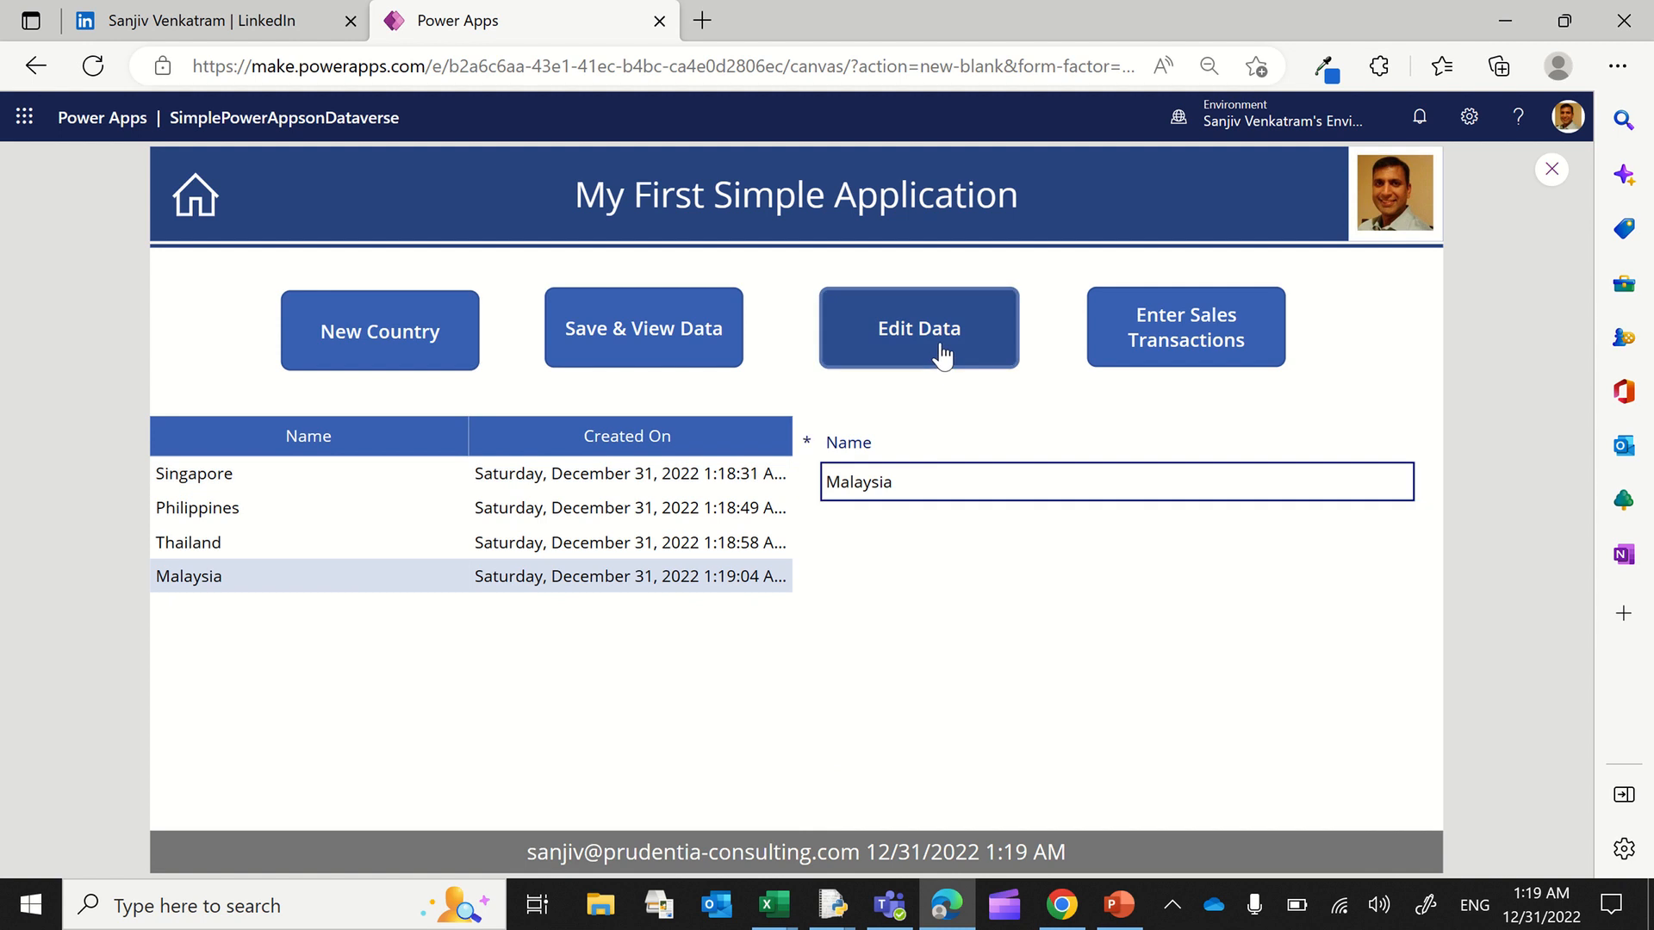
pyautogui.doubleClick(902, 480)
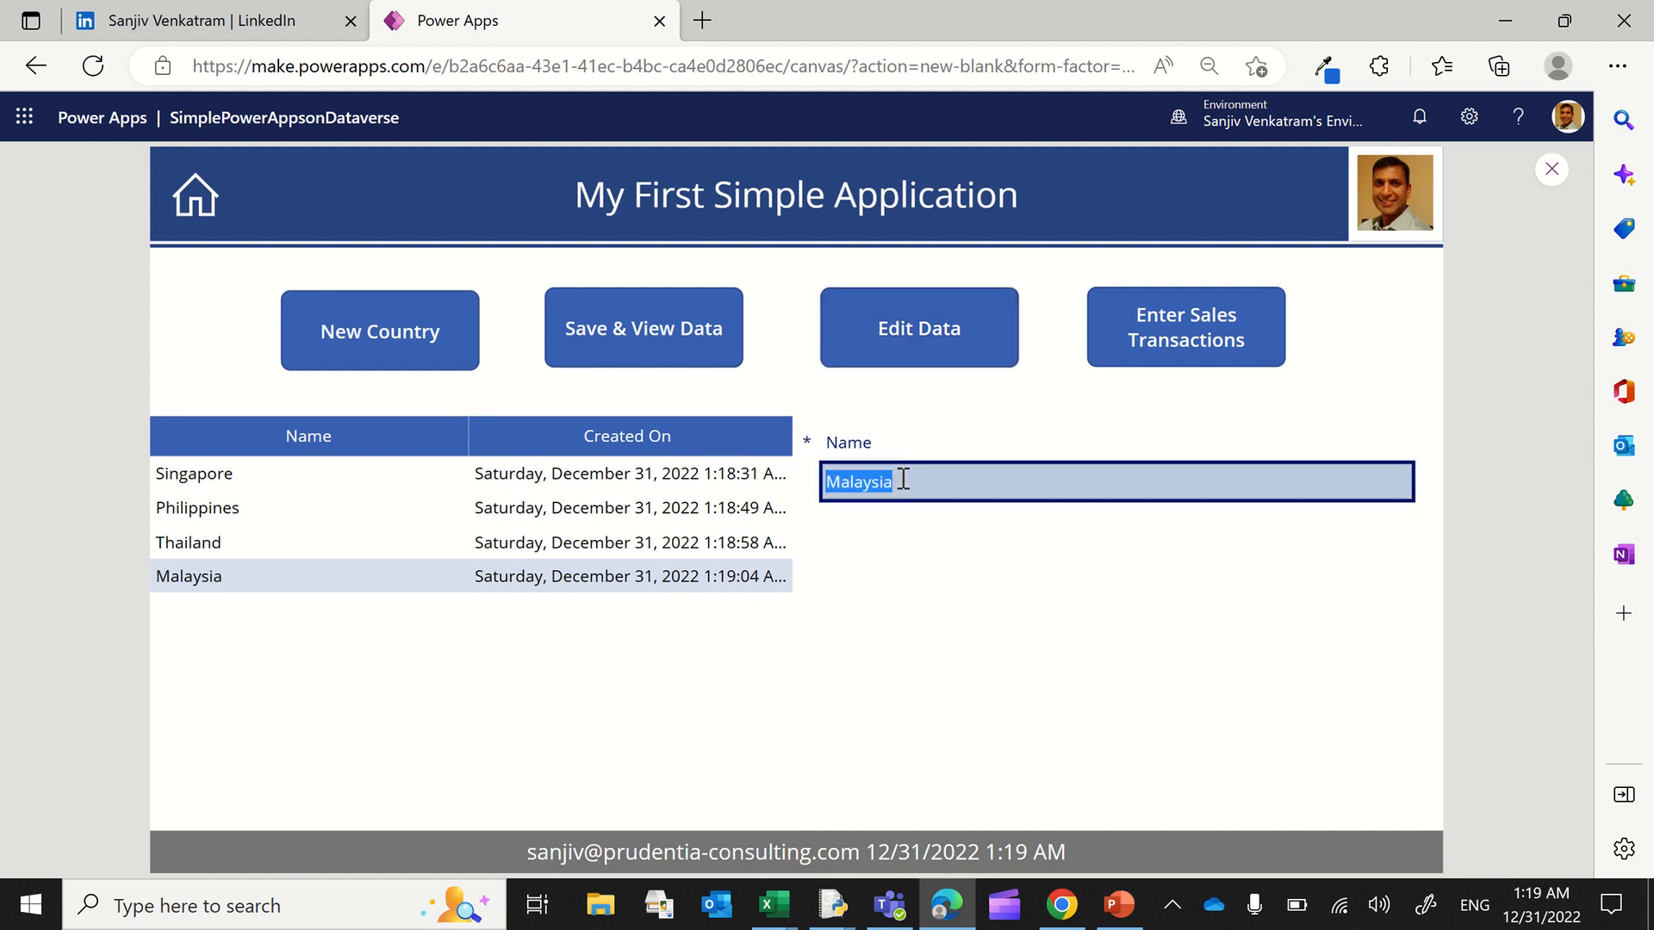
pyautogui.press('BackSpace')
pyautogui.write('Indonesia')
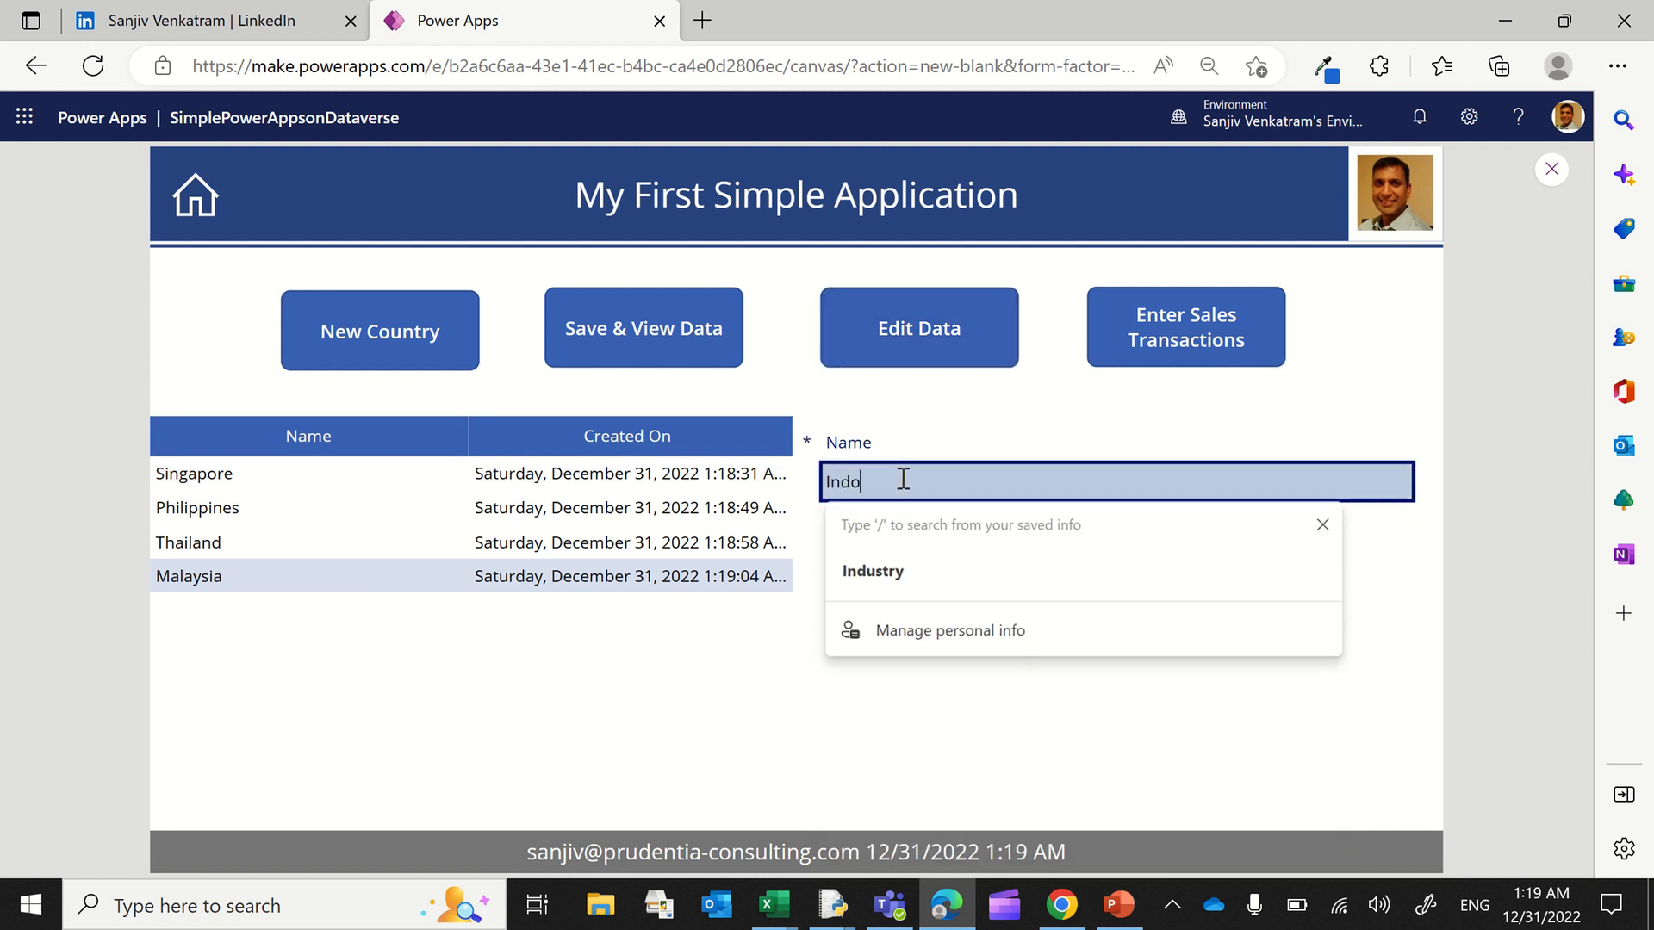
pyautogui.click(595, 350)
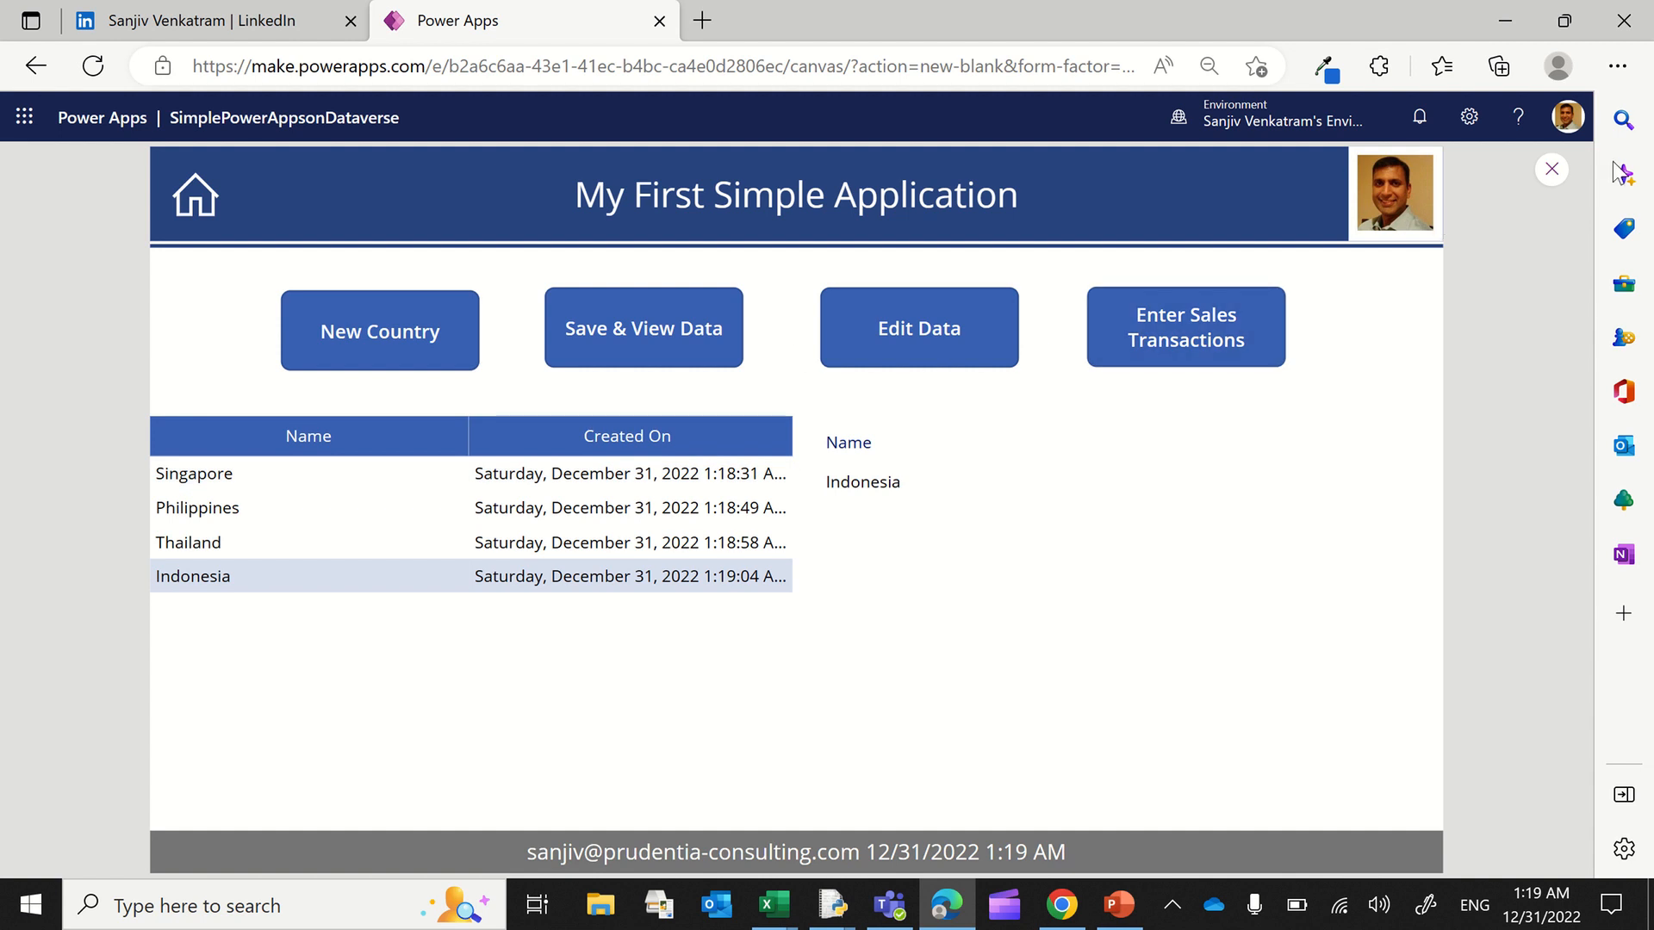
# Step: Exit the preview and set the text of the btn_delete_sm button on Scn_Master to Delete Data
pyautogui.click(1551, 169)
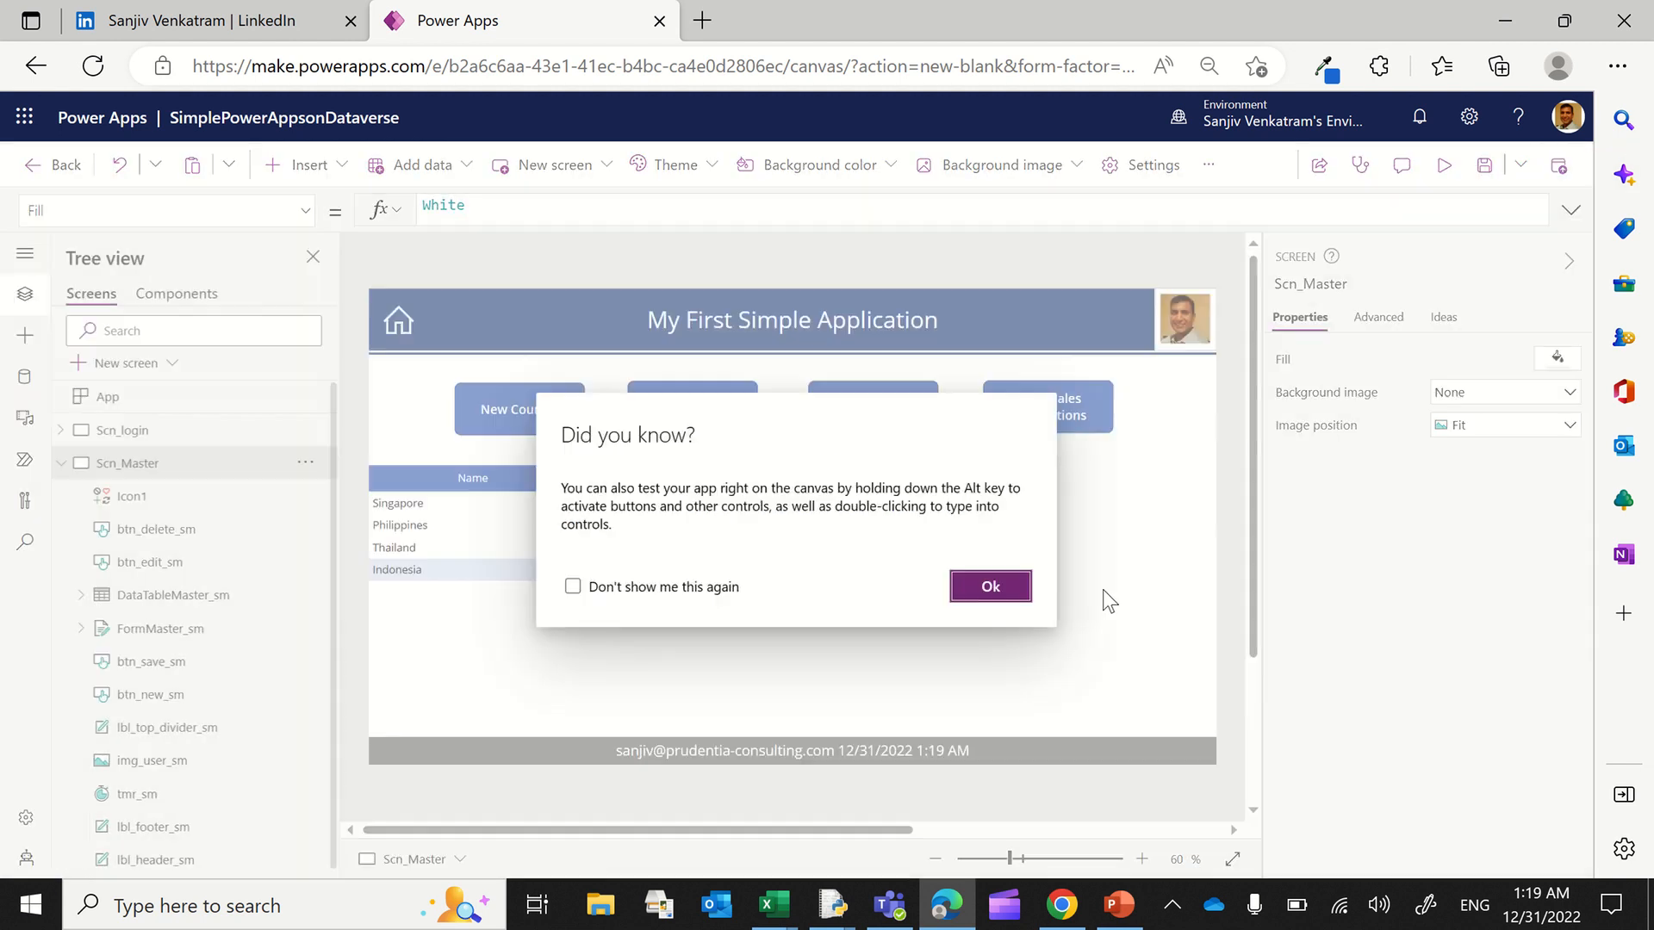
pyautogui.click(996, 592)
pyautogui.click(1082, 417)
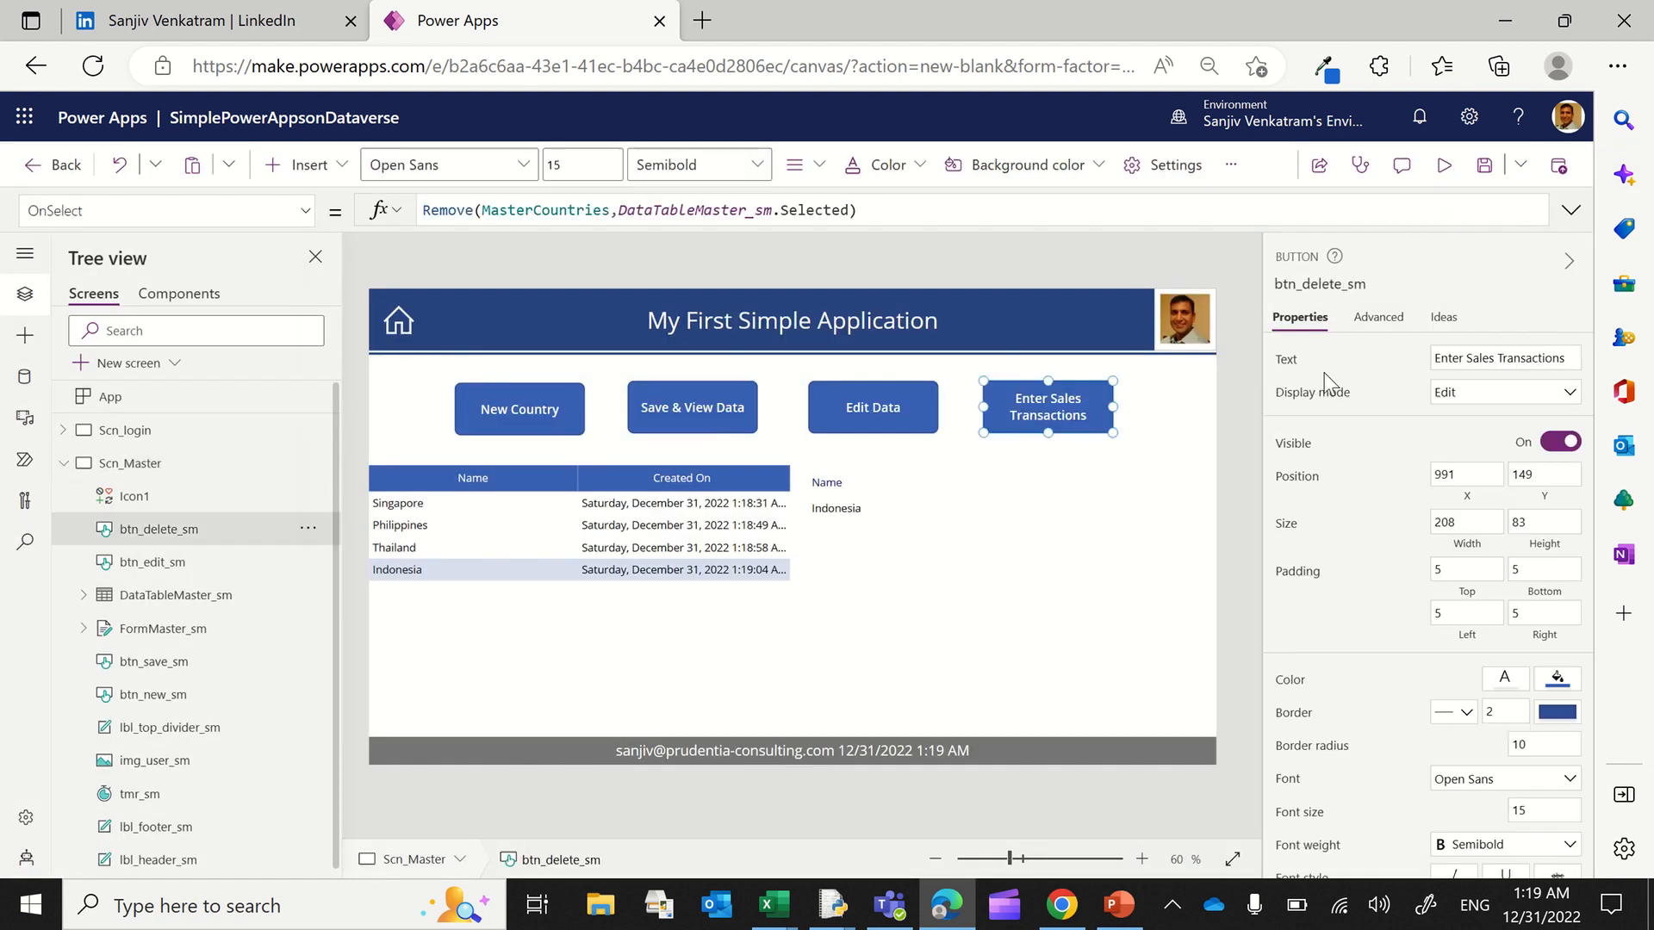
pyautogui.tripleClick(1520, 362)
pyautogui.press('BackSpace')
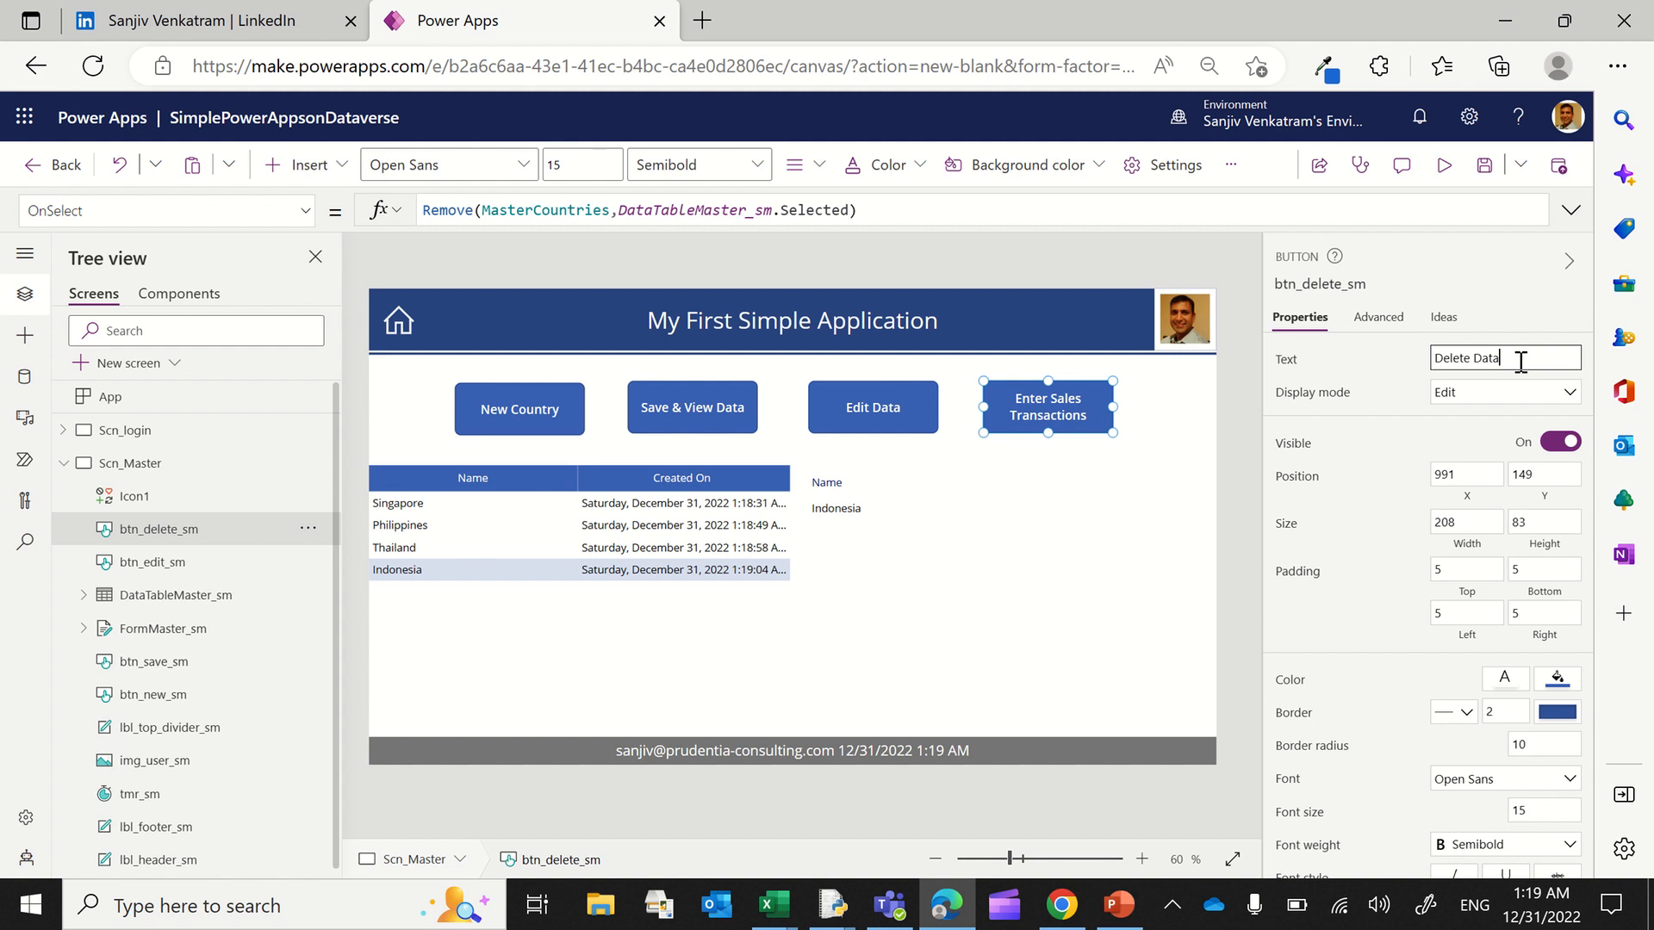
pyautogui.click(1442, 166)
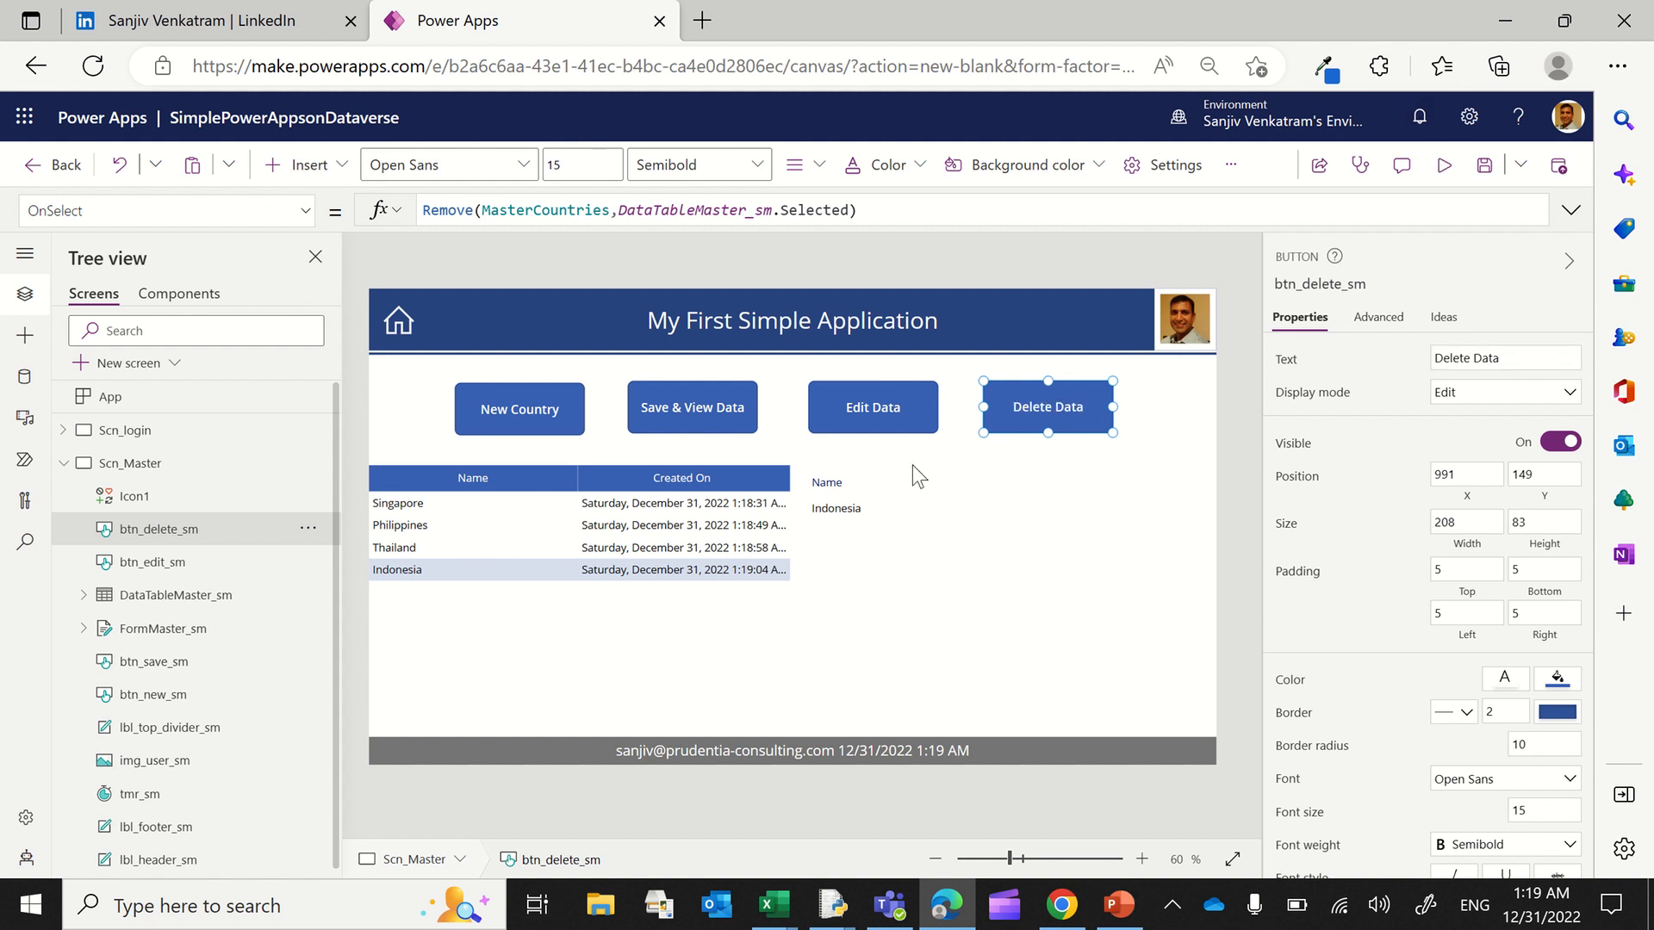
# Step: Preview the app, delete the Indonesia record, and add and save a new country record named Malaysia
pyautogui.click(1451, 179)
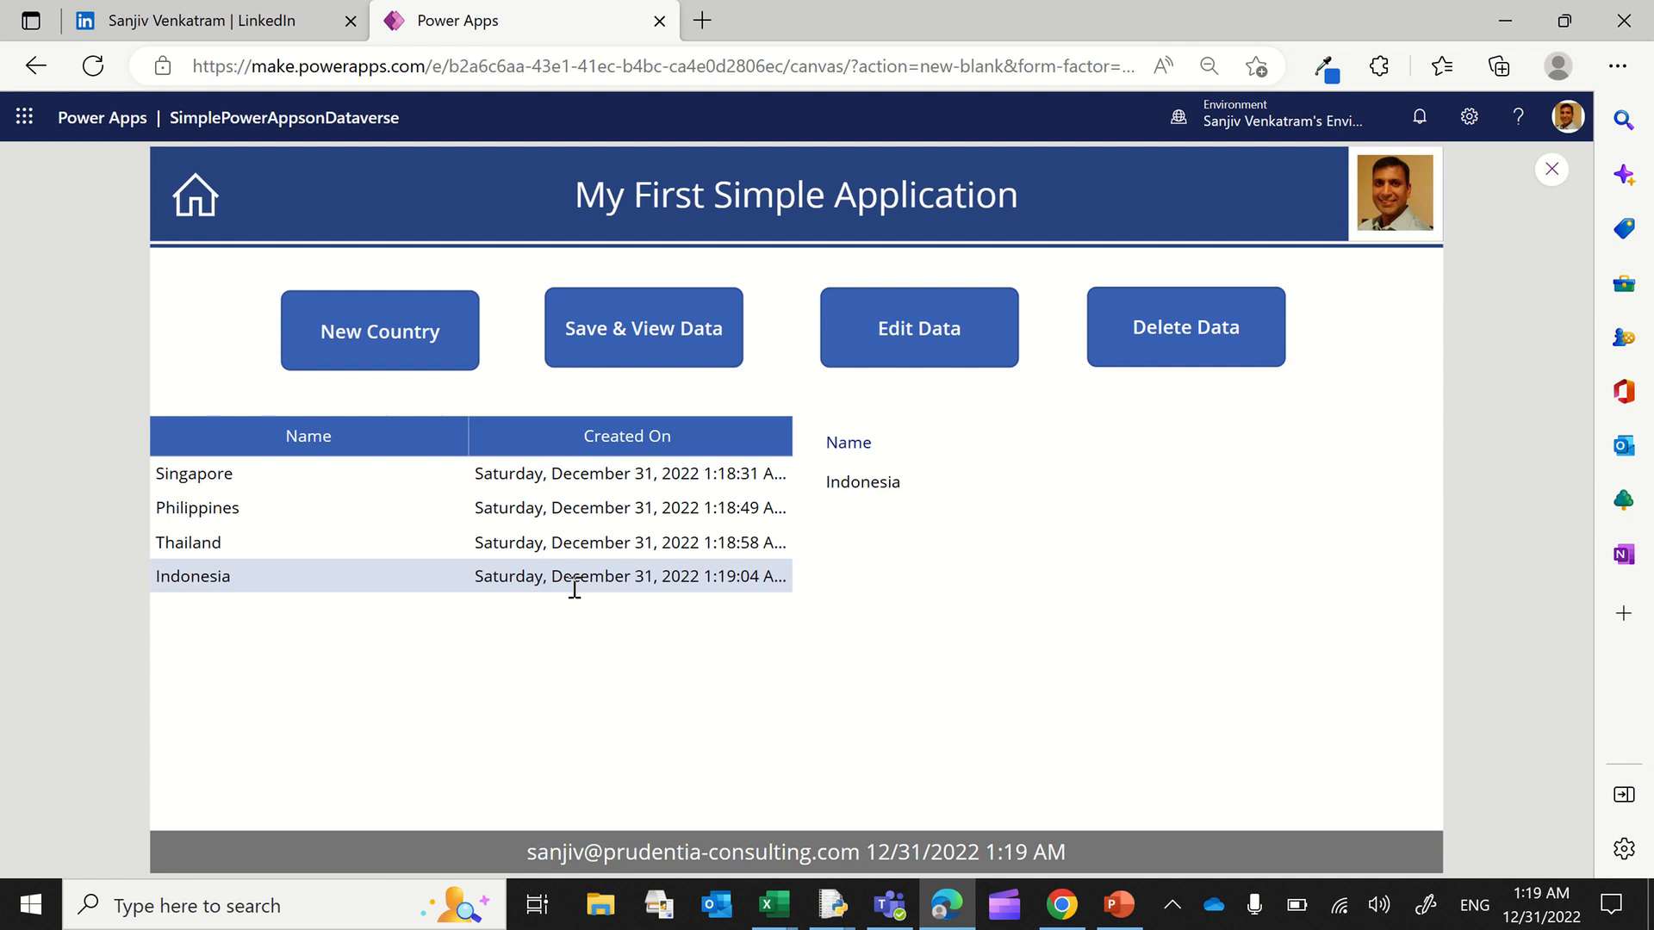
pyautogui.click(1199, 354)
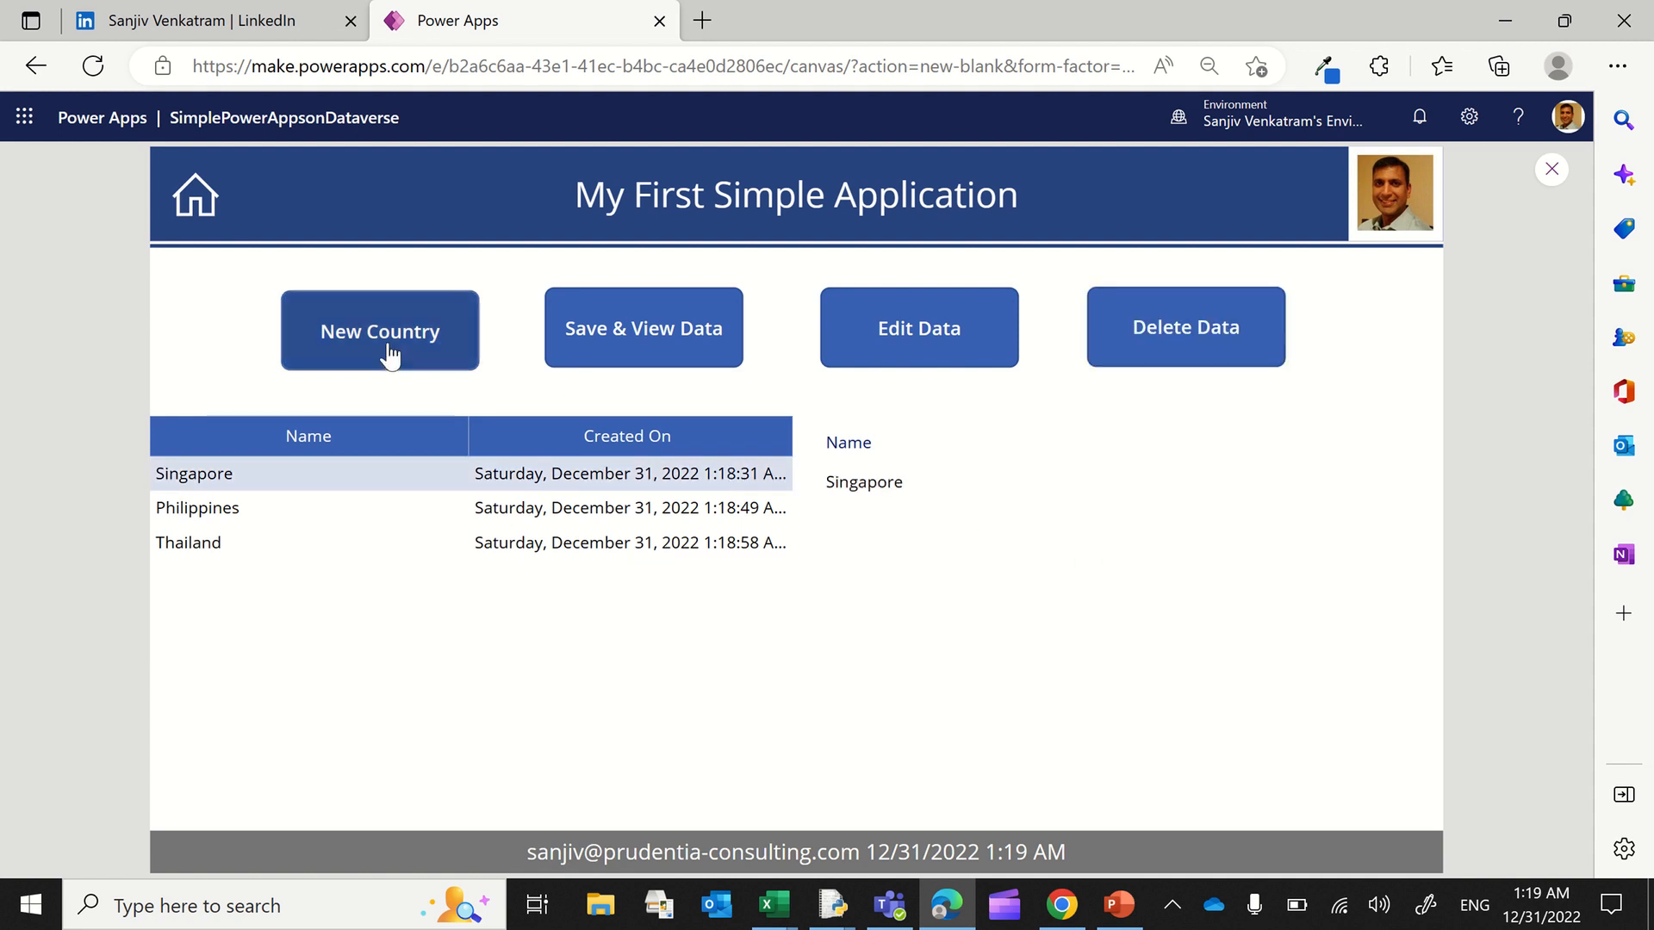
pyautogui.click(424, 355)
pyautogui.click(931, 484)
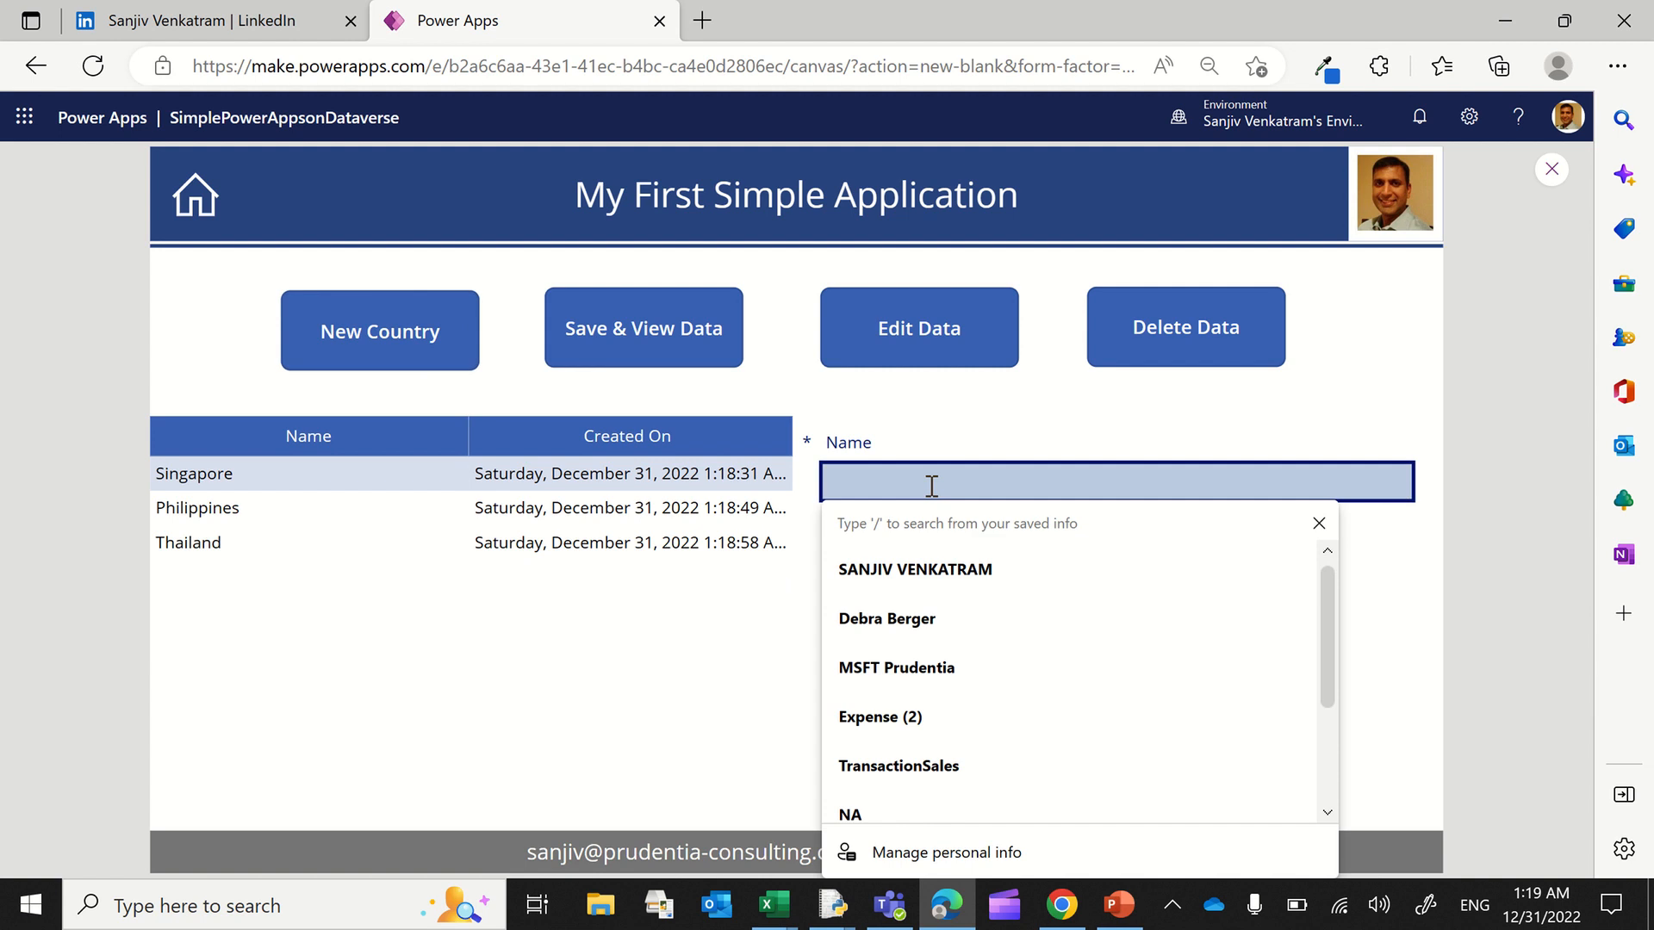
pyautogui.write('Malaysia')
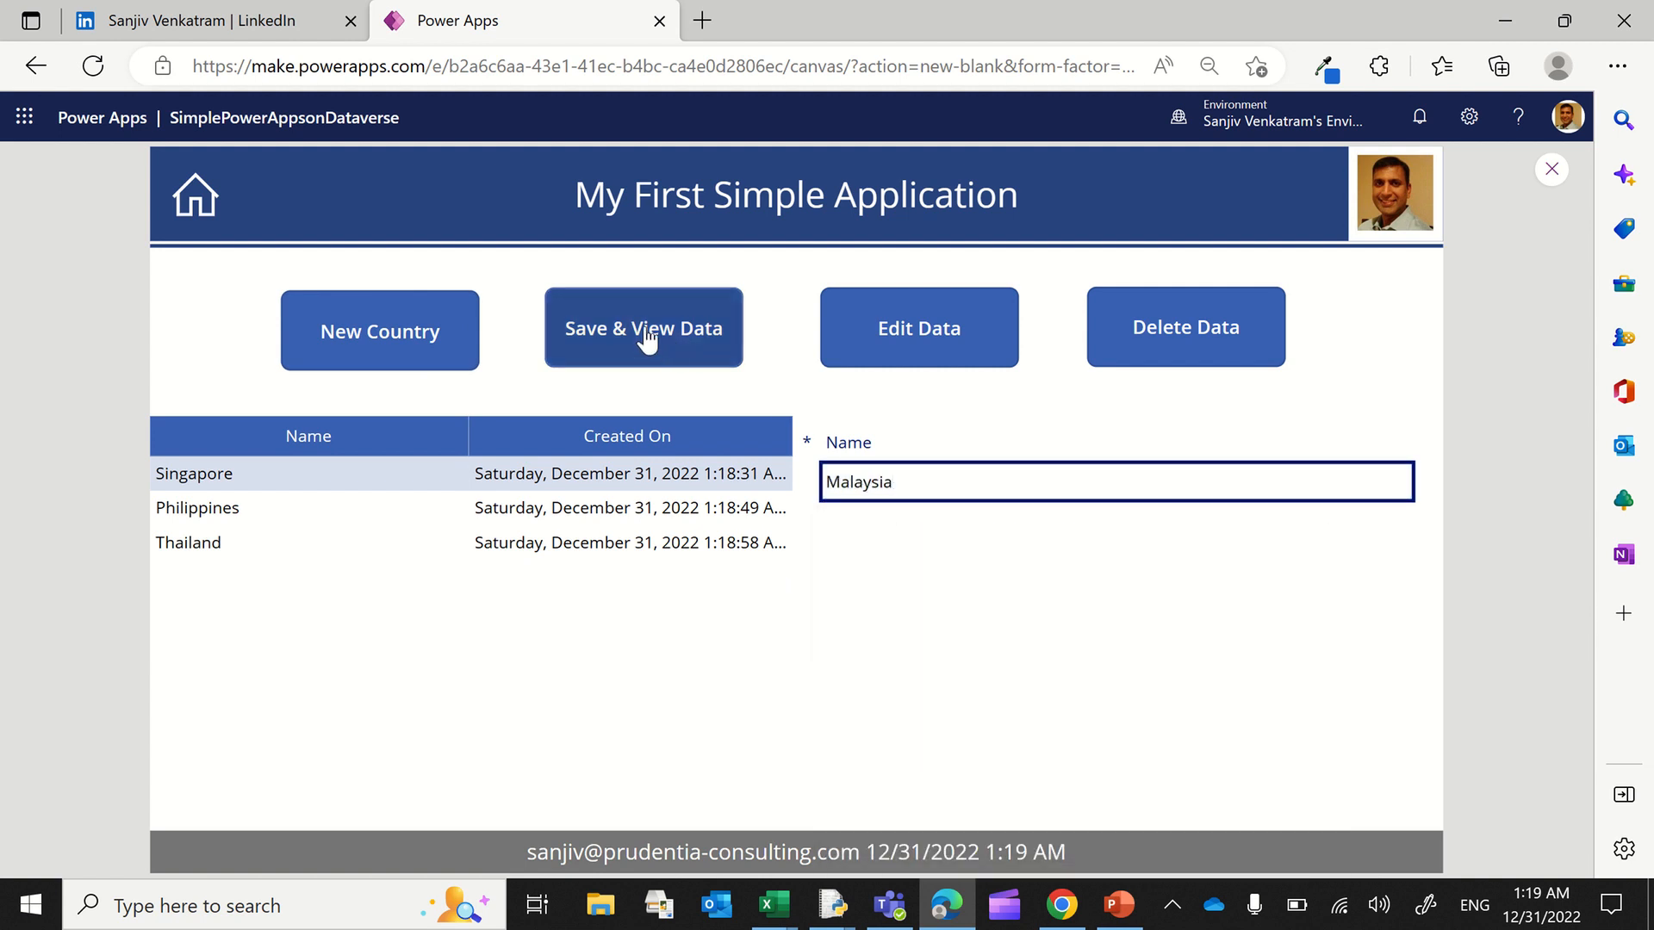
pyautogui.click(647, 339)
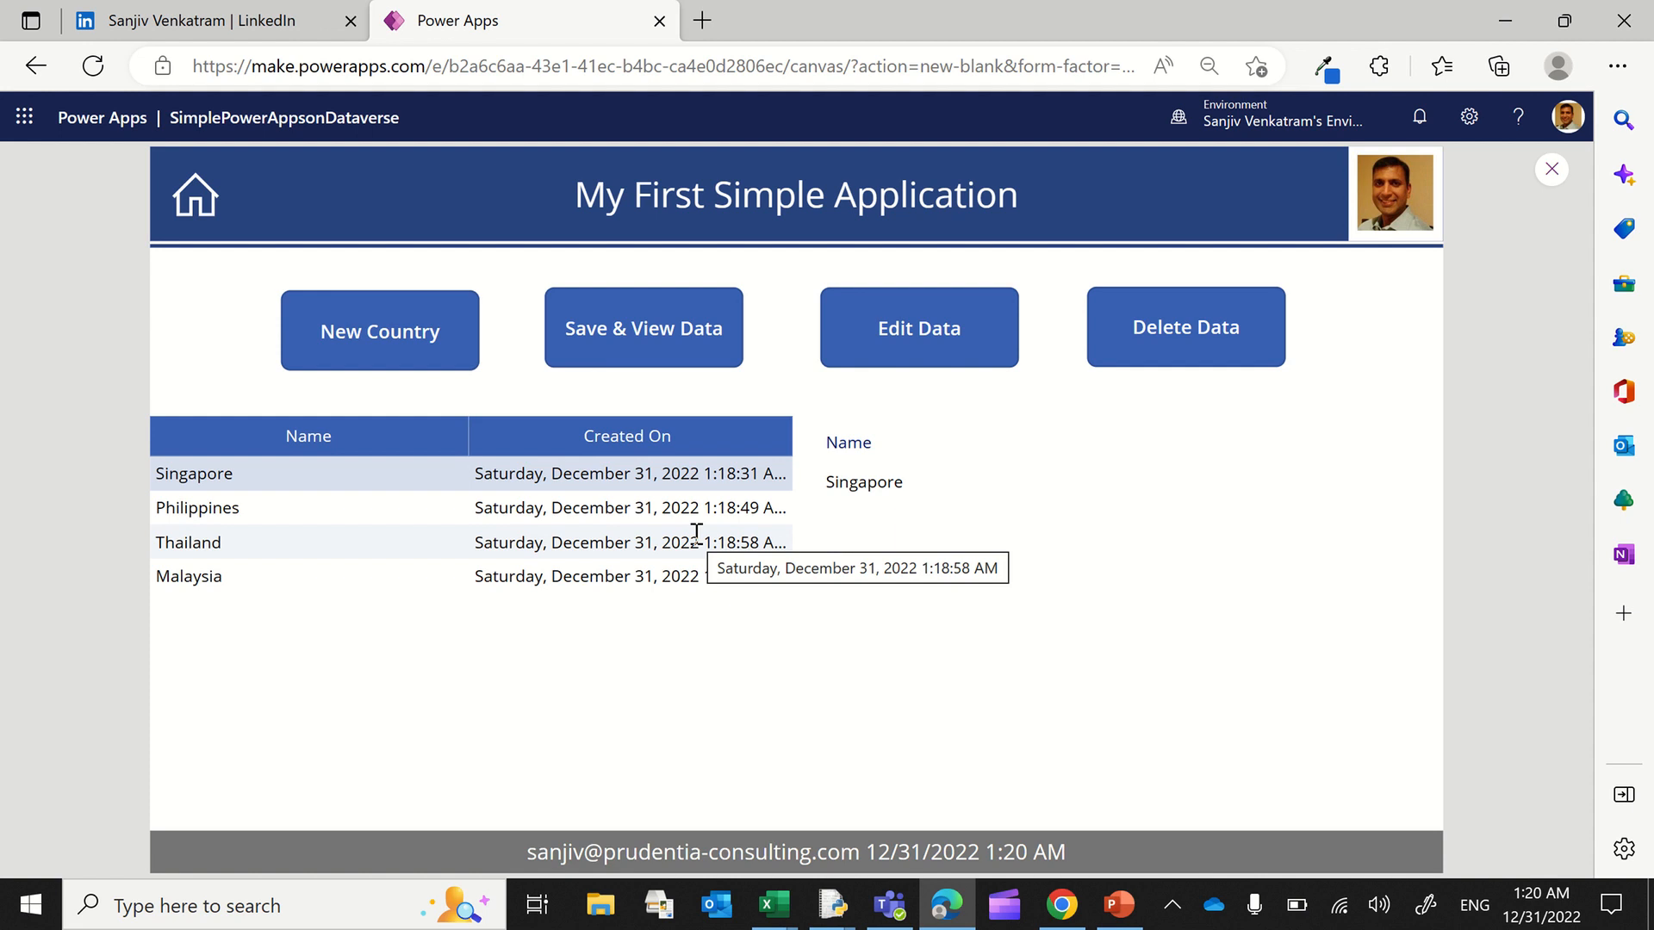
# Step: View the Philippines record in the form and exit the app preview
pyautogui.click(528, 507)
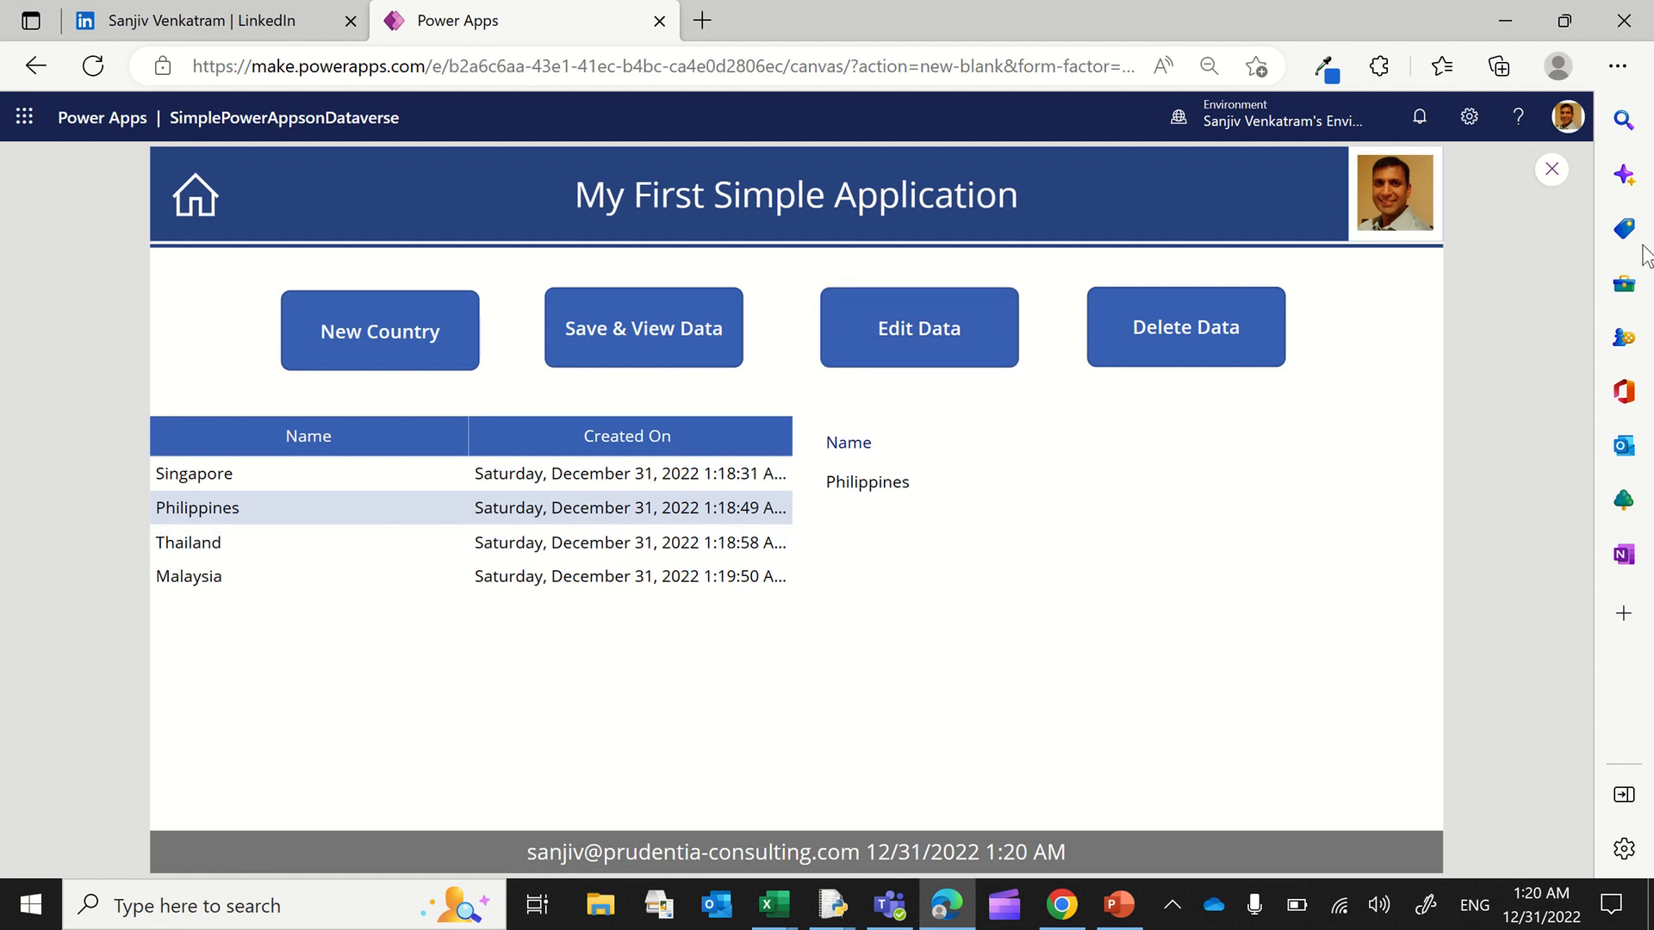
pyautogui.click(1551, 169)
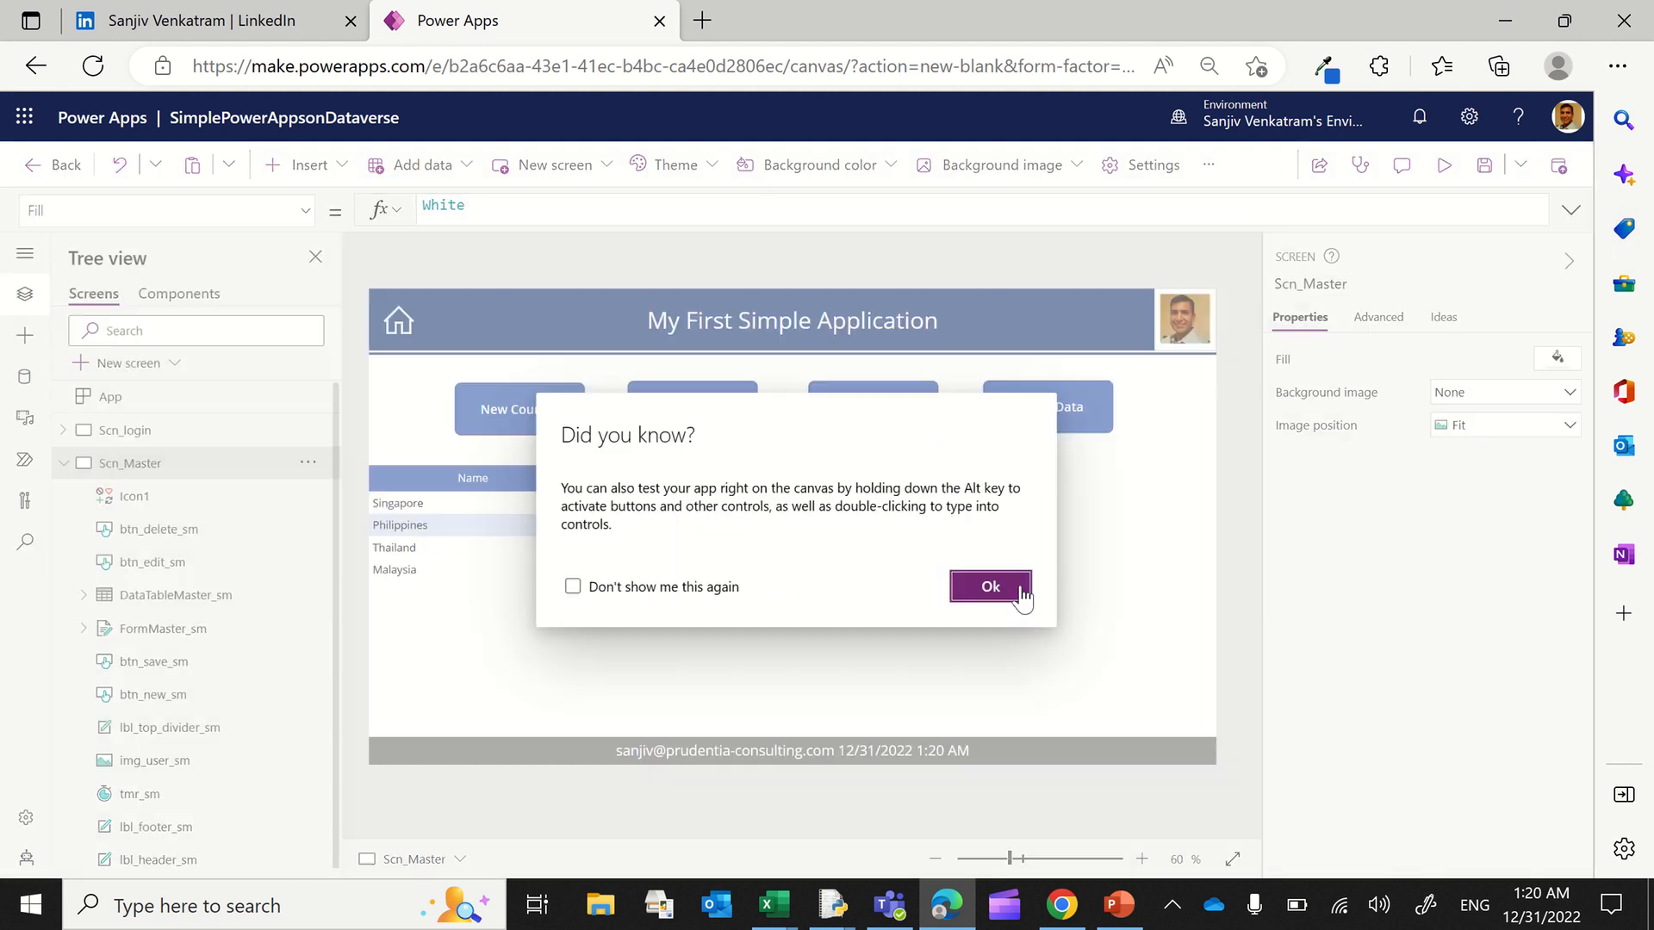
pyautogui.click(991, 586)
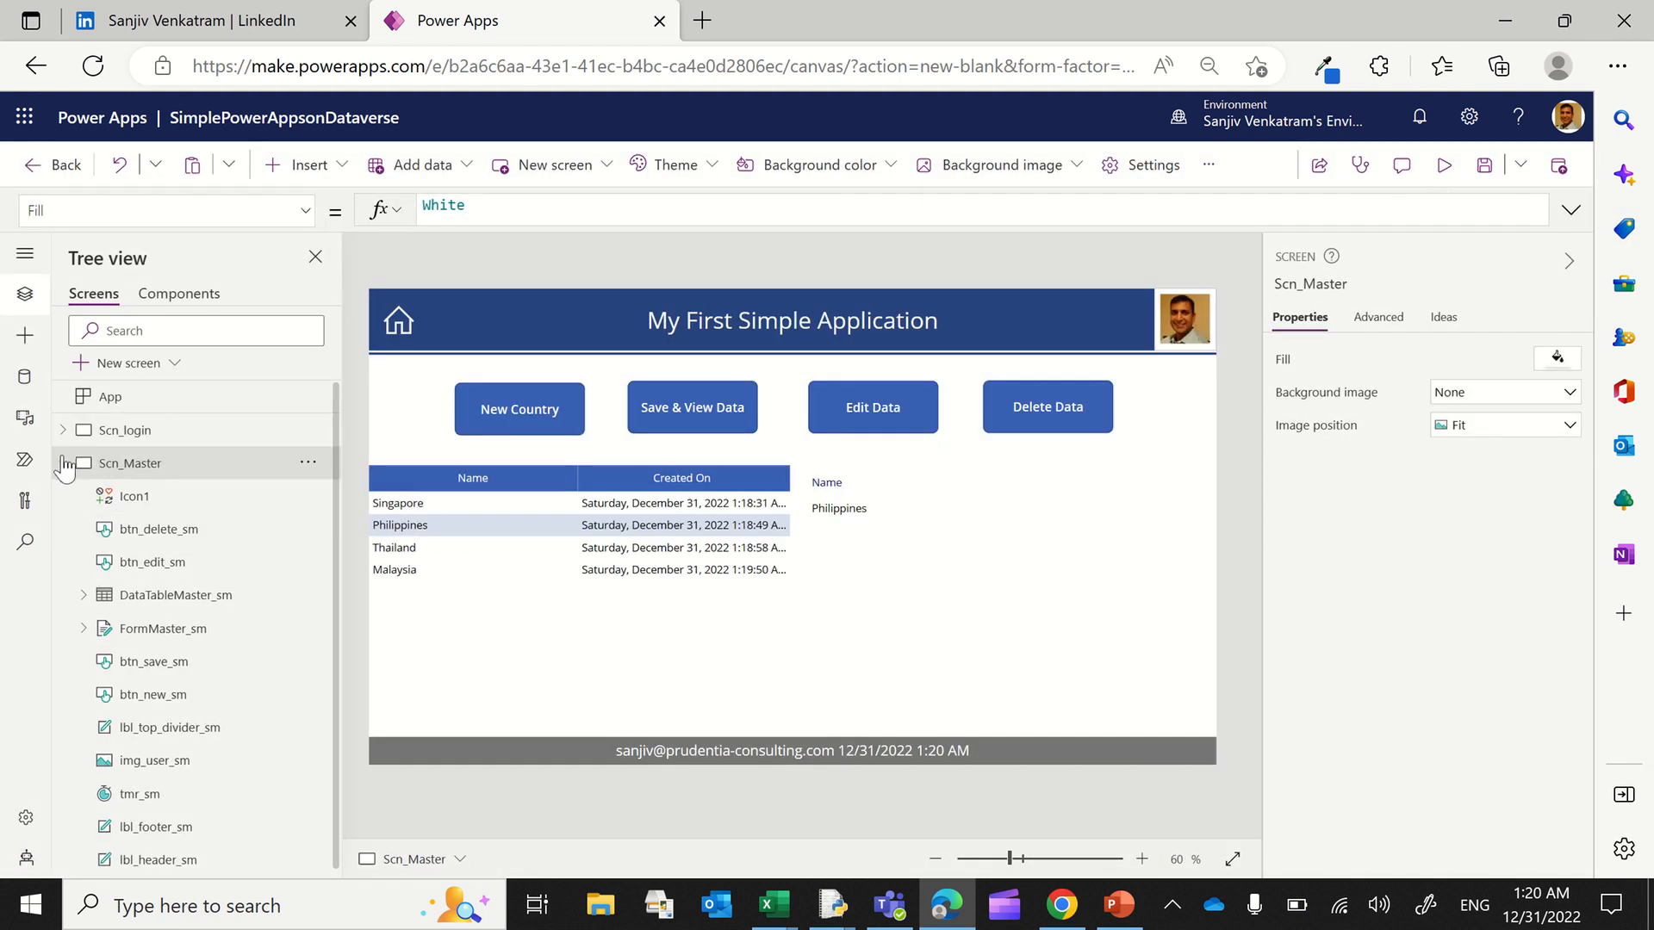
# Step: Duplicate the Scn_Master screen and rename the copy Scn_transactions
pyautogui.click(63, 464)
pyautogui.click(308, 463)
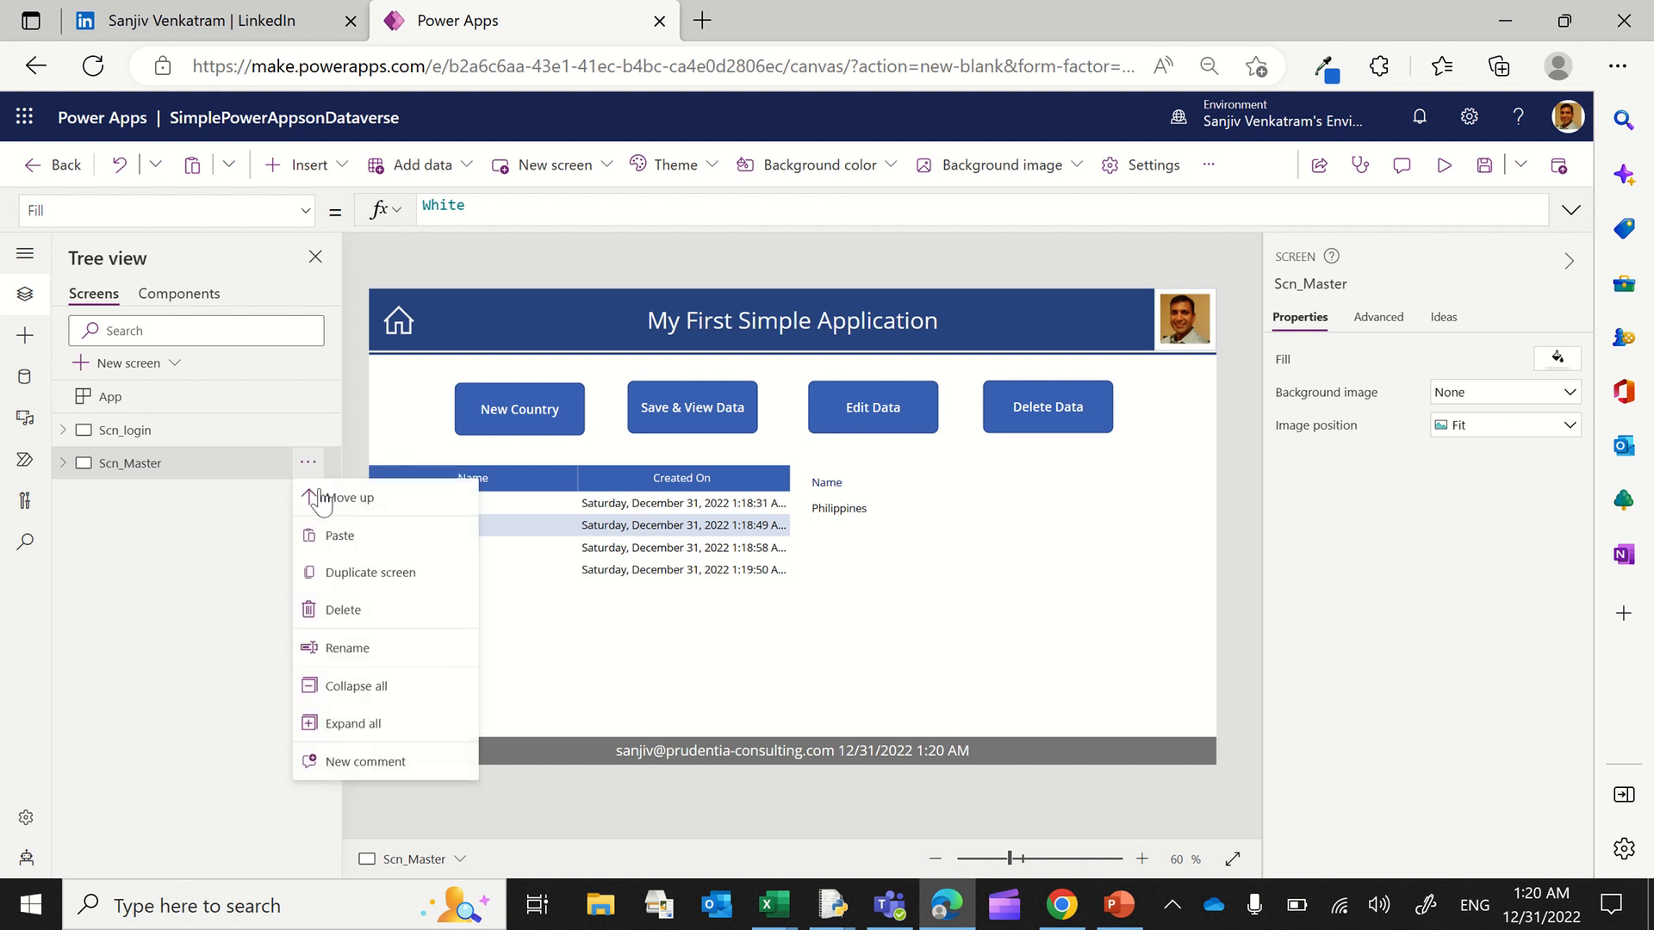
pyautogui.click(367, 573)
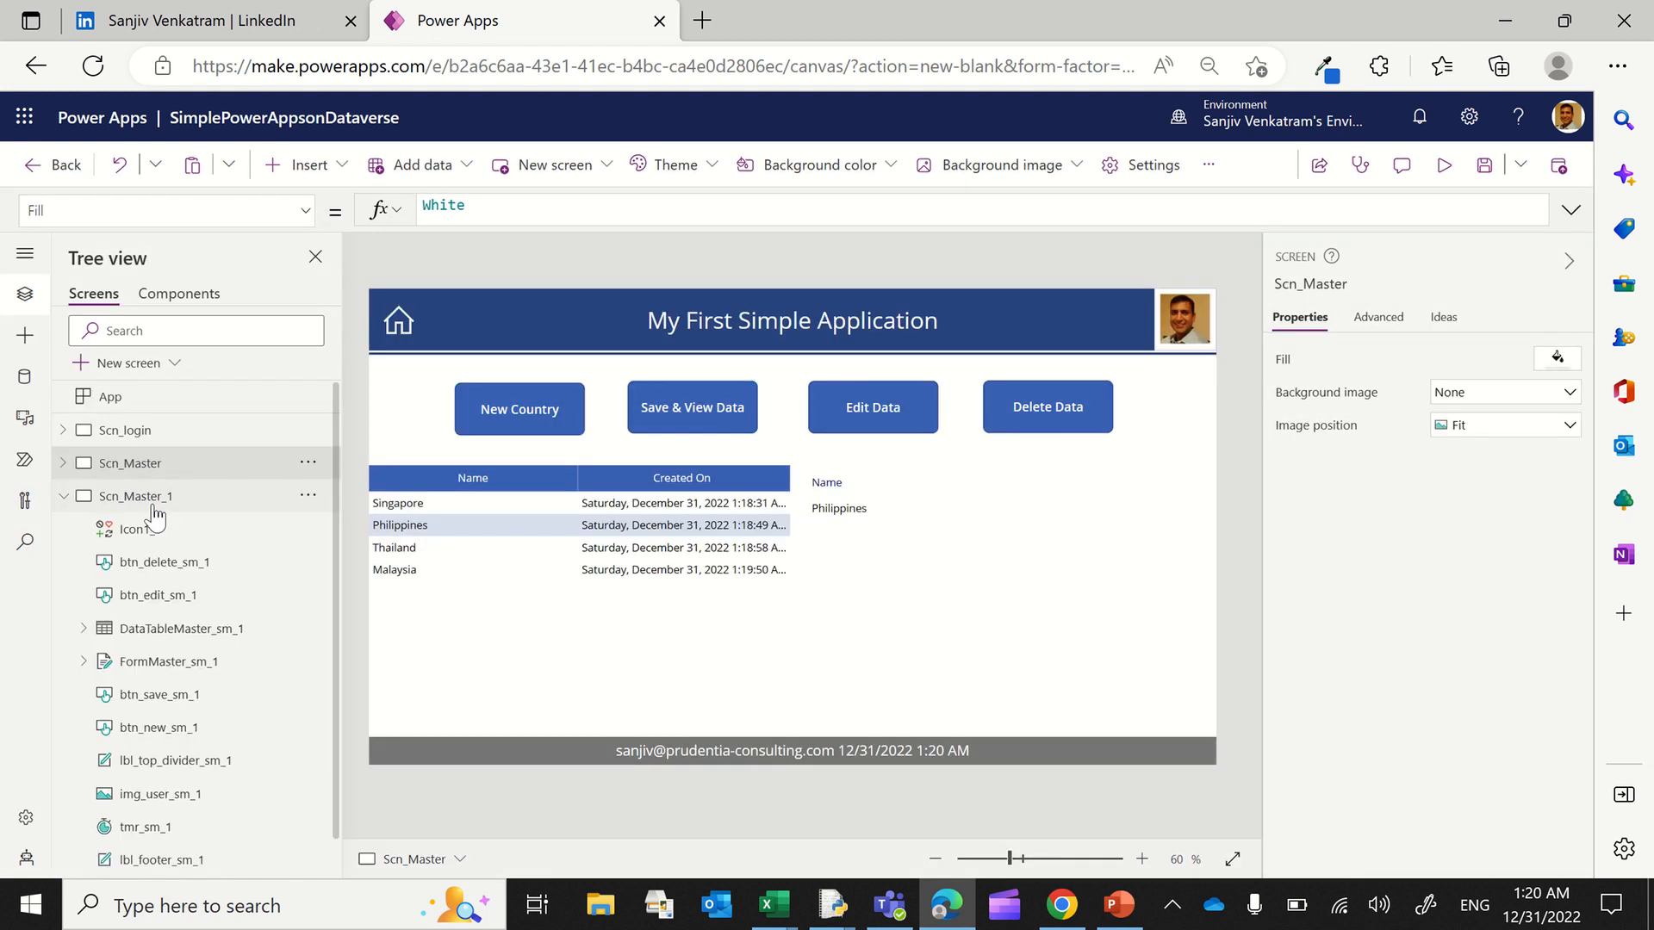
pyautogui.doubleClick(150, 500)
pyautogui.press('End')
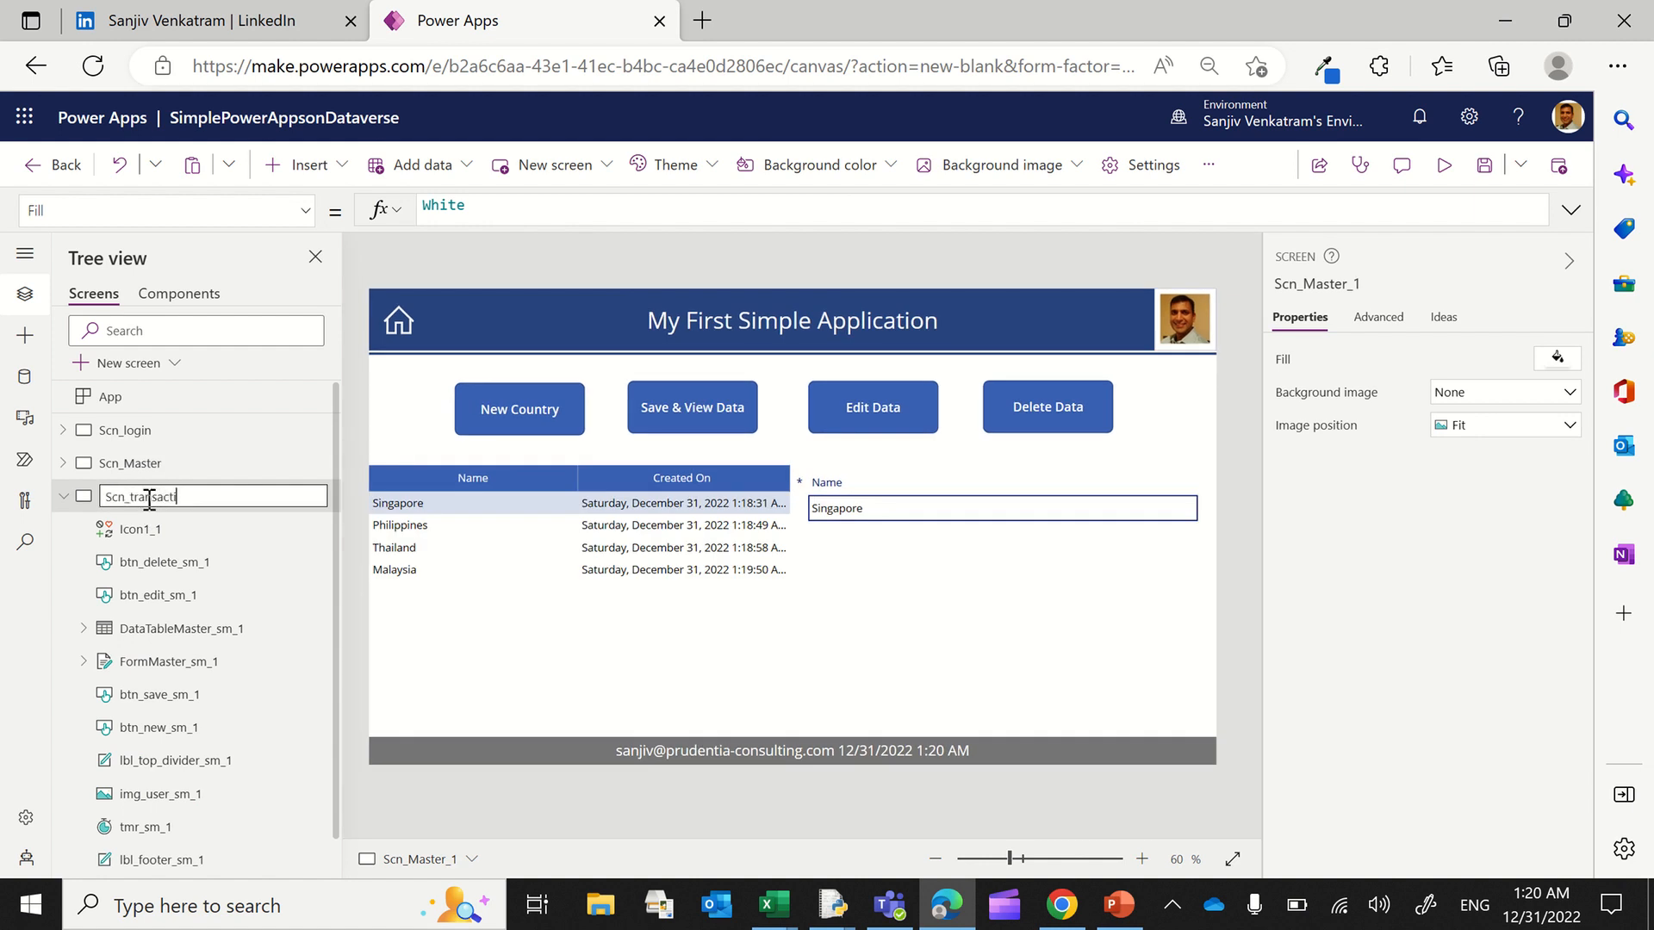
pyautogui.press('Return')
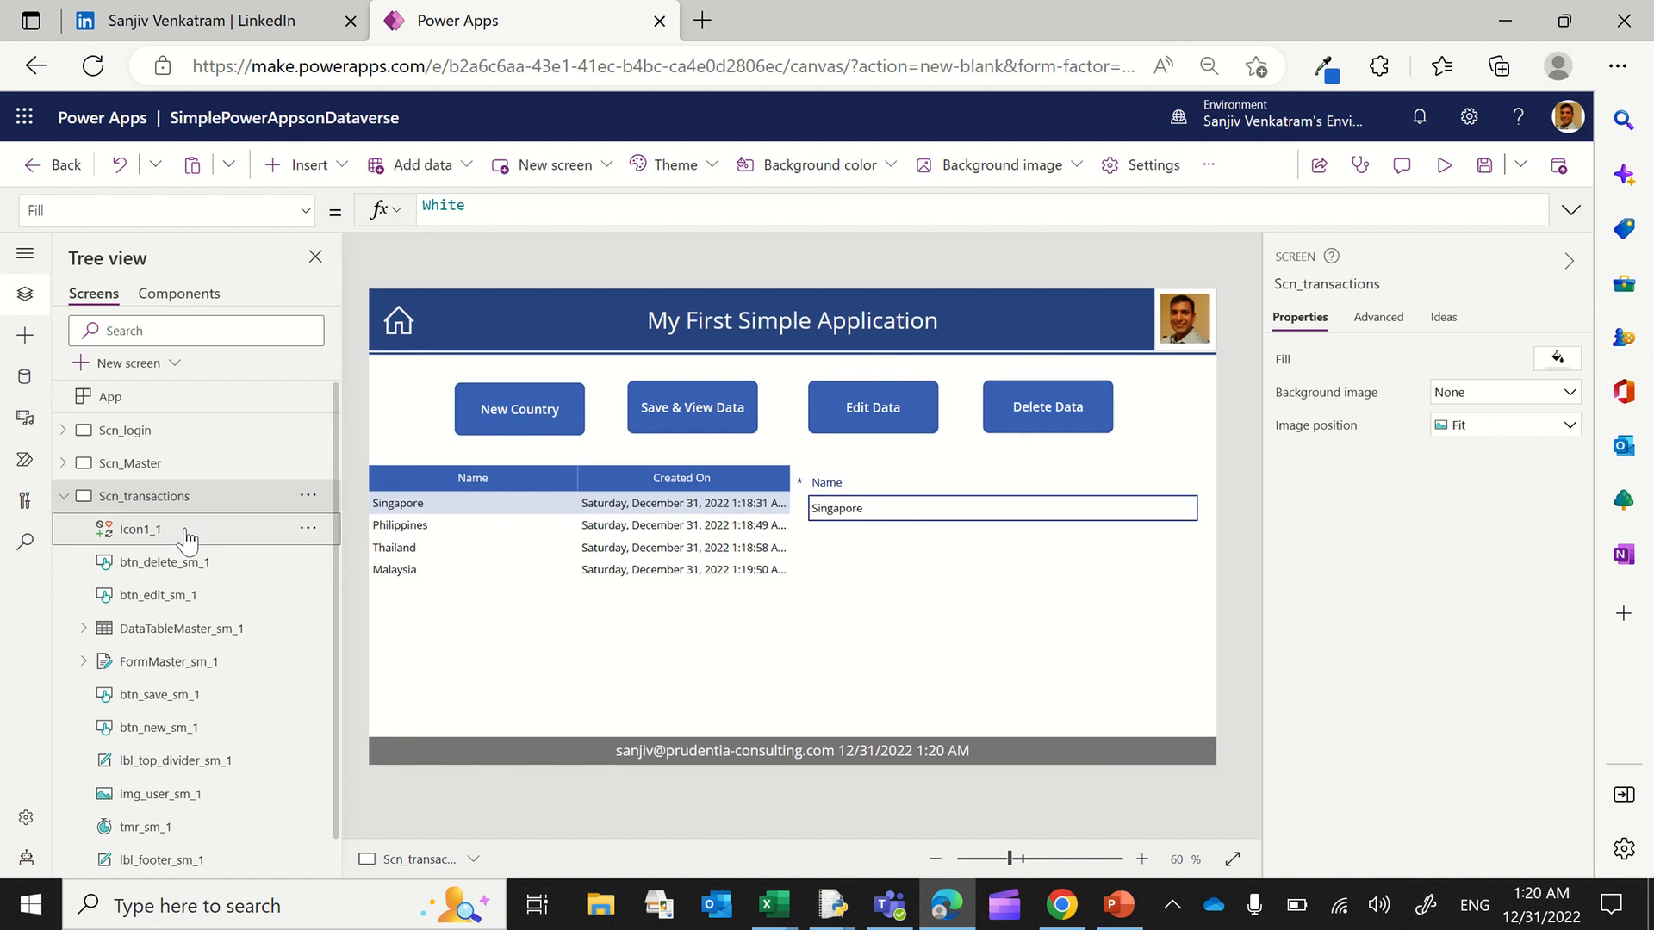
# Step: Rename the home icon on Scn_transactions to icn_st and the delete button to btn_delete_st
pyautogui.click(187, 529)
pyautogui.doubleClick(200, 529)
pyautogui.press('End')
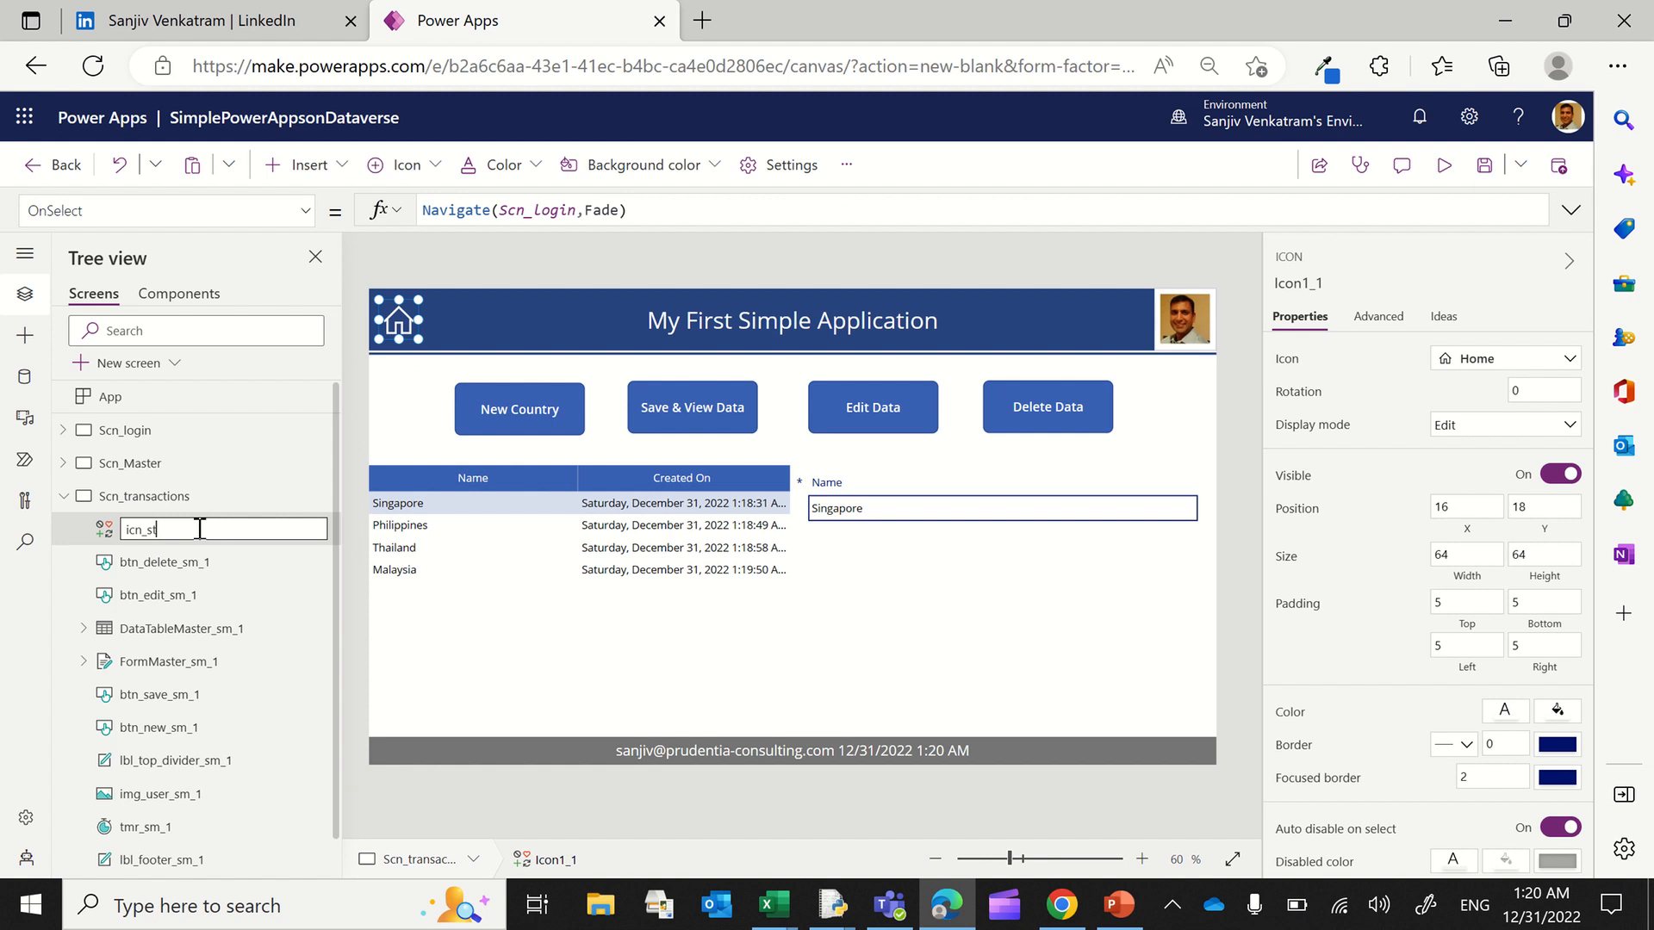
pyautogui.write('icn_st')
pyautogui.press('Return')
pyautogui.doubleClick(215, 564)
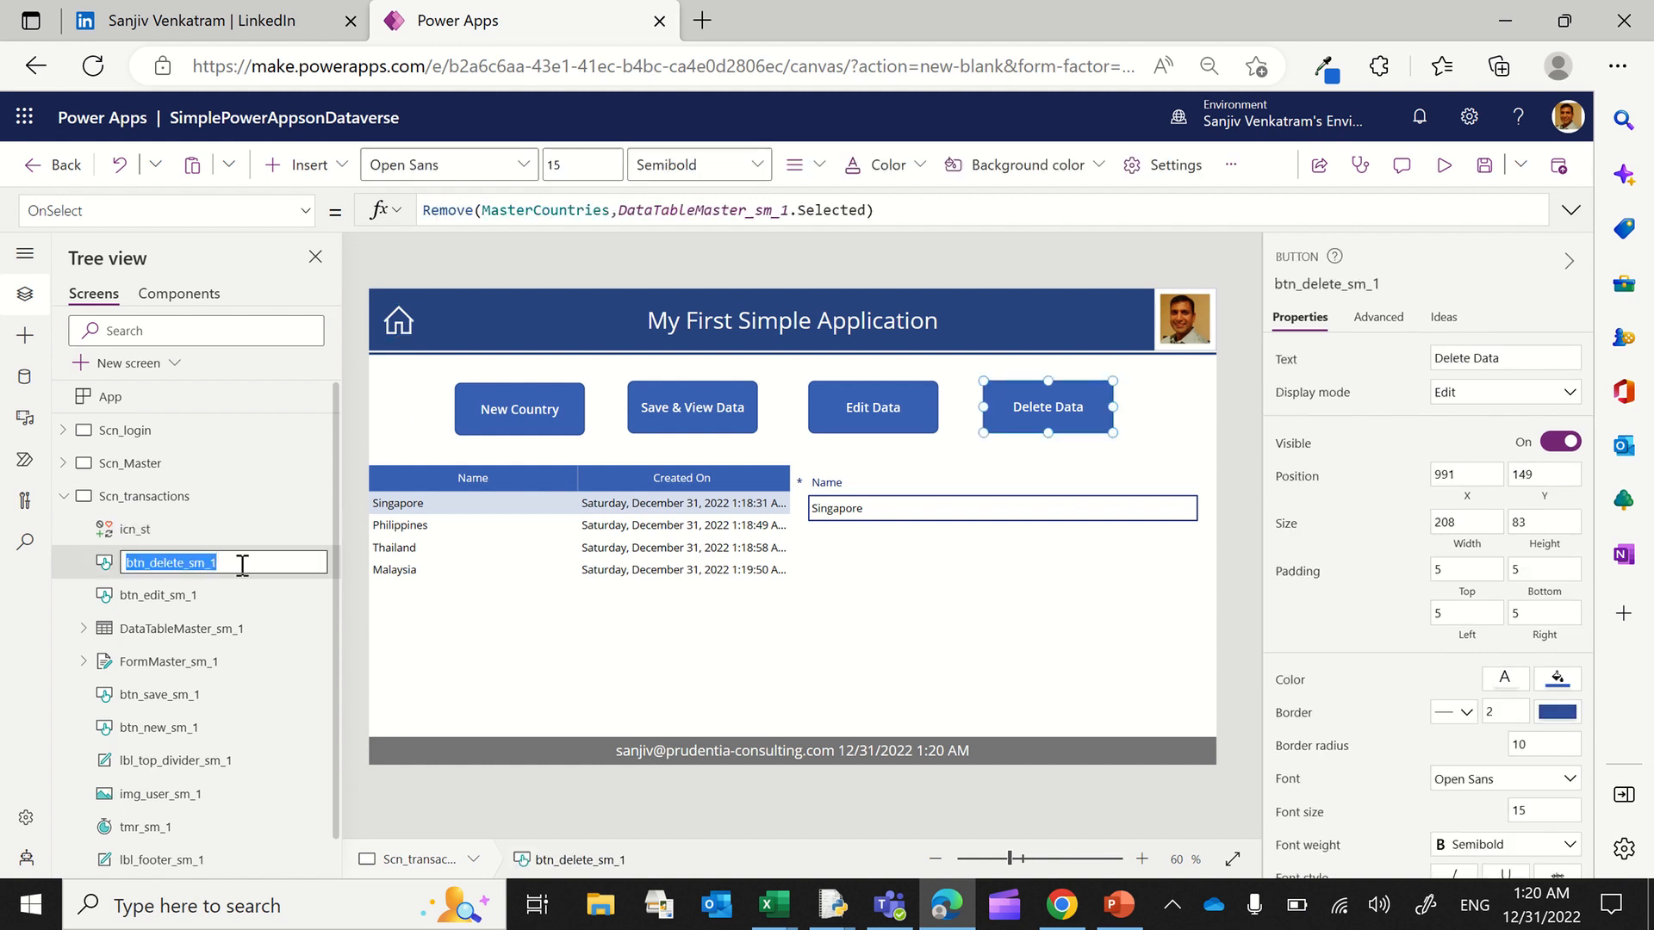
pyautogui.press('End')
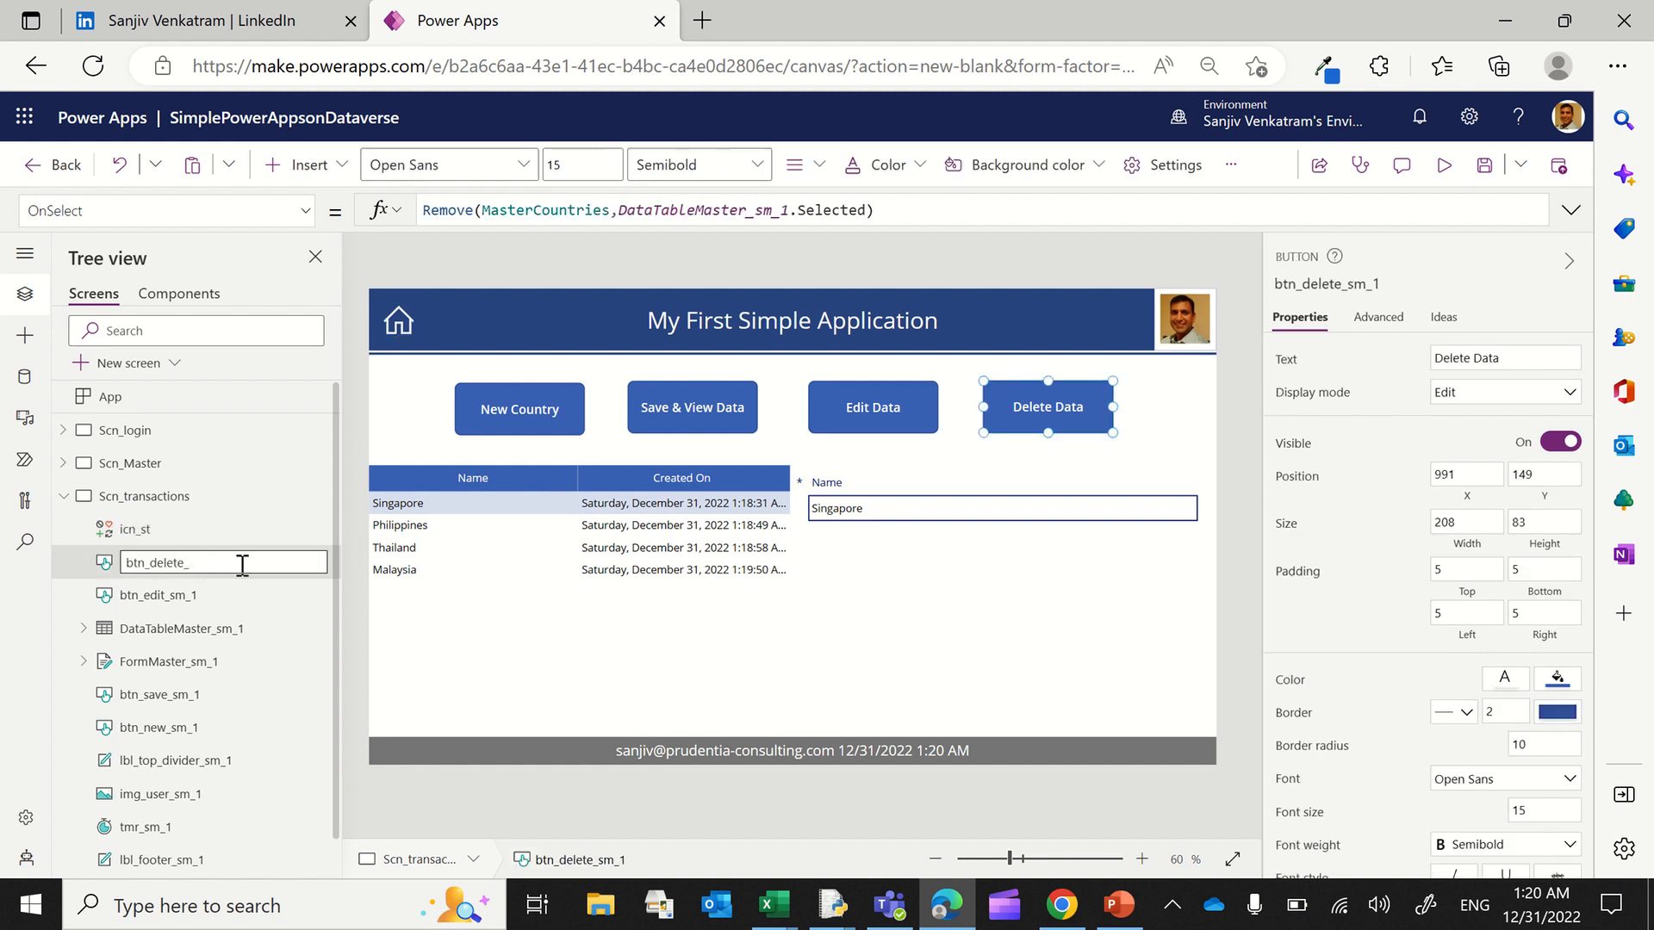
pyautogui.press('Return')
# Step: Rename the edit button on Scn_transactions to btn_edit_st and the data table to DataTableMaster_st
pyautogui.doubleClick(248, 595)
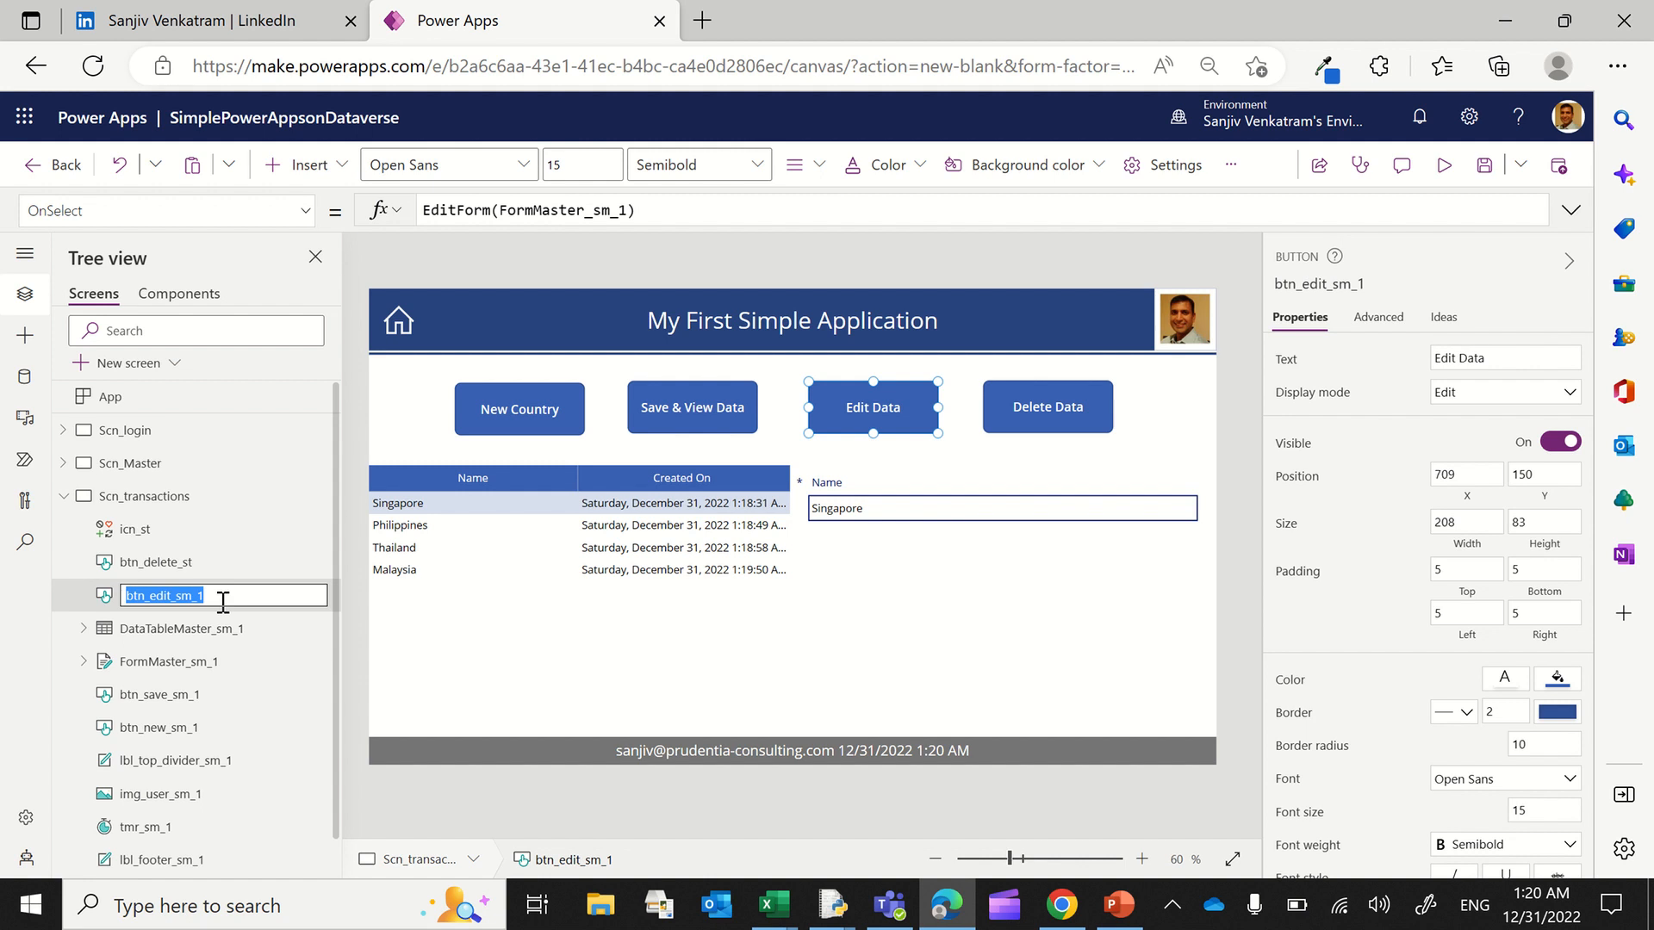
pyautogui.press('End')
pyautogui.write('t')
pyautogui.press('Return')
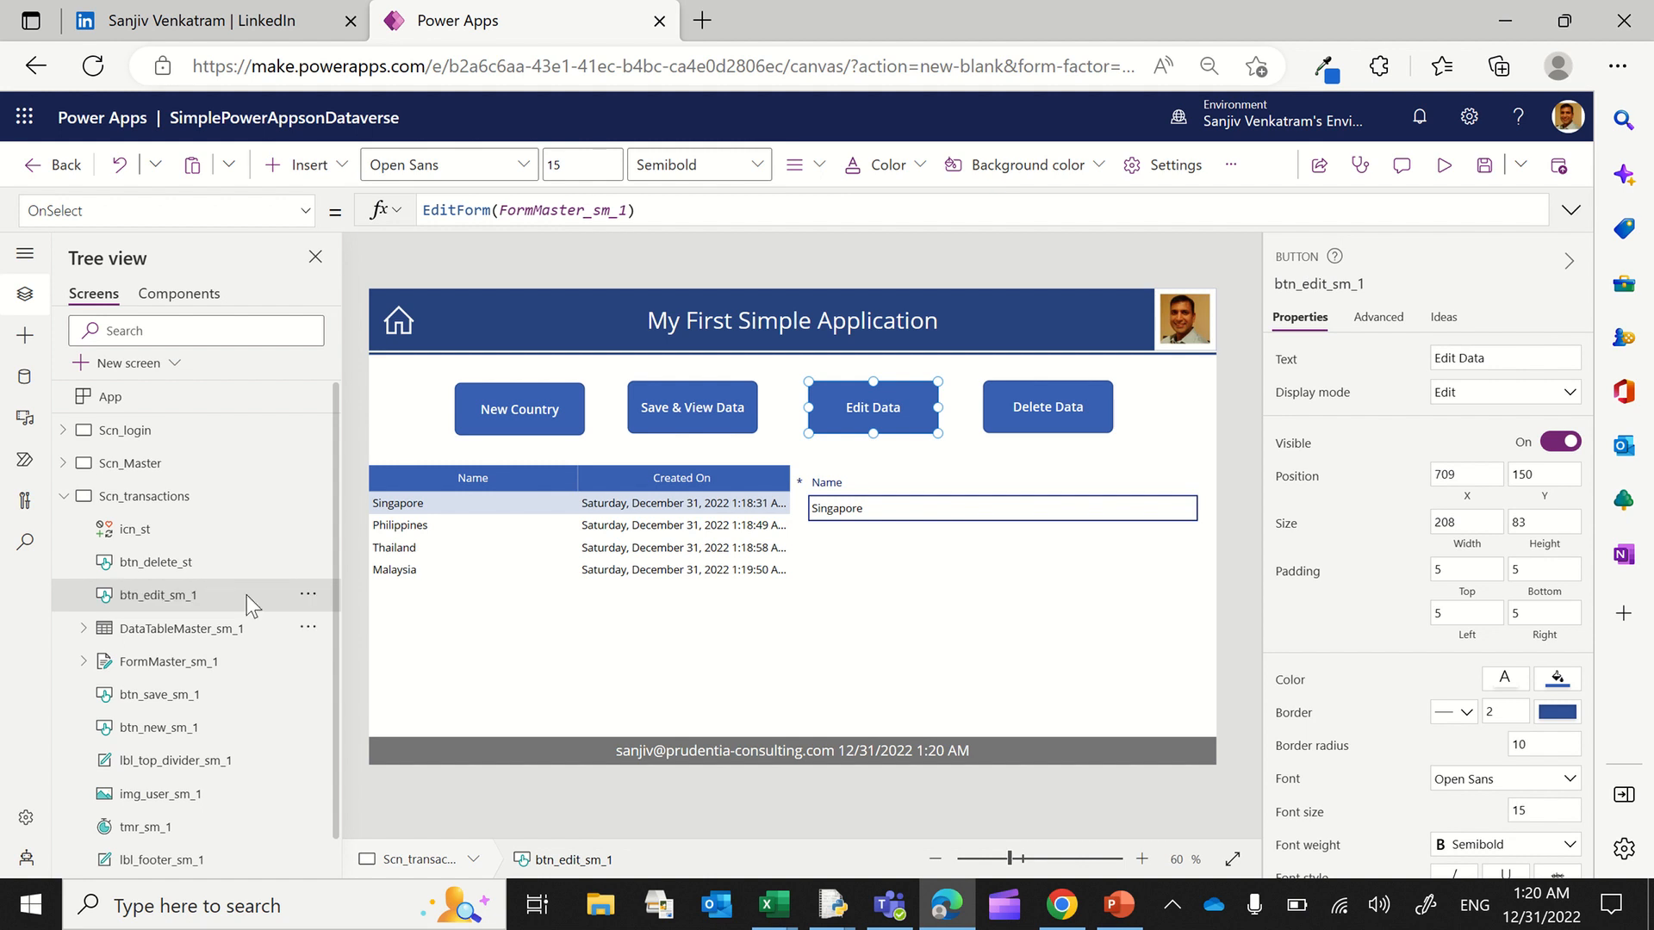
pyautogui.doubleClick(252, 641)
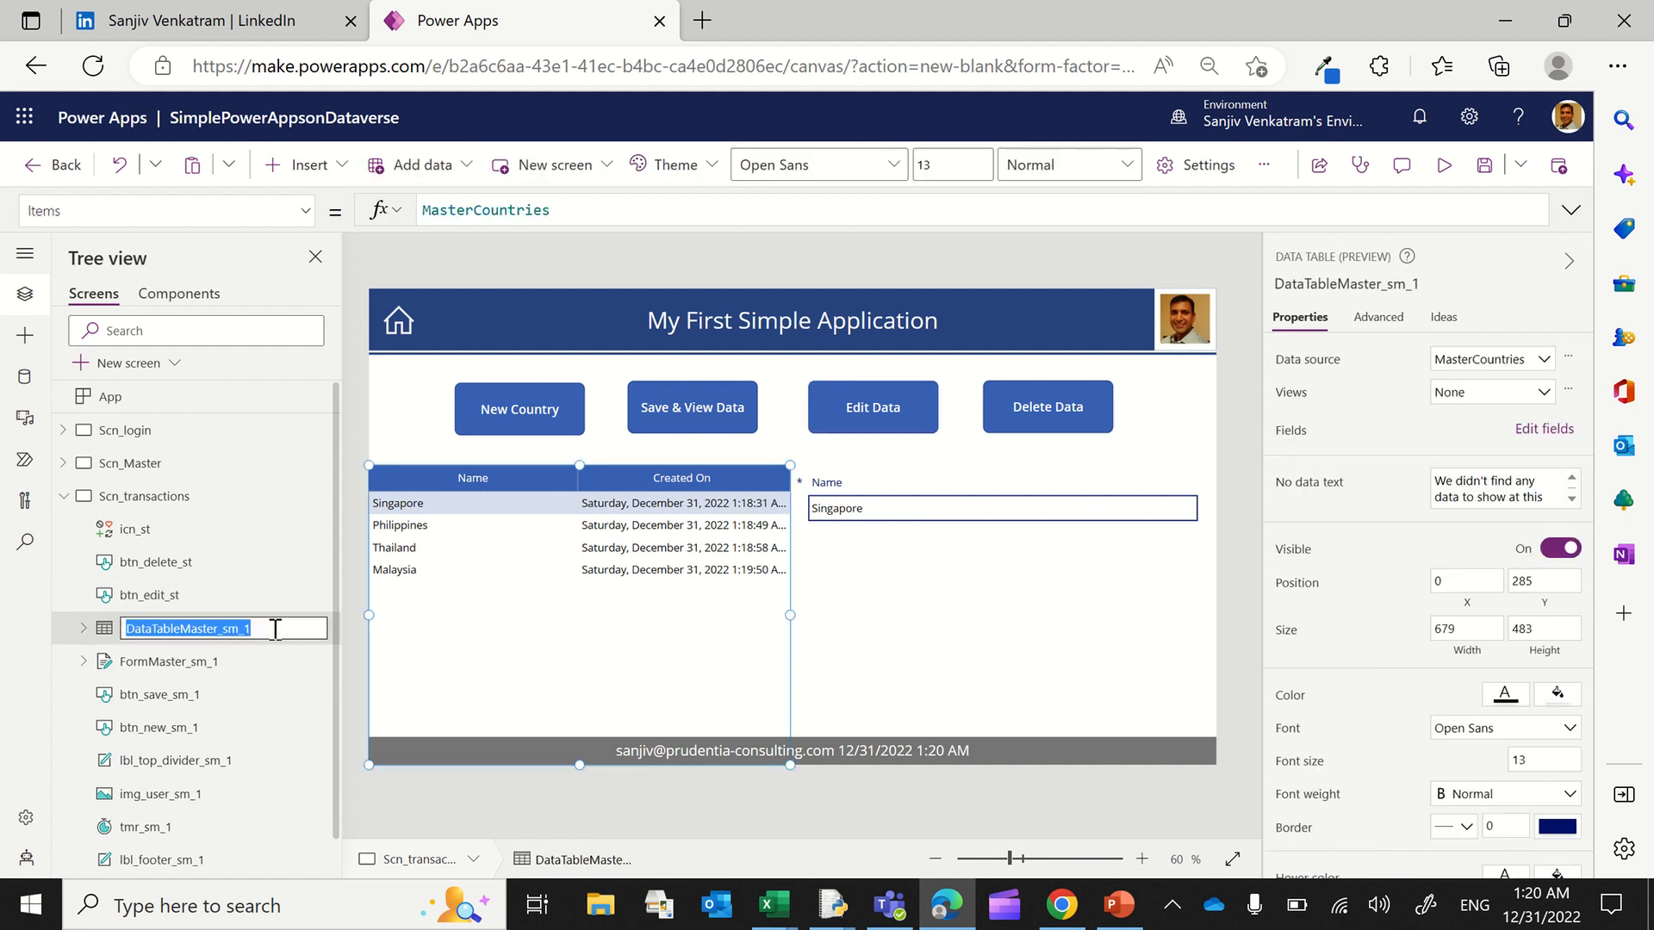
pyautogui.press('End')
pyautogui.press('BackSpace')
pyautogui.write('t')
pyautogui.press('Return')
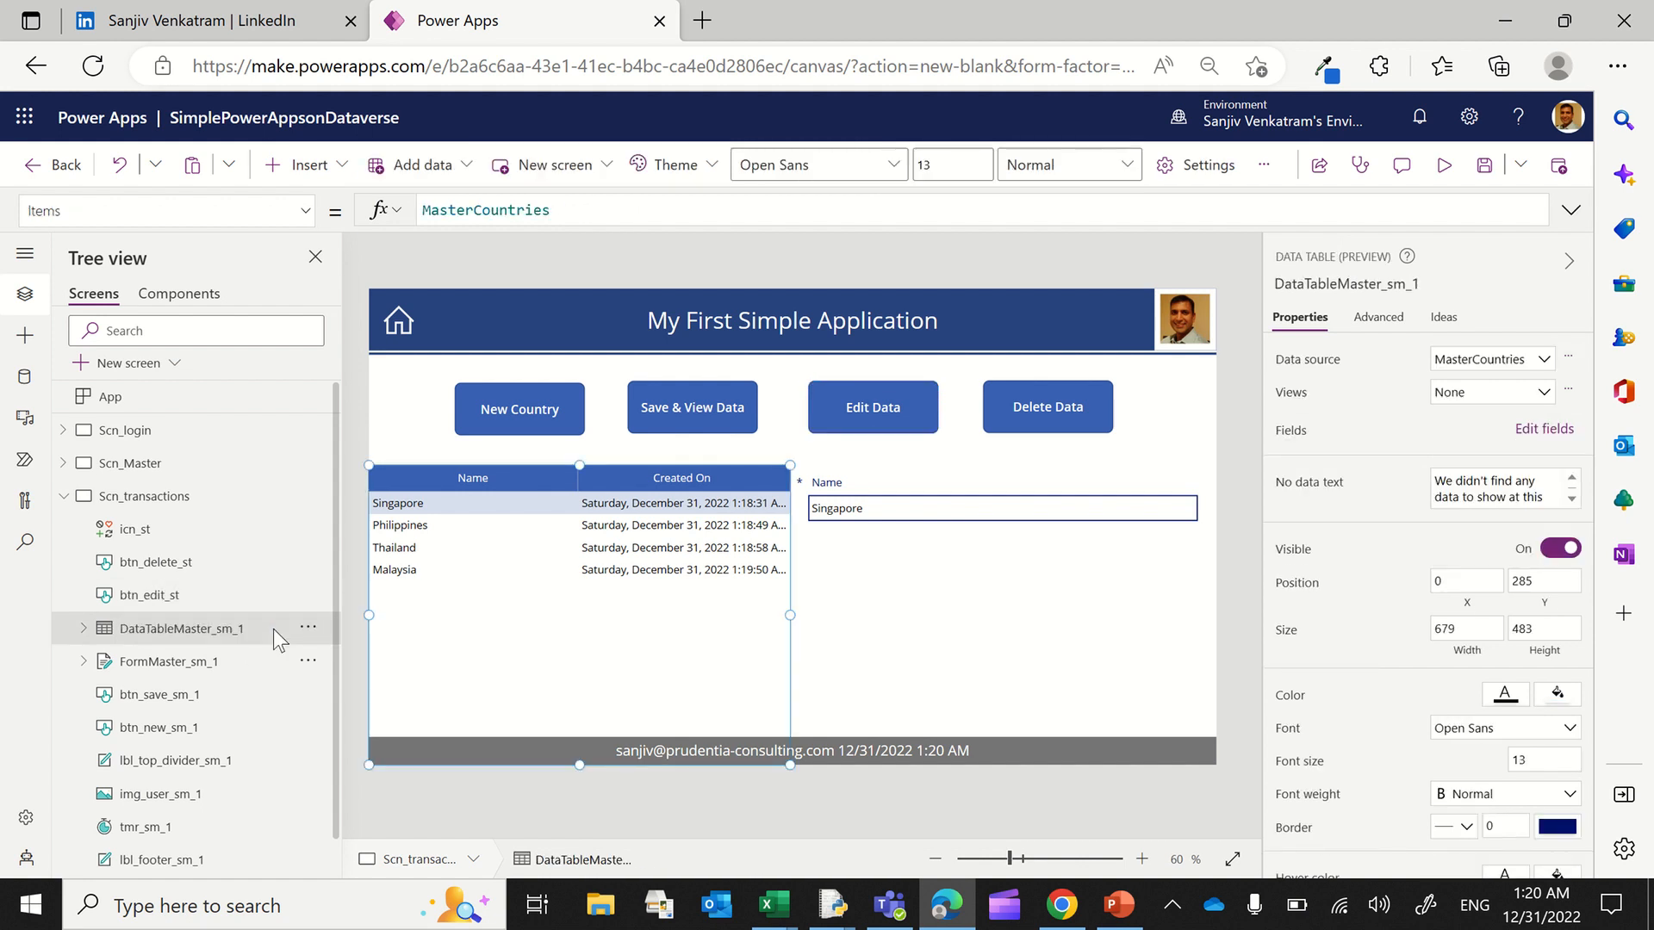
# Step: Rename the form on Scn_transactions to FormMaster_st and the save button to btn_save_st
pyautogui.doubleClick(238, 662)
pyautogui.press('End')
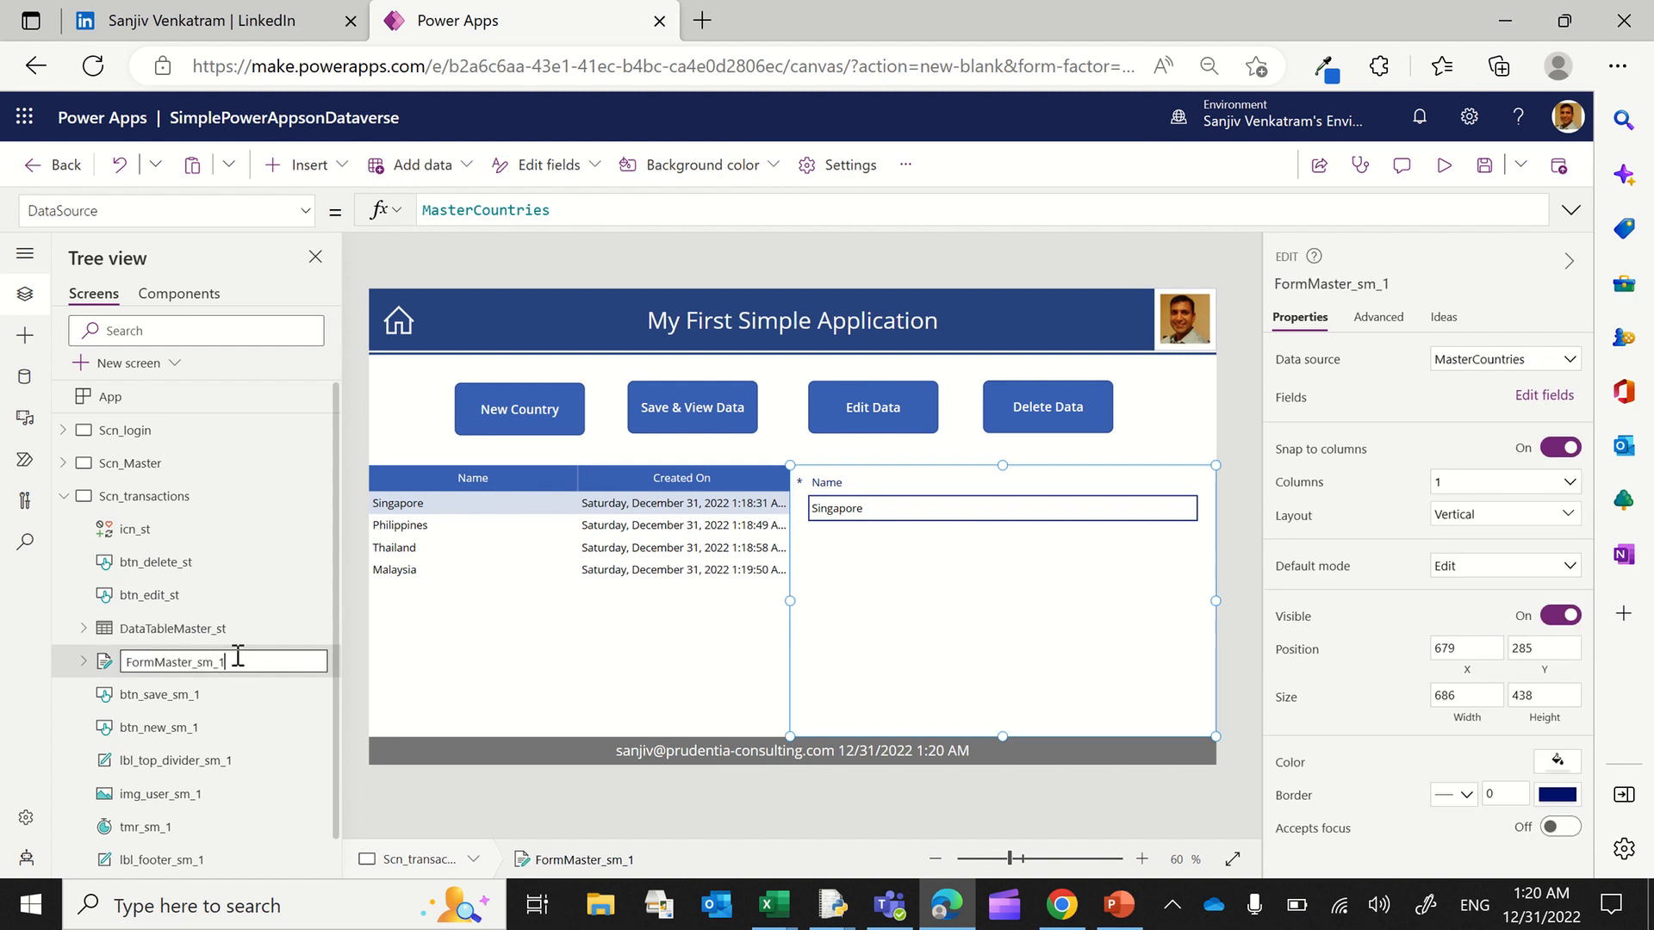
pyautogui.write('t')
pyautogui.press('Return')
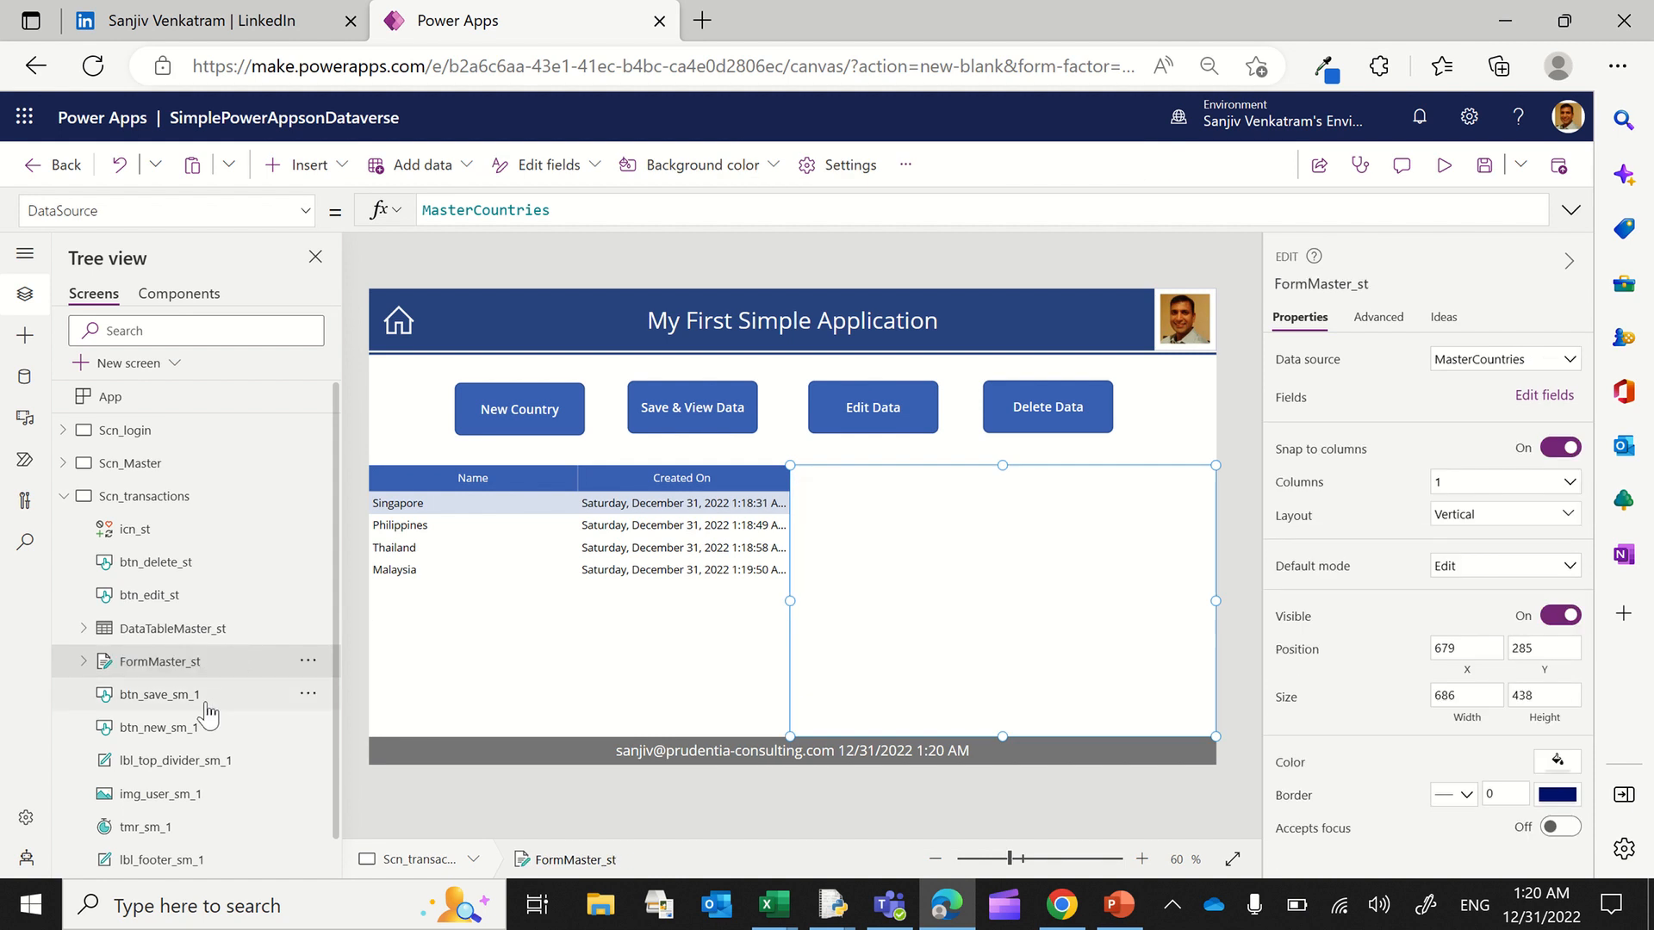
pyautogui.doubleClick(207, 694)
pyautogui.press('End')
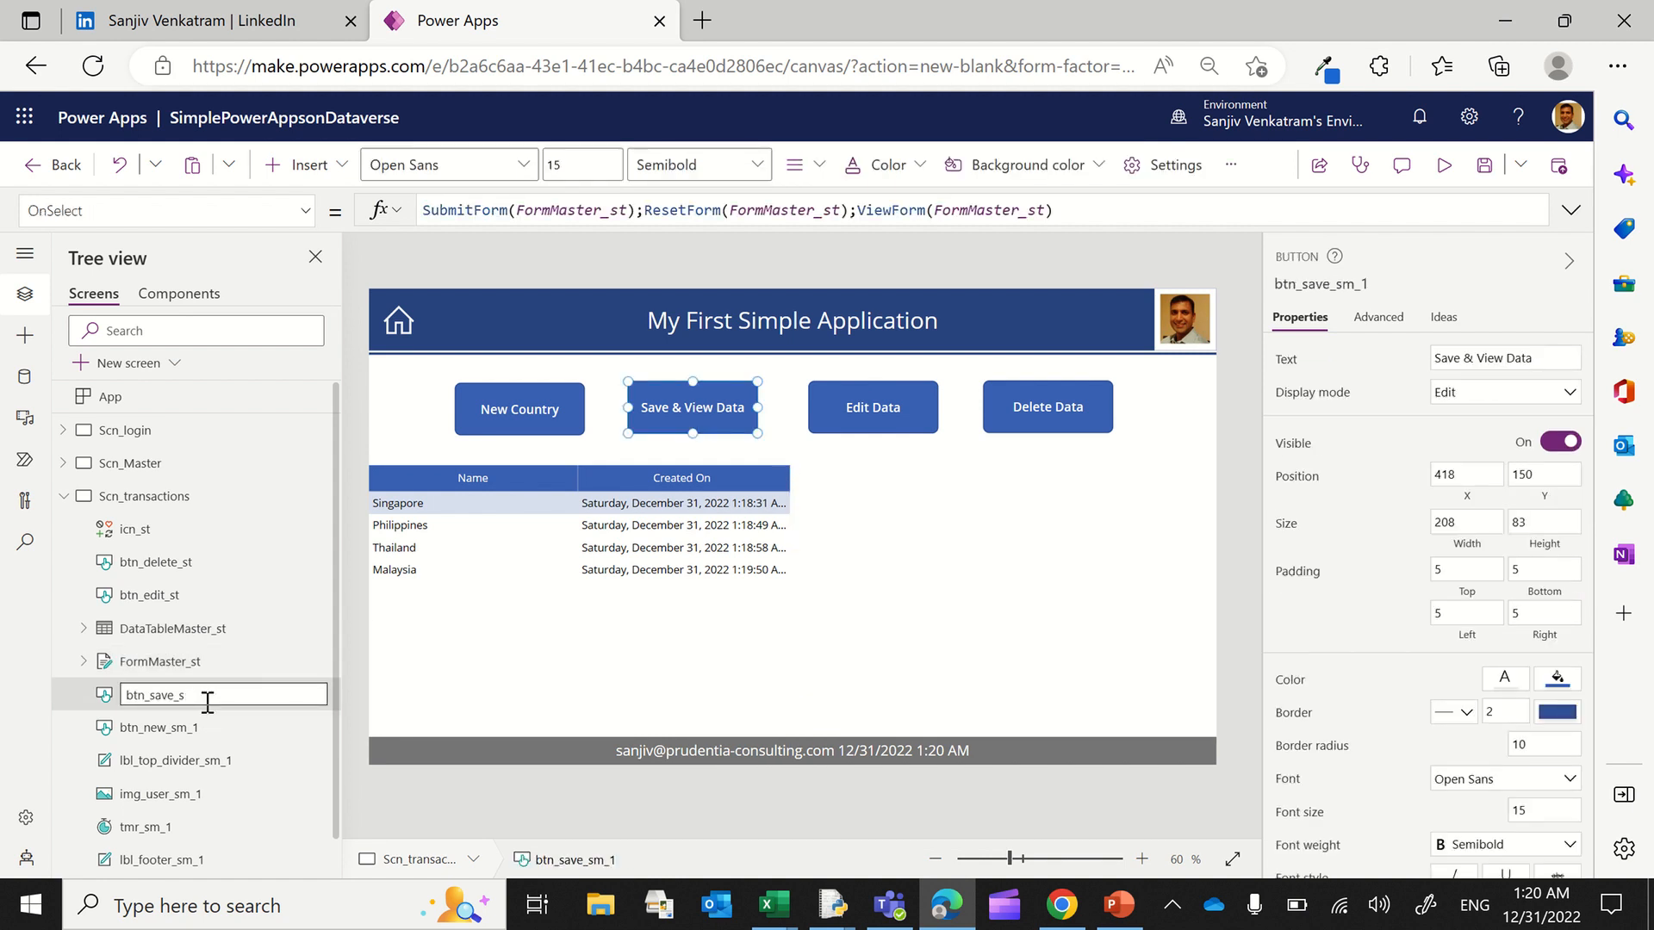
pyautogui.write('t')
pyautogui.press('Return')
# Step: Rename the new-record button on Scn_transactions to btn_new_st and the top divider label to lbl_top_divider_st
pyautogui.doubleClick(202, 725)
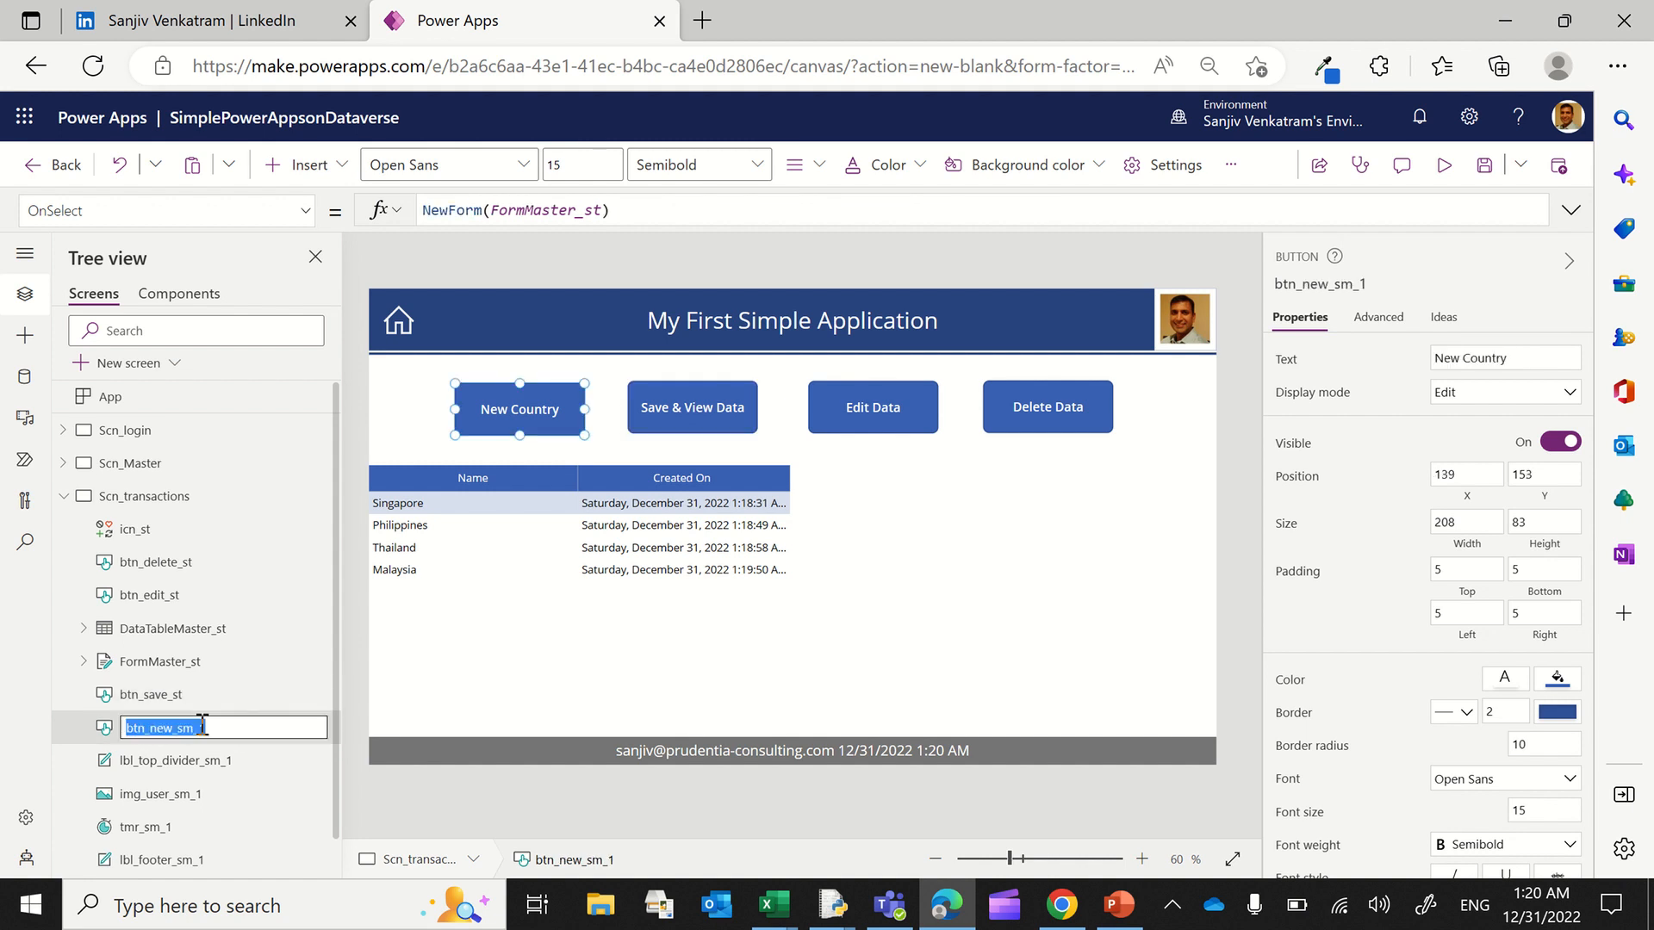
pyautogui.press('End')
pyautogui.press('BackSpace')
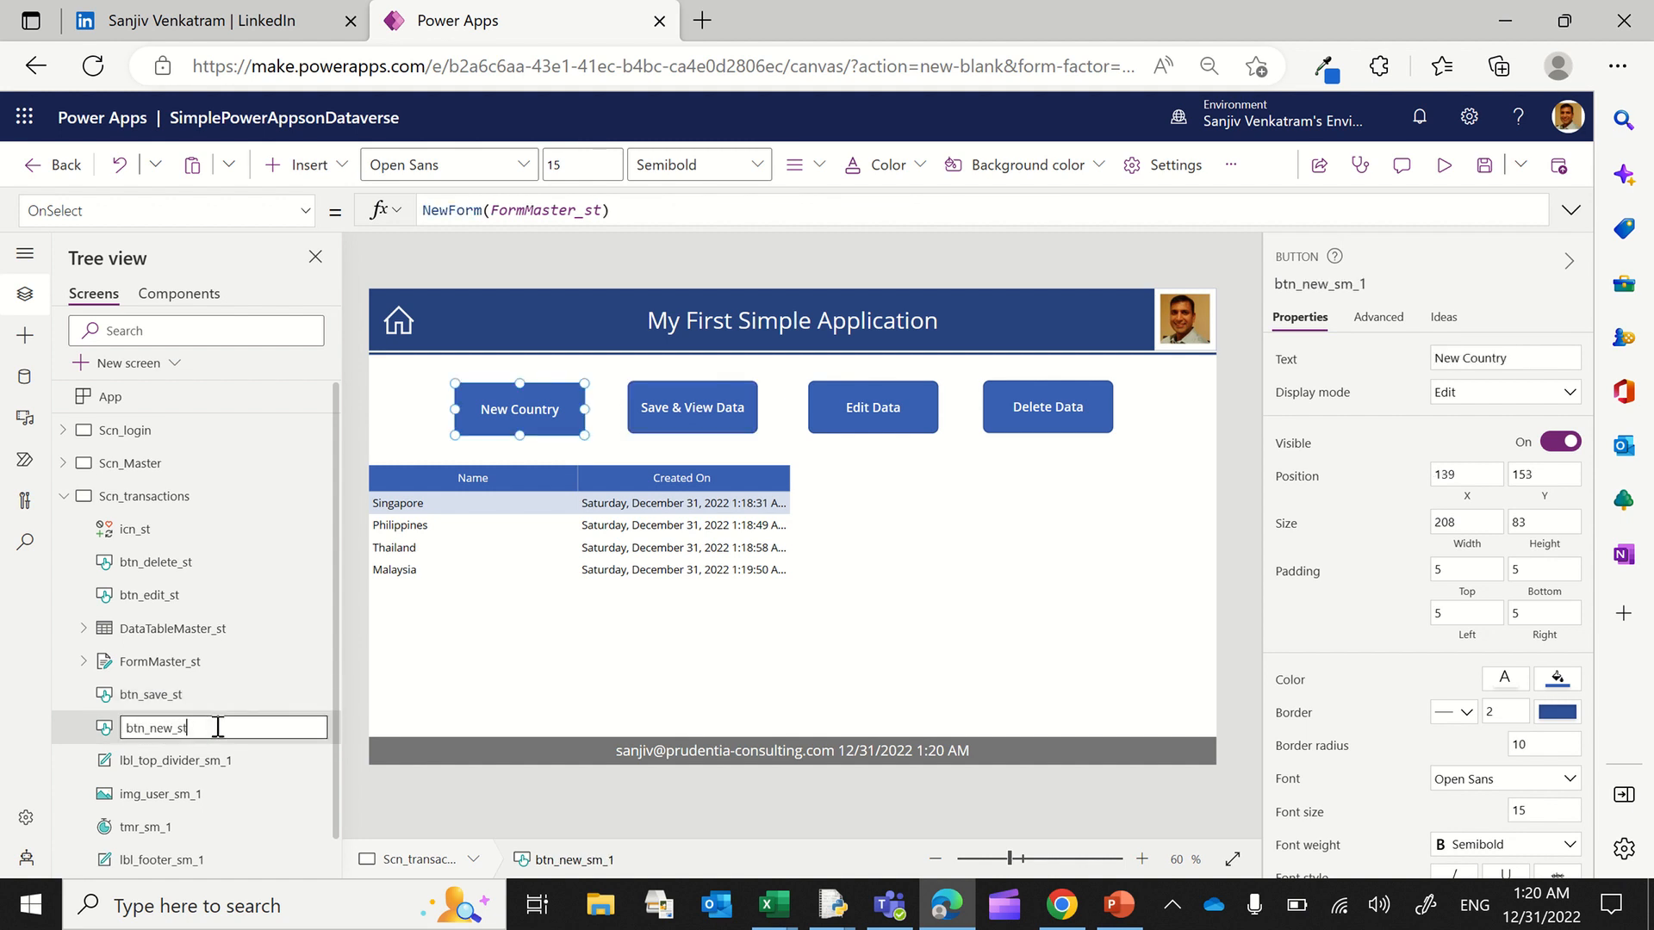
pyautogui.write('t')
pyautogui.press('Return')
pyautogui.doubleClick(241, 760)
pyautogui.press('End')
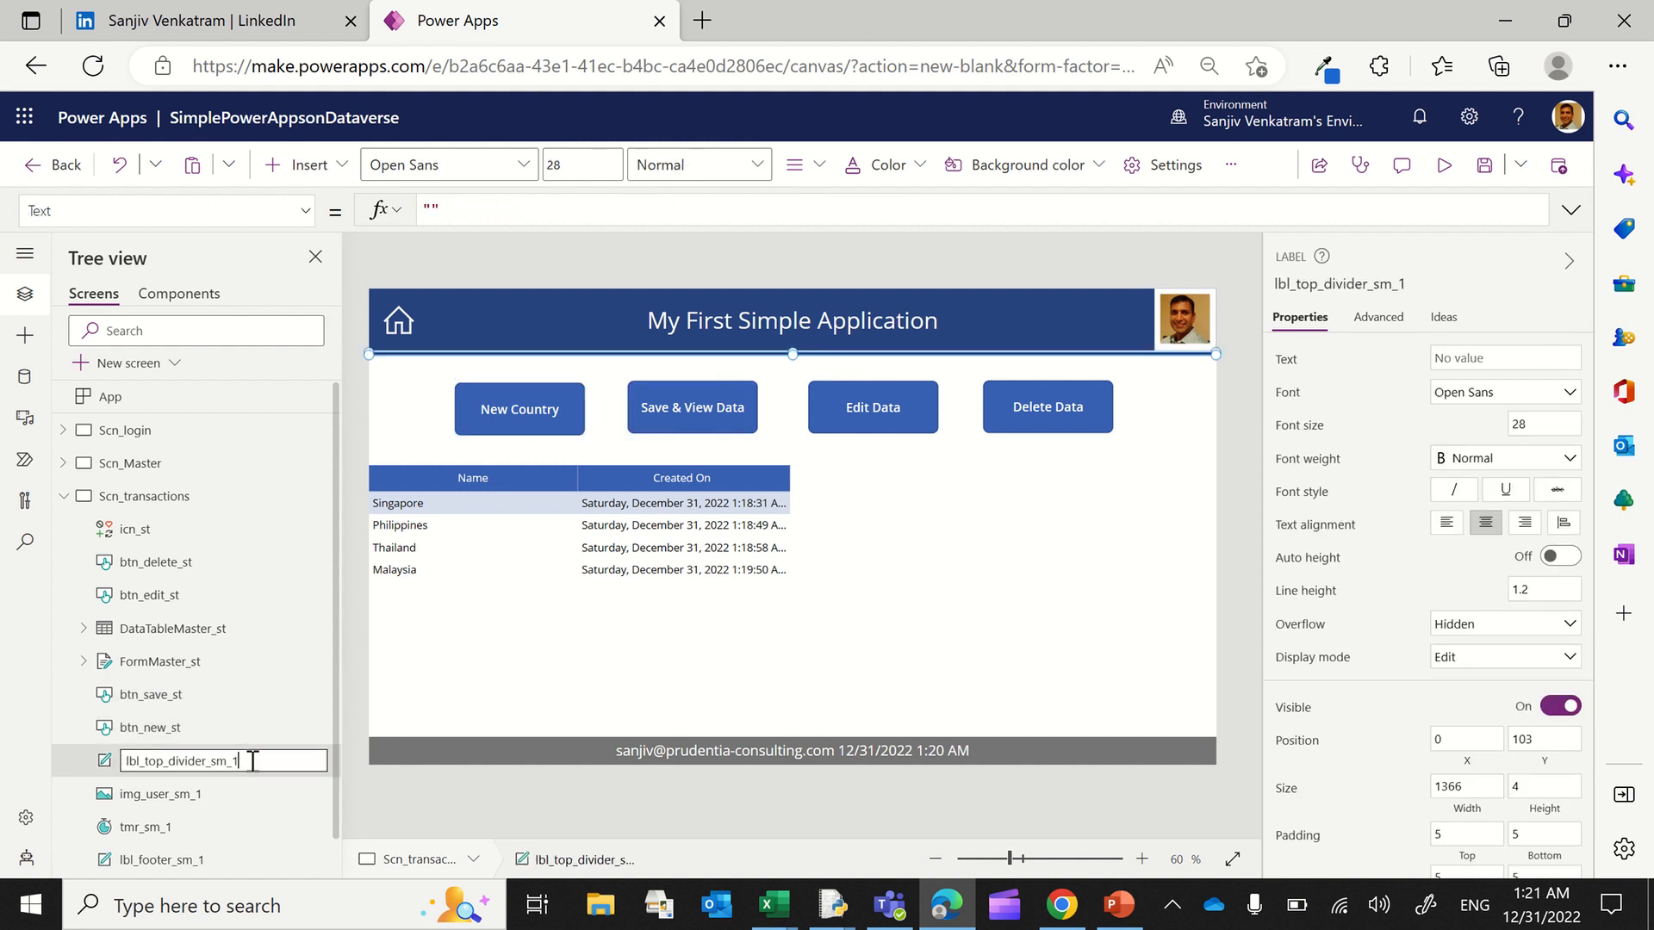
pyautogui.write('t')
pyautogui.press('Return')
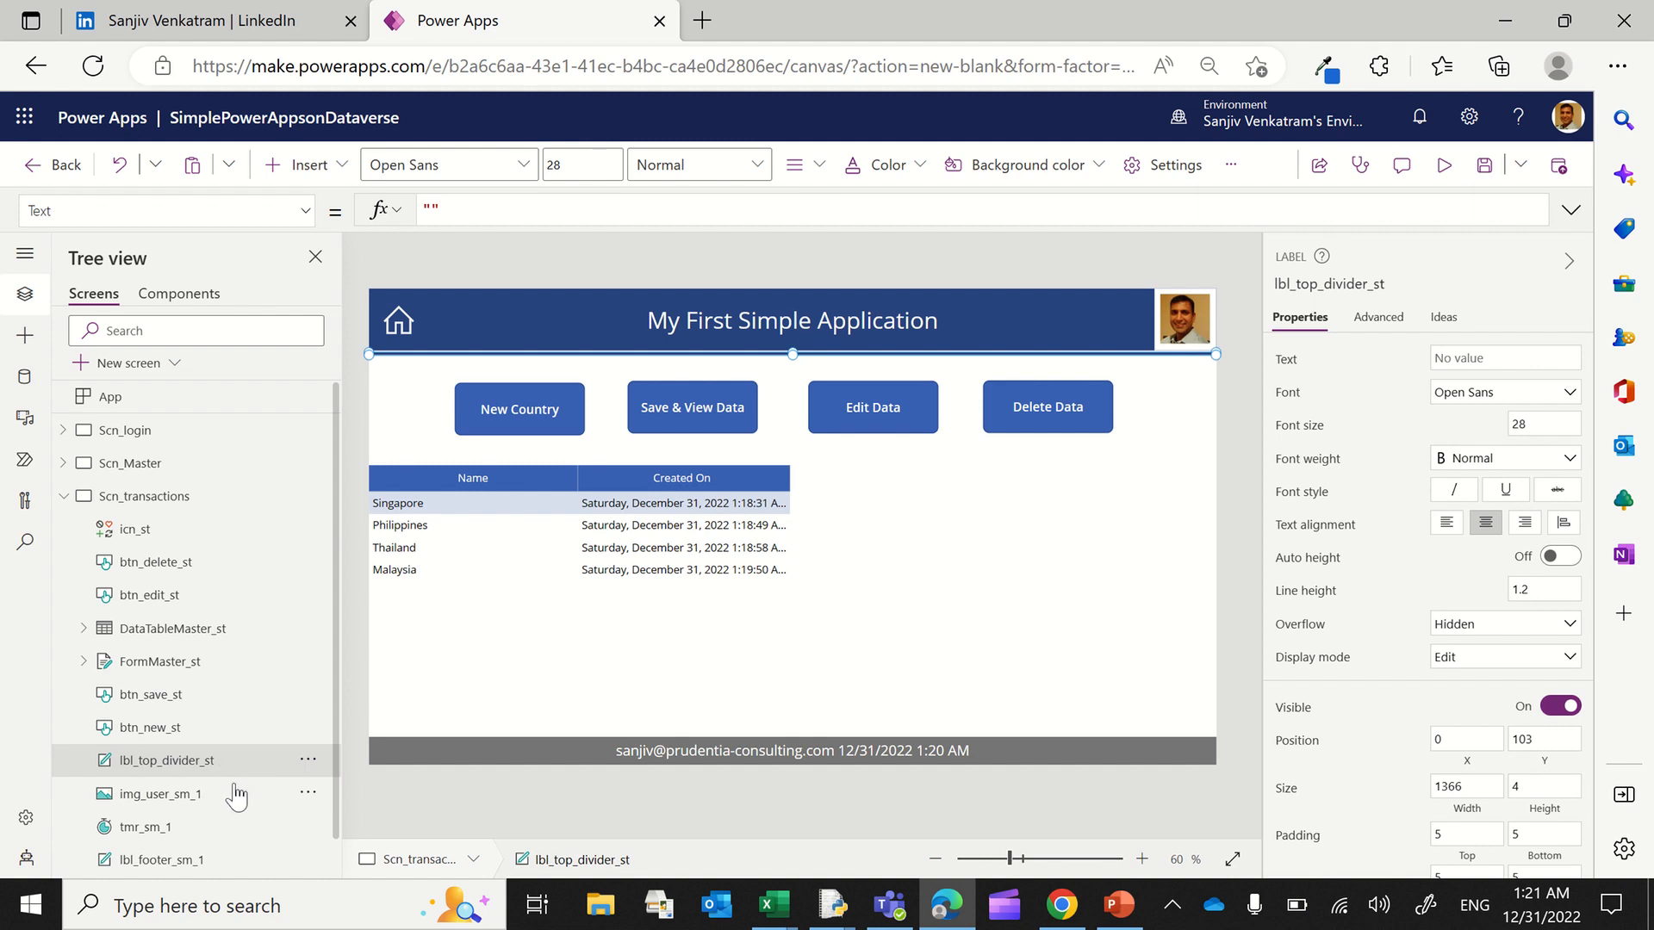
# Step: Rename the user image on Scn_transactions to img_user_st and the timer to tmr_st
pyautogui.doubleClick(241, 794)
pyautogui.press('End')
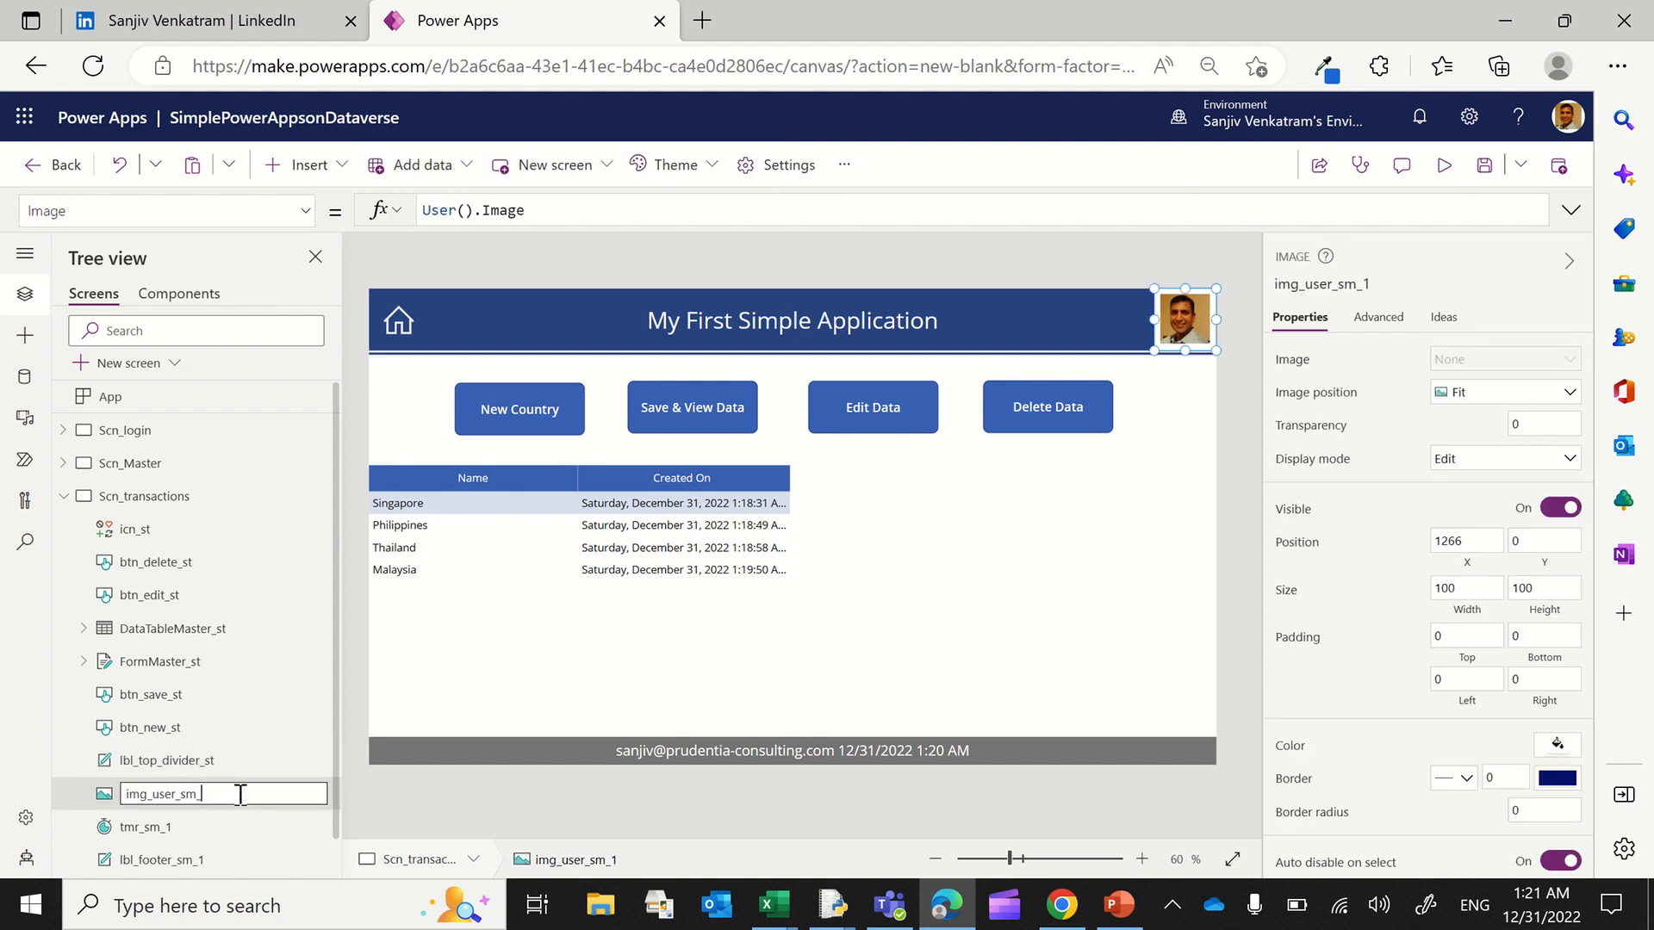
pyautogui.press('BackSpace')
pyautogui.press('BackSpace')
pyautogui.press('BackSpace')
pyautogui.write('st')
pyautogui.press('Return')
pyautogui.doubleClick(204, 825)
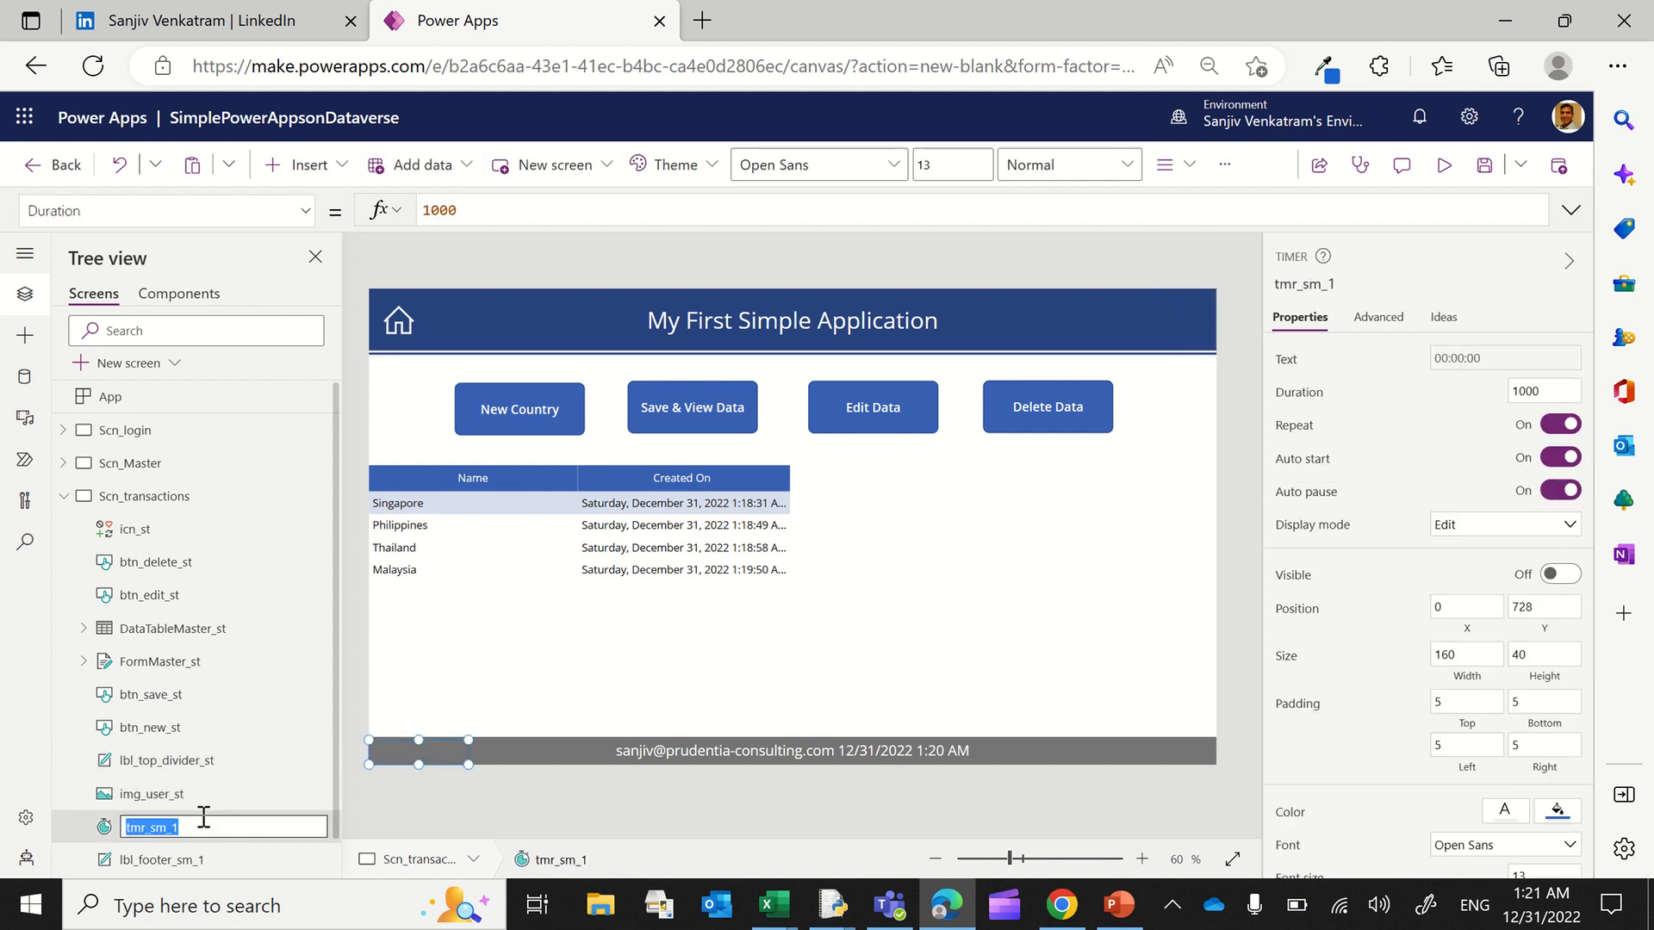
pyautogui.press('End')
pyautogui.write('st')
pyautogui.press('Return')
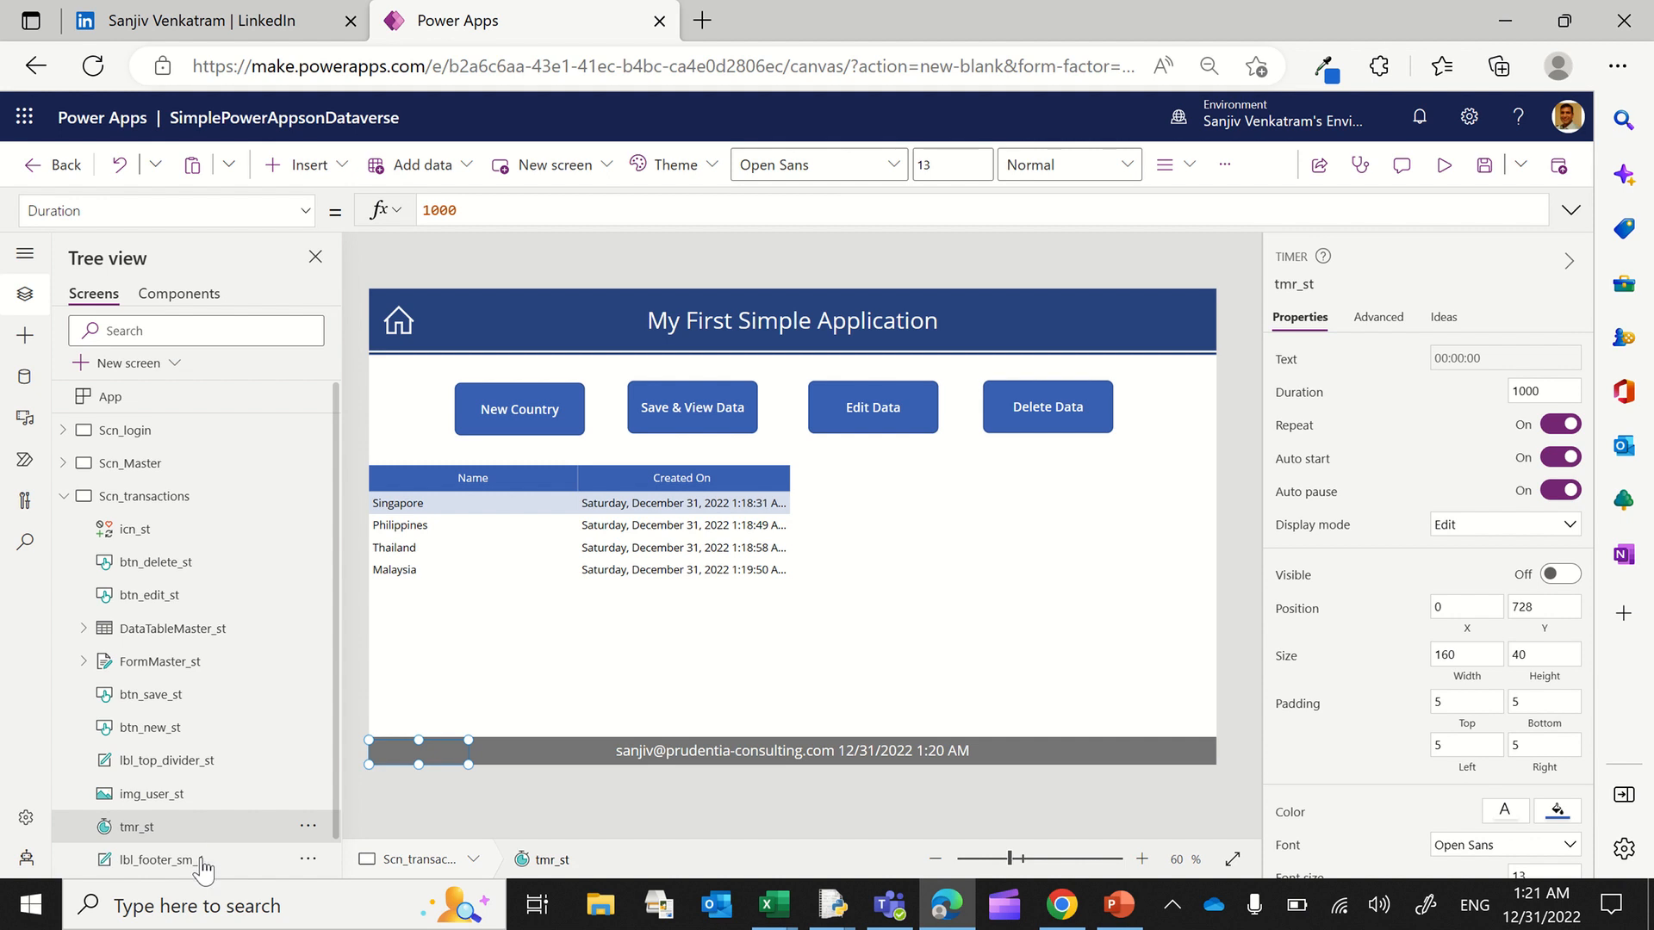
# Step: Rename the footer label on Scn_transactions to lbl_footer_st and the header label to lbl_header_st
pyautogui.click(203, 860)
pyautogui.click(203, 859)
pyautogui.press('End')
pyautogui.press('BackSpace')
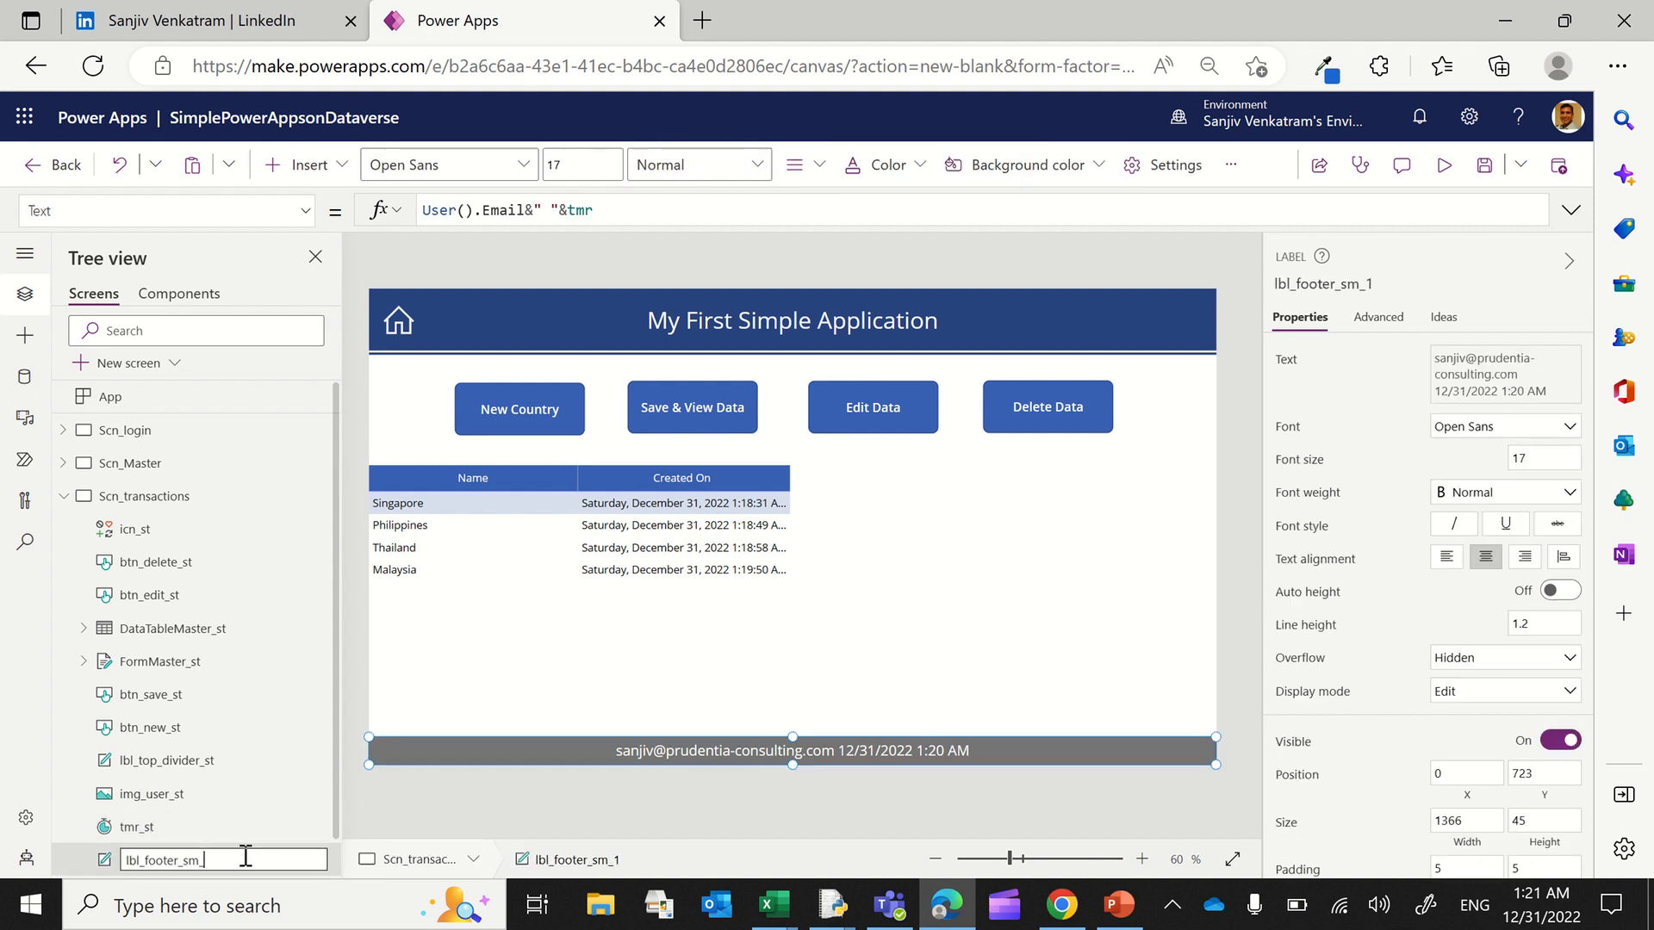
pyautogui.write('t')
pyautogui.press('Return')
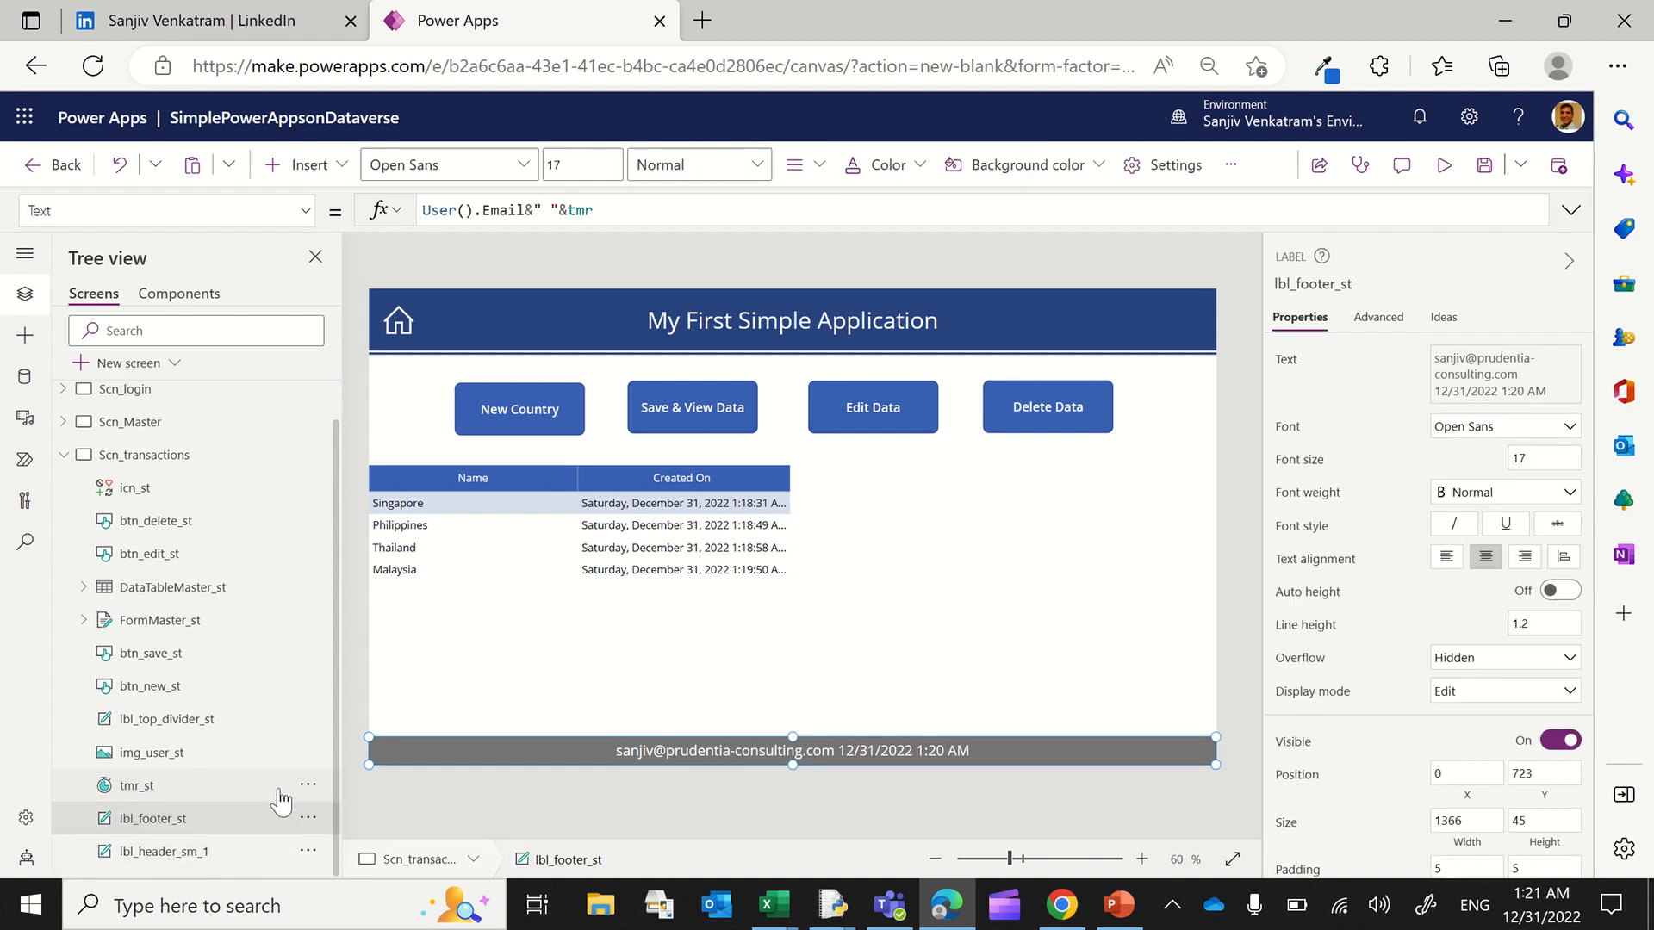
pyautogui.click(216, 857)
pyautogui.click(215, 857)
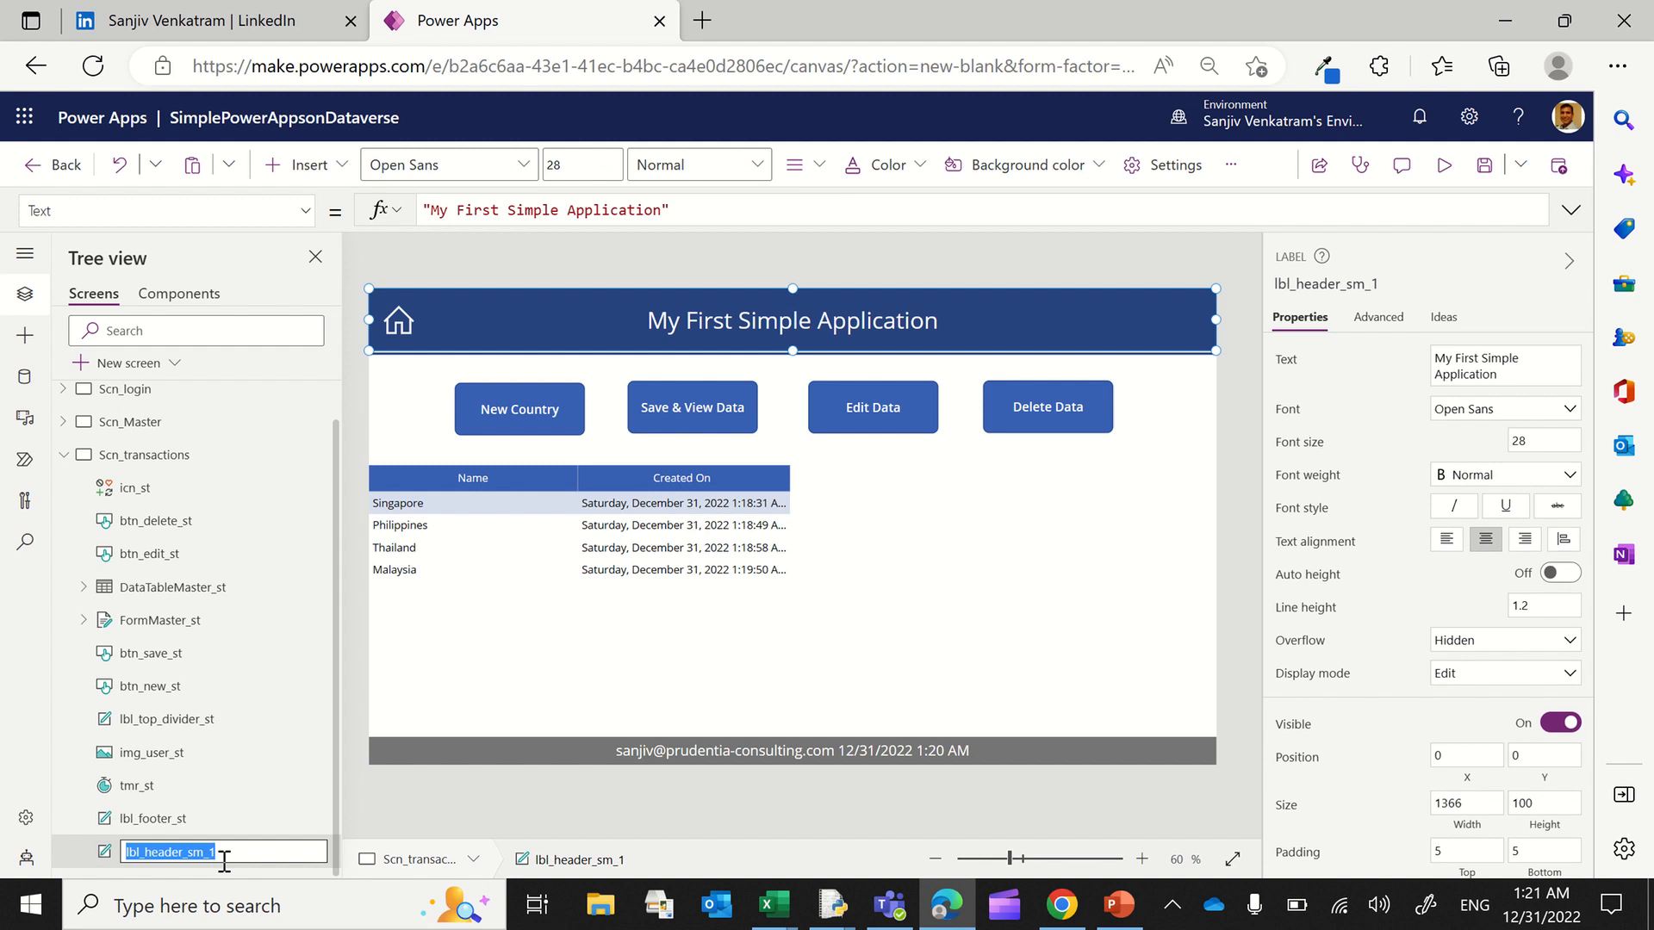
pyautogui.click(211, 852)
pyautogui.press('Return')
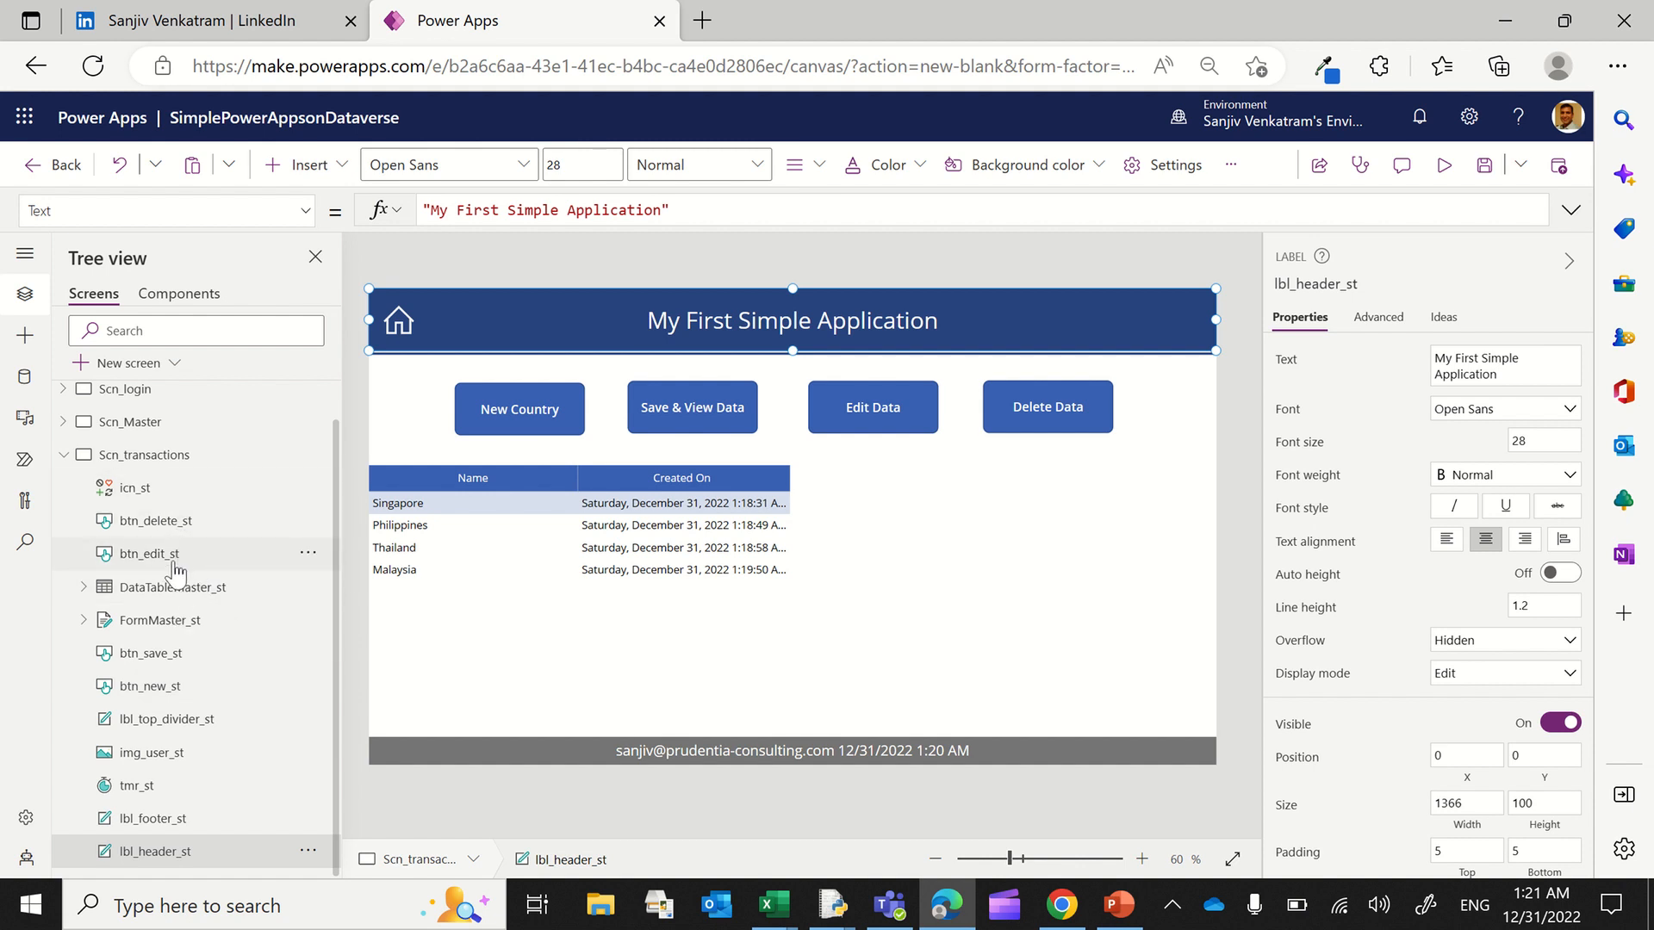
# Step: Set the data source of FormMaster_st to TransactionSalesOrders and replace its data cards
pyautogui.click(142, 619)
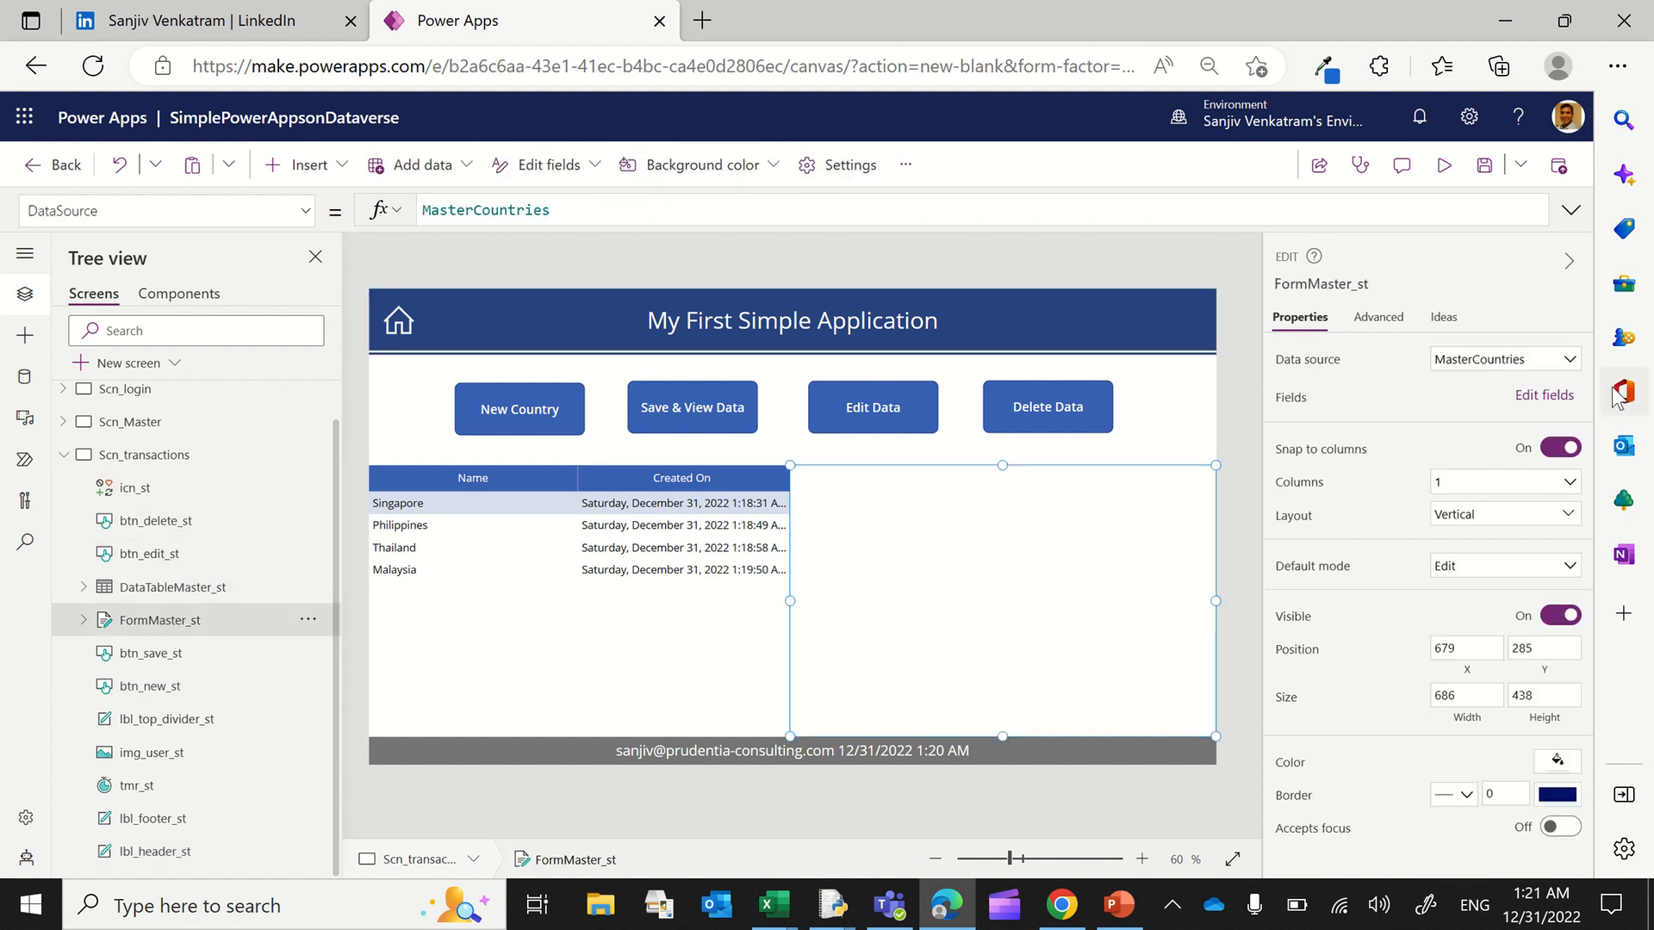
pyautogui.click(1528, 360)
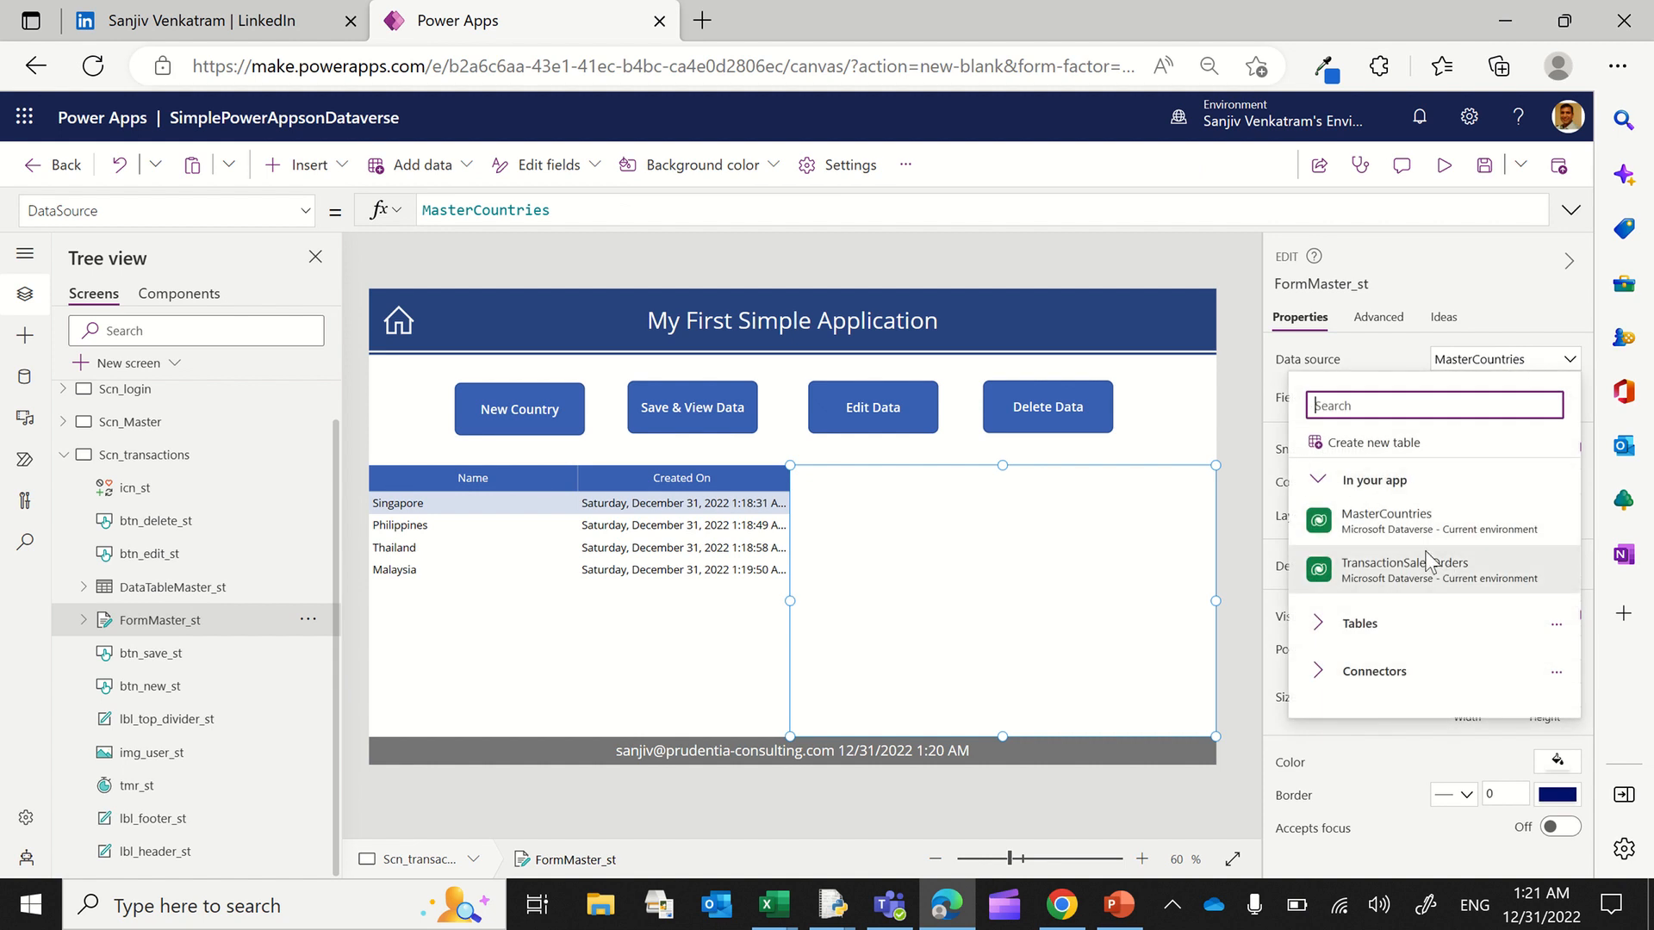
pyautogui.click(1413, 577)
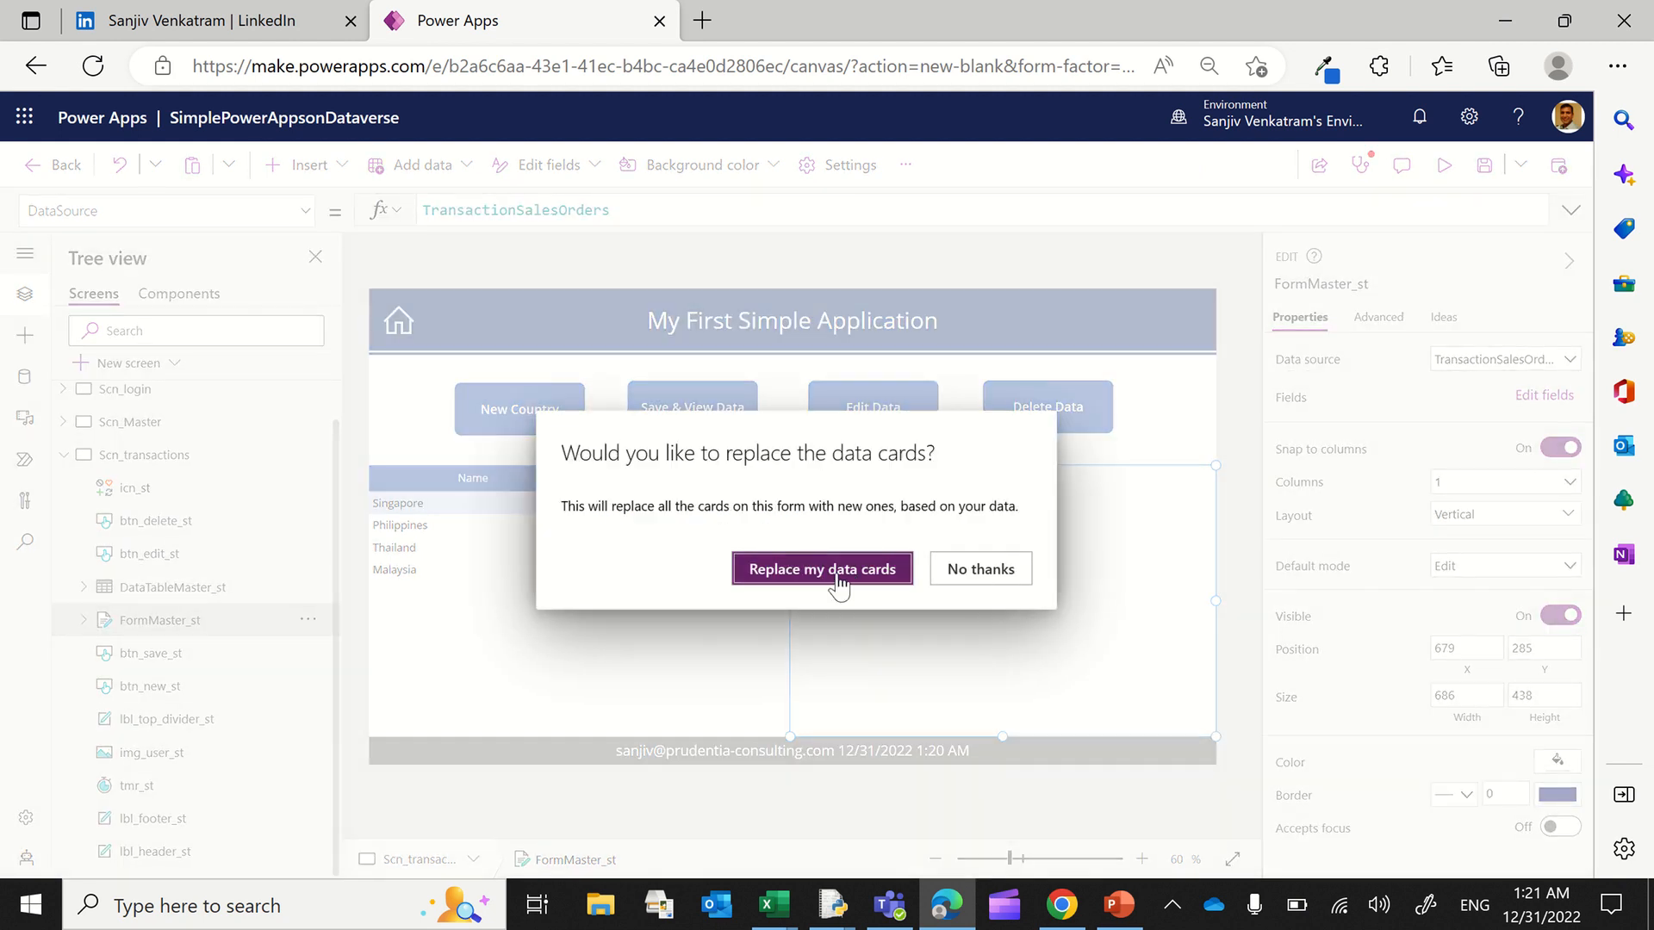
pyautogui.click(831, 572)
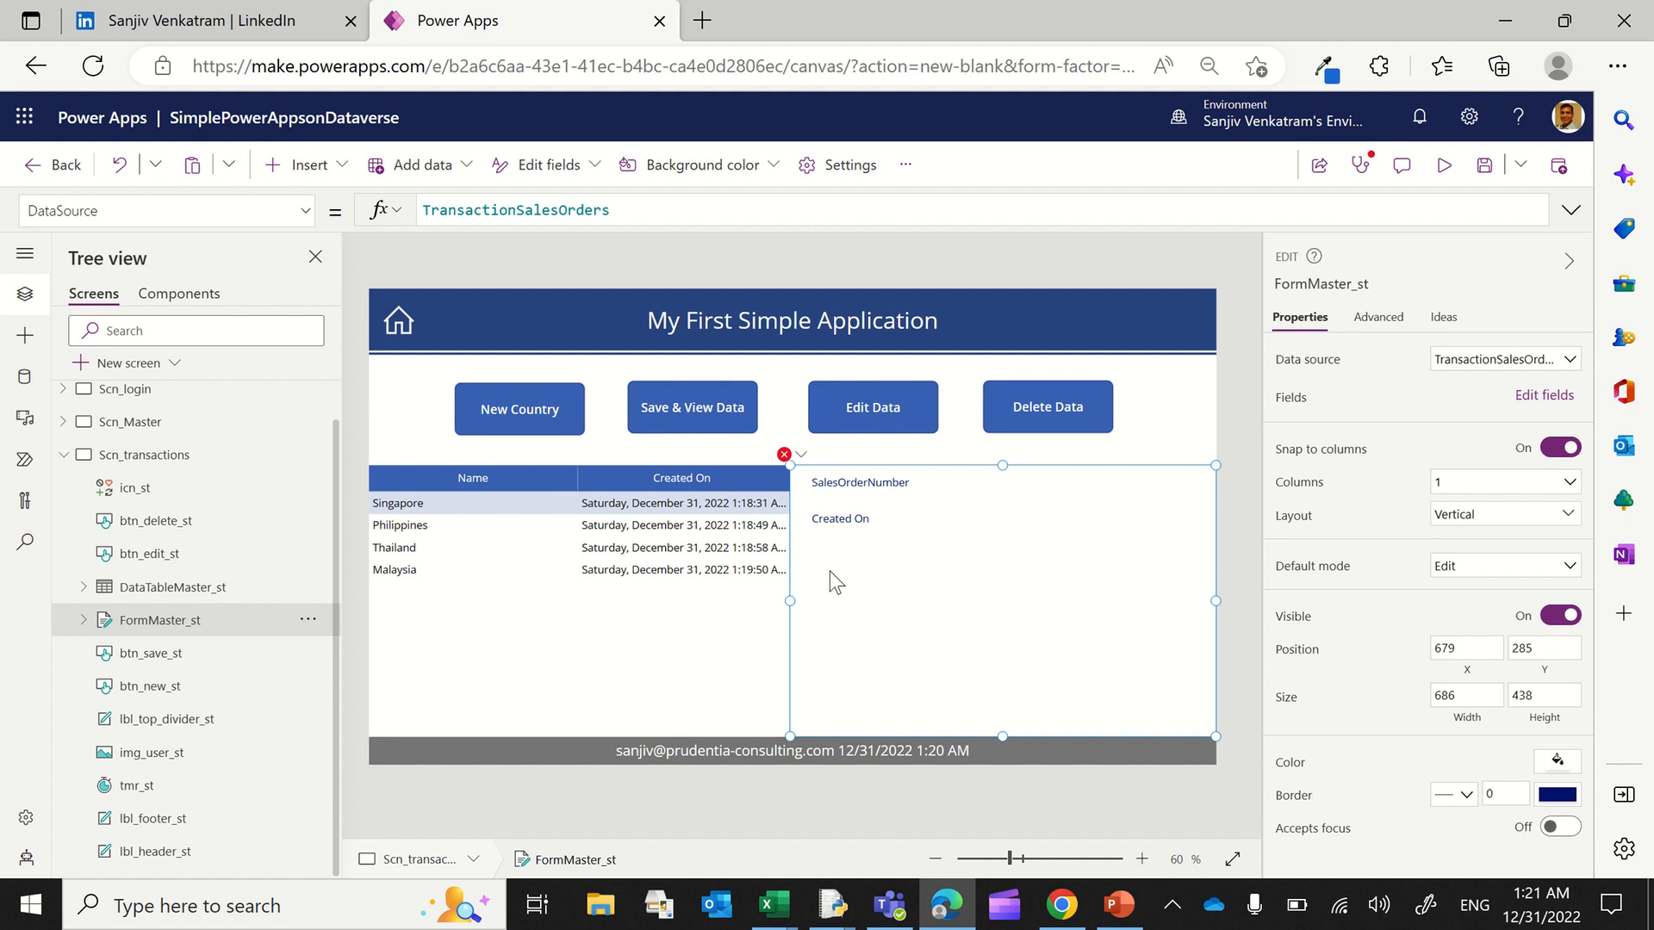
# Step: Remove the Created On field from the FormMaster_st form and expand the SalesOrderNumber field's details
pyautogui.click(1544, 395)
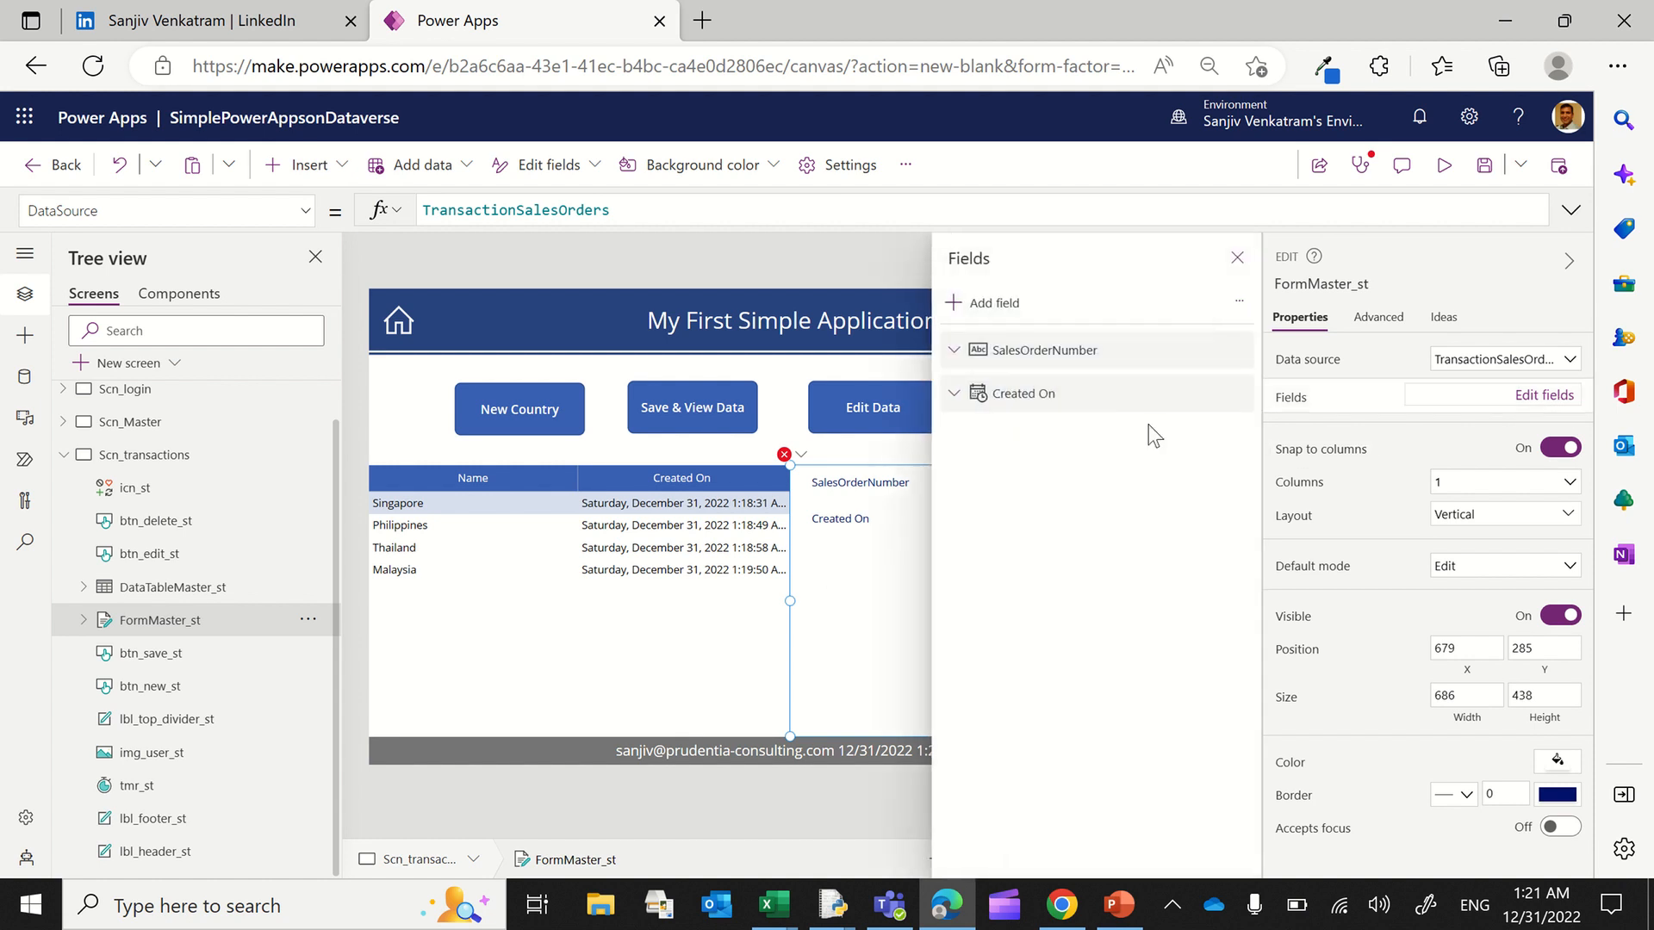
pyautogui.click(1236, 397)
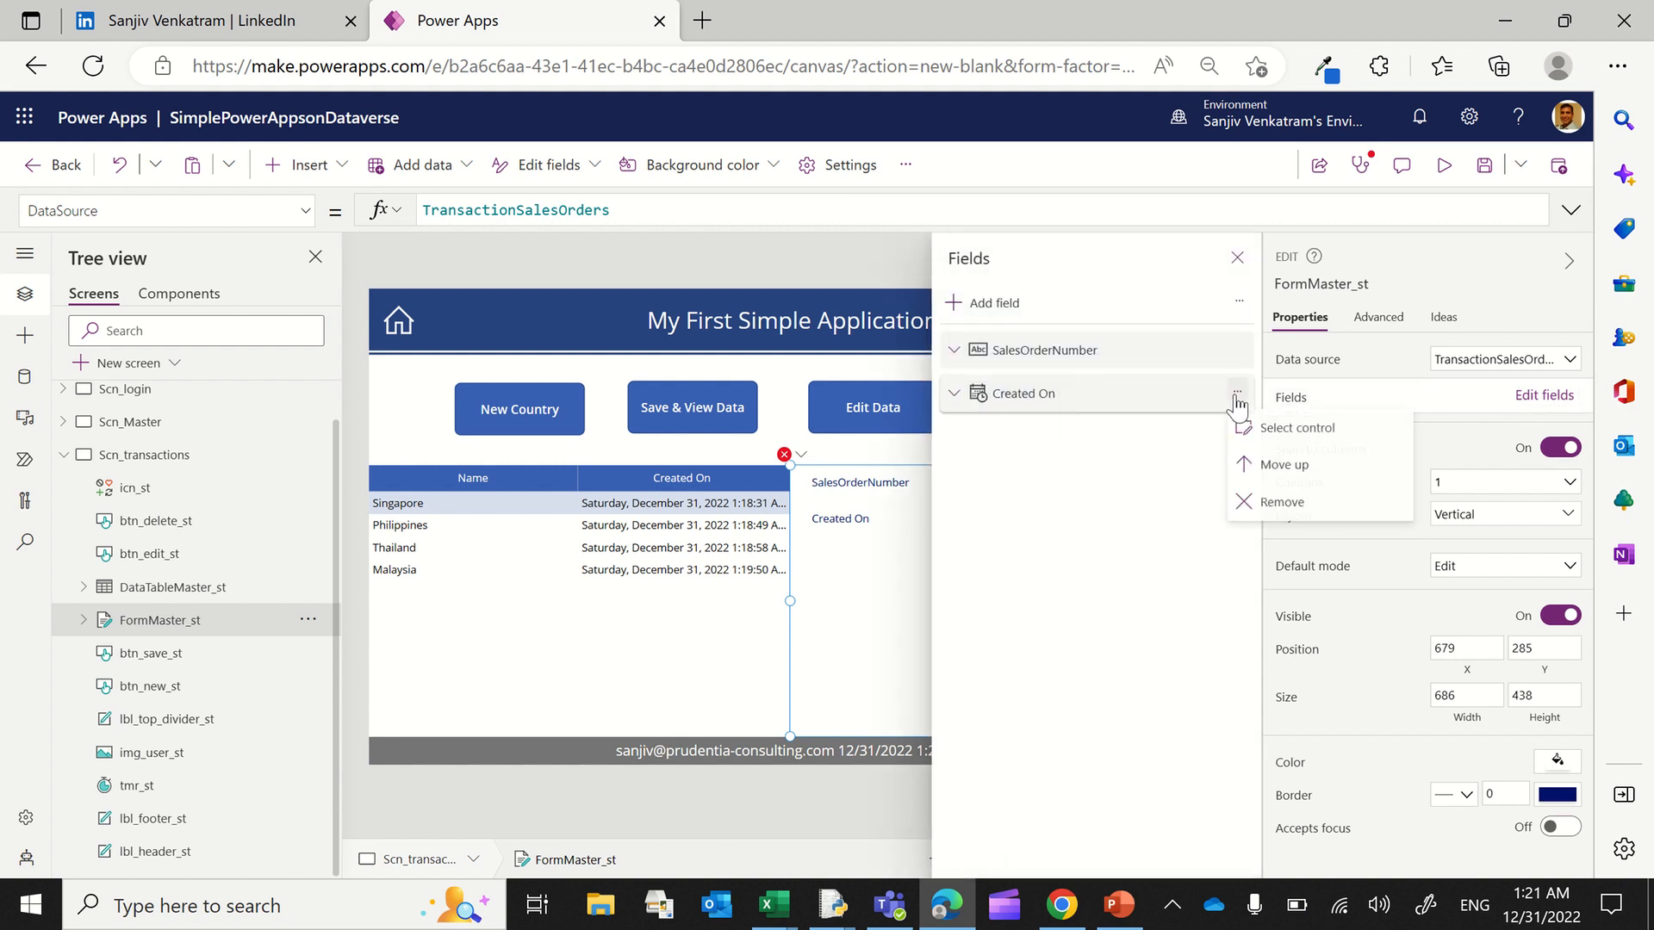
pyautogui.click(1270, 503)
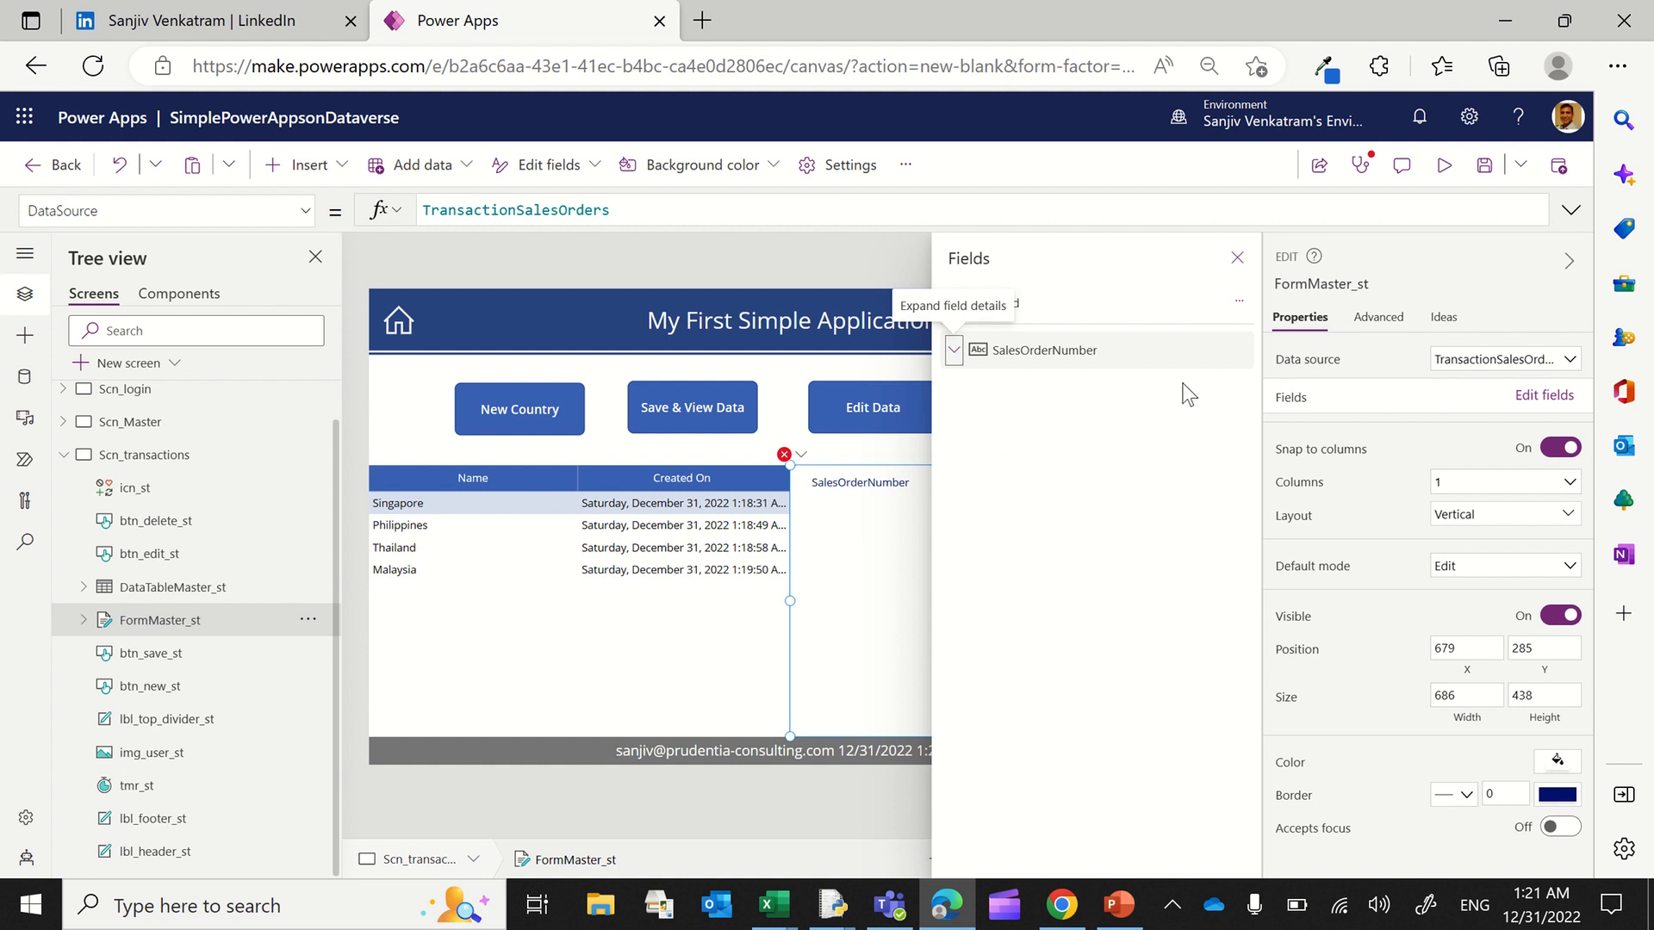
pyautogui.click(1227, 366)
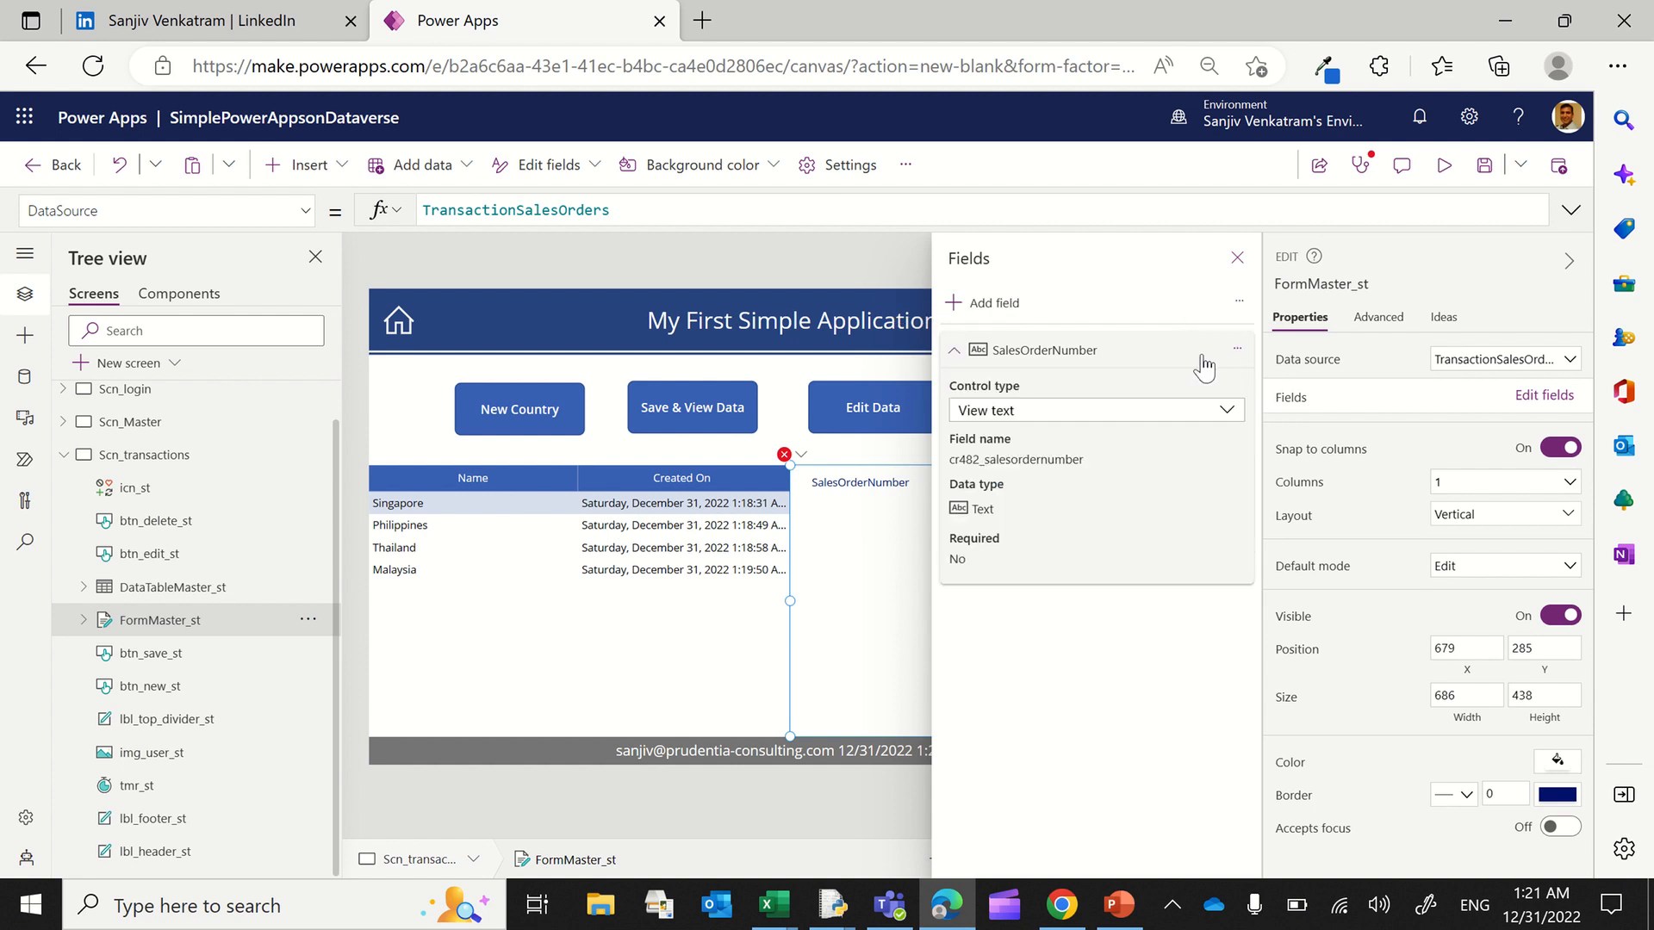
pyautogui.click(1015, 317)
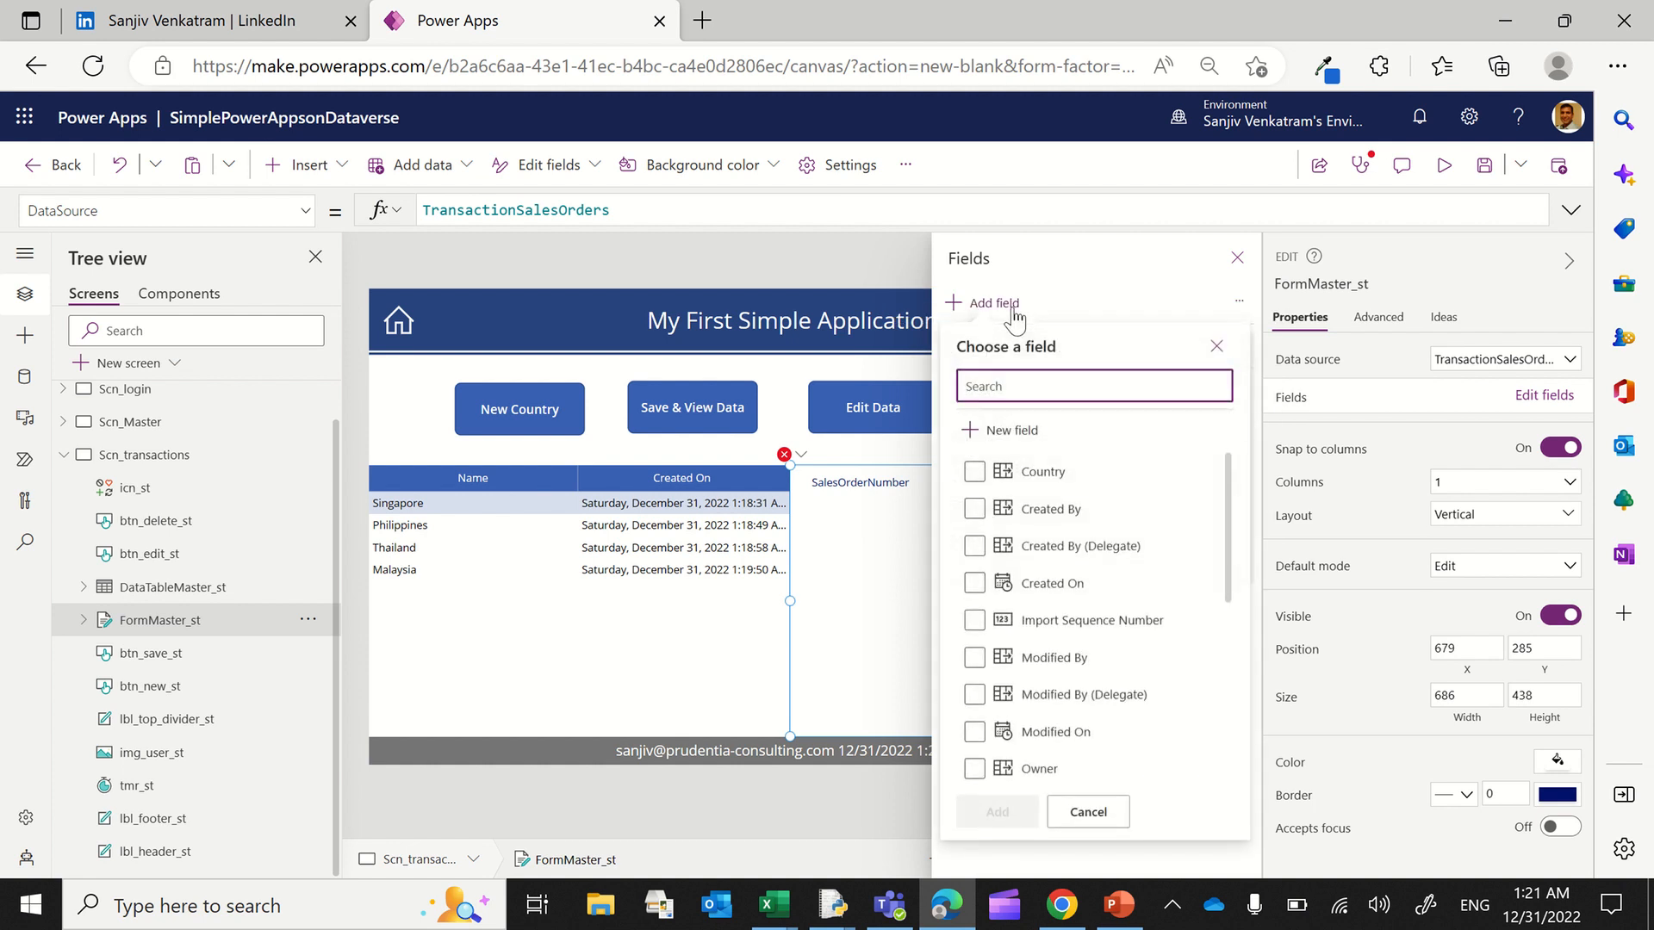
pyautogui.click(974, 472)
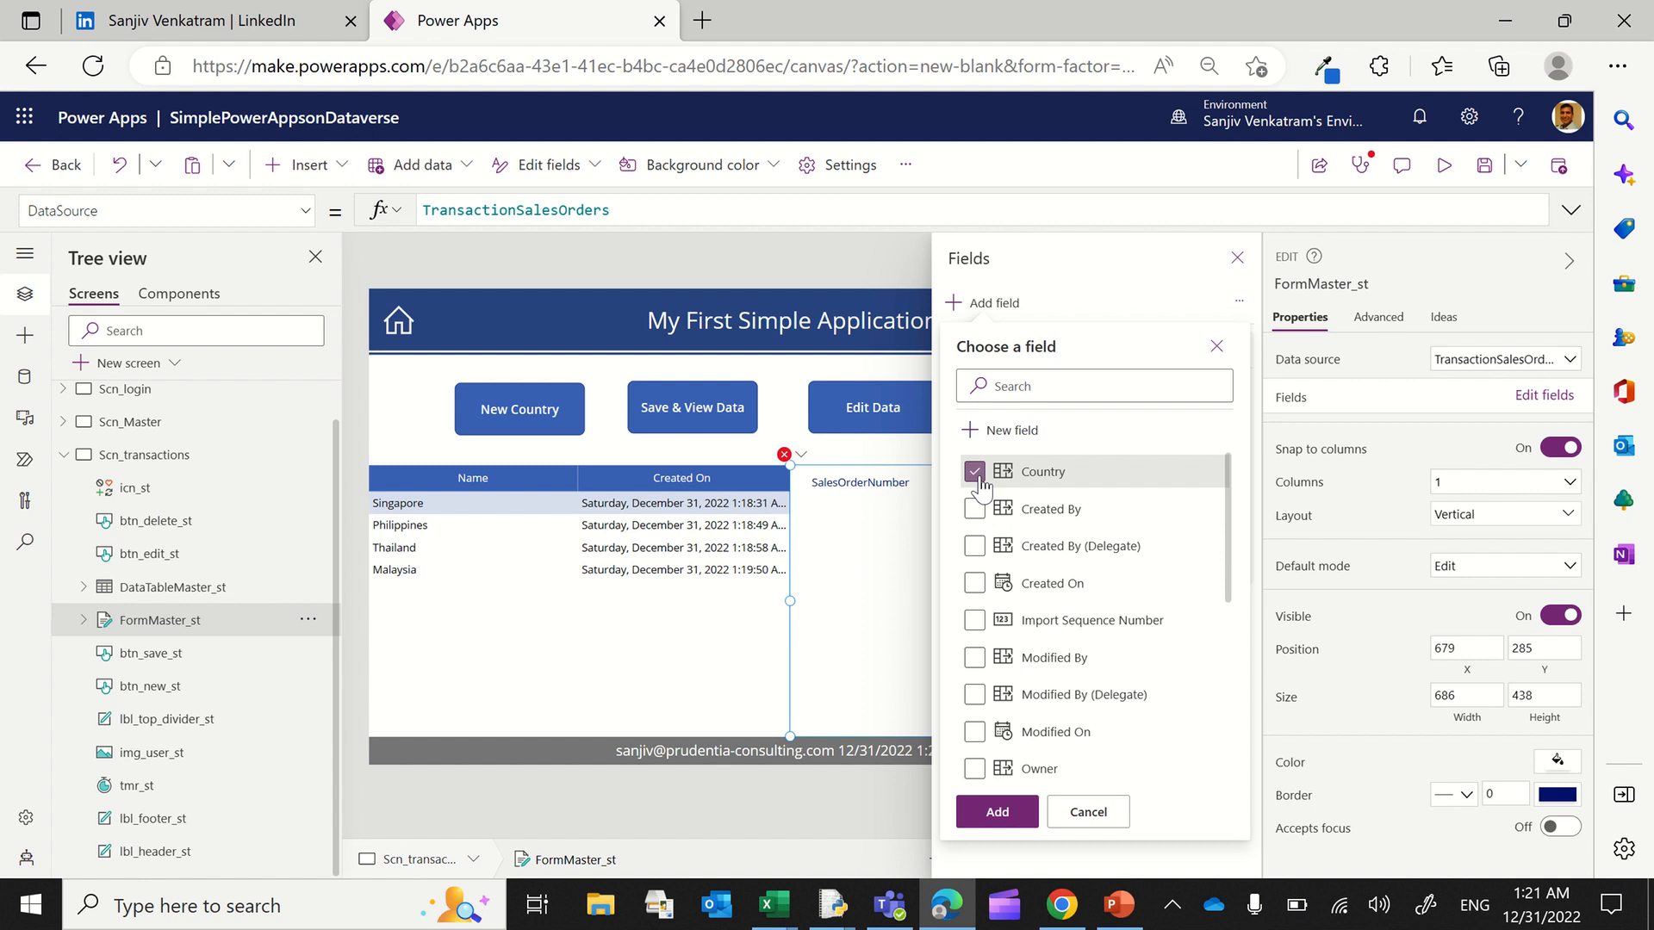
pyautogui.scroll(-1, 990, 624)
pyautogui.scroll(-2, 1031, 676)
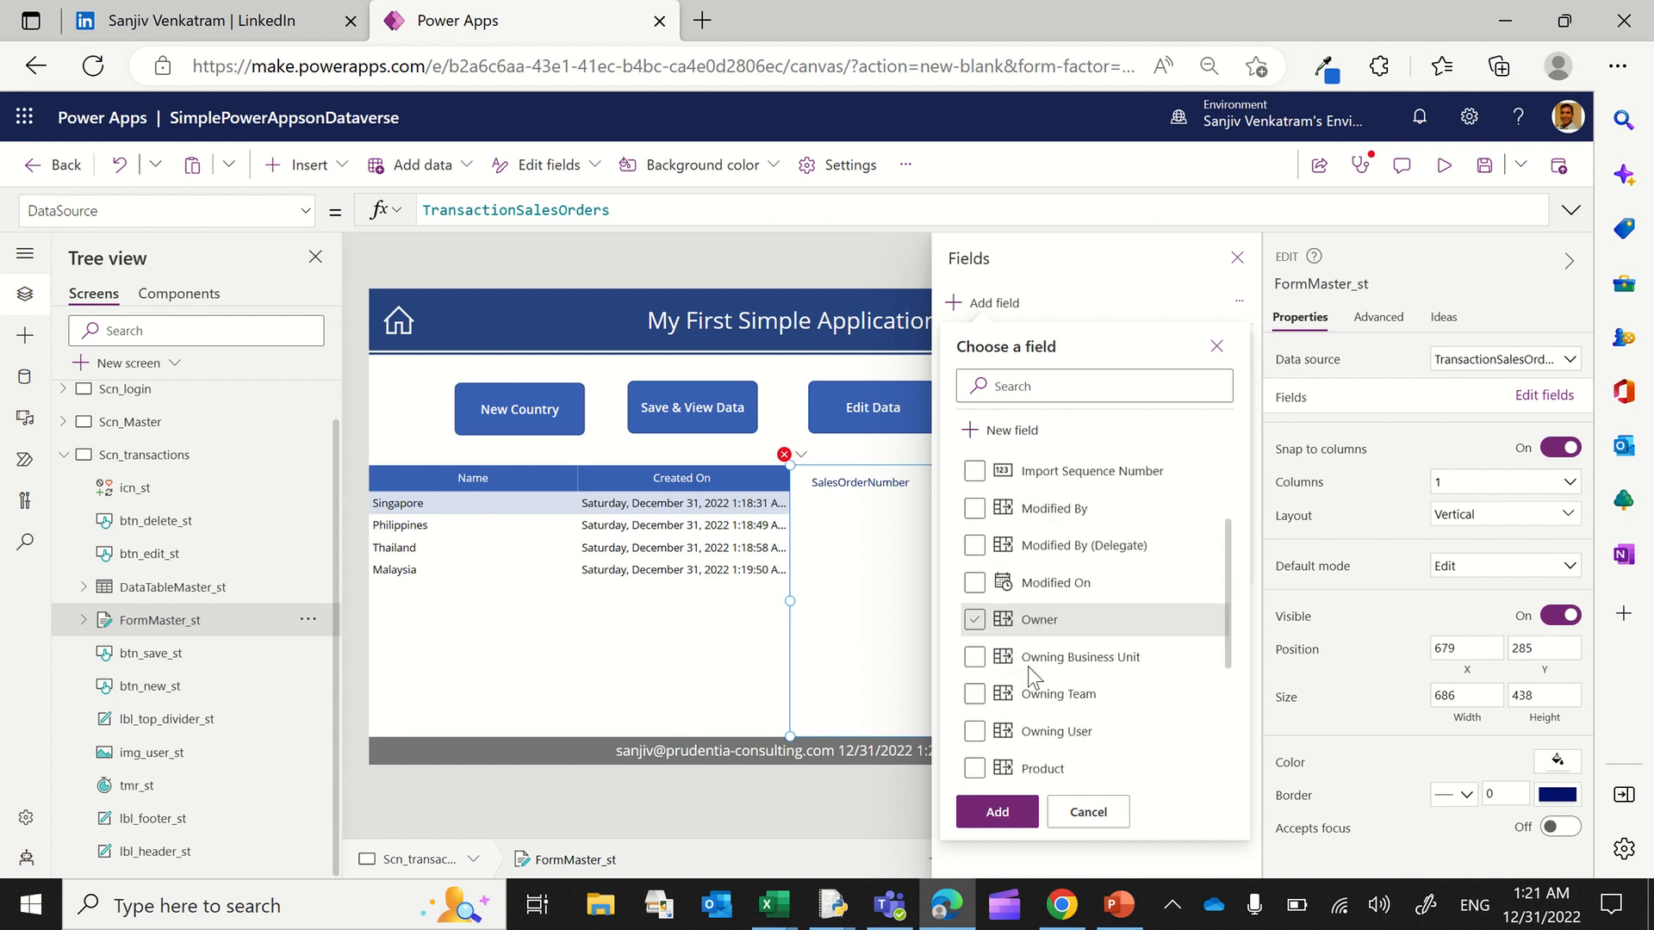
pyautogui.click(976, 647)
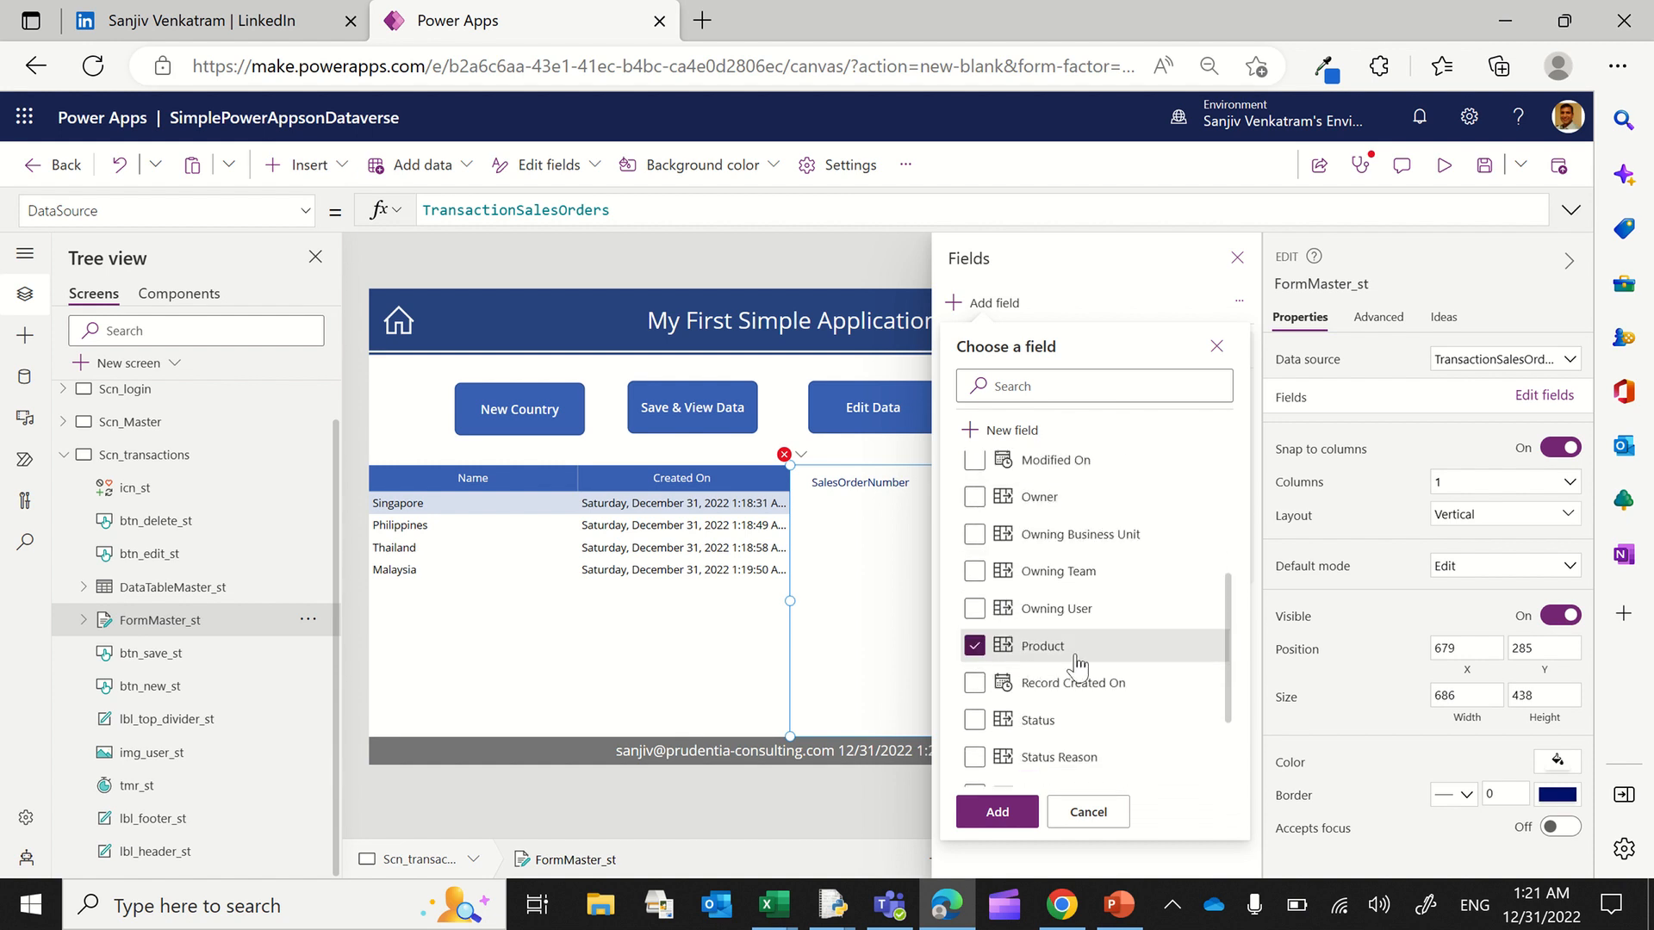
pyautogui.scroll(-2, 1076, 664)
pyautogui.scroll(3, 1077, 664)
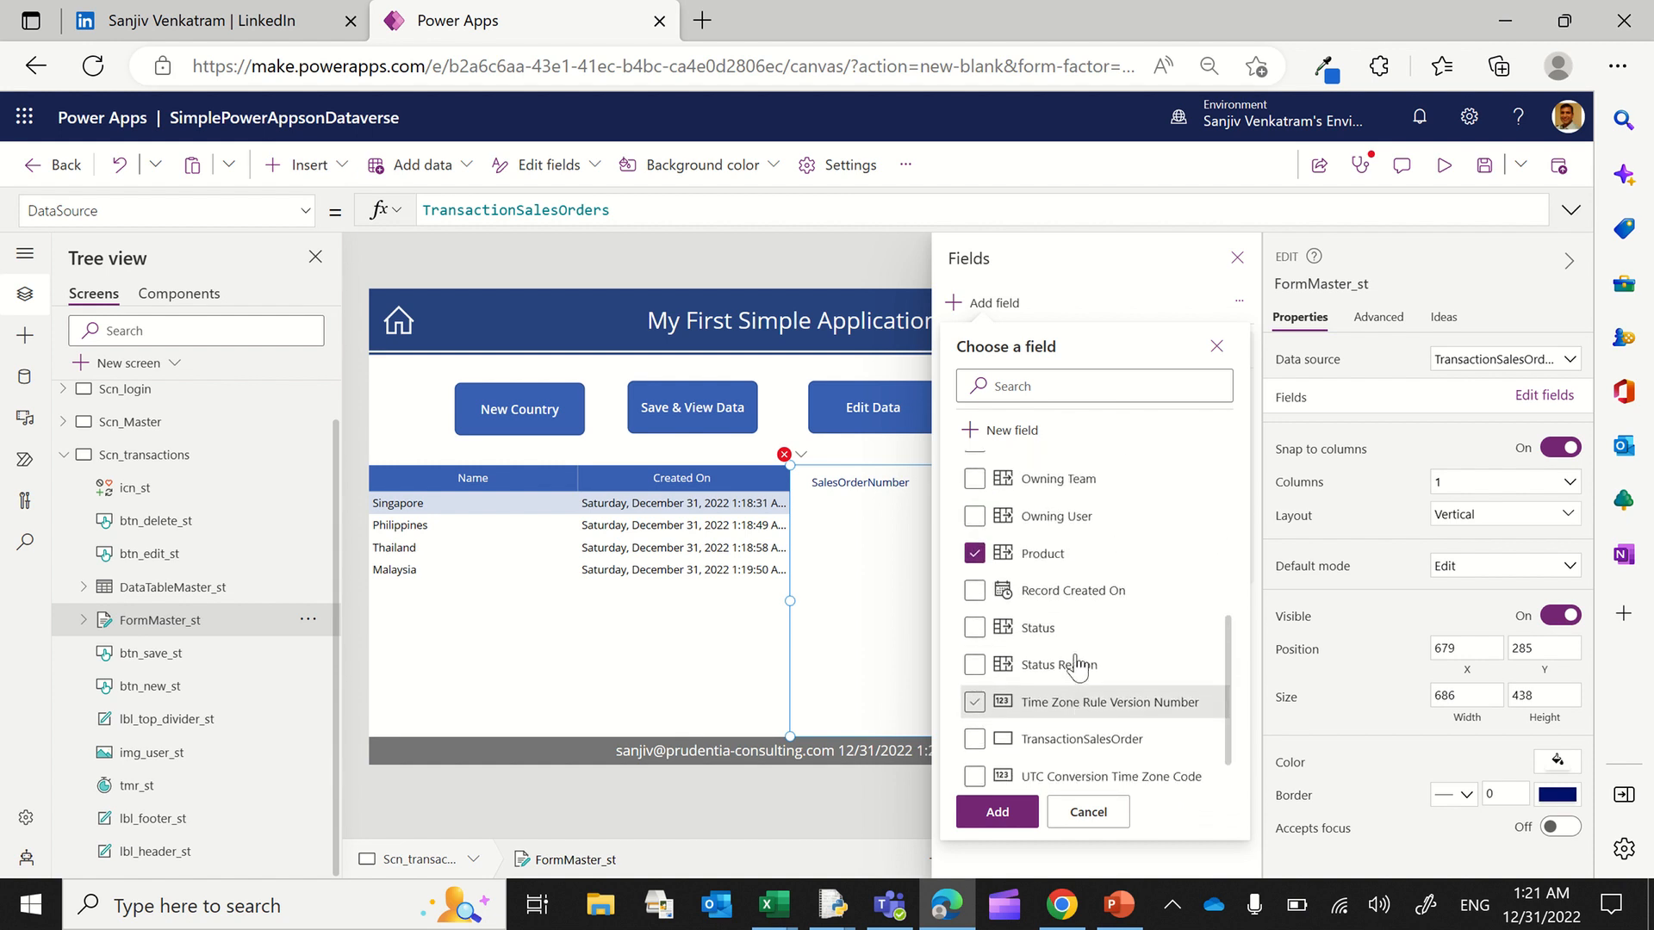
pyautogui.scroll(3, 1077, 663)
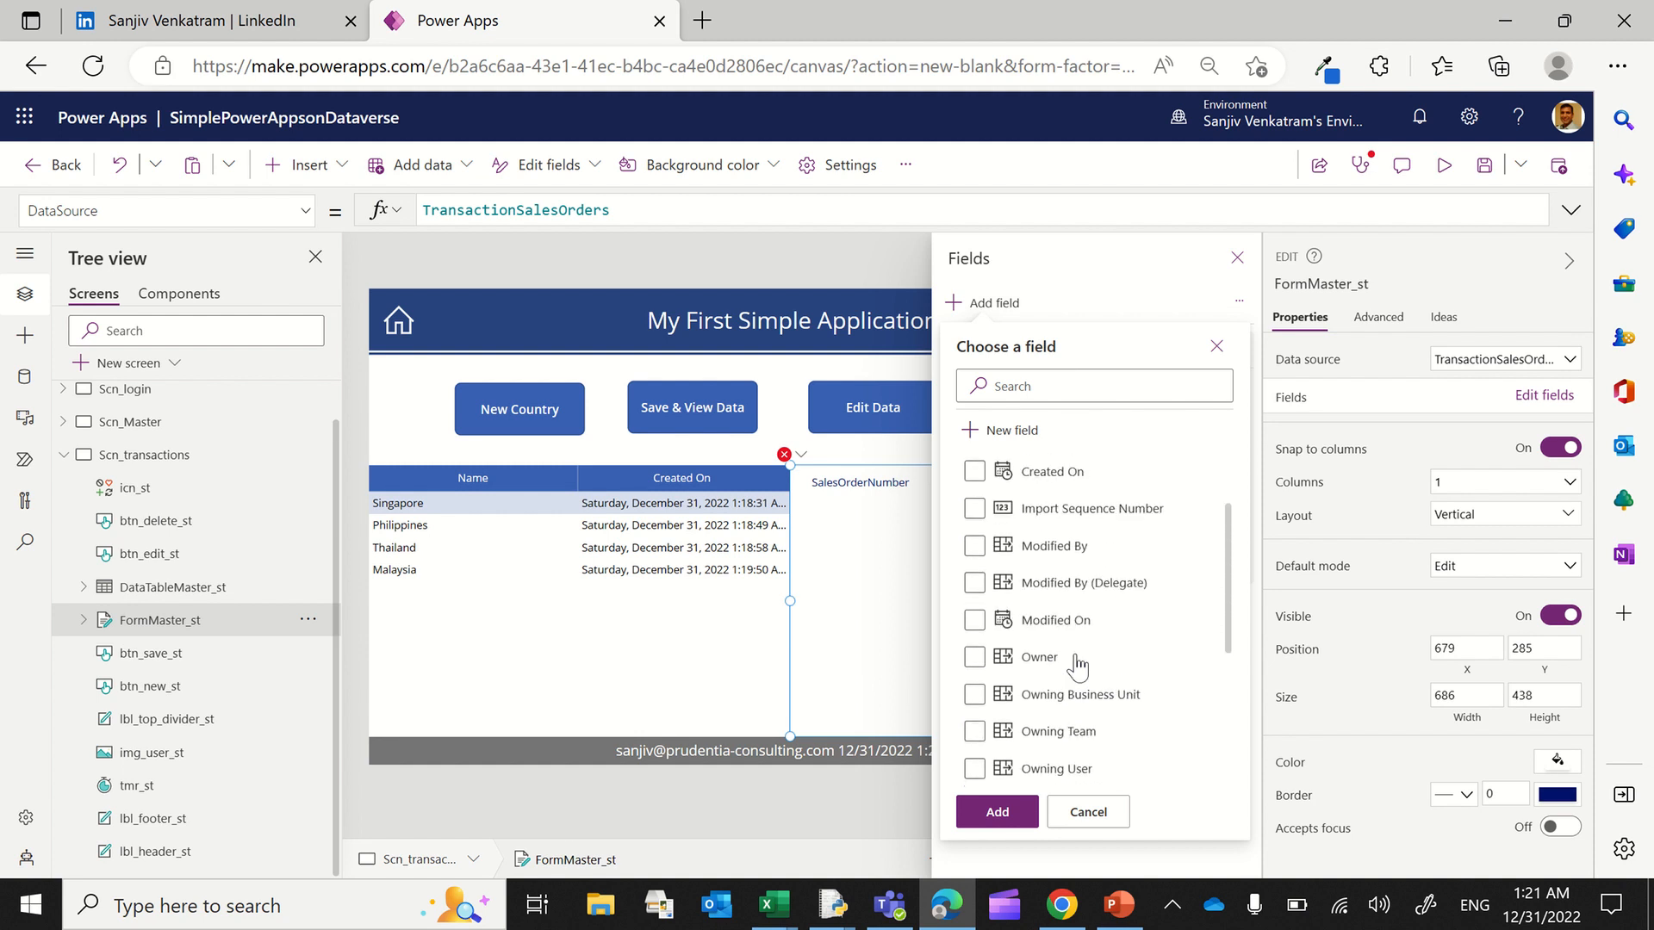
pyautogui.click(1087, 818)
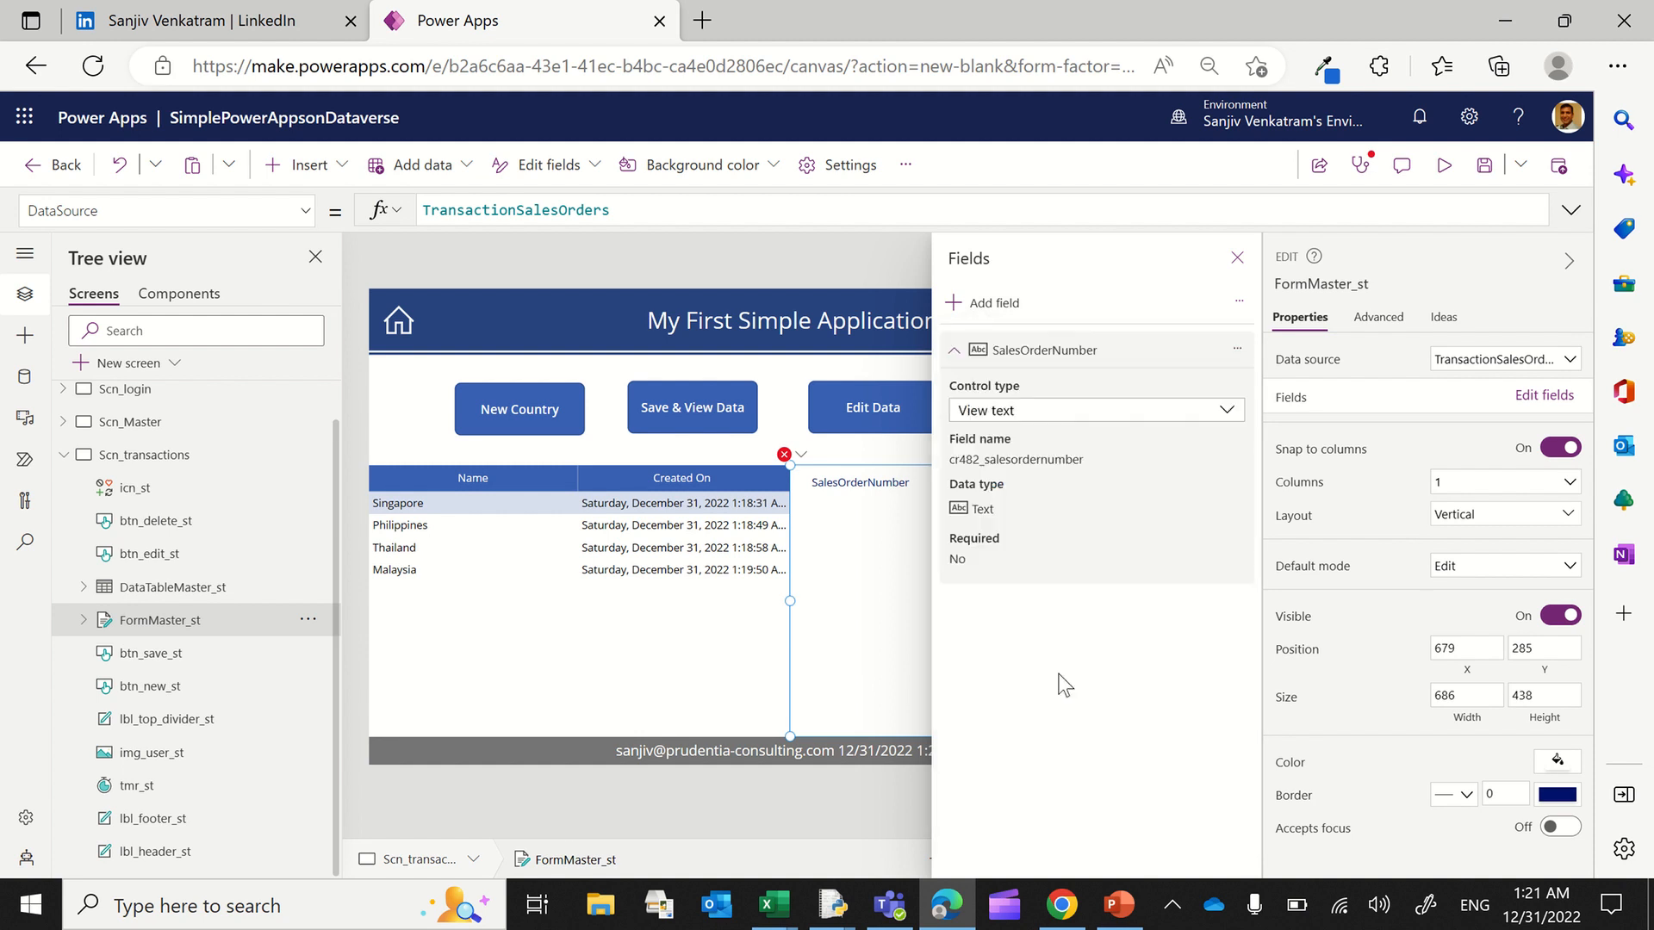
pyautogui.click(1236, 257)
# Step: Open the Power Apps home page in a separate browser tab through office.com and return to the app being edited
pyautogui.click(134, 13)
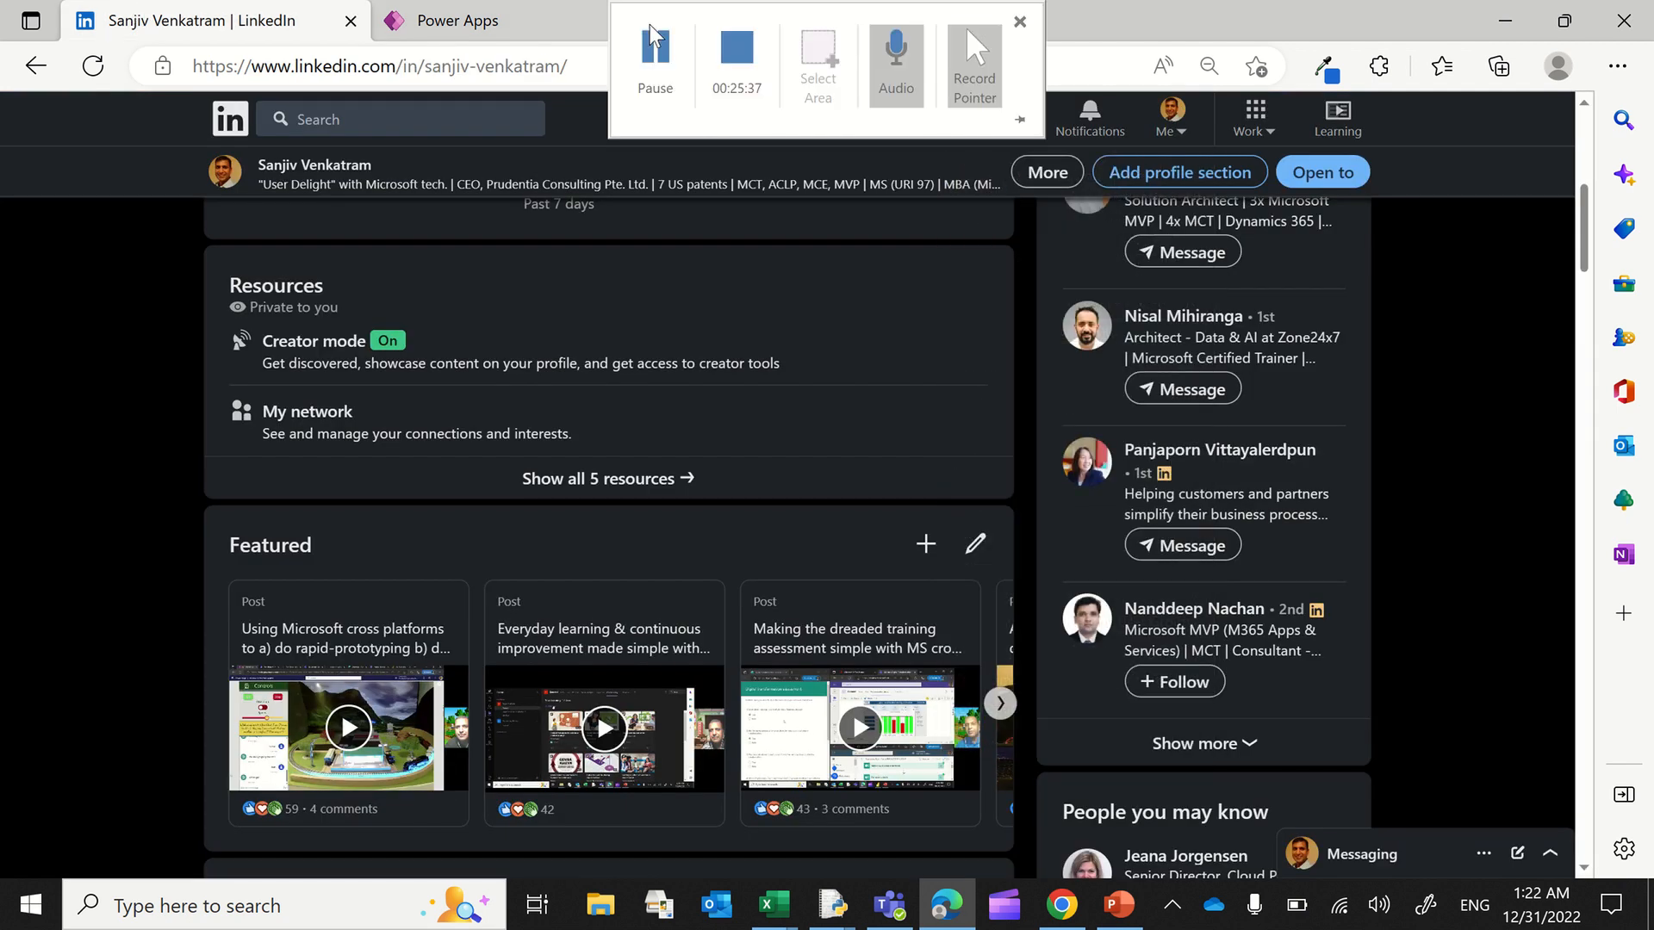
pyautogui.click(564, 35)
pyautogui.click(702, 24)
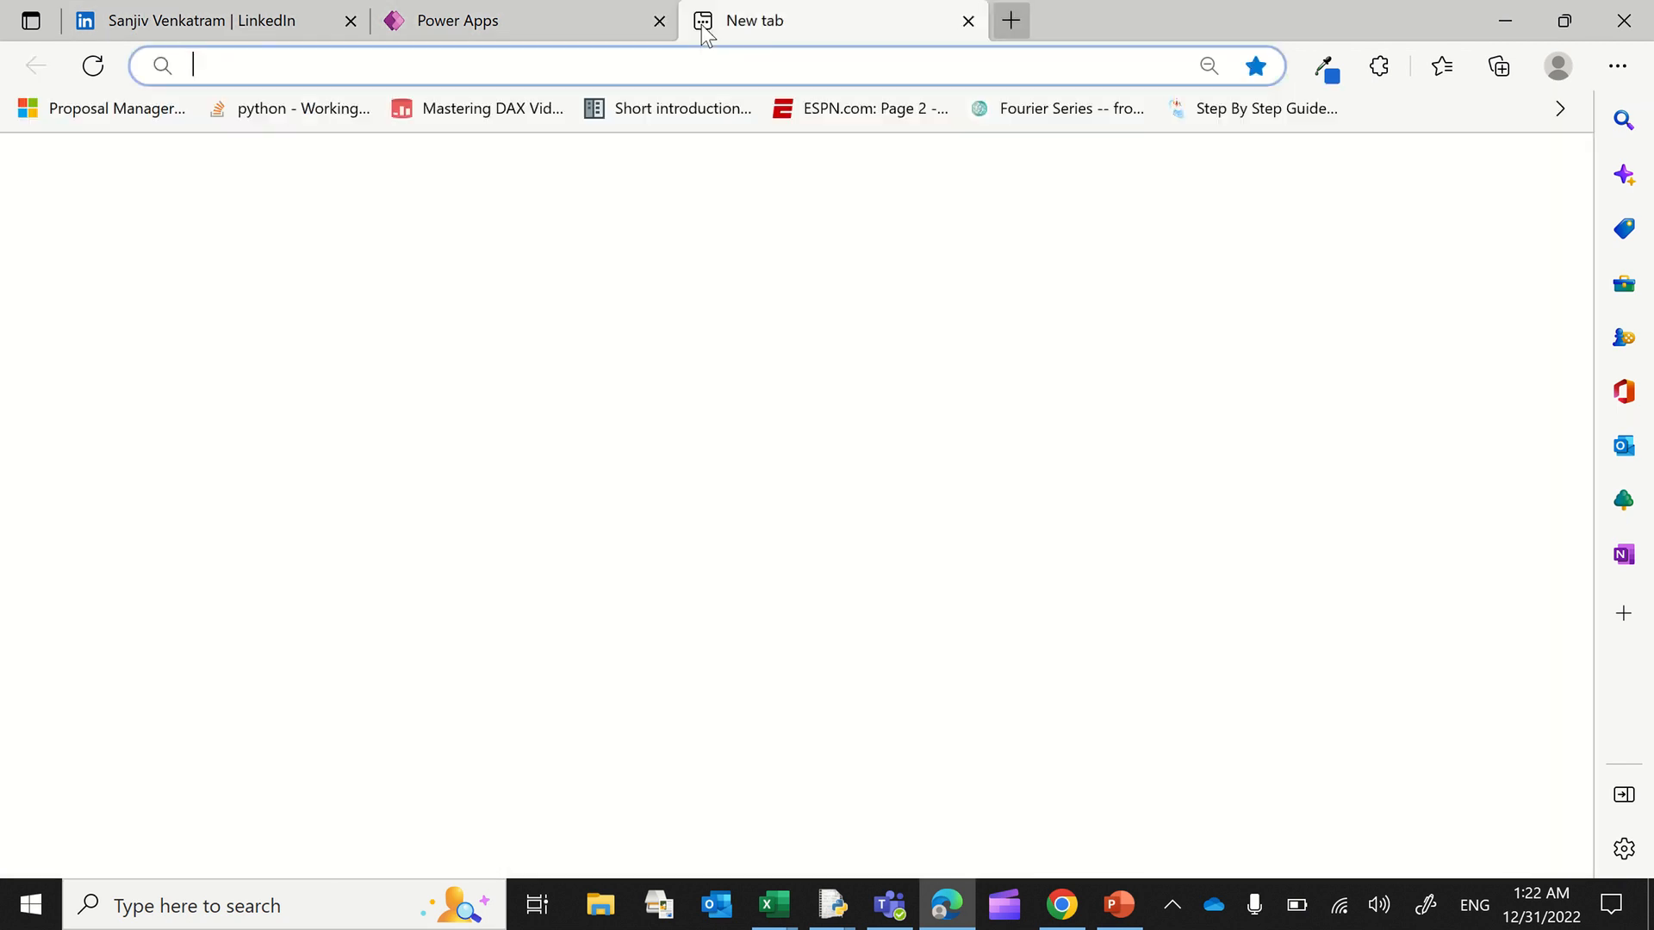
pyautogui.write('office.com')
pyautogui.press('Return')
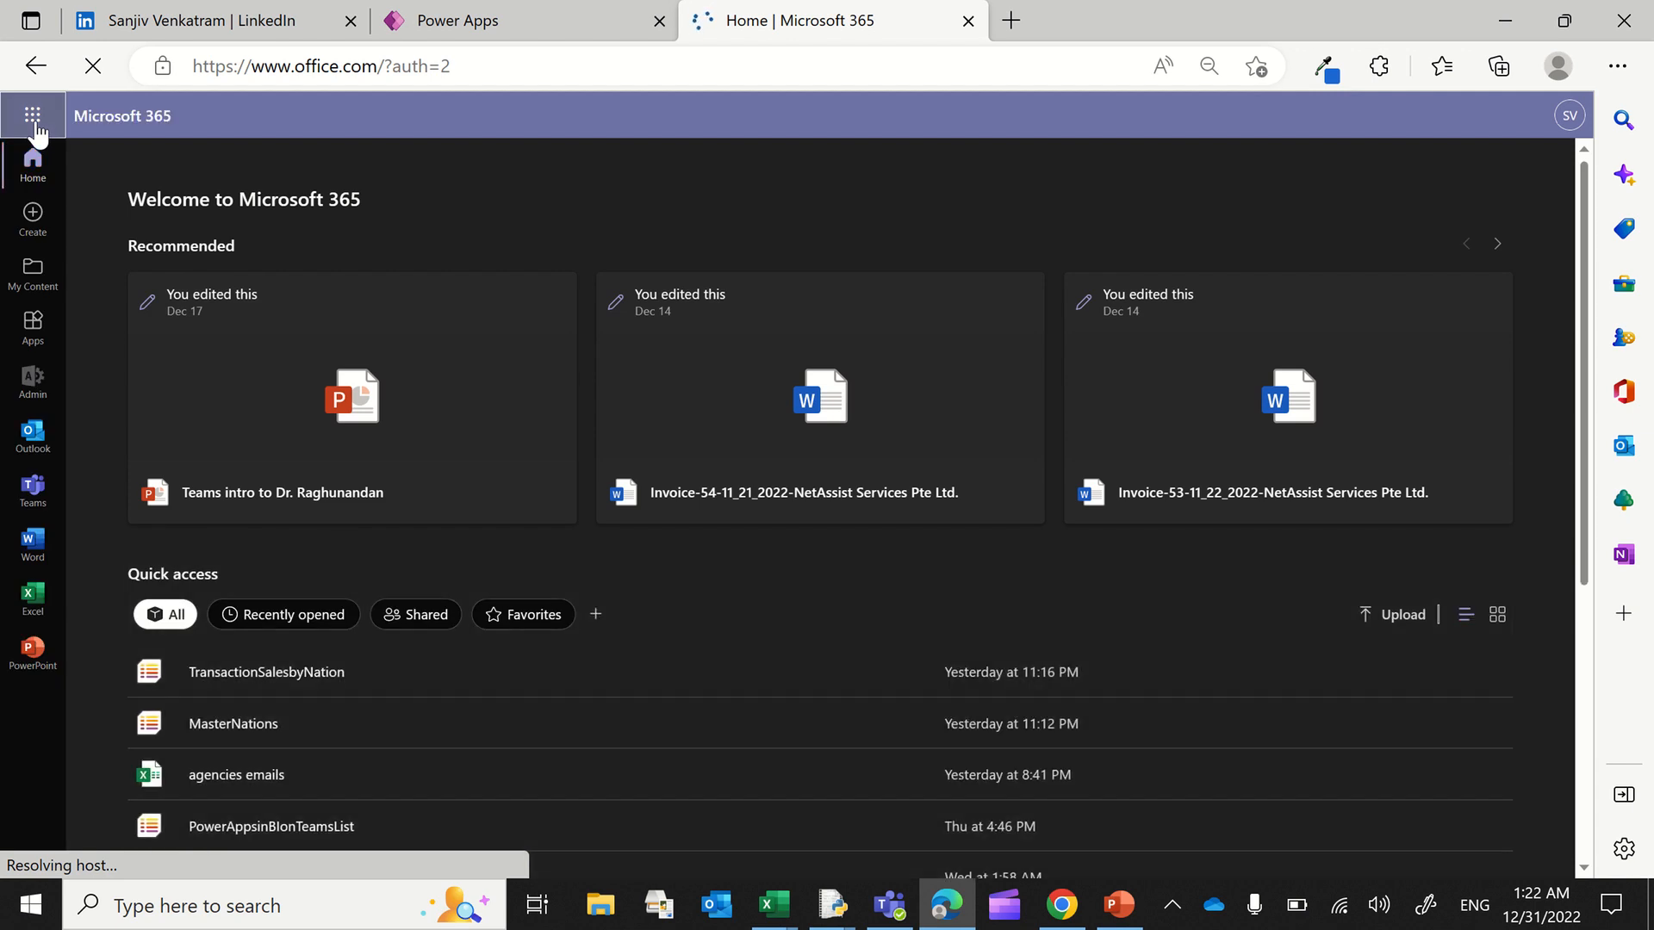
pyautogui.click(33, 121)
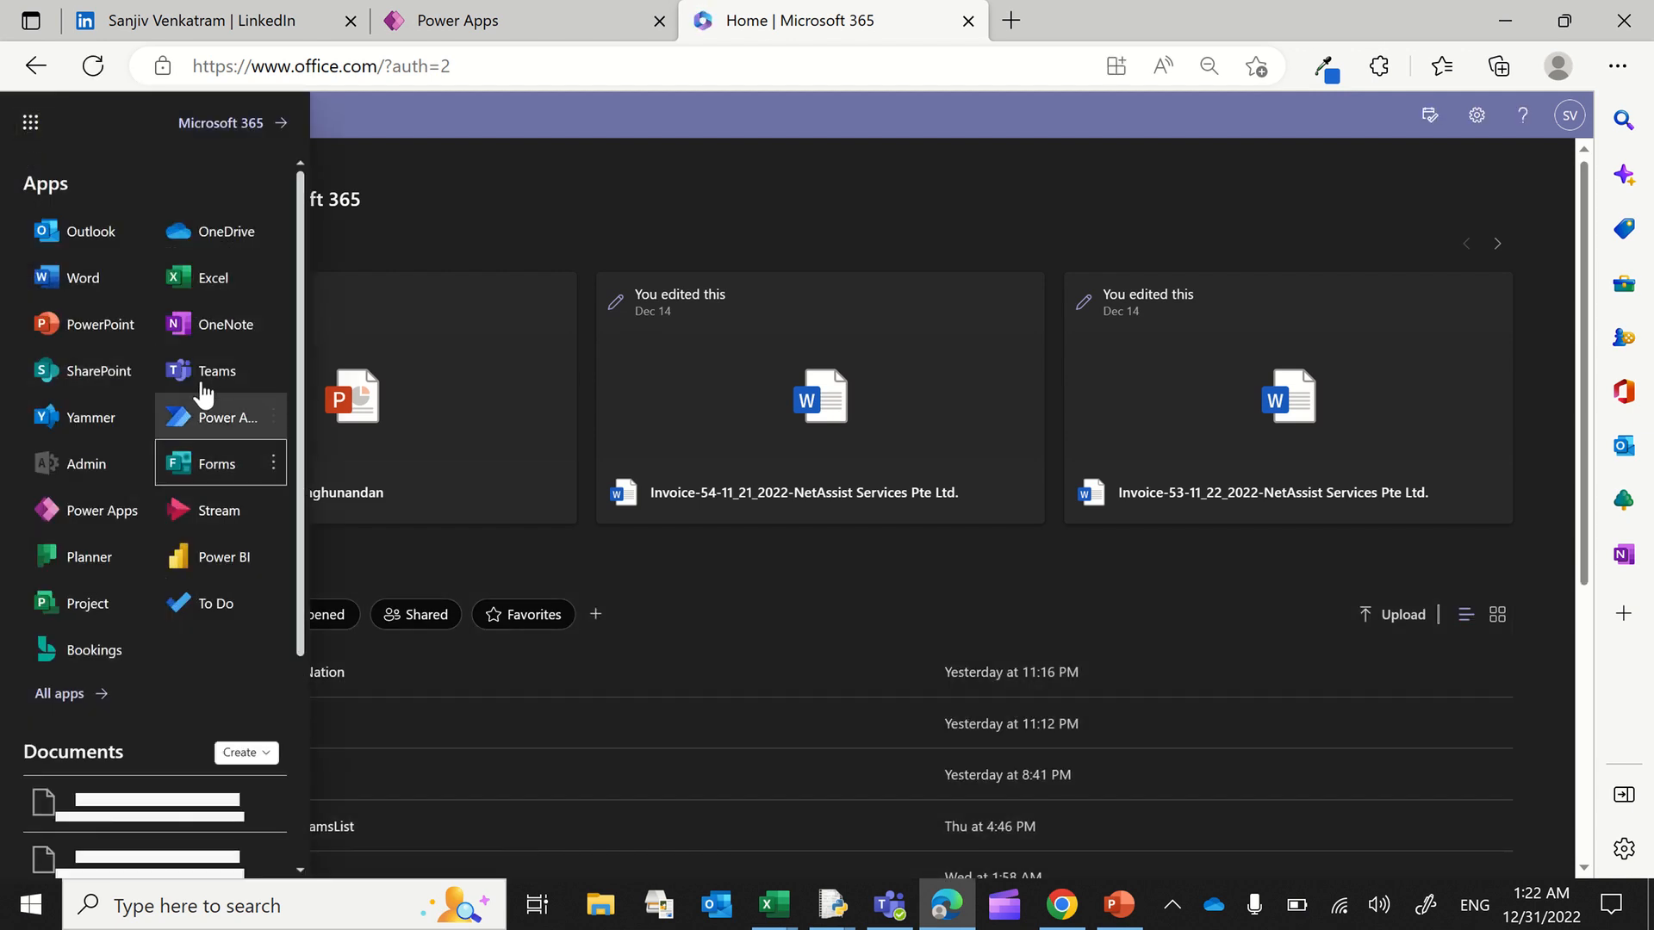
pyautogui.click(91, 513)
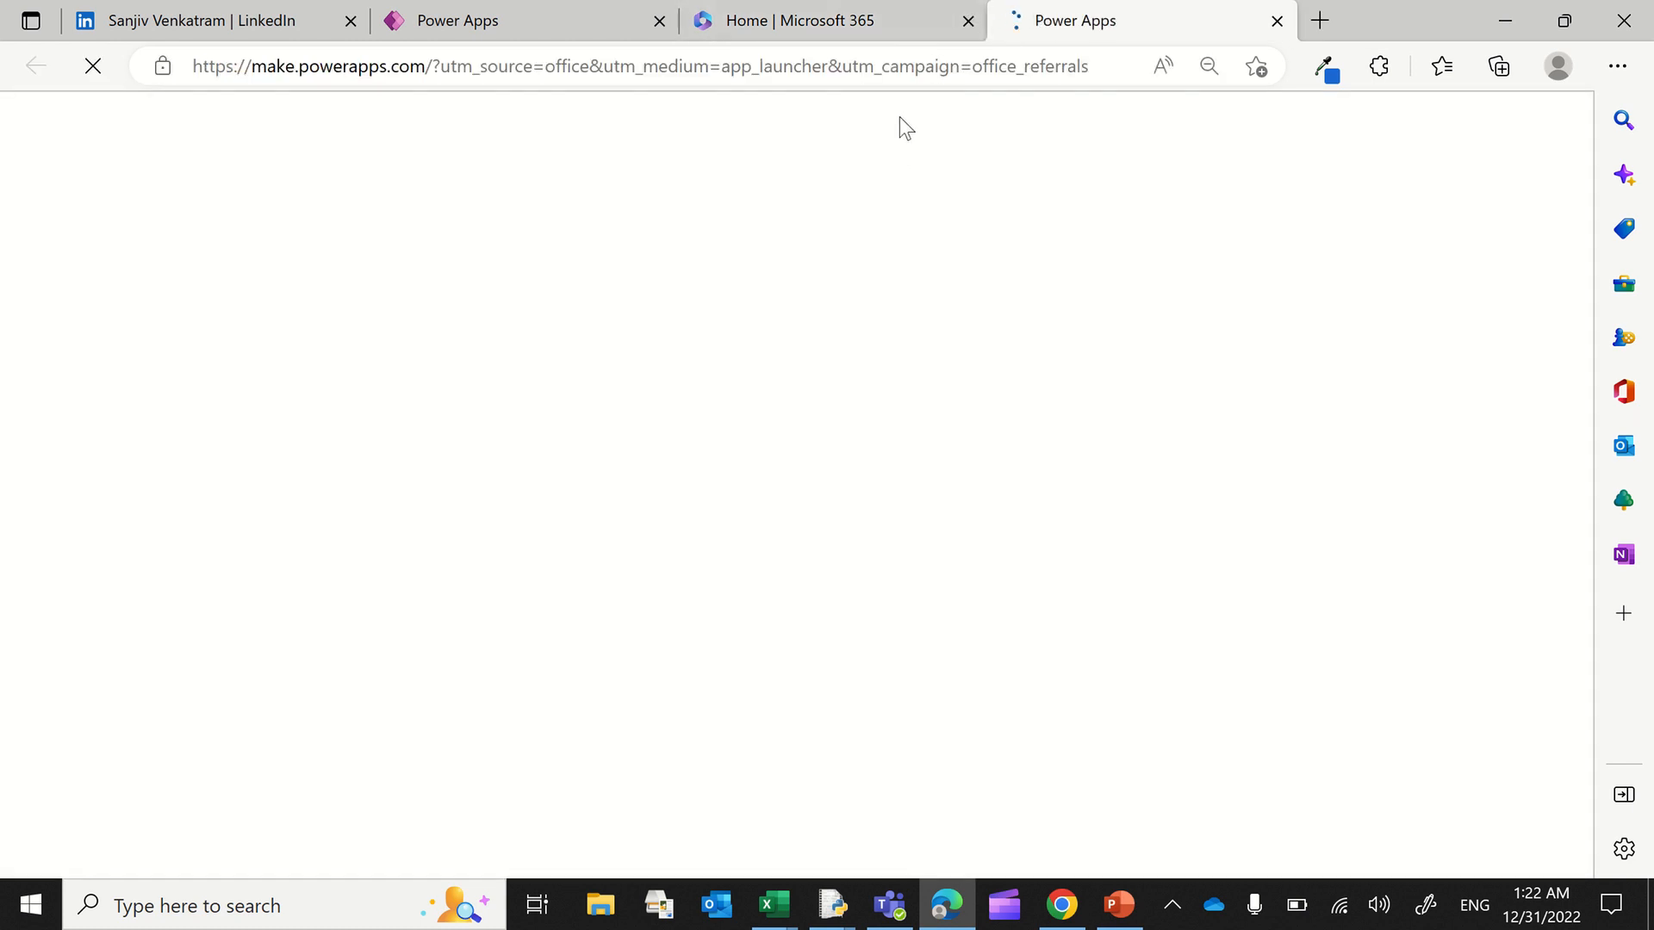
pyautogui.click(970, 21)
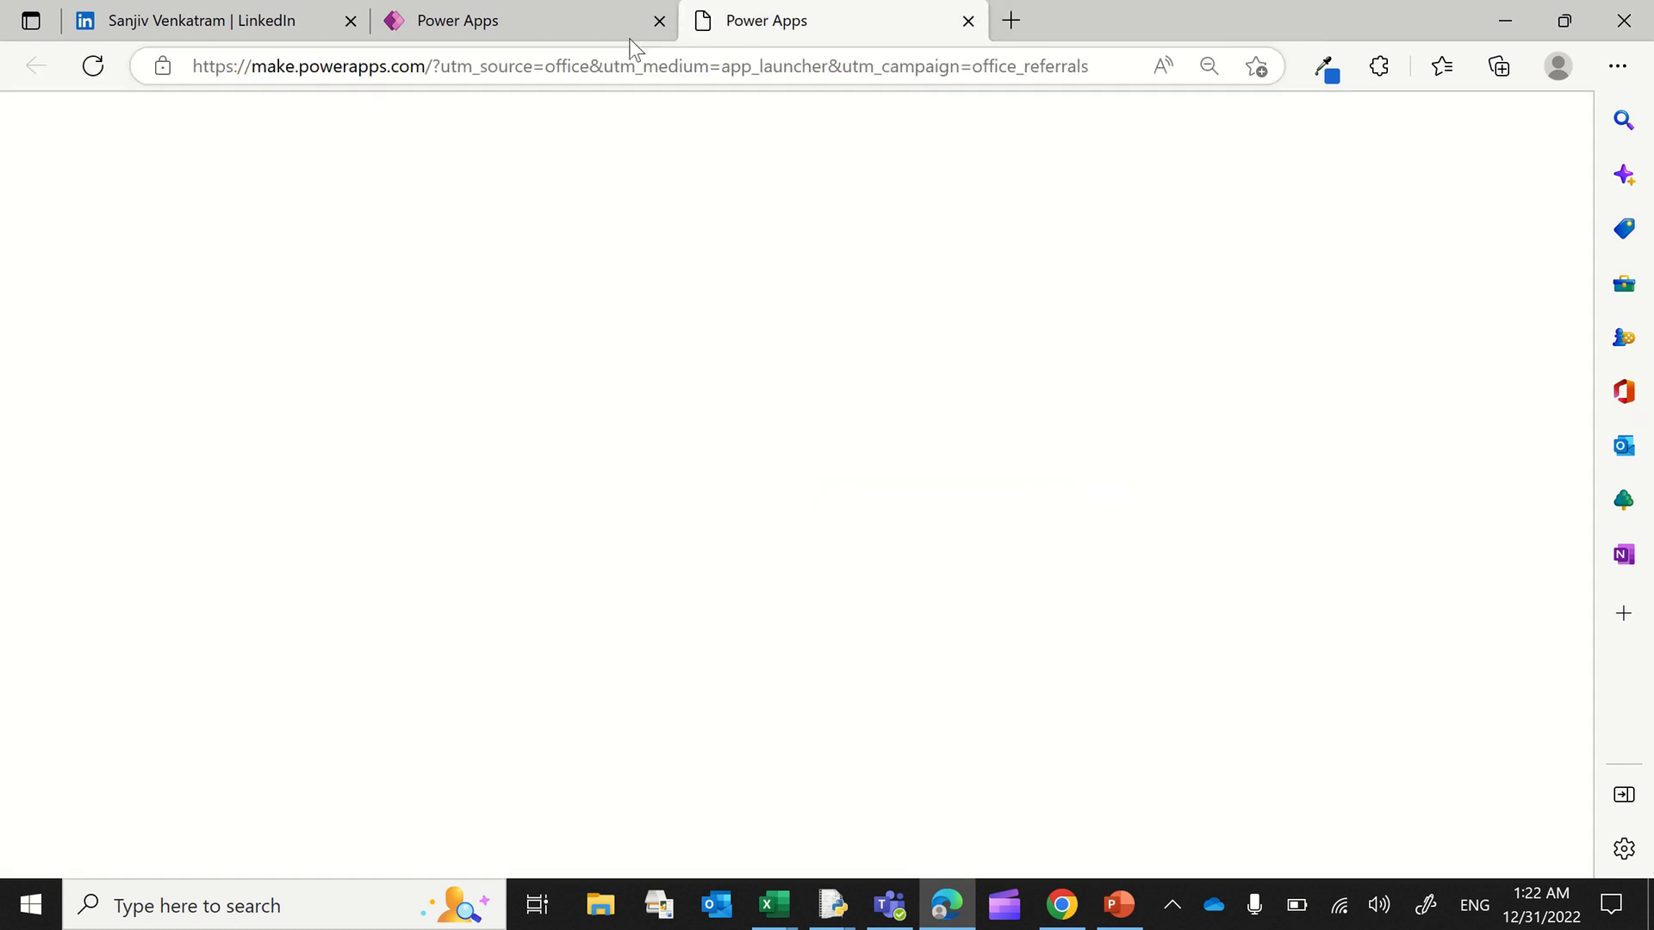
pyautogui.click(603, 26)
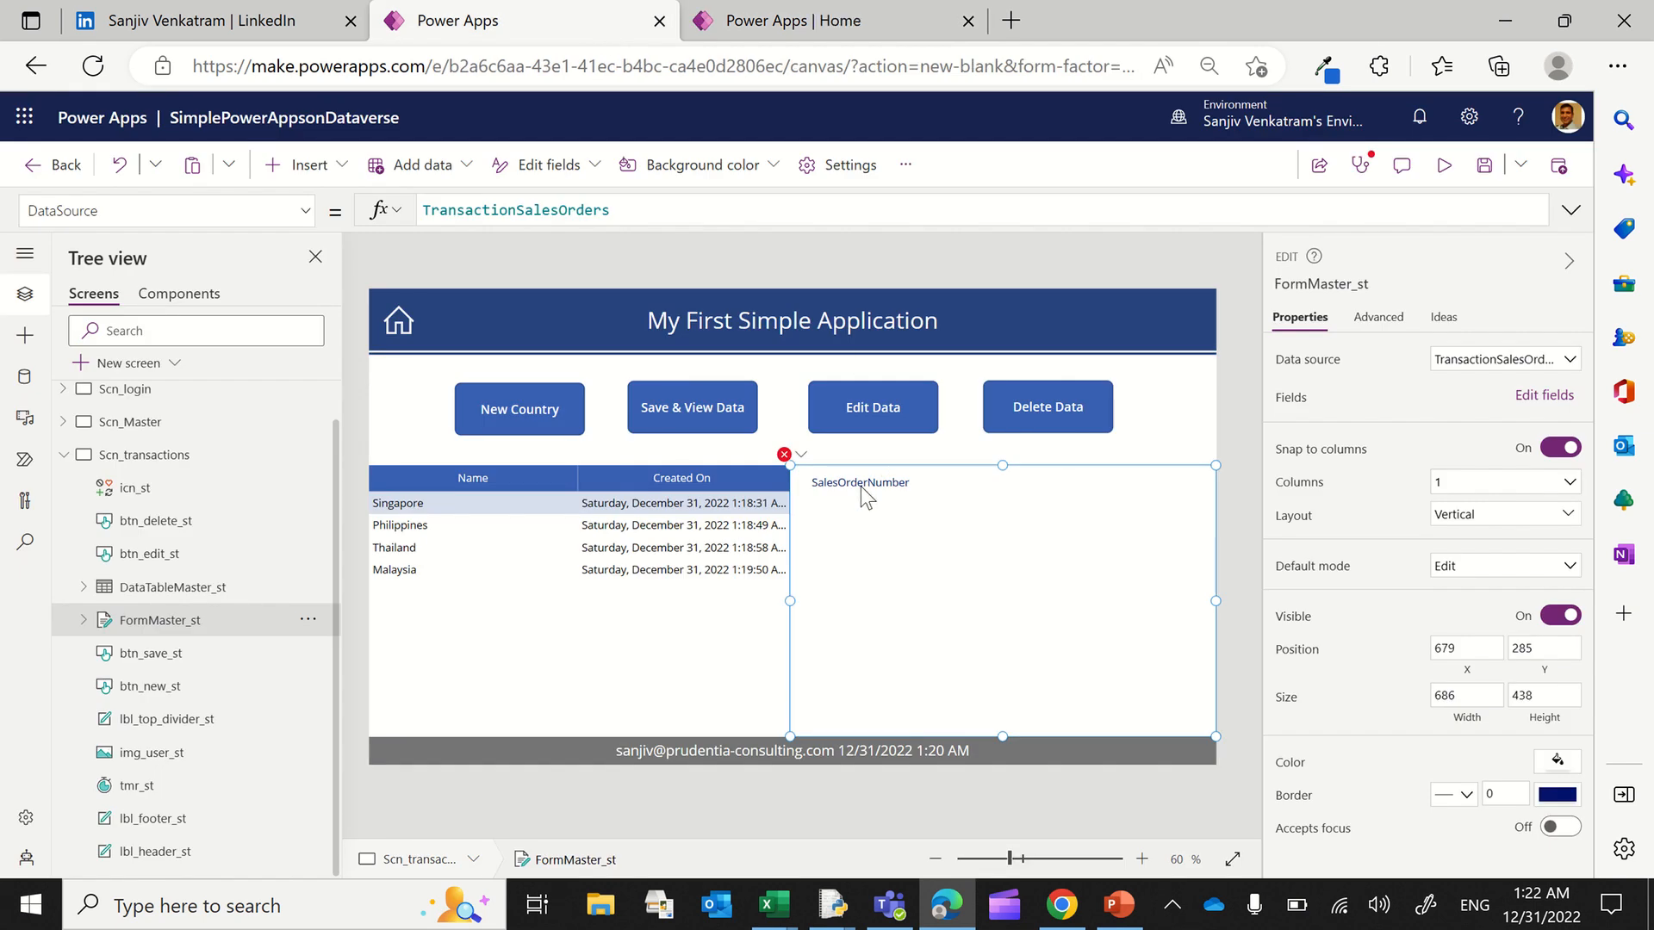
# Step: Add the Country and Product fields to FormMaster_st and remove its SalesOrderNumber field
pyautogui.click(1538, 401)
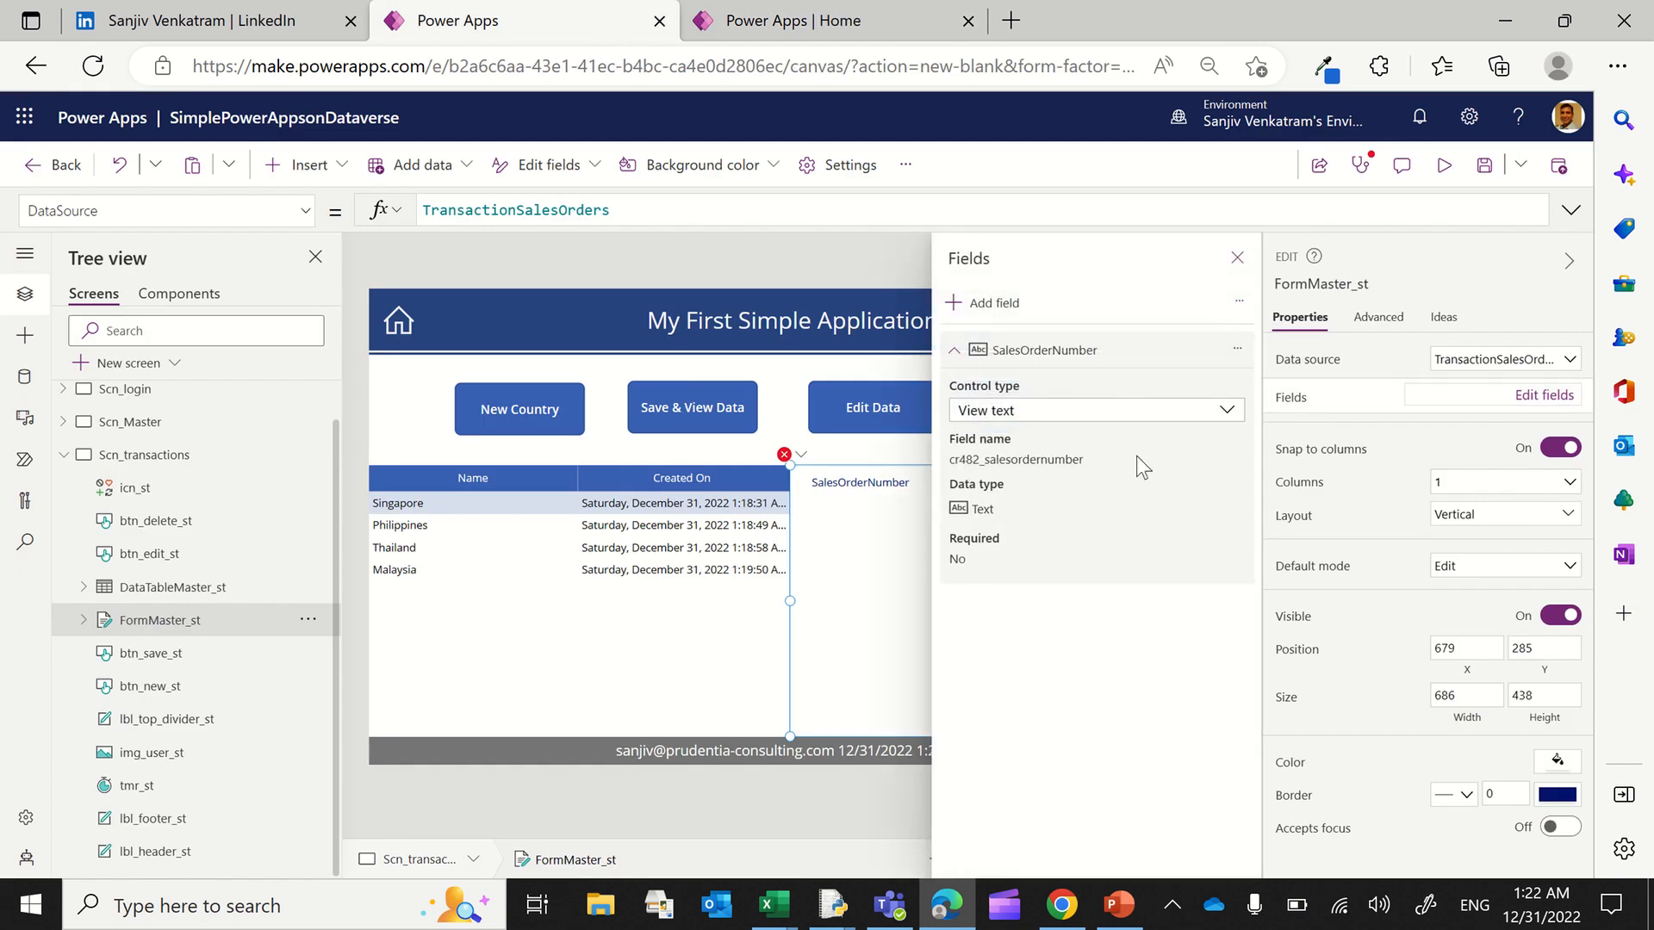
pyautogui.click(989, 304)
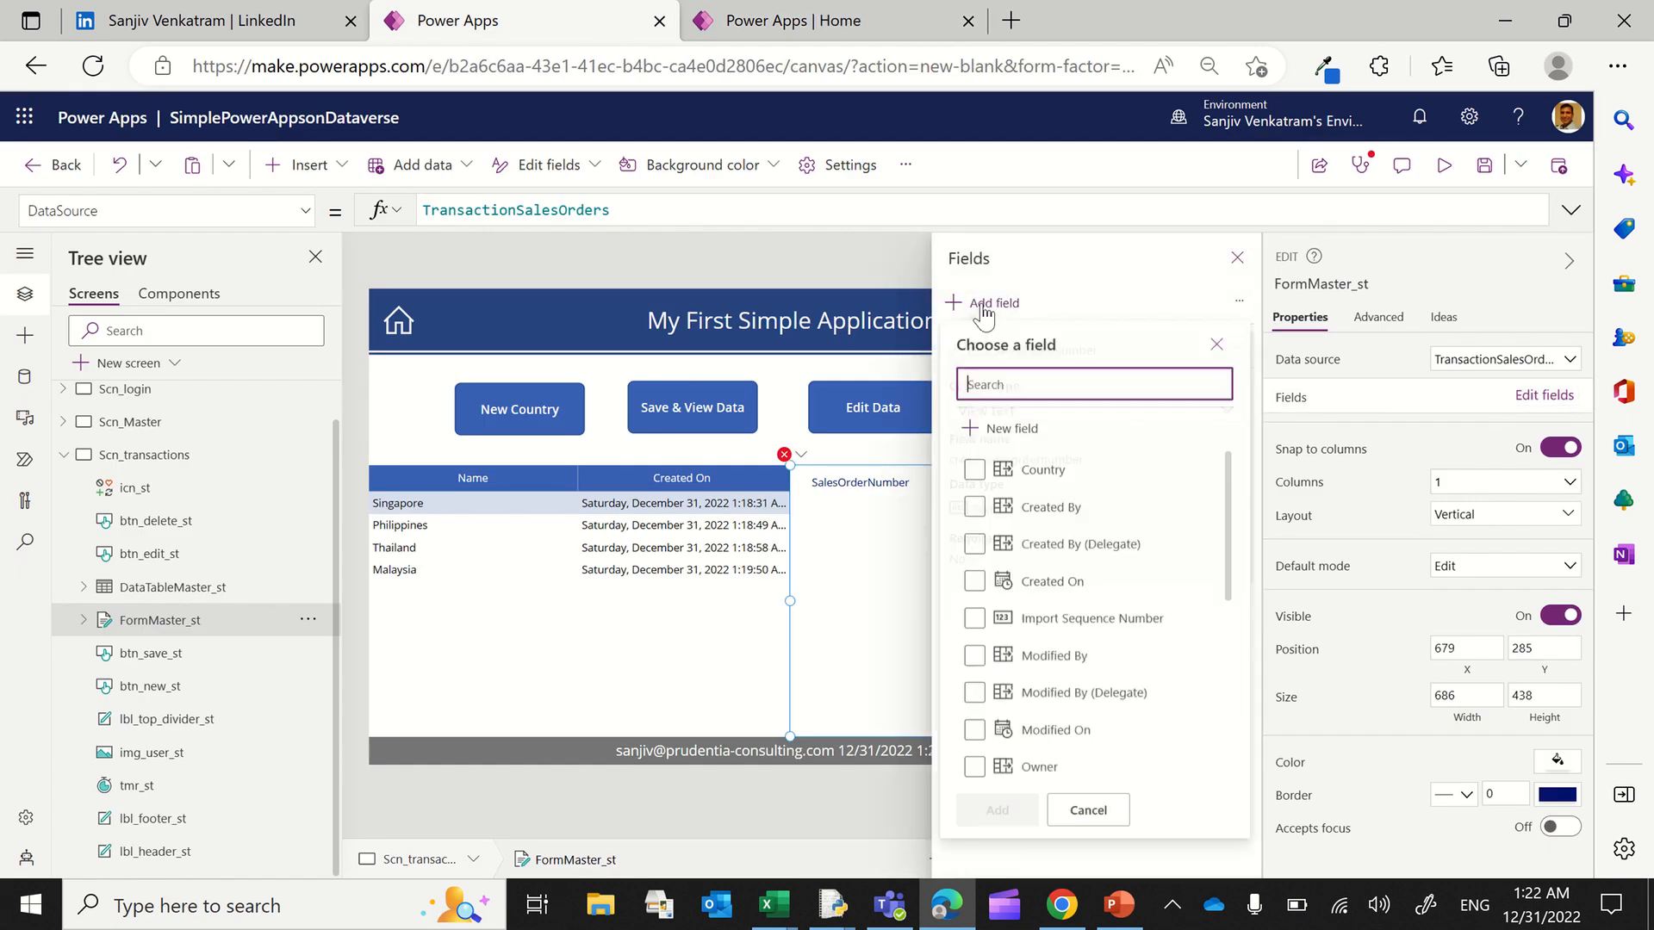
pyautogui.click(974, 471)
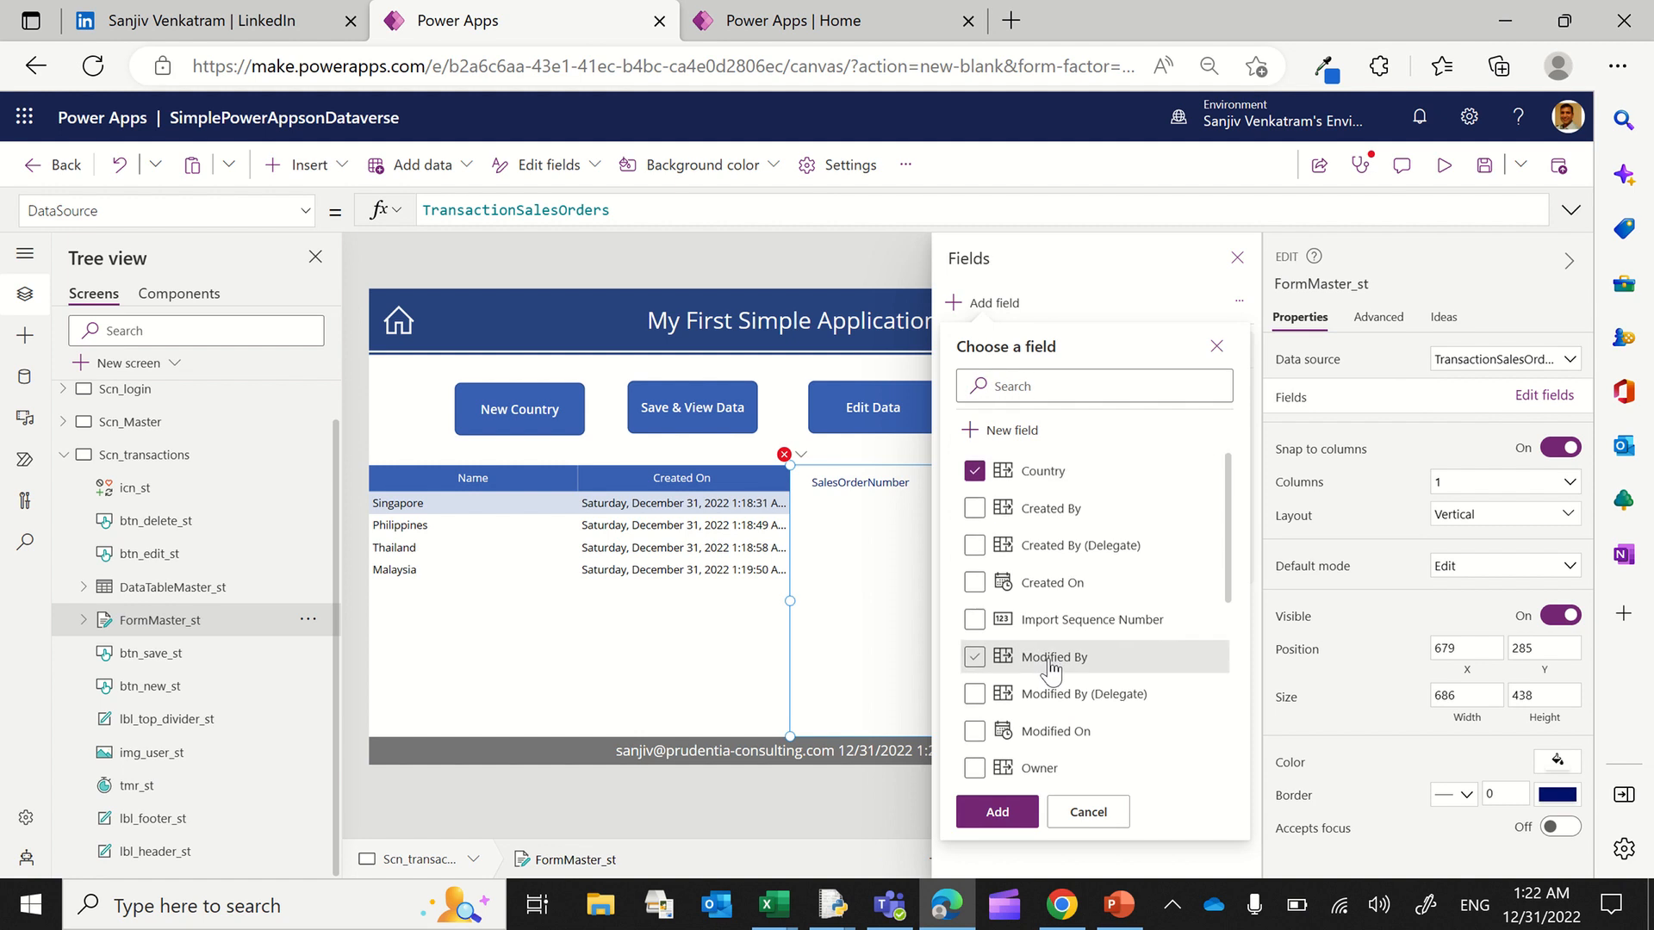
pyautogui.scroll(-3, 1046, 663)
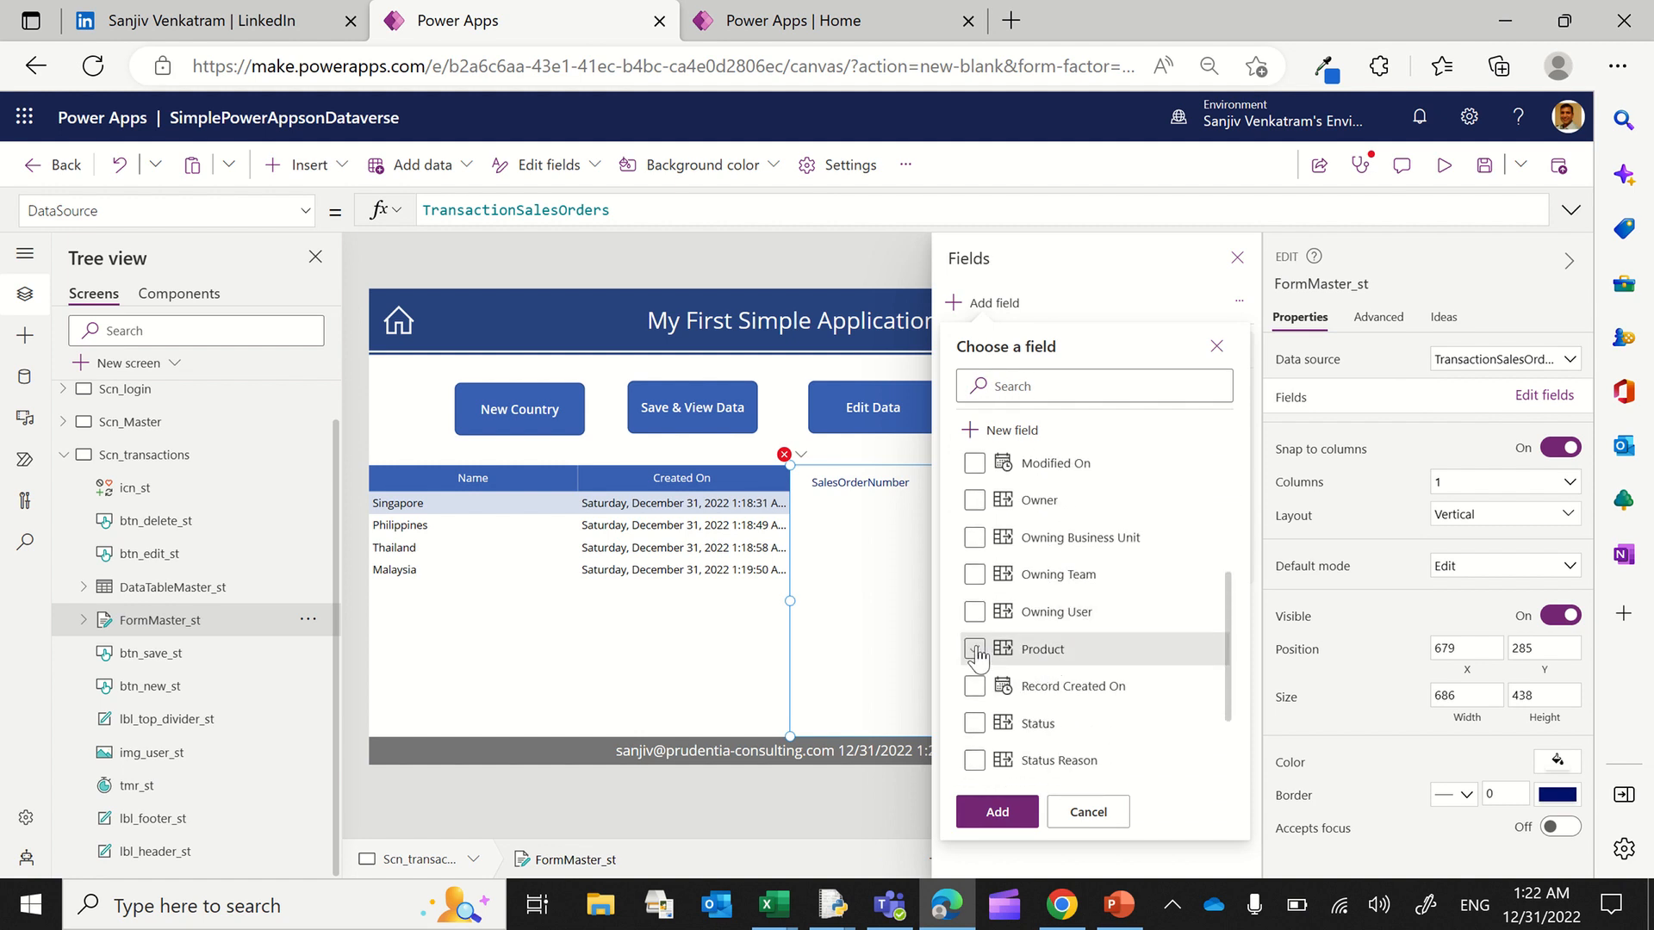
pyautogui.click(975, 650)
pyautogui.click(996, 811)
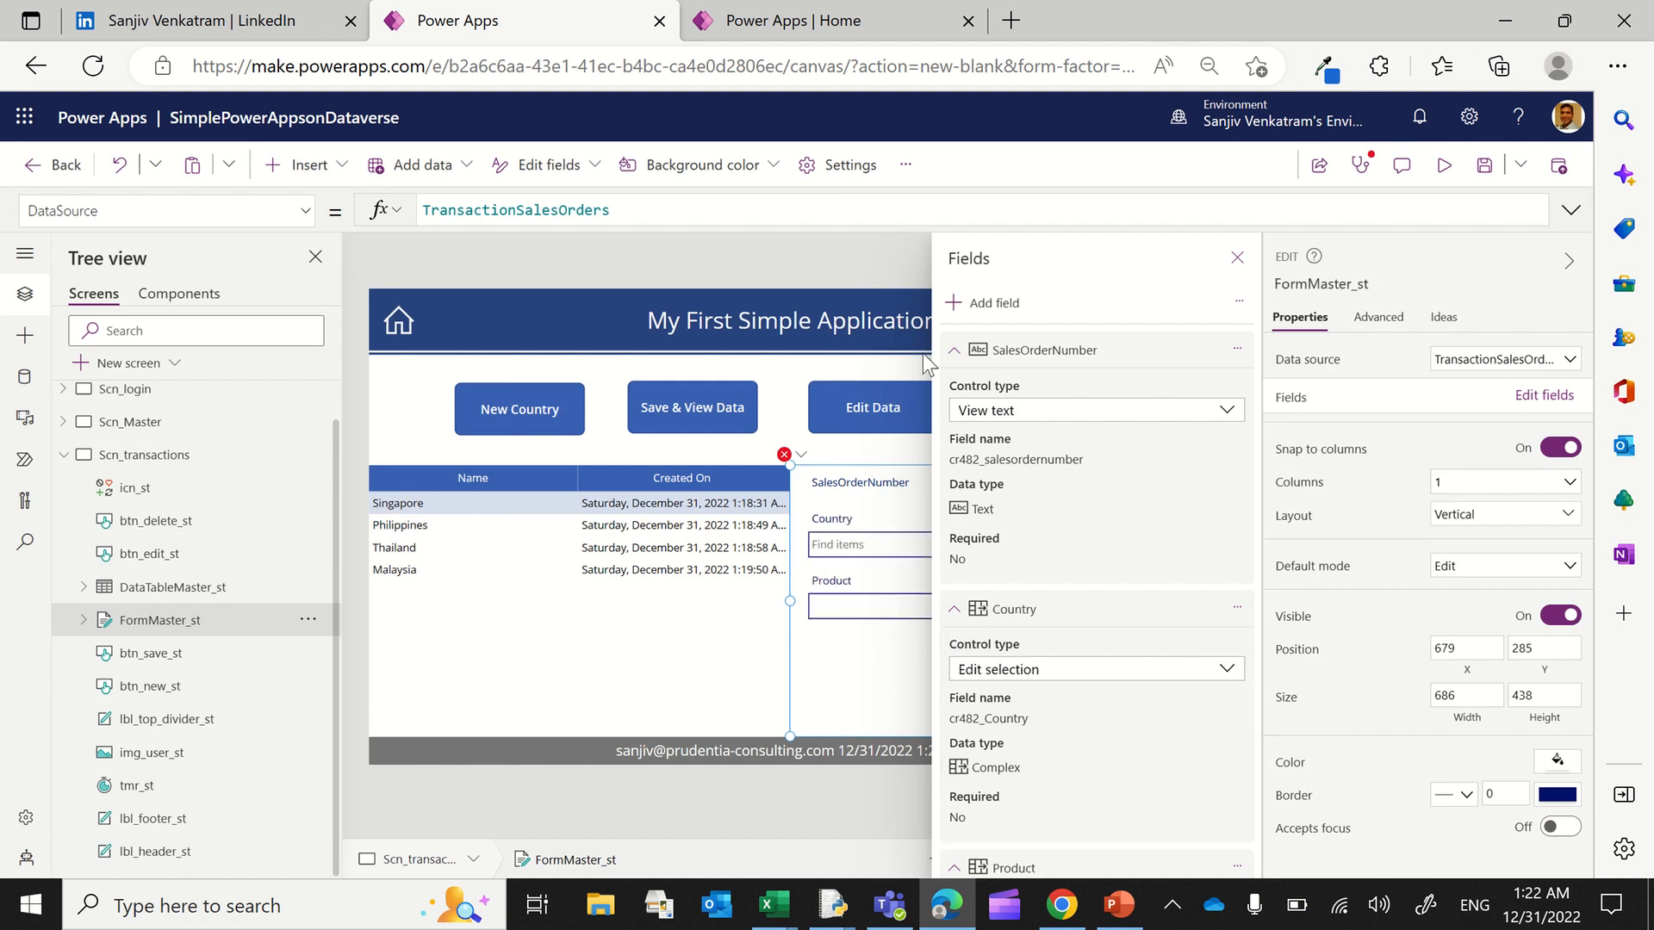
pyautogui.click(1238, 362)
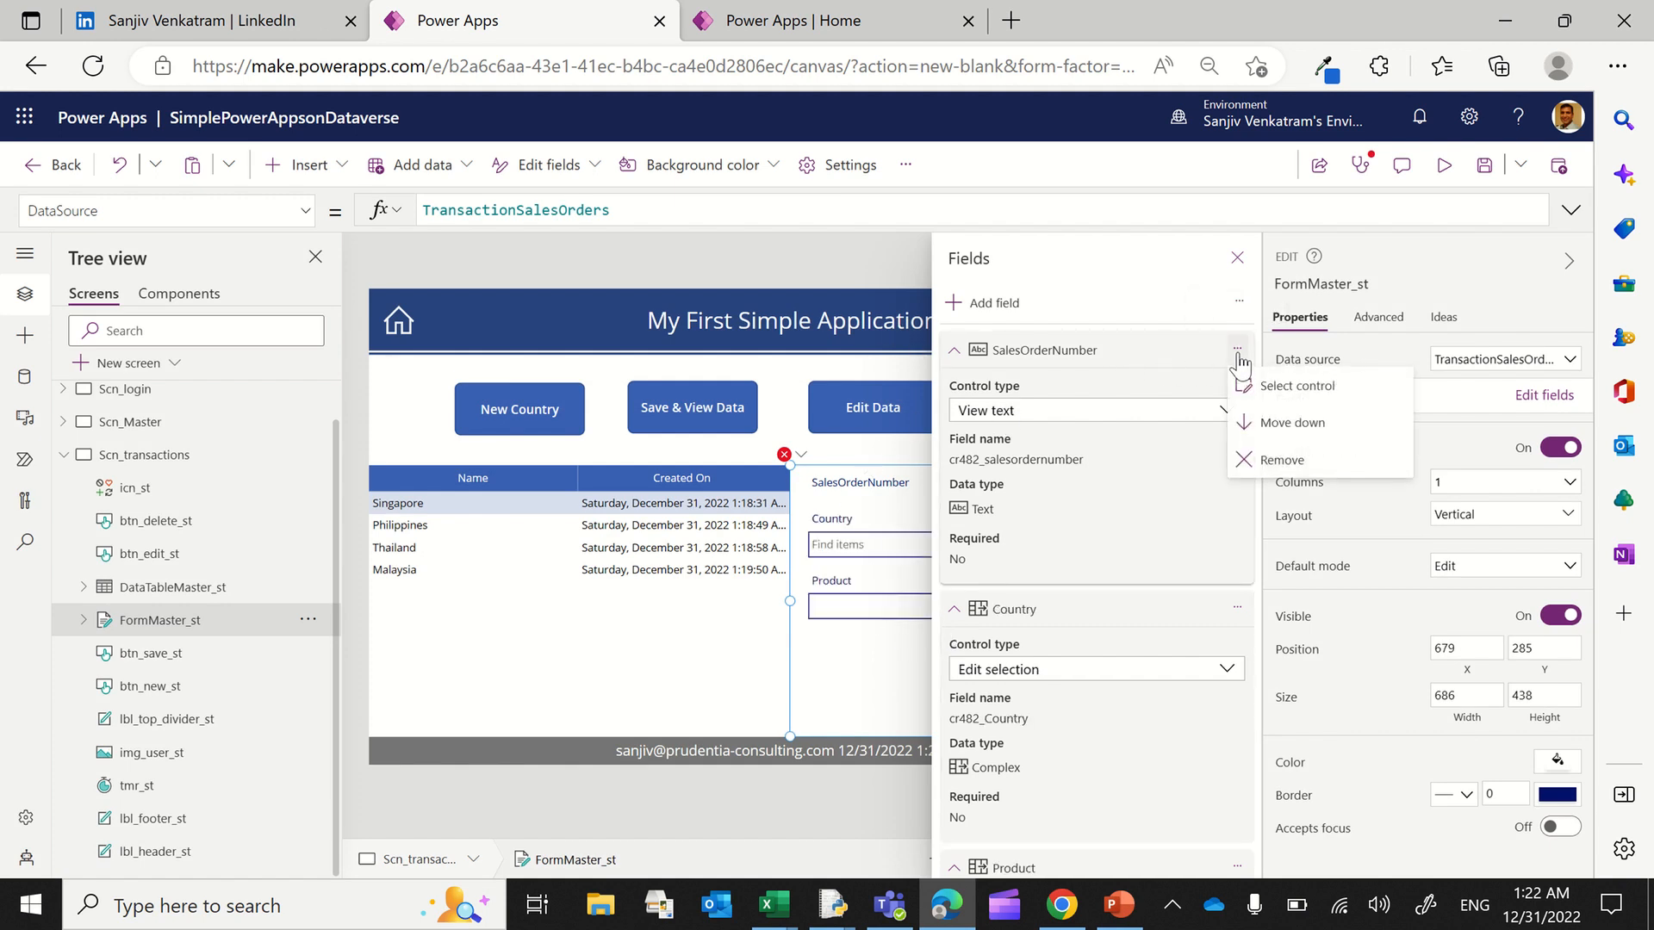
pyautogui.click(1274, 463)
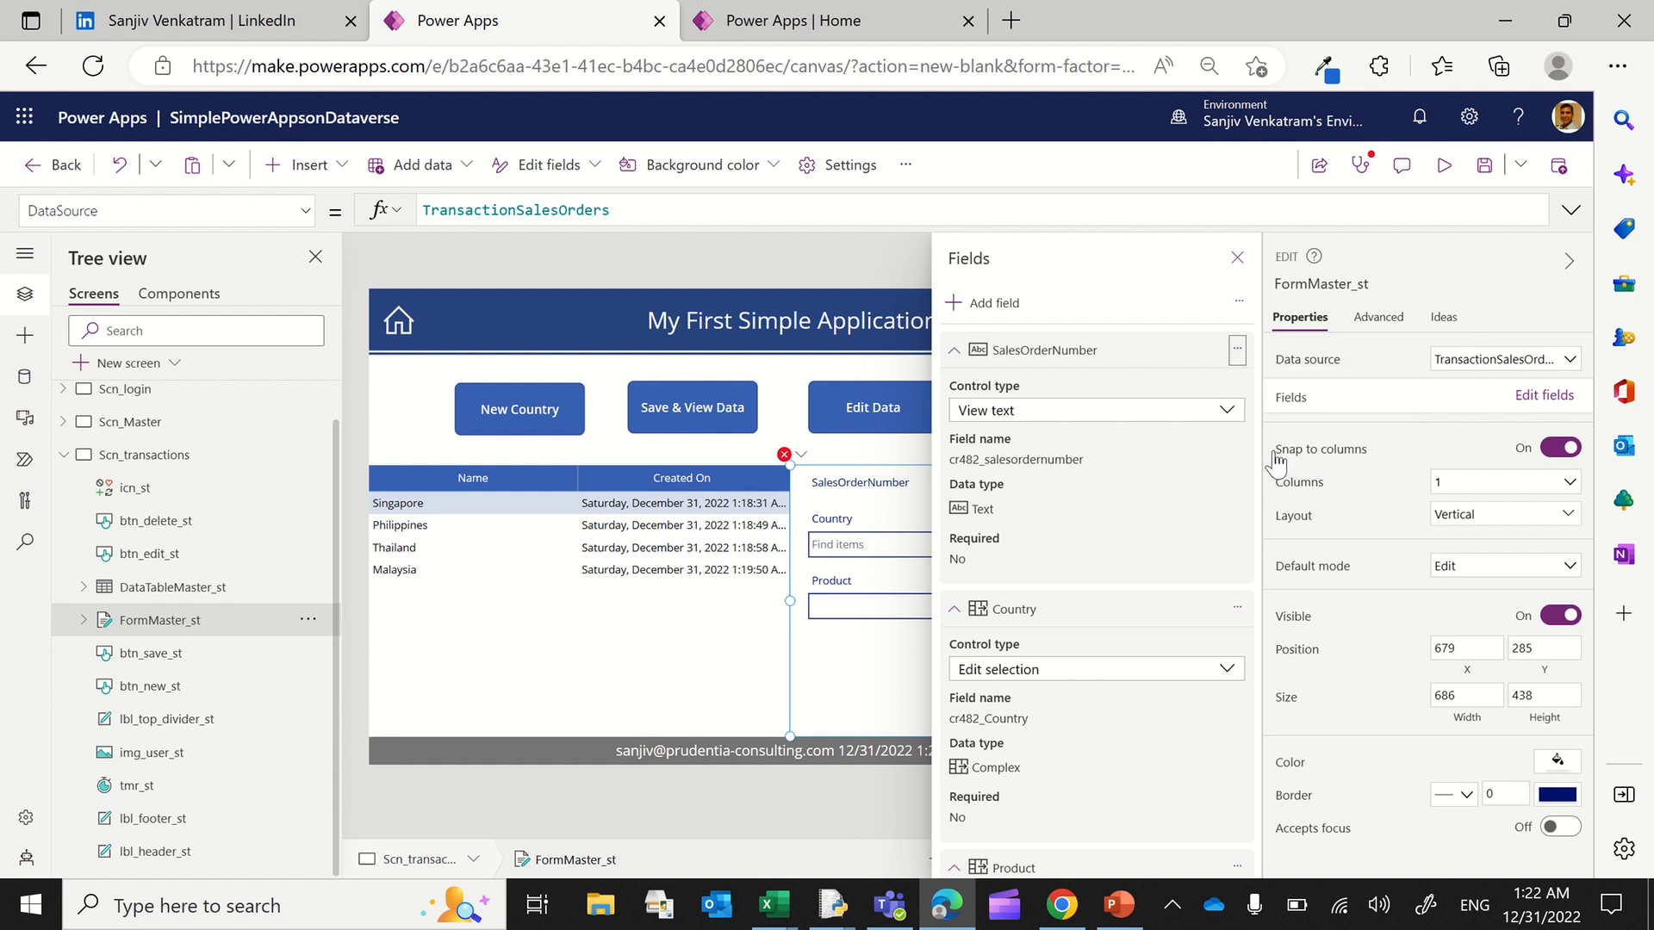
# Step: Open the faulty Item formula of FormMaster_st for editing and re-enter it as DataTableMaster_st.Selected
pyautogui.click(797, 459)
pyautogui.click(848, 479)
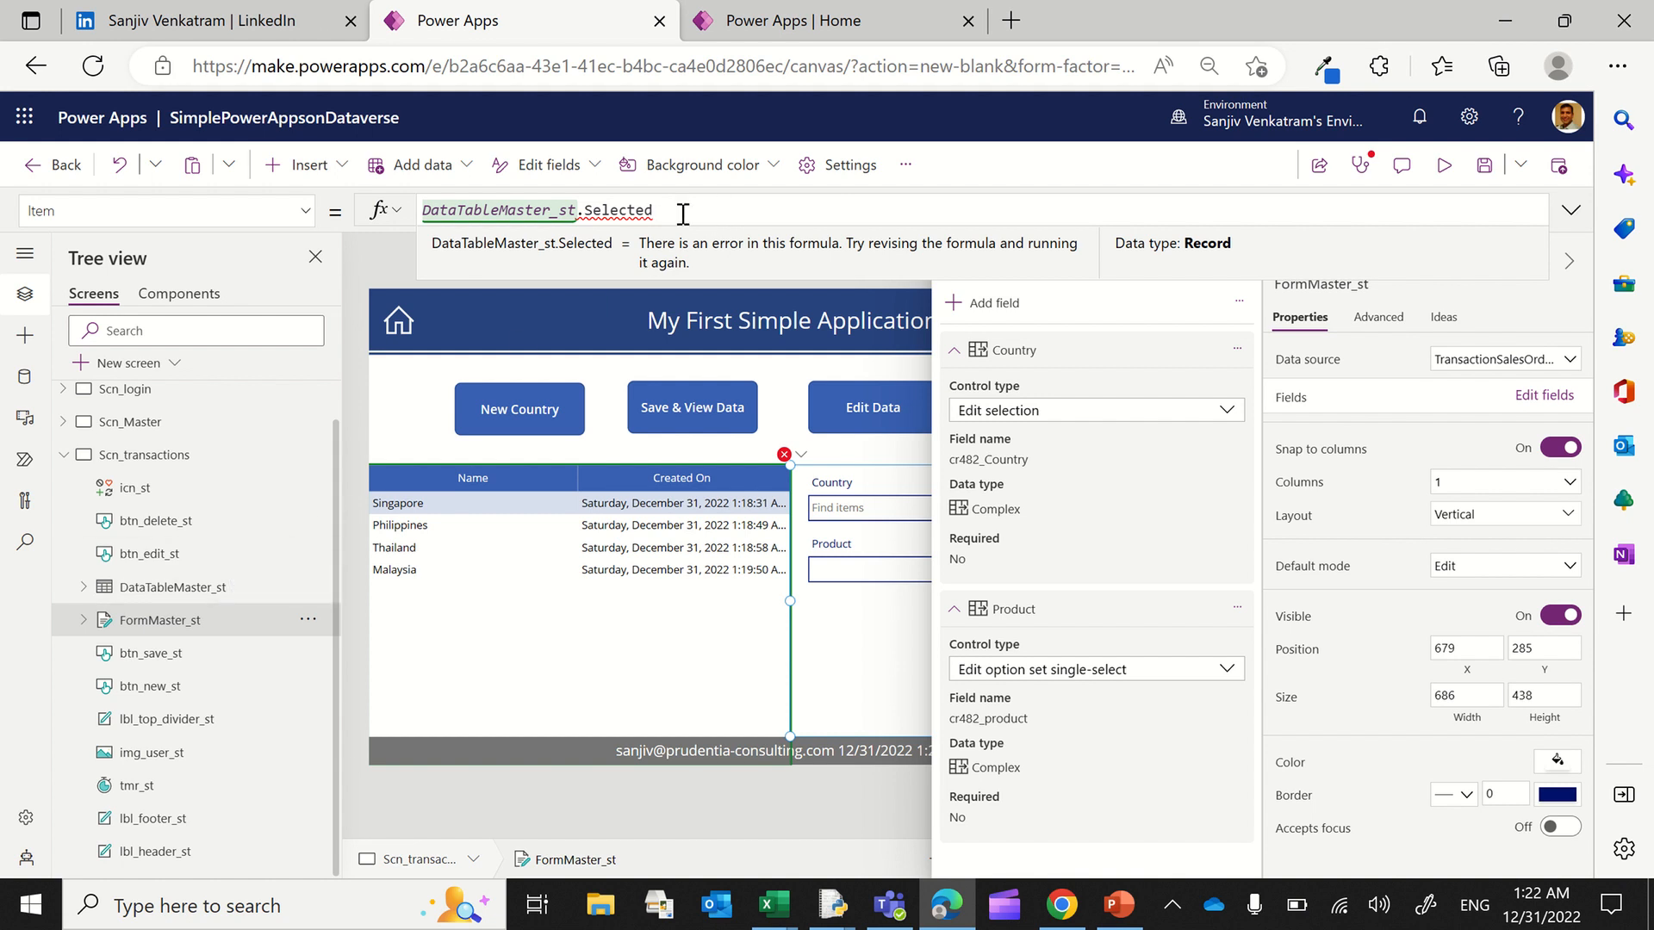
pyautogui.write('d')
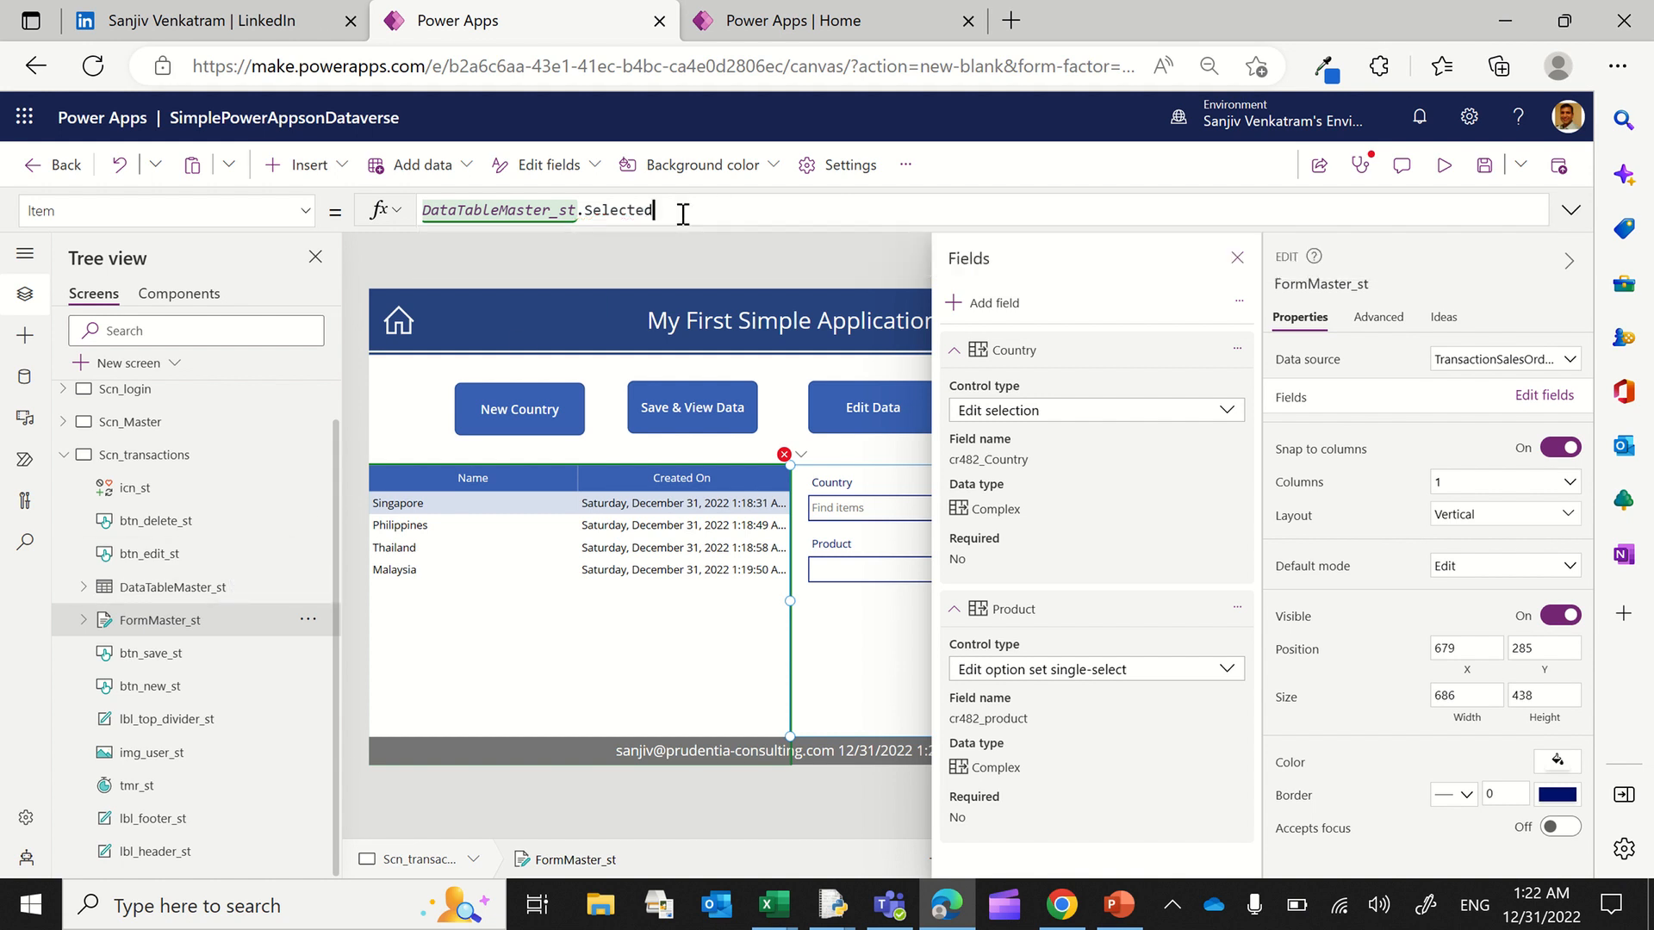
pyautogui.click(360, 472)
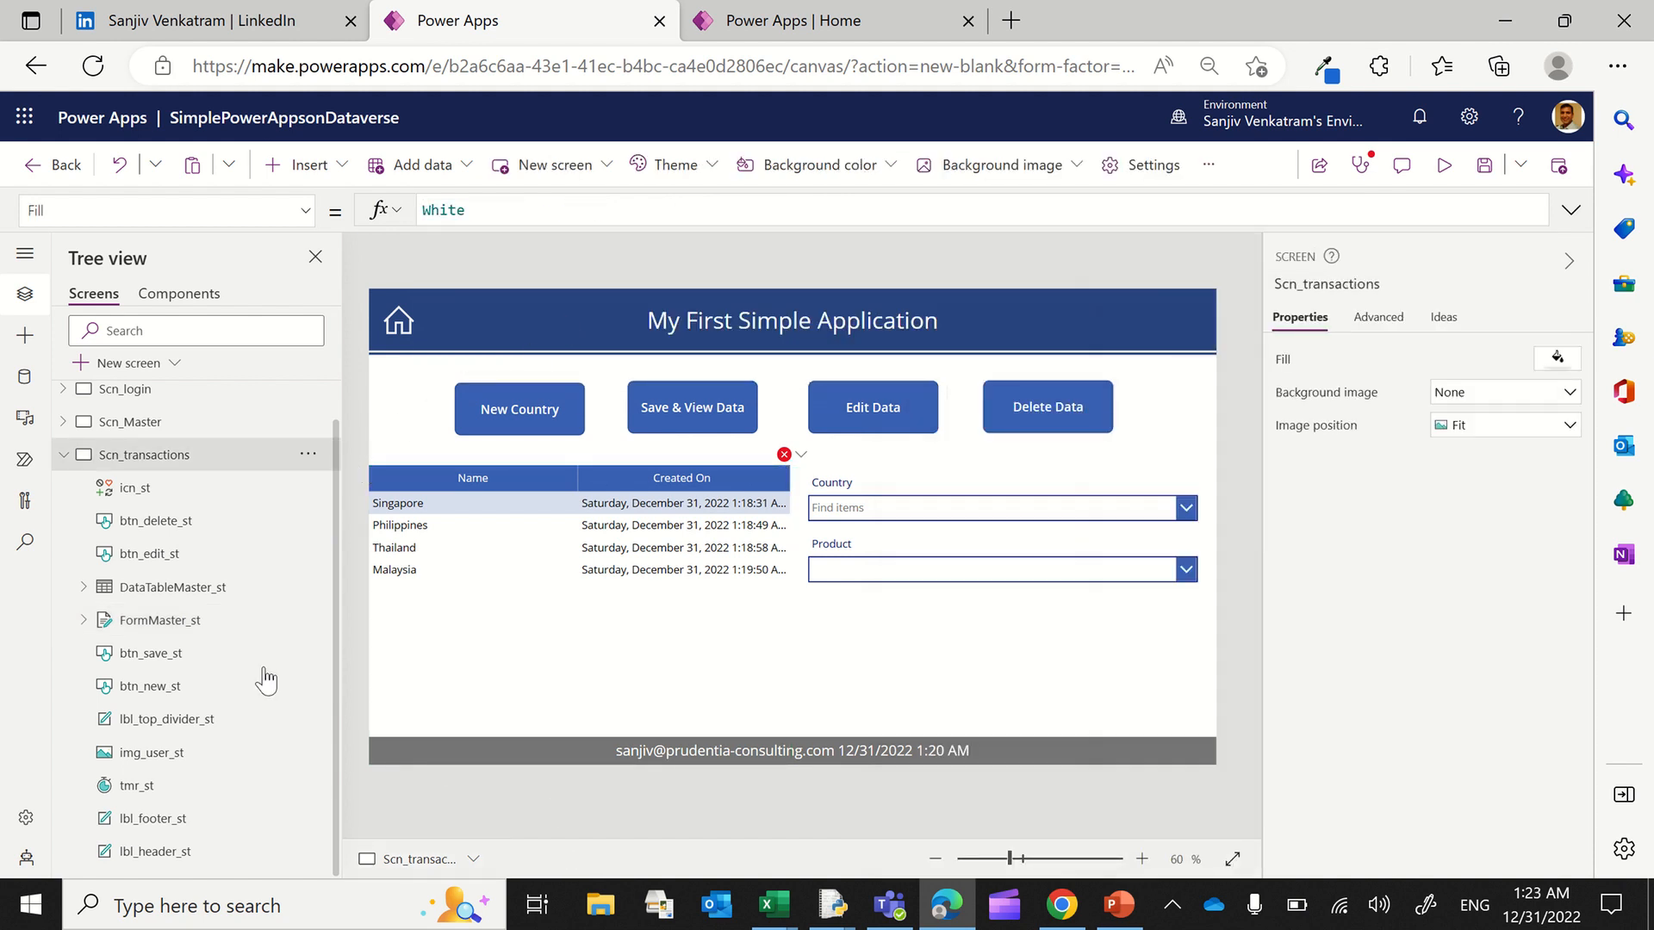
# Step: Set the data source of DataTableMaster_st to TransactionSalesOrders and replace its columns
pyautogui.click(154, 589)
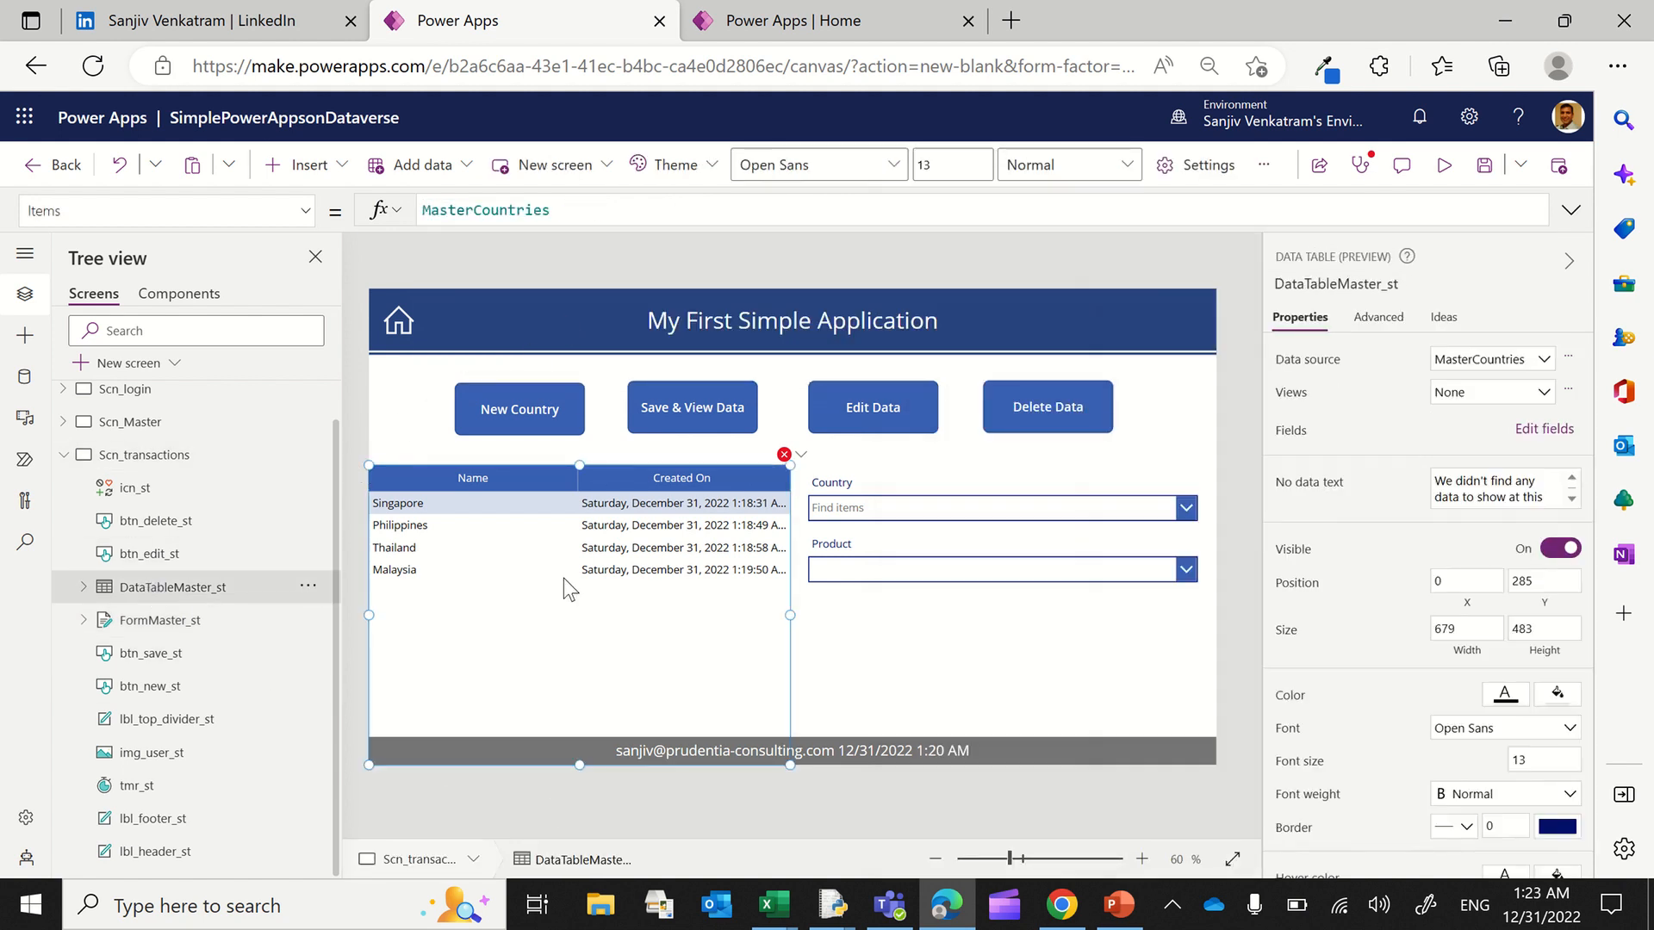
pyautogui.click(1518, 368)
pyautogui.click(1396, 576)
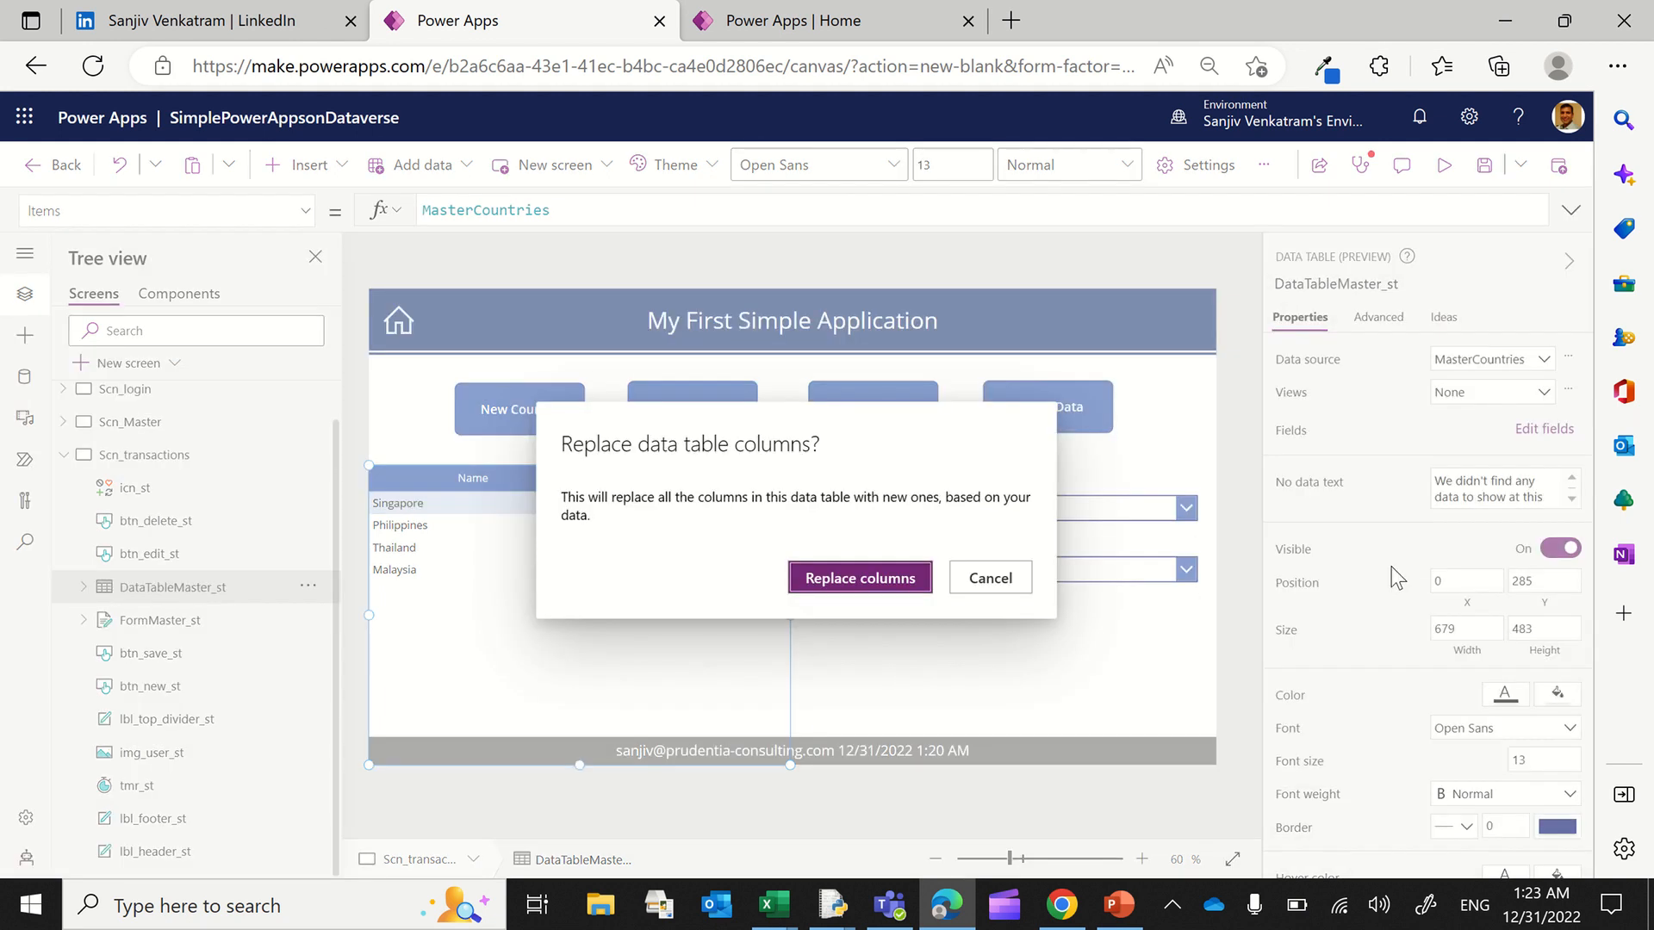
pyautogui.click(904, 579)
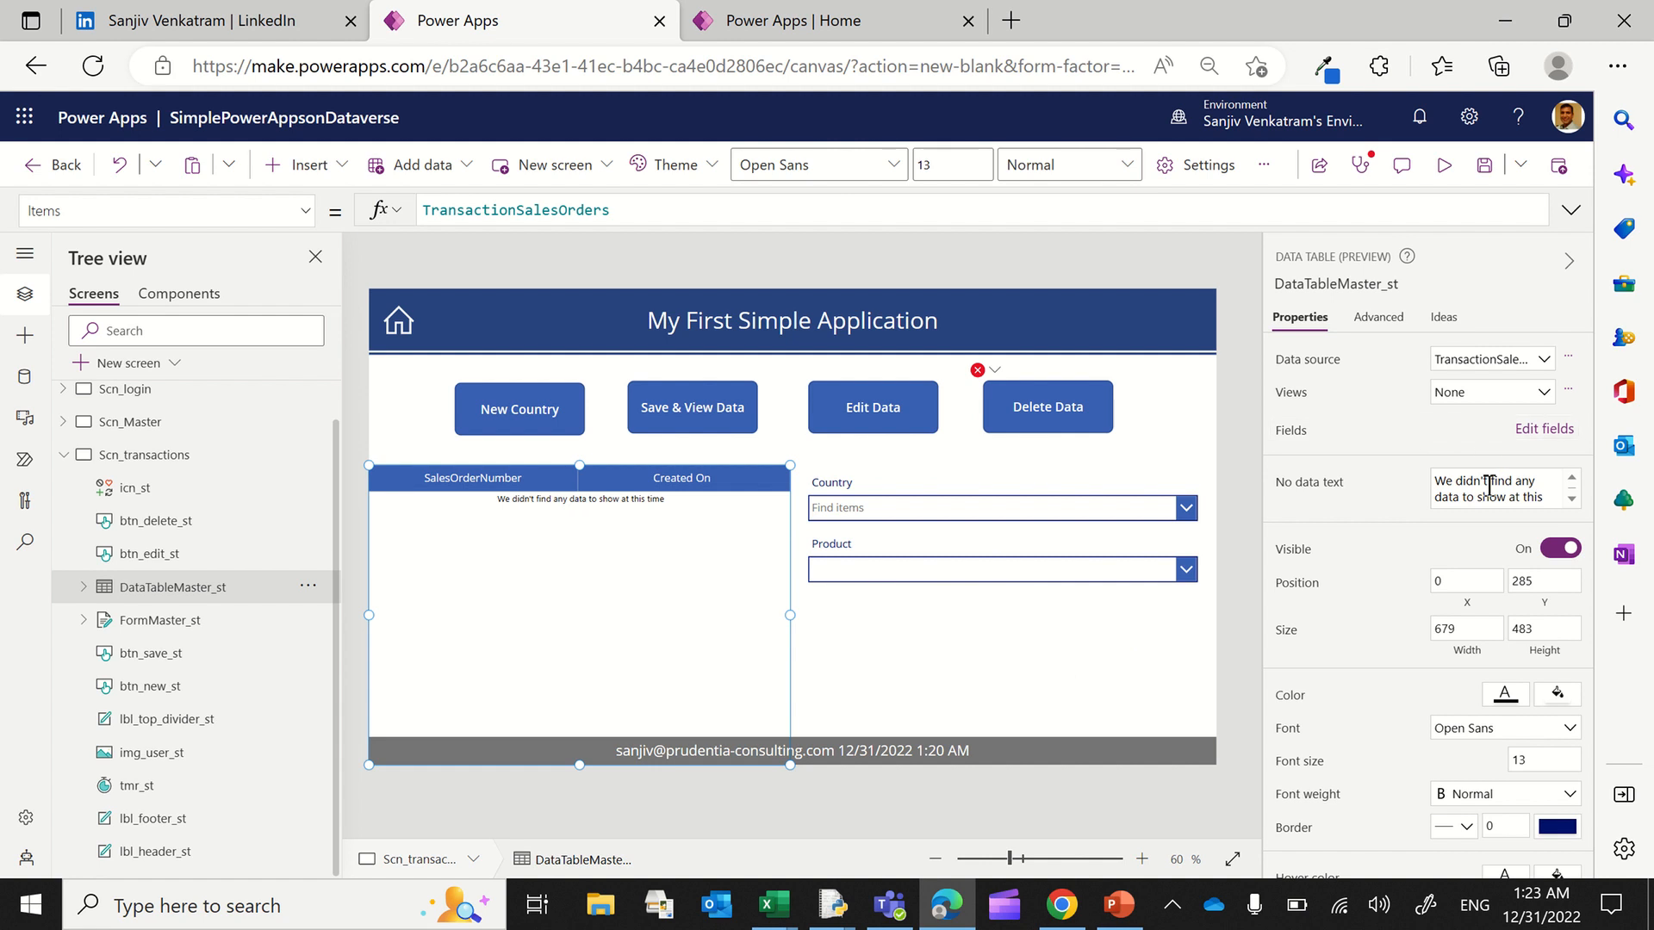
# Step: Add the Country and Product fields as columns to DataTableMaster_st
pyautogui.click(1543, 430)
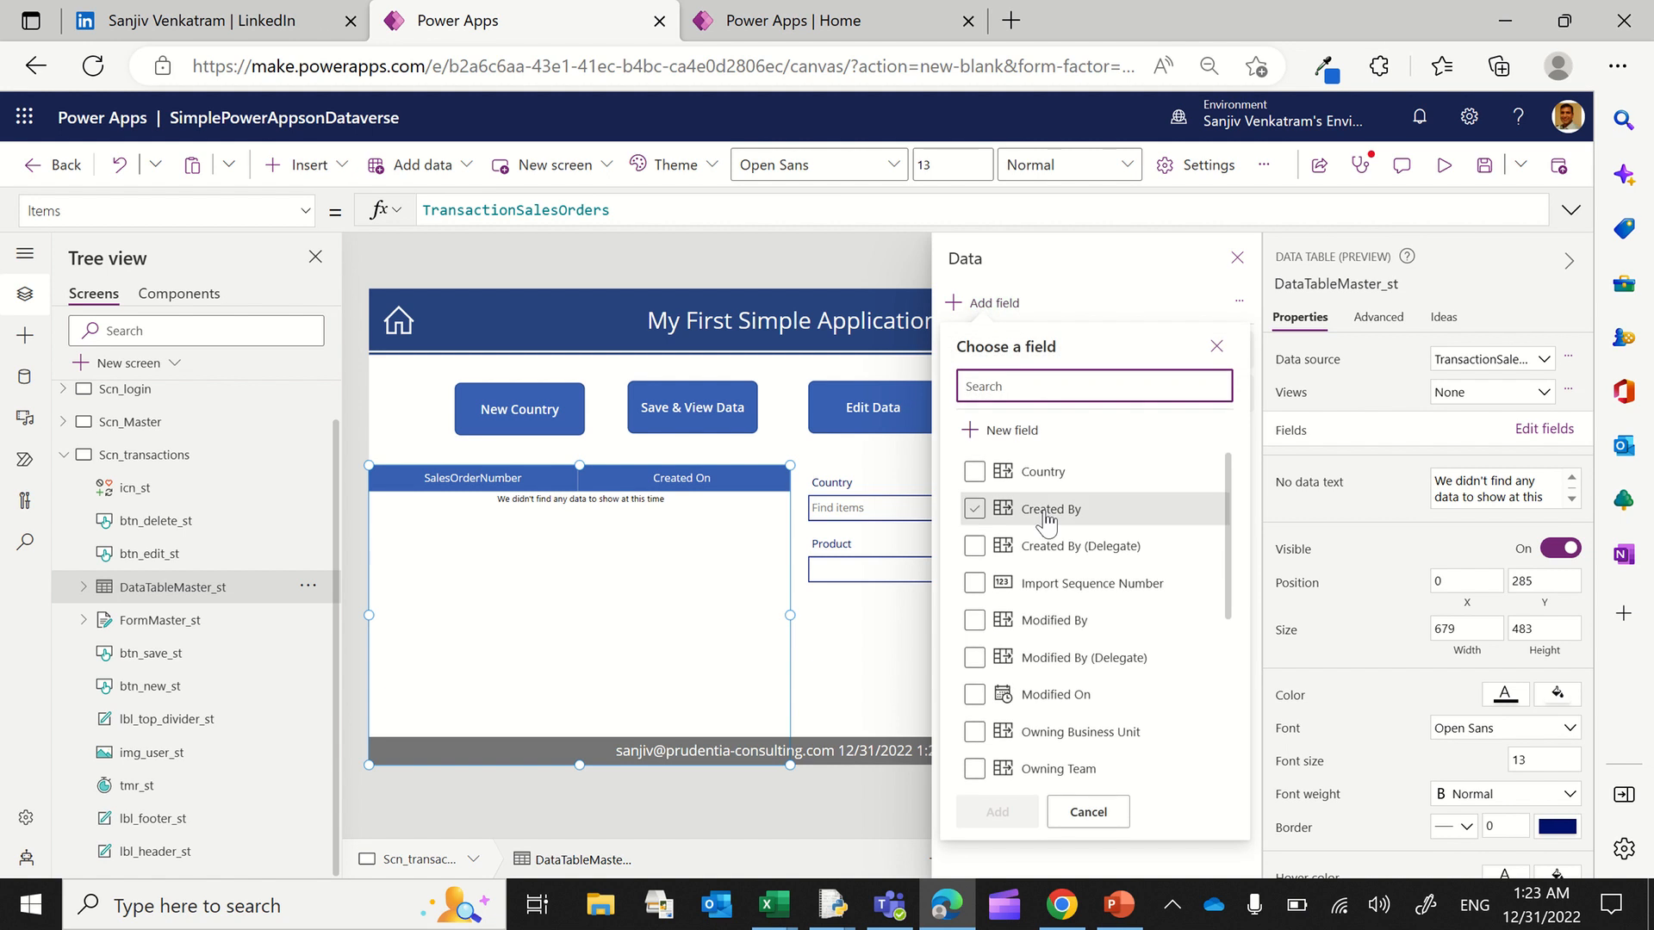
pyautogui.click(974, 471)
pyautogui.scroll(-4, 1080, 773)
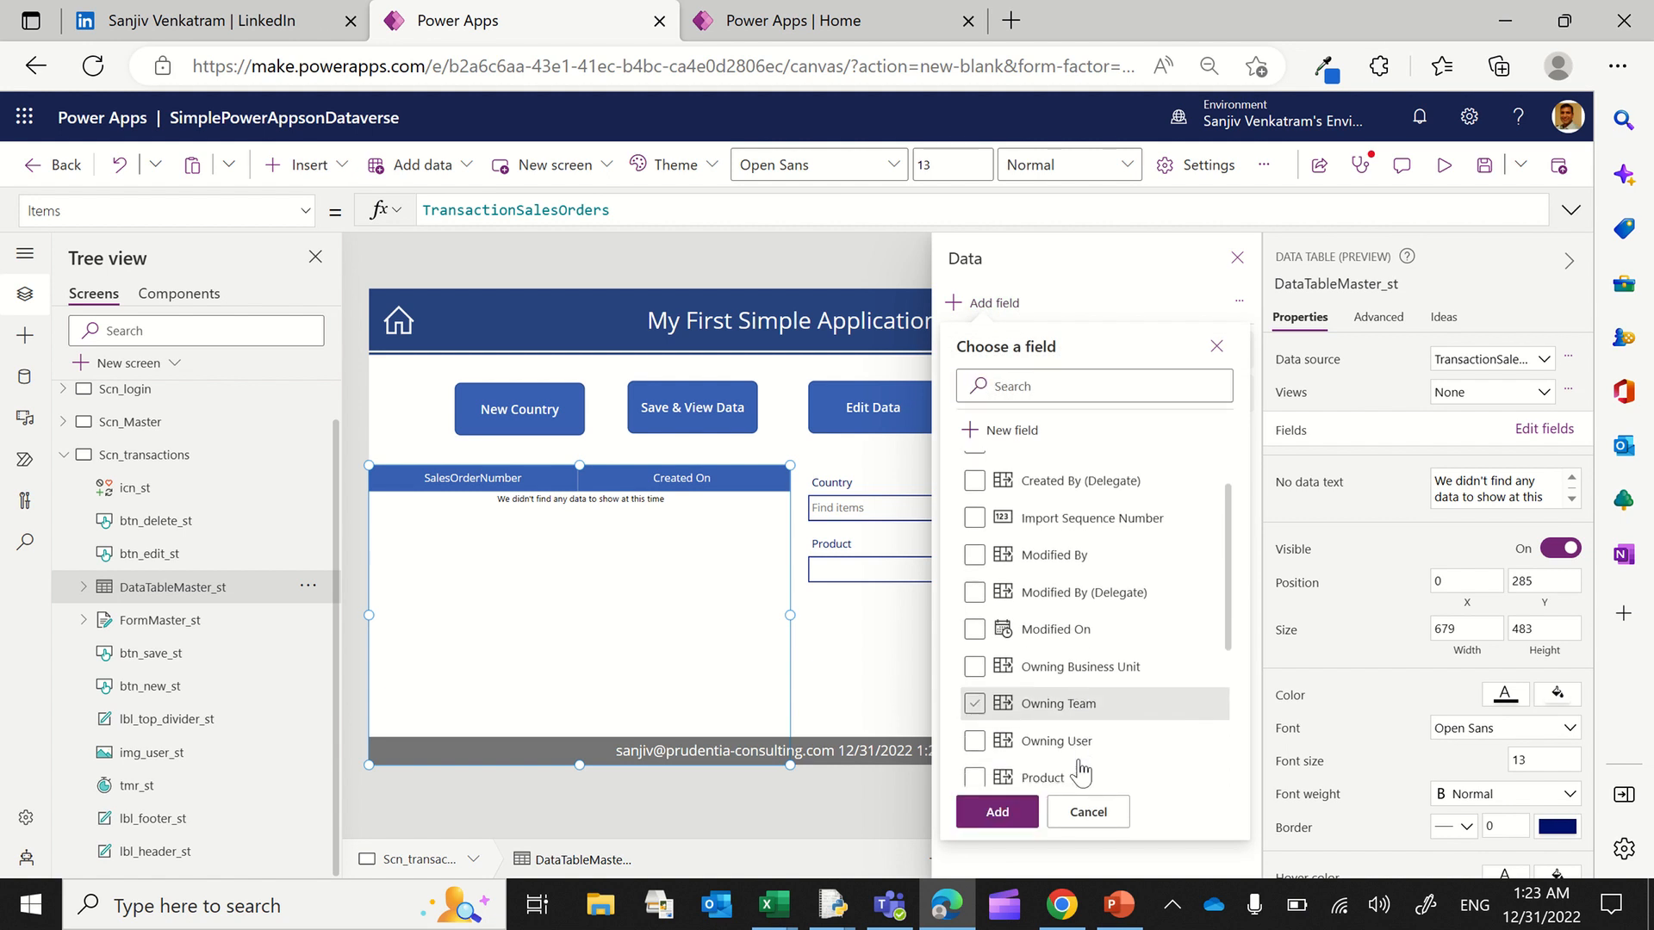
pyautogui.click(974, 669)
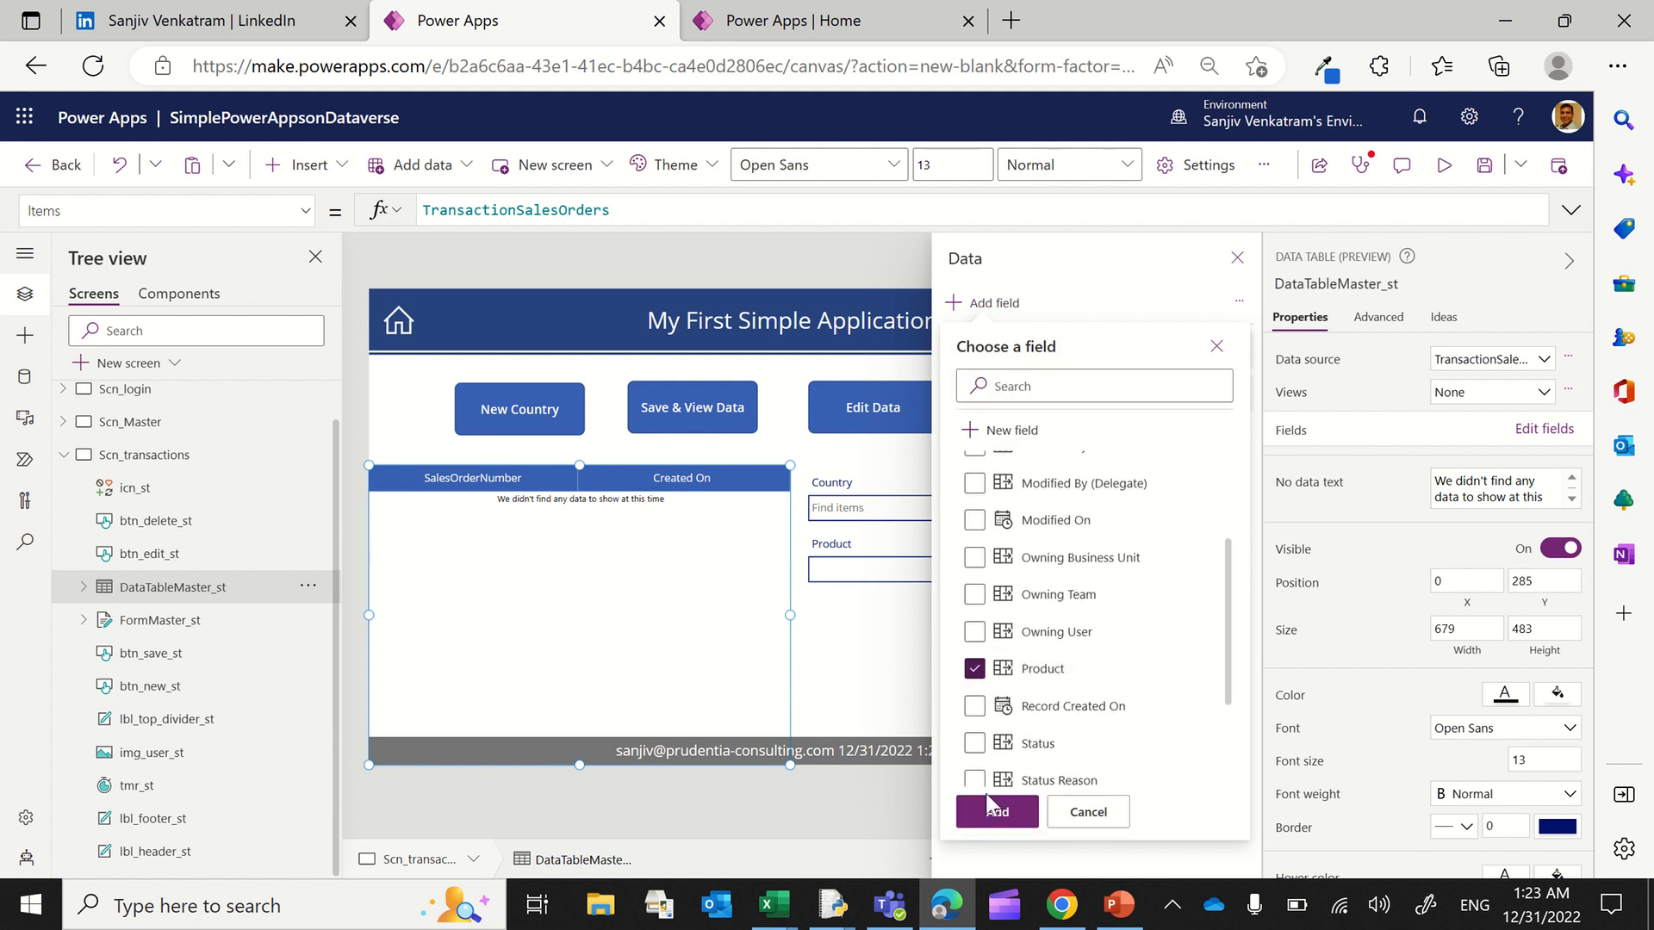
pyautogui.click(996, 812)
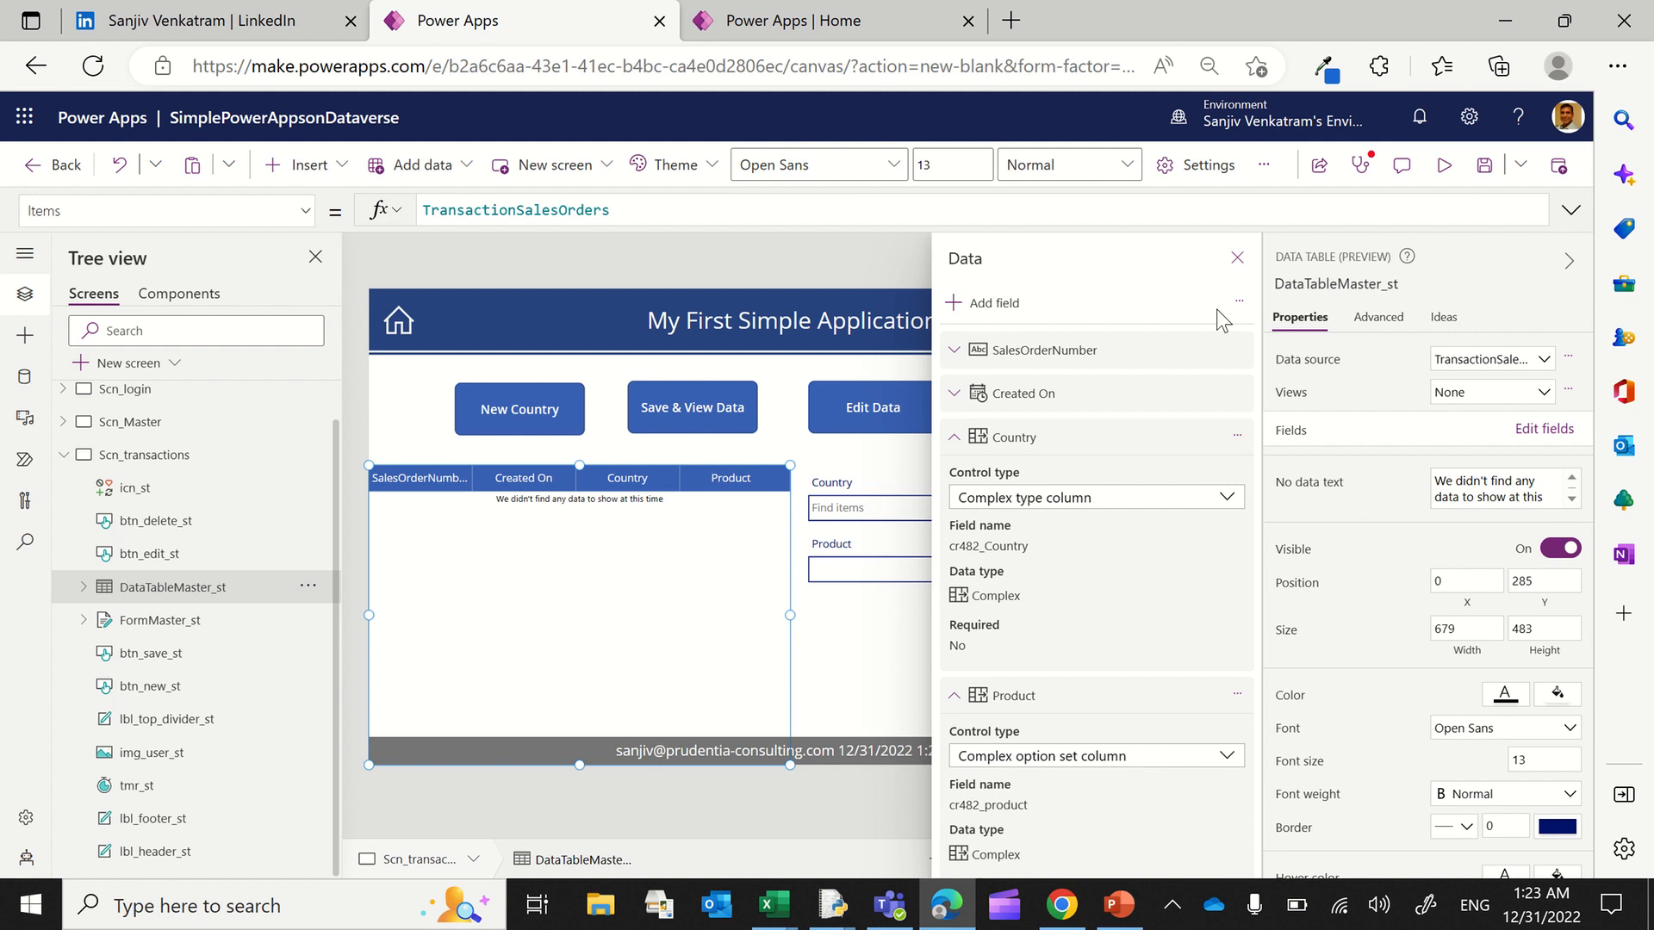
pyautogui.click(1237, 258)
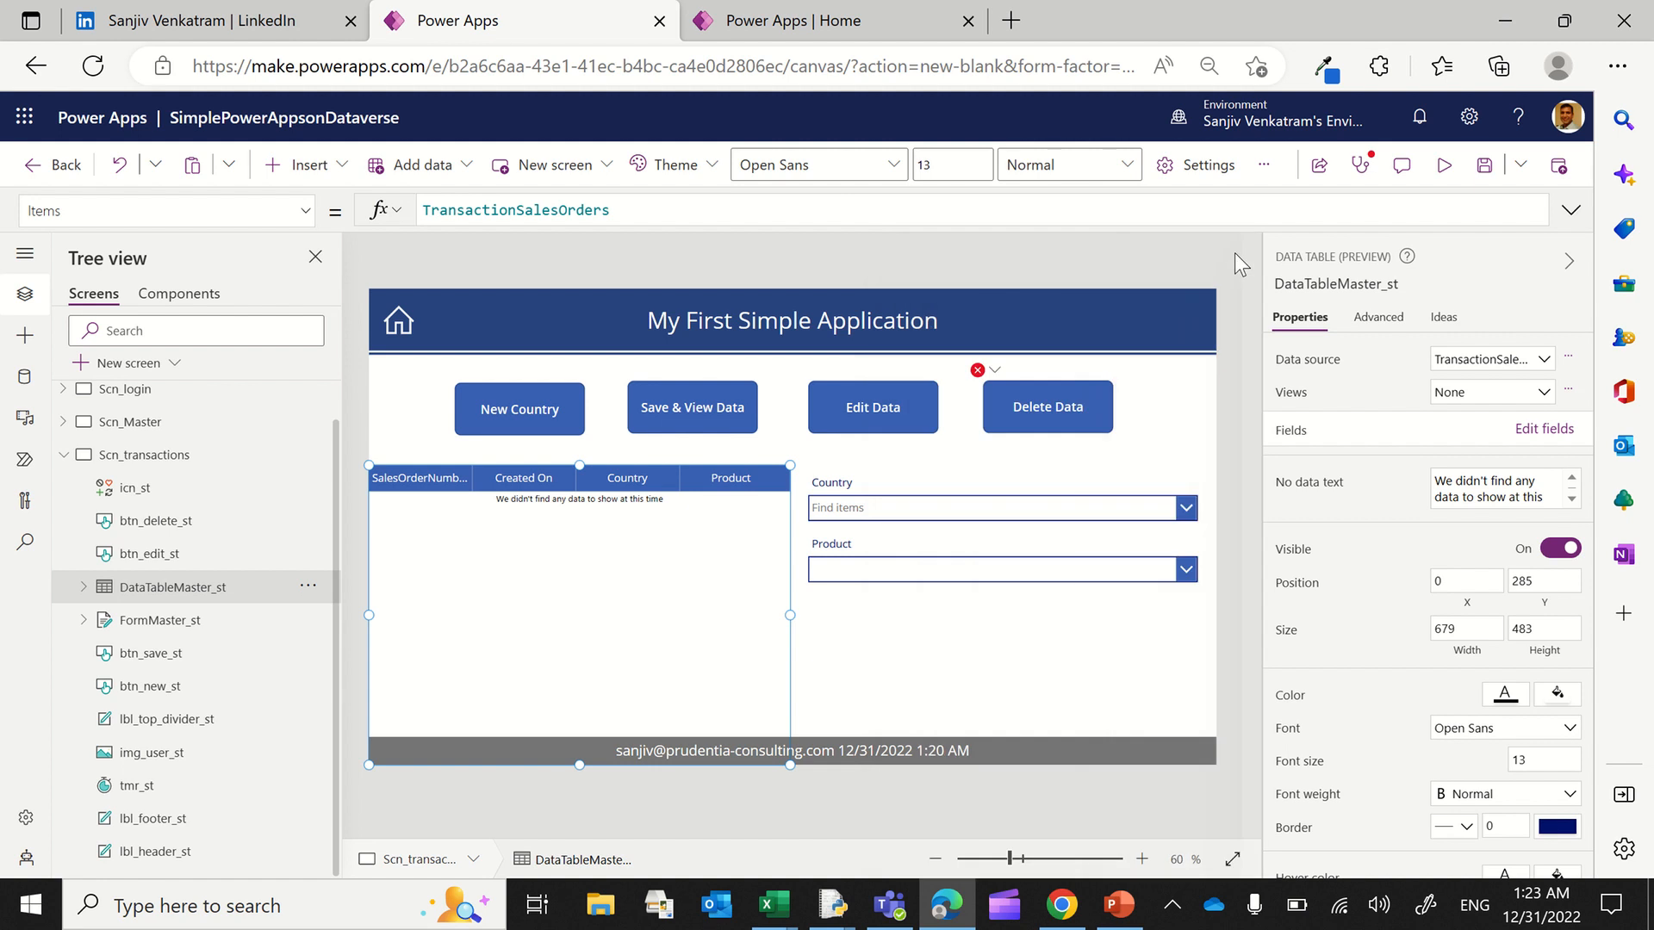
# Step: Replace MasterCountries with TransactionSalesOrders in the Remove formula of the Delete Data button
pyautogui.click(996, 393)
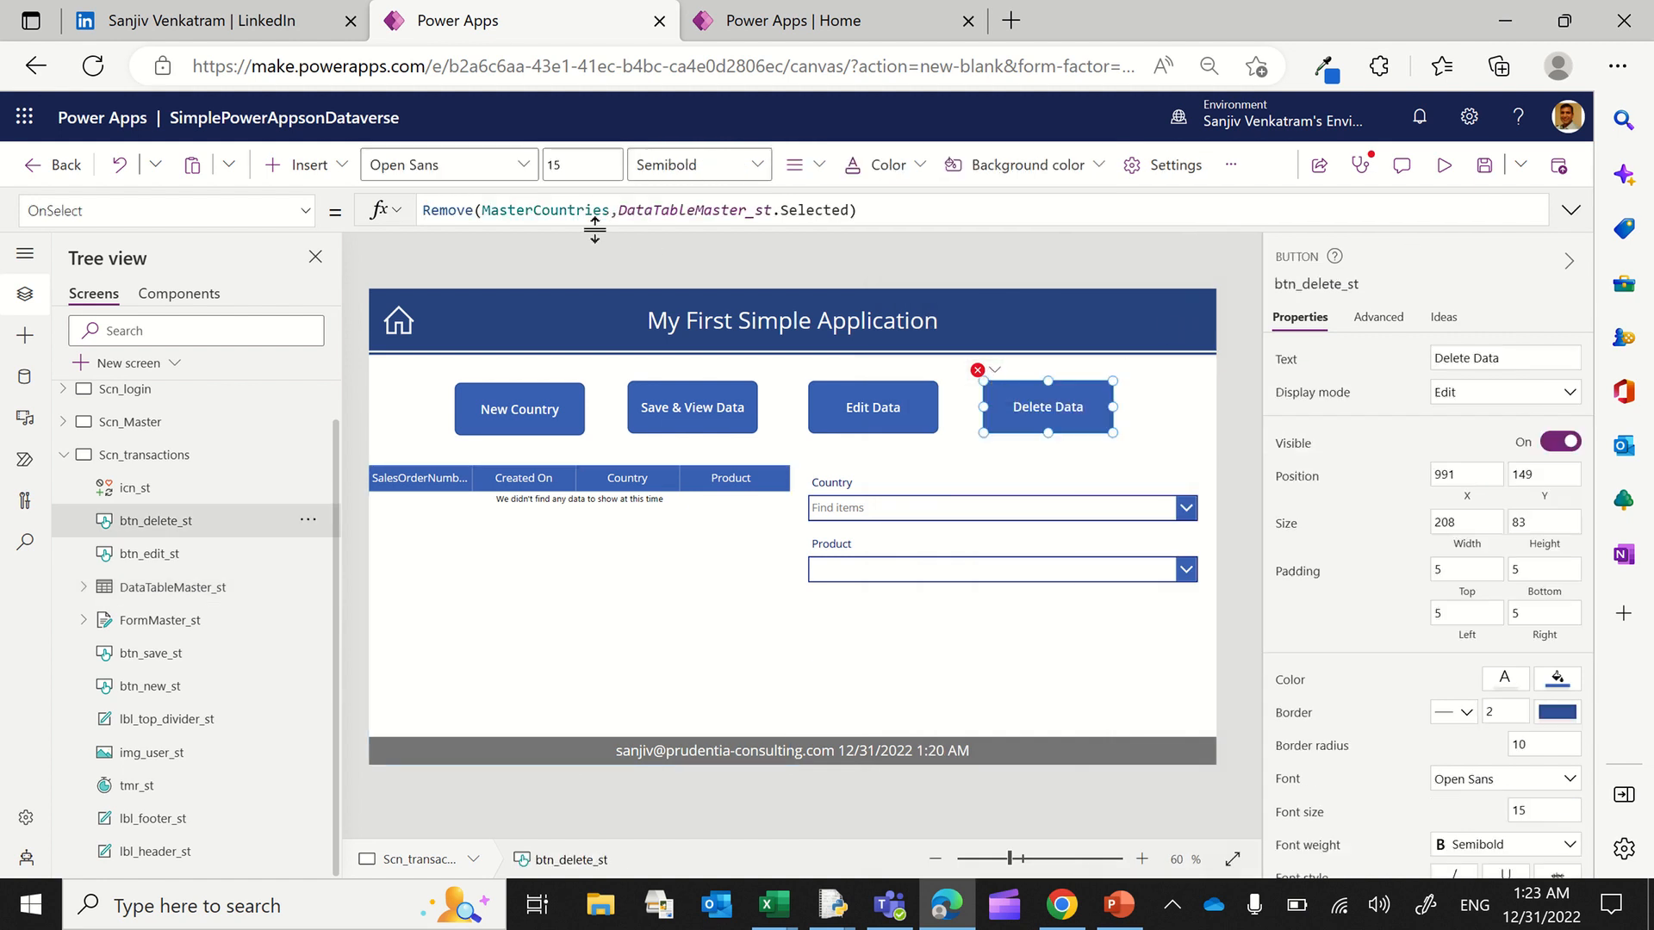
pyautogui.moveTo(611, 212); pyautogui.dragTo(483, 212)
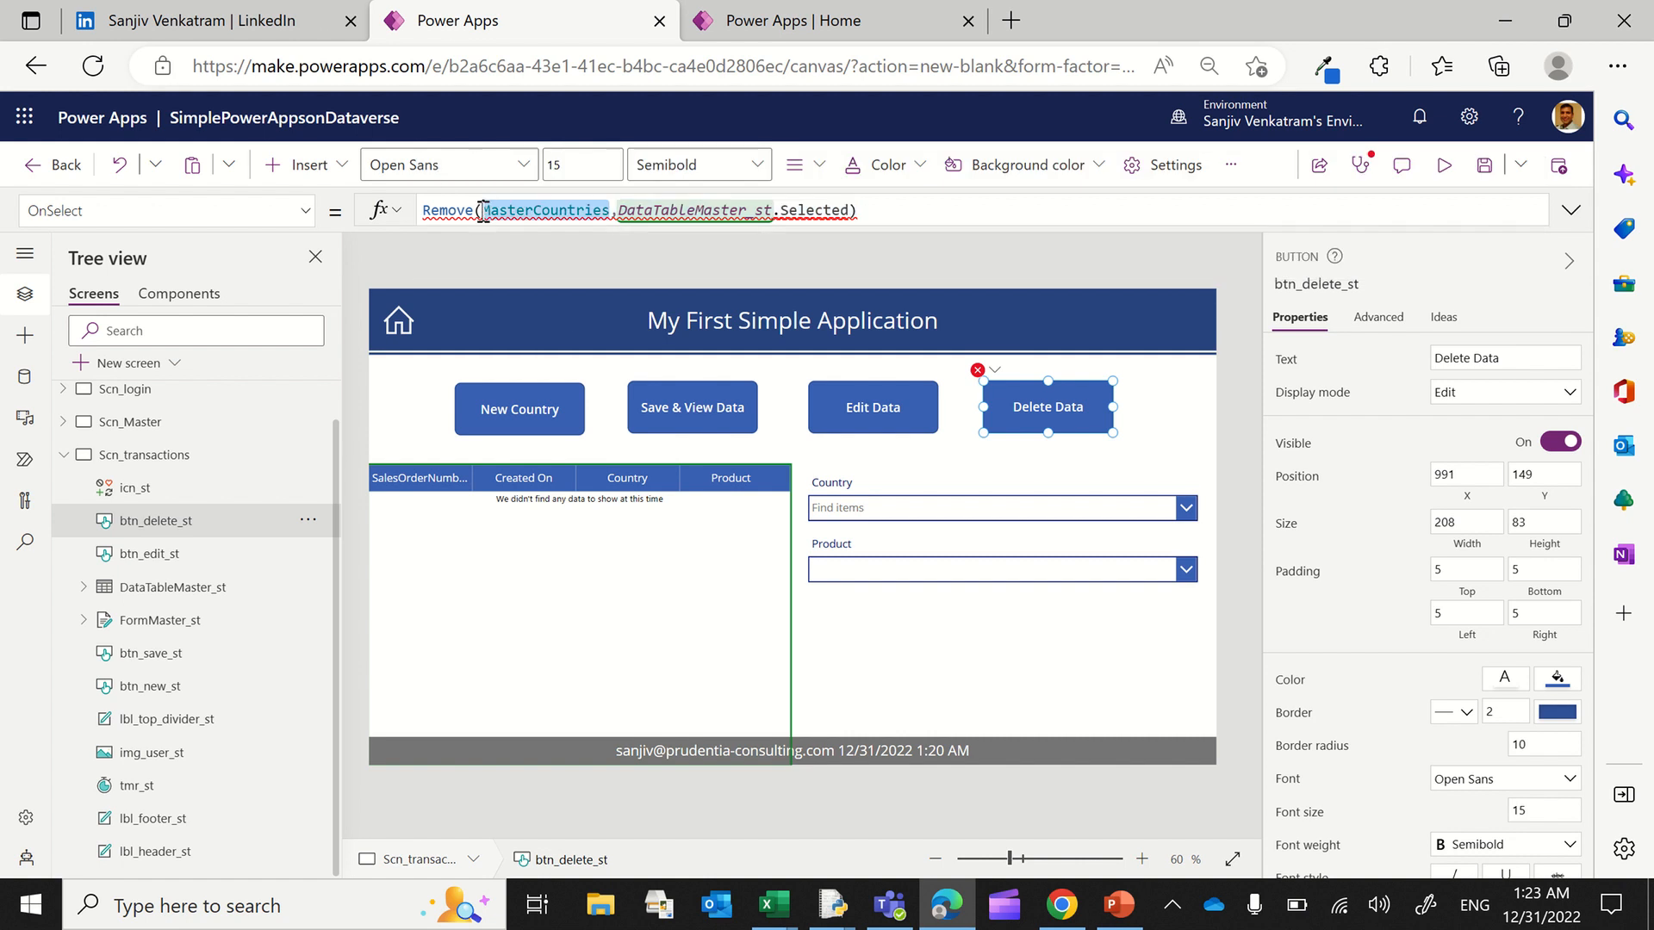
pyautogui.press('BackSpace')
pyautogui.write('Trans')
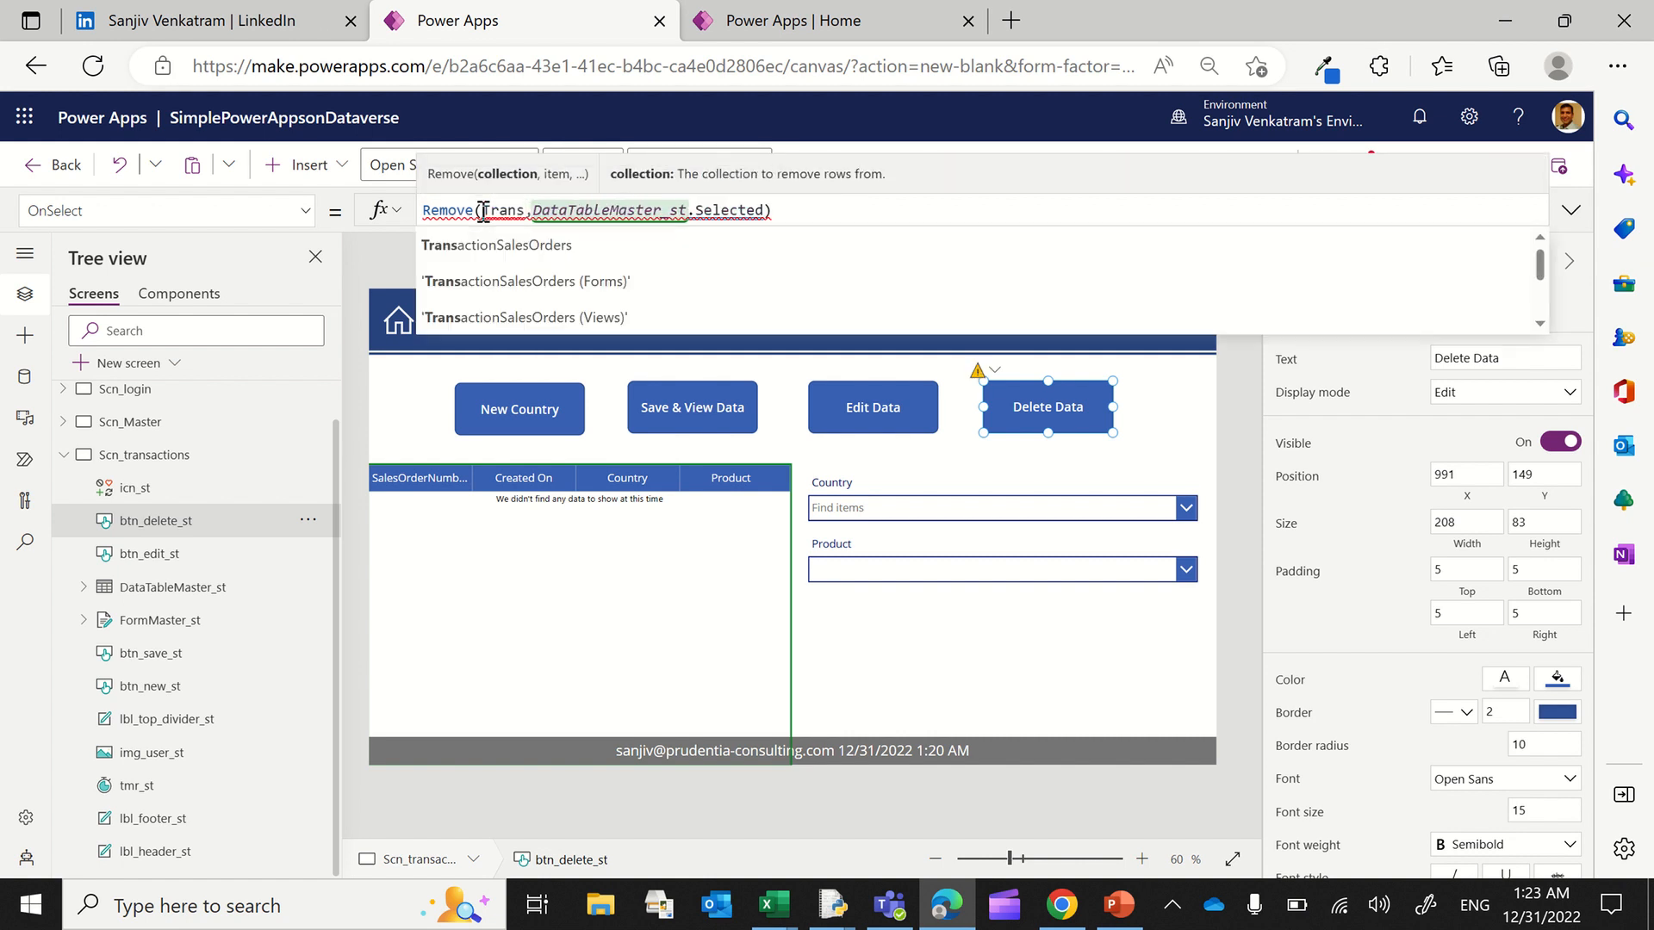
pyautogui.press('Tab')
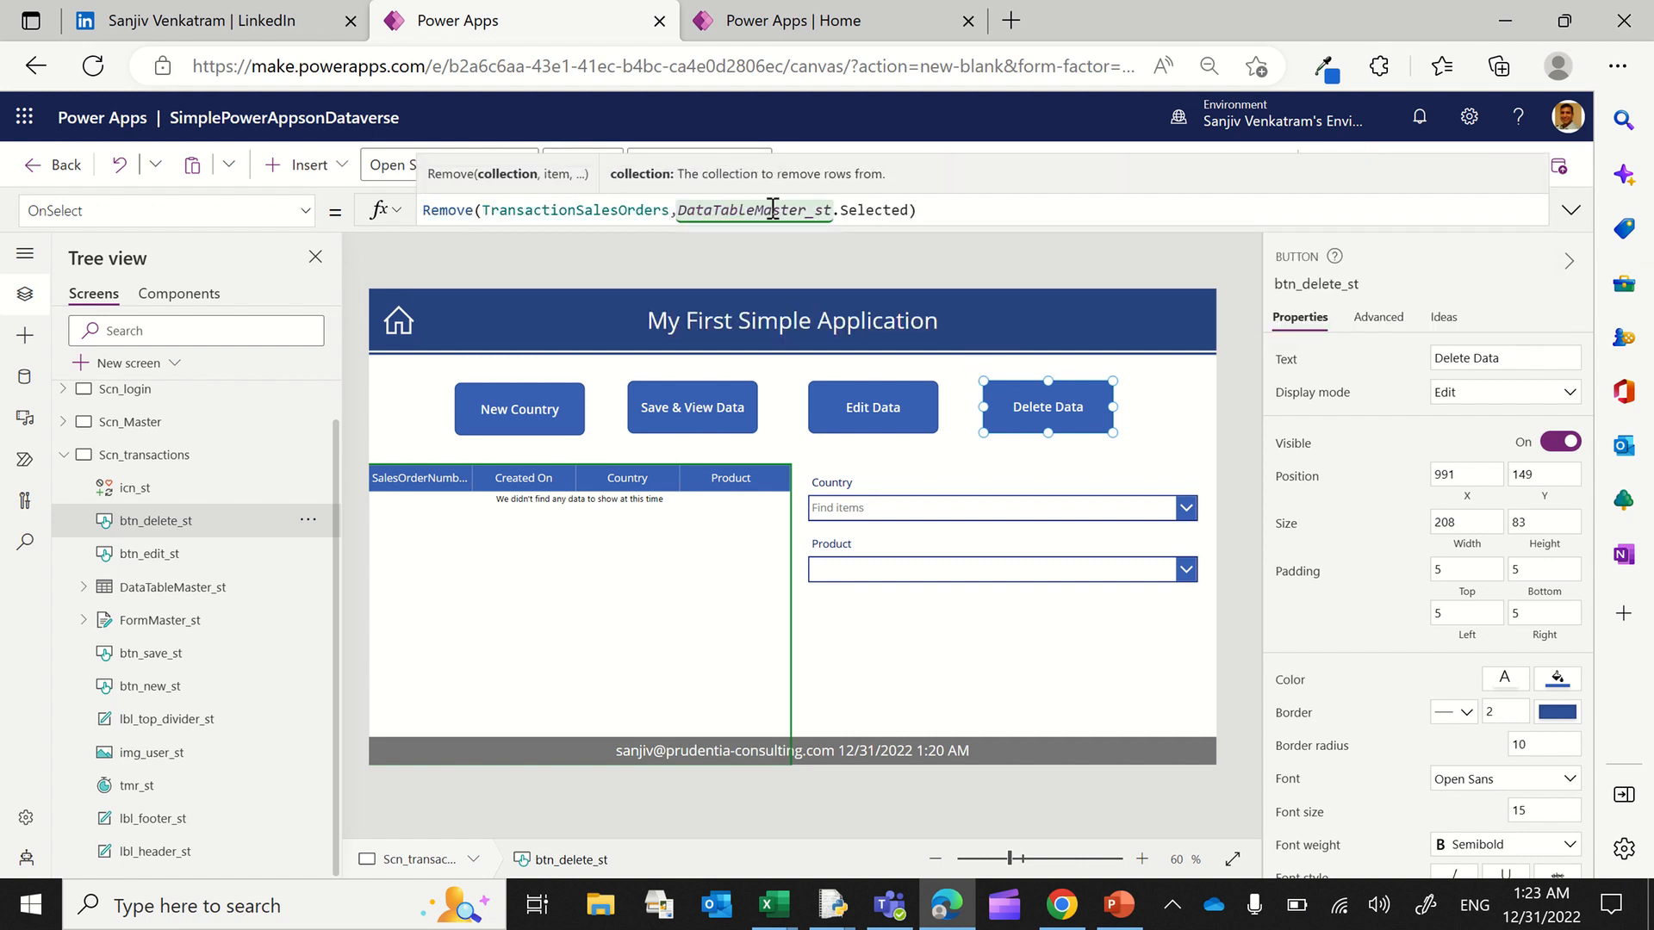
# Step: Check the OnSelect formulas of the New Country, Save & View Data and Edit Data buttons
pyautogui.click(488, 407)
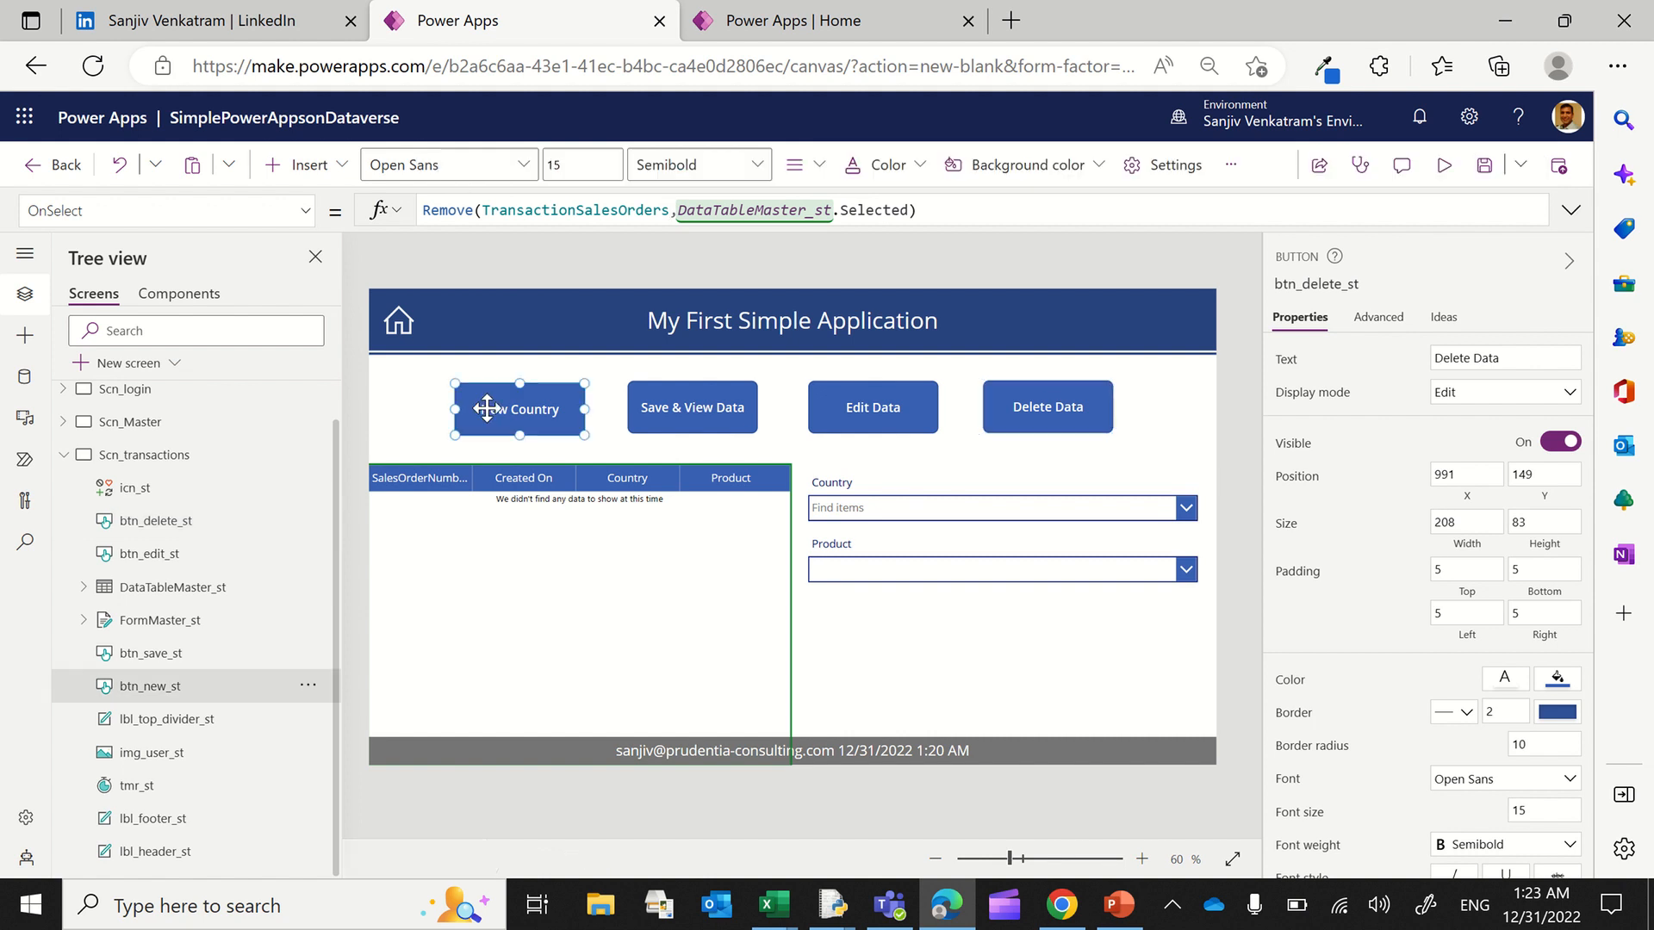
pyautogui.click(671, 409)
pyautogui.click(807, 404)
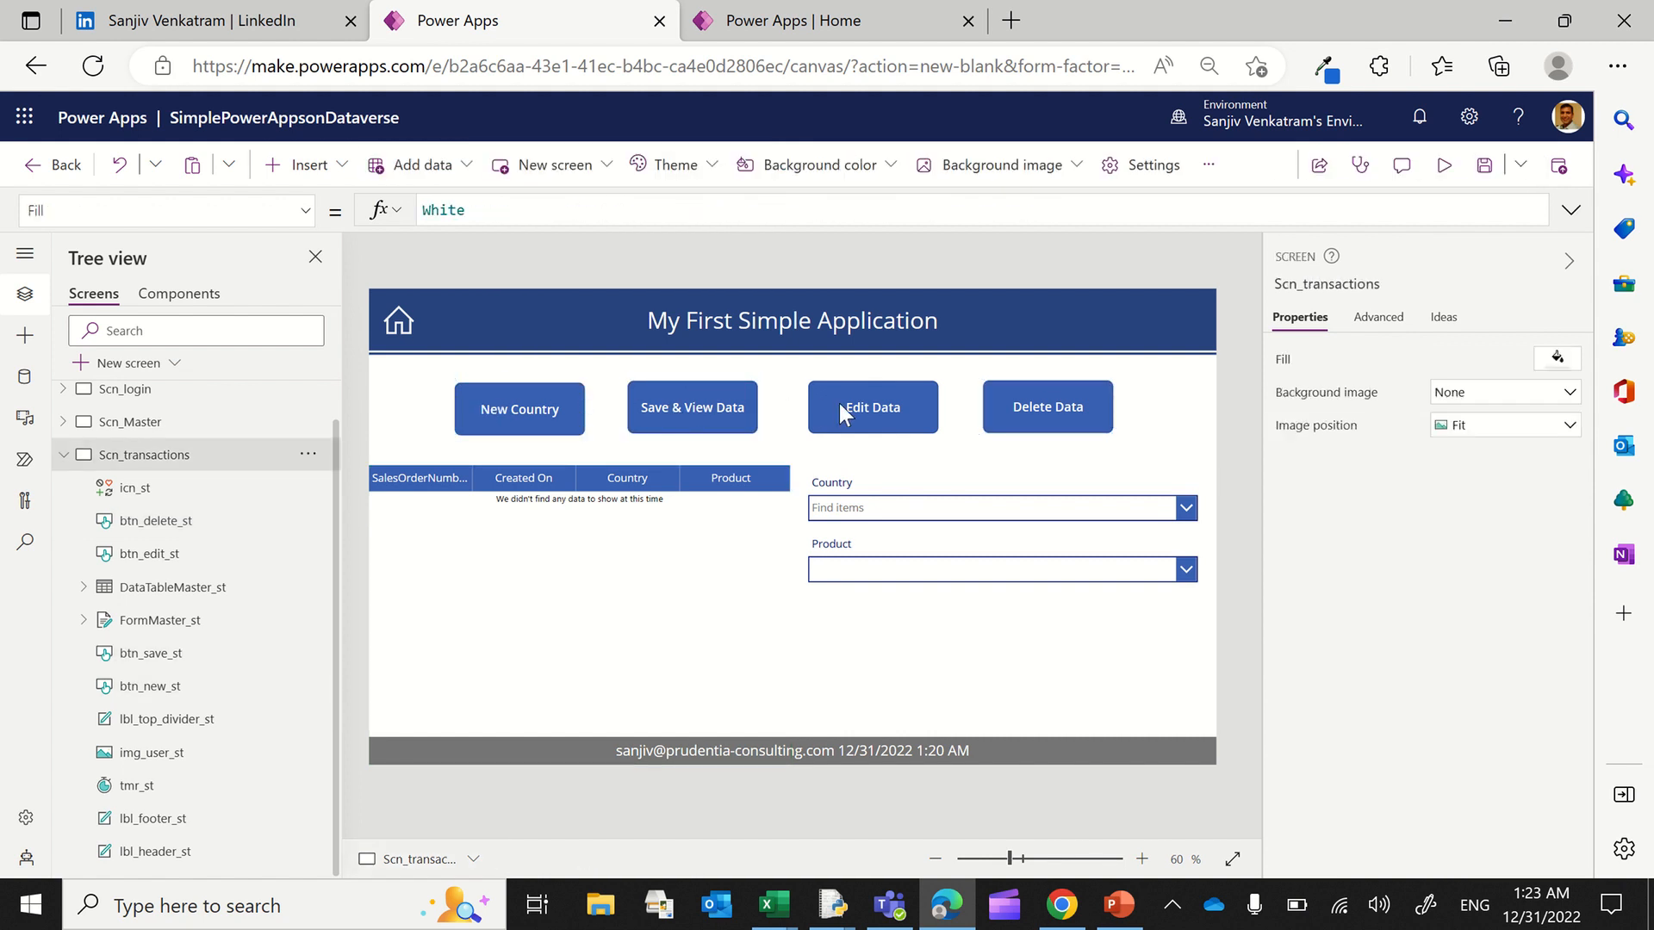
pyautogui.click(840, 405)
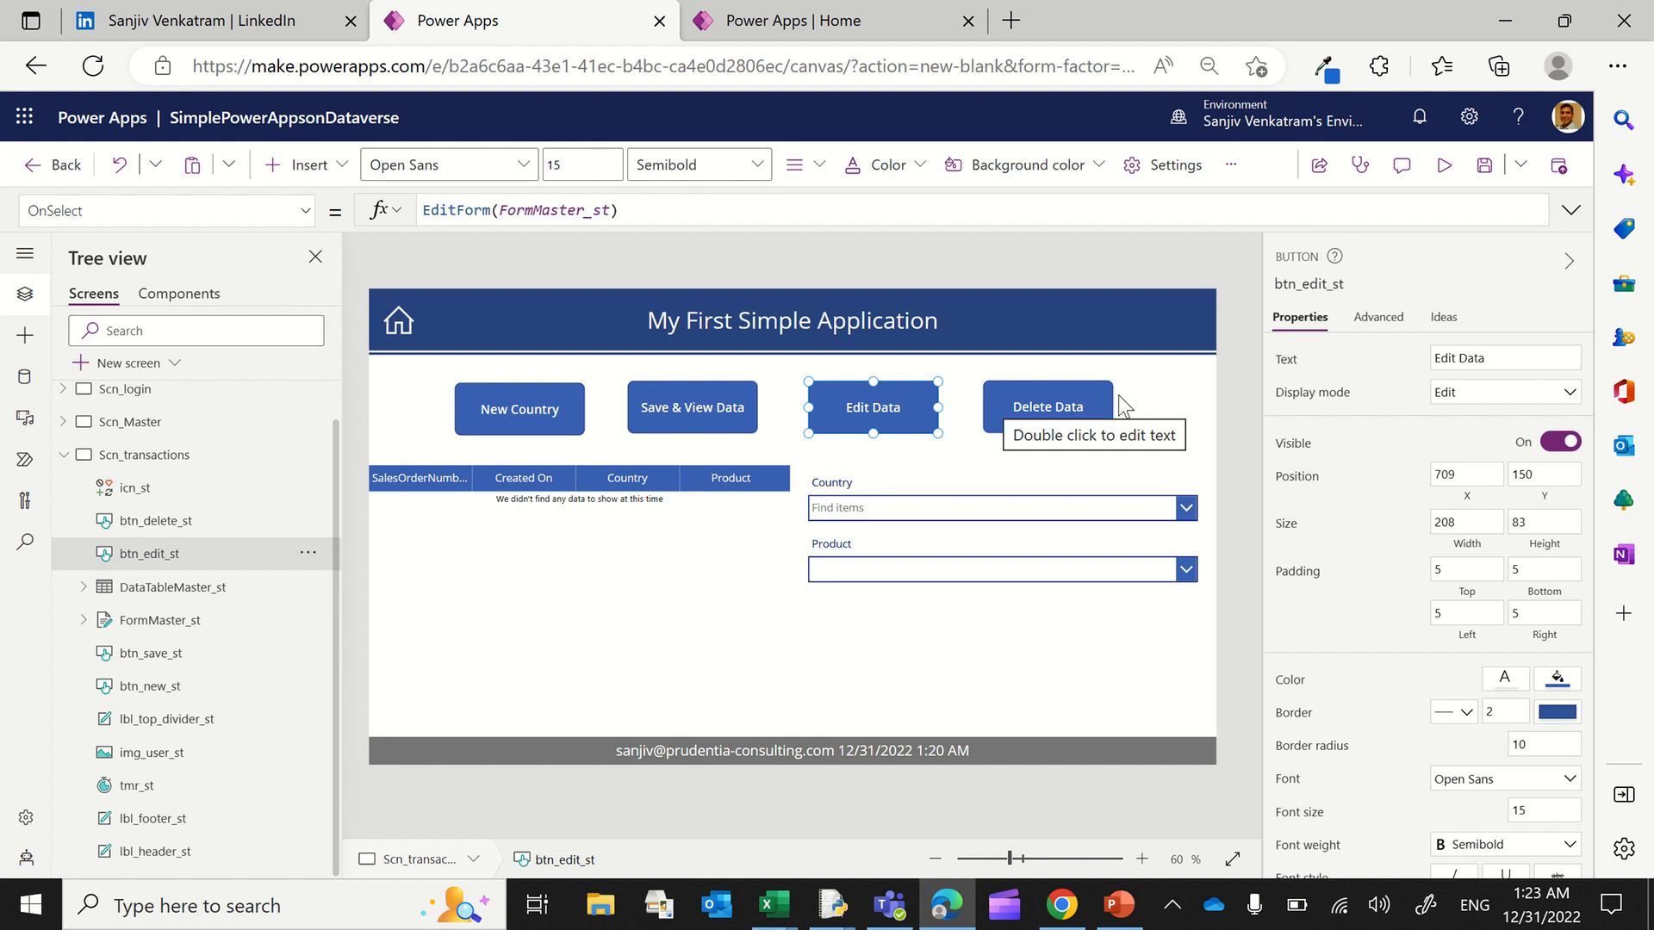
pyautogui.click(661, 244)
# Step: Switch to the Power Apps home site and open the custom Dataverse table TransactionSalesOrder
pyautogui.moveTo(748, 10)
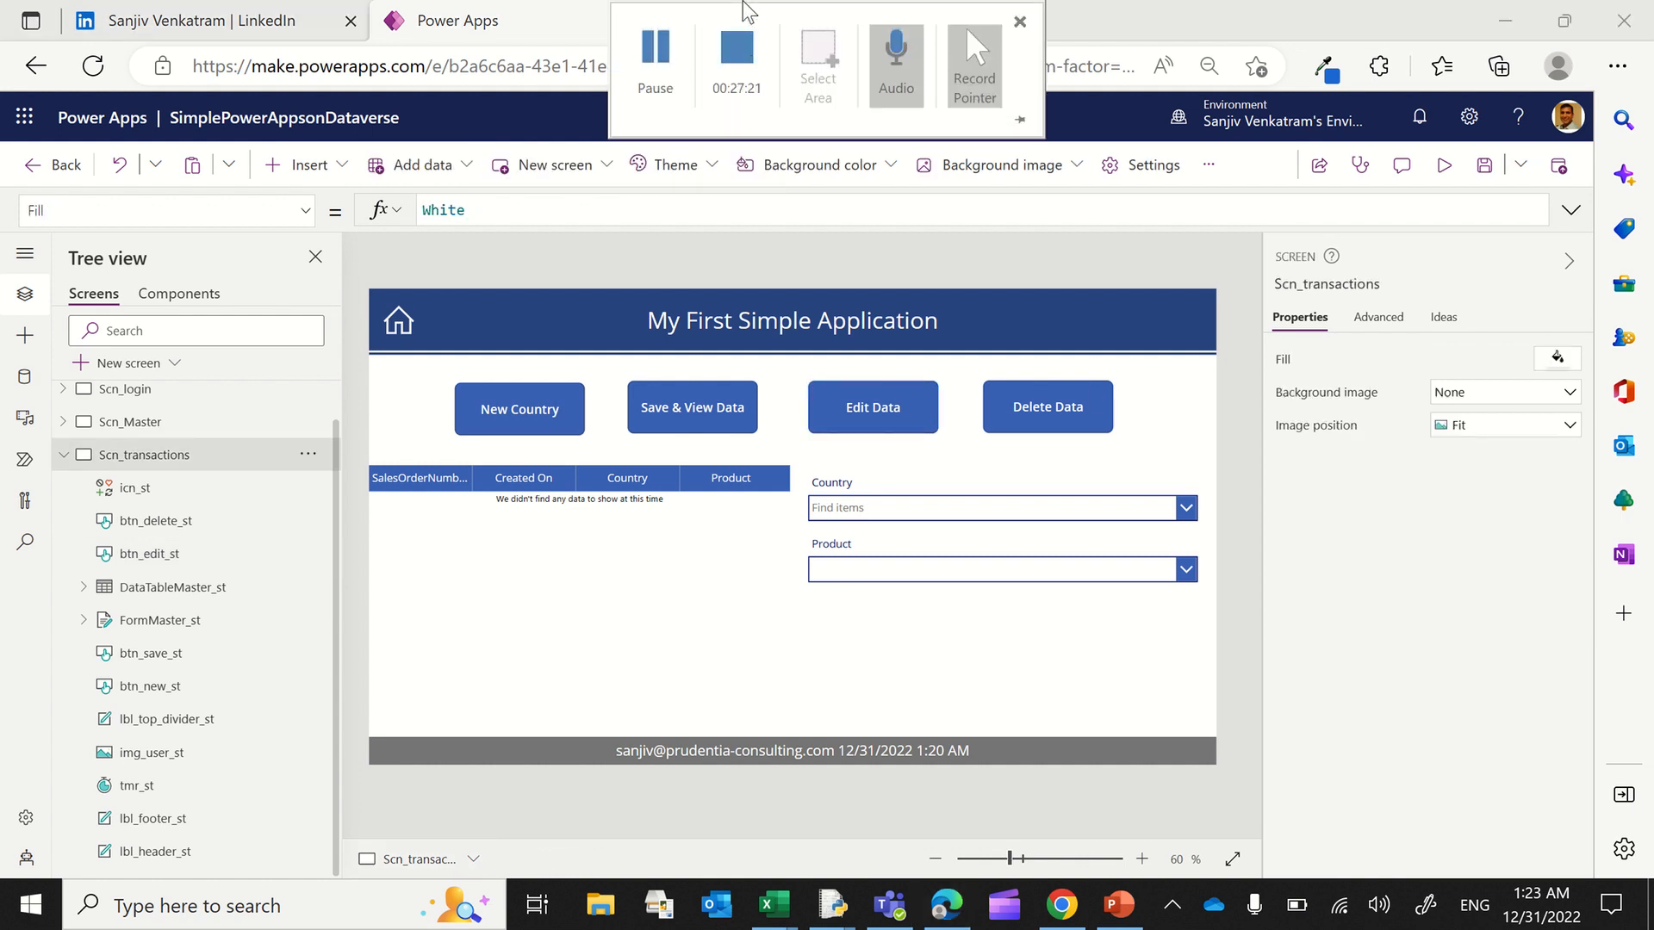
pyautogui.click(883, 22)
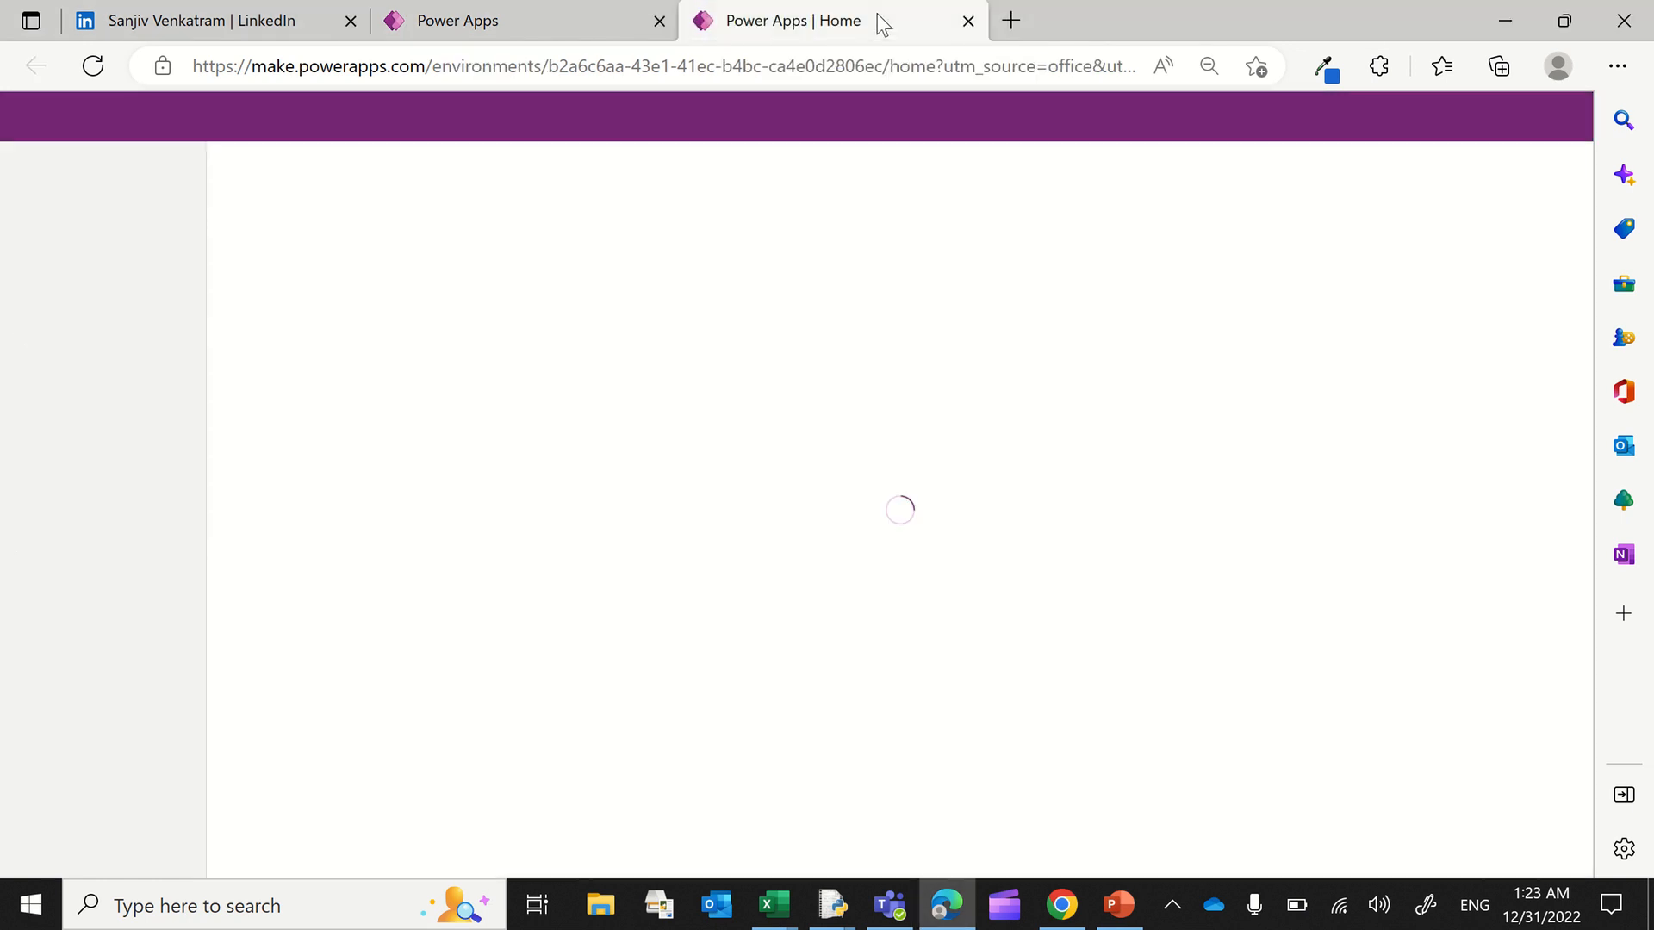
pyautogui.click(108, 382)
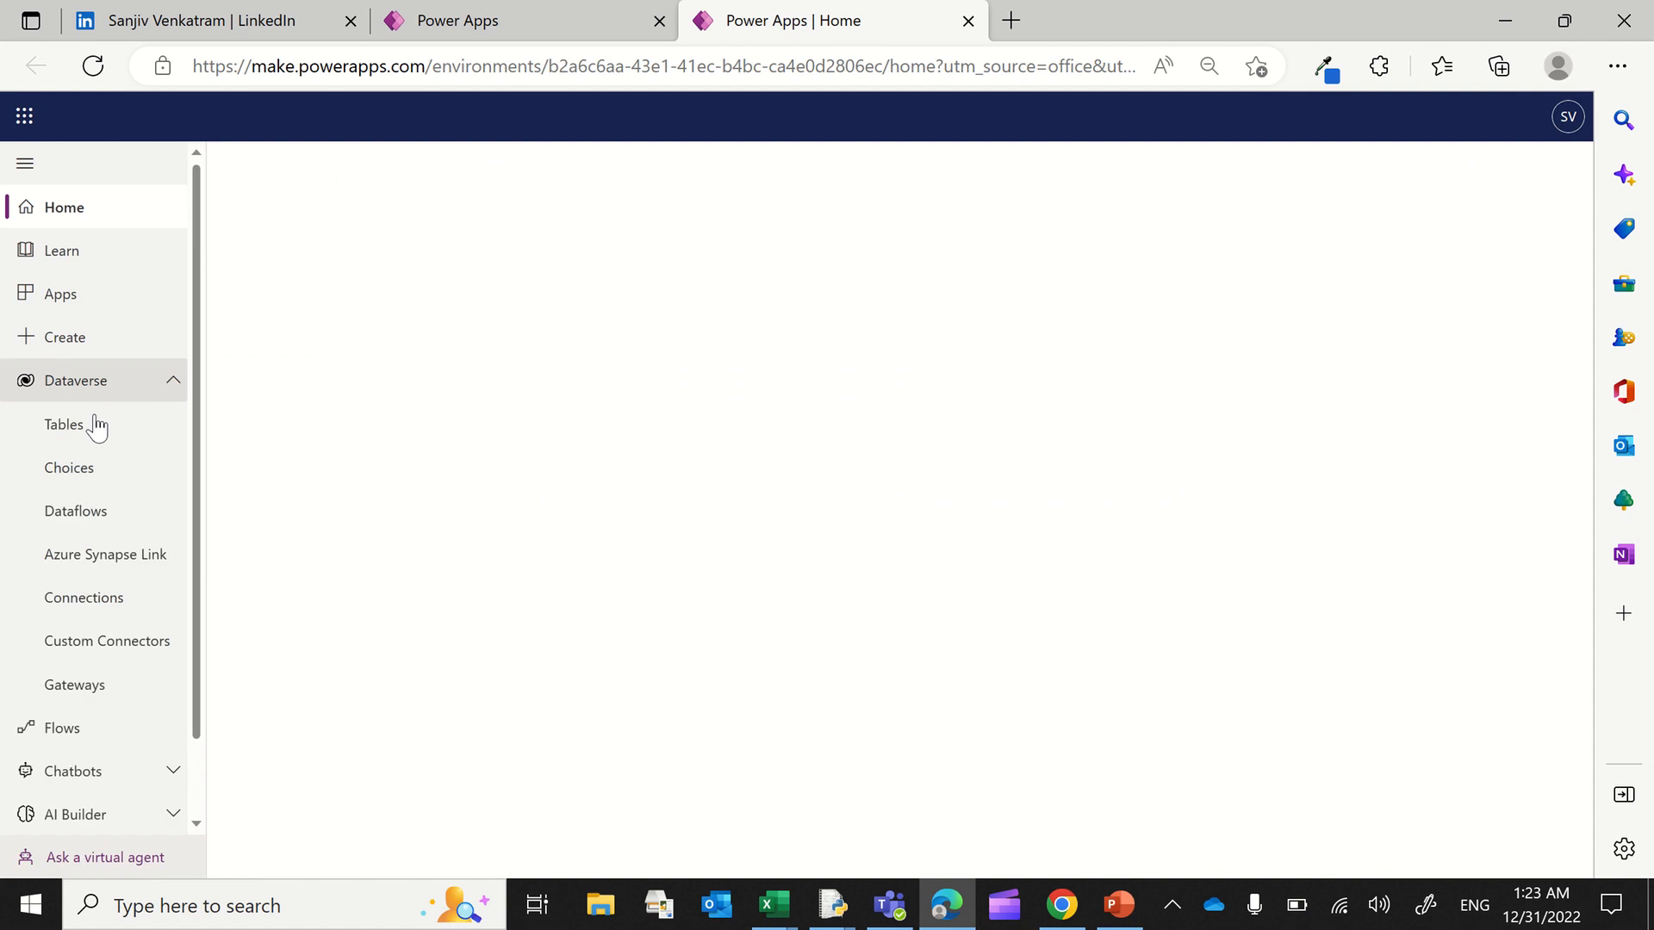
pyautogui.click(82, 431)
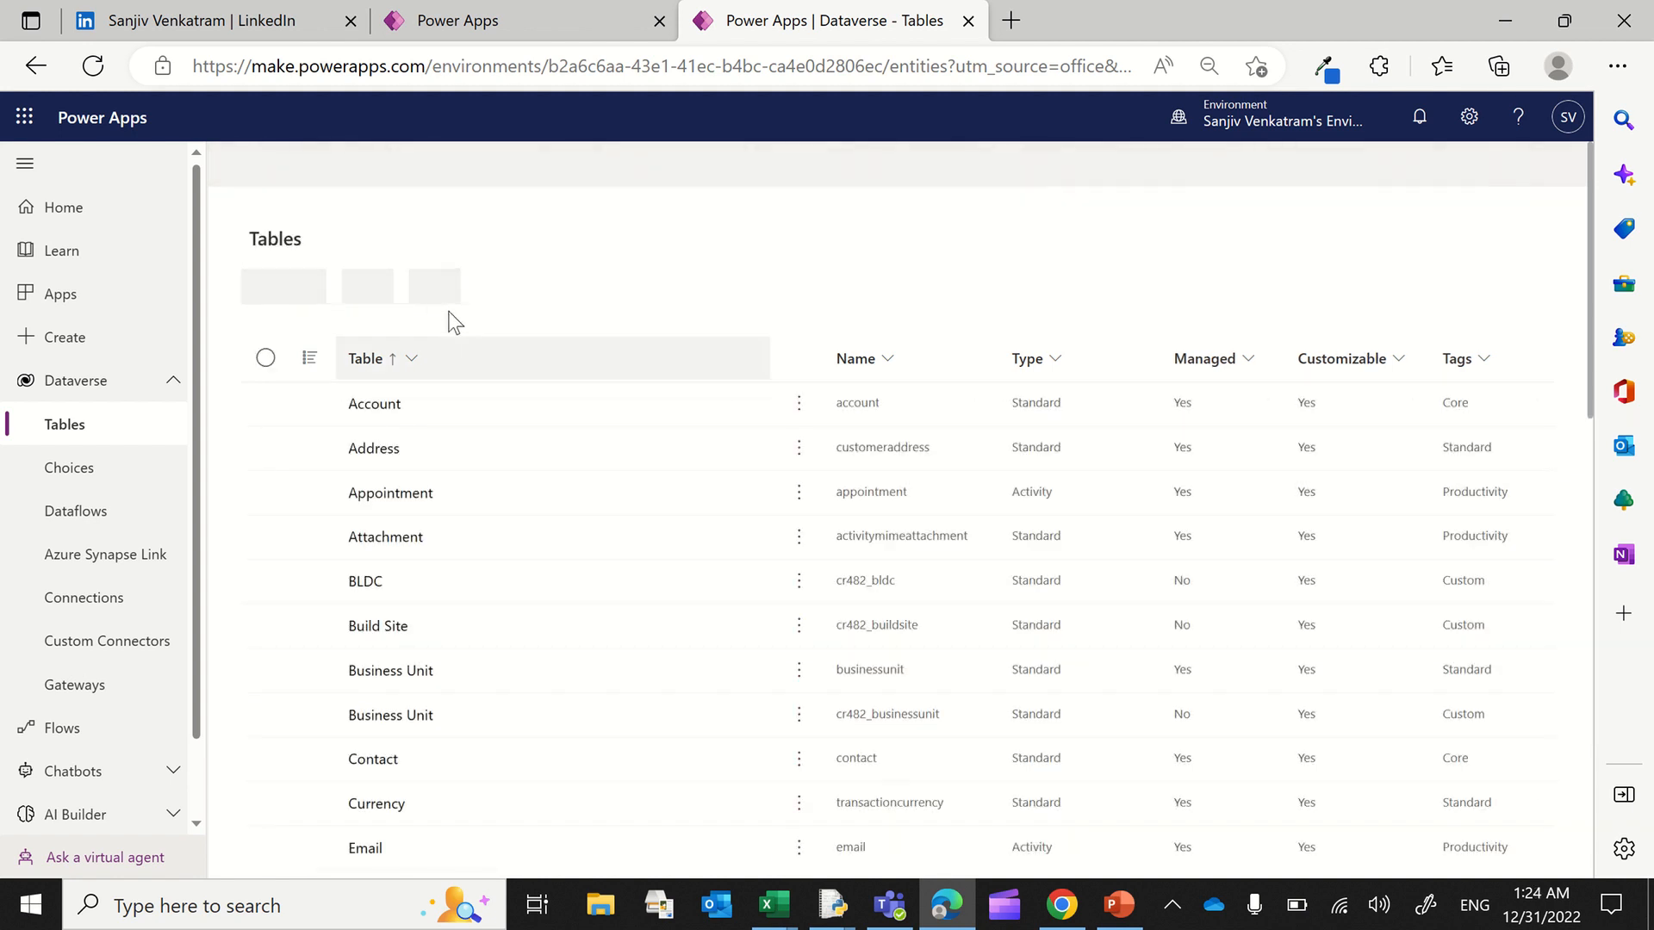
pyautogui.click(397, 292)
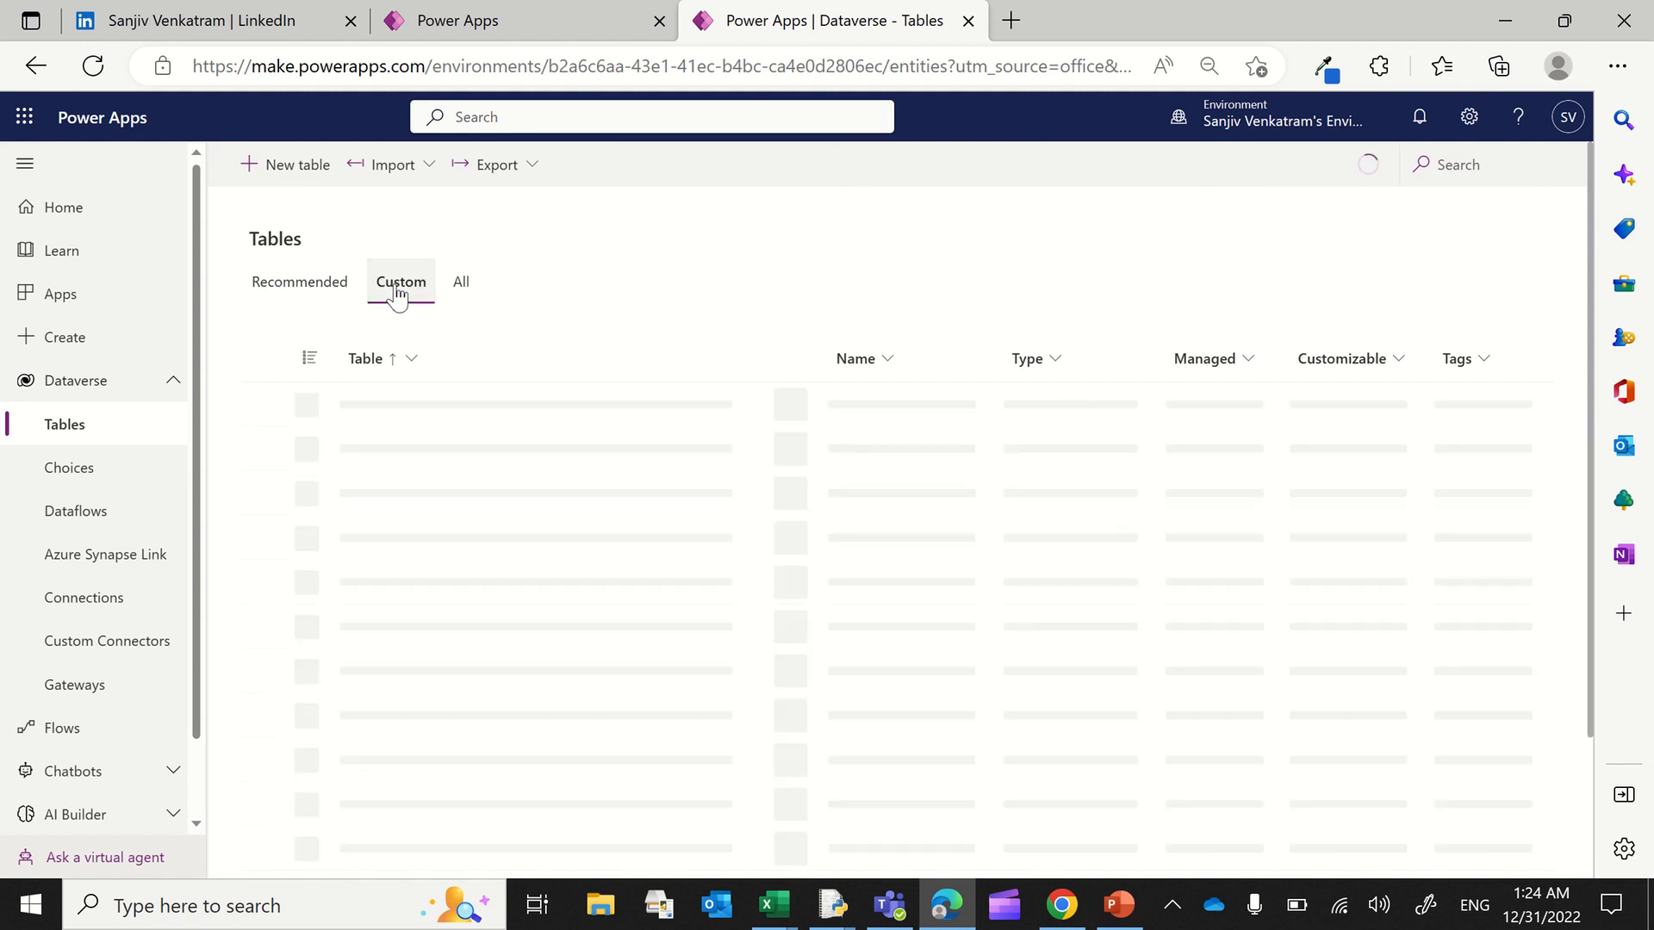
pyautogui.scroll(-1, 543, 639)
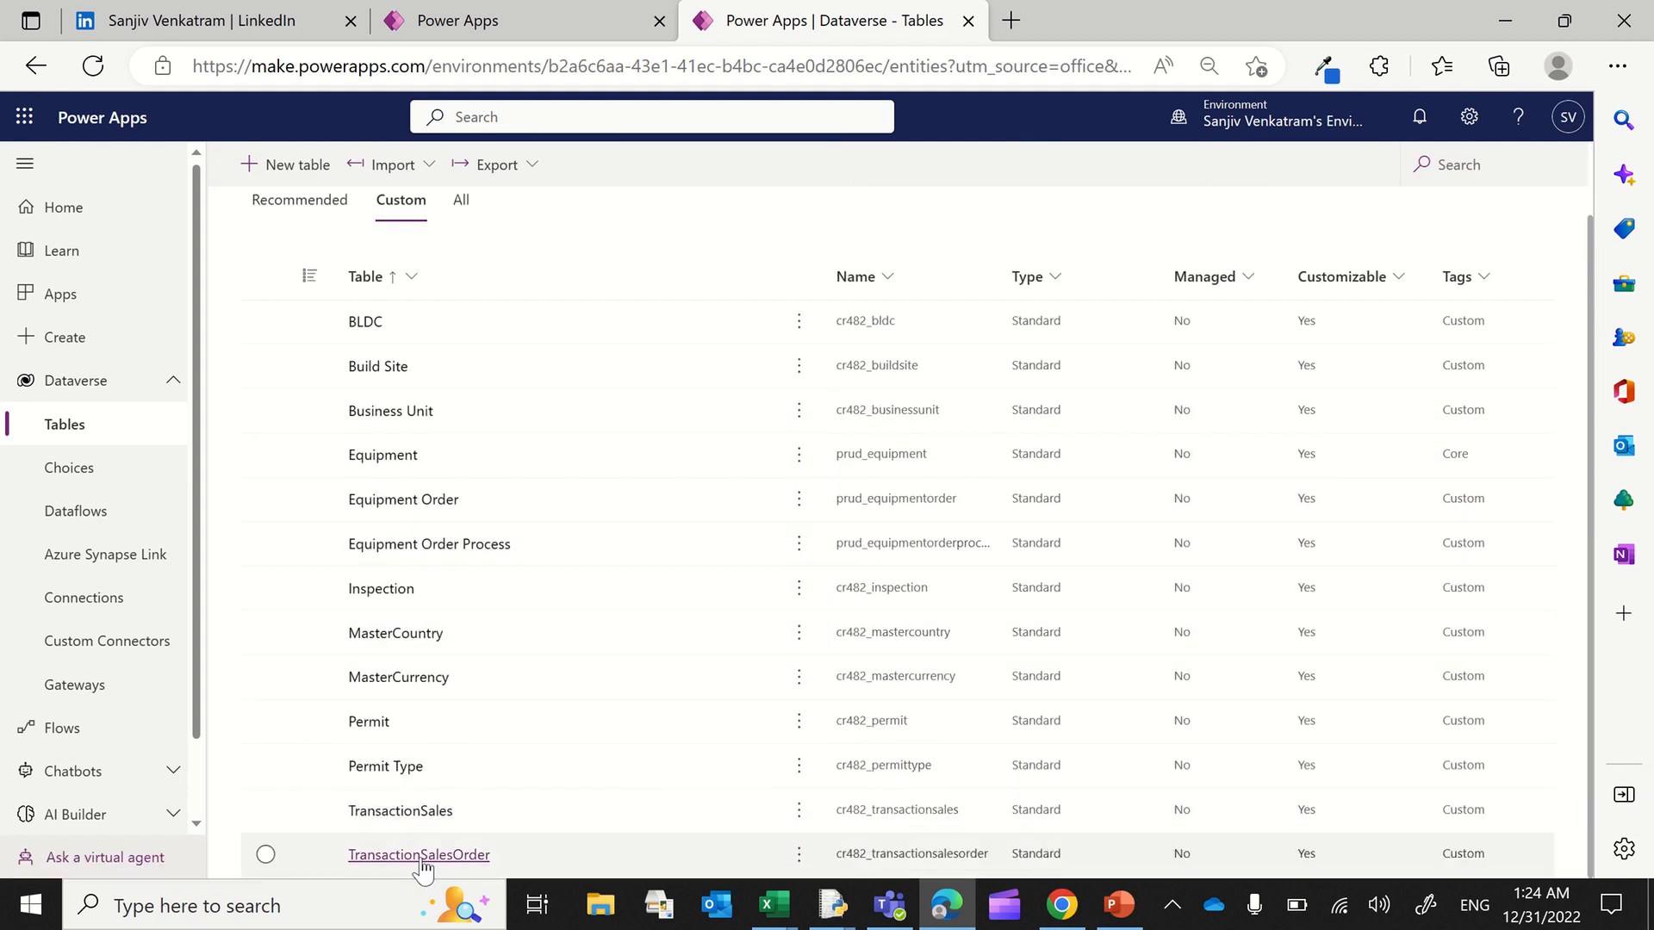
pyautogui.click(414, 855)
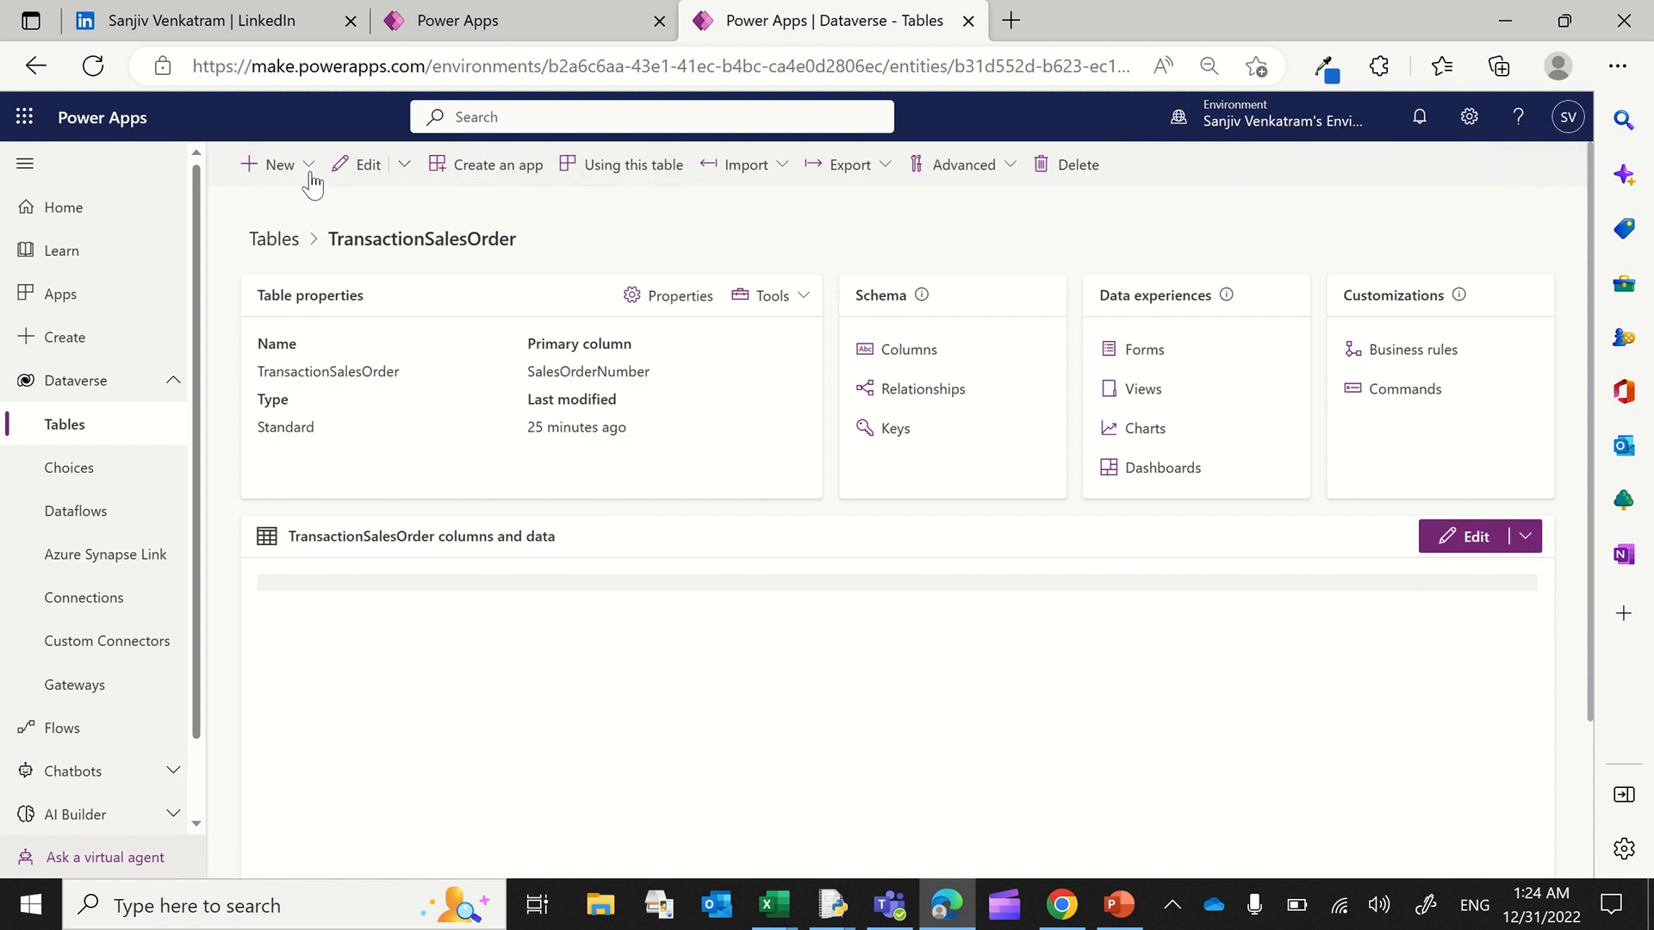
# Step: Start a new column in the TransactionSalesOrder table with the display name SalesAmount
pyautogui.click(308, 166)
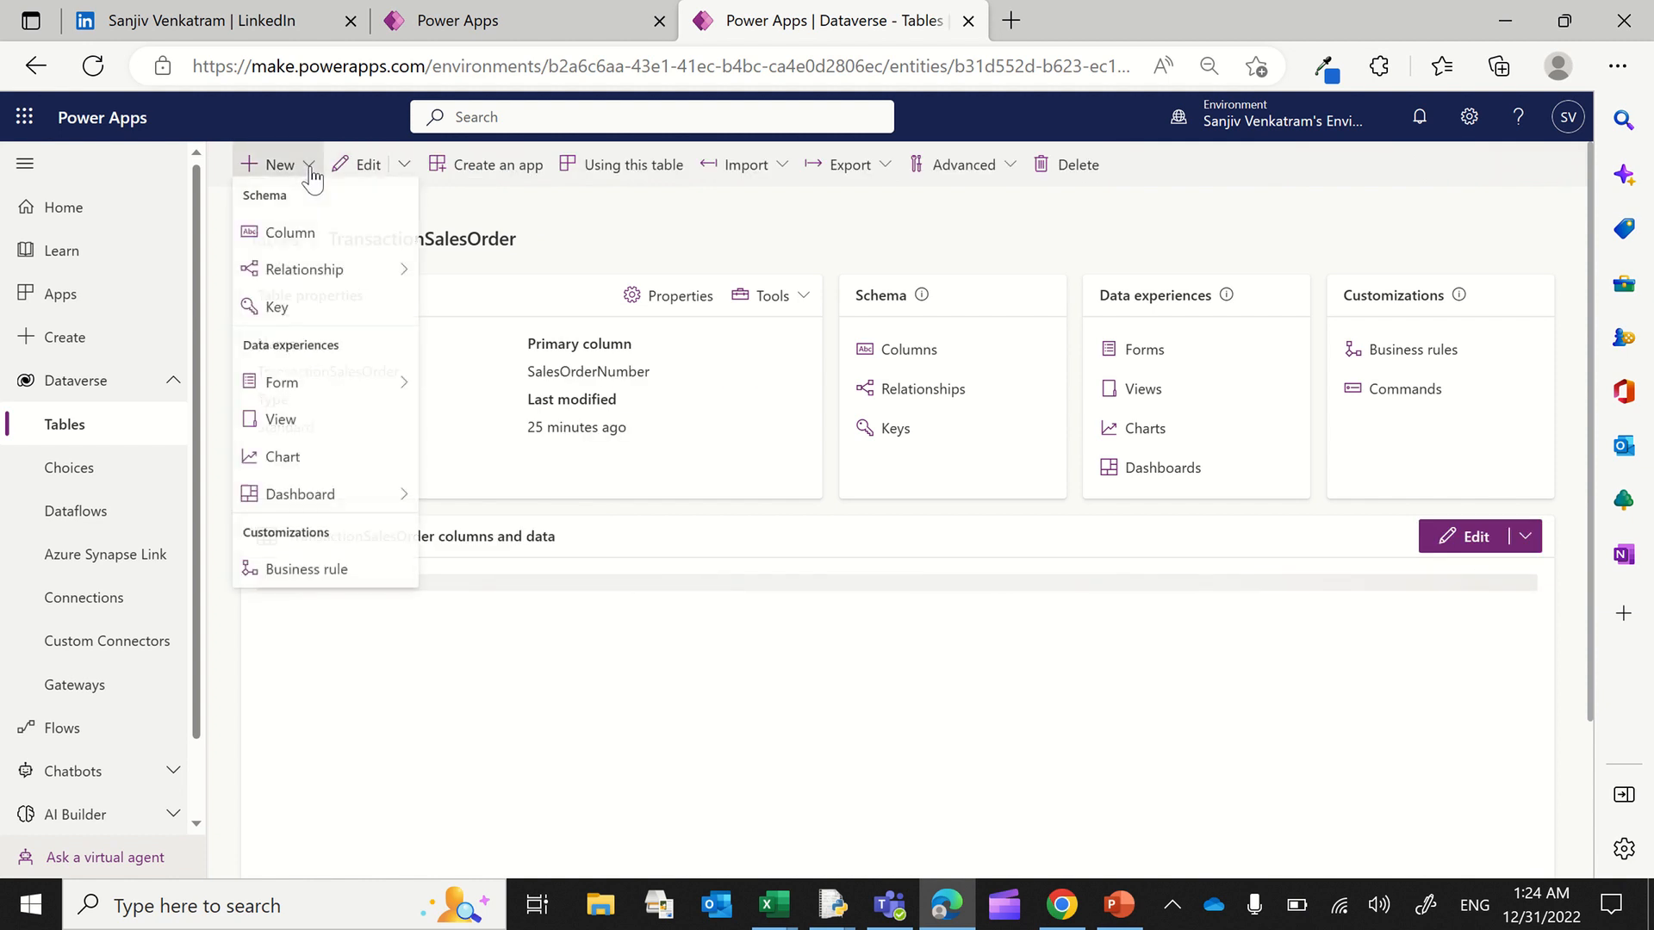
pyautogui.click(294, 243)
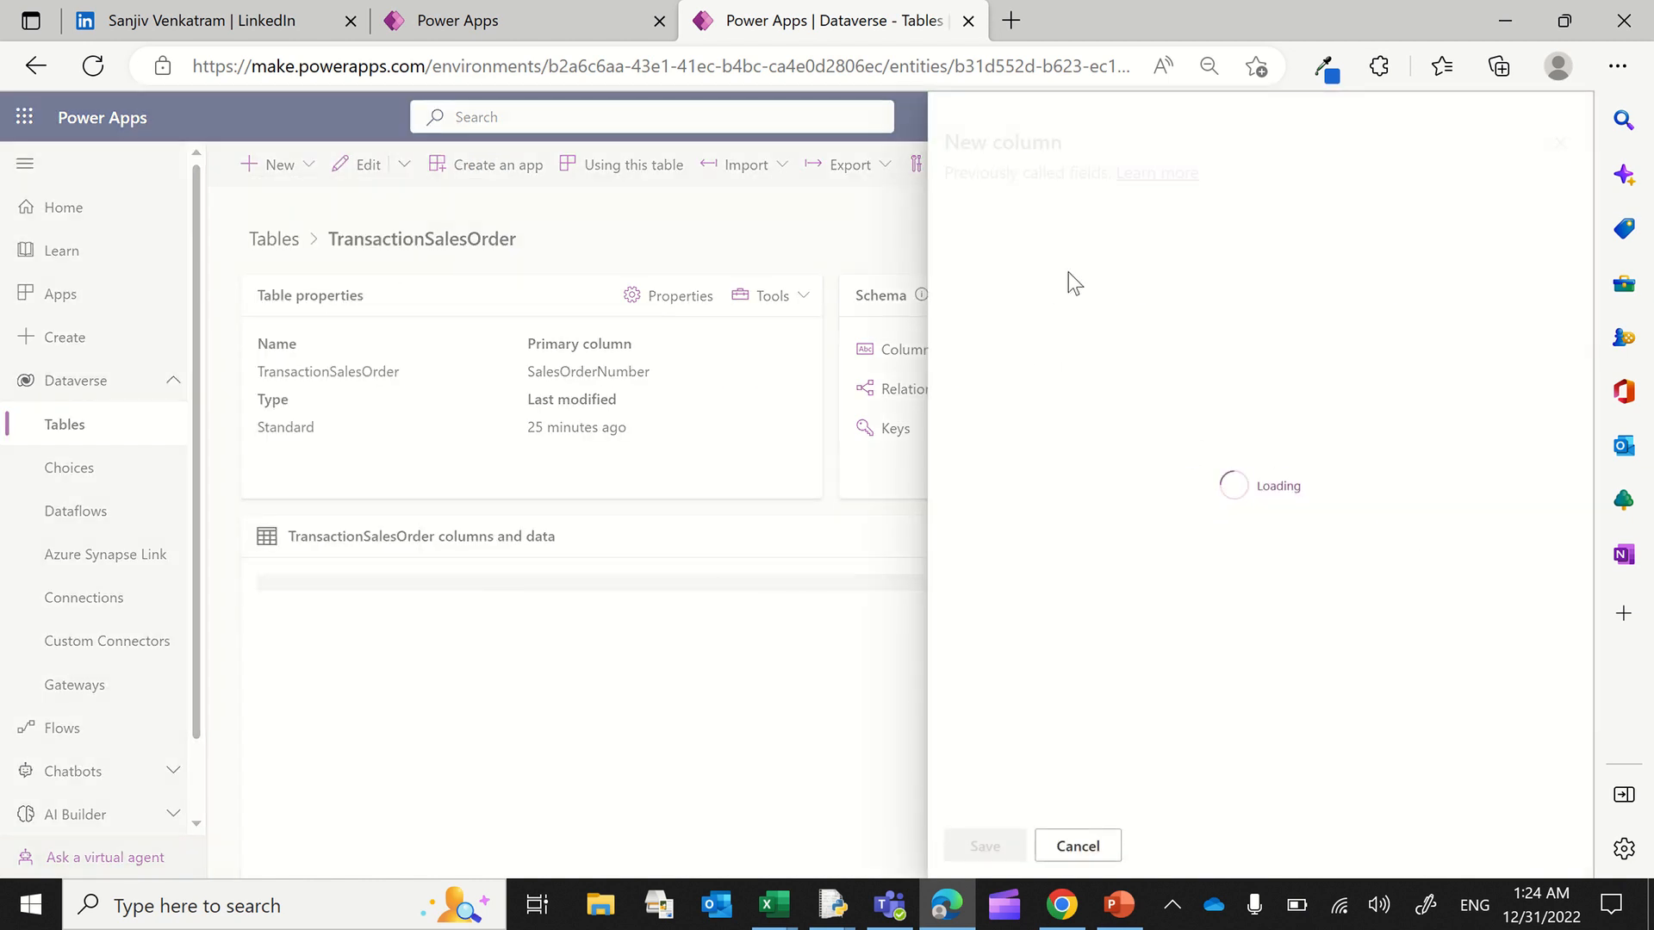
pyautogui.click(1002, 257)
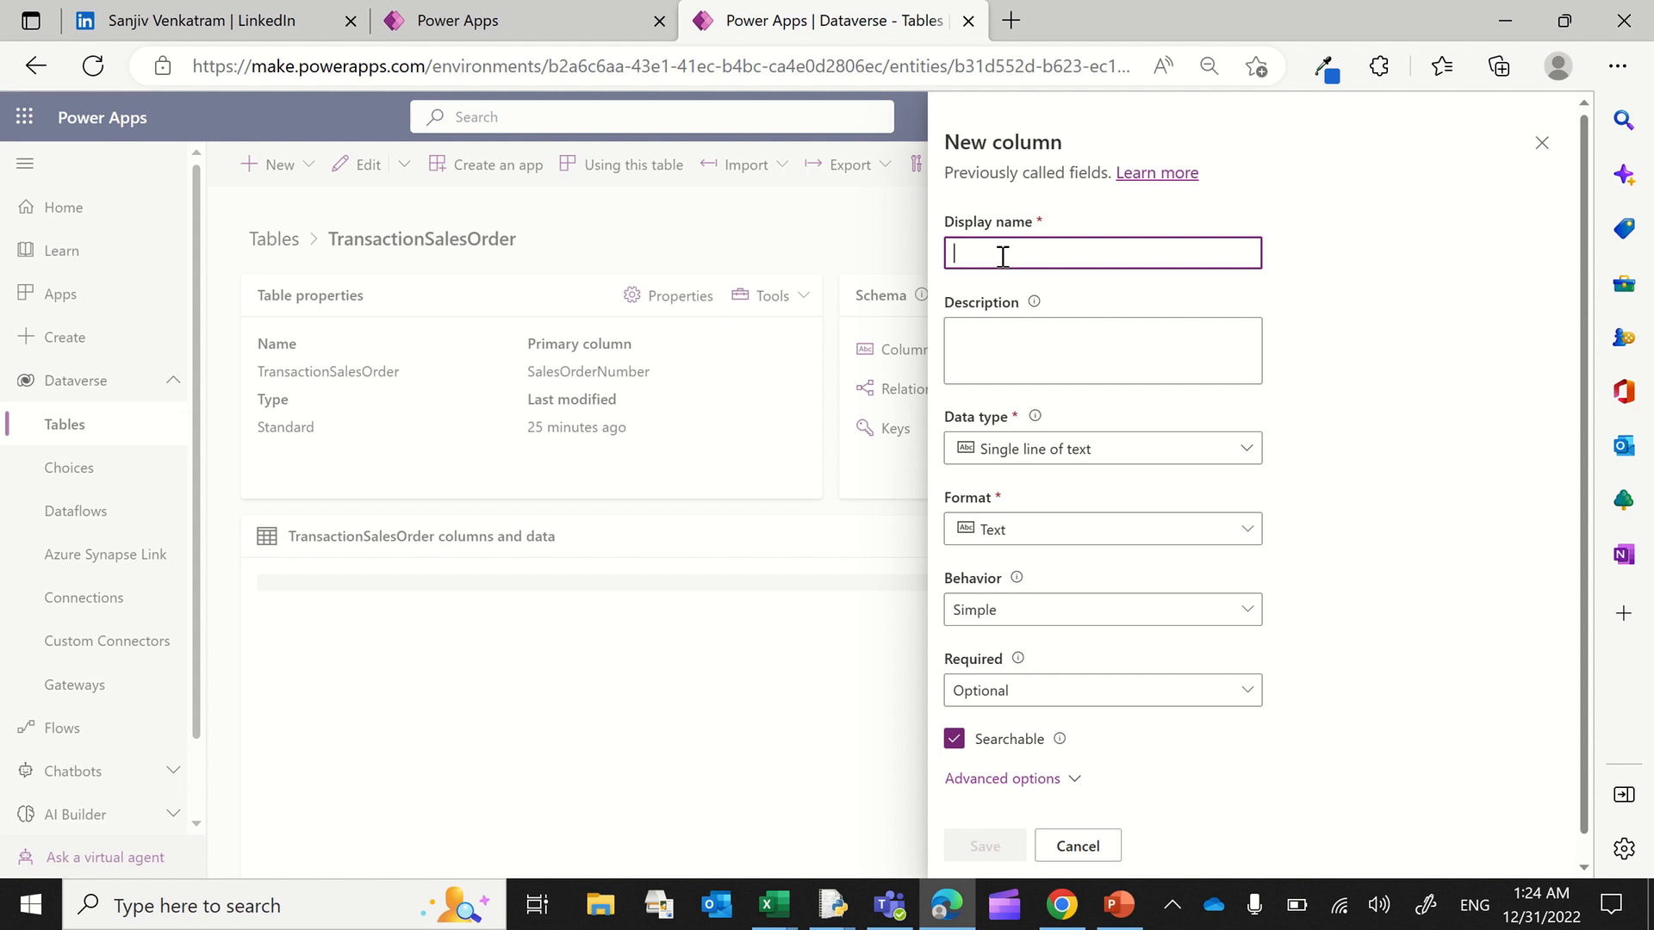
pyautogui.write('Am')
pyautogui.press('BackSpace')
pyautogui.press('BackSpace')
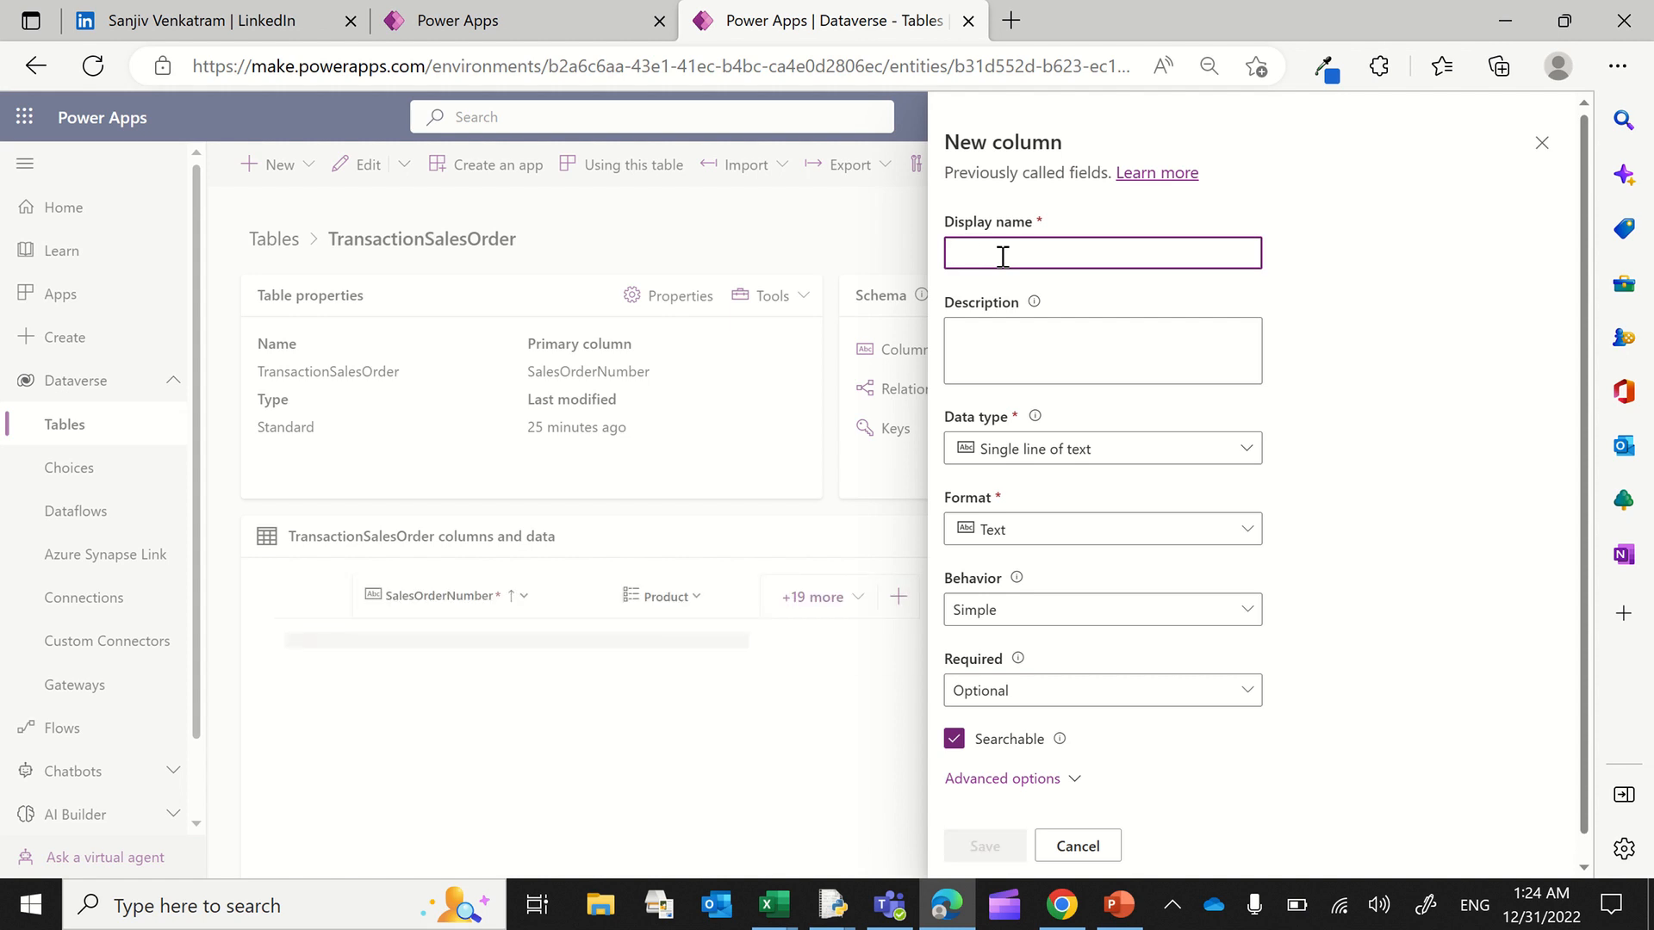
pyautogui.write('SalesAmount')
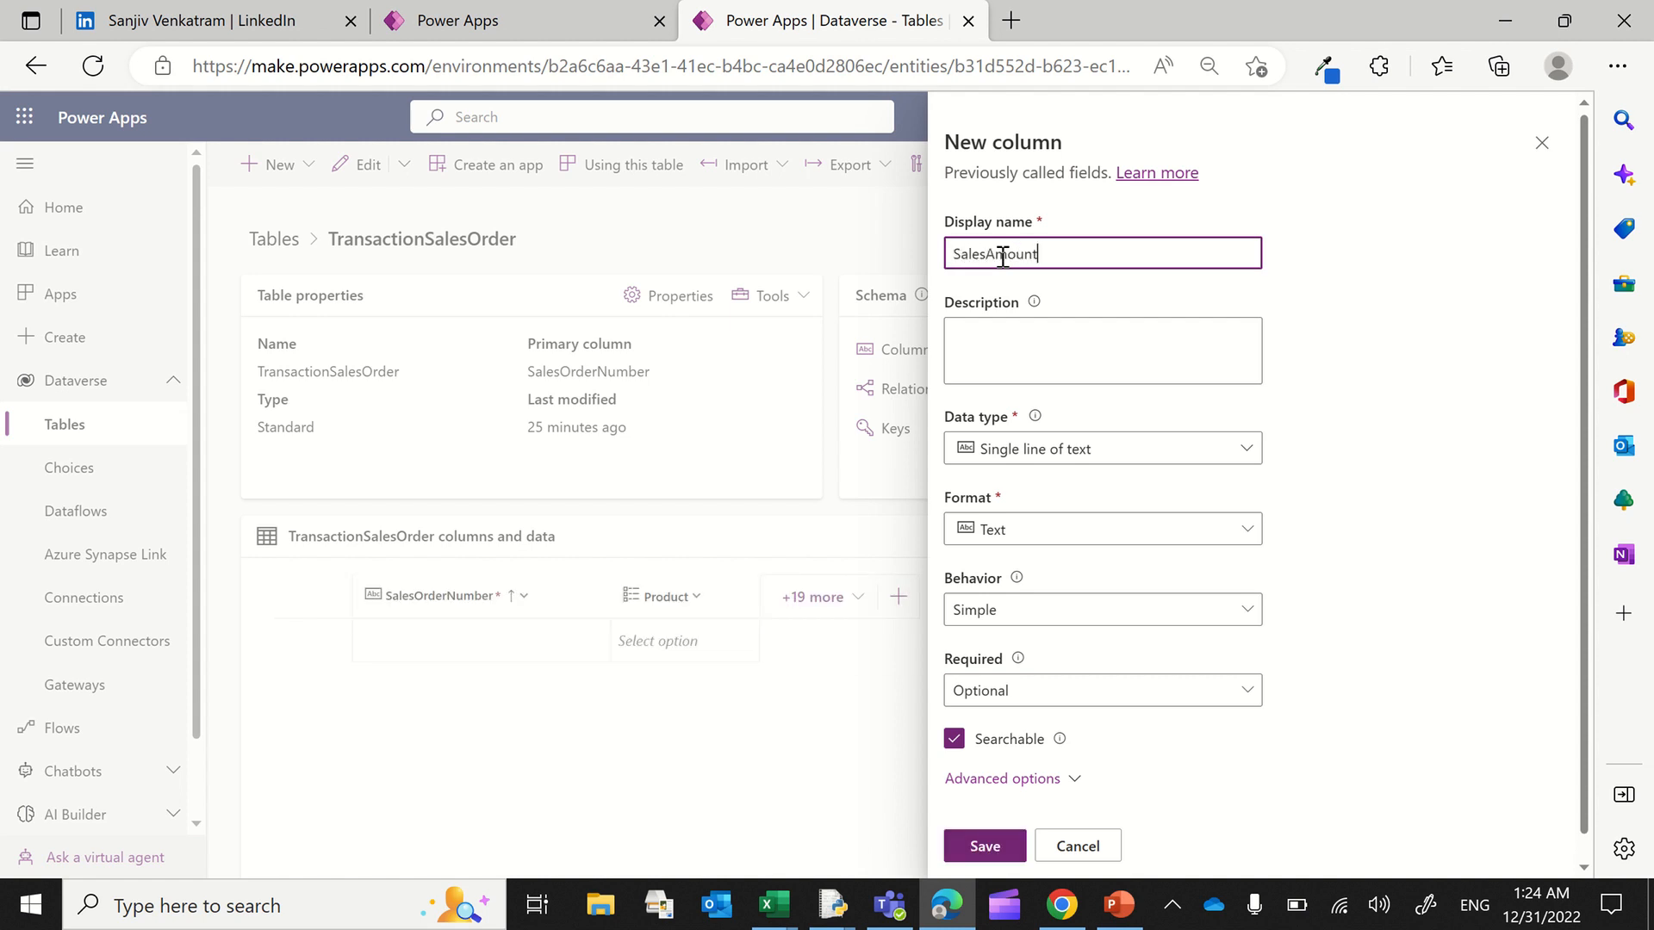
# Step: Set the SalesAmount column's data type to Decimal and save the column
pyautogui.click(1245, 449)
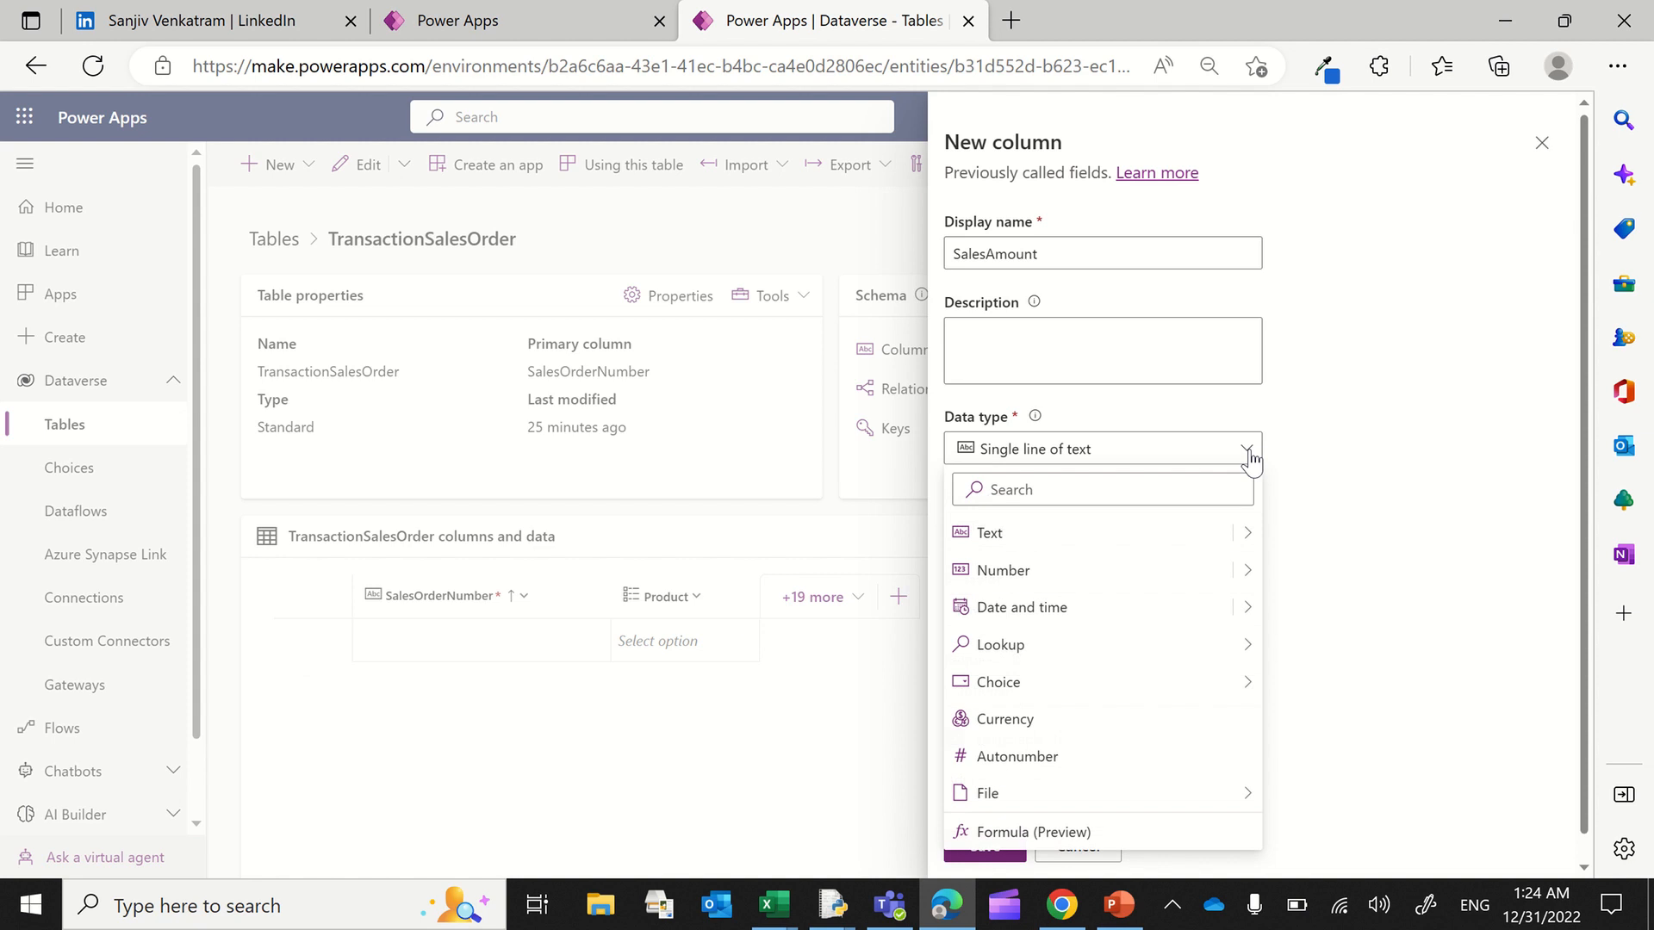
pyautogui.moveTo(1246, 573)
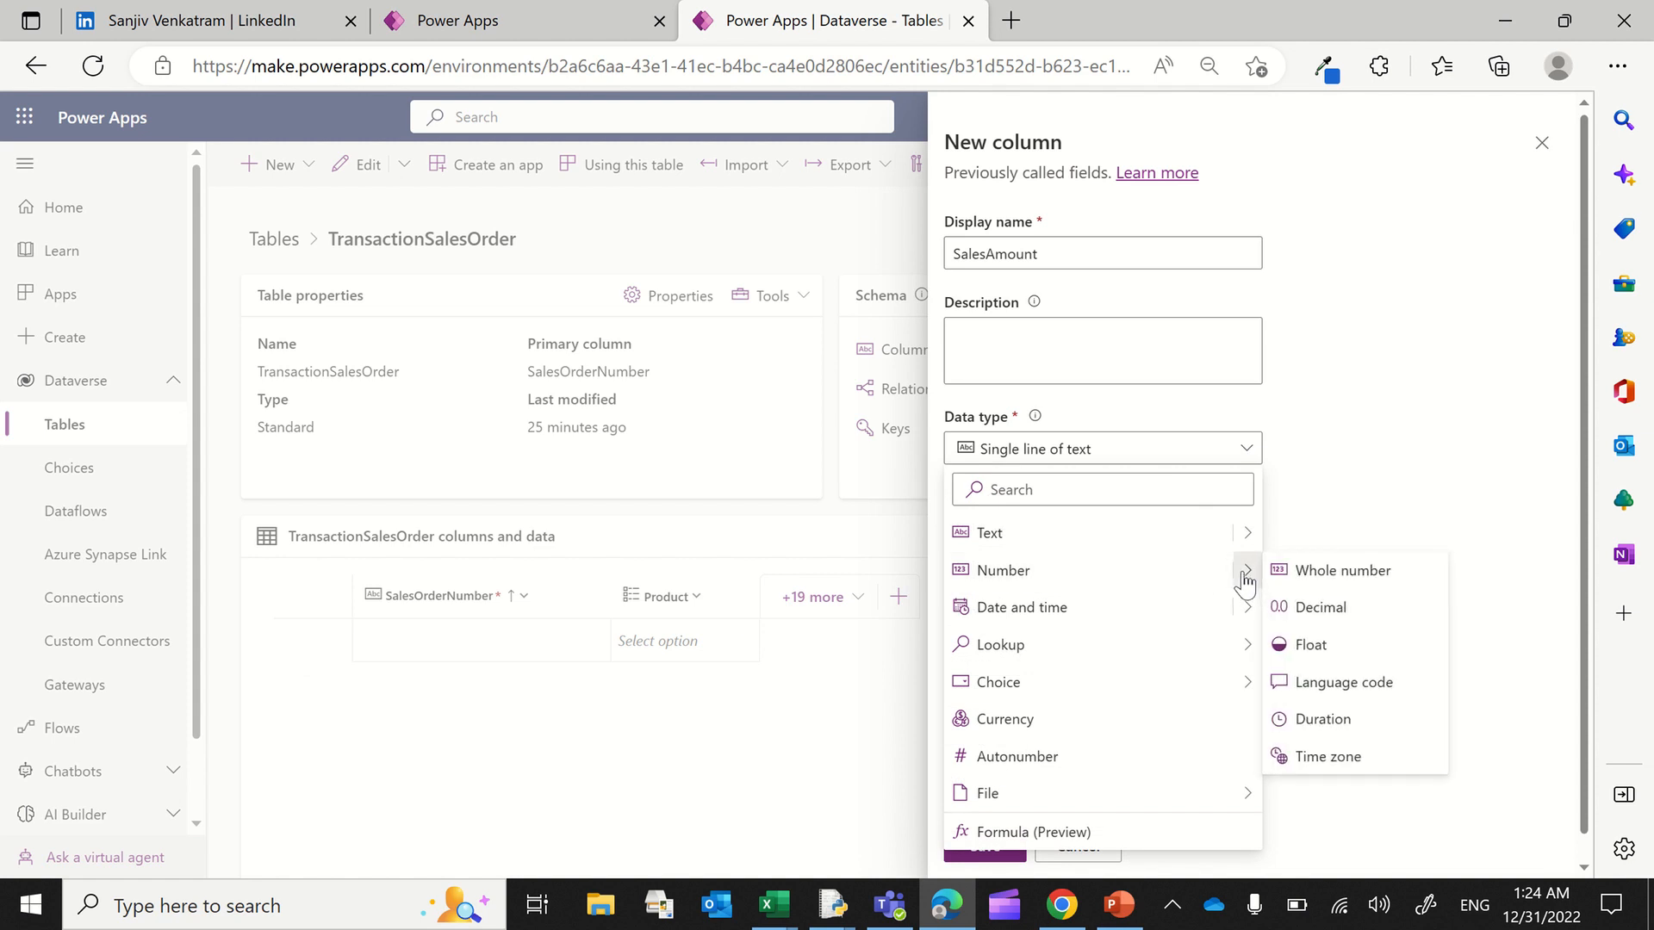
pyautogui.click(1343, 607)
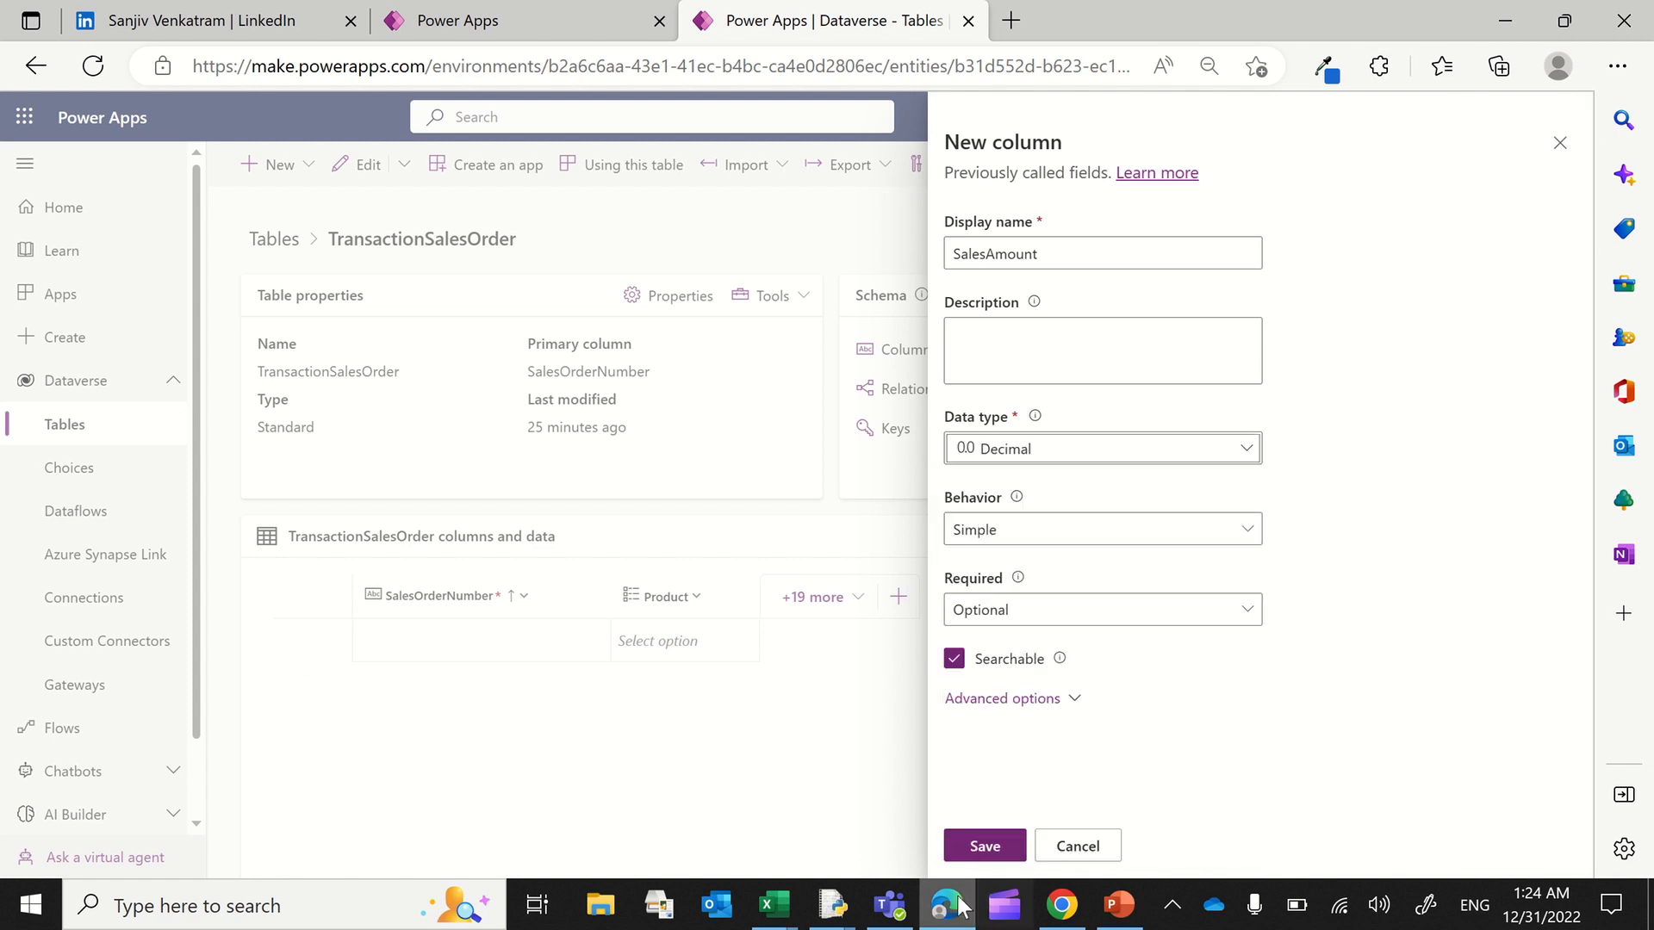
pyautogui.click(981, 844)
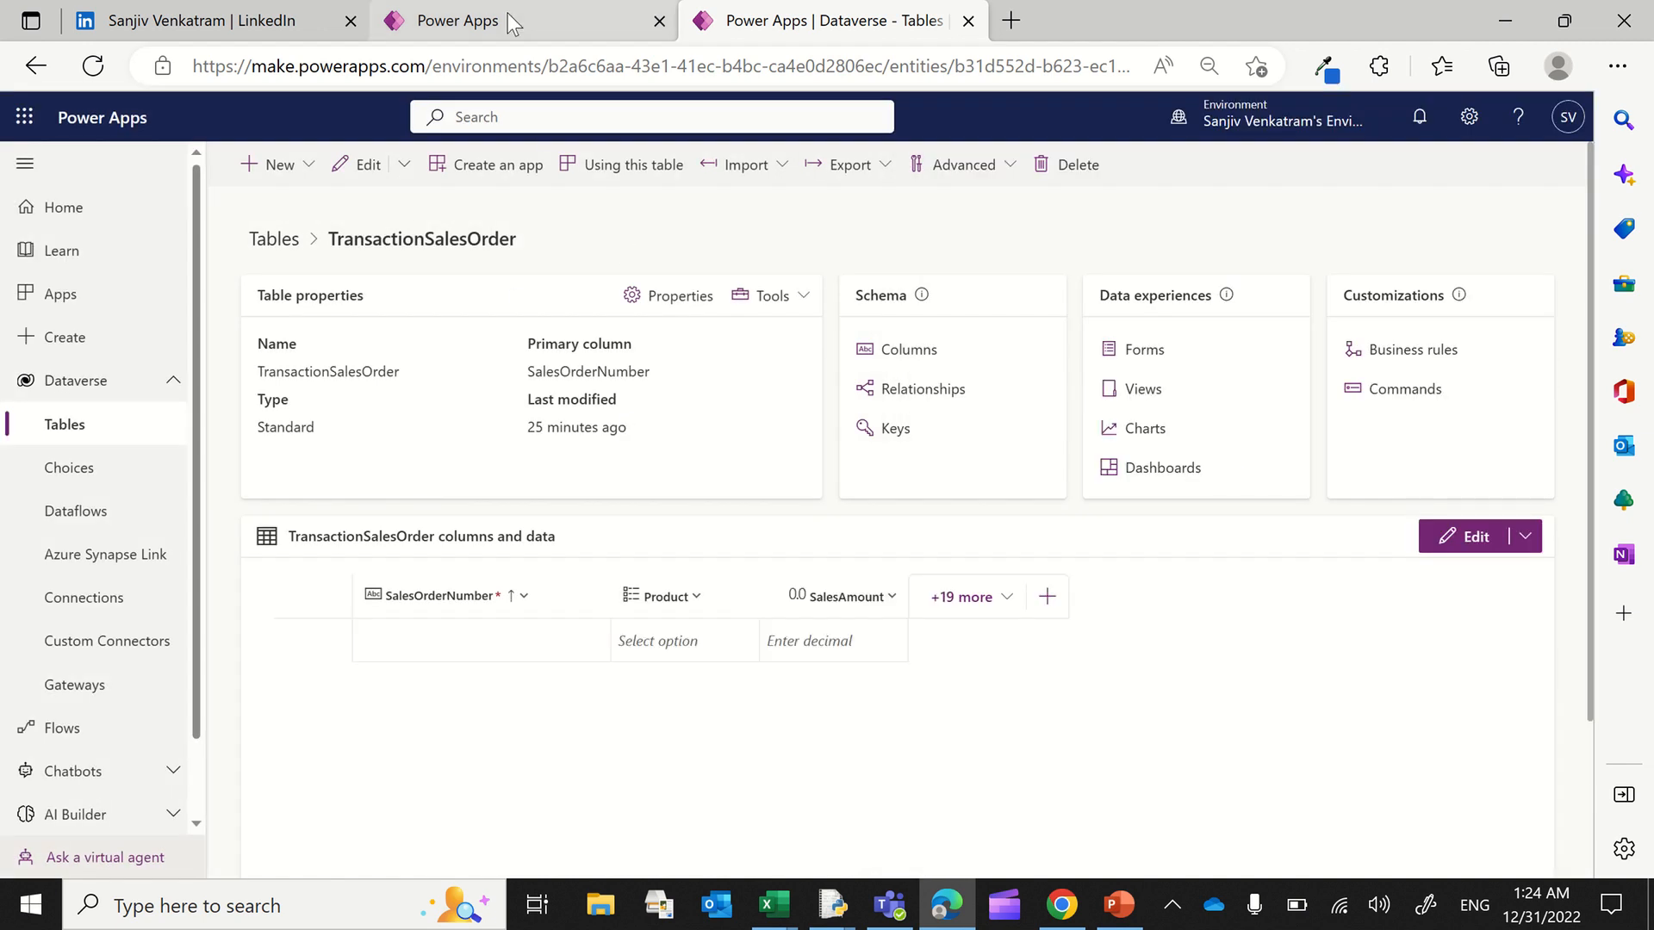
# Step: Return to the SimplePowerAppsonDataverse app editor and refresh the TransactionSalesOrders data source
pyautogui.click(508, 16)
pyautogui.click(25, 376)
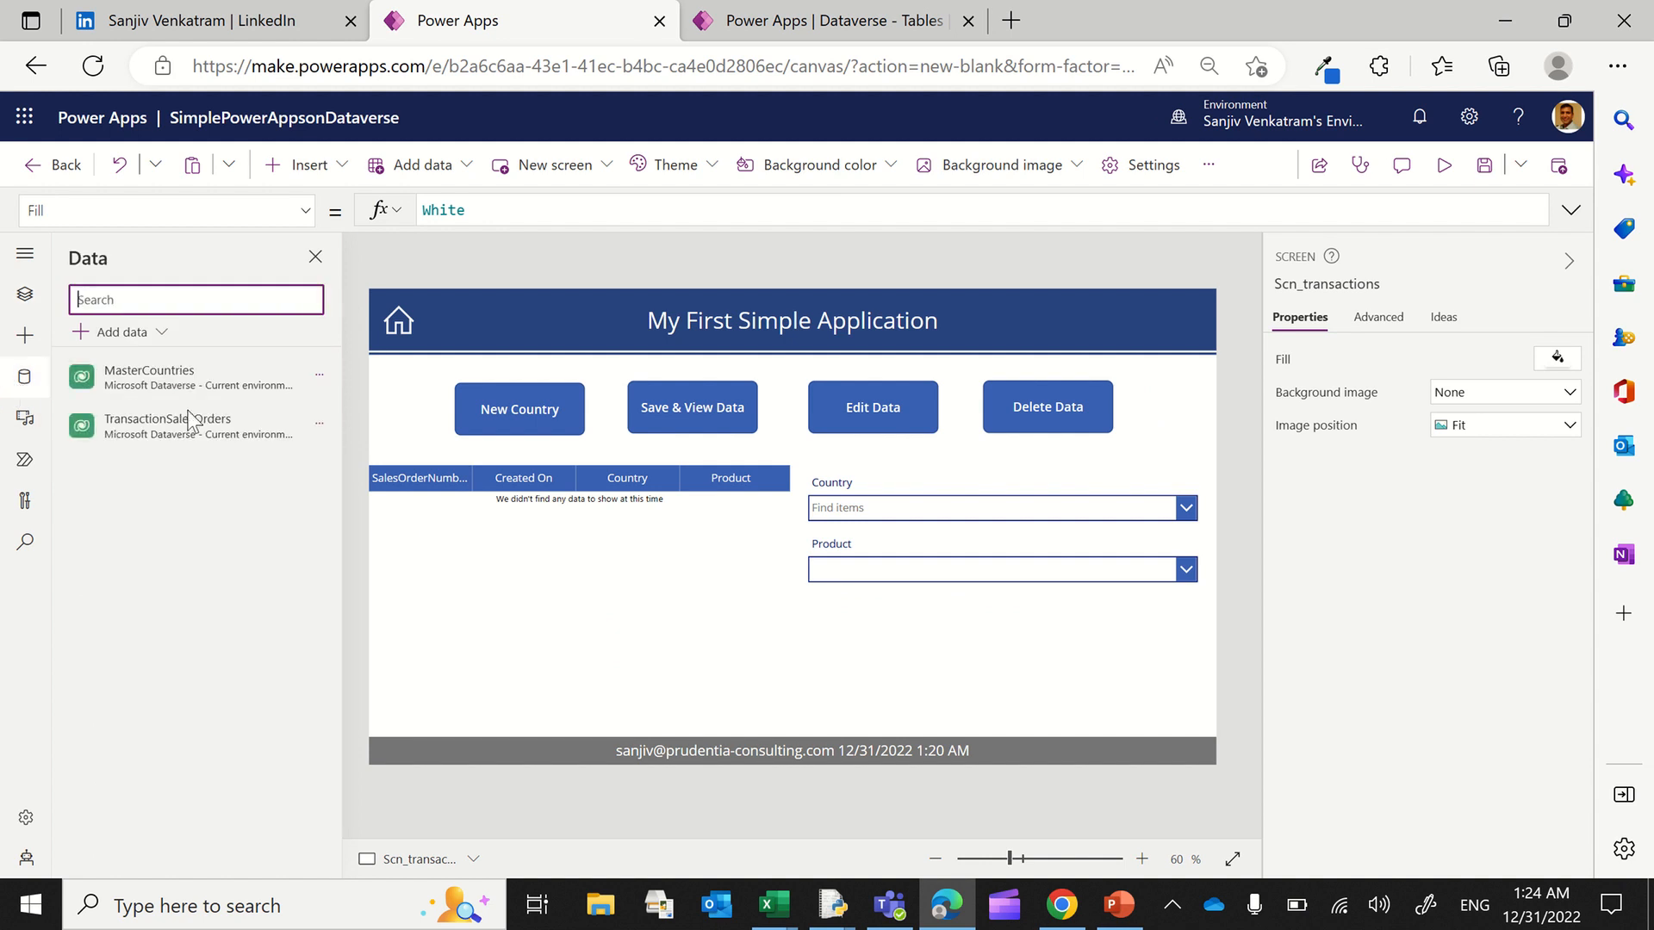
pyautogui.click(319, 422)
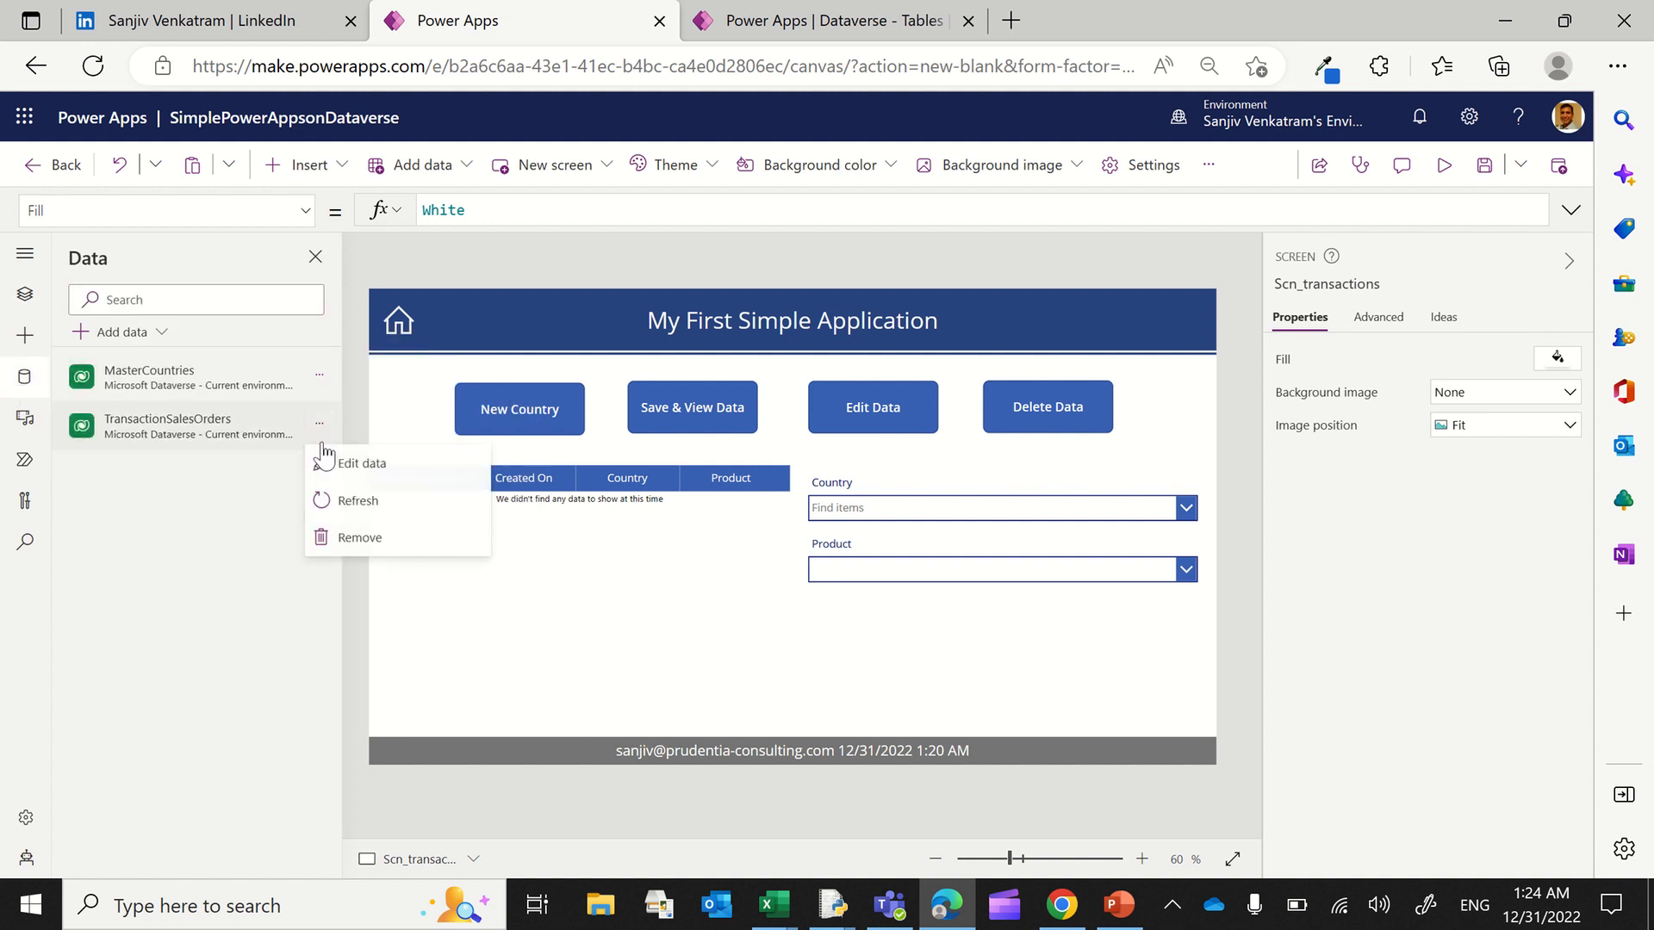
pyautogui.click(363, 504)
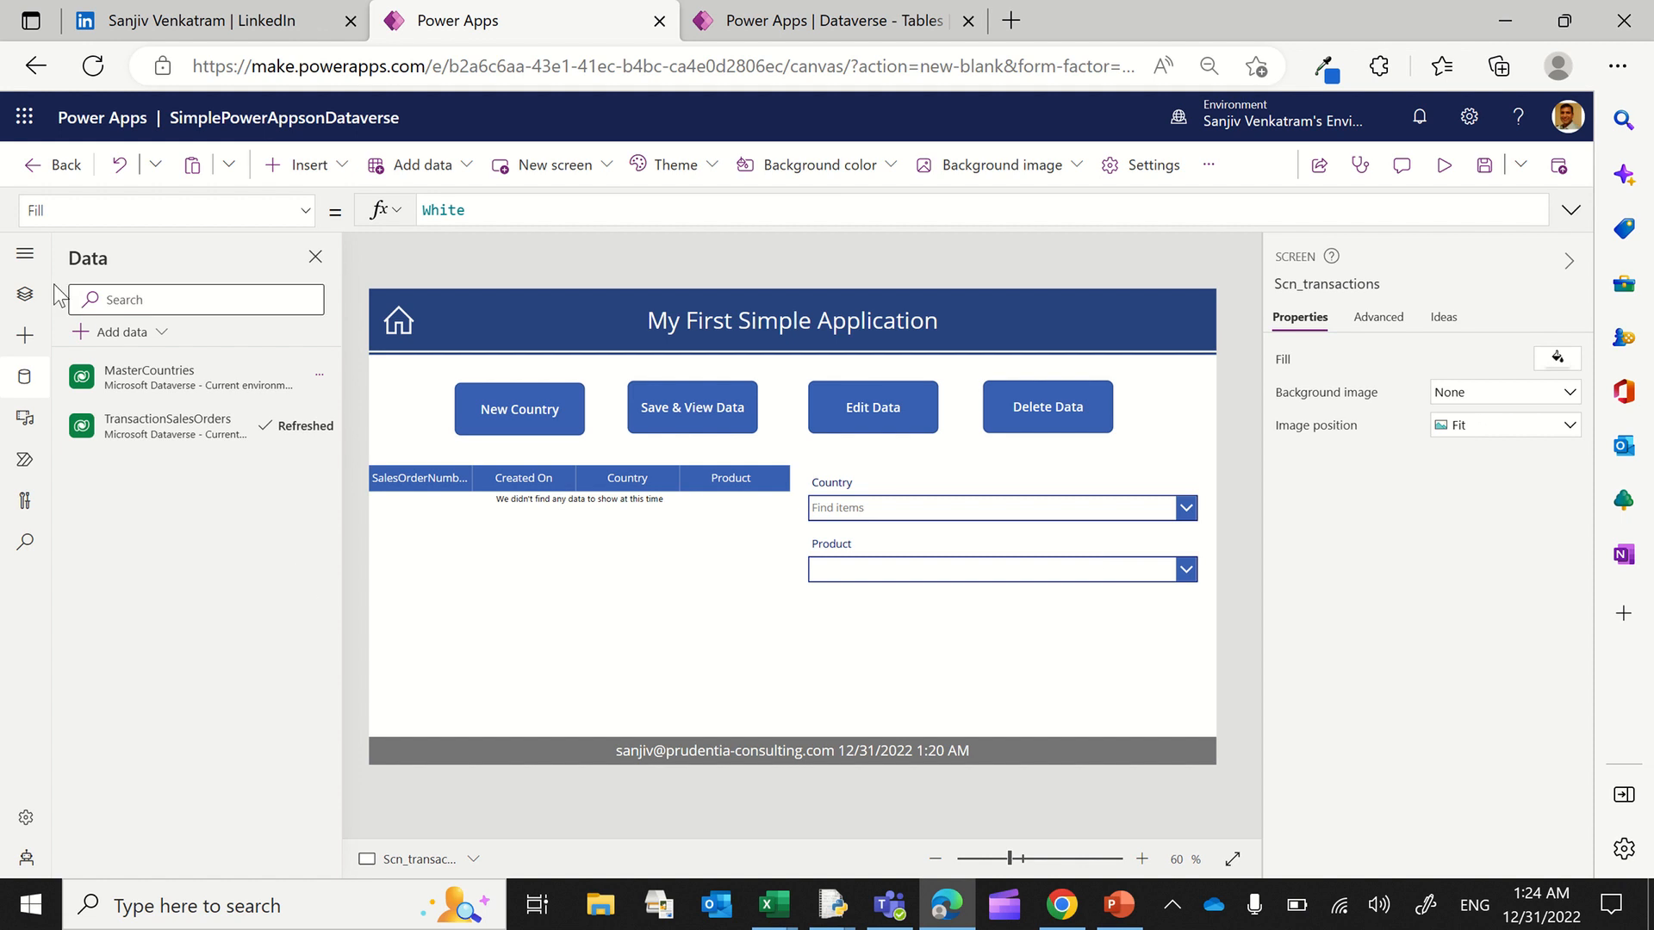
# Step: Add the SalesAmount field to FormMaster_st on the transactions screen
pyautogui.click(25, 294)
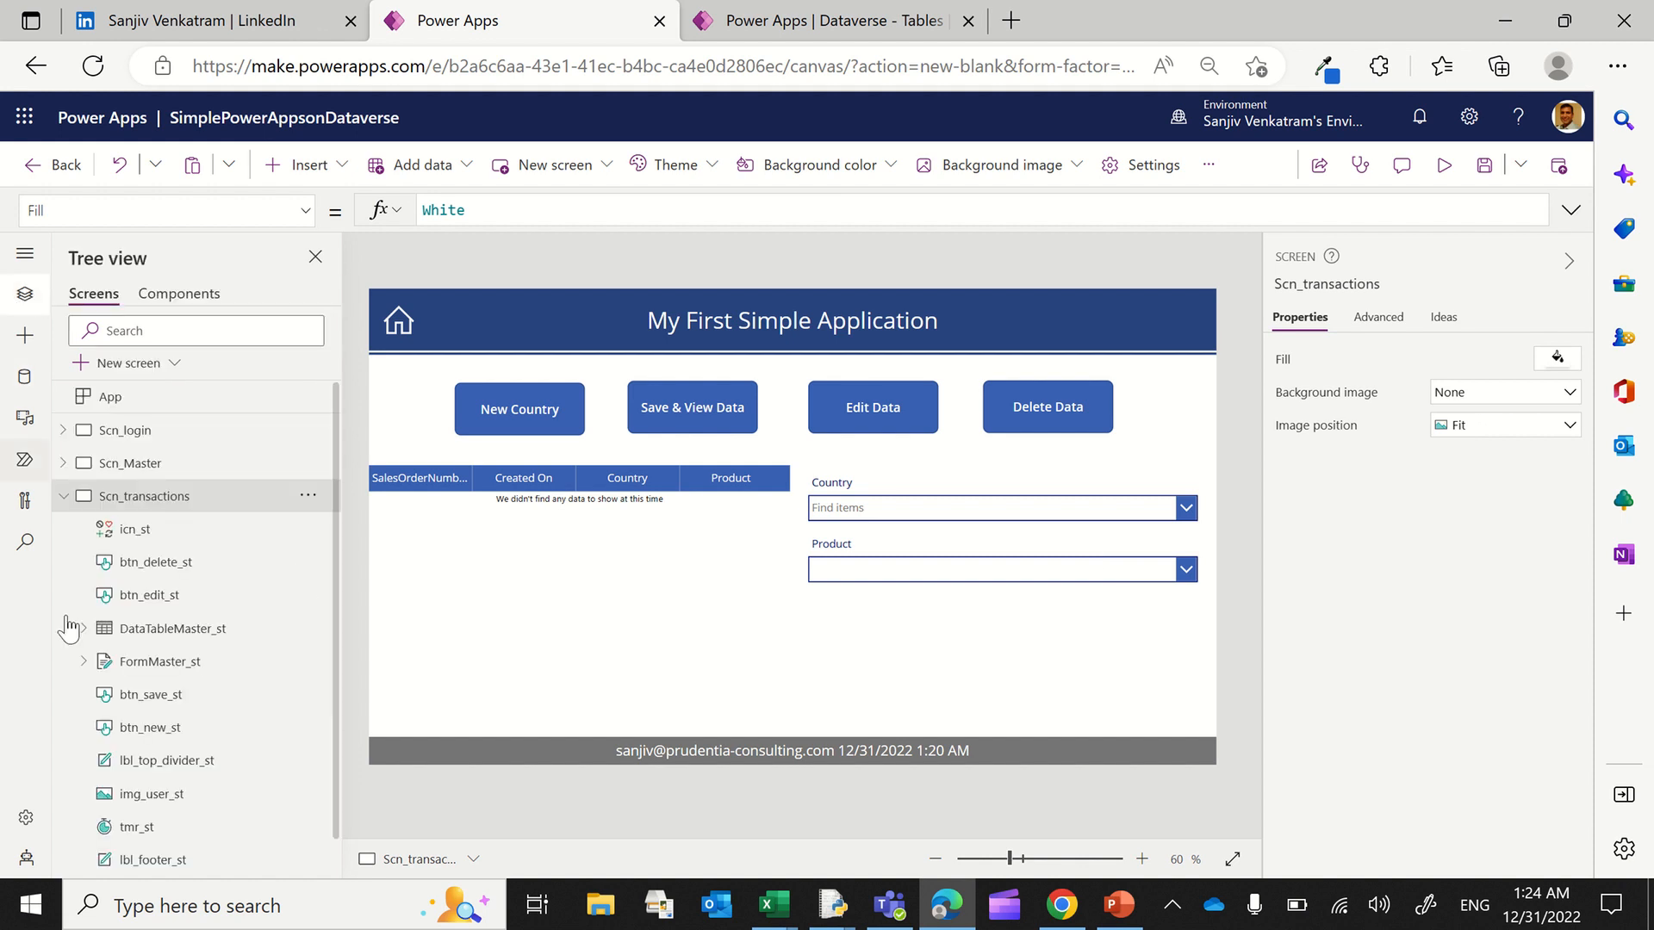
pyautogui.click(193, 661)
pyautogui.click(1545, 395)
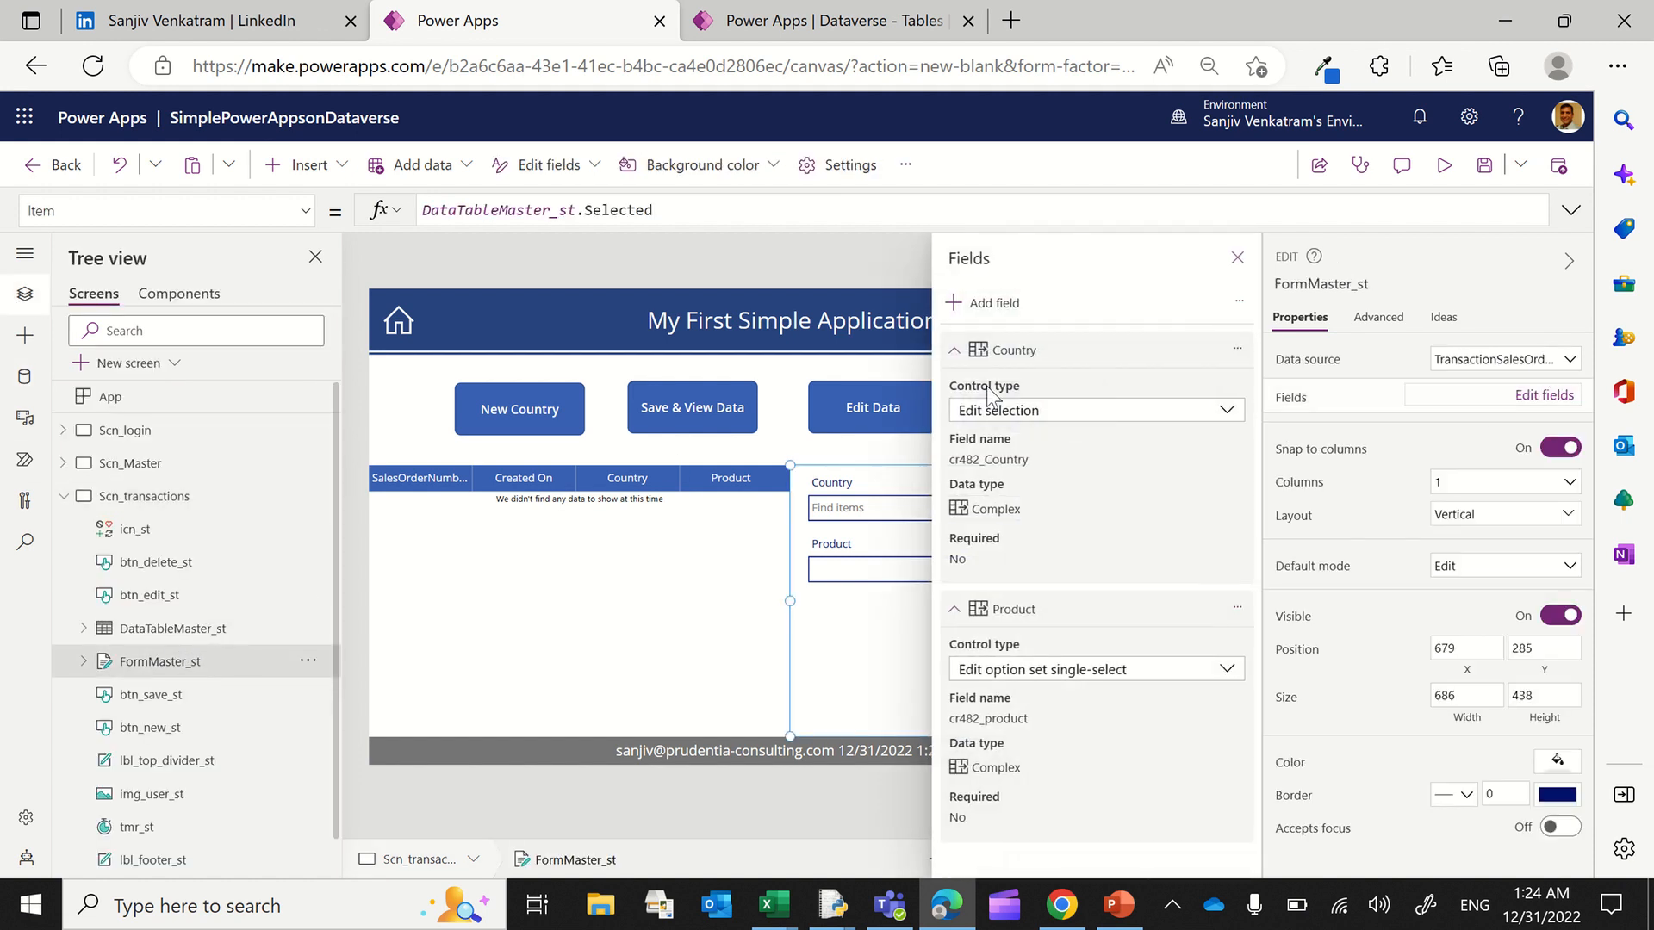
pyautogui.click(991, 305)
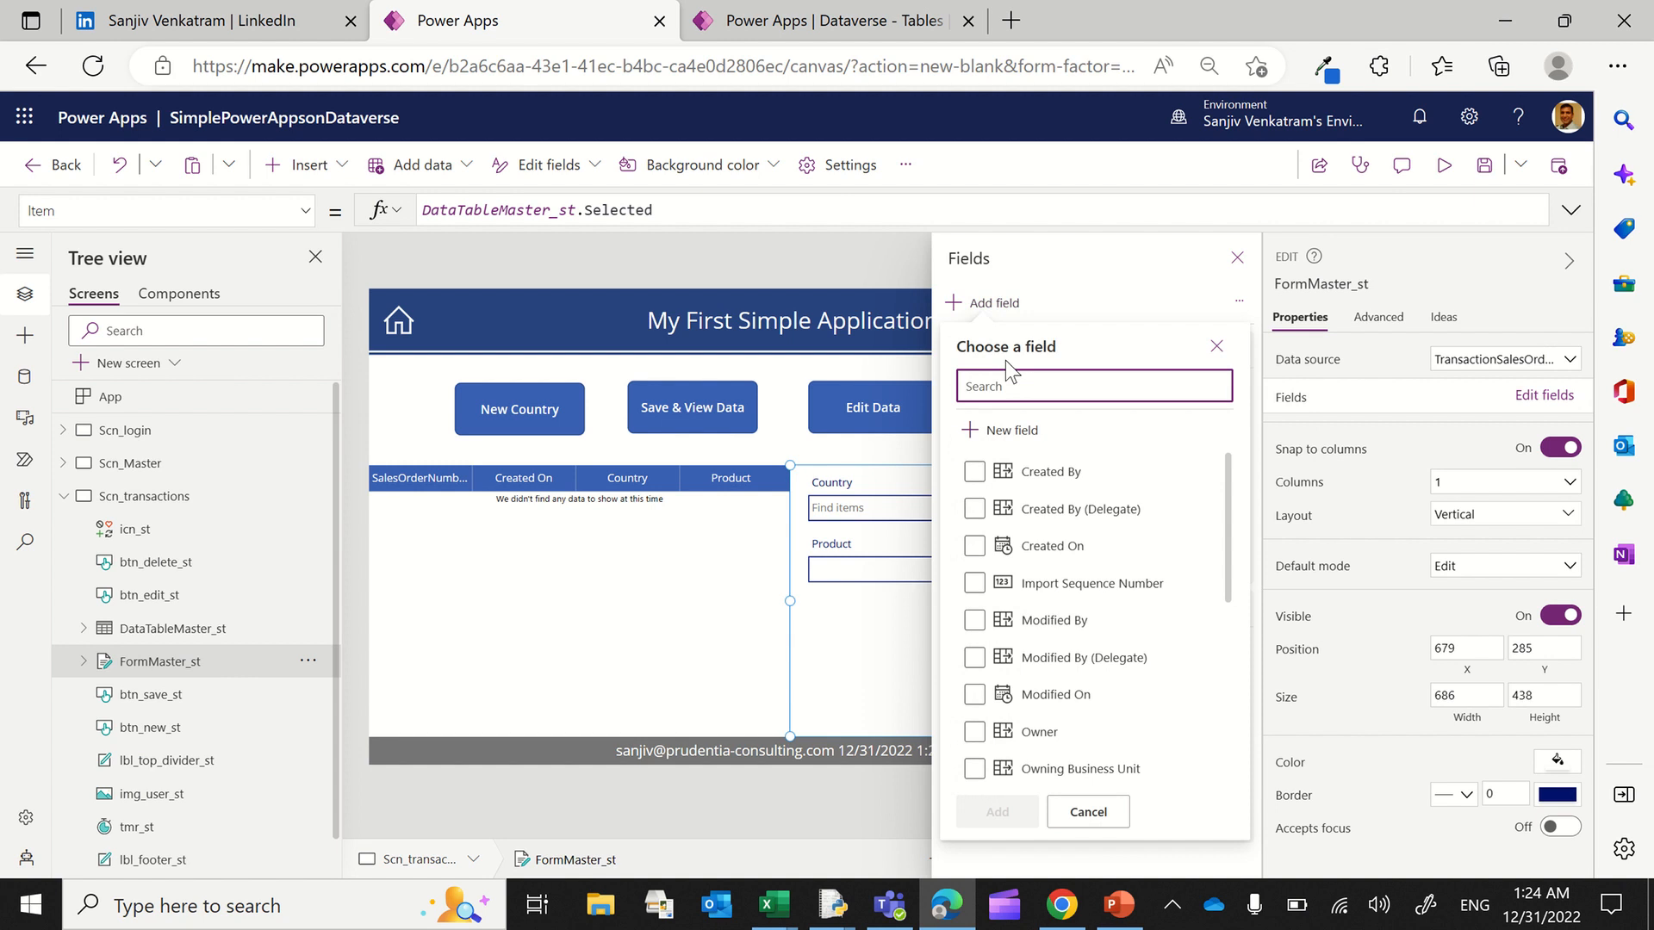
pyautogui.write('sales')
pyautogui.click(974, 472)
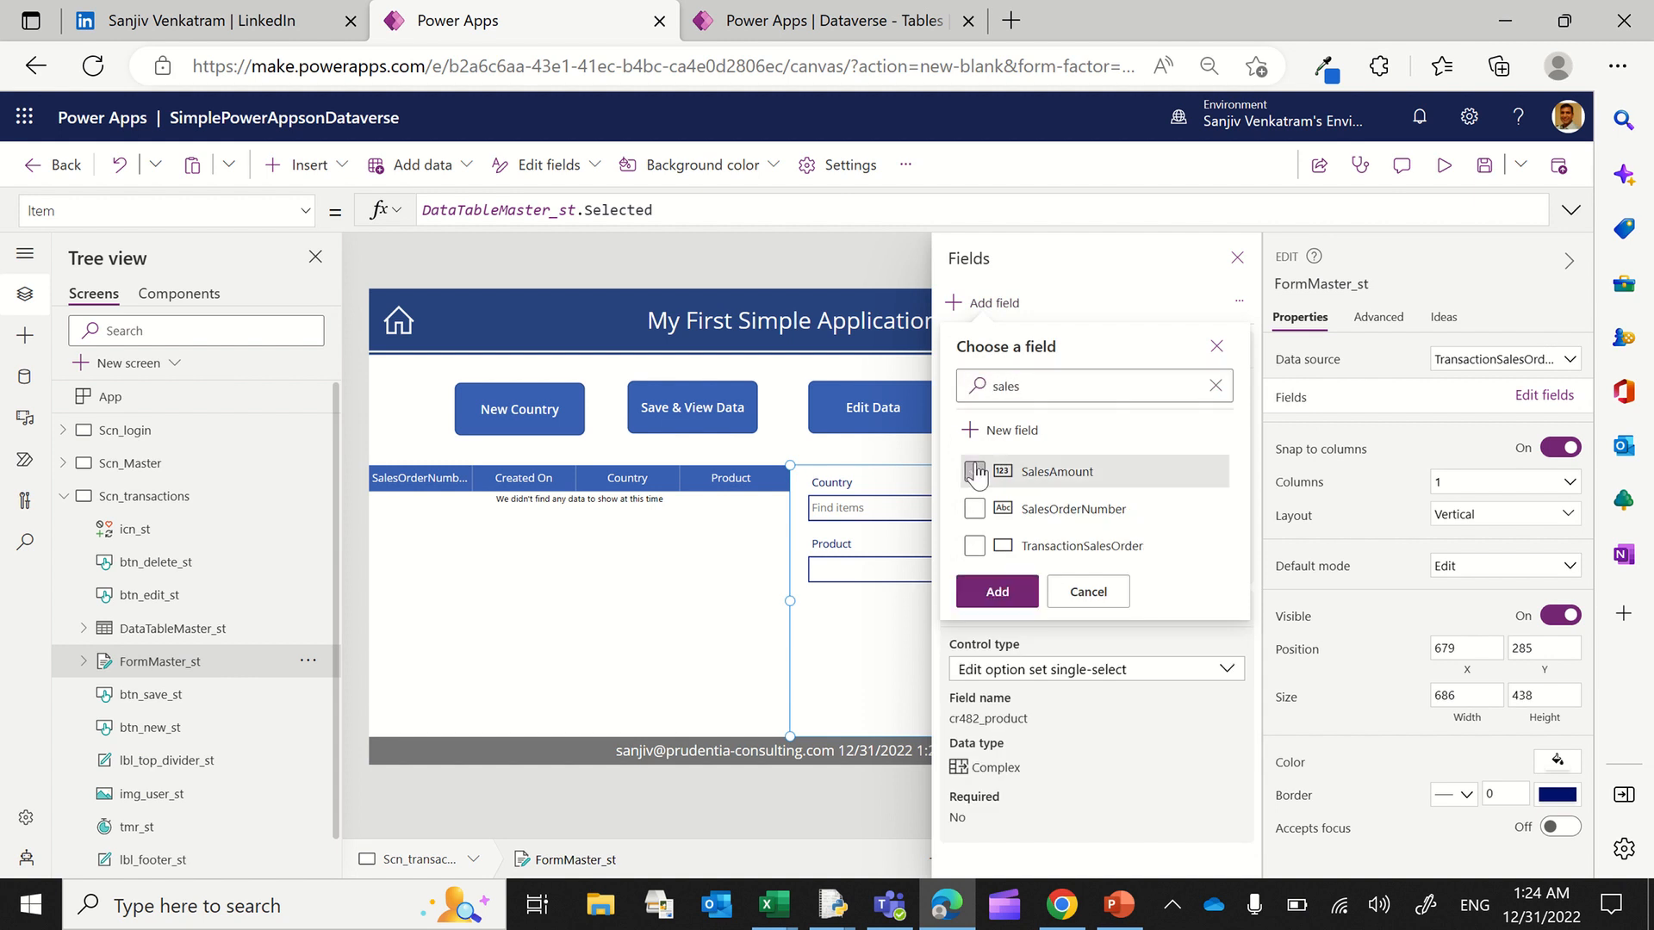
pyautogui.click(996, 591)
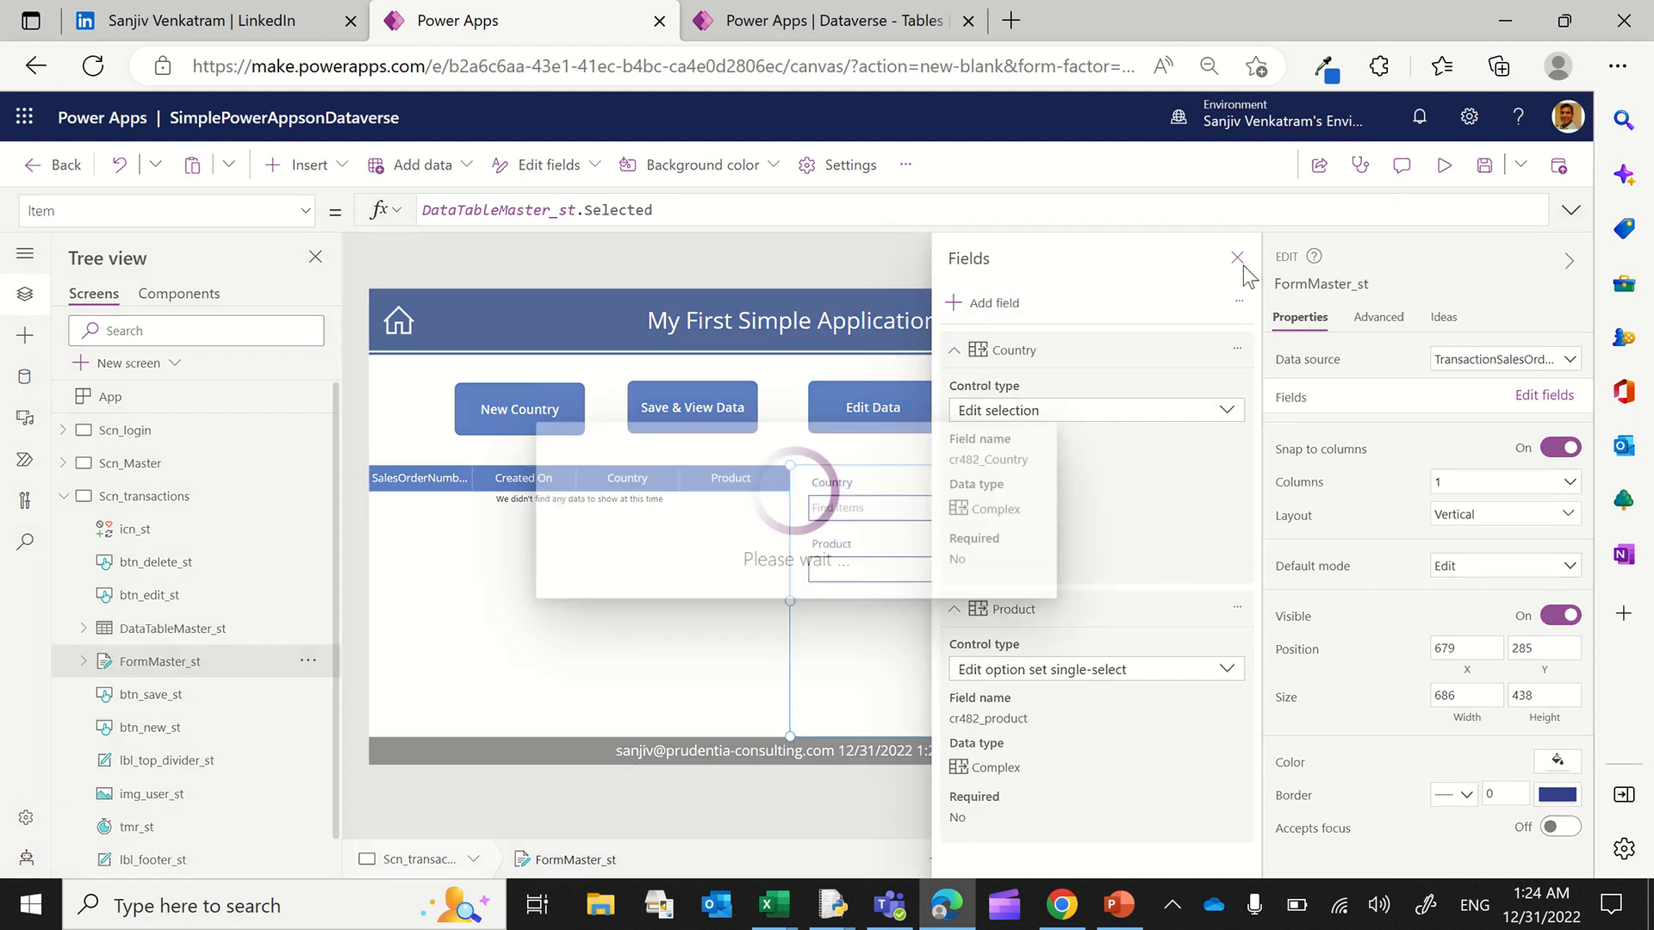
pyautogui.click(1237, 258)
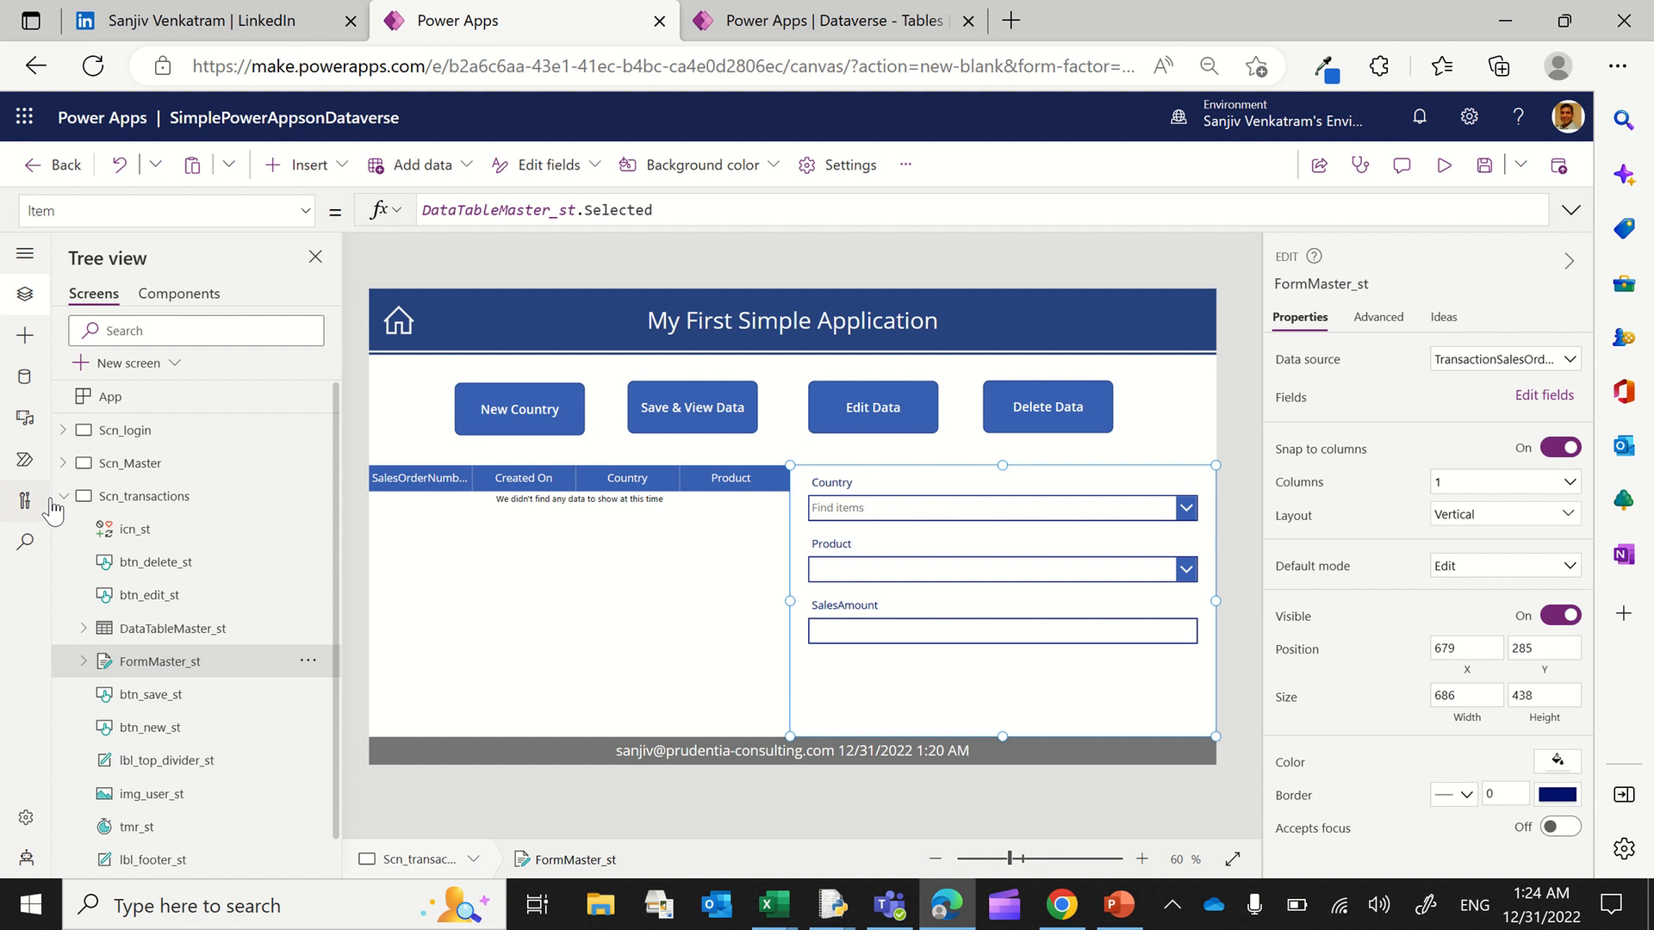
# Step: Add the SalesAmount field to DataTableMaster_st on the transactions screen
pyautogui.click(138, 629)
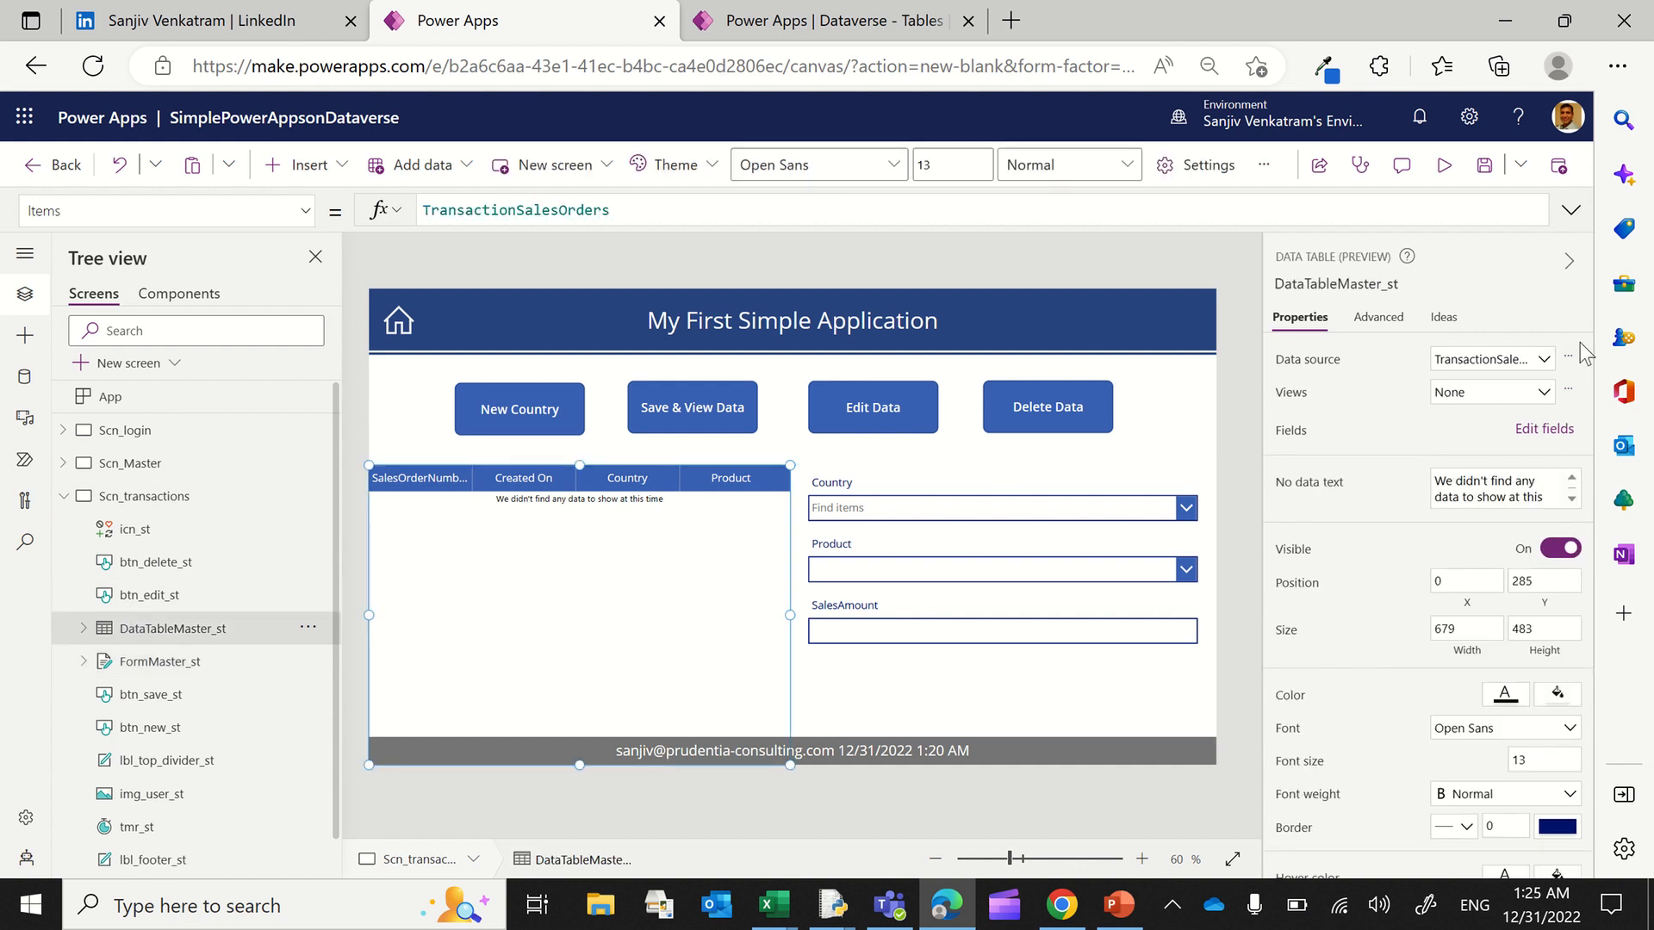
pyautogui.click(1544, 430)
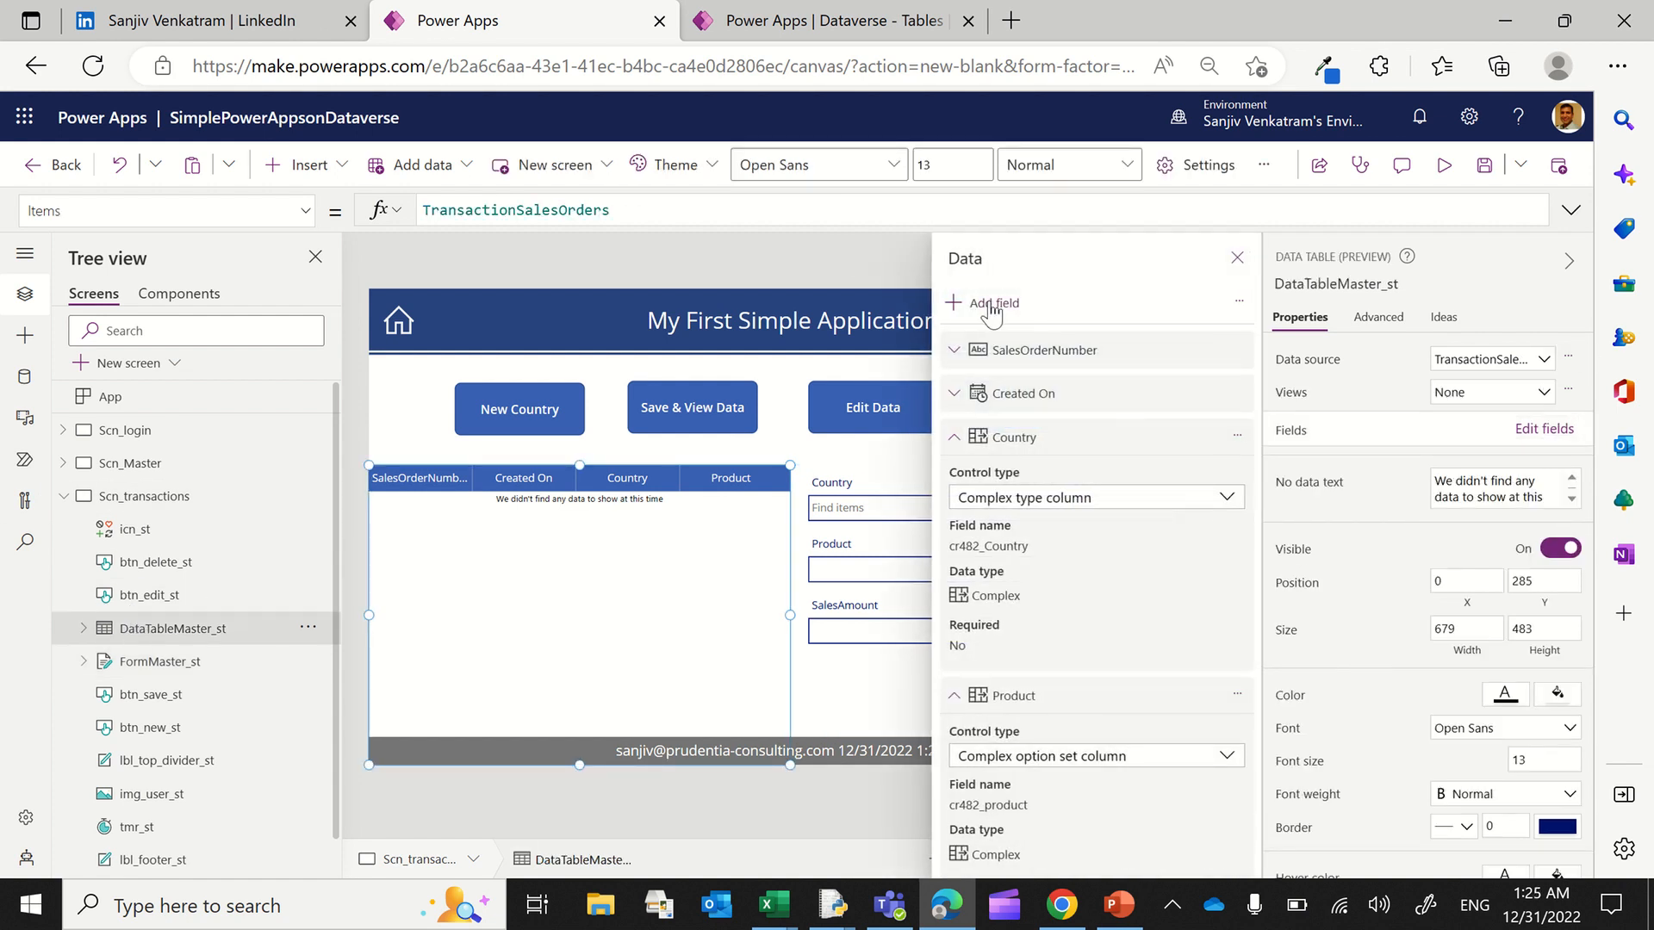
pyautogui.click(992, 303)
pyautogui.write('ales')
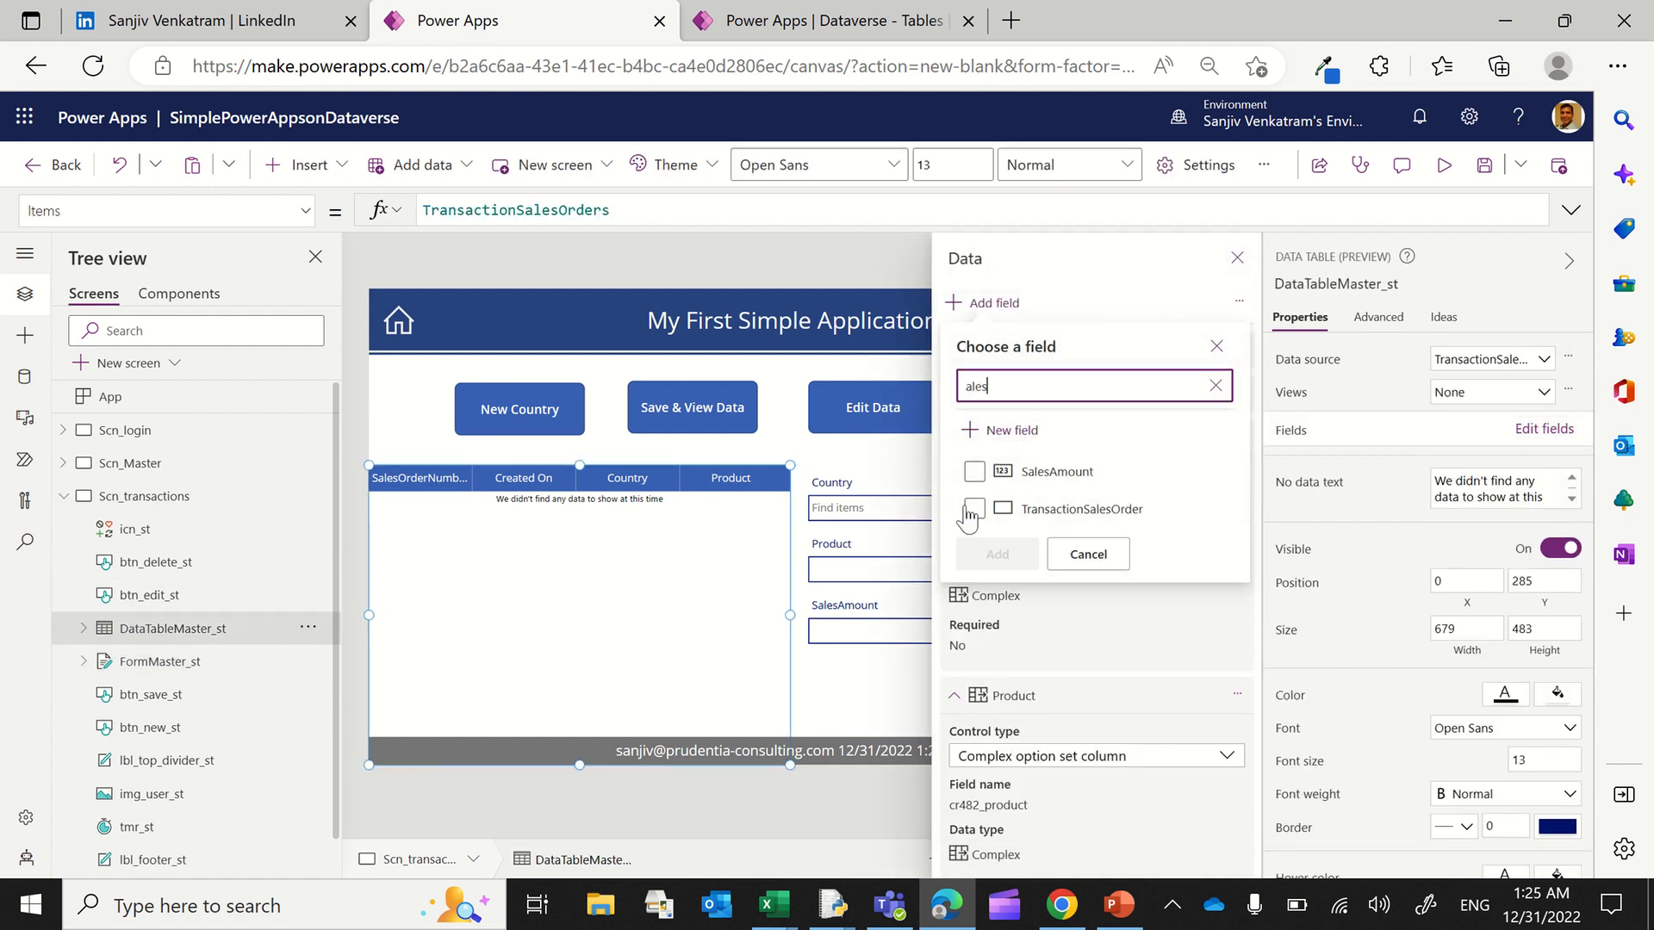
pyautogui.click(974, 471)
pyautogui.click(997, 554)
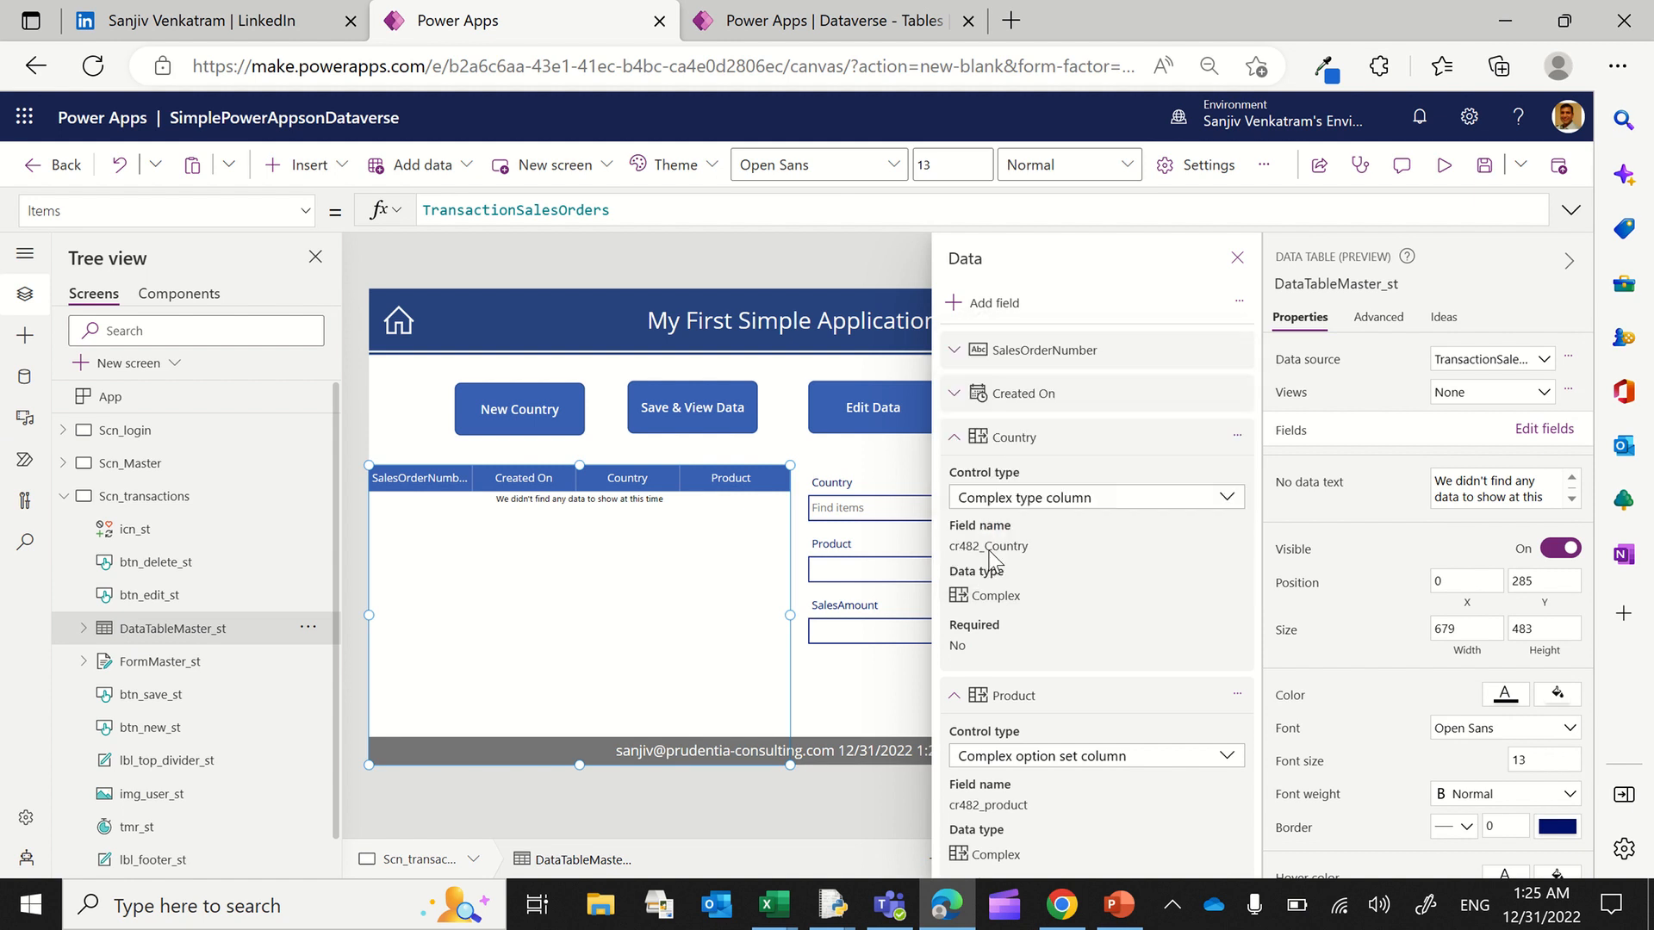
pyautogui.click(1237, 257)
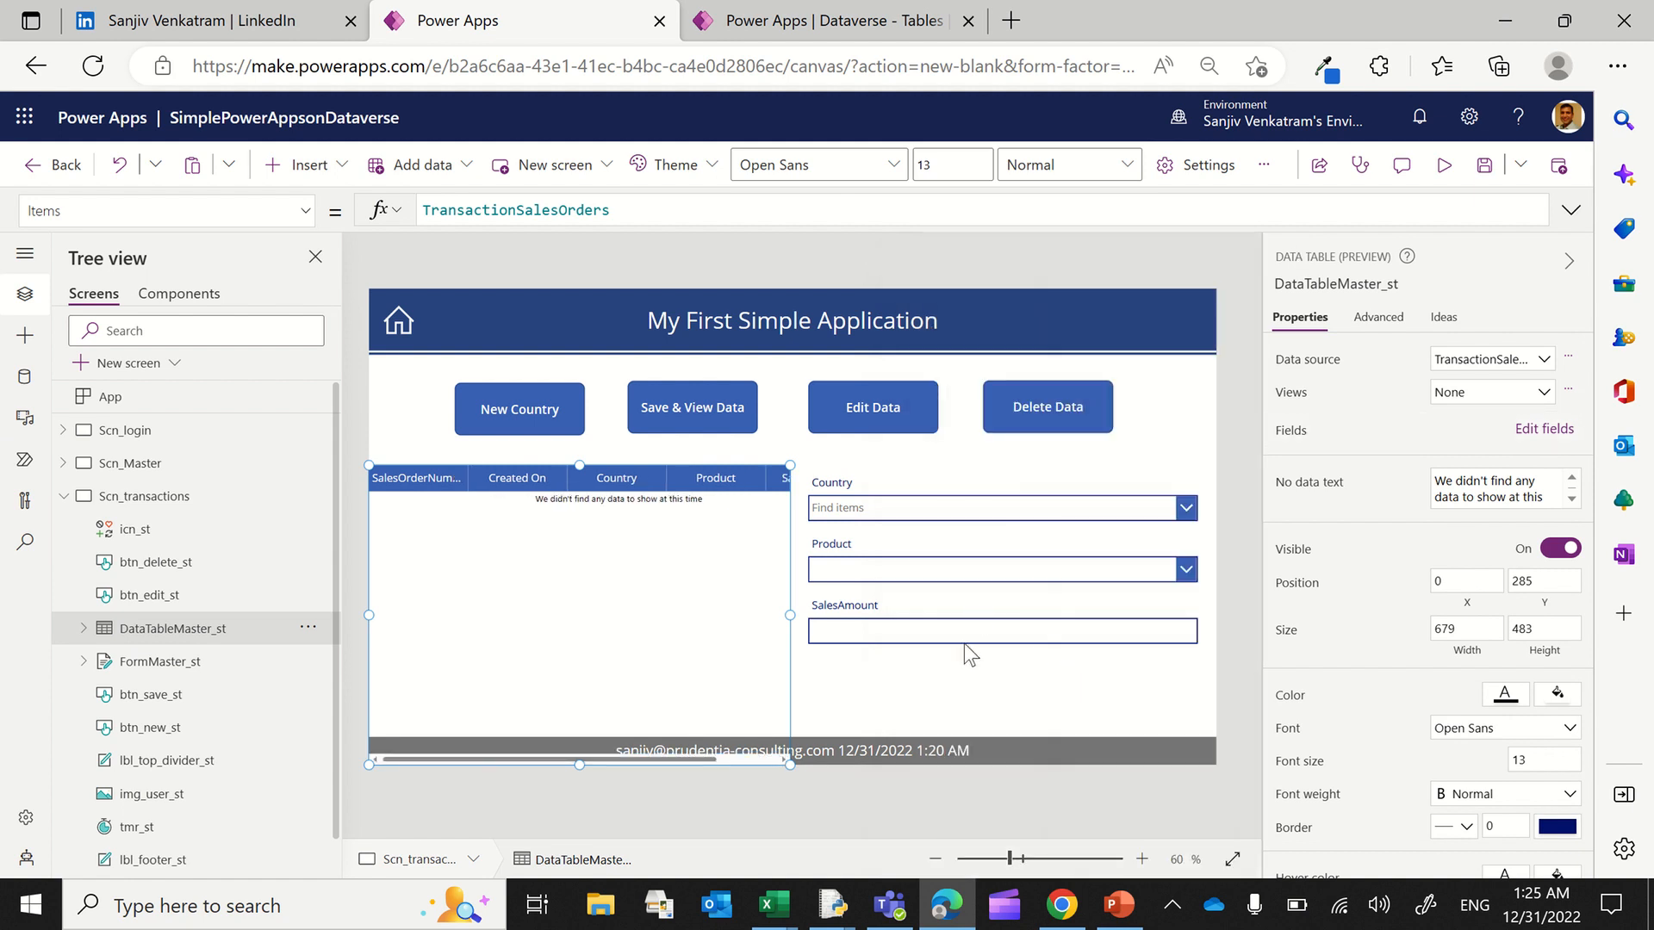
# Step: Change the New Country button's text to New Sales and check the save, edit and home controls' OnSelect formulas
pyautogui.click(532, 426)
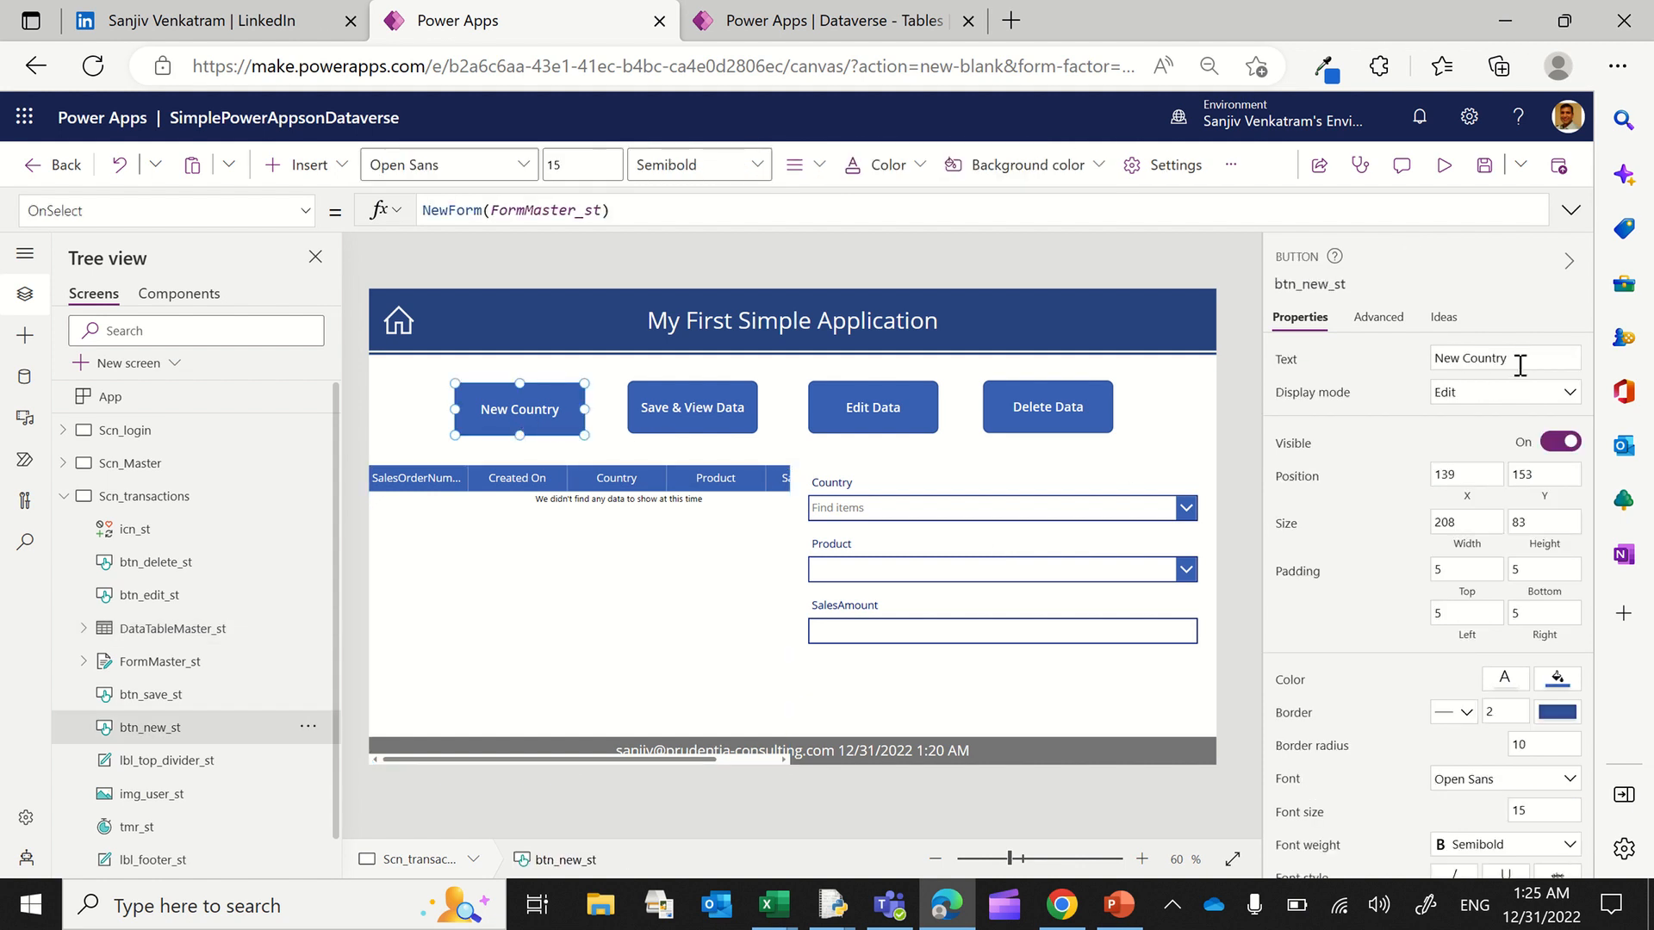
pyautogui.moveTo(1520, 366); pyautogui.dragTo(1475, 363)
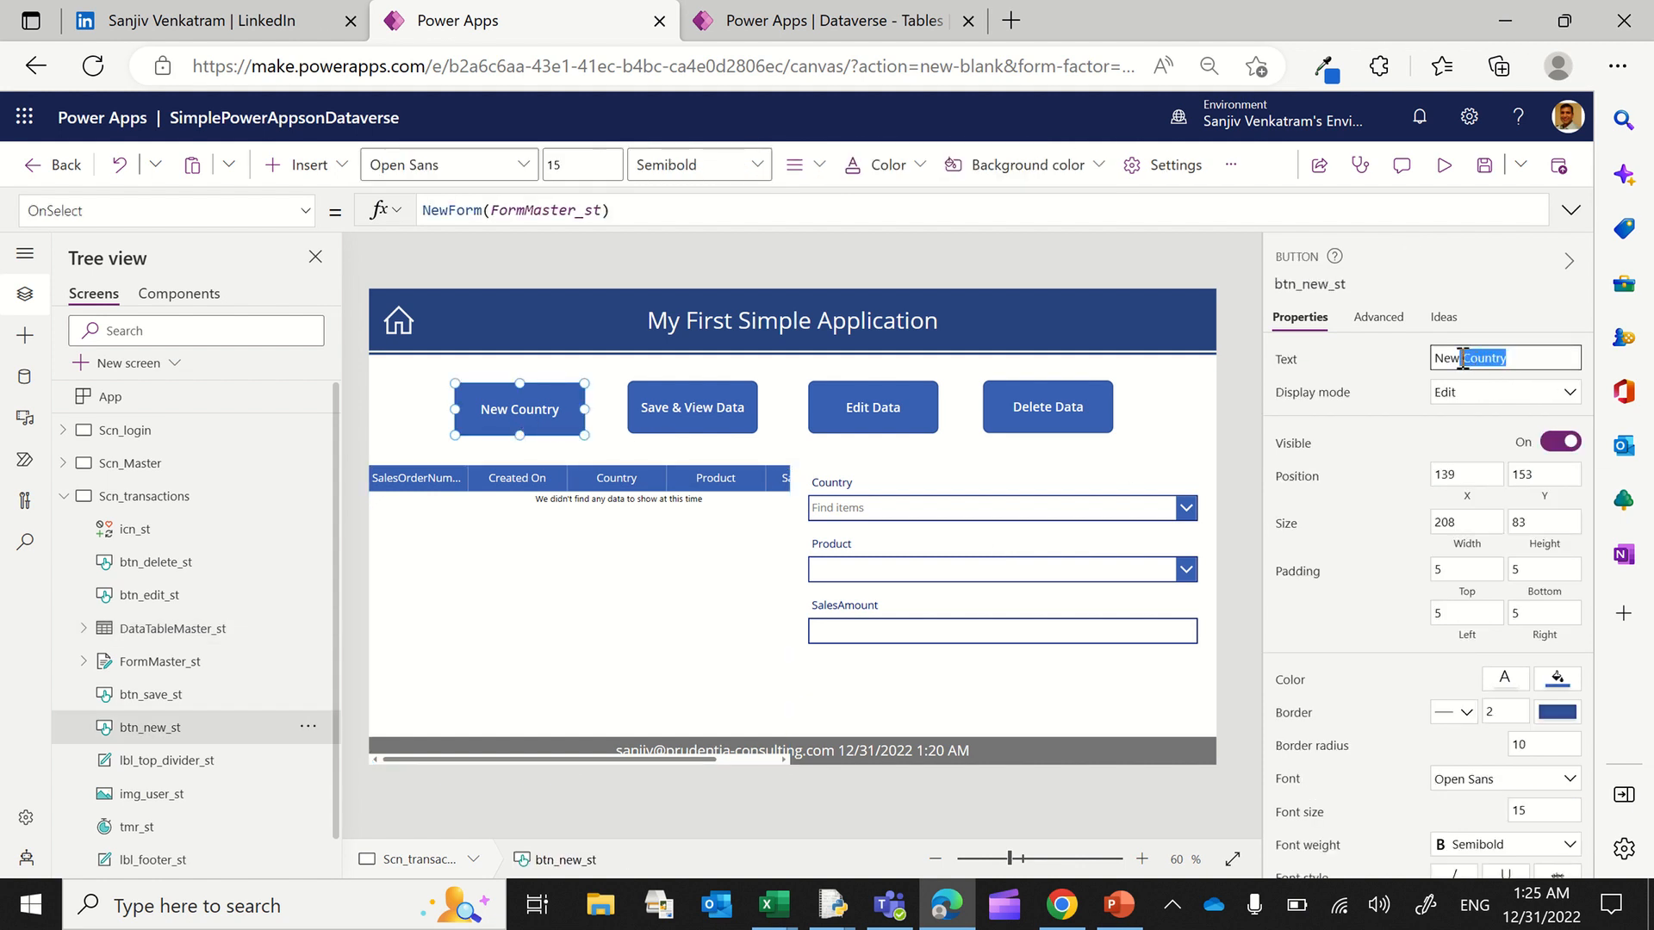
pyautogui.press('BackSpace')
pyautogui.click(720, 402)
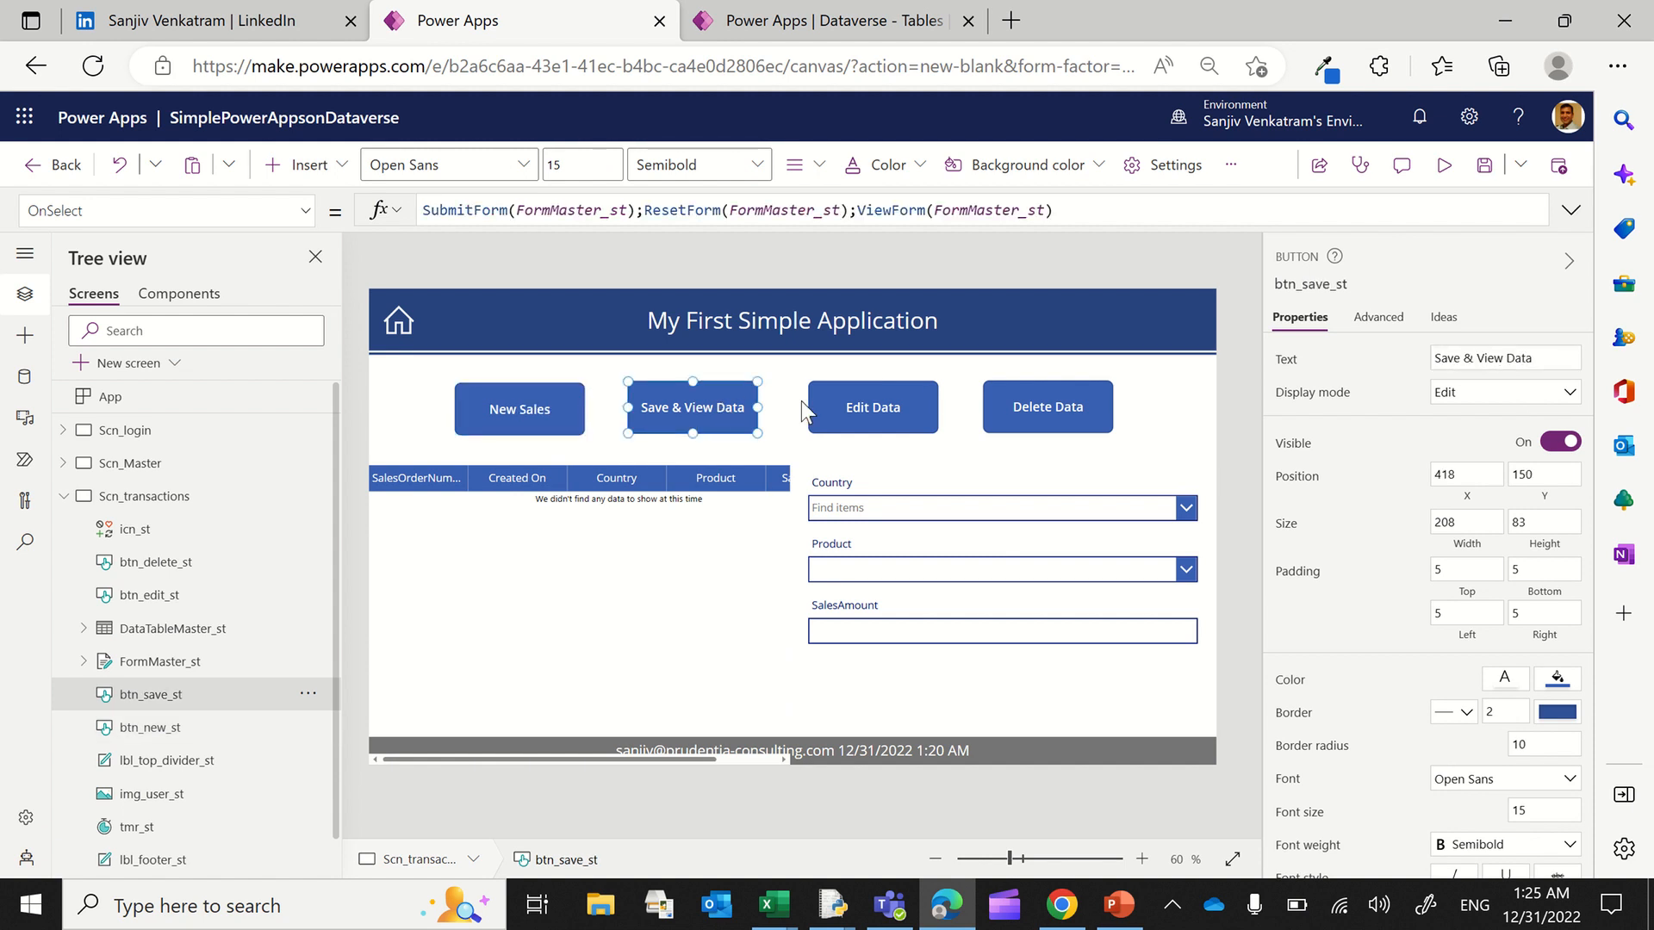
pyautogui.click(861, 407)
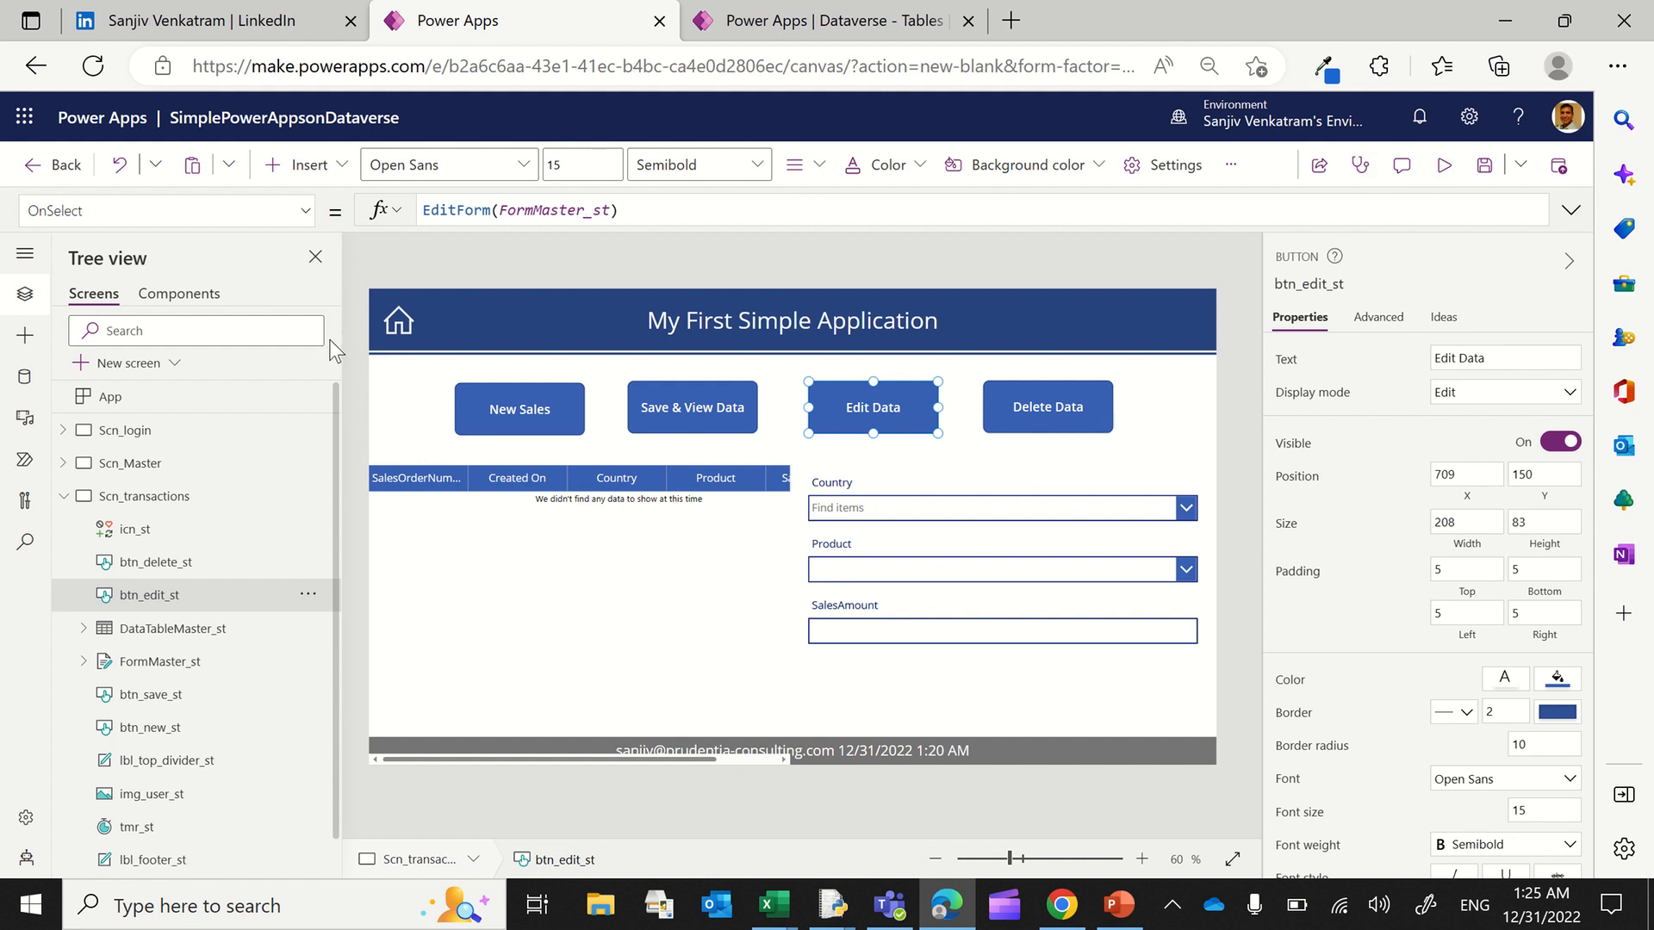
pyautogui.click(396, 334)
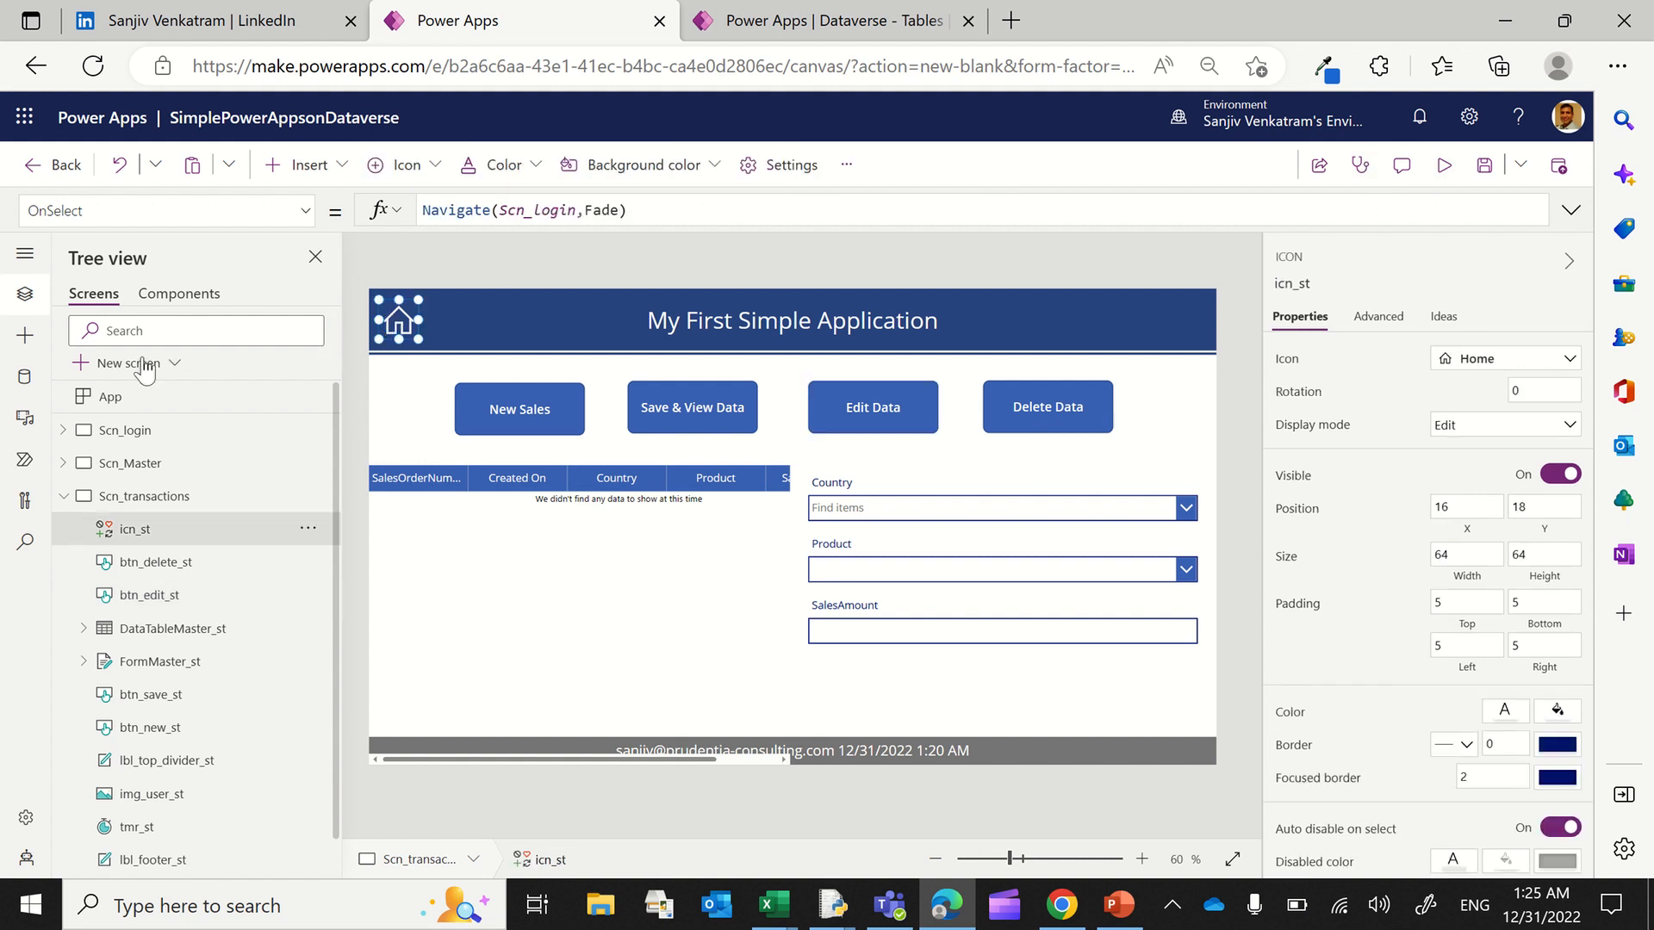
# Step: On Scn_login, set the Enter Sales Transactions button's OnSelect to Navigate(Scn_transactions,ScreenTransition.Fade)
pyautogui.click(64, 497)
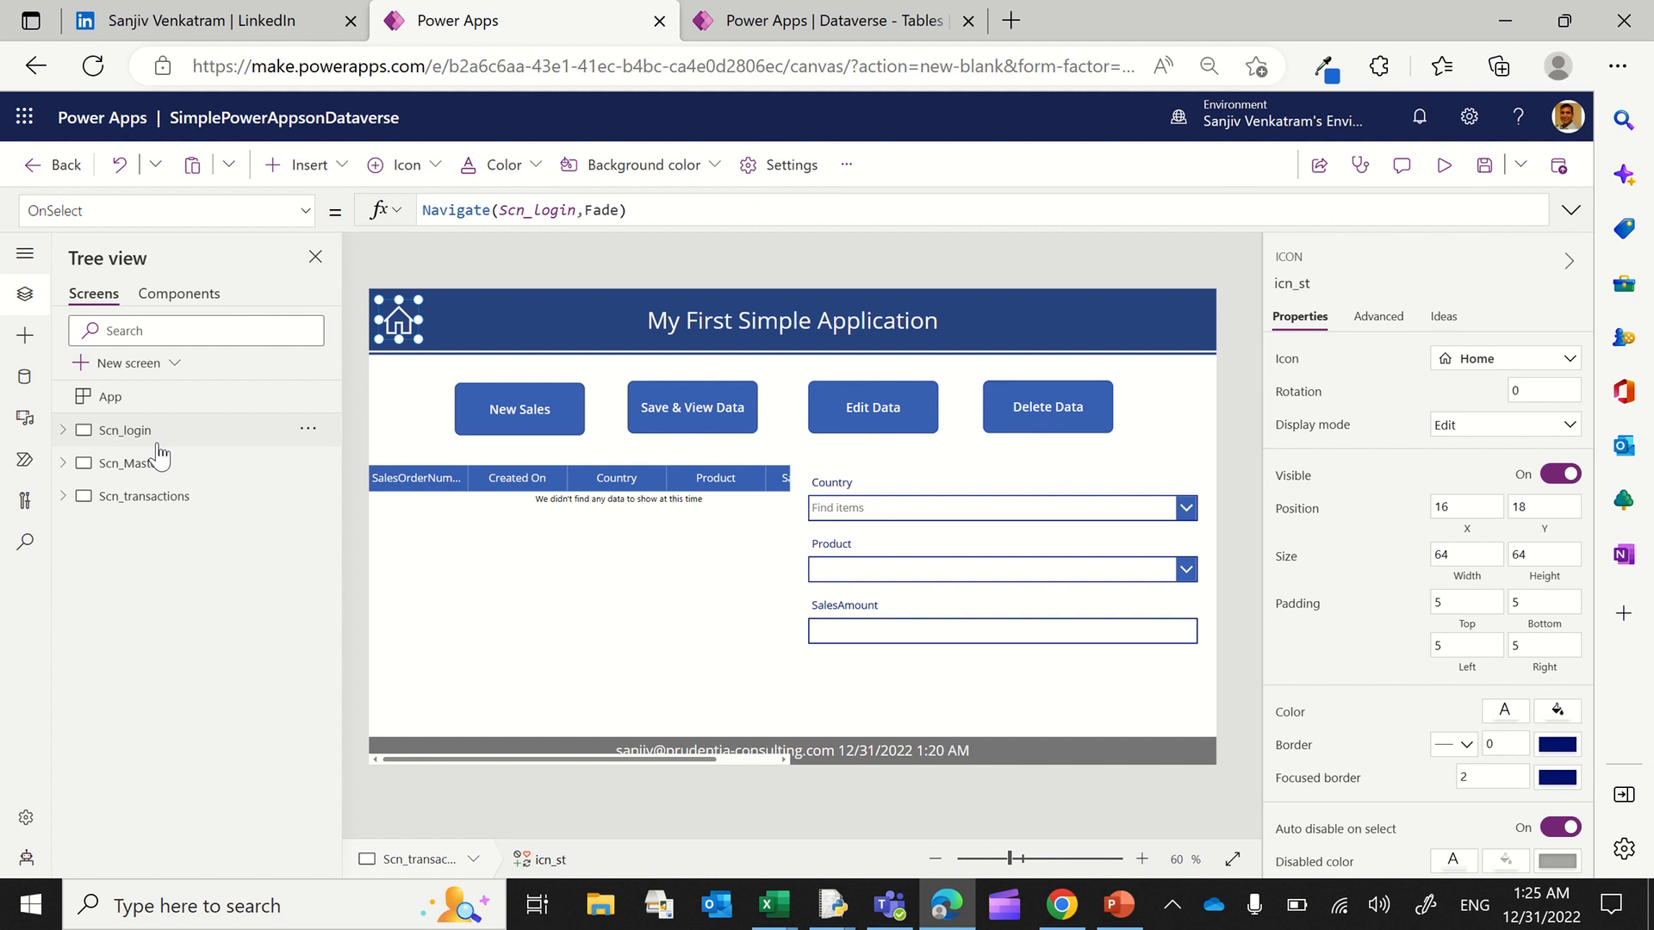
pyautogui.click(157, 437)
pyautogui.click(889, 534)
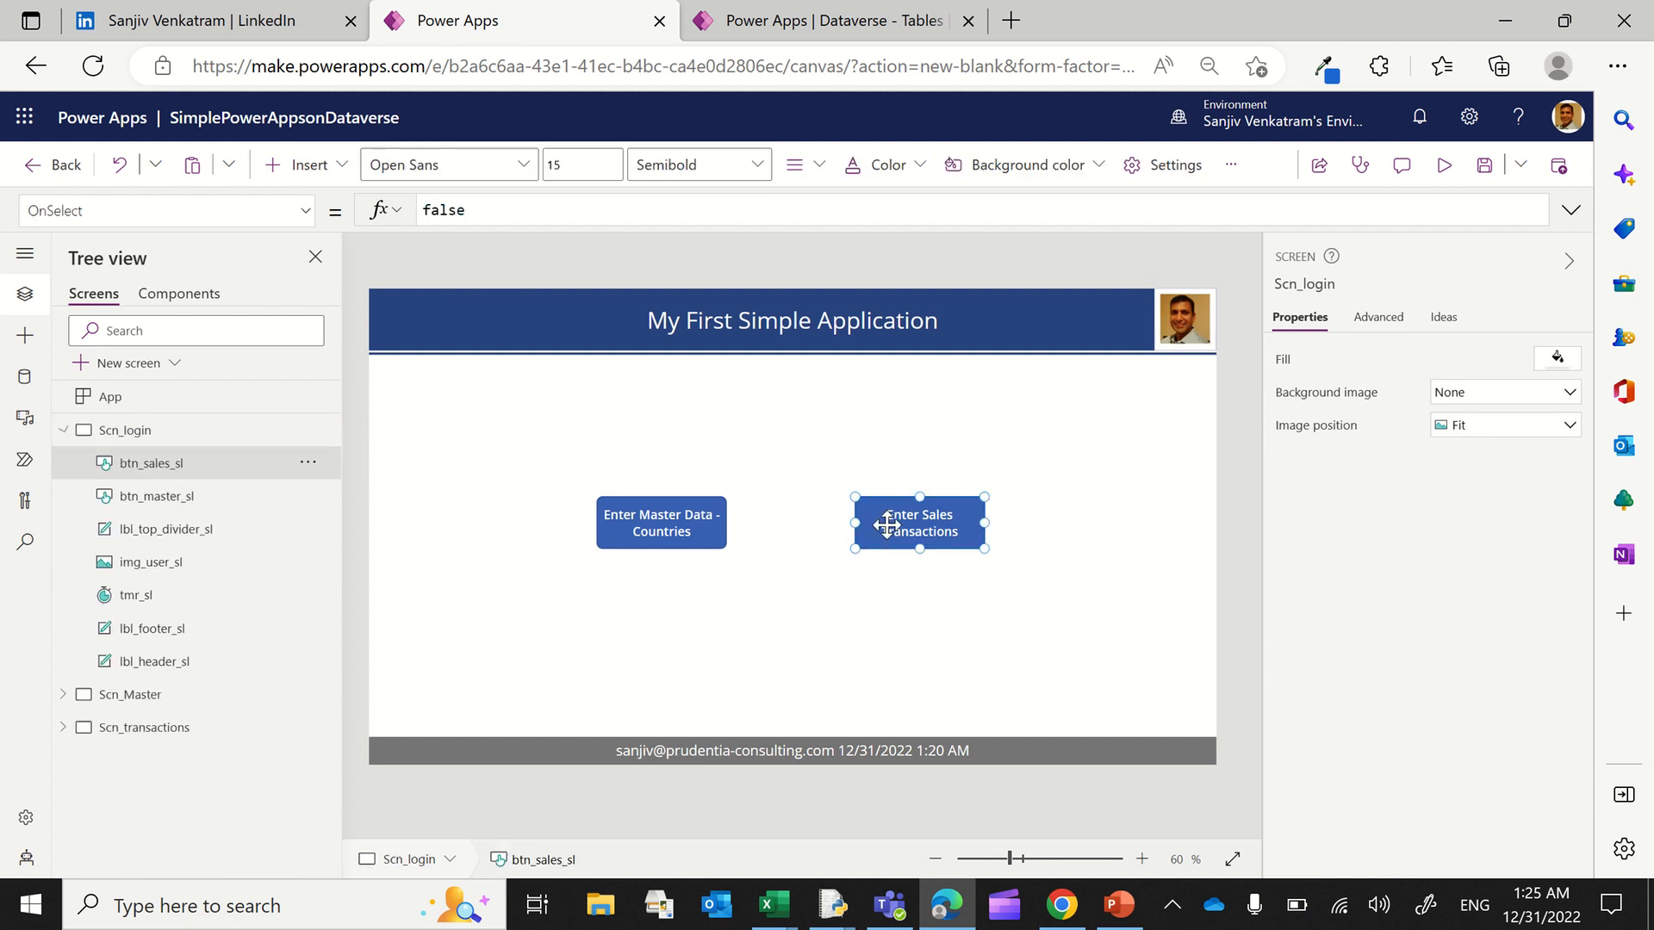
pyautogui.doubleClick(538, 212)
pyautogui.write('Nav')
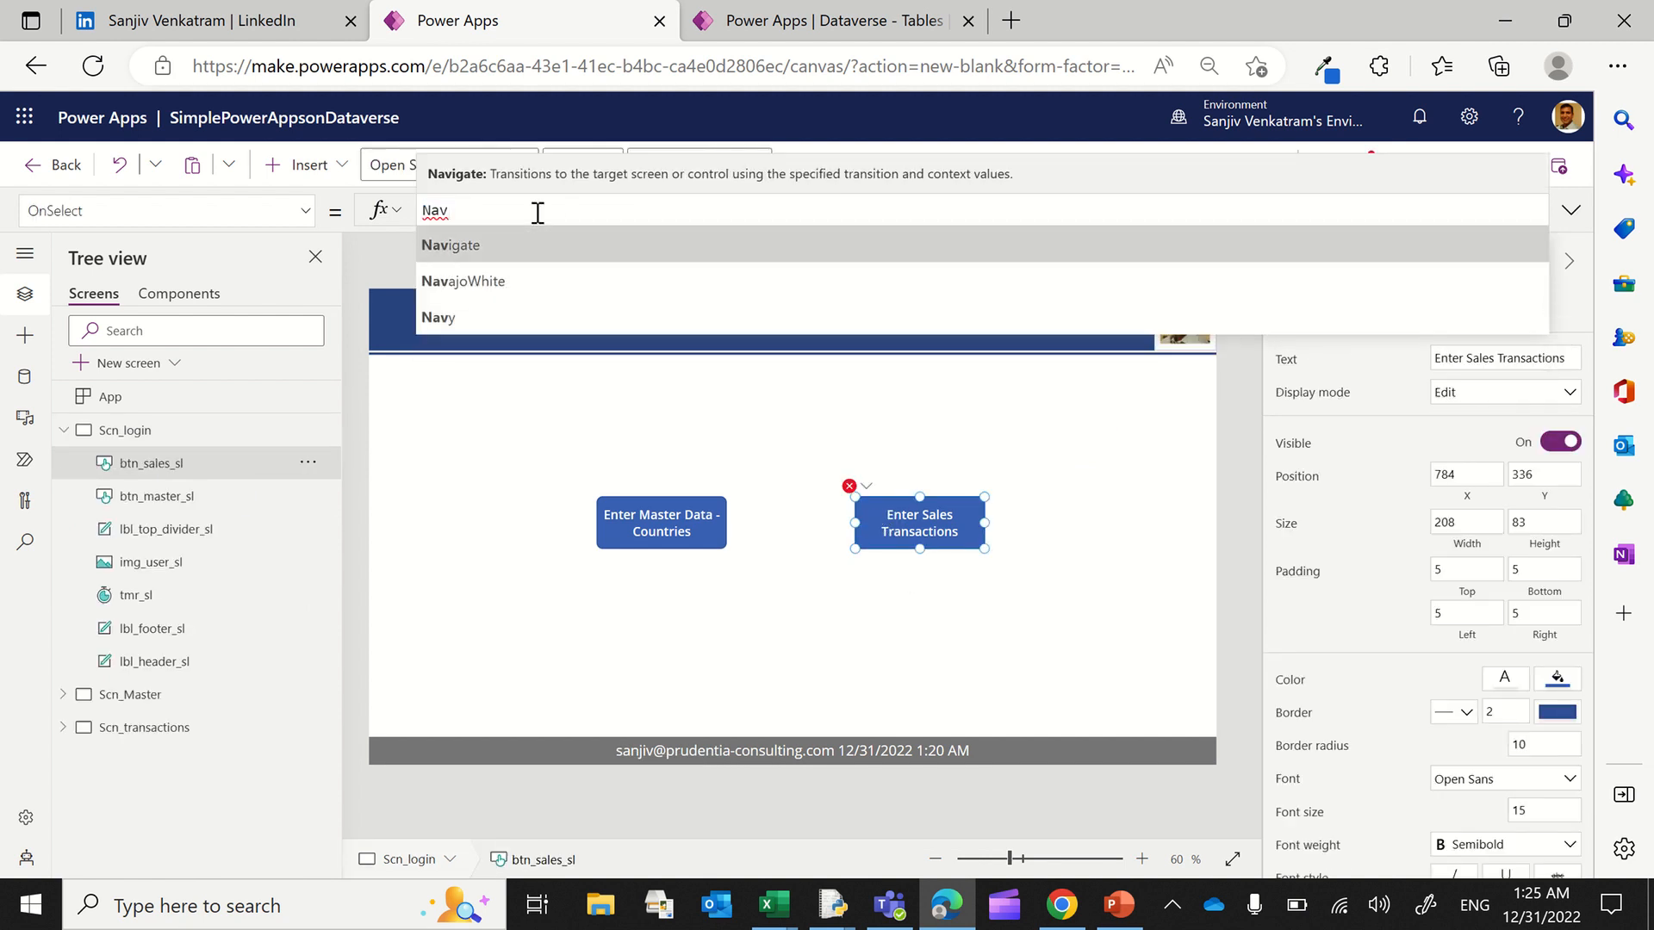
pyautogui.press('Tab')
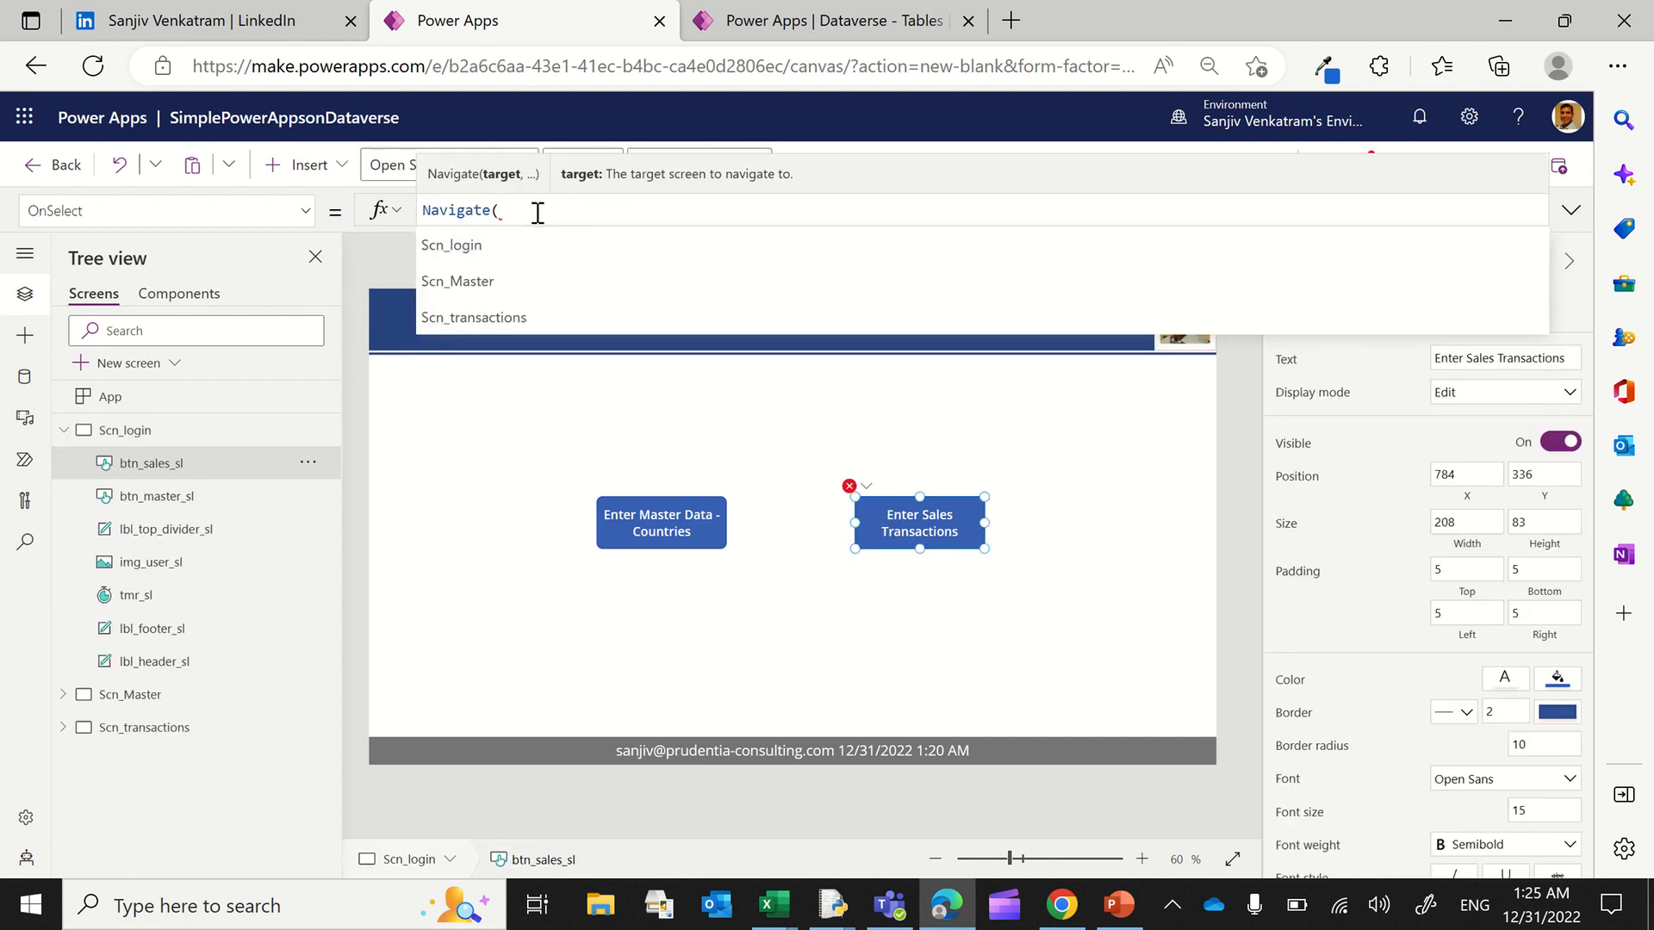
pyautogui.press('Down')
pyautogui.press('Down')
pyautogui.press('Down')
pyautogui.press('Tab')
pyautogui.write(',')
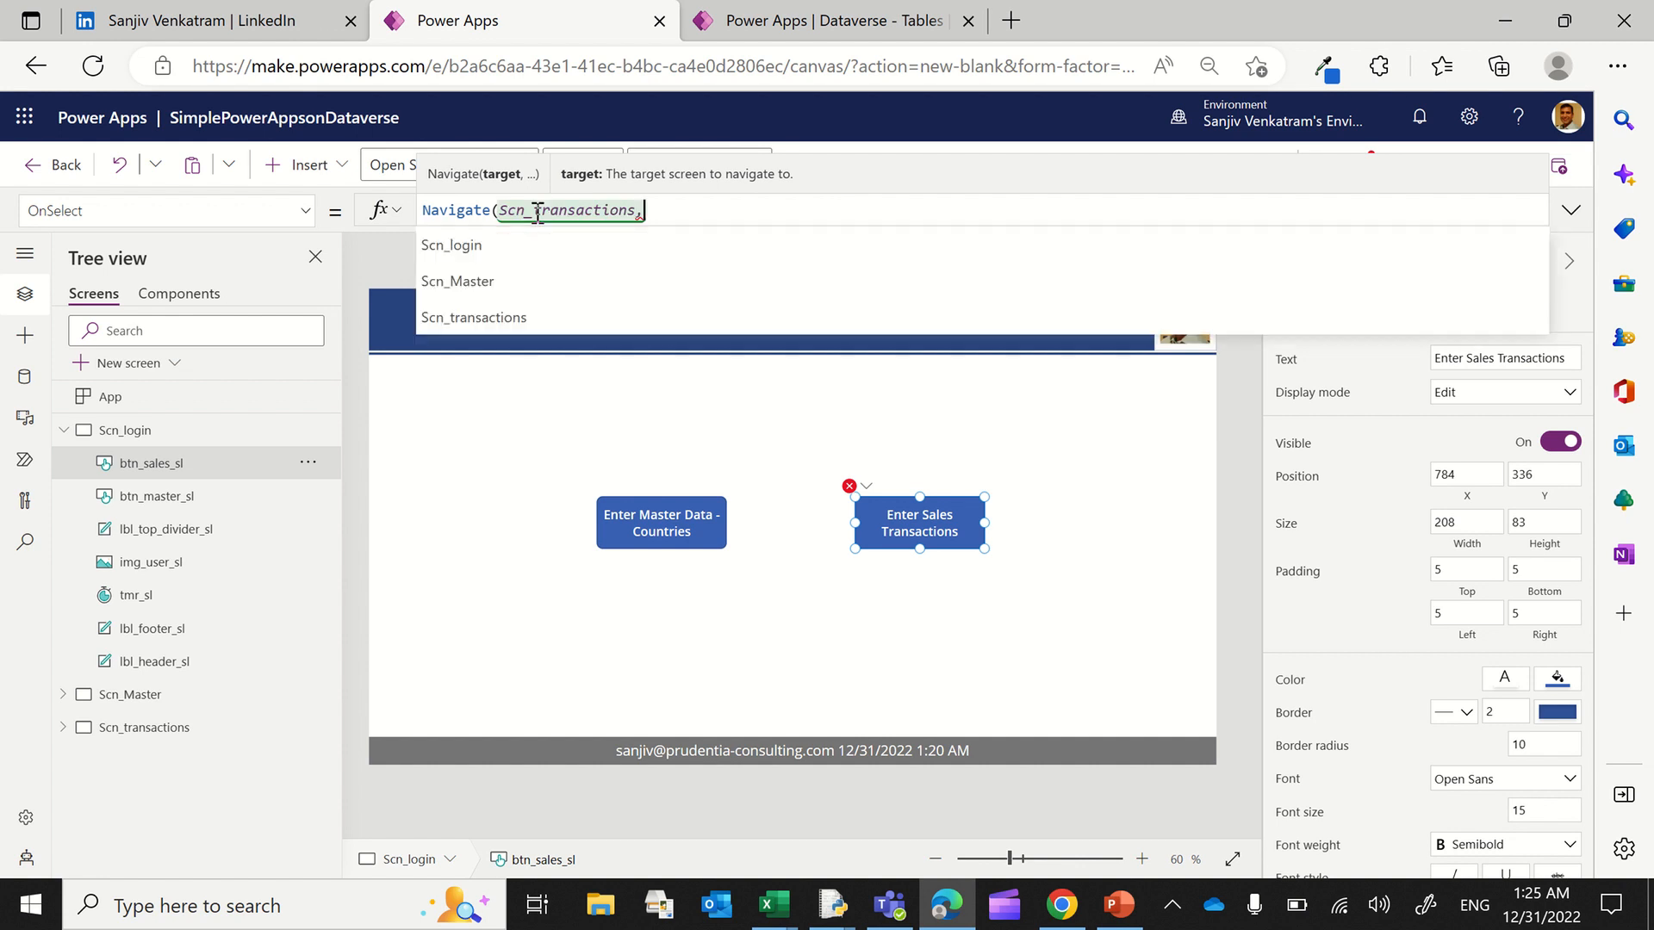
pyautogui.press('Down')
pyautogui.press('Down')
pyautogui.press('Down')
pyautogui.press('Tab')
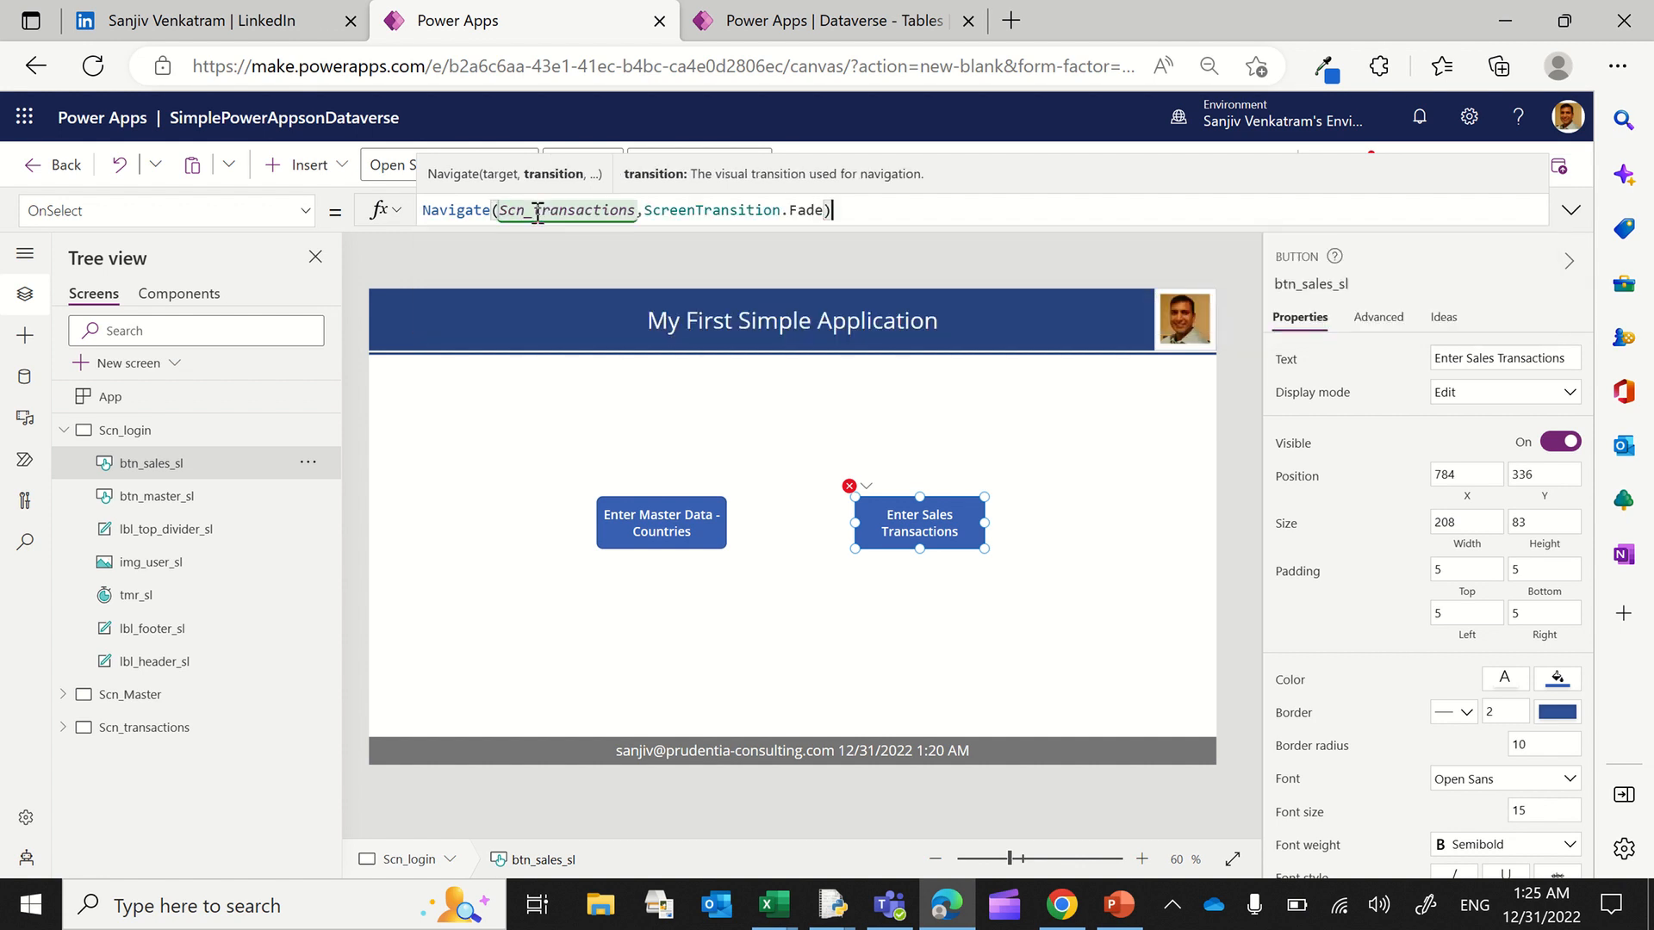
pyautogui.click(748, 268)
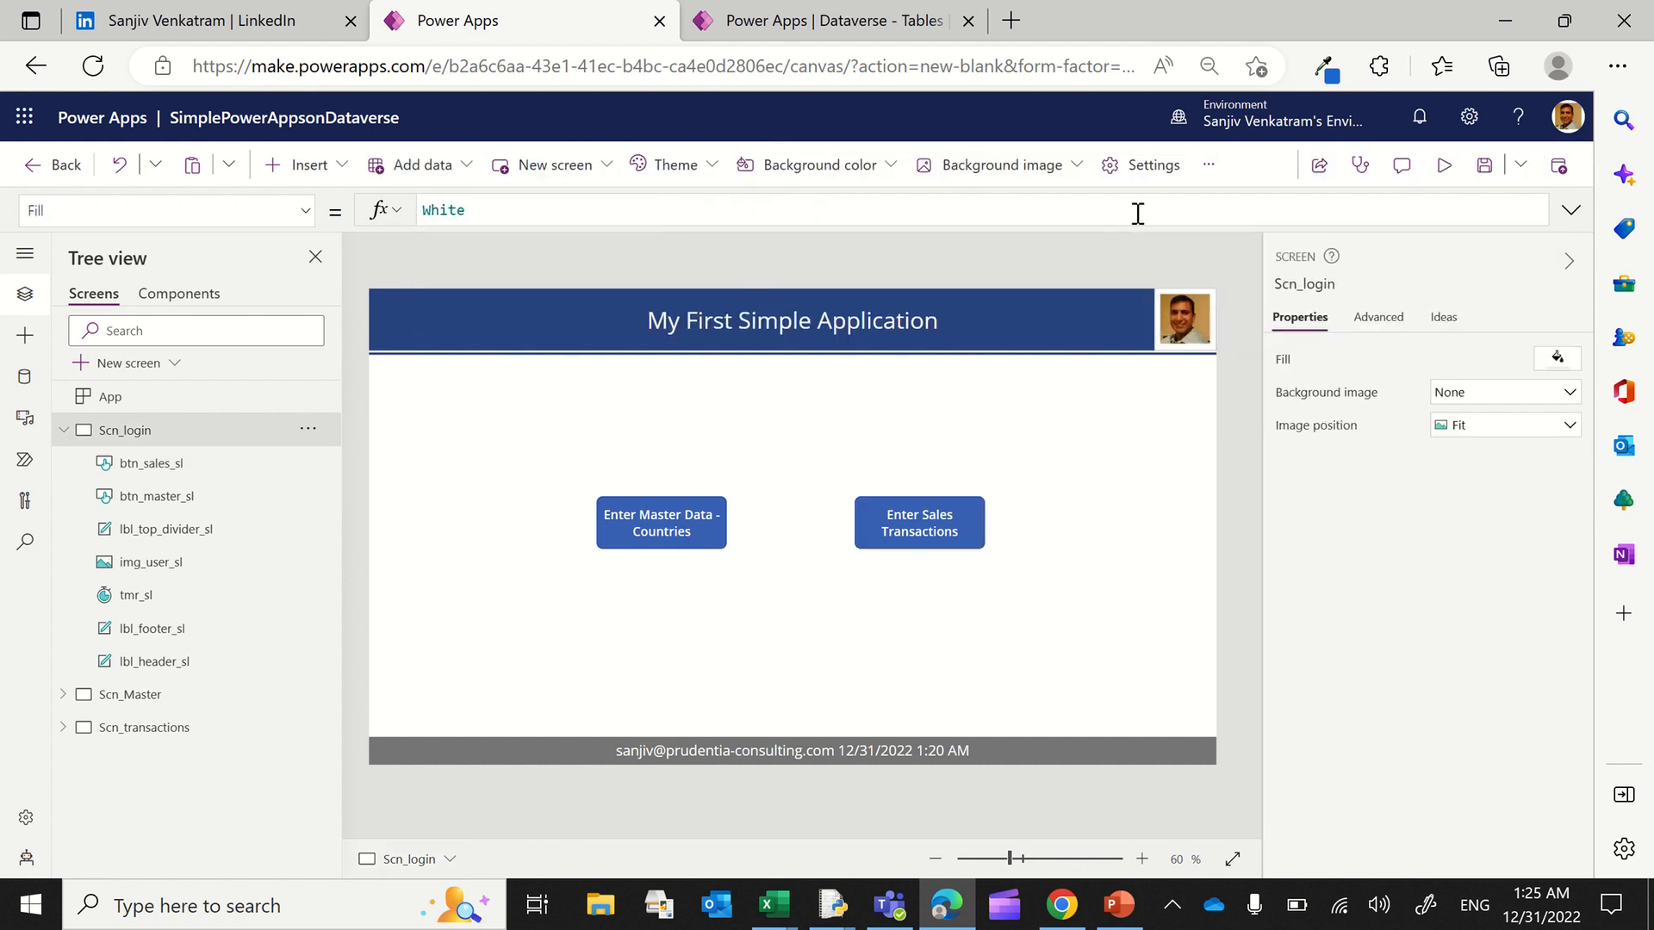
# Step: Save the app and publish this version
pyautogui.click(1483, 165)
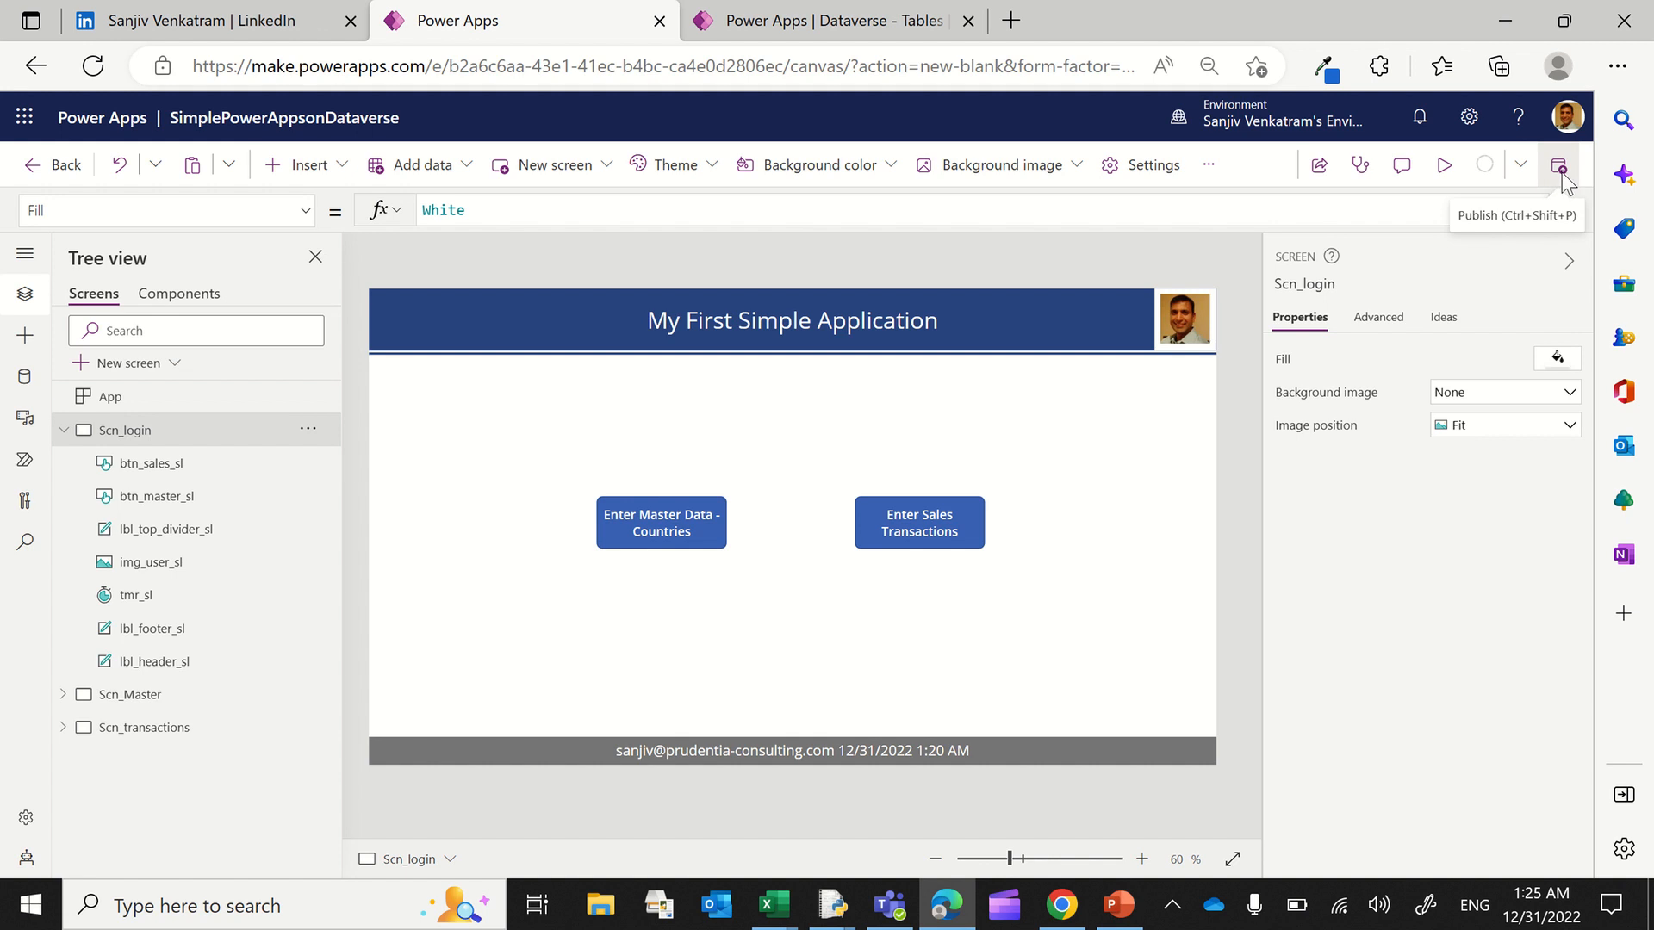
pyautogui.click(1560, 171)
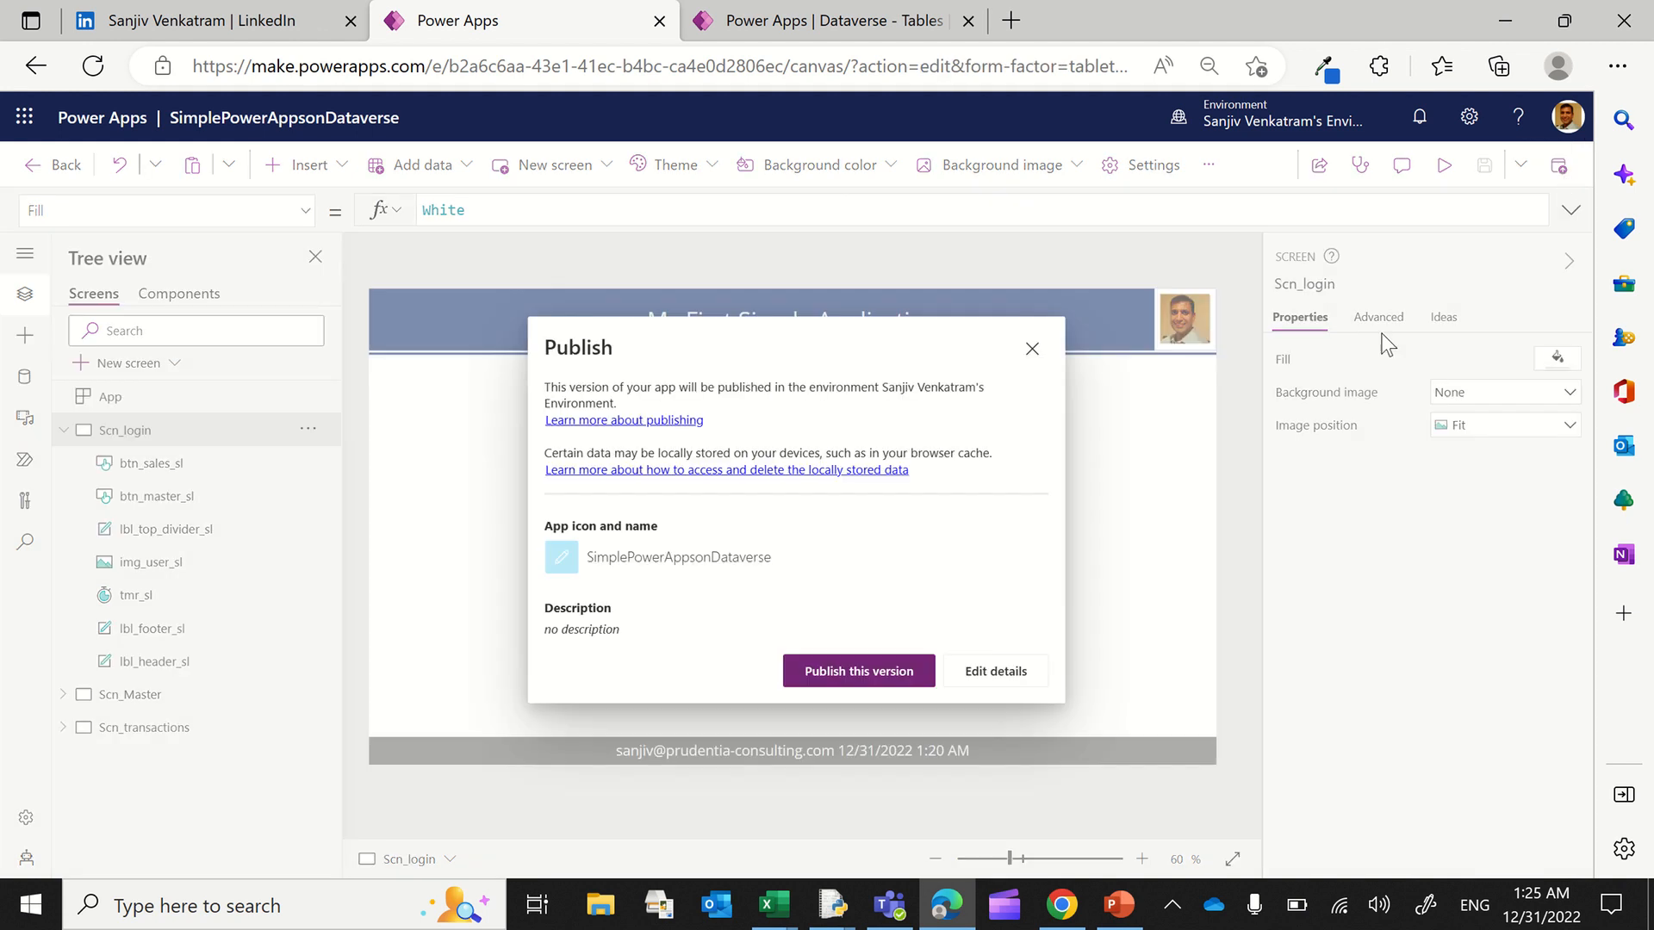
pyautogui.click(864, 685)
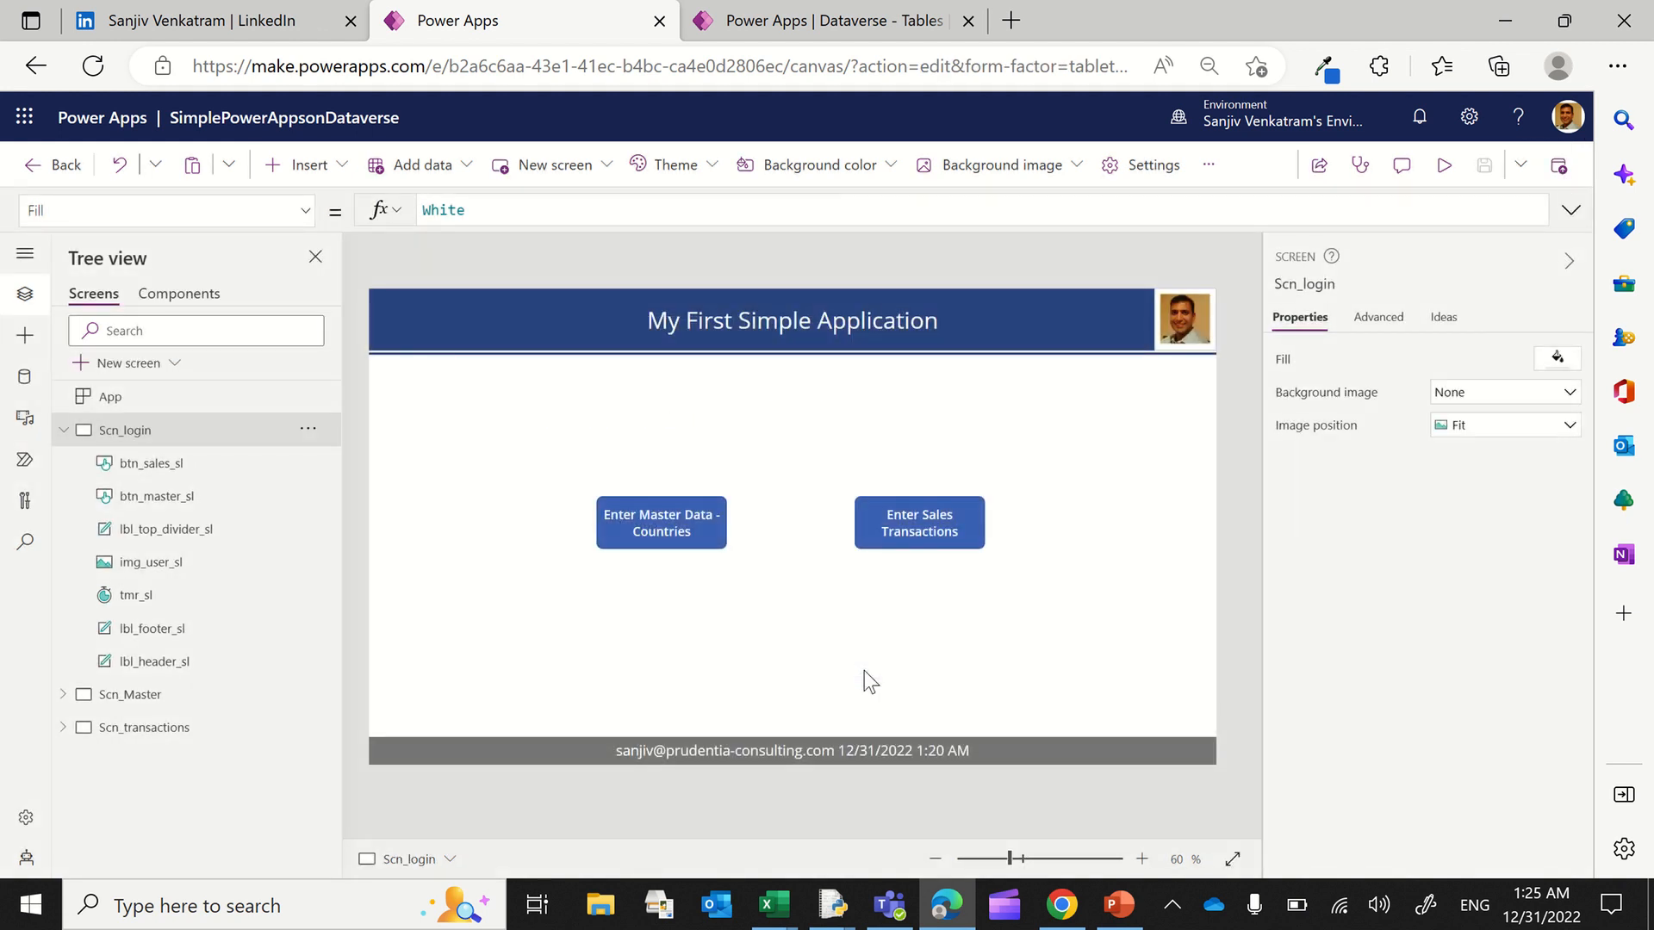
# Step: Preview the app and save a new country named Indoesia on the master data screen
pyautogui.click(1444, 166)
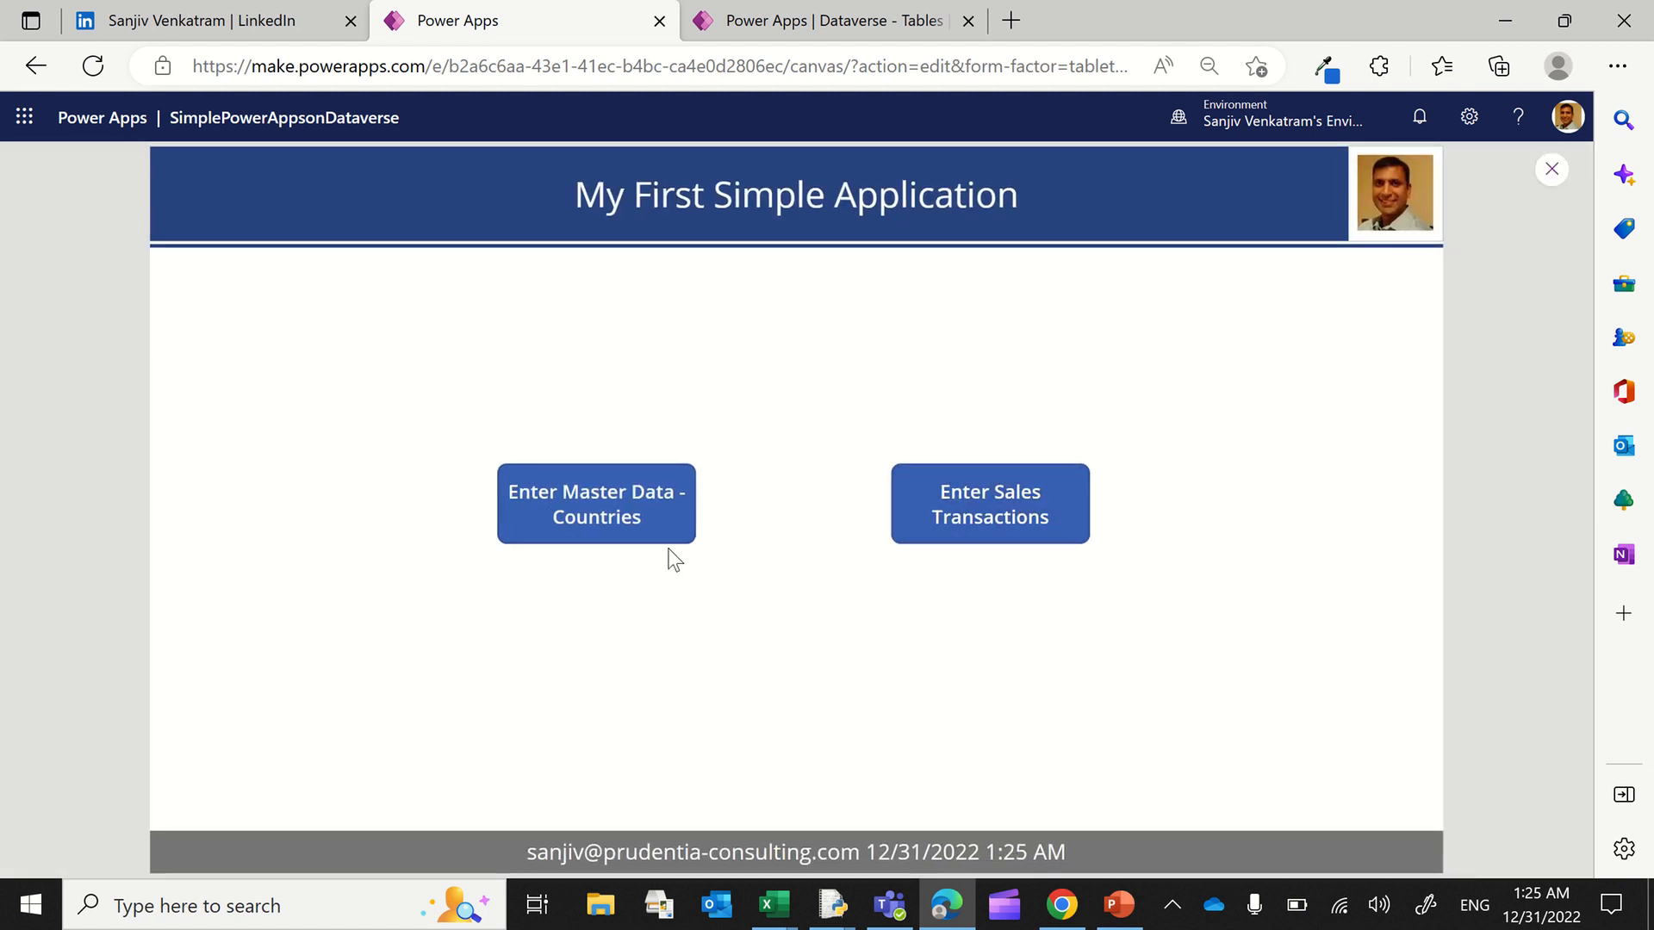
pyautogui.click(627, 534)
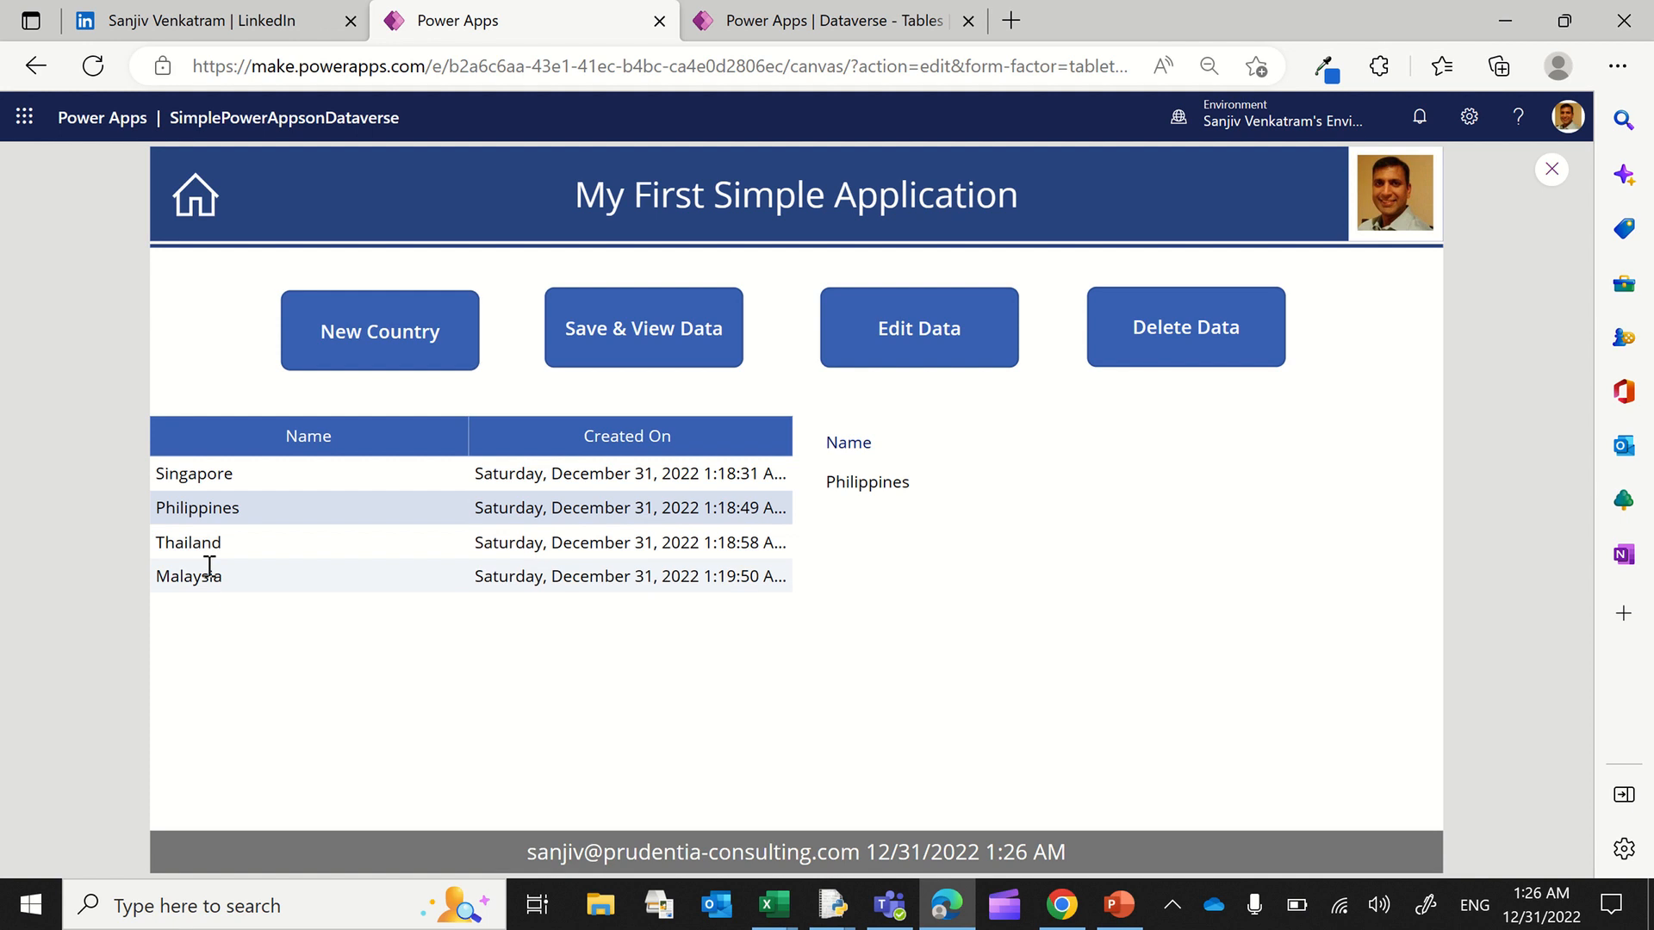
pyautogui.click(425, 349)
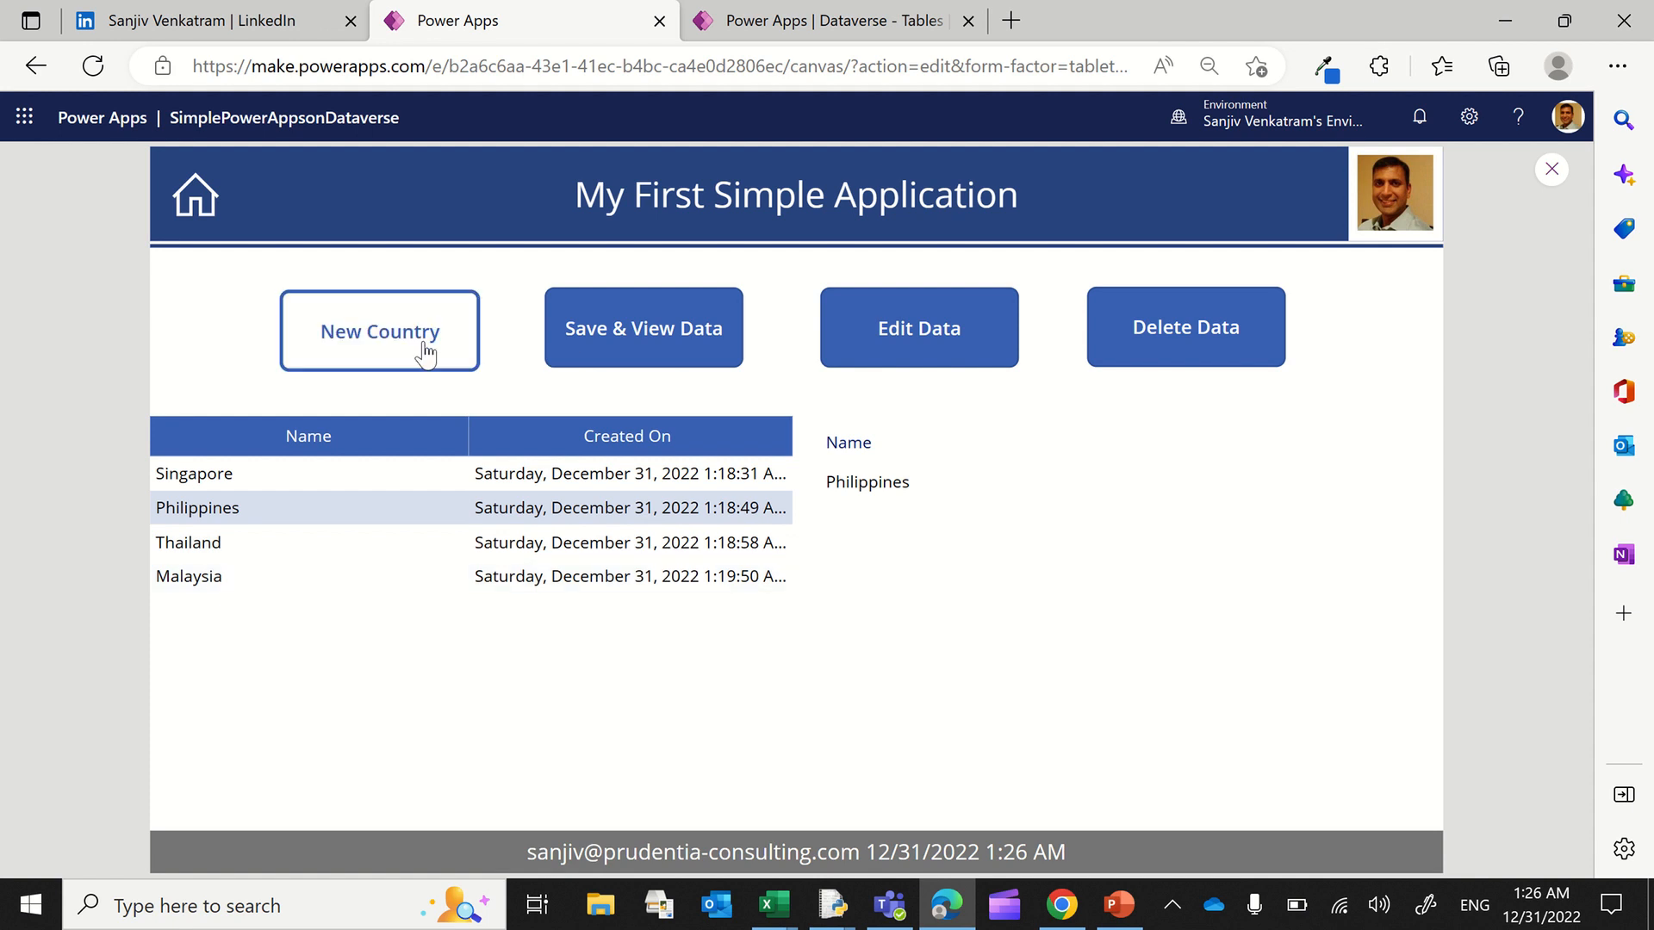
pyautogui.click(946, 495)
pyautogui.write('Ind')
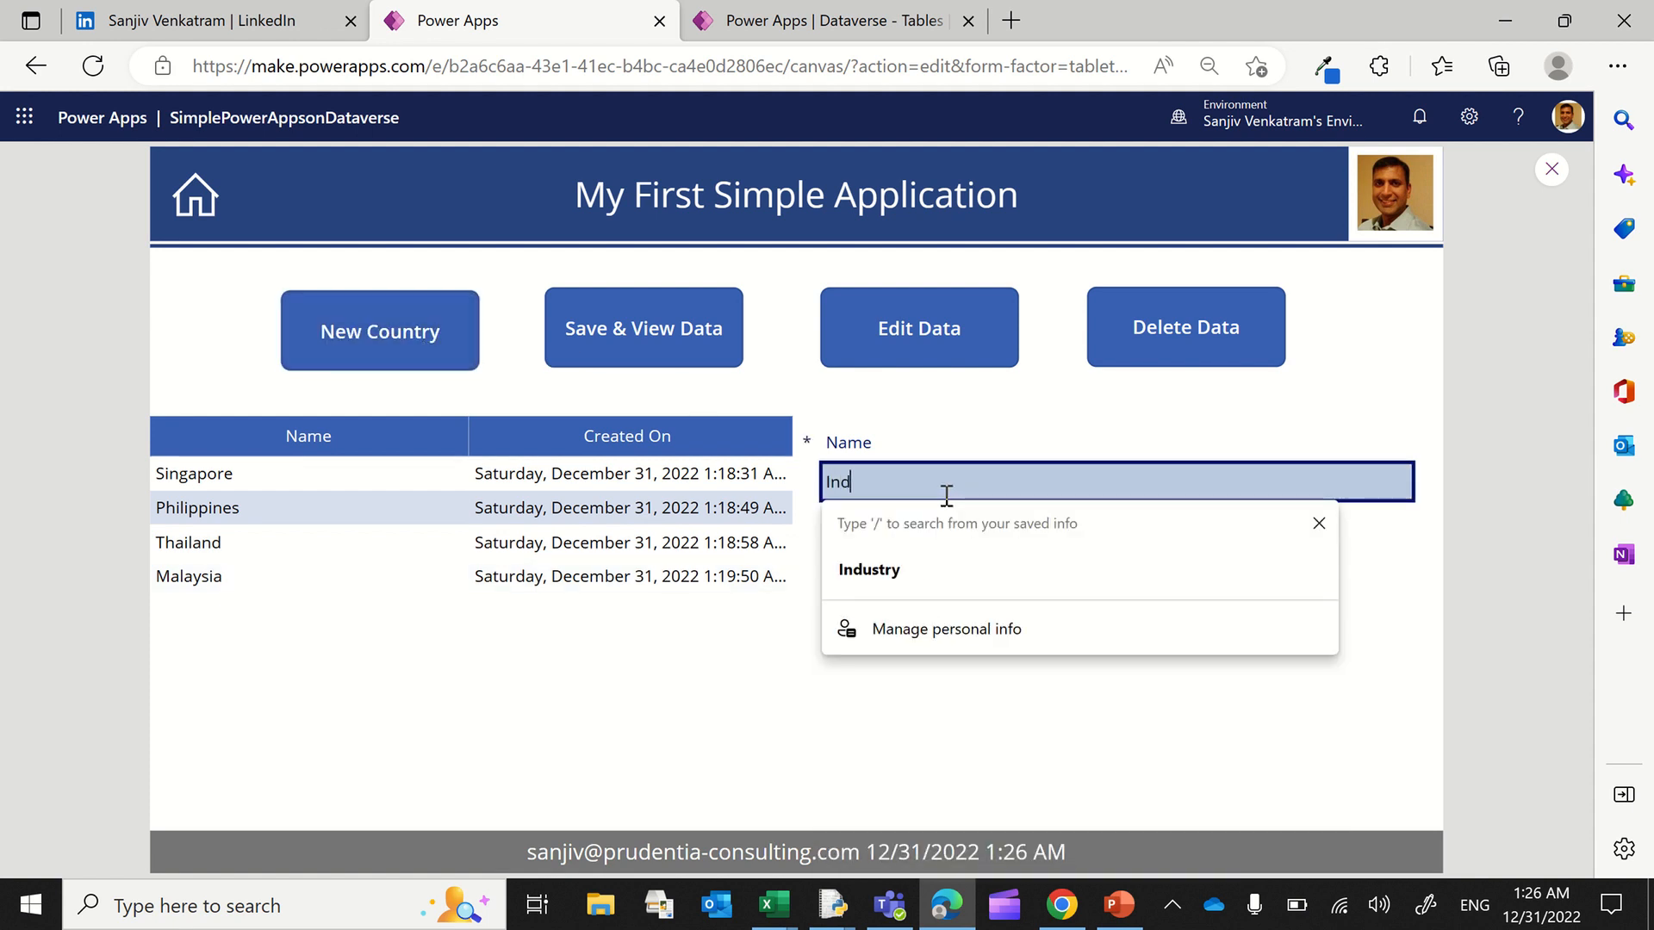
pyautogui.write('oesia')
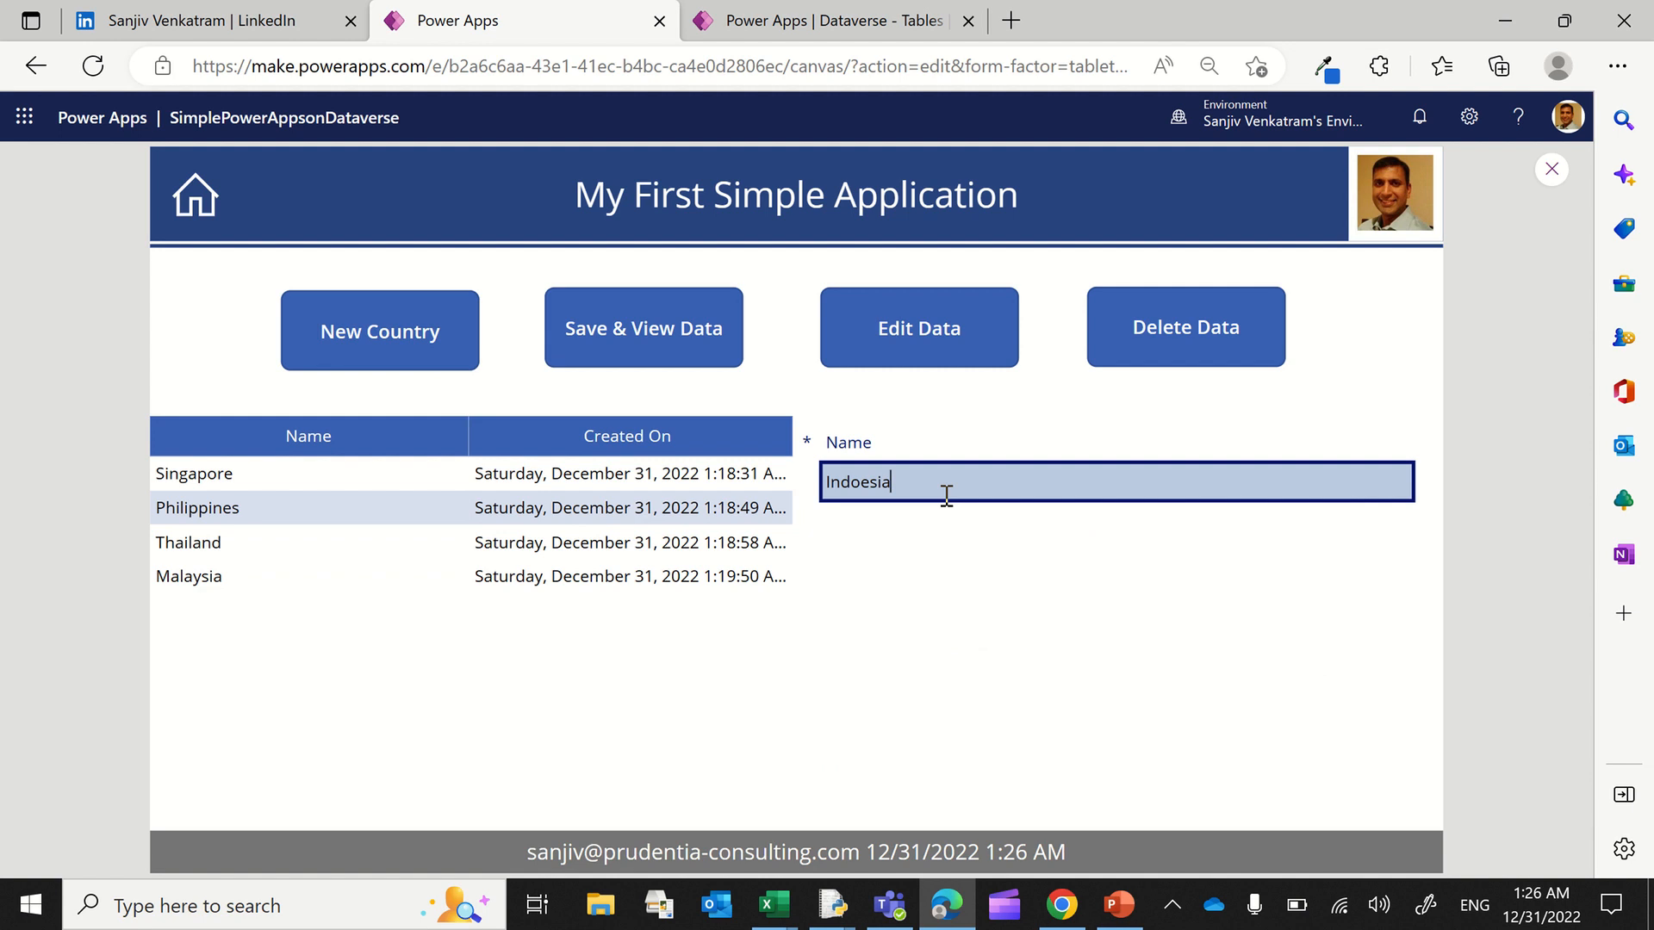
pyautogui.click(606, 327)
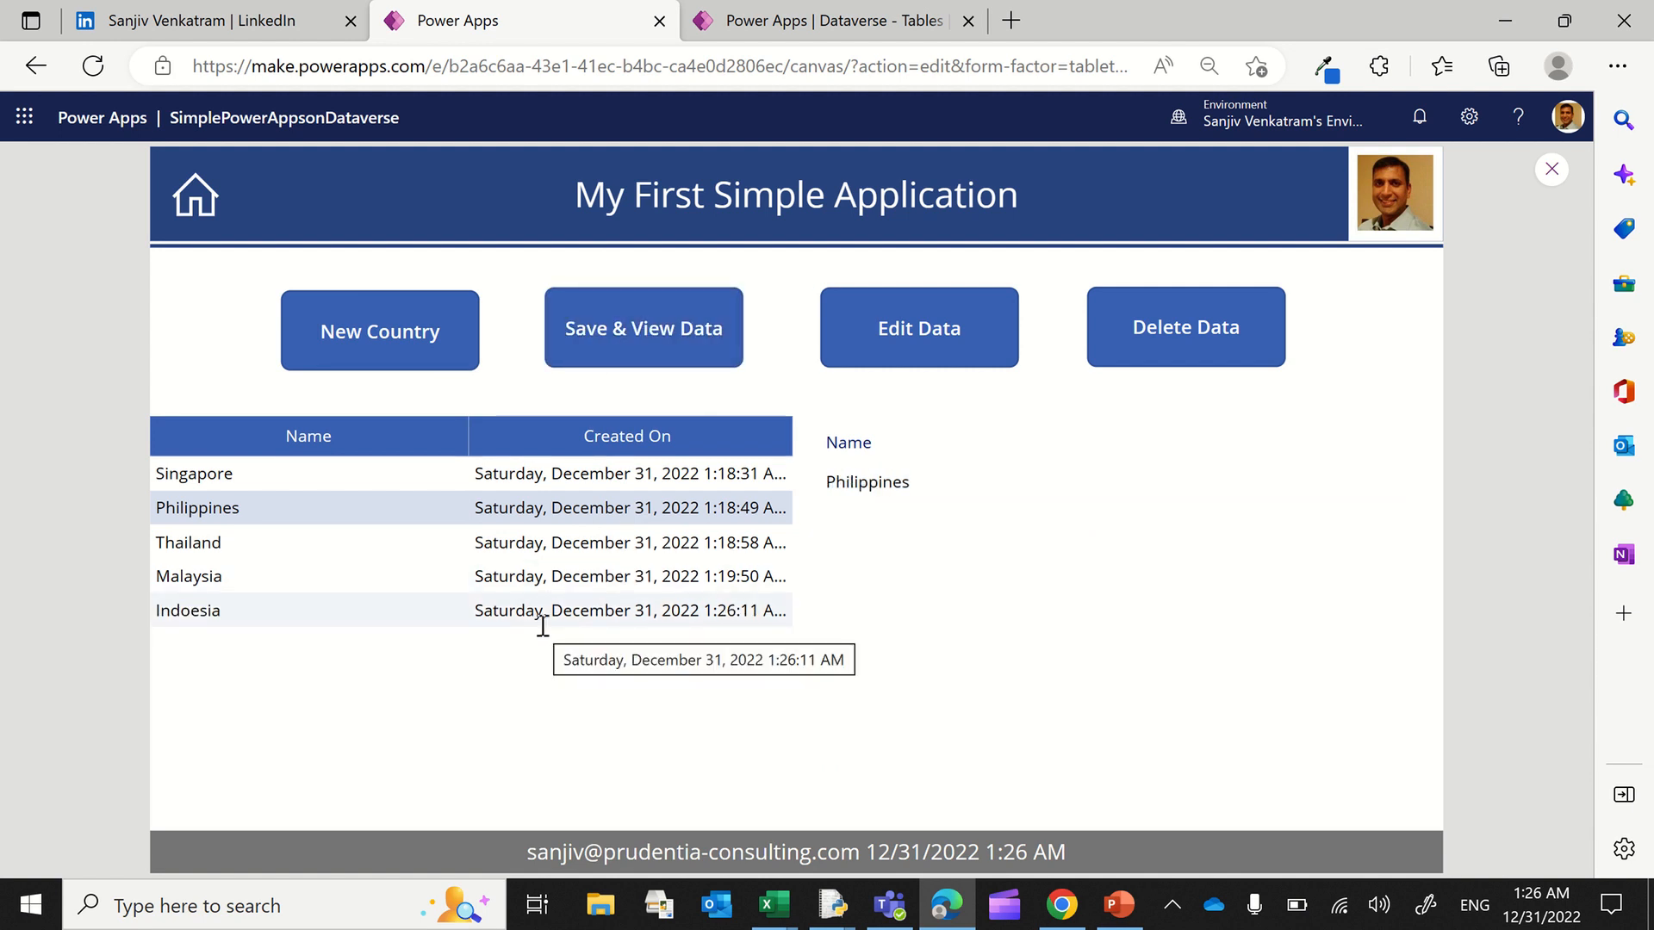
# Step: Edit the Indoesia record, correct its name to Indonesia and save it
pyautogui.click(517, 611)
pyautogui.click(941, 324)
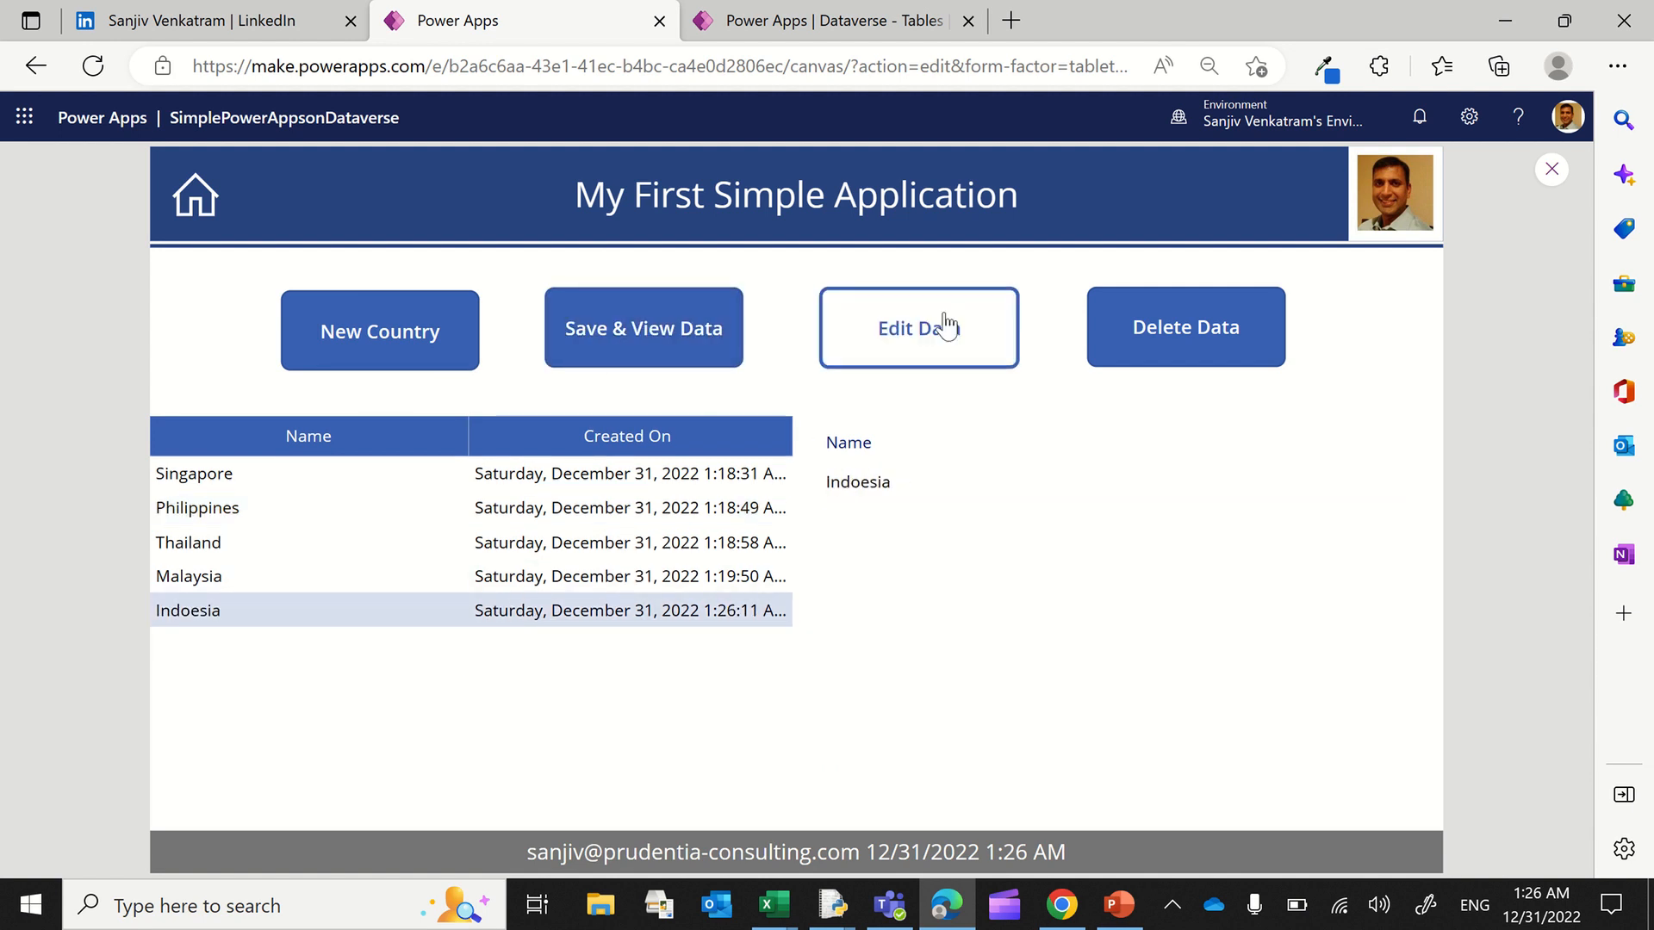
pyautogui.click(855, 482)
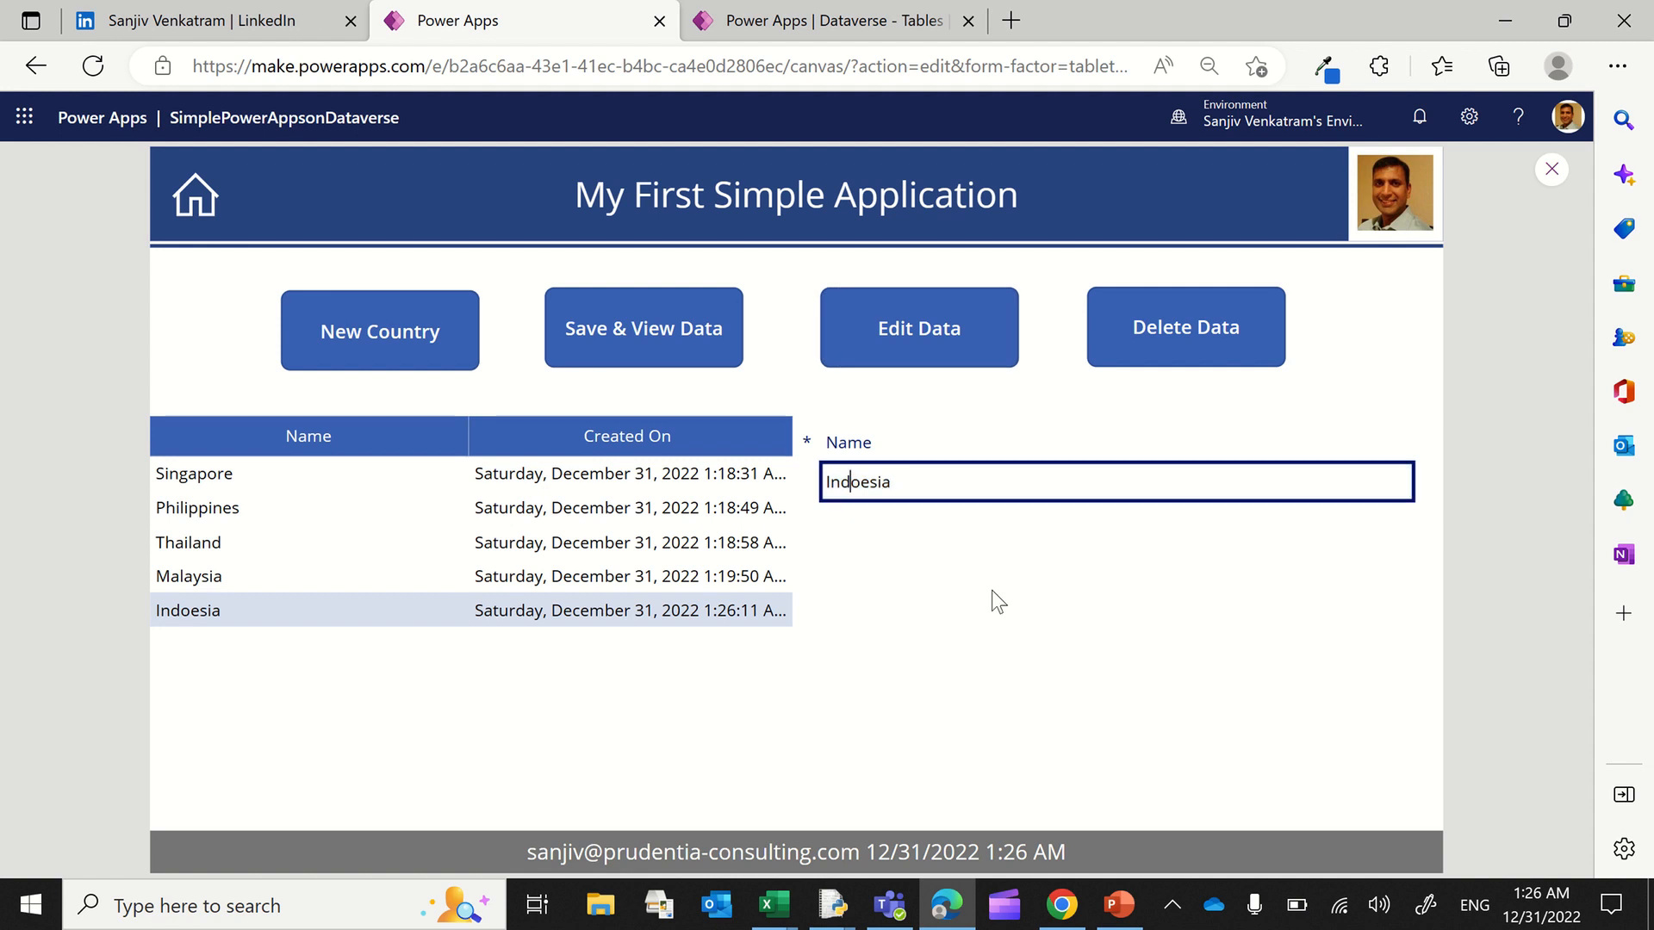
pyautogui.press('Right')
pyautogui.write('n')
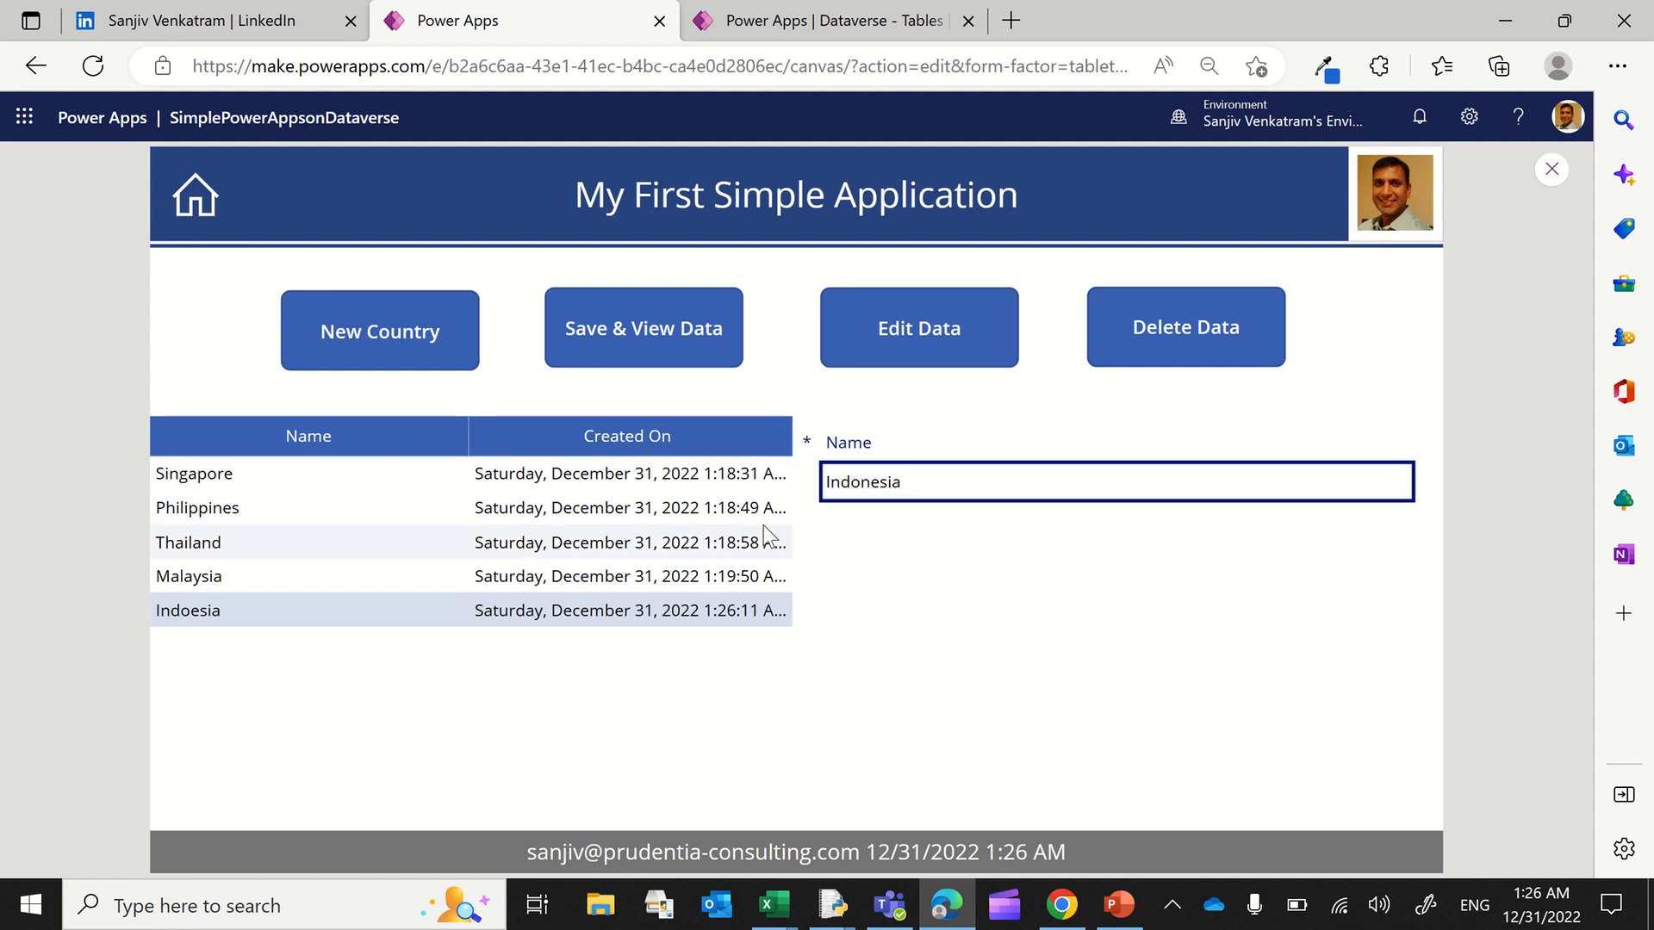
pyautogui.click(602, 326)
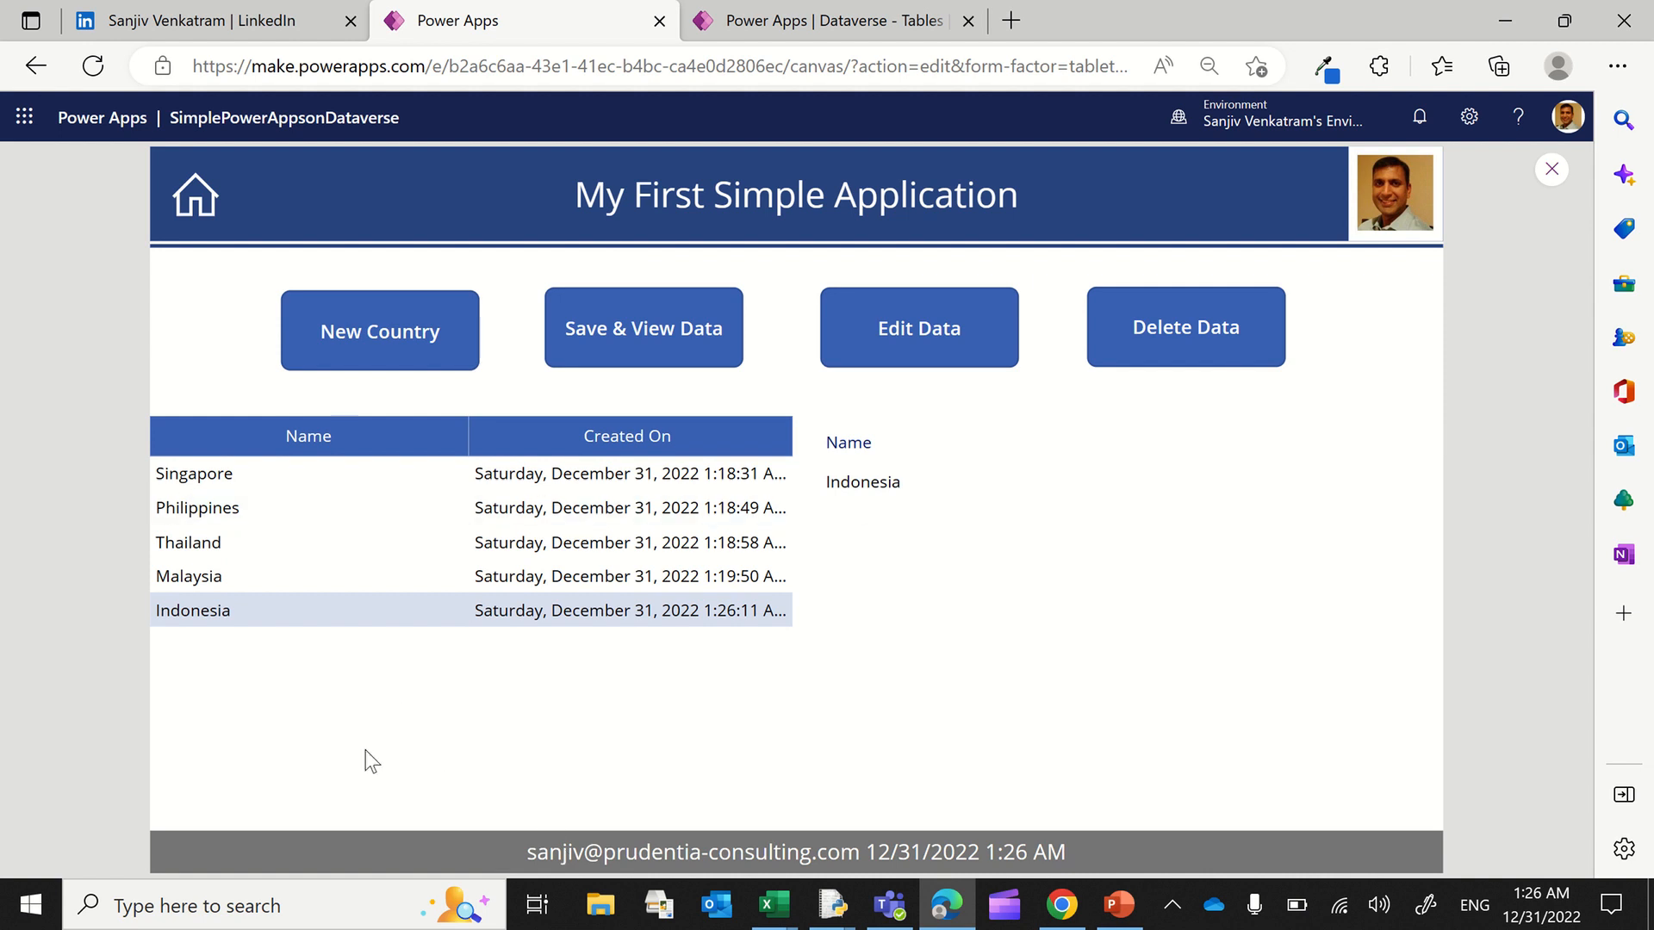
# Step: Return to the home screen, check the sales transactions screen in the preview, and go back to the editor
pyautogui.click(195, 200)
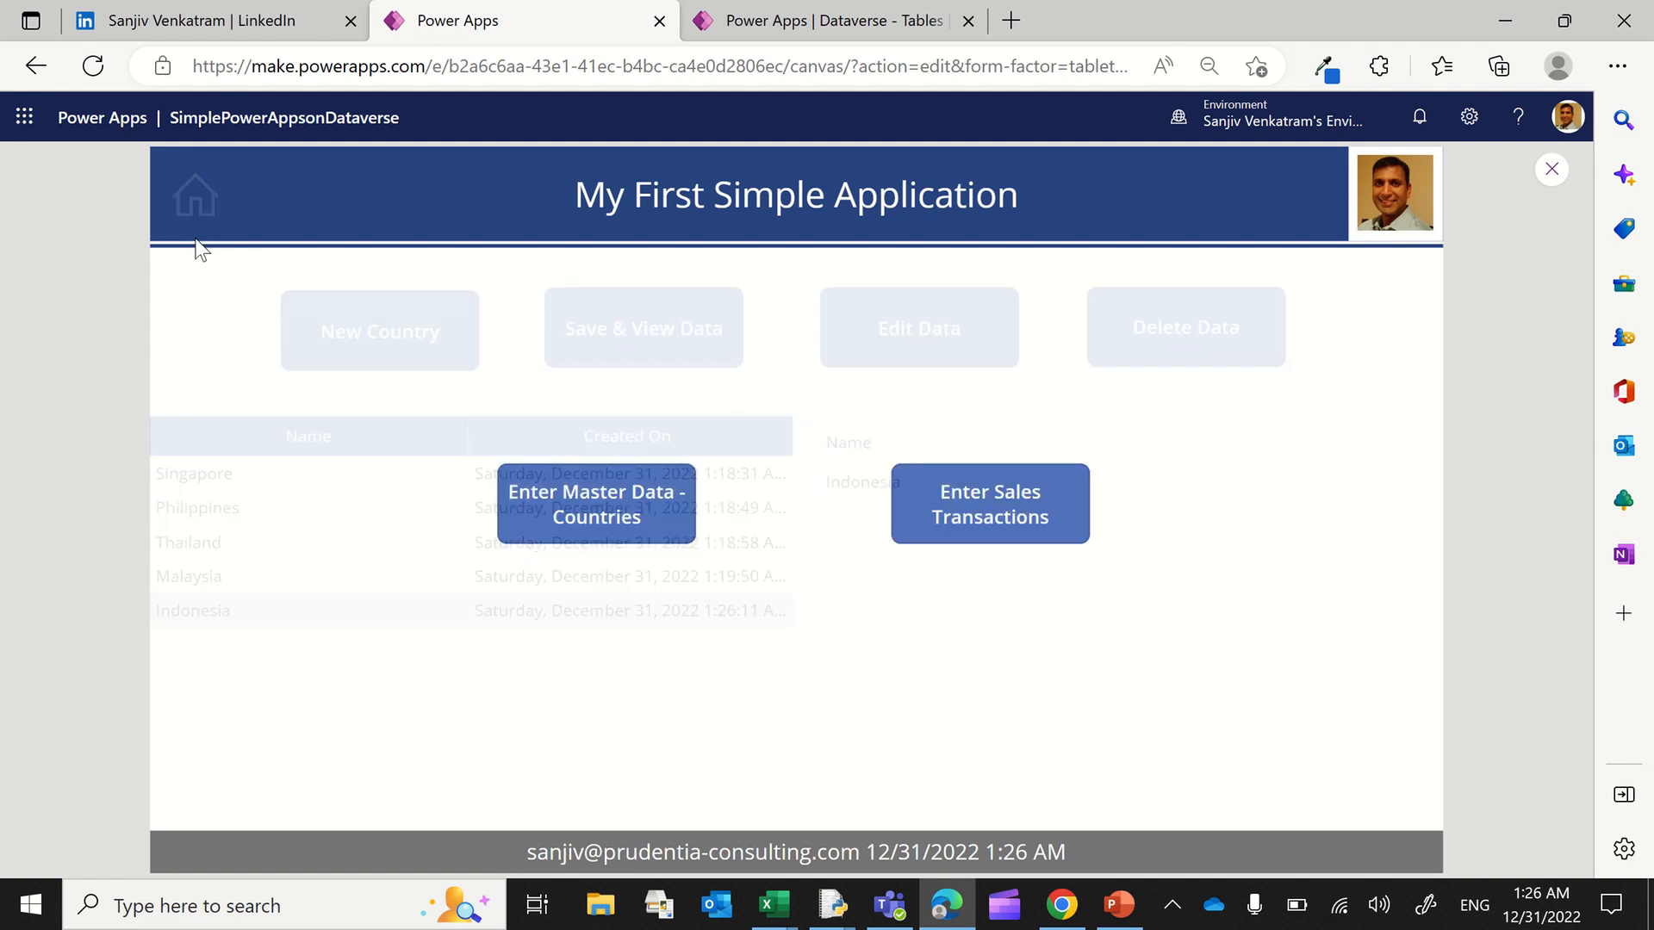
pyautogui.click(993, 506)
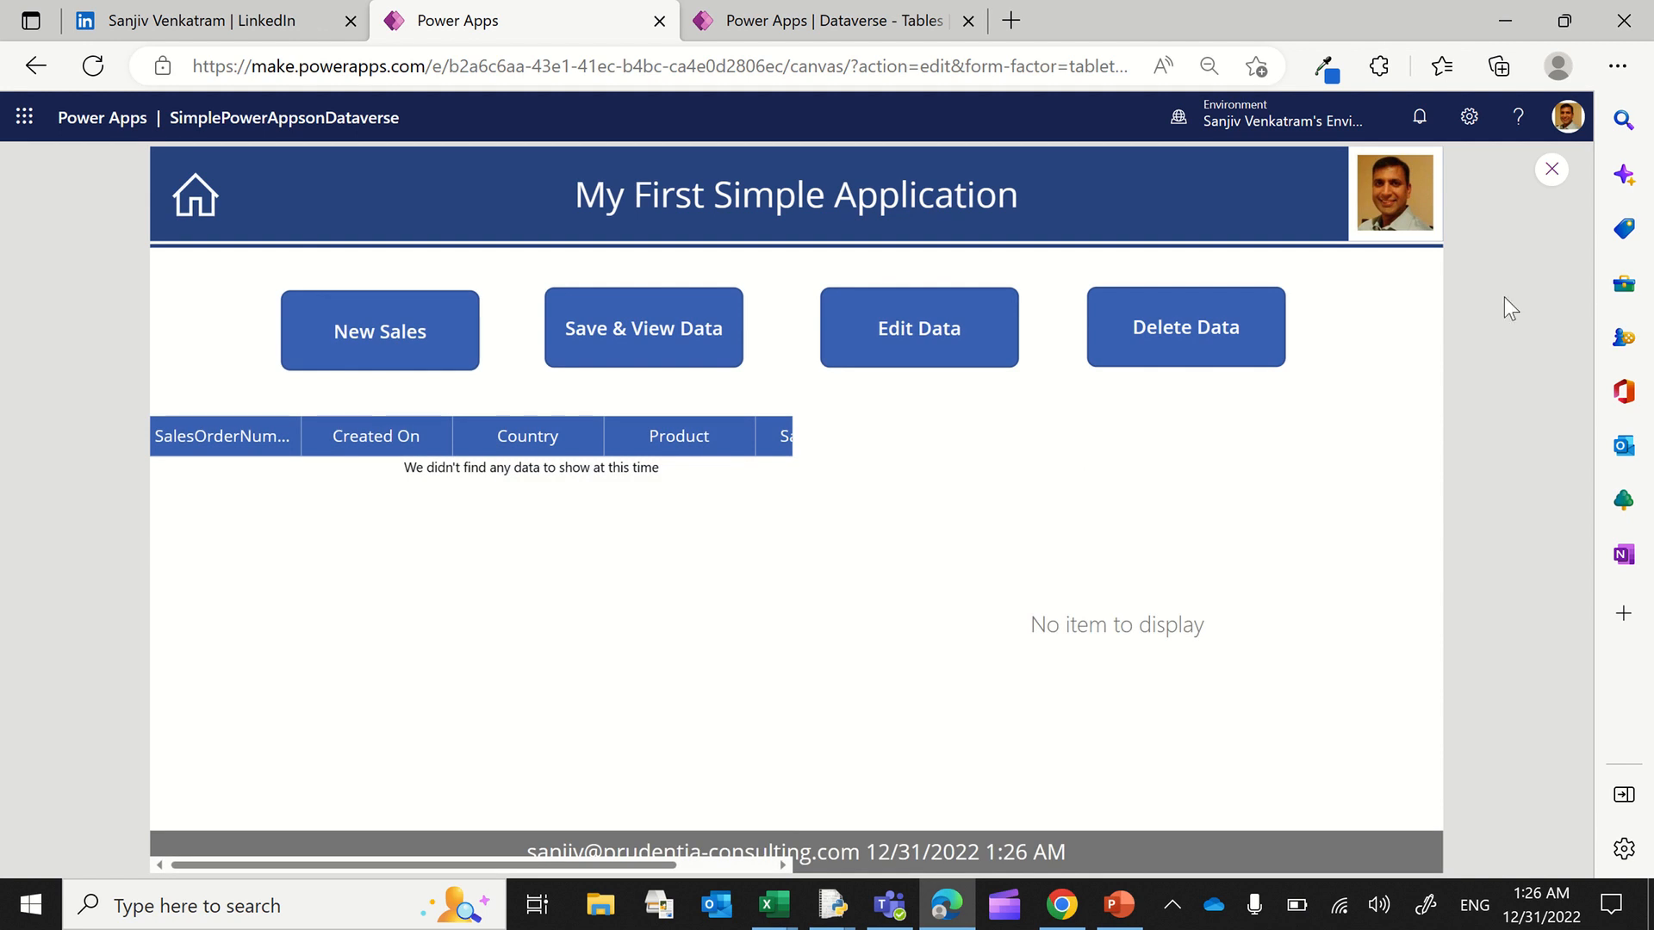
pyautogui.click(1551, 170)
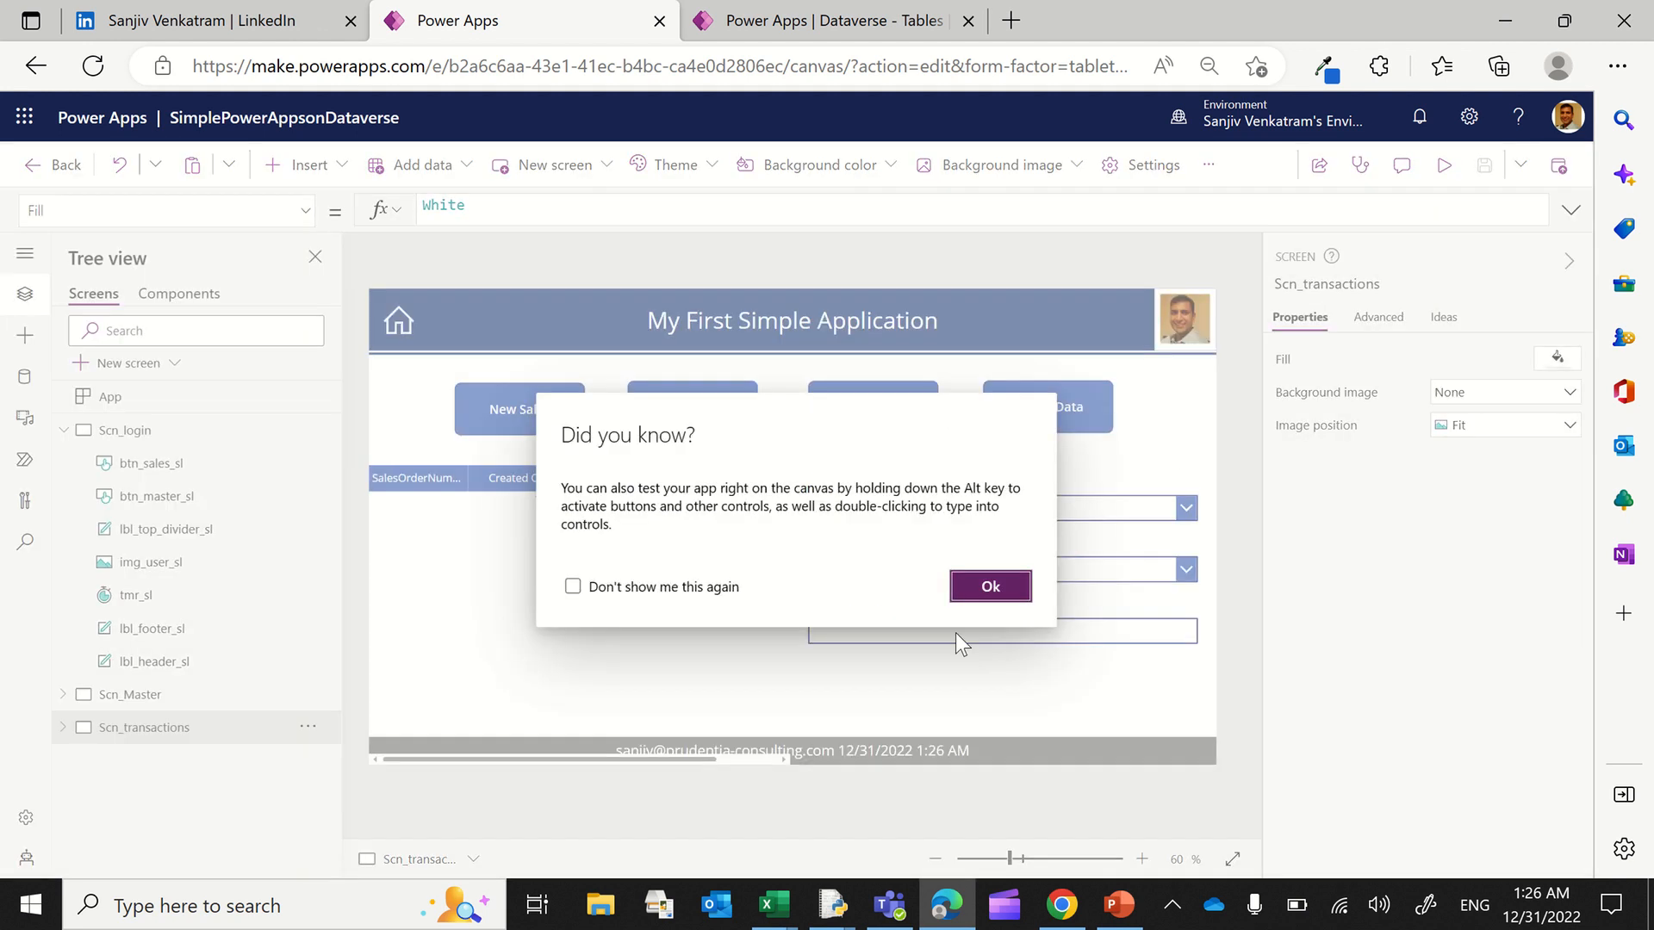
pyautogui.click(992, 587)
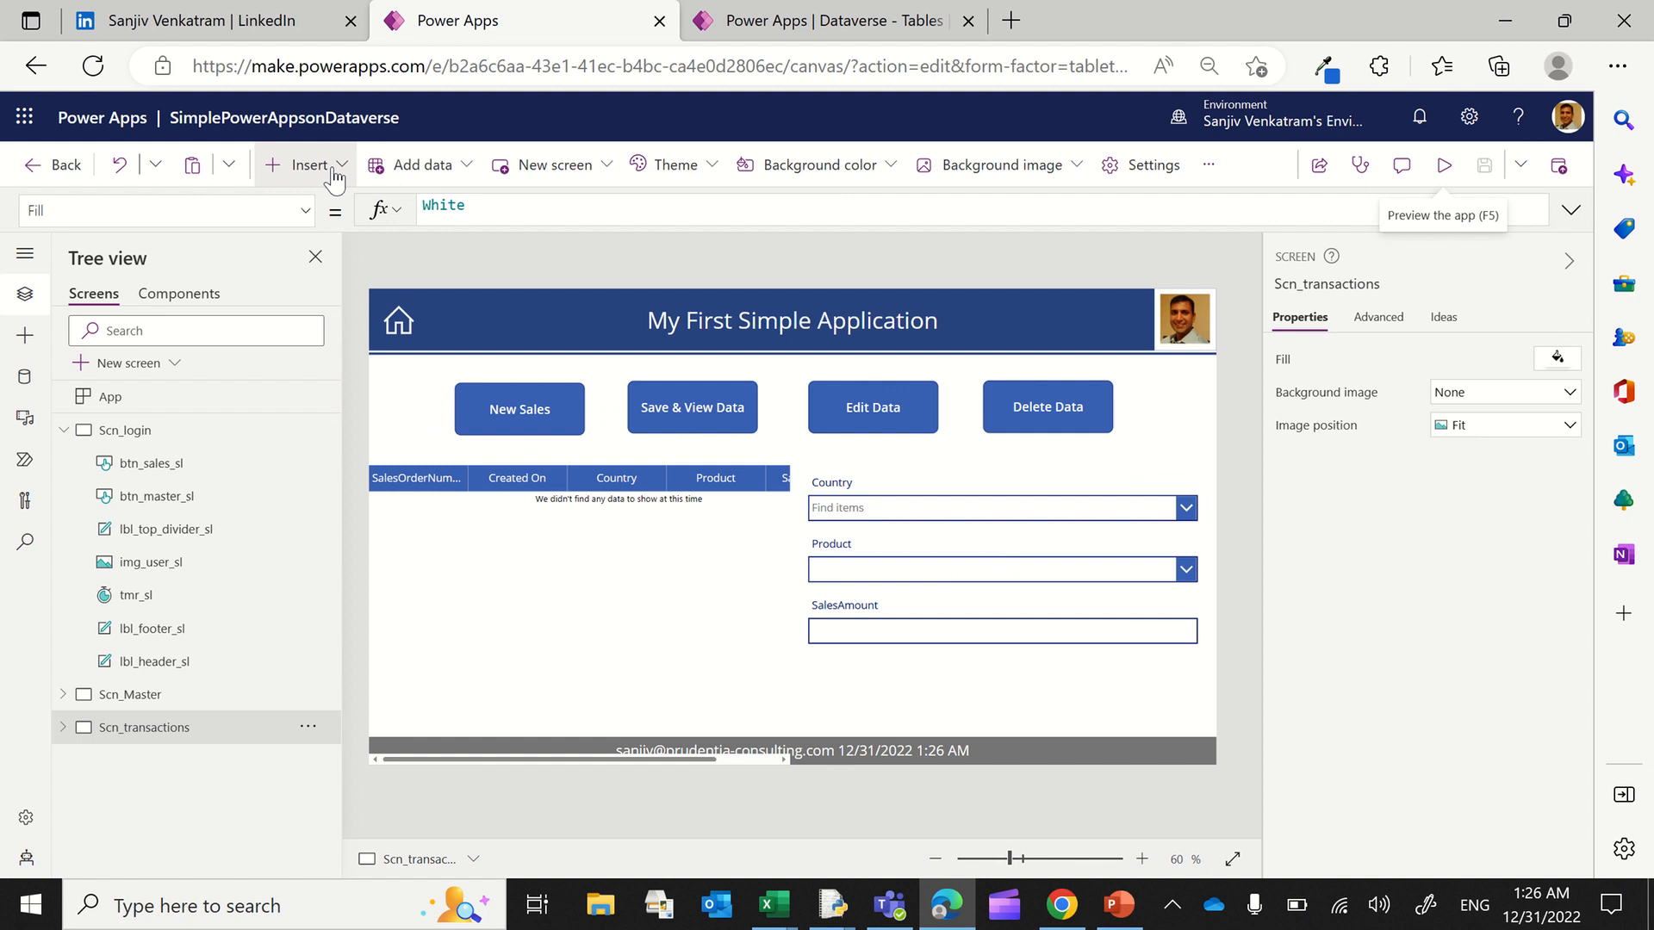
pyautogui.click(297, 164)
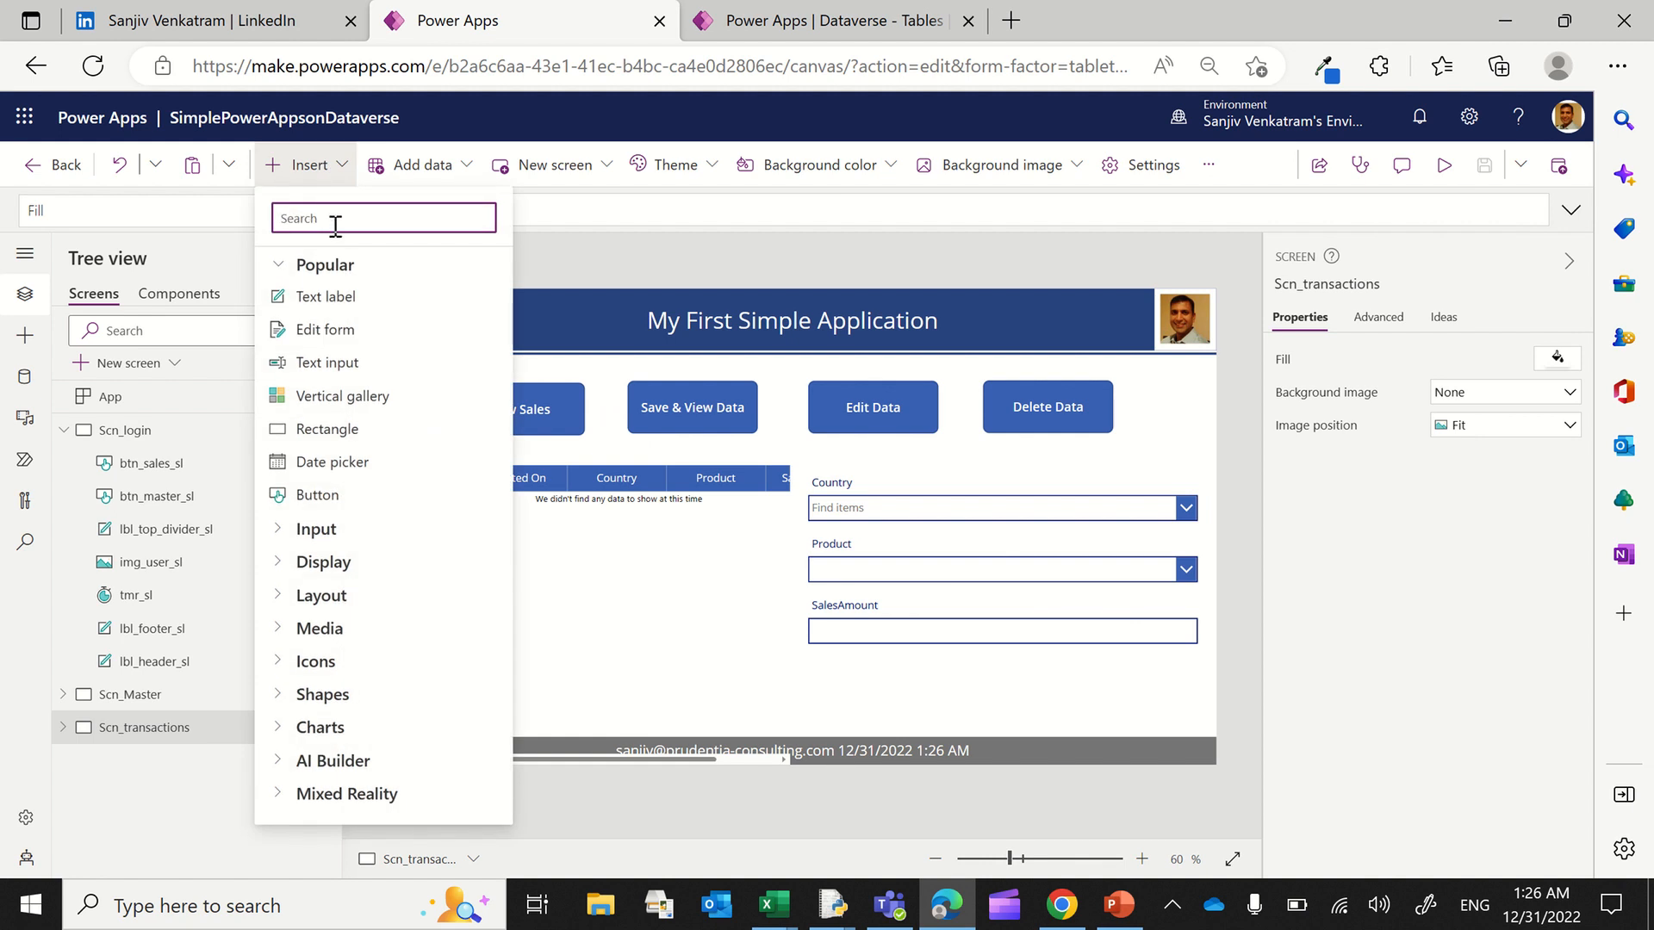
pyautogui.write('data')
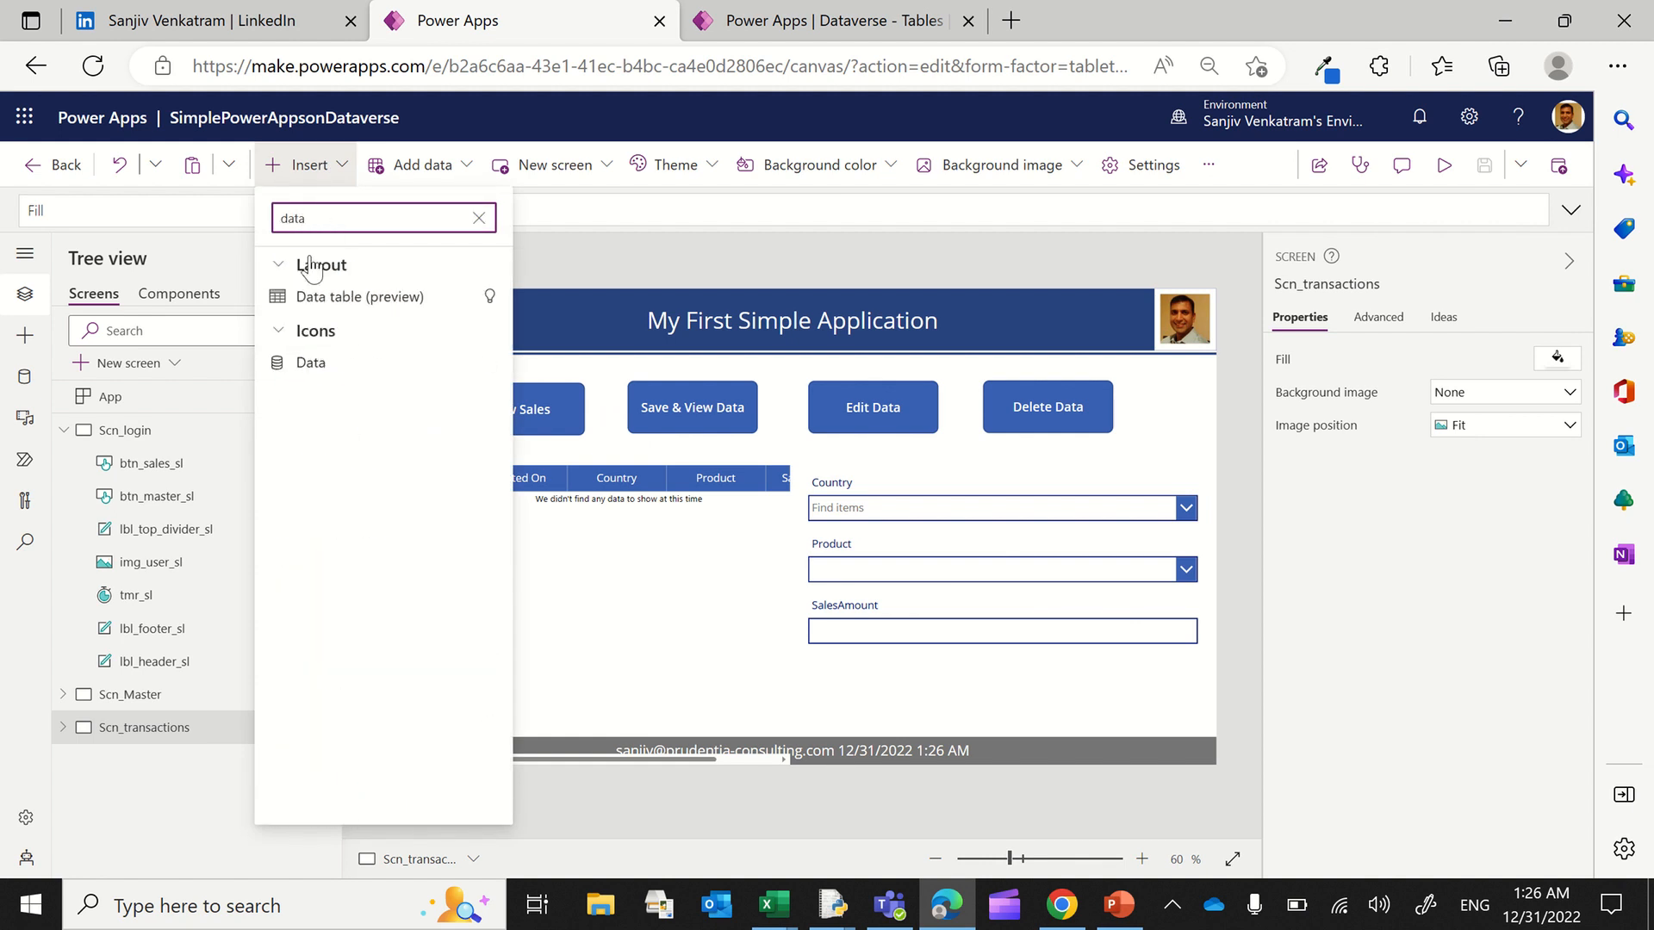
pyautogui.click(305, 343)
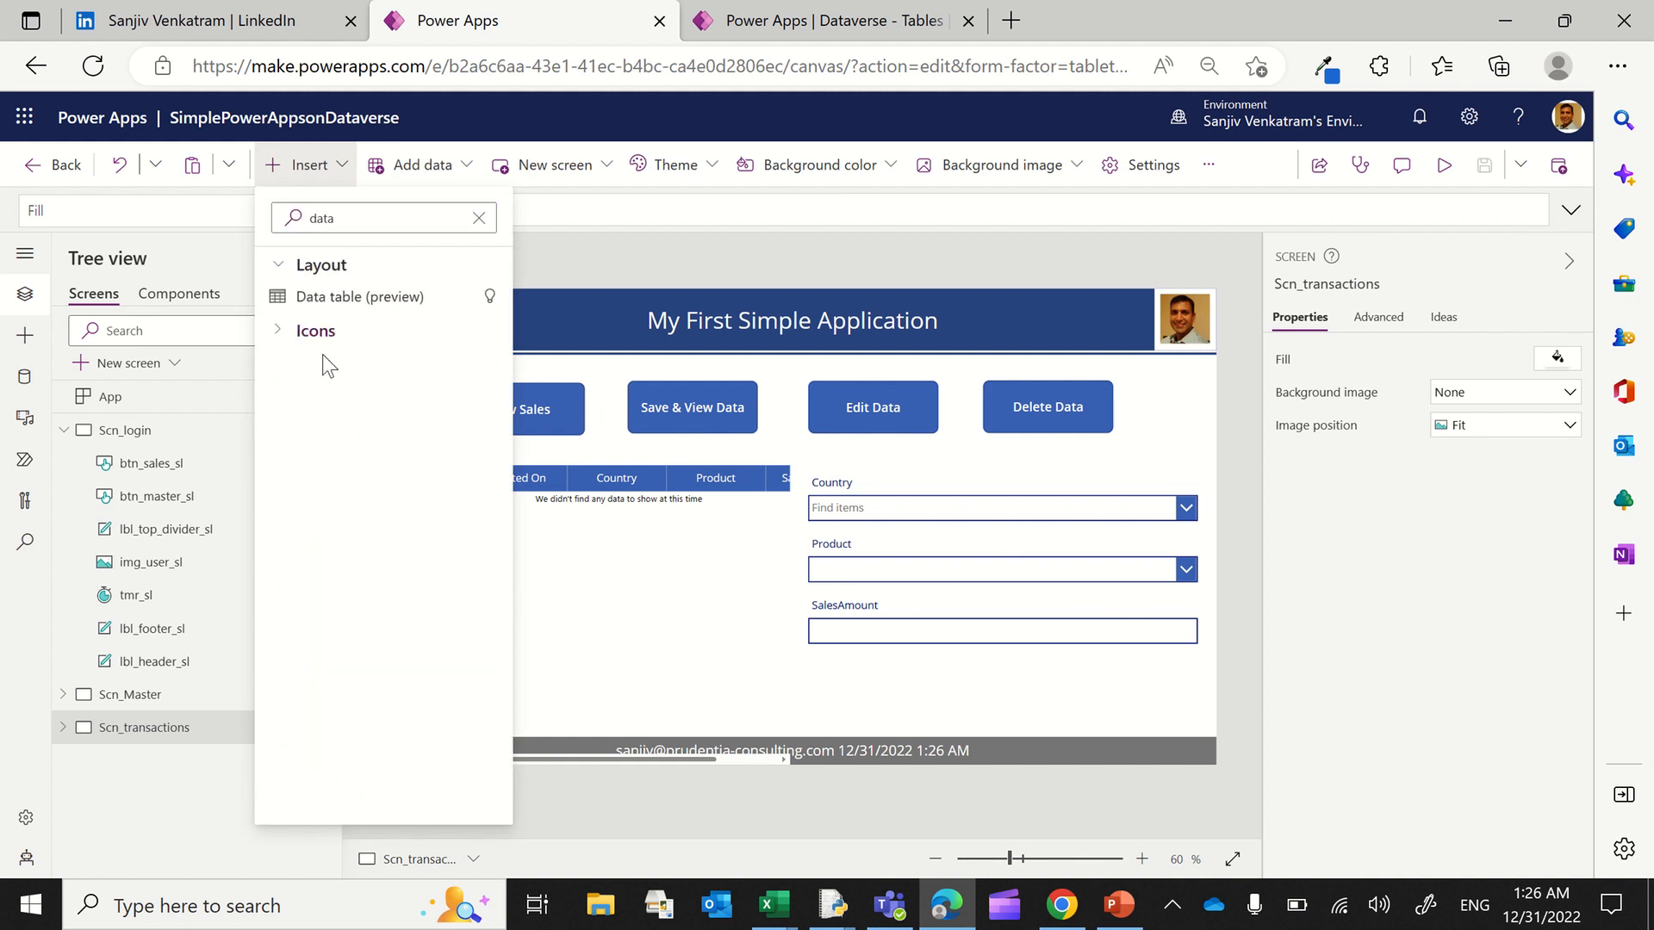
pyautogui.click(582, 265)
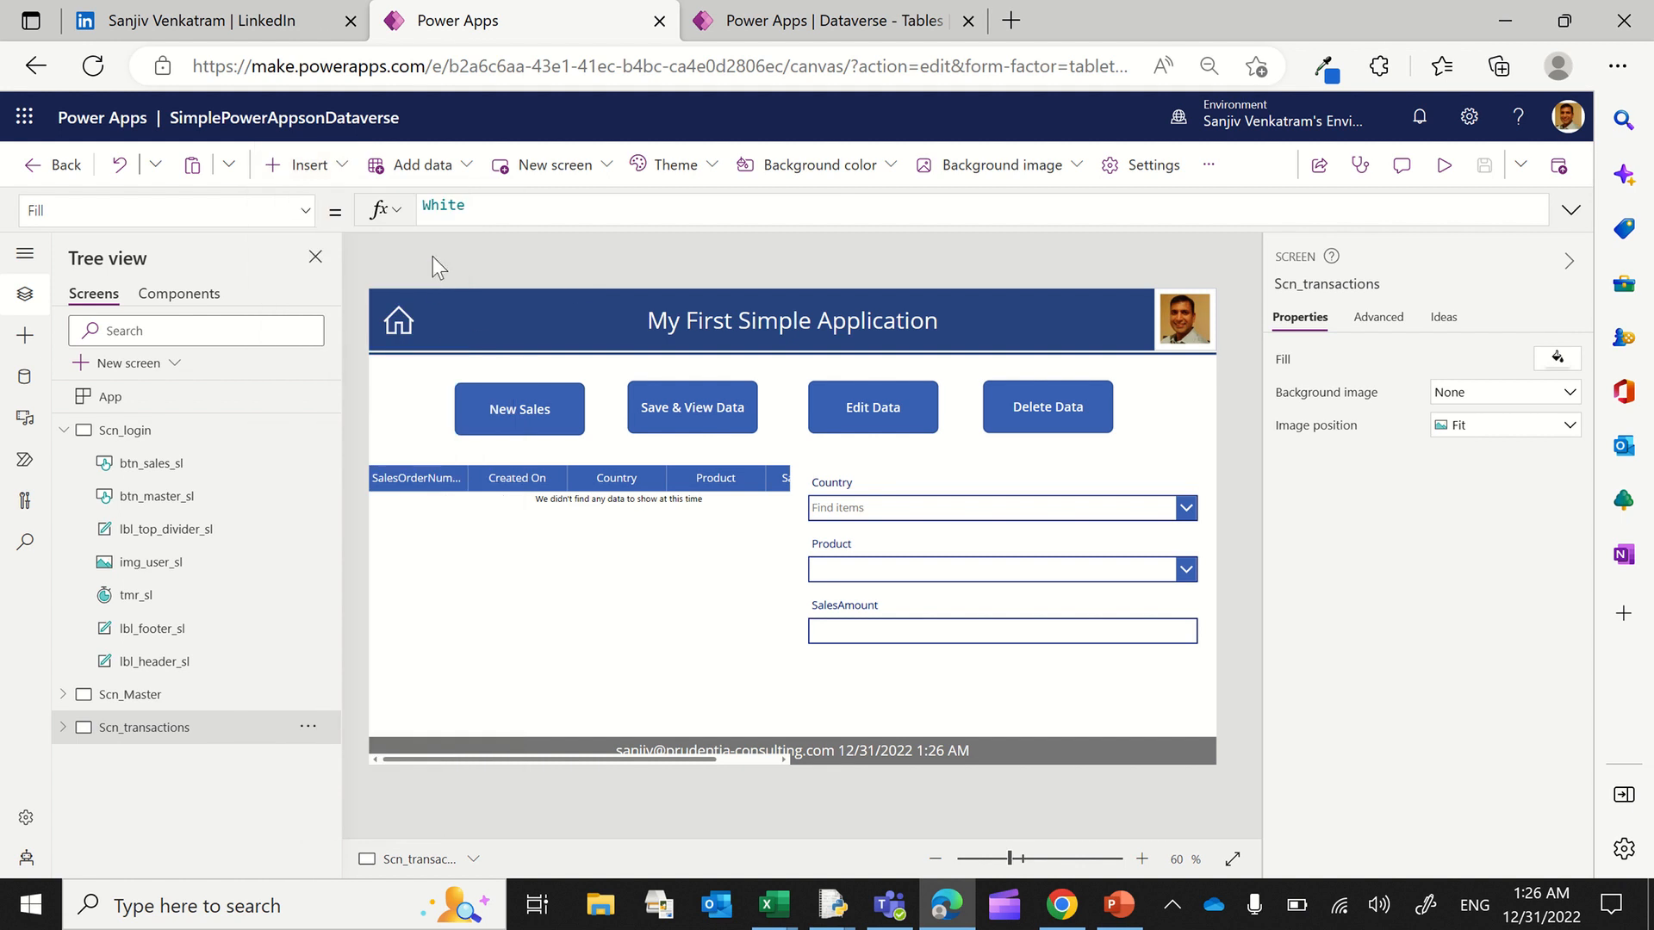
# Step: Insert a database icon on the sales transactions screen and place it beside the home icon, at about X 160, Y 18
pyautogui.click(303, 165)
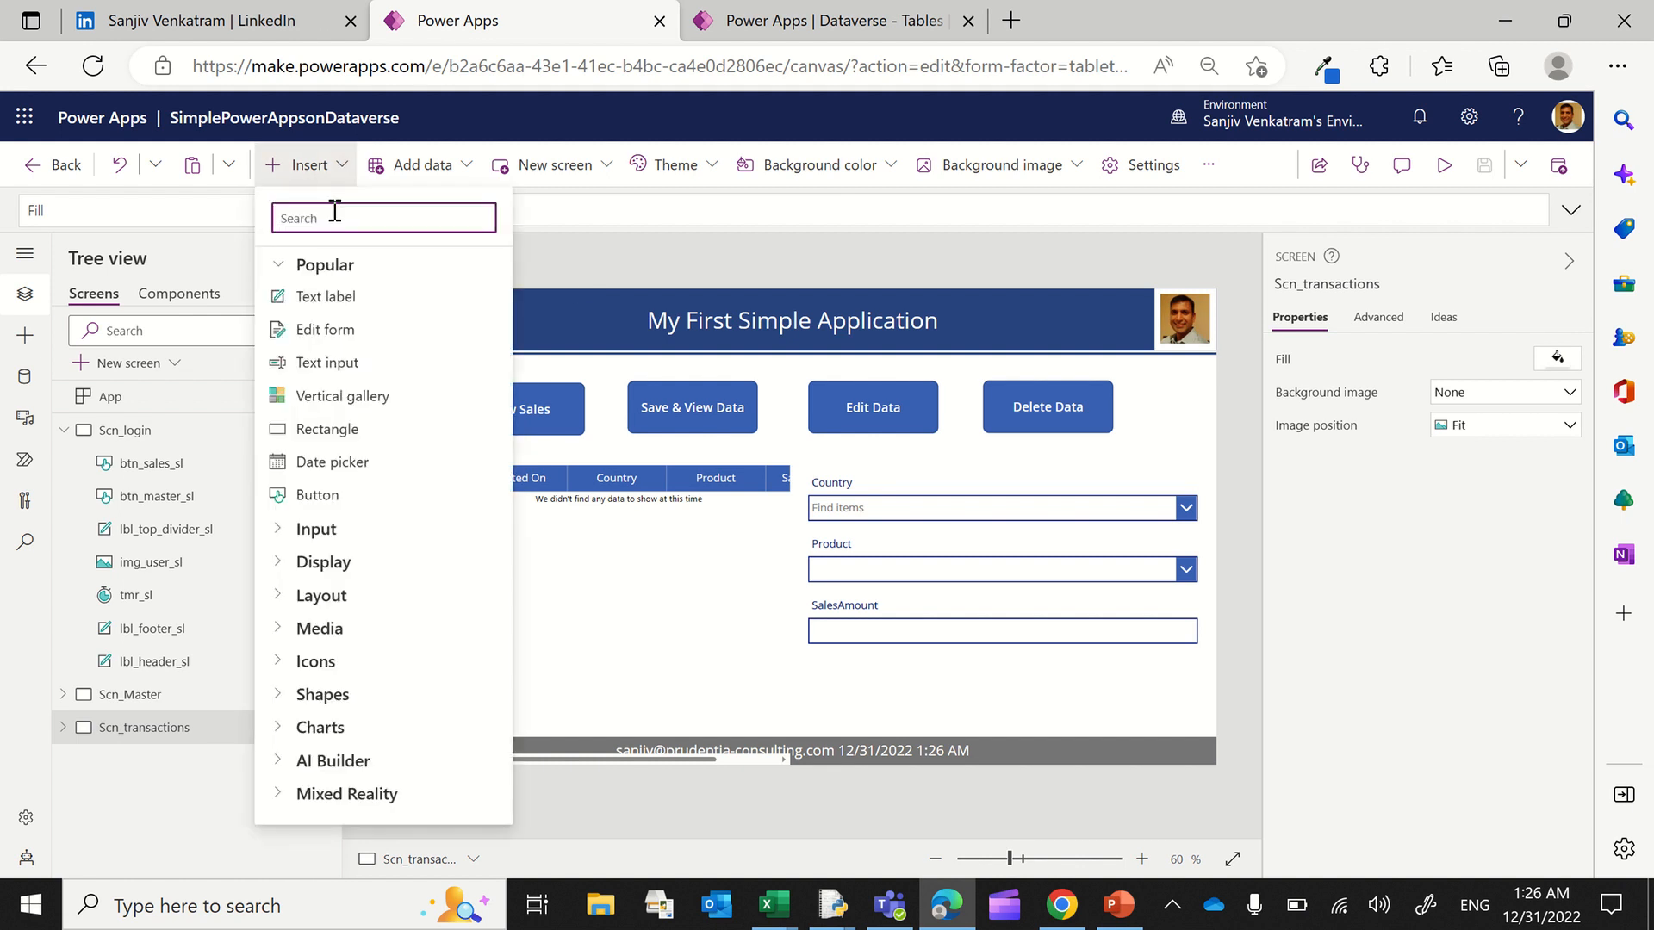
pyautogui.write('data')
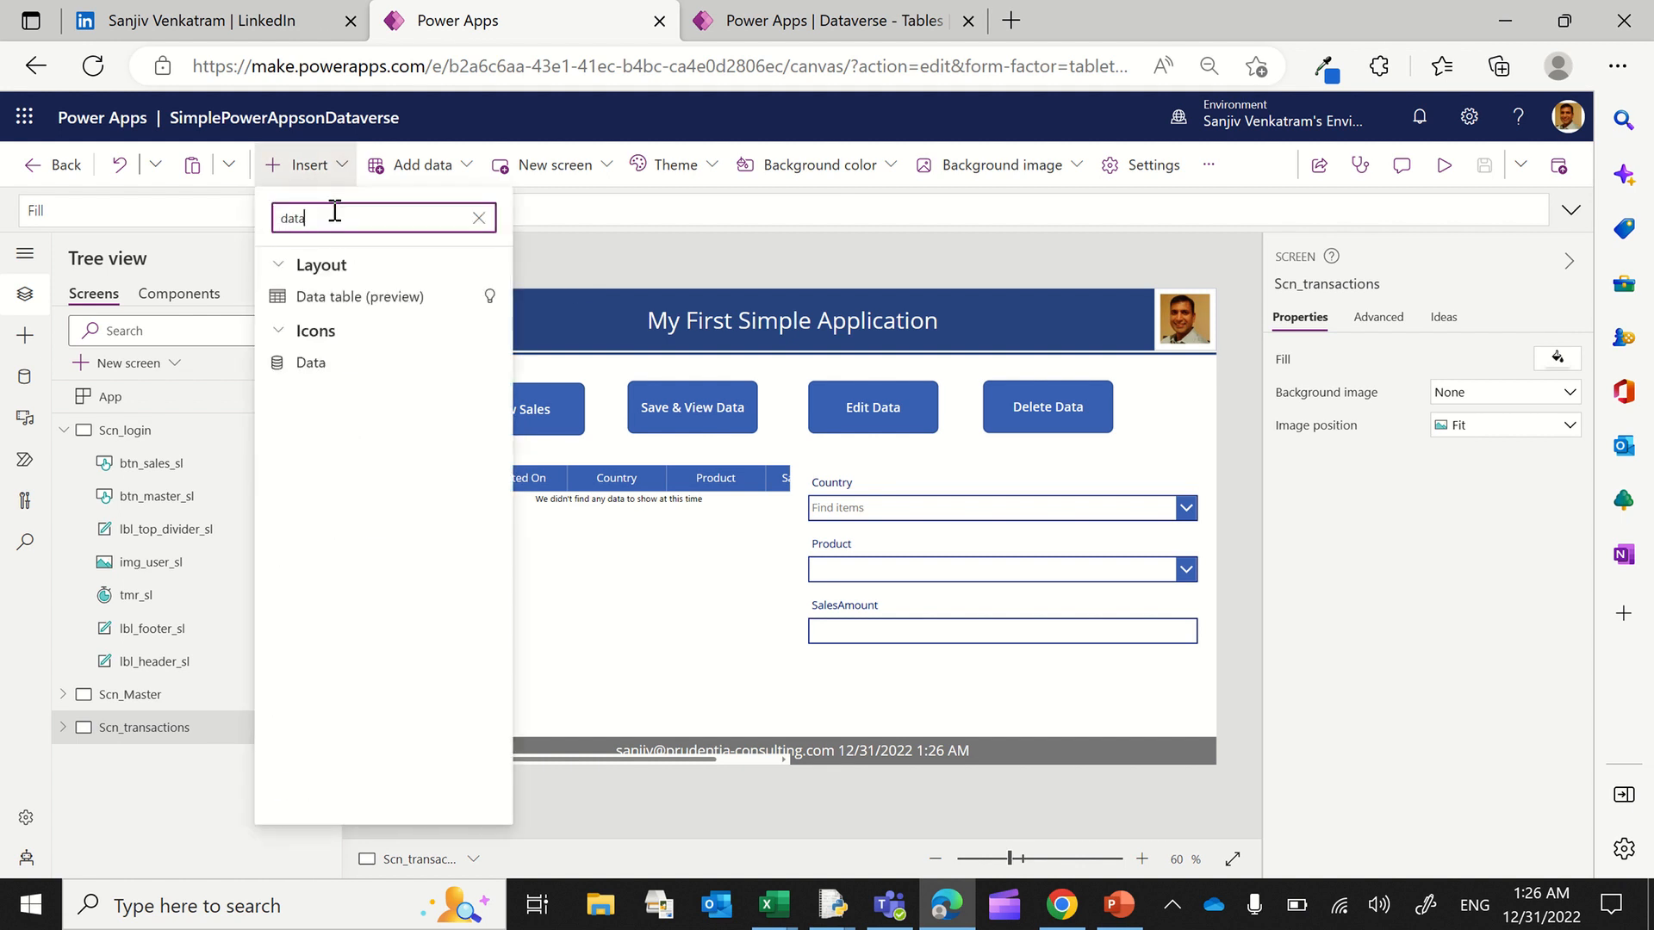
pyautogui.click(312, 366)
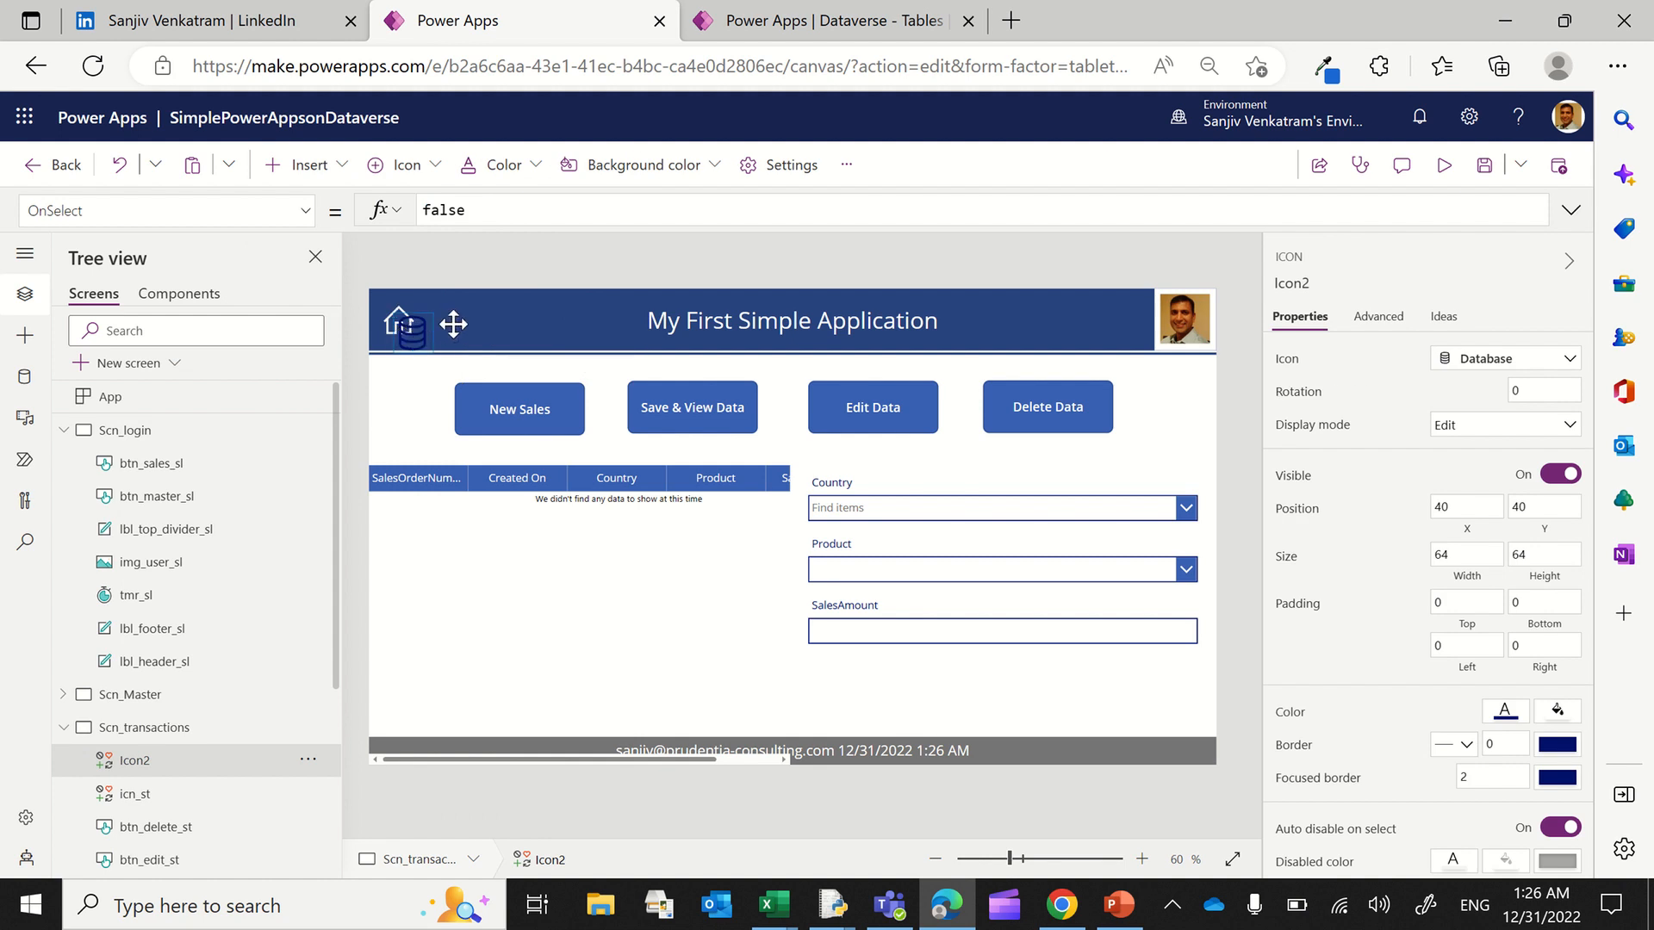
pyautogui.moveTo(453, 324); pyautogui.dragTo(480, 319)
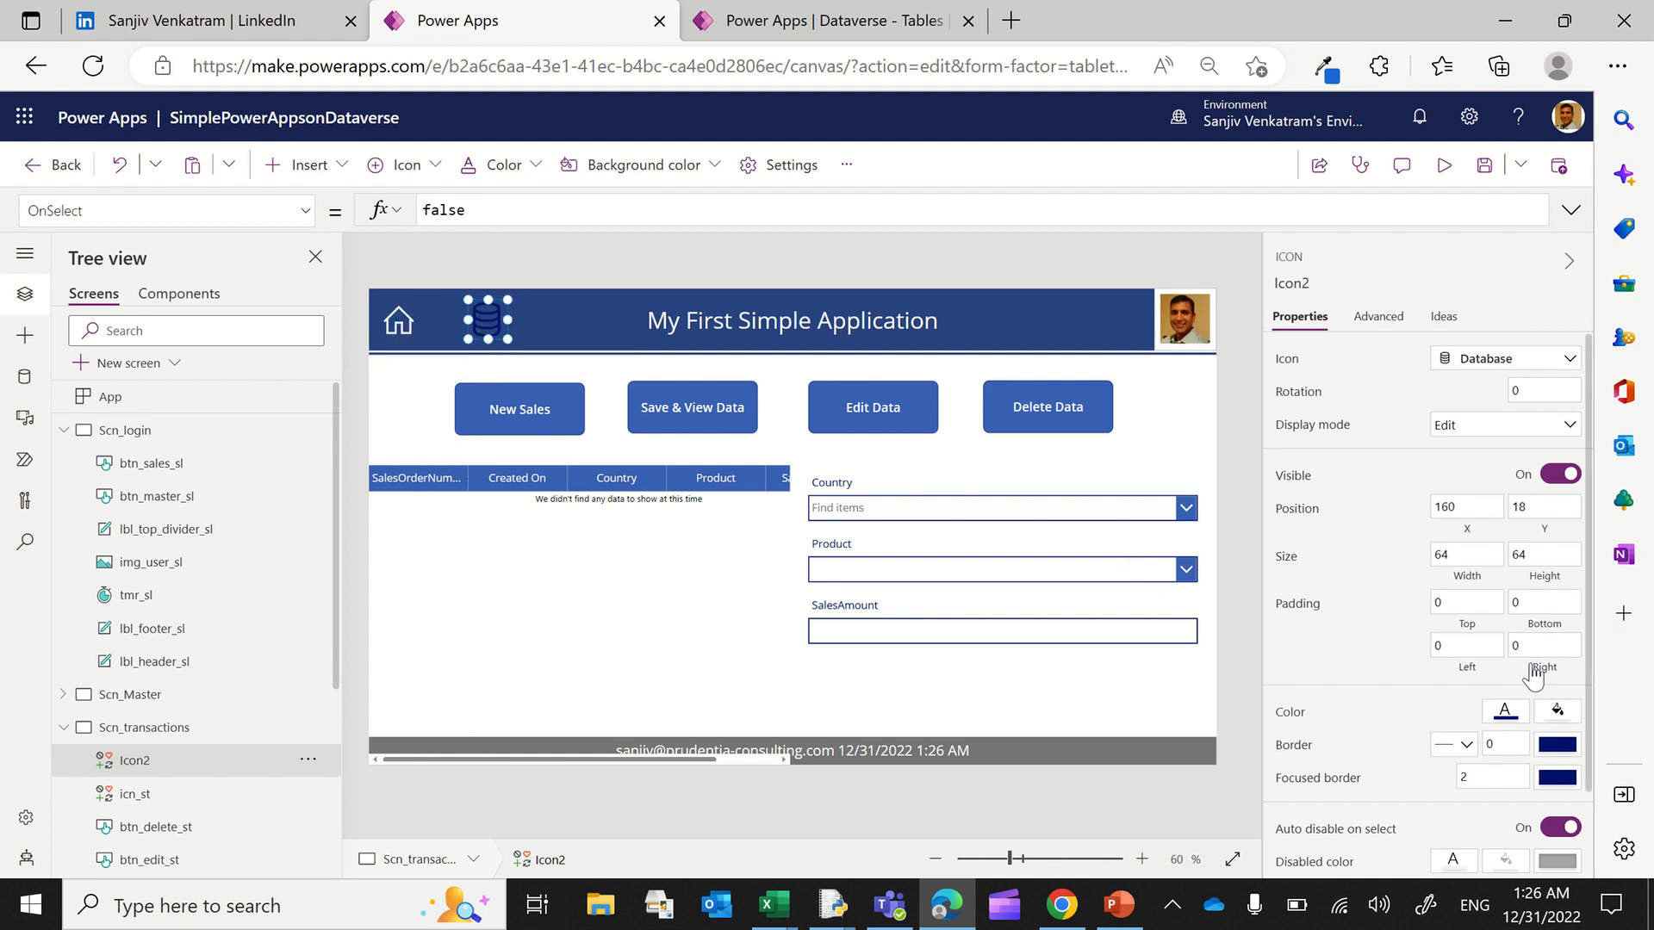
# Step: Set the database icon's colour to white
pyautogui.scroll(-2, 1430, 705)
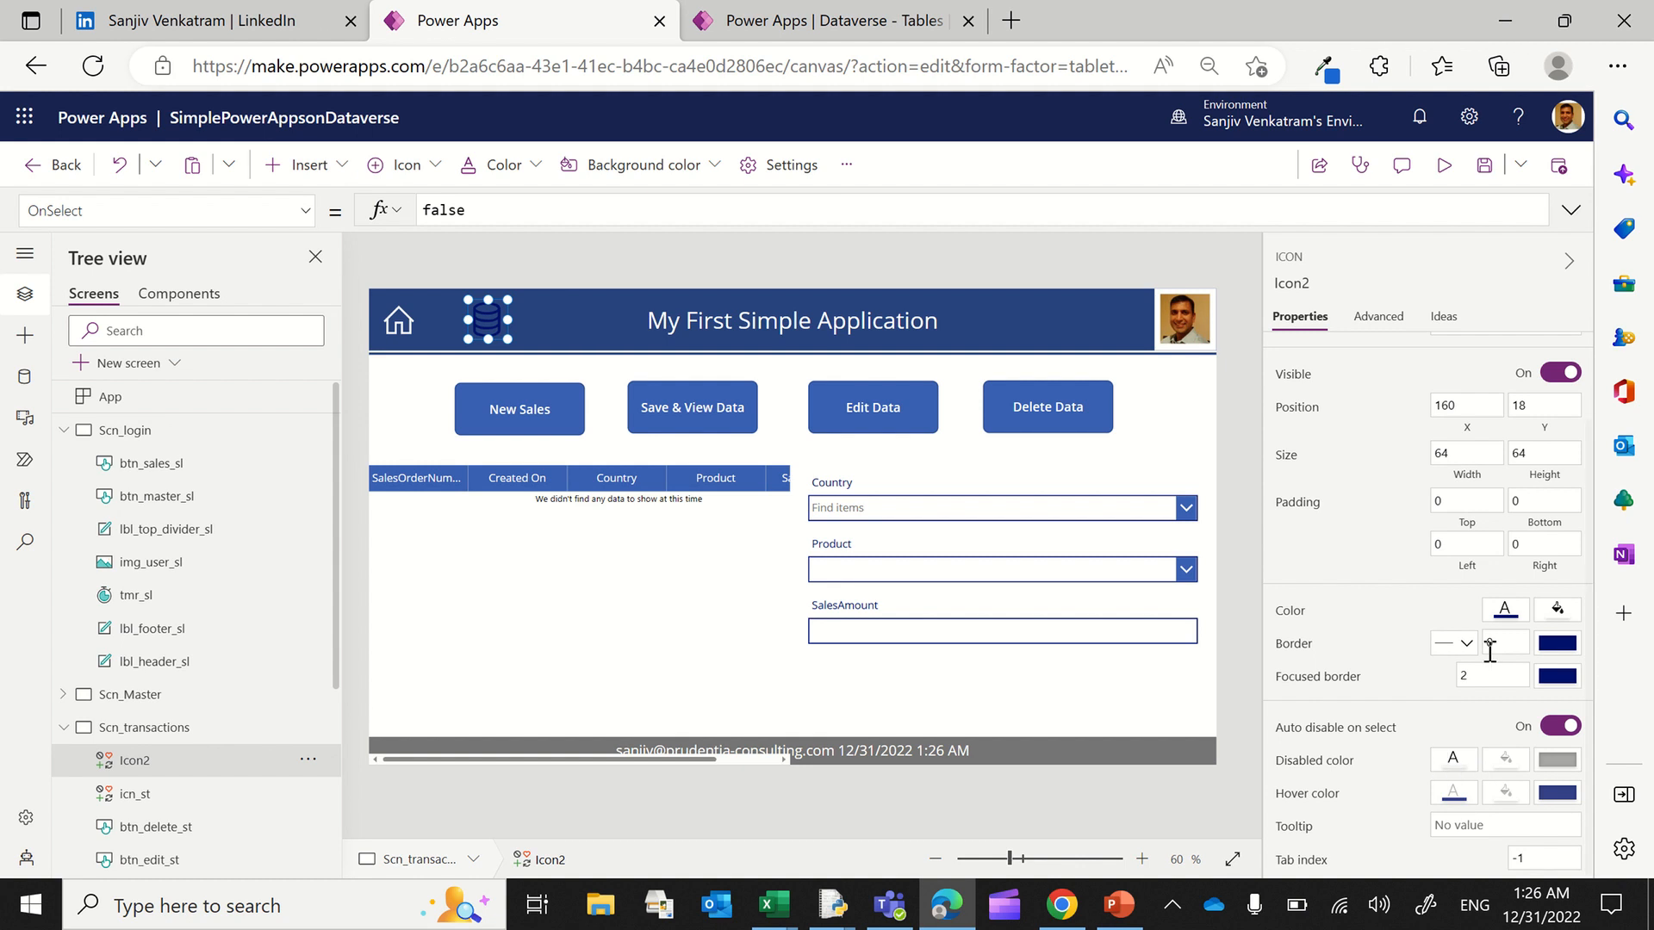
pyautogui.click(1505, 609)
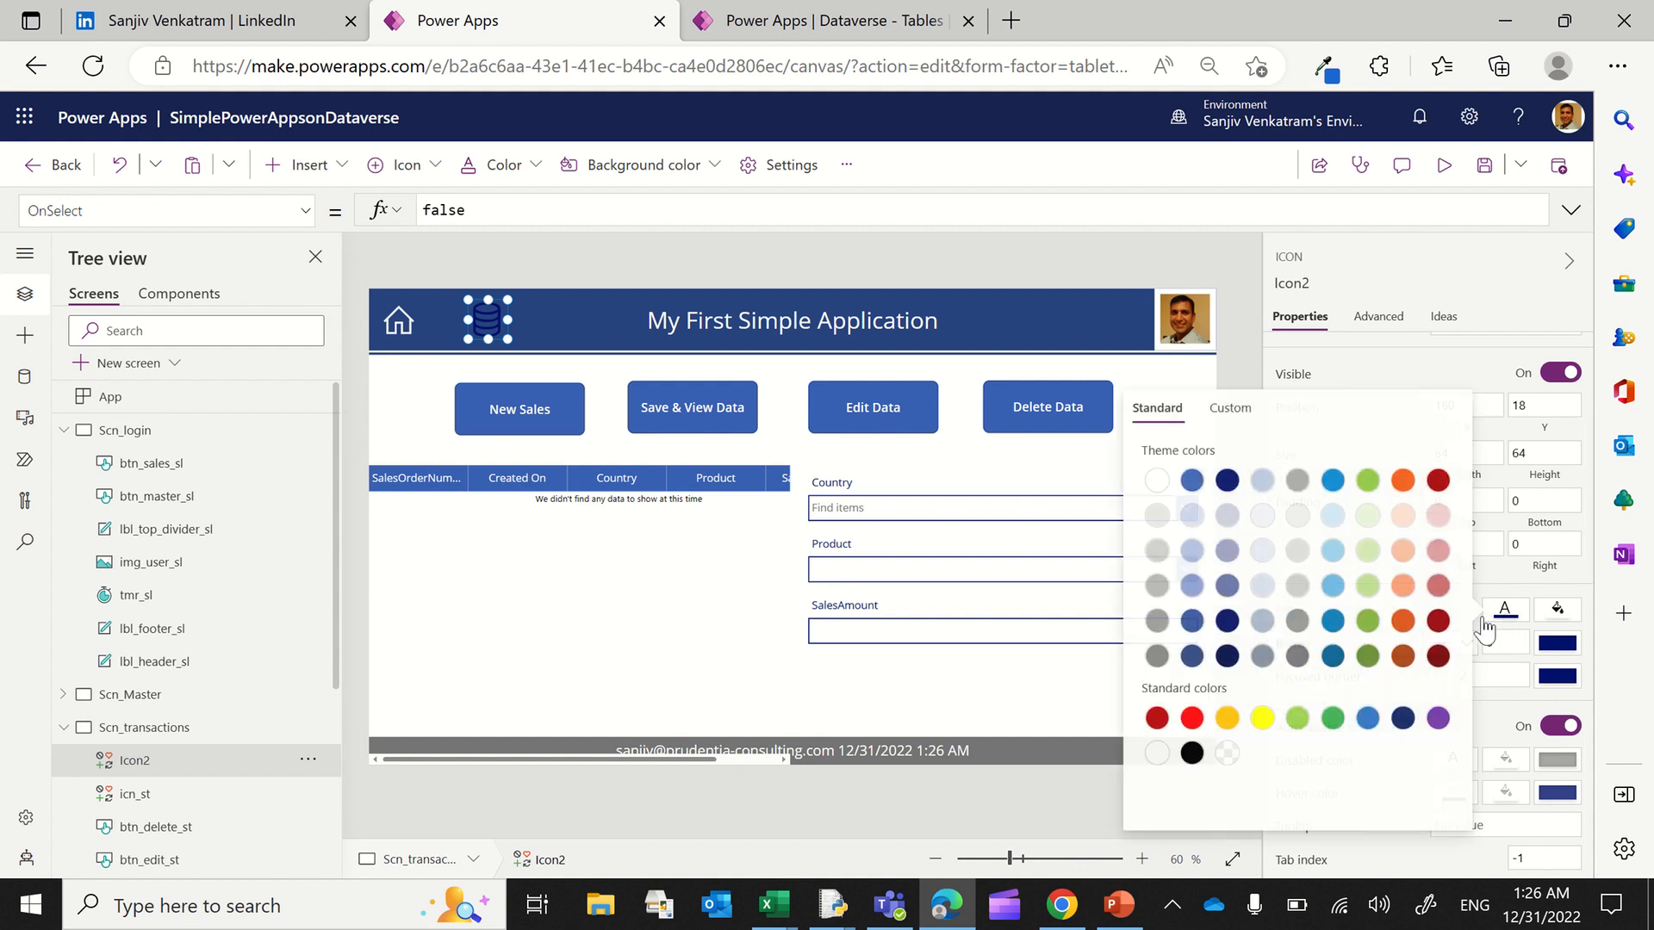
pyautogui.click(1155, 755)
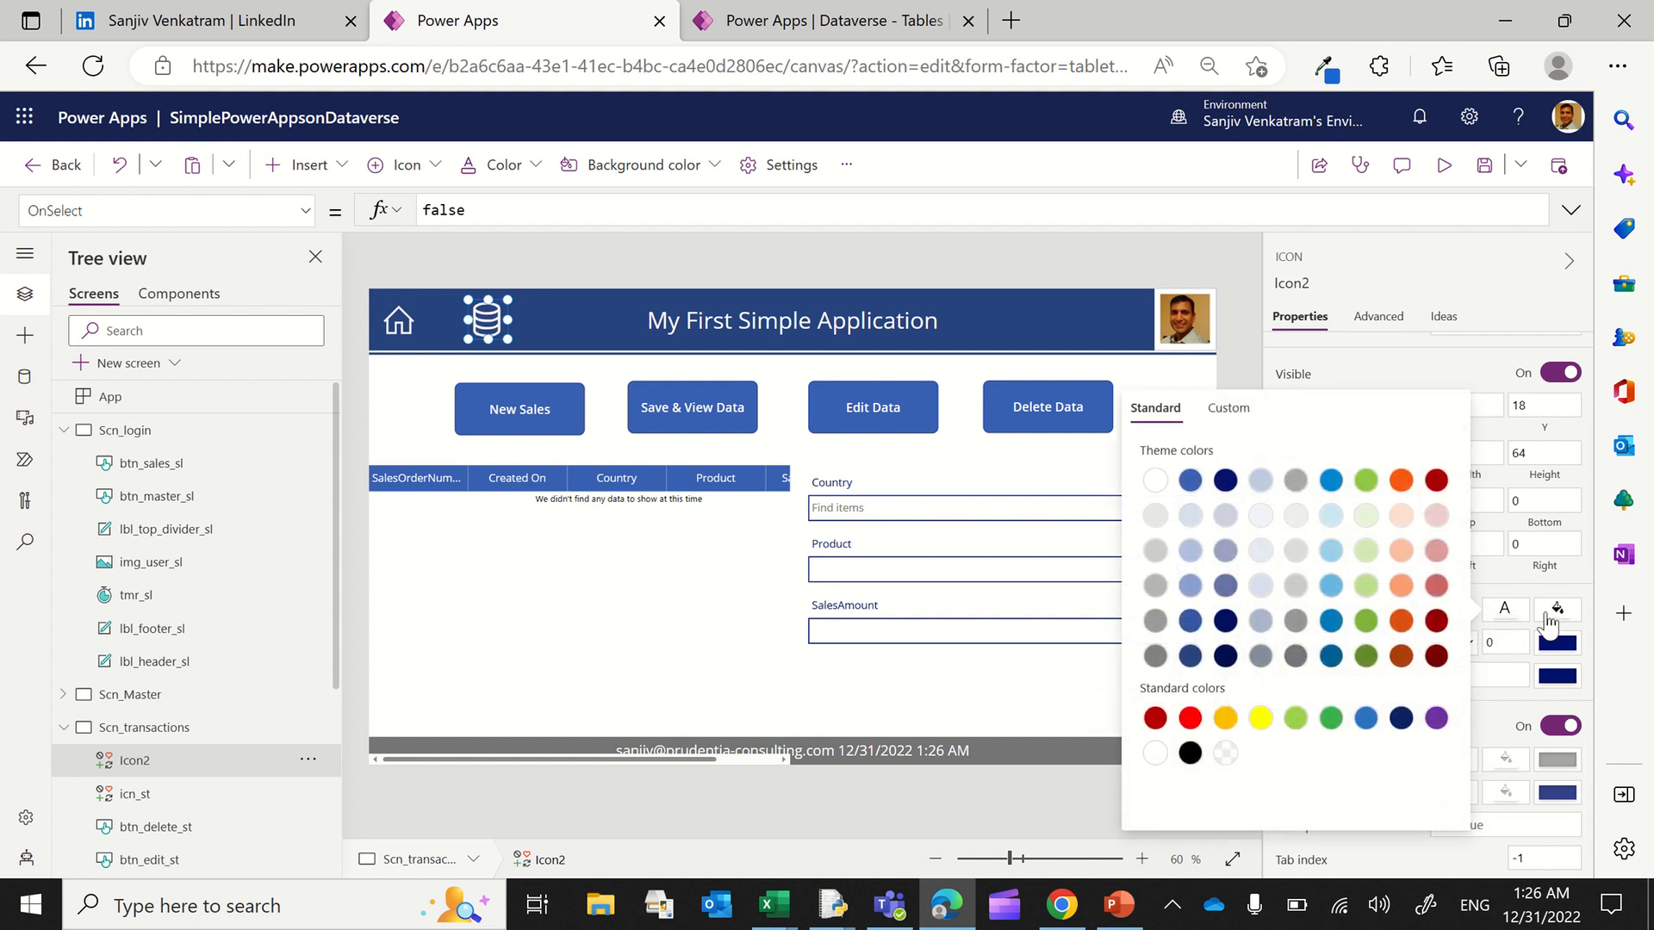
pyautogui.click(1505, 603)
# Step: Set the database icon's top, bottom, left and right padding to 5
pyautogui.scroll(2, 1481, 594)
pyautogui.click(1452, 602)
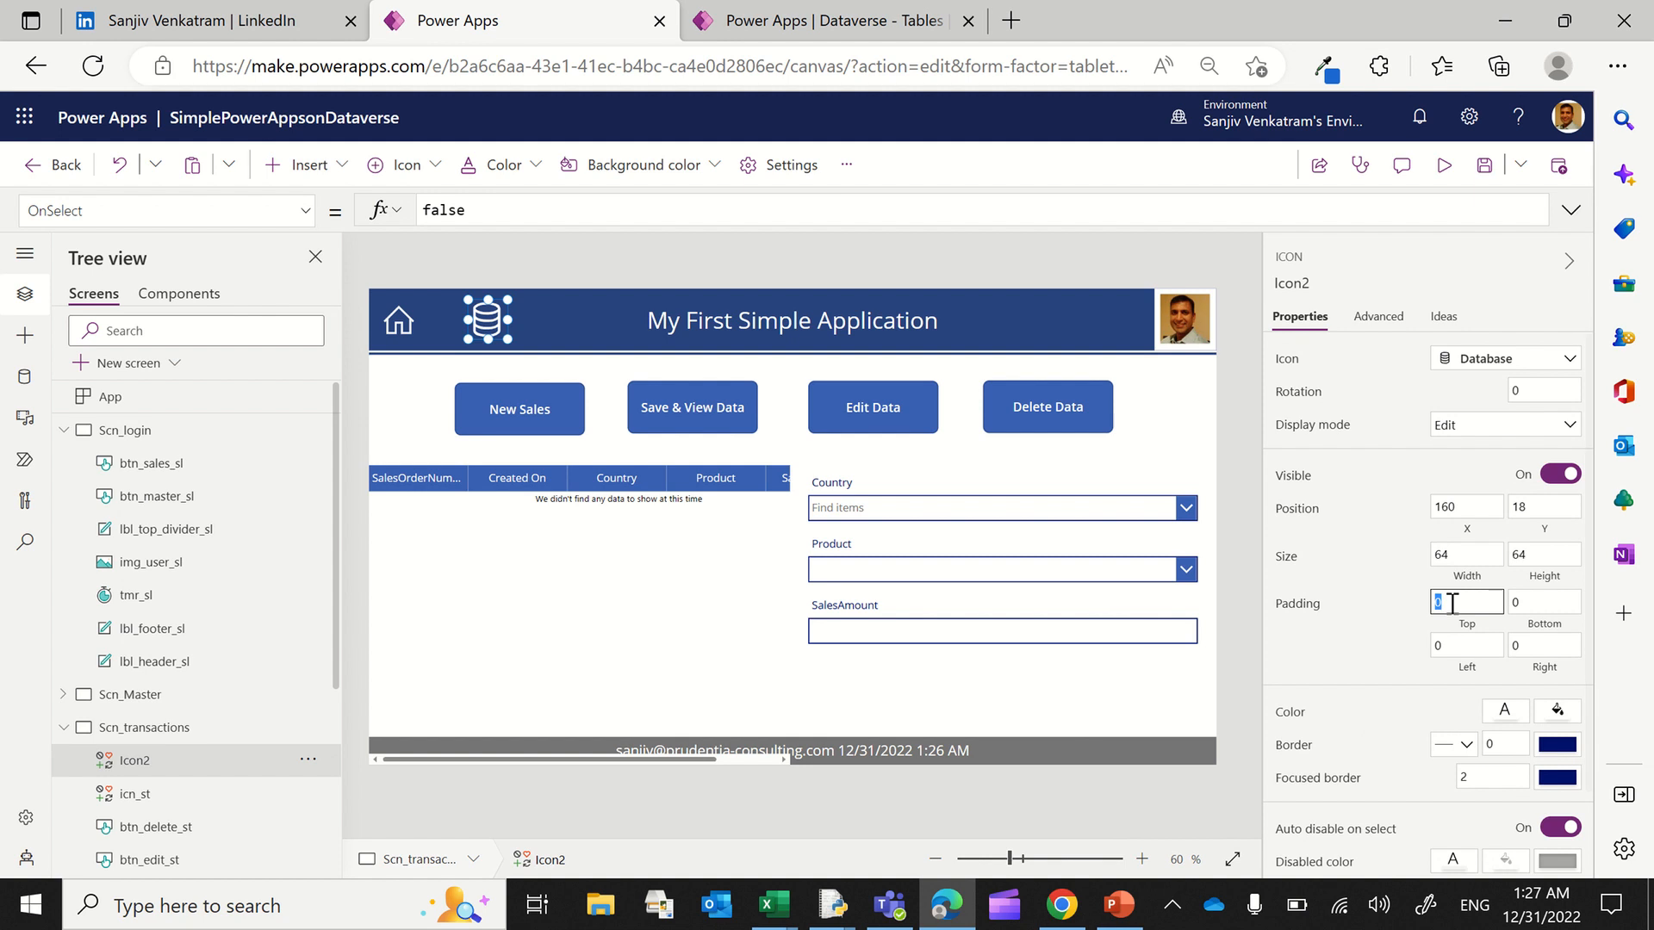
pyautogui.write('5')
pyautogui.press('Tab')
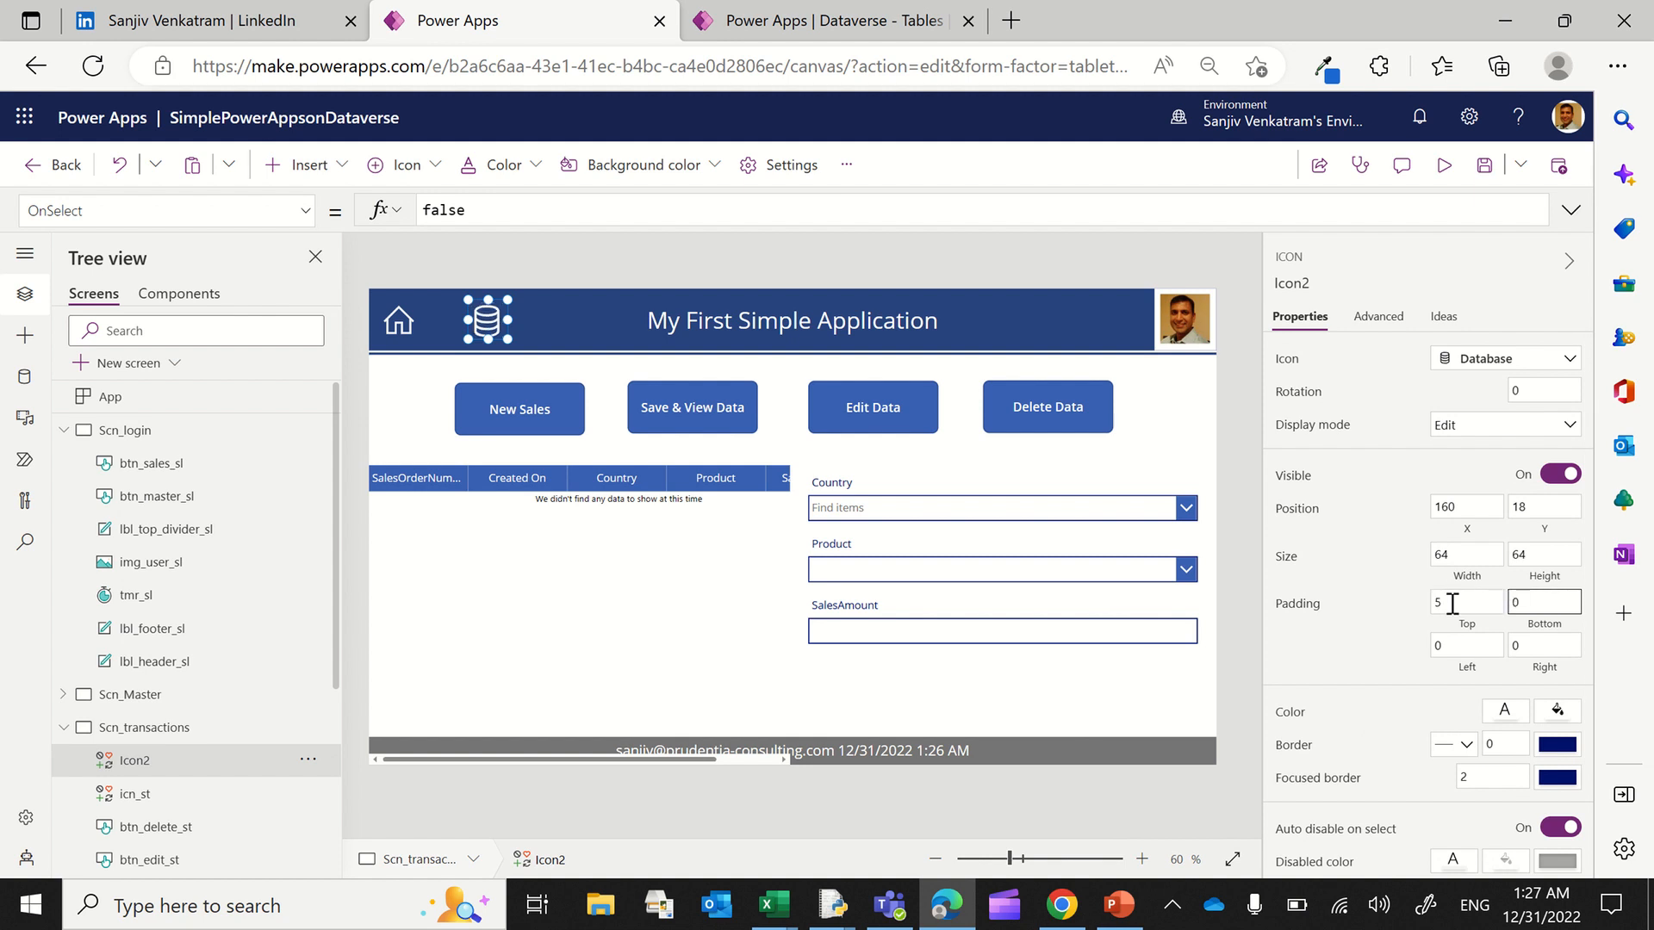
pyautogui.write('5')
pyautogui.press('Tab')
pyautogui.write('5')
pyautogui.press('Tab')
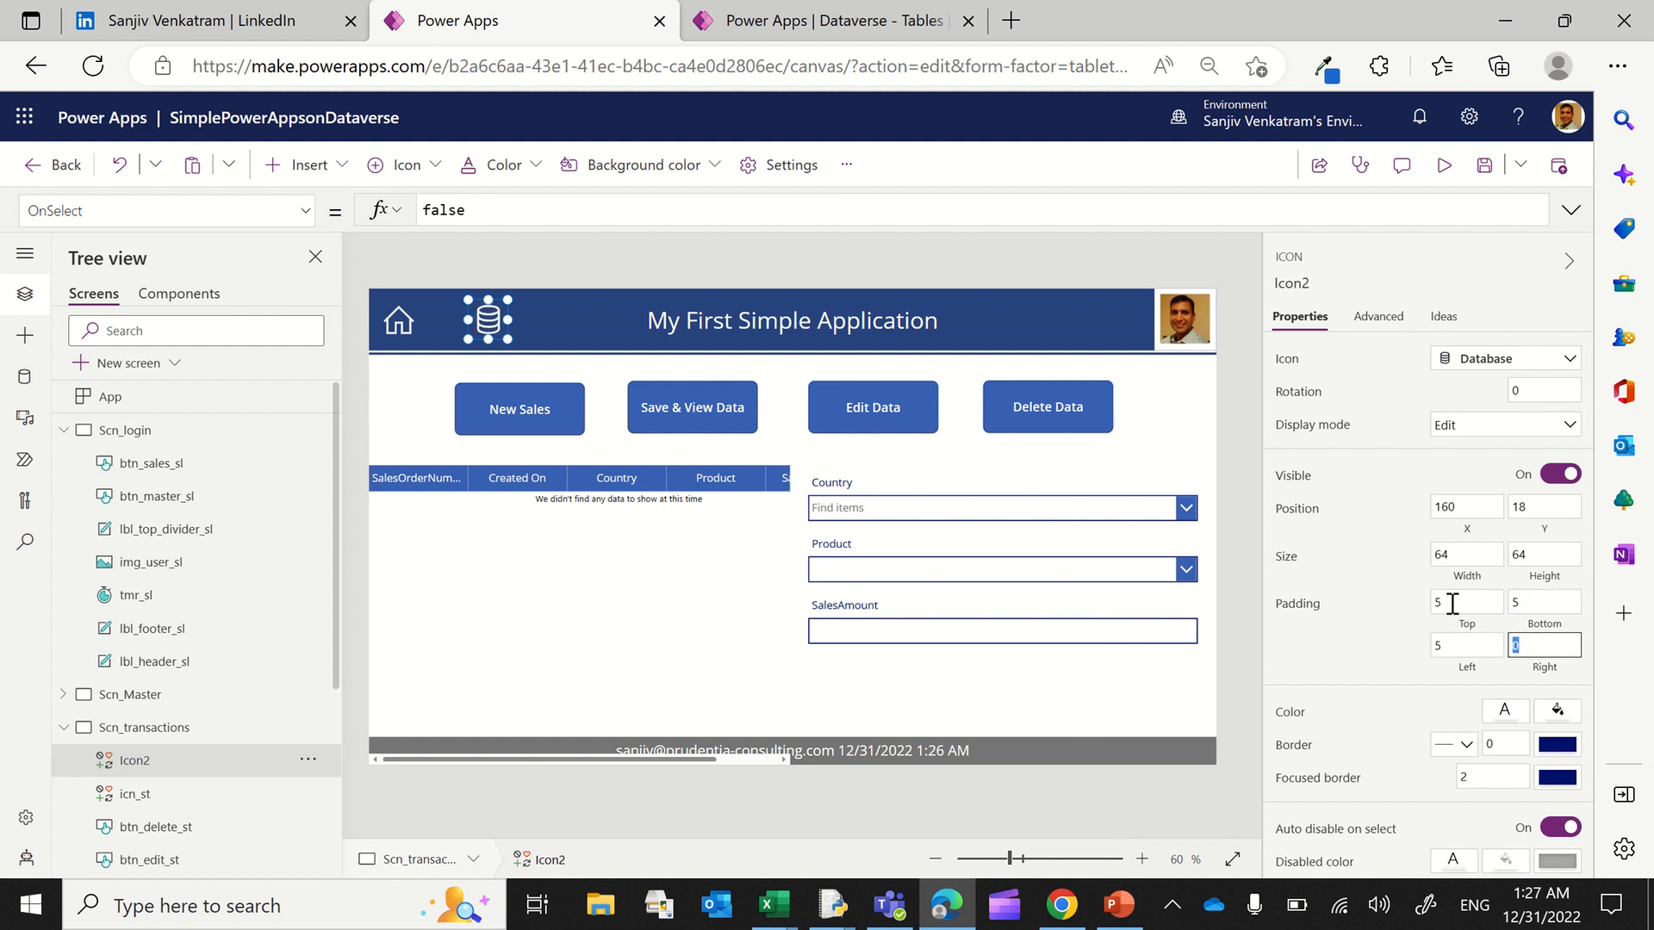
pyautogui.write('5')
# Step: Set the database icon's OnSelect formula to Refresh(TransactionSalesOrders);Refresh(MasterCountries)
pyautogui.click(500, 211)
pyautogui.write('refr')
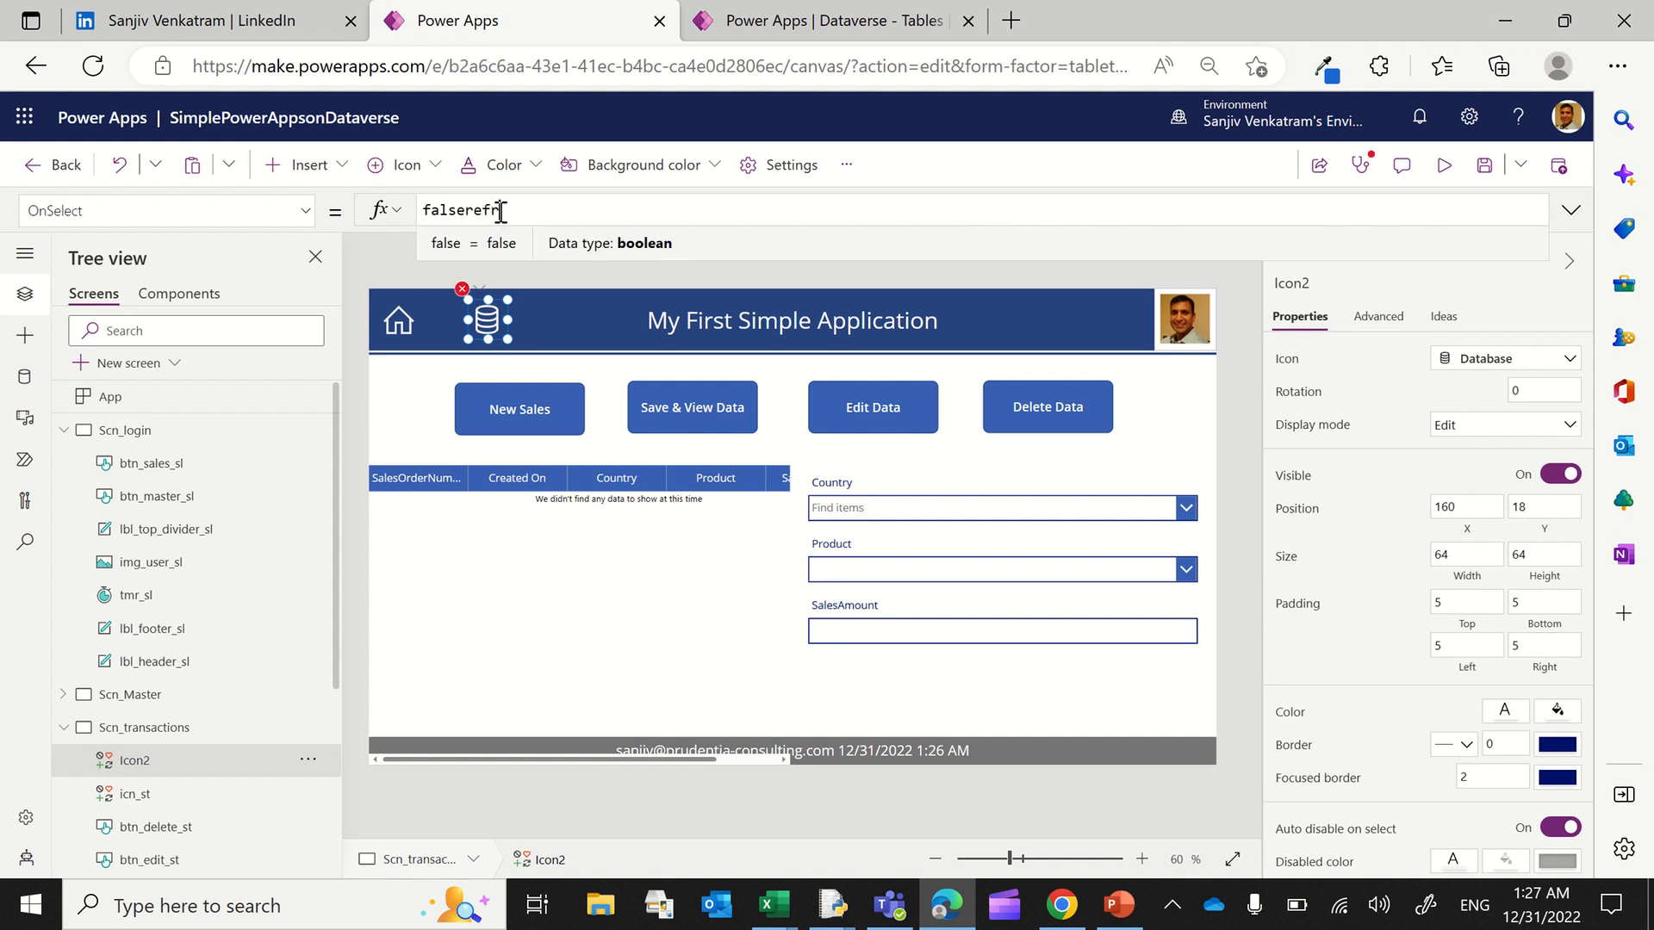
pyautogui.press('BackSpace')
pyautogui.press('BackSpace')
pyautogui.press('BackSpace')
pyautogui.press('BackSpace')
pyautogui.press('BackSpace')
pyautogui.press('BackSpace')
pyautogui.press('BackSpace')
pyautogui.press('BackSpace')
pyautogui.press('BackSpace')
pyautogui.write('refresh(')
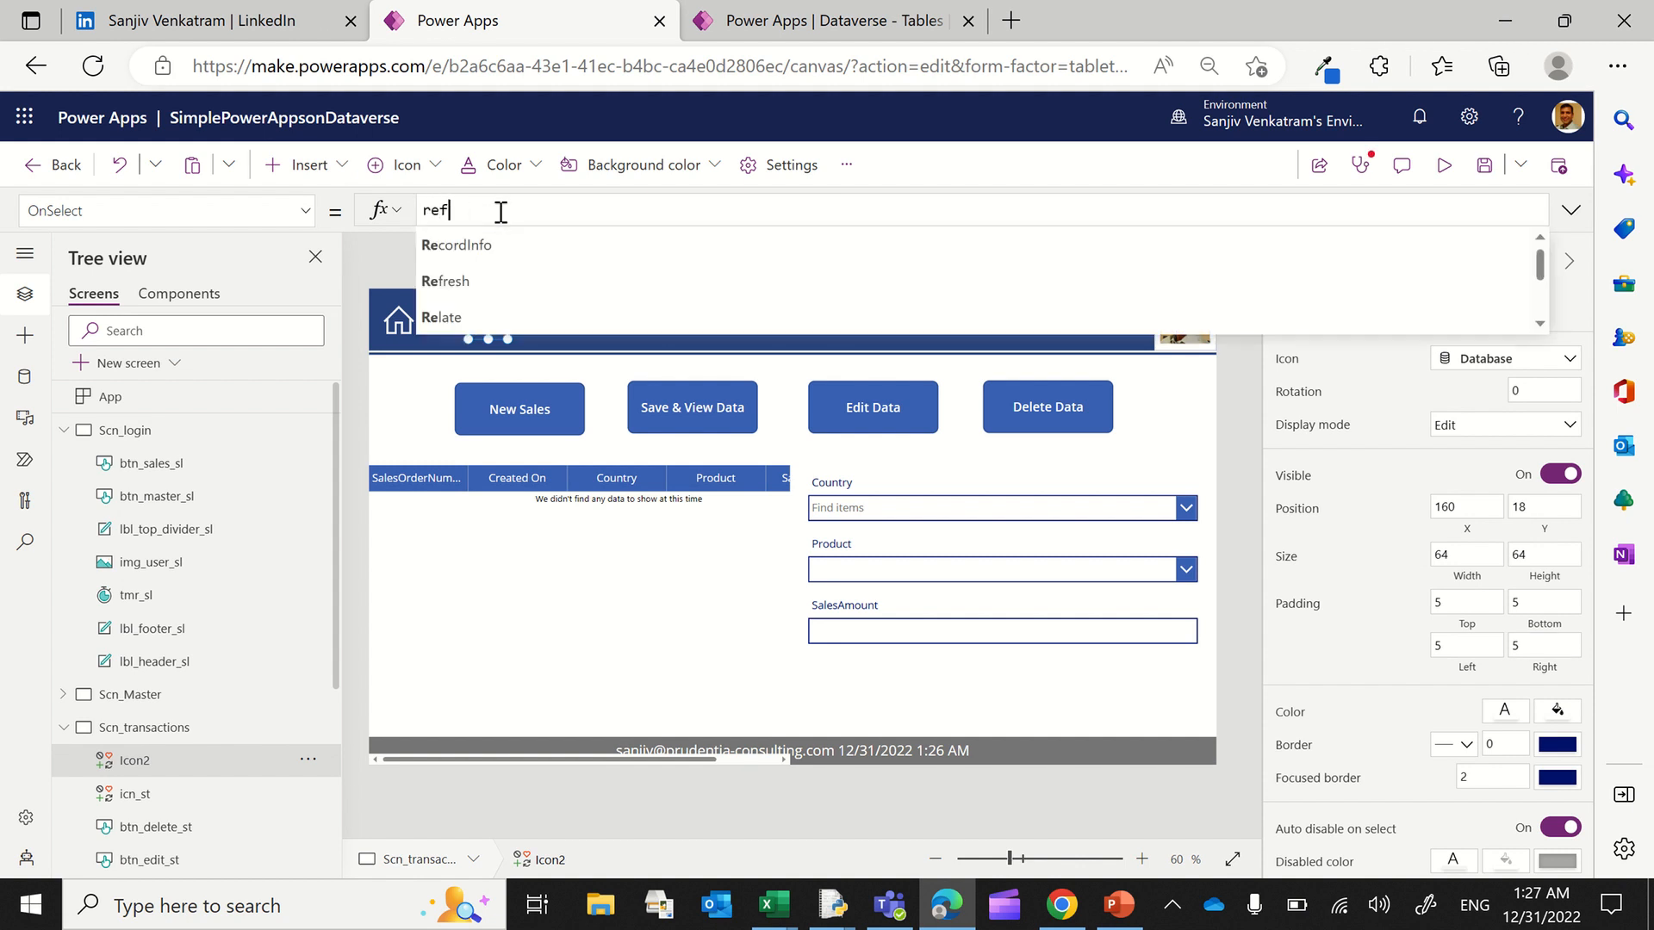
pyautogui.press('Down')
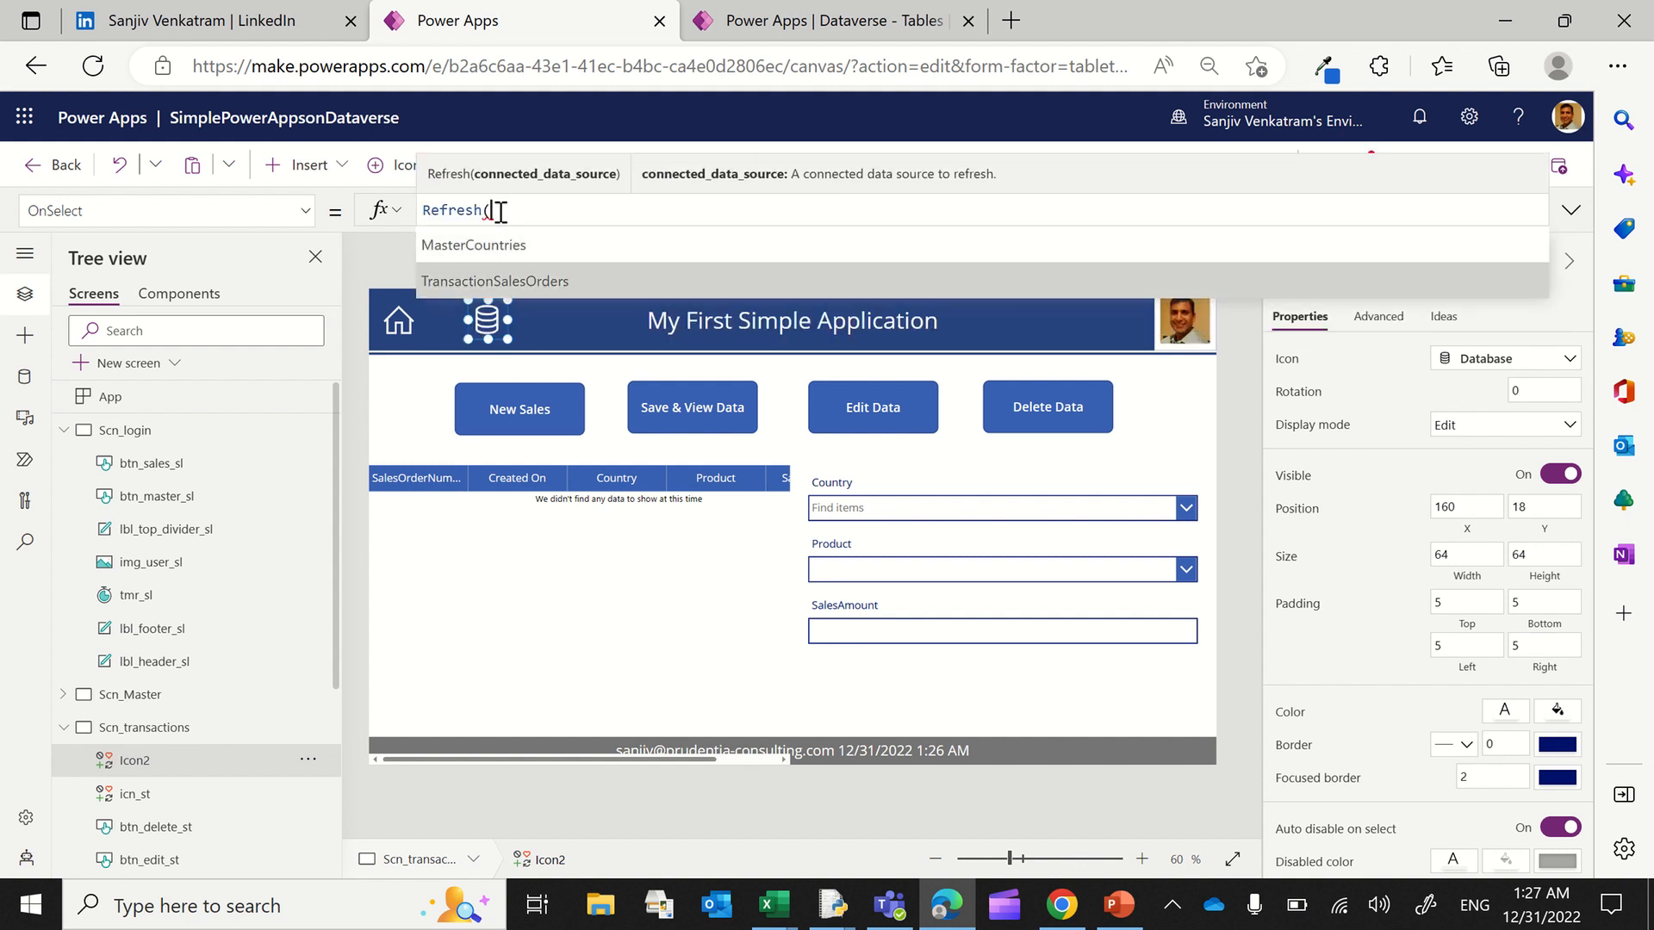
pyautogui.press('Tab')
pyautogui.write(')')
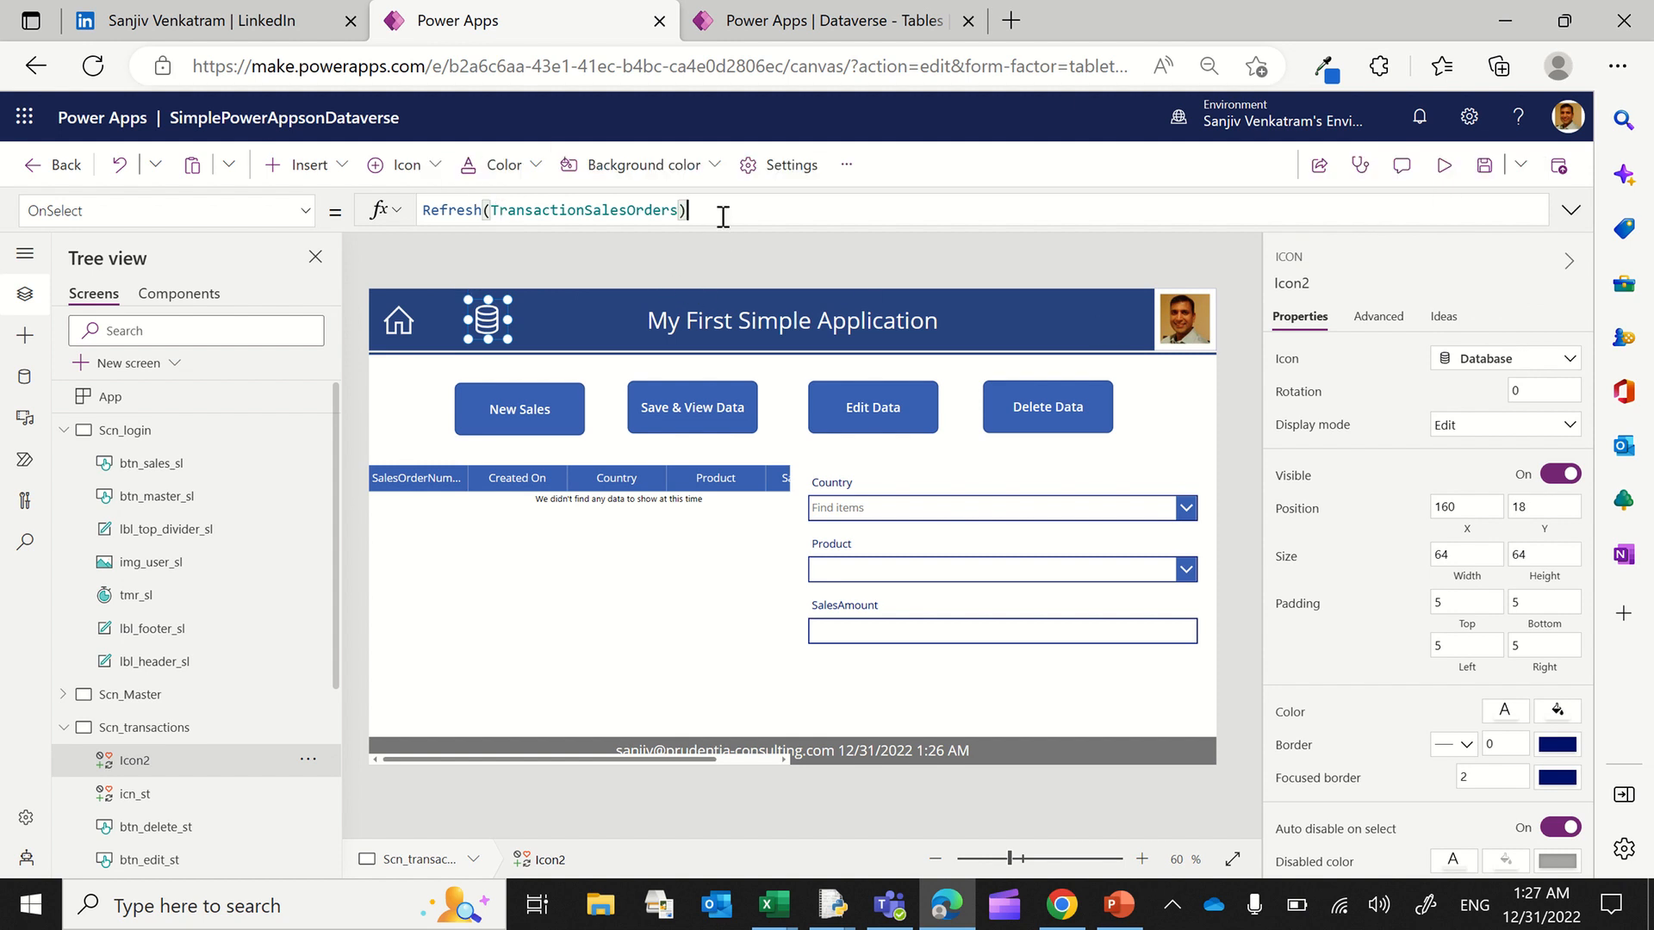
pyautogui.write(';Refresh(')
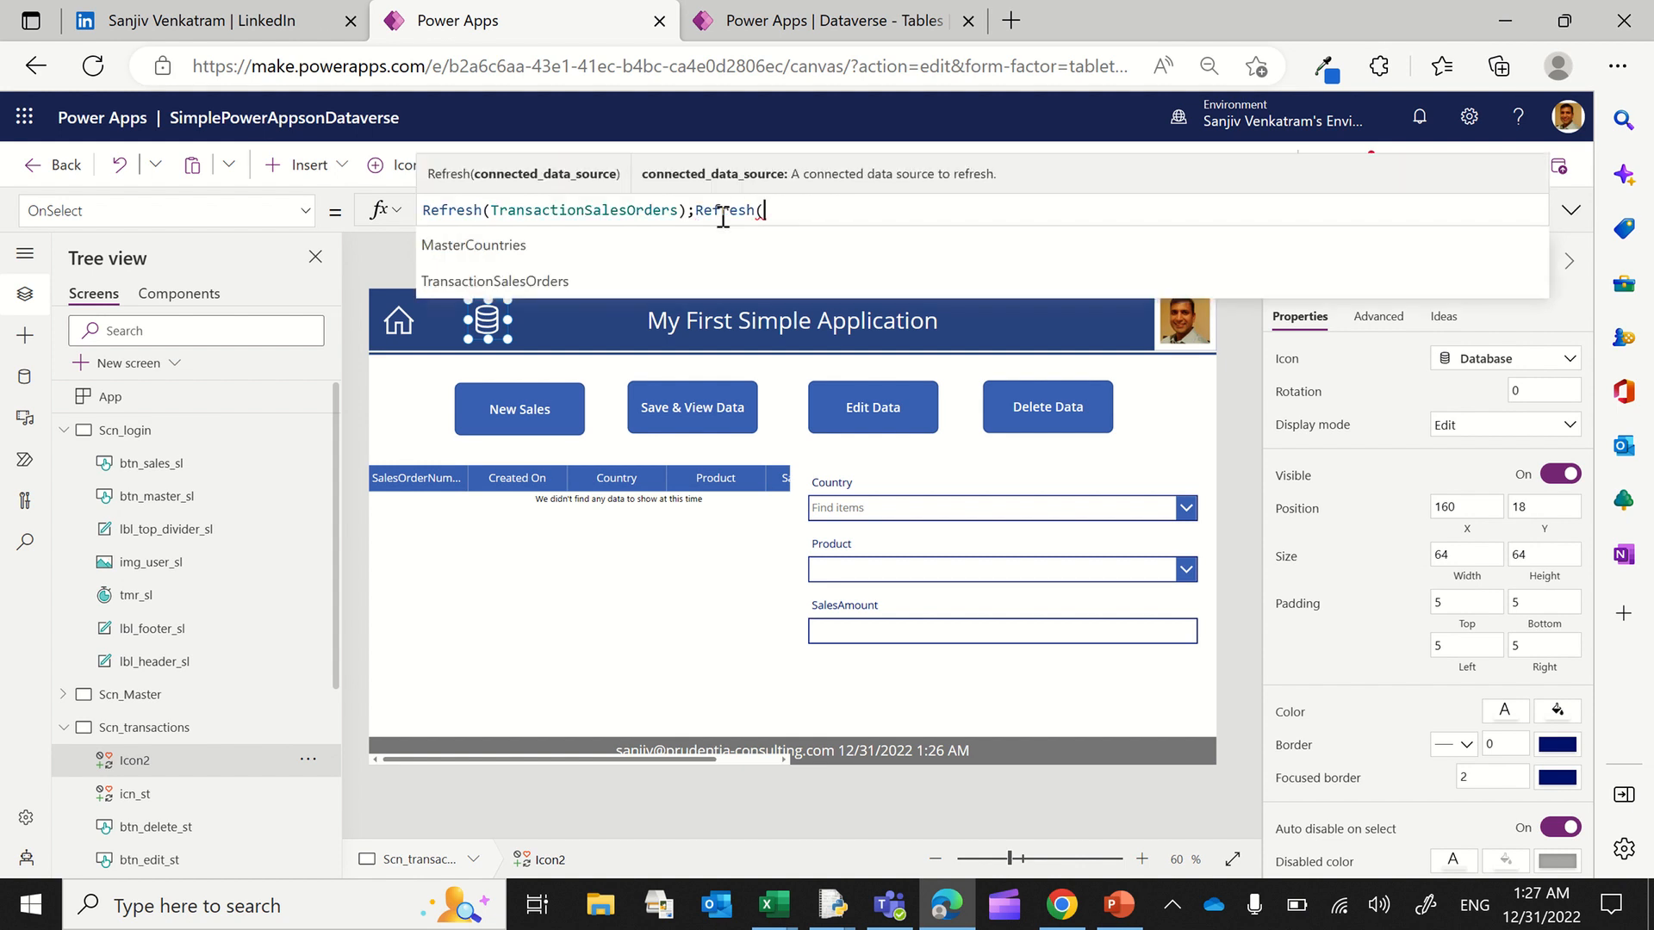
pyautogui.press('Down')
pyautogui.press('Return')
pyautogui.write(')')
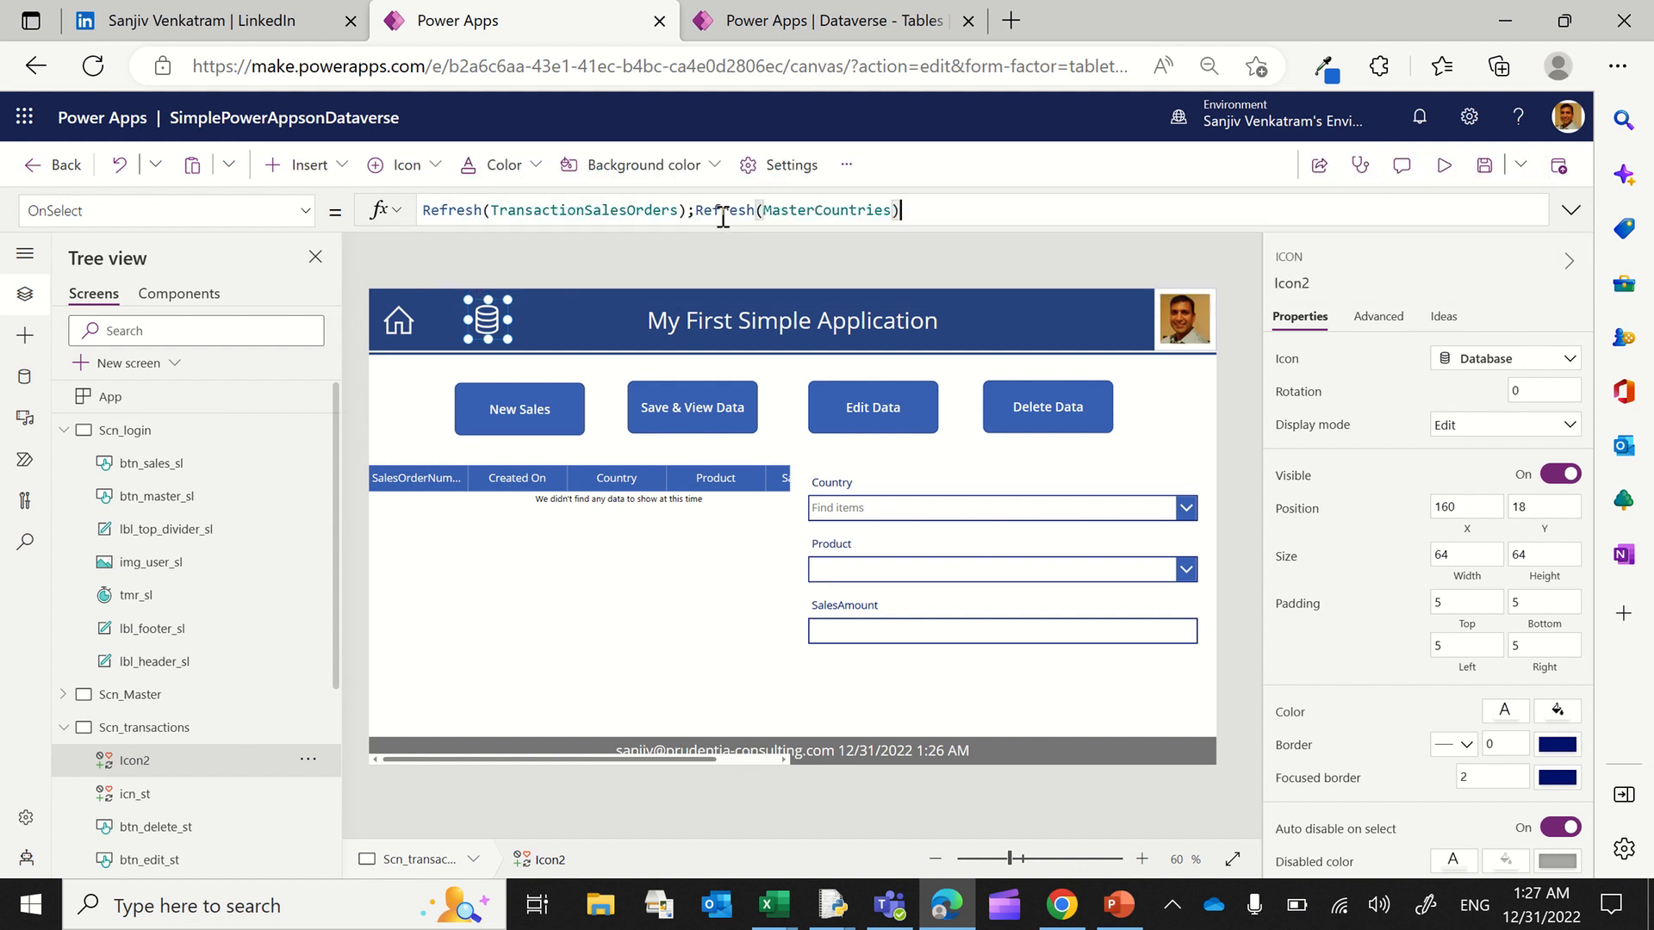
# Step: Preview the app and save a new sales record with country Singapore, Product A and a SalesAmount of 1000
pyautogui.click(1443, 165)
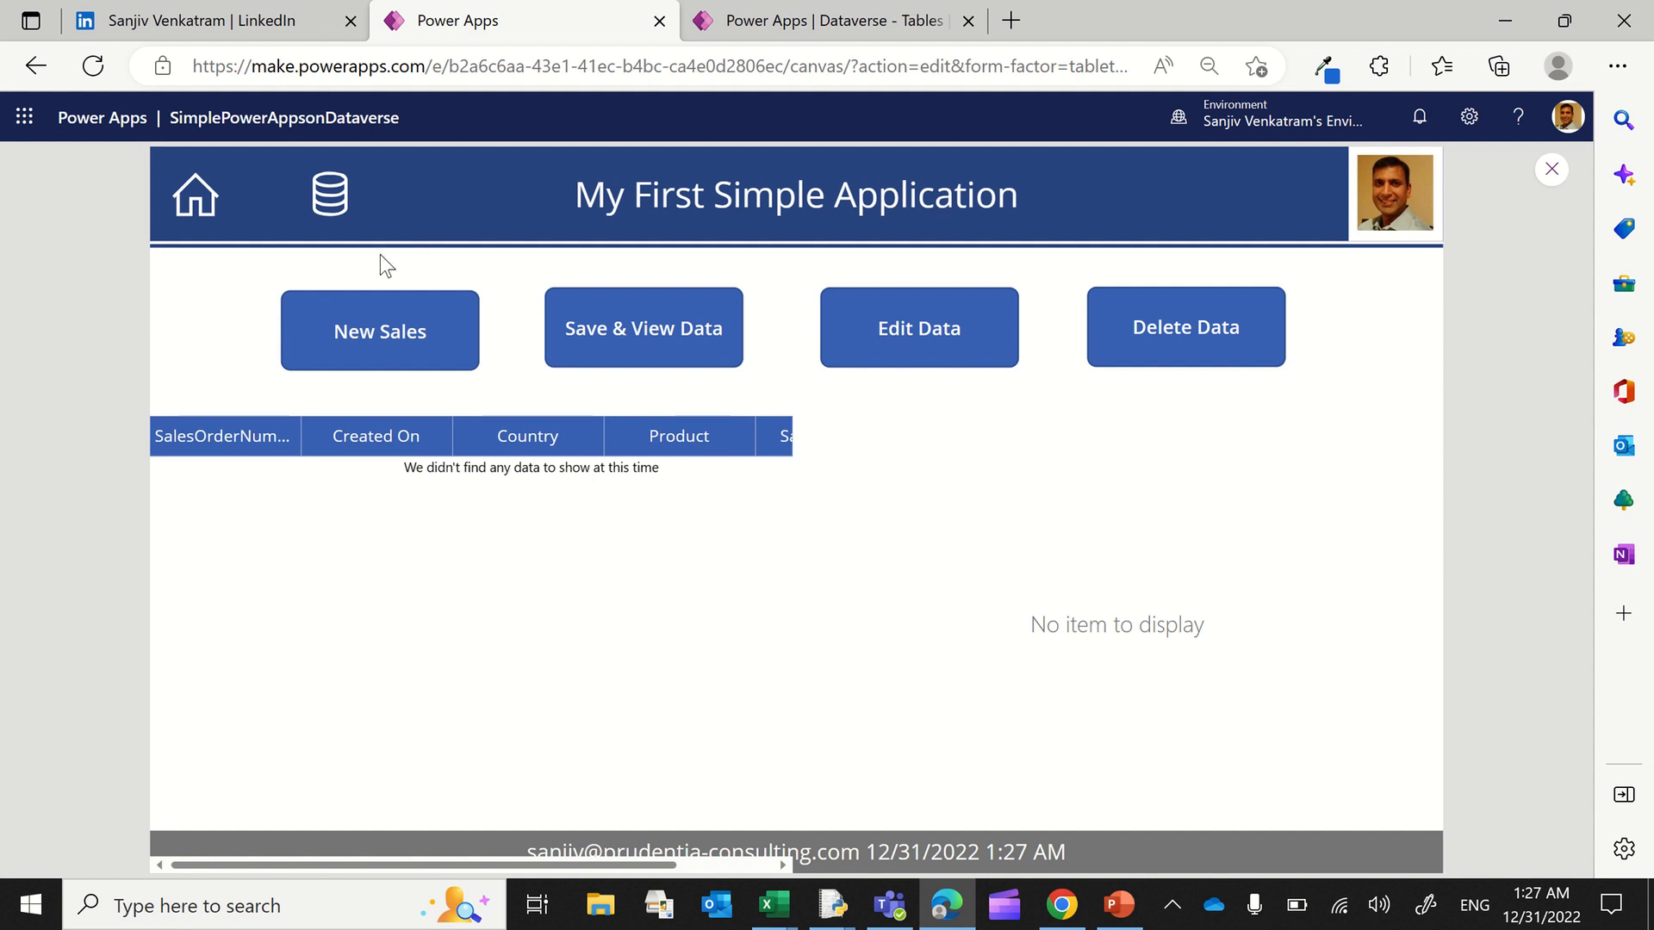
pyautogui.click(383, 330)
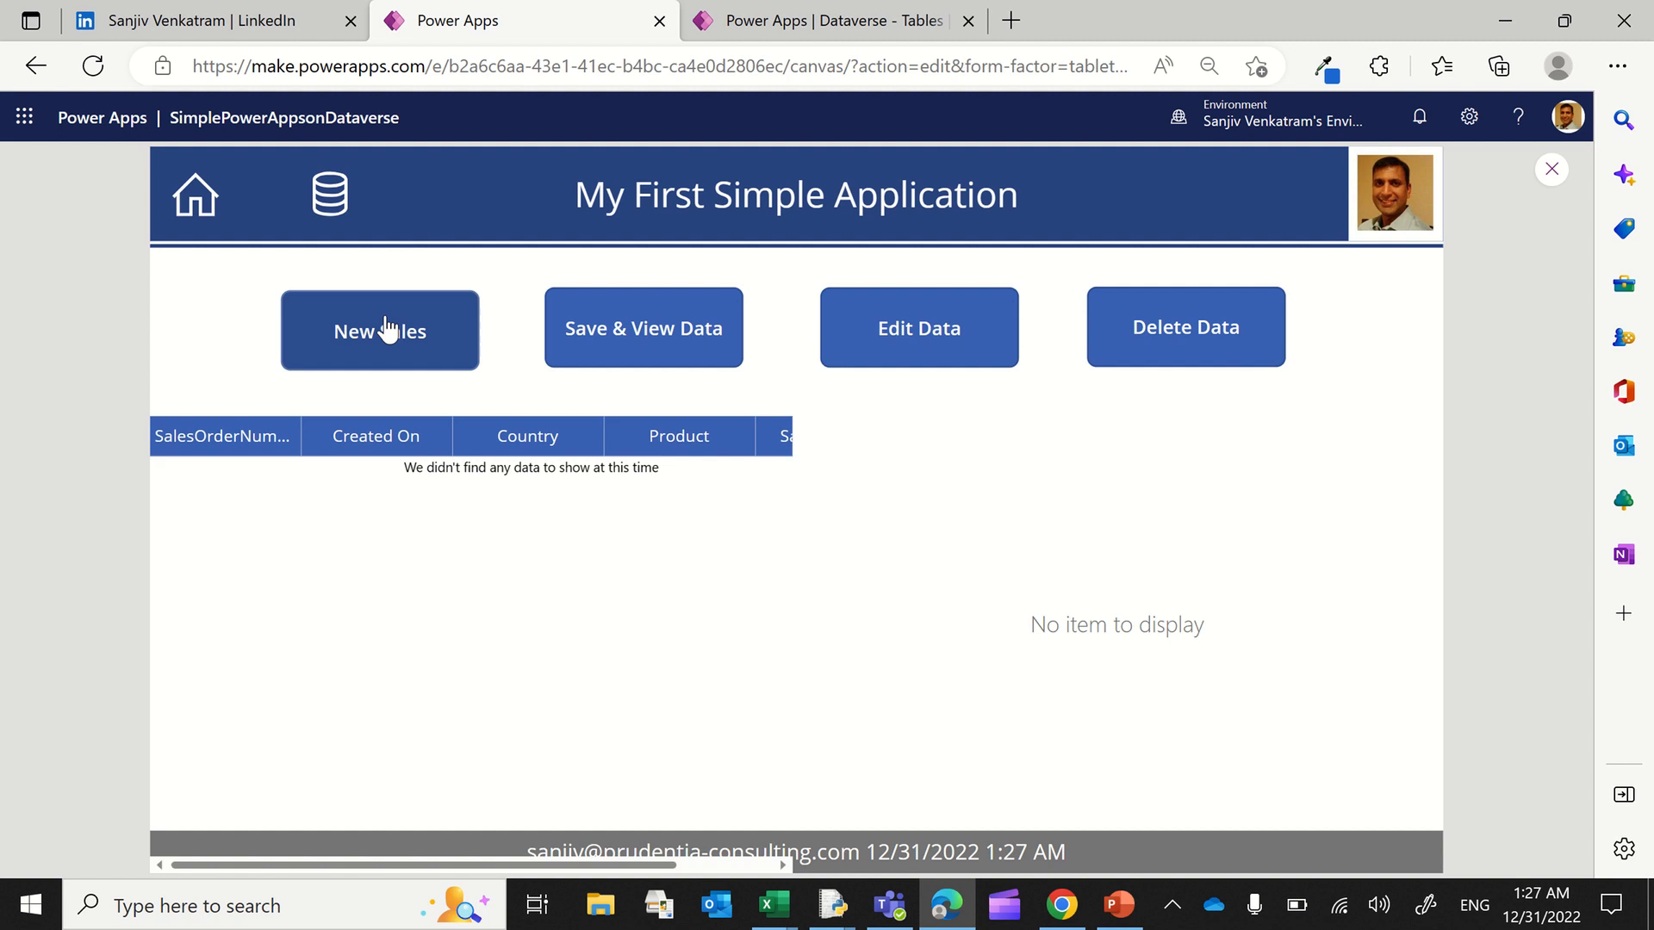
pyautogui.click(887, 482)
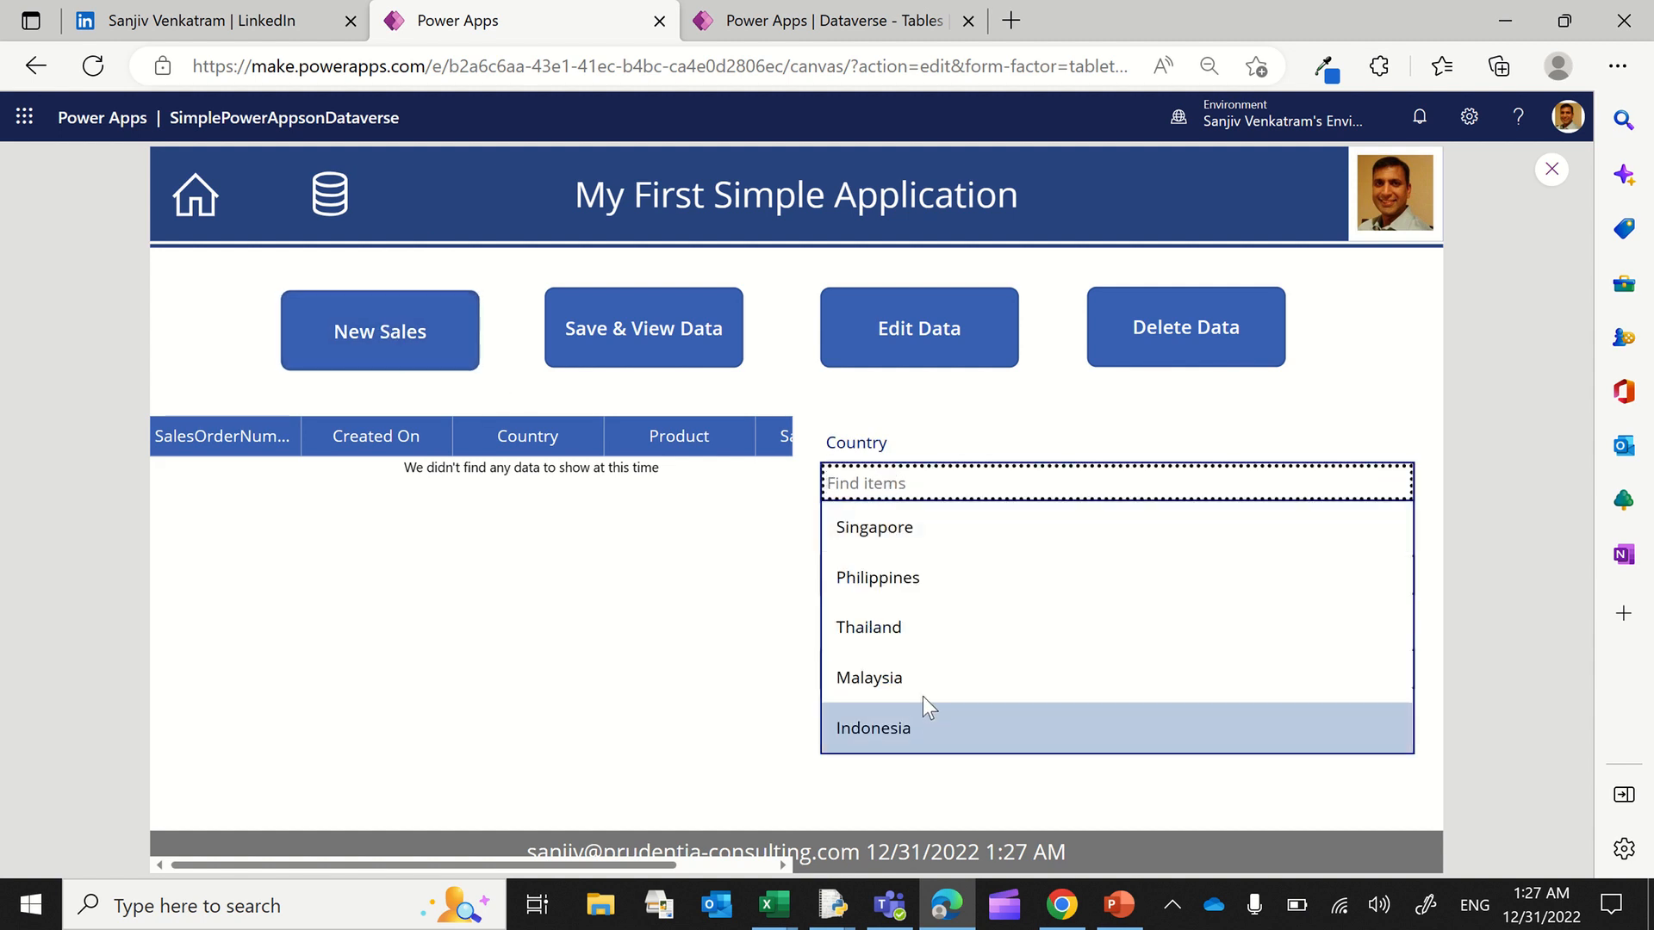
pyautogui.click(927, 545)
pyautogui.click(899, 577)
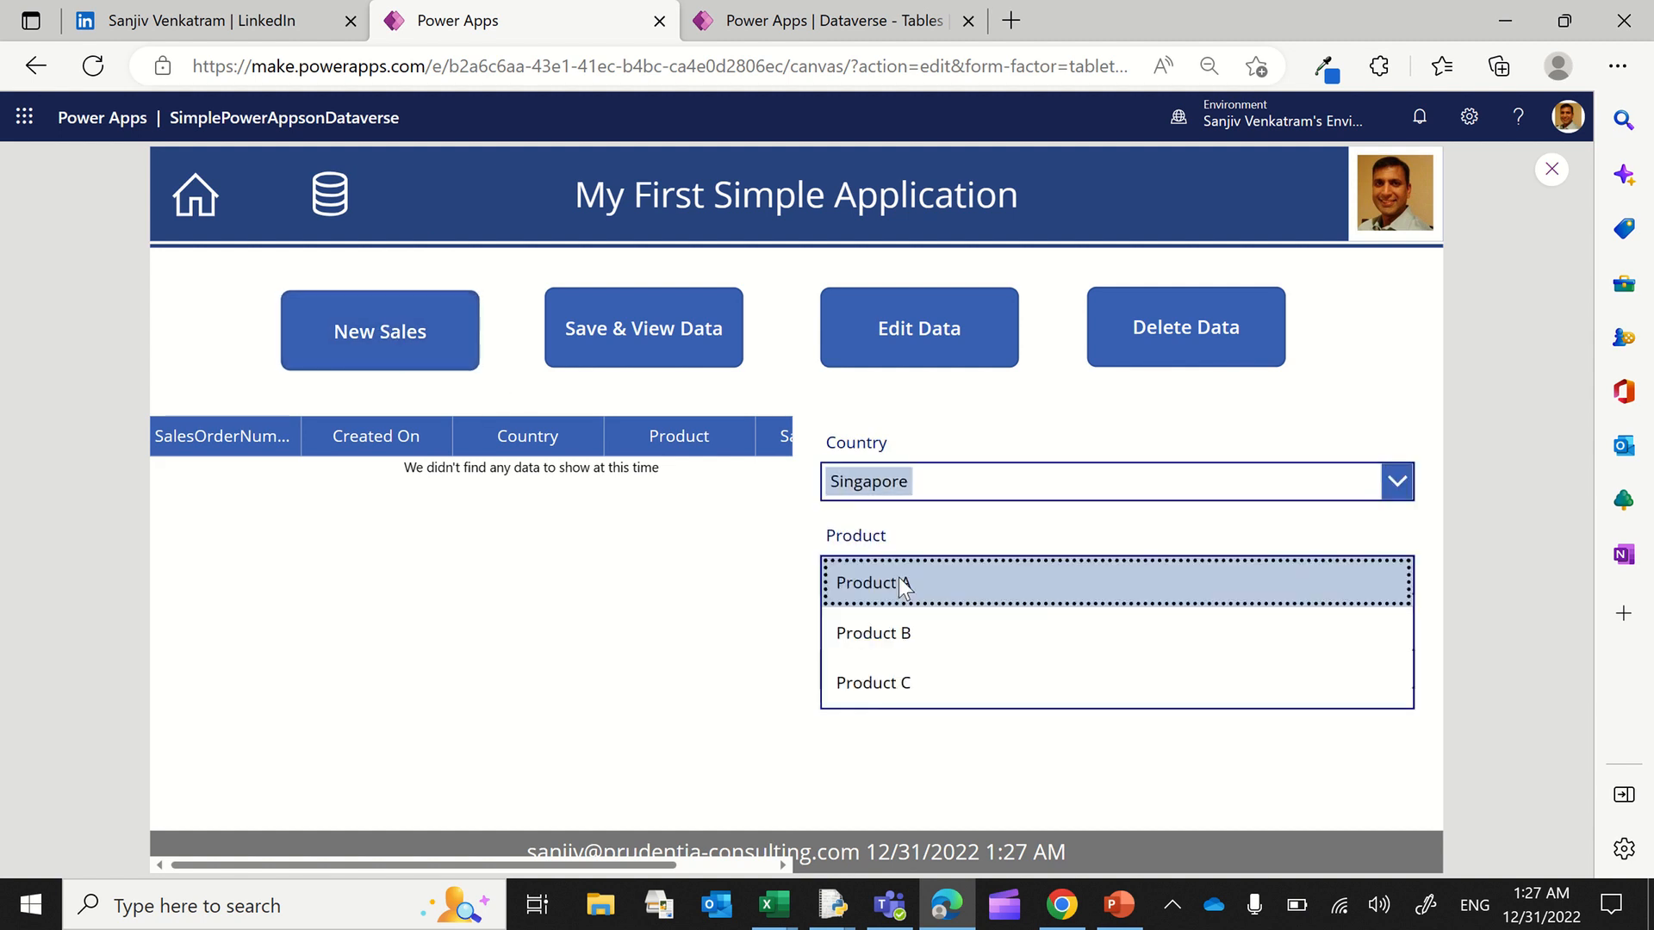
pyautogui.click(907, 594)
pyautogui.click(880, 670)
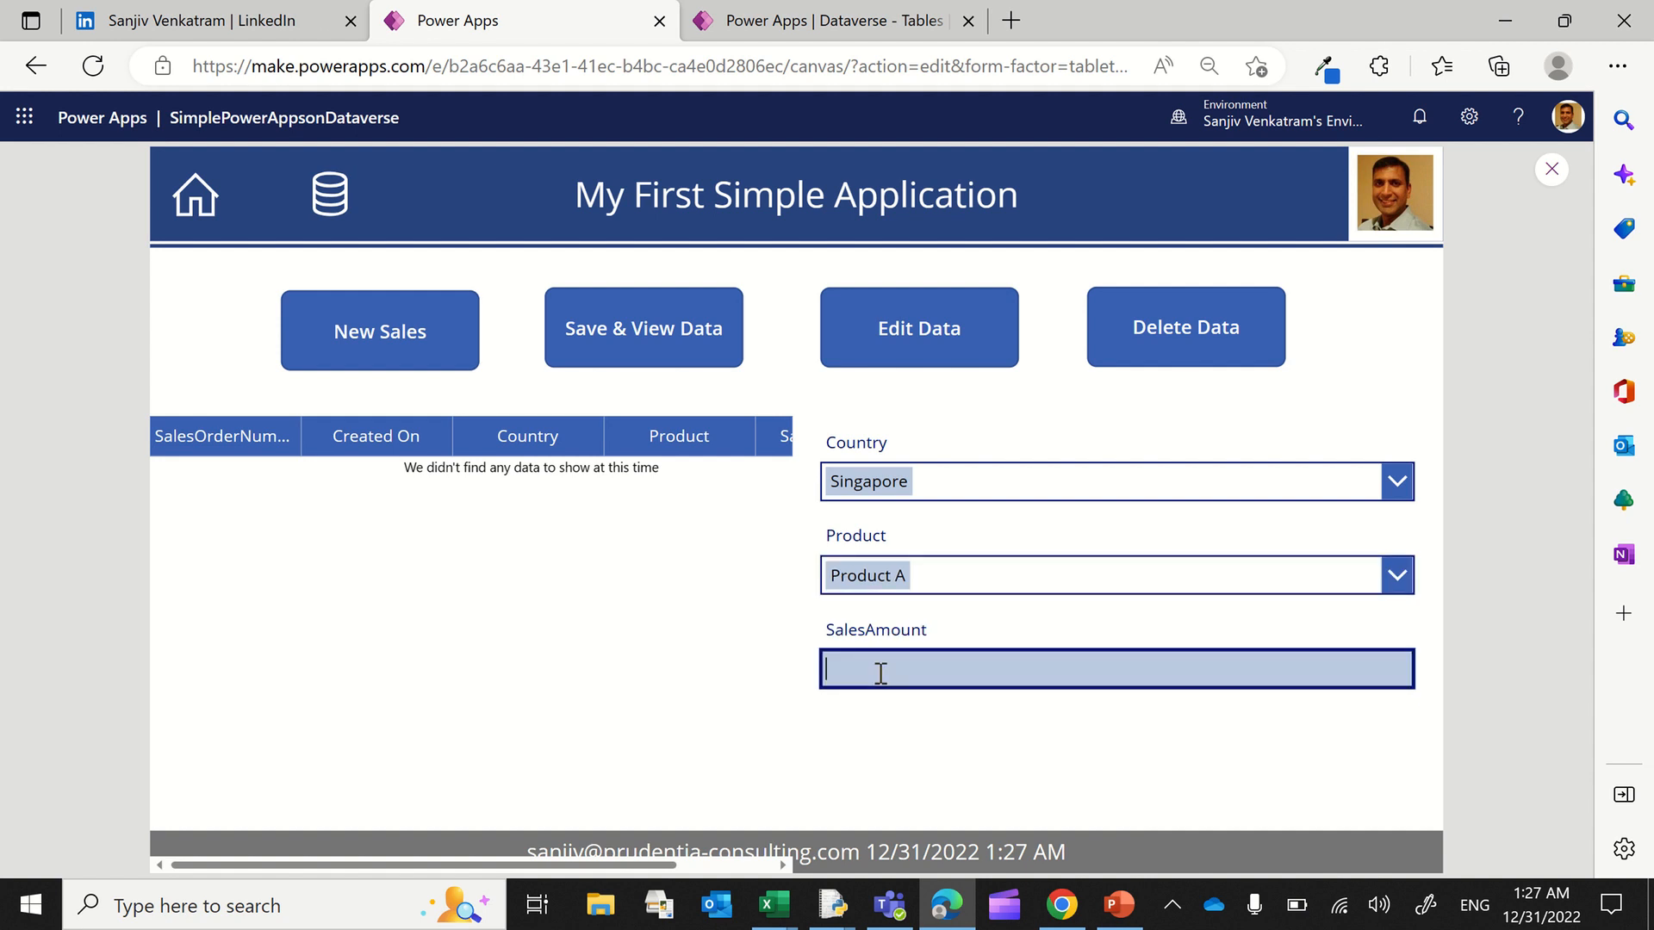
pyautogui.write('1000')
pyautogui.click(652, 344)
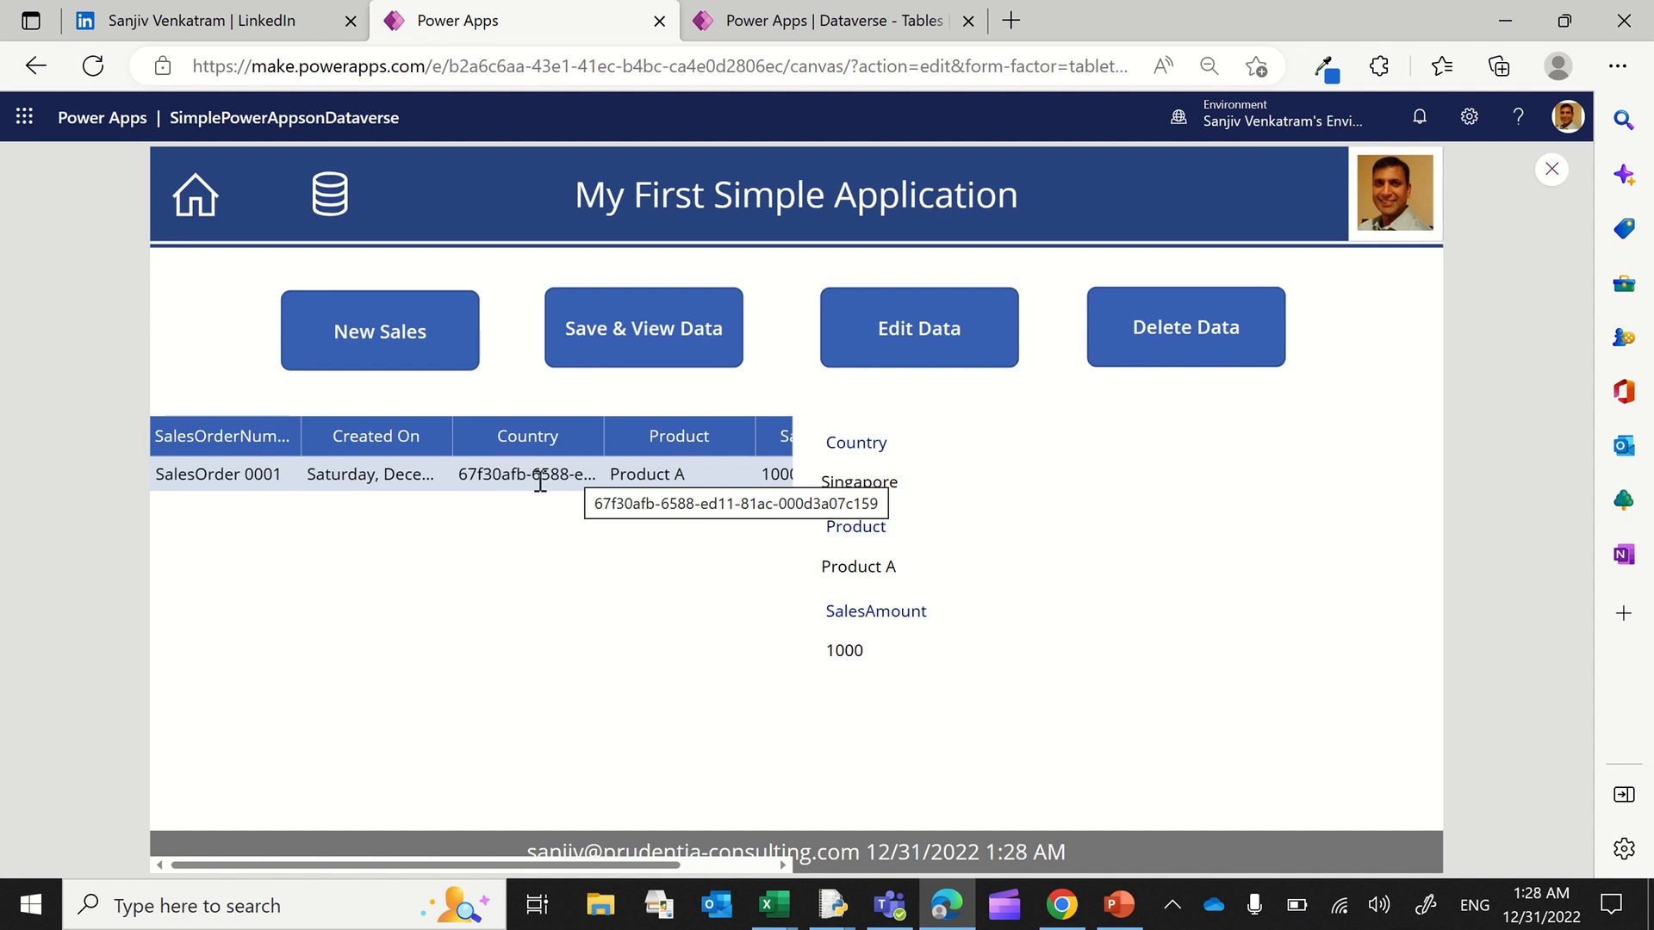
# Step: Exit the preview and set the Text formula of the transactions data table's Country column to ThisItem.Country.Name
pyautogui.click(1541, 183)
pyautogui.click(985, 586)
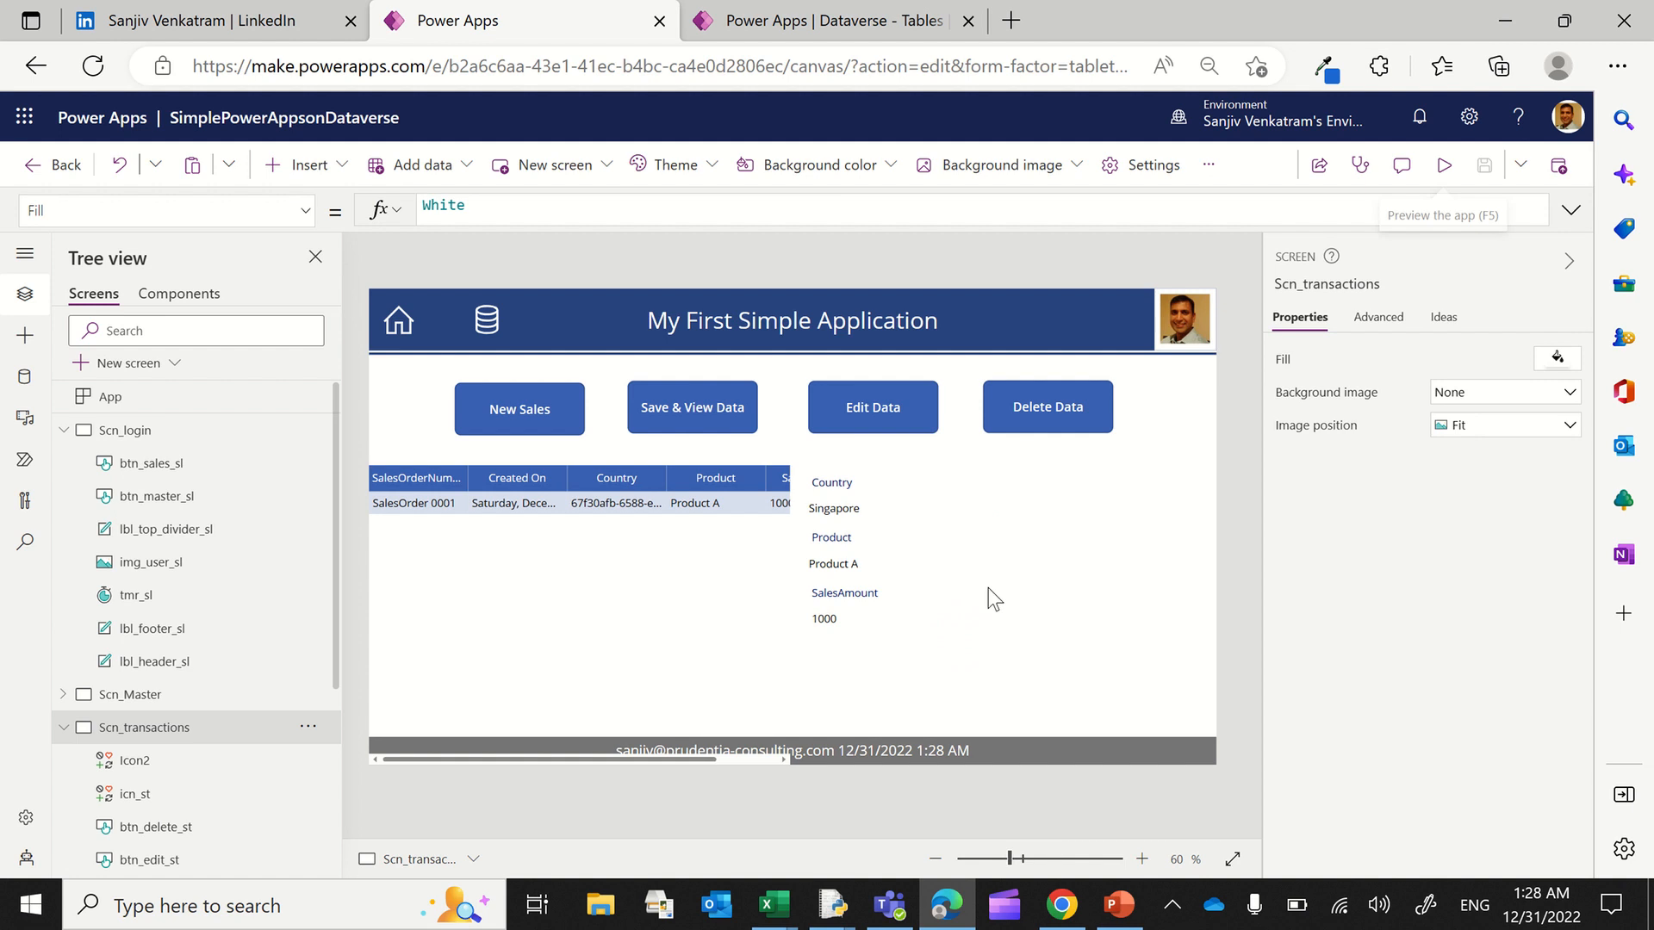
pyautogui.scroll(-4, 147, 754)
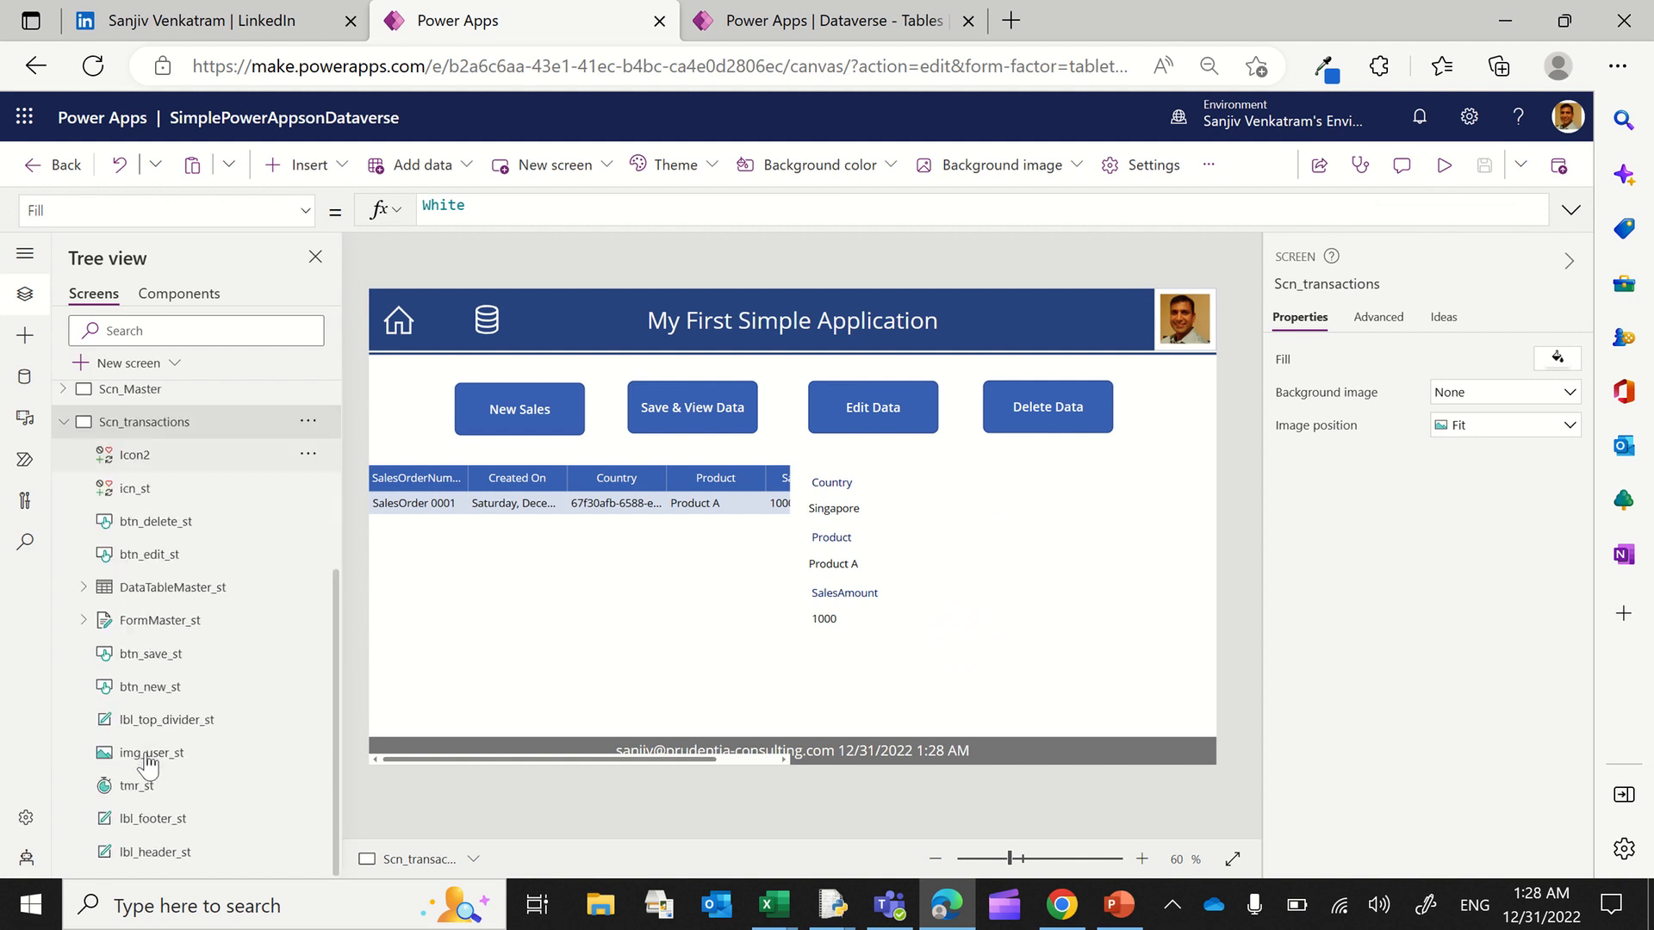
pyautogui.click(173, 589)
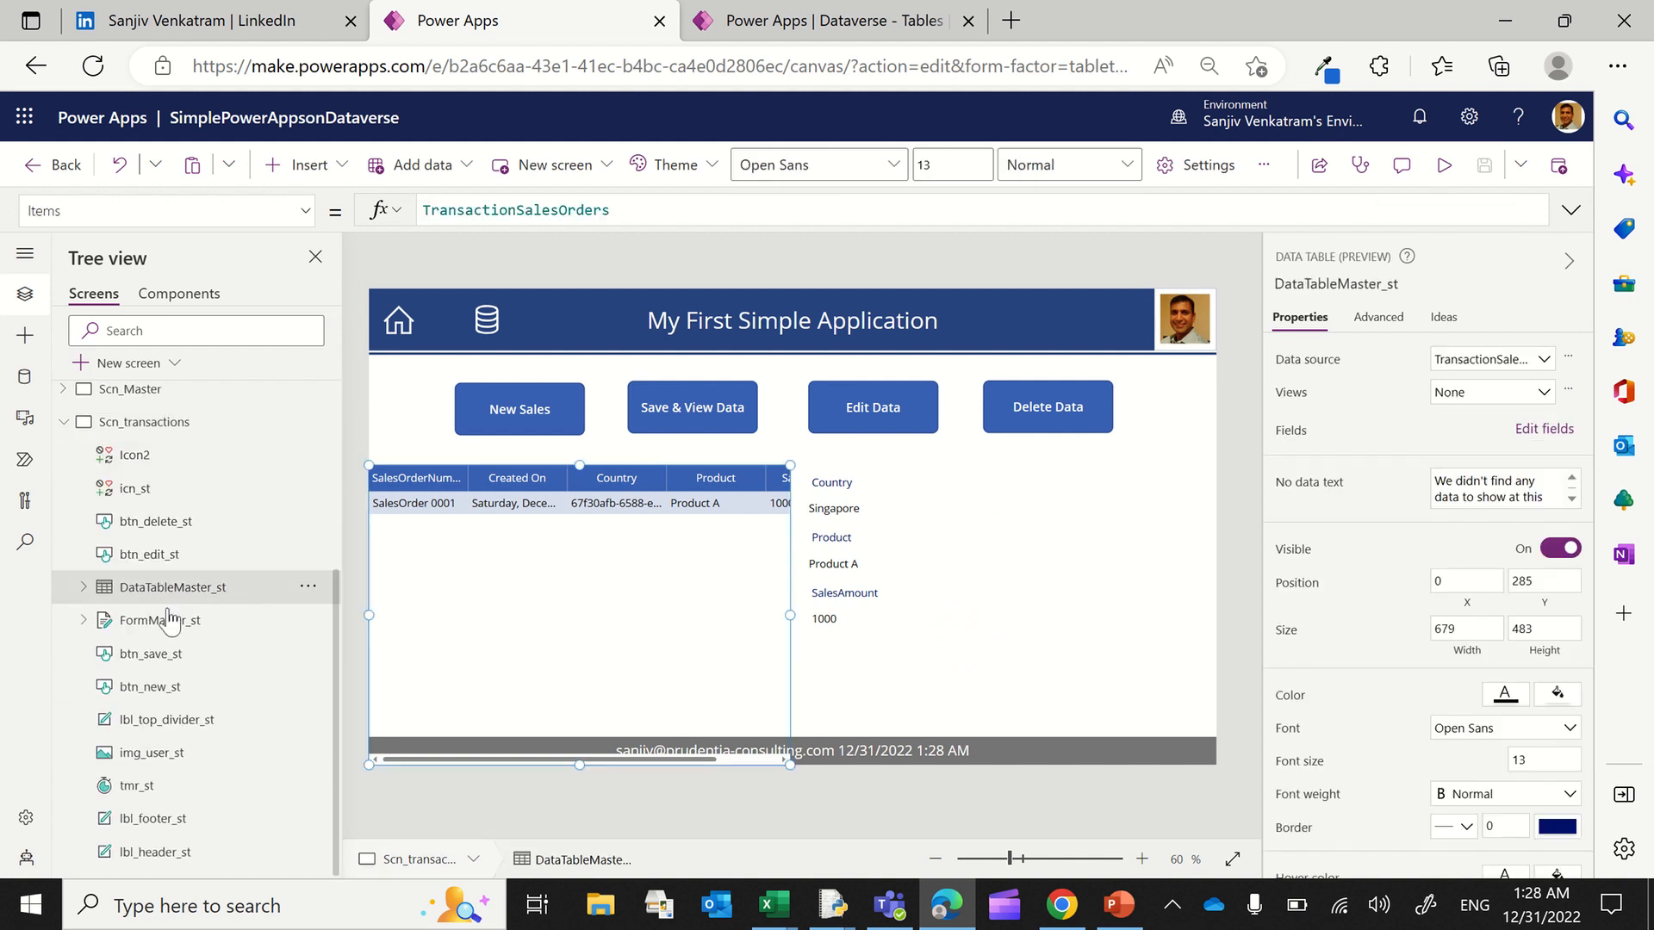
pyautogui.click(83, 587)
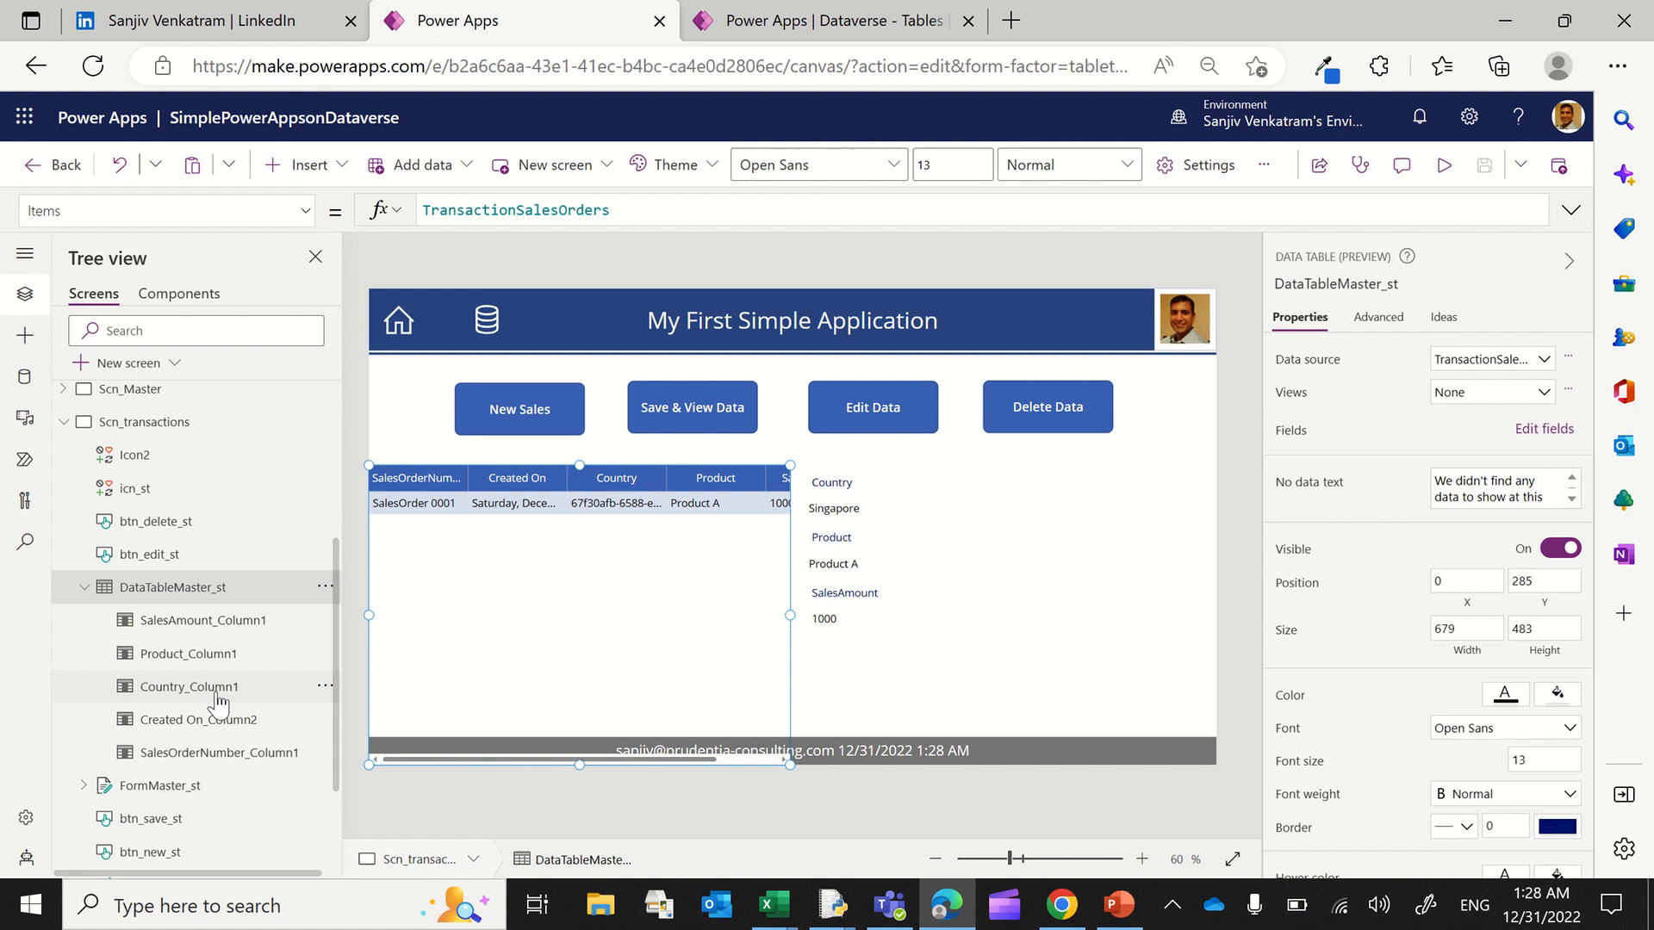
pyautogui.click(215, 688)
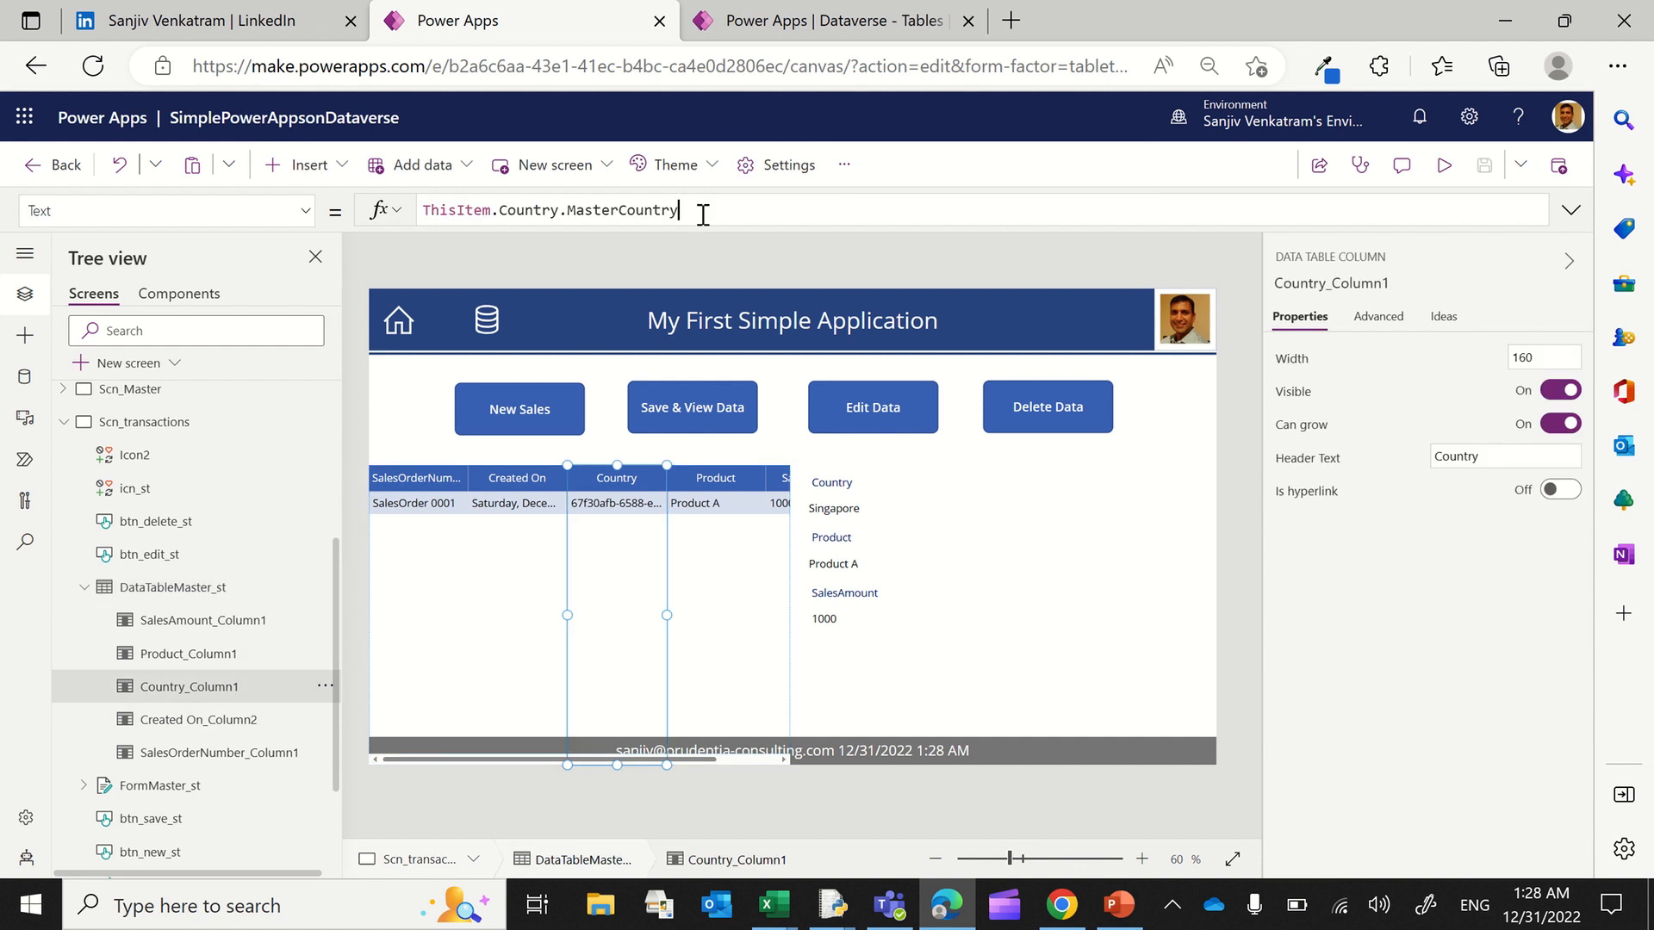
pyautogui.press('BackSpace')
pyautogui.press('BackSpace')
pyautogui.press('BackSpace')
pyautogui.press('BackSpace')
pyautogui.press('BackSpace')
pyautogui.press('BackSpace')
pyautogui.press('BackSpace')
pyautogui.press('BackSpace')
pyautogui.press('BackSpace')
pyautogui.press('BackSpace')
pyautogui.press('BackSpace')
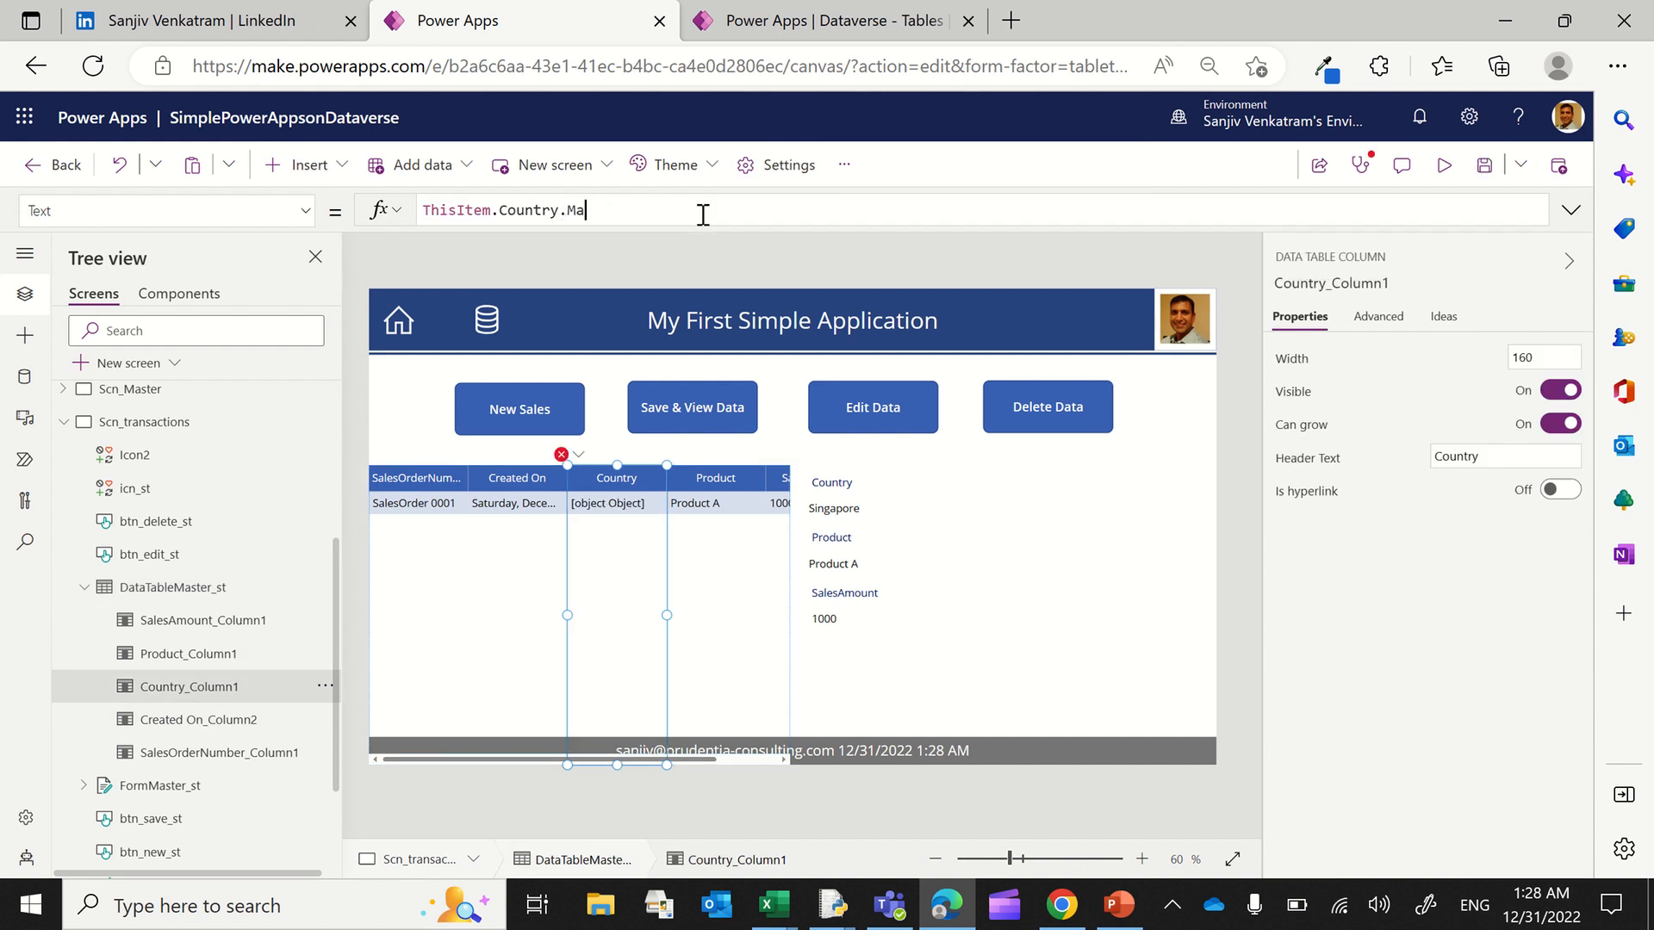
pyautogui.press('BackSpace')
pyautogui.press('BackSpace')
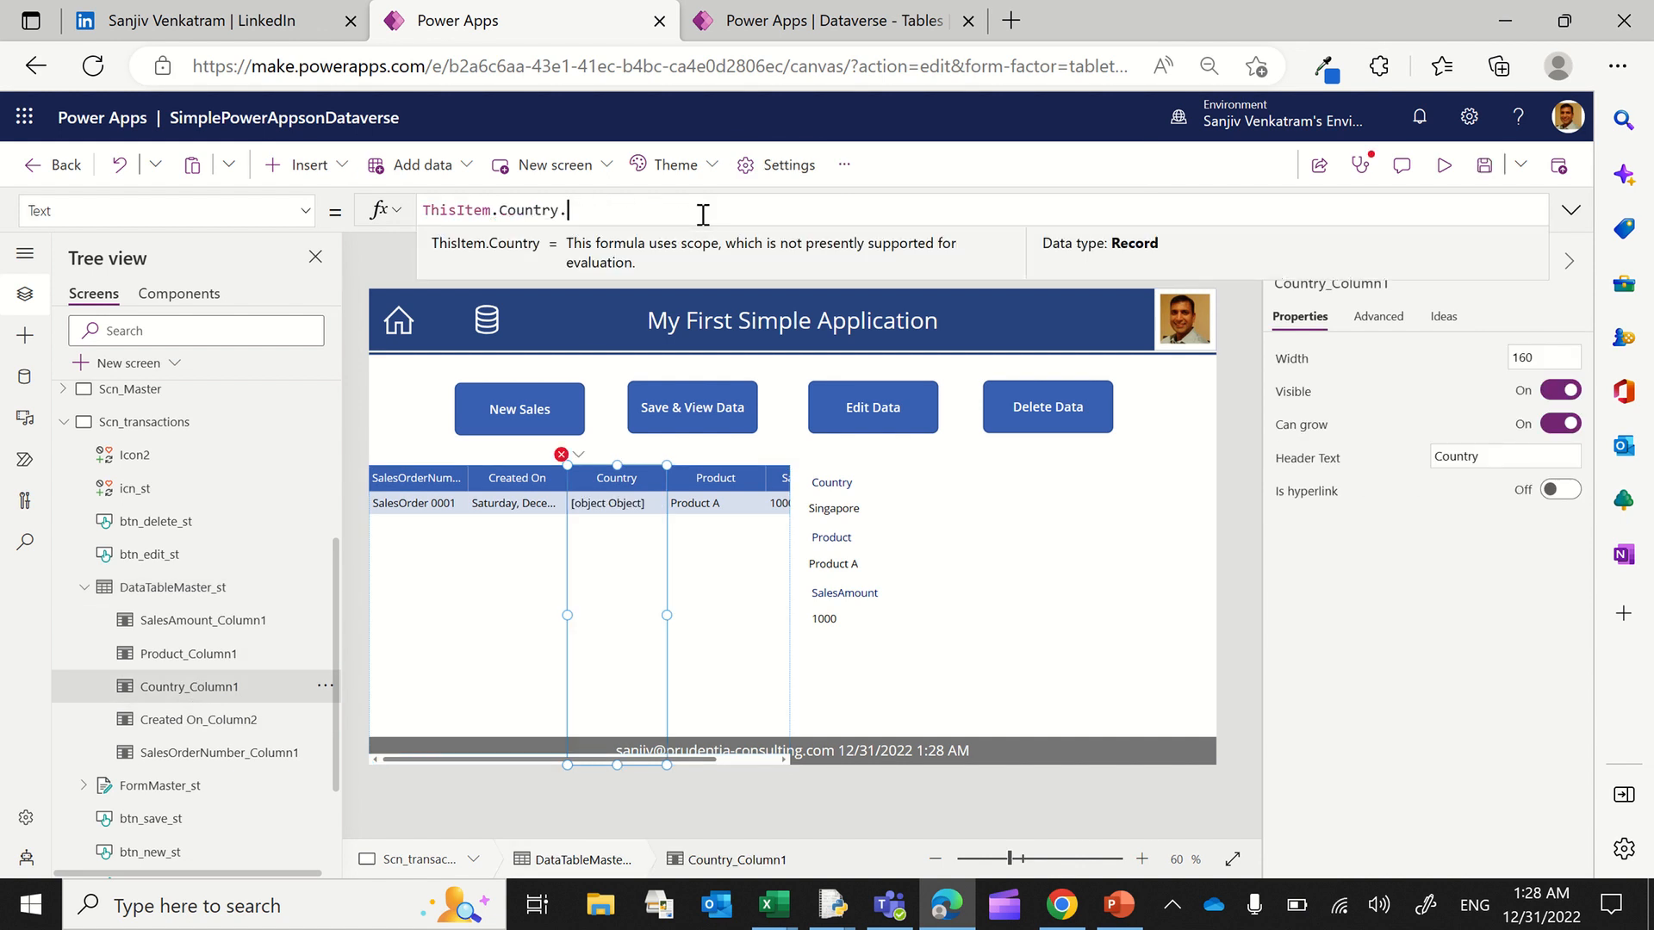
pyautogui.press('Down')
pyautogui.press('Down')
pyautogui.press('Down')
pyautogui.press('Down')
pyautogui.press('Down')
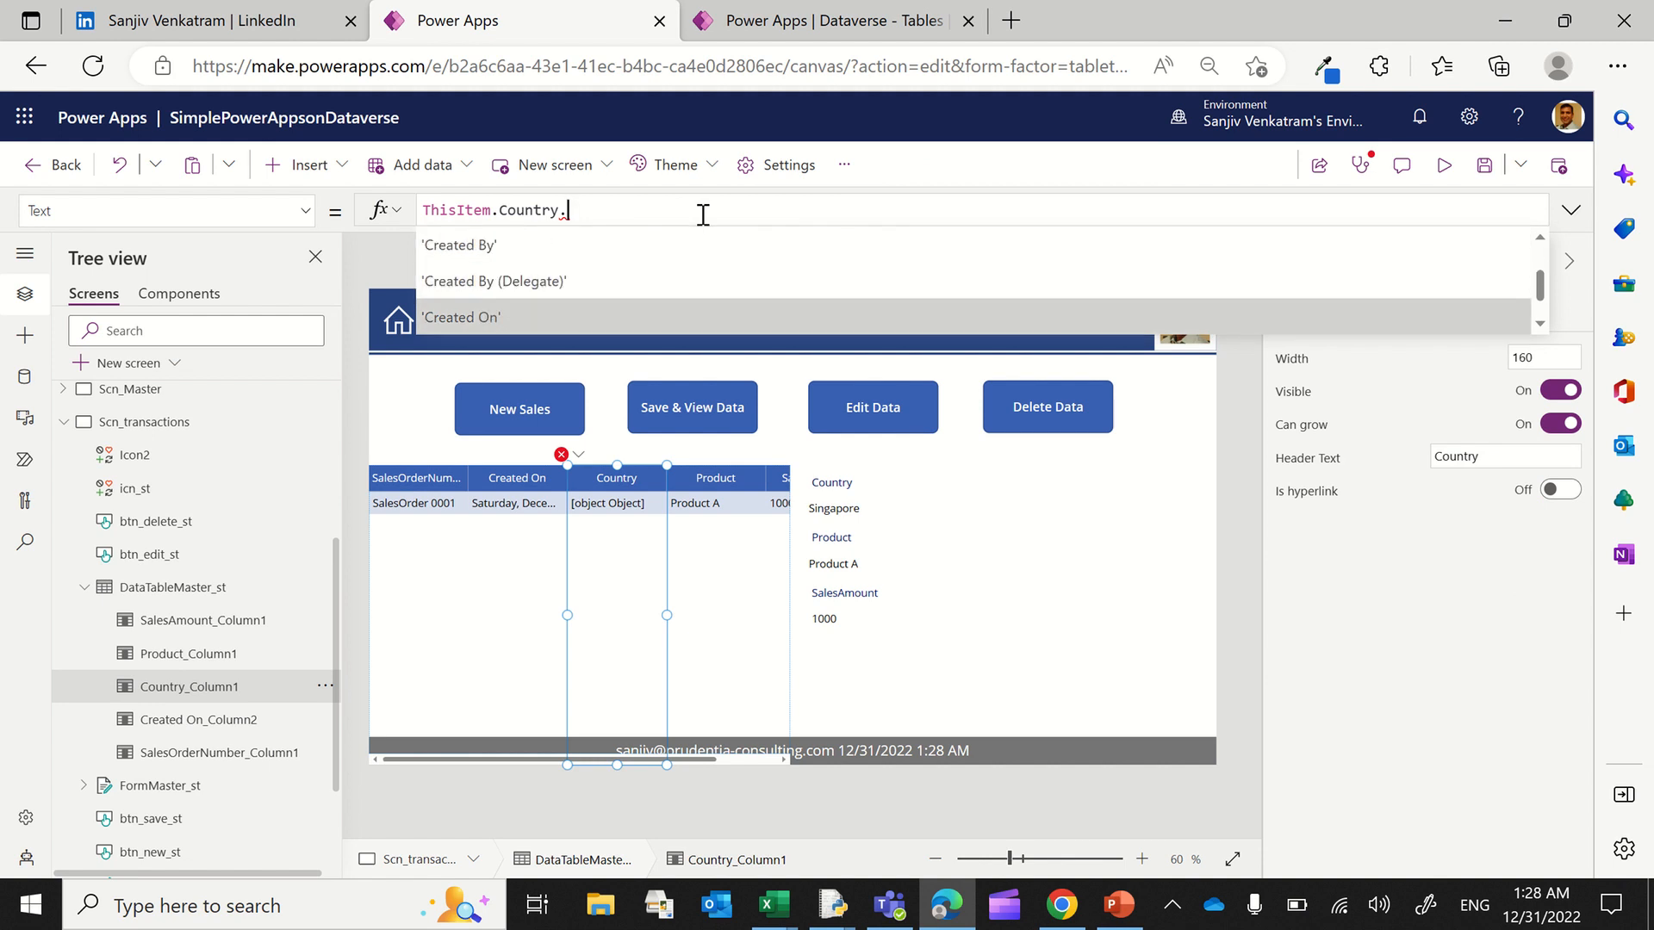
pyautogui.press('Up')
pyautogui.press('Up')
pyautogui.press('Up')
pyautogui.press('Up')
pyautogui.press('Tab')
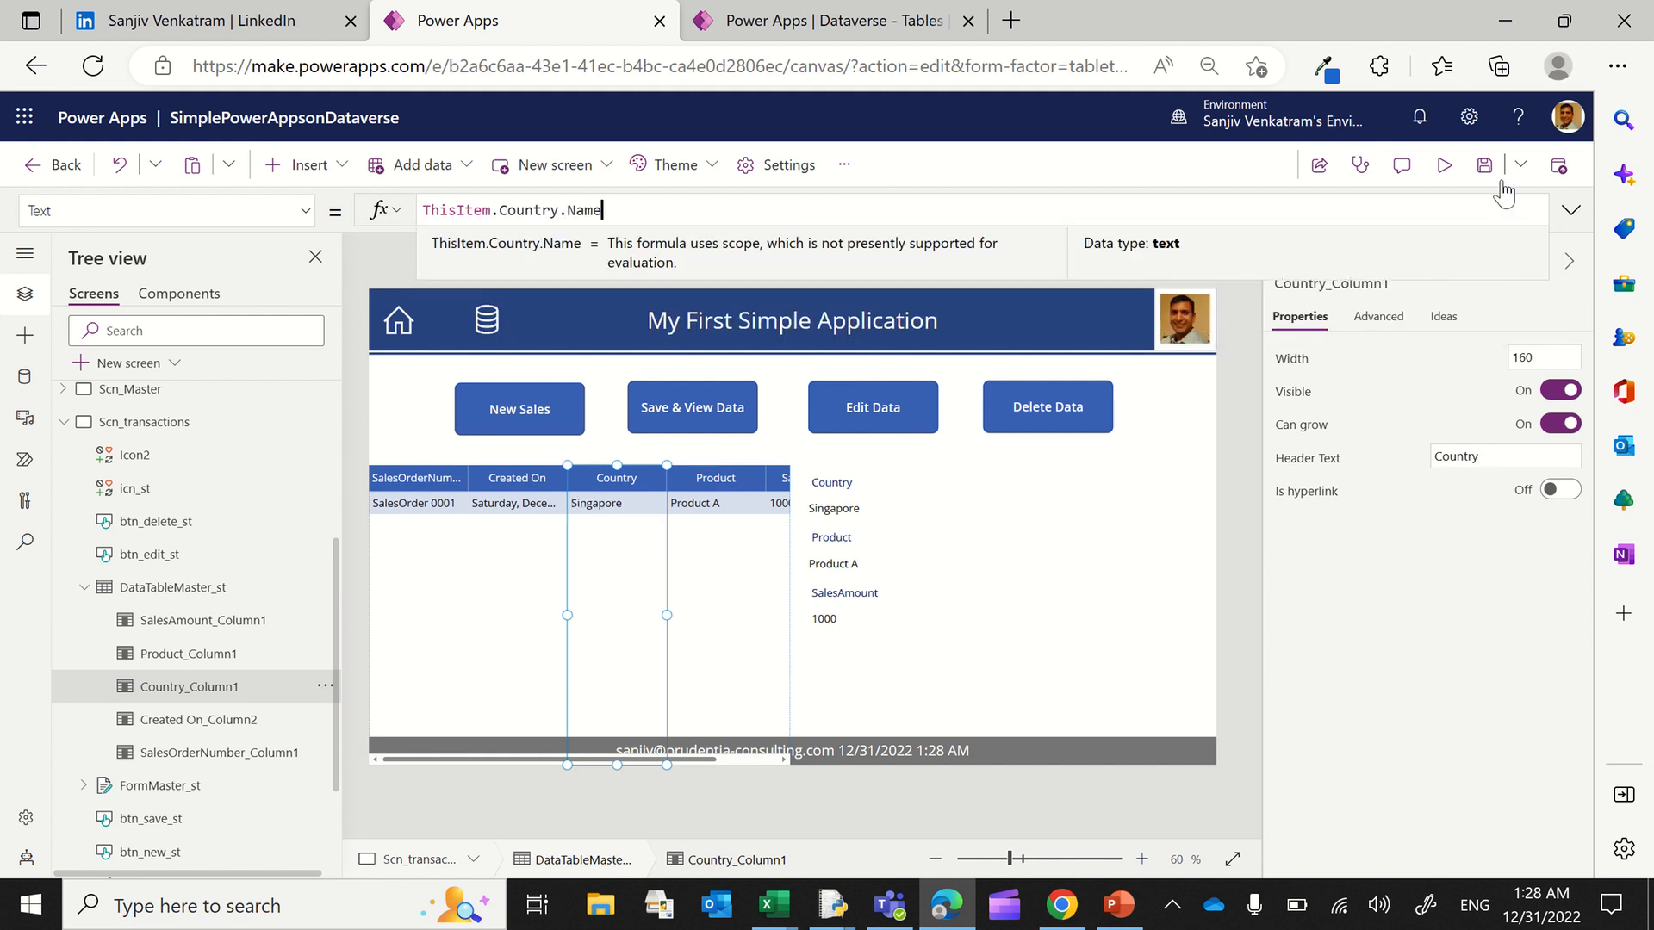
# Step: Preview the app and save a new sales record with country Philippines, Product B and a SalesAmount of 500
pyautogui.click(1445, 165)
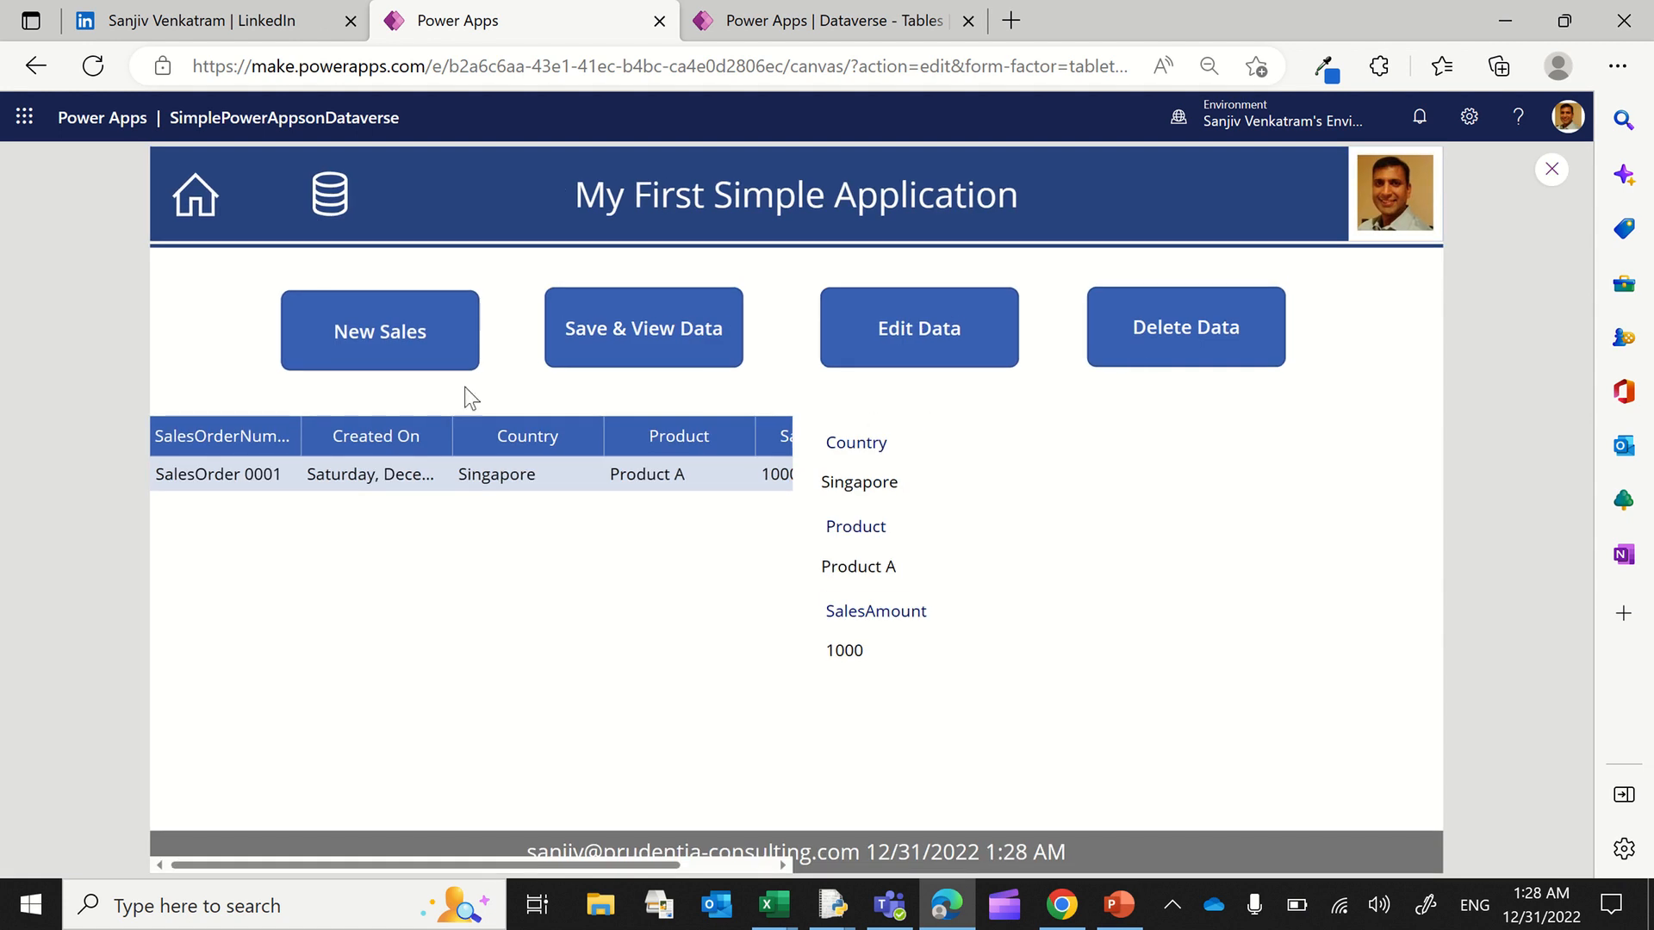
pyautogui.click(436, 358)
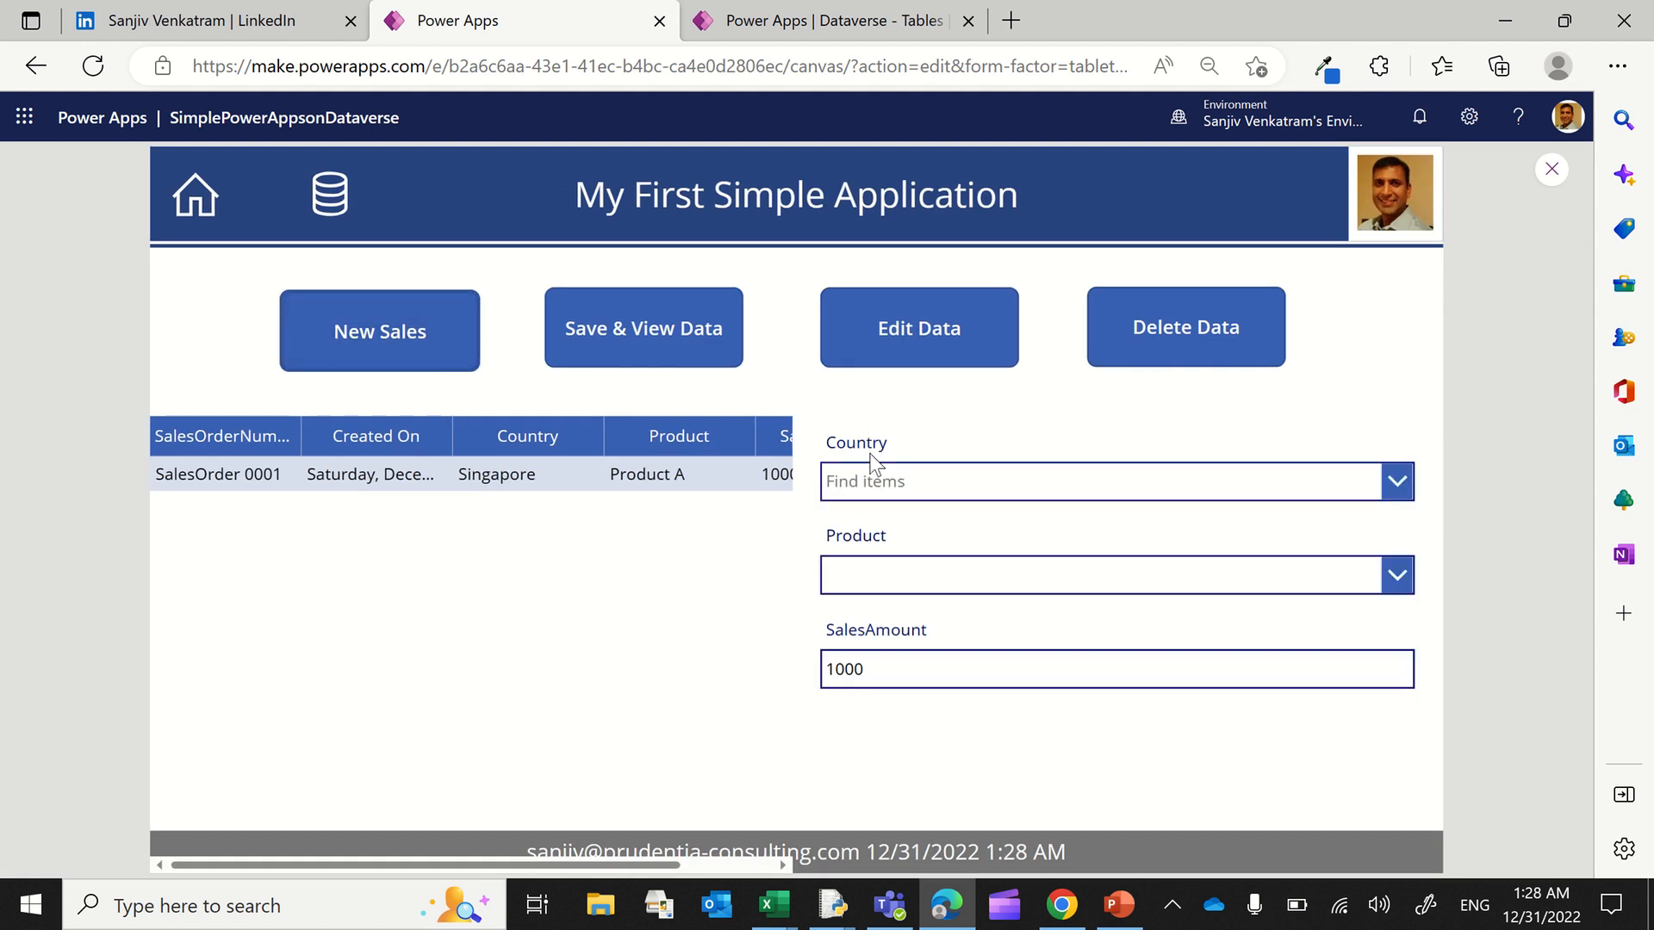
pyautogui.click(873, 479)
pyautogui.click(892, 576)
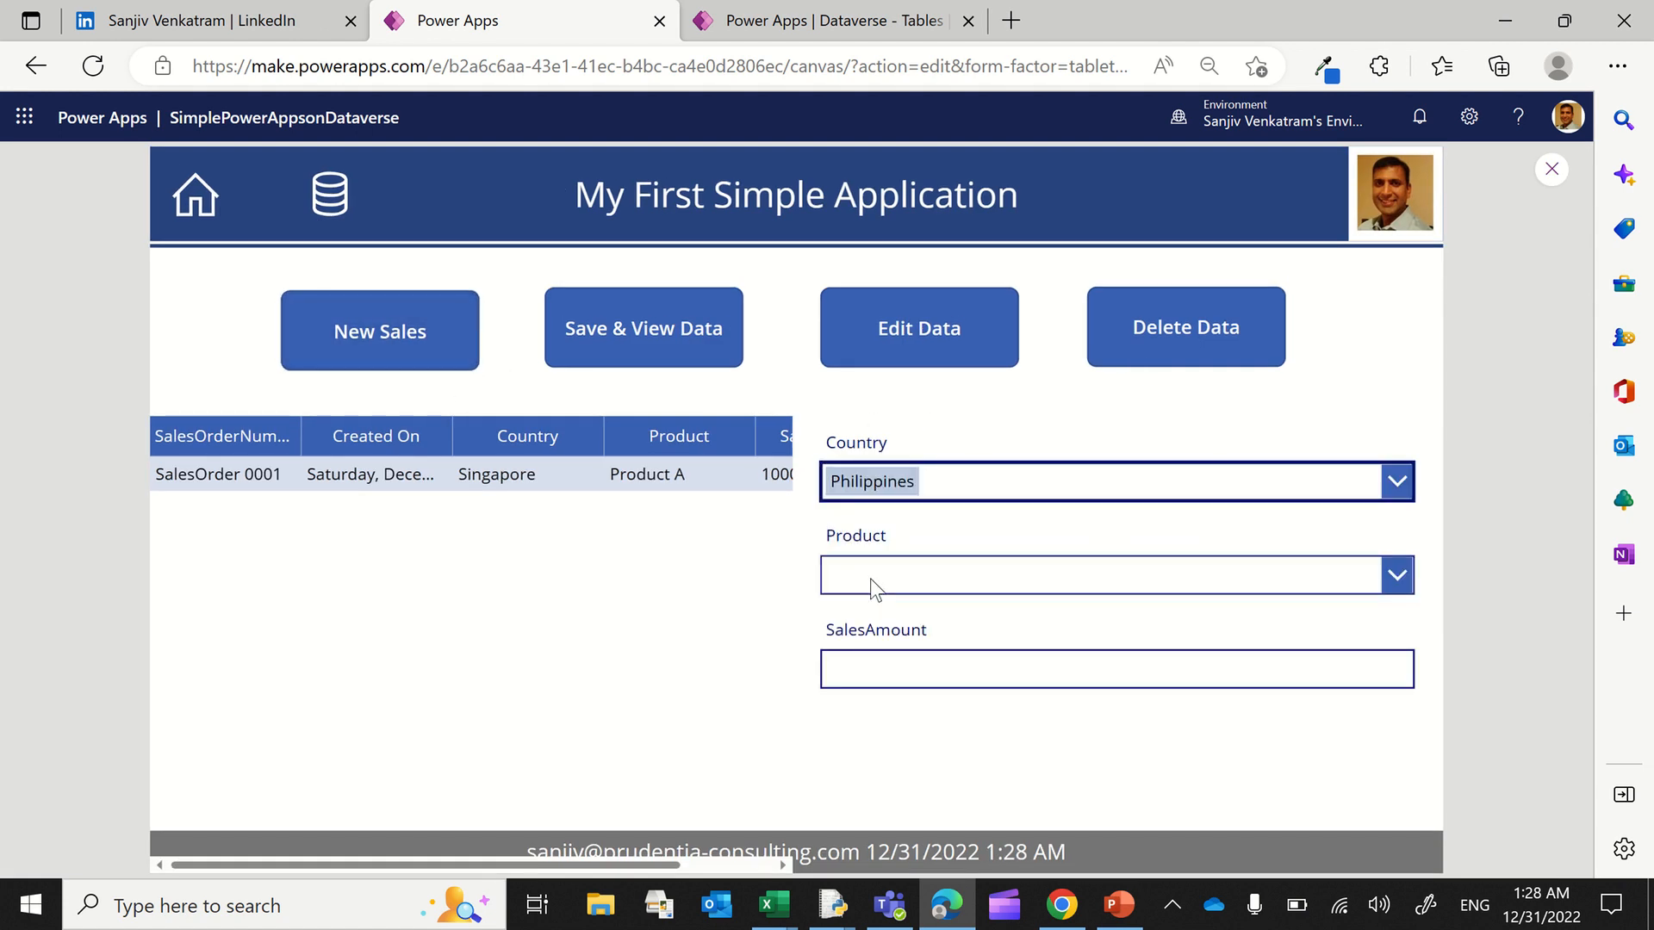
pyautogui.click(872, 585)
pyautogui.click(886, 633)
pyautogui.click(866, 671)
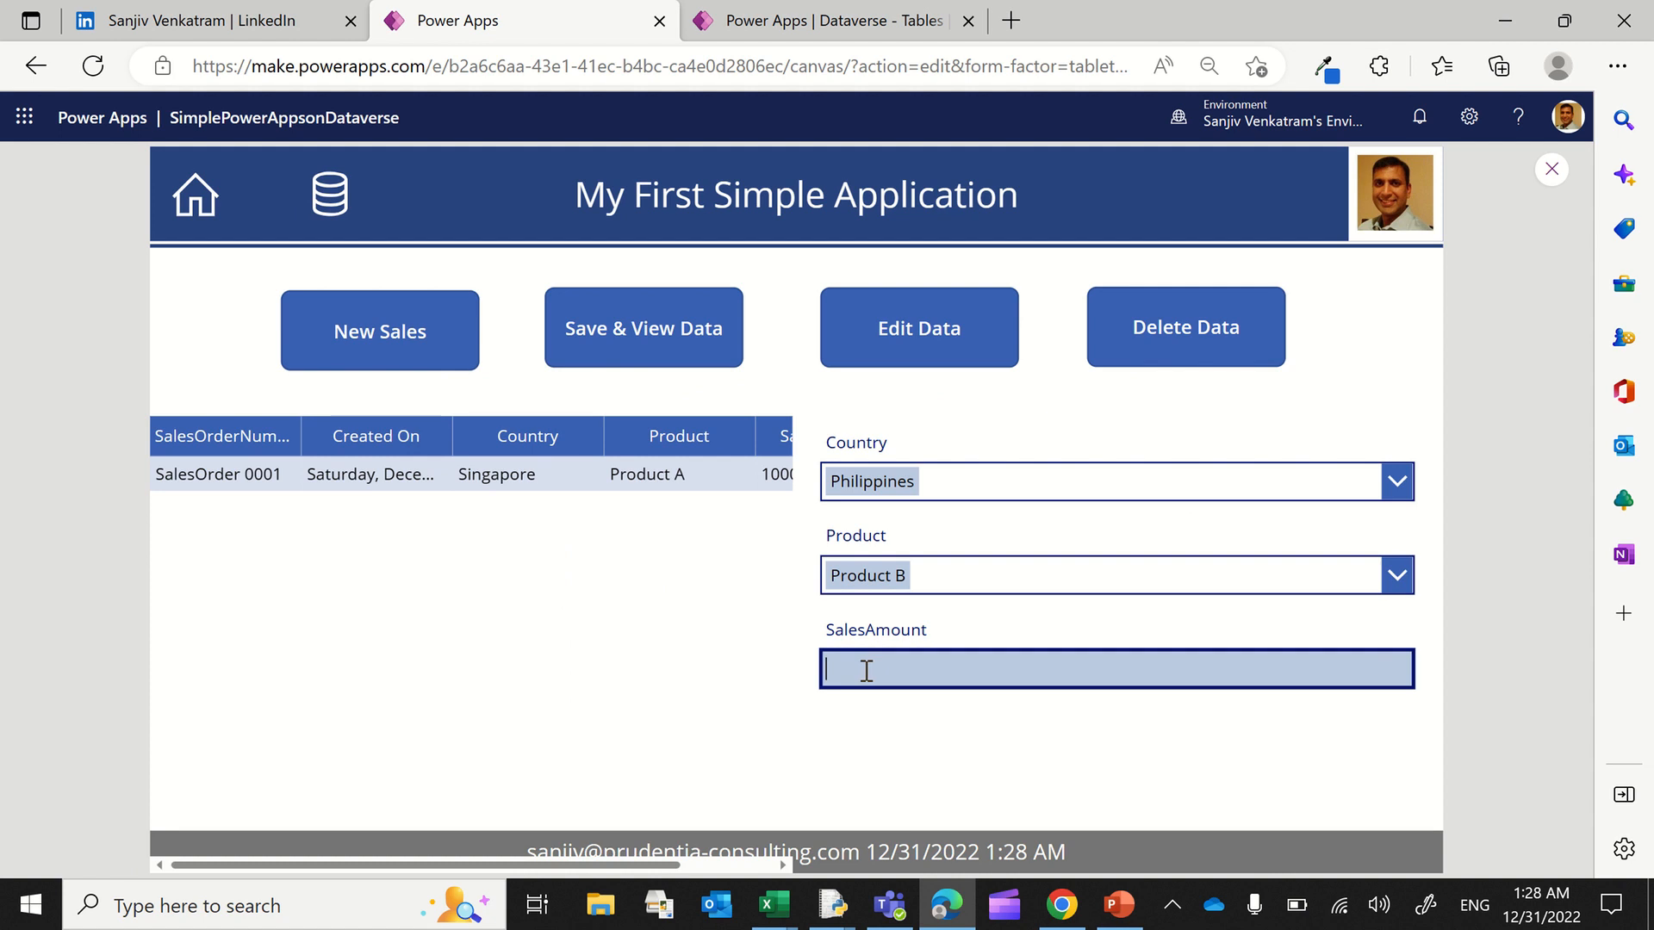
pyautogui.write('500')
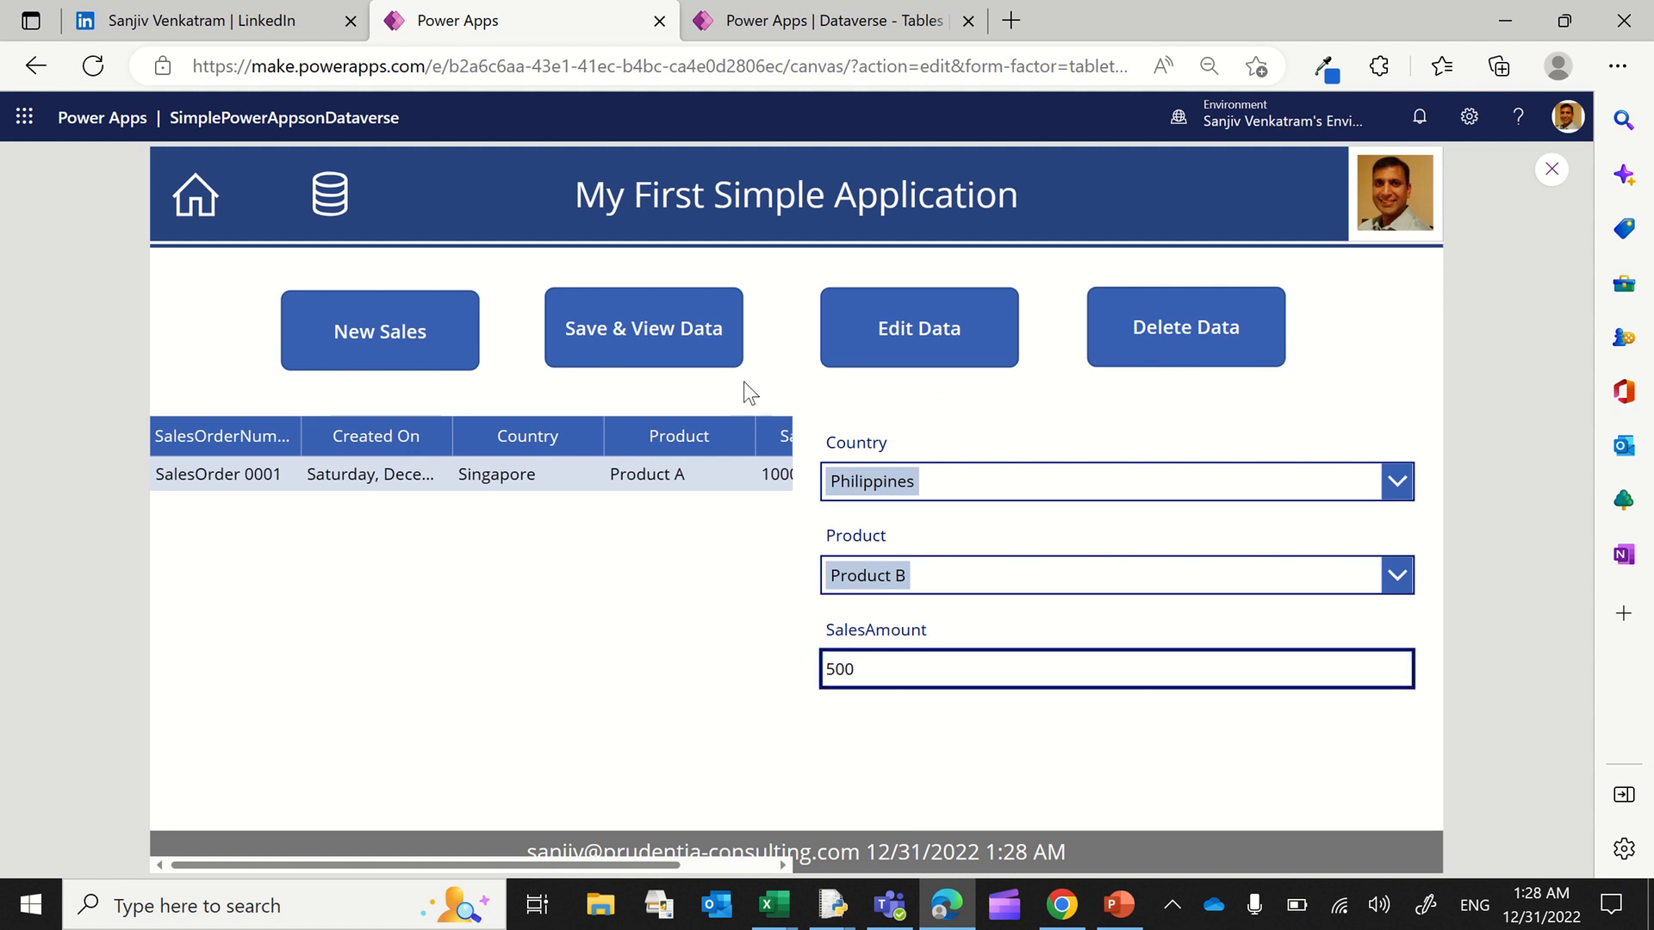
pyautogui.click(645, 325)
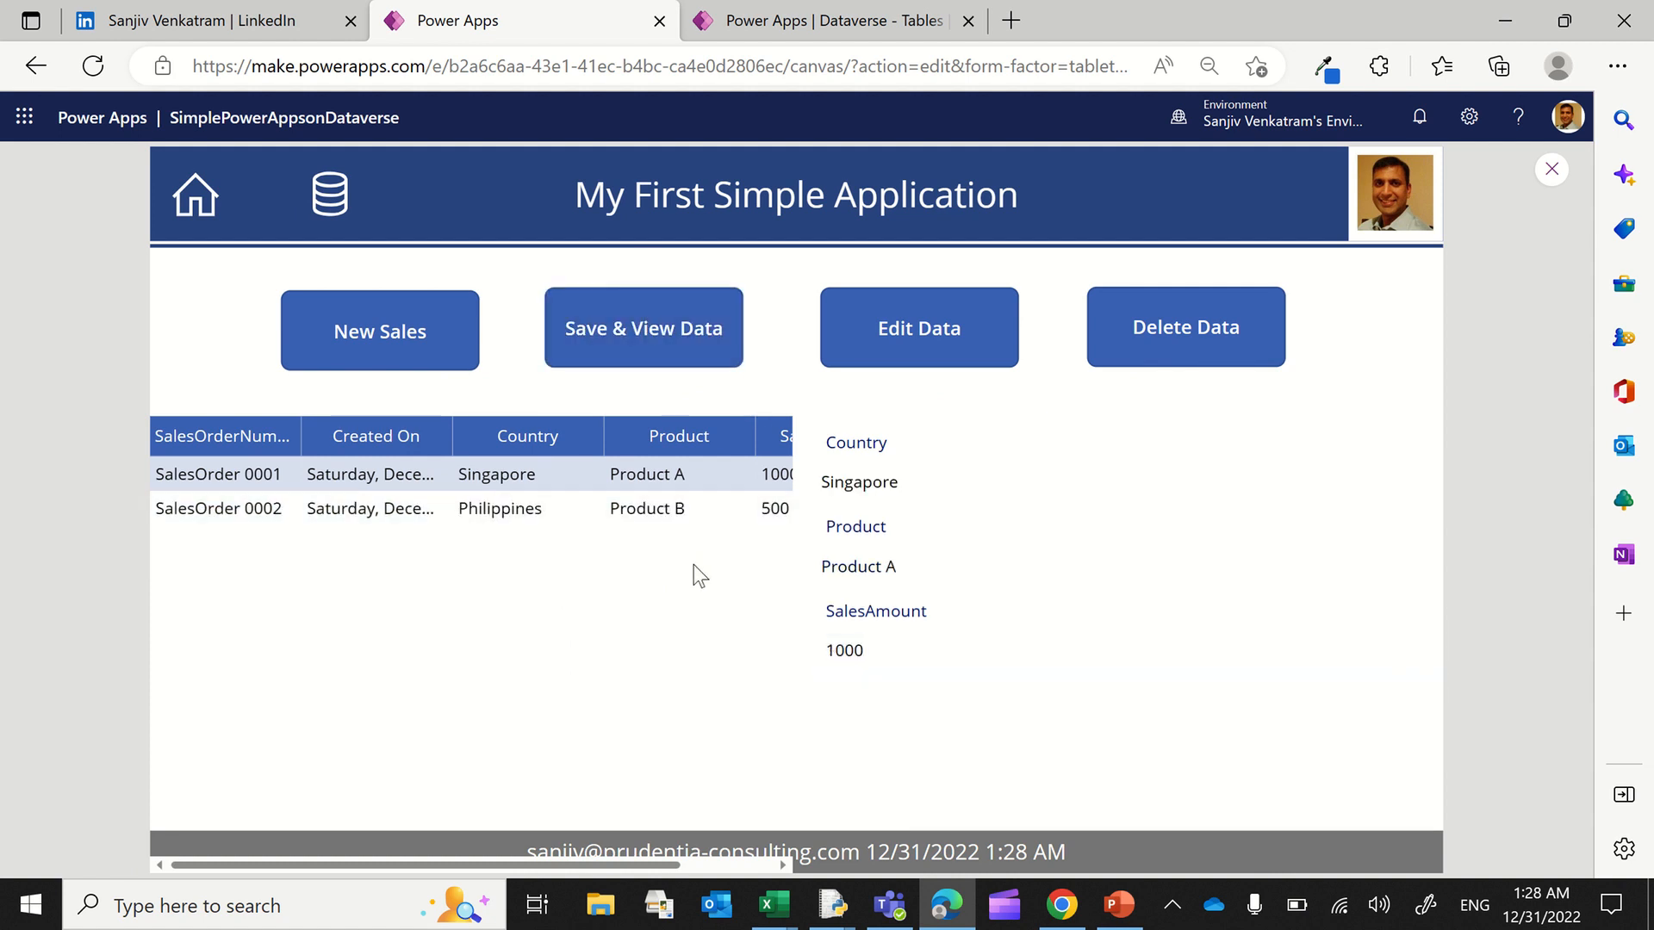
# Step: Edit the Philippines sales record to set its SalesAmount to 550 and save it
pyautogui.click(646, 507)
pyautogui.click(945, 328)
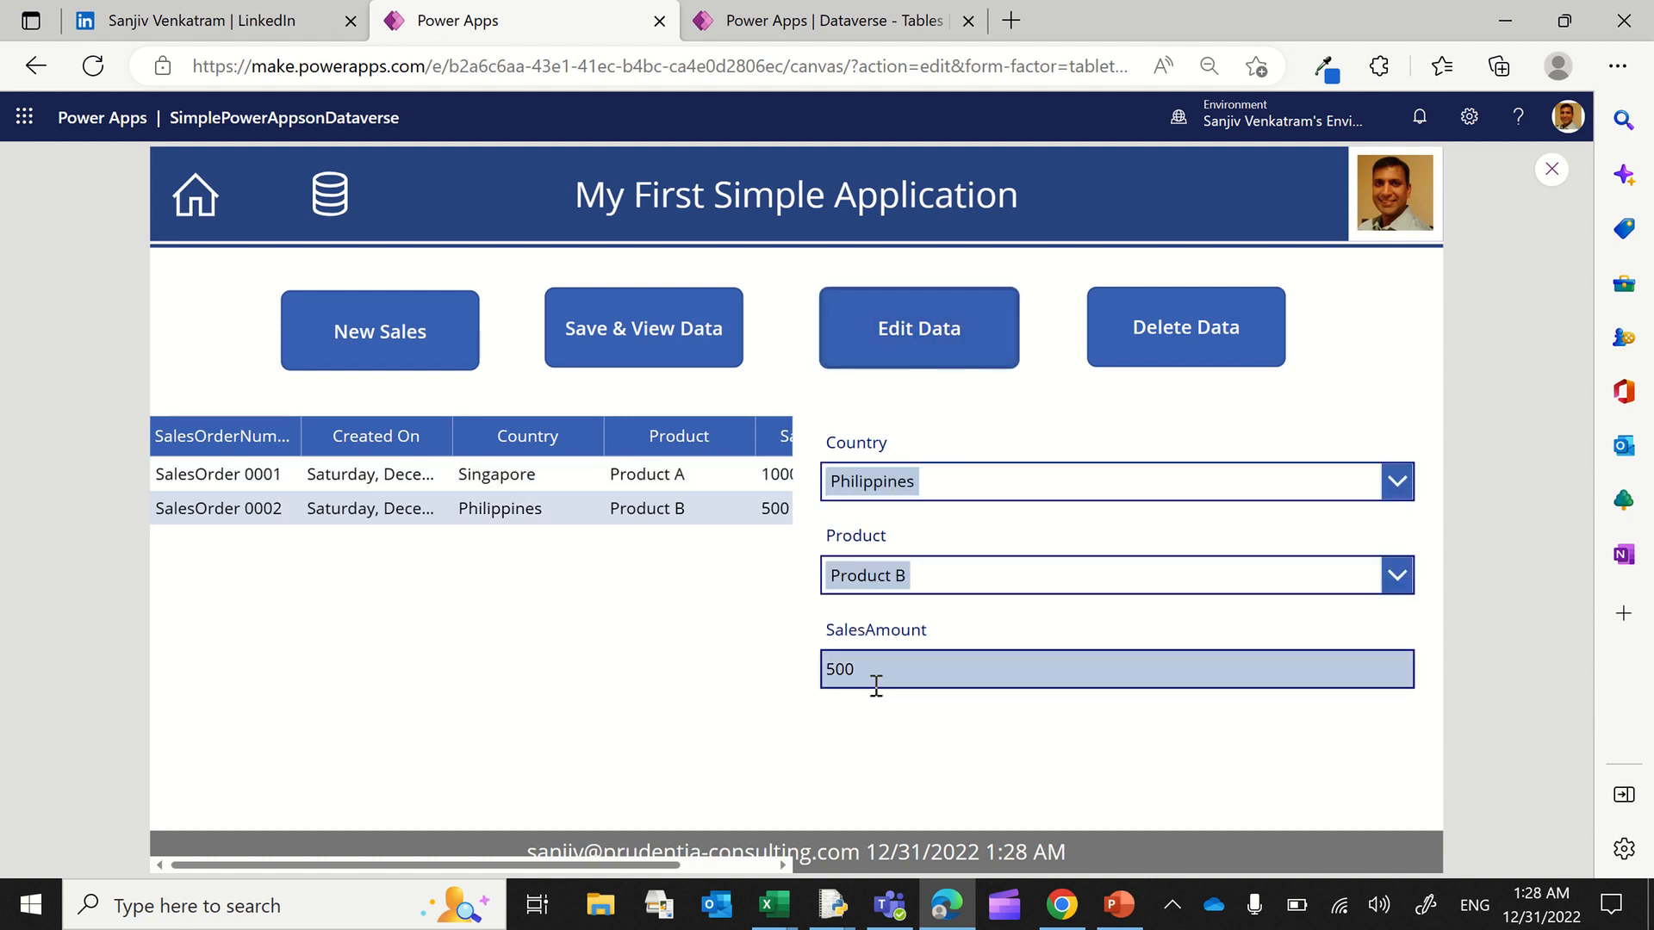
pyautogui.click(877, 674)
pyautogui.doubleClick(877, 674)
pyautogui.write('550')
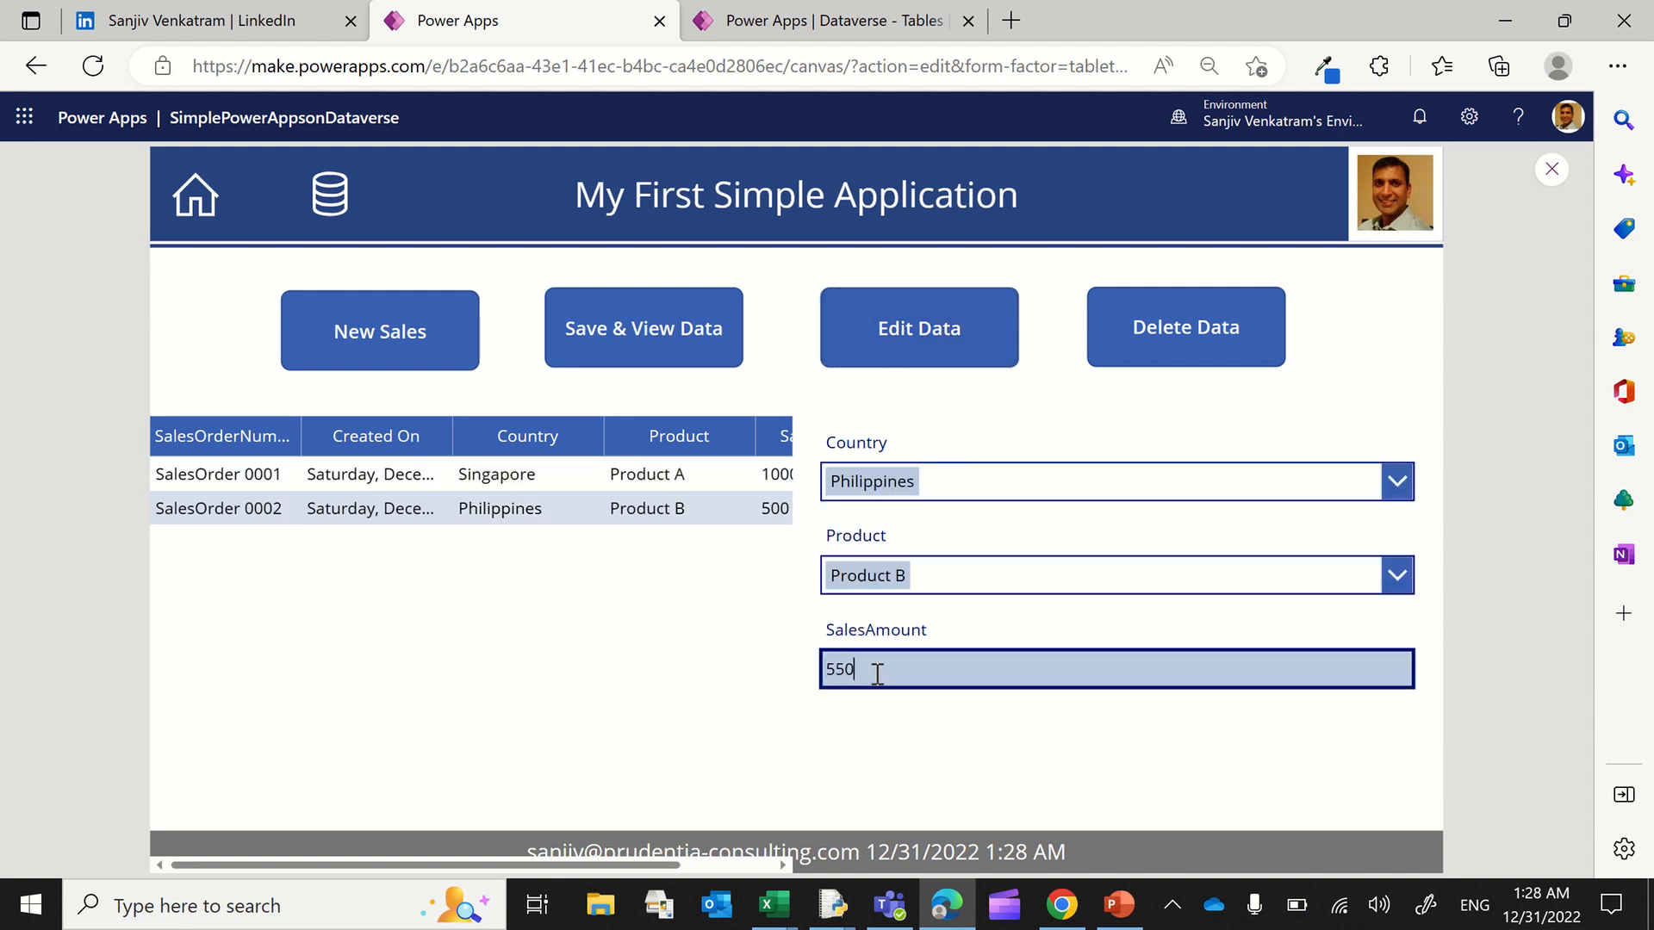
pyautogui.click(637, 332)
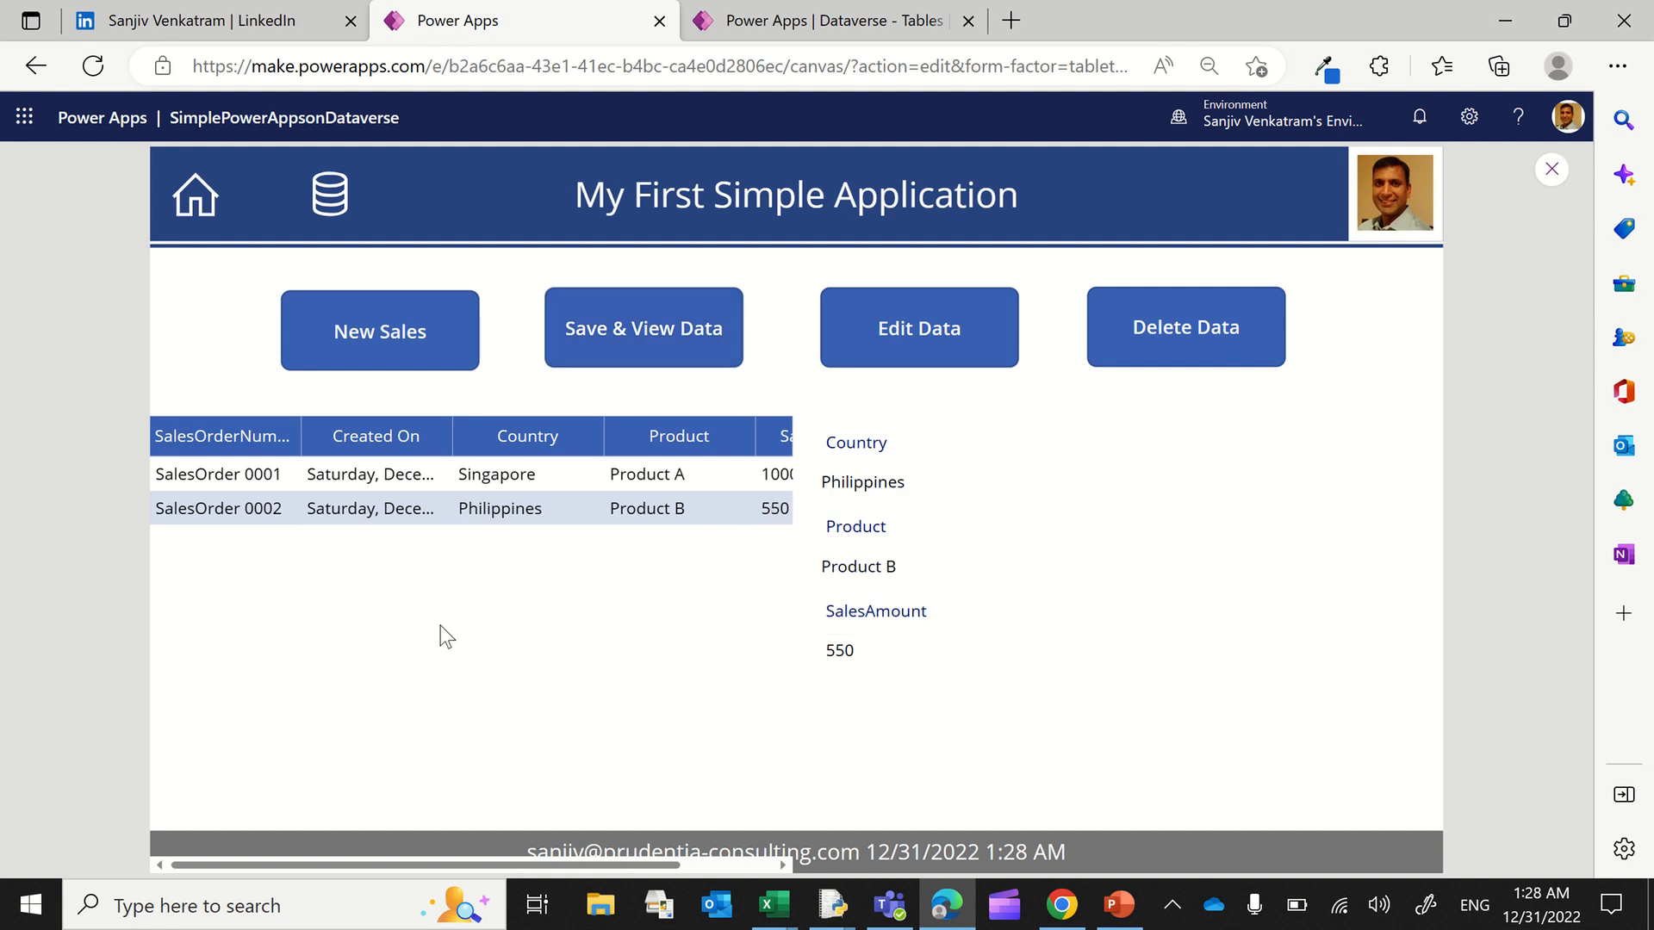
# Step: Save another new sales record with country Thailand, Product C and a SalesAmount of 450
pyautogui.click(375, 349)
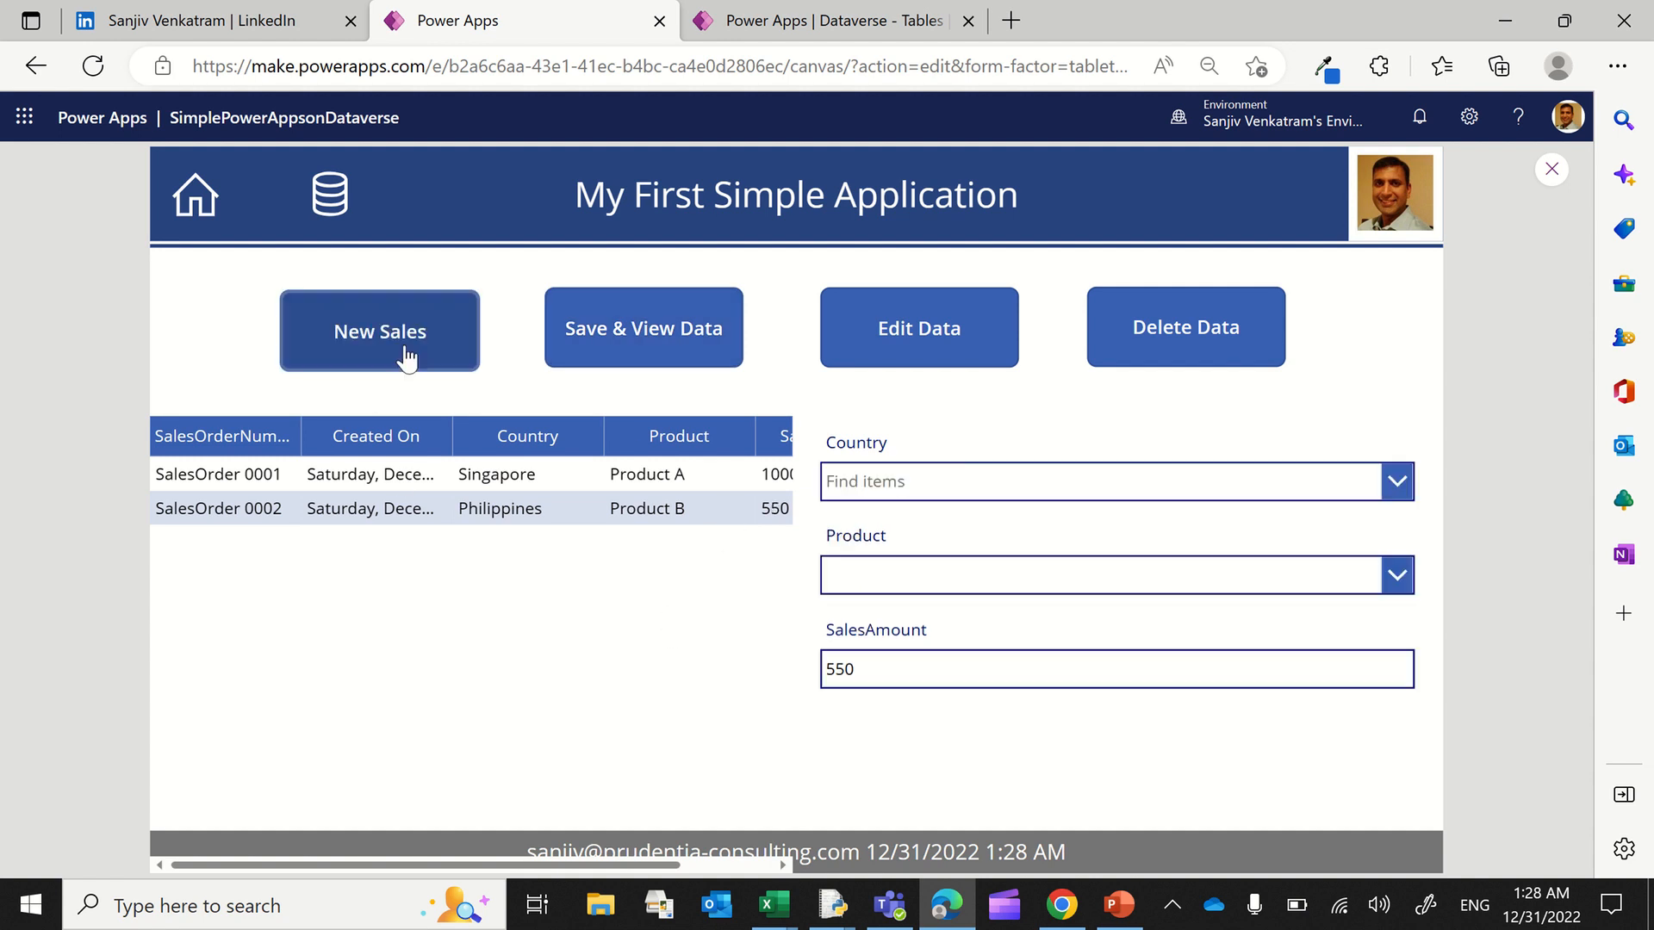
pyautogui.click(918, 480)
pyautogui.click(896, 622)
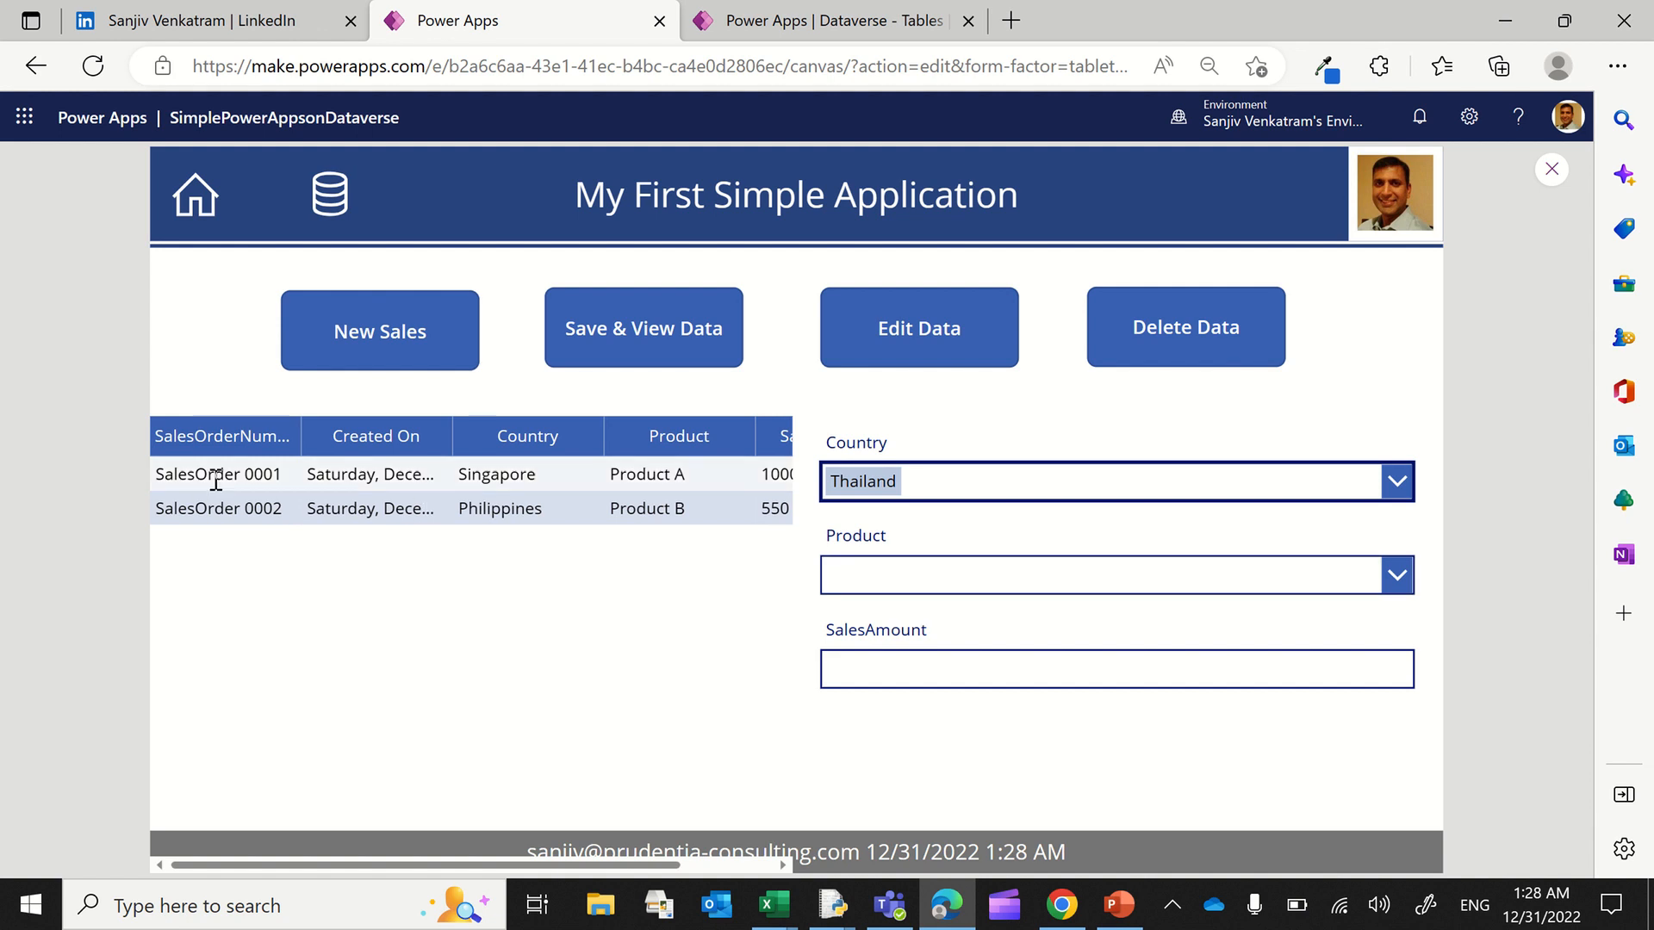
pyautogui.click(881, 581)
pyautogui.click(872, 681)
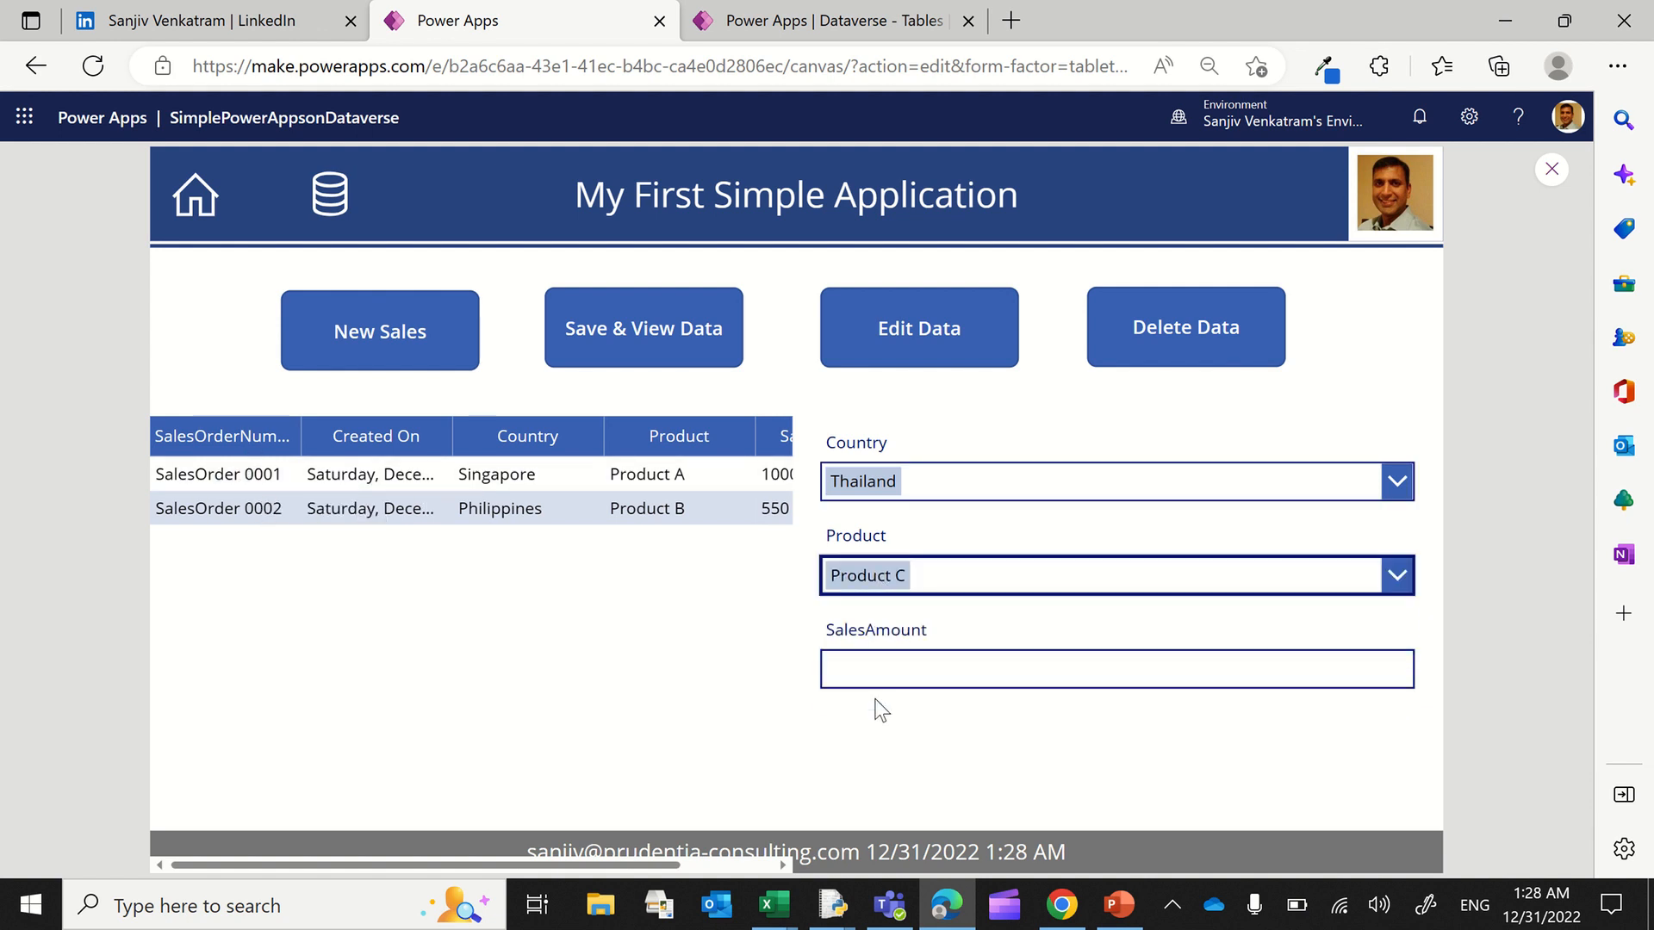
pyautogui.click(873, 666)
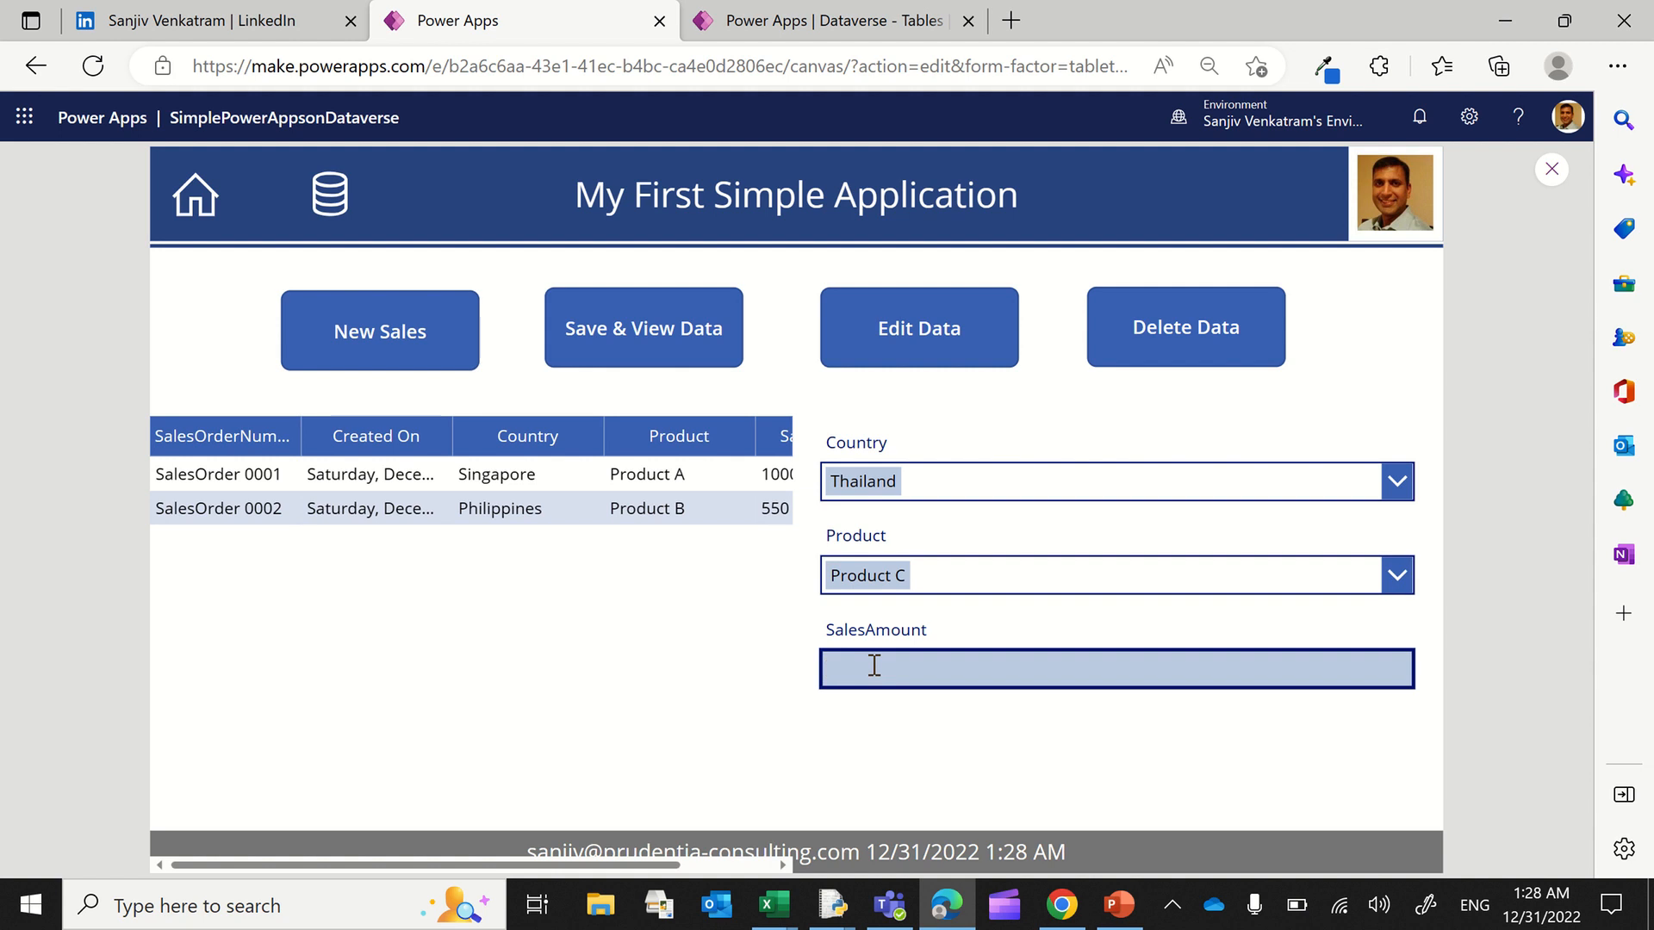
pyautogui.write('450')
pyautogui.click(649, 331)
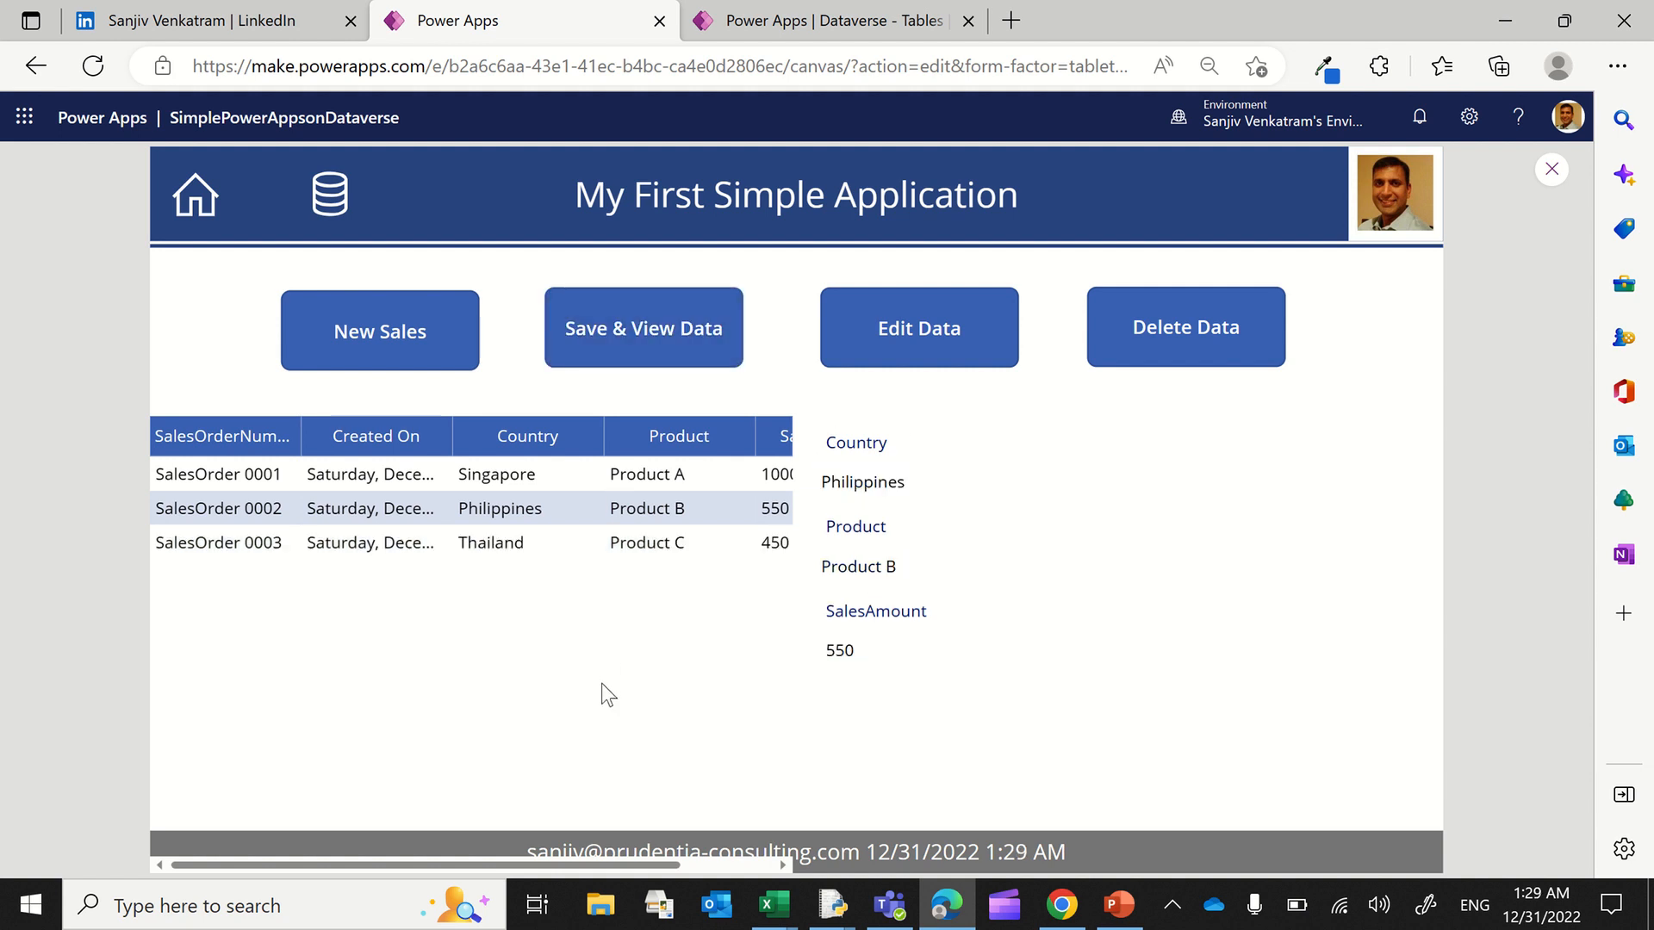
# Step: Delete the Thailand sales record from the transactions table
pyautogui.click(648, 548)
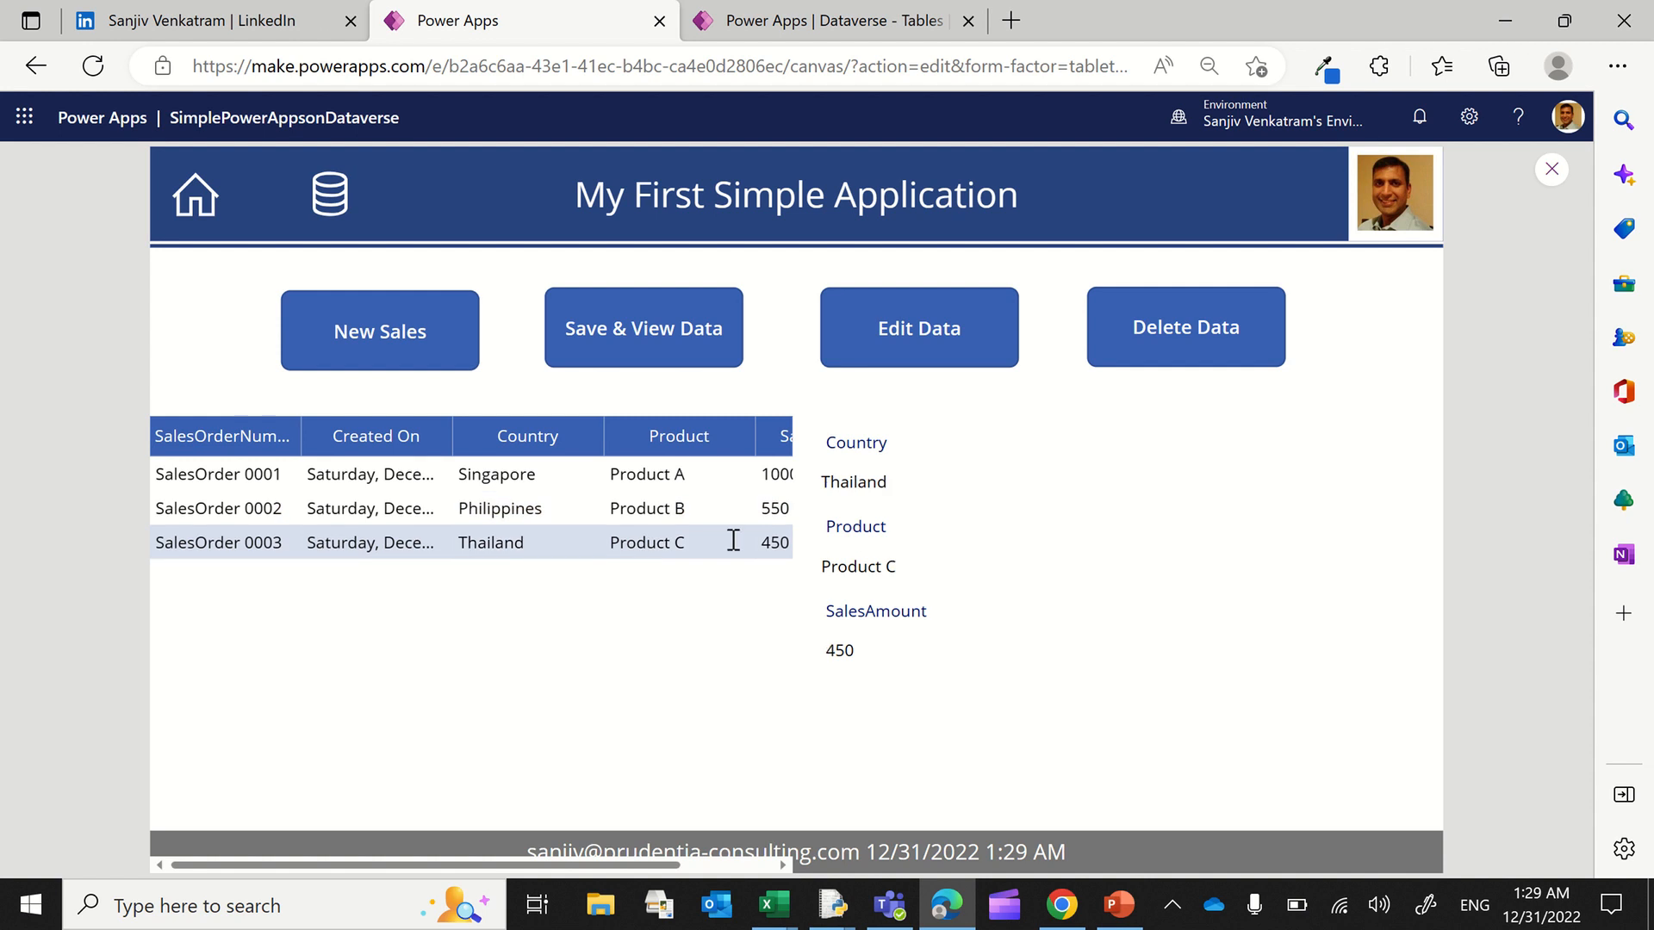
pyautogui.click(1151, 342)
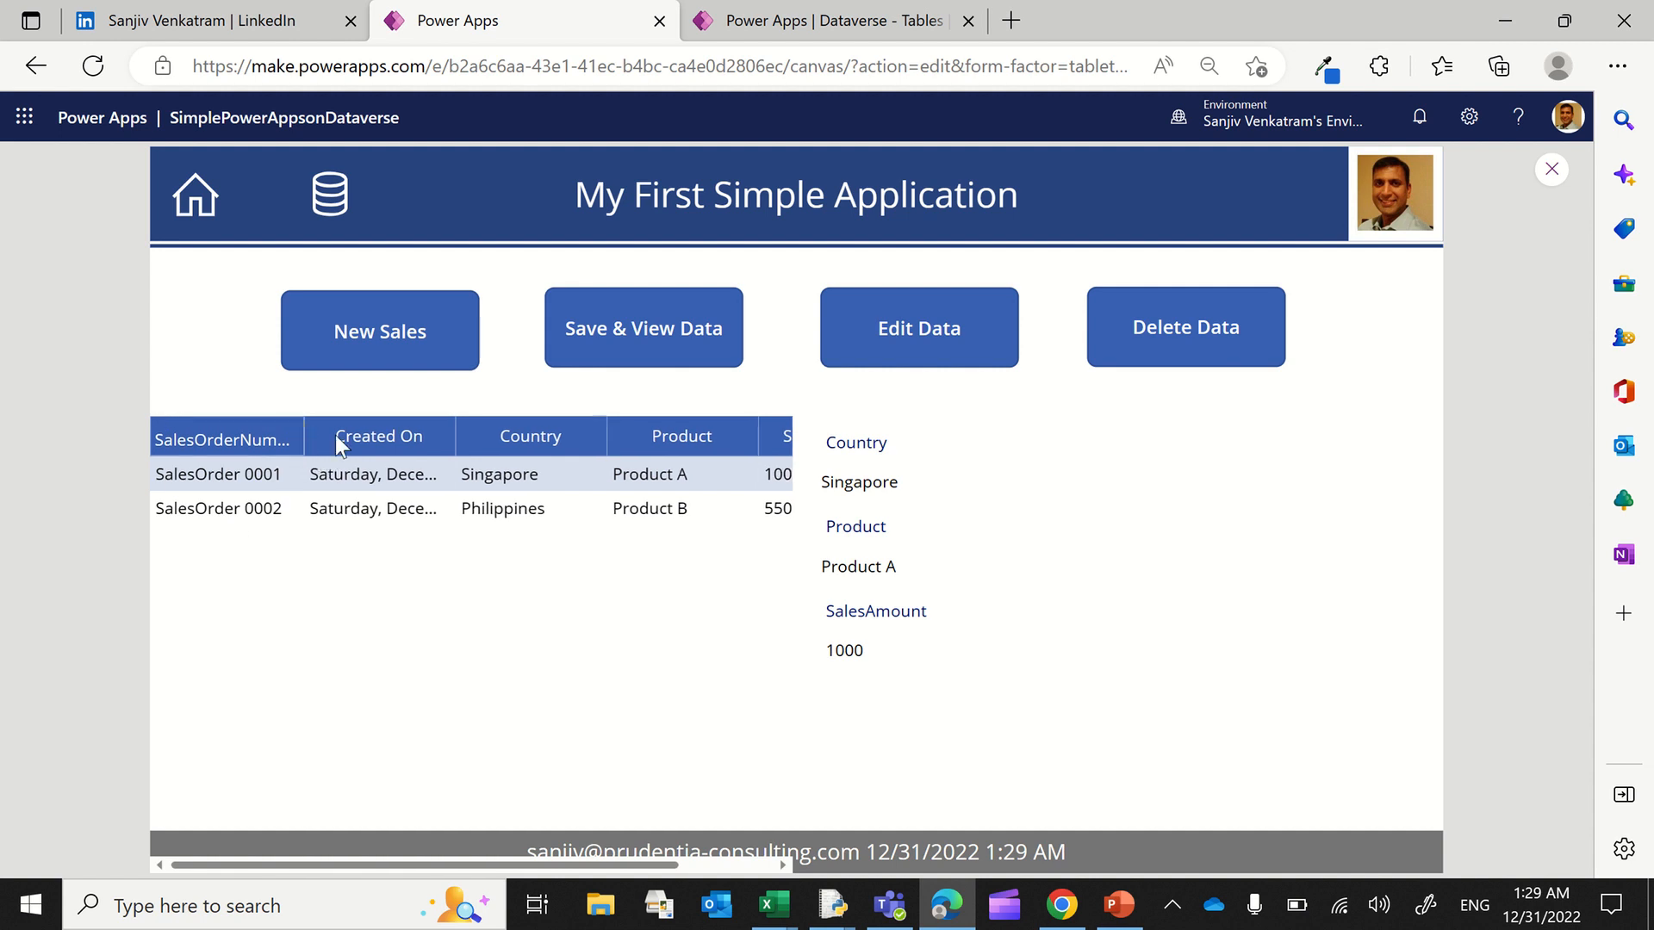
# Step: Widen the SalesOrderNumber column to fit its full header and reduce the browser zoom by one level
pyautogui.moveTo(302, 433); pyautogui.dragTo(352, 441)
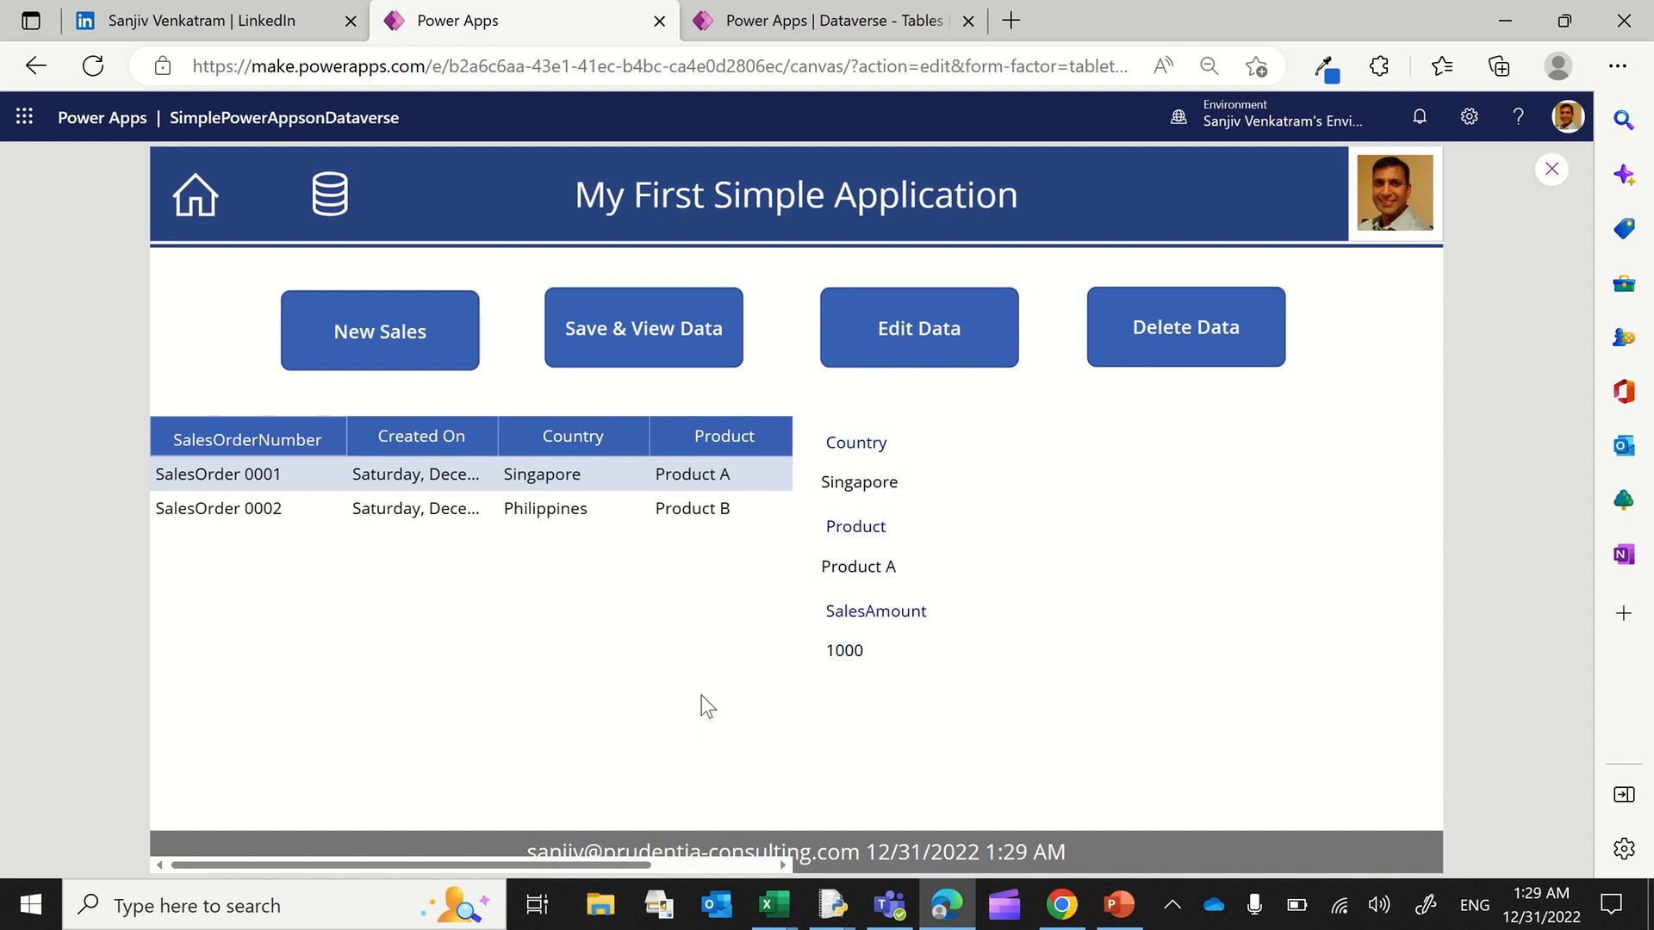
pyautogui.click(1617, 66)
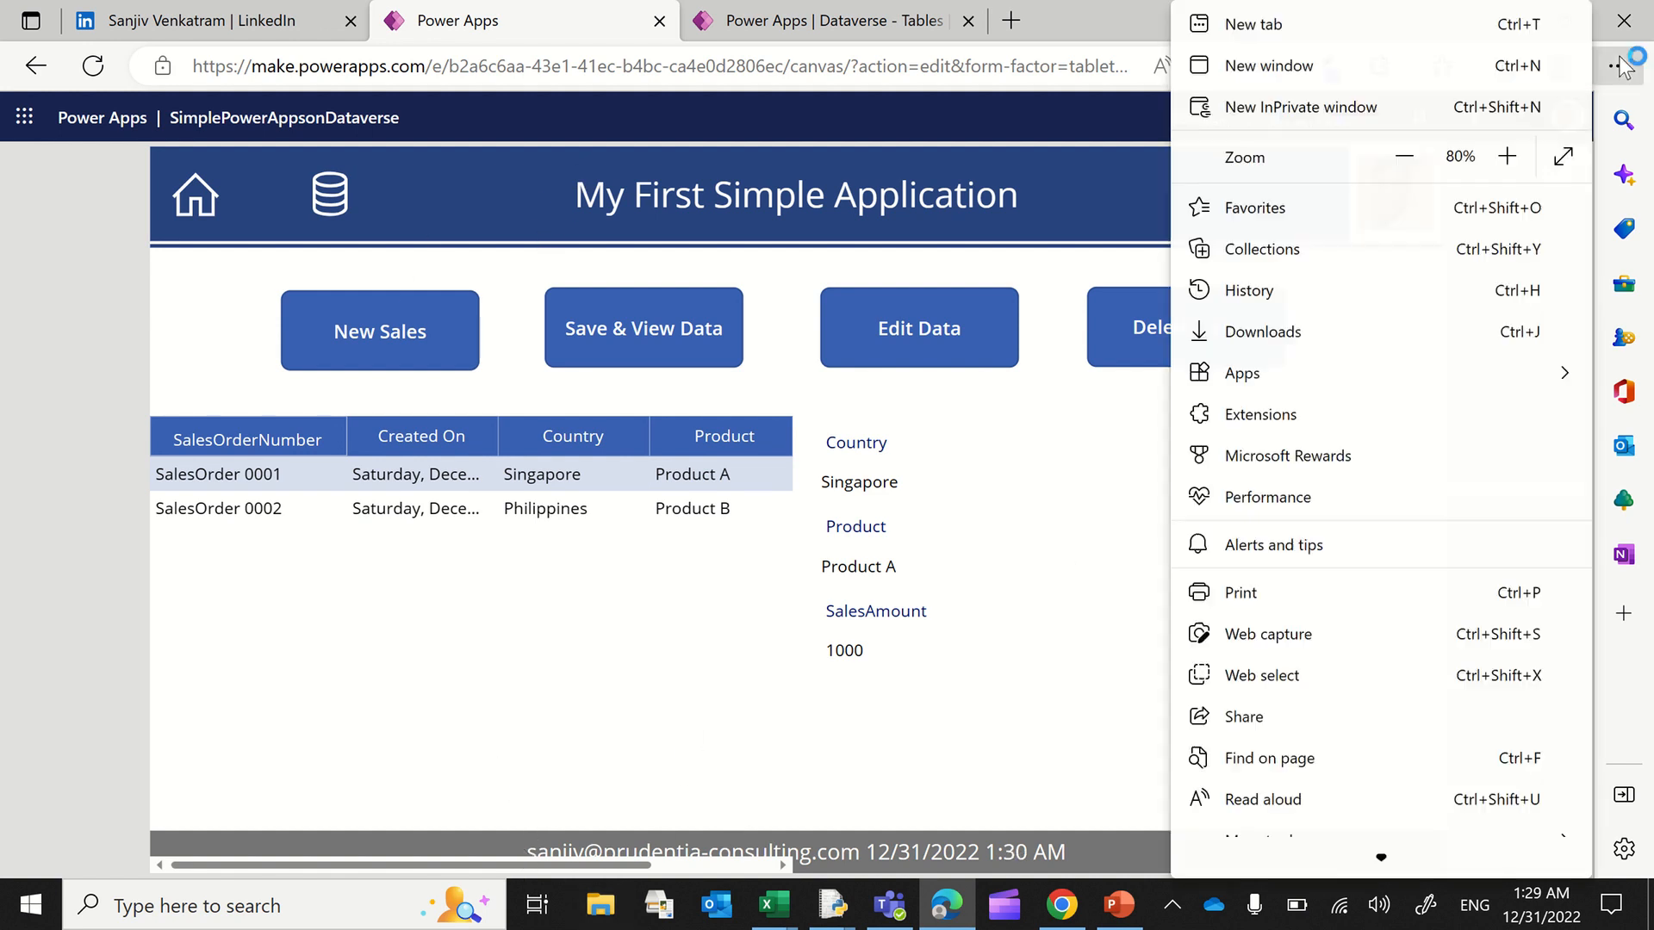
pyautogui.click(1404, 155)
pyautogui.click(62, 712)
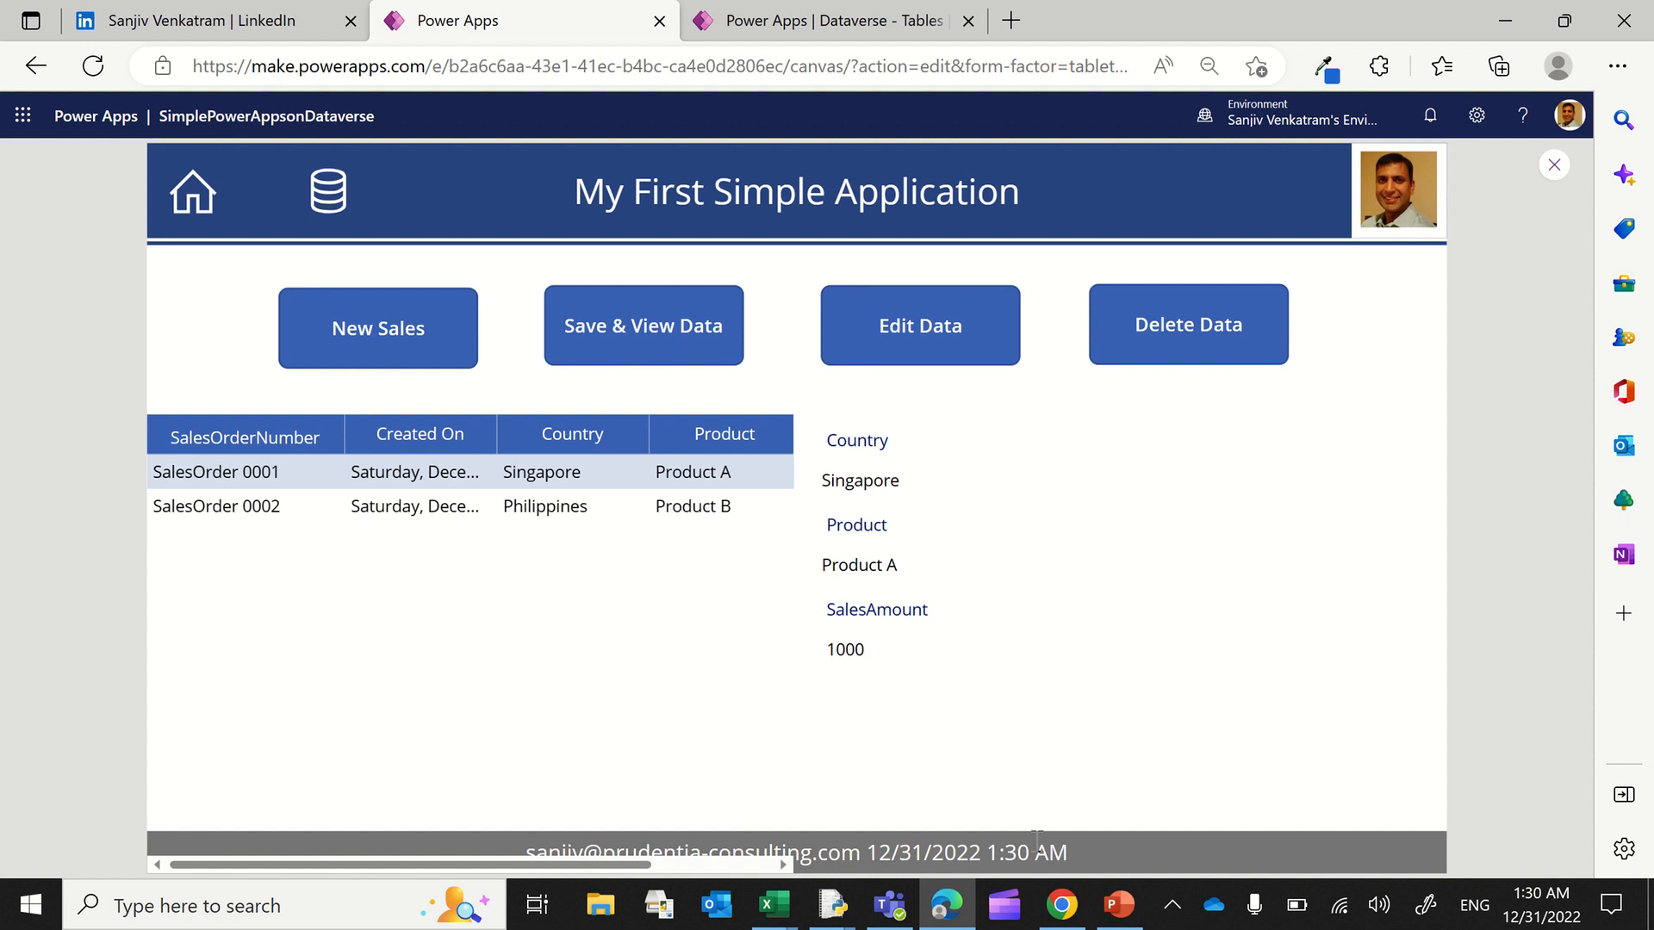
# Step: Go through the app's home screen and the countries master data screen, and return to the sales transactions screen
pyautogui.click(189, 217)
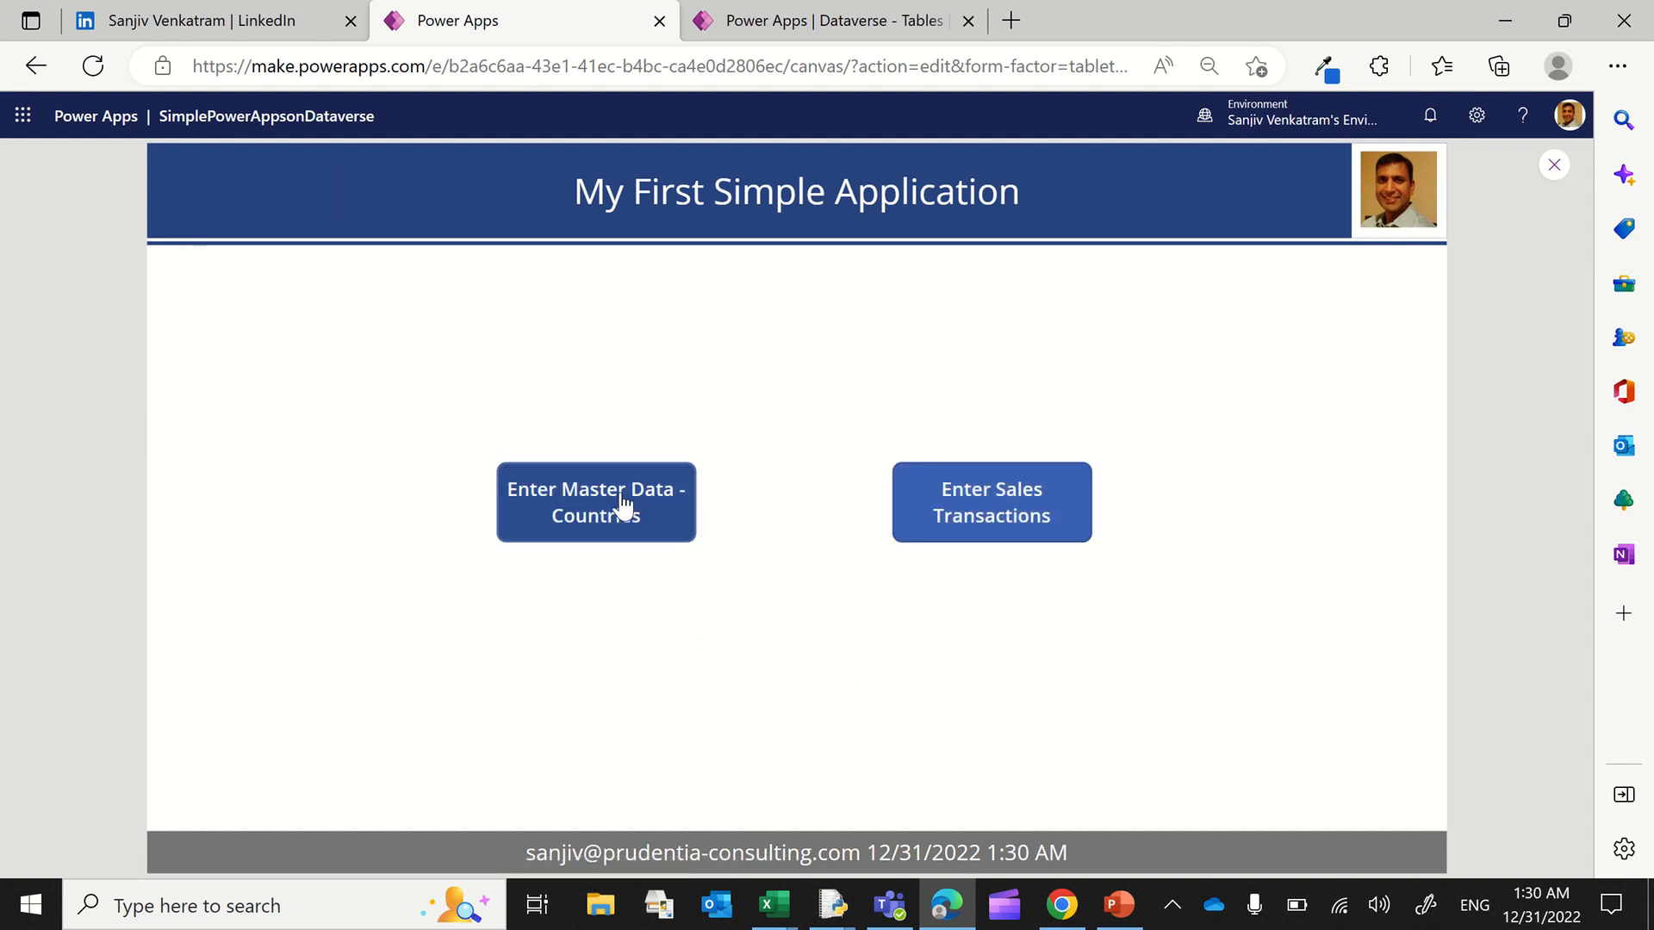
pyautogui.click(622, 504)
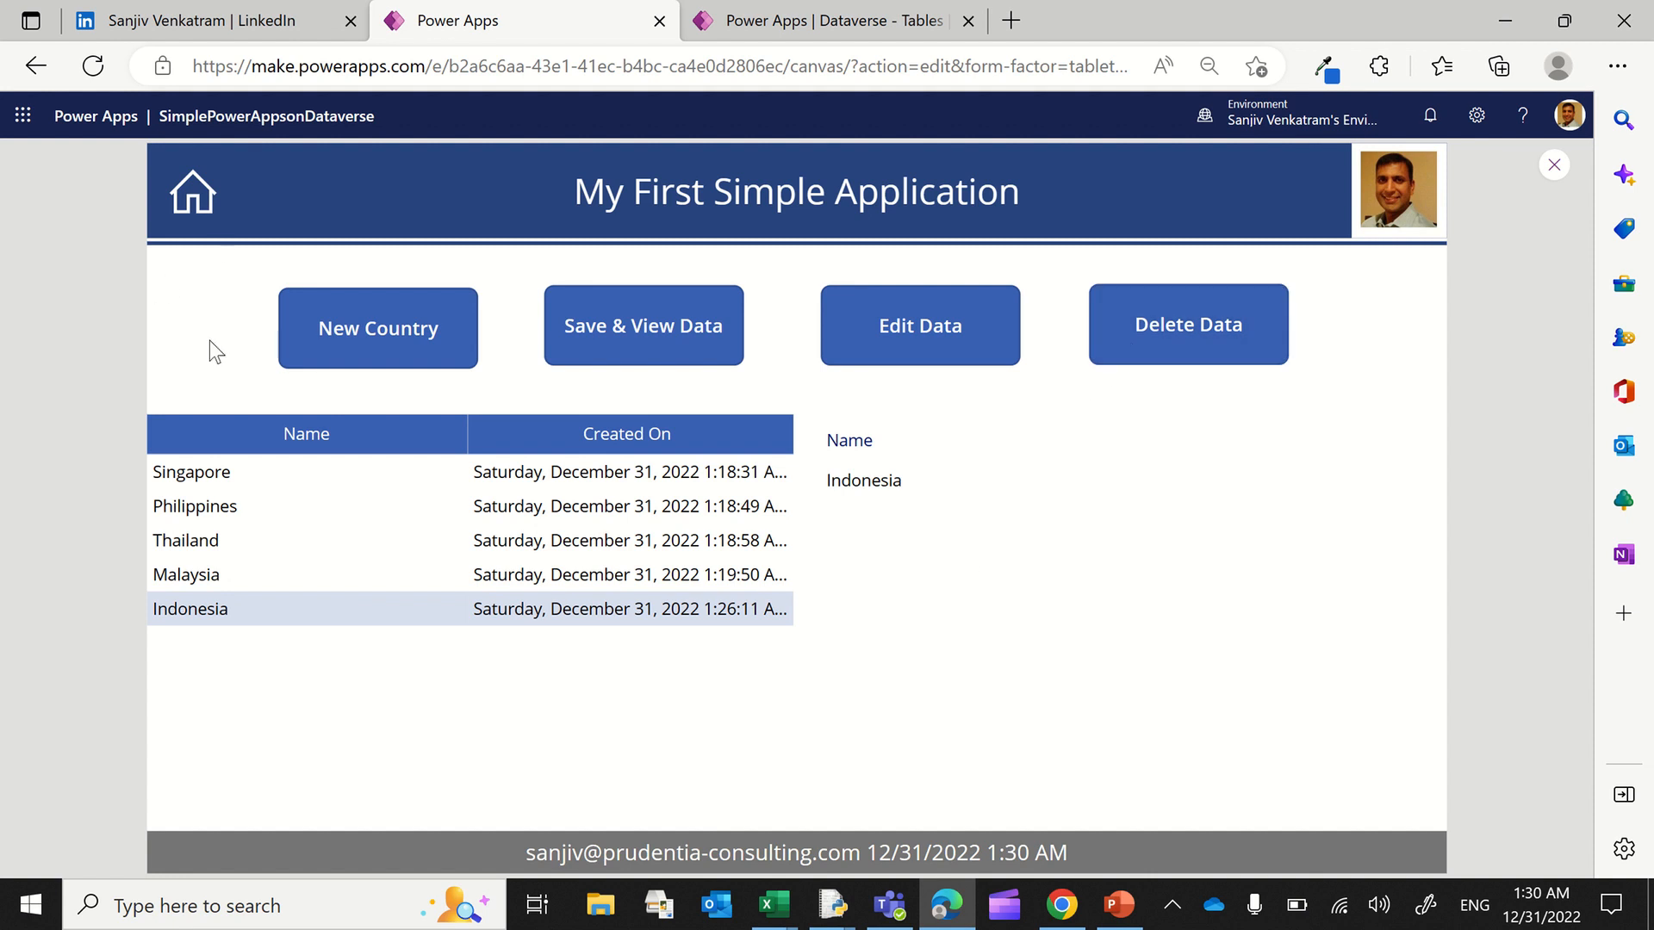
pyautogui.click(192, 193)
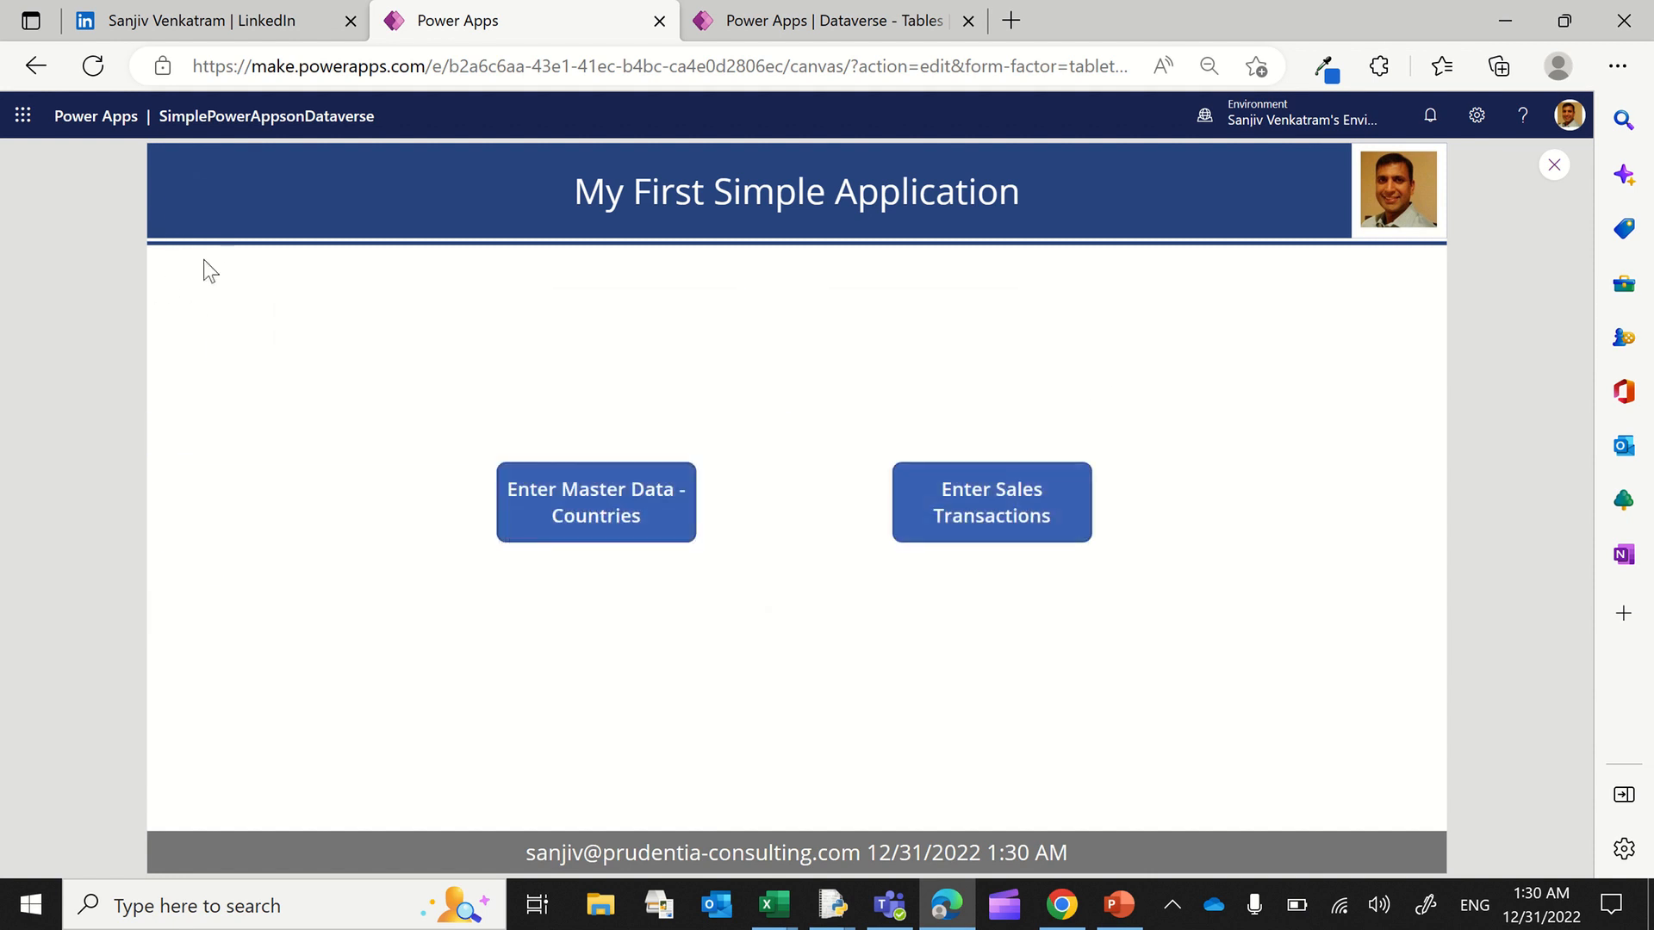
pyautogui.click(1034, 522)
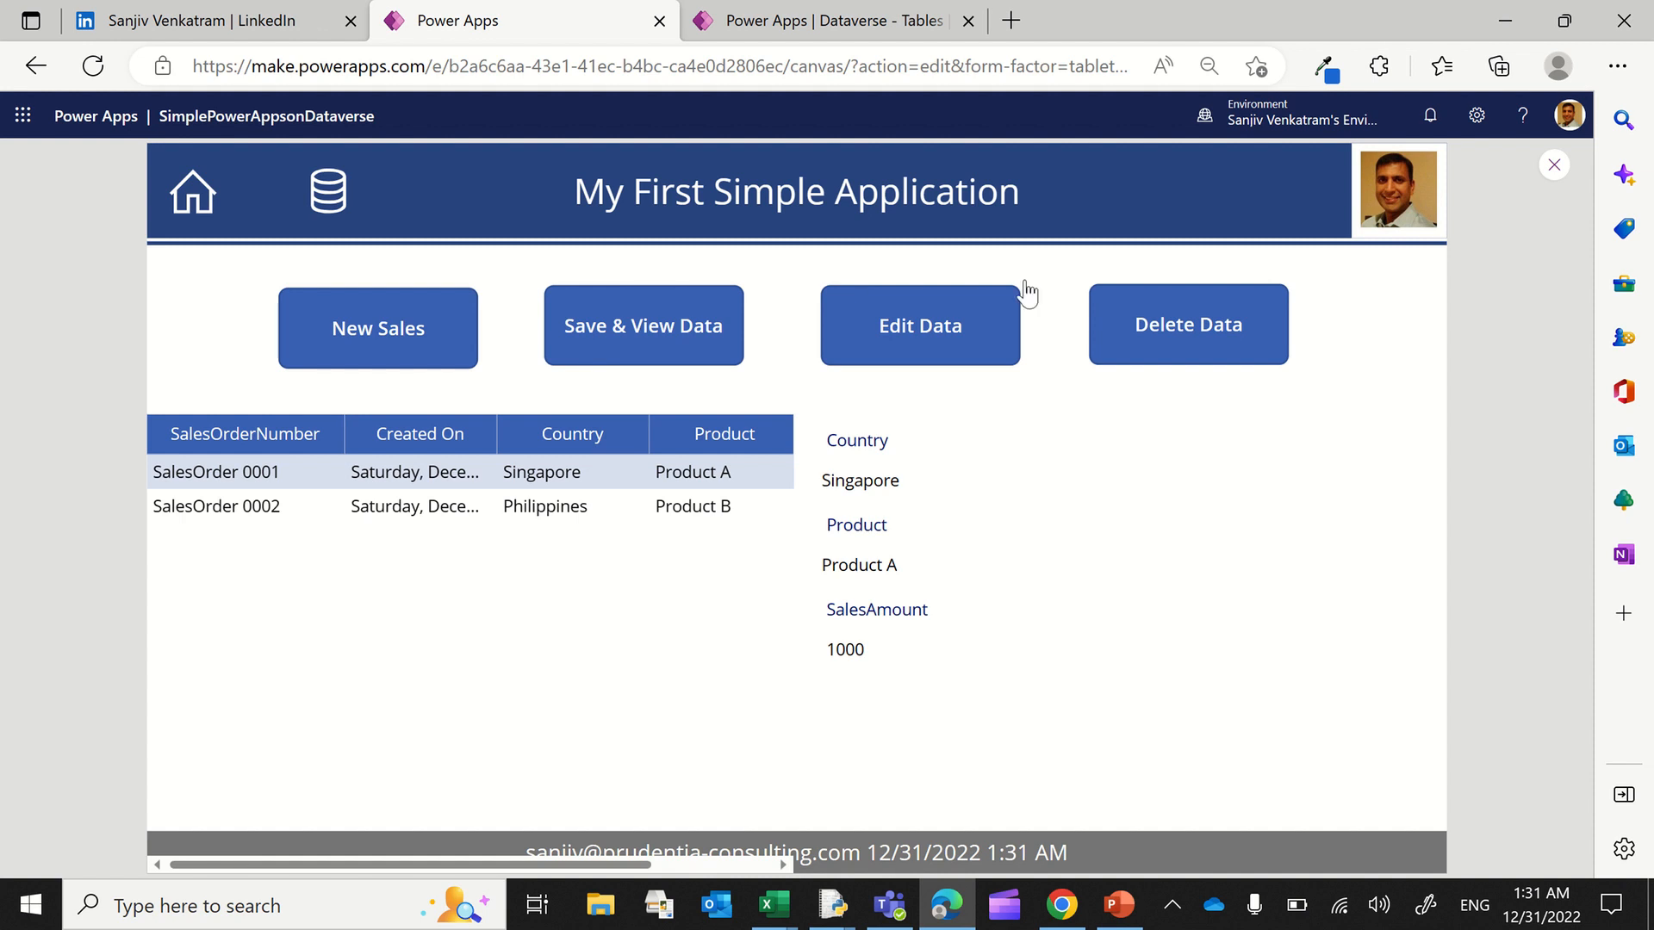
# Step: Open YouTube in a new browser tab and browse the channel's own video list in YouTube Studio
pyautogui.click(1009, 20)
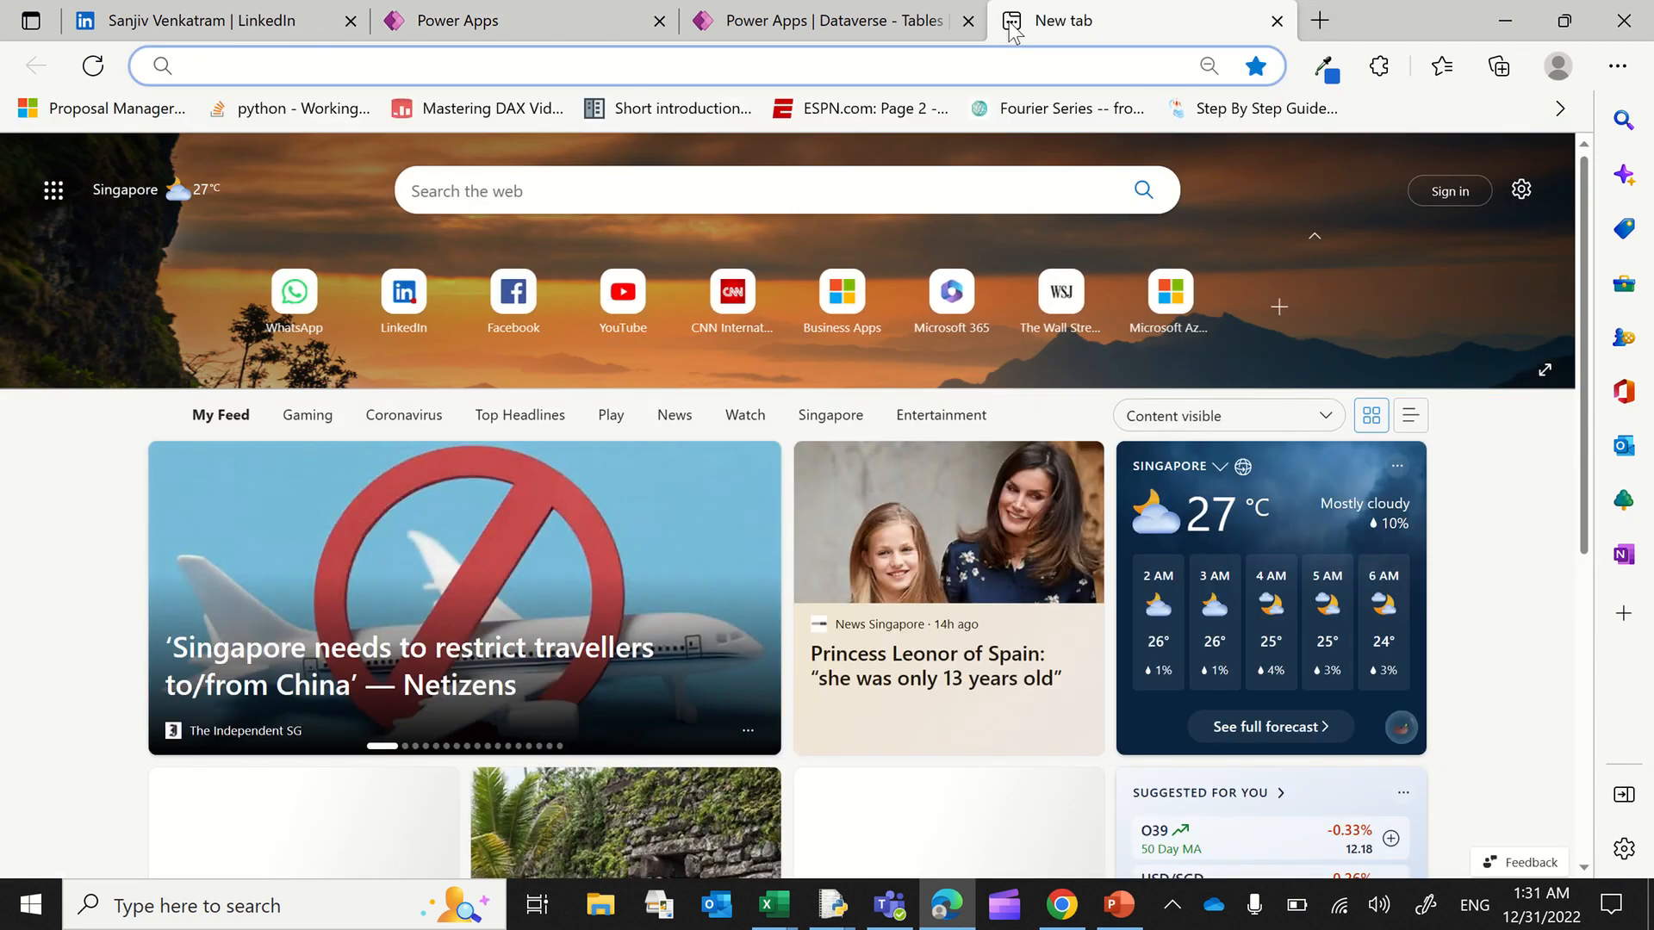
pyautogui.write('you')
pyautogui.press('Return')
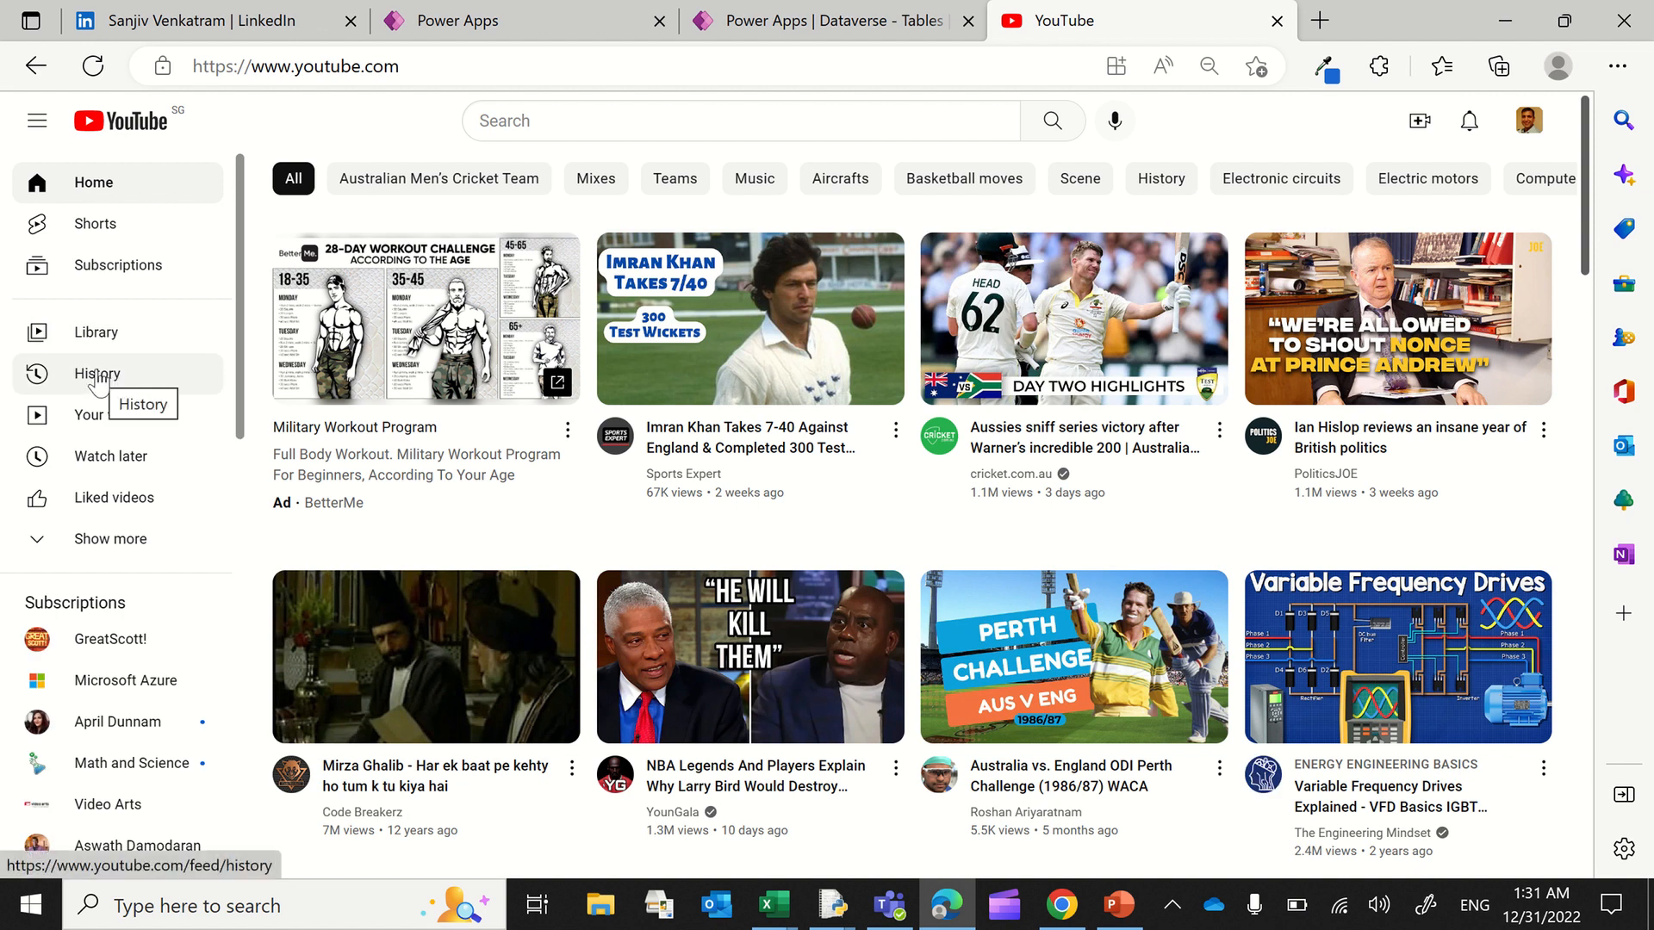
pyautogui.click(116, 416)
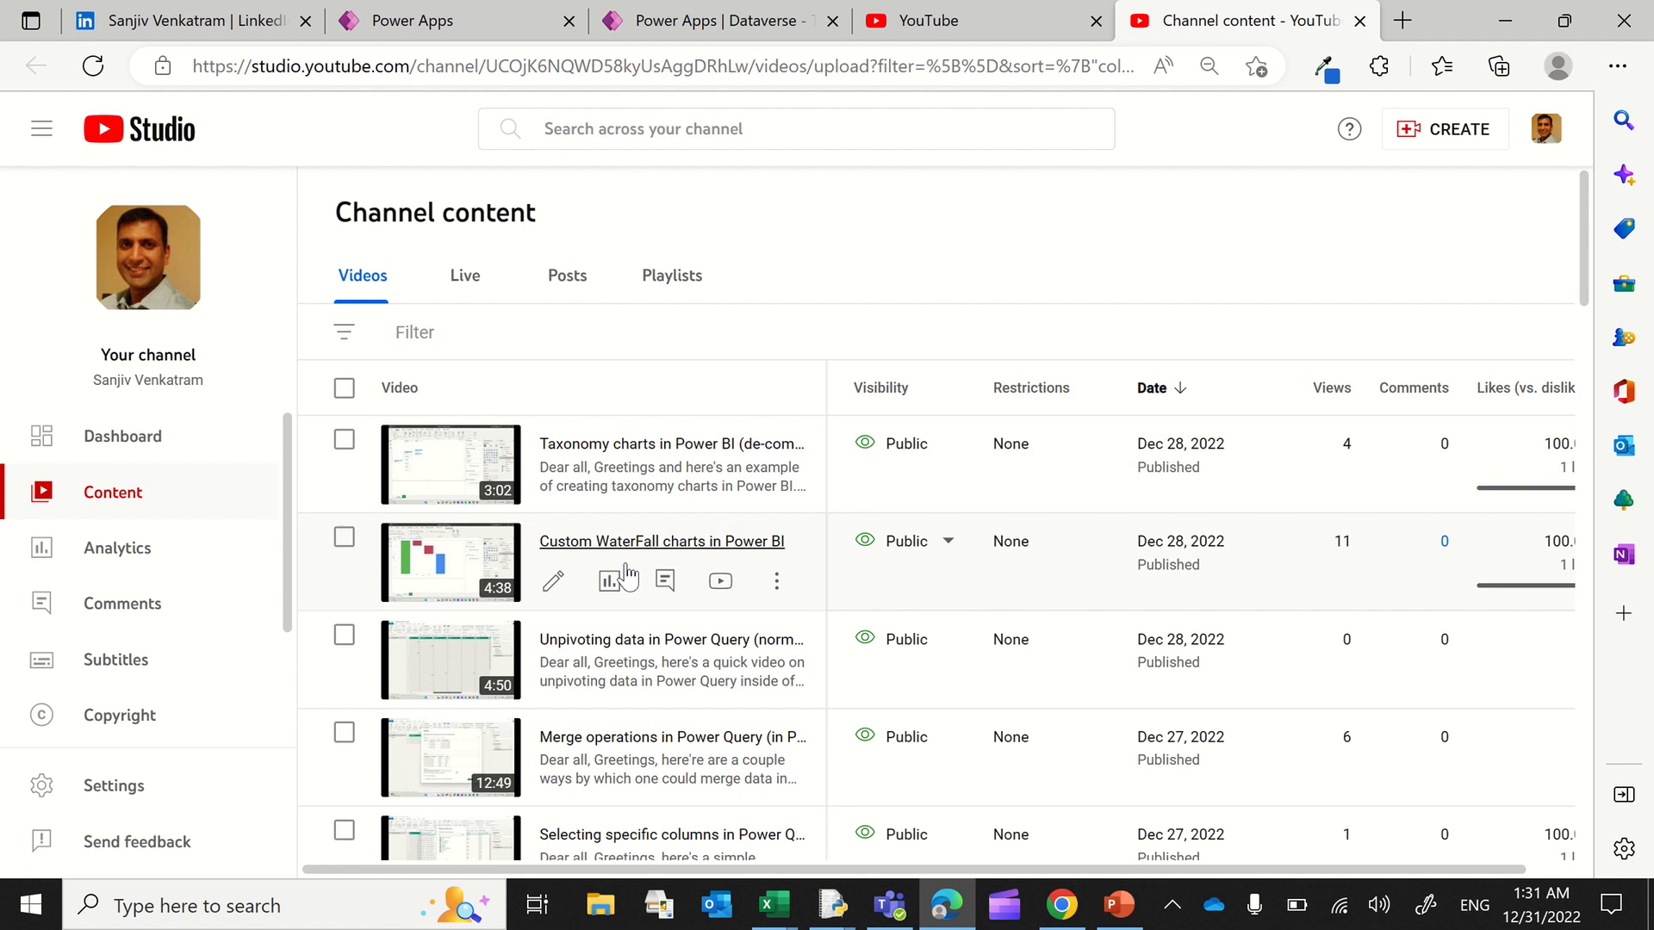
pyautogui.scroll(-10, 626, 574)
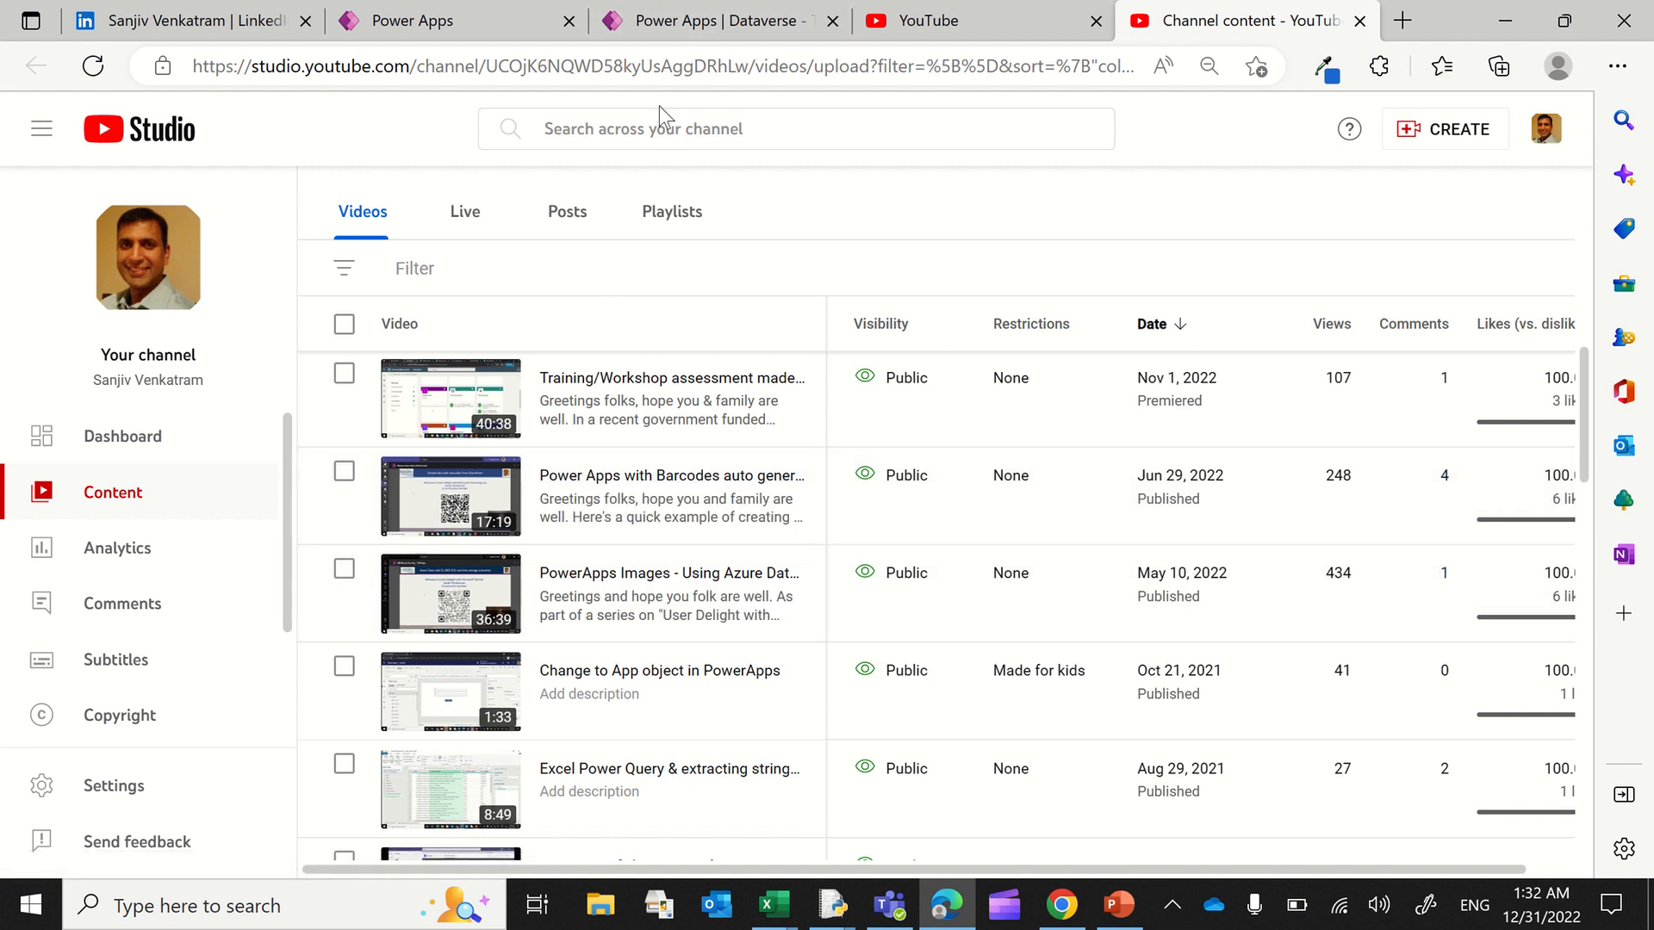
# Step: View the TransactionSalesOrder table page in Dataverse and return to the running app preview
pyautogui.click(669, 28)
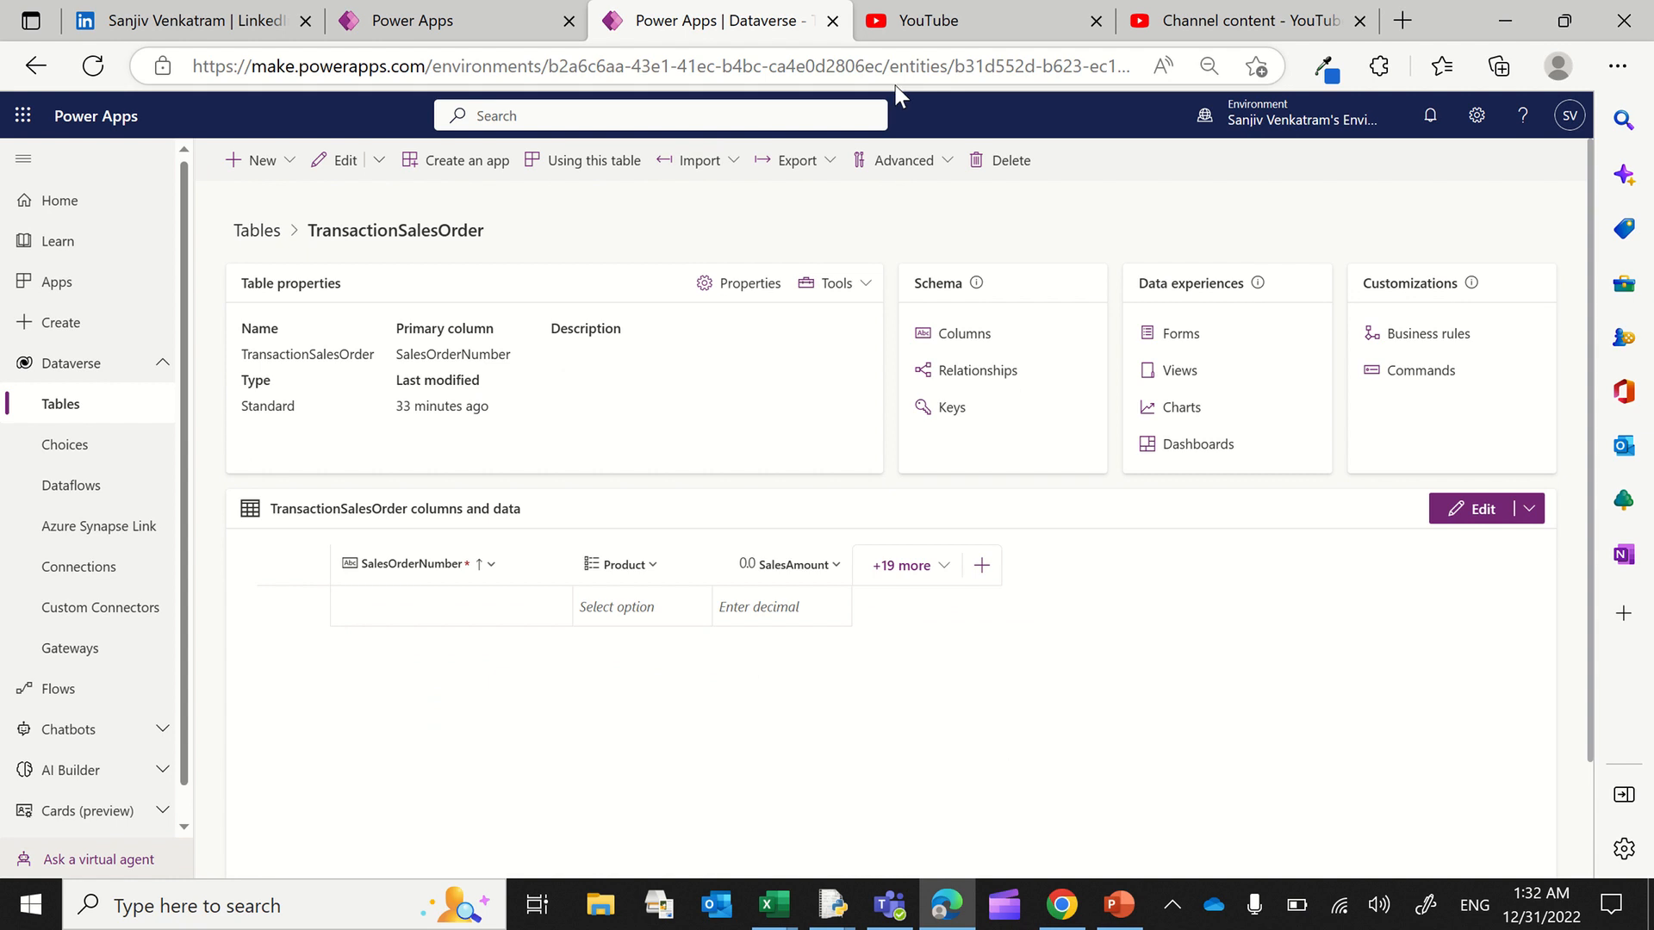
pyautogui.click(470, 21)
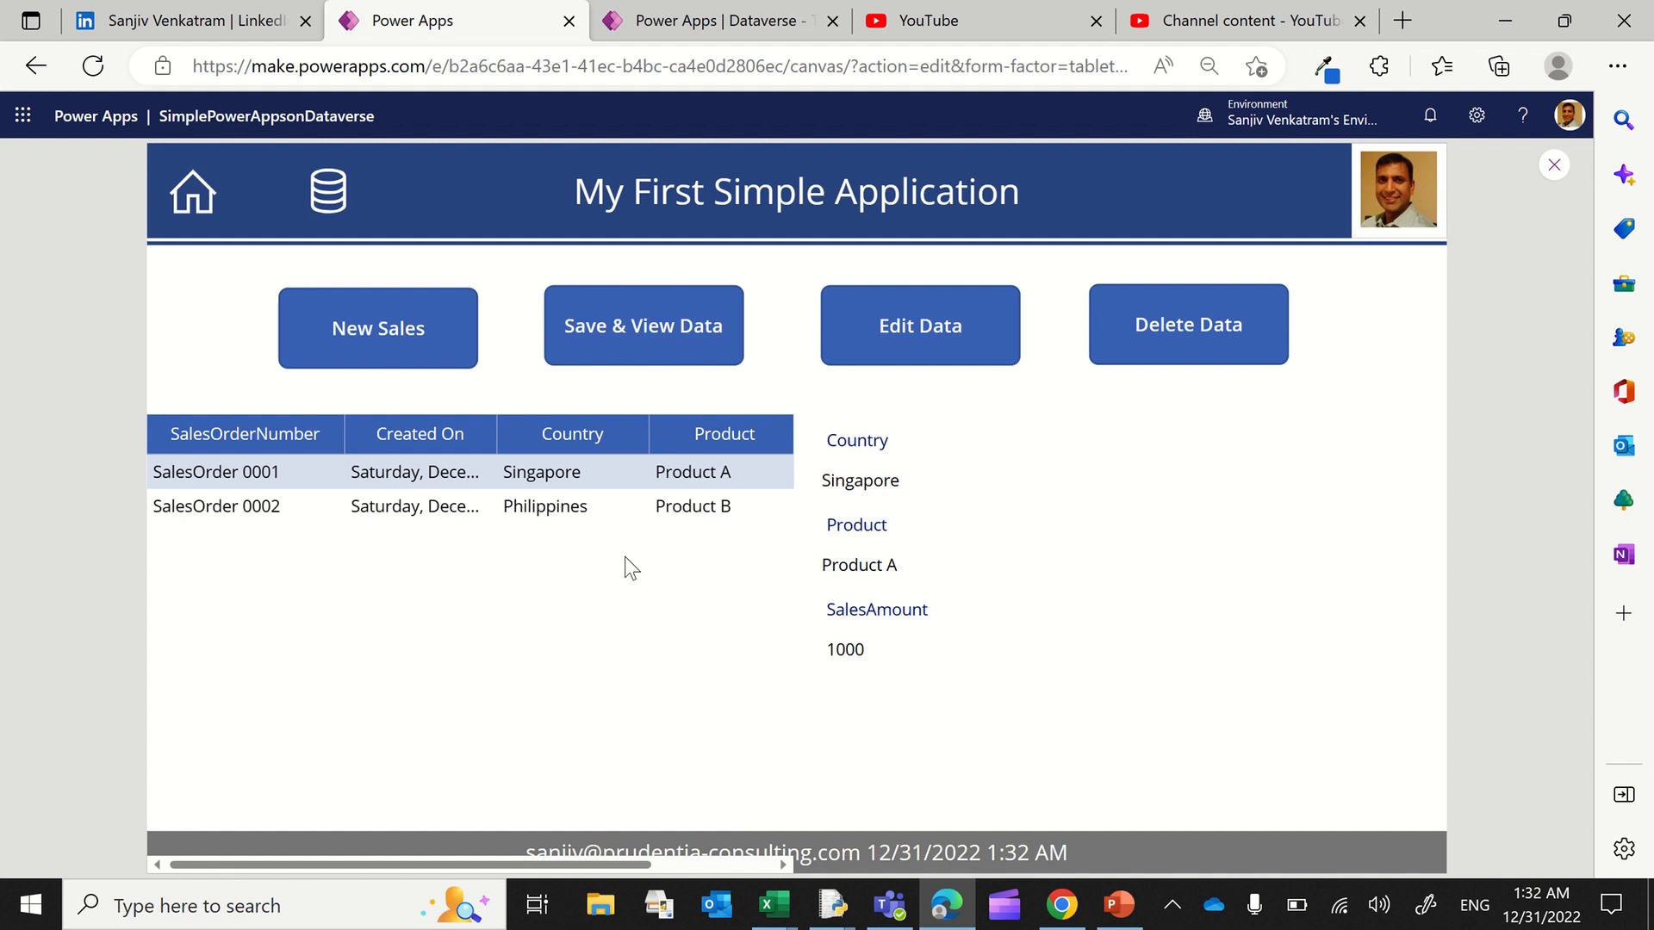
pyautogui.moveTo(822, 11)
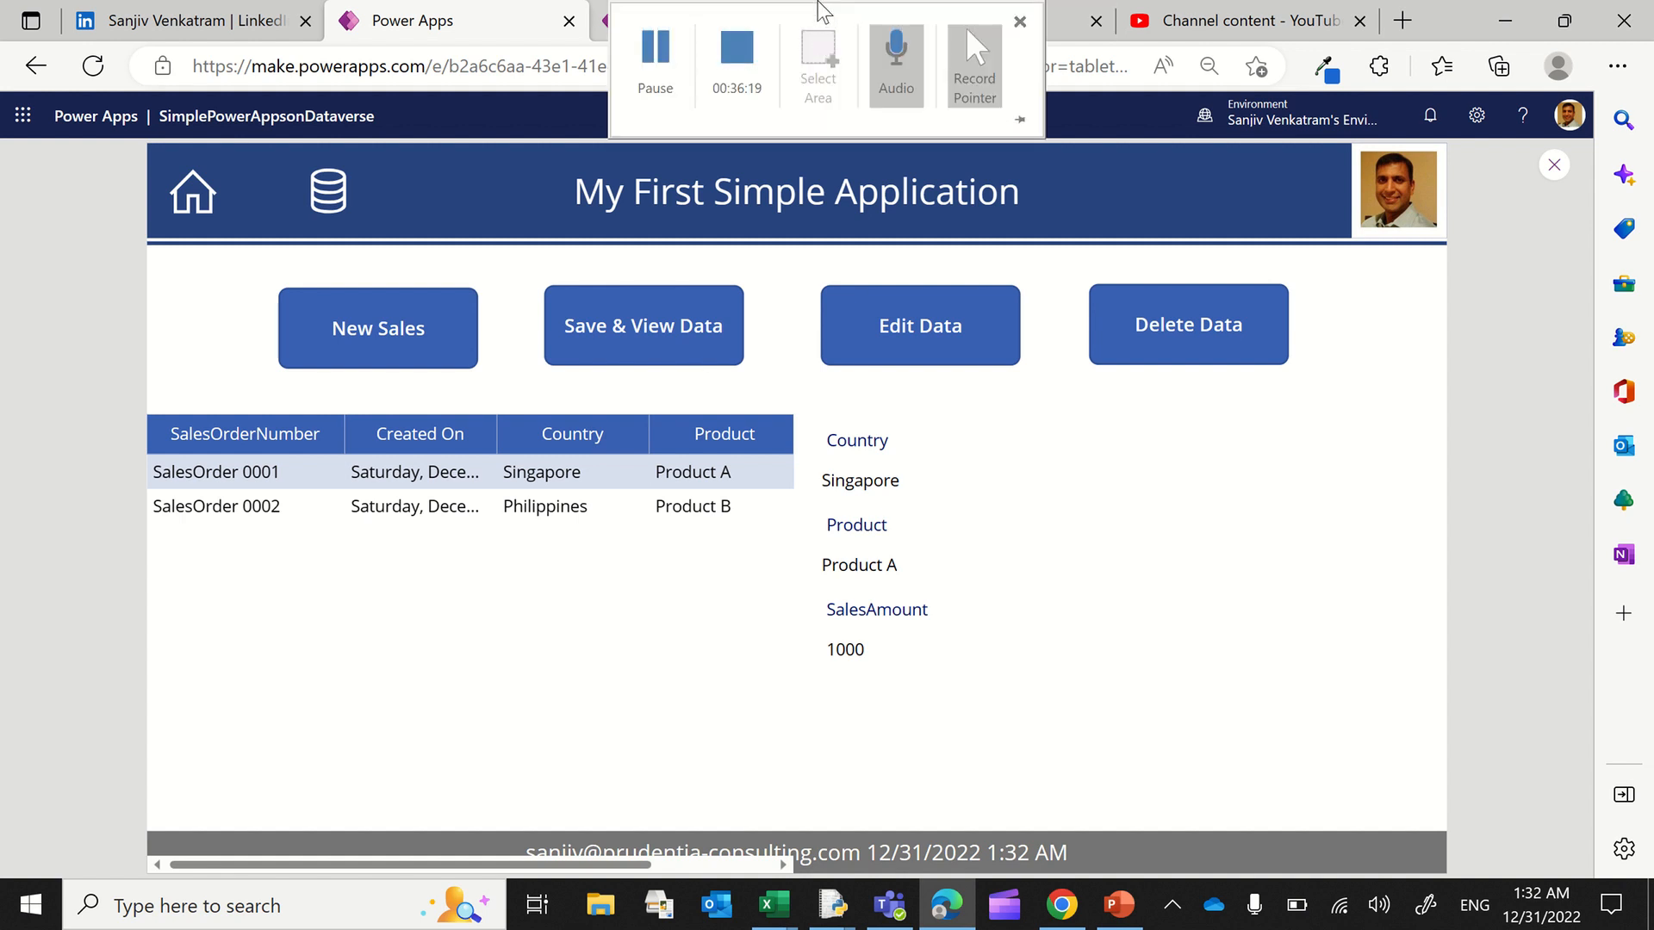